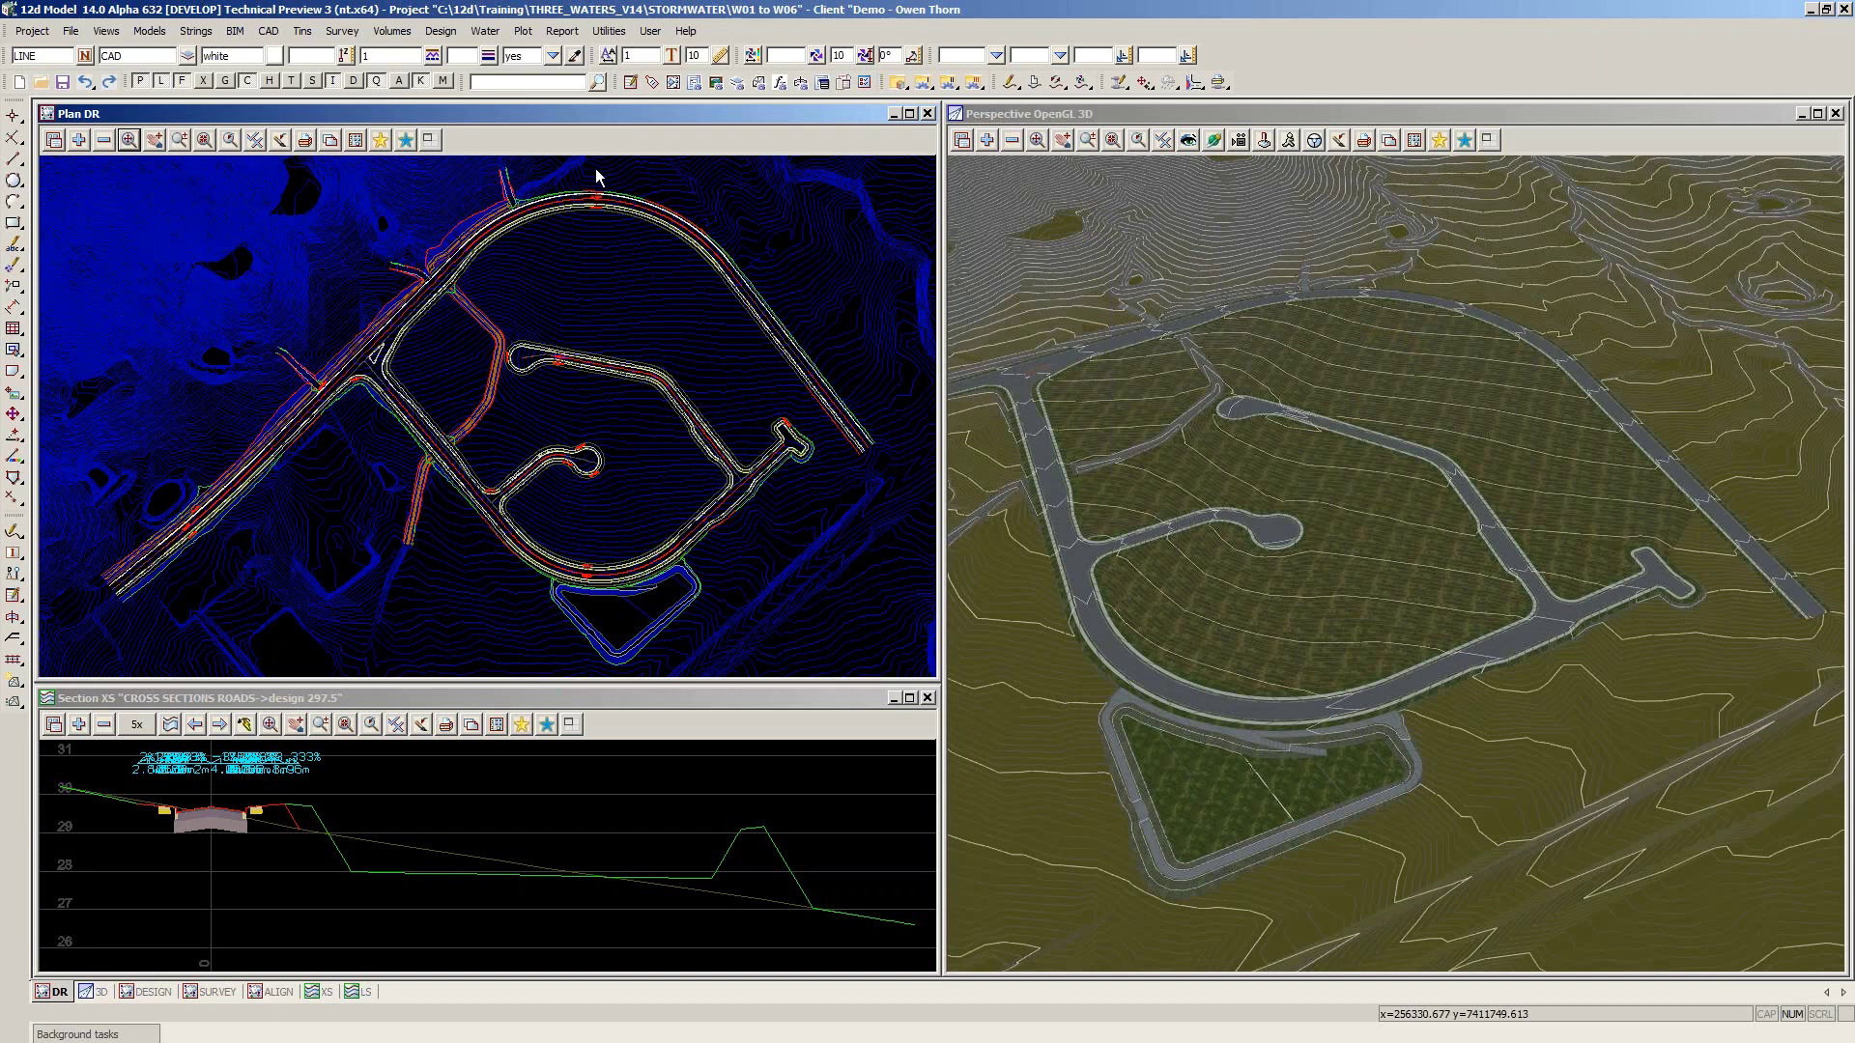
Maximize the DR plan view and examine the road's sag points beside the triangular basin
{"action": "left_click", "coordinate": [910, 114]}
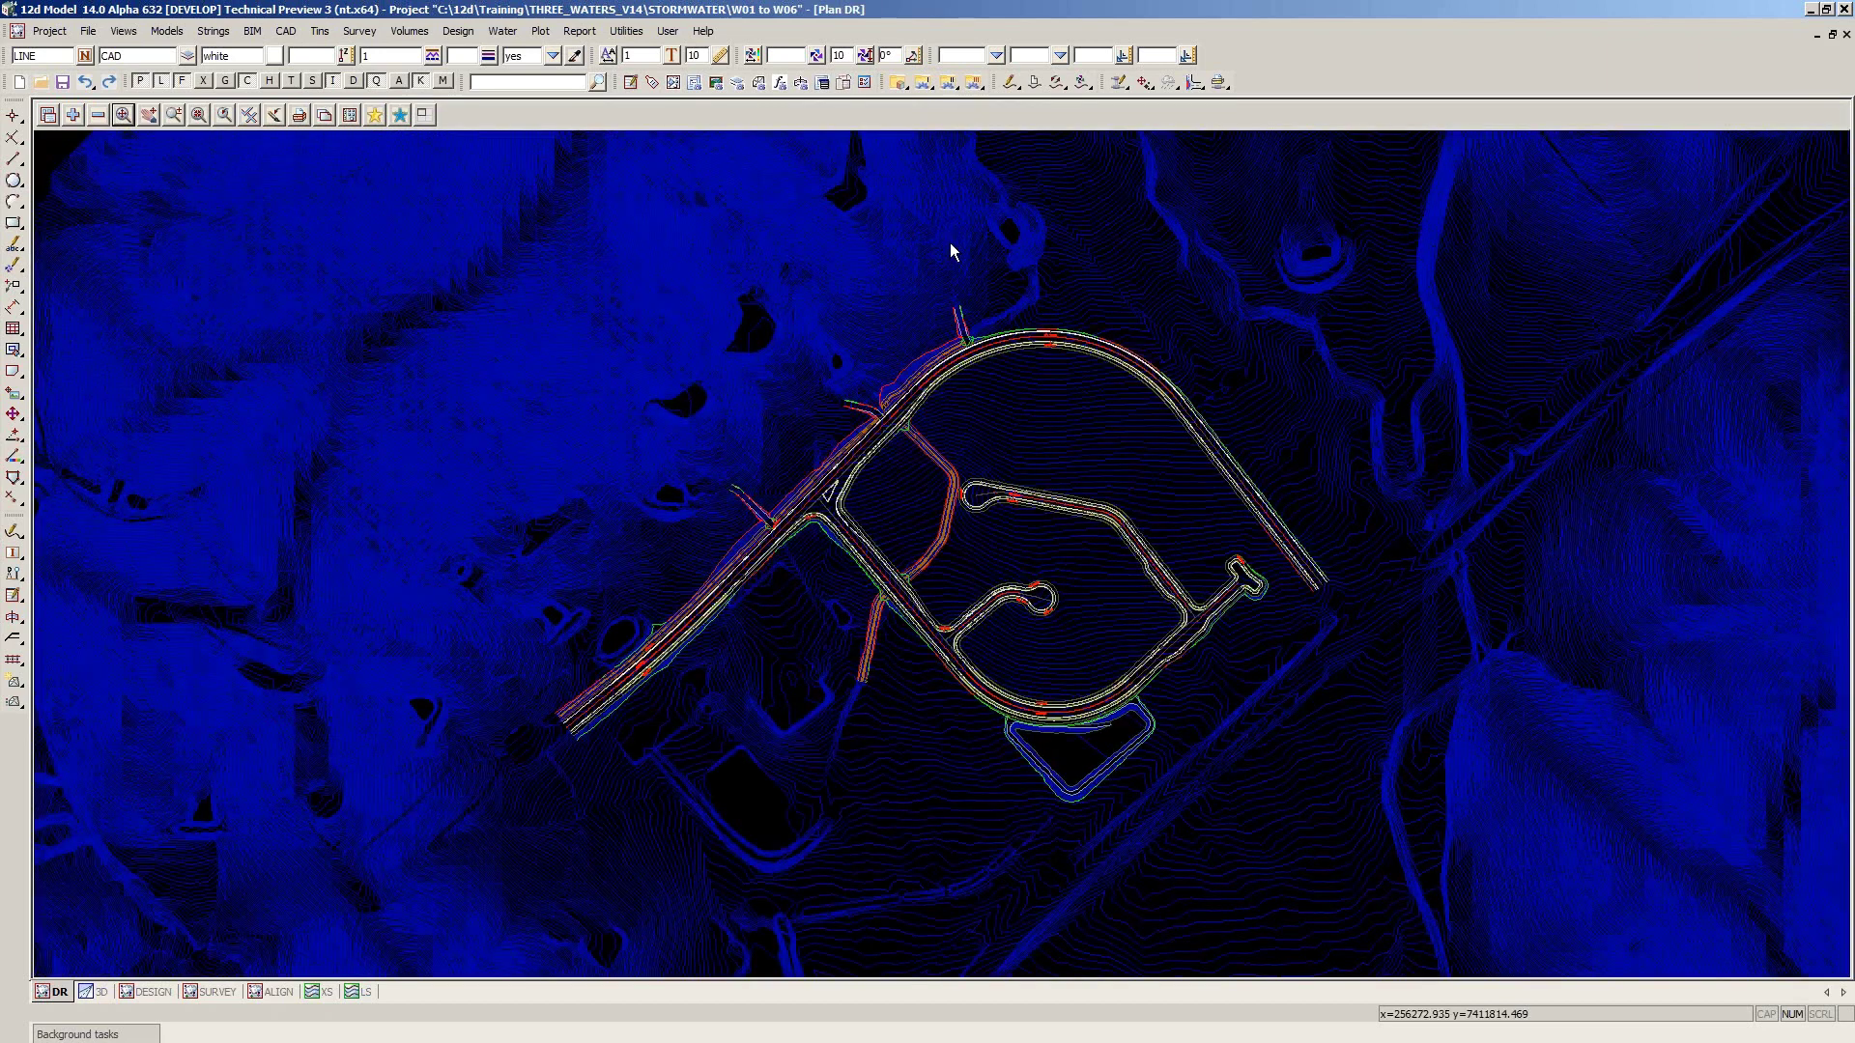
{"action": "scroll", "coordinate": [1129, 663], "scroll_direction": "up", "scroll_amount": 1}
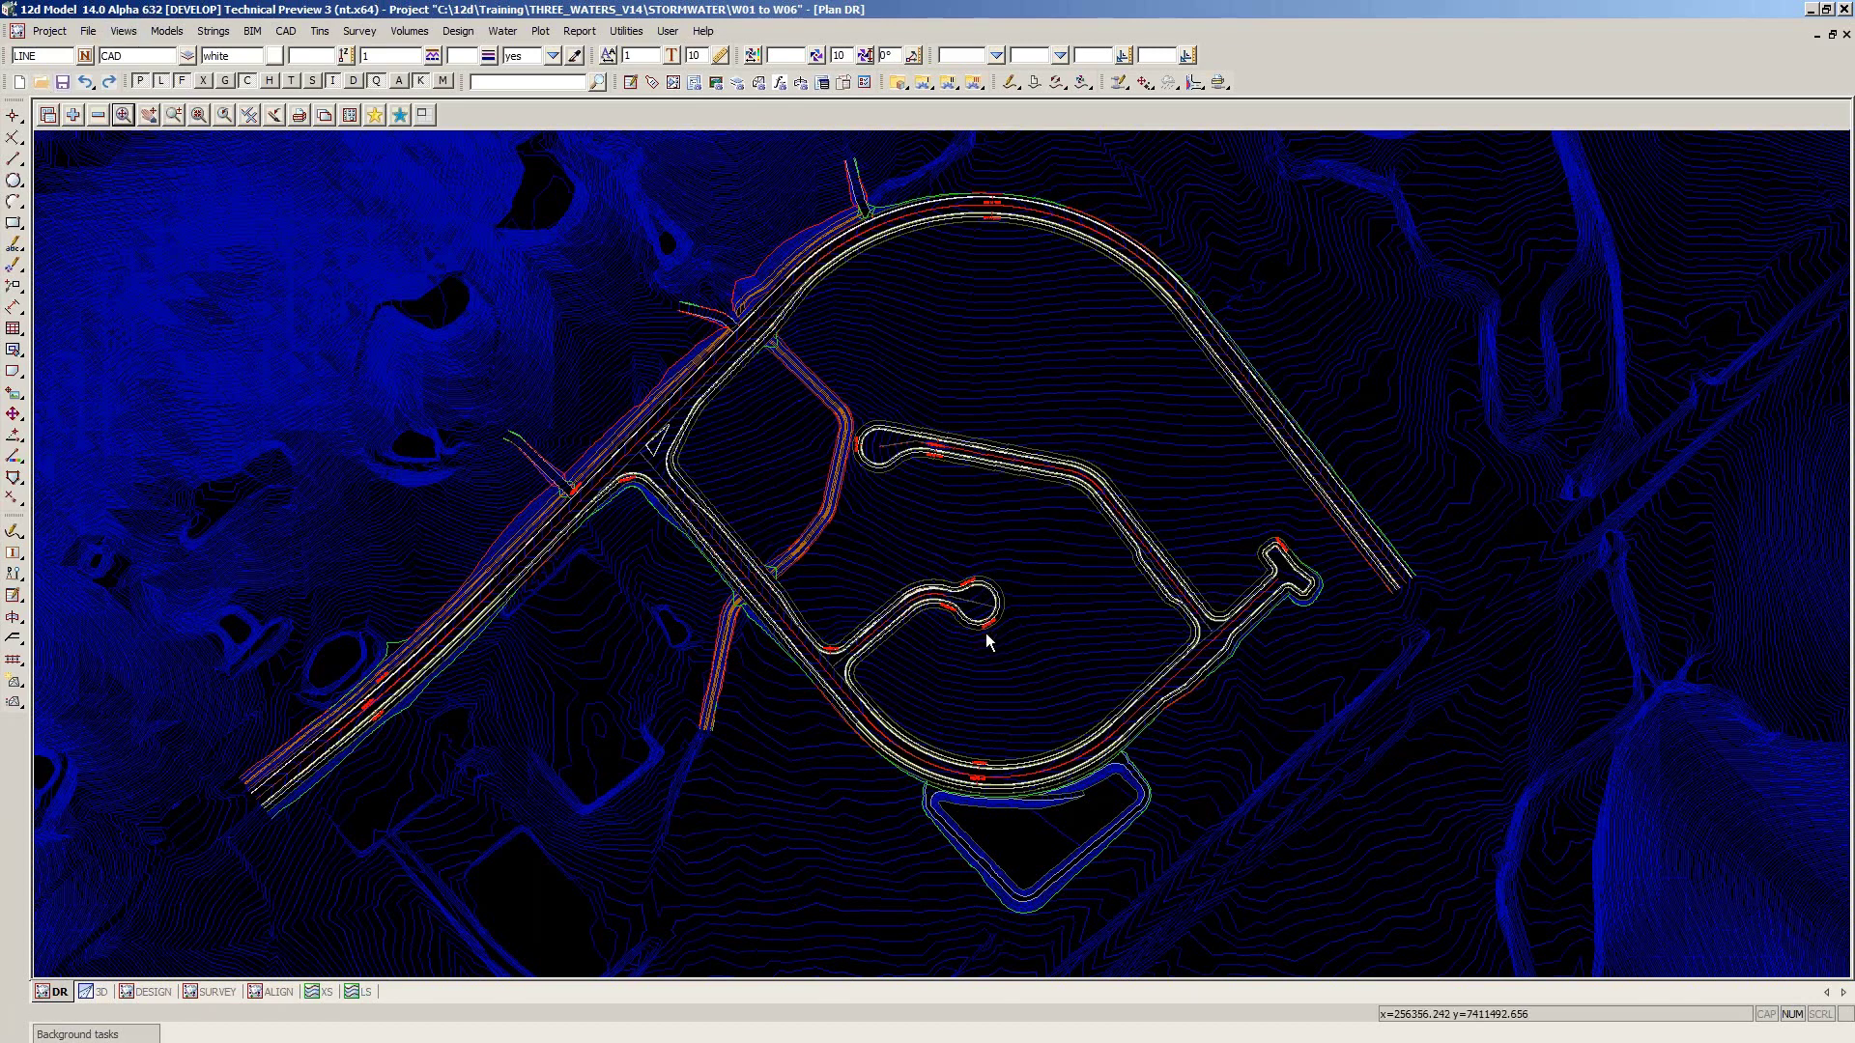
{"action": "scroll", "coordinate": [985, 633], "scroll_direction": "up", "scroll_amount": 1}
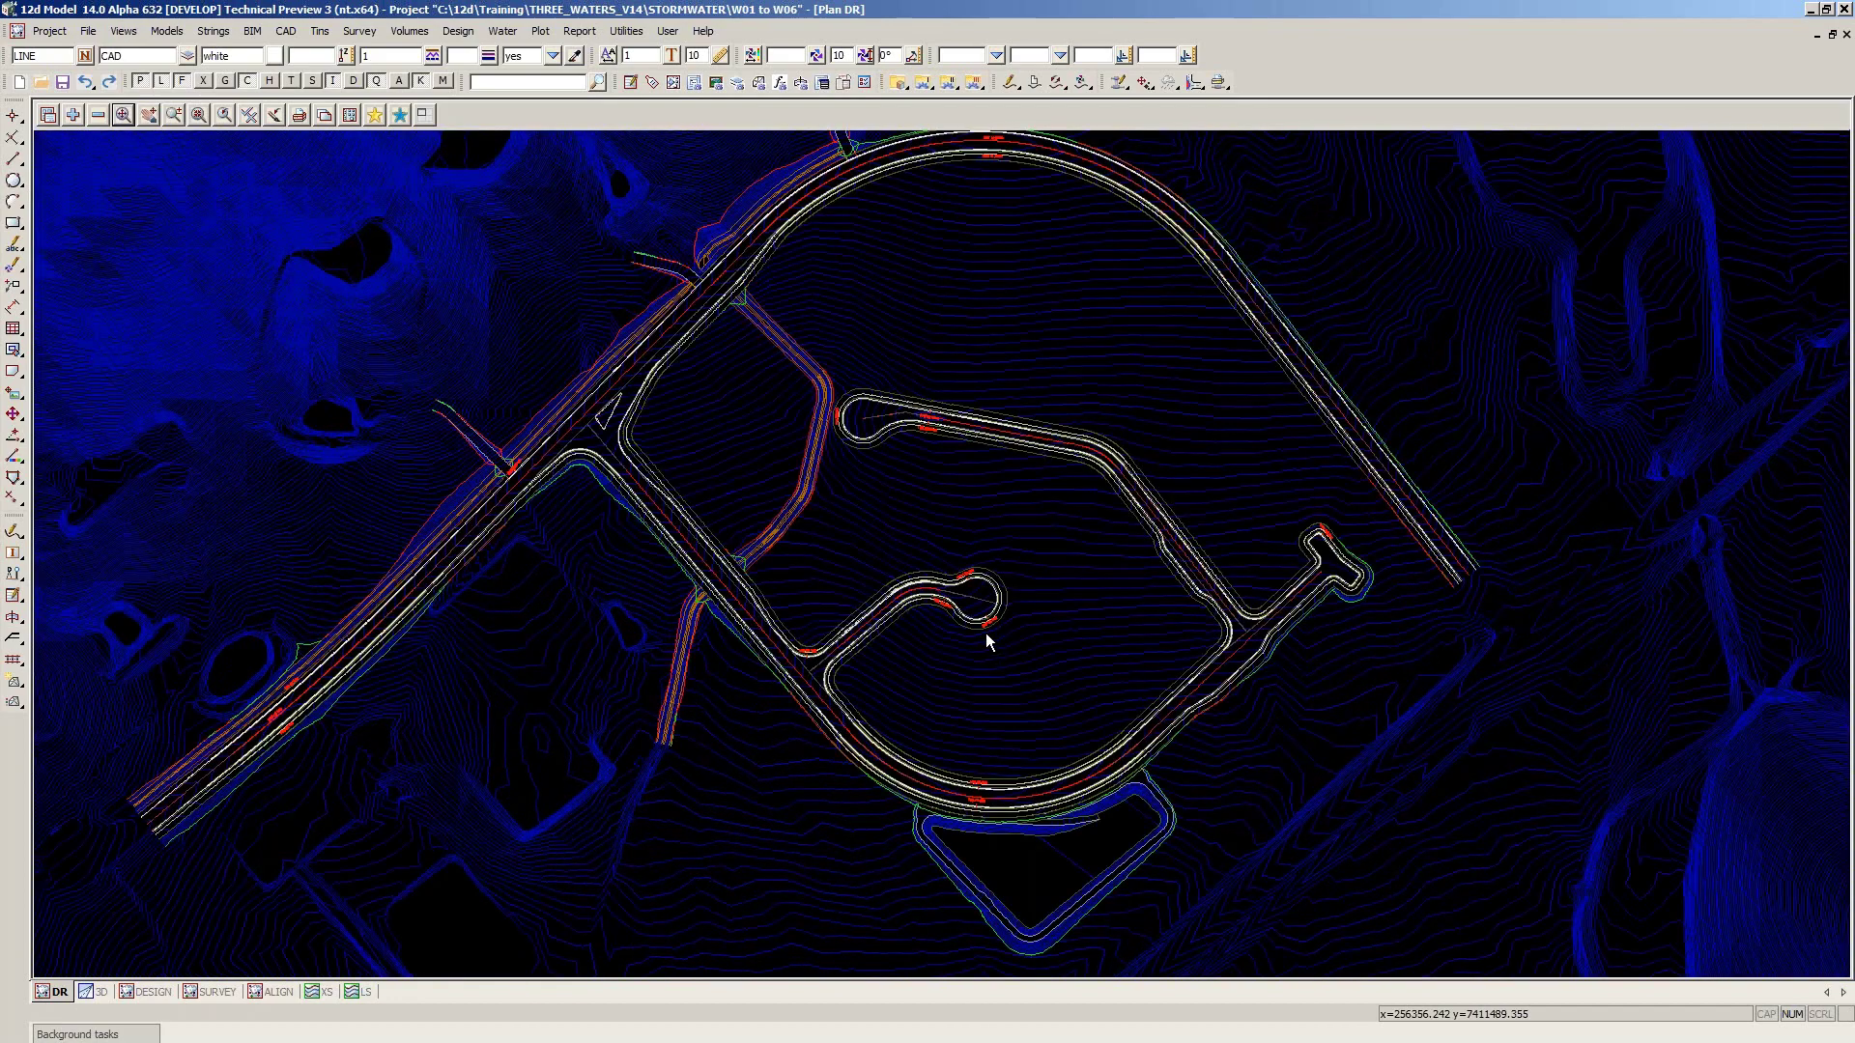
{"action": "scroll", "coordinate": [993, 819], "scroll_direction": "up", "scroll_amount": 5}
{"action": "scroll", "coordinate": [962, 644], "scroll_direction": "up", "scroll_amount": 4}
{"action": "scroll", "coordinate": [954, 852], "scroll_direction": "up", "scroll_amount": 5}
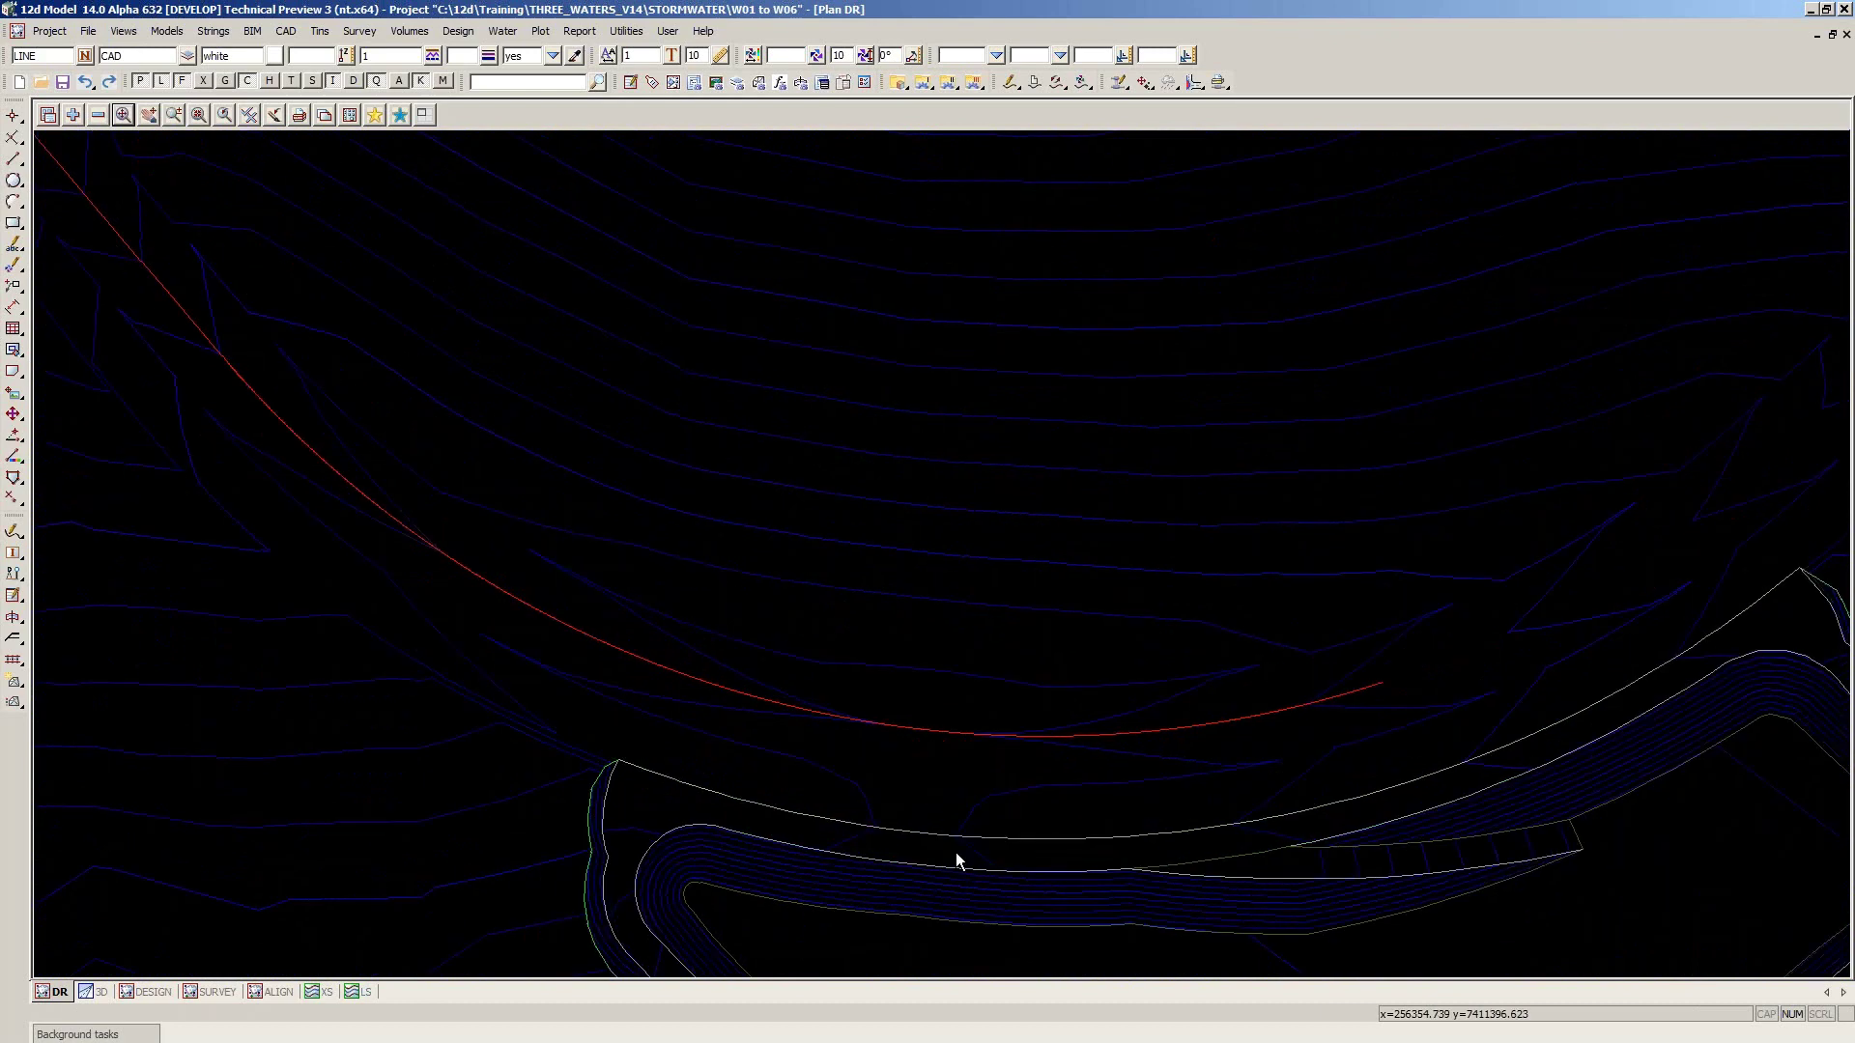
{"action": "scroll", "coordinate": [954, 852], "scroll_direction": "down", "scroll_amount": 2}
{"action": "scroll", "coordinate": [977, 839], "scroll_direction": "down", "scroll_amount": 1}
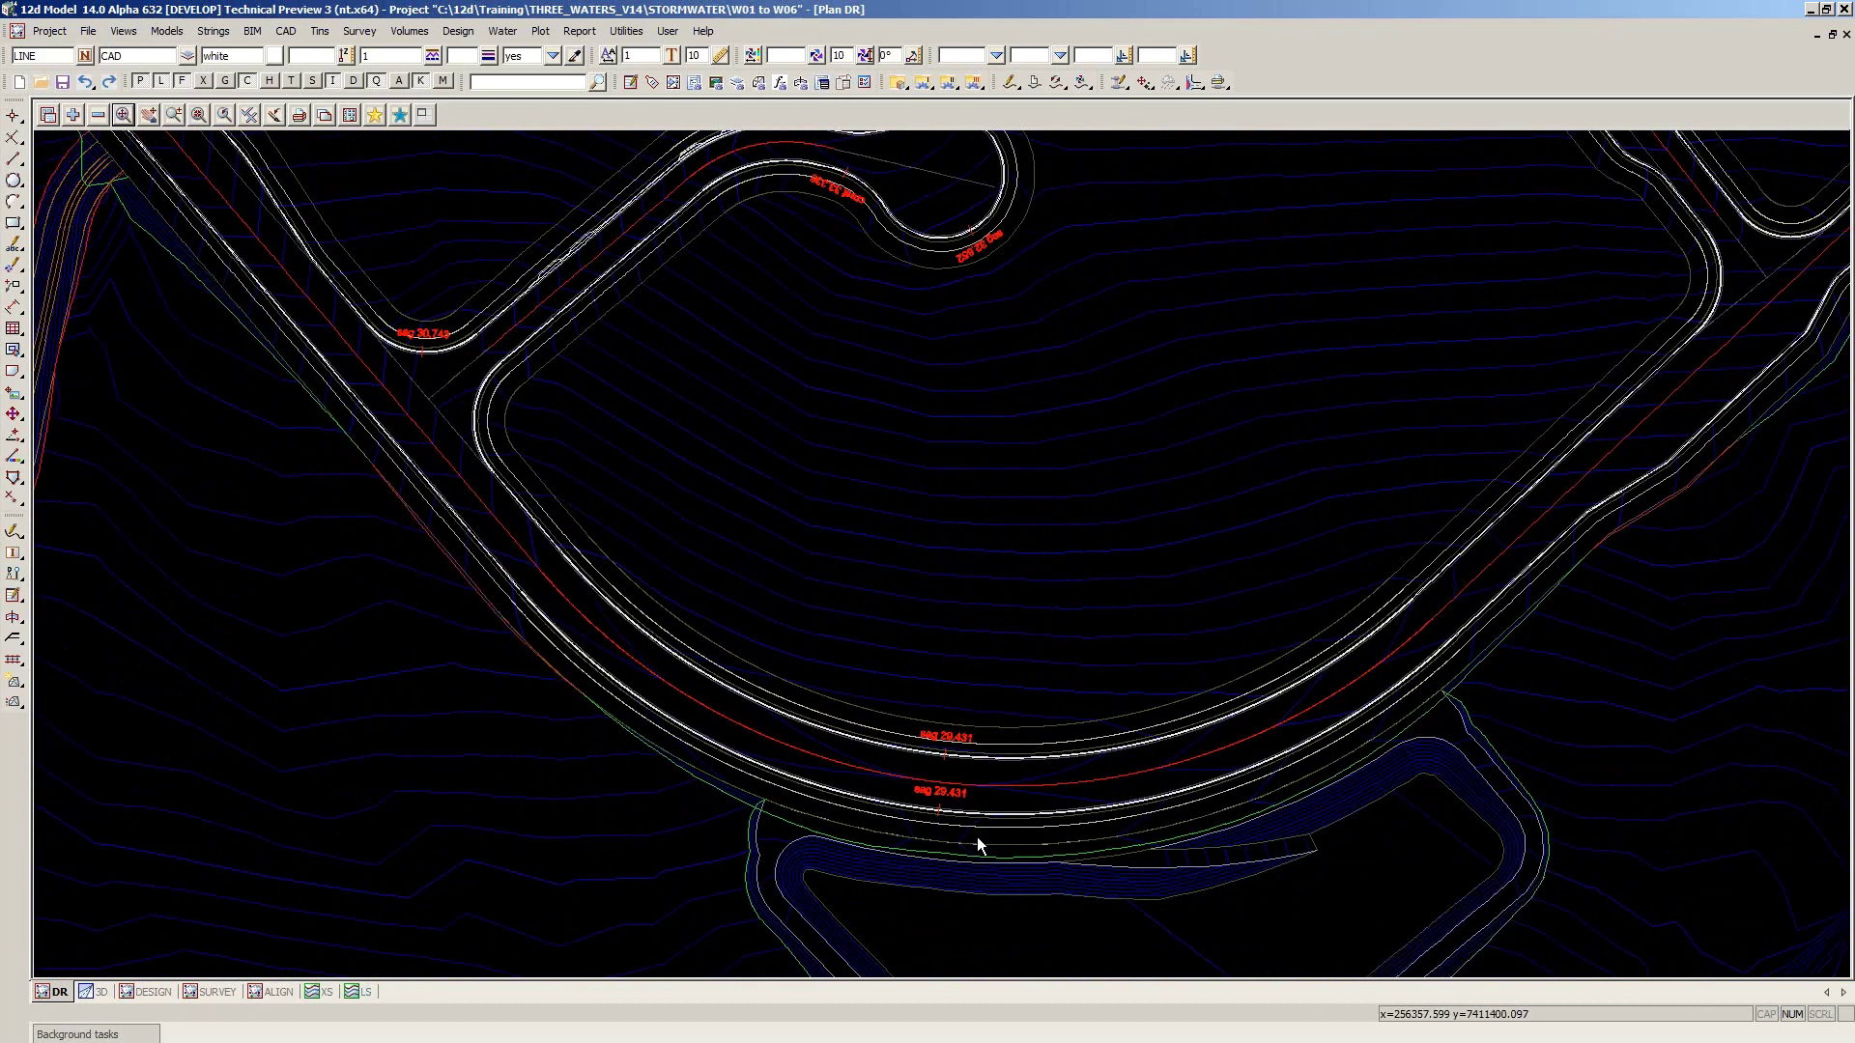
{"action": "scroll", "coordinate": [966, 830], "scroll_direction": "up", "scroll_amount": 4}
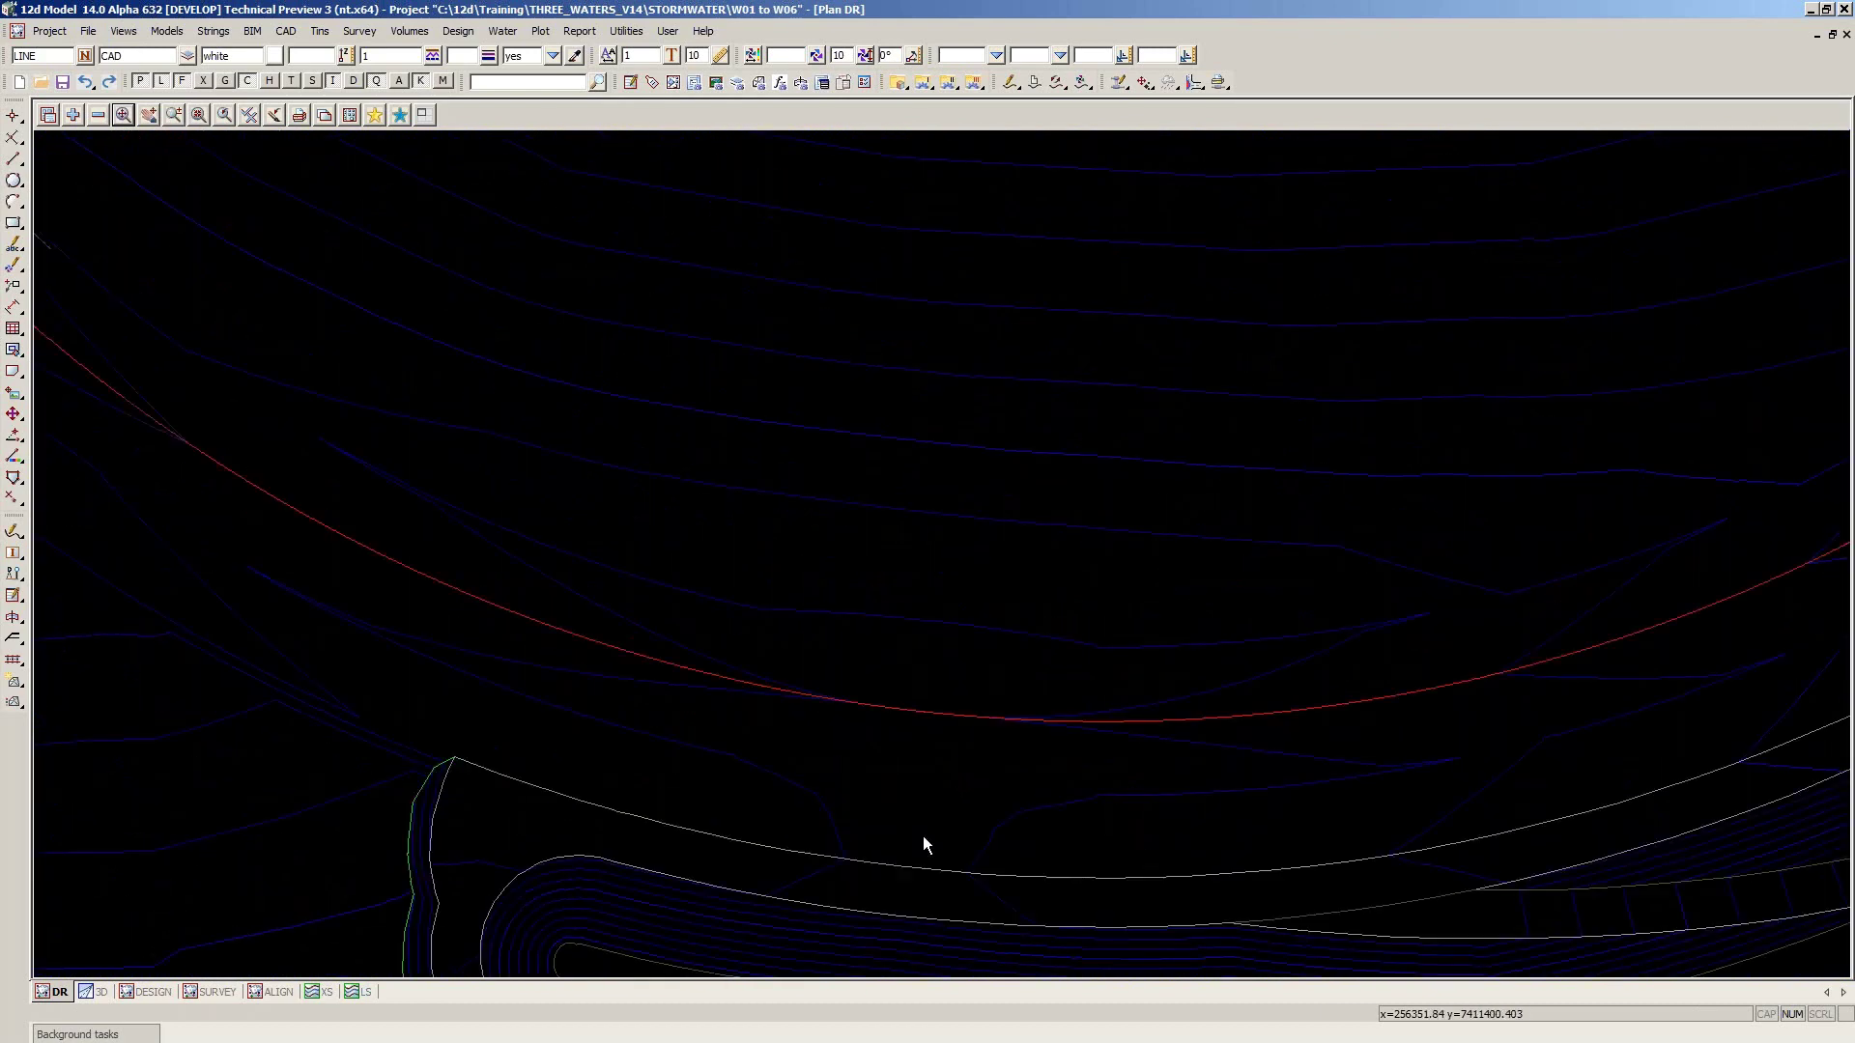
{"action": "scroll", "coordinate": [919, 820], "scroll_direction": "up", "scroll_amount": 1}
{"action": "scroll", "coordinate": [919, 820], "scroll_direction": "down", "scroll_amount": 1}
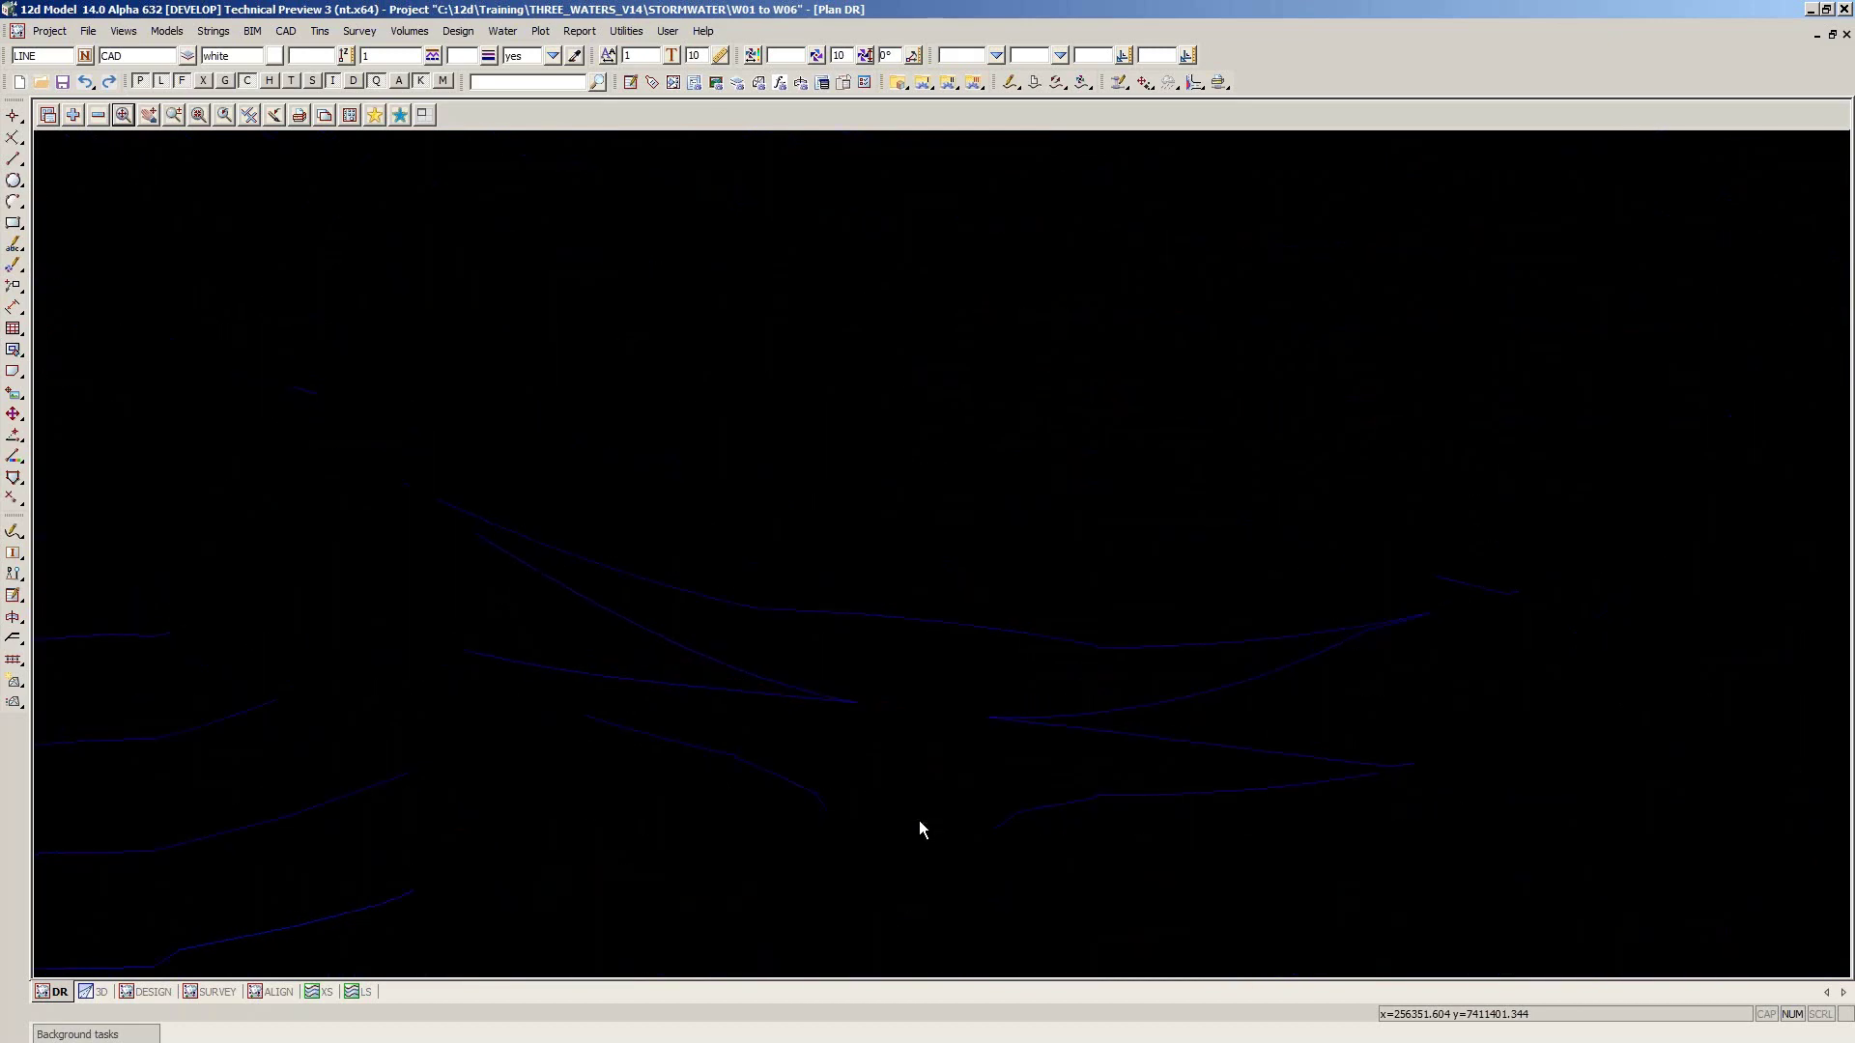
{"action": "scroll", "coordinate": [918, 820], "scroll_direction": "down", "scroll_amount": 1}
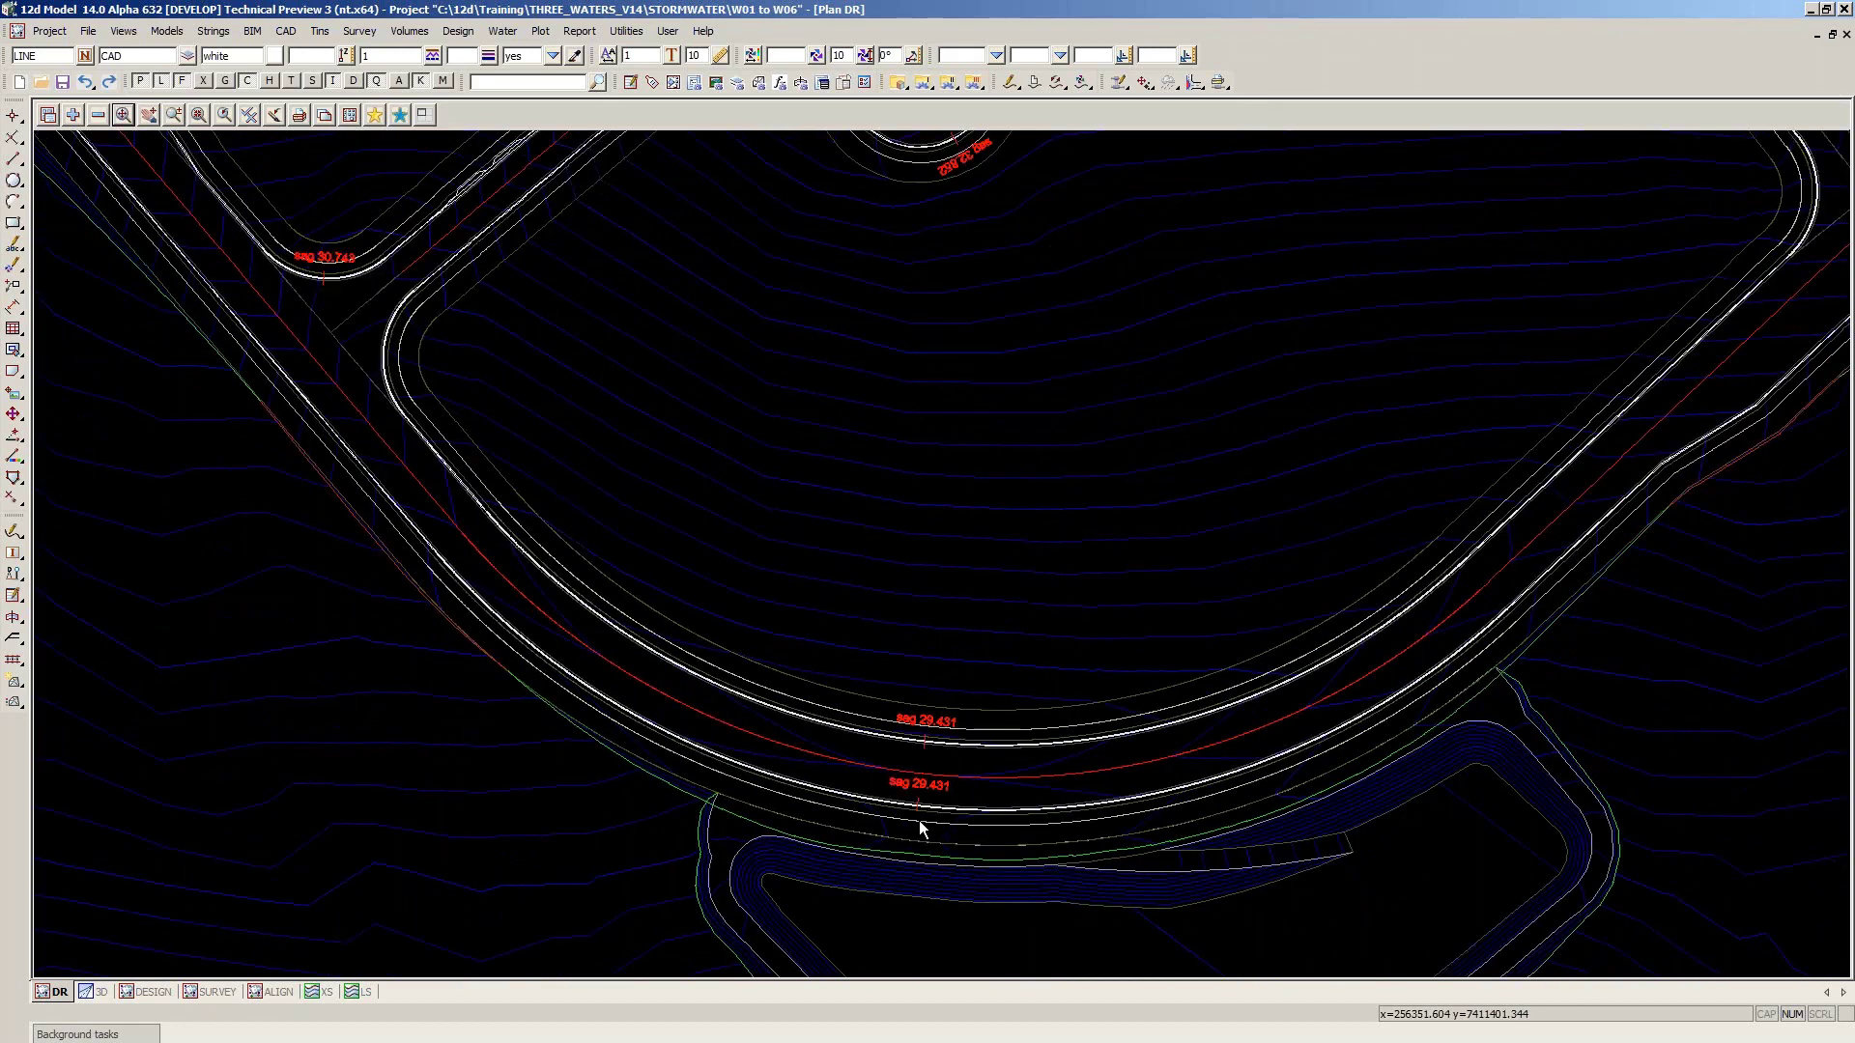
{"action": "scroll", "coordinate": [918, 820], "scroll_direction": "down", "scroll_amount": 3}
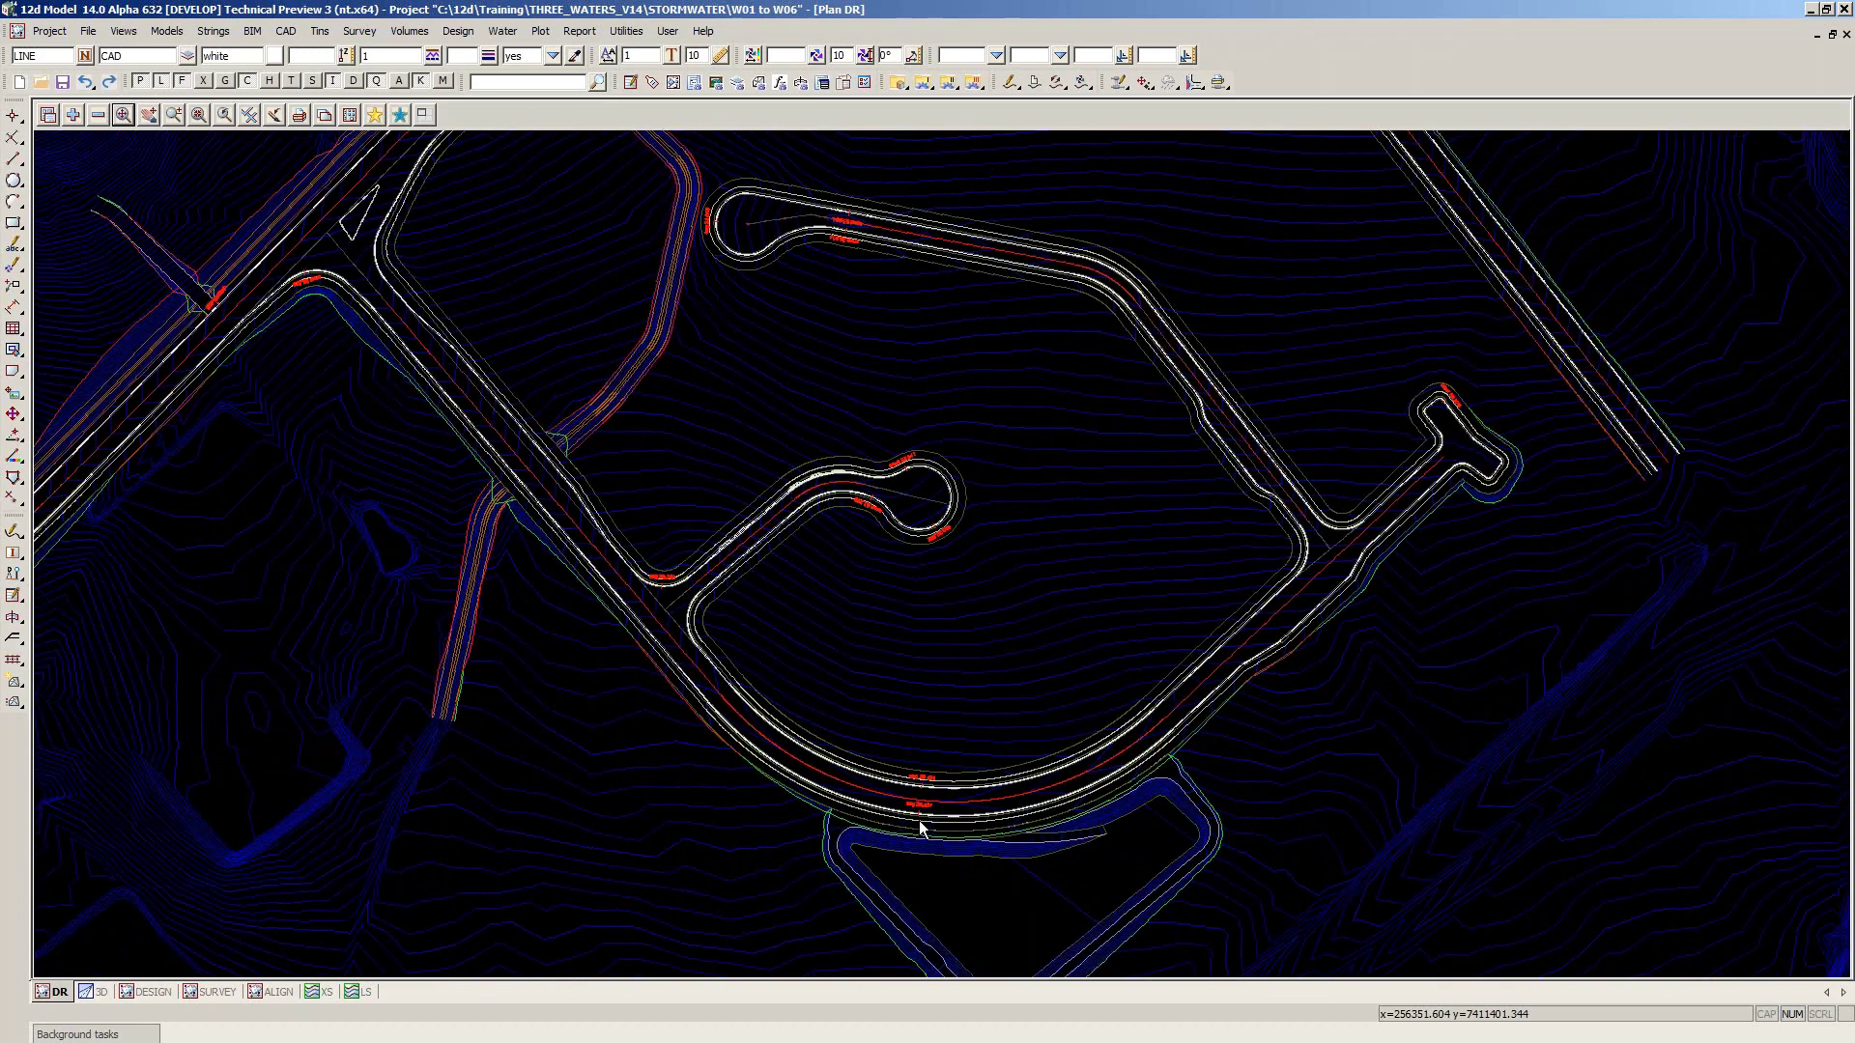
{"action": "scroll", "coordinate": [919, 820], "scroll_direction": "down", "scroll_amount": 2}
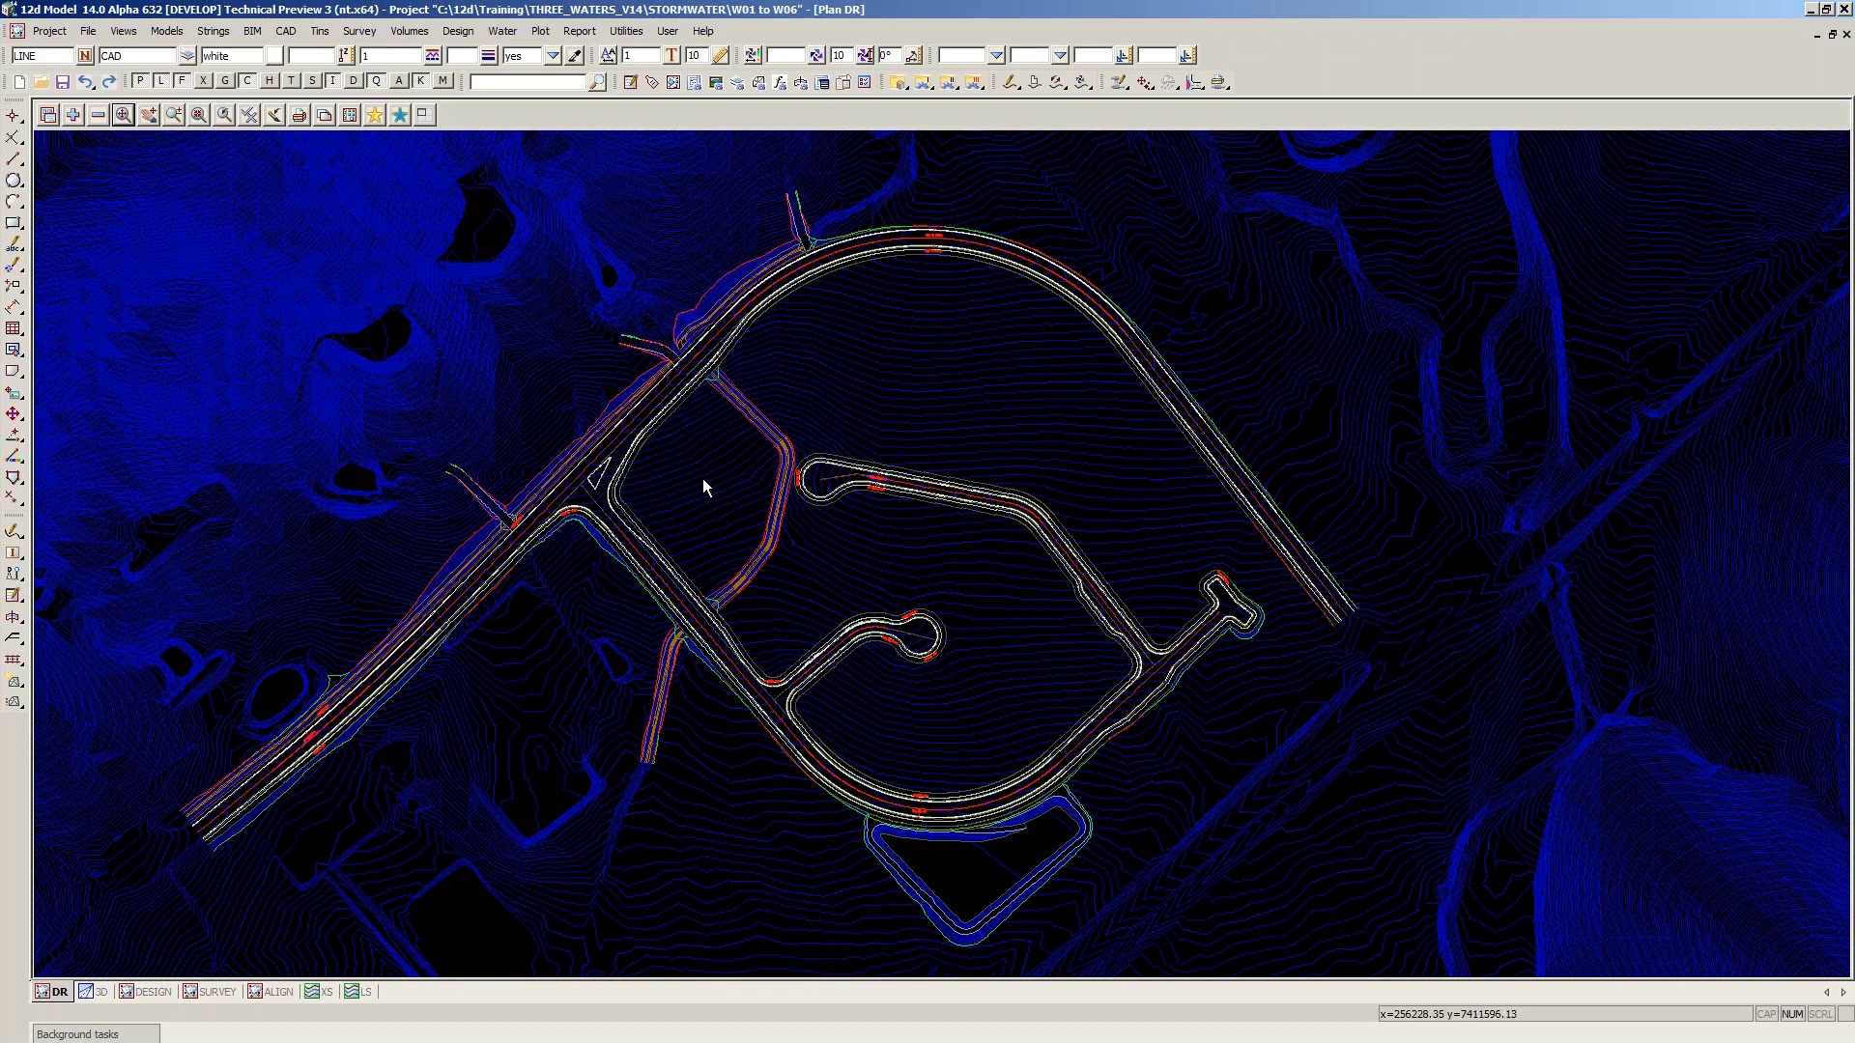
{"action": "left_click", "coordinate": [503, 32]}
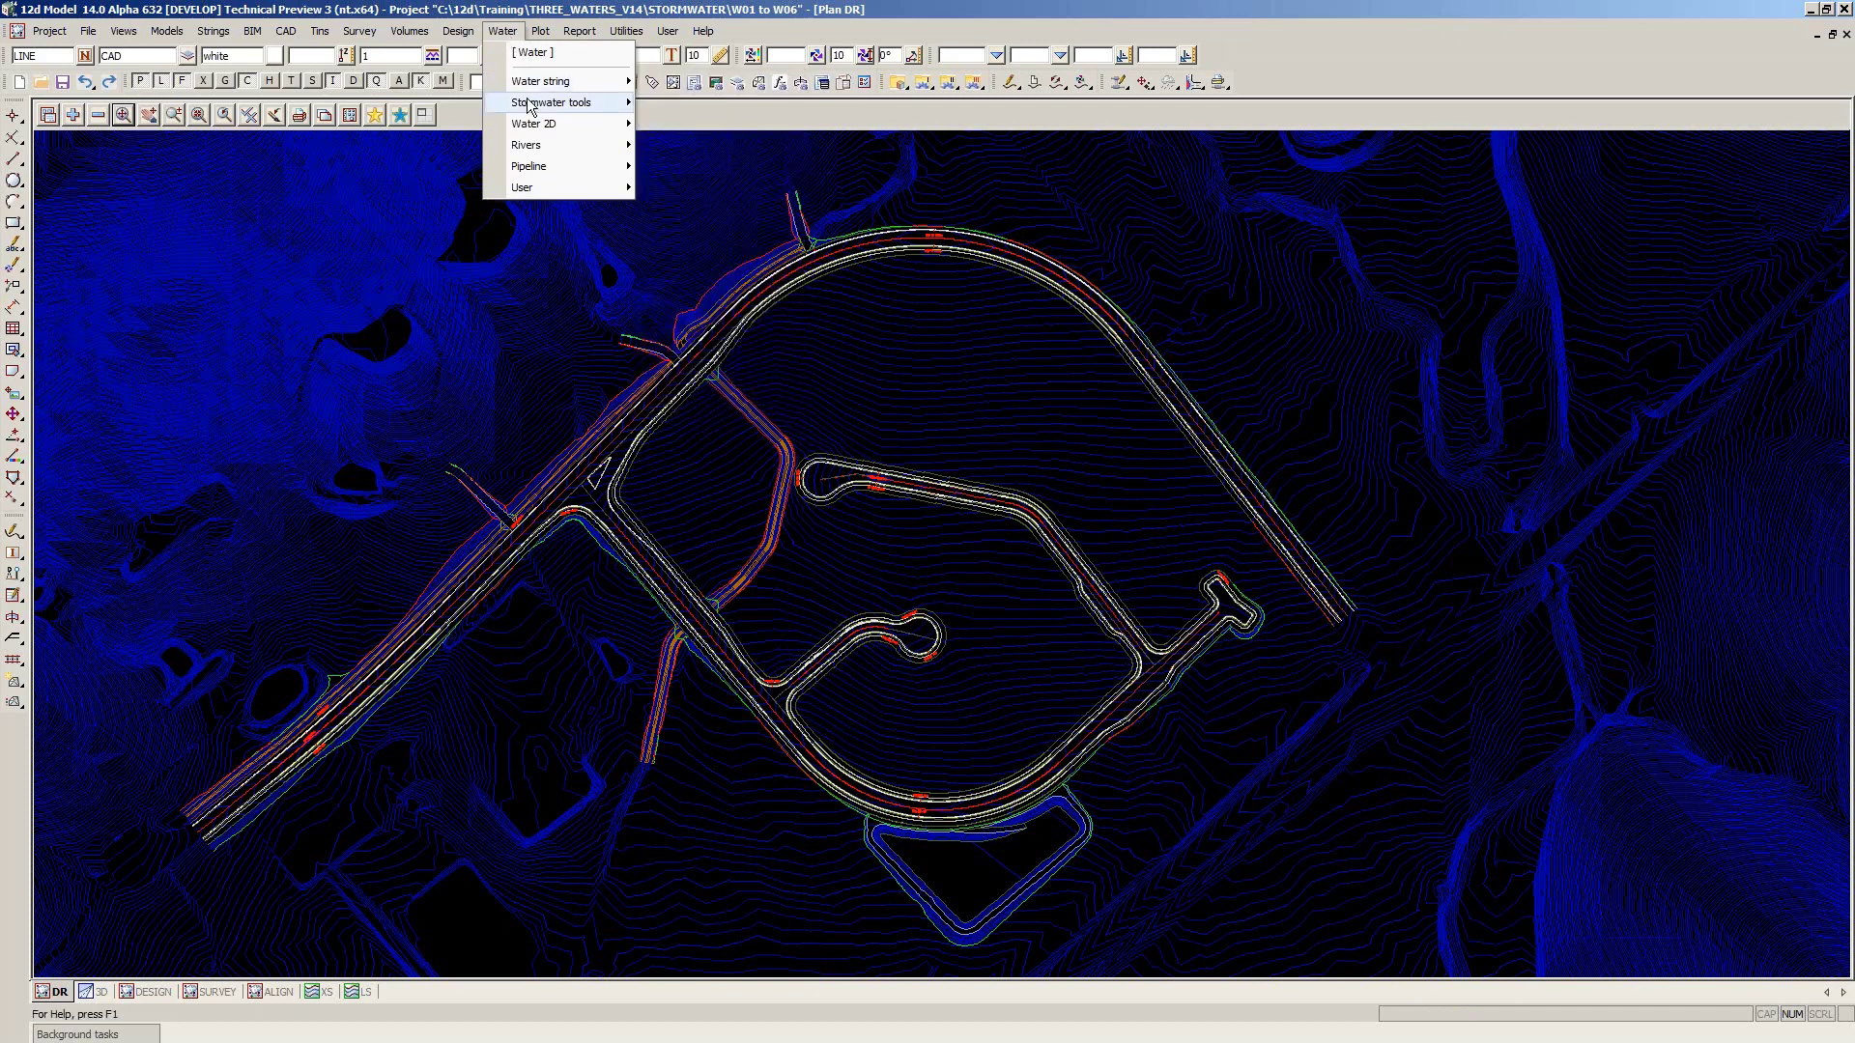
{"action": "mouse_move", "coordinate": [570, 102]}
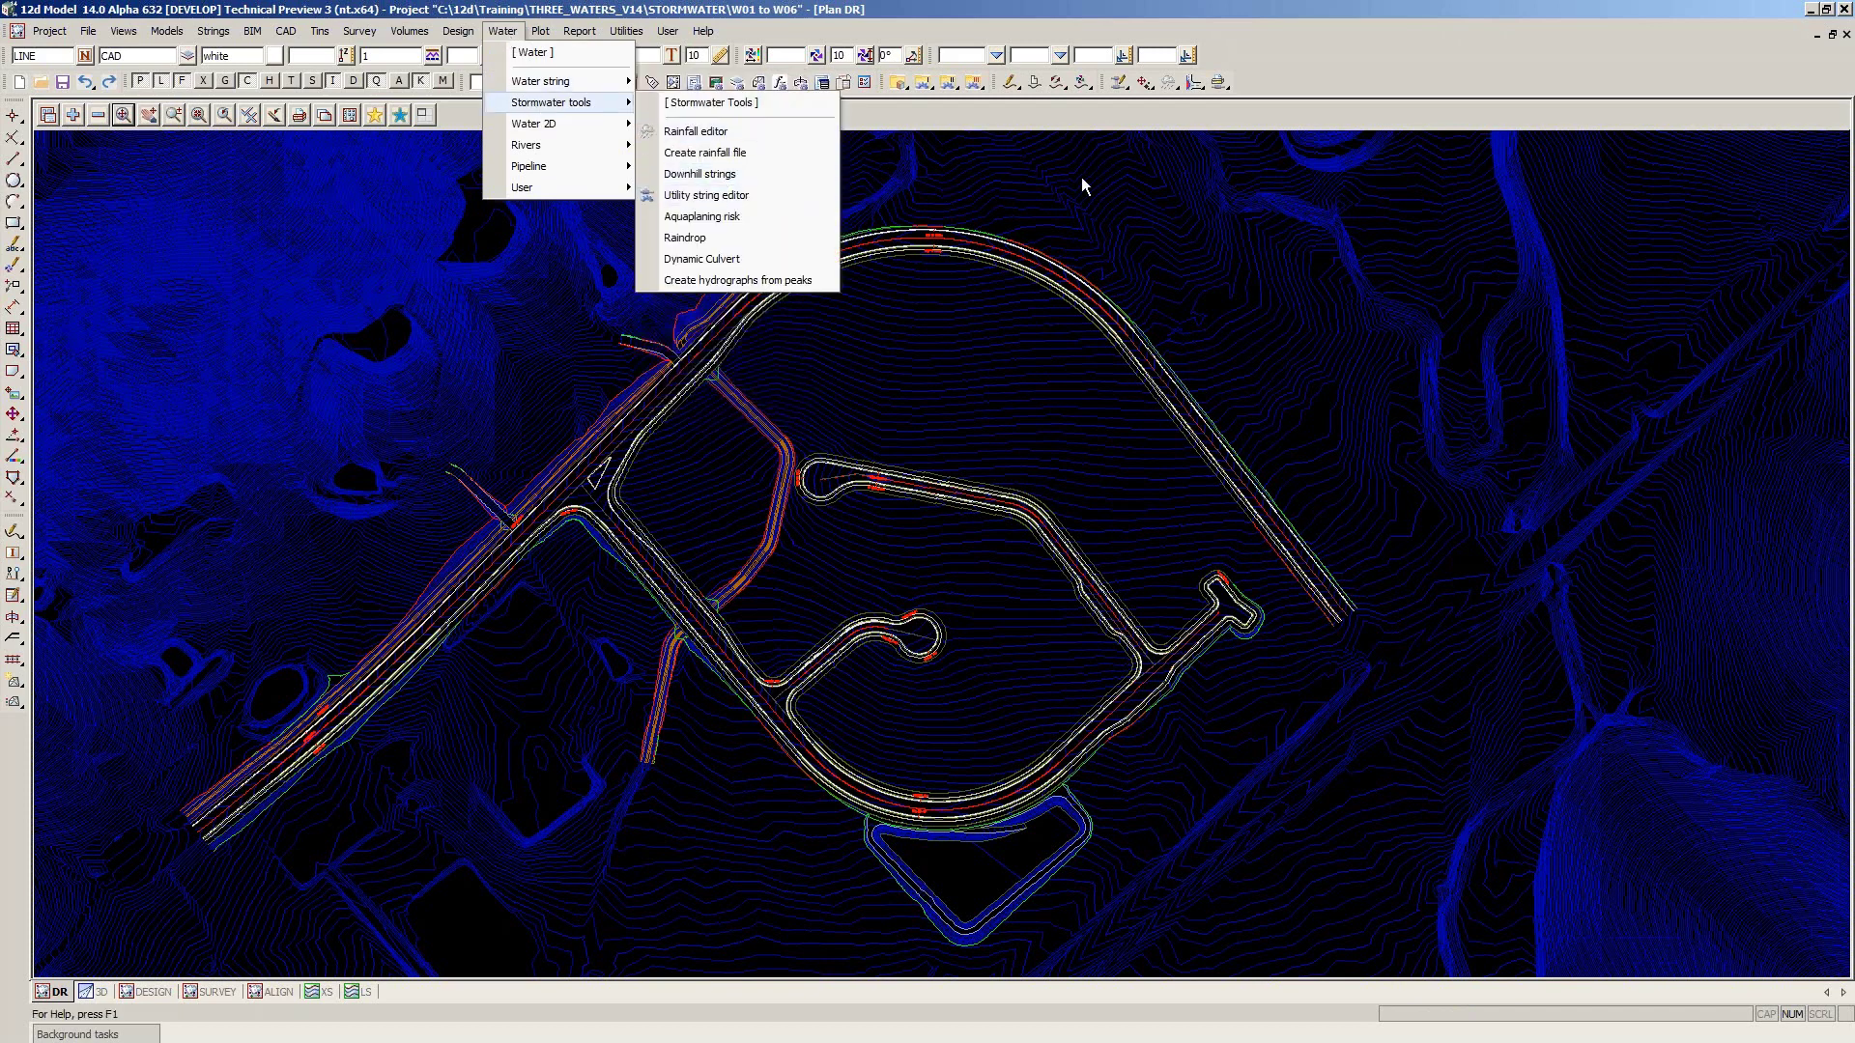
{"action": "left_click", "coordinate": [1019, 14]}
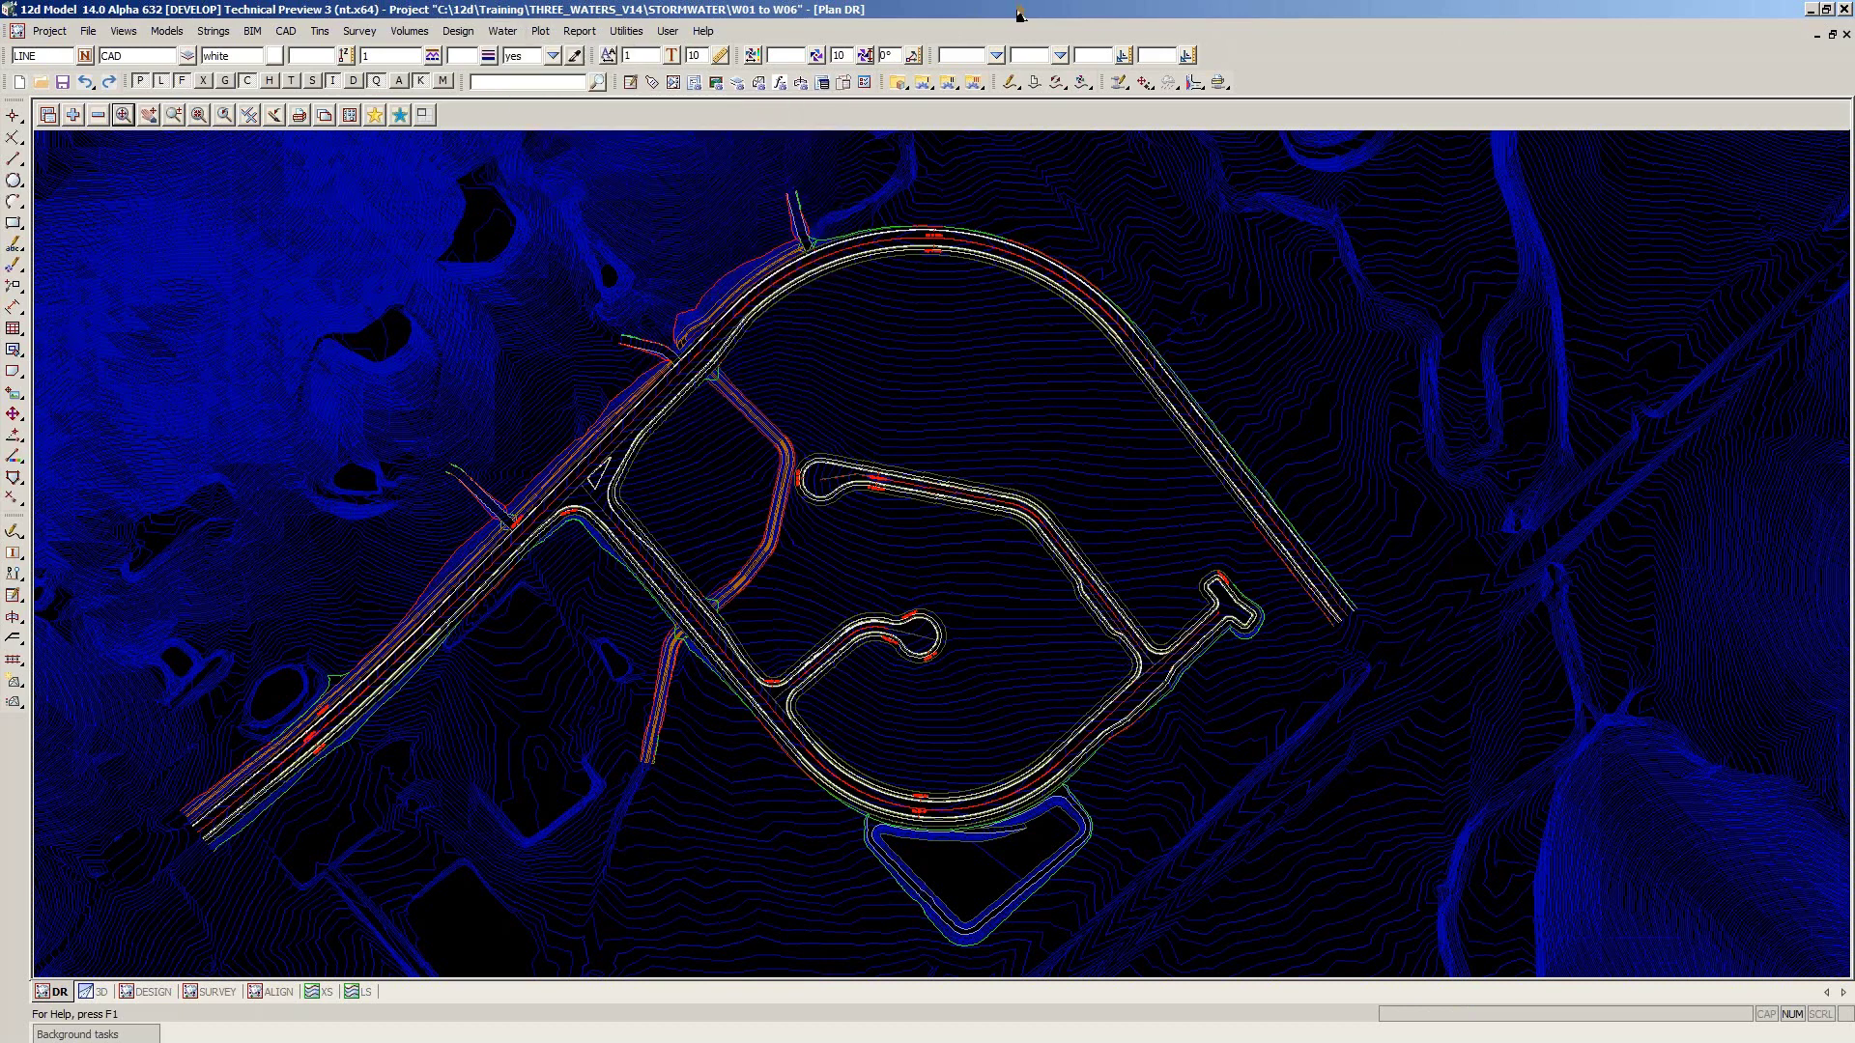
Start the Downhill Strings tool and move its dialog clear of the road design
{"action": "left_click", "coordinate": [1169, 83]}
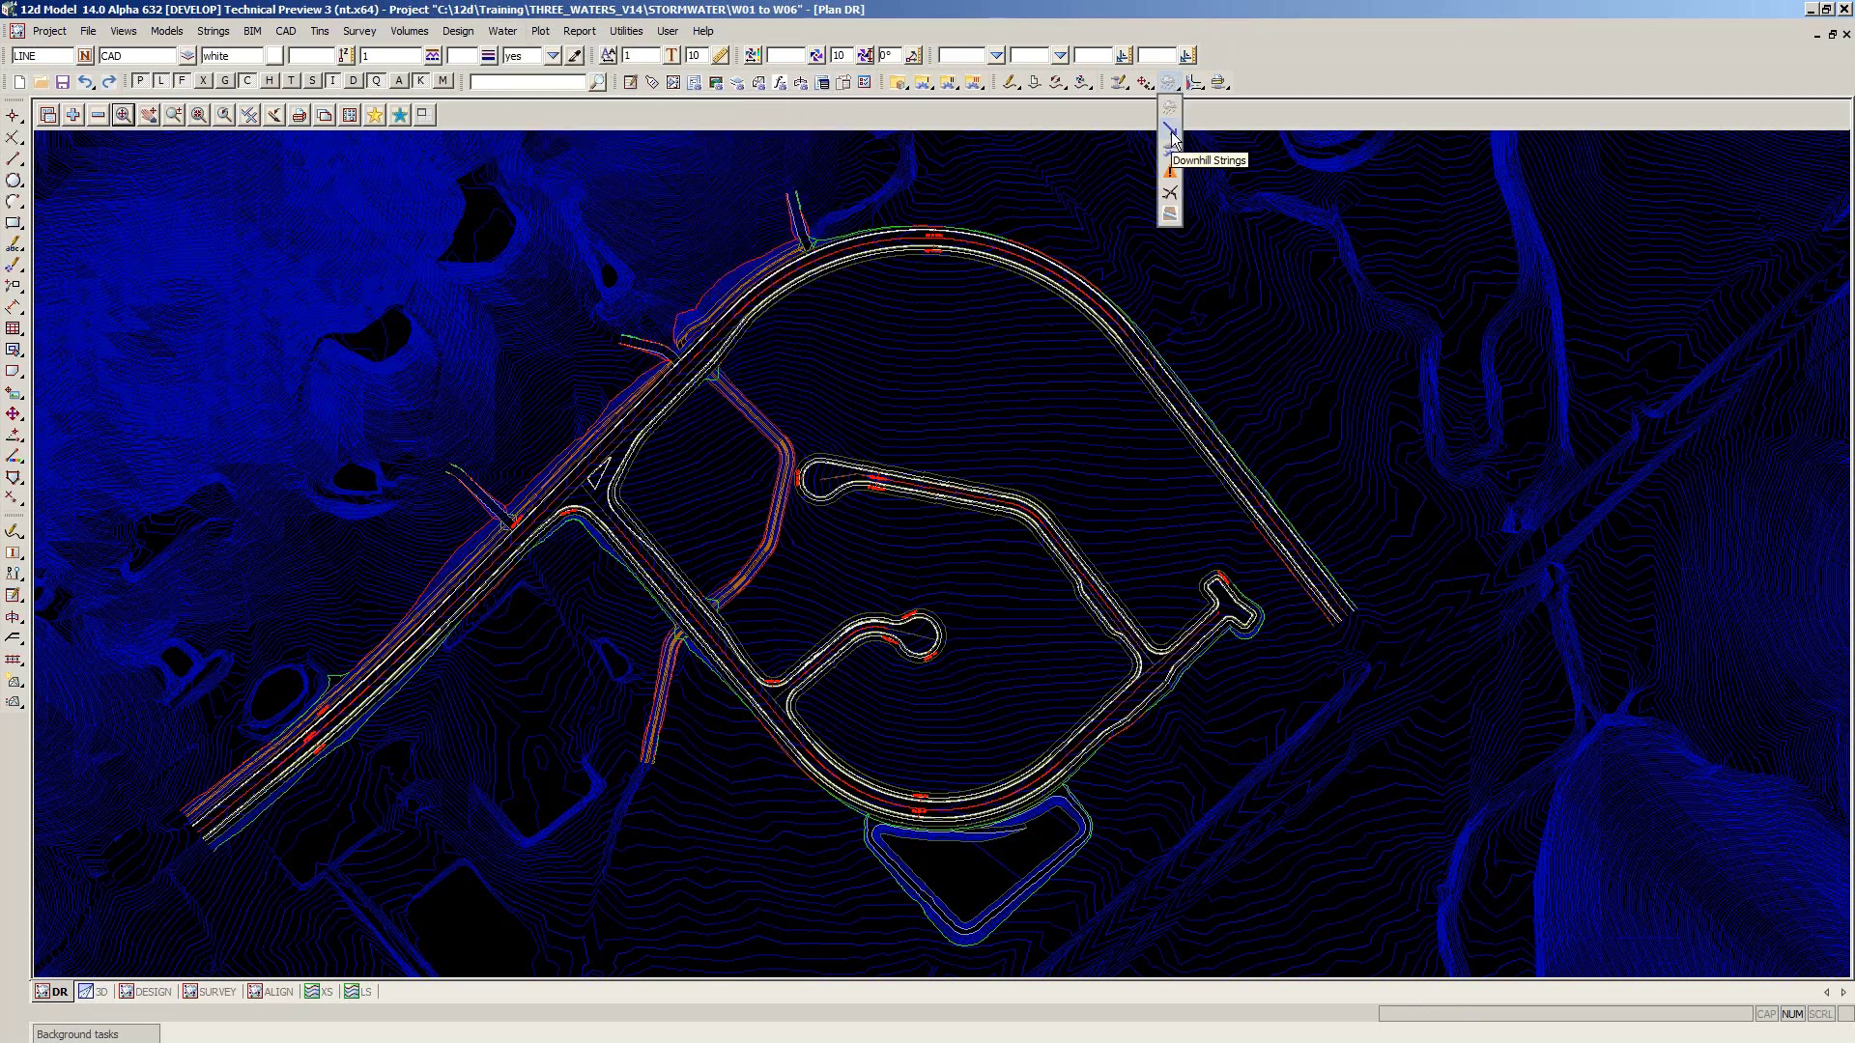
{"action": "left_click", "coordinate": [1170, 134]}
{"action": "left_click_drag", "start_coordinate": [1277, 149], "coordinate": [159, 152]}
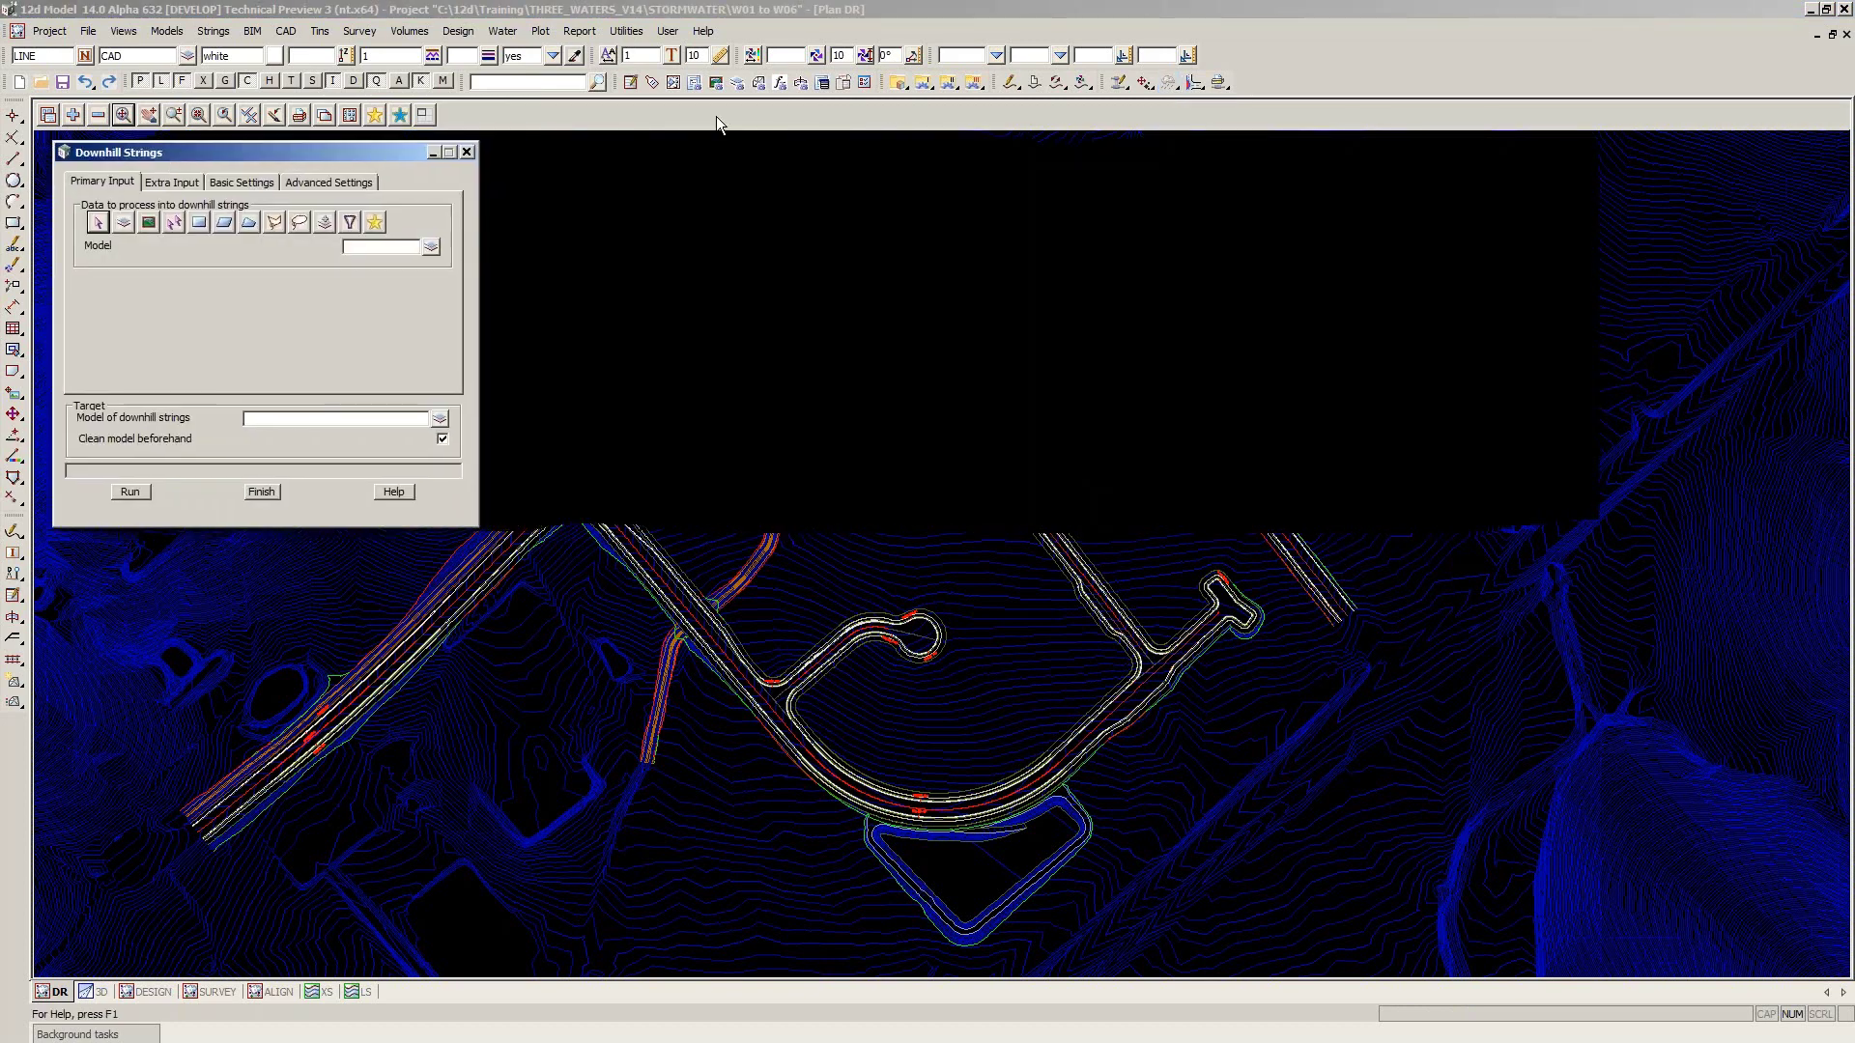
{"action": "left_click", "coordinate": [716, 116]}
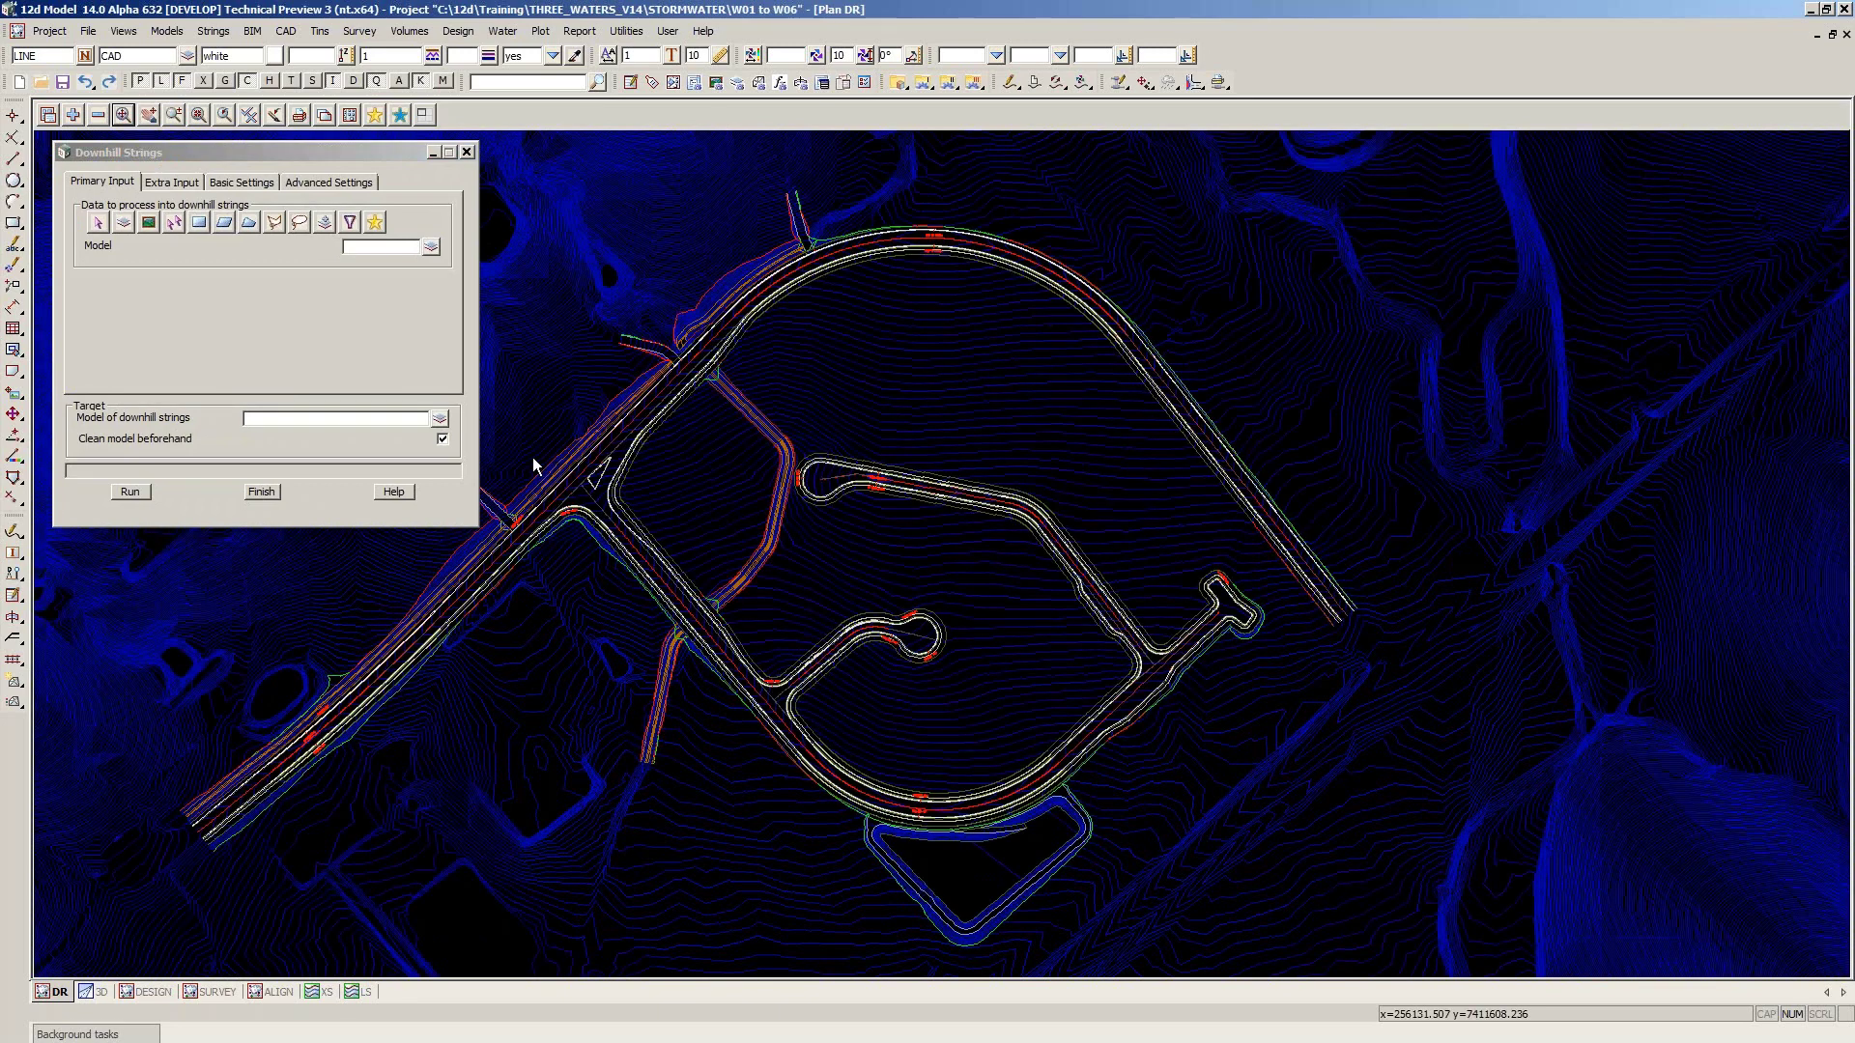
Check which models are displayed on the DR plan view without removing any
{"action": "scroll", "coordinate": [1642, 532], "scroll_direction": "down", "scroll_amount": 1}
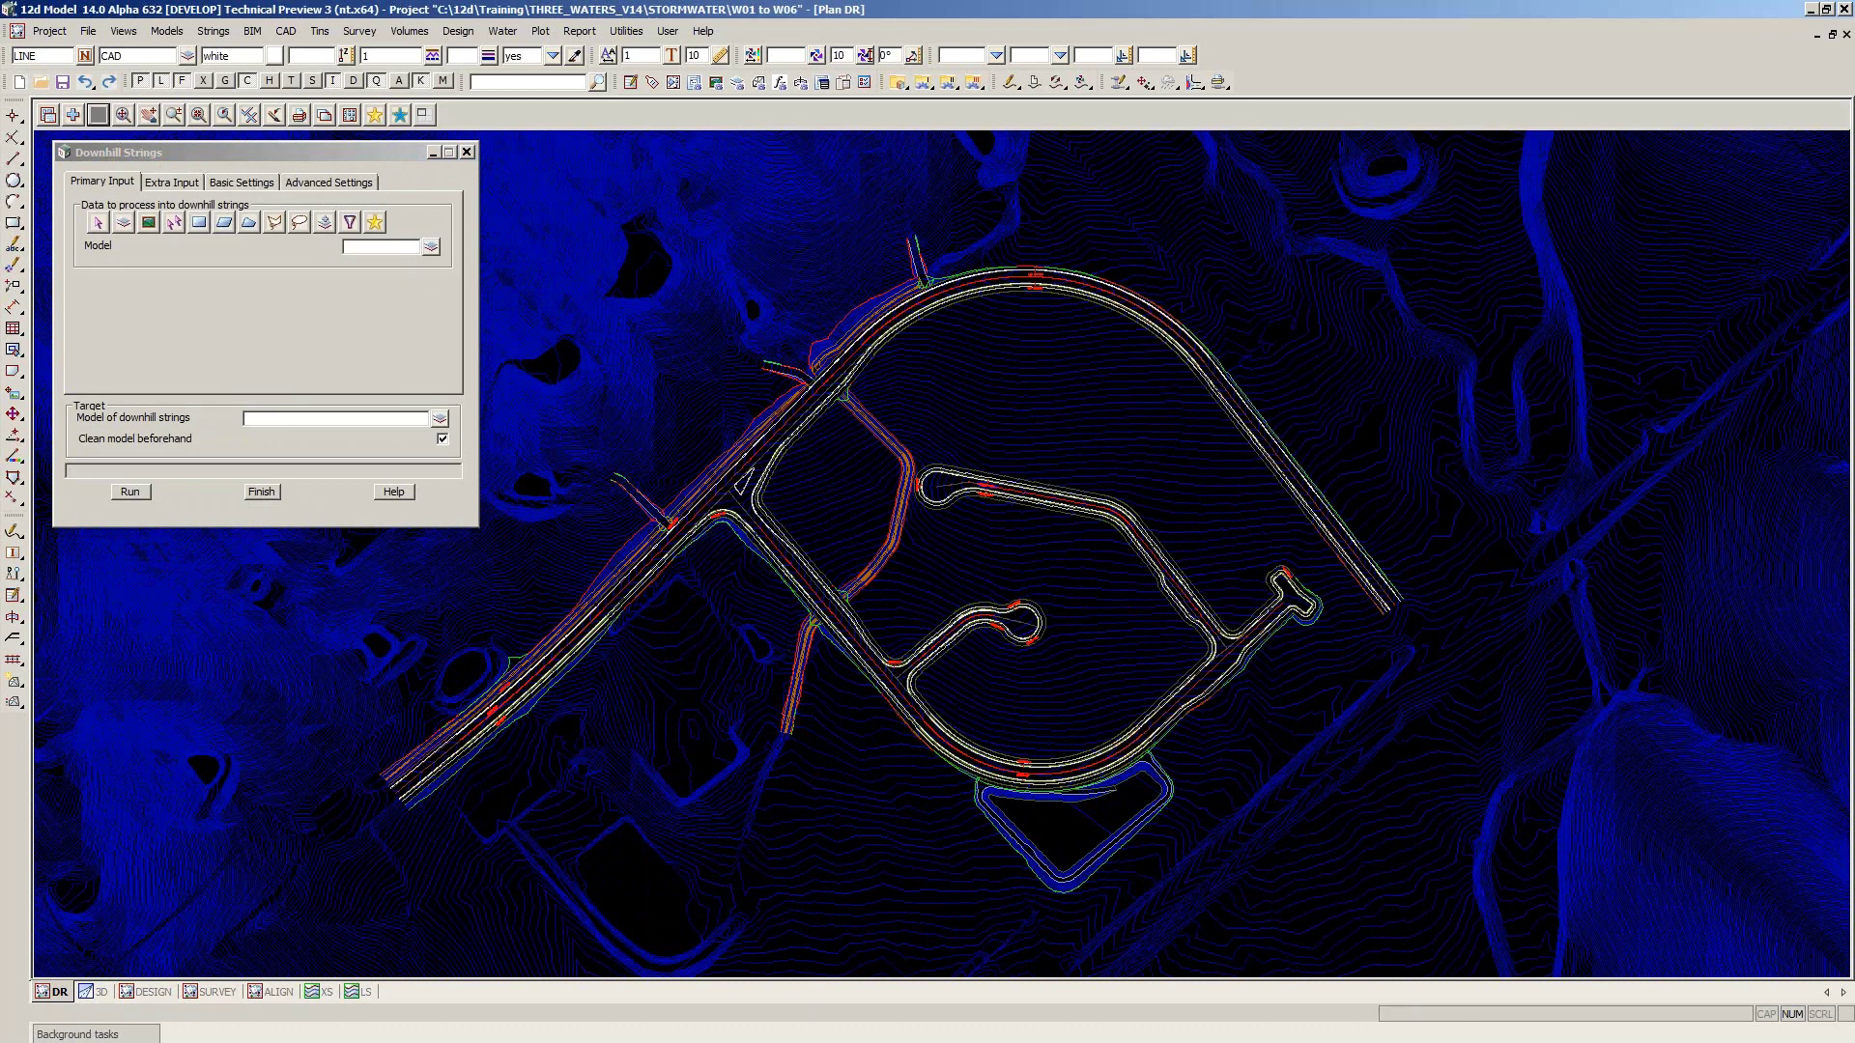
{"action": "left_click", "coordinate": [97, 115]}
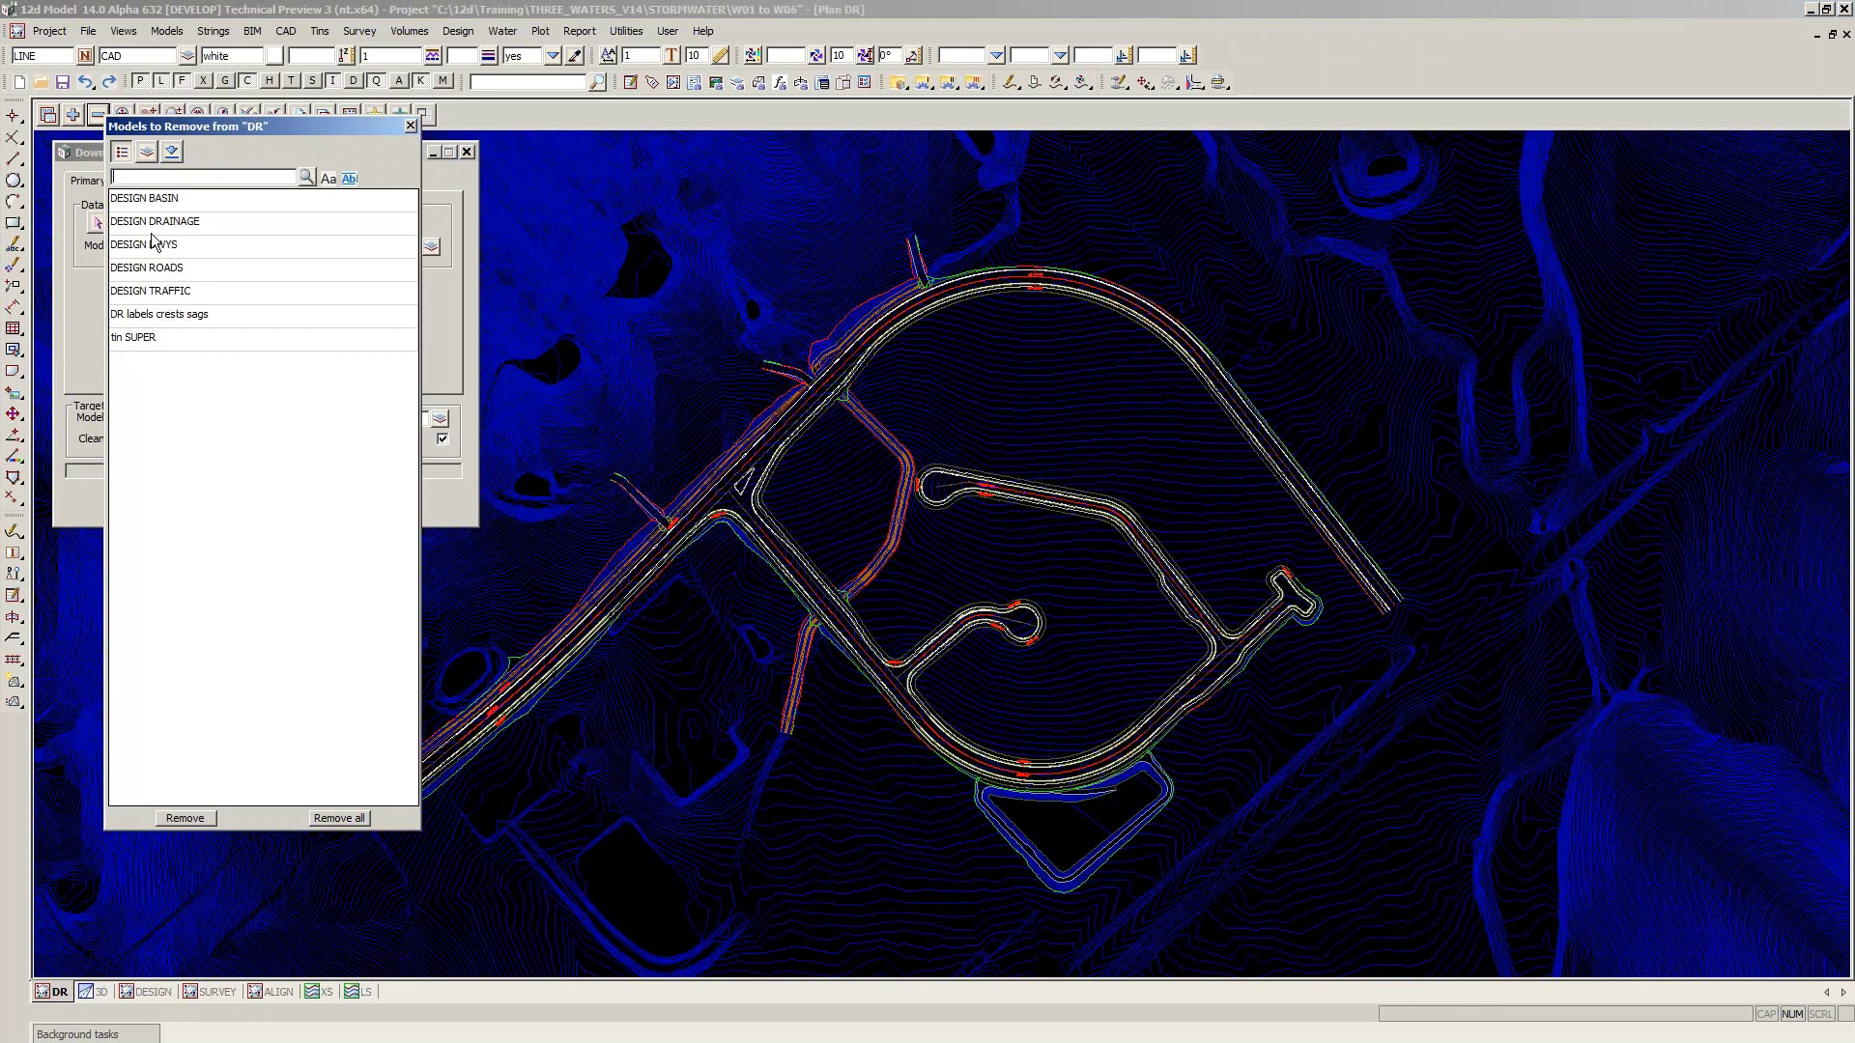
{"action": "left_click", "coordinate": [411, 127]}
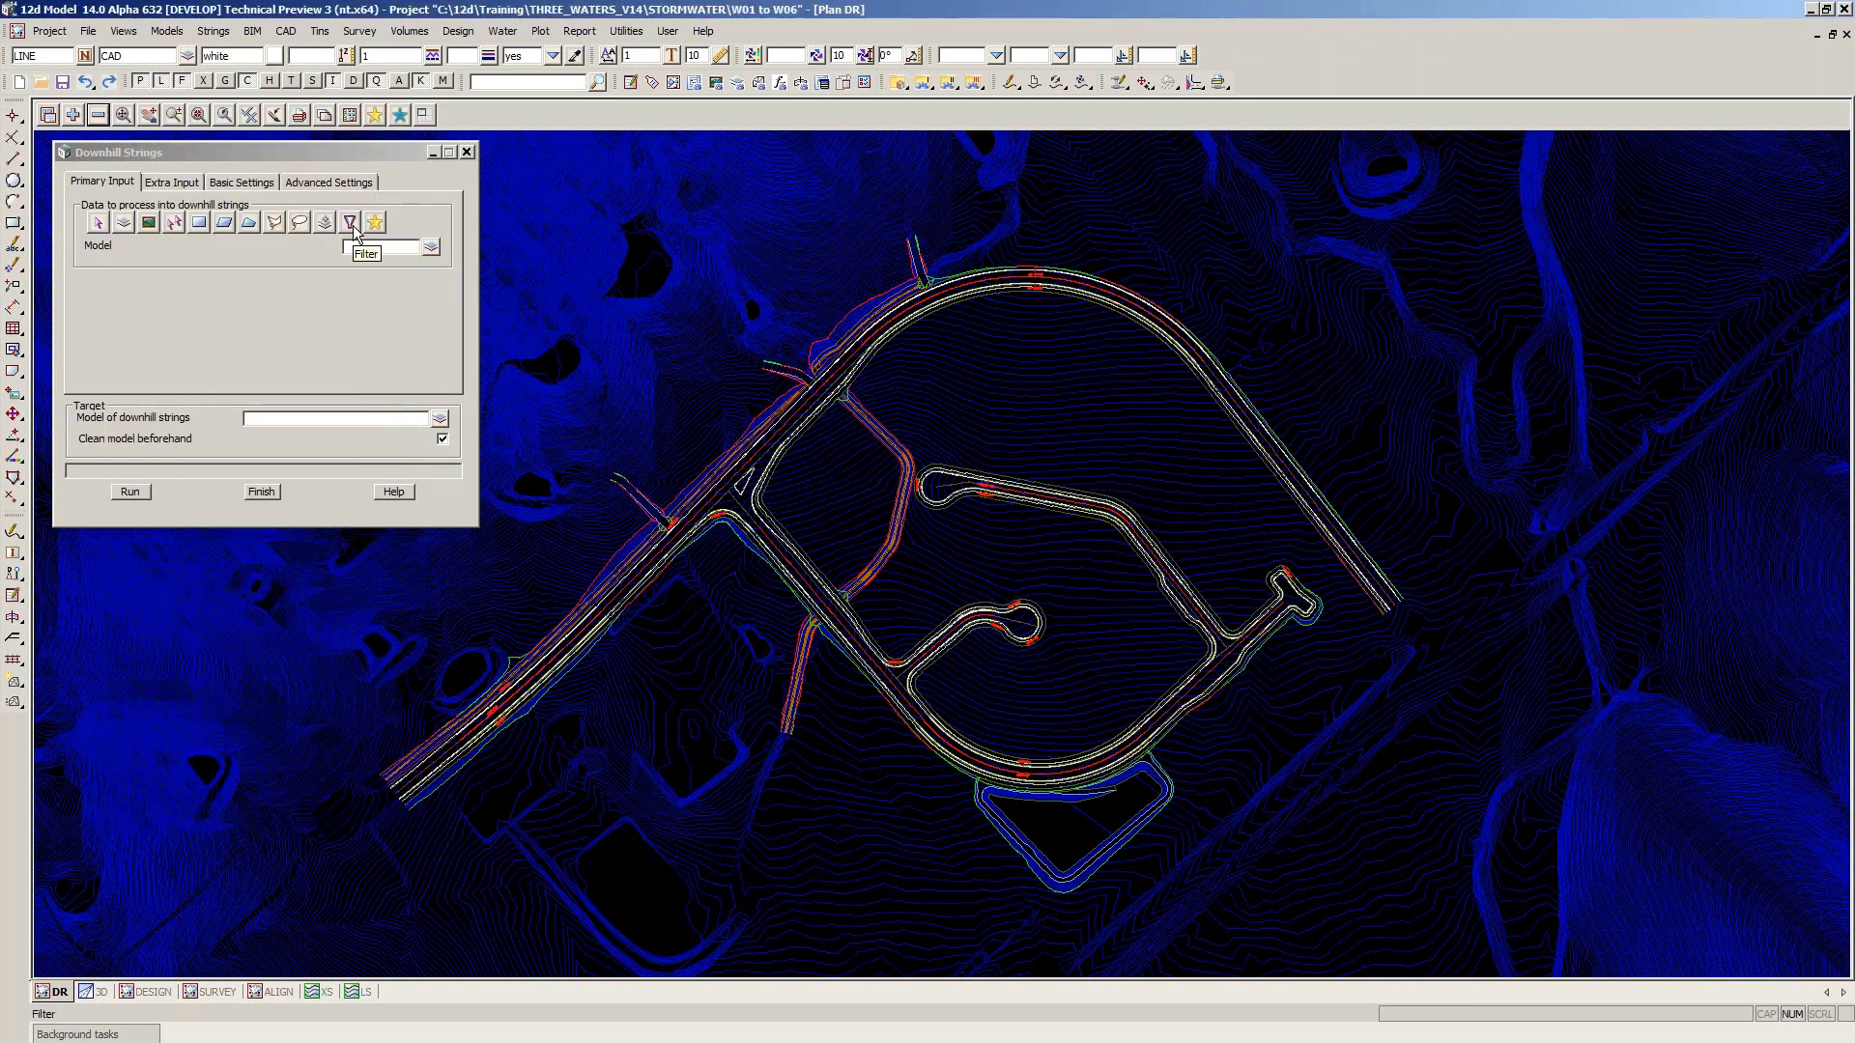
Use a filter as the primary data source and select the strings in models named DESIGN*
{"action": "left_click", "coordinate": [353, 230]}
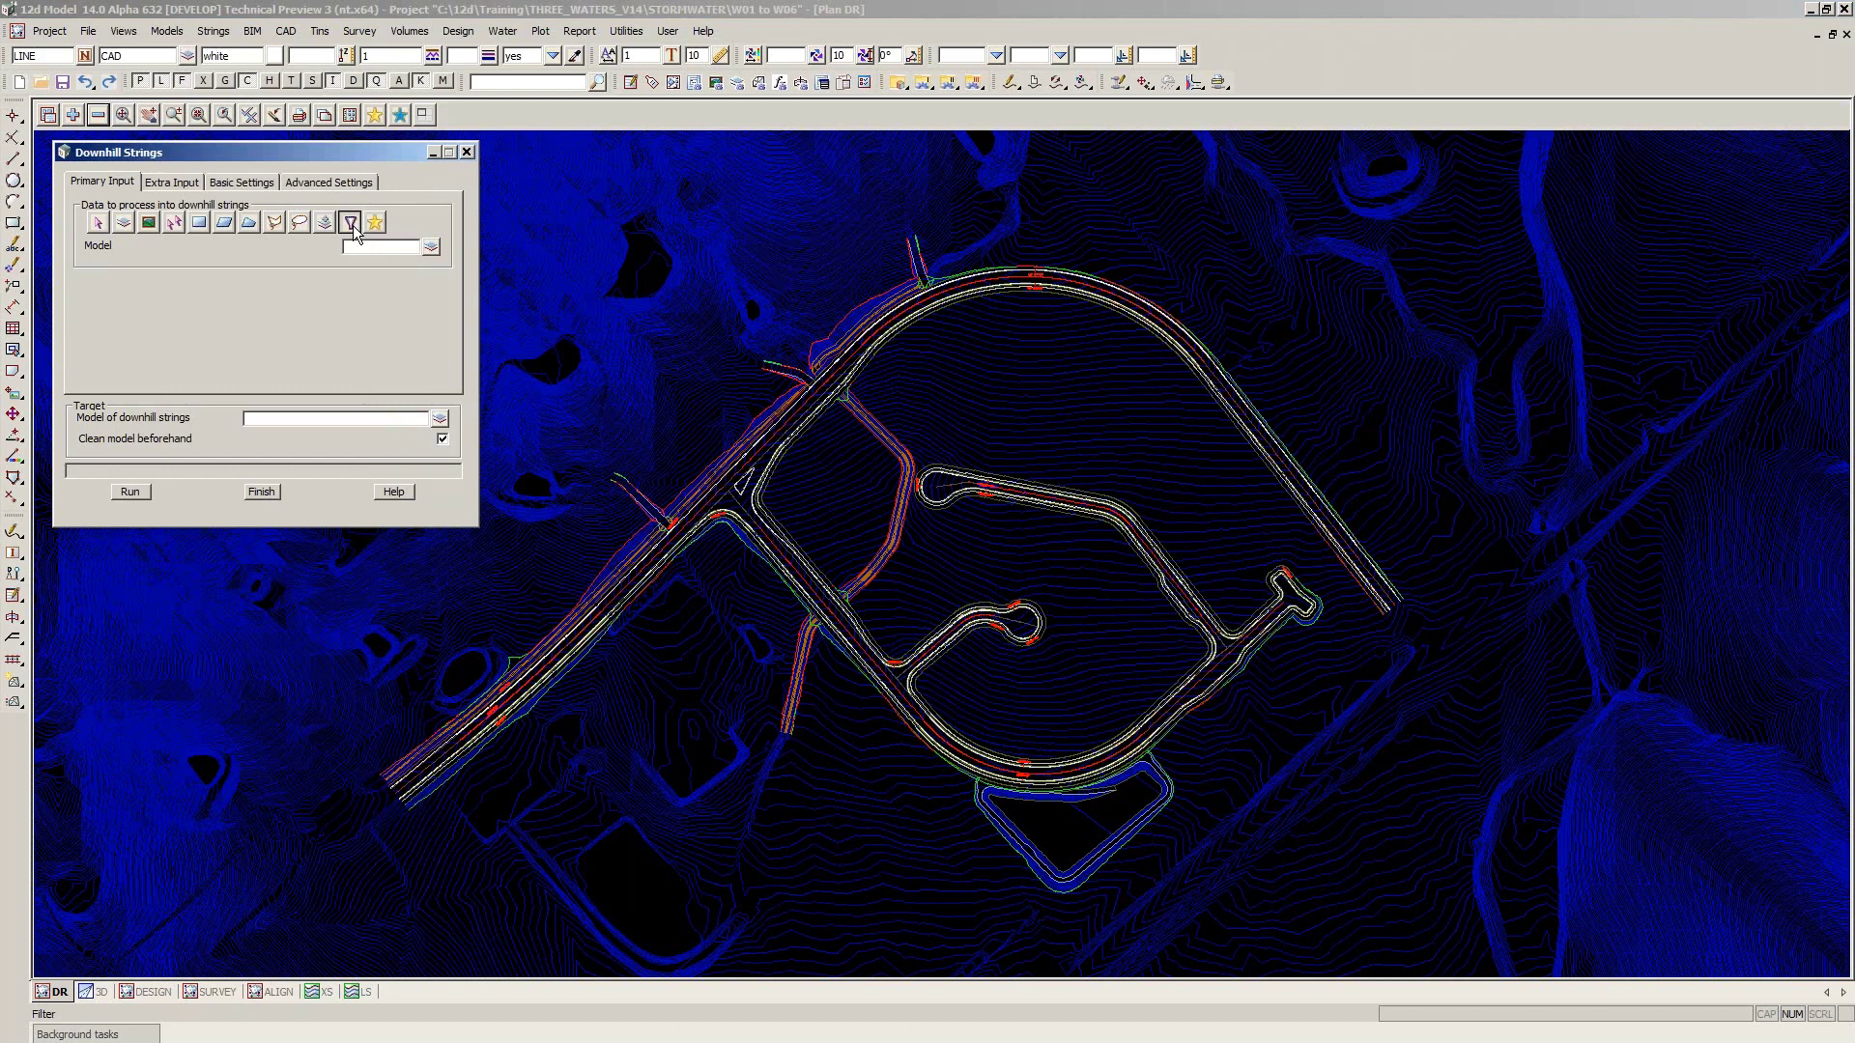
{"action": "left_click", "coordinate": [353, 230]}
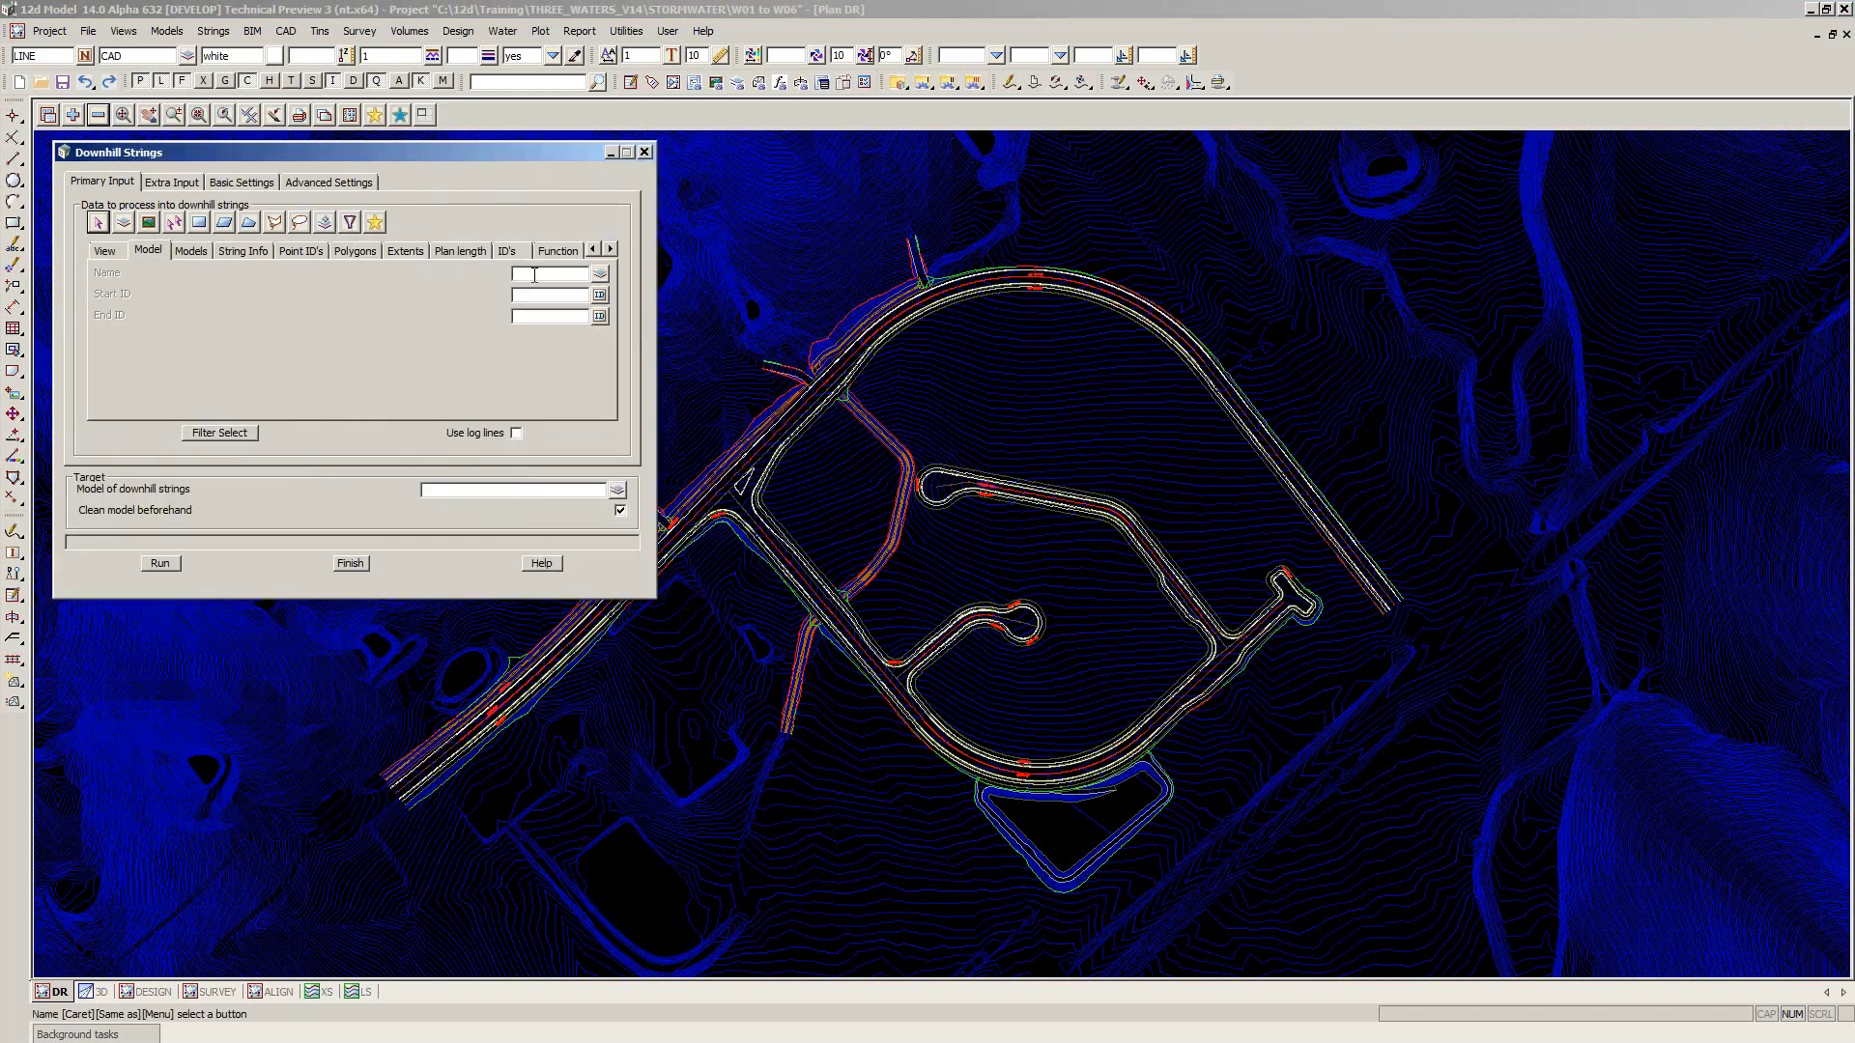
{"action": "type", "text": "DESIGN*"}
{"action": "left_click", "coordinate": [207, 437]}
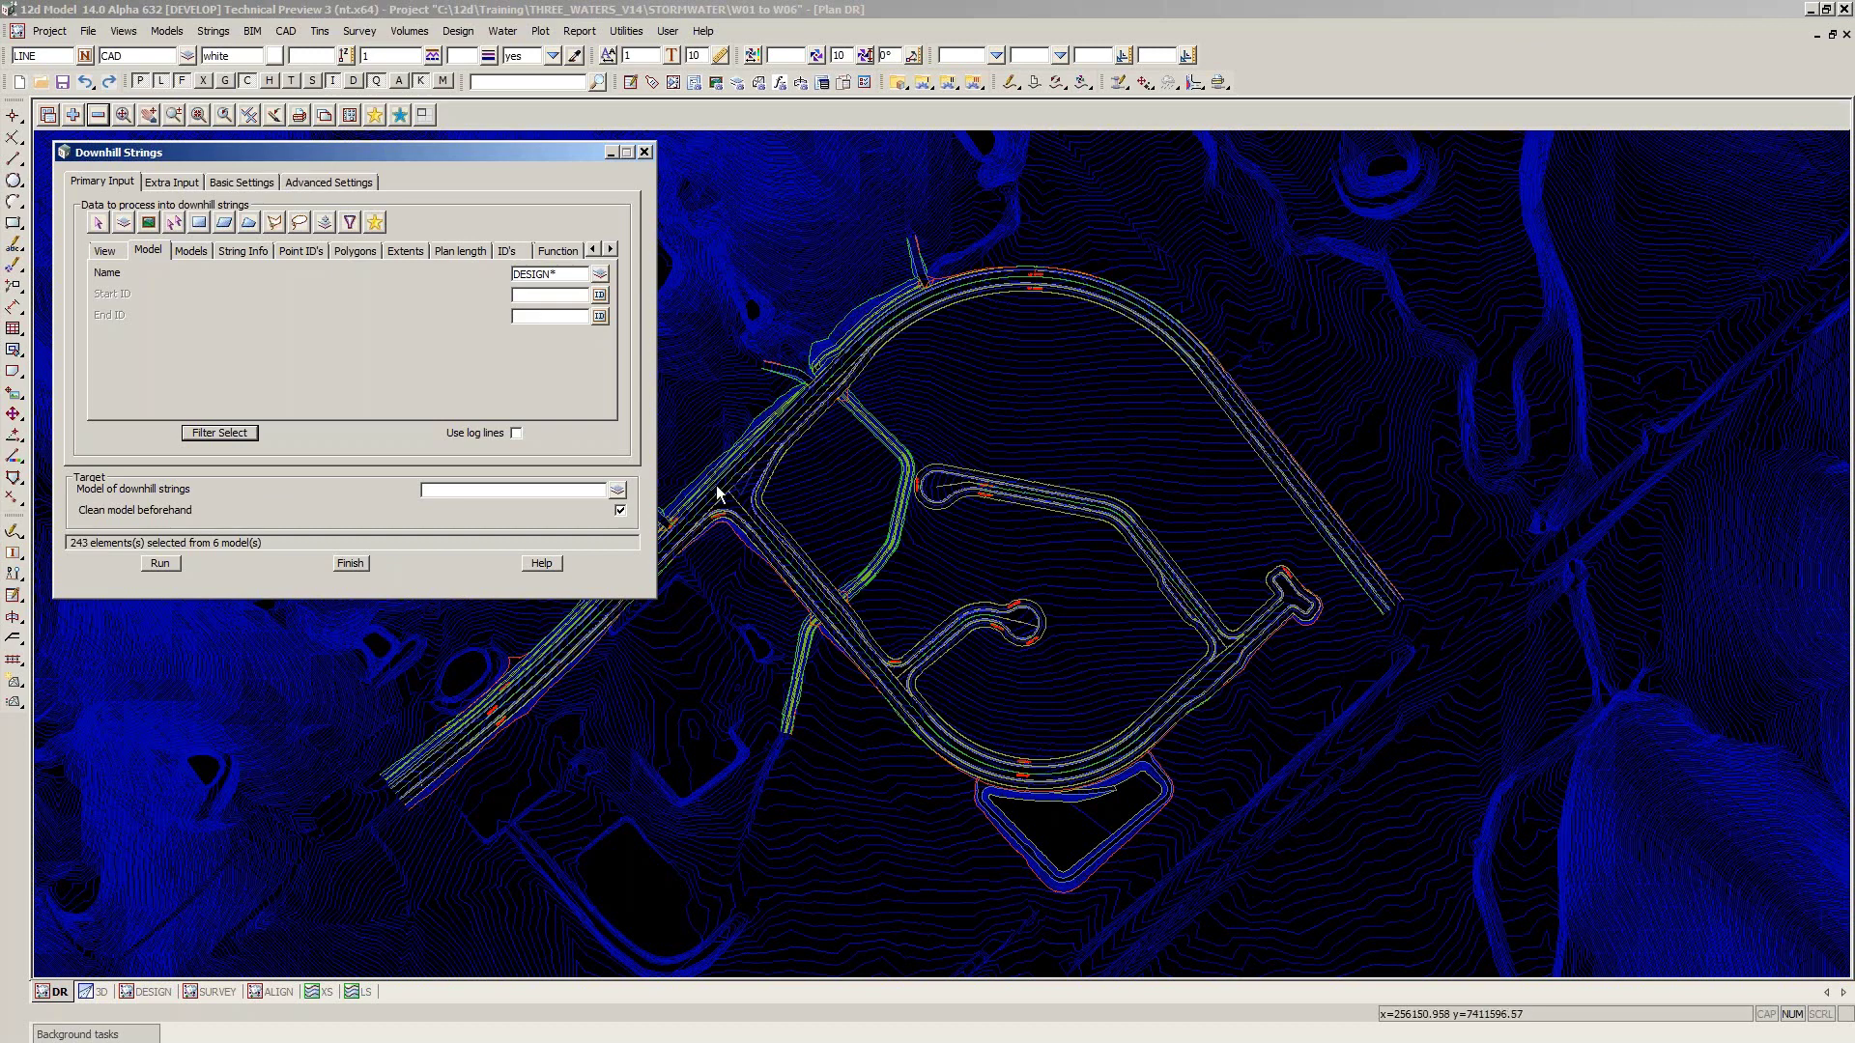
Restrict the data filter to strings matching the name mask KI*
{"action": "left_click", "coordinate": [611, 251]}
{"action": "left_click", "coordinate": [612, 250]}
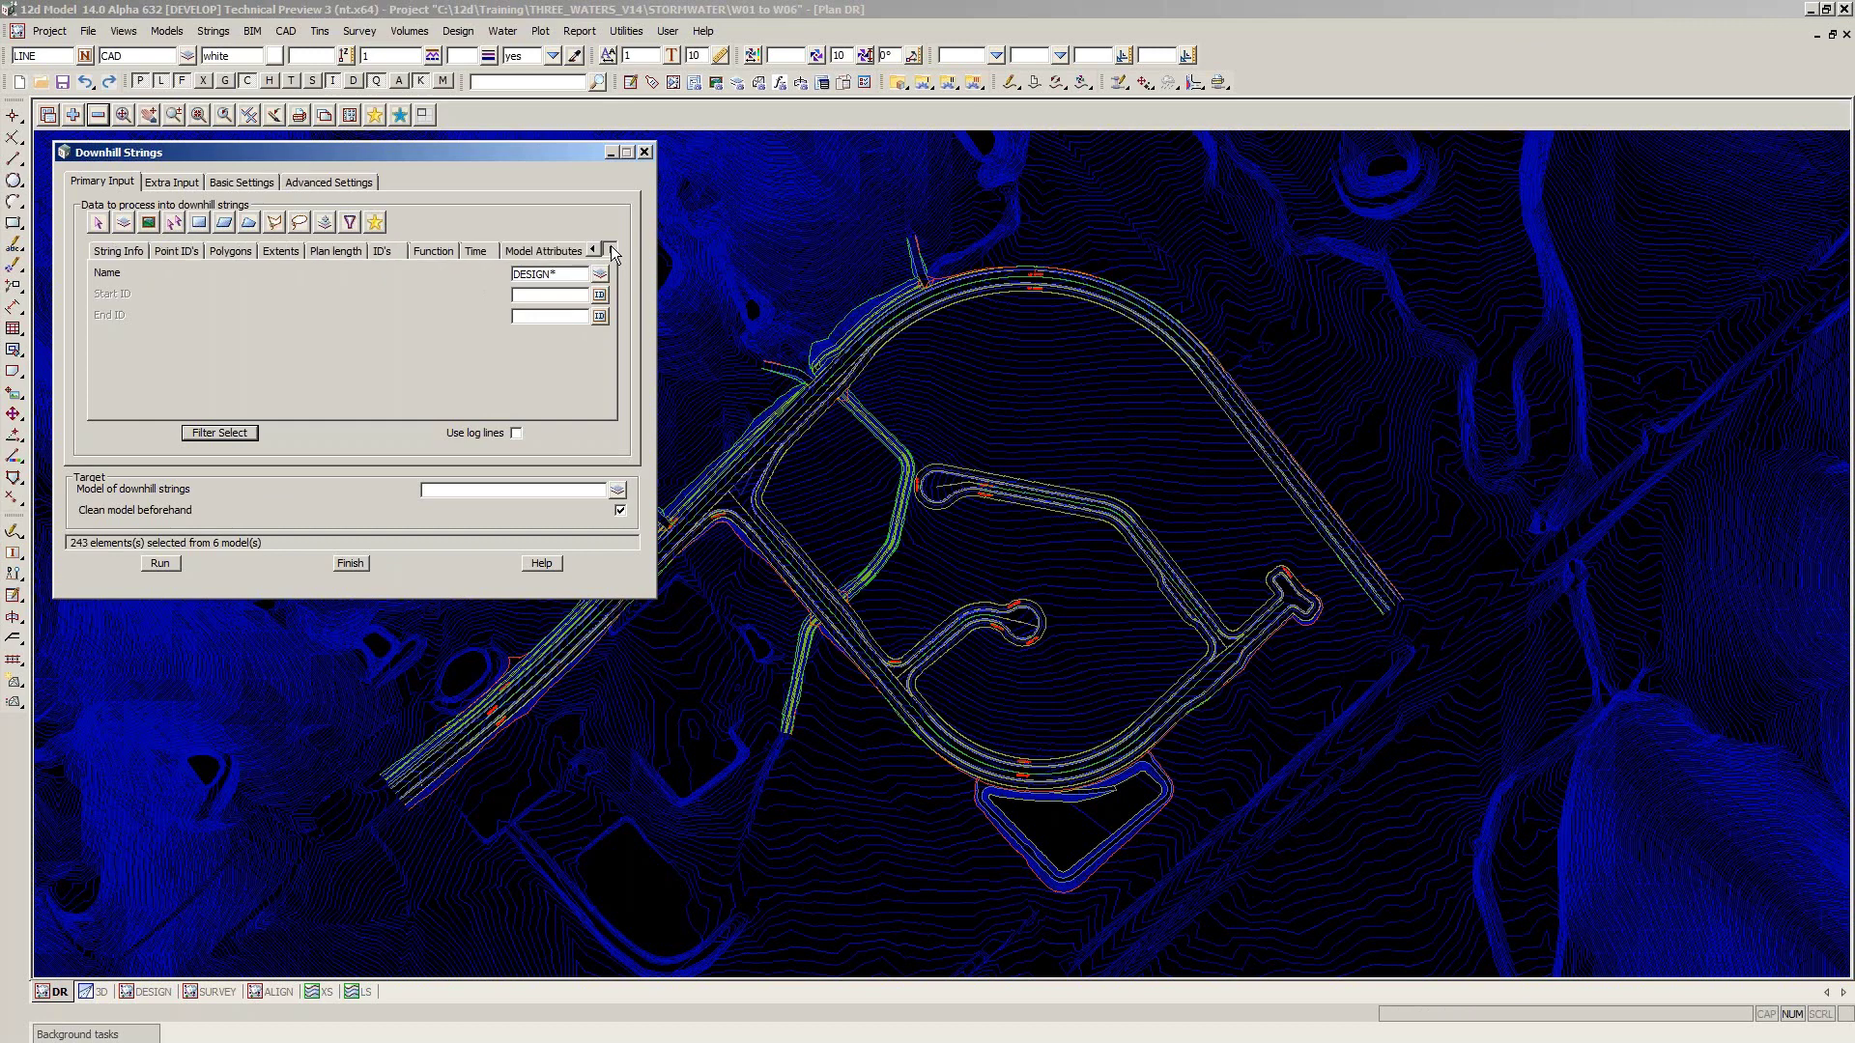
{"action": "left_click", "coordinate": [611, 250]}
{"action": "left_click", "coordinate": [612, 250]}
{"action": "left_click", "coordinate": [612, 250]}
{"action": "left_click", "coordinate": [611, 250]}
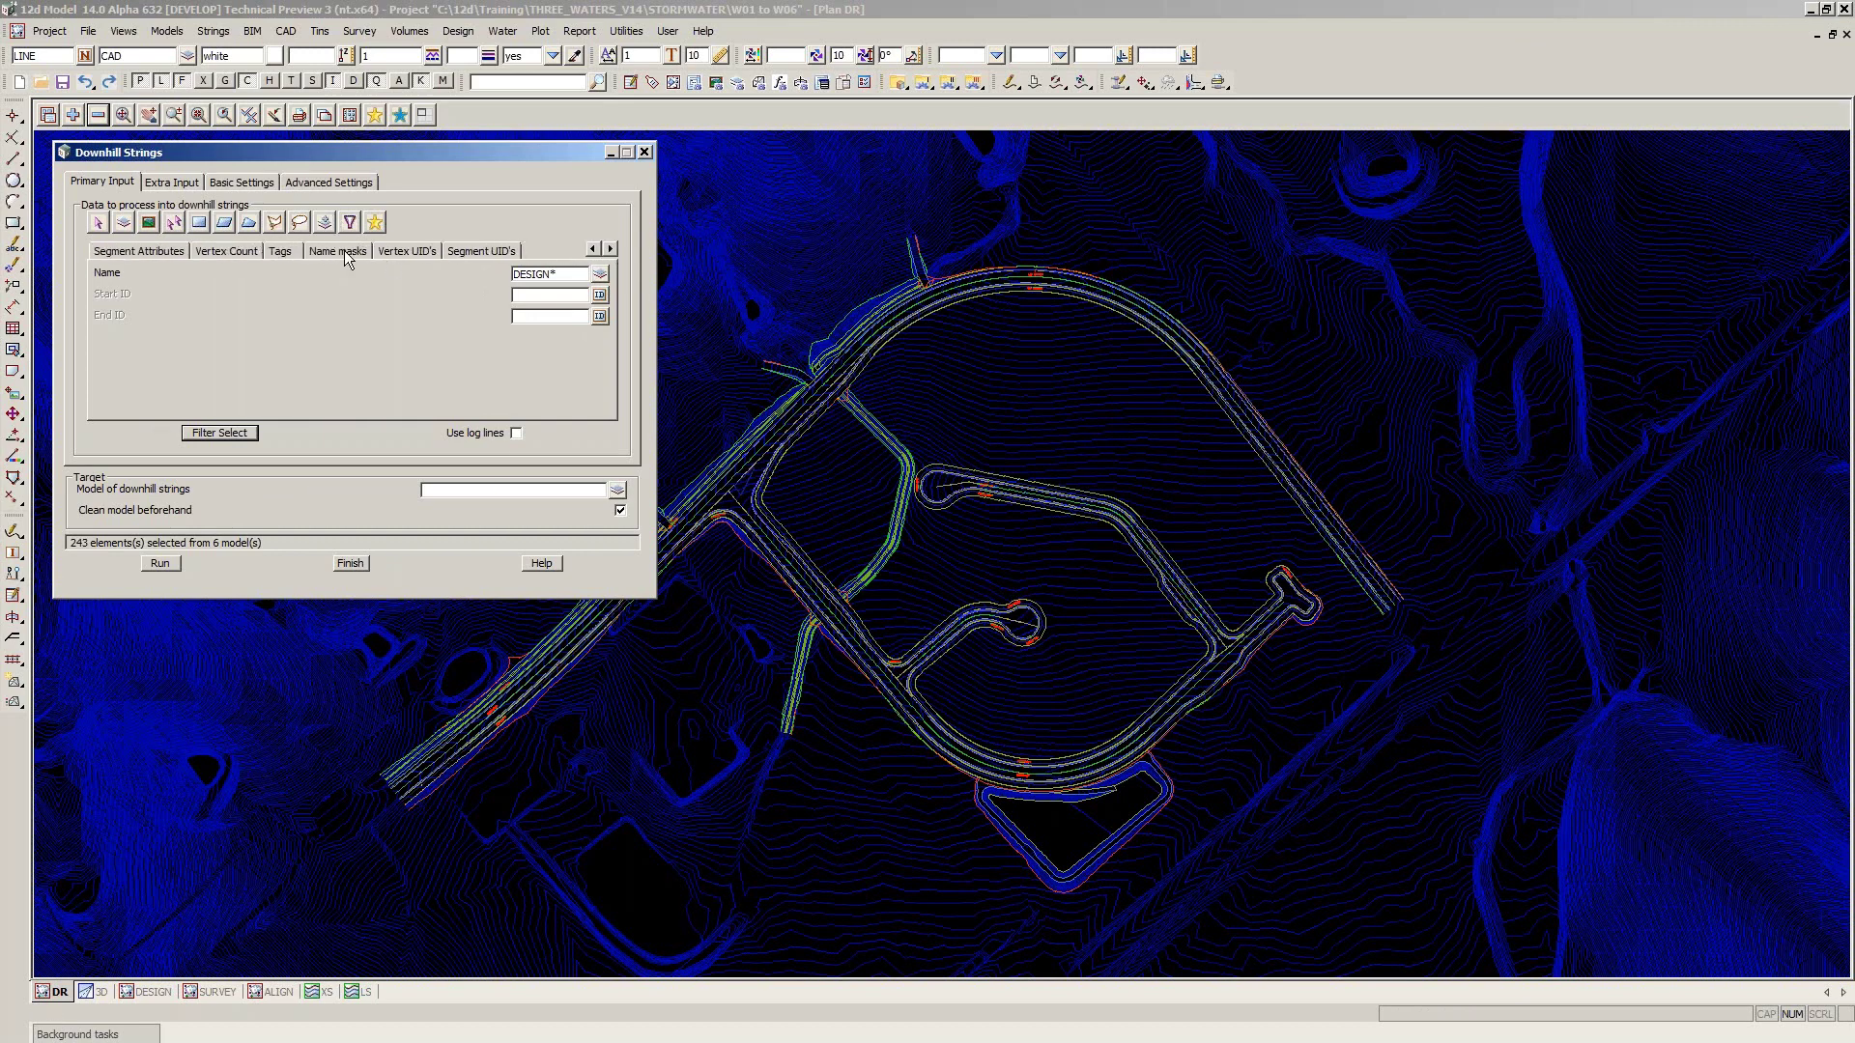
{"action": "left_click", "coordinate": [344, 252]}
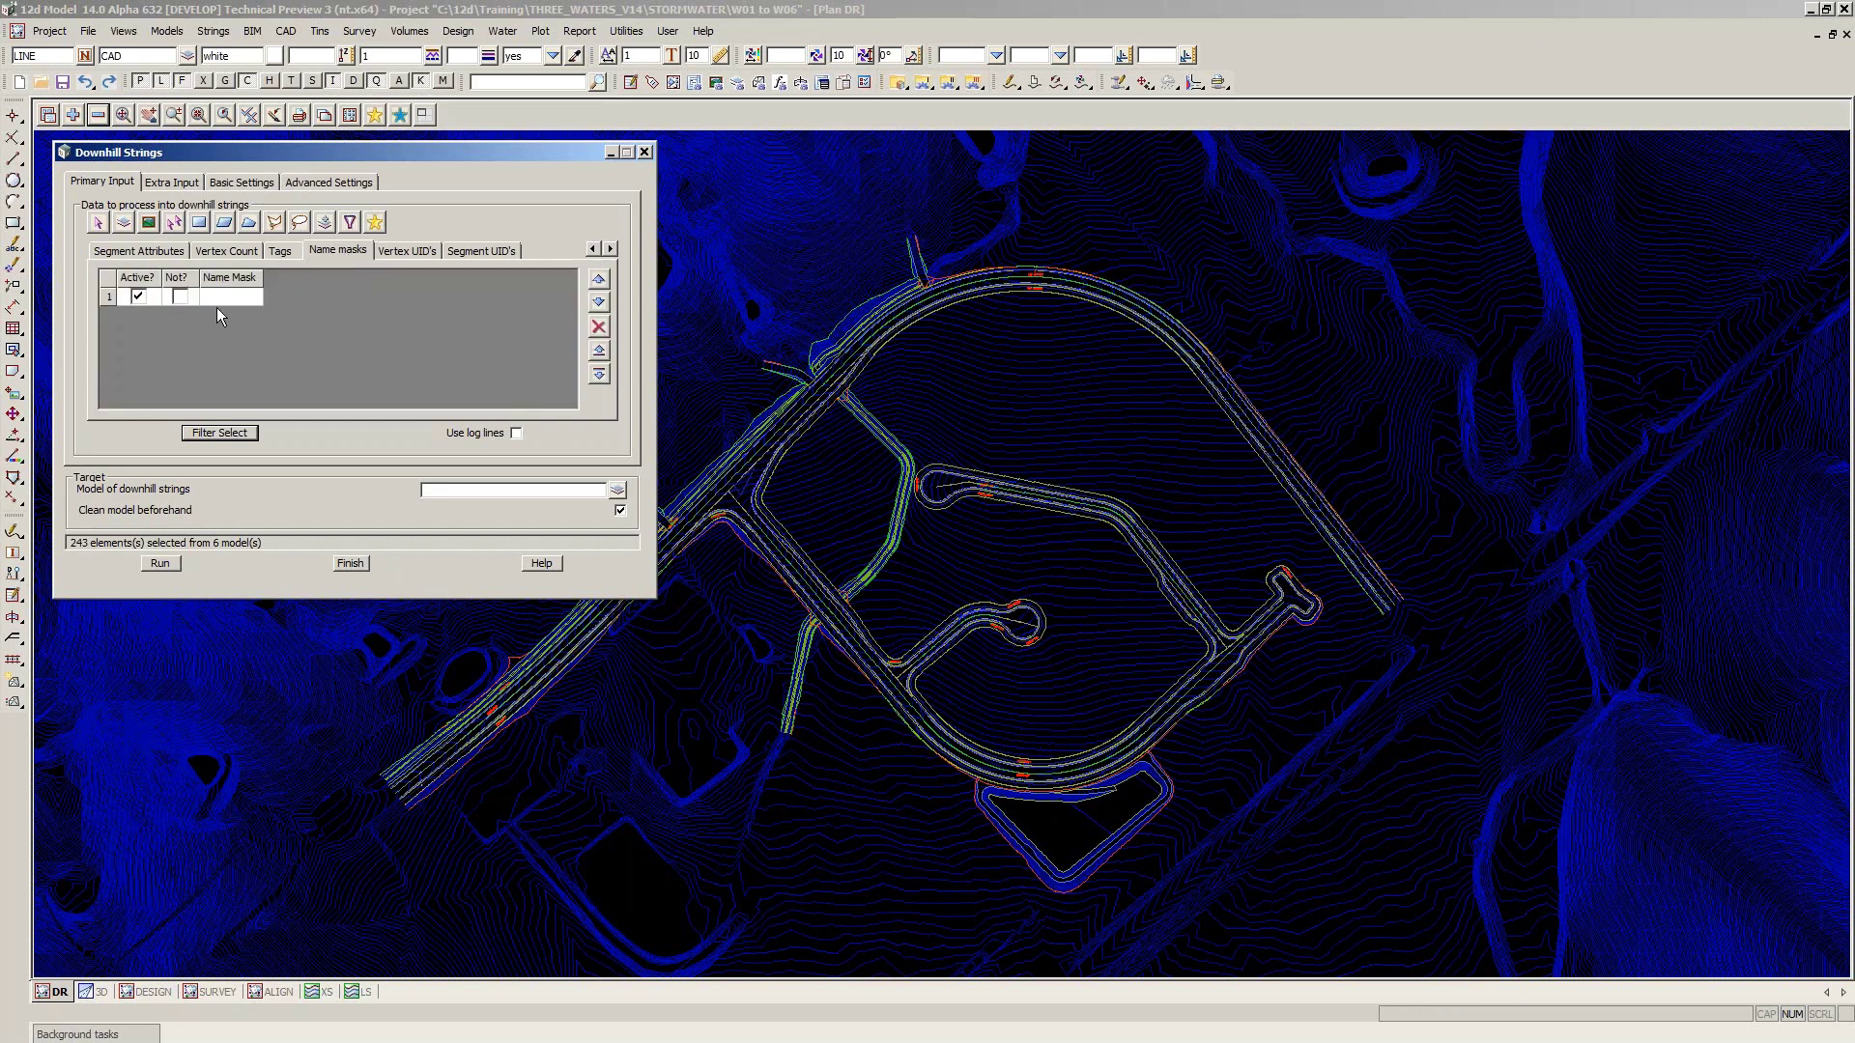
{"action": "left_click", "coordinate": [232, 298]}
{"action": "type", "text": "KI*"}
Add a second name mask DI* to the filter and run the filter selection again
{"action": "left_click", "coordinate": [108, 297]}
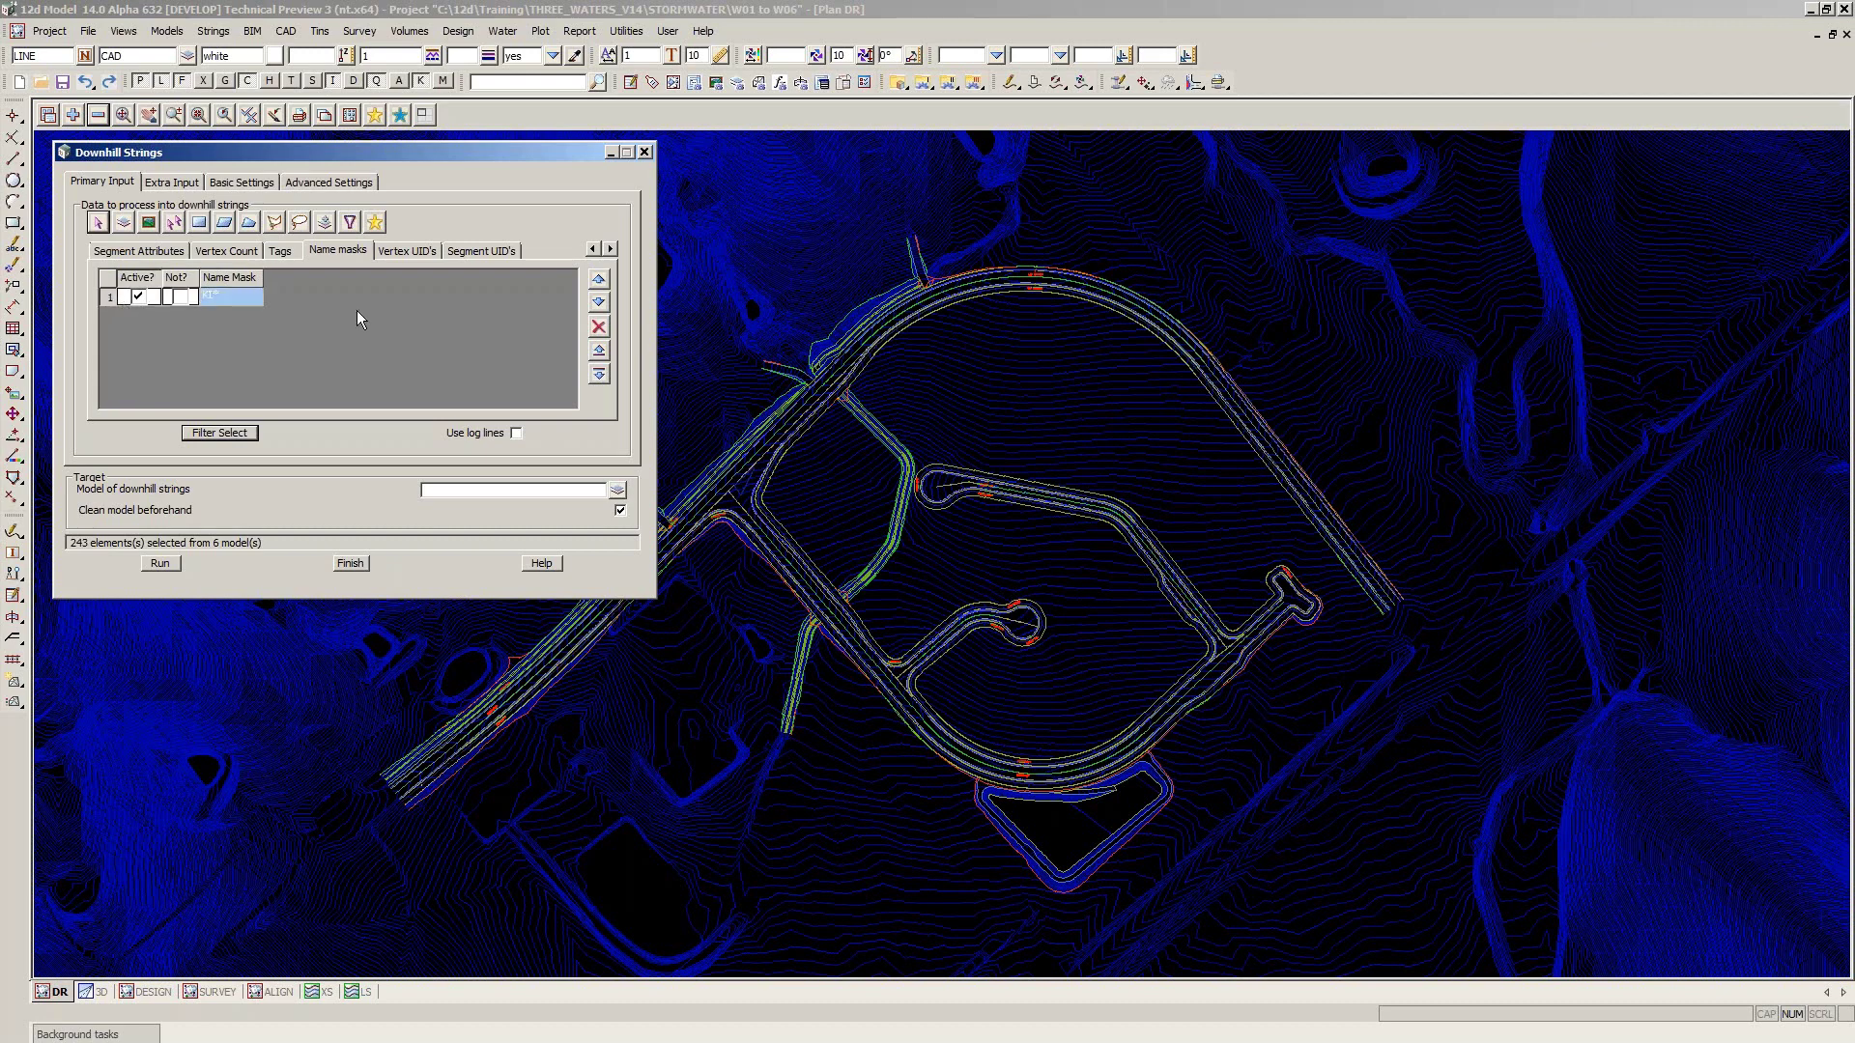
{"action": "left_click", "coordinate": [599, 374]}
{"action": "left_click", "coordinate": [242, 317]}
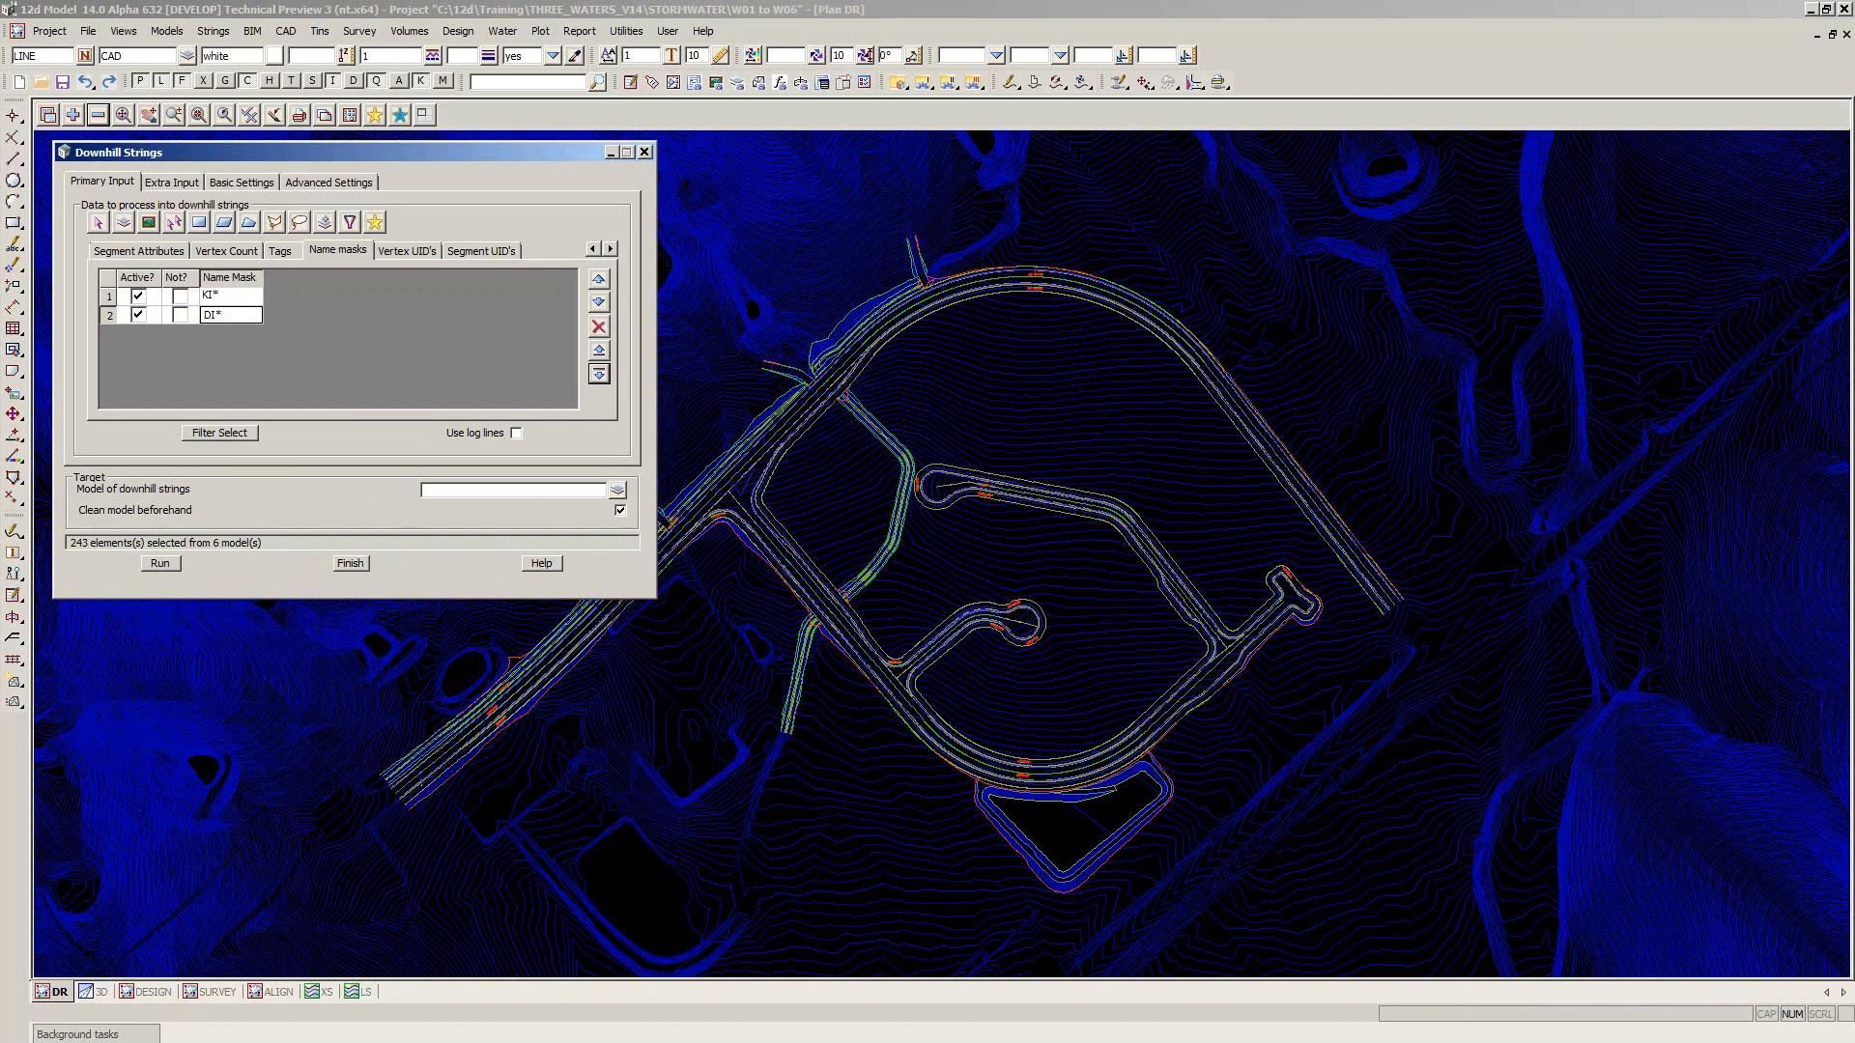
{"action": "left_click", "coordinate": [221, 433]}
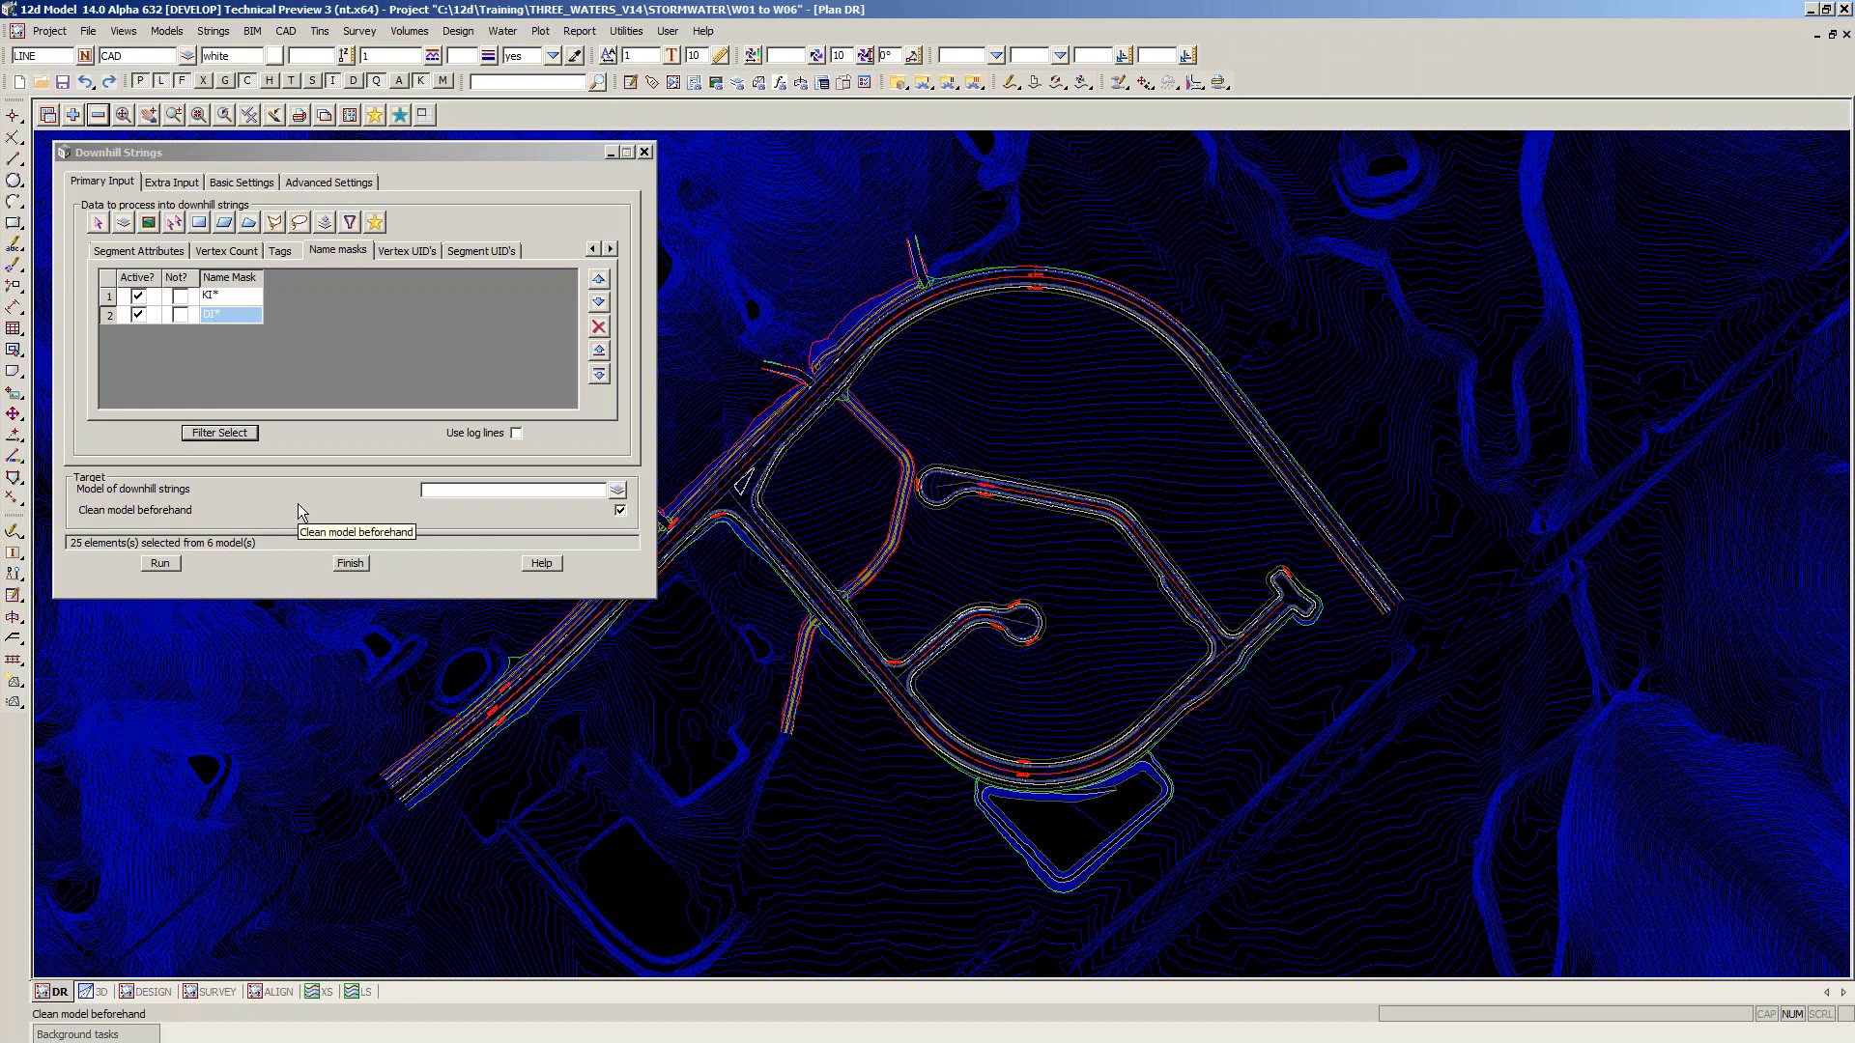
Set the target model of downhill strings to DR BYPASS,DR
{"action": "left_click", "coordinate": [431, 492]}
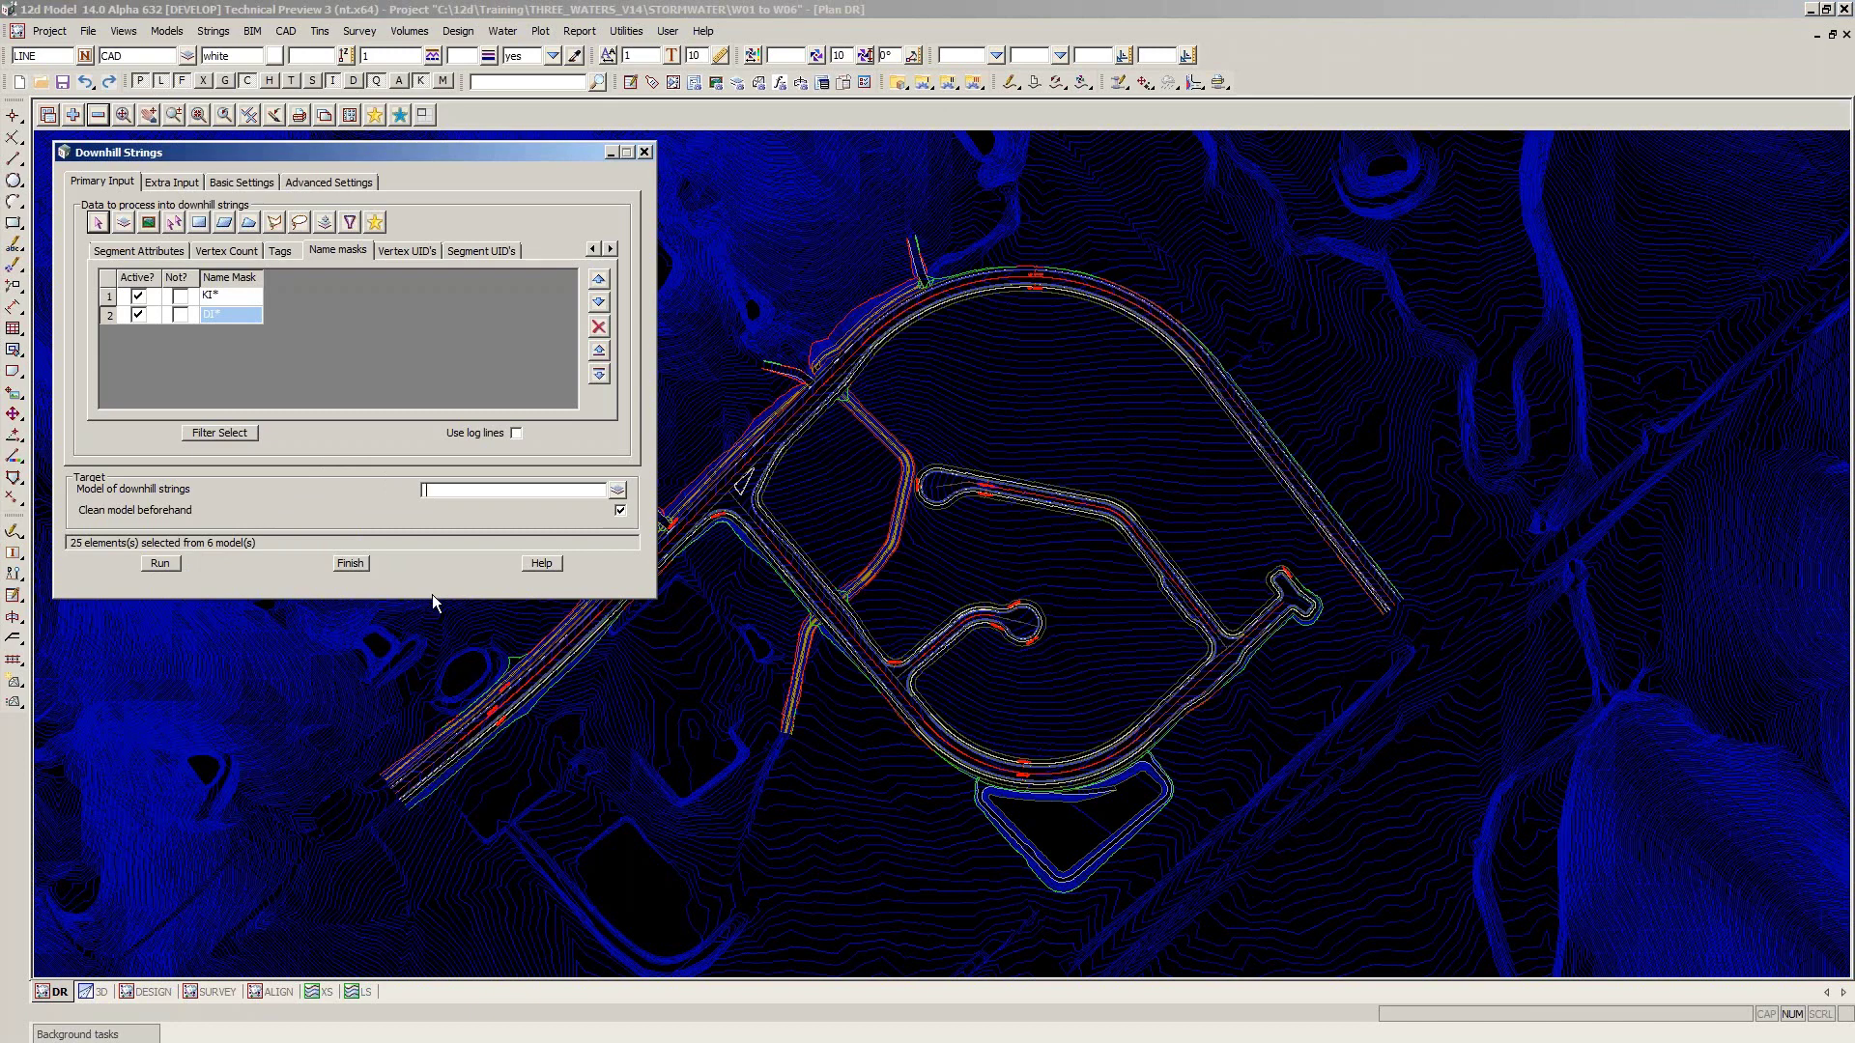
{"action": "type", "text": "DR BYPASS,D"}
{"action": "type", "text": "R"}
Set the levee tolerance for the downhill strings to 0.005
{"action": "left_click", "coordinate": [242, 183]}
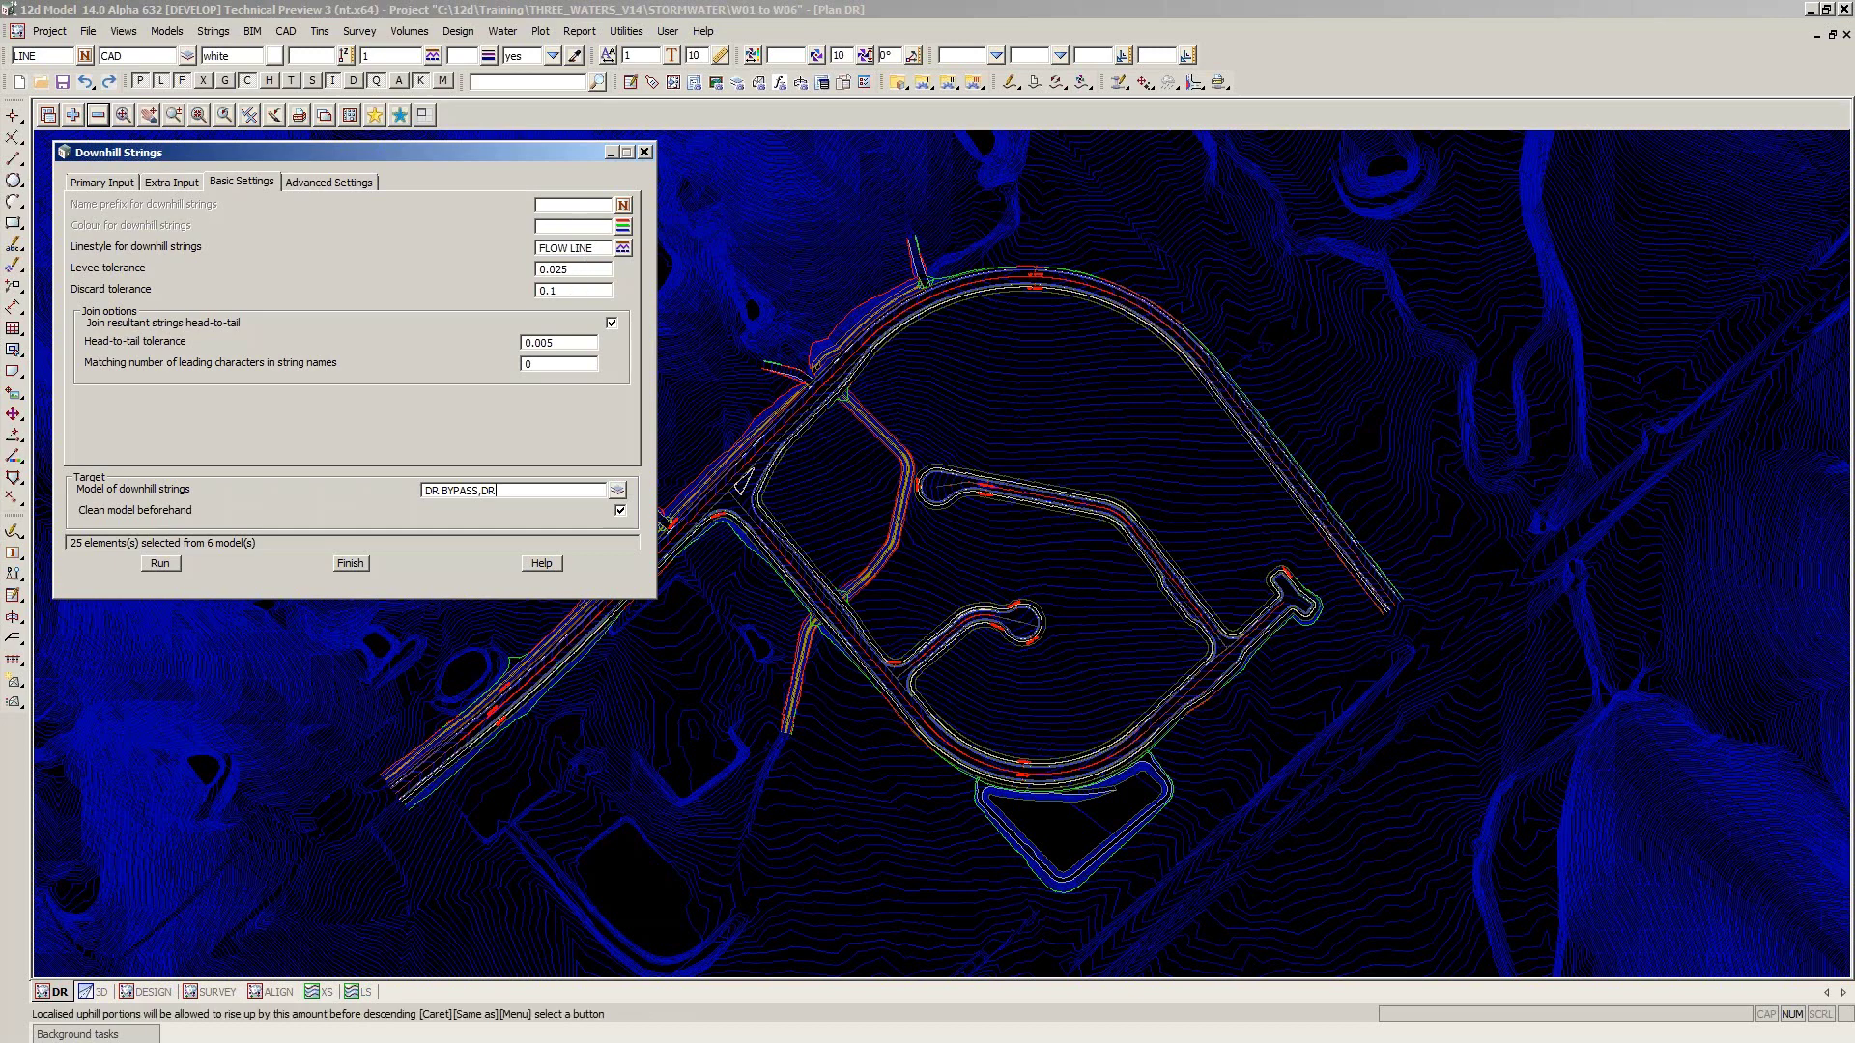
{"action": "left_click", "coordinate": [582, 271]}
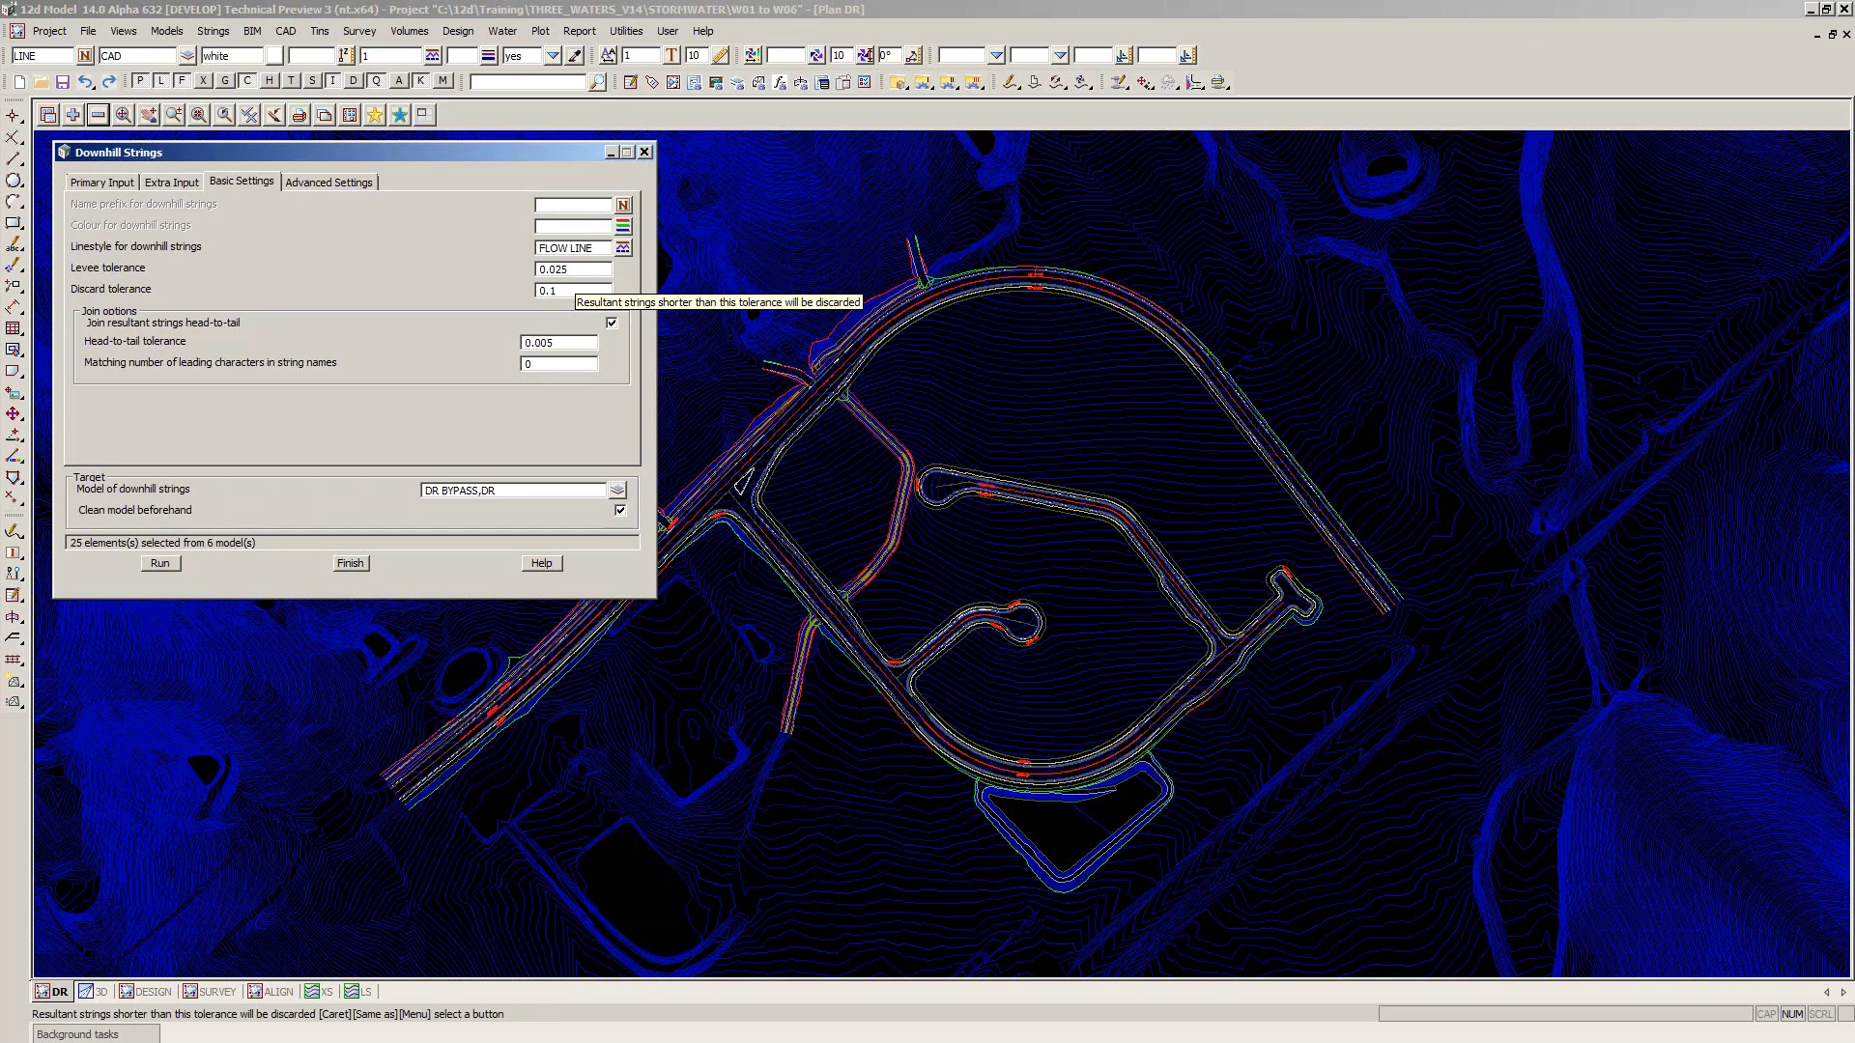
{"action": "left_click_drag", "start_coordinate": [574, 271], "coordinate": [534, 270]}
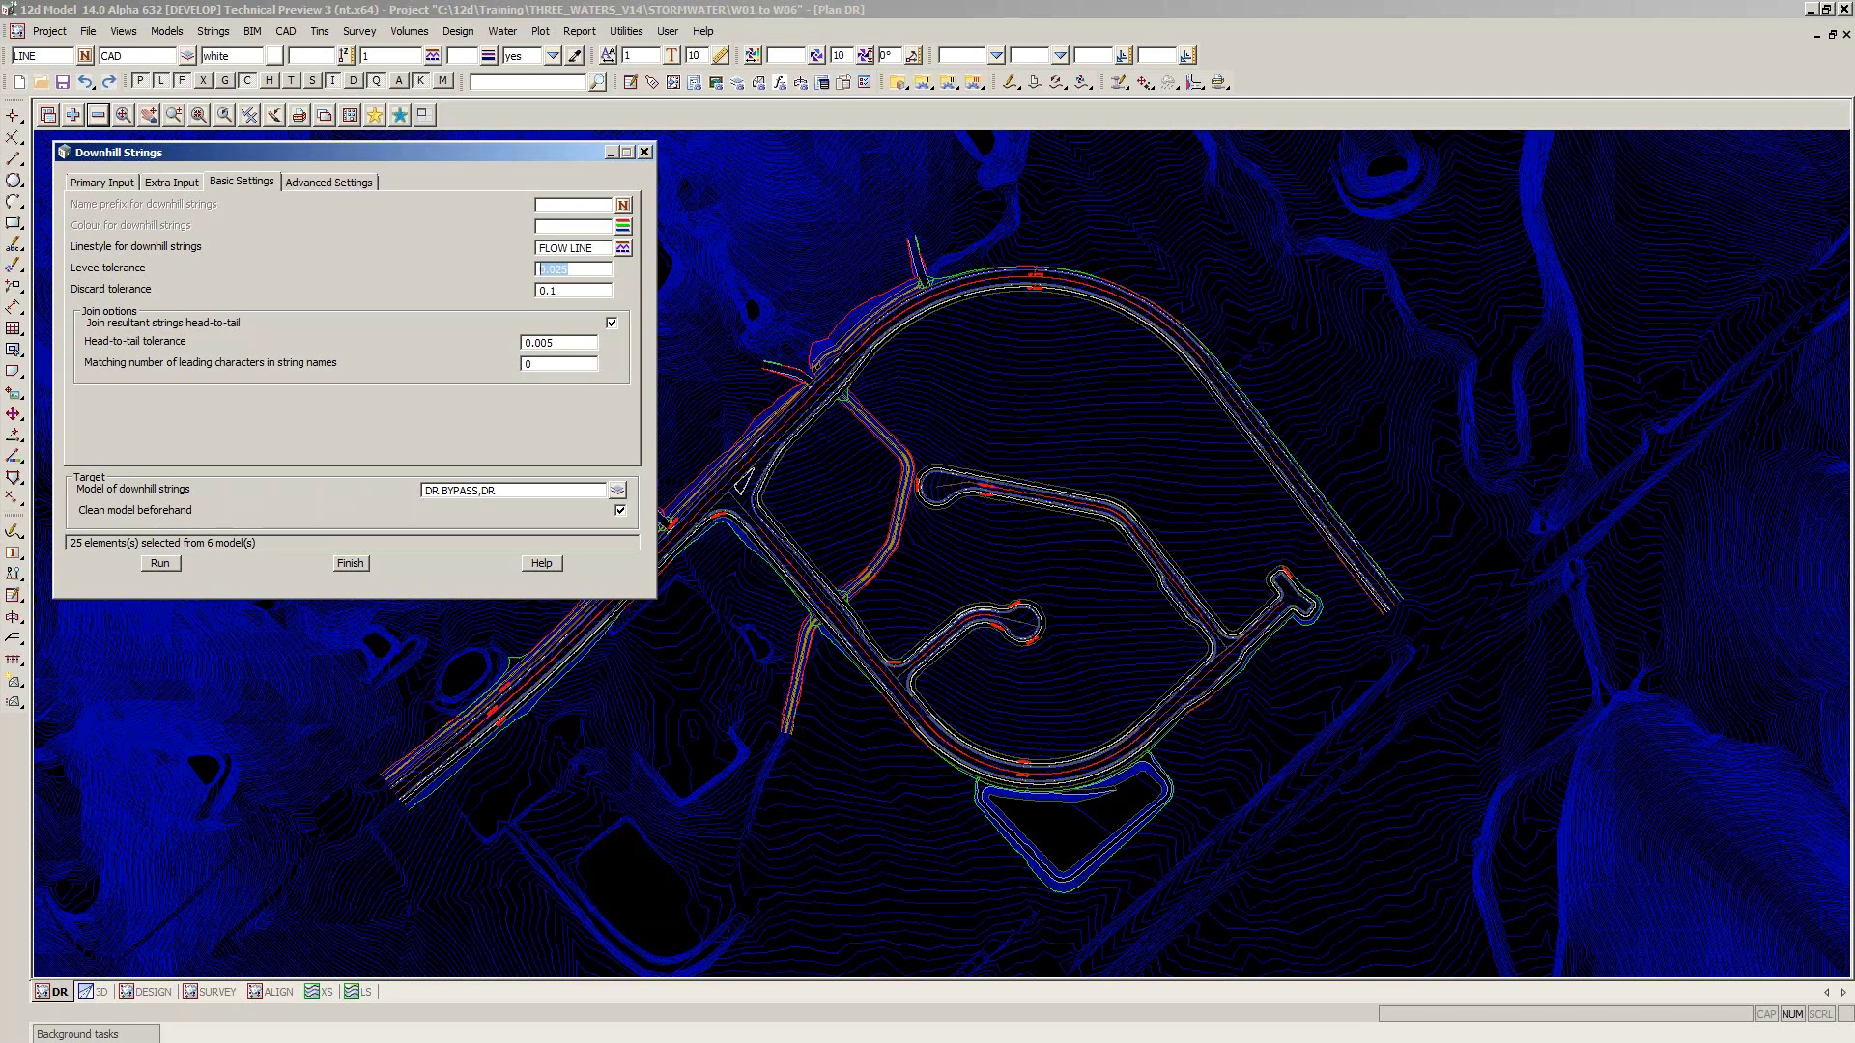
{"action": "type", "text": "0.005"}
Review the advanced and basic settings of the downhill strings, then show the extra input options
{"action": "left_click", "coordinate": [326, 182]}
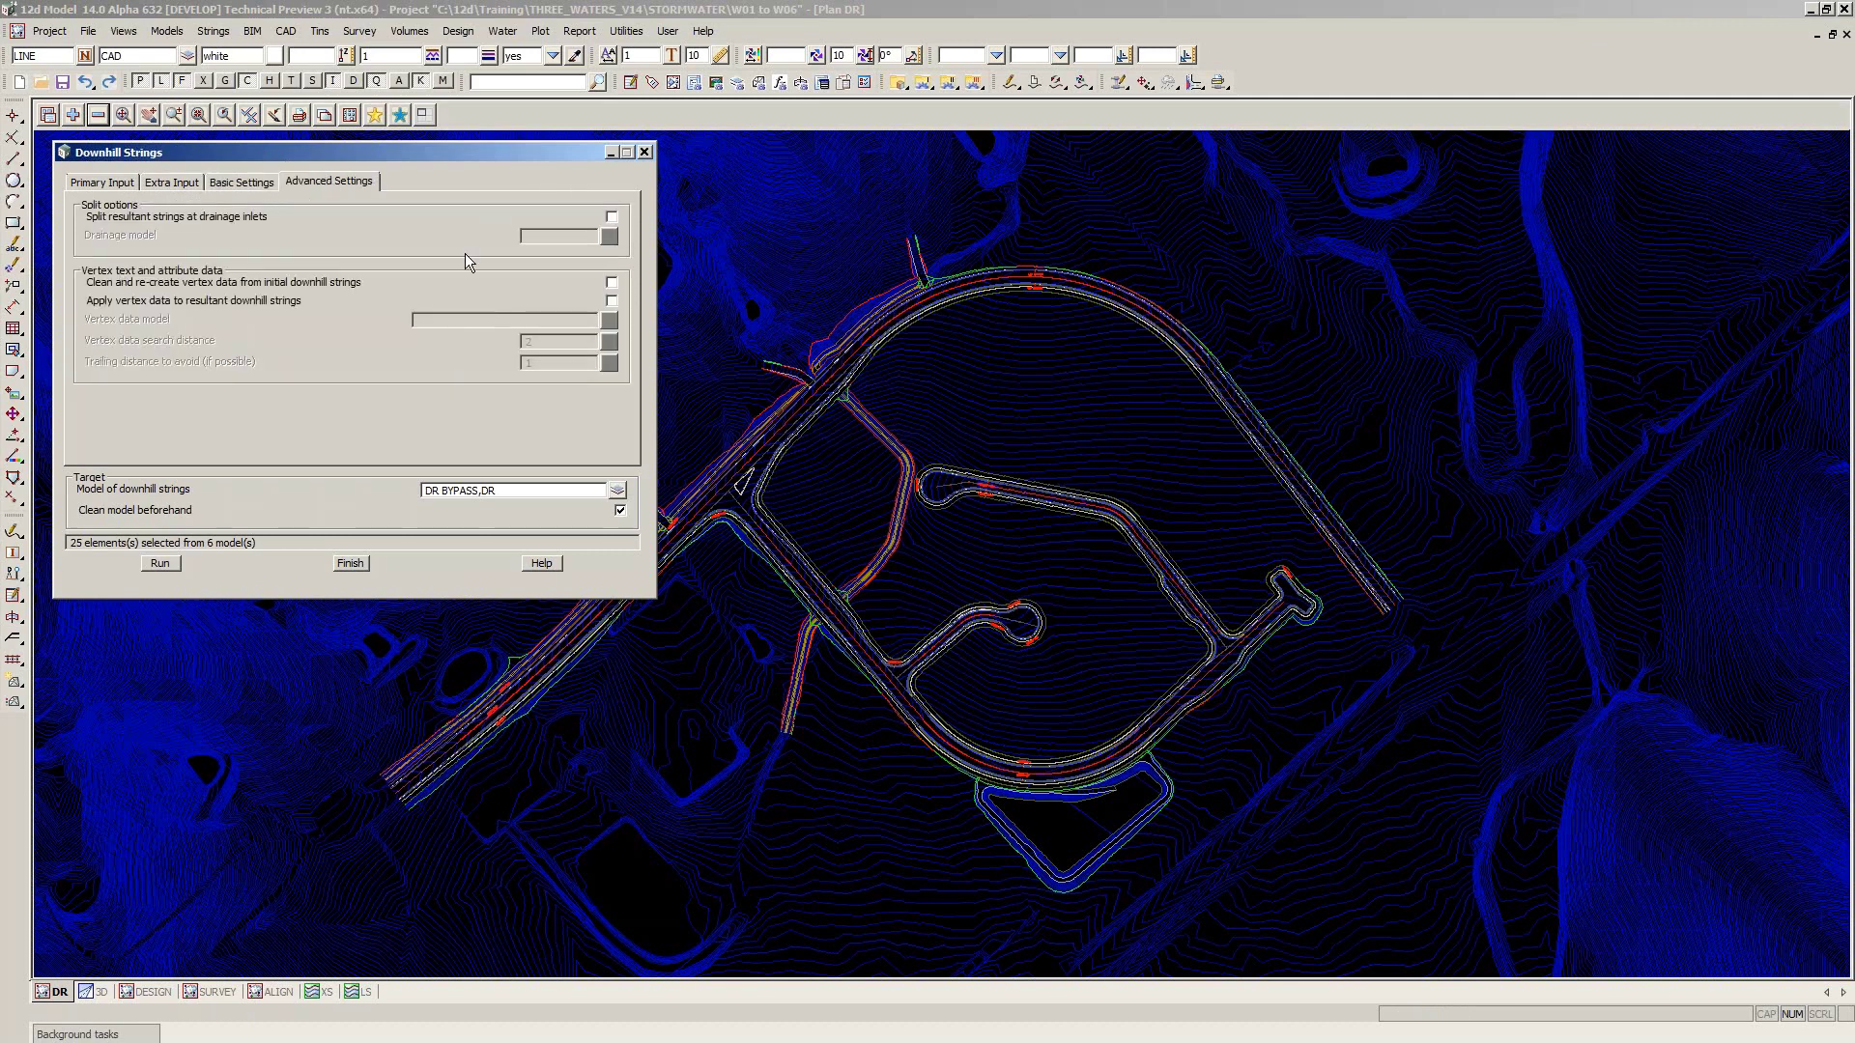
{"action": "left_click", "coordinate": [239, 184]}
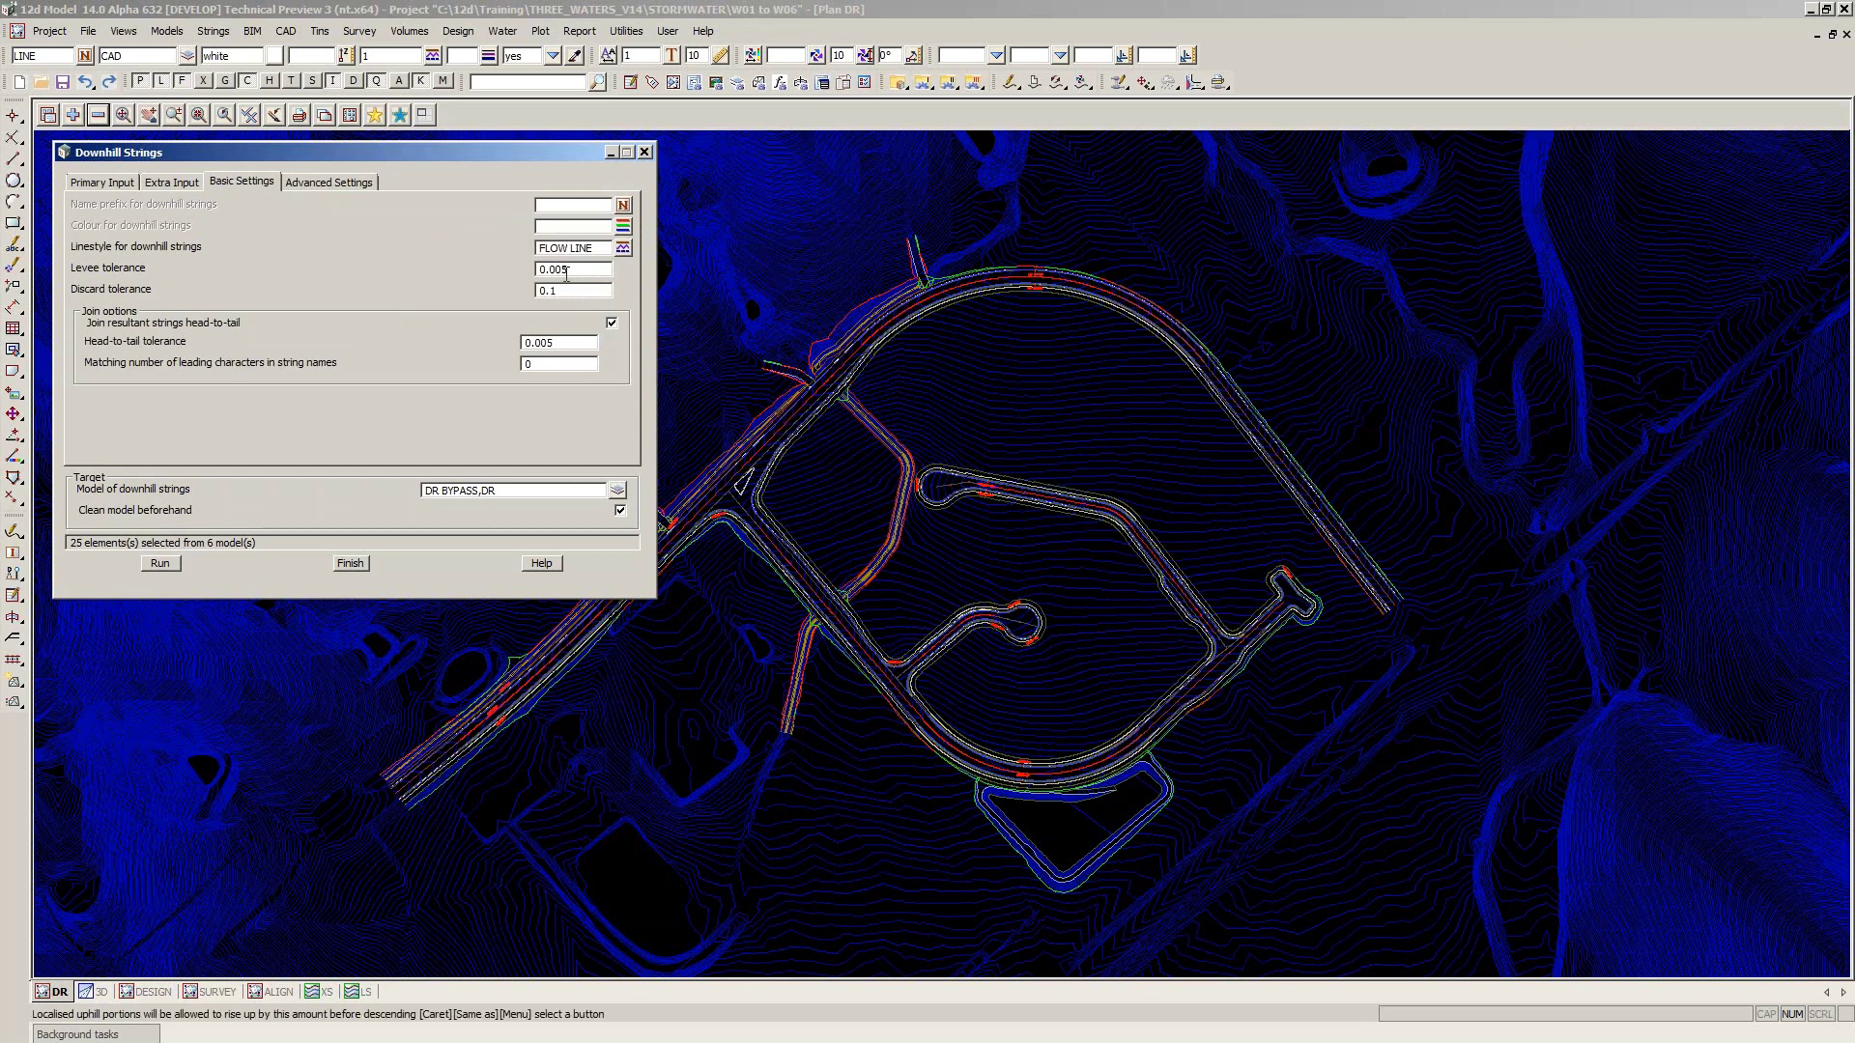
{"action": "left_click", "coordinate": [169, 187]}
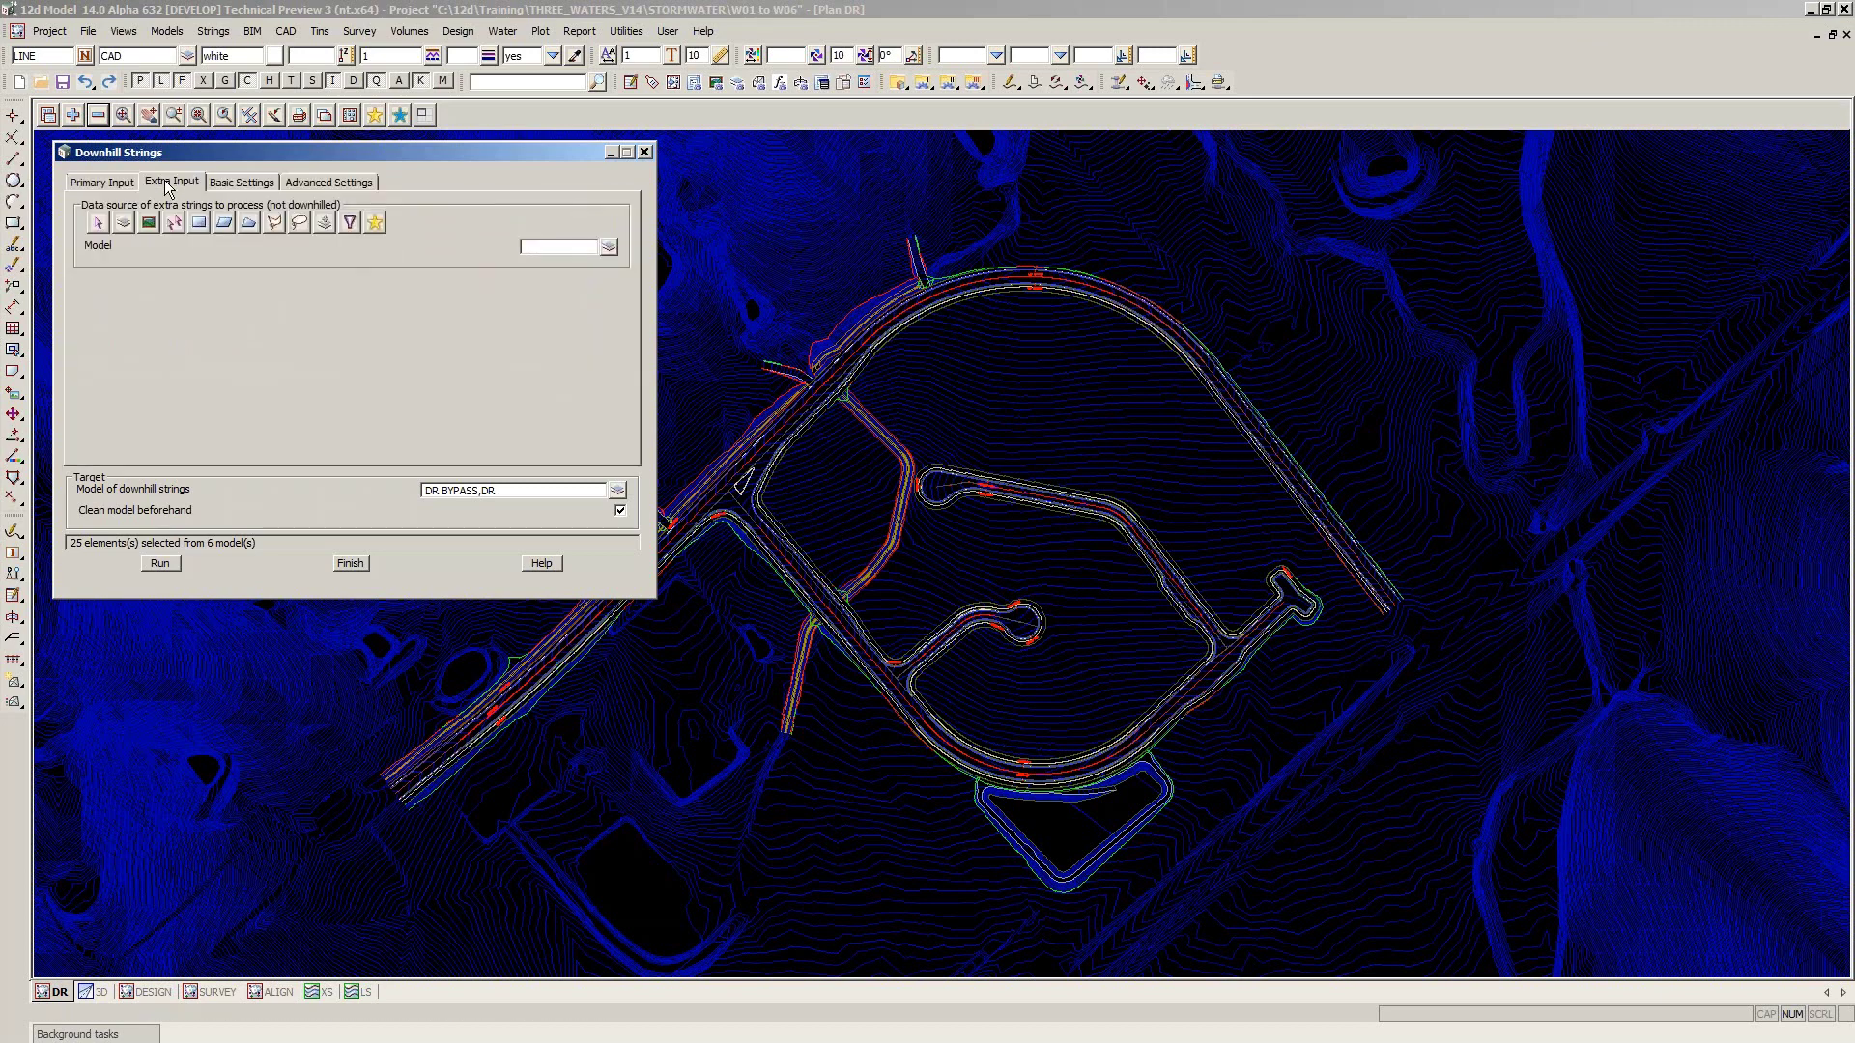
Return to the primary input of the downhill strings and run the process on the filtered strings
{"action": "left_click", "coordinate": [114, 185]}
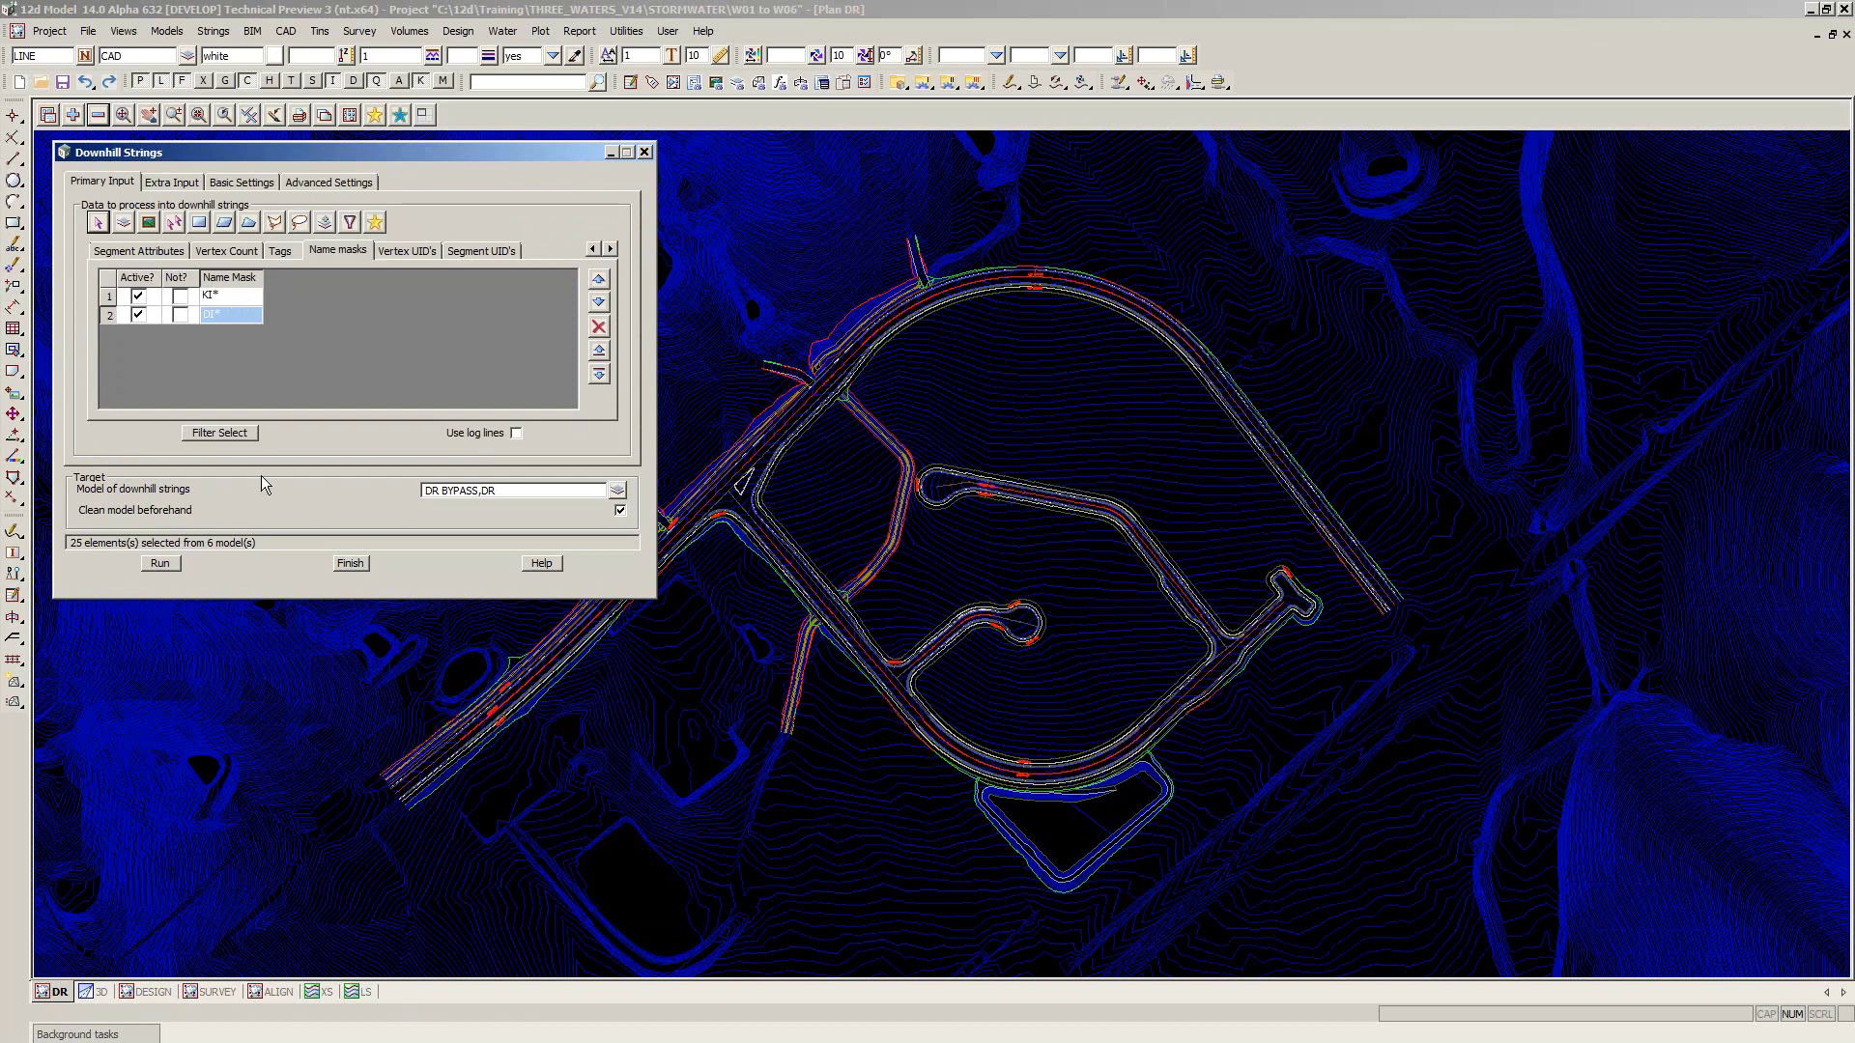
{"action": "left_click", "coordinate": [170, 568]}
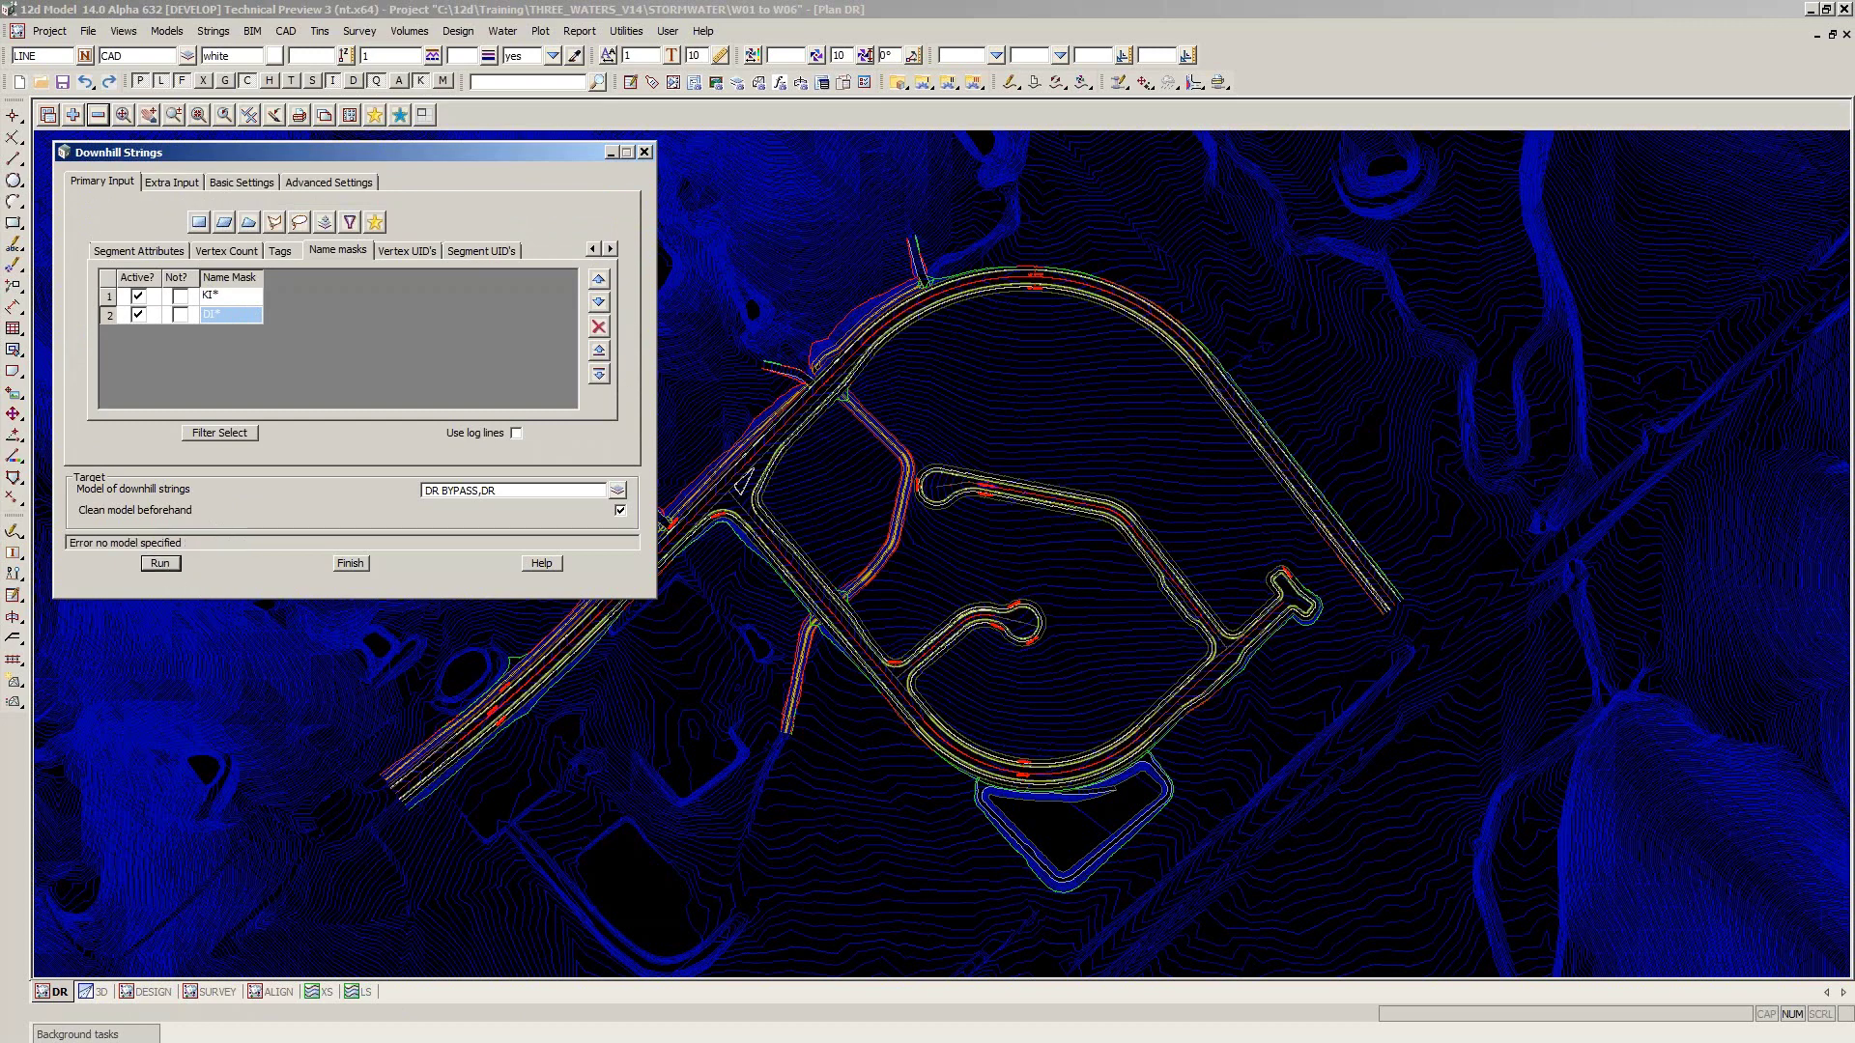
Remove the DESIGN BASIN, DESIGN DRAINAGE, DESIGN DWYS, DESIGN ROADS and DESIGN TRAFFIC models from the DR plan view
{"action": "left_click", "coordinate": [98, 115]}
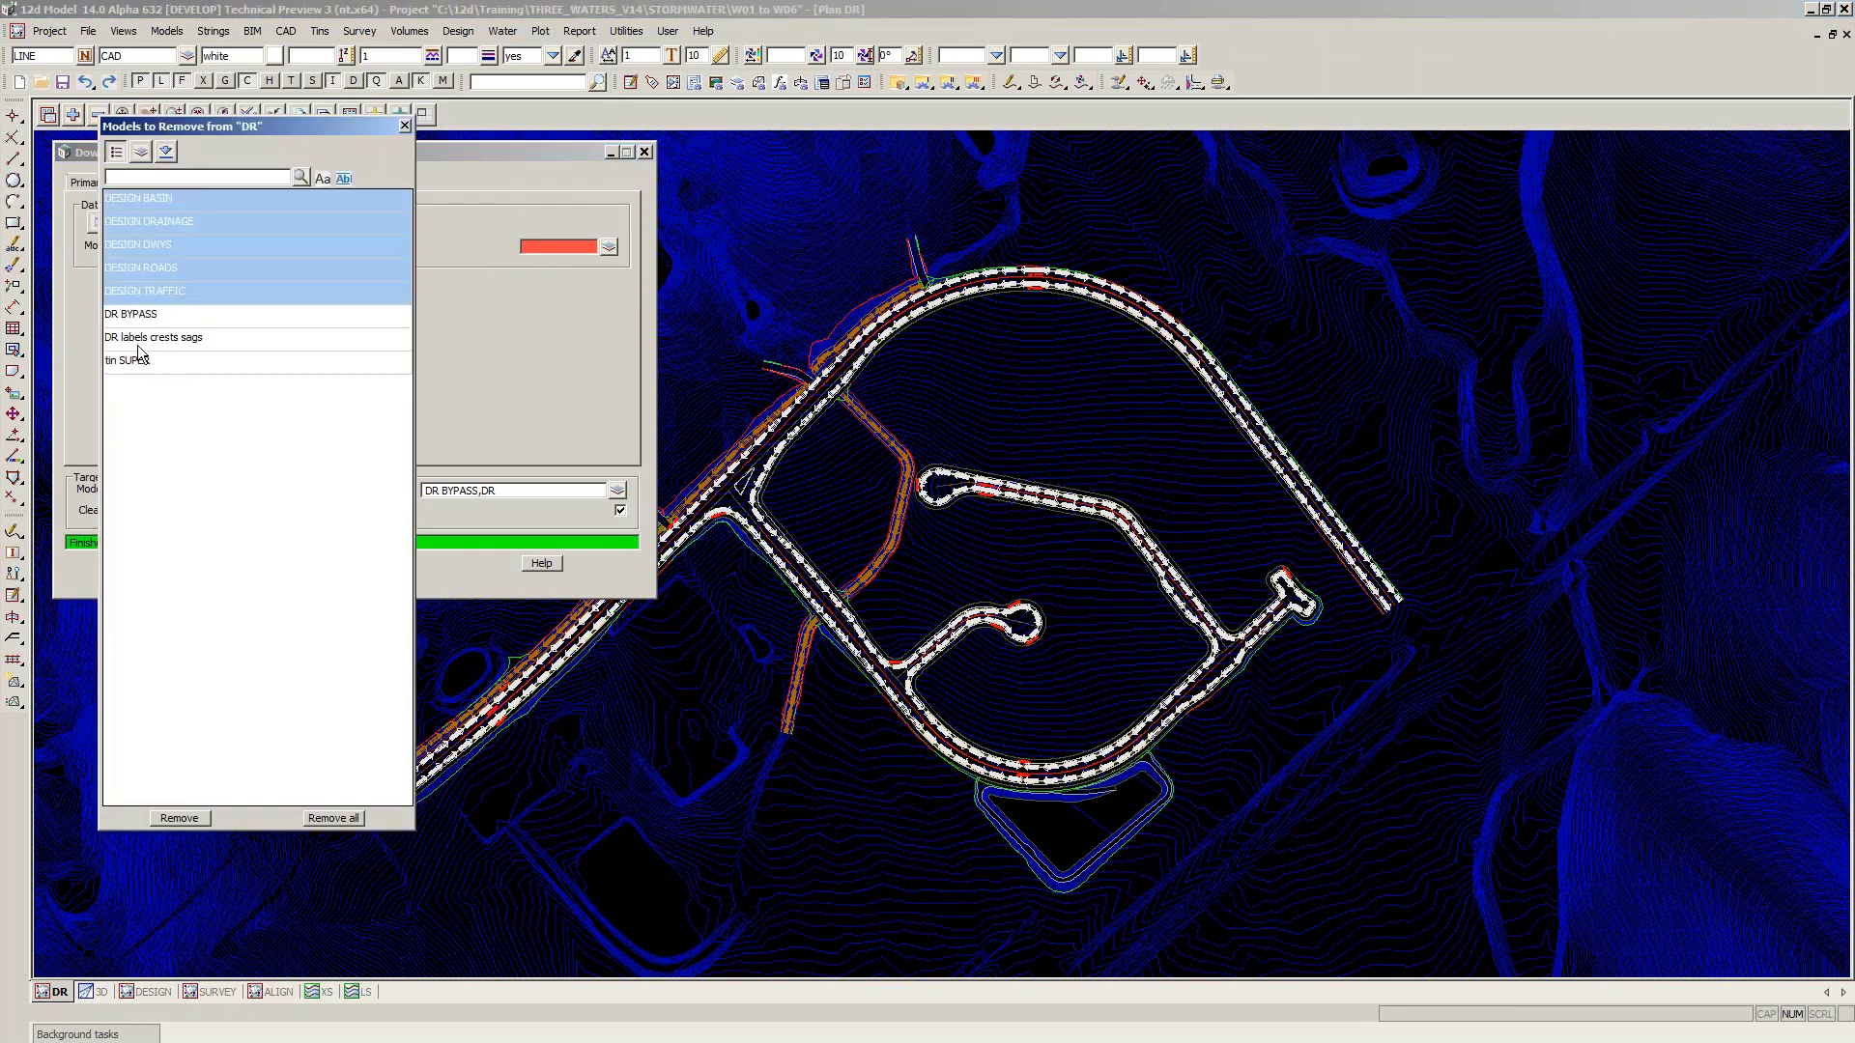
{"action": "left_click", "coordinate": [193, 820]}
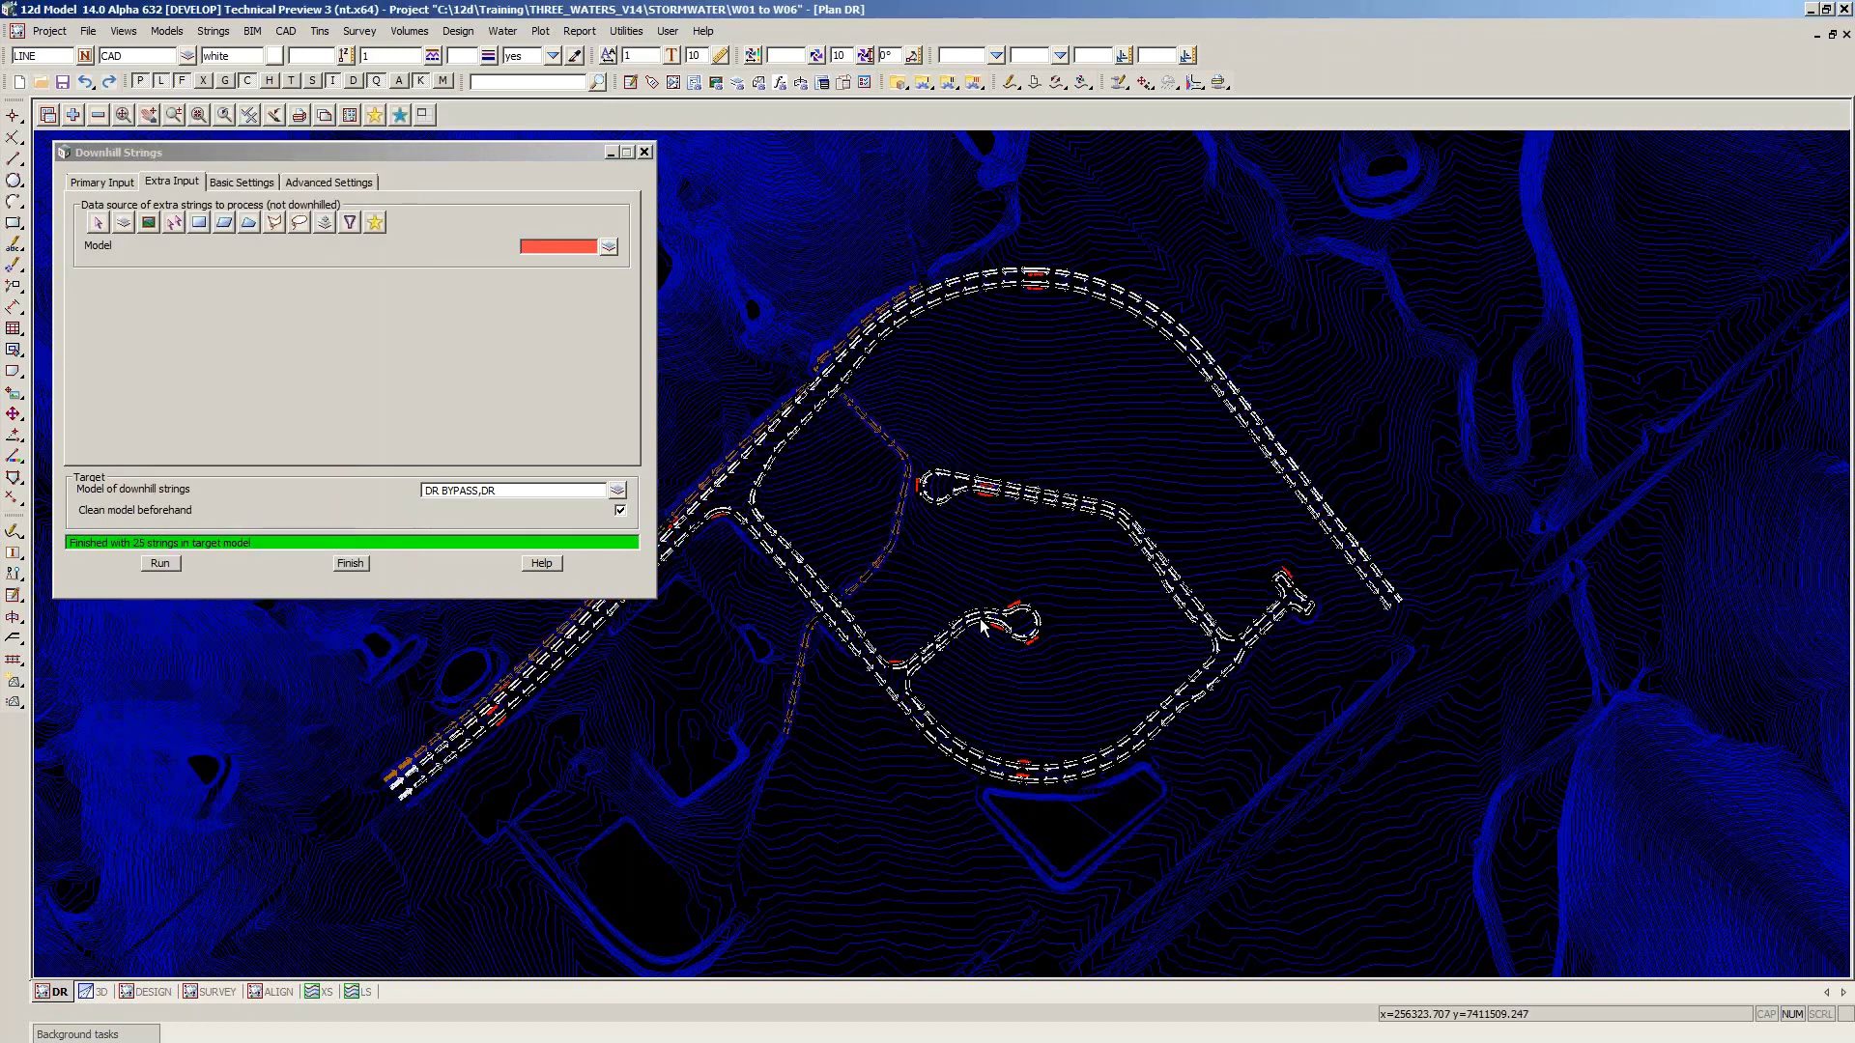
{"action": "scroll", "coordinate": [981, 626], "scroll_direction": "up", "scroll_amount": 1}
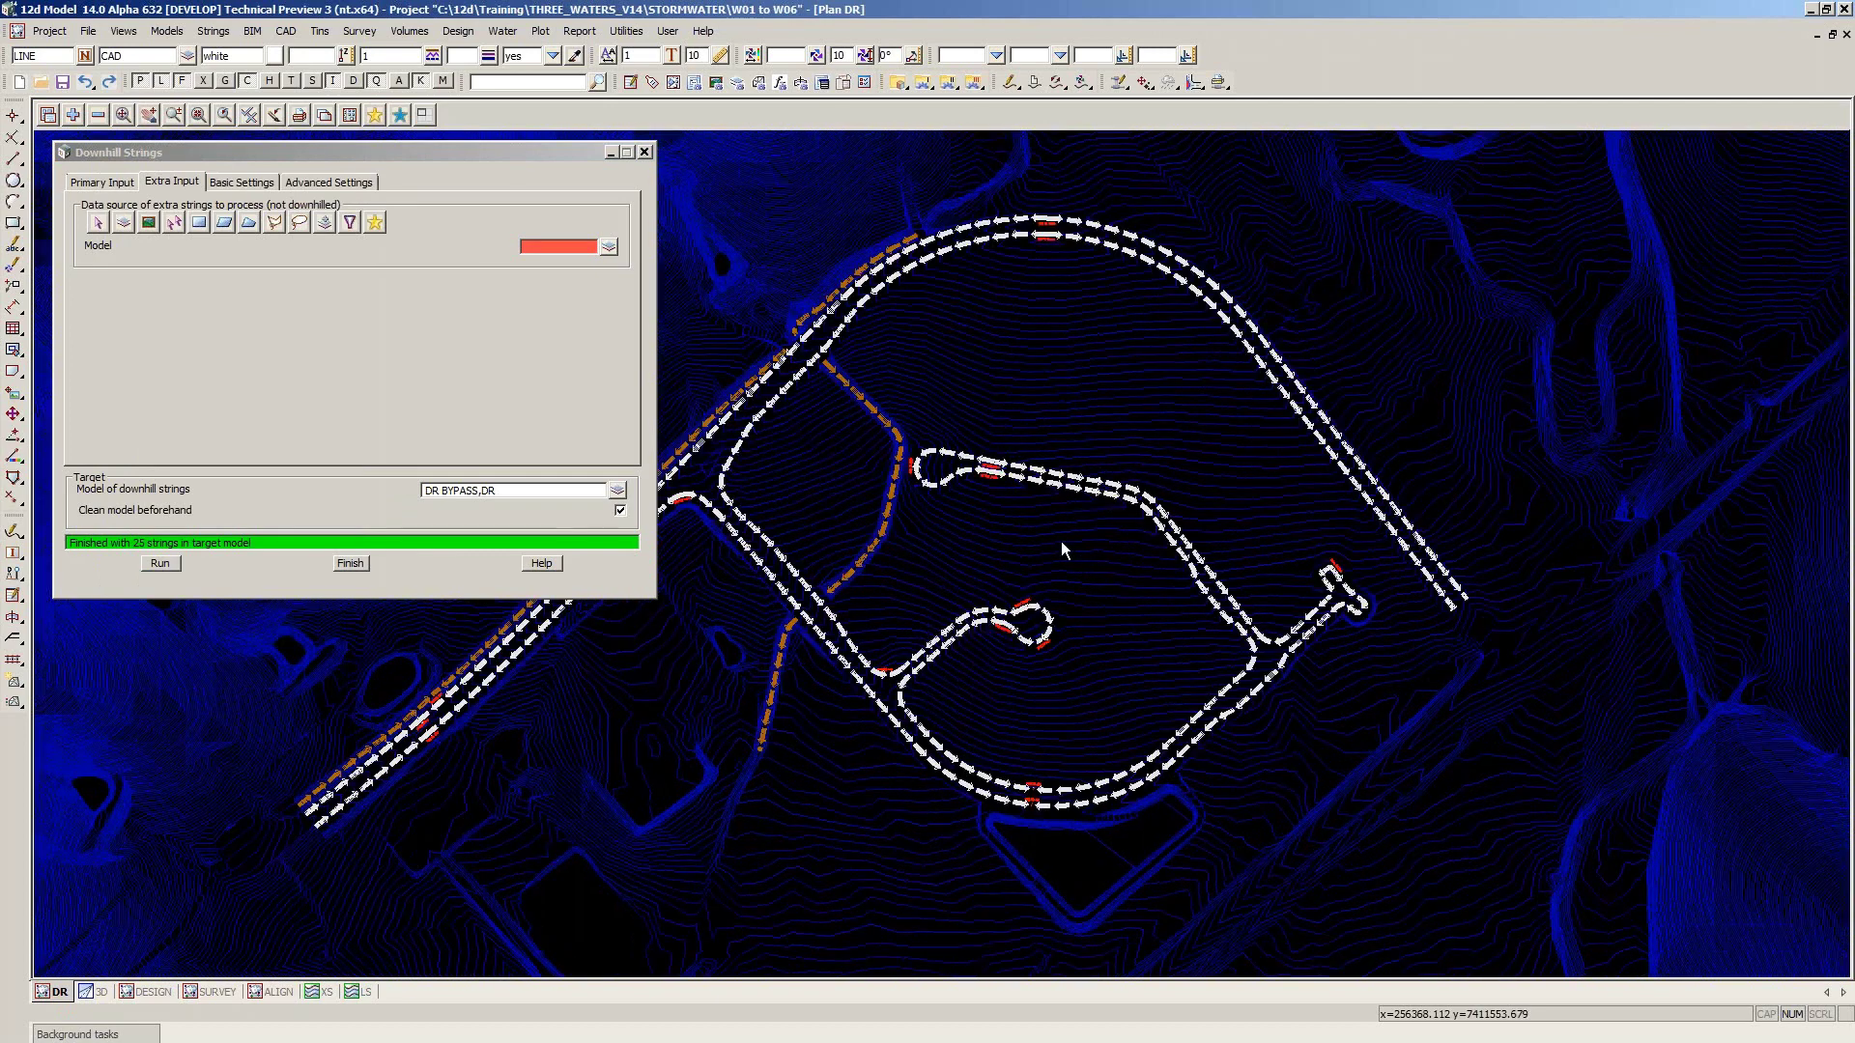
{"action": "scroll", "coordinate": [1061, 549], "scroll_direction": "down", "scroll_amount": 1}
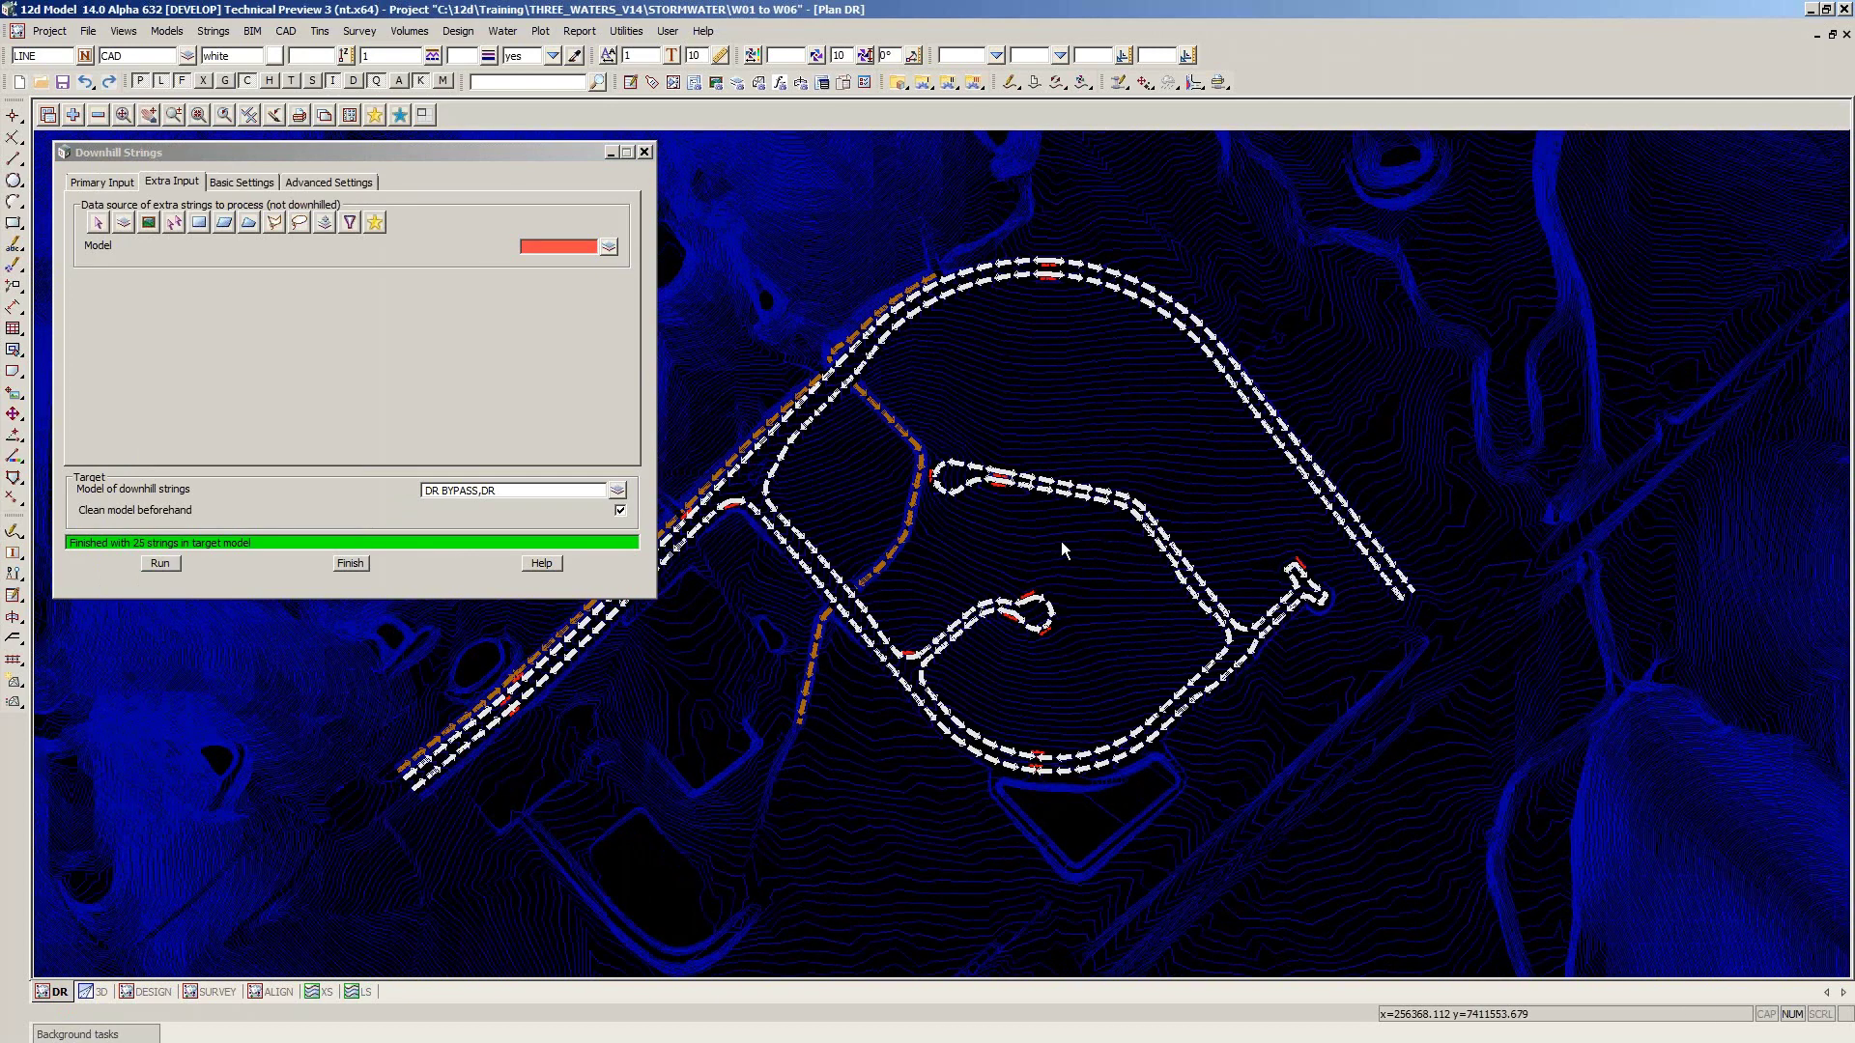
Inquire on the flow string running from the upper cul-de-sac's crest and trace its extent down to the loop road's sag
{"action": "left_click", "coordinate": [1053, 500]}
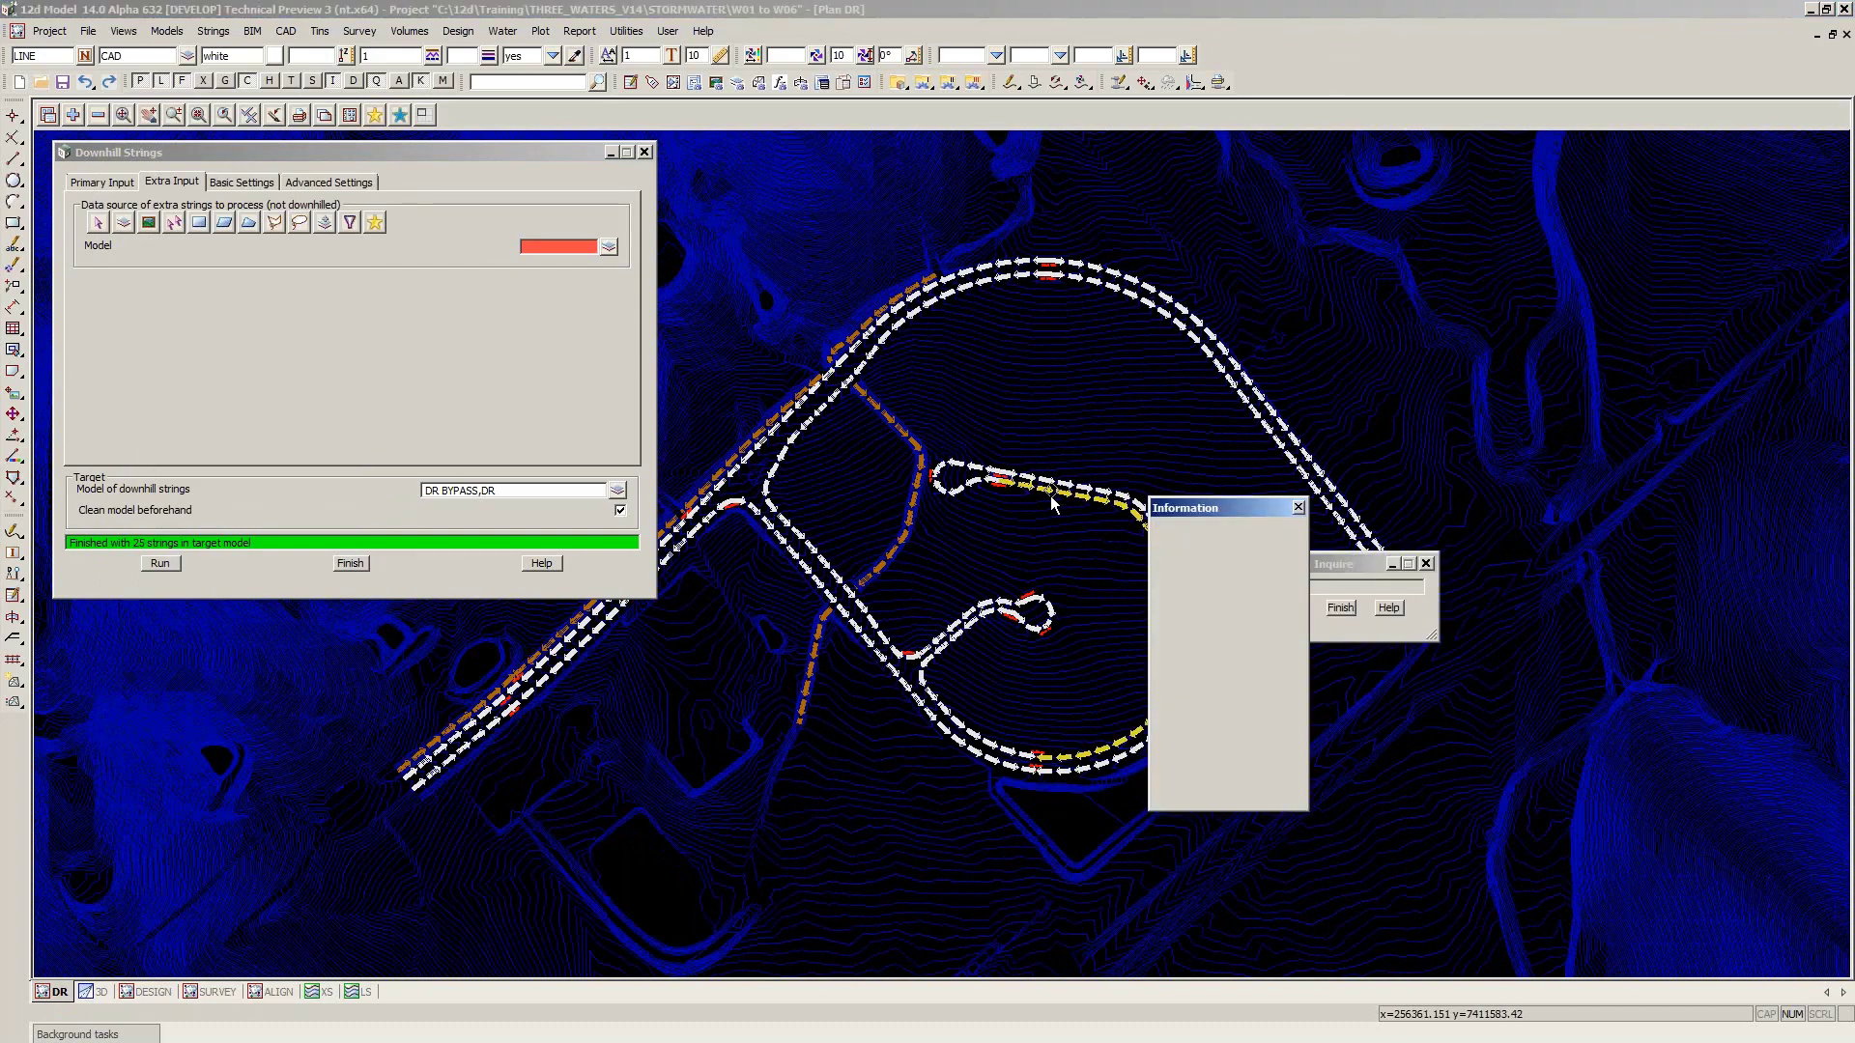
{"action": "scroll", "coordinate": [1005, 444], "scroll_direction": "up", "scroll_amount": 10}
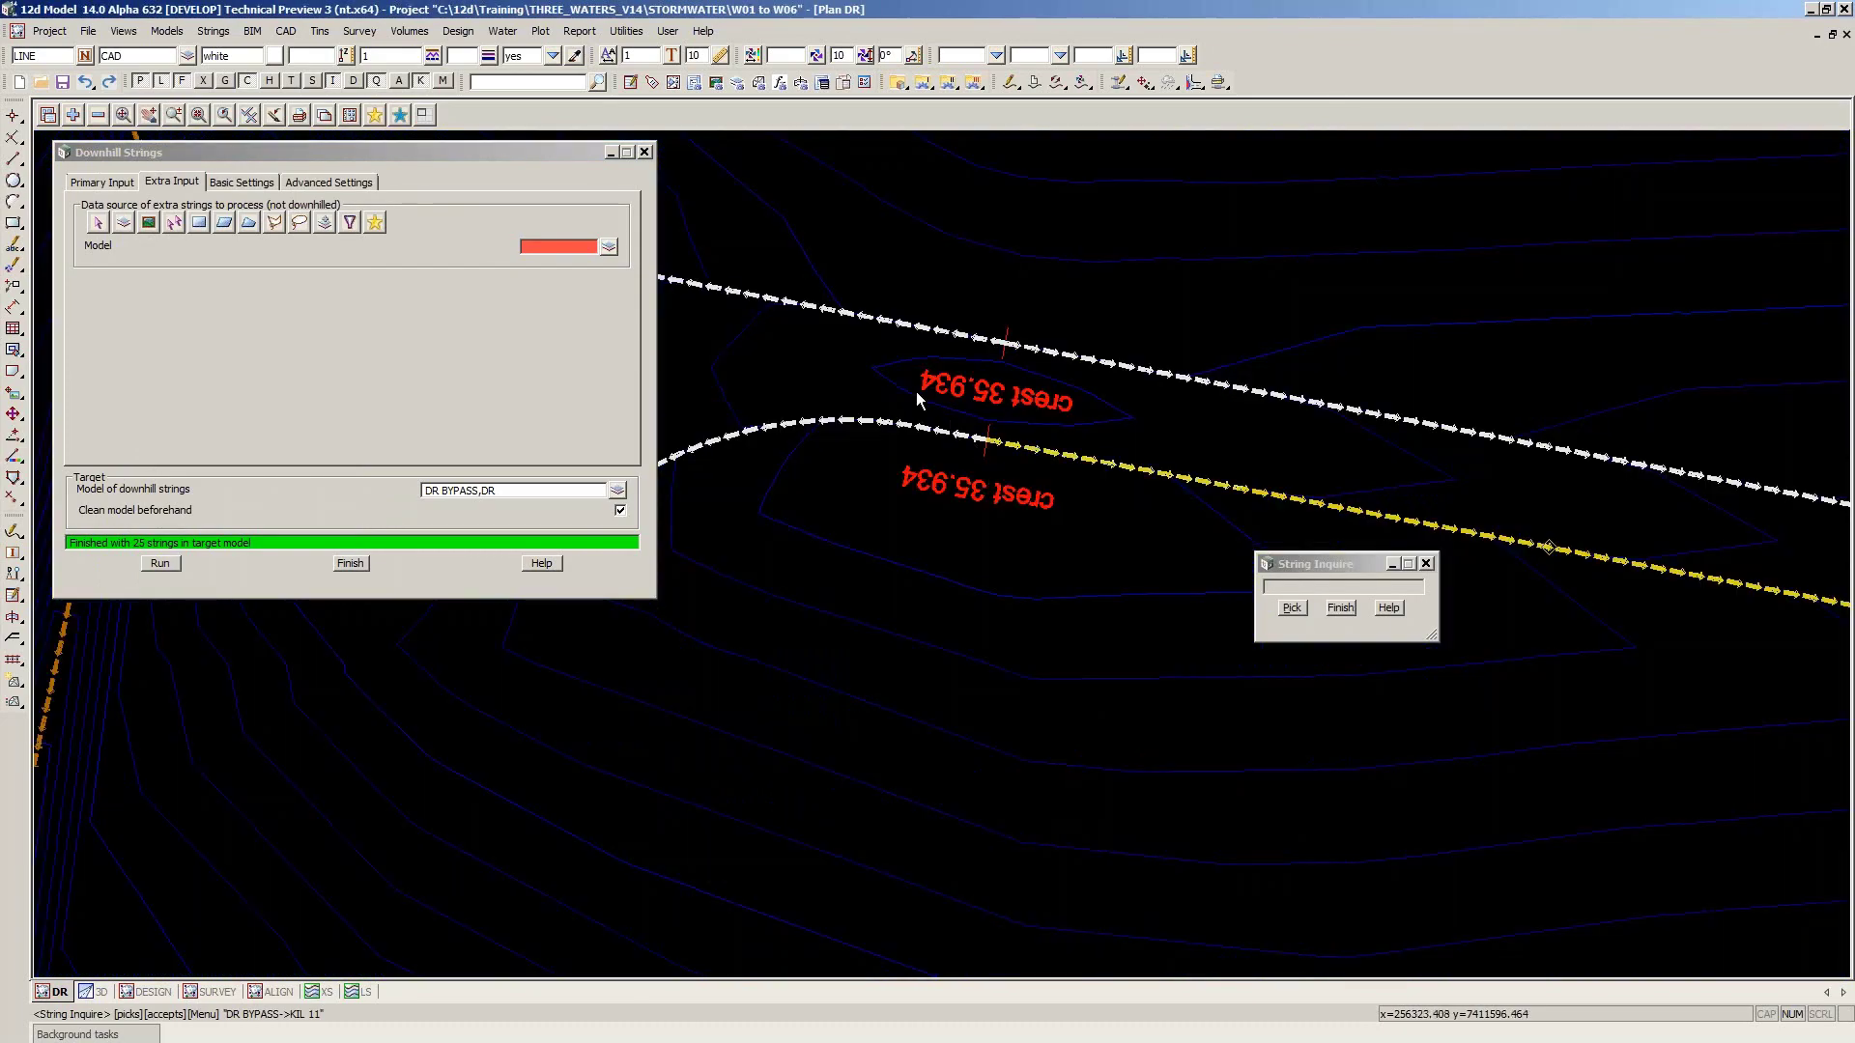
{"action": "scroll", "coordinate": [916, 392], "scroll_direction": "down", "scroll_amount": 8}
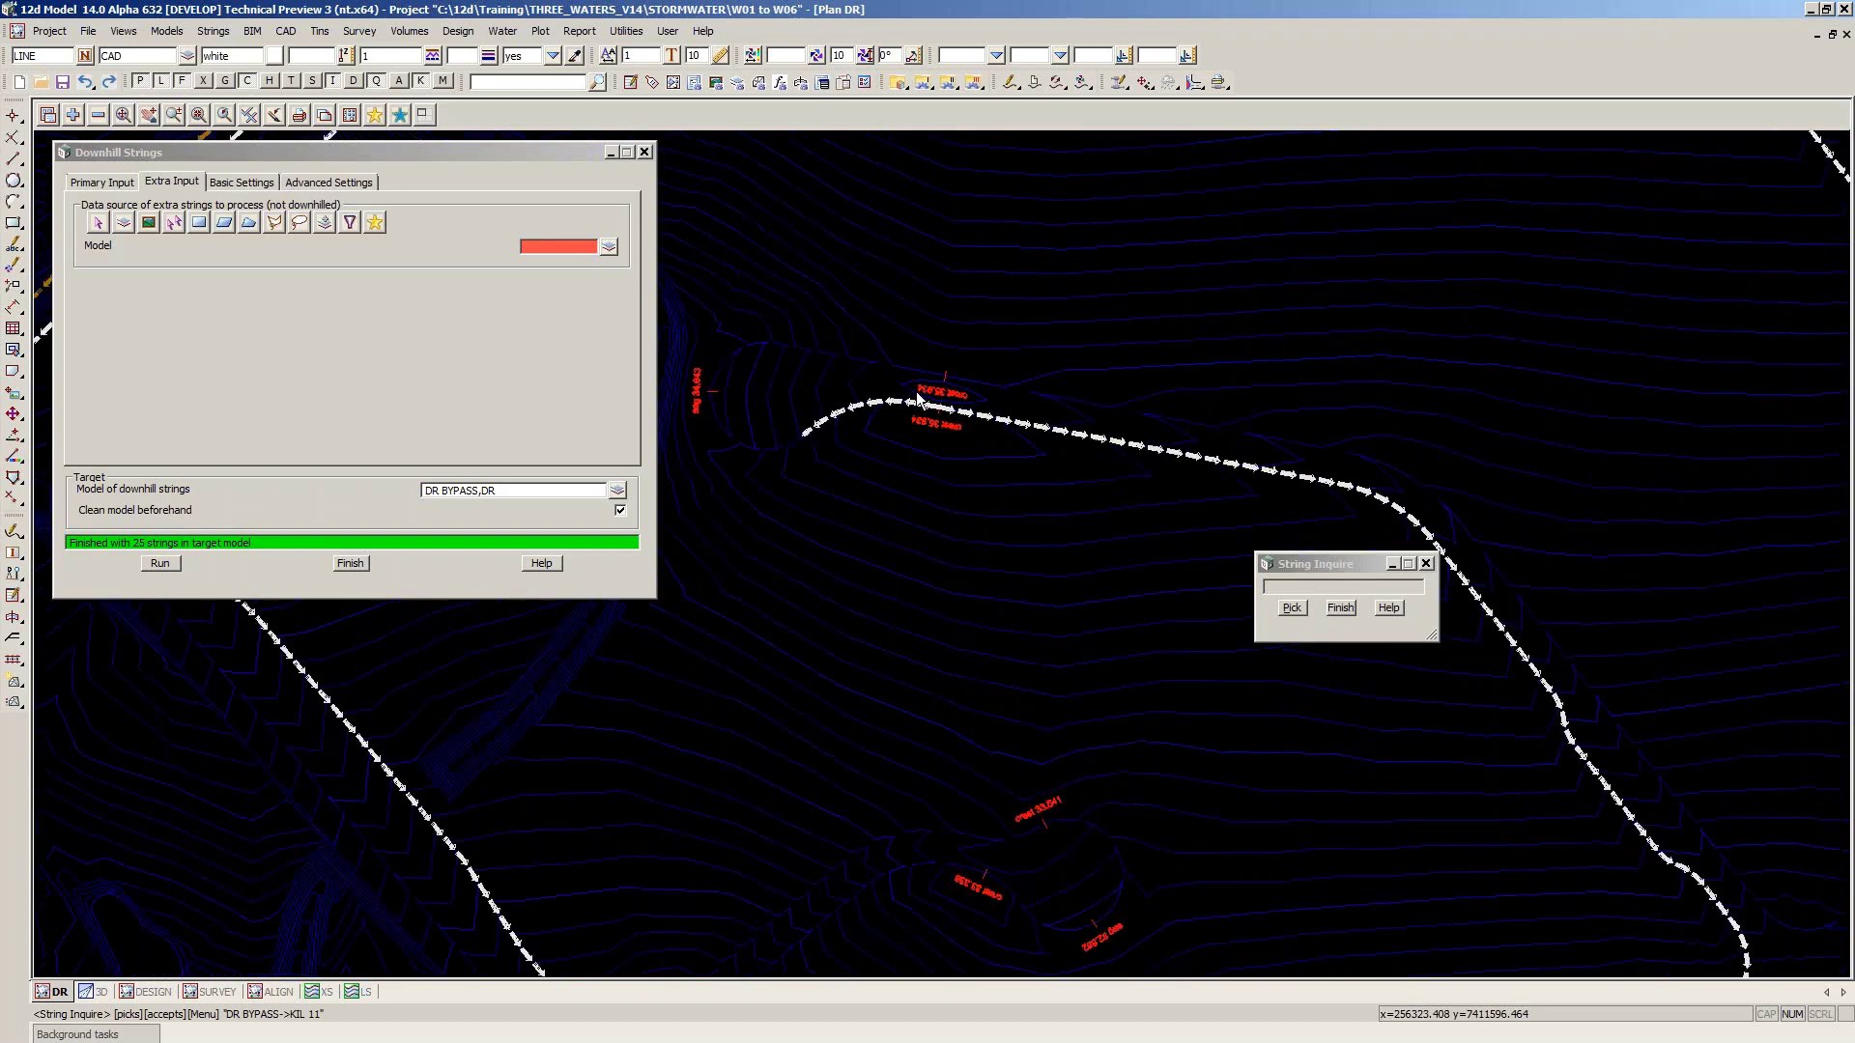
{"action": "scroll", "coordinate": [1004, 292], "scroll_direction": "down", "scroll_amount": 2}
{"action": "scroll", "coordinate": [1005, 292], "scroll_direction": "down", "scroll_amount": 3}
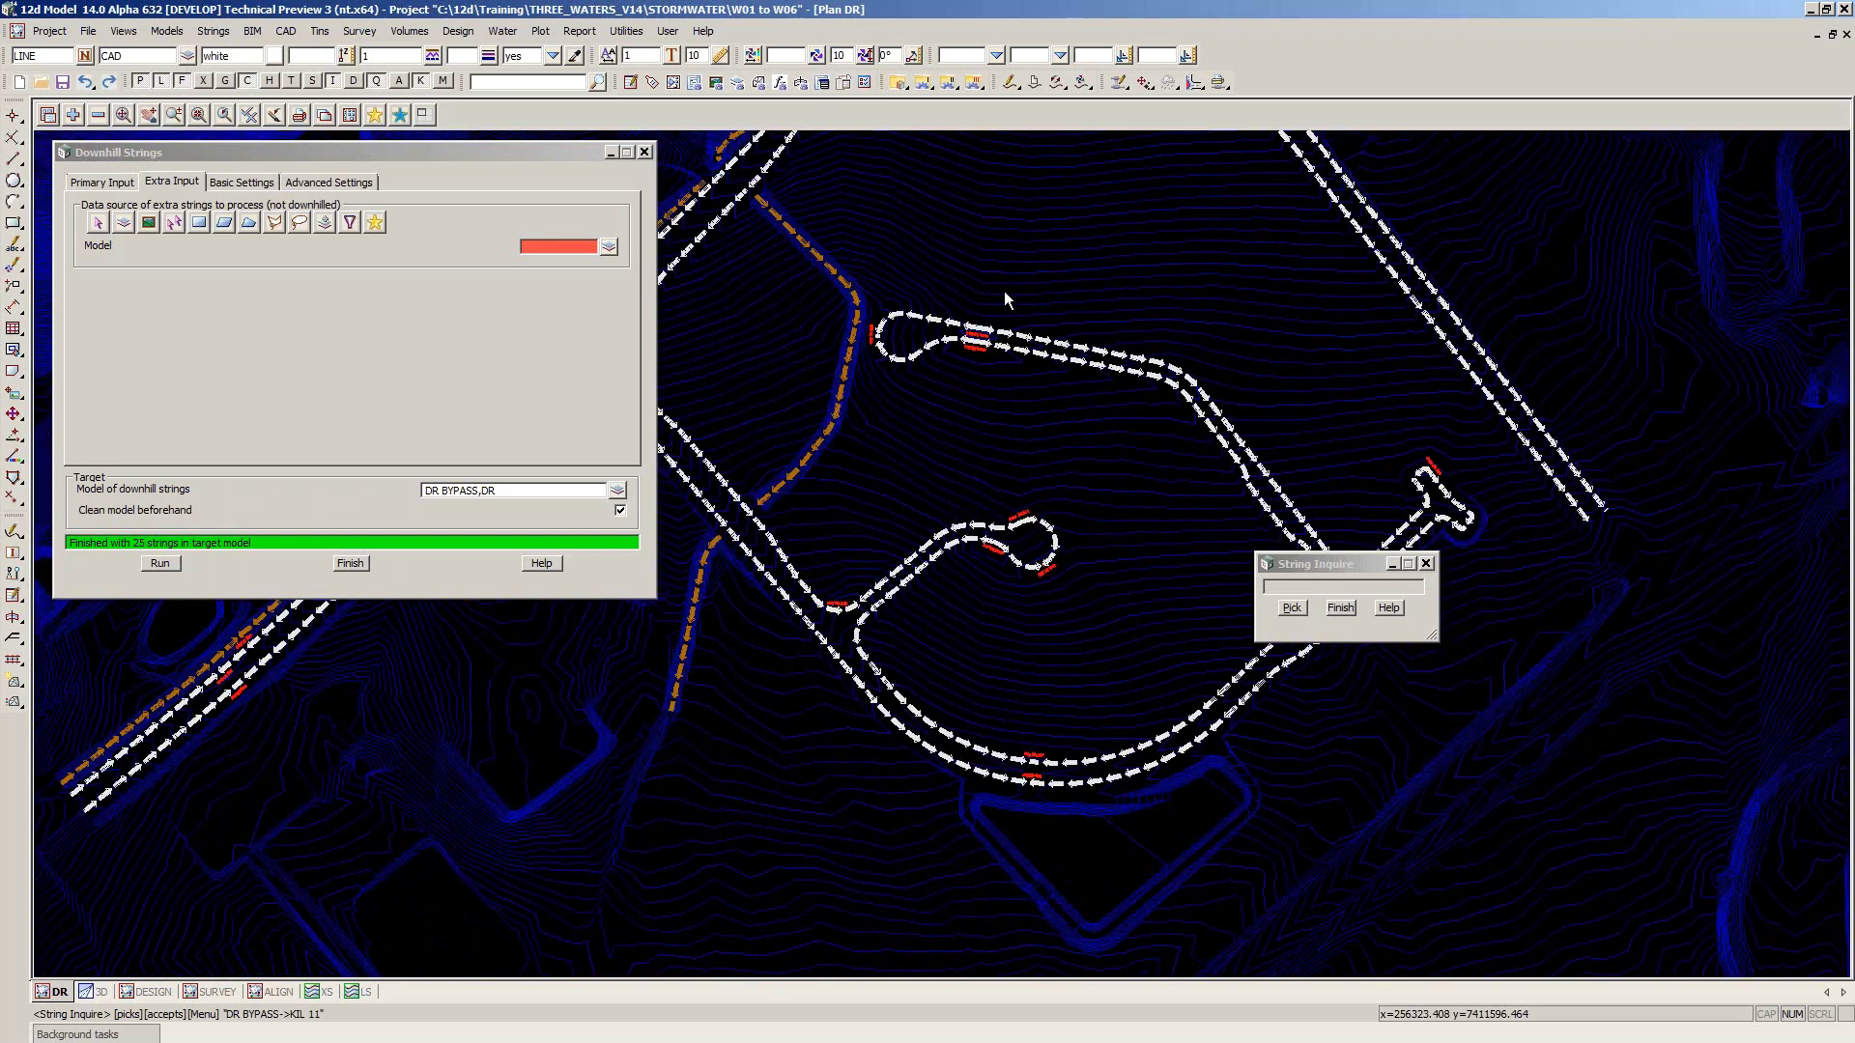
{"action": "scroll", "coordinate": [1004, 292], "scroll_direction": "down", "scroll_amount": 2}
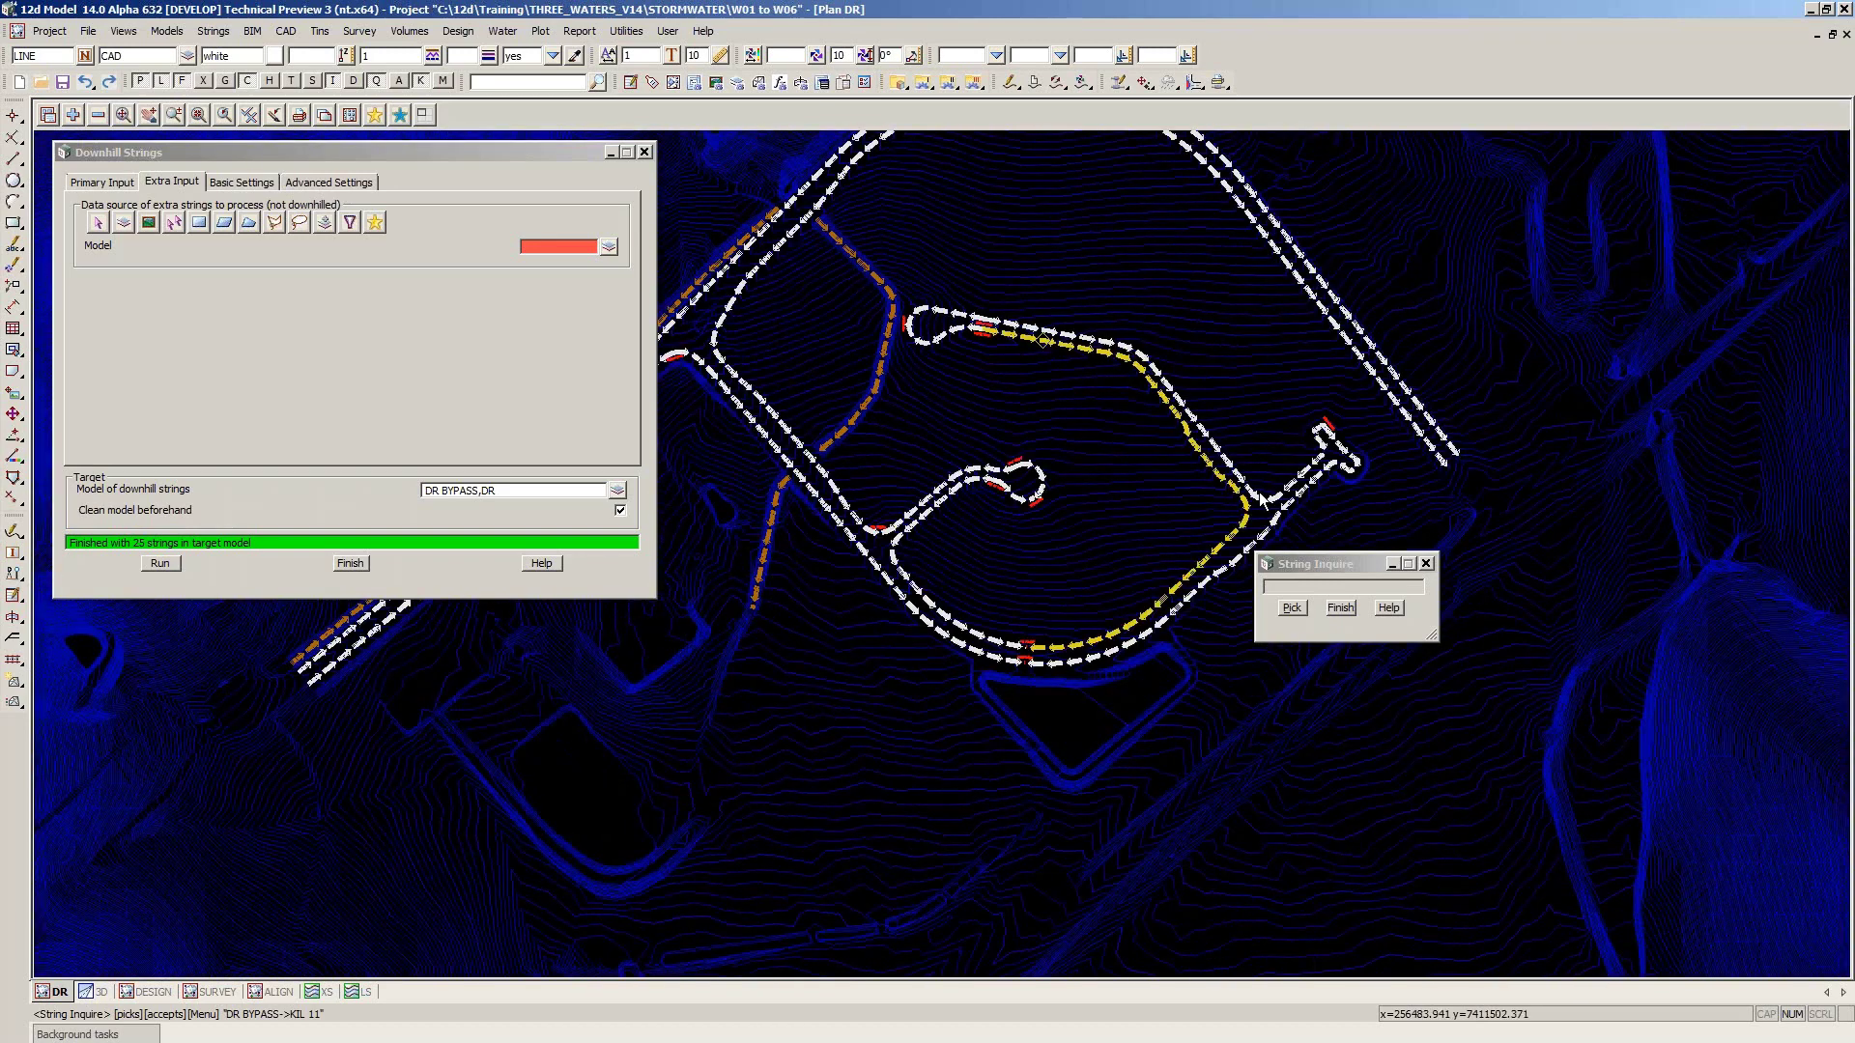
{"action": "left_click_drag", "start_coordinate": [1318, 564], "coordinate": [1570, 627]}
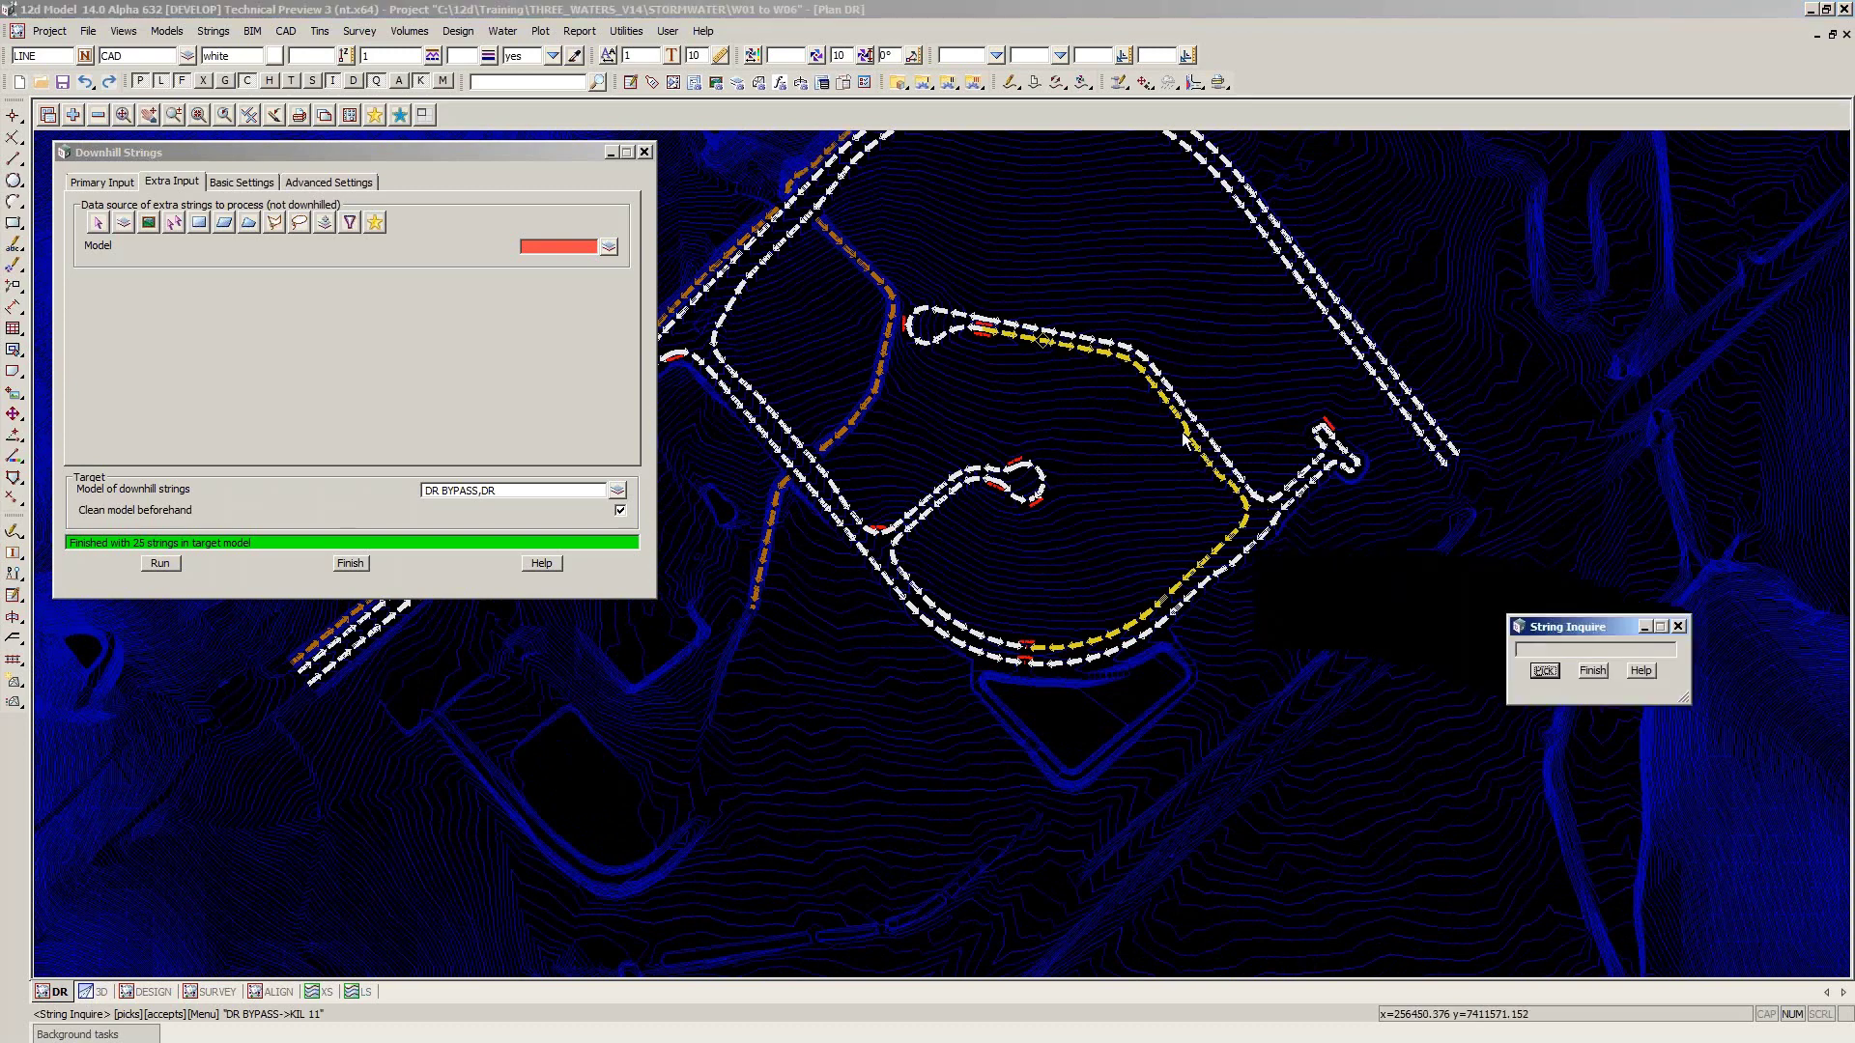
Inquire on the flow strings at the loop road's sag, the orange drain and the upper cul-de-sac, and finish the inquiry
{"action": "left_click", "coordinate": [1021, 664]}
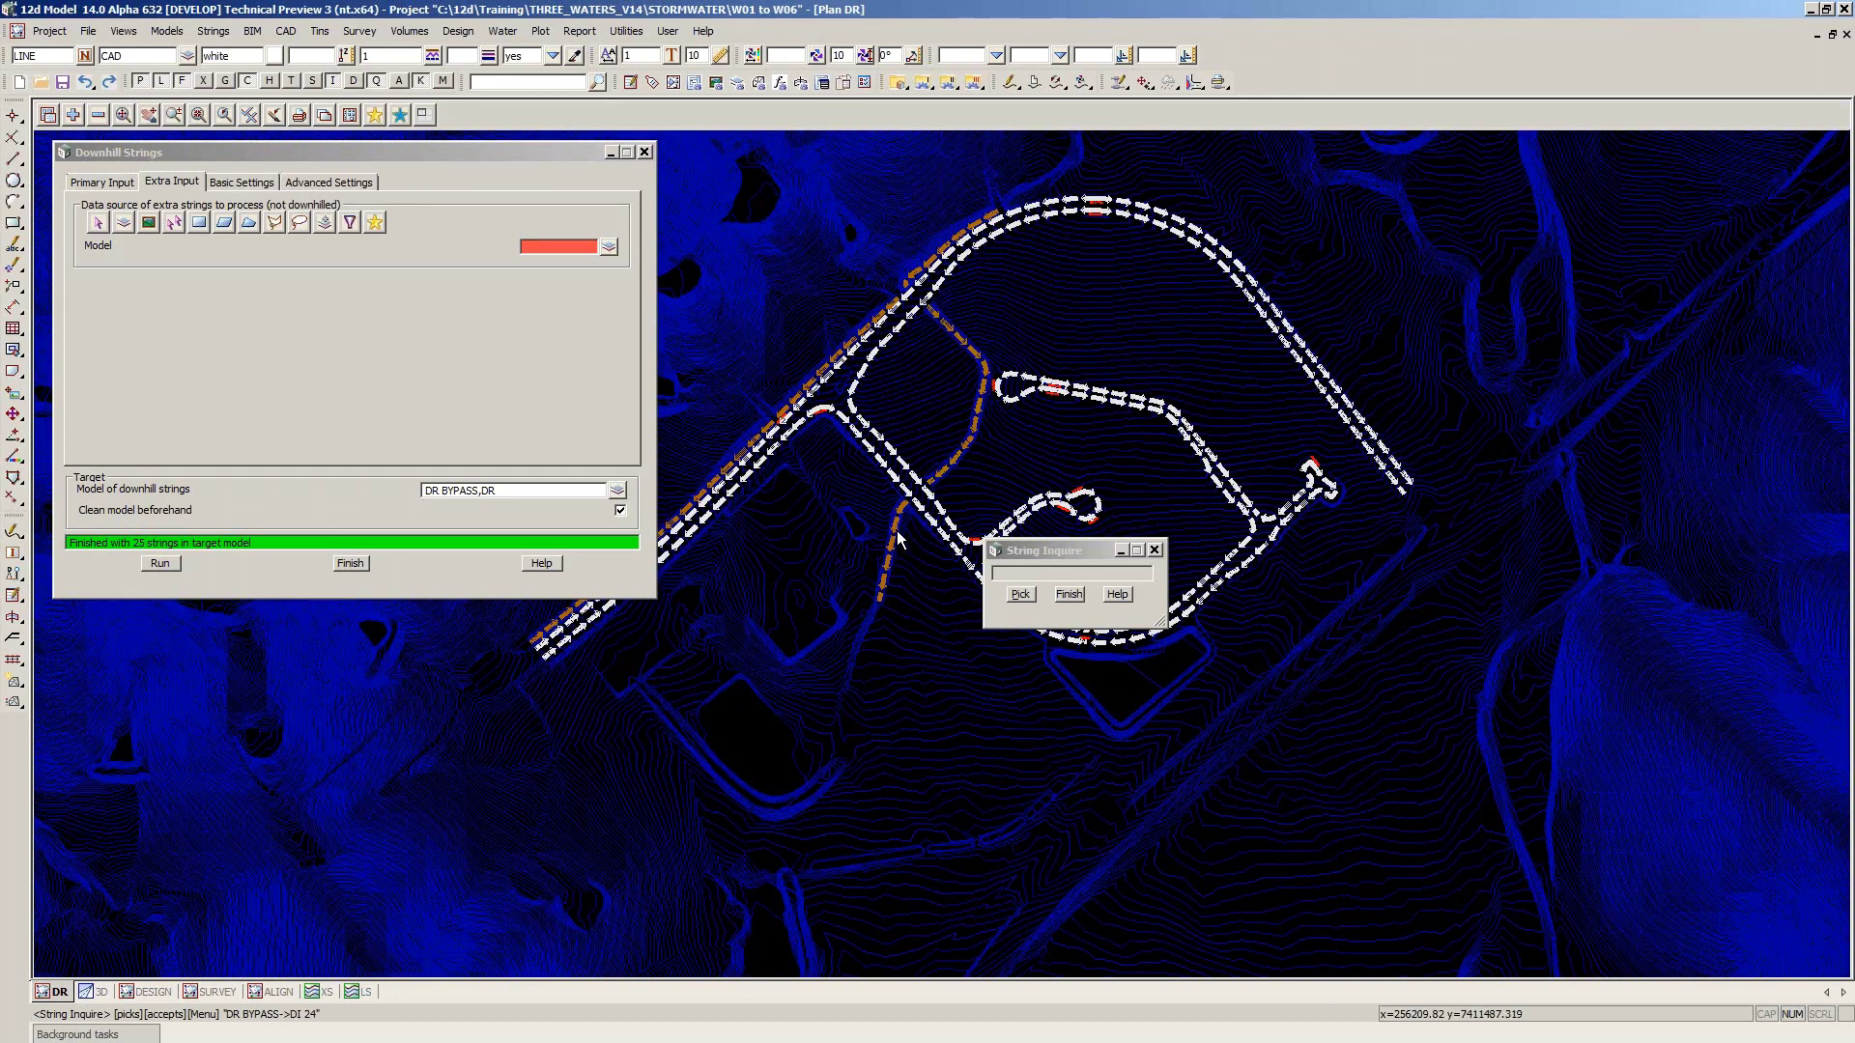
{"action": "left_click", "coordinate": [897, 538]}
{"action": "scroll", "coordinate": [1025, 415], "scroll_direction": "up", "scroll_amount": 2}
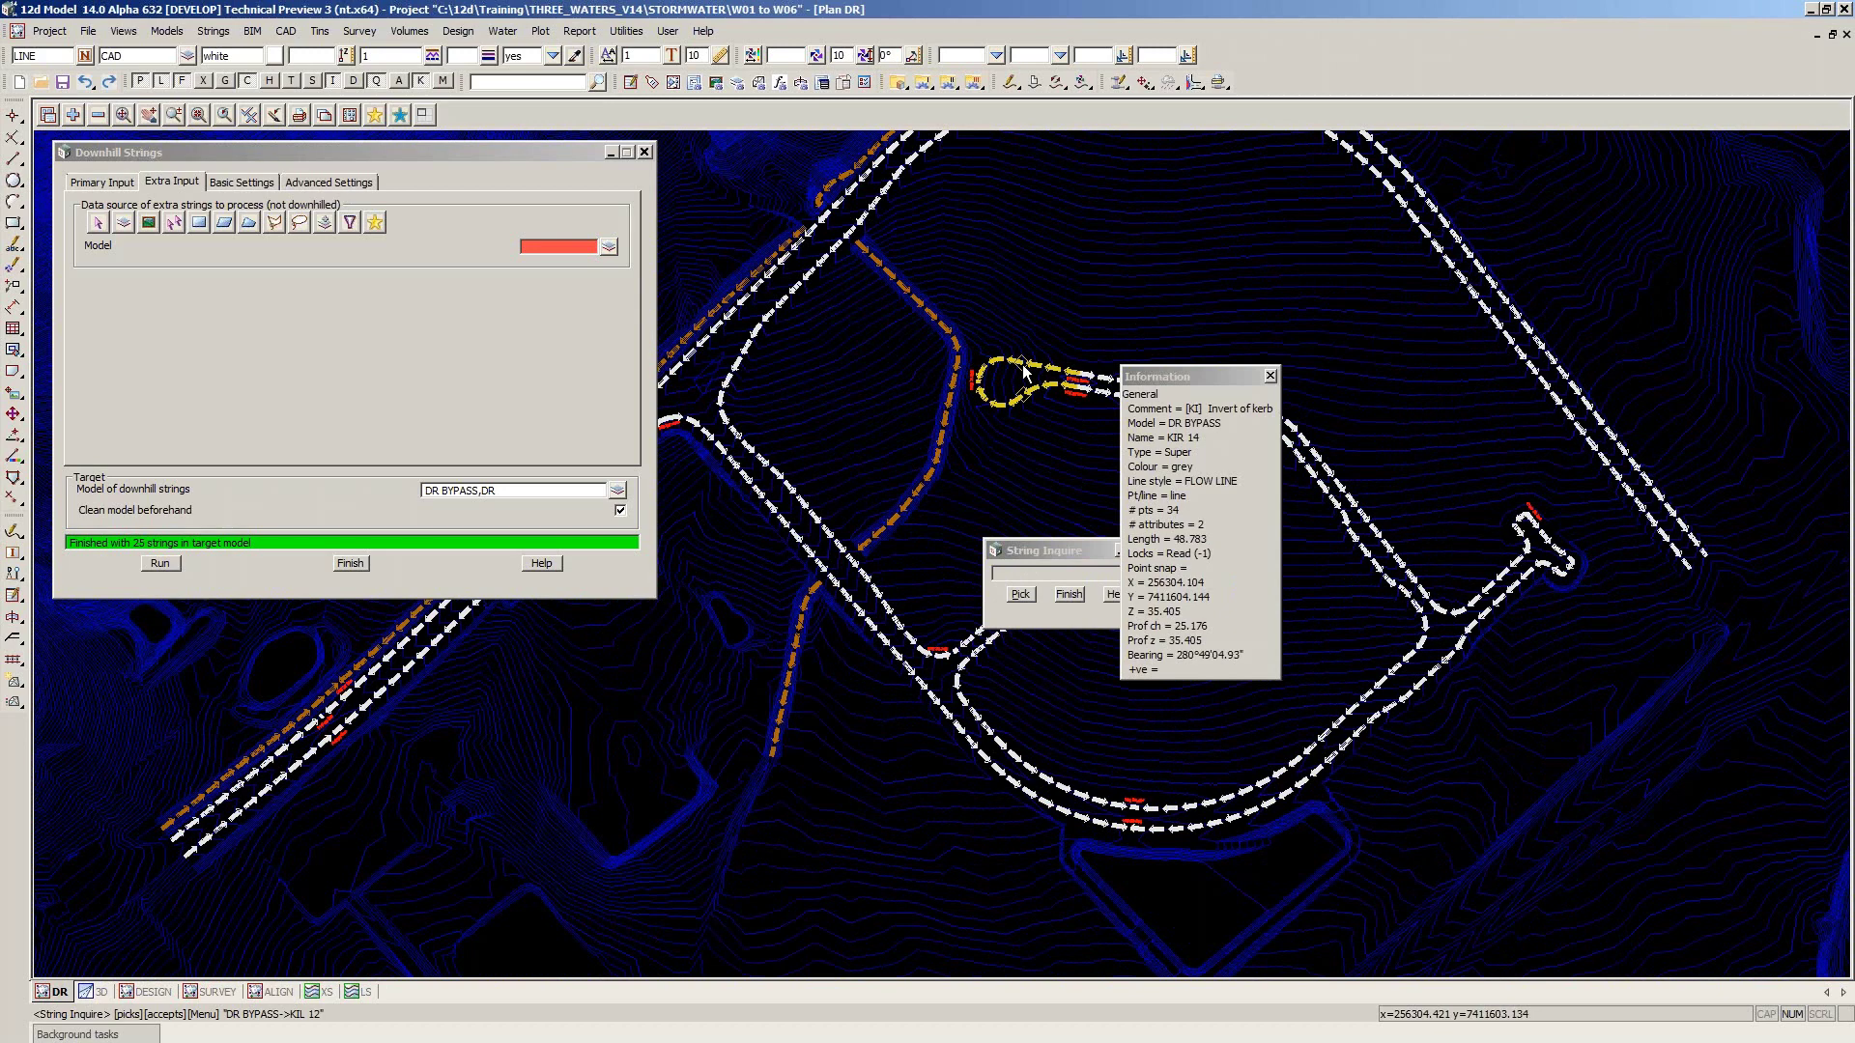
{"action": "scroll", "coordinate": [1024, 371], "scroll_direction": "up", "scroll_amount": 2}
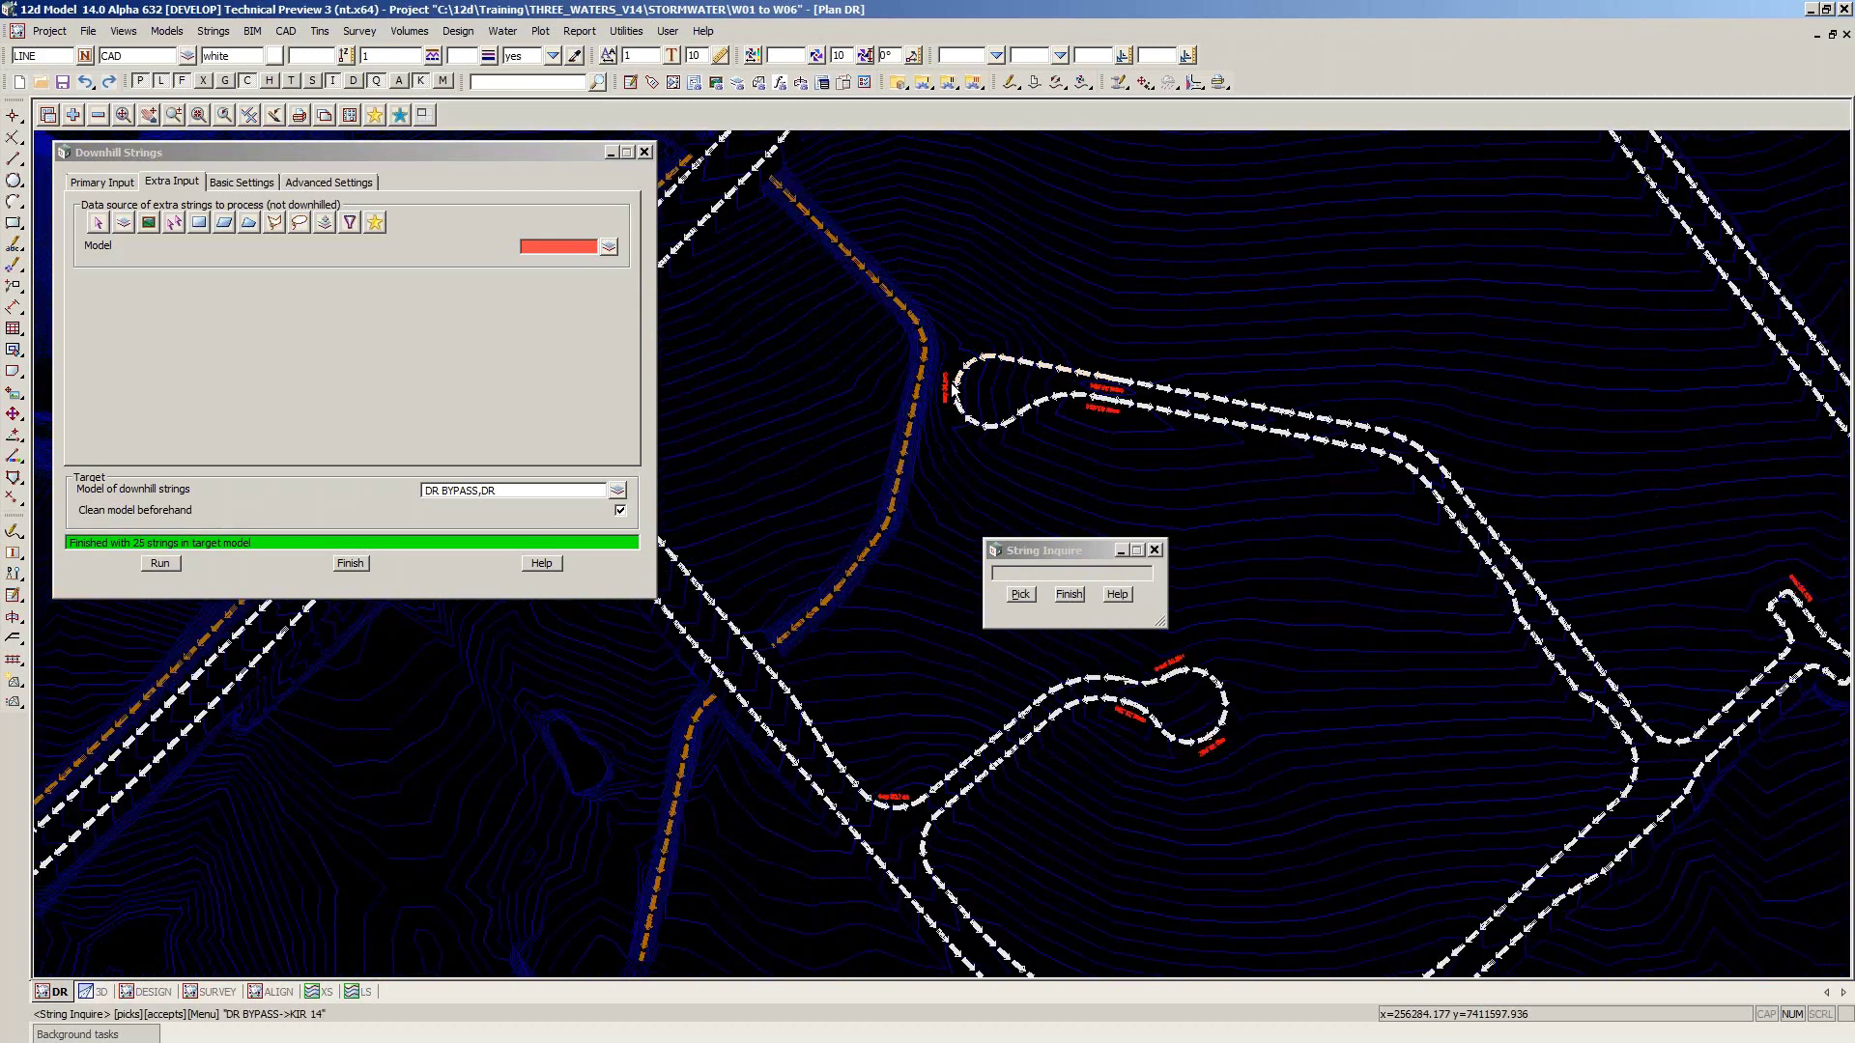
{"action": "left_click", "coordinate": [1069, 595]}
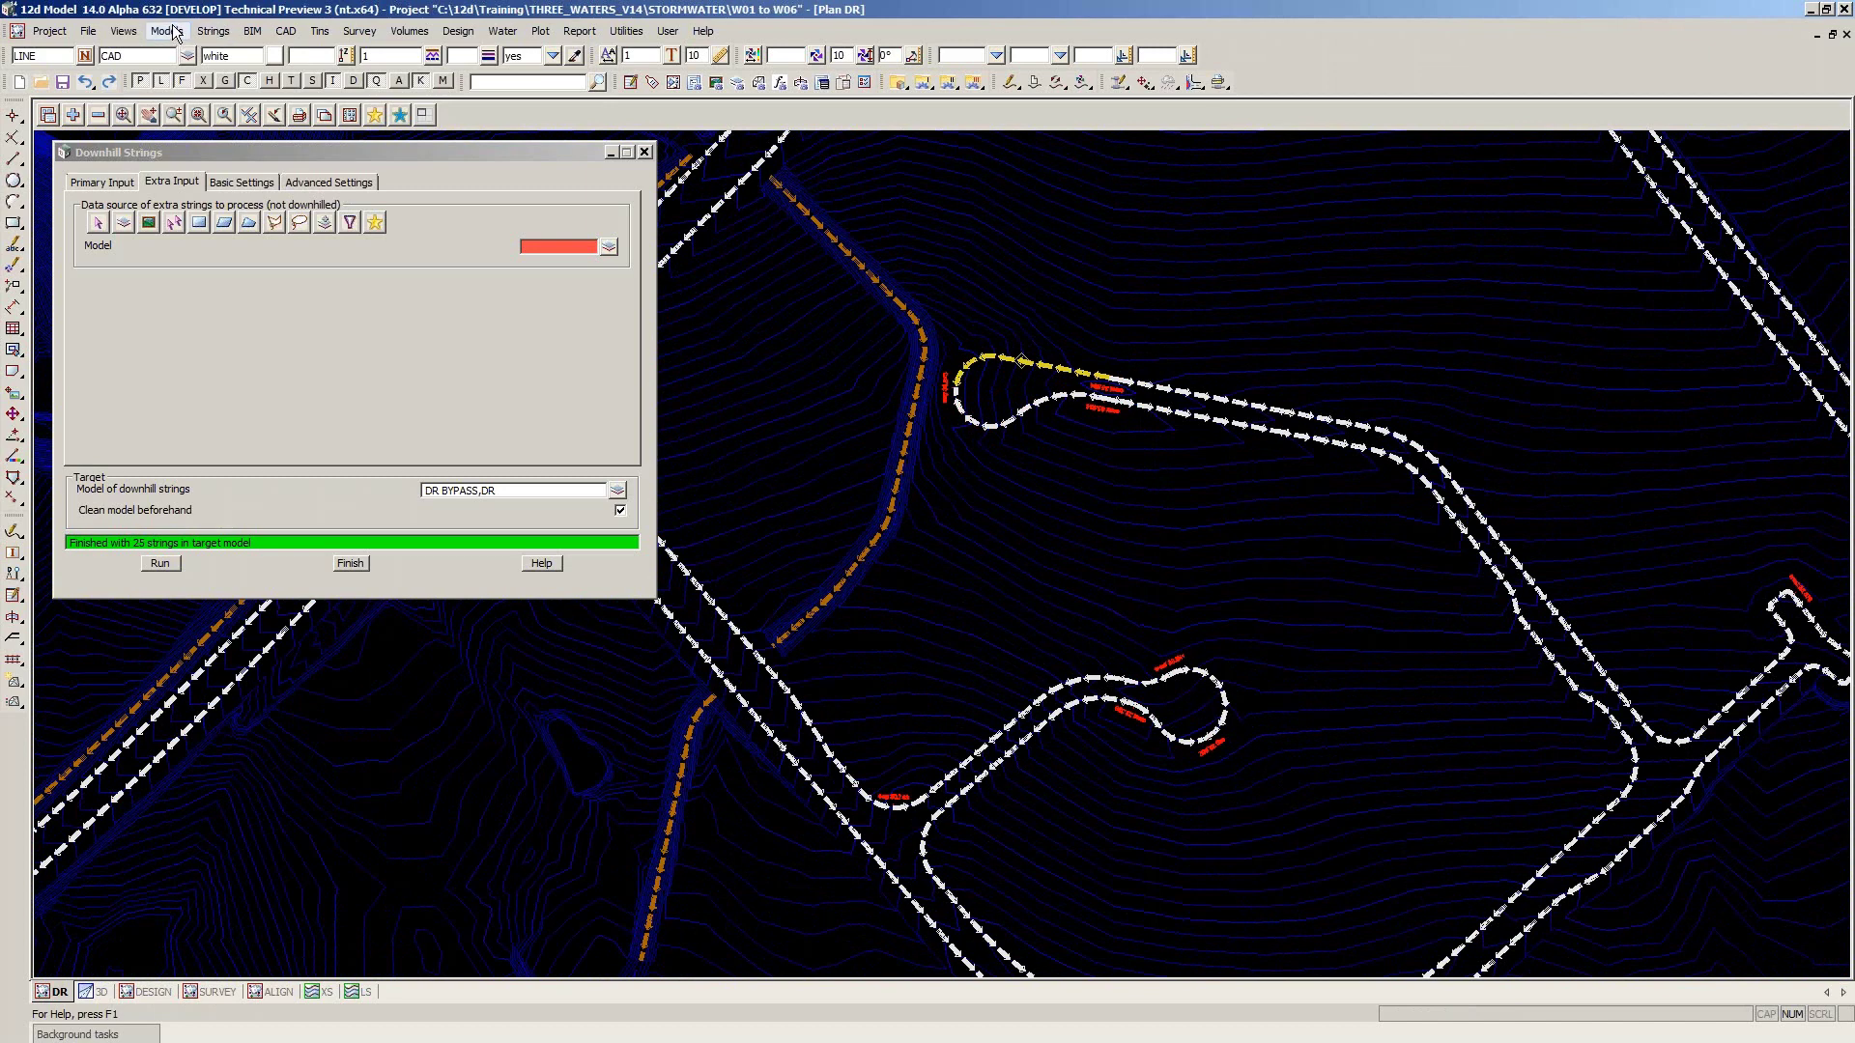
List the strings of the DR BYPASS model in an enlarged String Information Table, review their names, and close the table
{"action": "left_click", "coordinate": [174, 32]}
{"action": "left_click", "coordinate": [235, 172]}
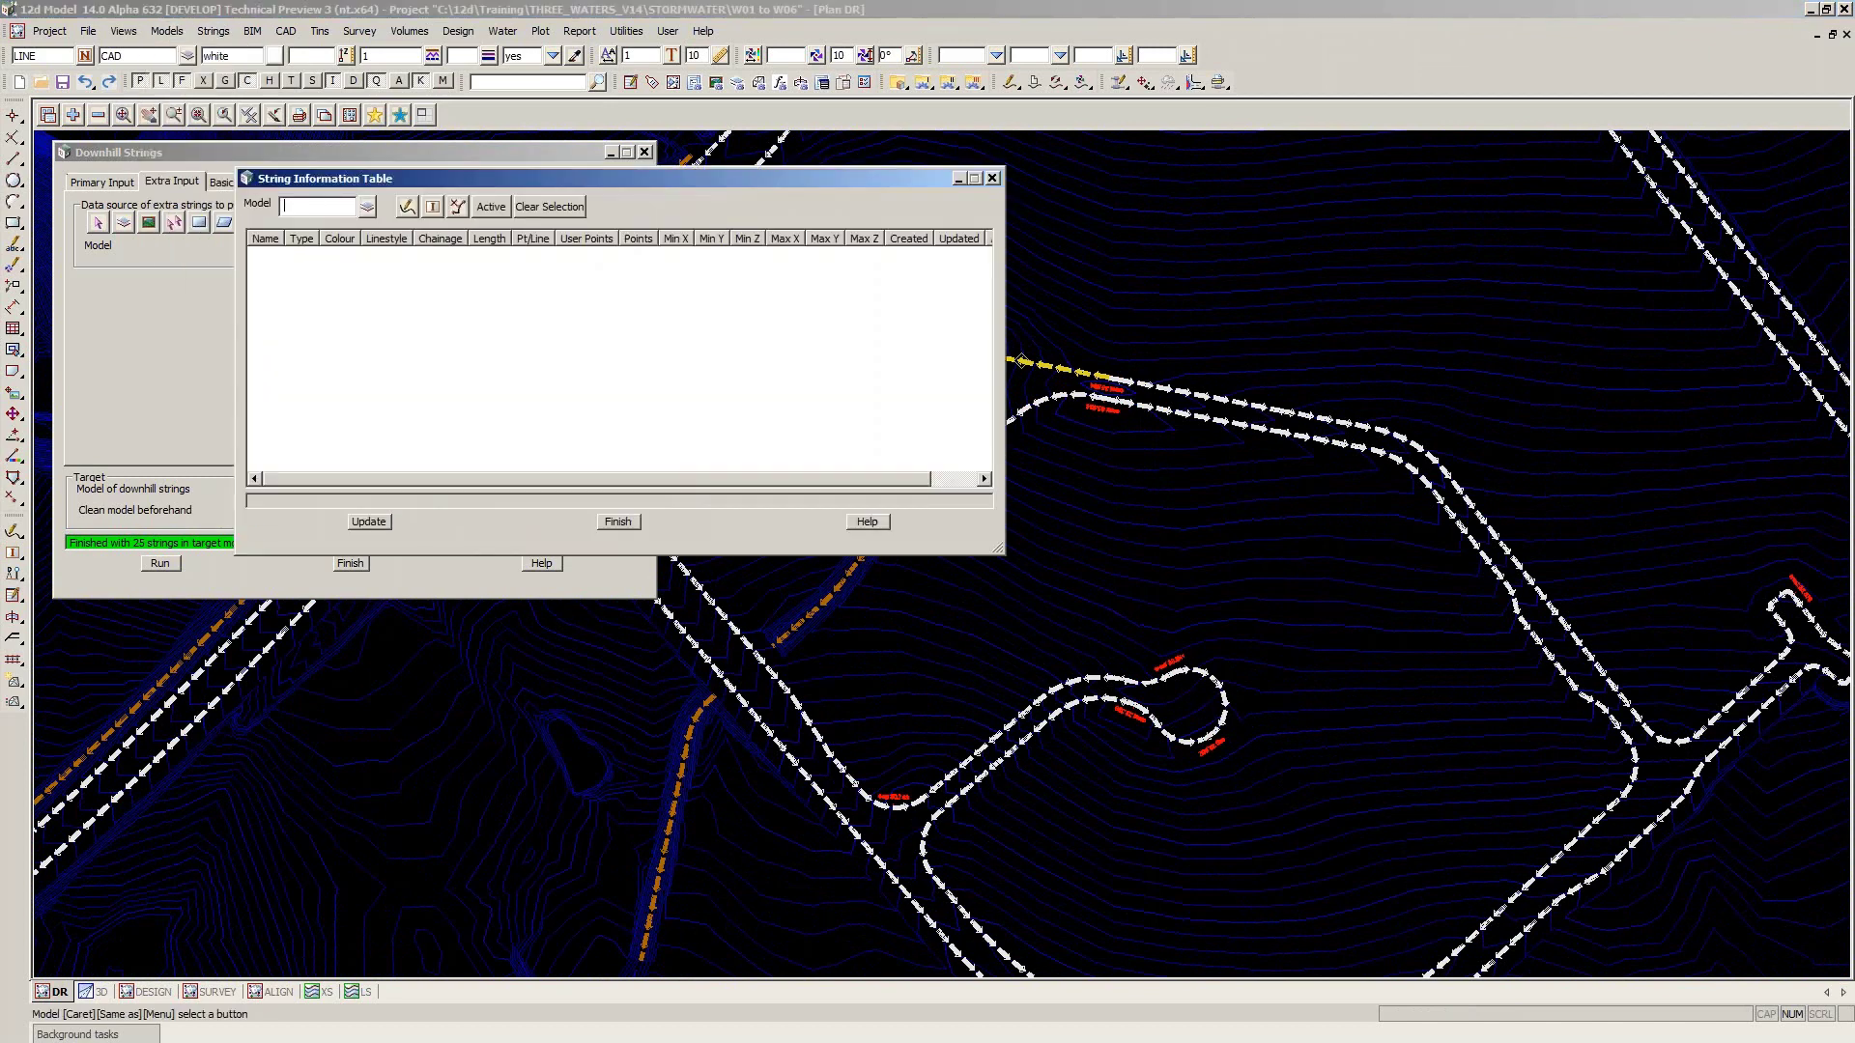
{"action": "left_click", "coordinate": [404, 209]}
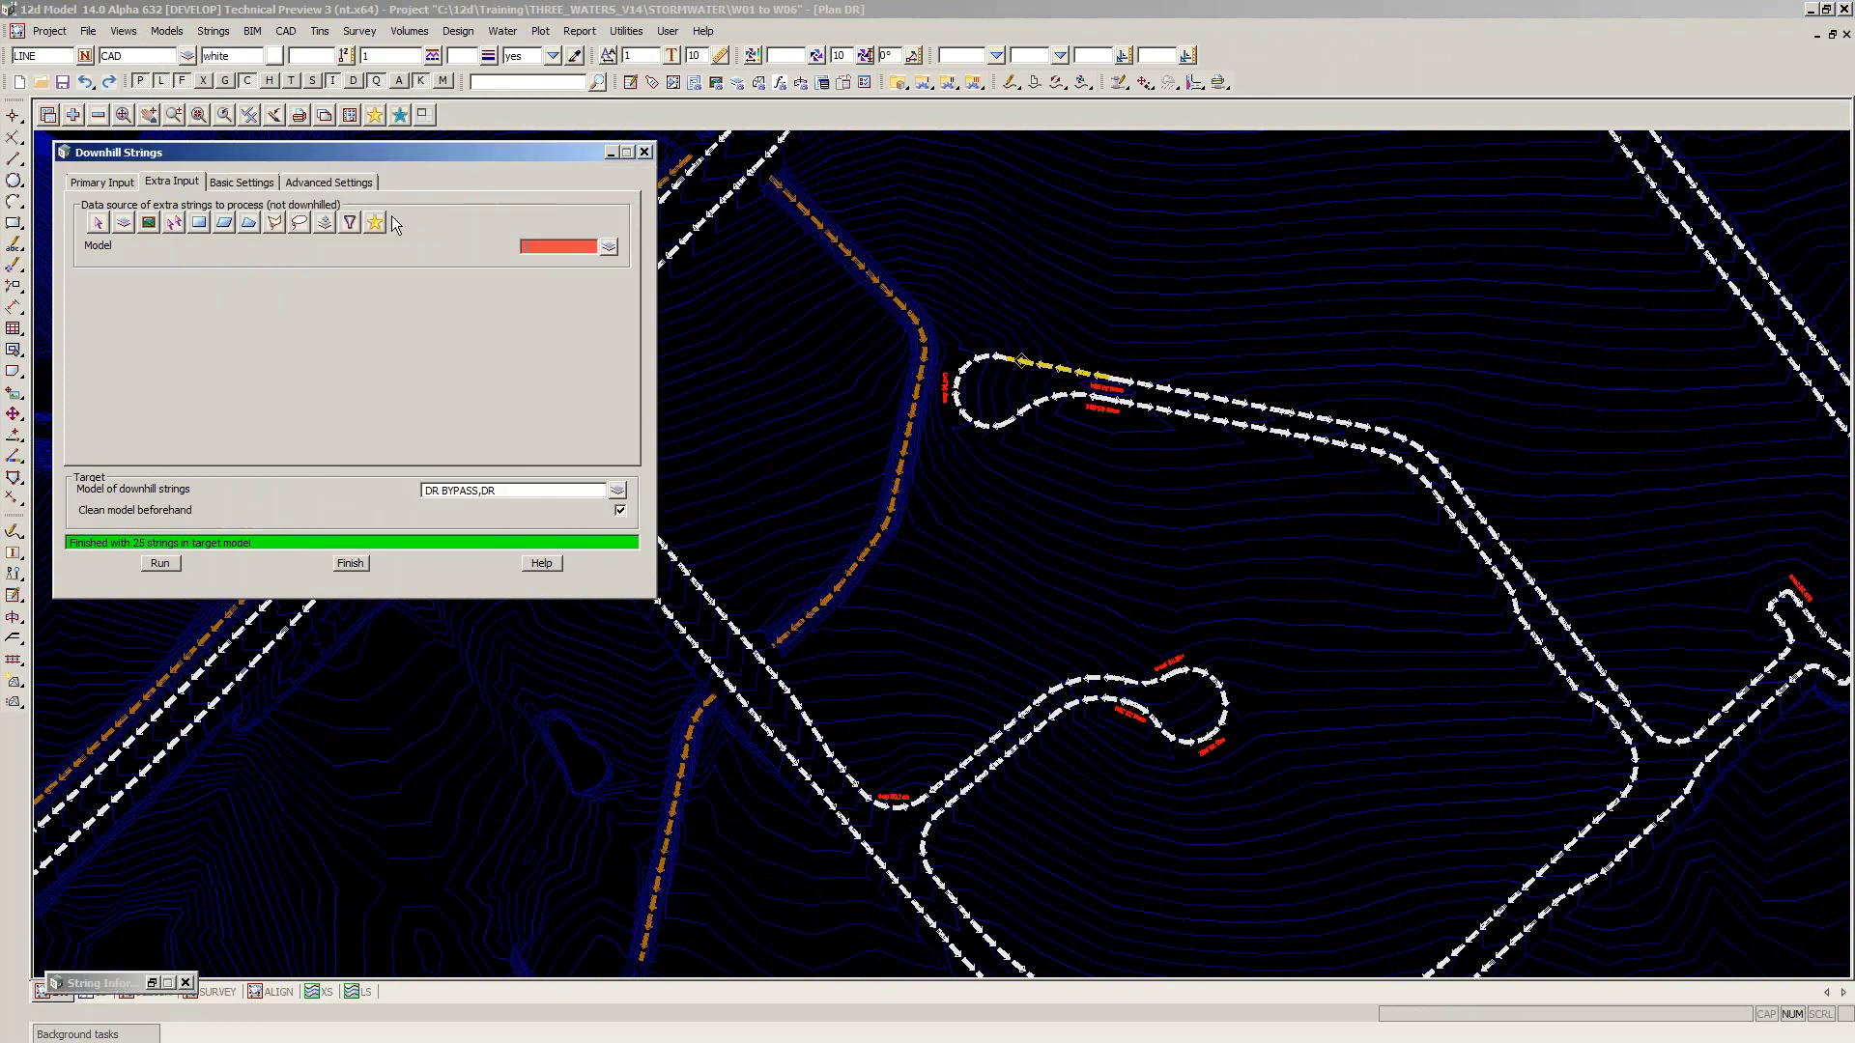
{"action": "left_click", "coordinate": [1222, 425]}
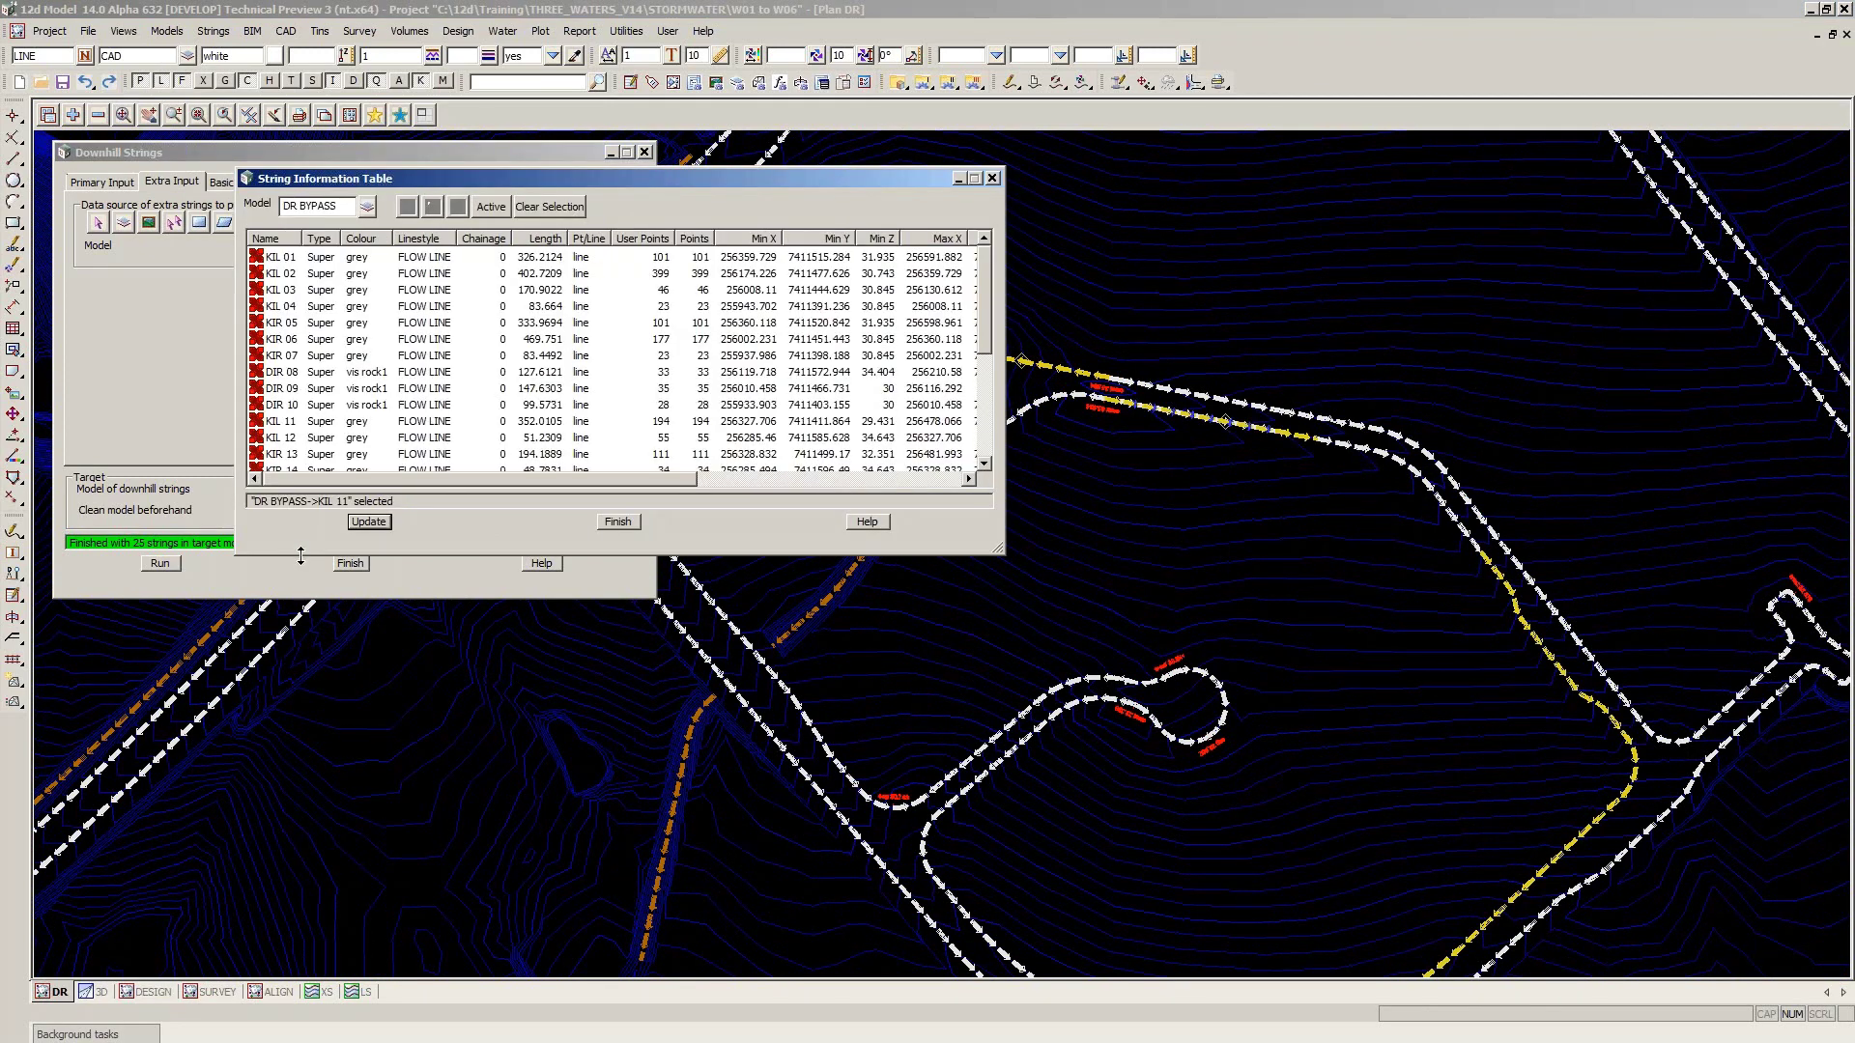
{"action": "left_click_drag", "start_coordinate": [300, 554], "coordinate": [300, 560]}
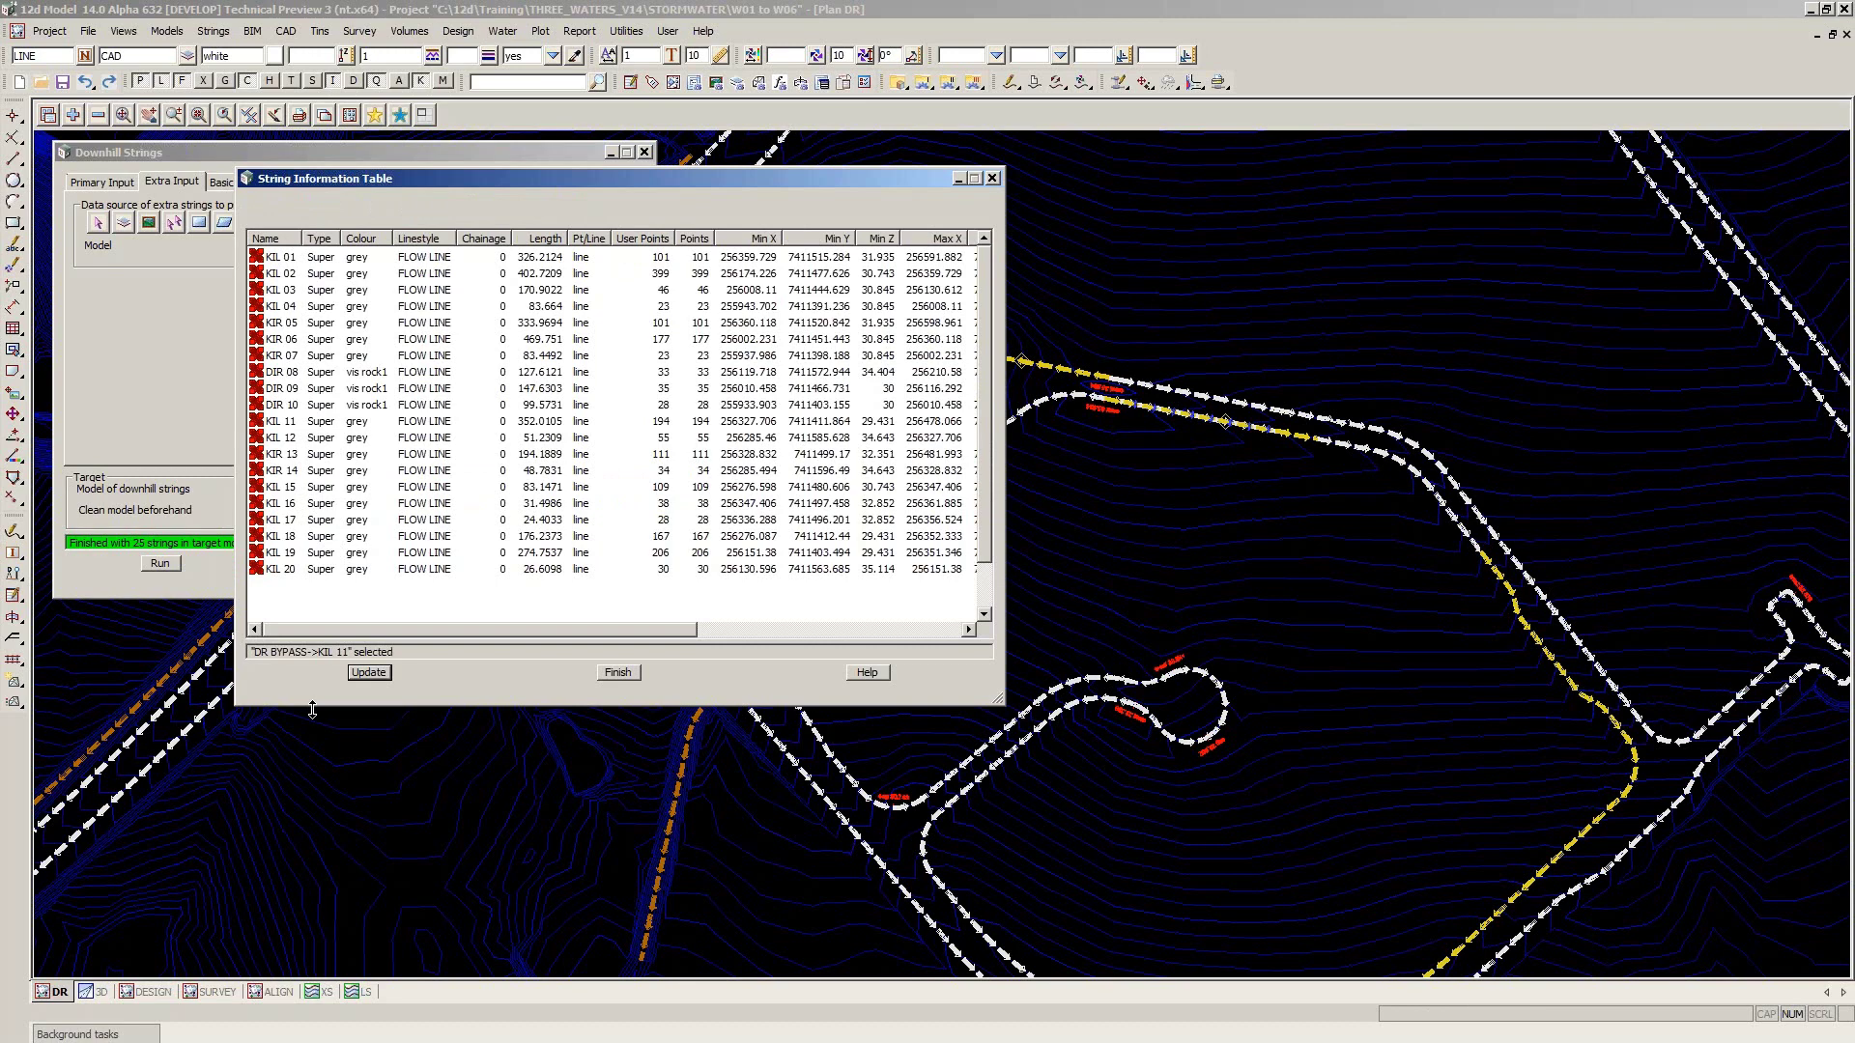
{"action": "left_click_drag", "start_coordinate": [312, 709], "coordinate": [312, 935]}
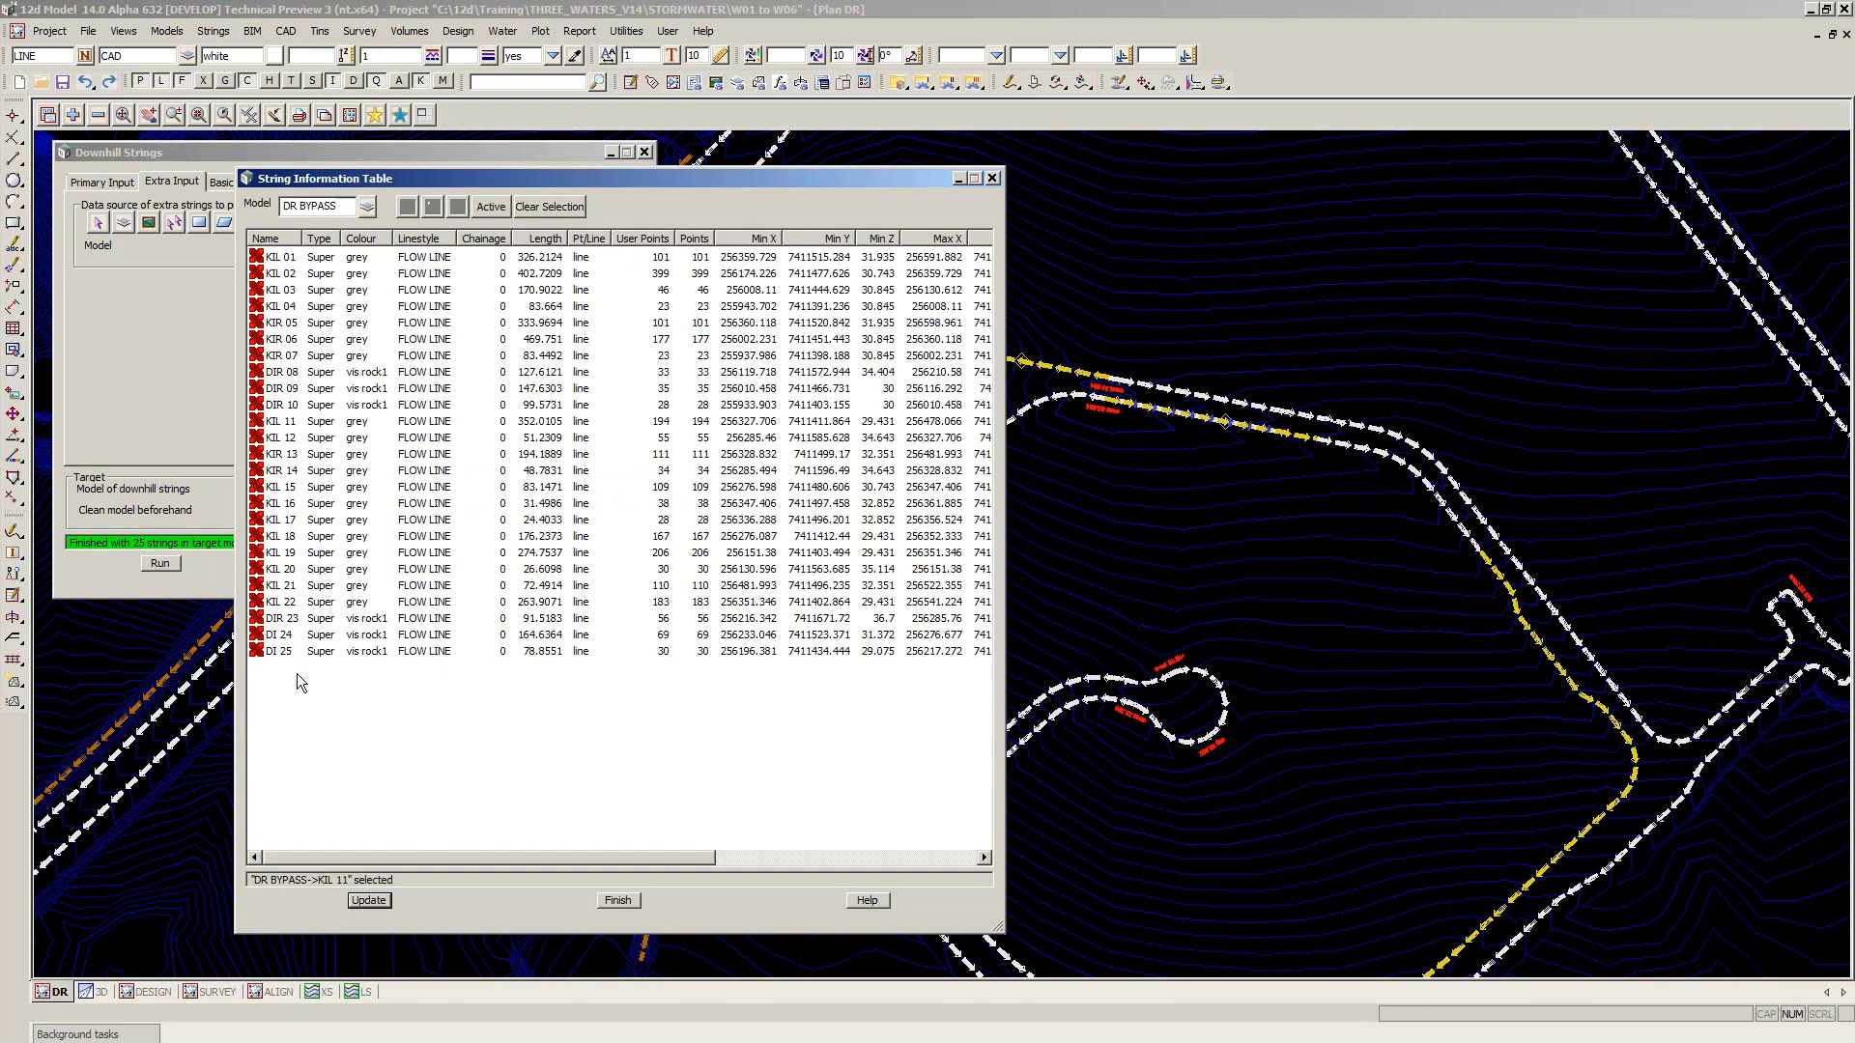
{"action": "left_click", "coordinate": [618, 900]}
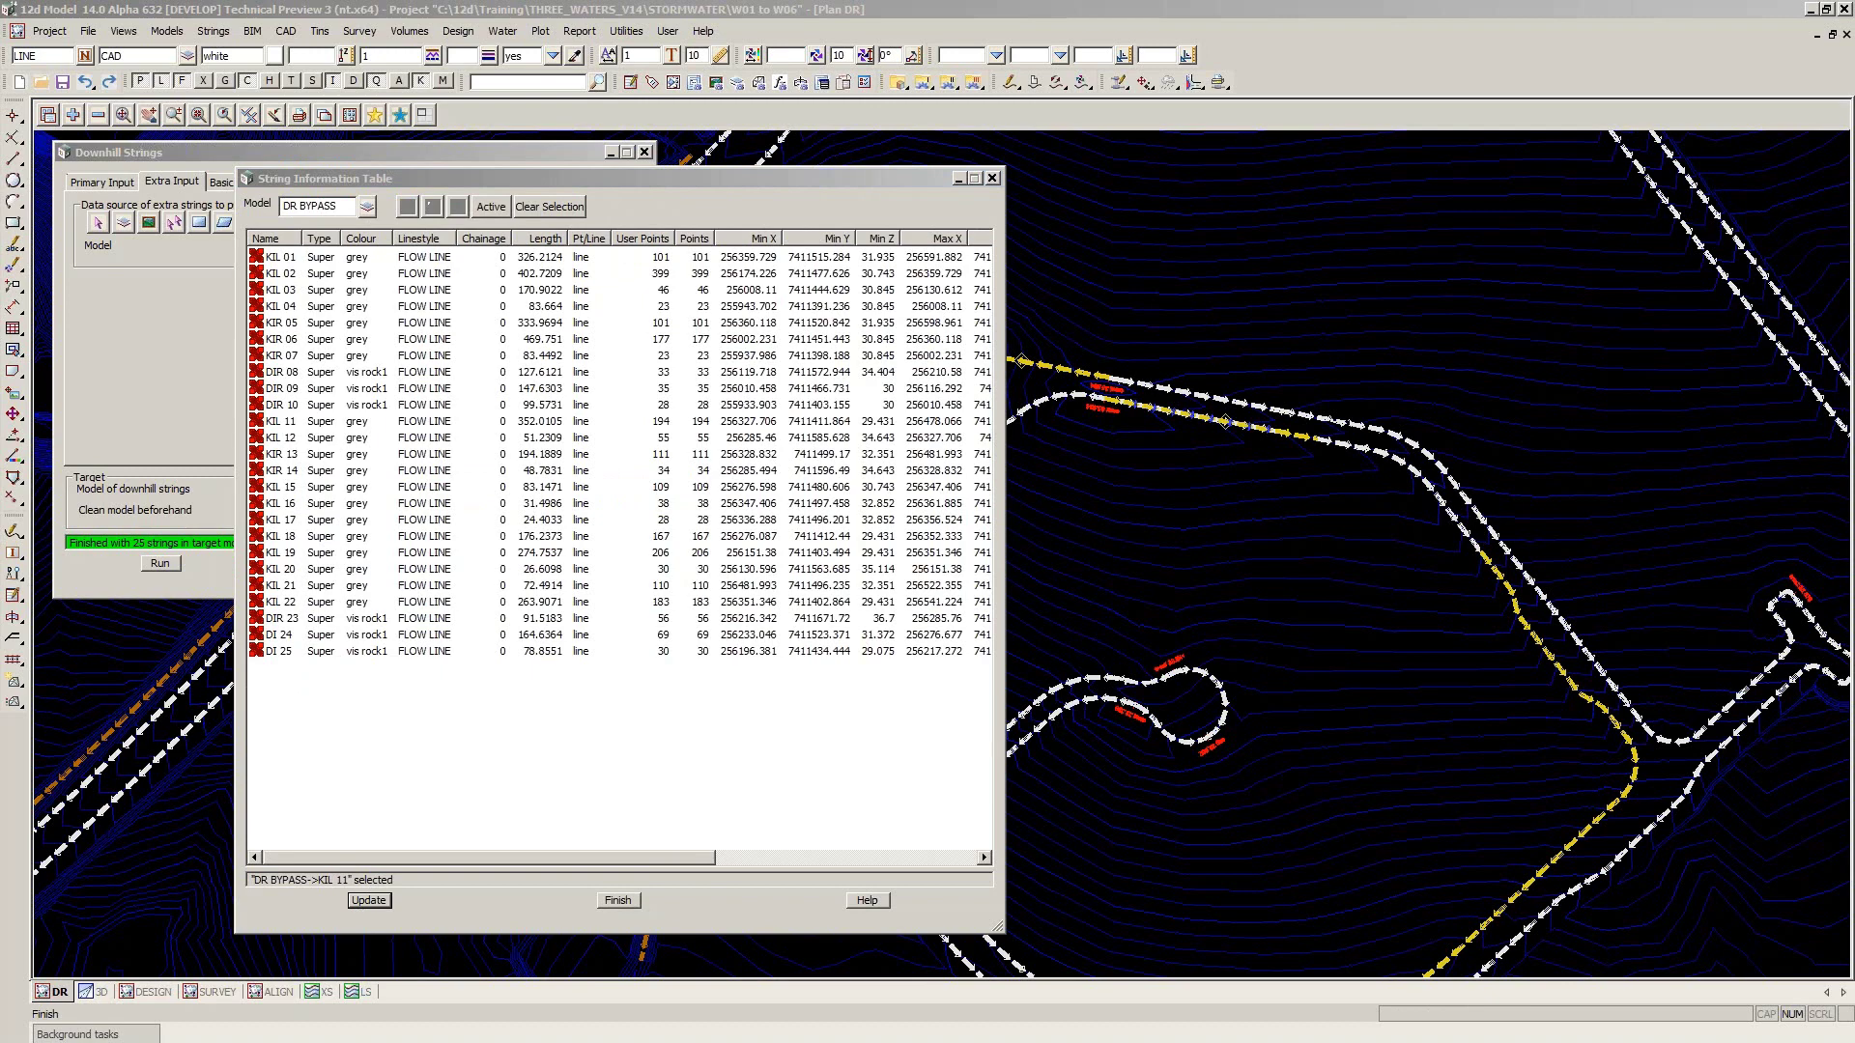
Examine the flow directions, crests and sags of the bypass strings around the loop road, cul-de-sacs and basin
{"action": "scroll", "coordinate": [917, 425], "scroll_direction": "down", "scroll_amount": 1}
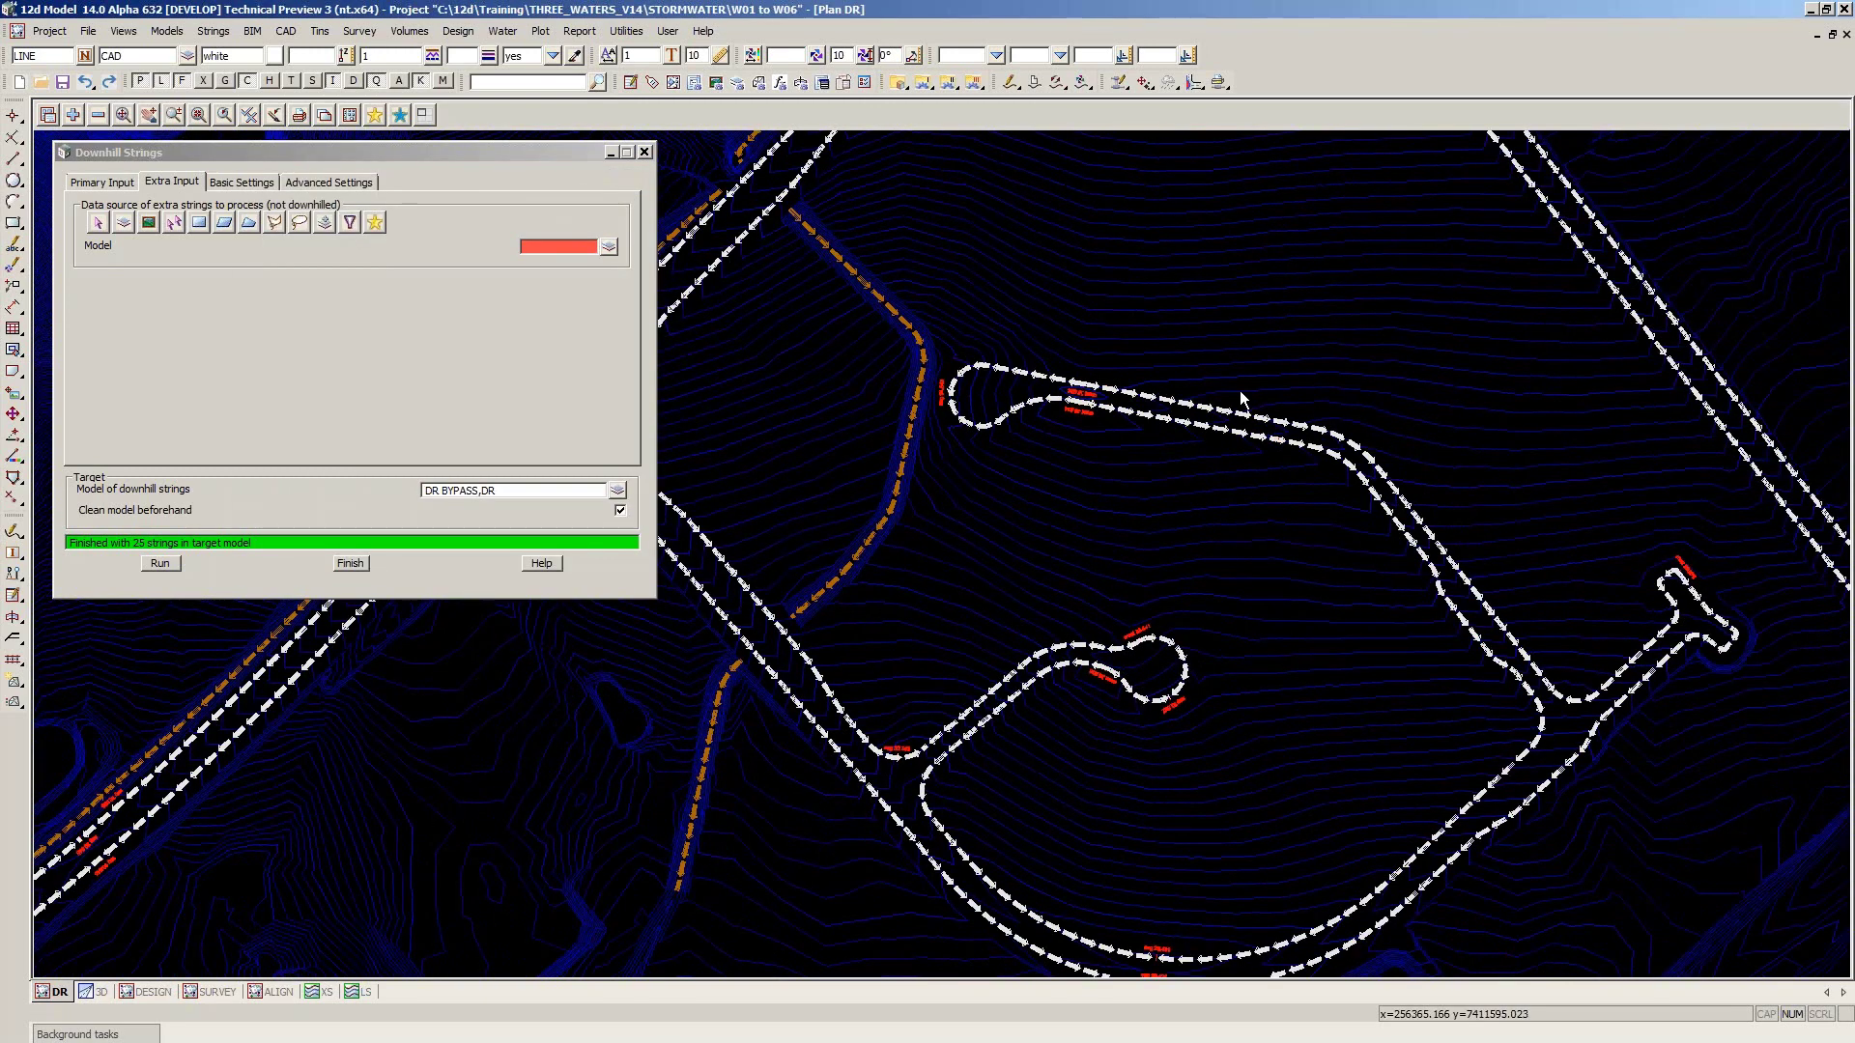
{"action": "scroll", "coordinate": [1238, 391], "scroll_direction": "down", "scroll_amount": 1}
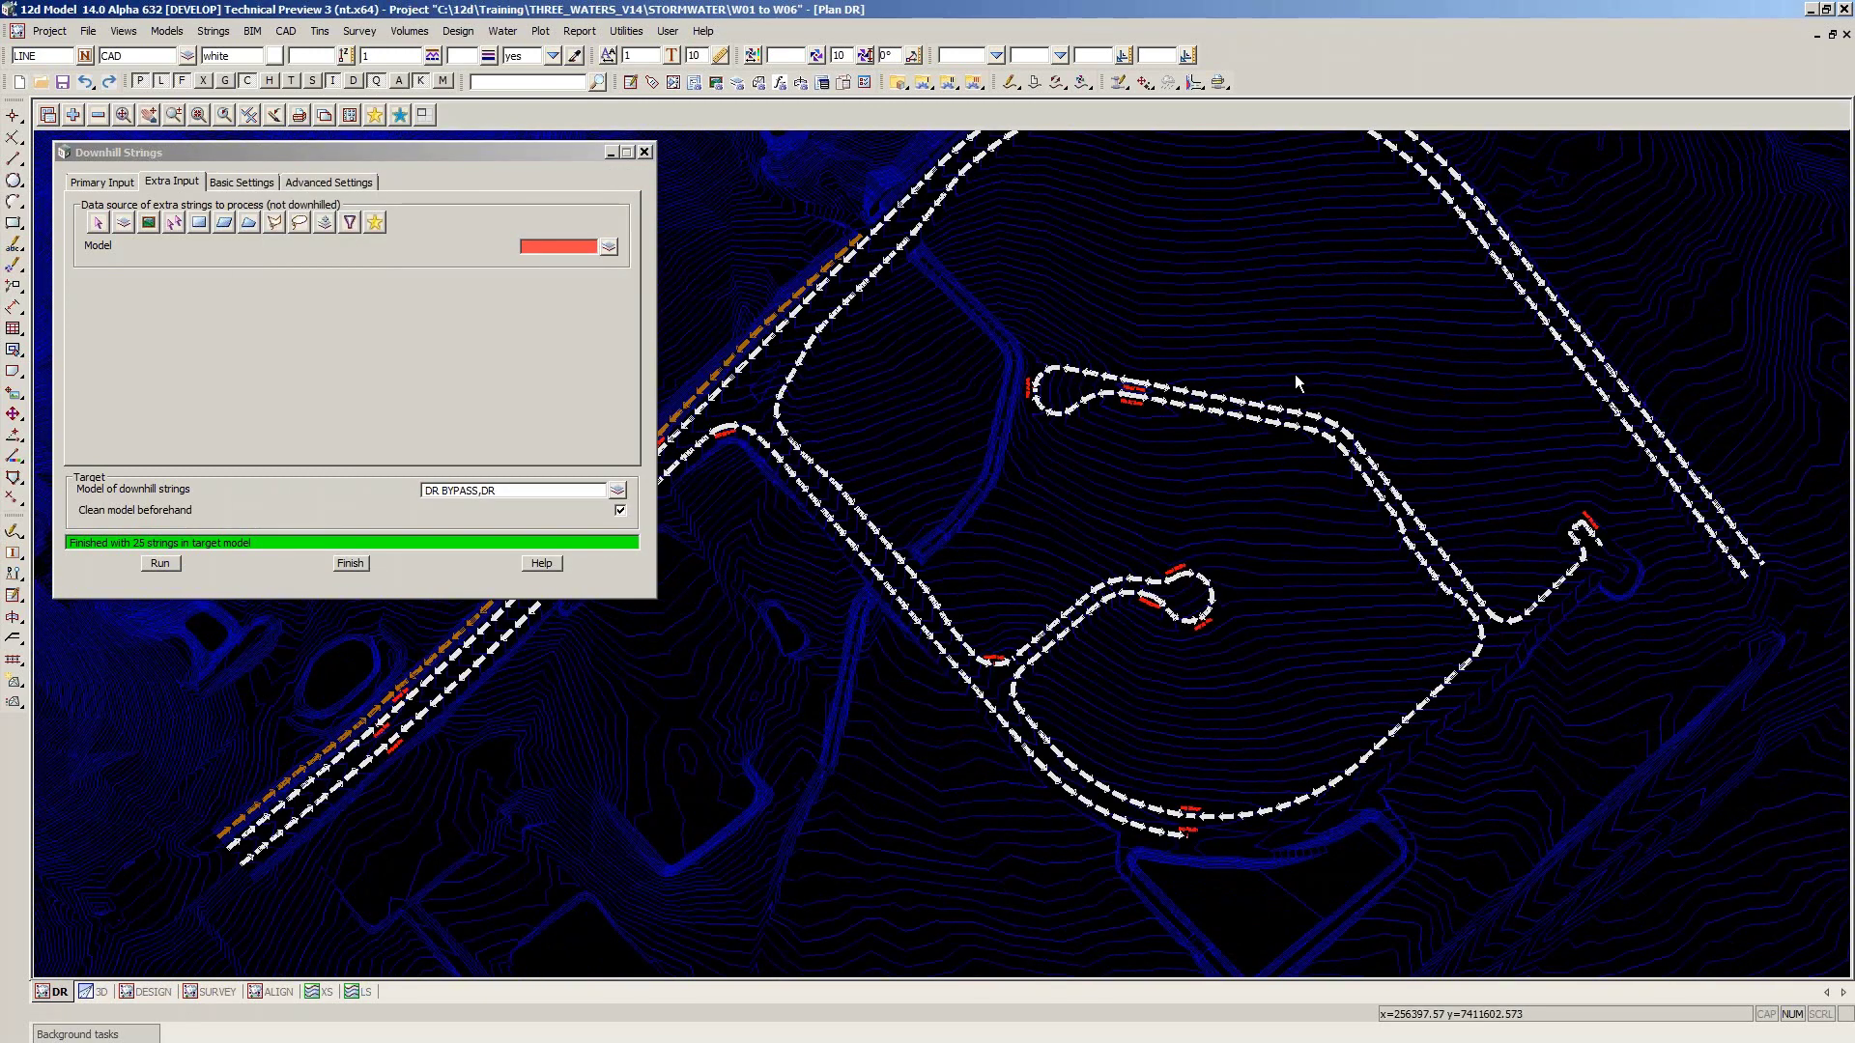
{"action": "scroll", "coordinate": [1006, 622], "scroll_direction": "down", "scroll_amount": 1}
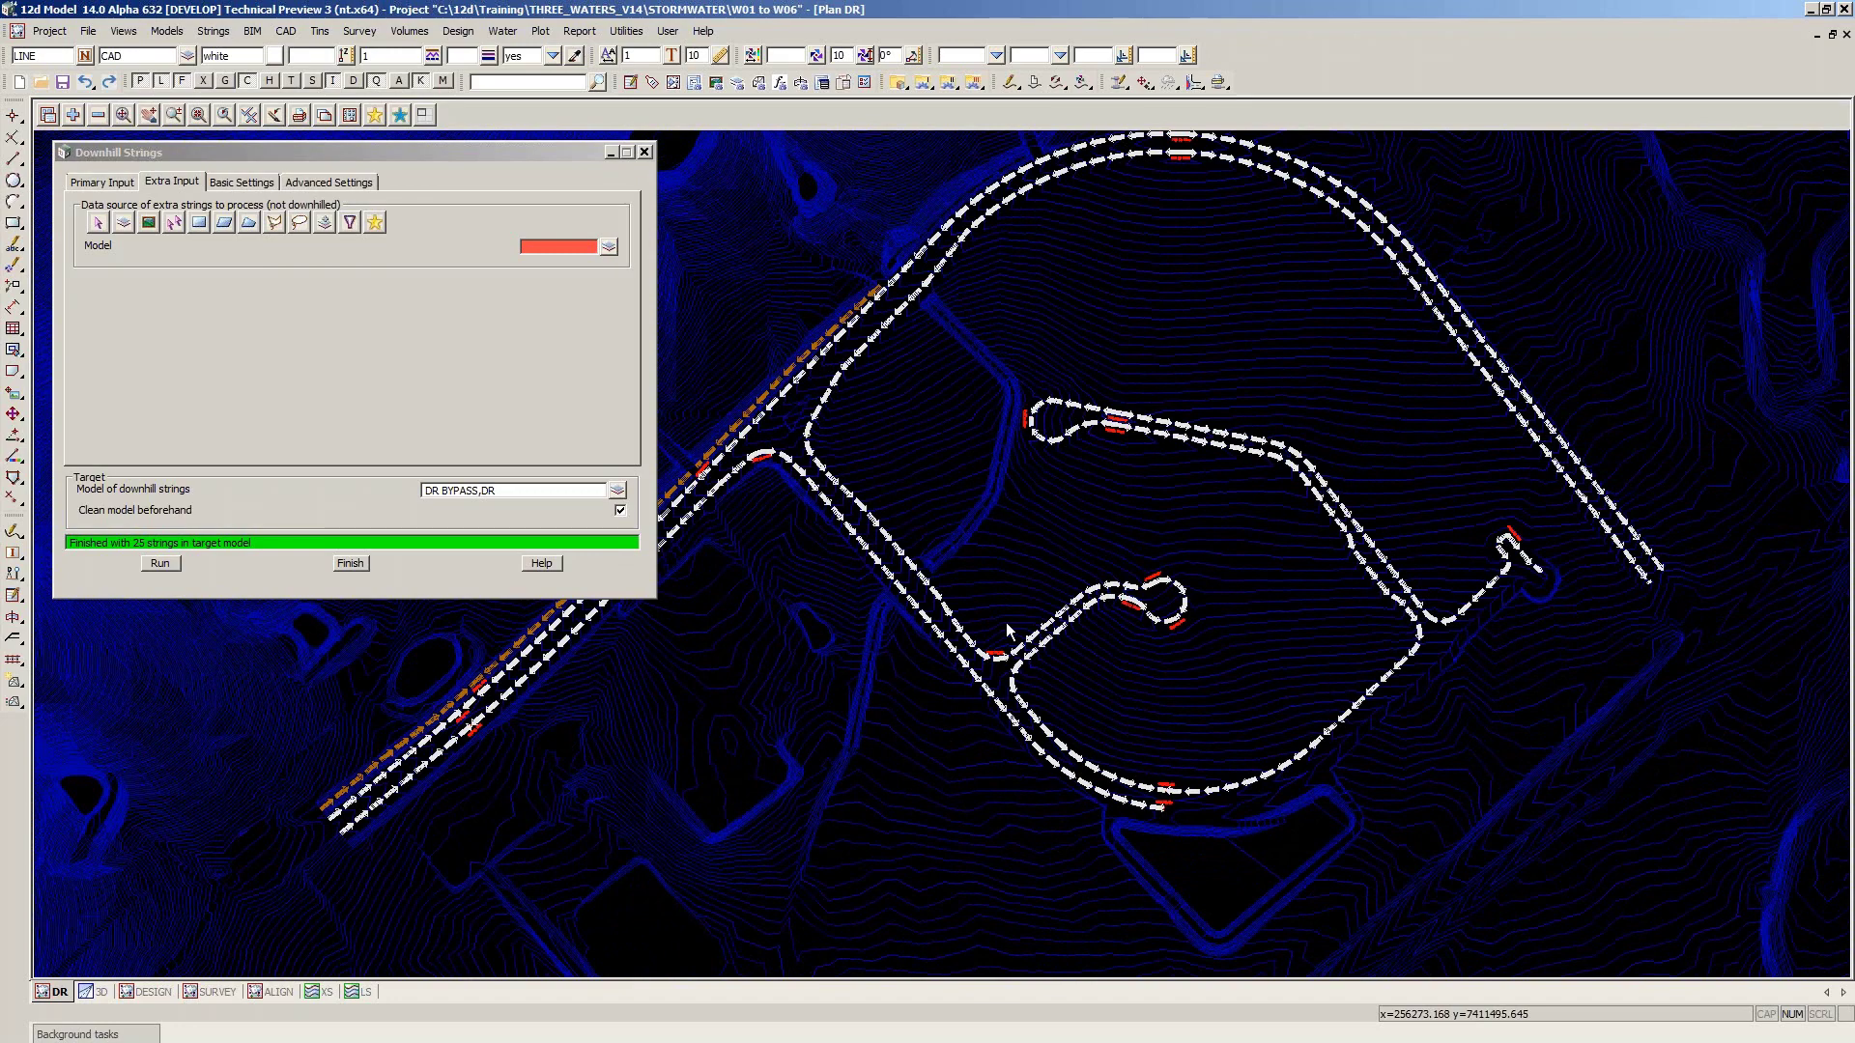
{"action": "scroll", "coordinate": [1005, 627], "scroll_direction": "down", "scroll_amount": 1}
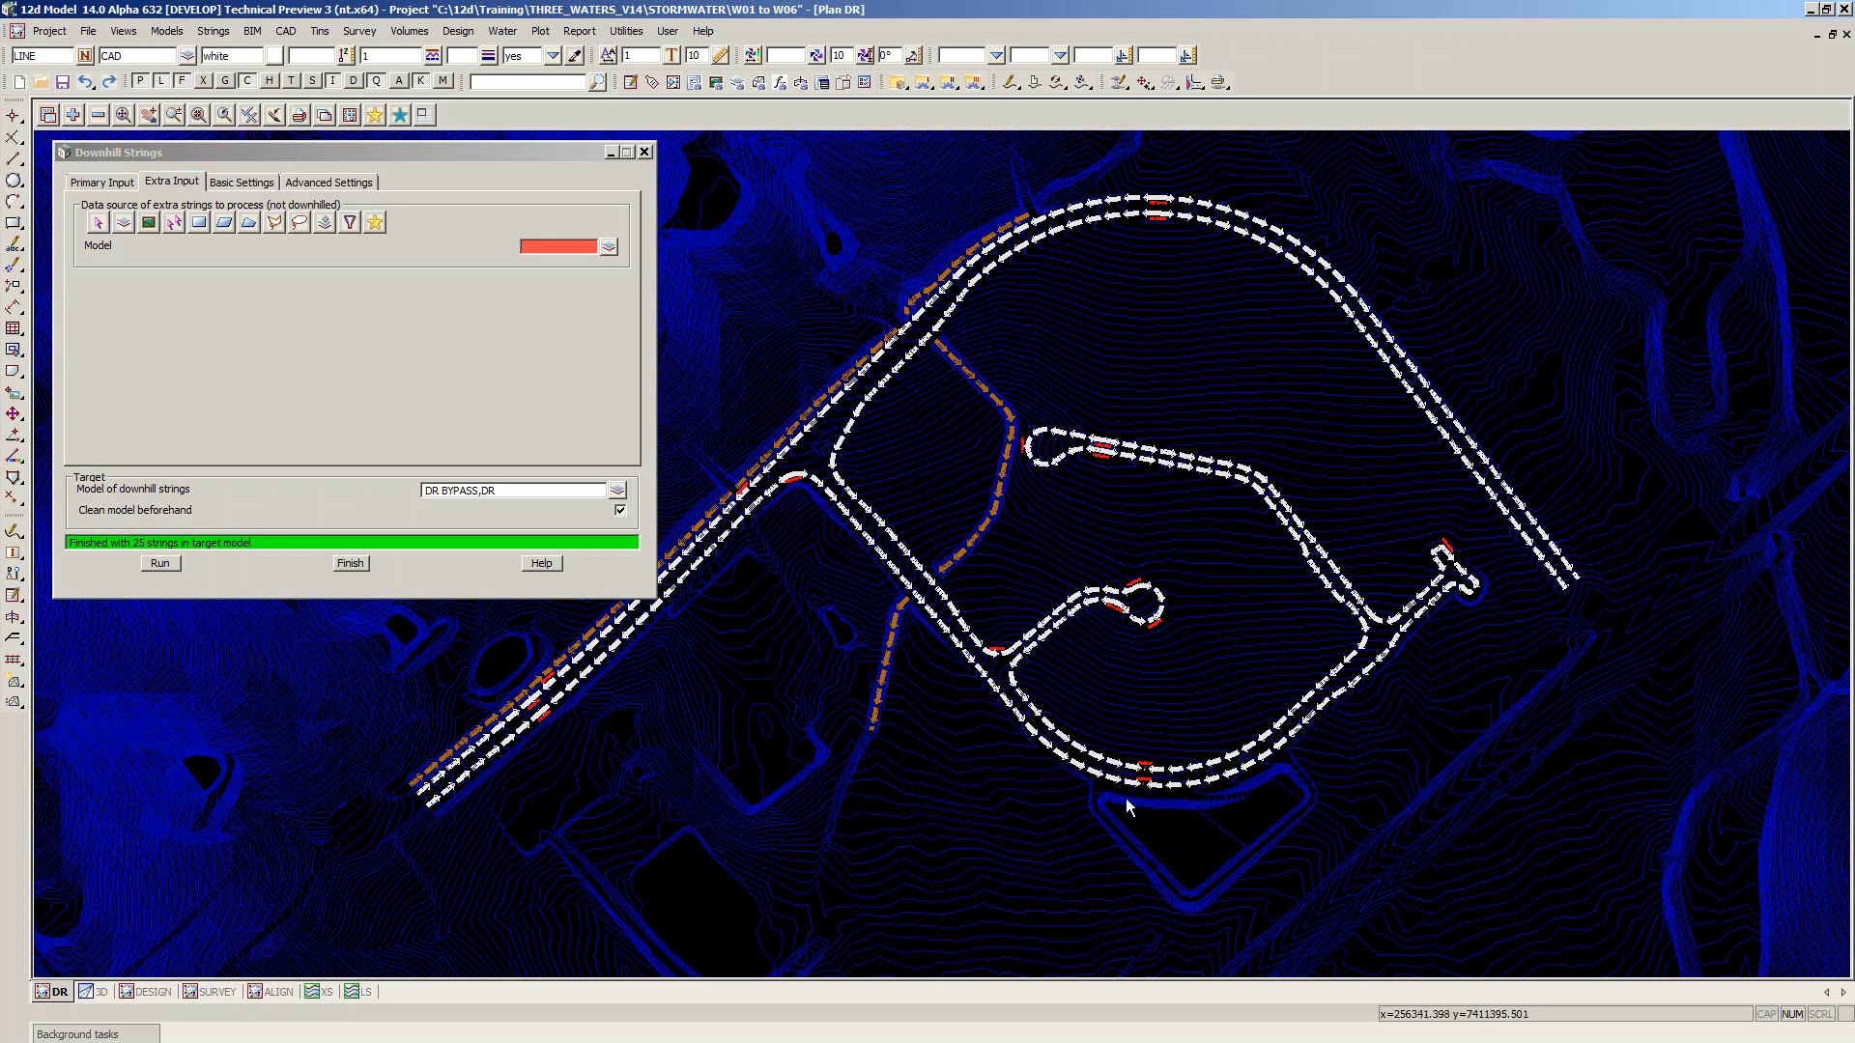
{"action": "scroll", "coordinate": [1138, 800], "scroll_direction": "up", "scroll_amount": 1}
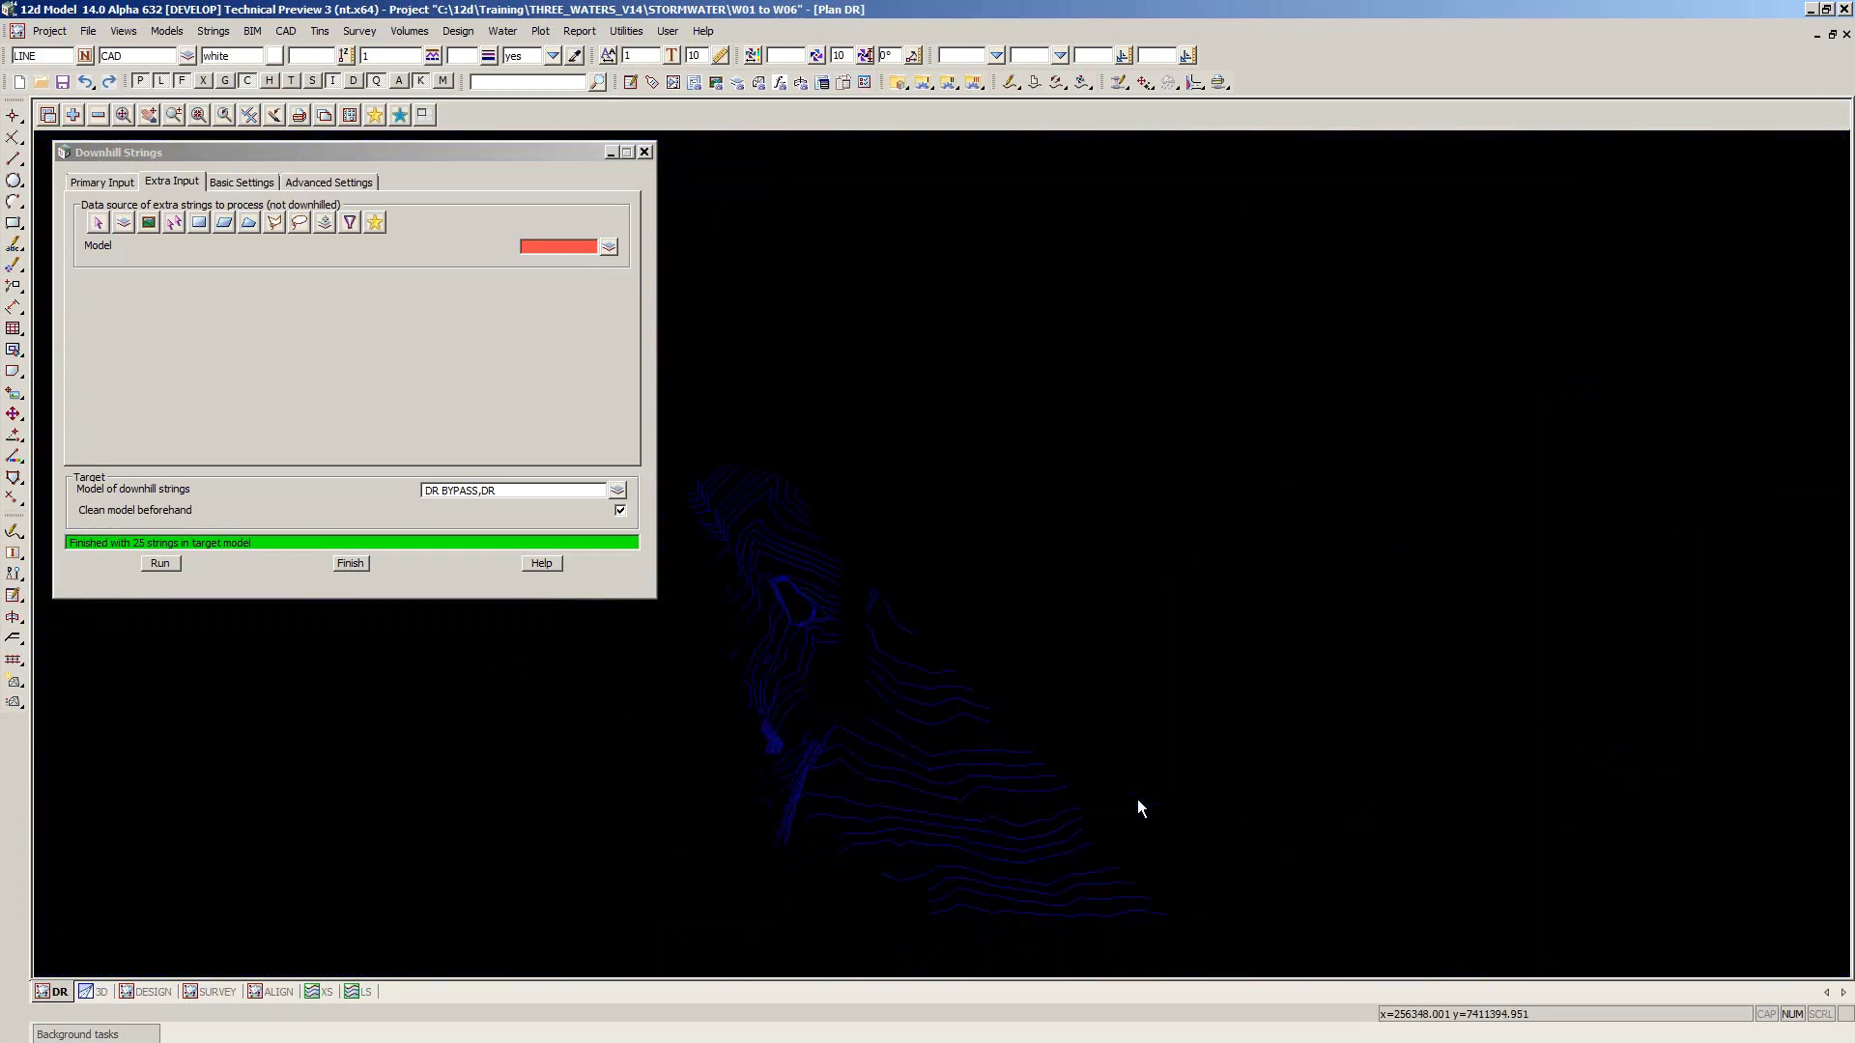
{"action": "scroll", "coordinate": [1138, 797], "scroll_direction": "up", "scroll_amount": 1}
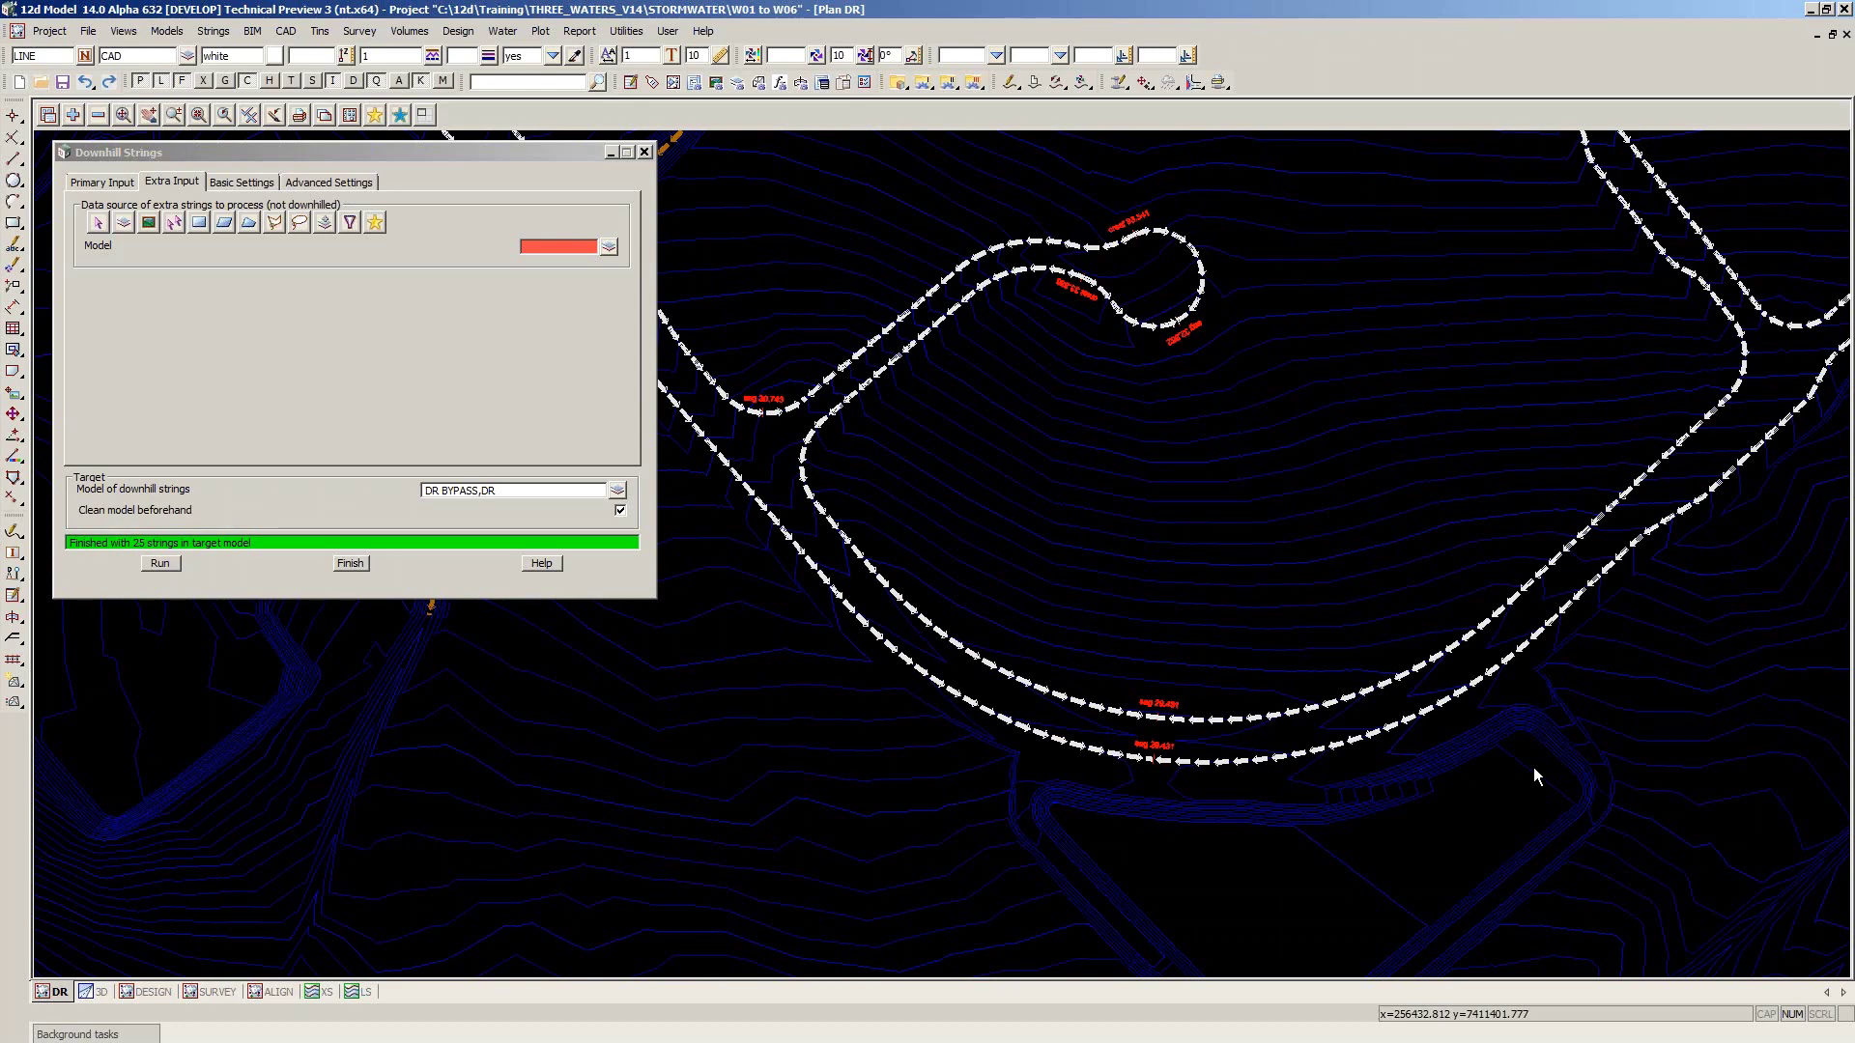
{"action": "scroll", "coordinate": [1532, 767], "scroll_direction": "down", "scroll_amount": 1}
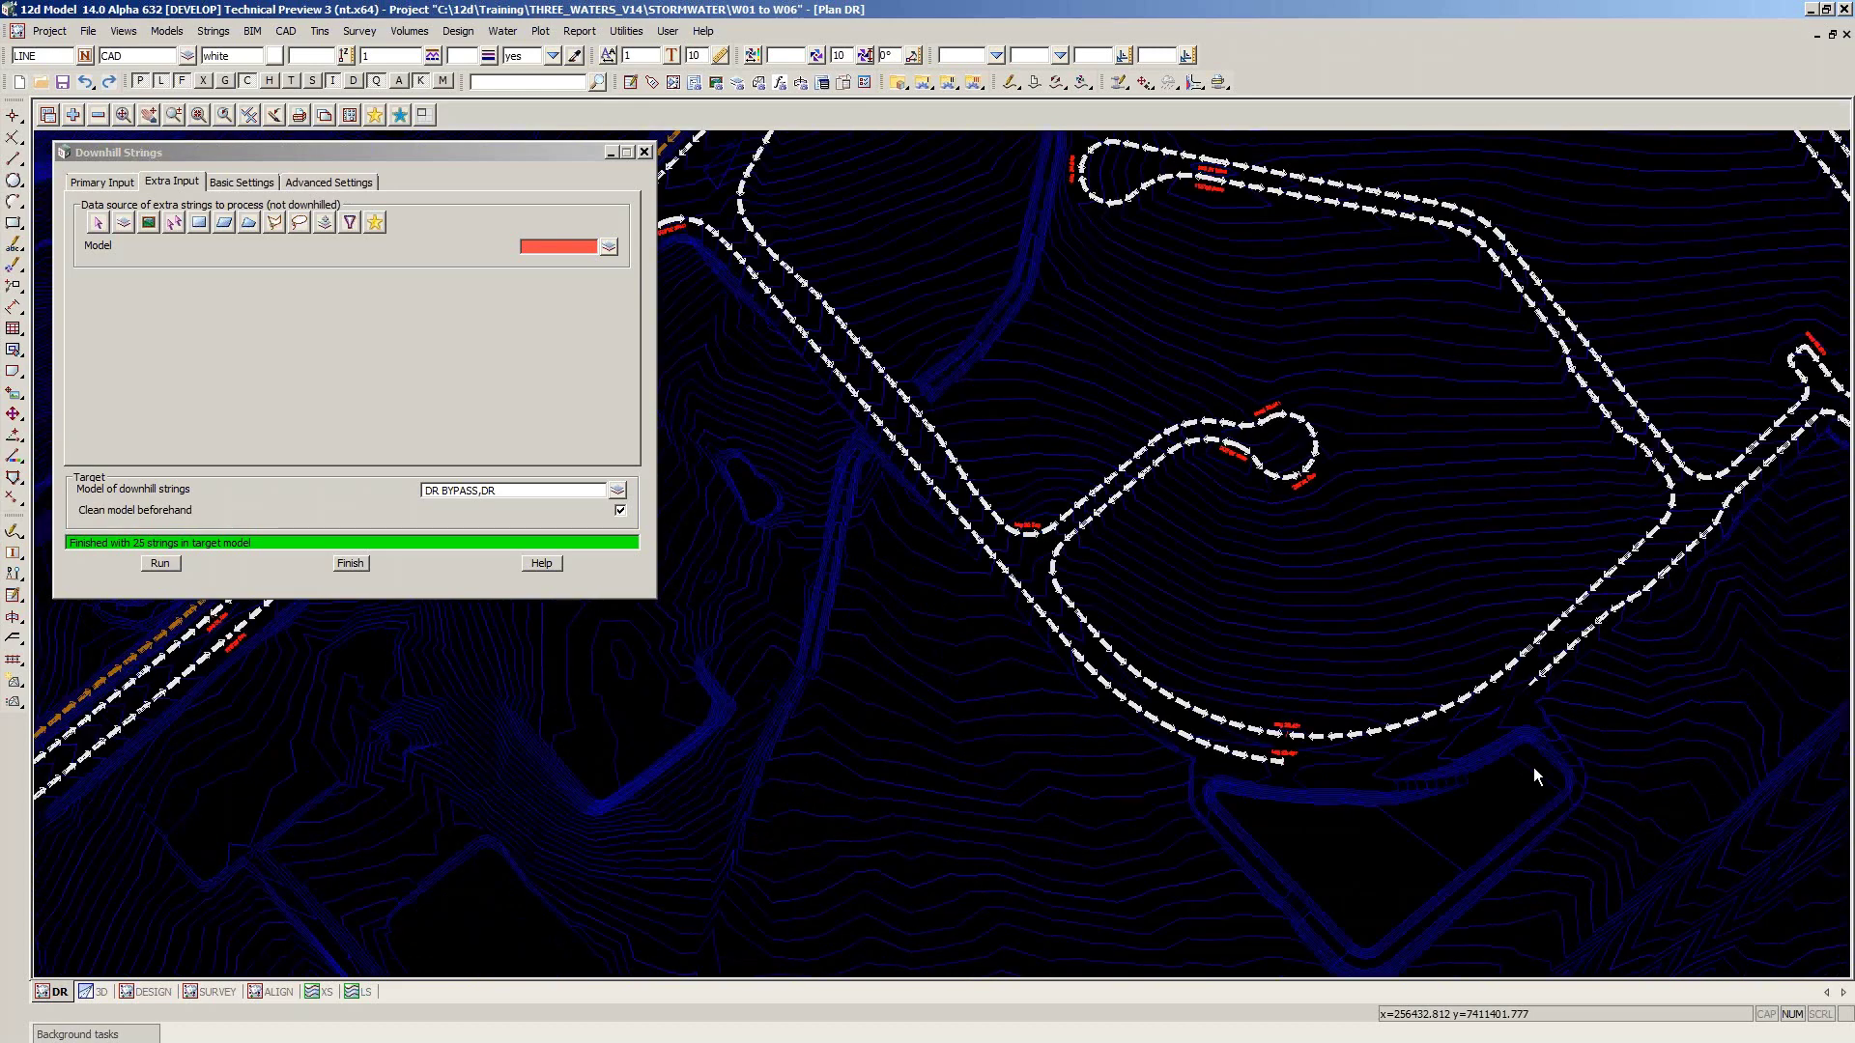
{"action": "scroll", "coordinate": [1431, 779], "scroll_direction": "down", "scroll_amount": 1}
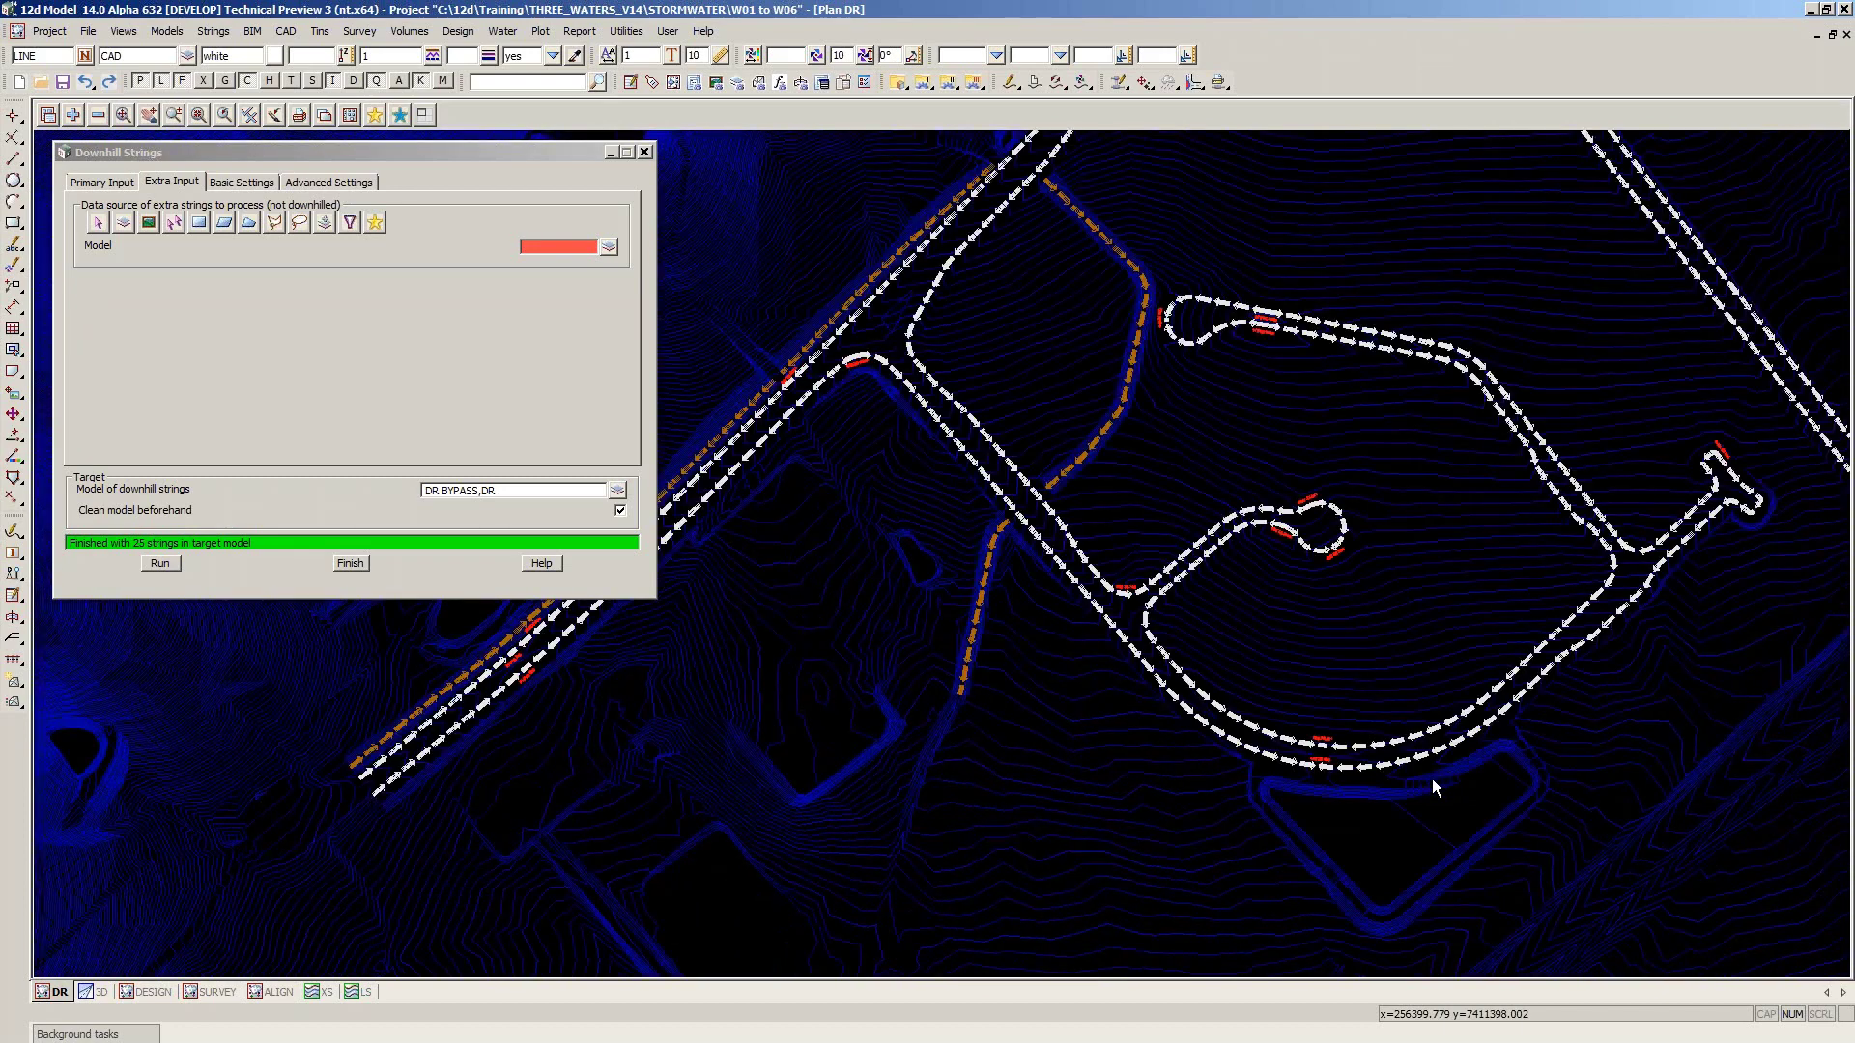
{"action": "scroll", "coordinate": [1432, 778], "scroll_direction": "down", "scroll_amount": 1}
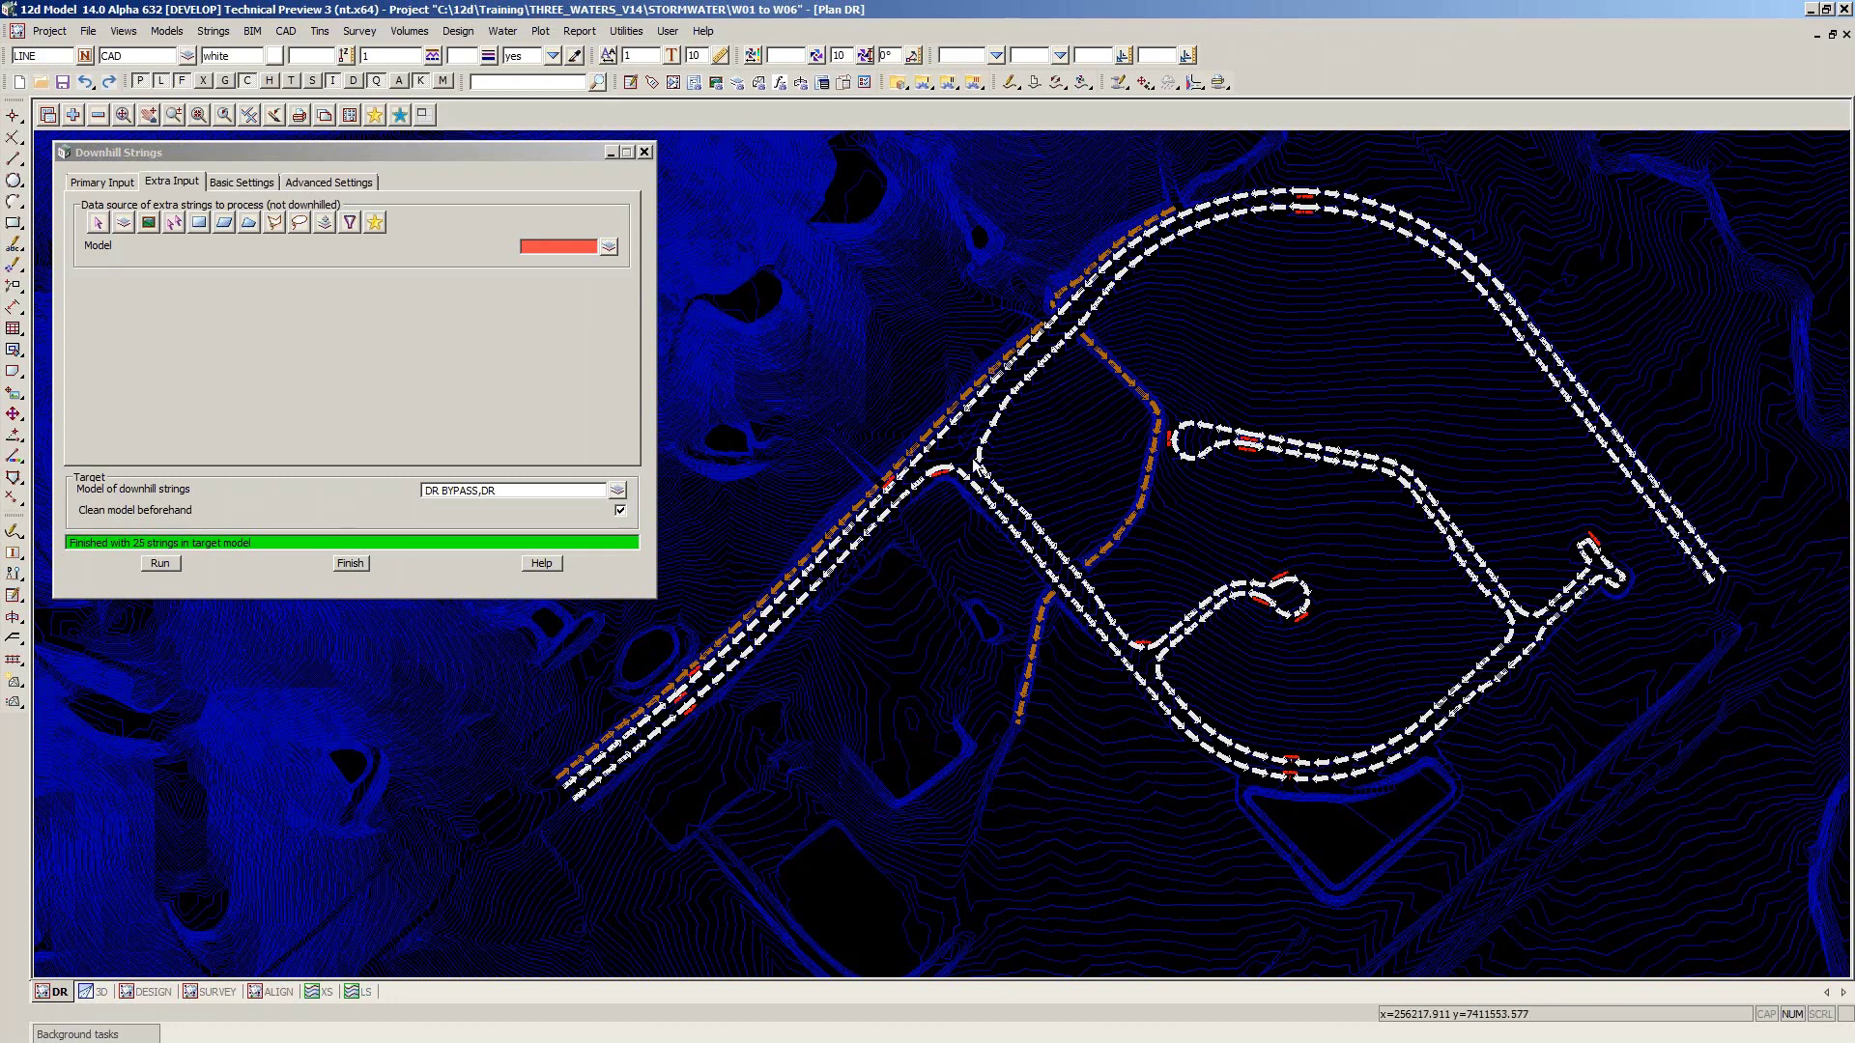
Add the DR BYPASS MANUAL model to the DR plan view and inspect its strings at the loop road's eastern intersection
{"action": "left_click", "coordinate": [72, 115]}
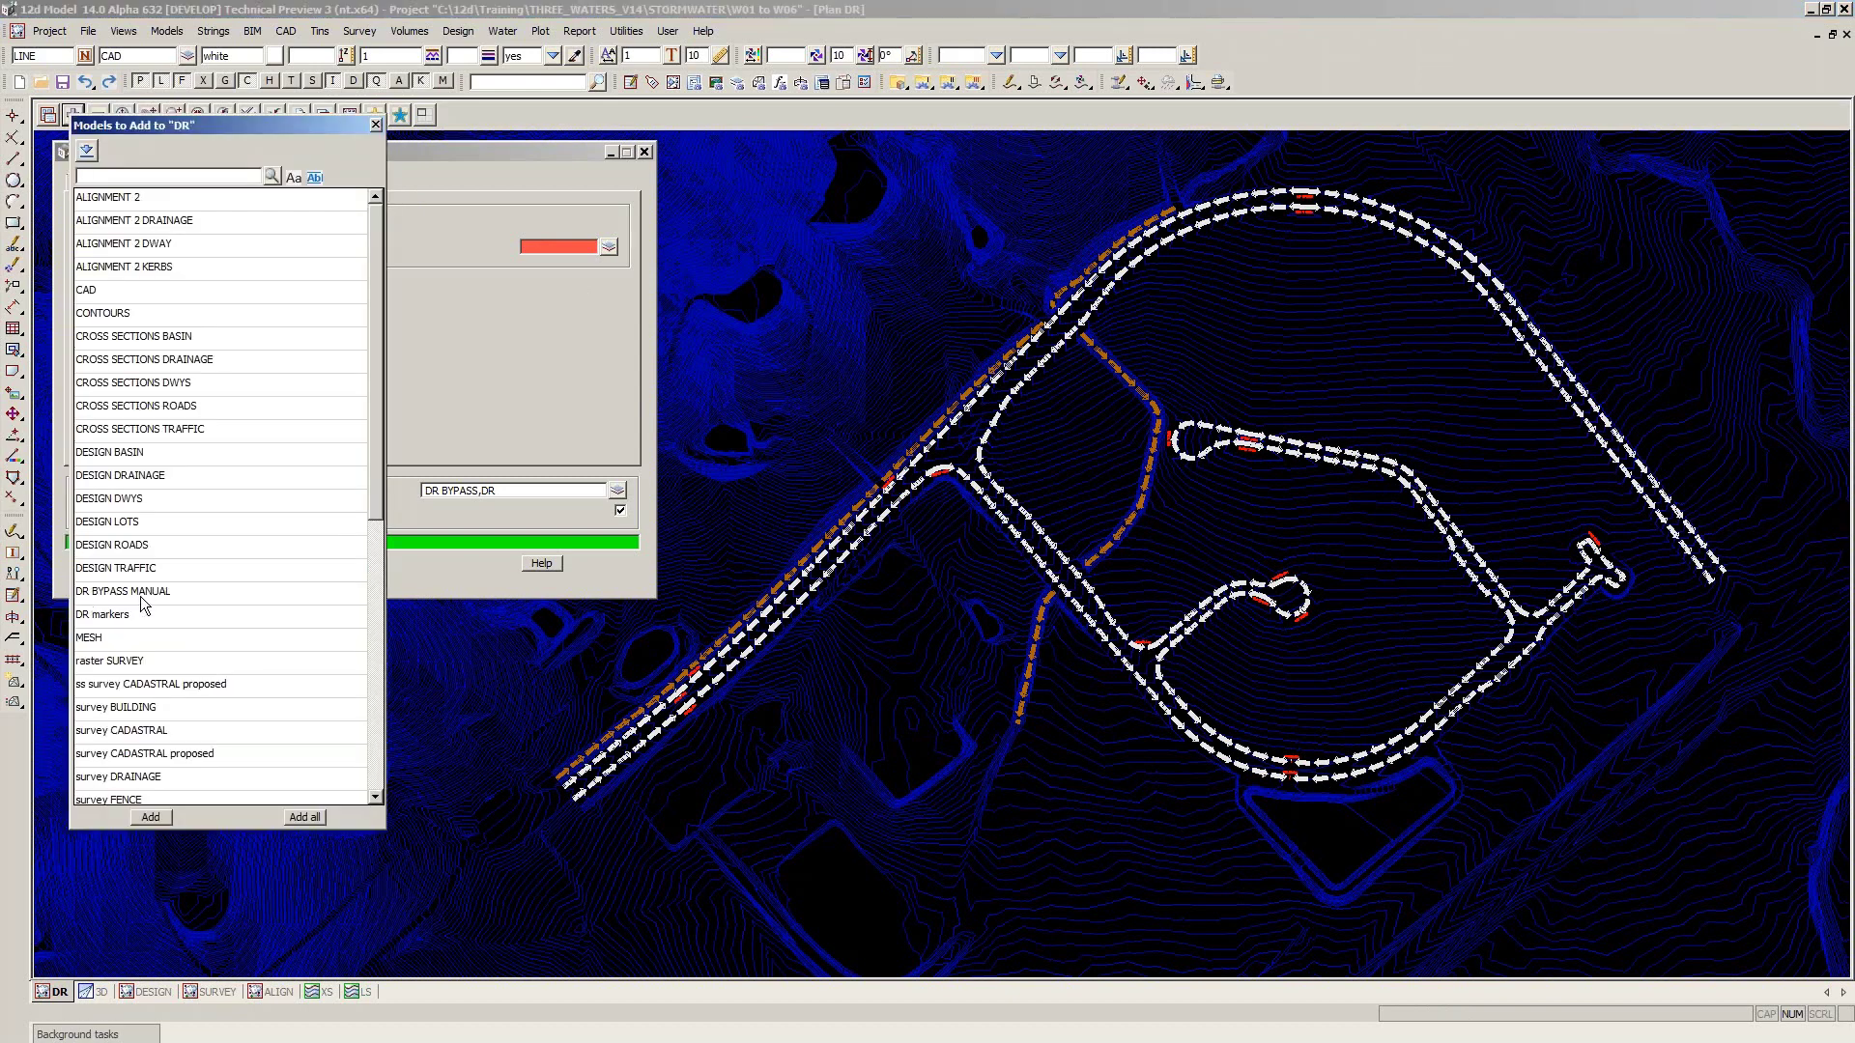
{"action": "left_click", "coordinate": [141, 591]}
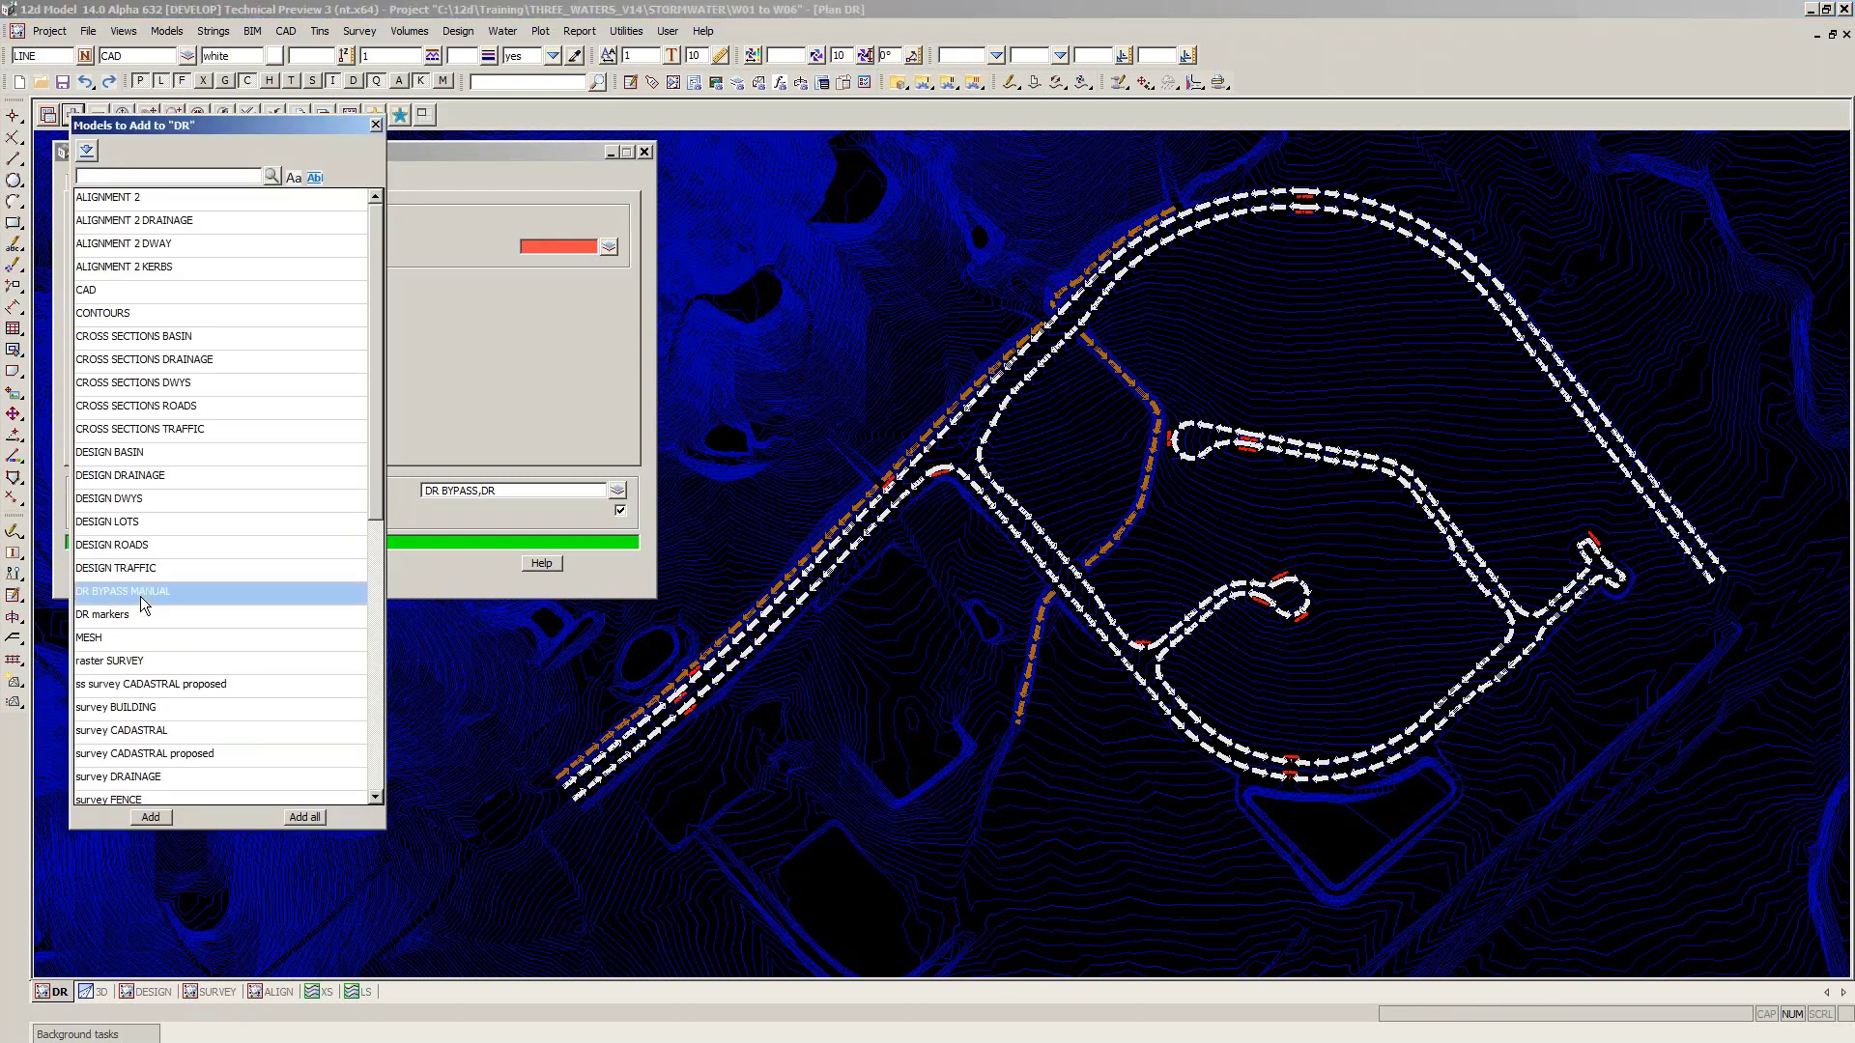
{"action": "double_click", "coordinate": [141, 591]}
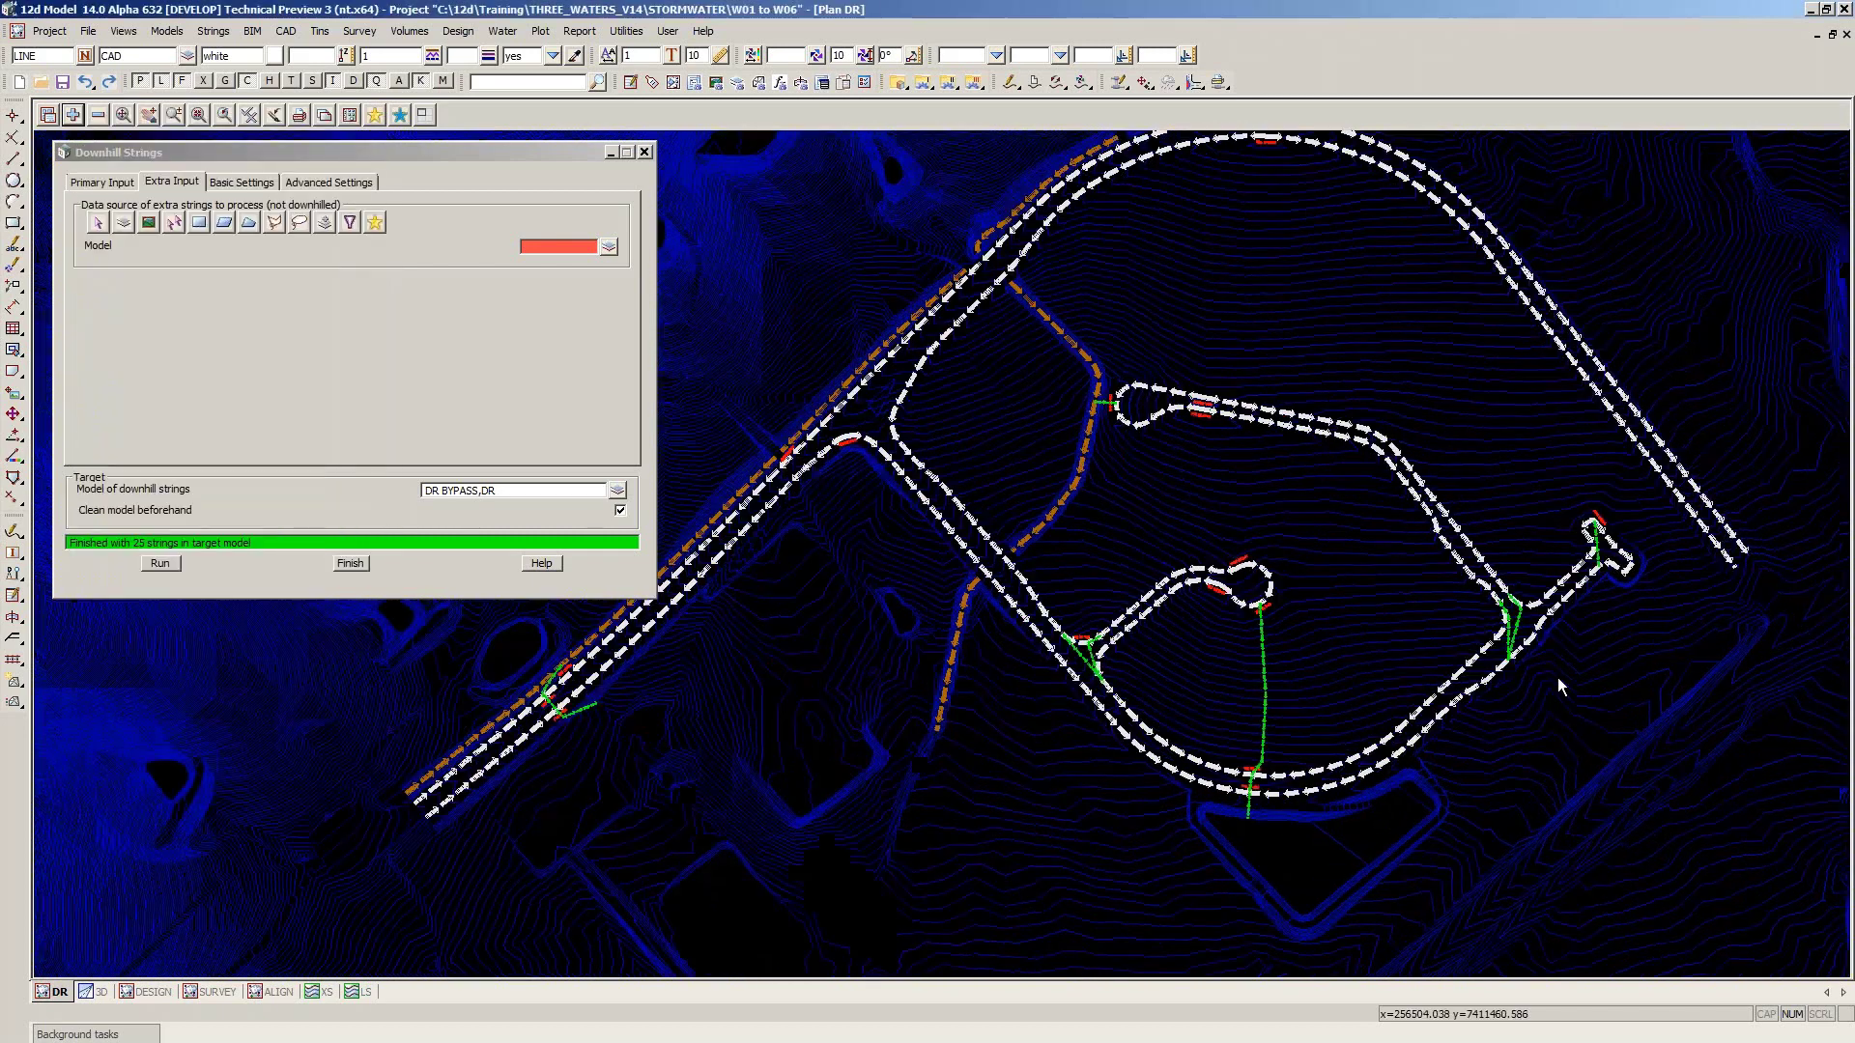
{"action": "scroll", "coordinate": [1557, 676], "scroll_direction": "up", "scroll_amount": 5}
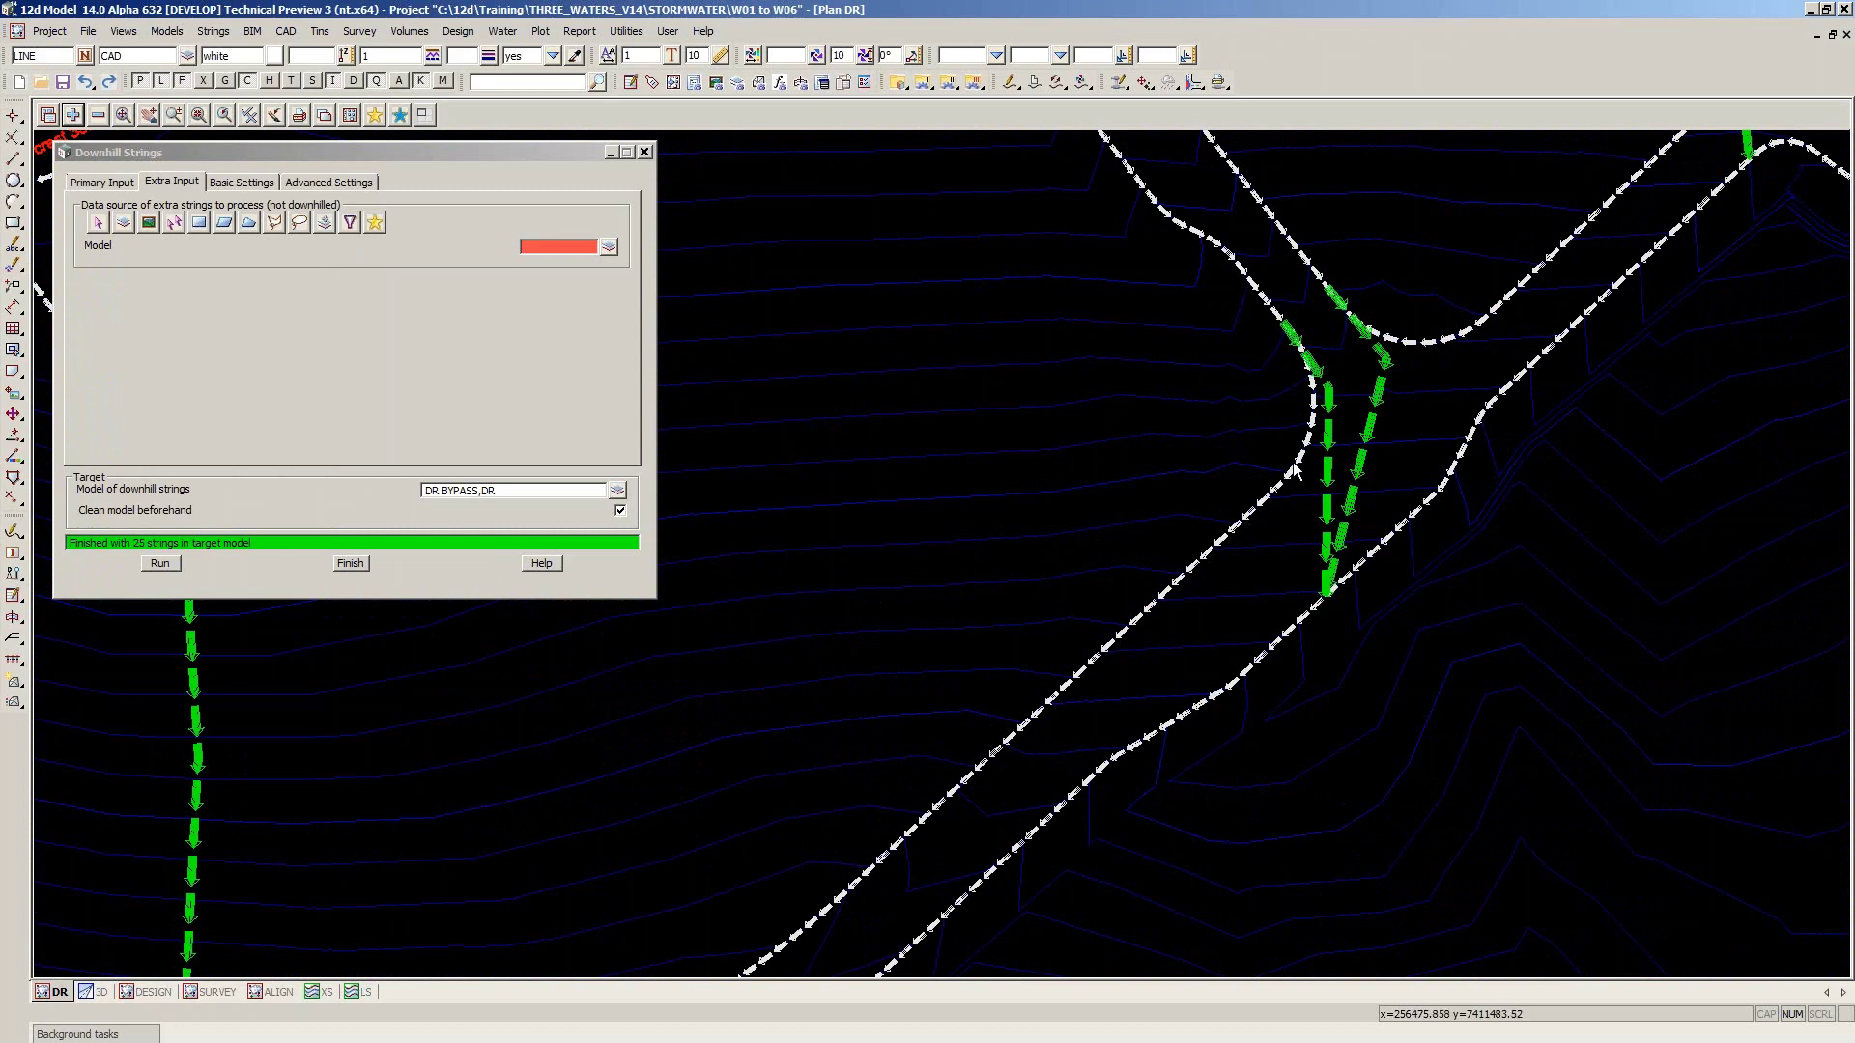
Examine the manual bypass strings at the loop road's eastern intersection and from the loop road's sag into the basin
{"action": "scroll", "coordinate": [1292, 461], "scroll_direction": "down", "scroll_amount": 4}
{"action": "scroll", "coordinate": [1308, 518], "scroll_direction": "up", "scroll_amount": 1}
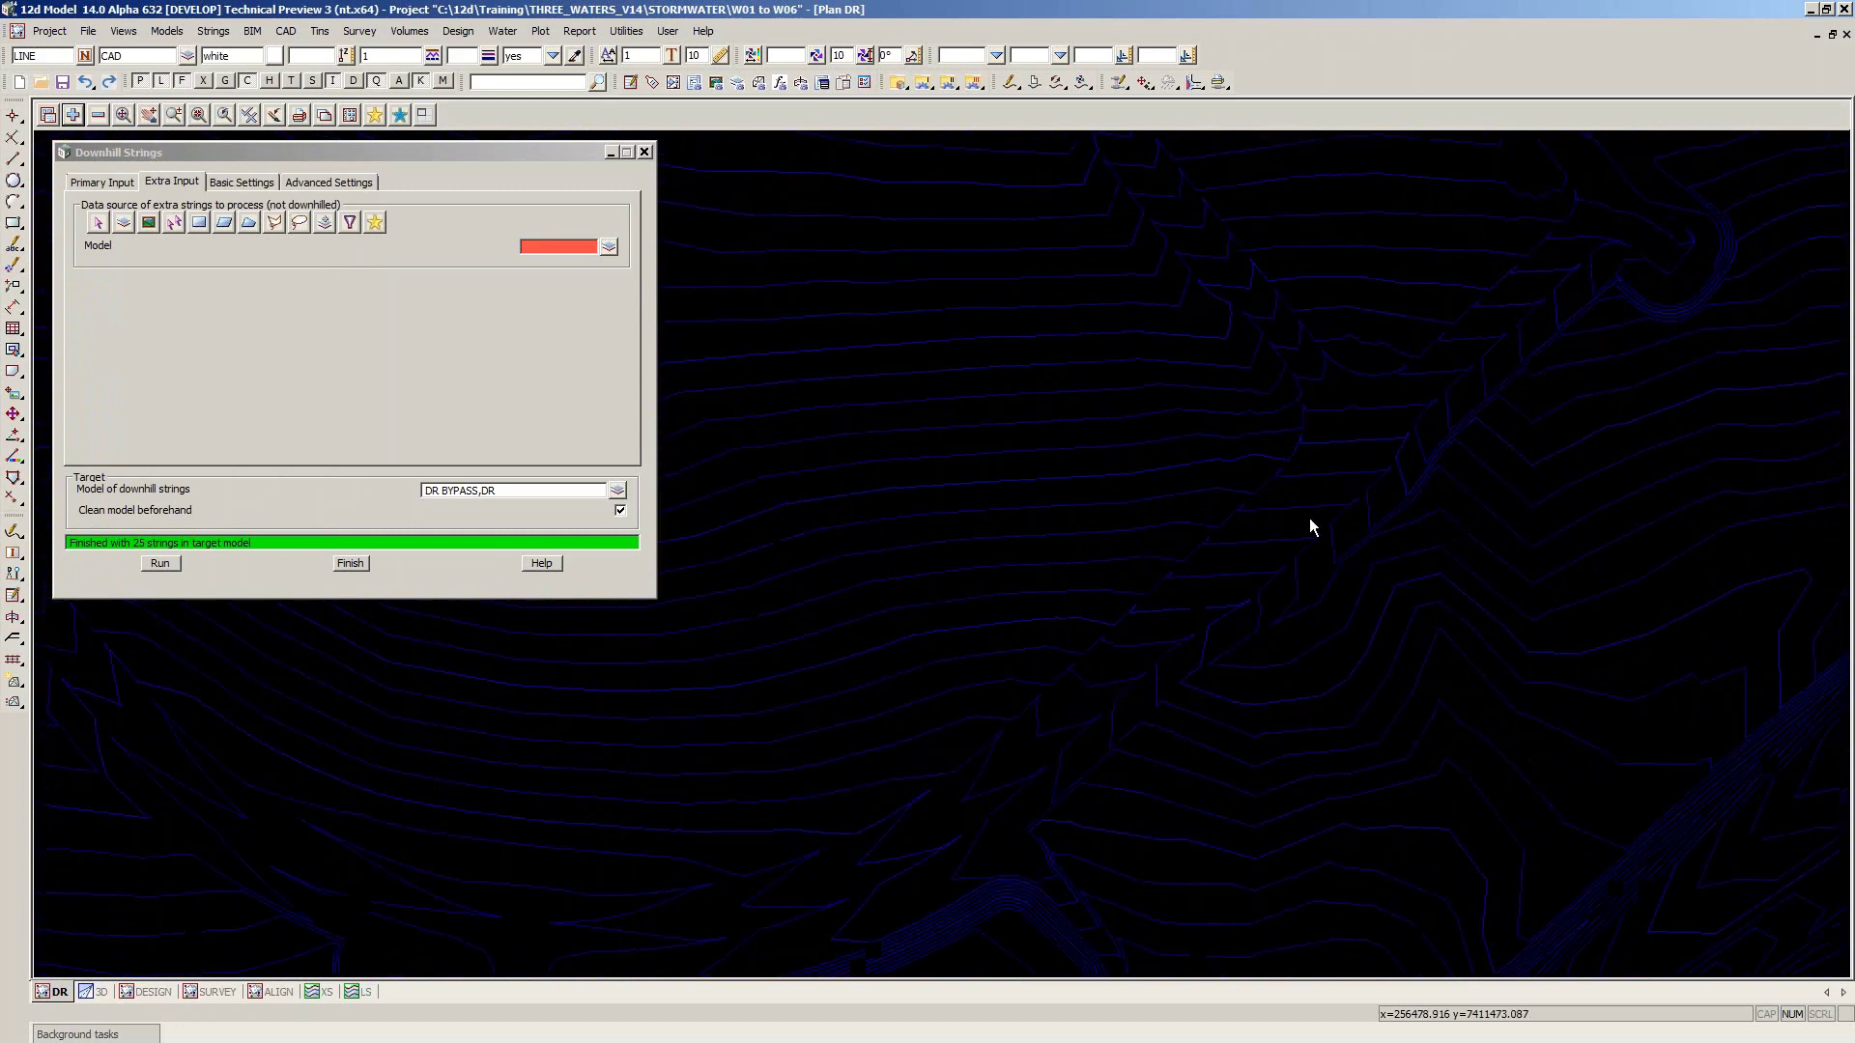
{"action": "scroll", "coordinate": [1298, 527], "scroll_direction": "up", "scroll_amount": 1}
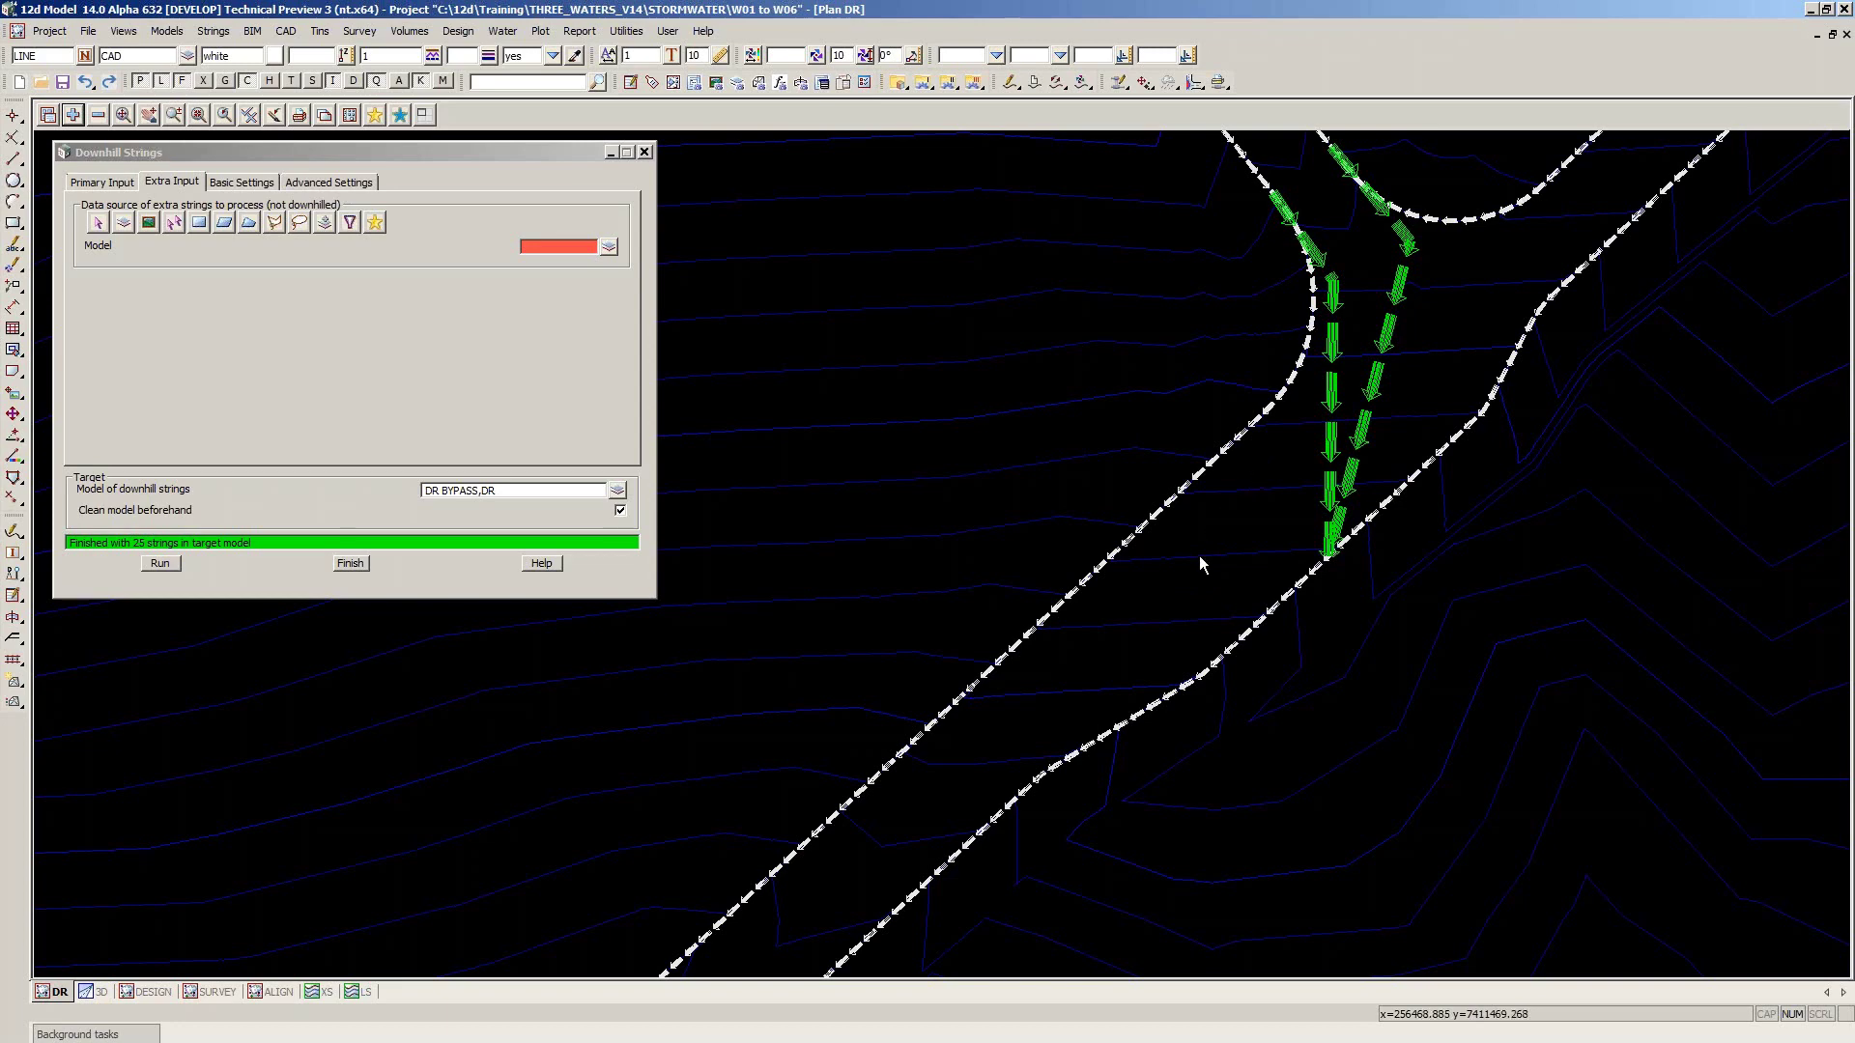
{"action": "scroll", "coordinate": [1253, 466], "scroll_direction": "down", "scroll_amount": 1}
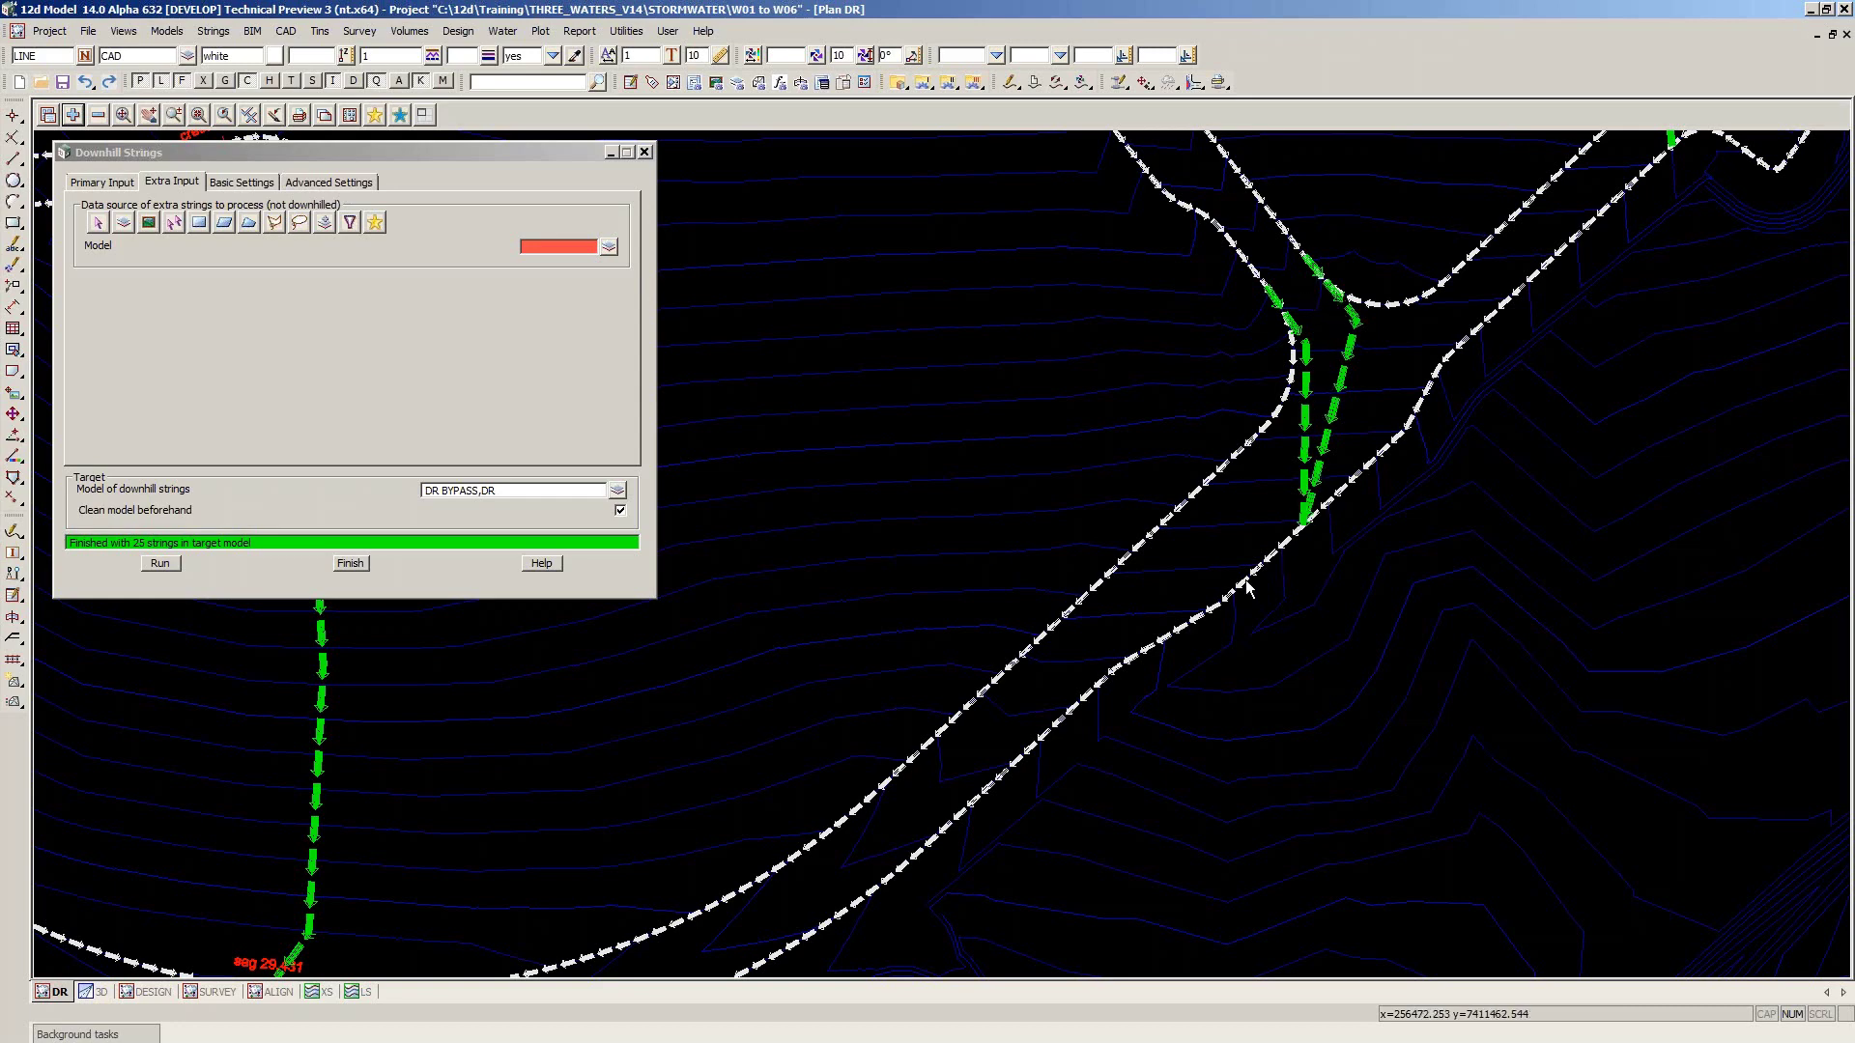
{"action": "scroll", "coordinate": [1246, 582], "scroll_direction": "down", "scroll_amount": 1}
{"action": "scroll", "coordinate": [1245, 584], "scroll_direction": "down", "scroll_amount": 1}
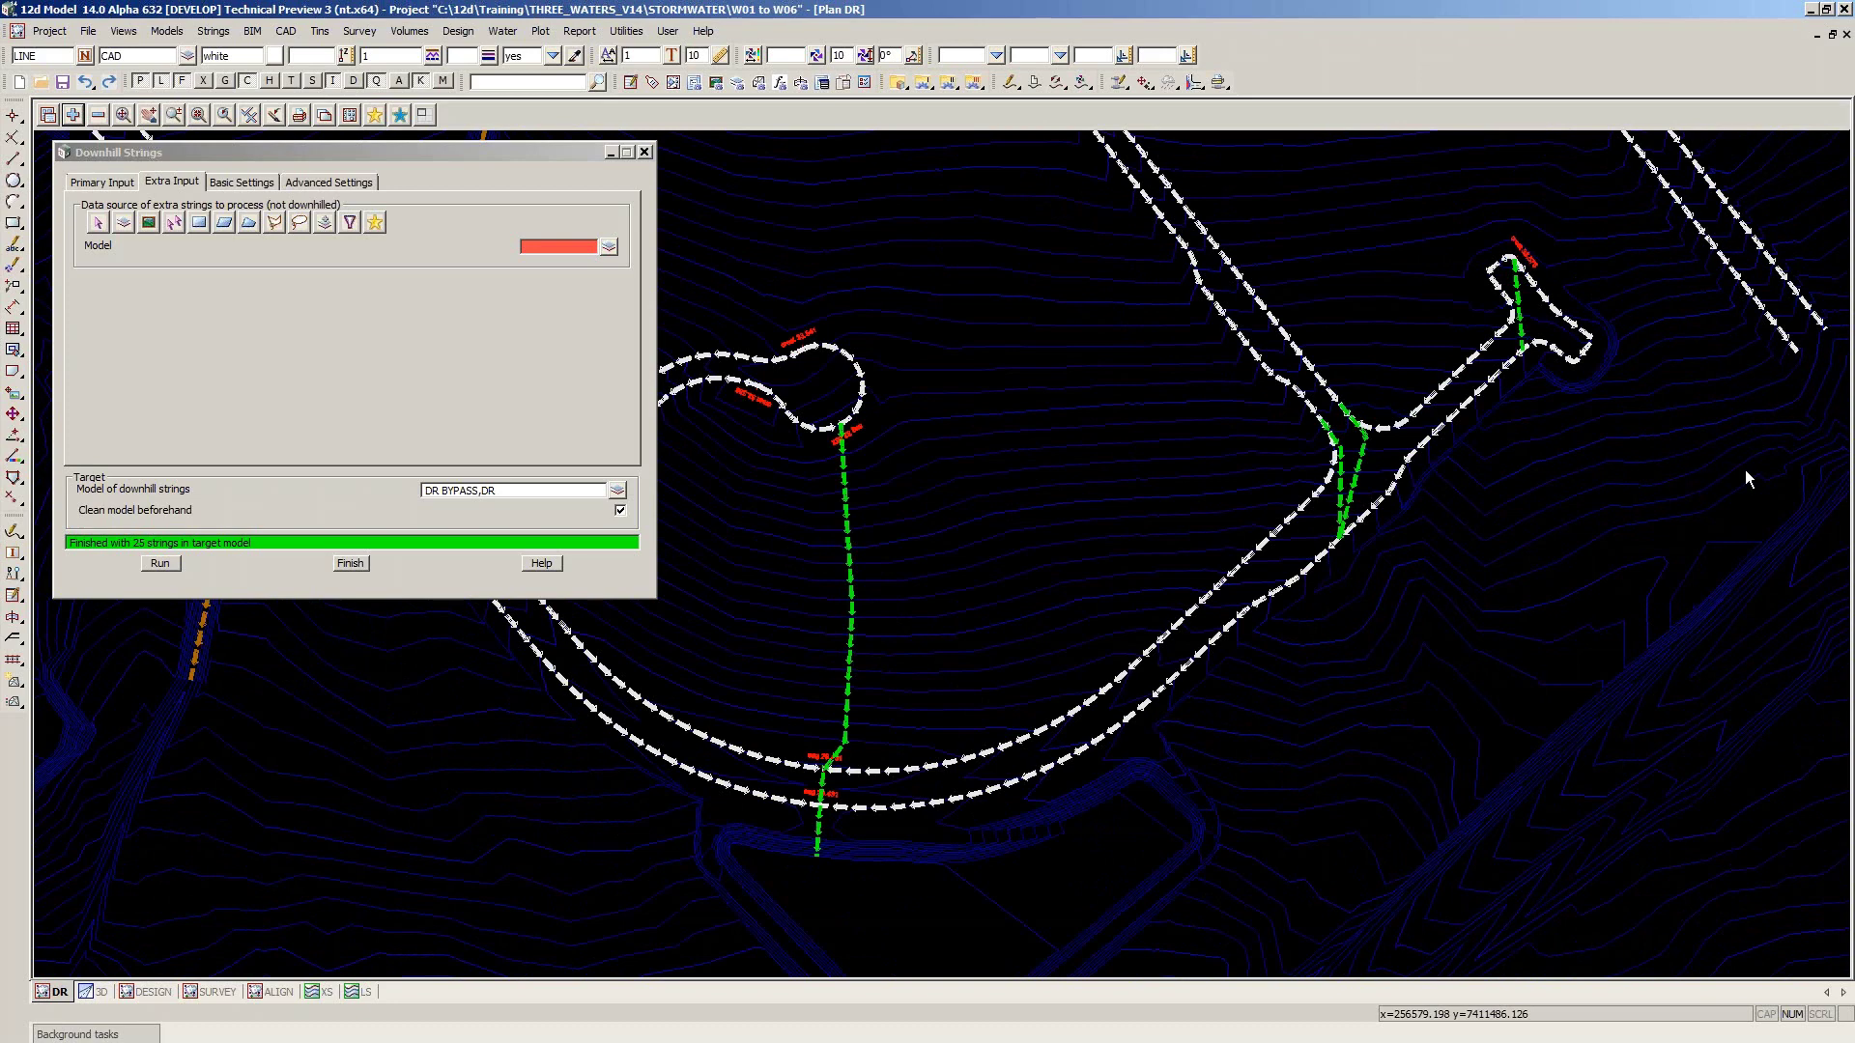
{"action": "scroll", "coordinate": [1748, 479], "scroll_direction": "down", "scroll_amount": 1}
{"action": "scroll", "coordinate": [951, 738], "scroll_direction": "up", "scroll_amount": 2}
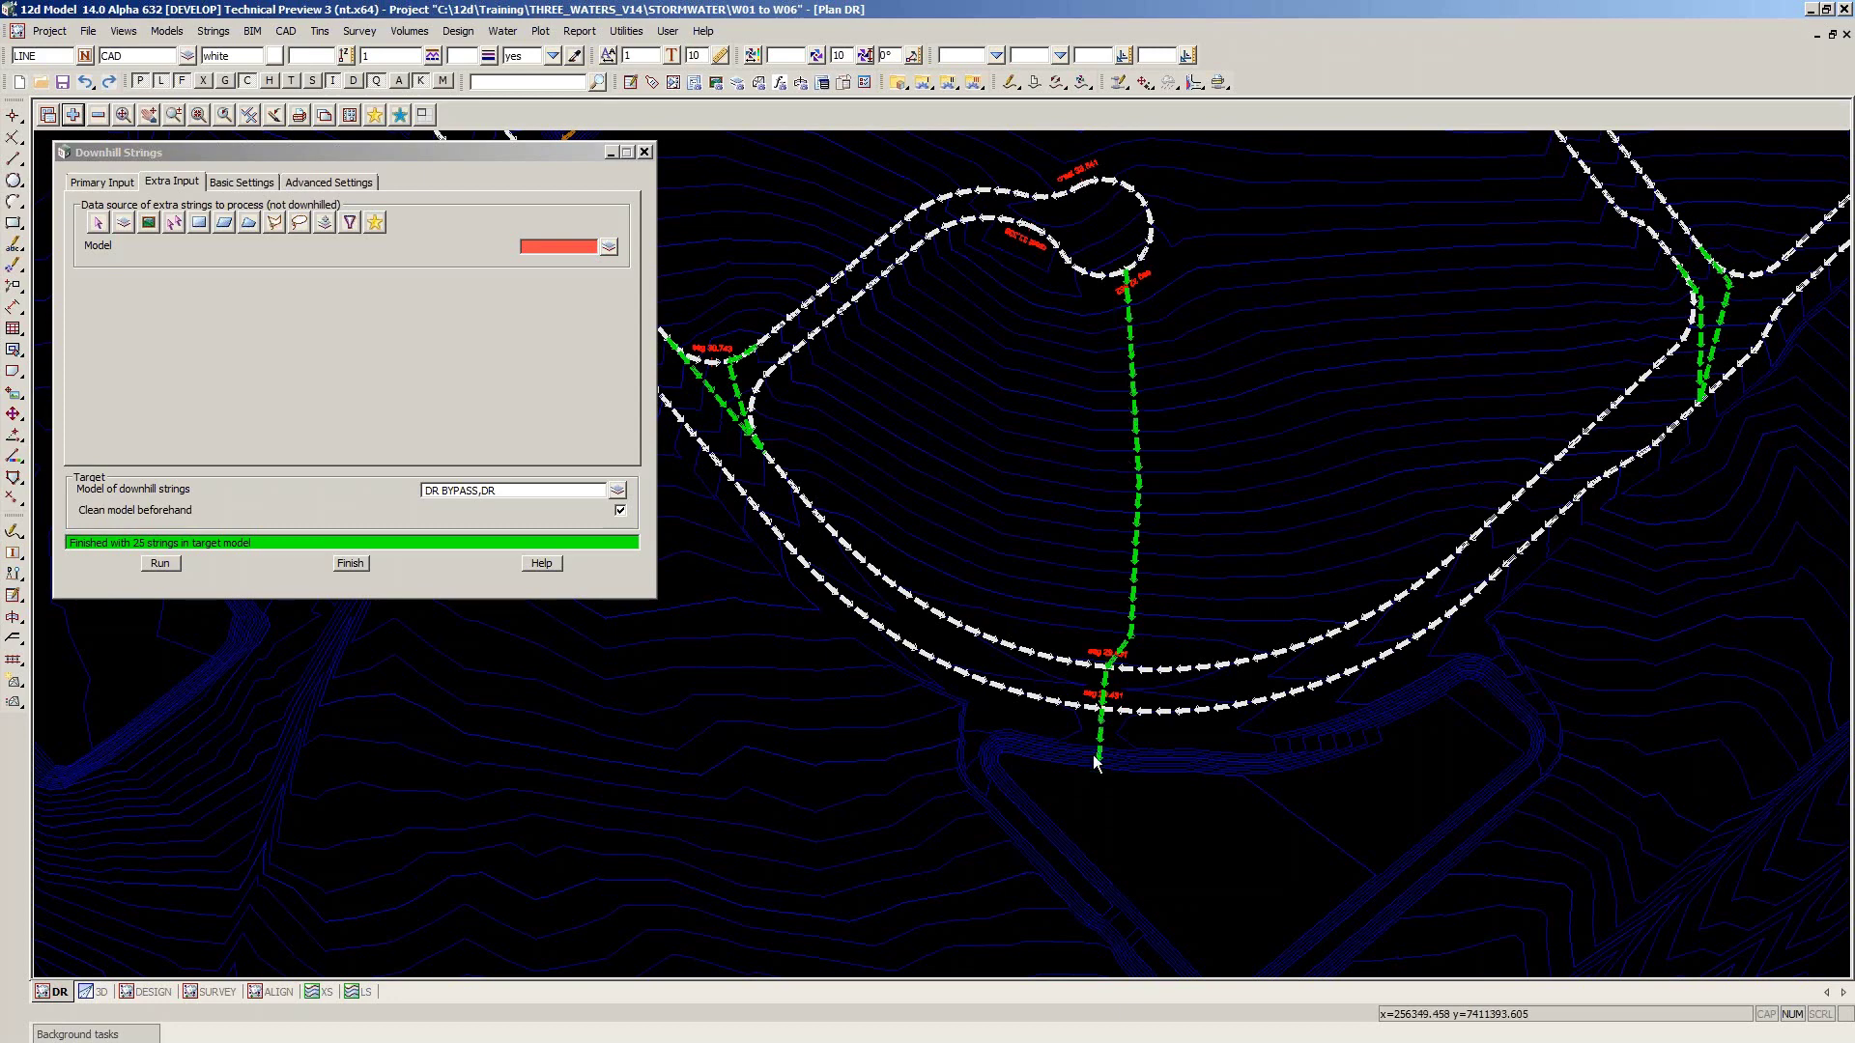
{"action": "scroll", "coordinate": [1092, 756], "scroll_direction": "up", "scroll_amount": 1}
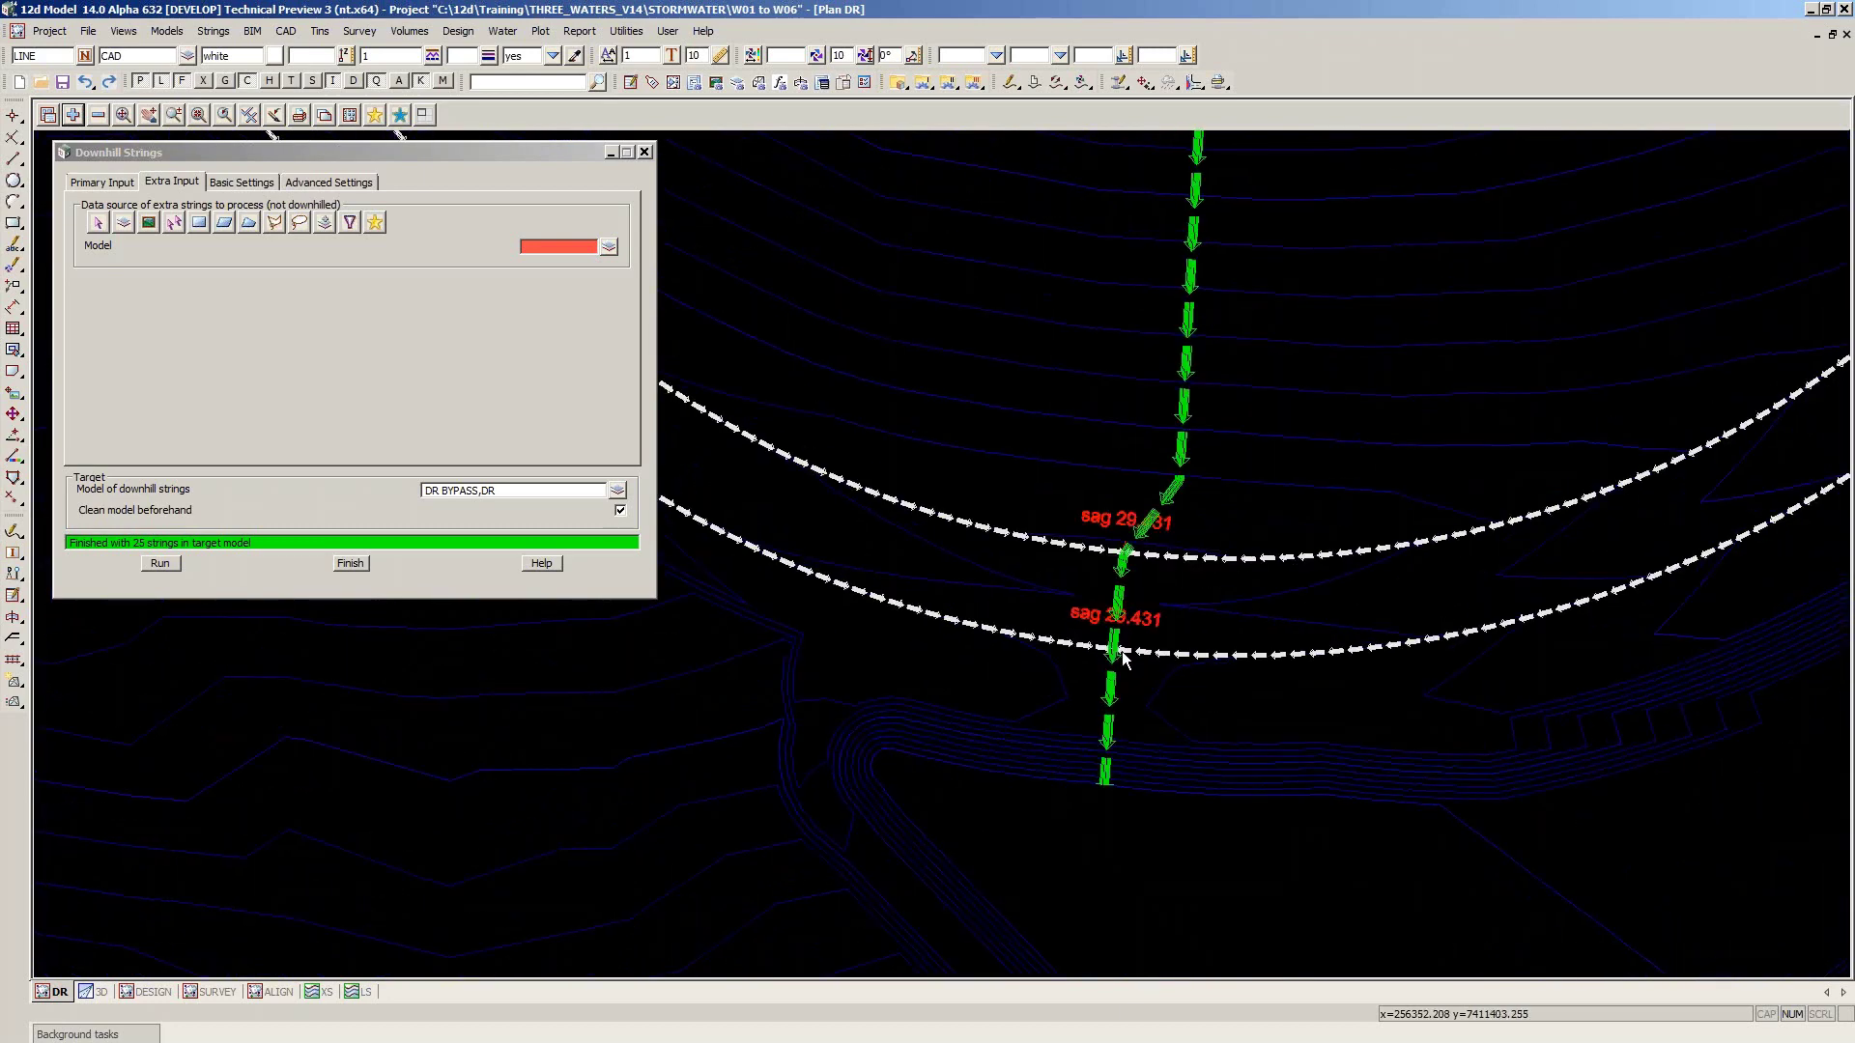
{"action": "scroll", "coordinate": [1182, 559], "scroll_direction": "down", "scroll_amount": 2}
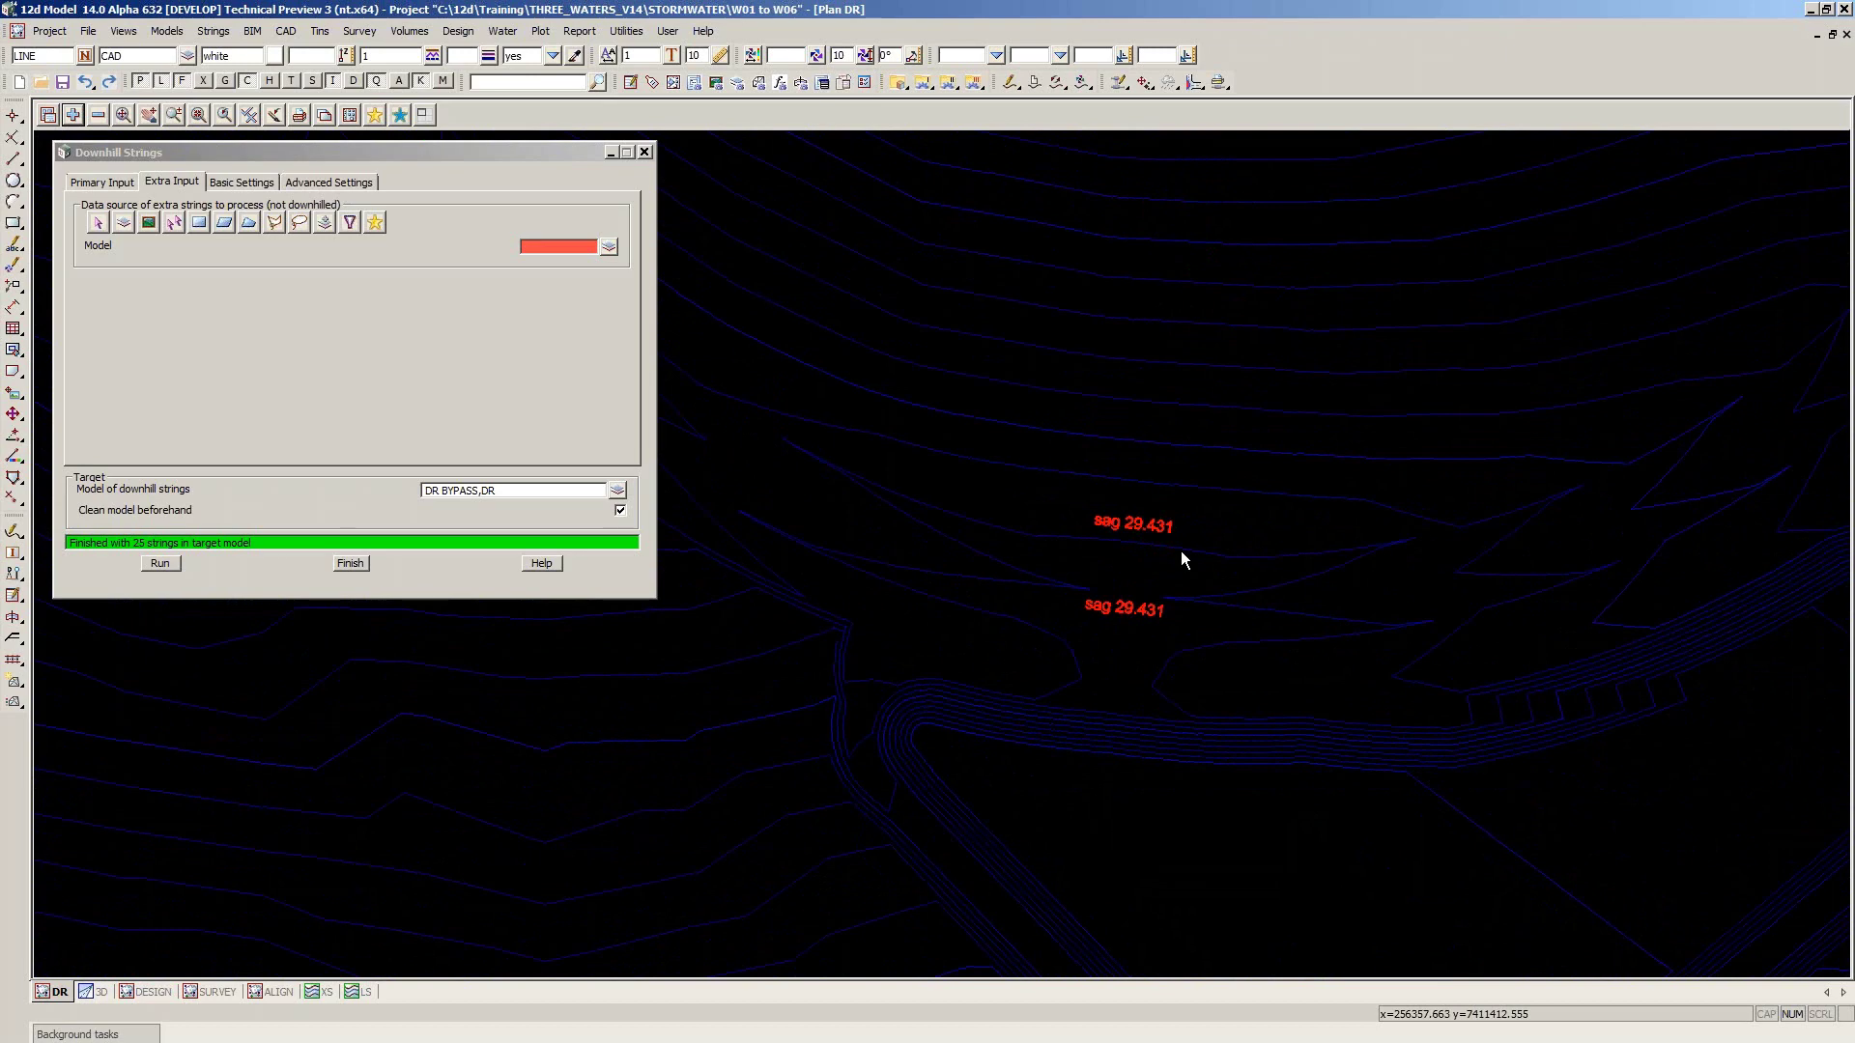
{"action": "scroll", "coordinate": [1181, 556], "scroll_direction": "down", "scroll_amount": 1}
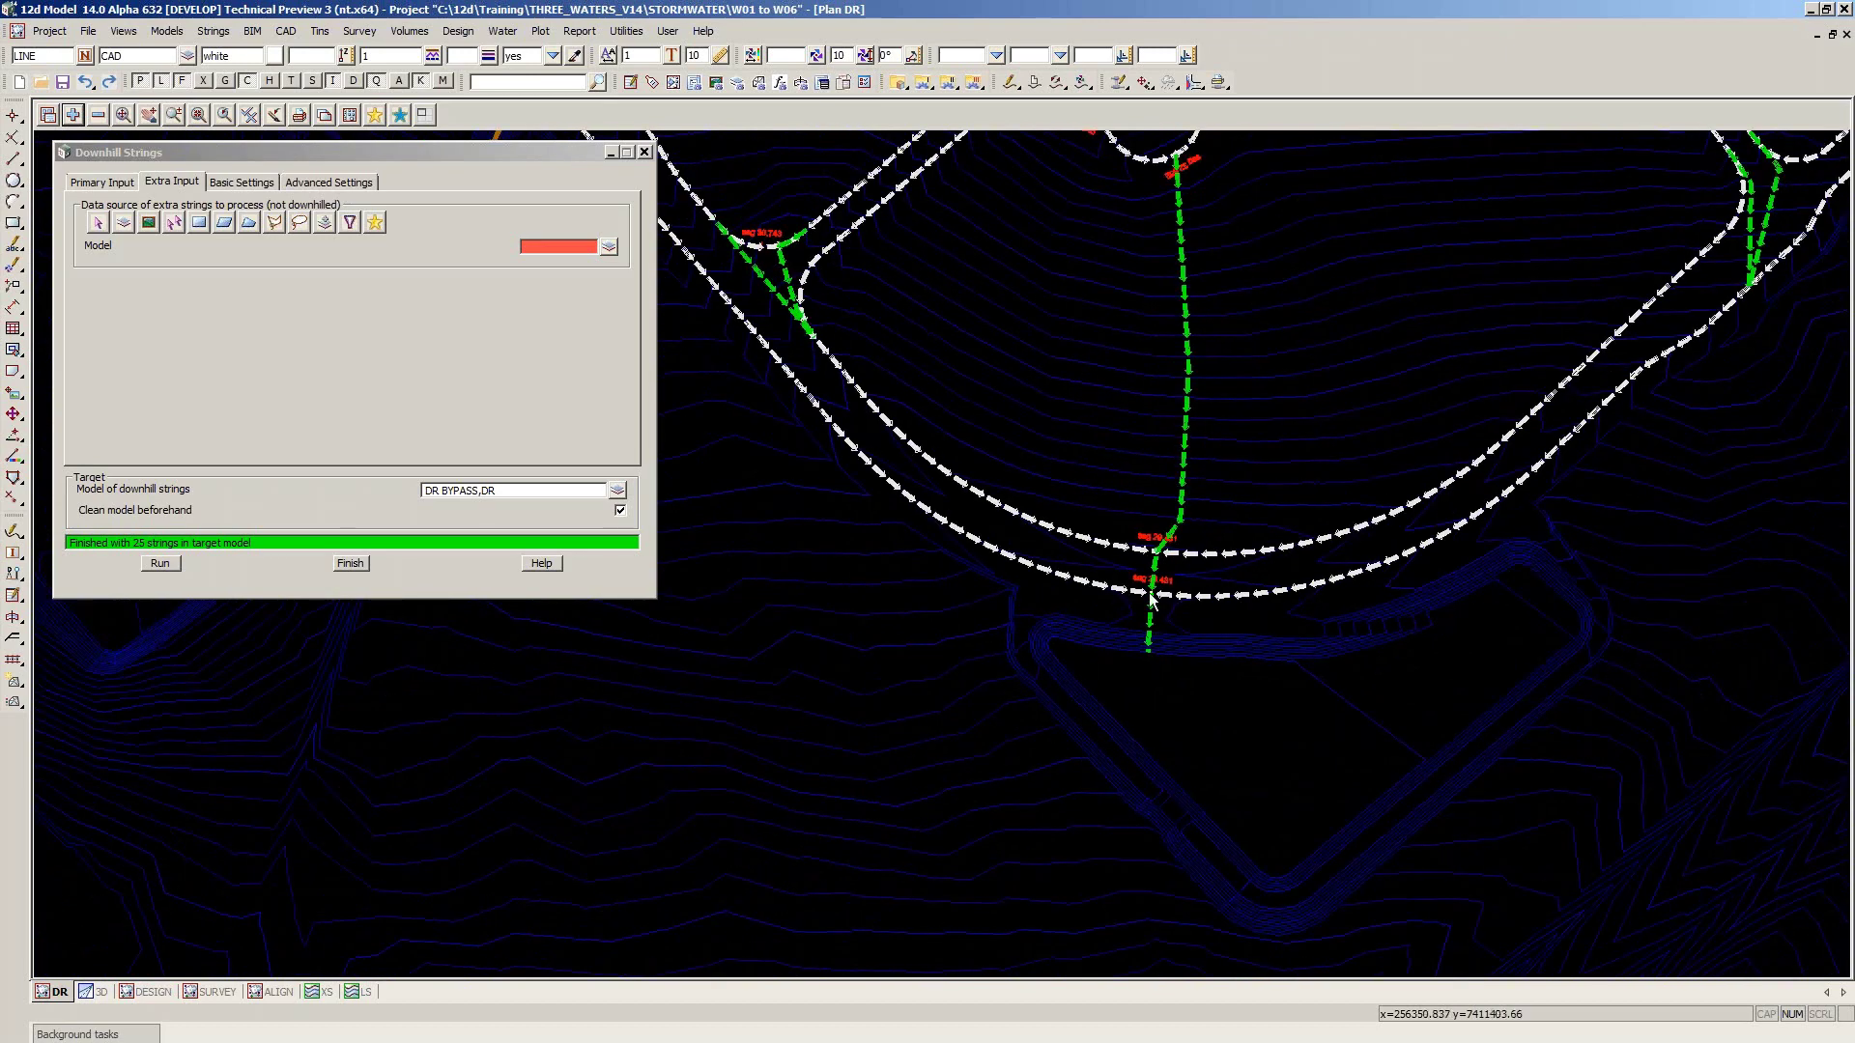
{"action": "scroll", "coordinate": [1149, 595], "scroll_direction": "up", "scroll_amount": 1}
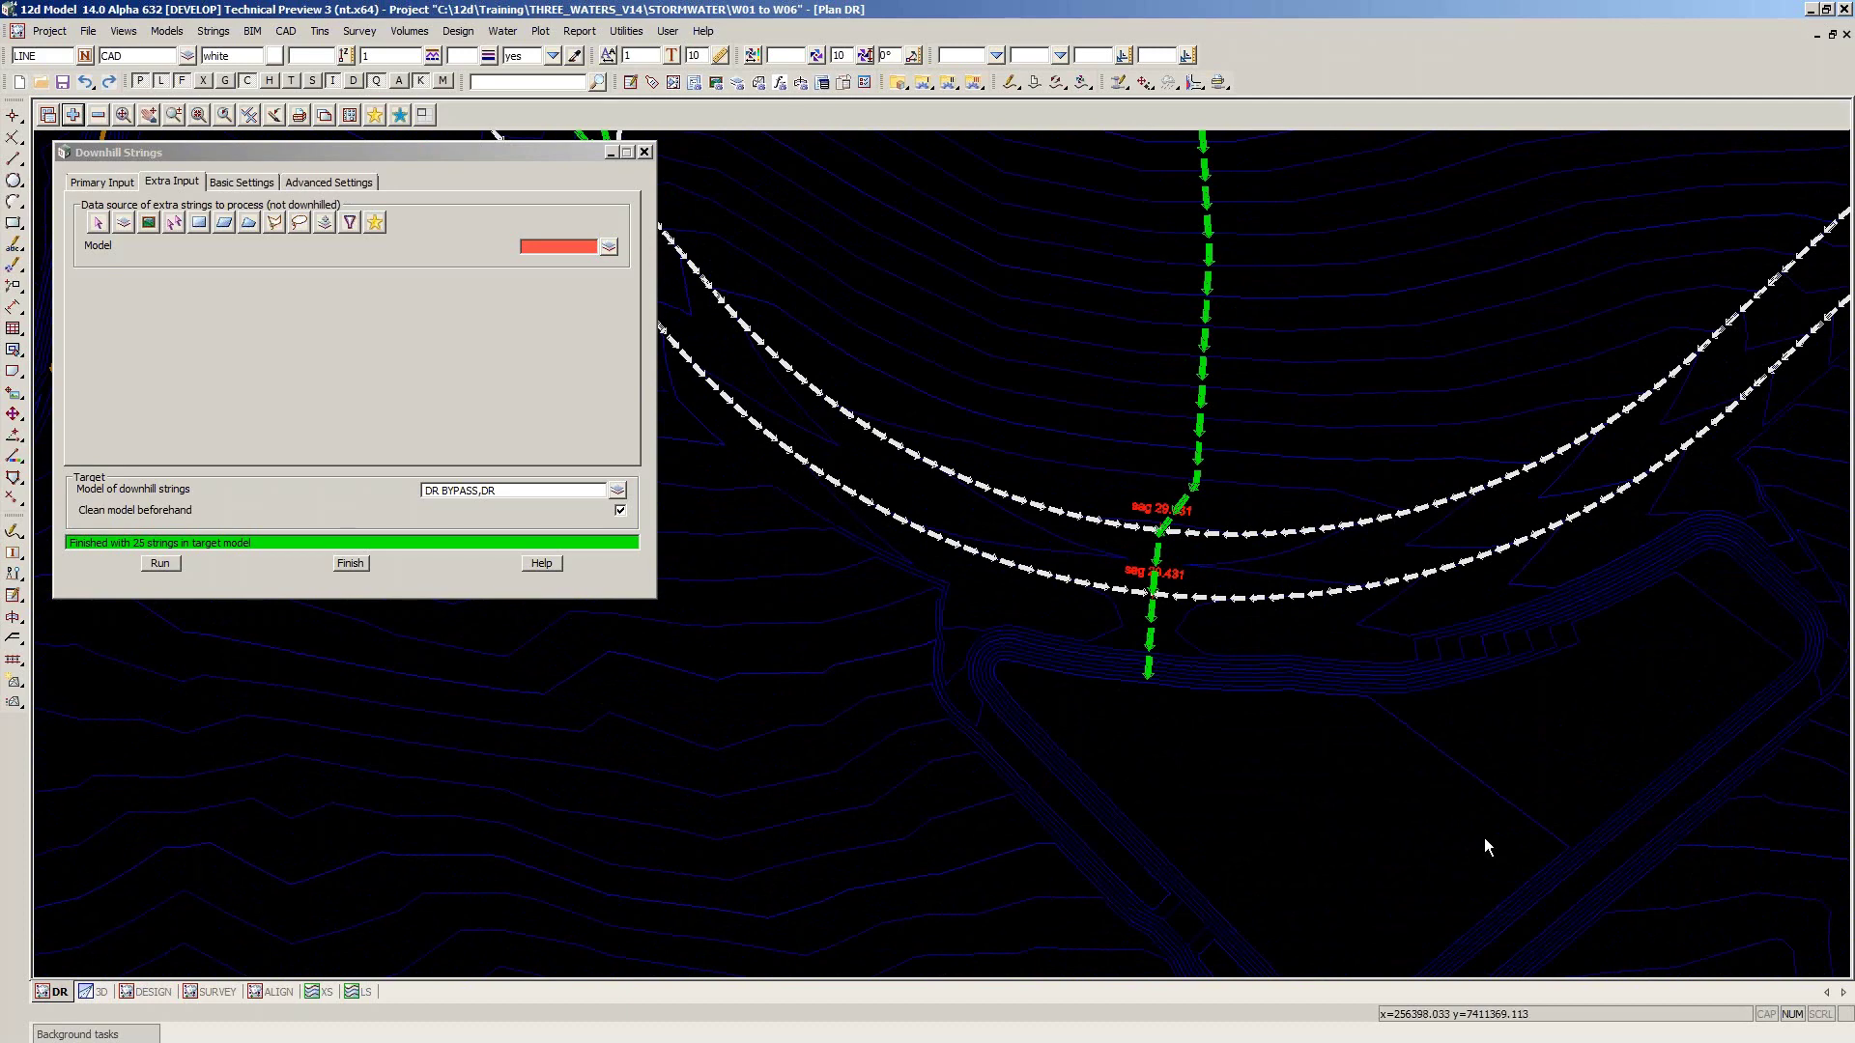
{"action": "scroll", "coordinate": [1484, 837], "scroll_direction": "down", "scroll_amount": 1}
{"action": "scroll", "coordinate": [1483, 837], "scroll_direction": "down", "scroll_amount": 1}
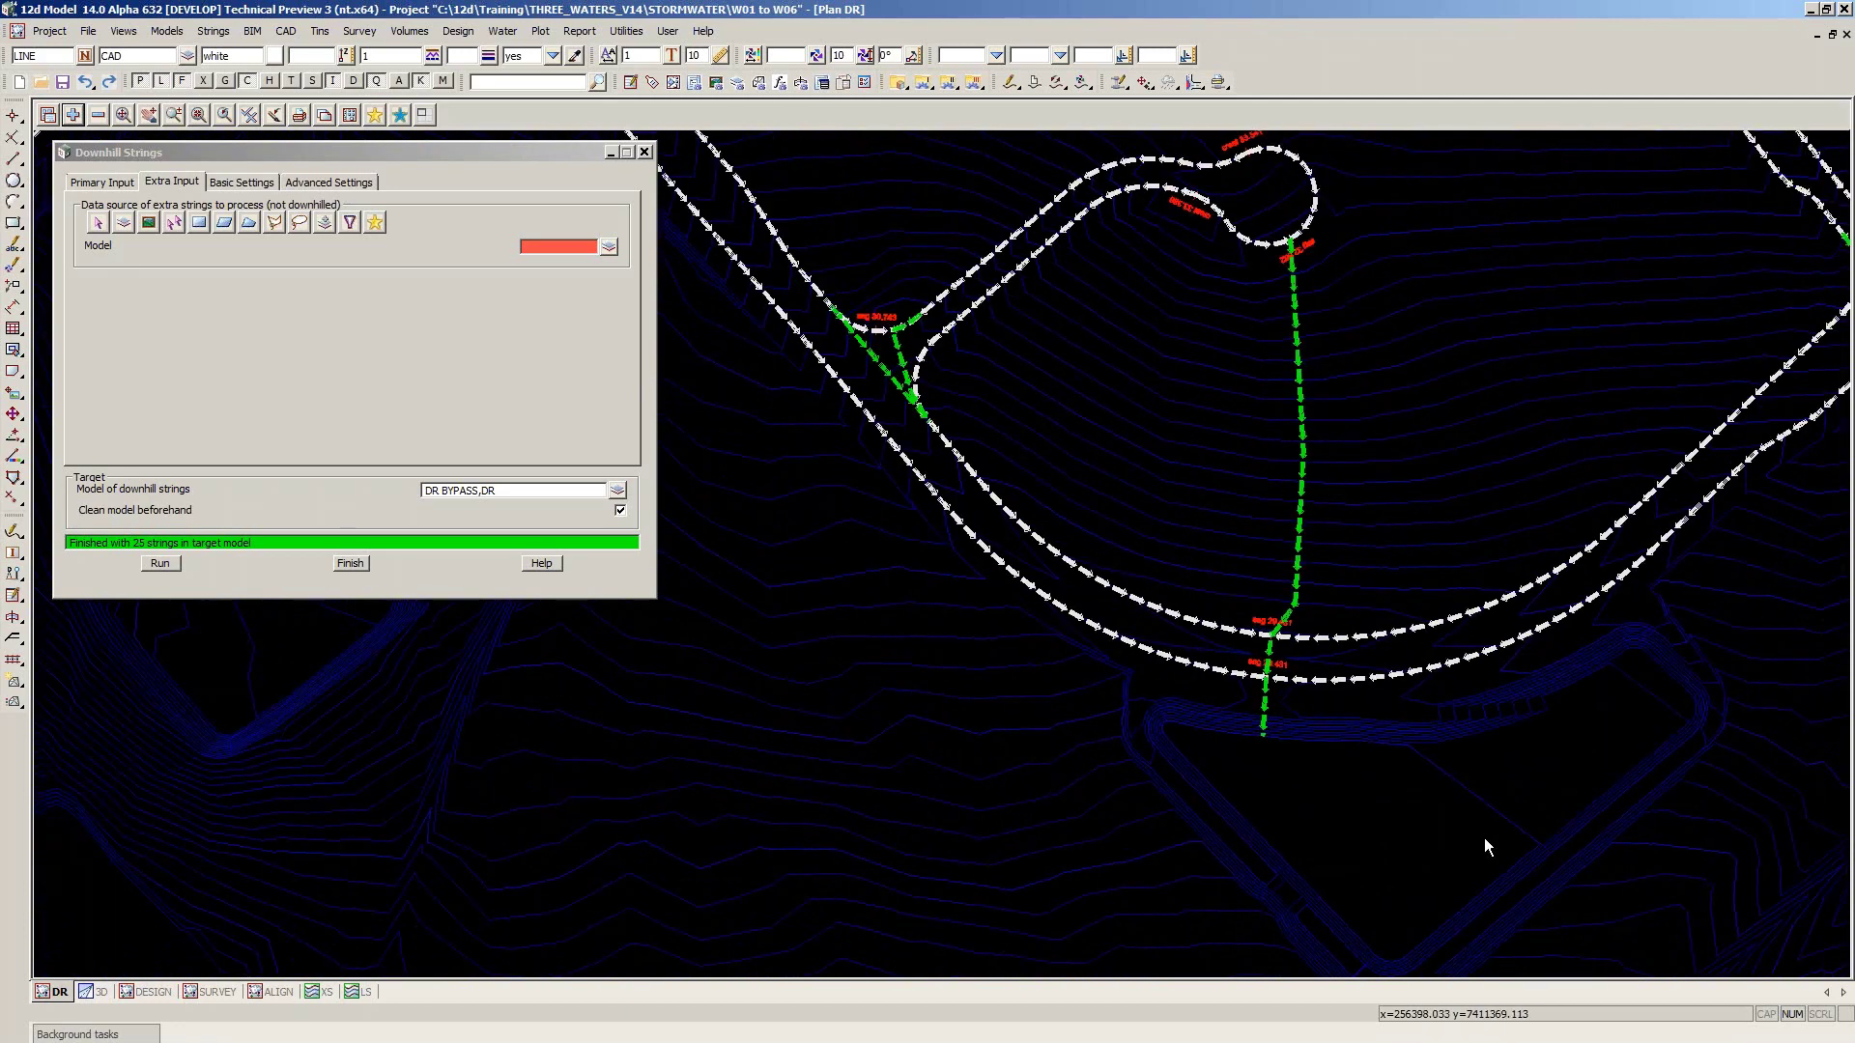
Examine the manual bypass strings at the loop road's western intersection and across the main road's sags in the south-west
{"action": "scroll", "coordinate": [767, 245], "scroll_direction": "up", "scroll_amount": 2}
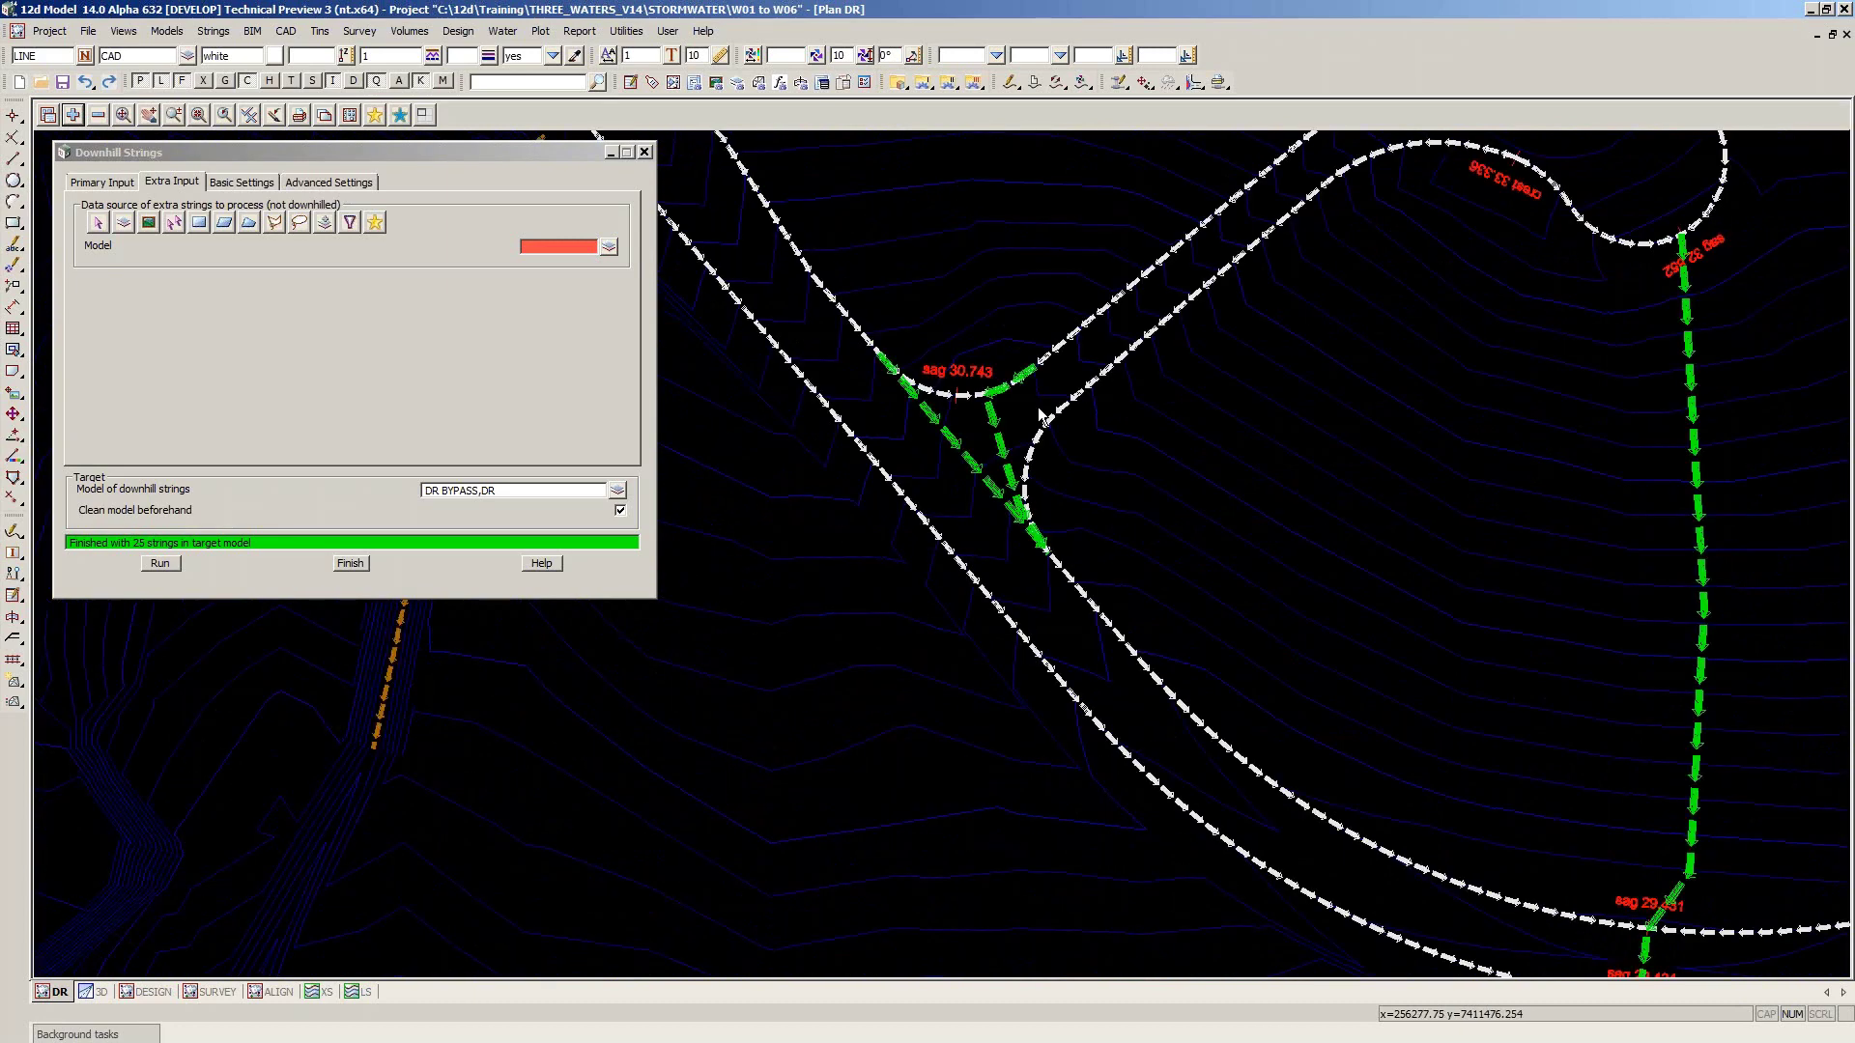
{"action": "scroll", "coordinate": [1041, 415], "scroll_direction": "up", "scroll_amount": 1}
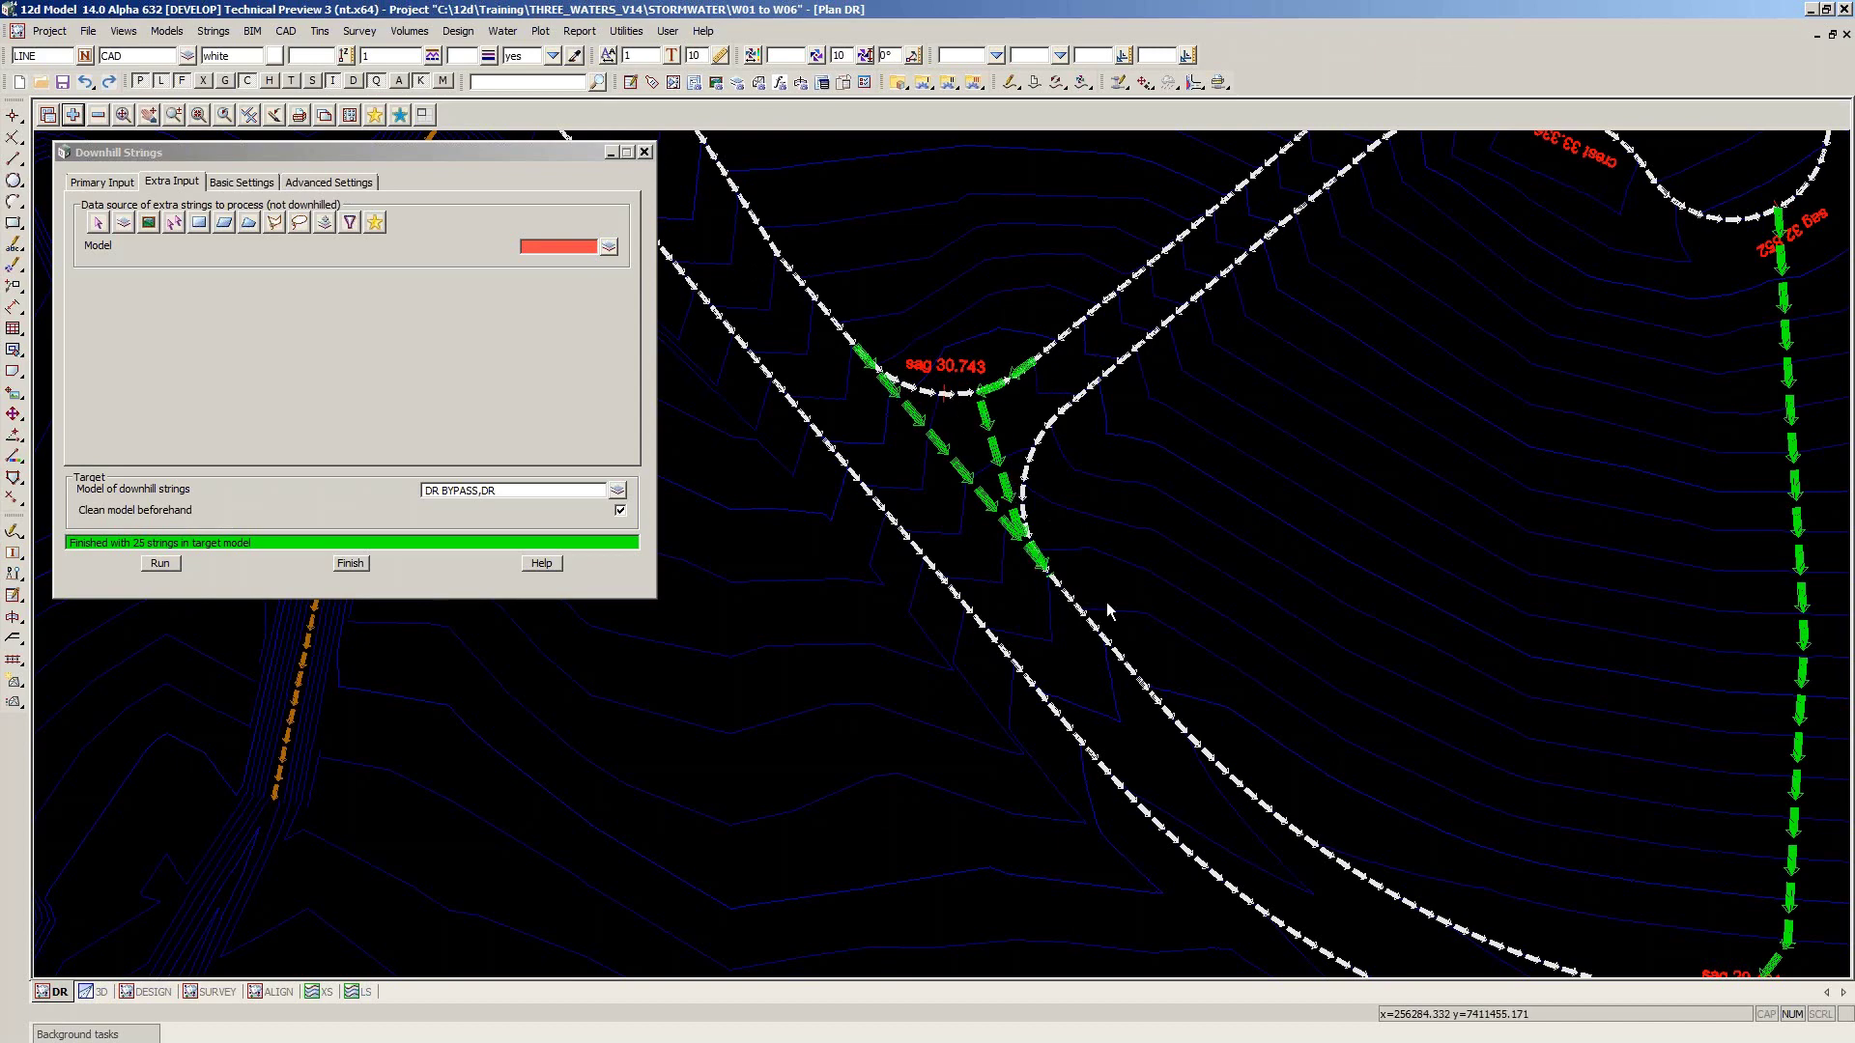
{"action": "scroll", "coordinate": [1240, 615], "scroll_direction": "down", "scroll_amount": 2}
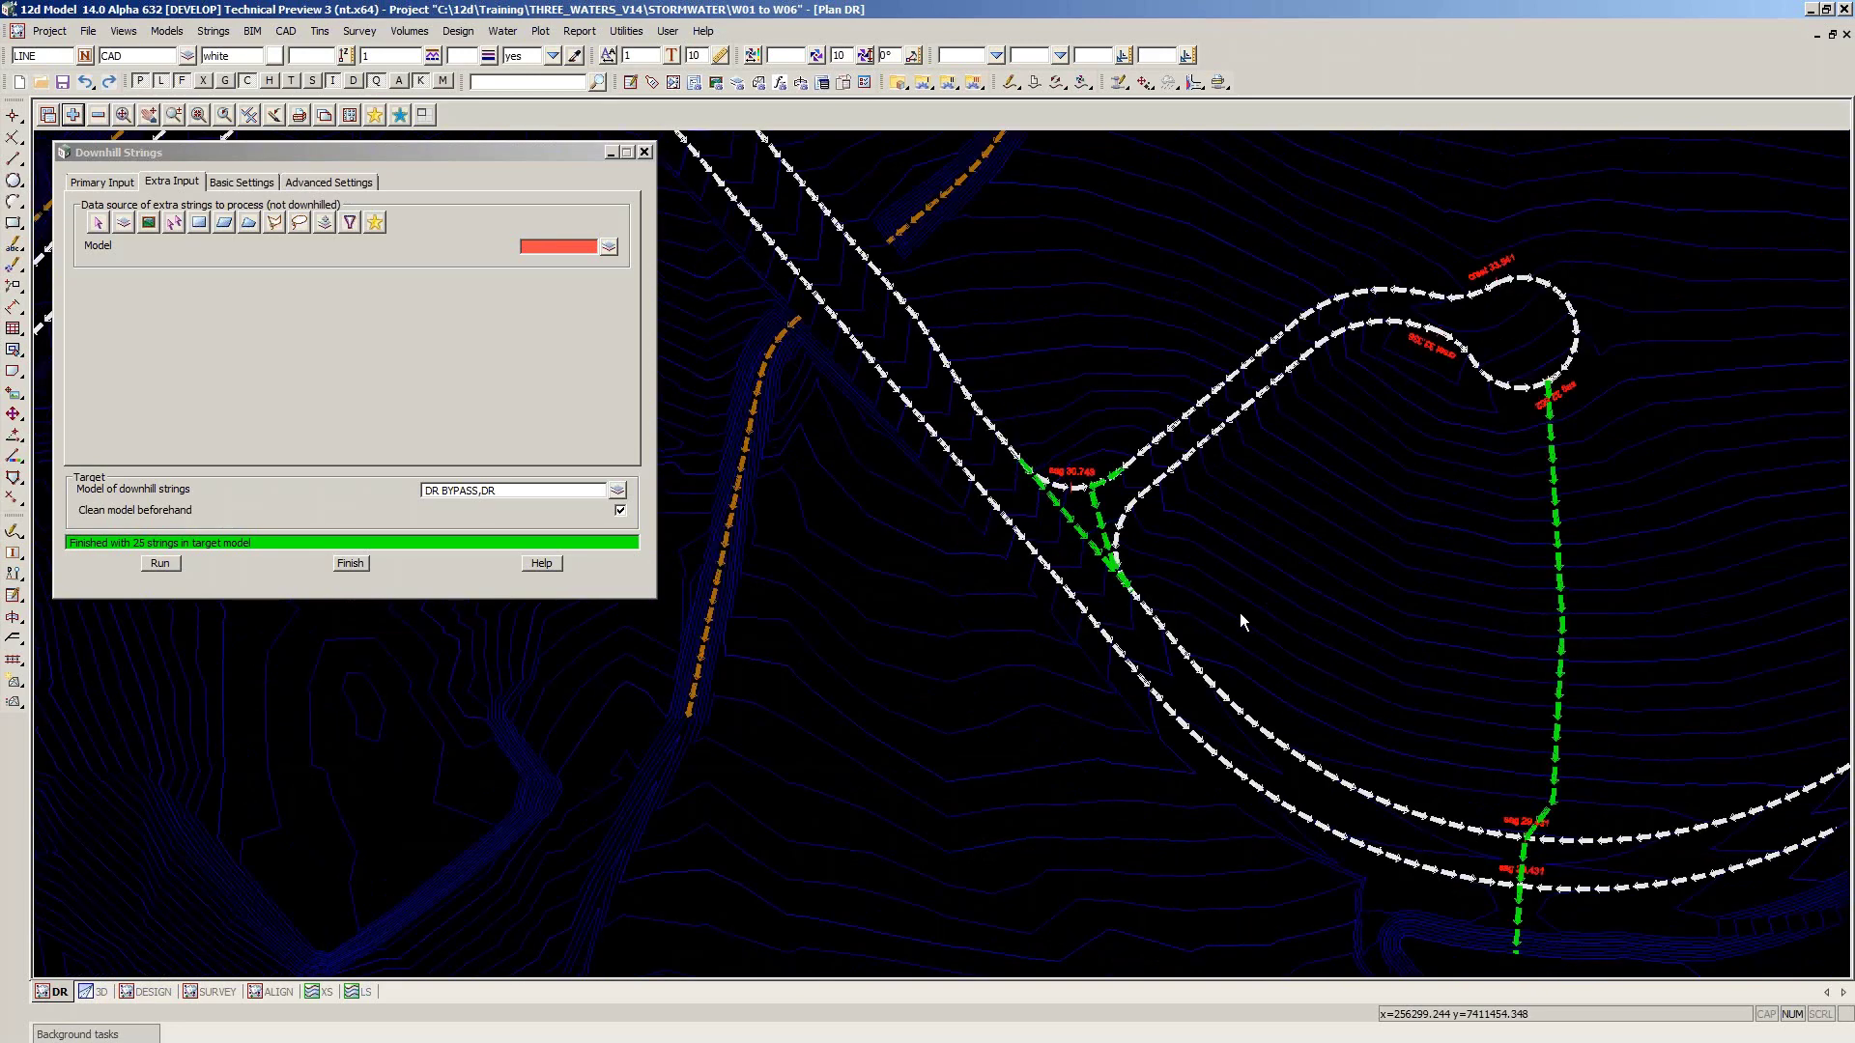
{"action": "scroll", "coordinate": [1283, 529], "scroll_direction": "down", "scroll_amount": 2}
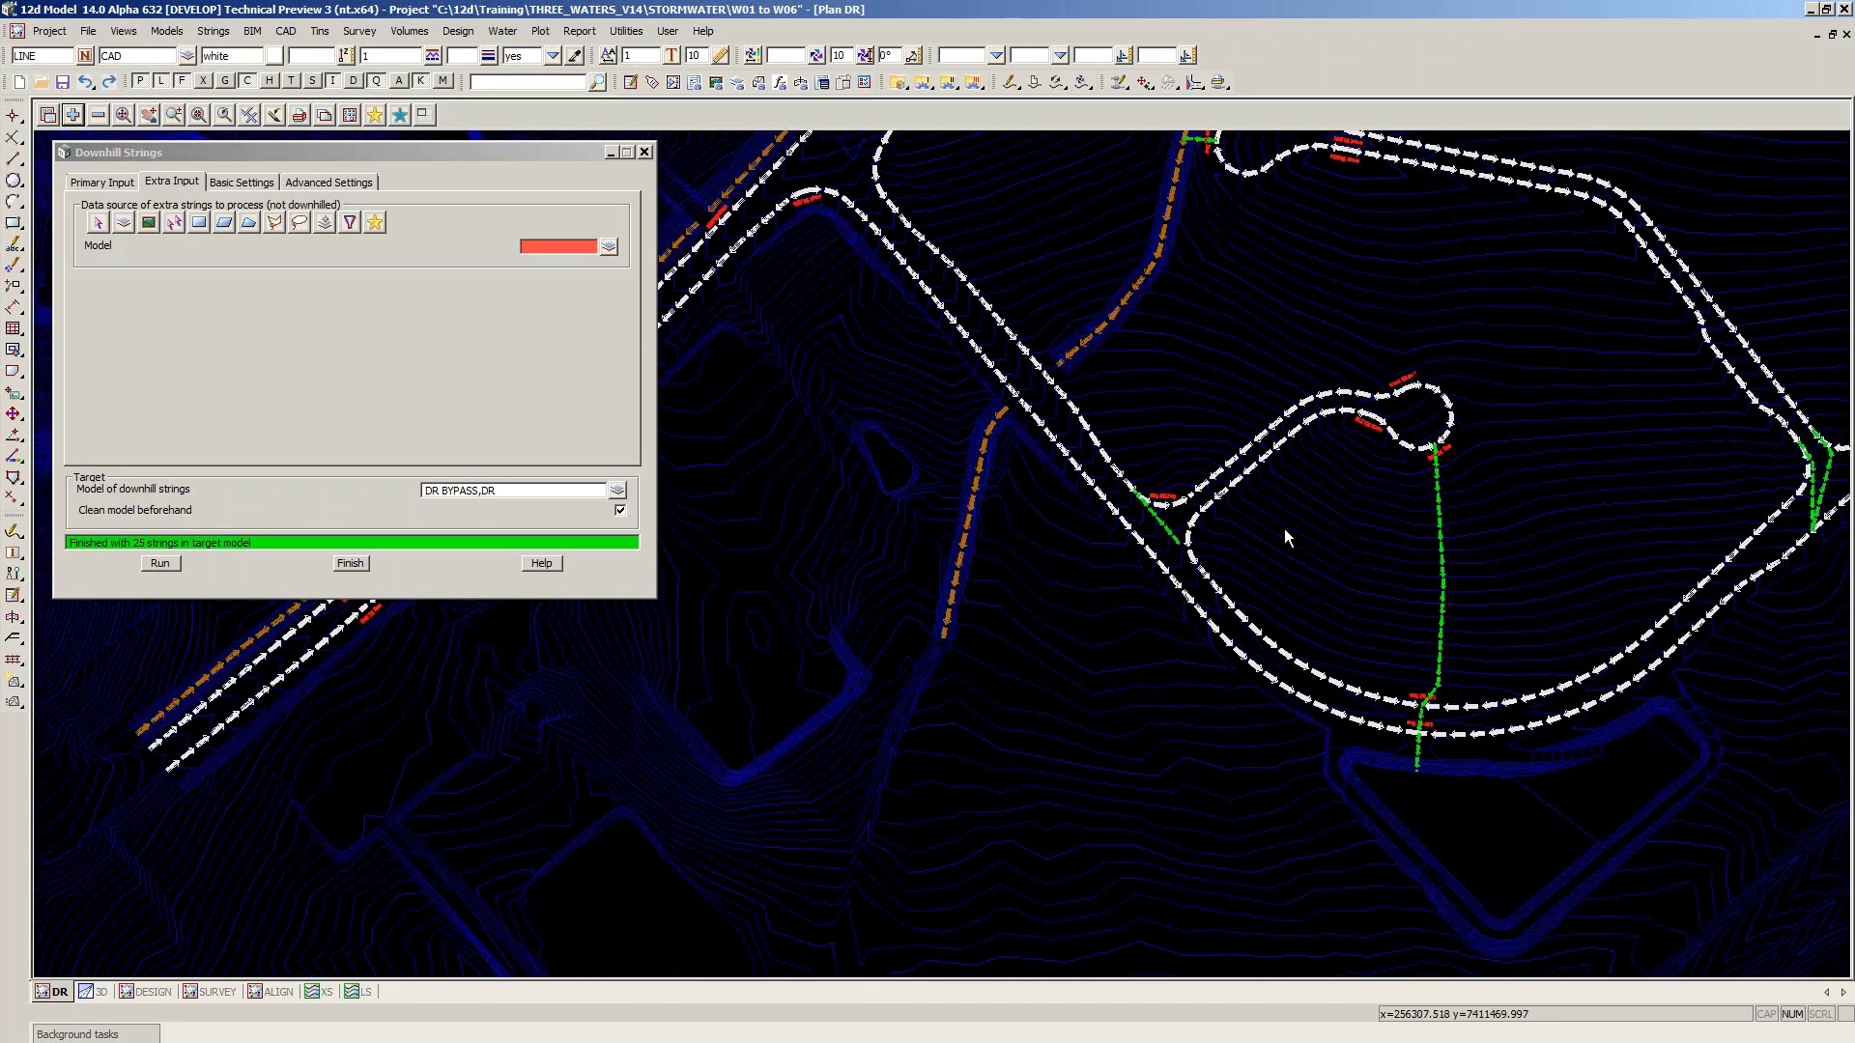
{"action": "scroll", "coordinate": [1468, 703], "scroll_direction": "down", "scroll_amount": 1}
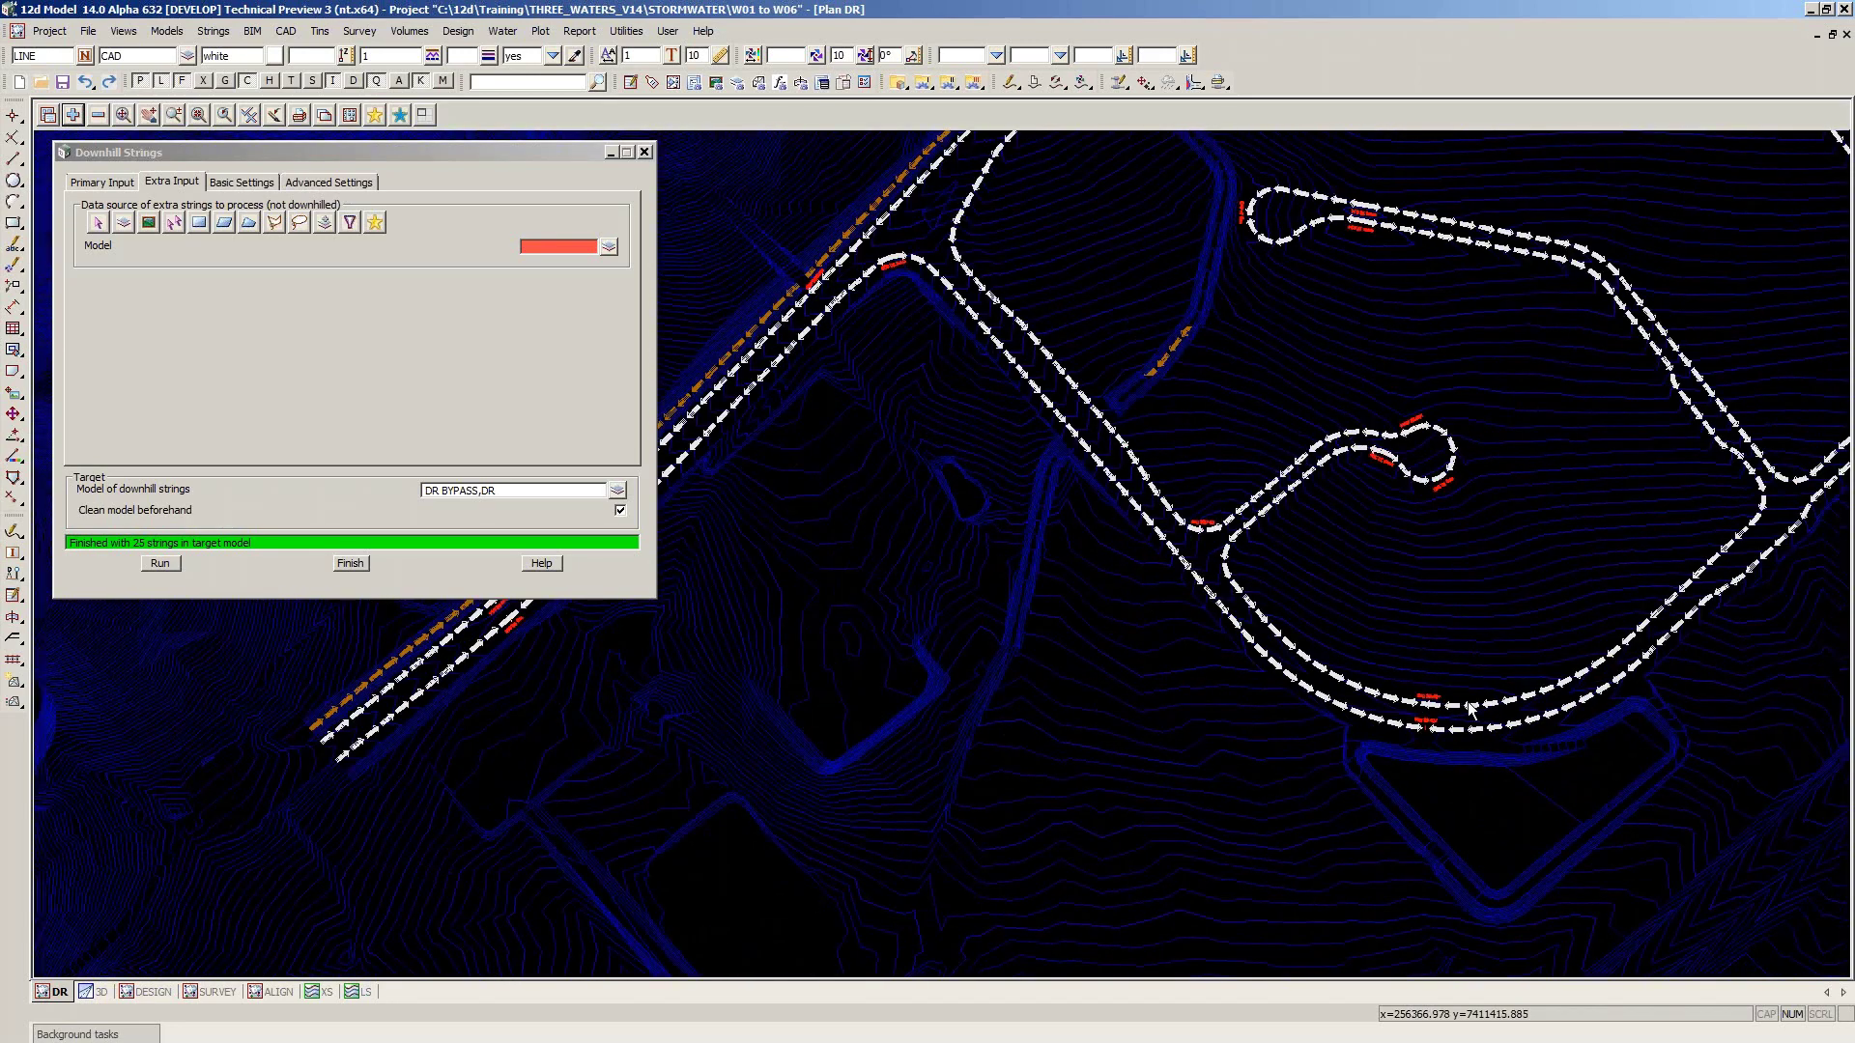
{"action": "scroll", "coordinate": [1467, 703], "scroll_direction": "down", "scroll_amount": 1}
{"action": "scroll", "coordinate": [684, 589], "scroll_direction": "up", "scroll_amount": 3}
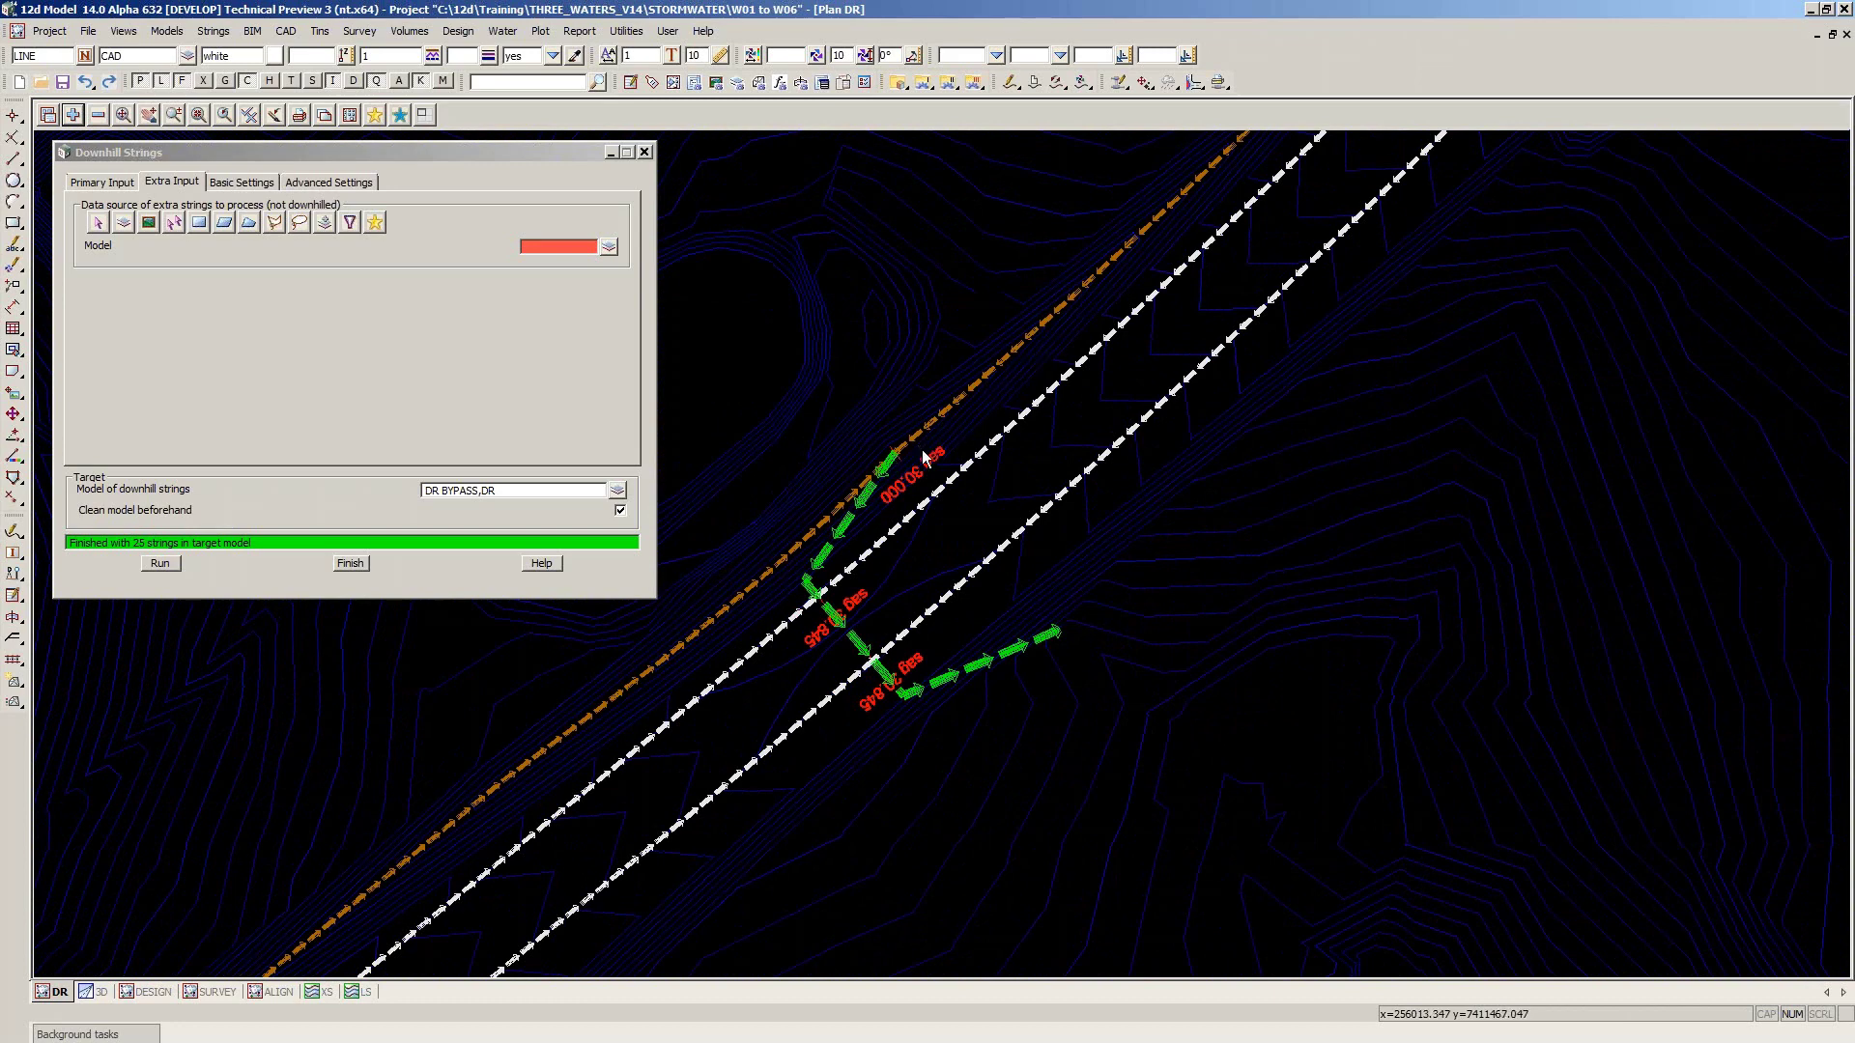
{"action": "scroll", "coordinate": [898, 459], "scroll_direction": "up", "scroll_amount": 1}
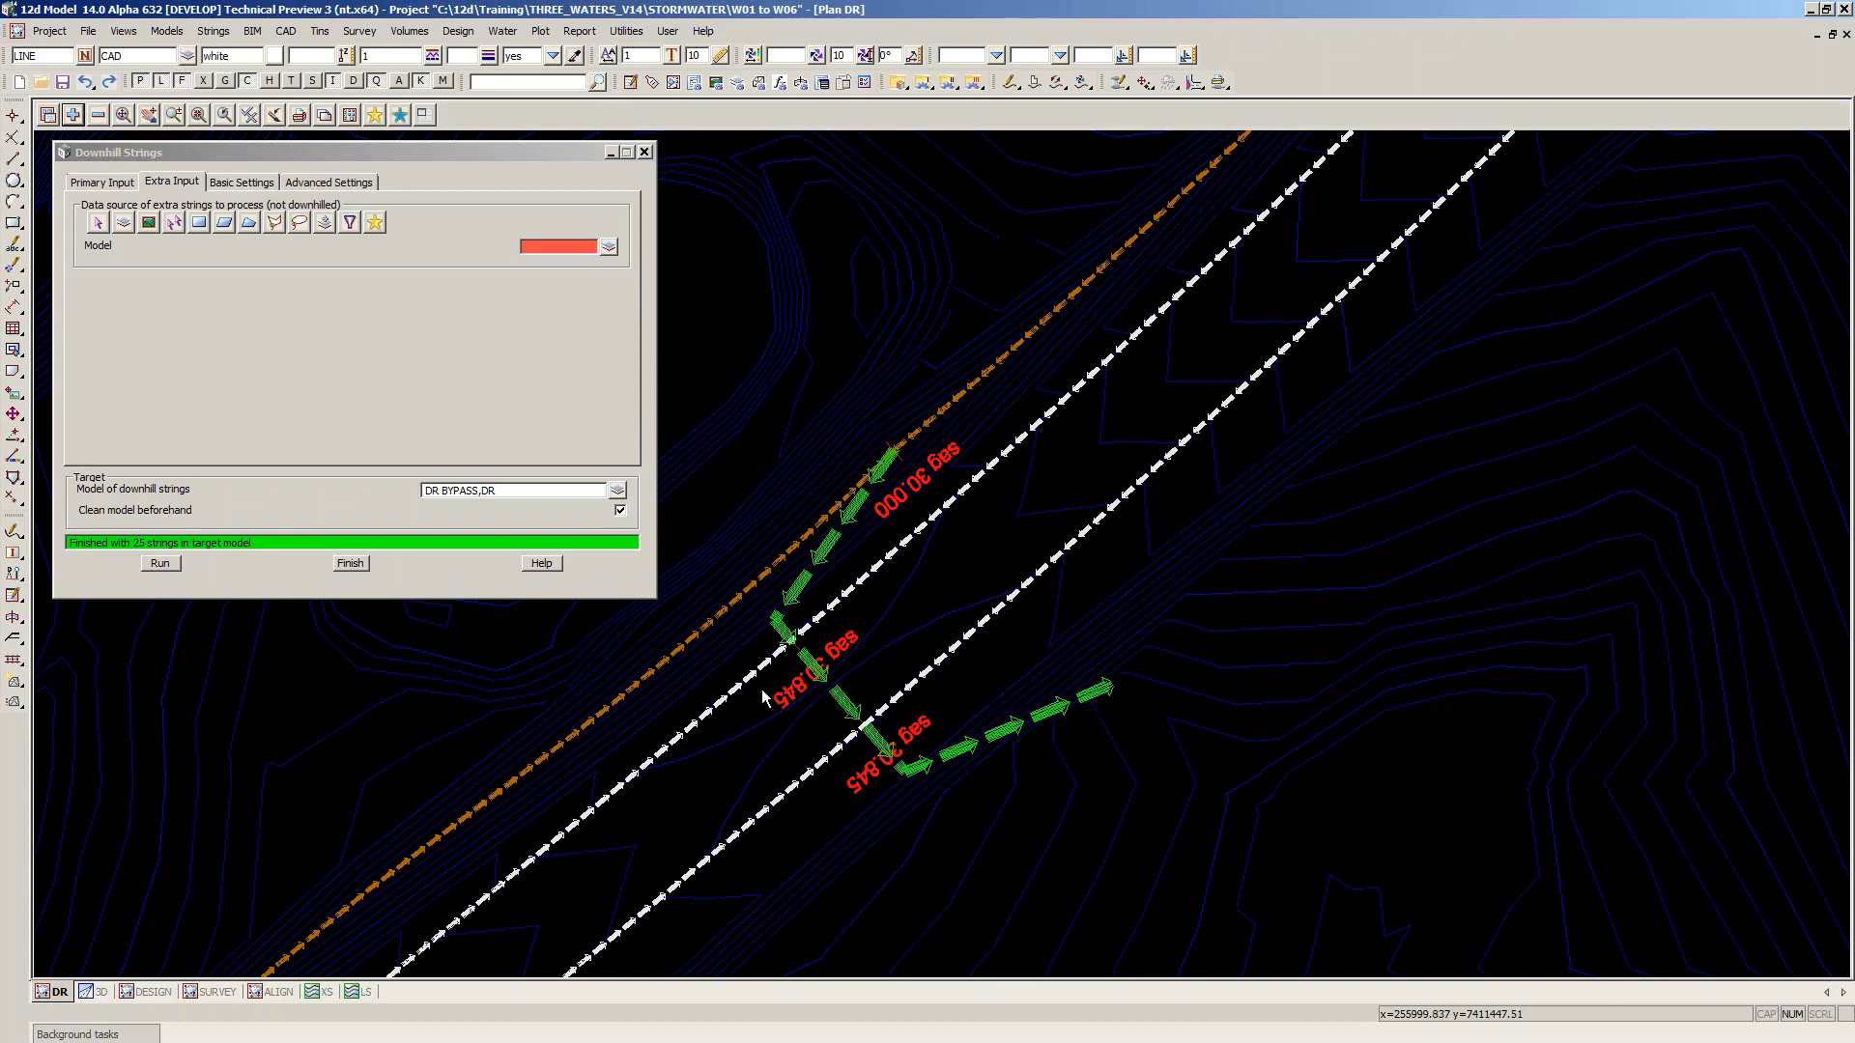
{"action": "scroll", "coordinate": [761, 688], "scroll_direction": "up", "scroll_amount": 1}
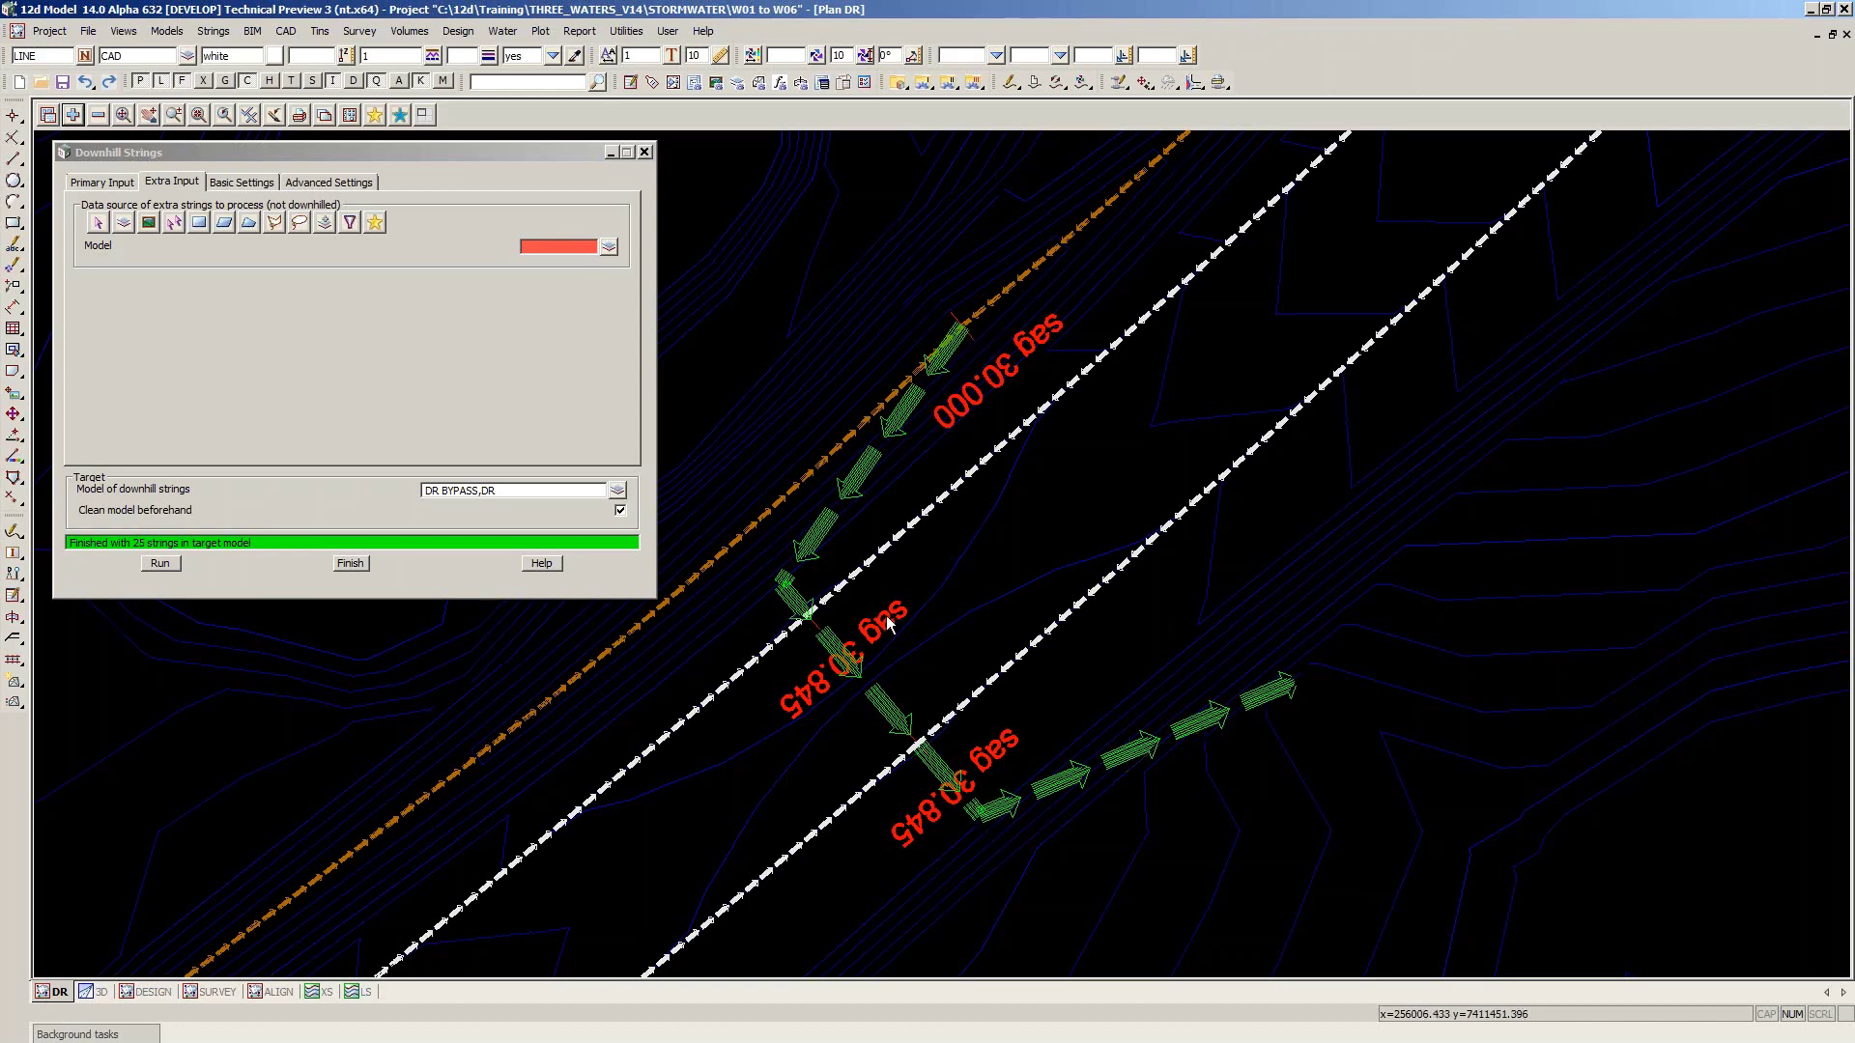
Set DR BYPASS MANUAL as the extra strings model by picking the manual string between the cul-de-sac and the basin
{"action": "scroll", "coordinate": [882, 614], "scroll_direction": "down", "scroll_amount": 1}
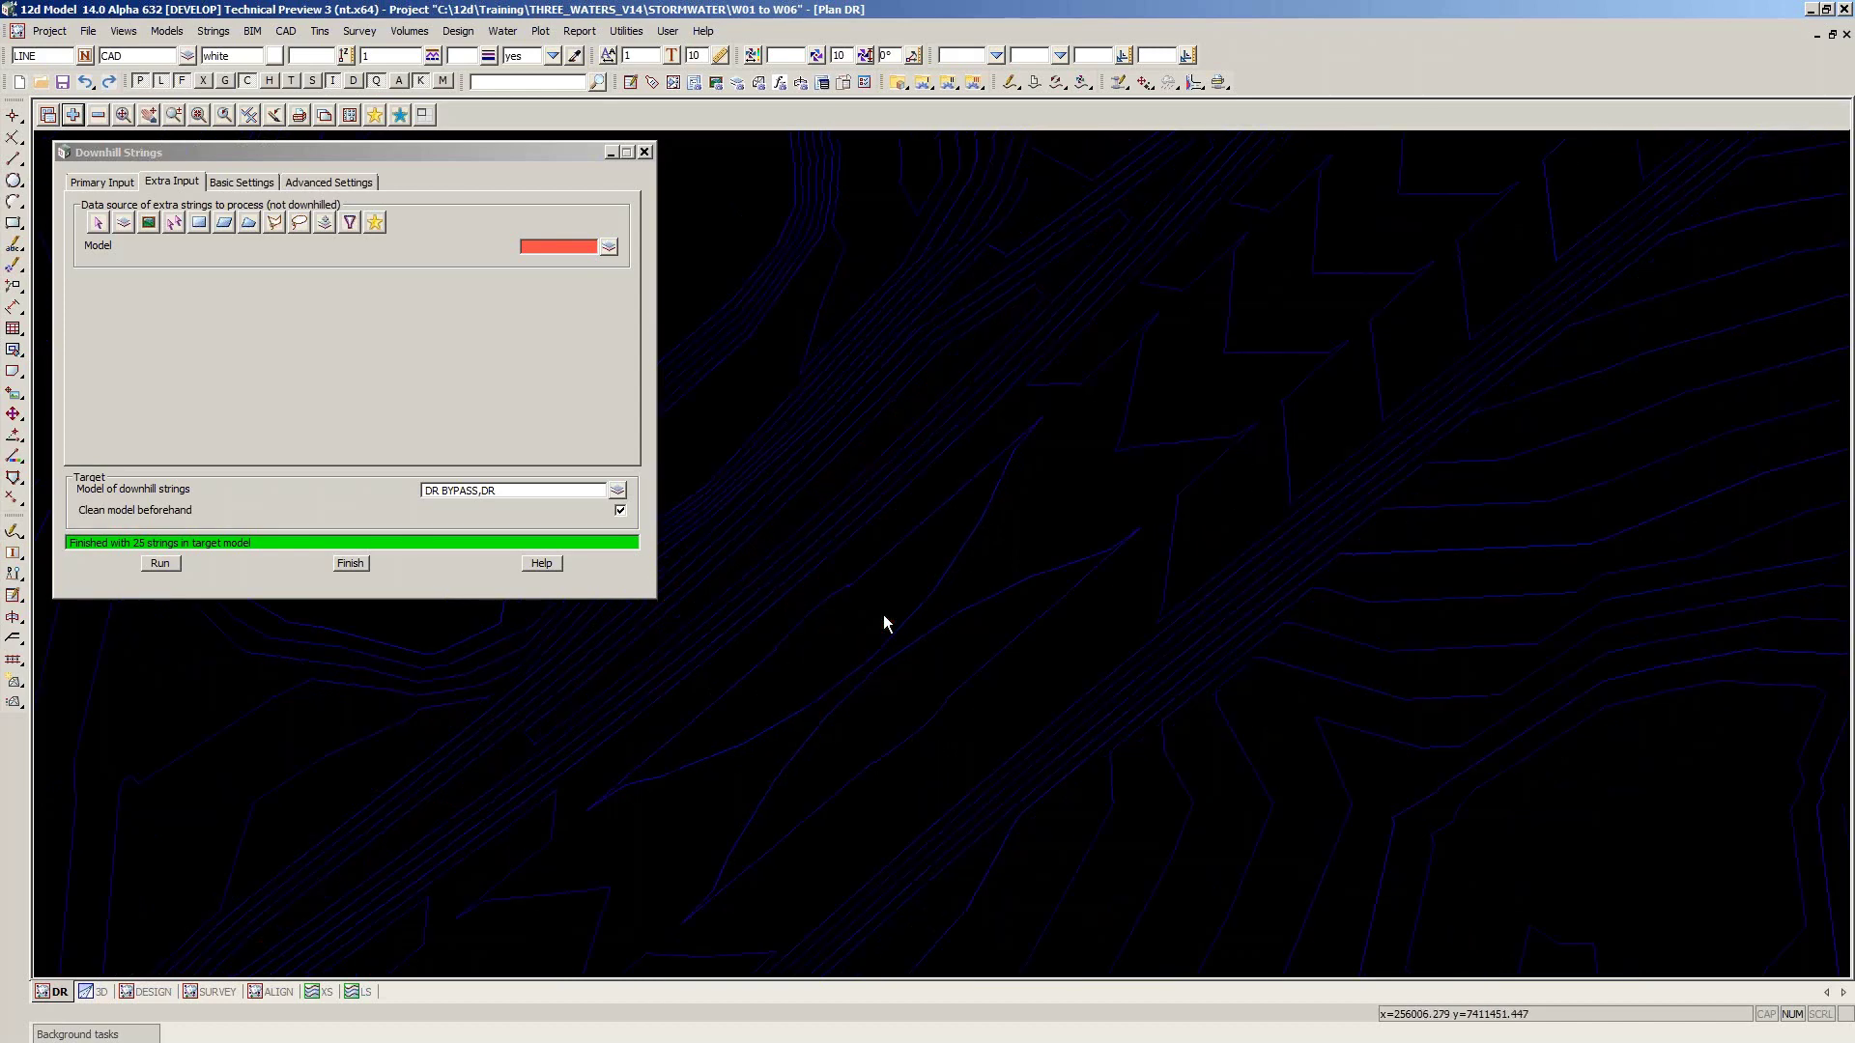
{"action": "scroll", "coordinate": [794, 587], "scroll_direction": "down", "scroll_amount": 1}
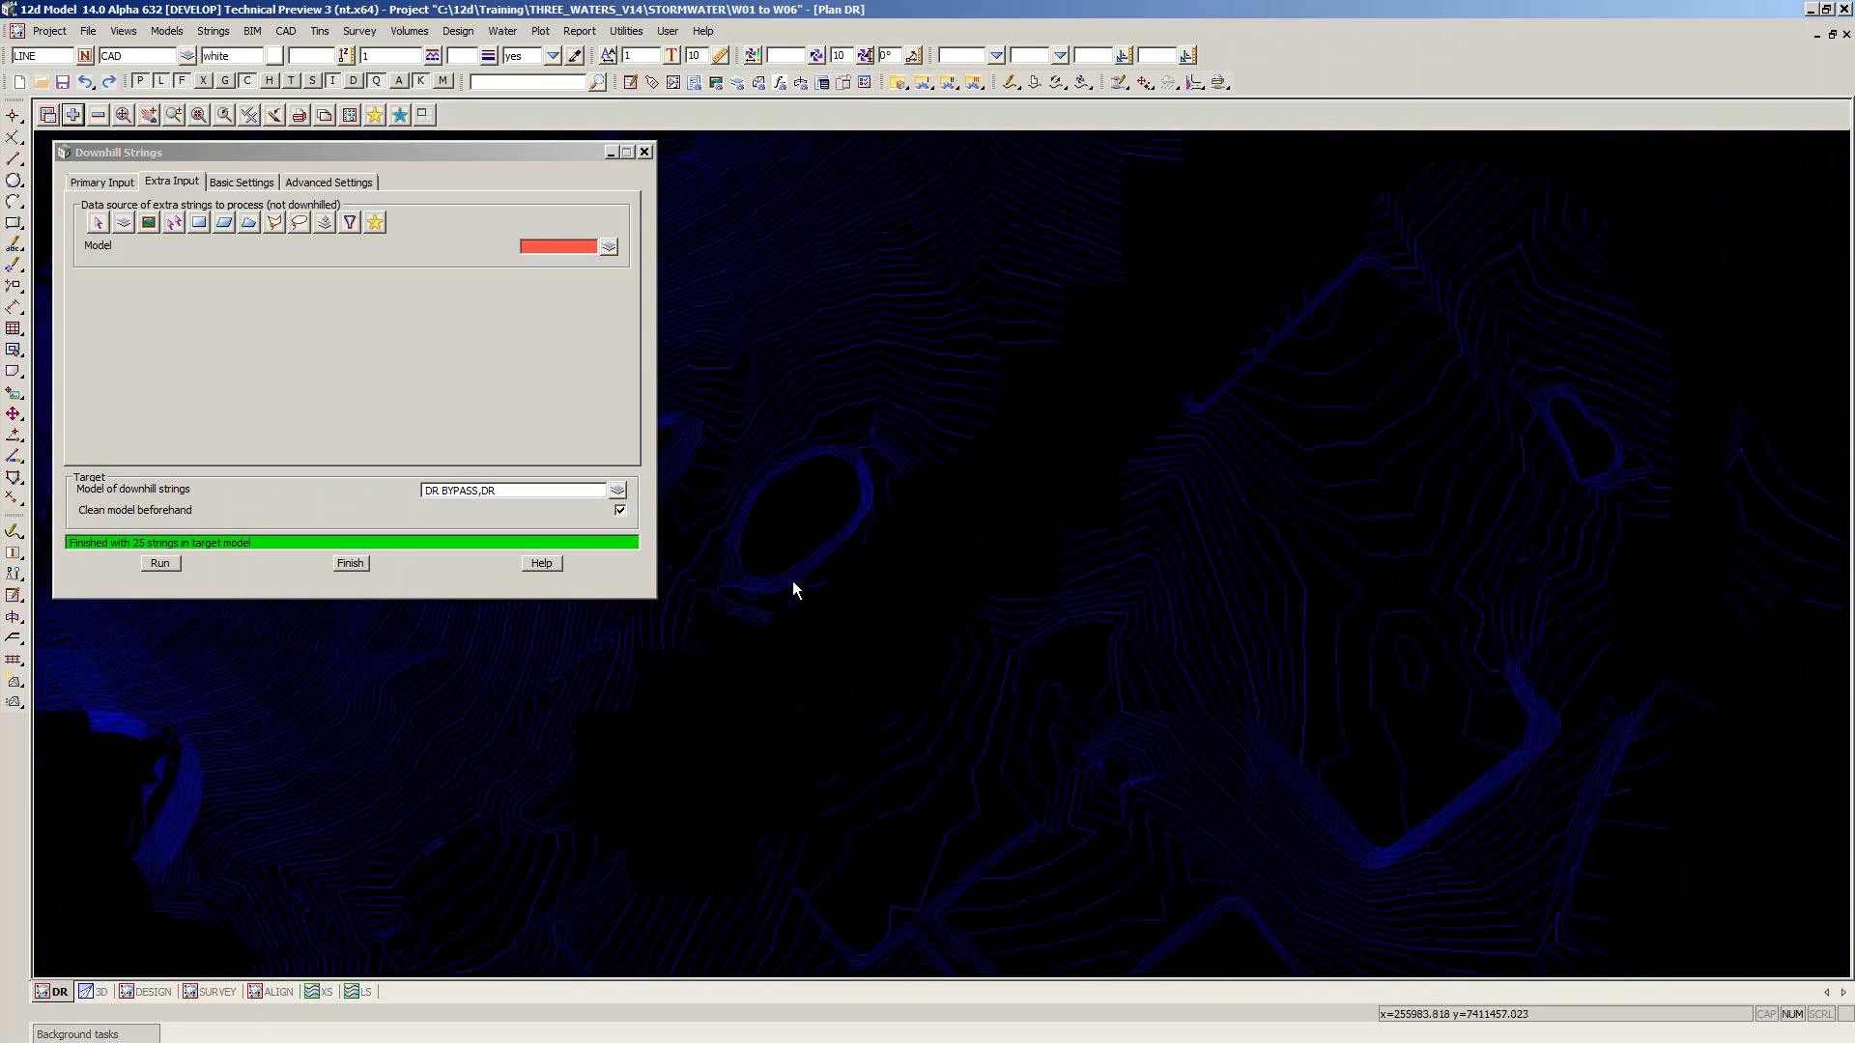
{"action": "scroll", "coordinate": [794, 587], "scroll_direction": "down", "scroll_amount": 1}
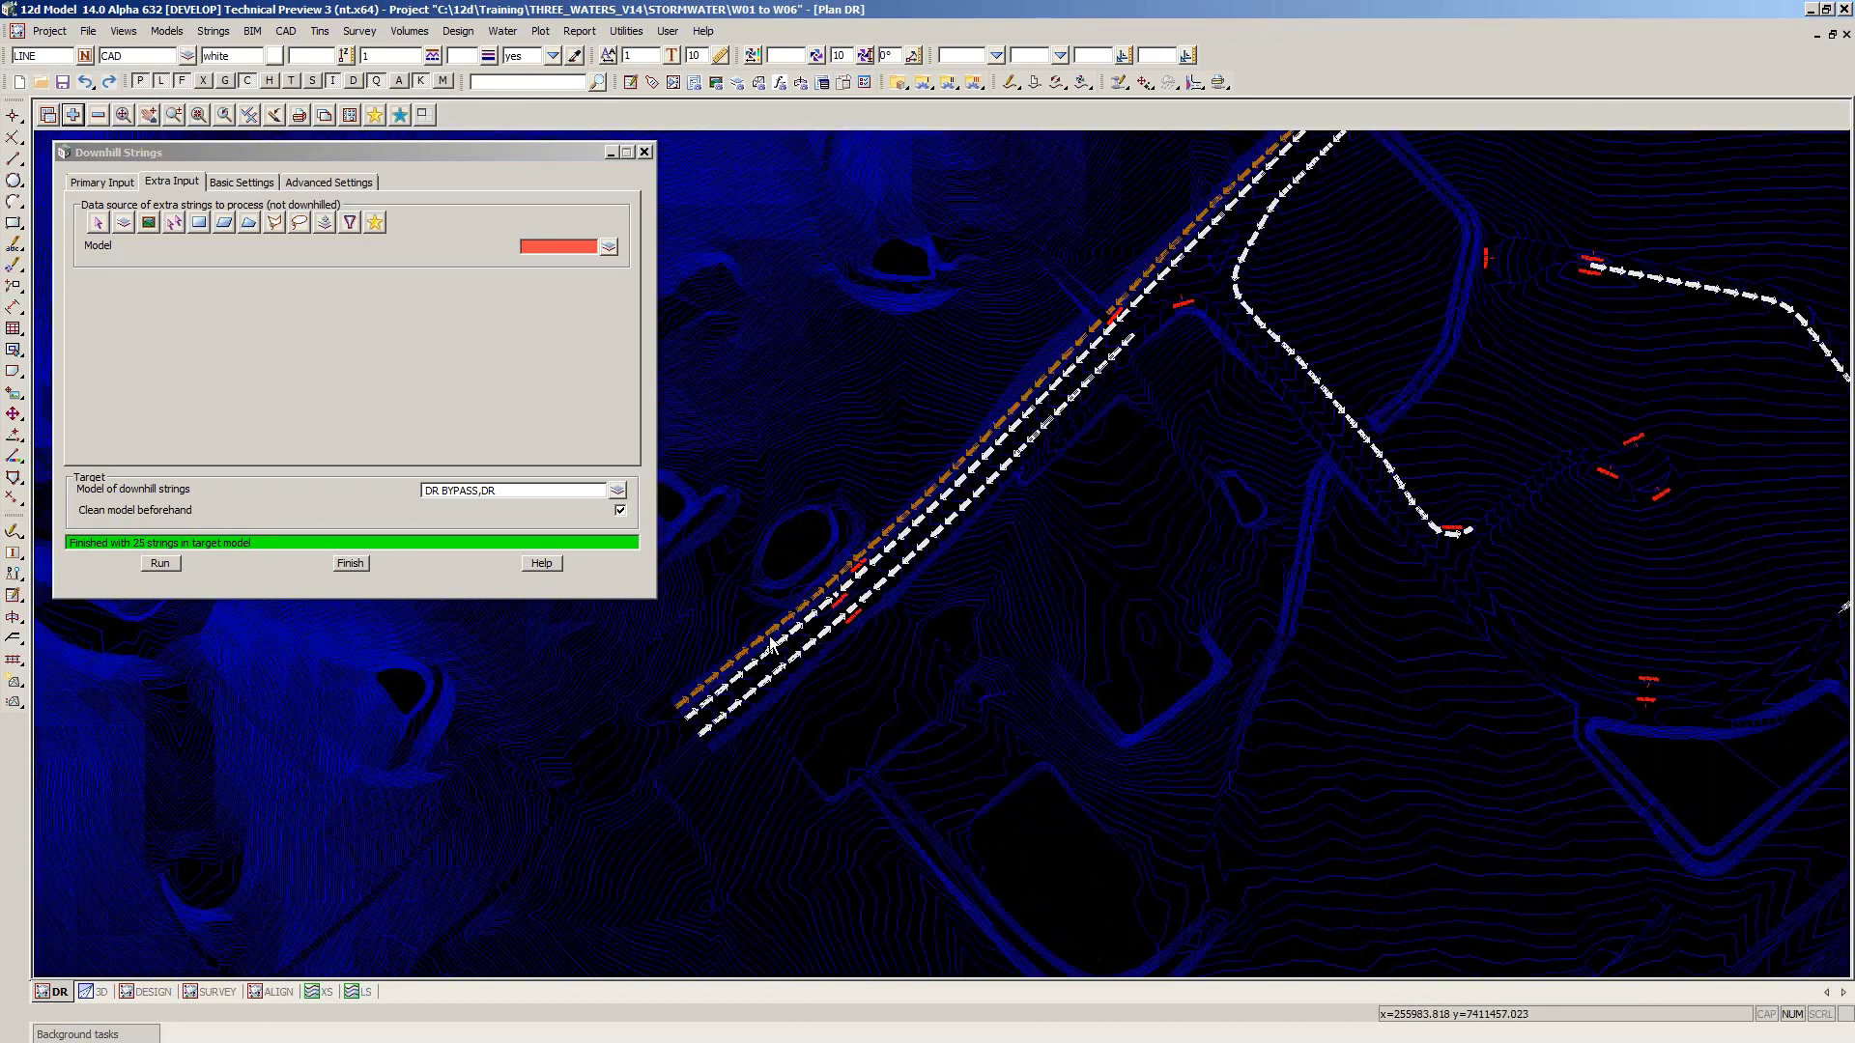
{"action": "scroll", "coordinate": [771, 646], "scroll_direction": "down", "scroll_amount": 2}
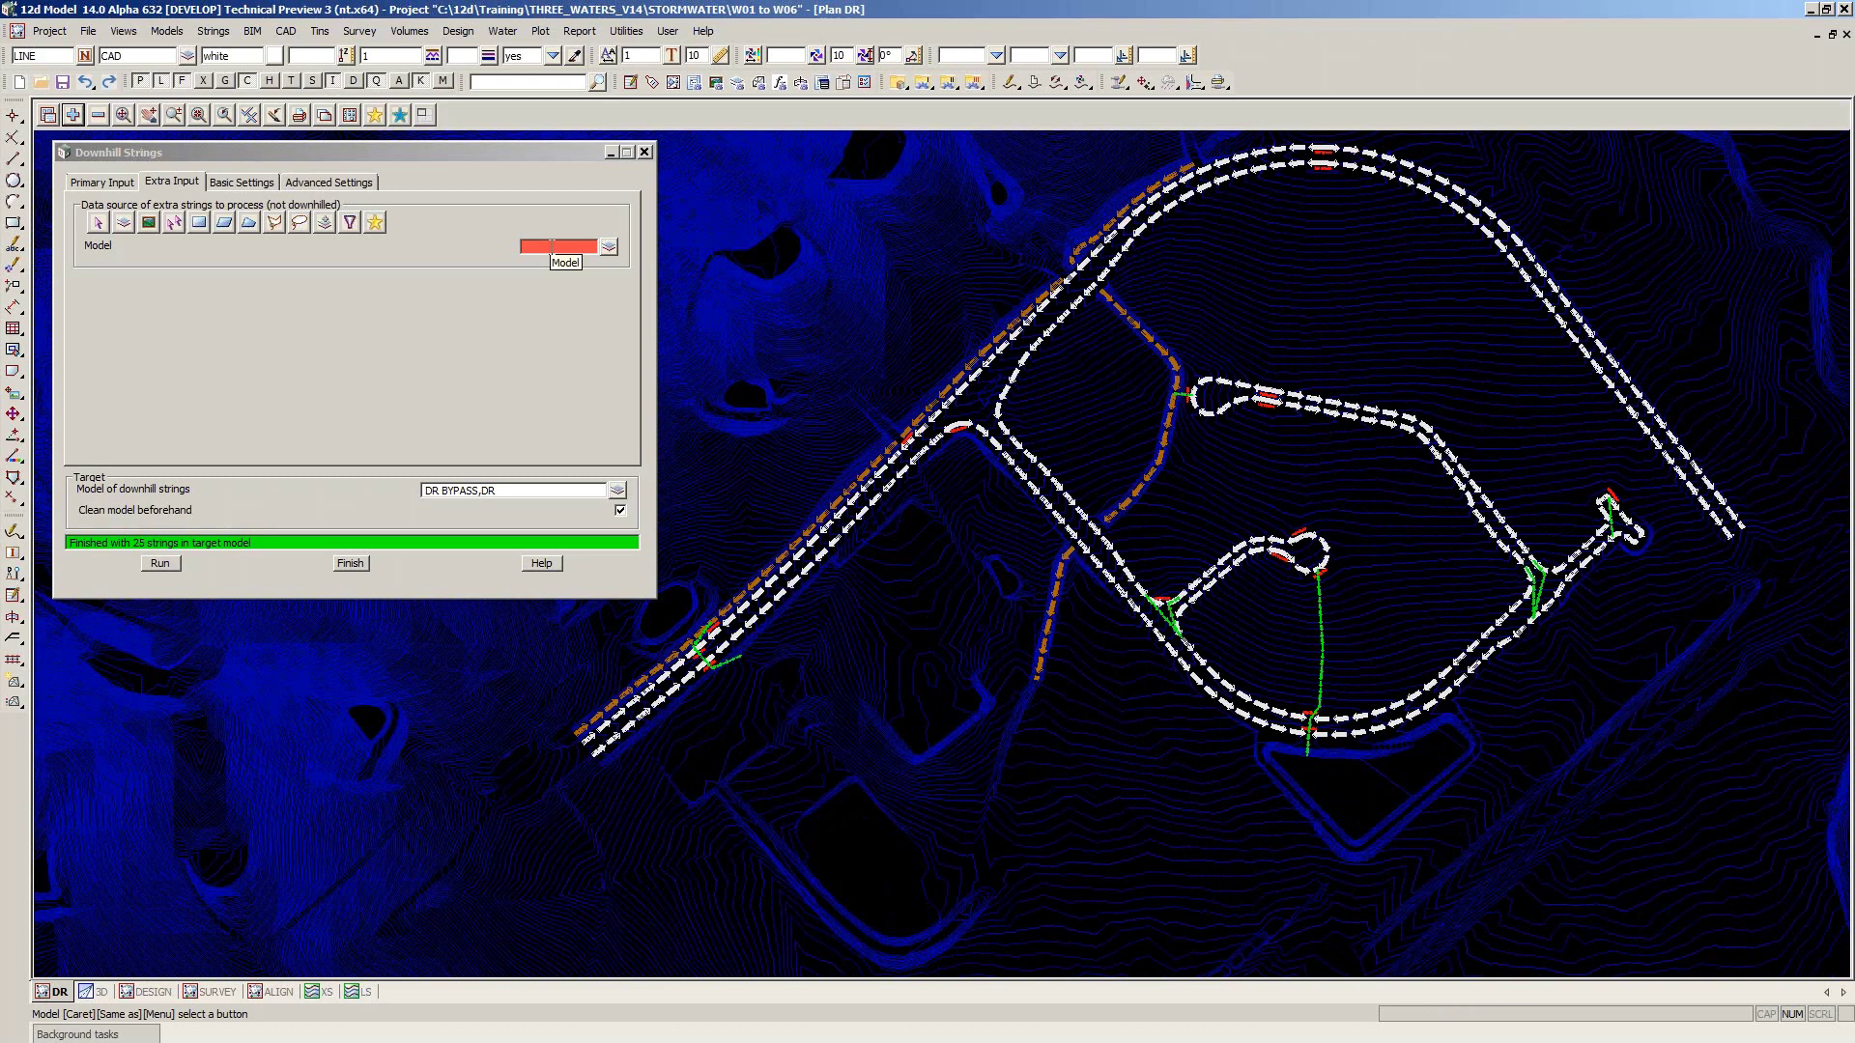
{"action": "left_click", "coordinate": [552, 246]}
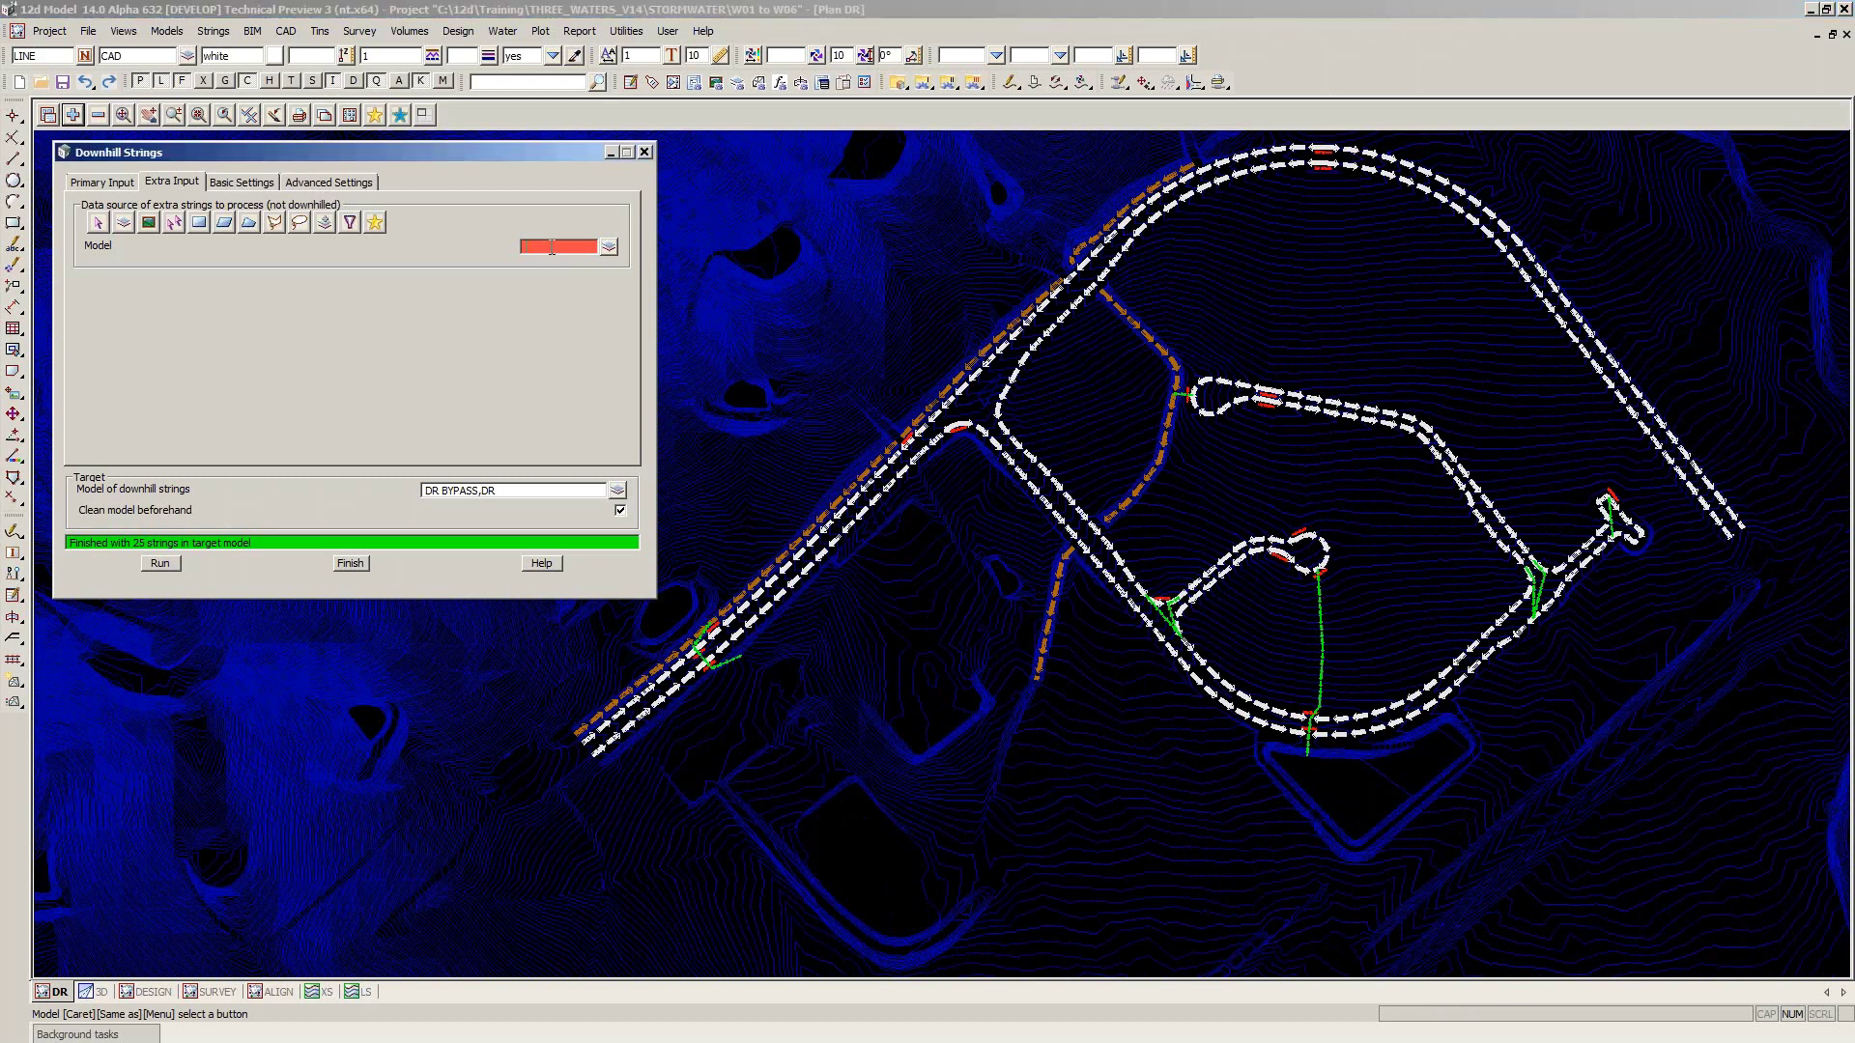
{"action": "middle_click", "coordinate": [551, 247]}
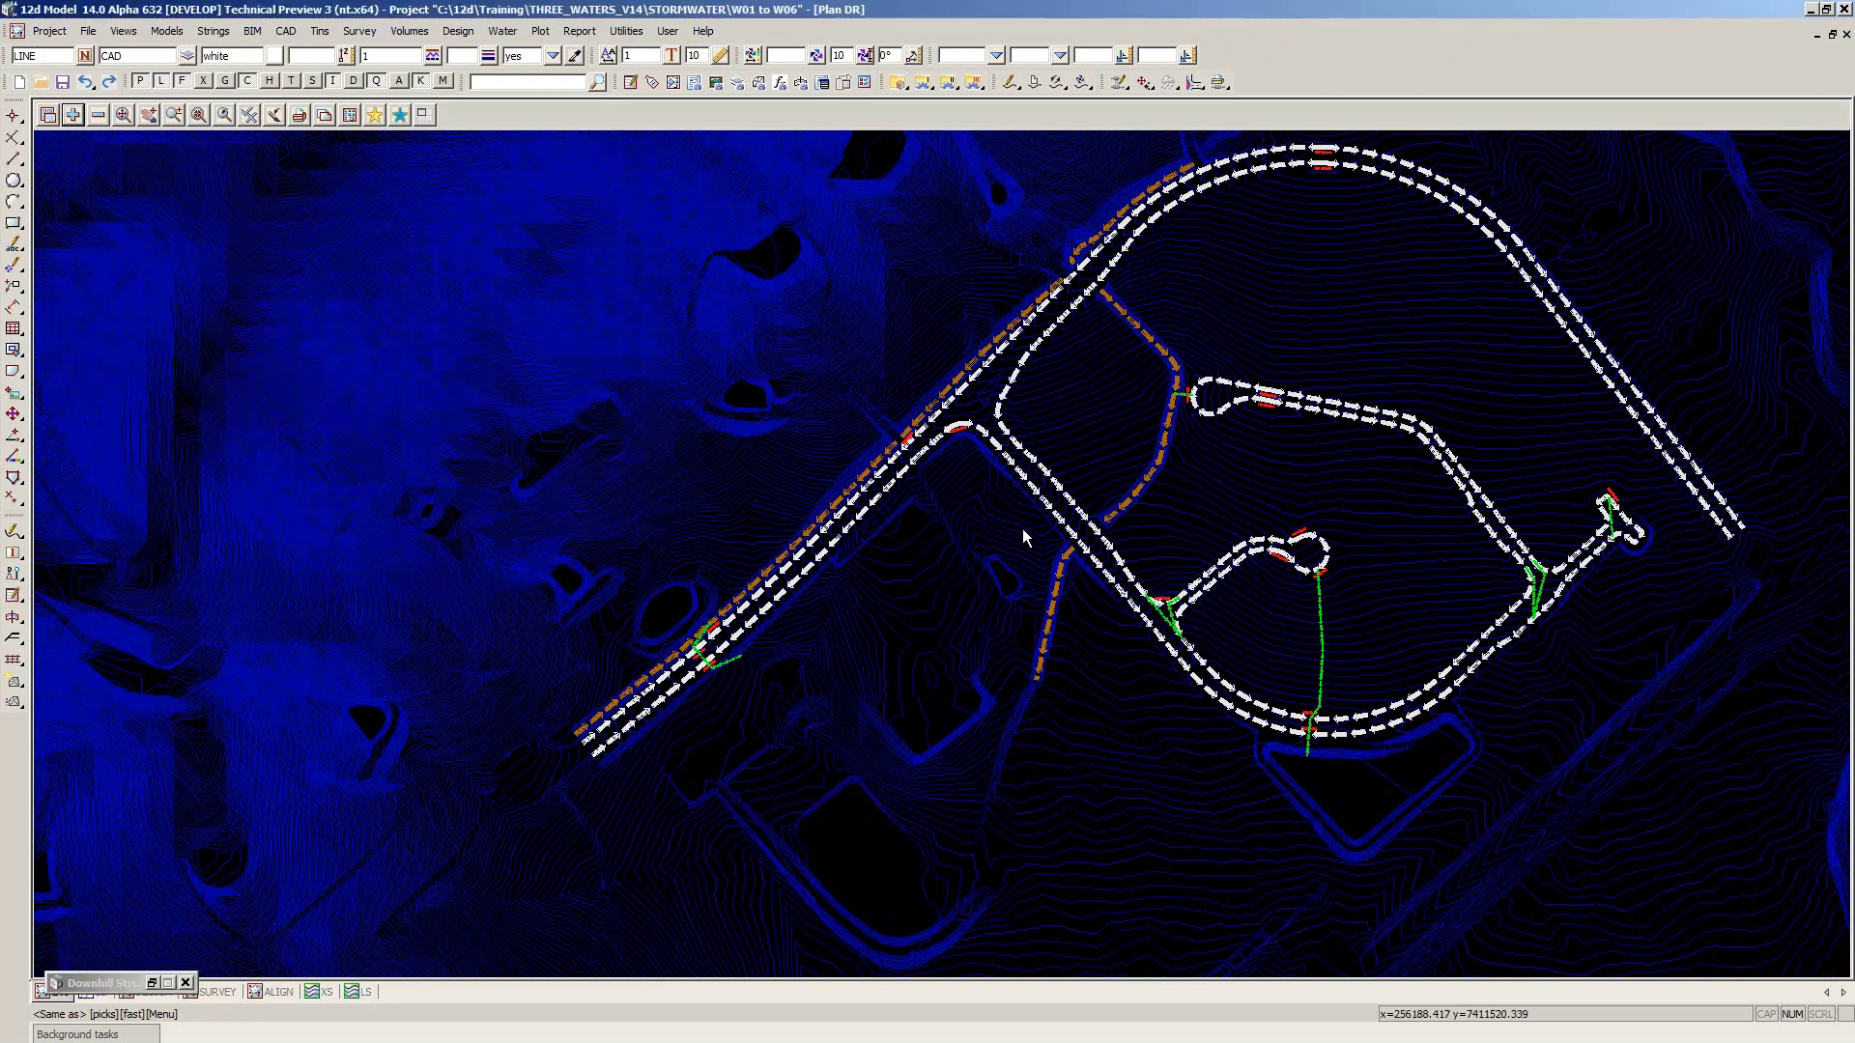
{"action": "left_click", "coordinate": [1320, 619]}
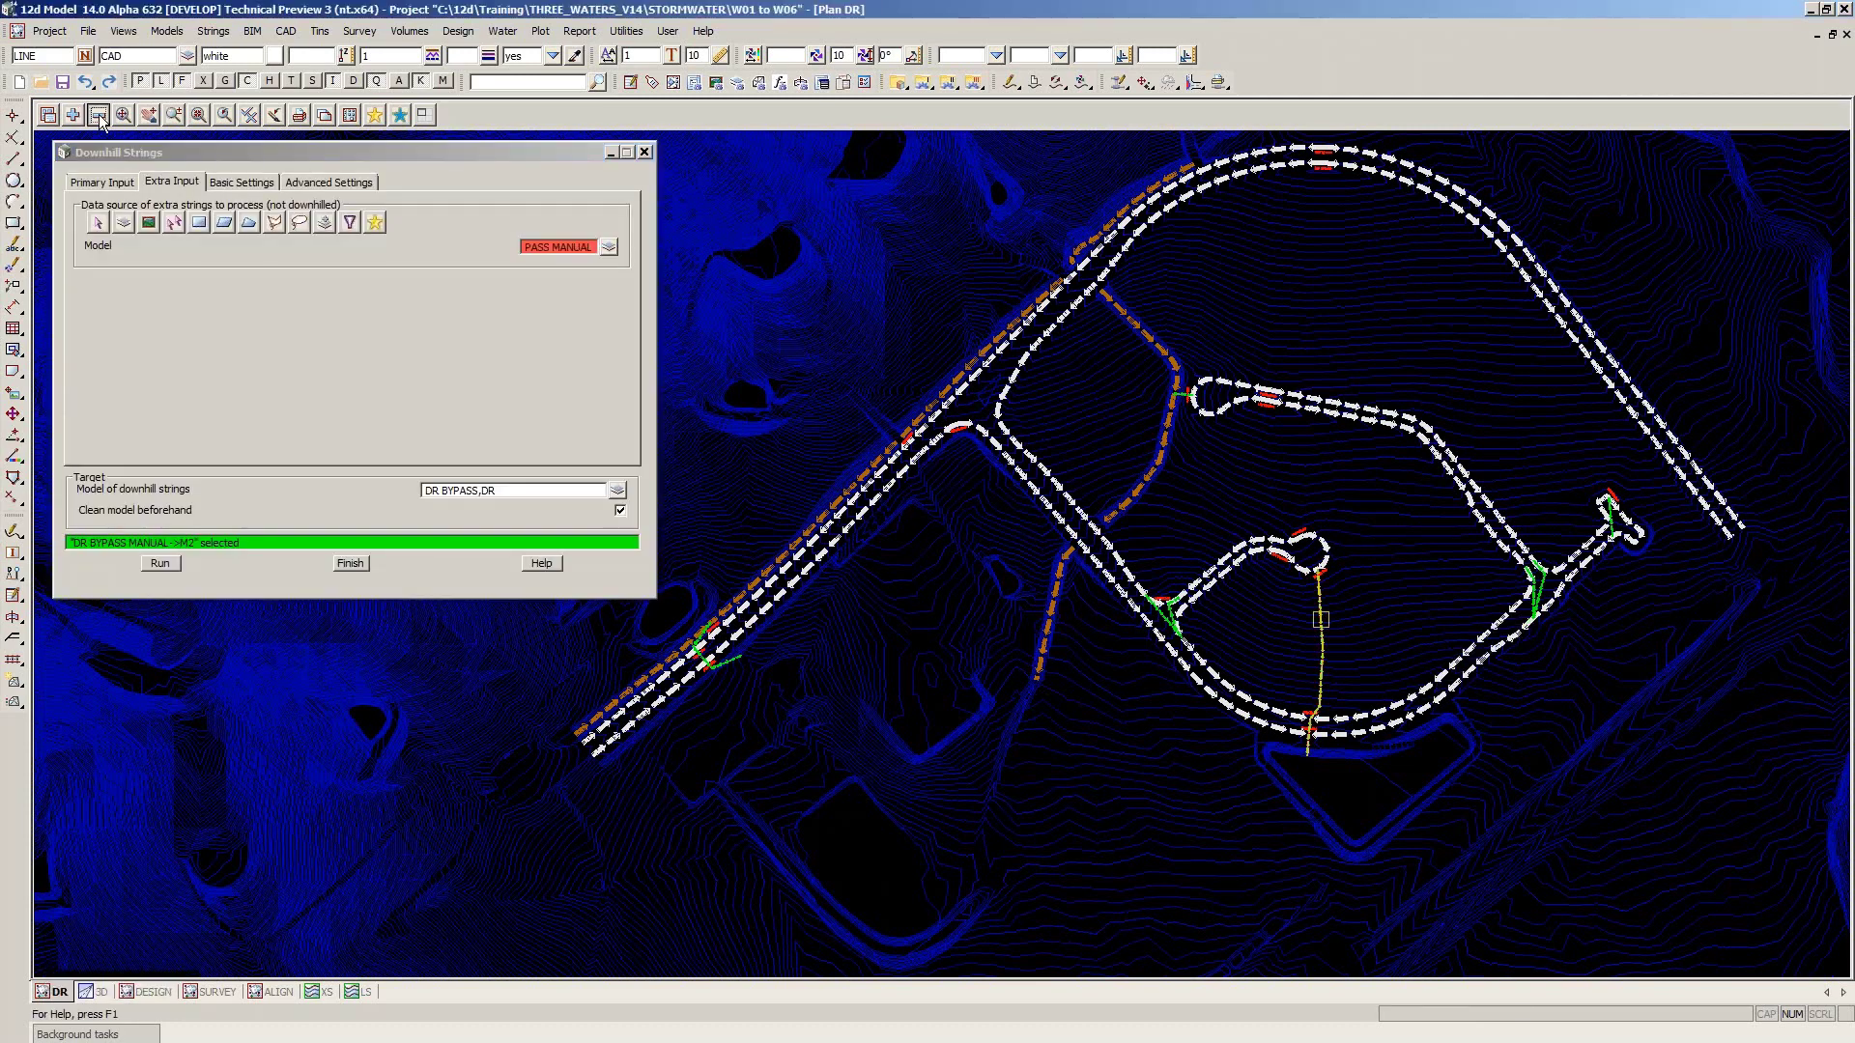
Remove the DR BYPASS MANUAL model from the DR view, rerun Downhill Strings into DR BYPASS, and check the view's remaining models
{"action": "left_click", "coordinate": [99, 117]}
{"action": "double_click", "coordinate": [171, 220]}
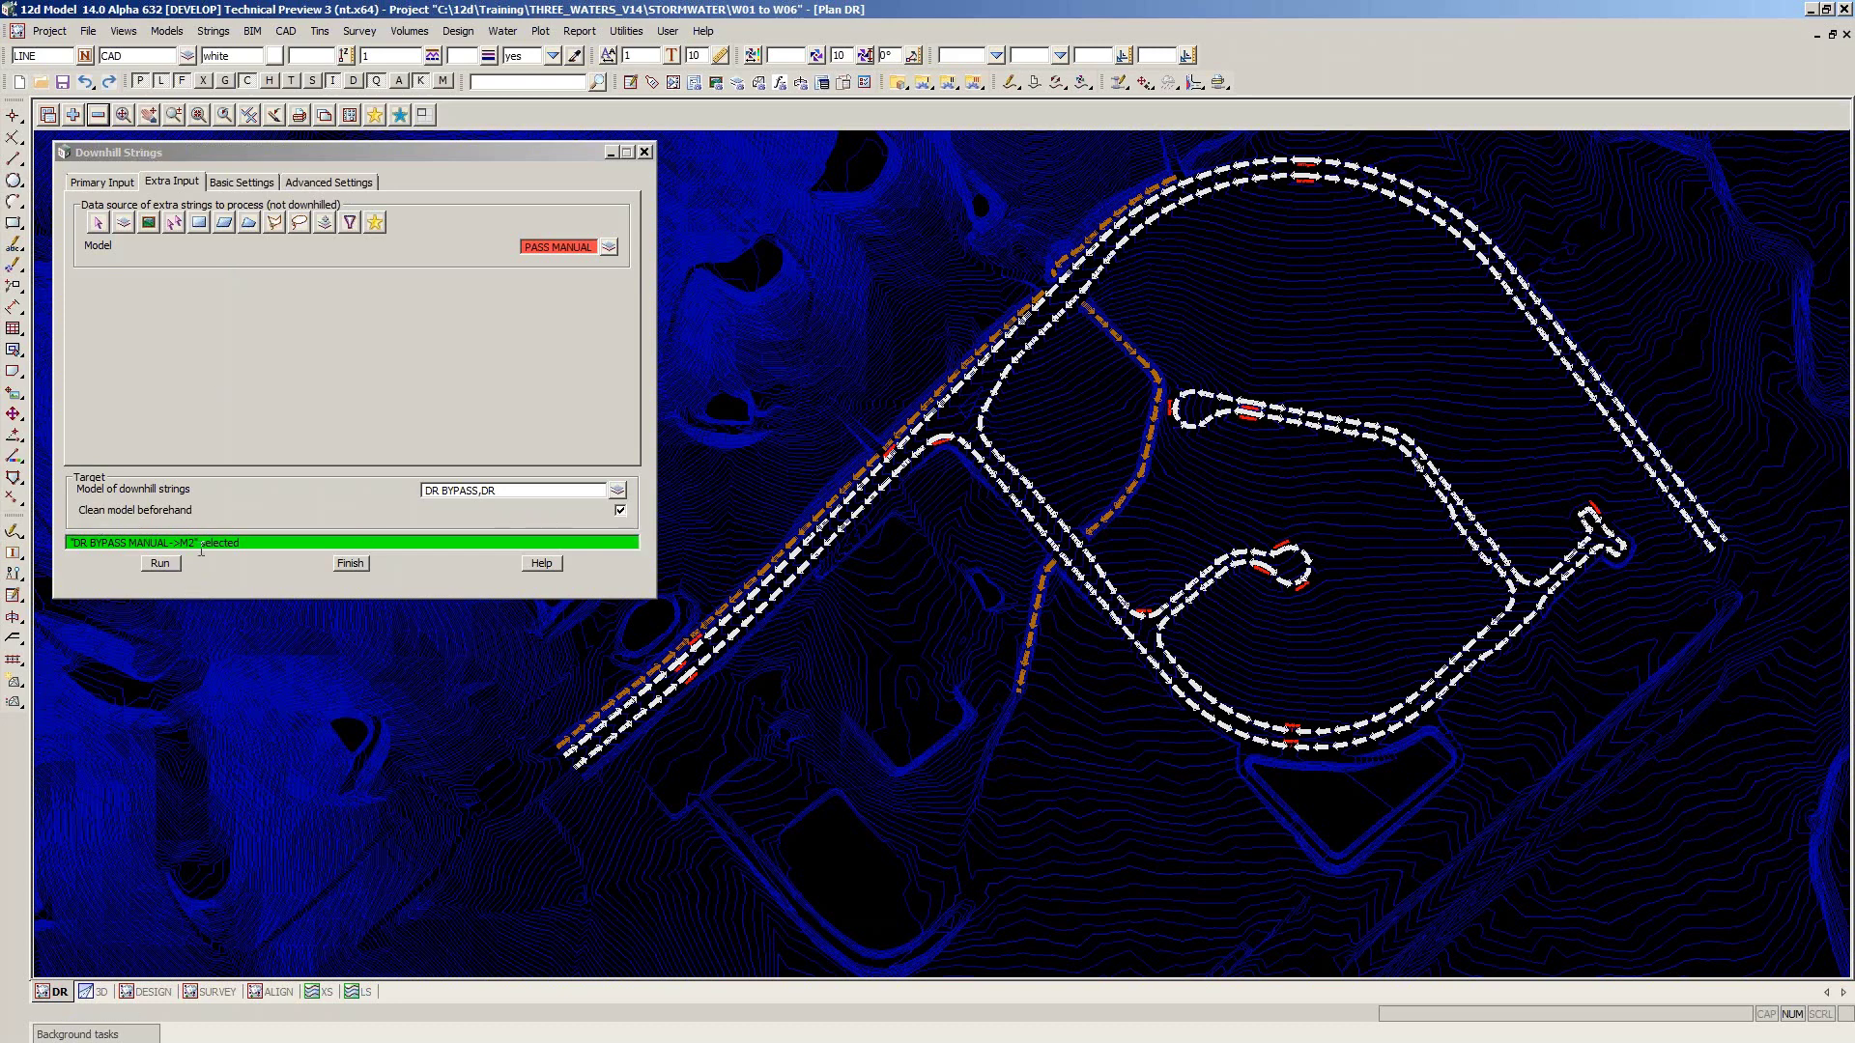
{"action": "left_click", "coordinate": [162, 565]}
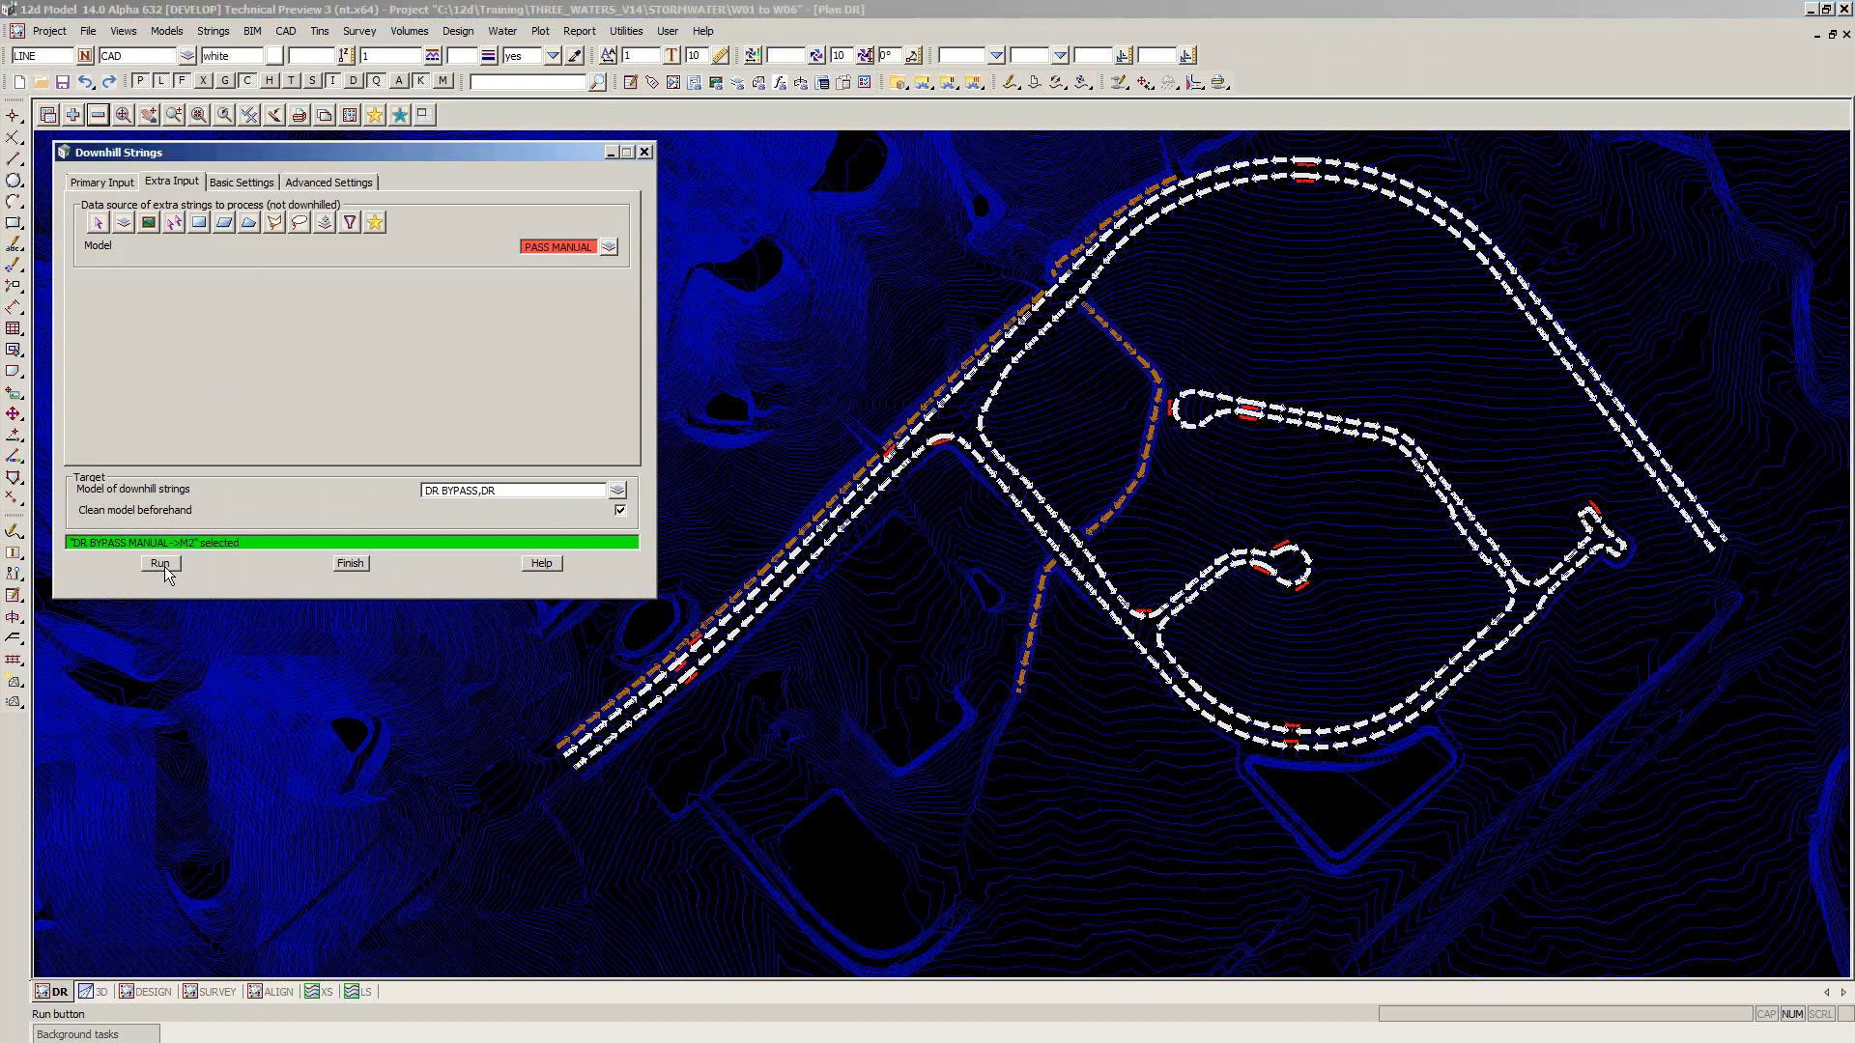
{"action": "left_click", "coordinate": [161, 564]}
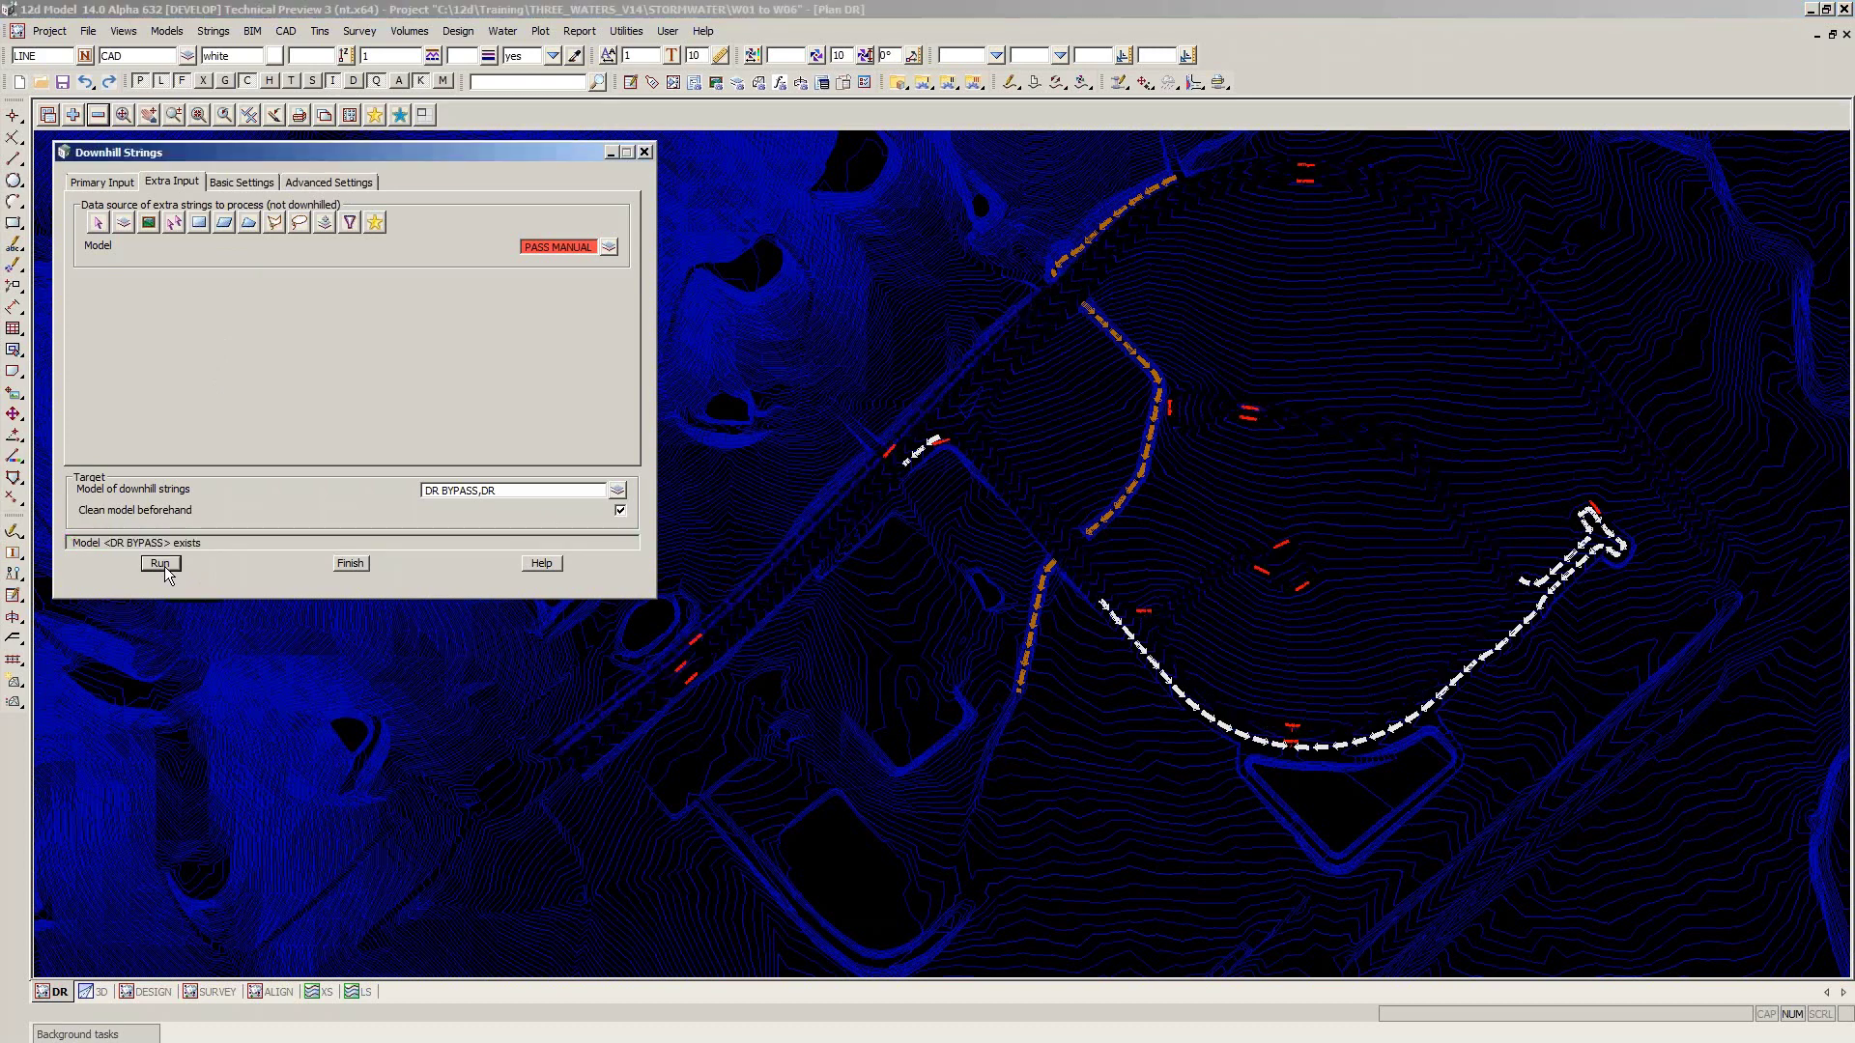
{"action": "left_click", "coordinate": [98, 115]}
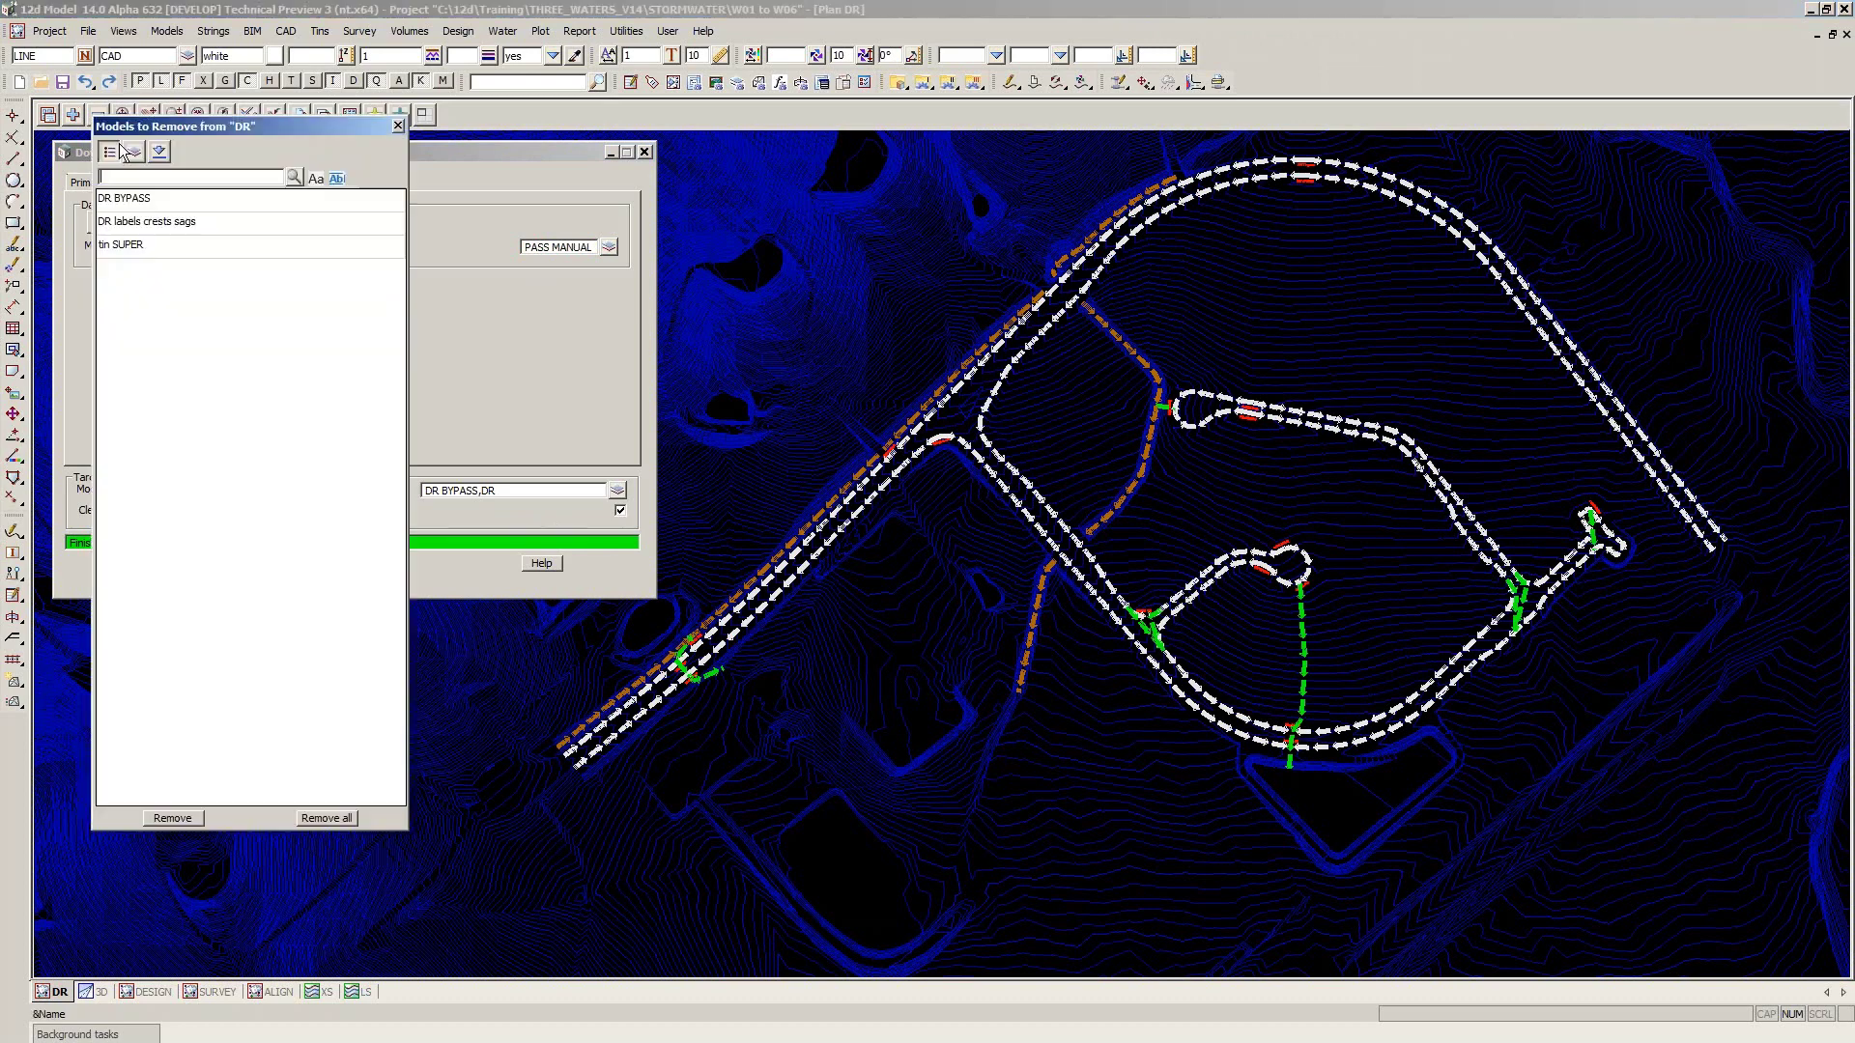
{"action": "left_click", "coordinate": [399, 126]}
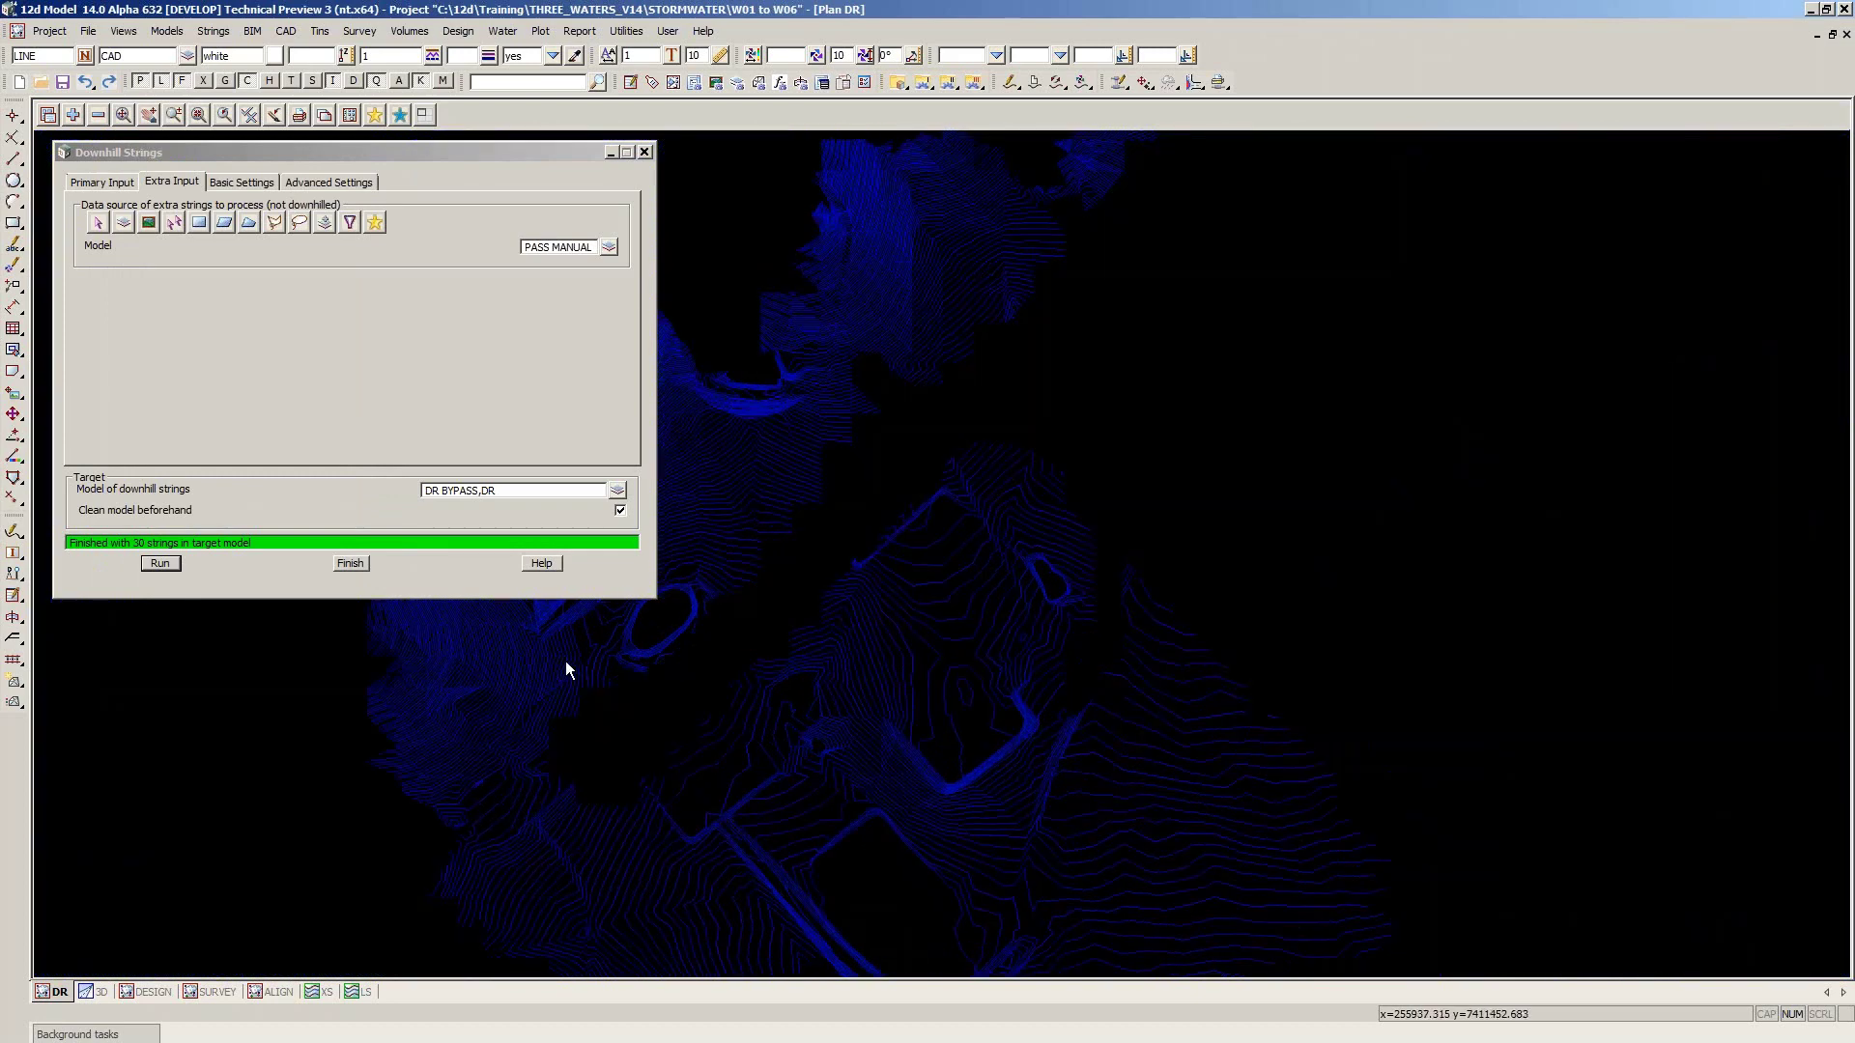
Show the basic settings with the head-to-tail join options and inquire on the drain string crossing the main road's sag
{"action": "scroll", "coordinate": [565, 660], "scroll_direction": "up", "scroll_amount": 2}
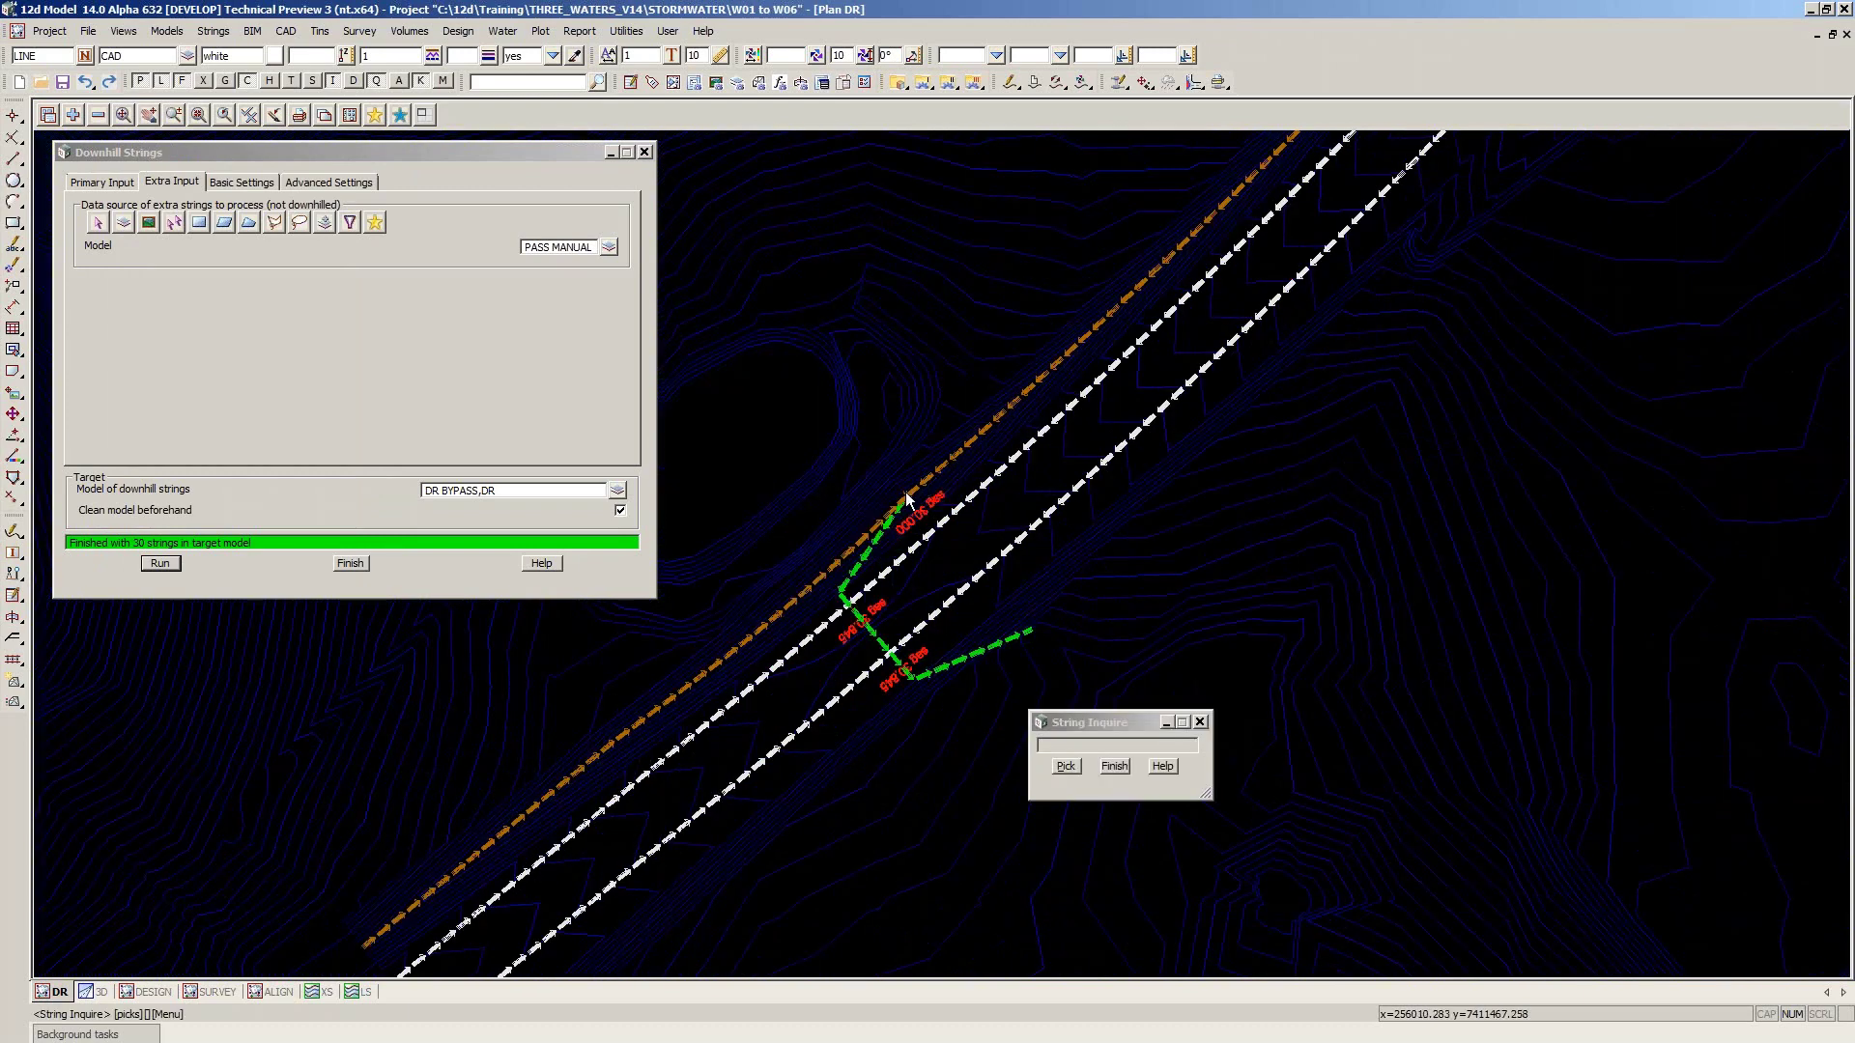
{"action": "left_click", "coordinate": [231, 184]}
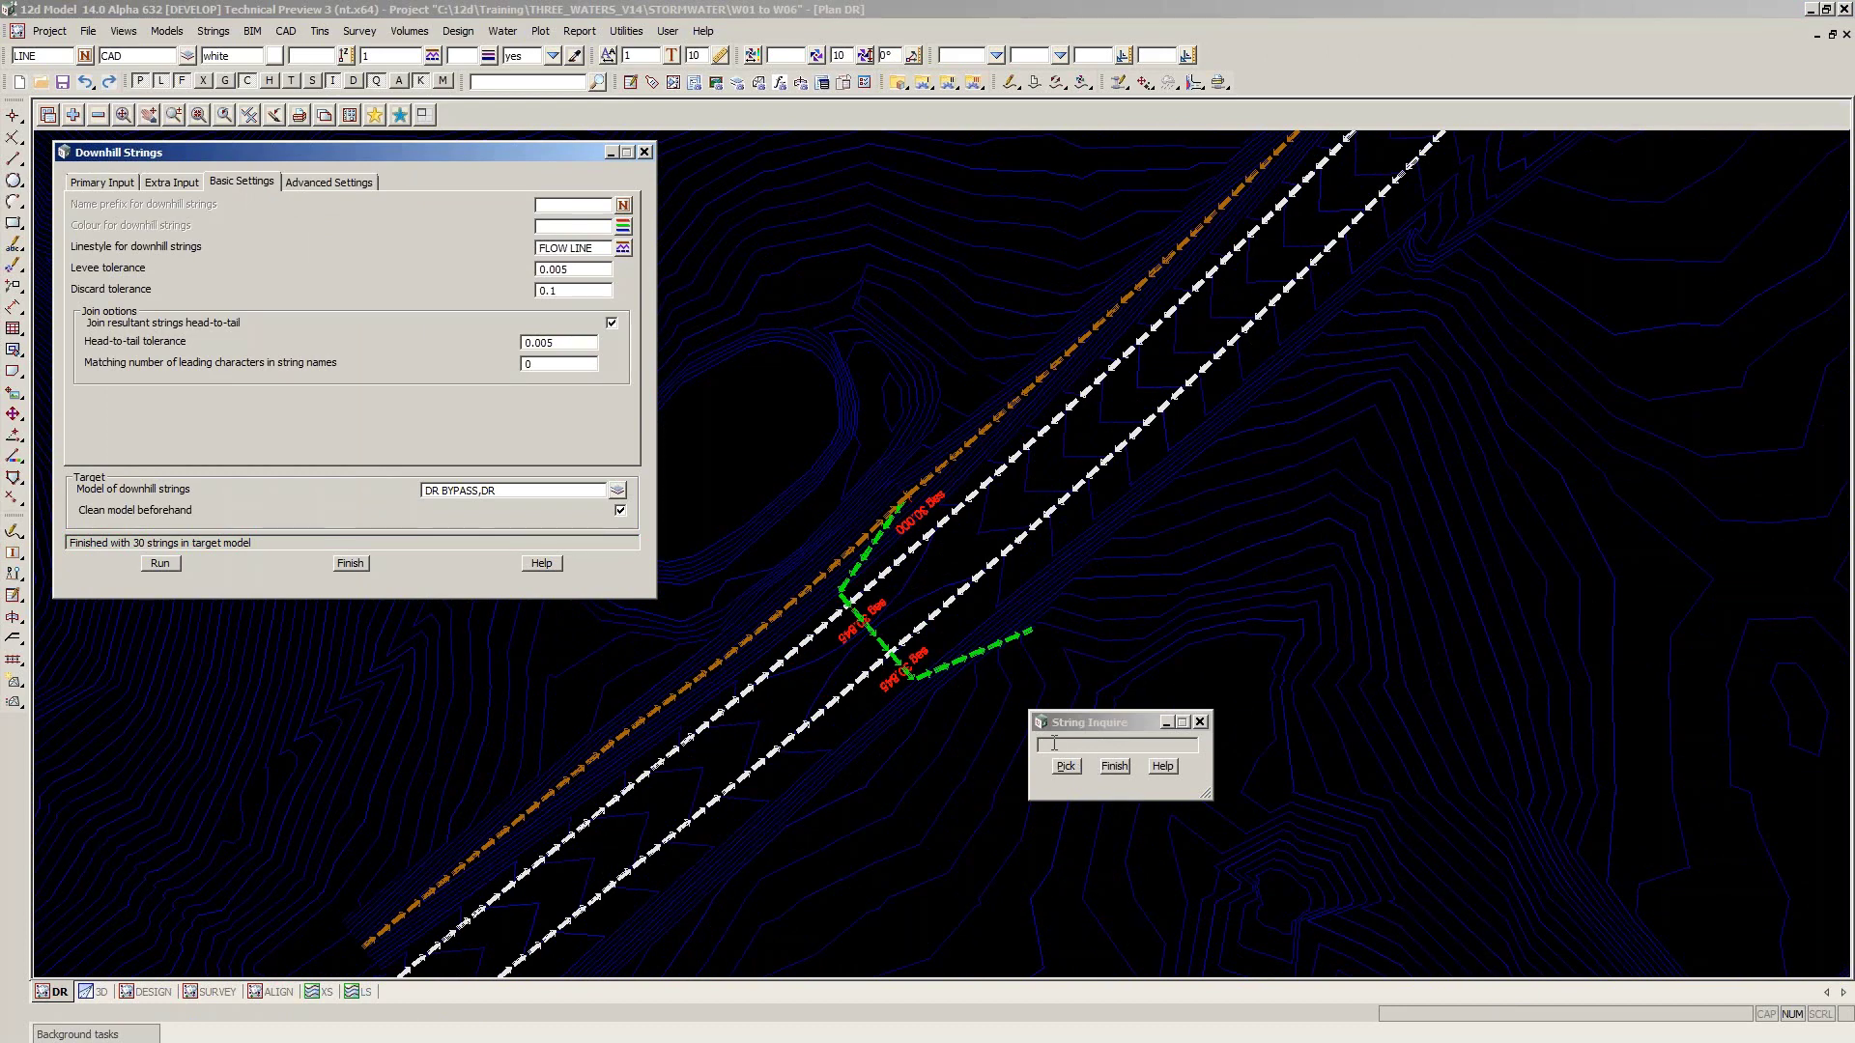
{"action": "left_click", "coordinate": [1054, 744]}
{"action": "left_click", "coordinate": [993, 645]}
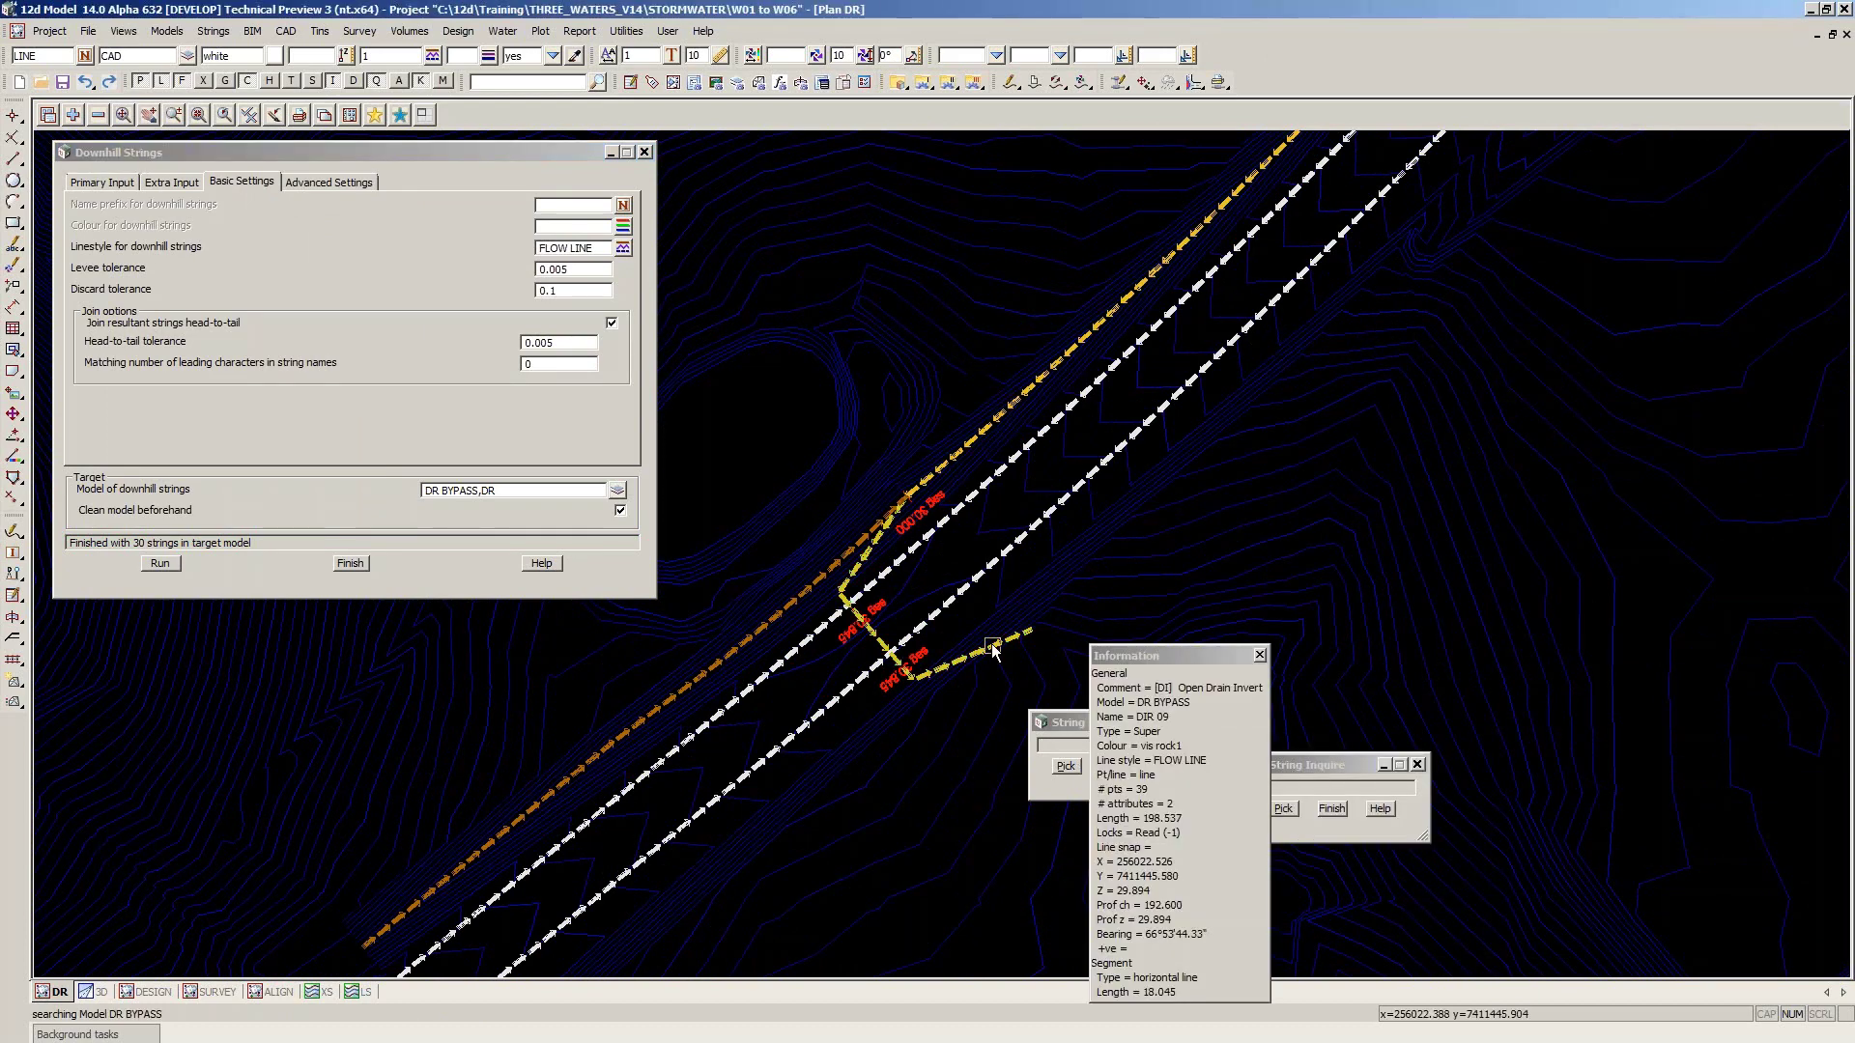
{"action": "scroll", "coordinate": [991, 644], "scroll_direction": "down", "scroll_amount": 1}
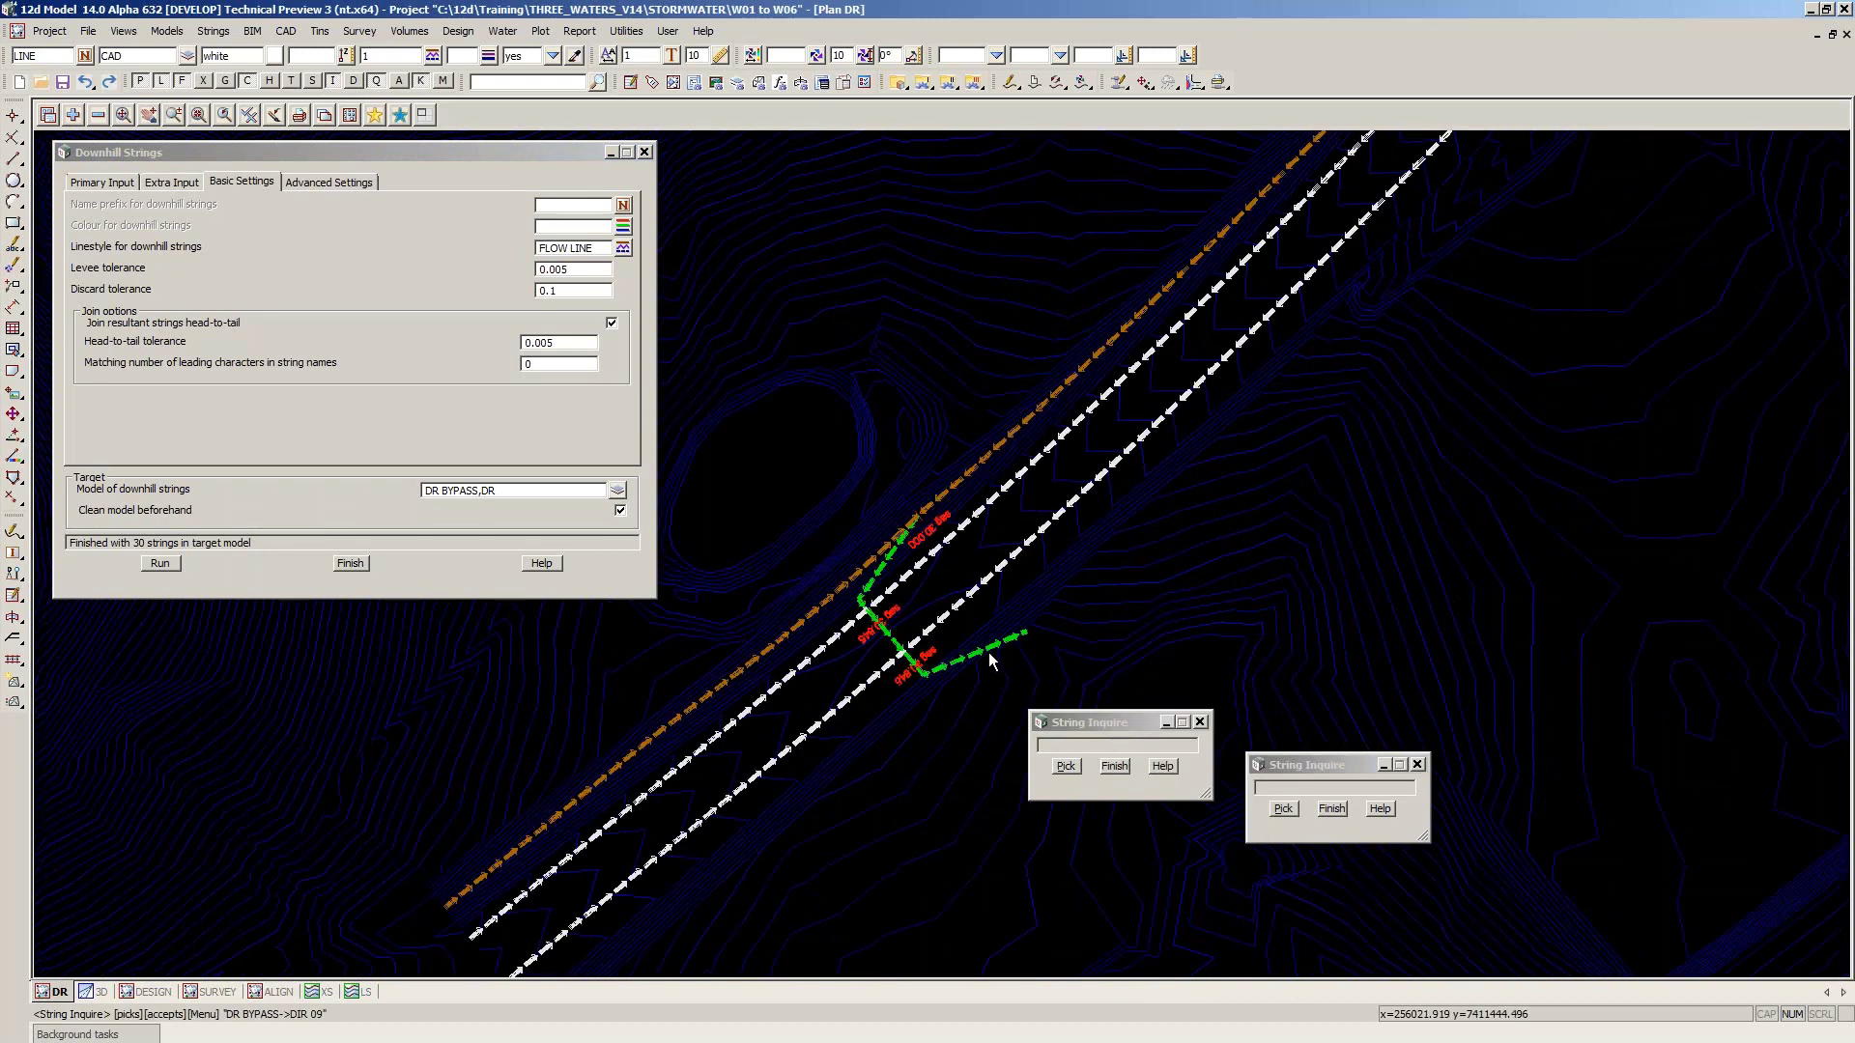
{"action": "left_click", "coordinate": [988, 652]}
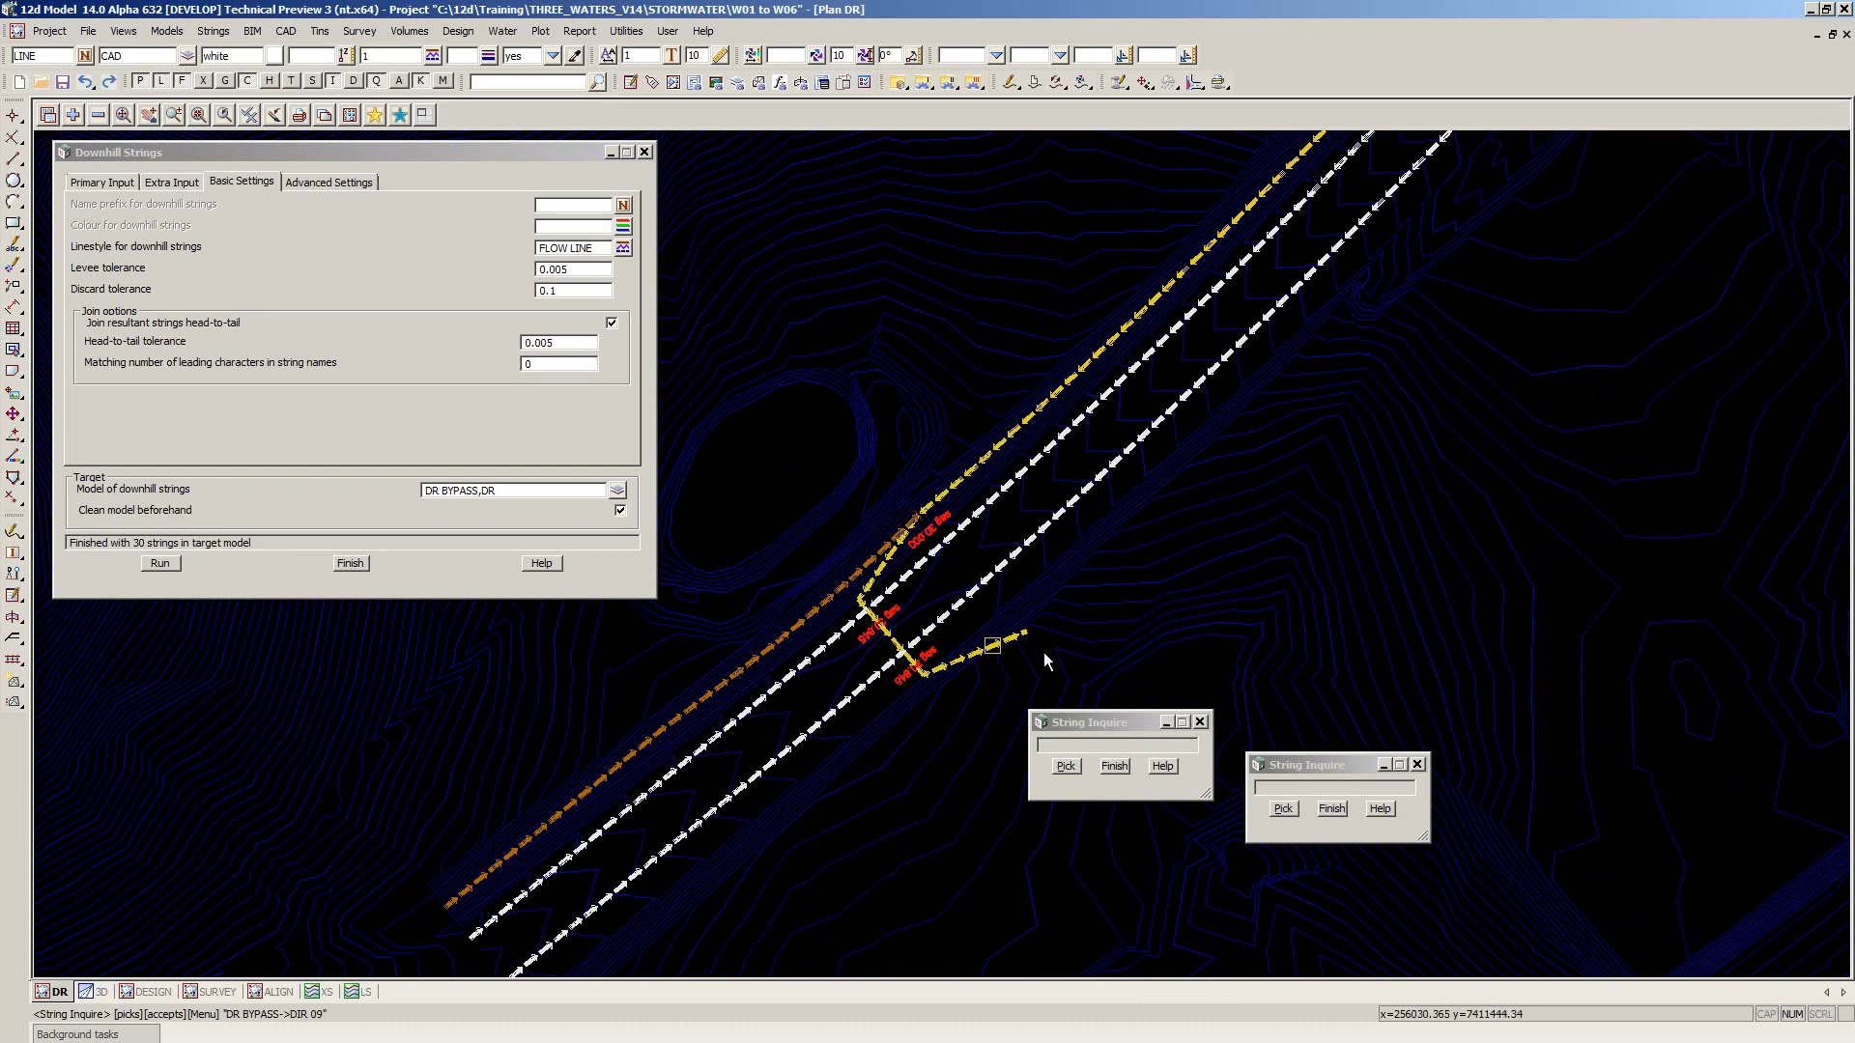
Inquire on the bypass string linking the northern cul-de-sac's sag to the drain, and close both String Inquire panels
{"action": "scroll", "coordinate": [692, 763], "scroll_direction": "up", "scroll_amount": 2}
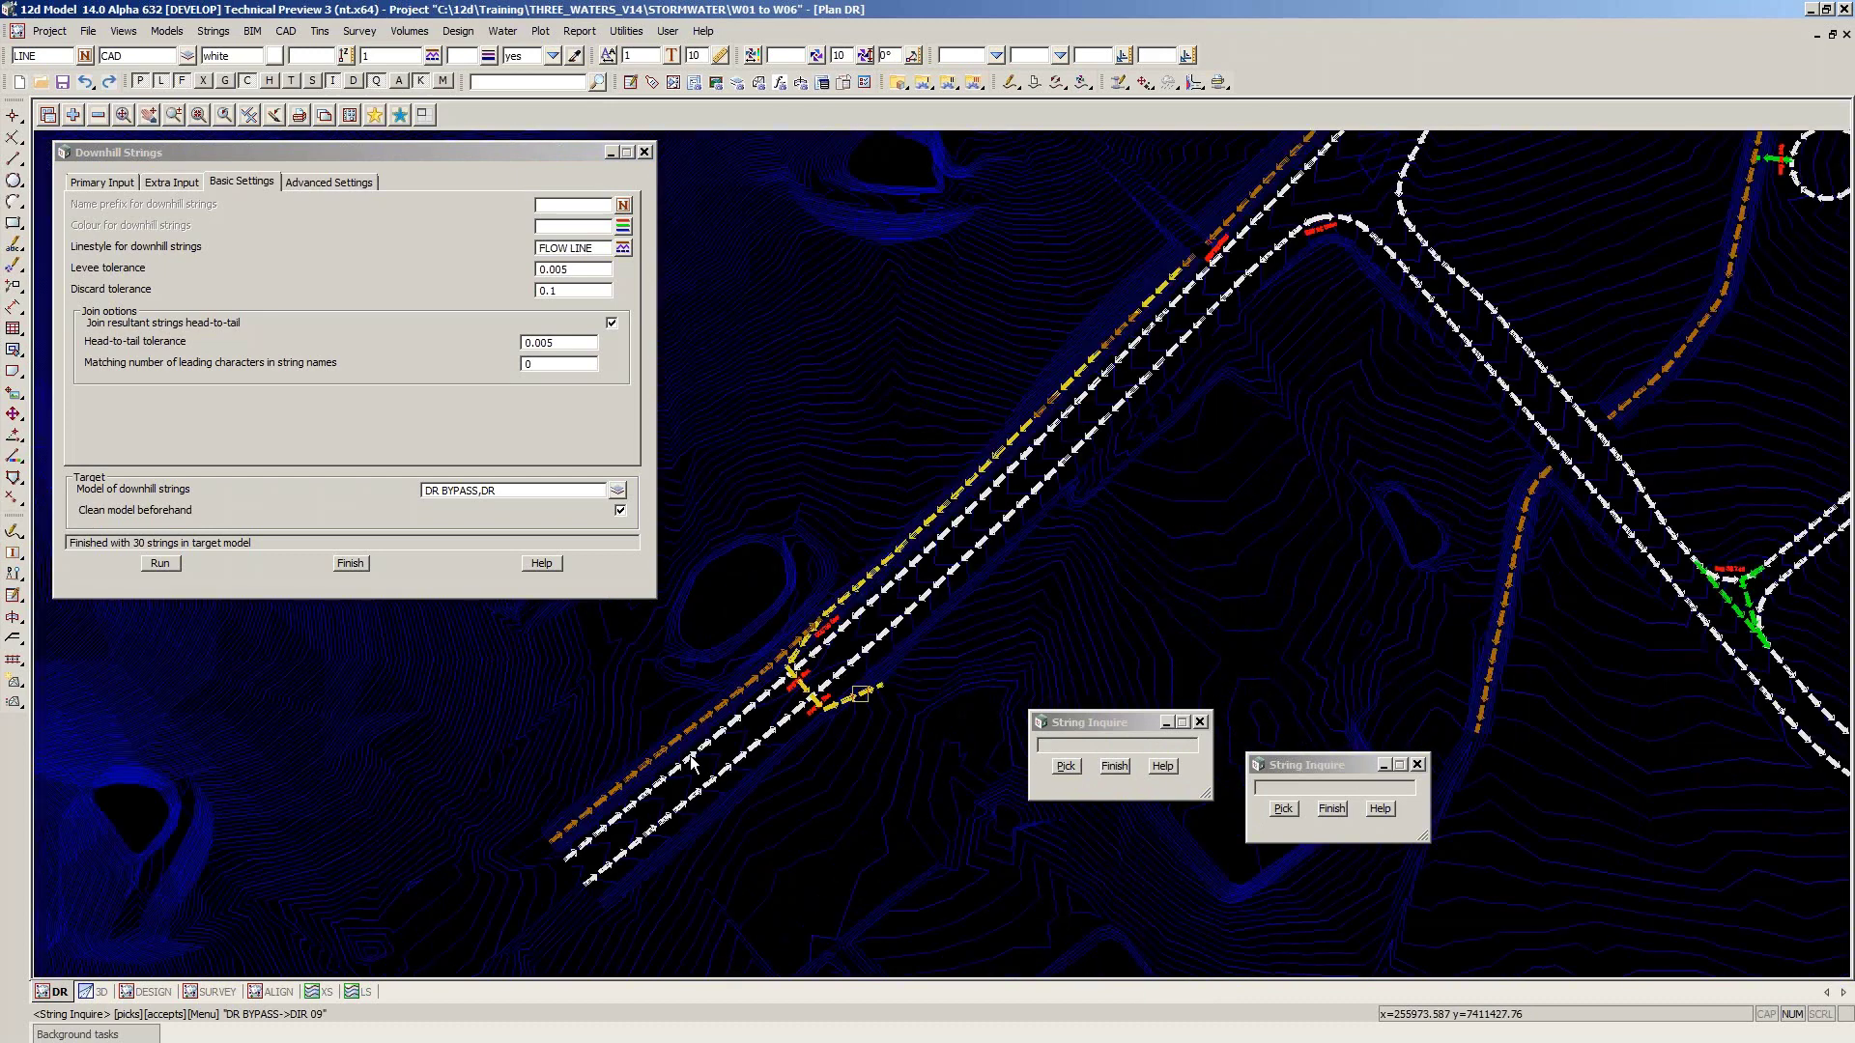
{"action": "scroll", "coordinate": [691, 756], "scroll_direction": "down", "scroll_amount": 4}
{"action": "scroll", "coordinate": [1339, 401], "scroll_direction": "up", "scroll_amount": 1}
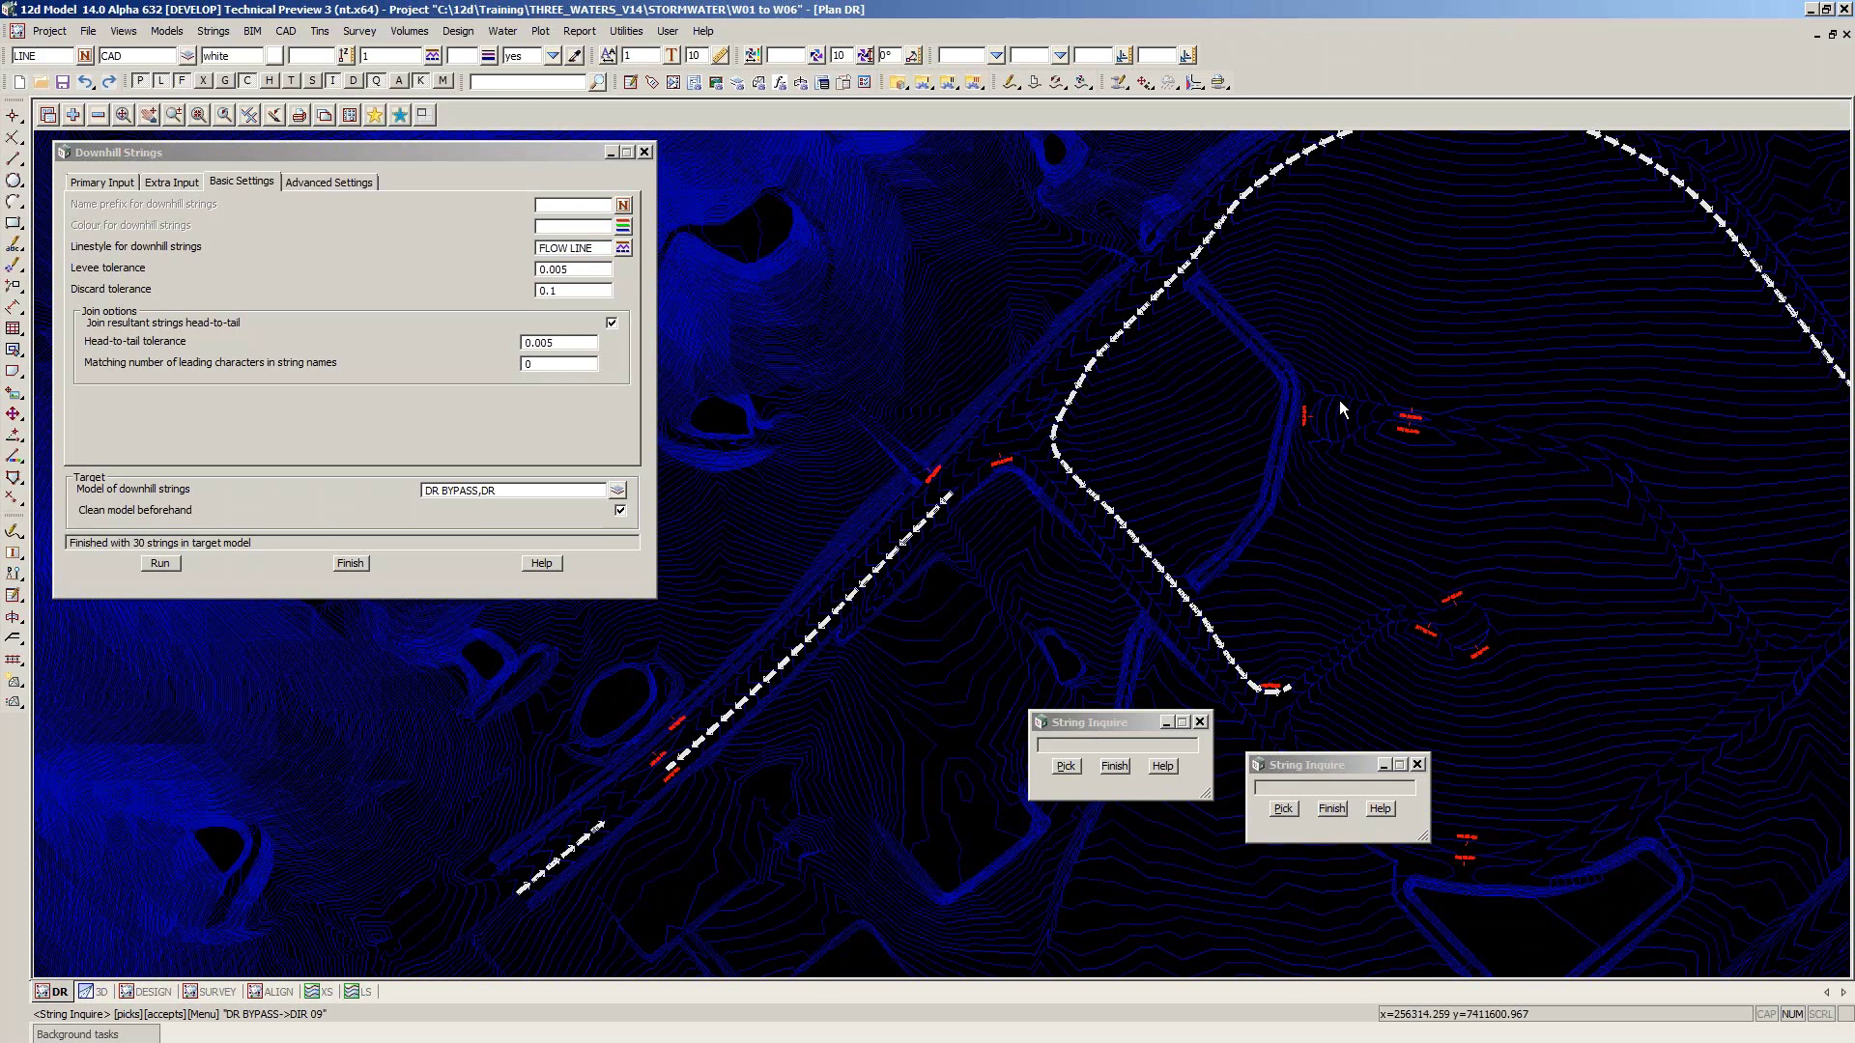
{"action": "scroll", "coordinate": [1339, 400], "scroll_direction": "up", "scroll_amount": 2}
{"action": "left_click", "coordinate": [1237, 435]}
{"action": "scroll", "coordinate": [1236, 433], "scroll_direction": "down", "scroll_amount": 4}
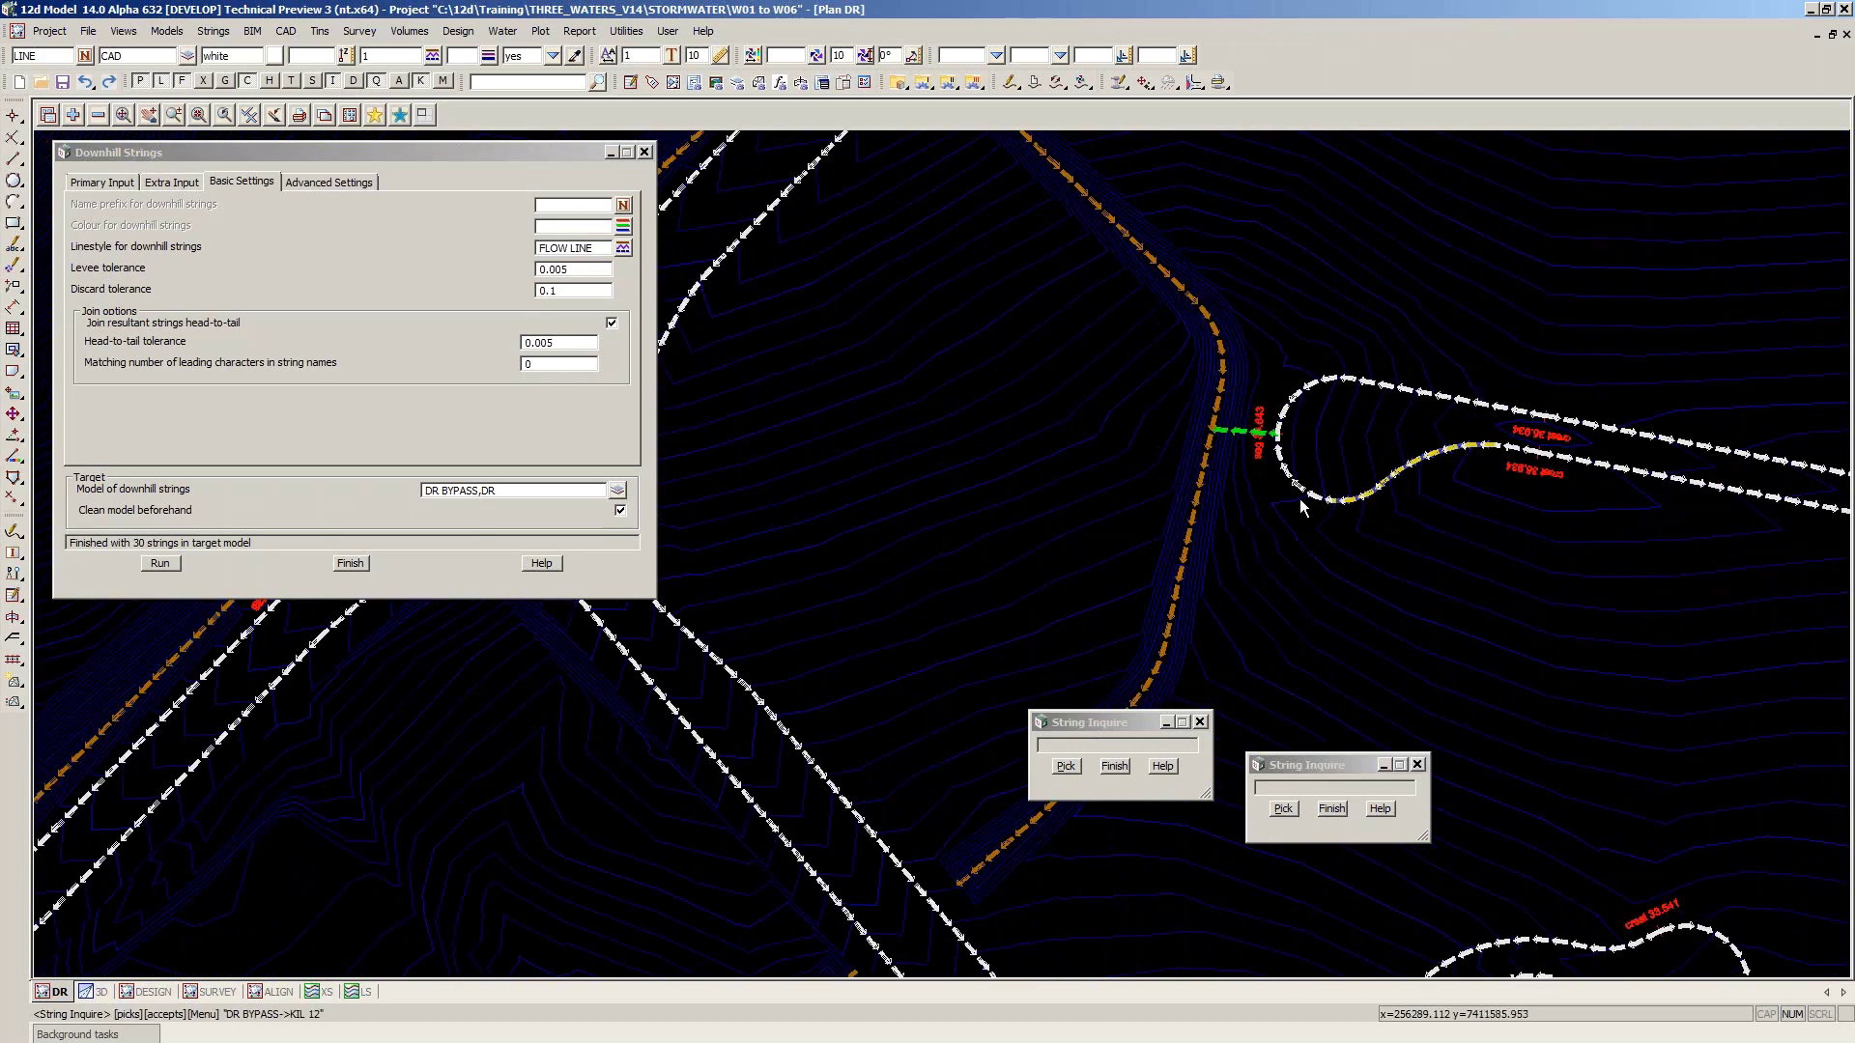
{"action": "scroll", "coordinate": [1300, 501], "scroll_direction": "up", "scroll_amount": 1}
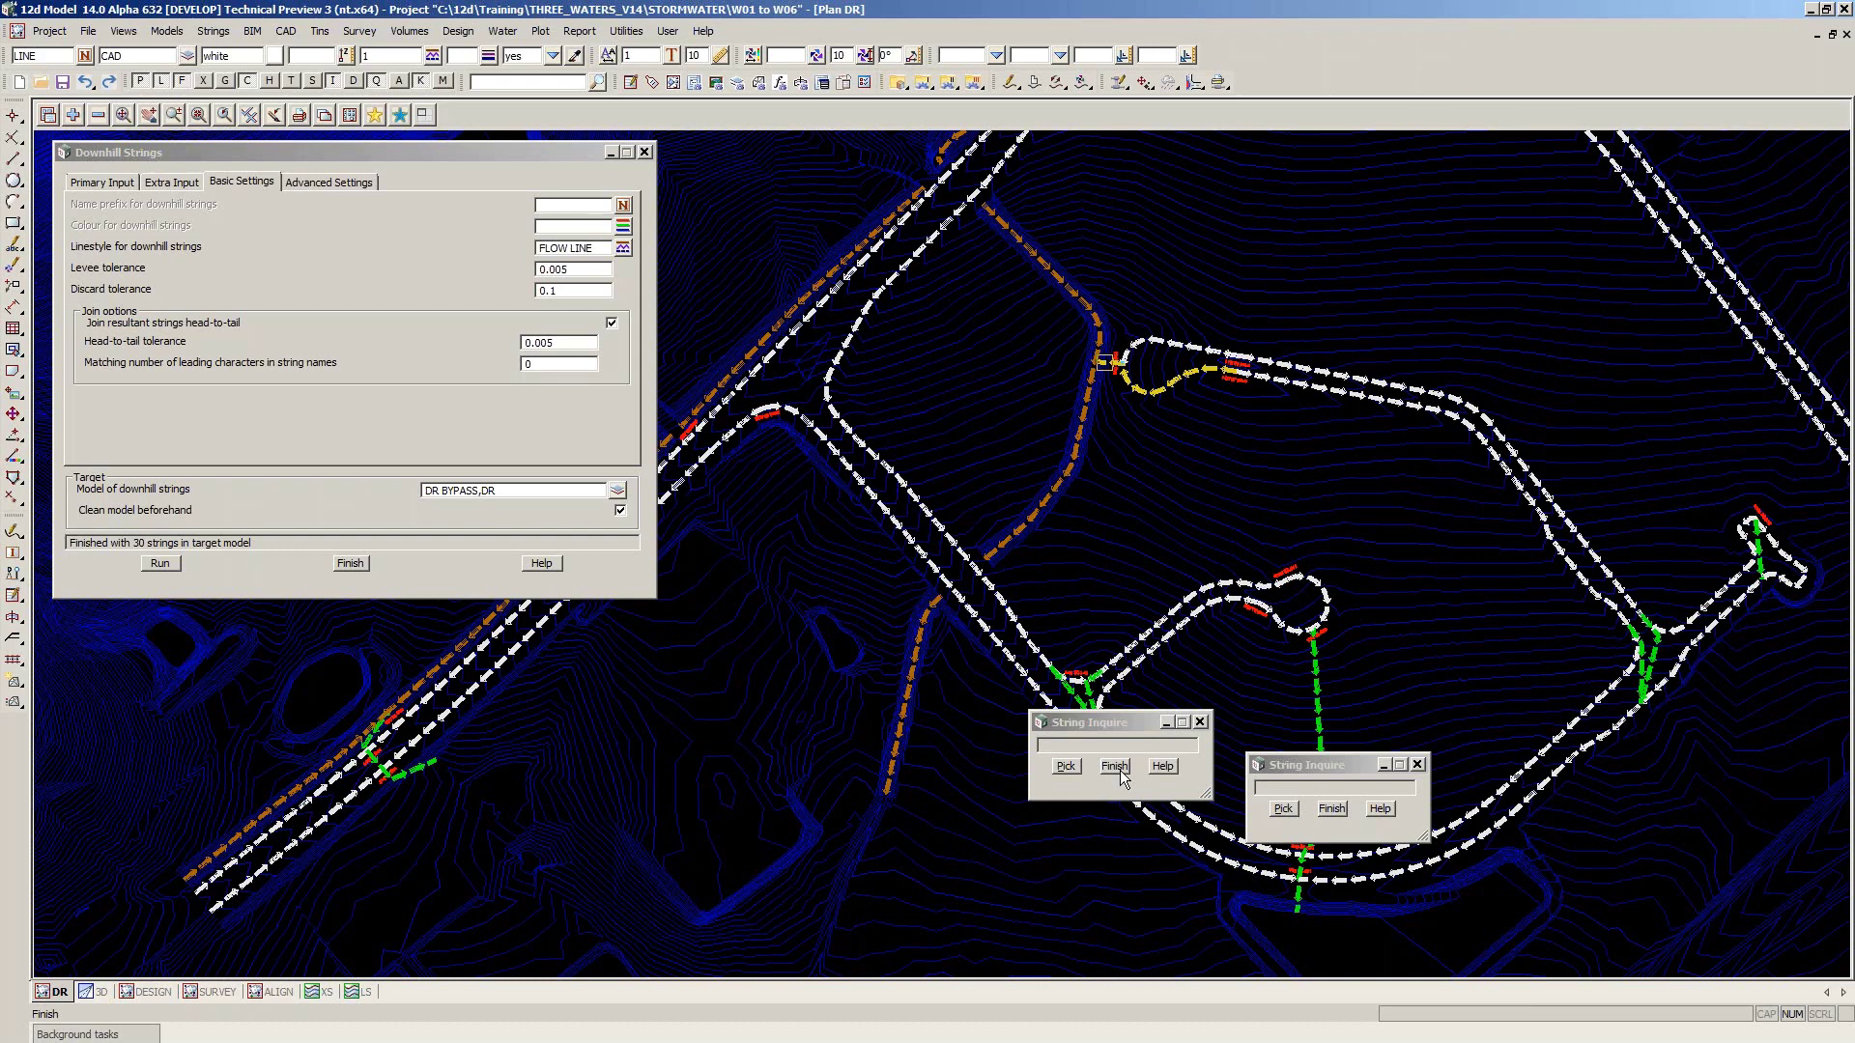
{"action": "left_click", "coordinate": [1118, 770]}
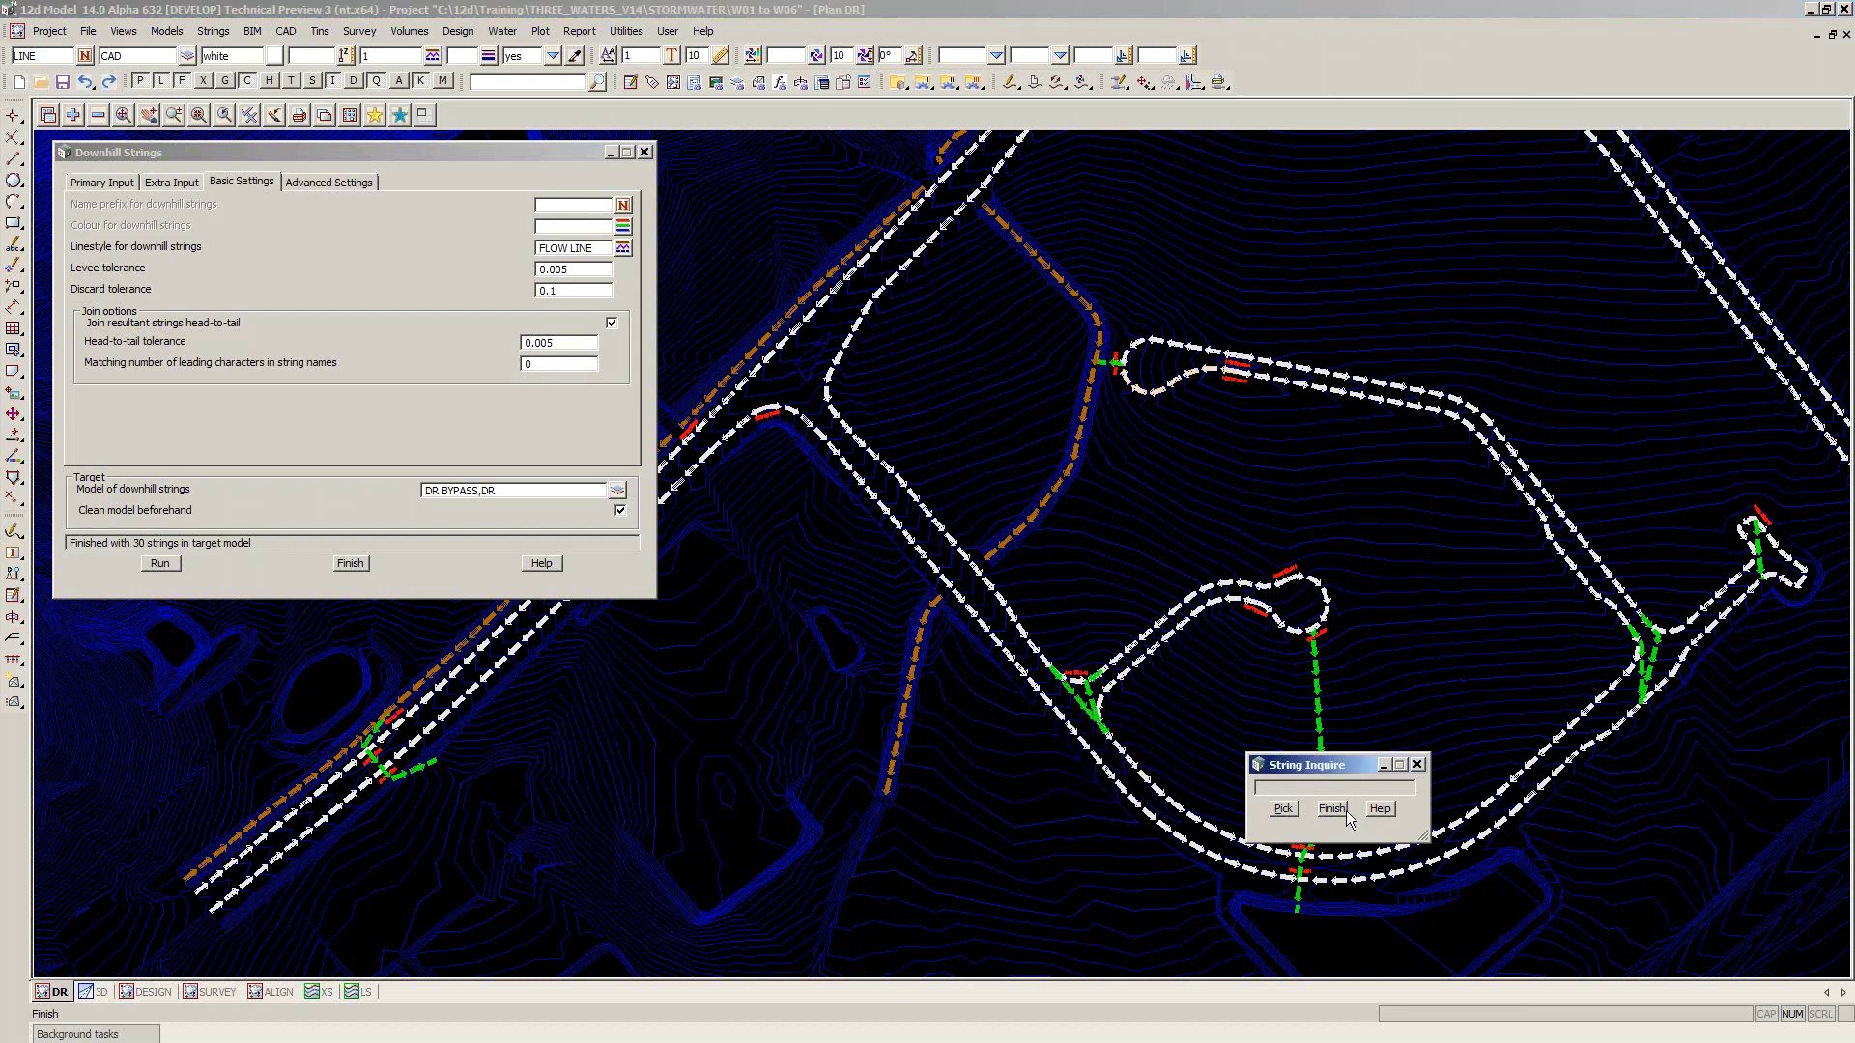
{"action": "left_click", "coordinate": [1344, 810]}
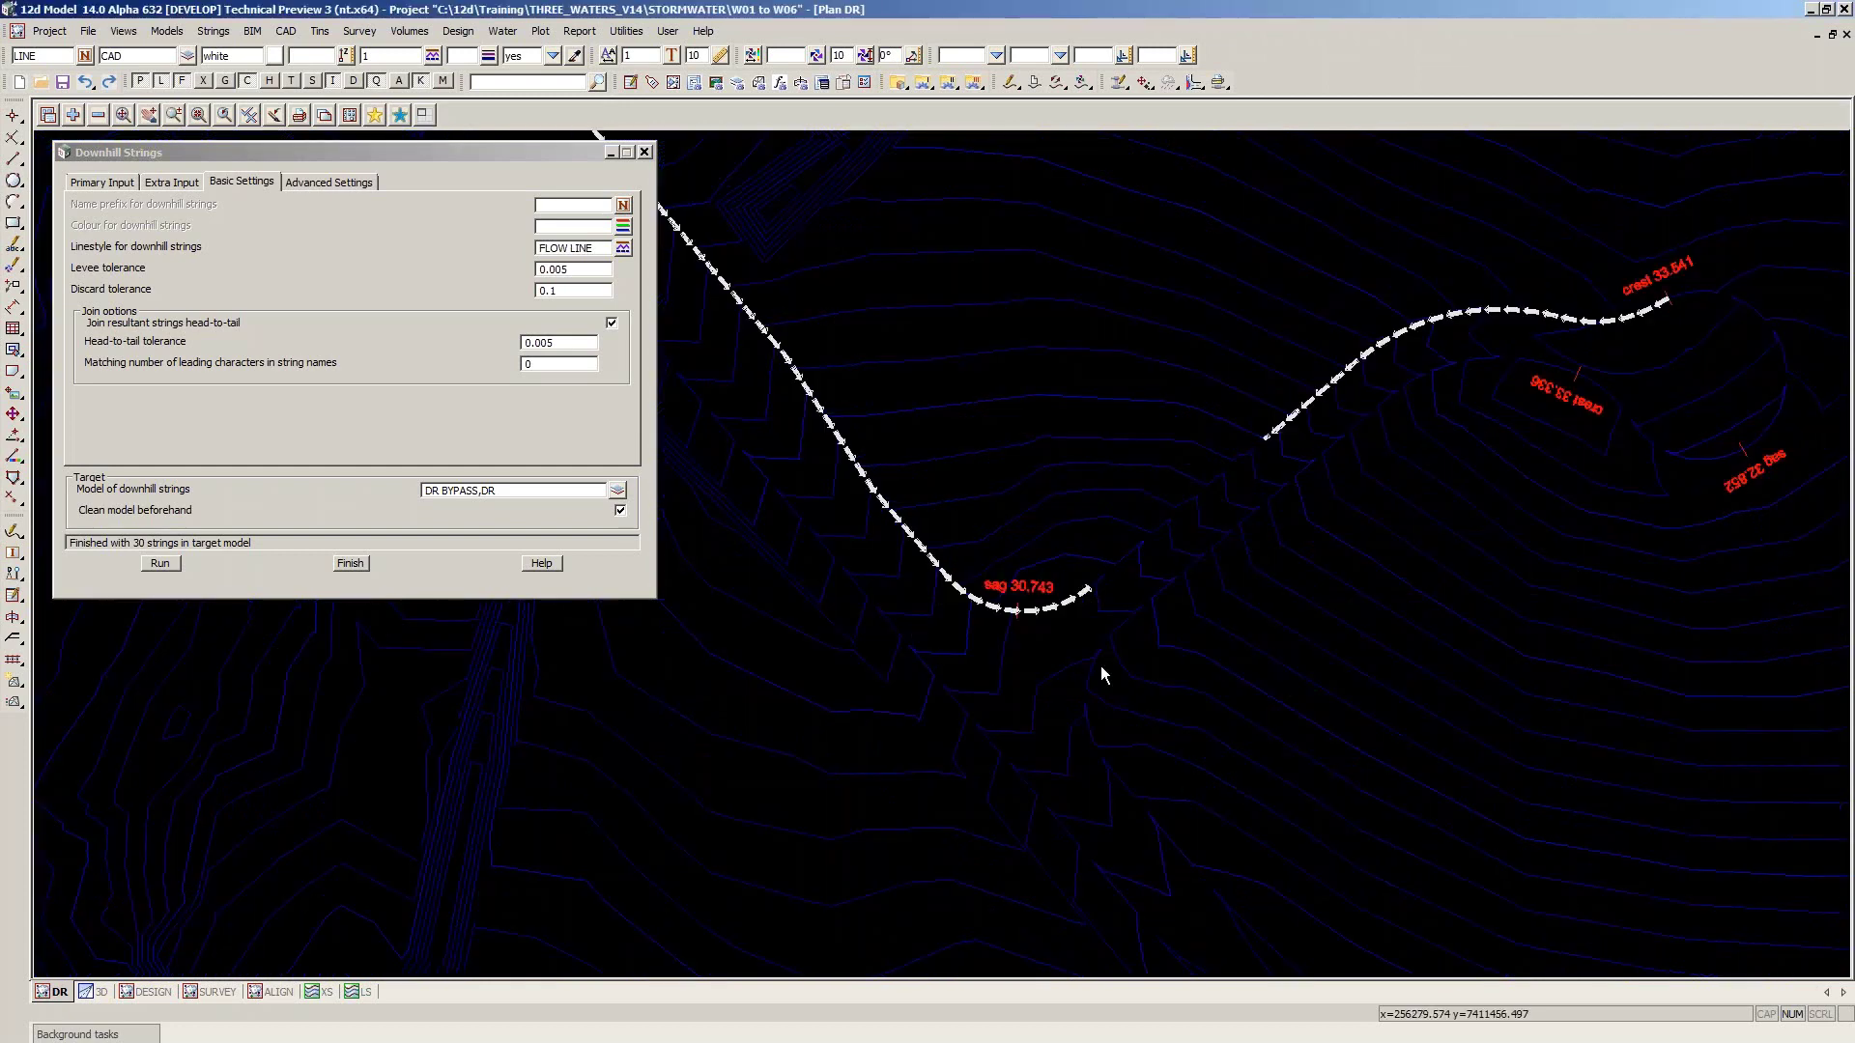
Inquire on the two green bypass strings crossing the side road's mouth at the loop road's western intersection
{"action": "scroll", "coordinate": [1103, 673], "scroll_direction": "up", "scroll_amount": 2}
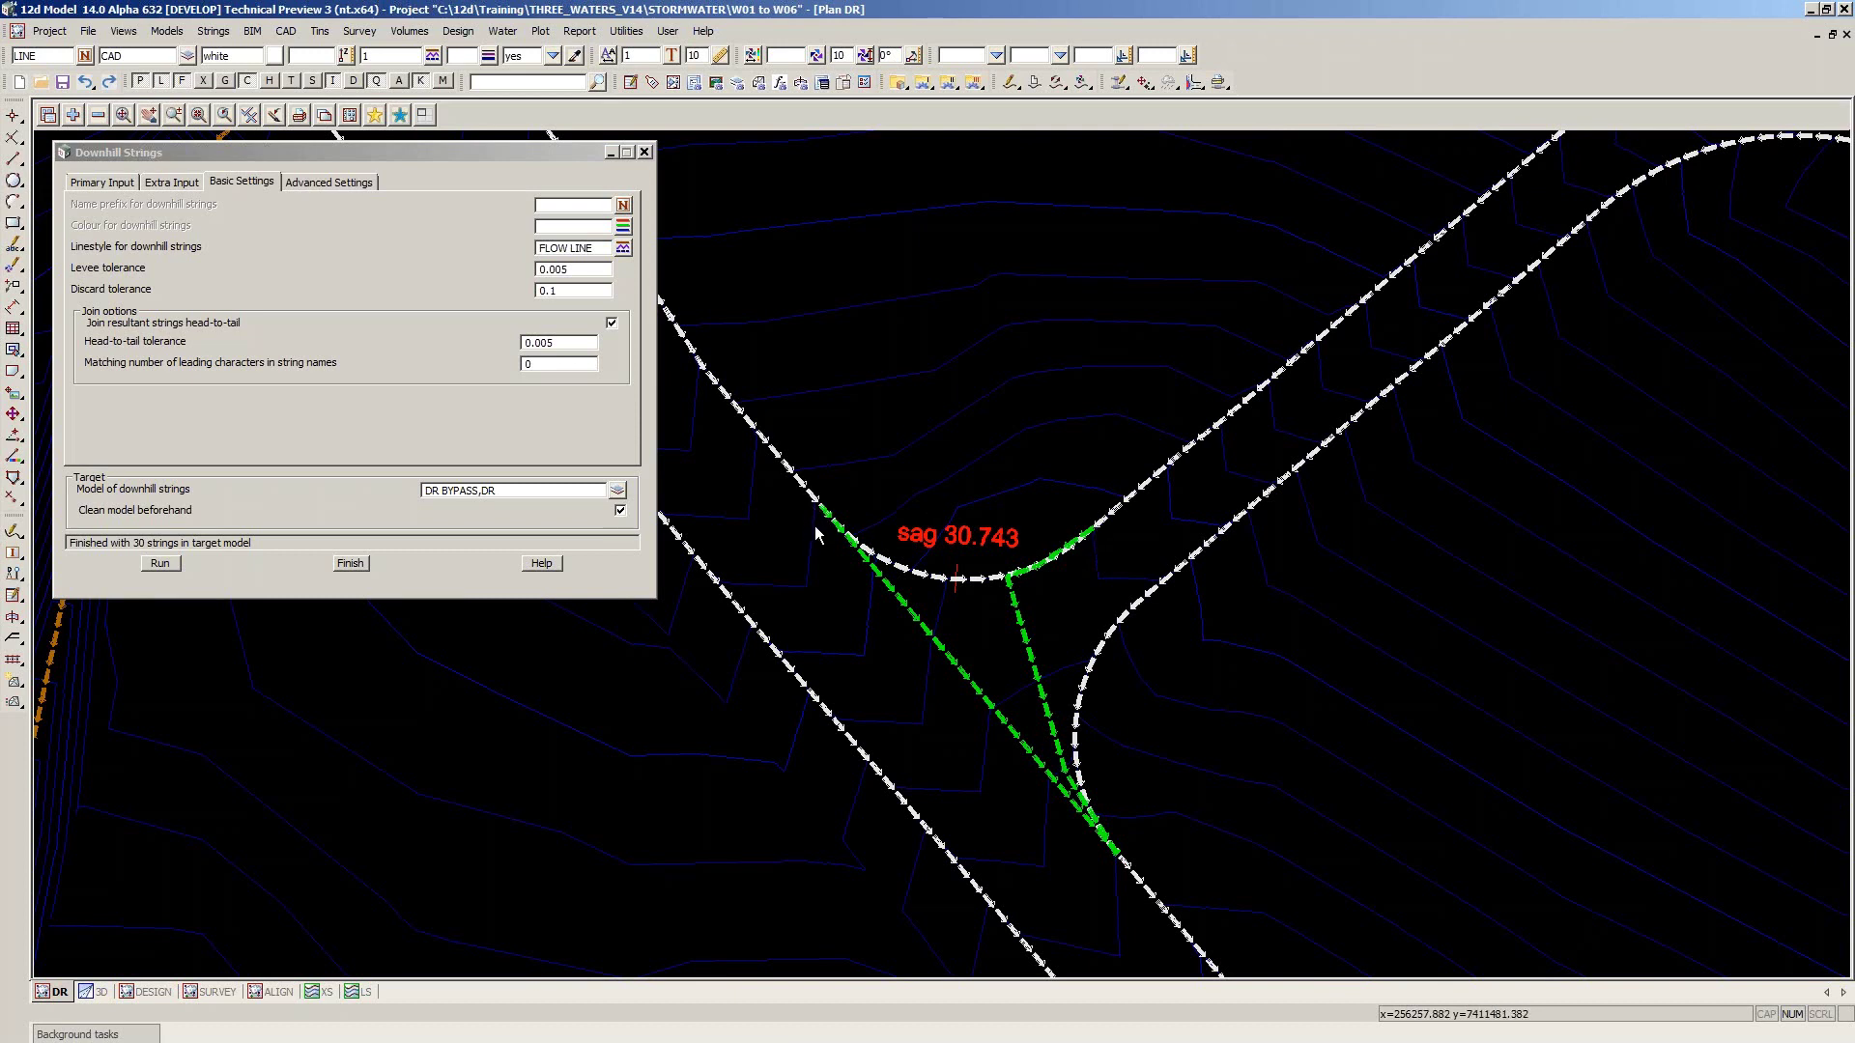
{"action": "key", "text": "F2"}
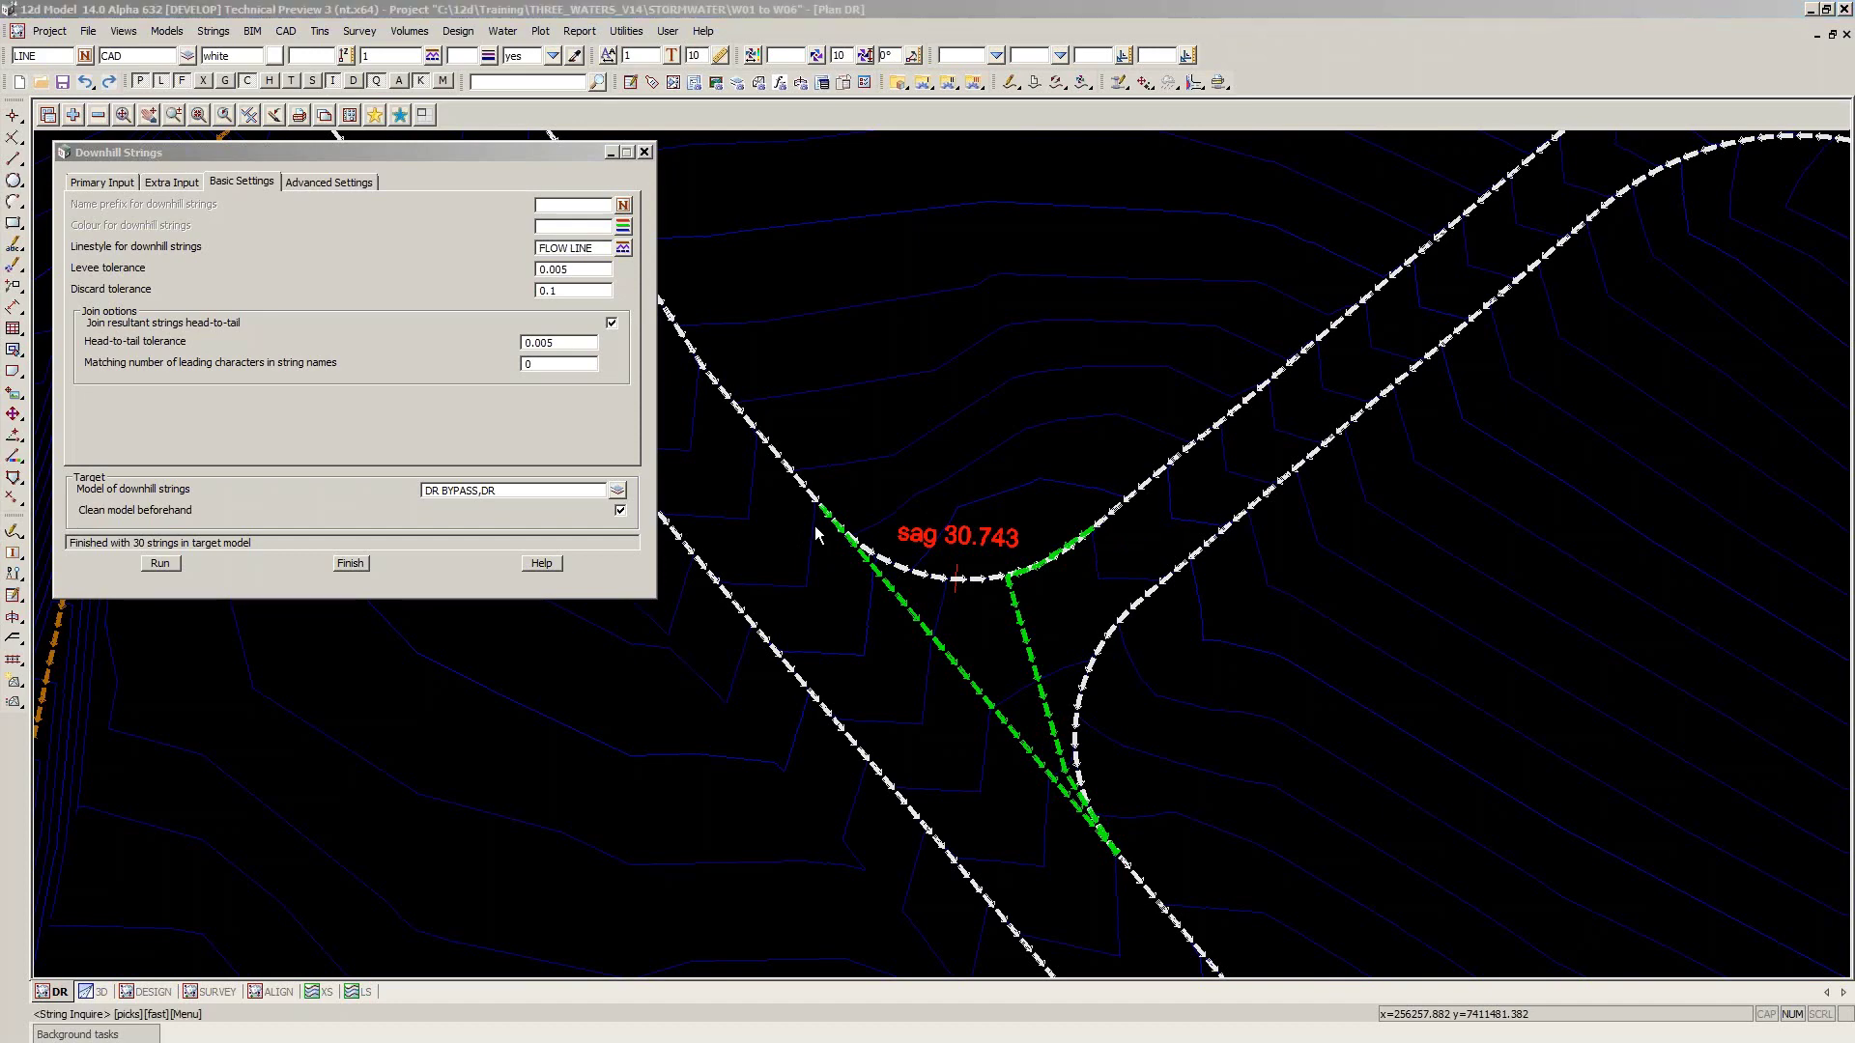
{"action": "left_click", "coordinate": [958, 673]}
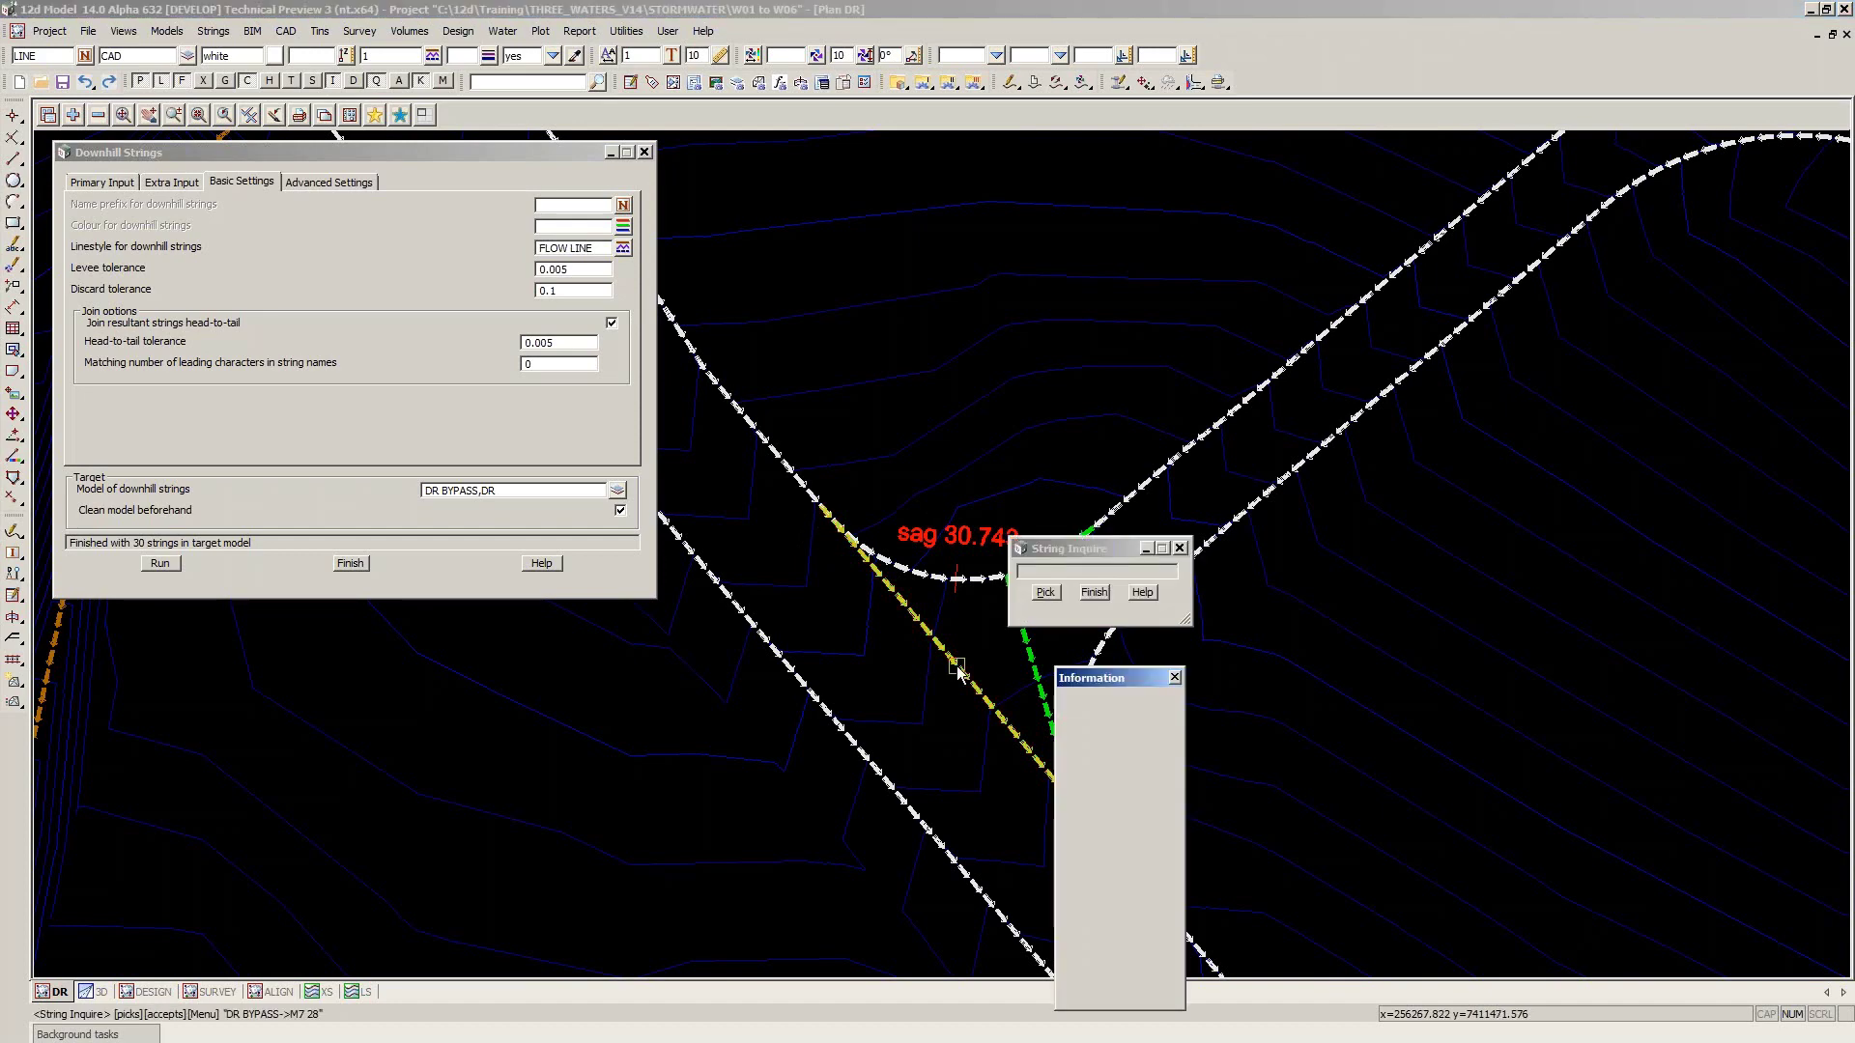
{"action": "scroll", "coordinate": [958, 674], "scroll_direction": "down", "scroll_amount": 2}
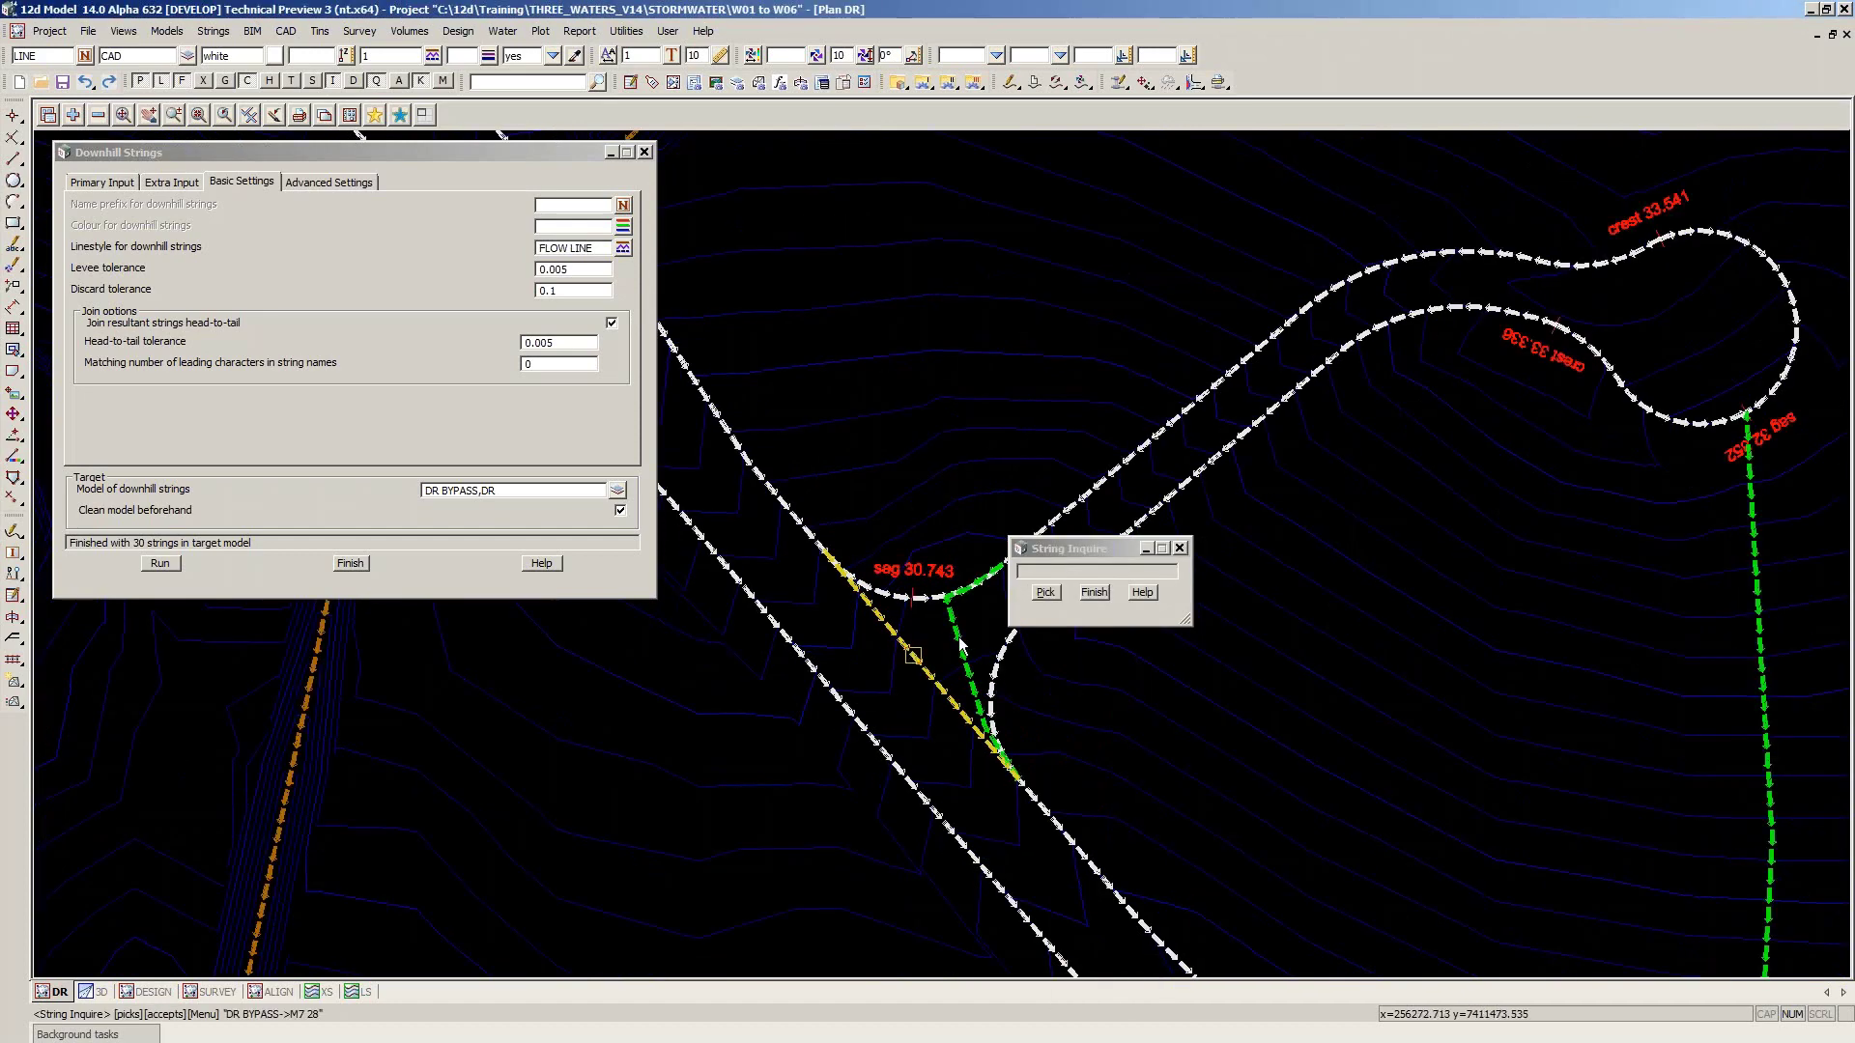
{"action": "left_click", "coordinate": [958, 638]}
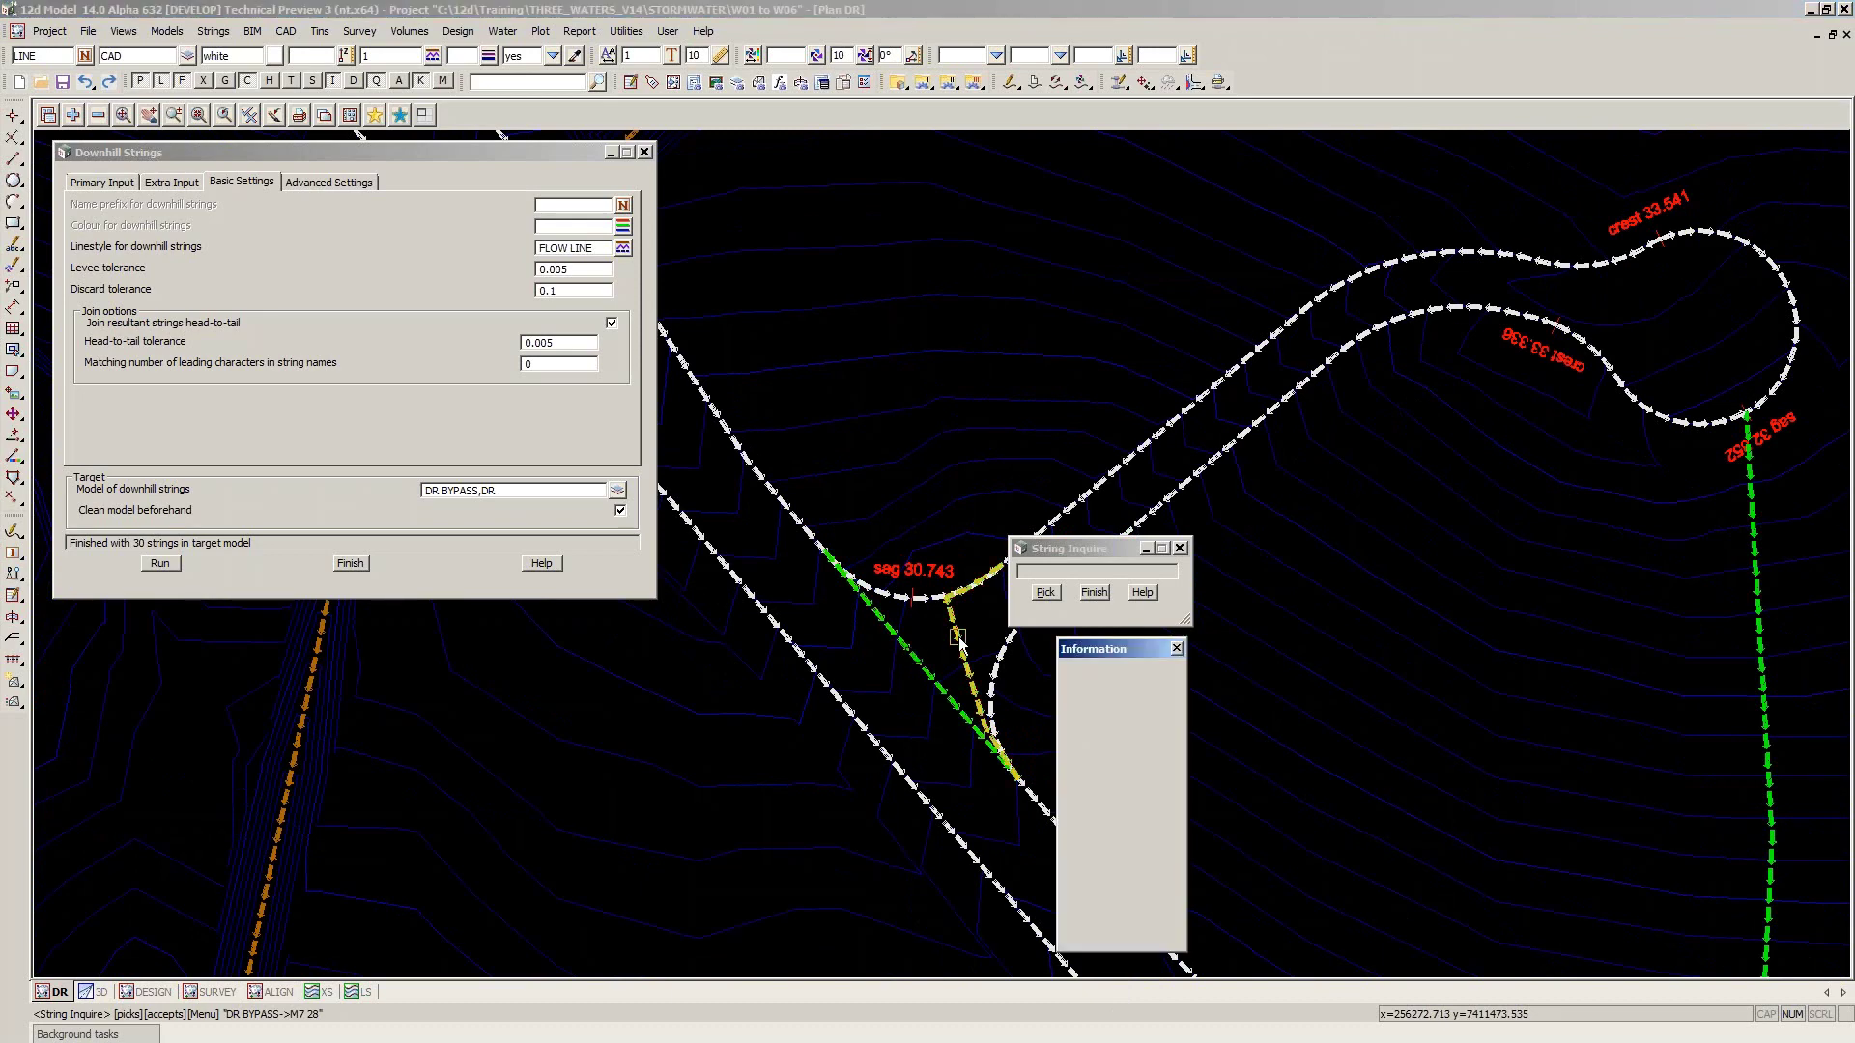
{"action": "scroll", "coordinate": [694, 676], "scroll_direction": "down", "scroll_amount": 1}
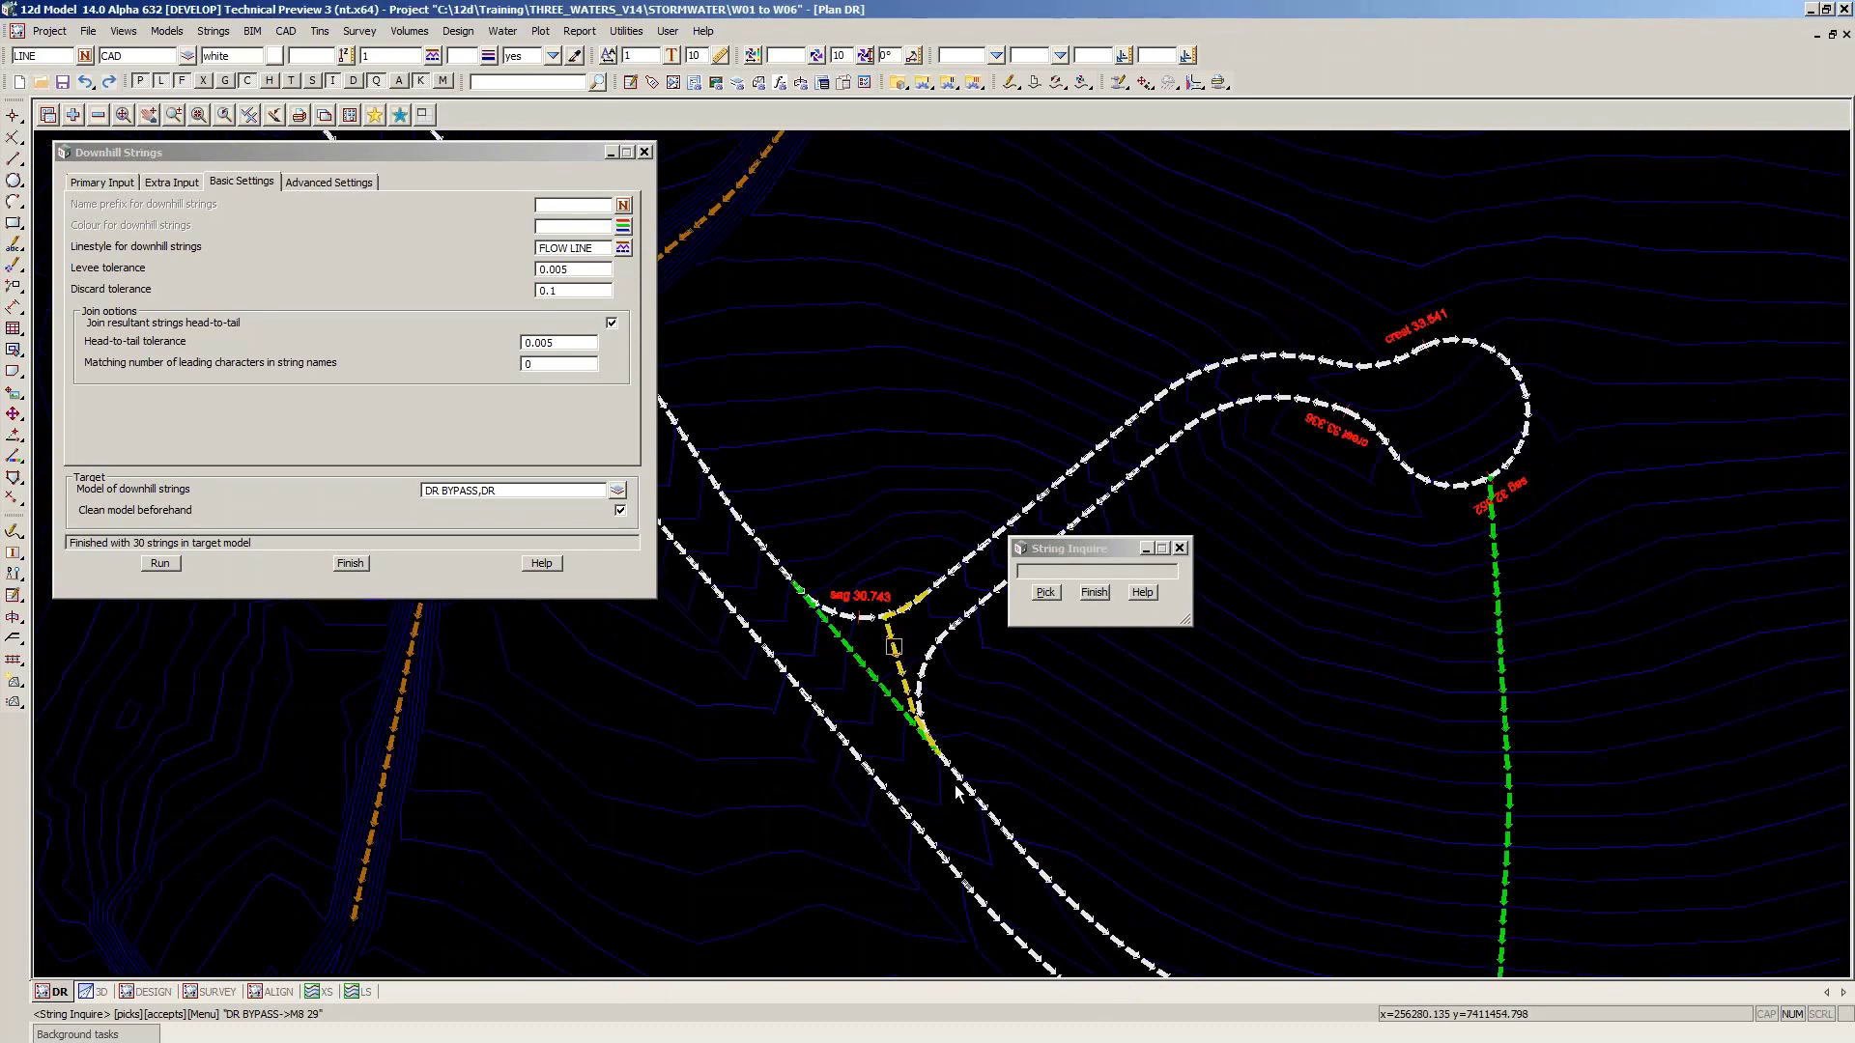
{"action": "left_click", "coordinate": [1100, 594]}
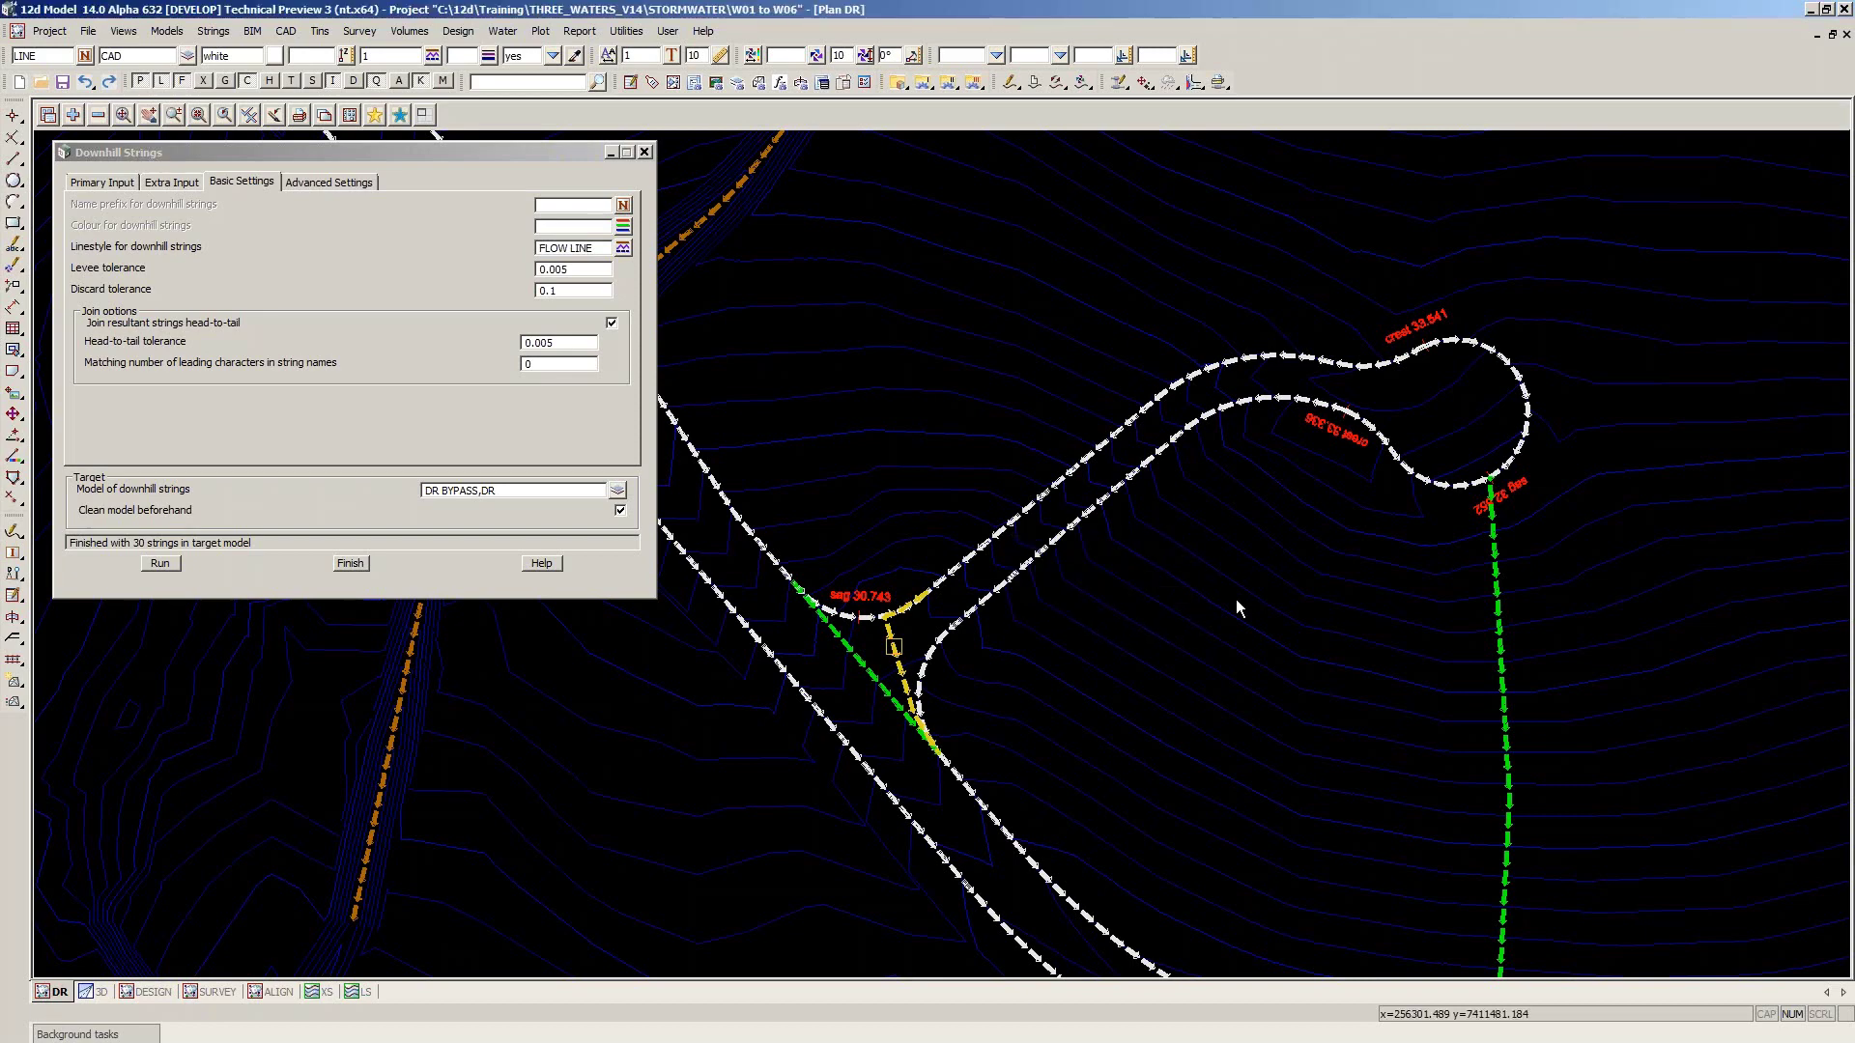
Inquire on the bypass strings at the loop road's southern sags, following the one that runs from the cul-de-sac into the basin
{"action": "scroll", "coordinate": [1237, 601], "scroll_direction": "down", "scroll_amount": 2}
{"action": "scroll", "coordinate": [831, 788], "scroll_direction": "up", "scroll_amount": 4}
{"action": "scroll", "coordinate": [856, 593], "scroll_direction": "down", "scroll_amount": 3}
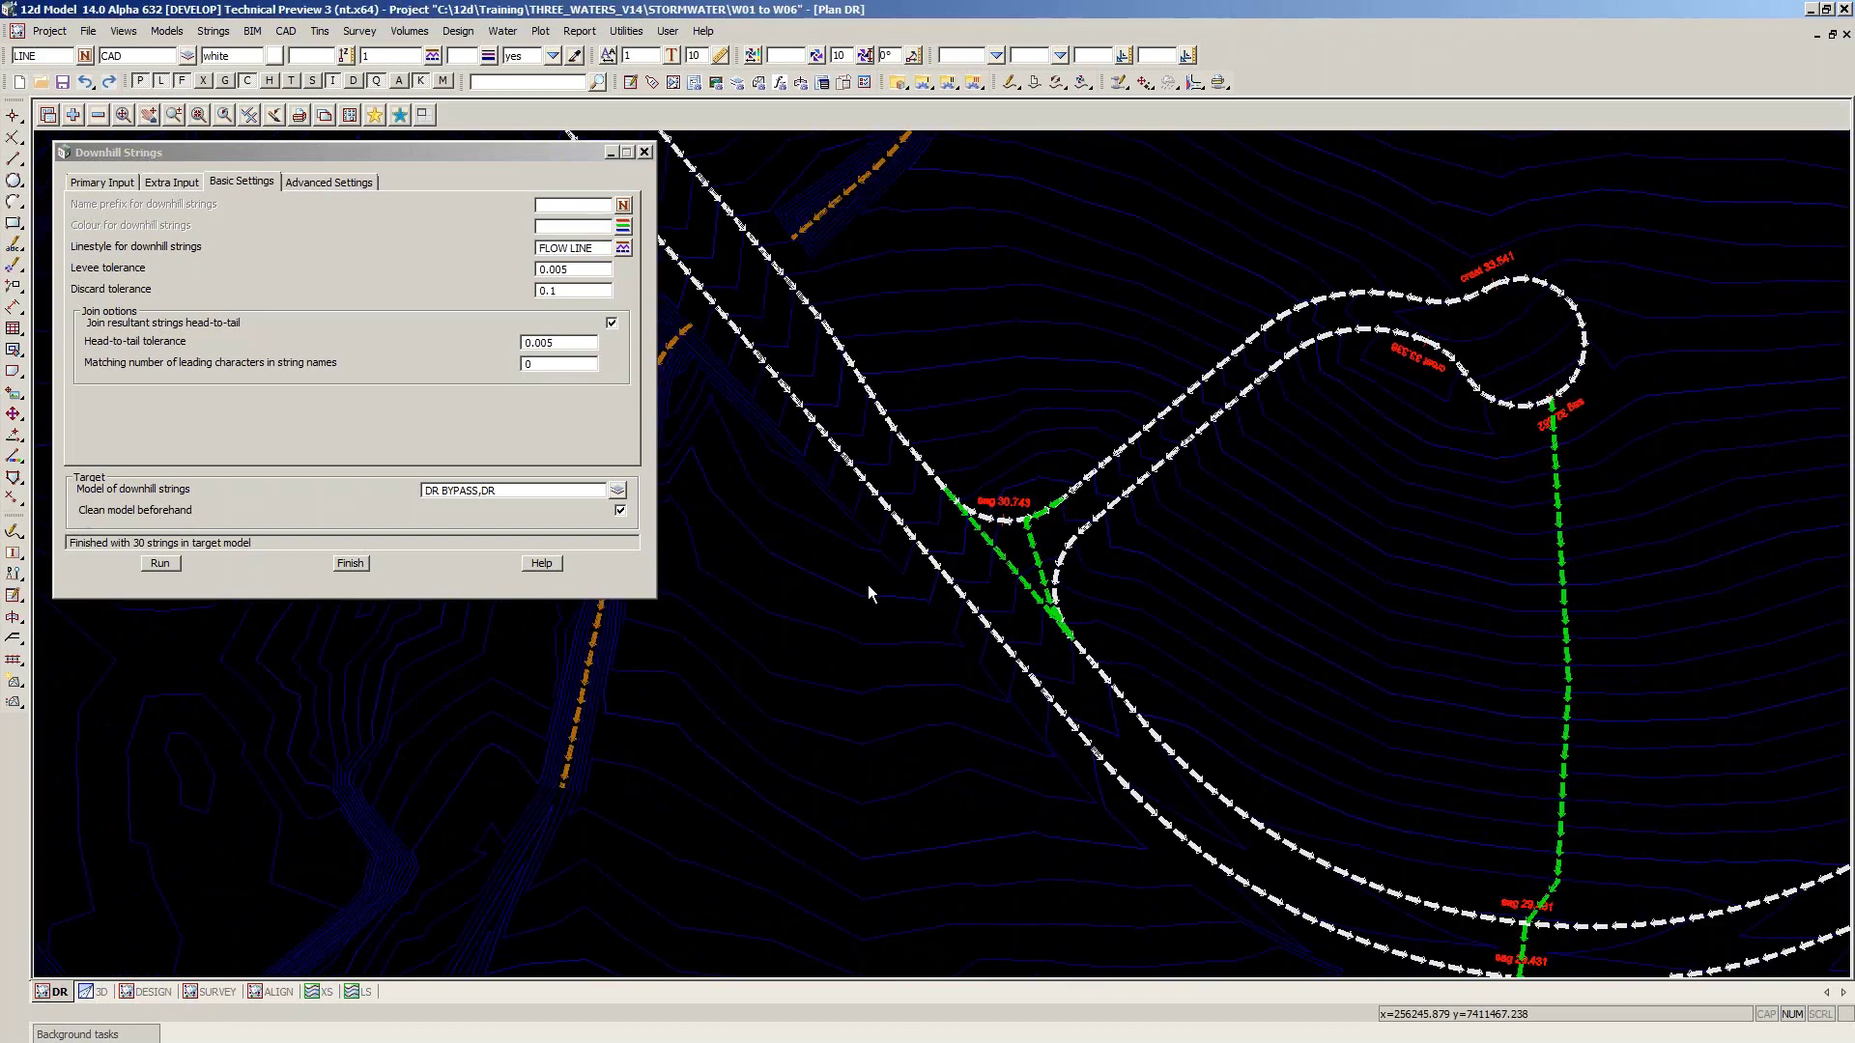
{"action": "scroll", "coordinate": [982, 489], "scroll_direction": "up", "scroll_amount": 2}
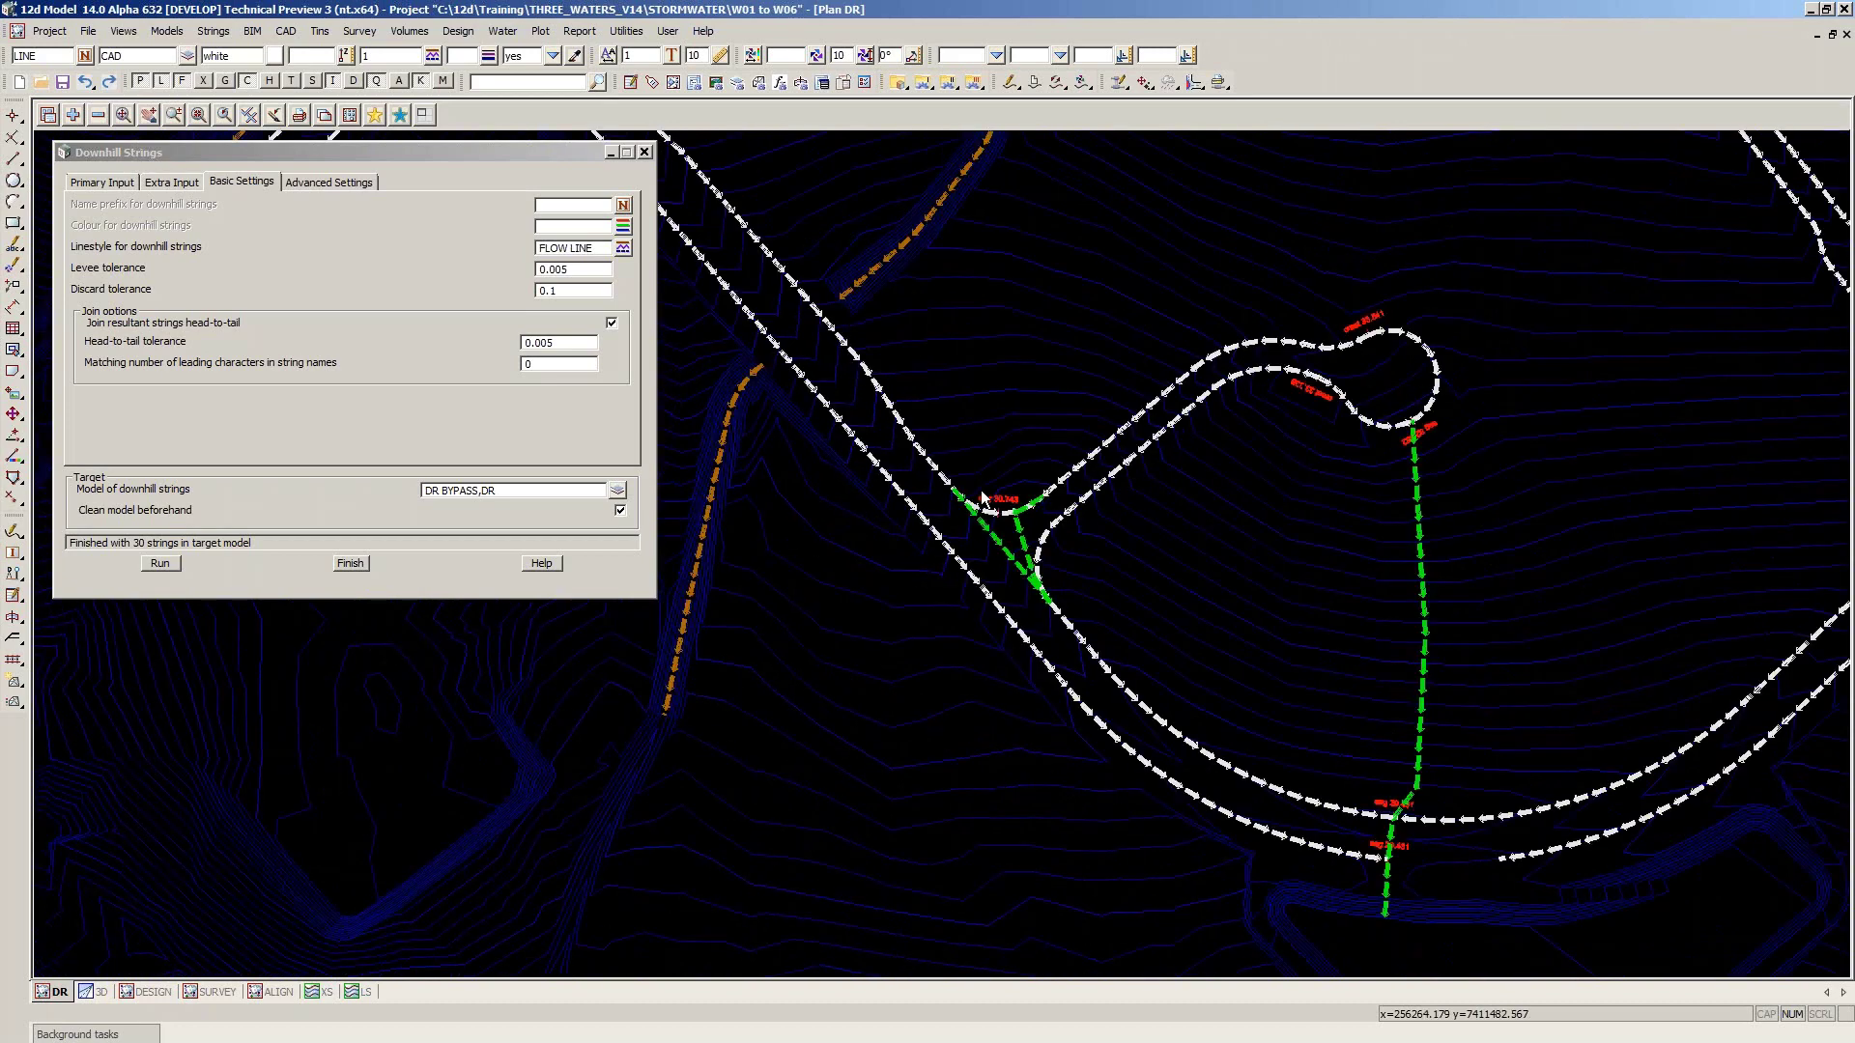
{"action": "scroll", "coordinate": [1422, 914], "scroll_direction": "up", "scroll_amount": 2}
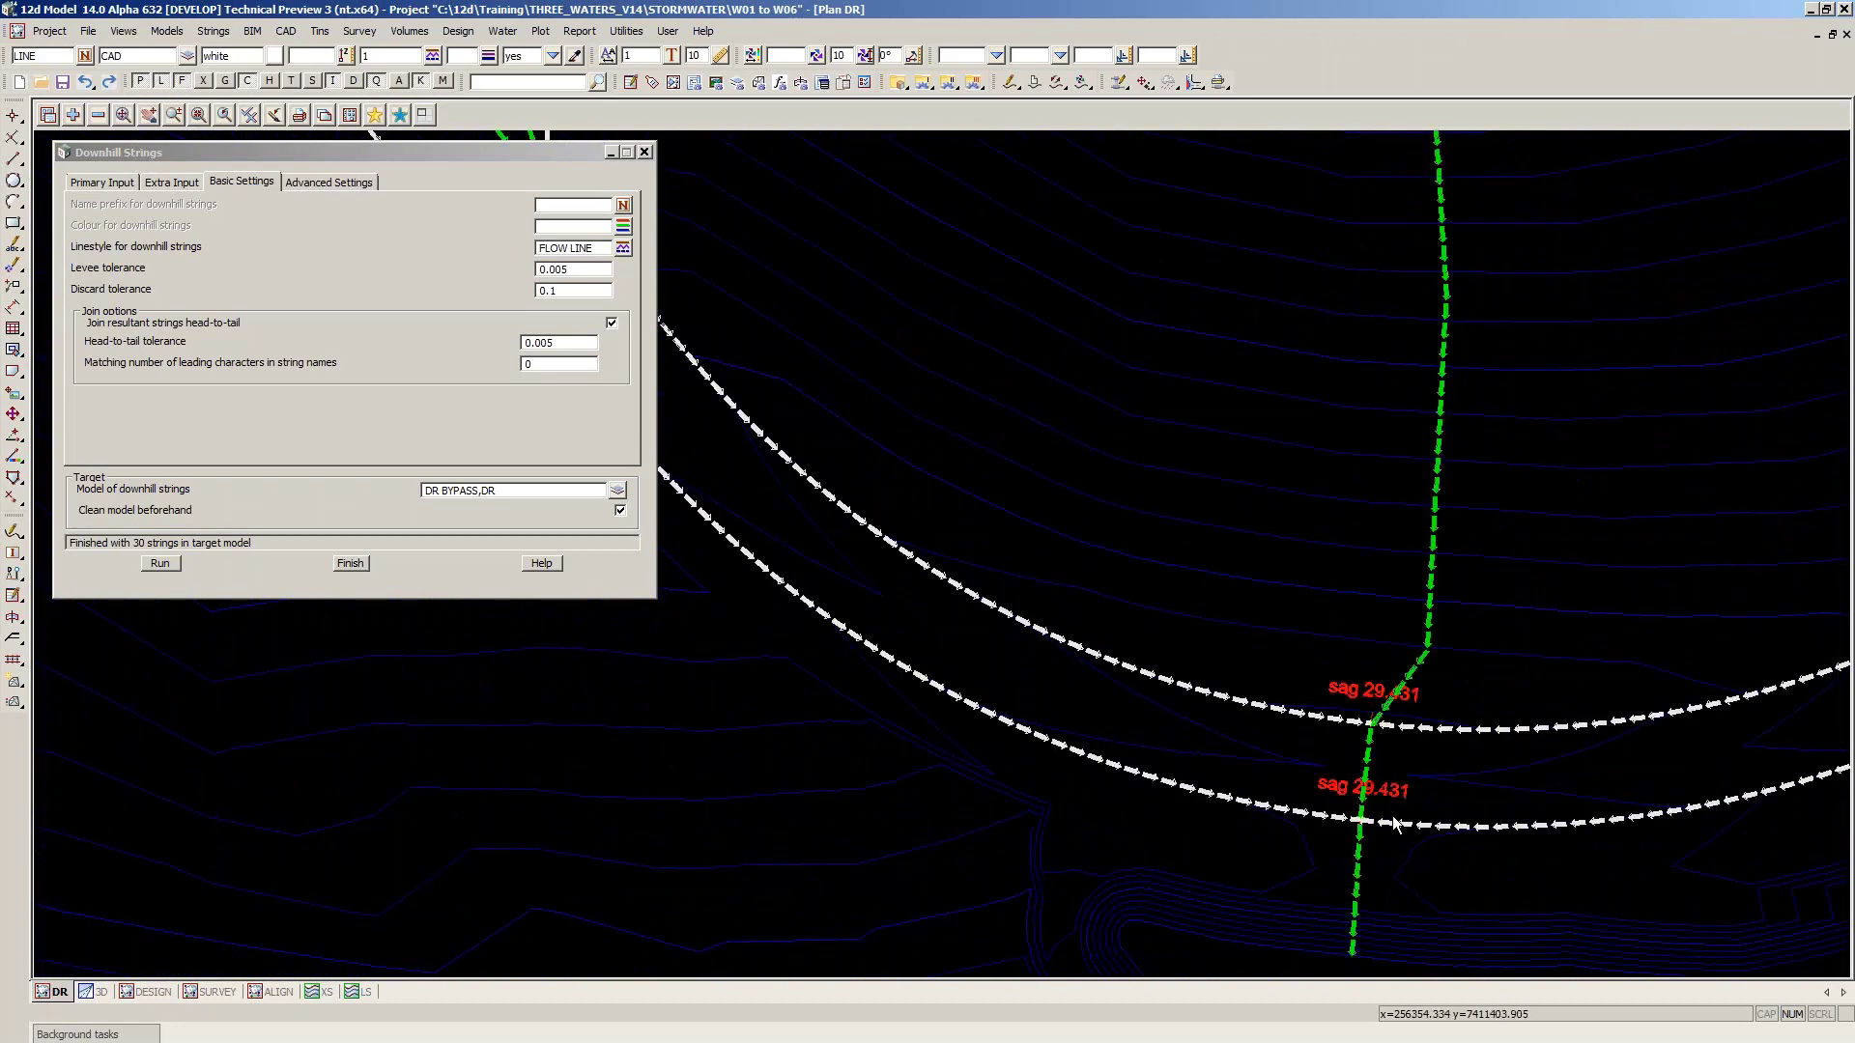
{"action": "key", "text": "F2"}
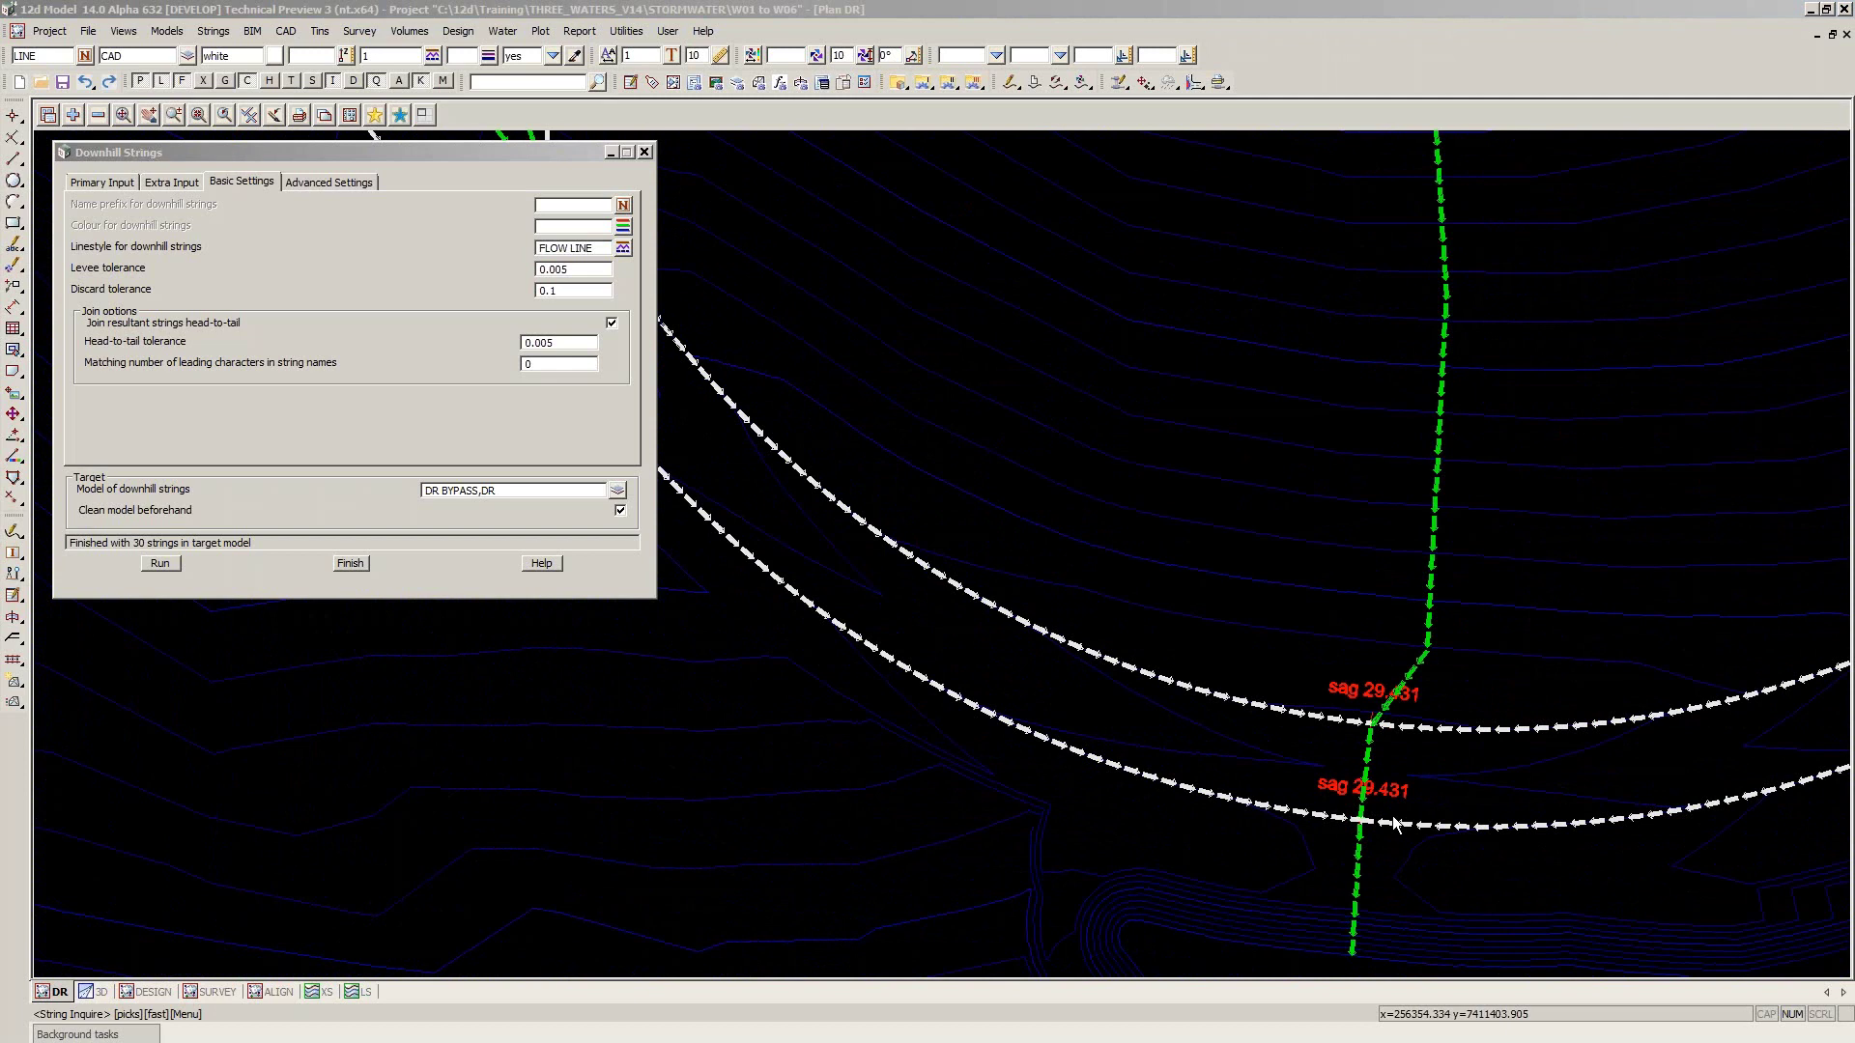
{"action": "left_click", "coordinate": [1393, 826]}
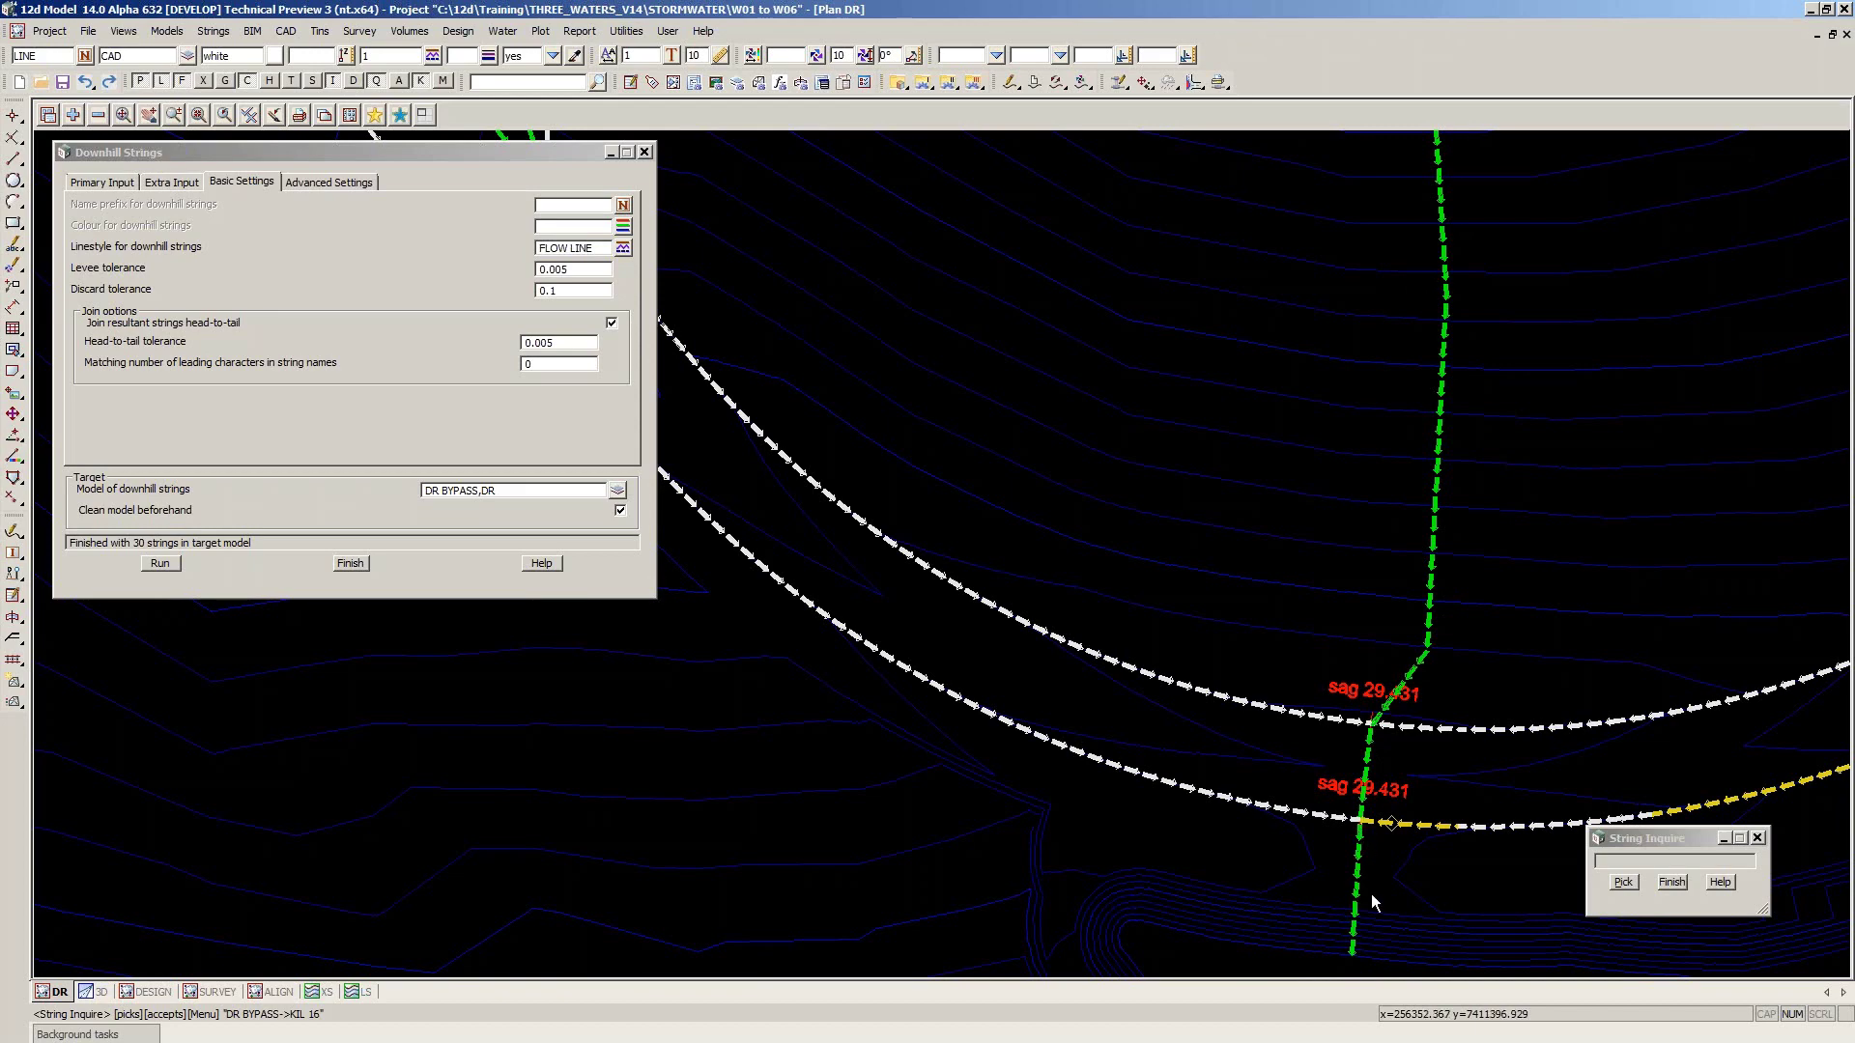
{"action": "scroll", "coordinate": [1179, 548], "scroll_direction": "down", "scroll_amount": 1}
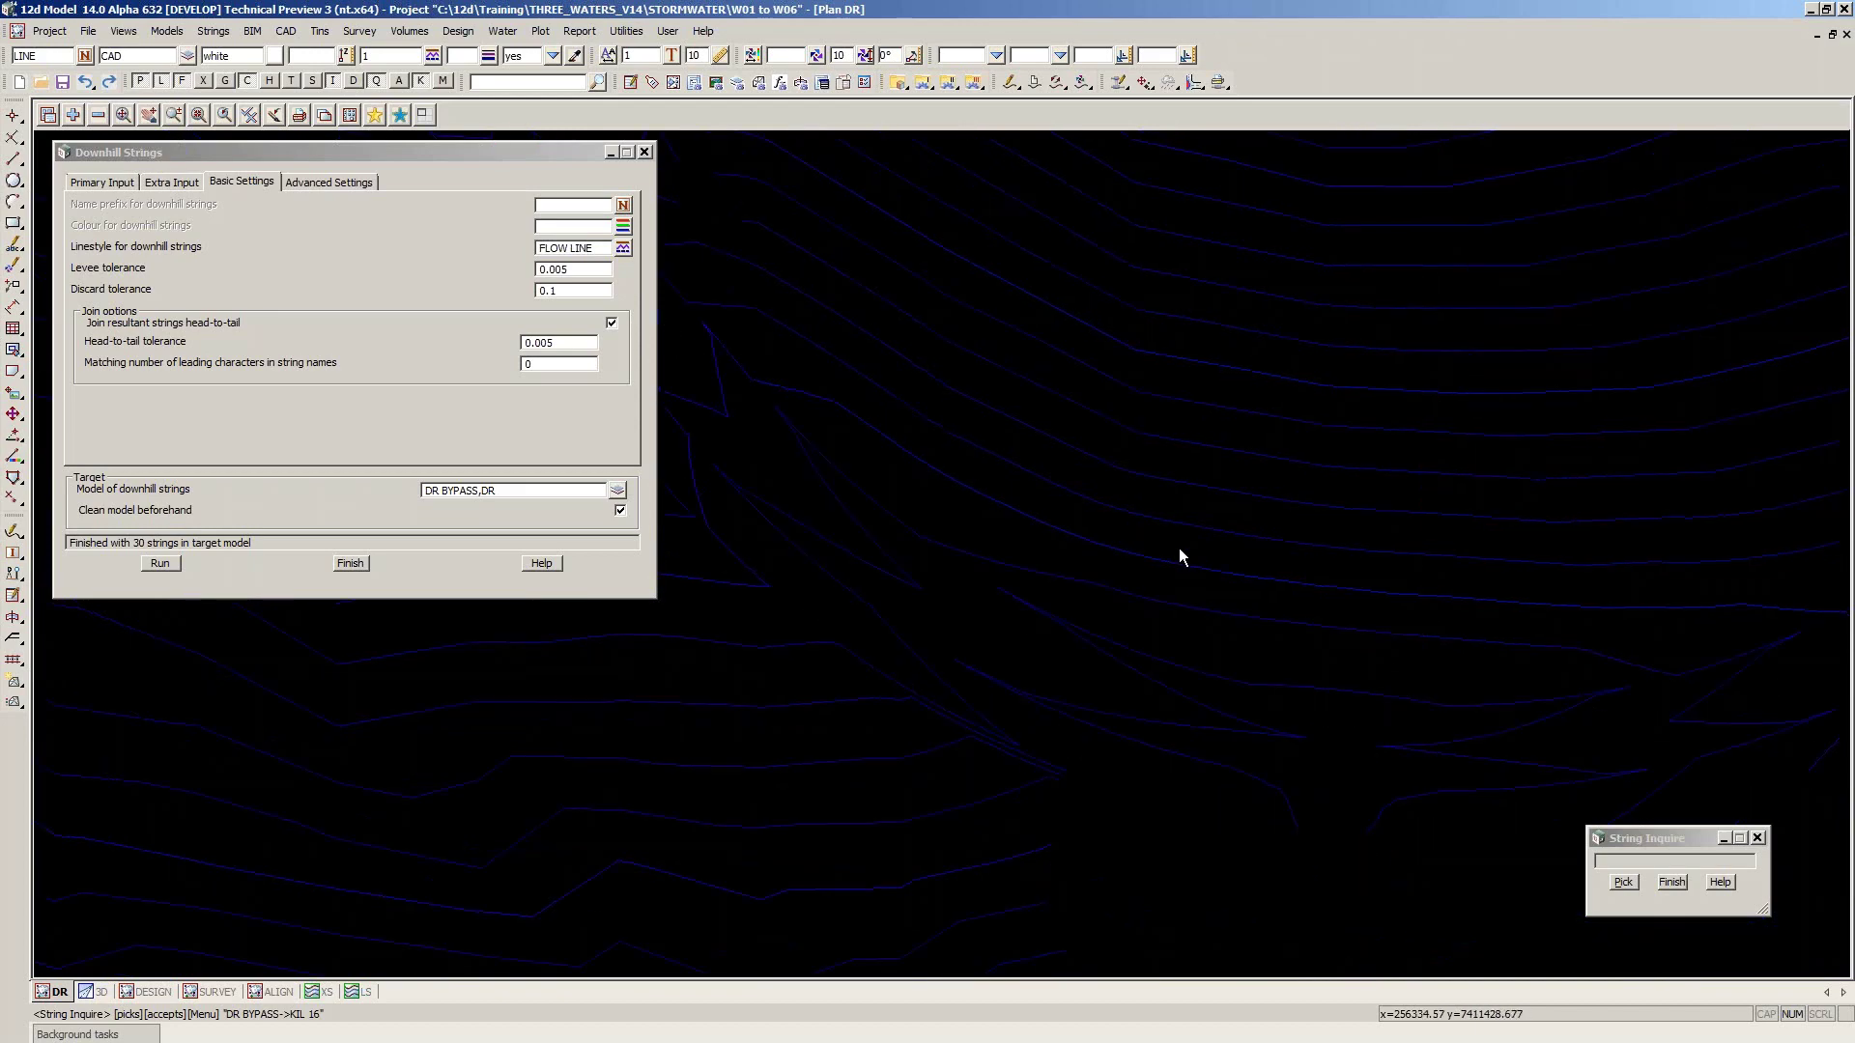
{"action": "scroll", "coordinate": [1178, 547], "scroll_direction": "down", "scroll_amount": 1}
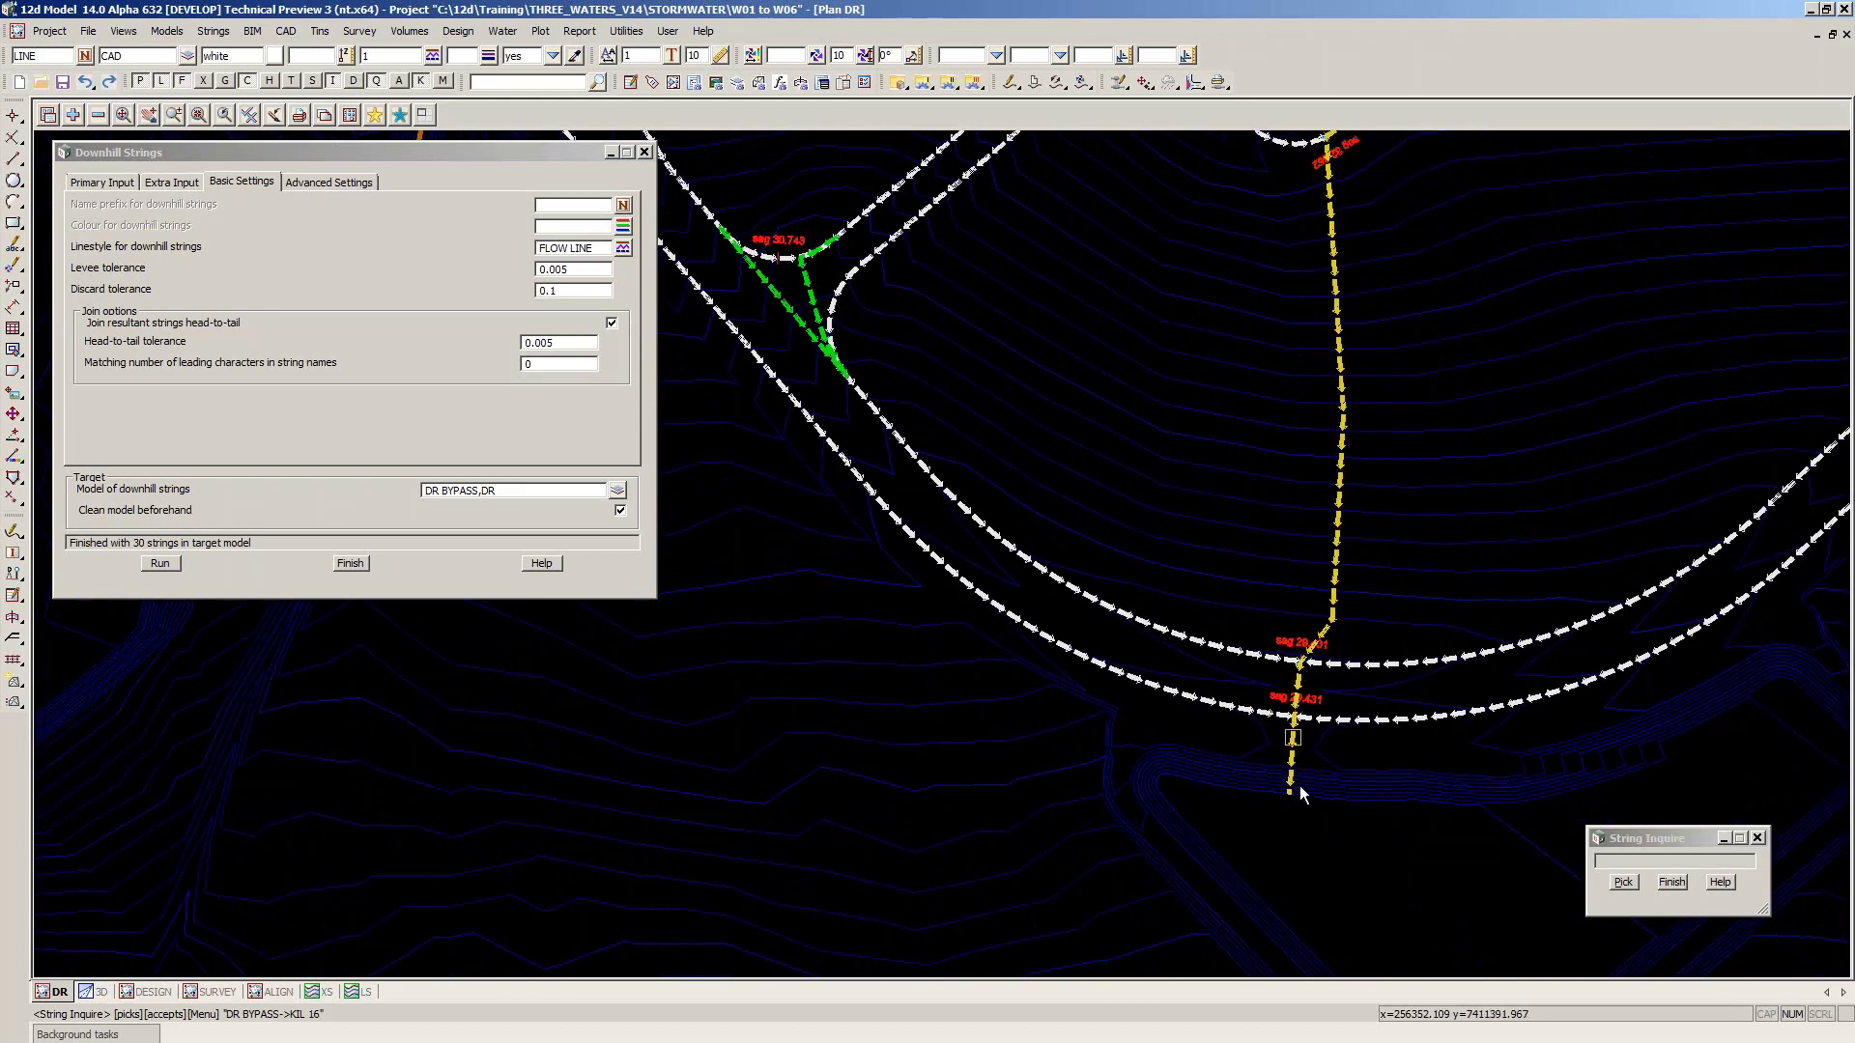
{"action": "left_click", "coordinate": [1672, 882]}
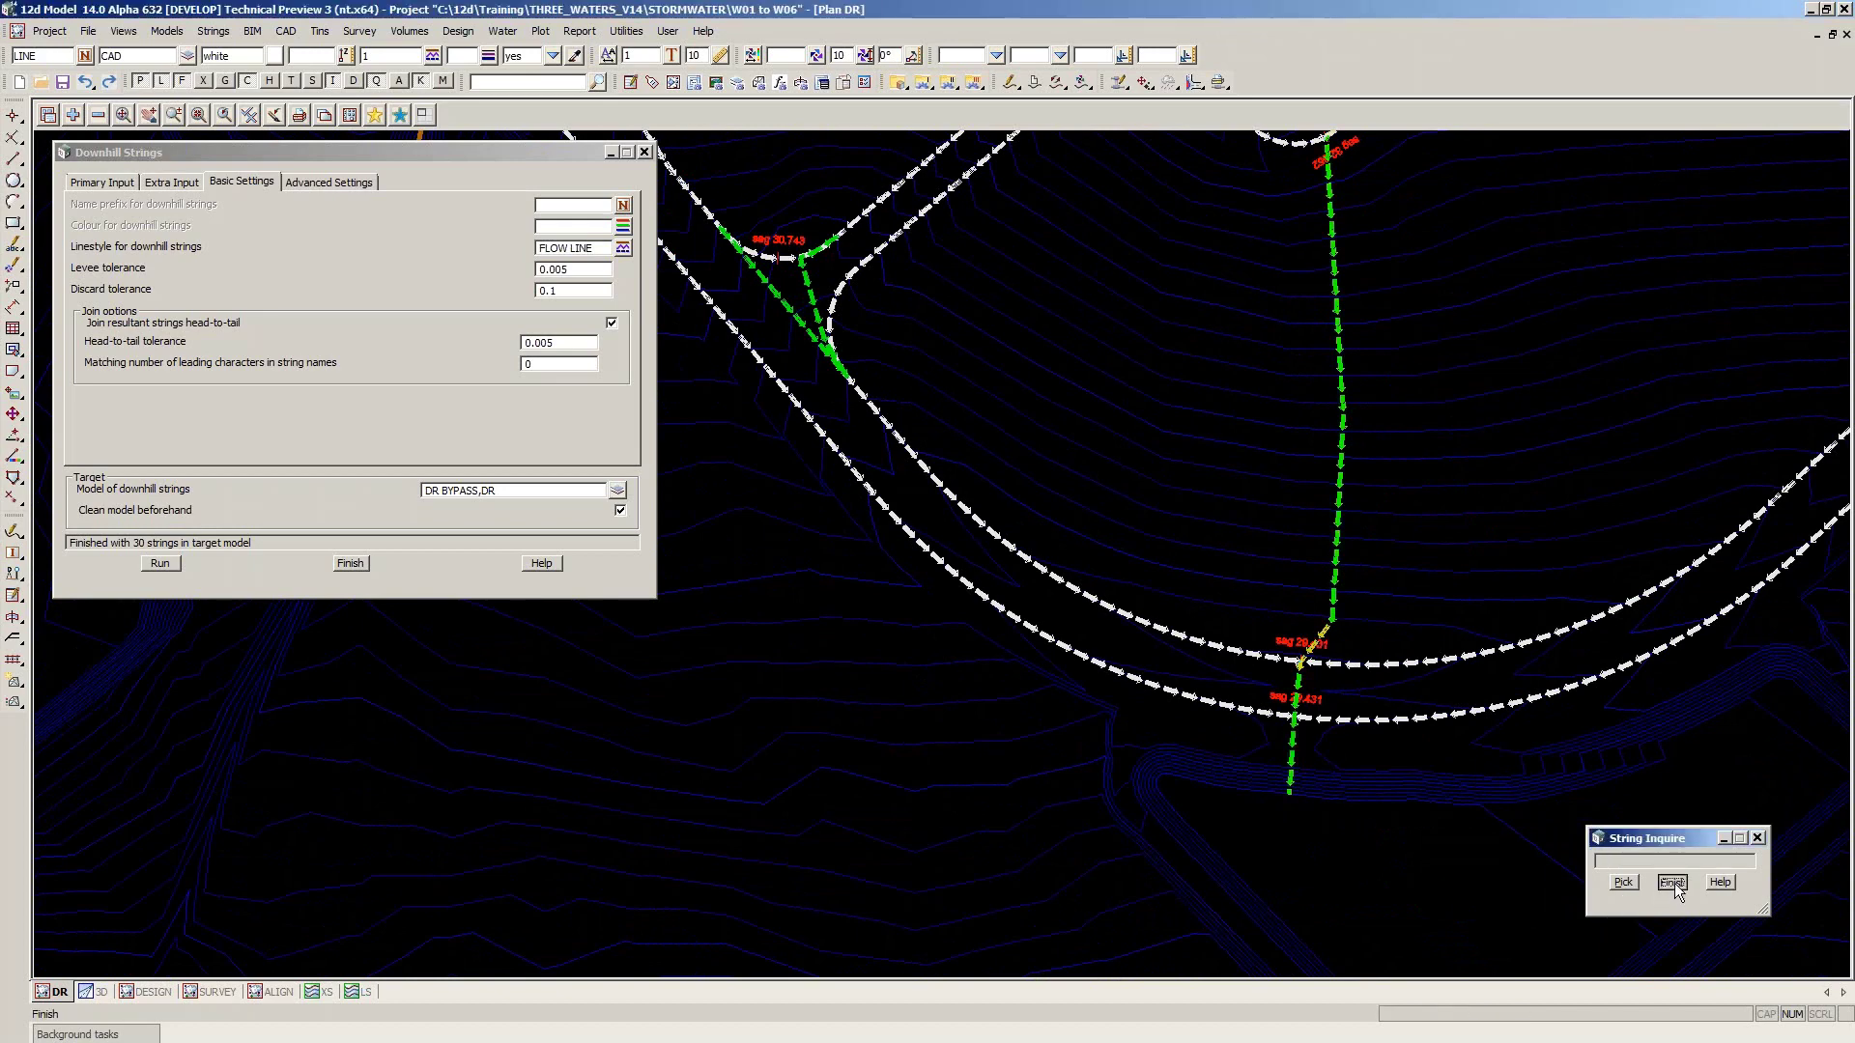
Set up Split String with the control point option enabled for editing the strings at the loop road's western intersection
{"action": "scroll", "coordinate": [1285, 840], "scroll_direction": "down", "scroll_amount": 1}
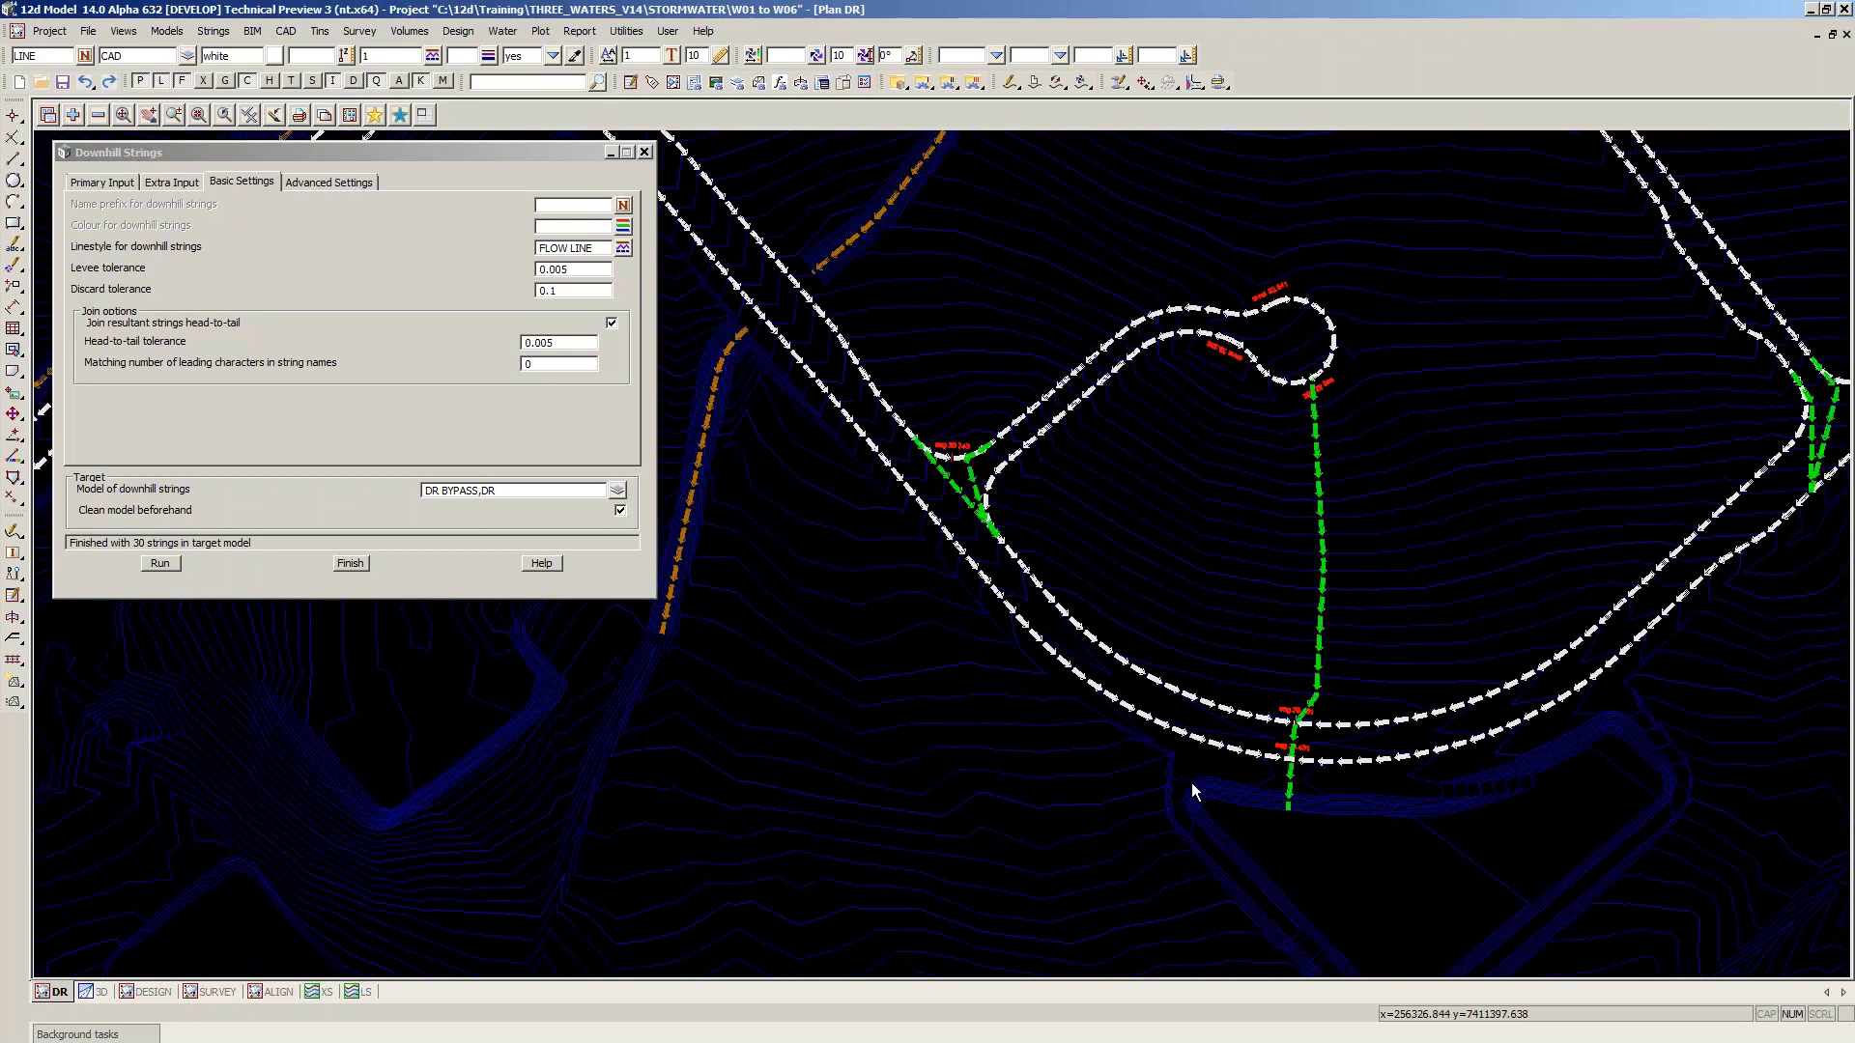
{"action": "scroll", "coordinate": [962, 740], "scroll_direction": "down", "scroll_amount": 1}
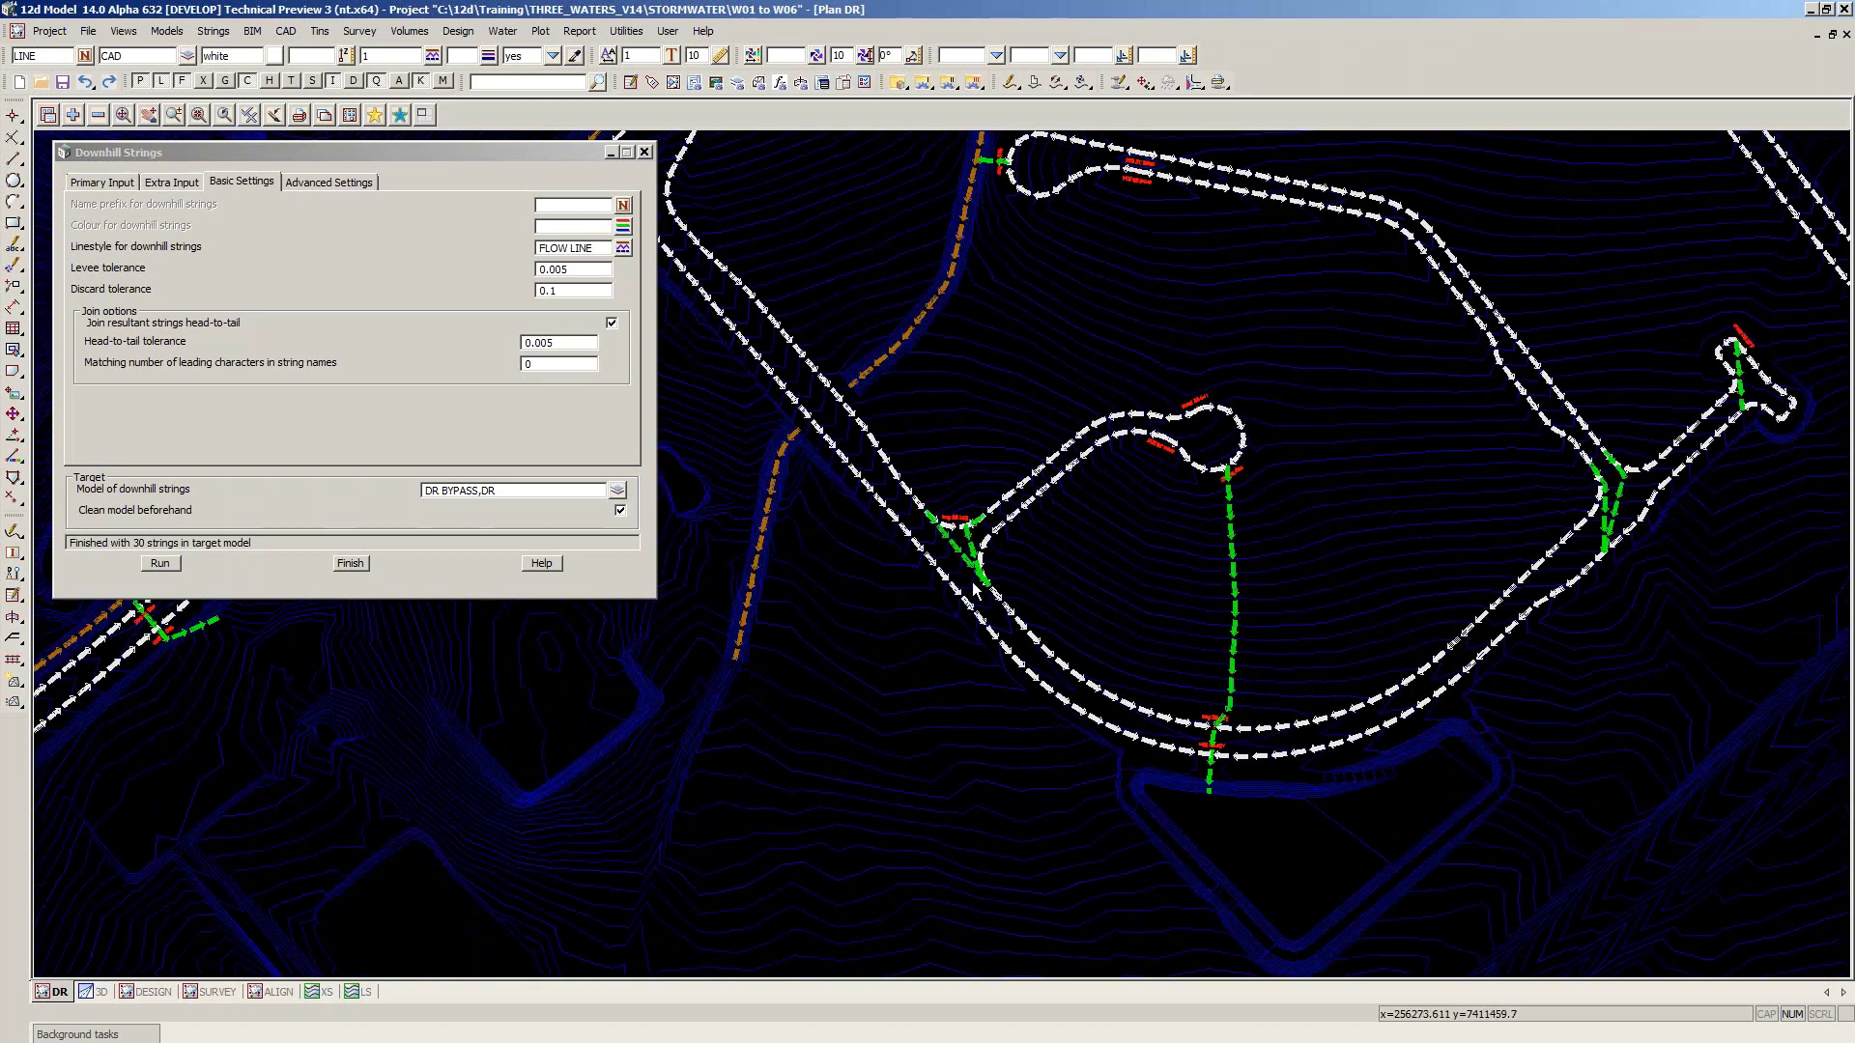
{"action": "scroll", "coordinate": [941, 537], "scroll_direction": "up", "scroll_amount": 1}
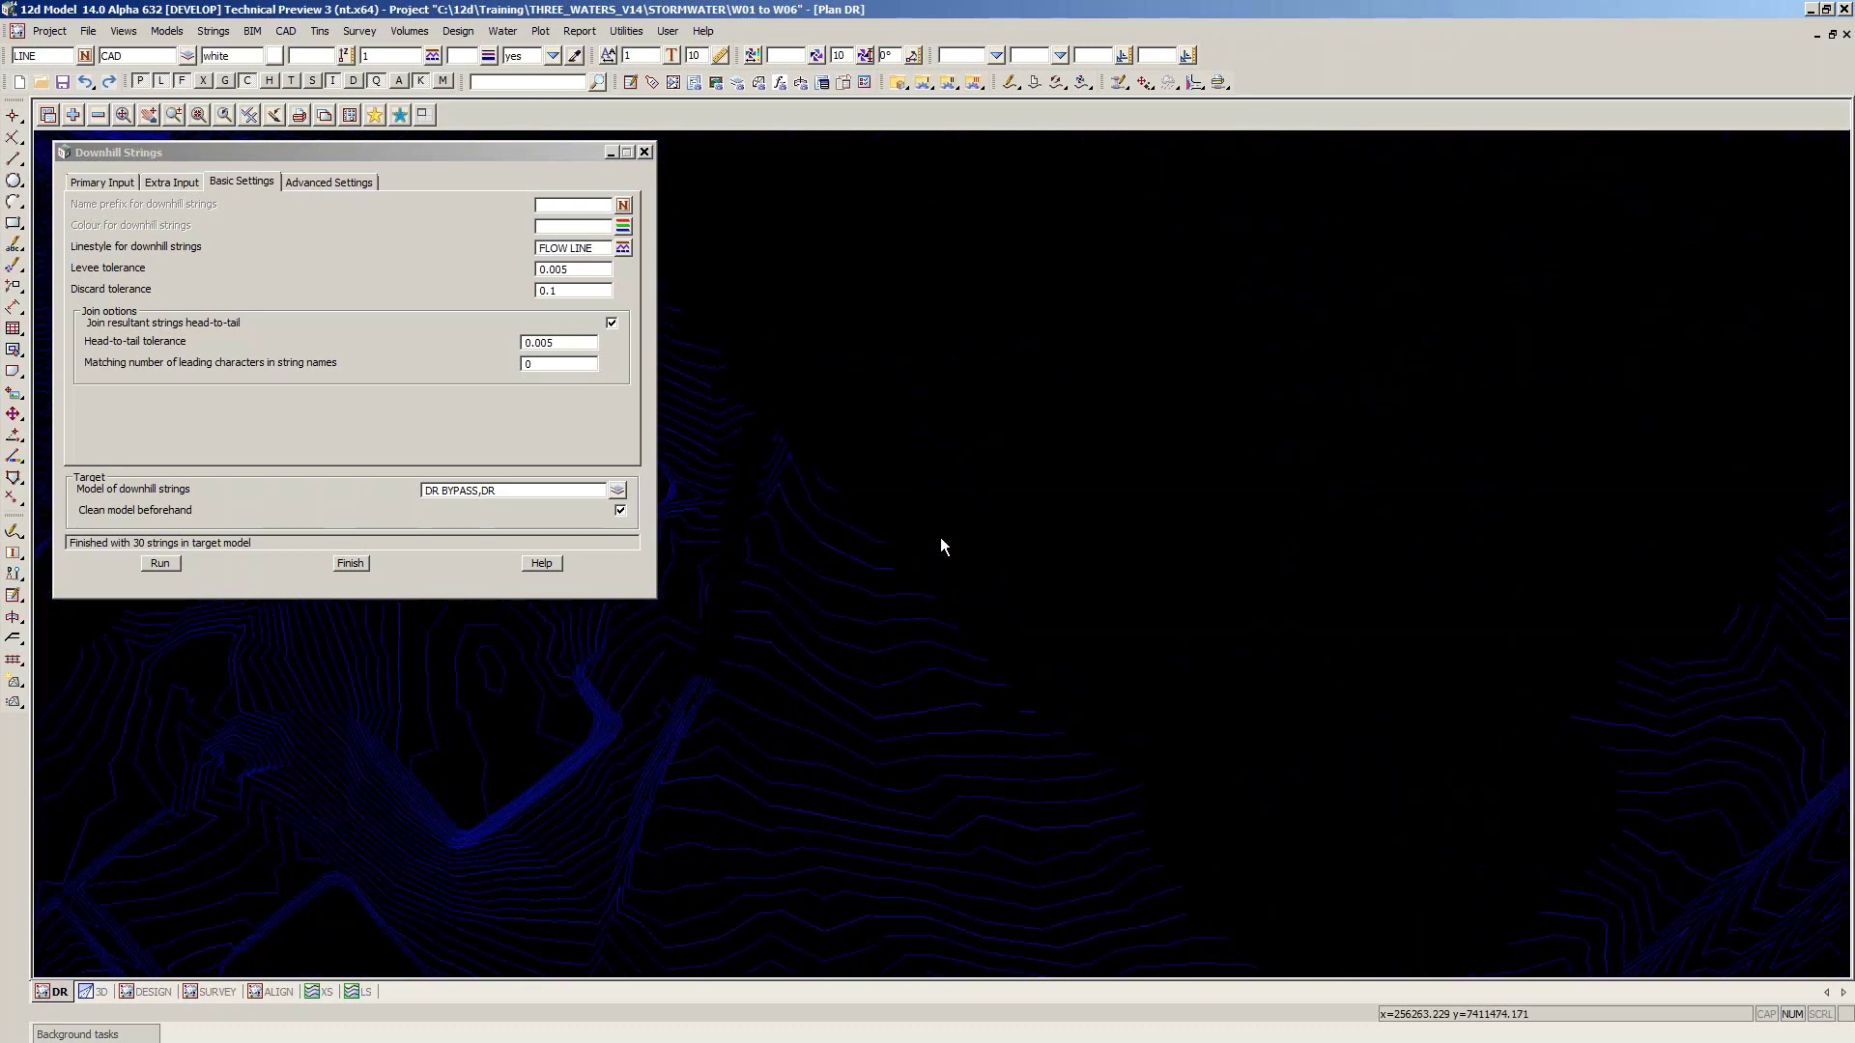
{"action": "scroll", "coordinate": [942, 537], "scroll_direction": "up", "scroll_amount": 1}
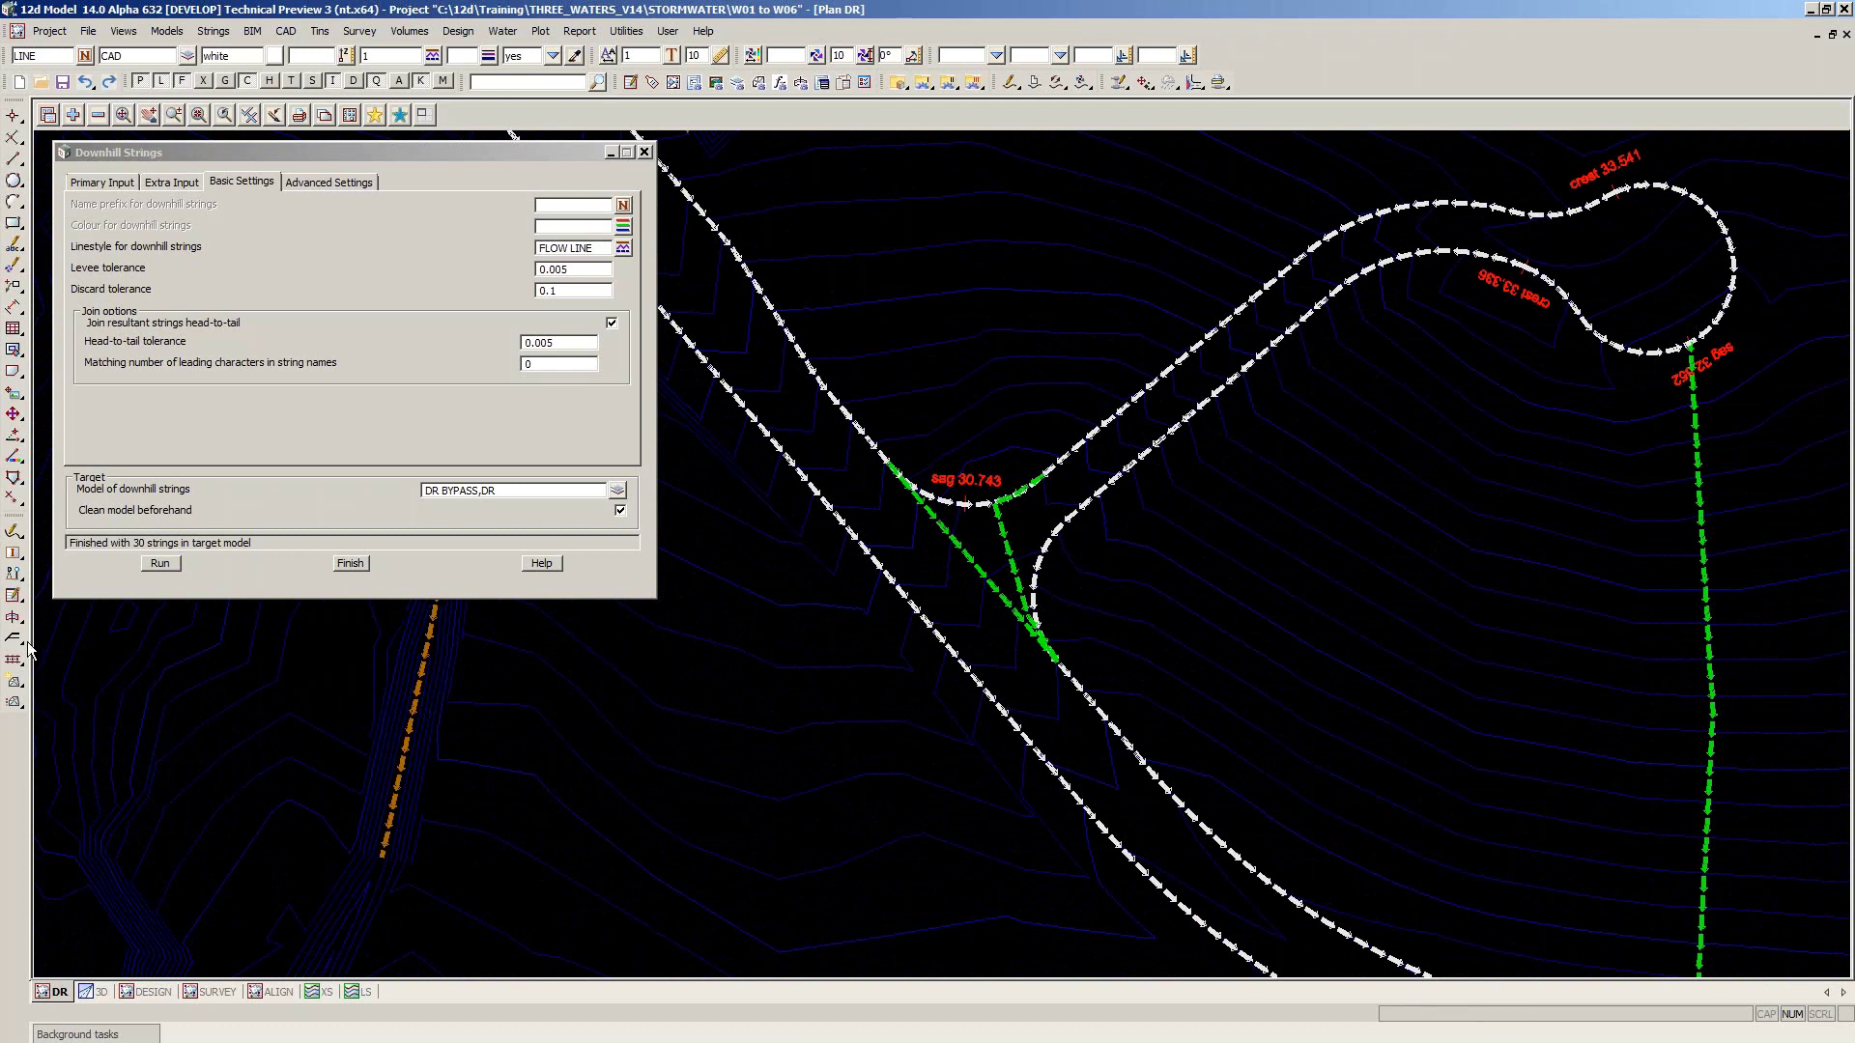
{"action": "left_click", "coordinate": [214, 31]}
{"action": "mouse_move", "coordinate": [248, 171]}
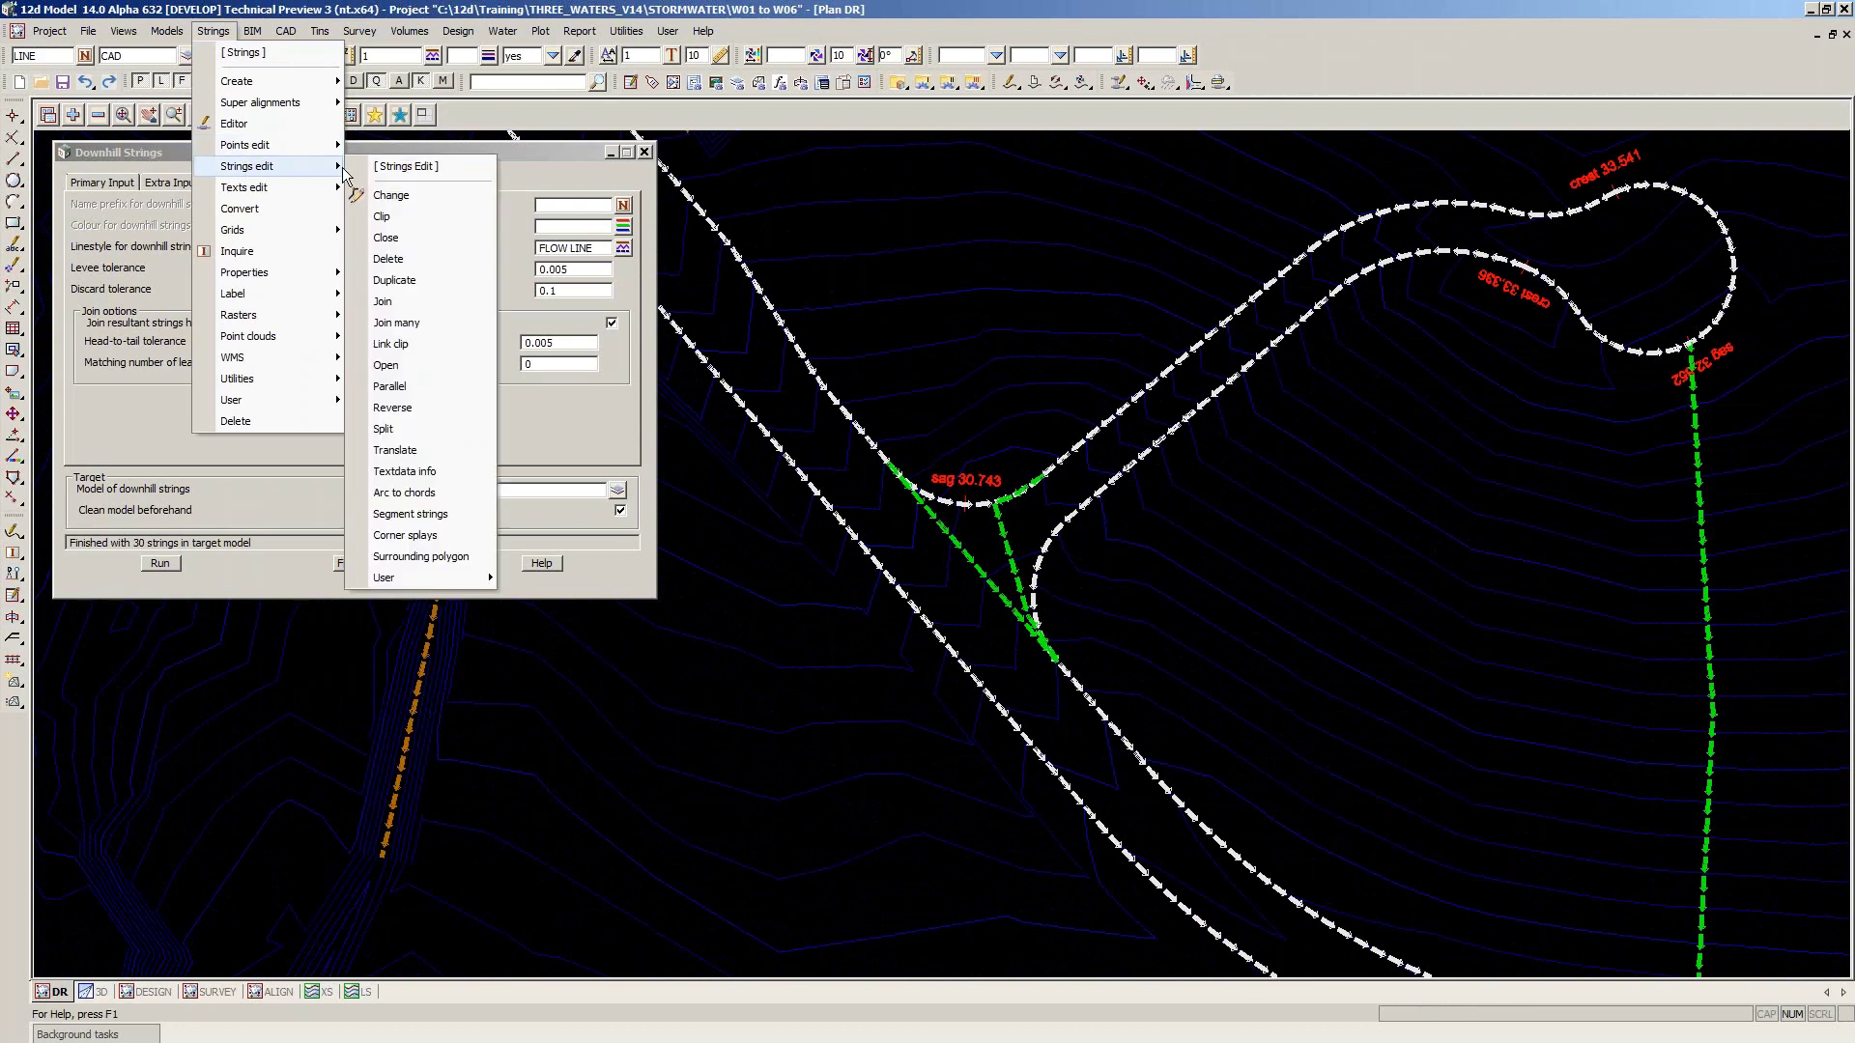
{"action": "left_click", "coordinate": [419, 168]}
{"action": "left_click_drag", "start_coordinate": [419, 171], "coordinate": [232, 560]}
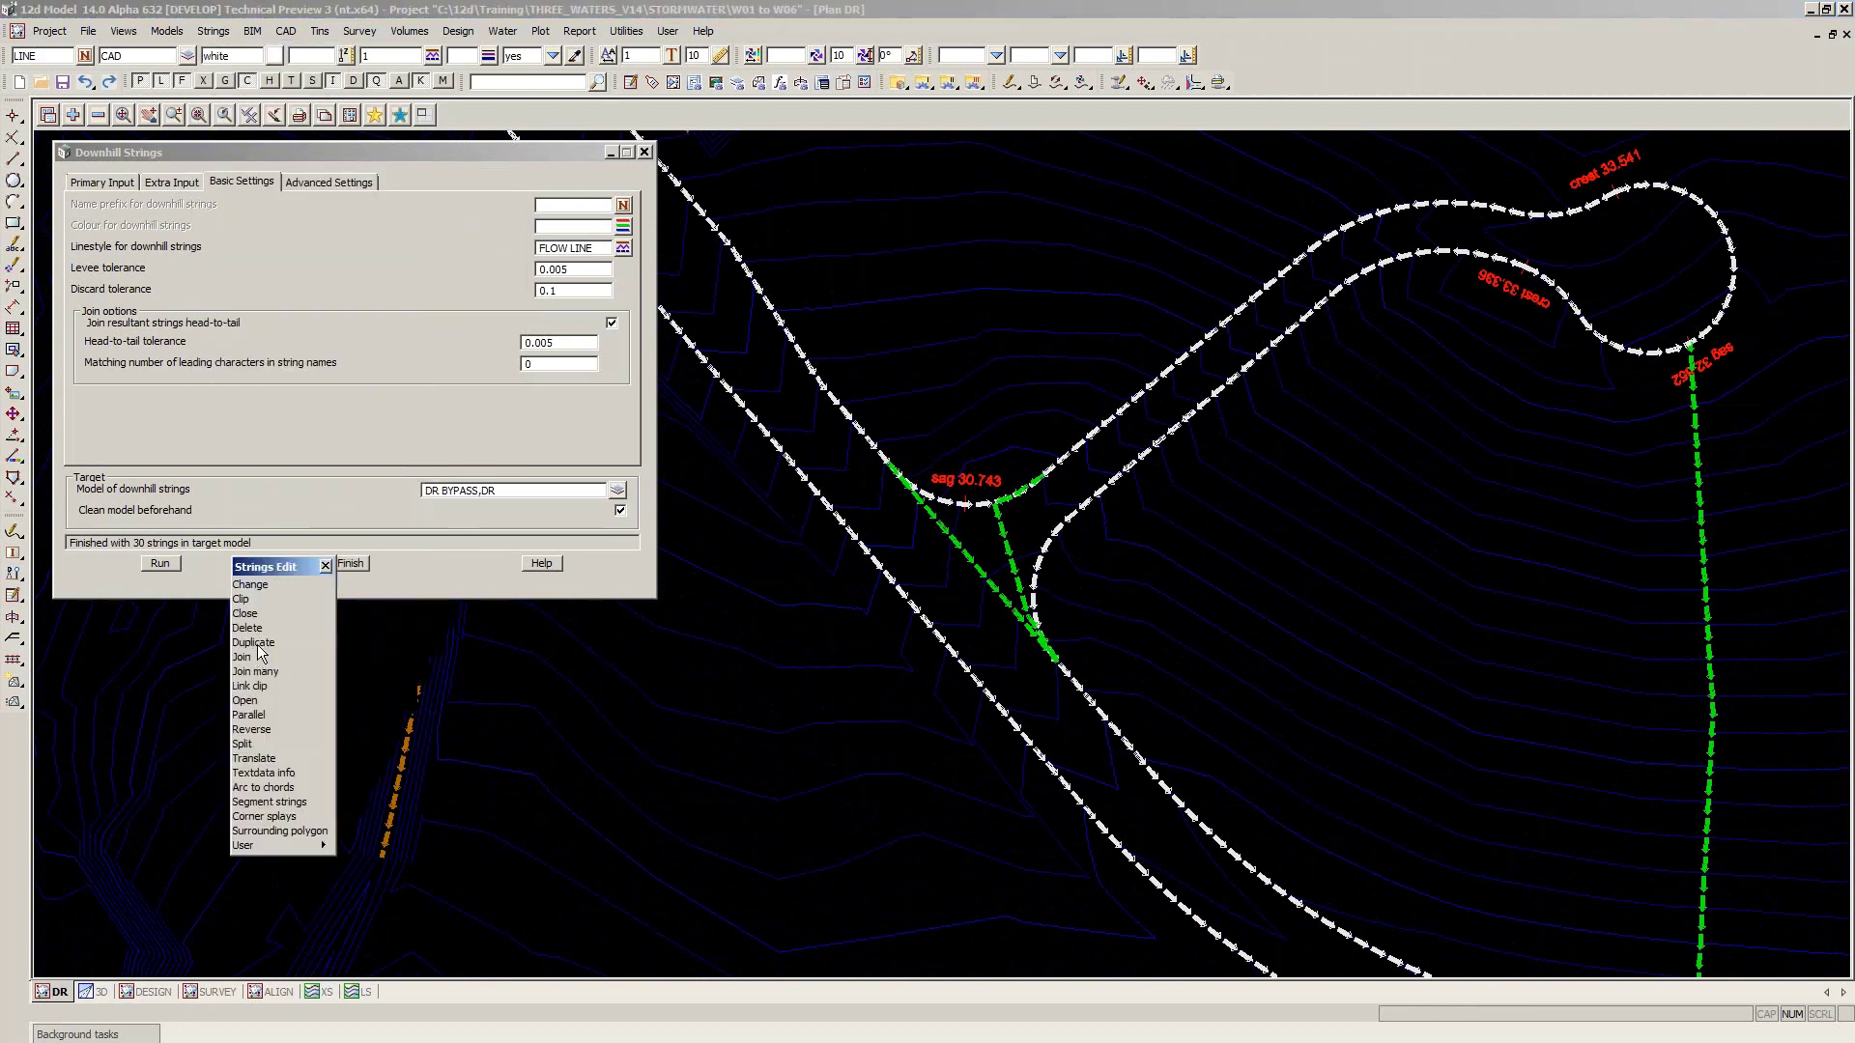
{"action": "left_click", "coordinate": [253, 743]}
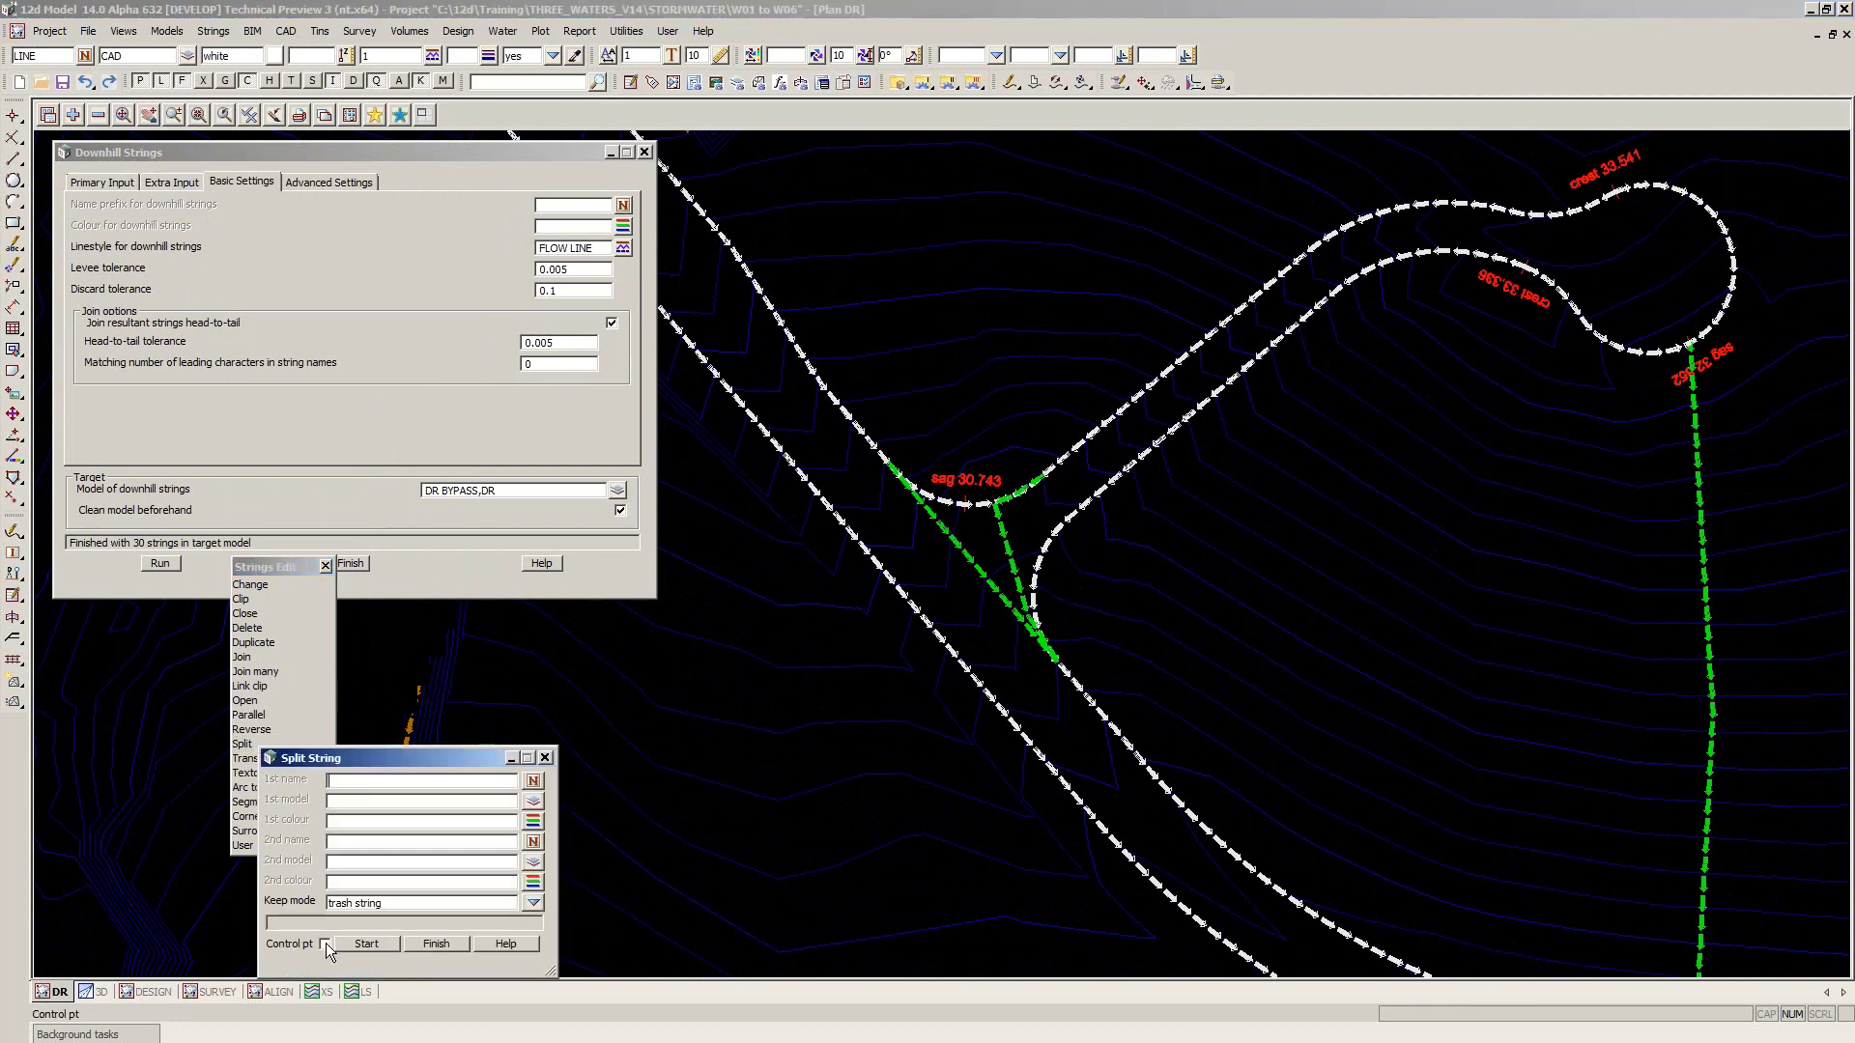
{"action": "left_click", "coordinate": [325, 944]}
Split the KIL 02 kerb string at the point where the green bypass string leaves it, west of the intersection's sag
{"action": "left_click", "coordinate": [372, 945]}
{"action": "left_click", "coordinate": [860, 428]}
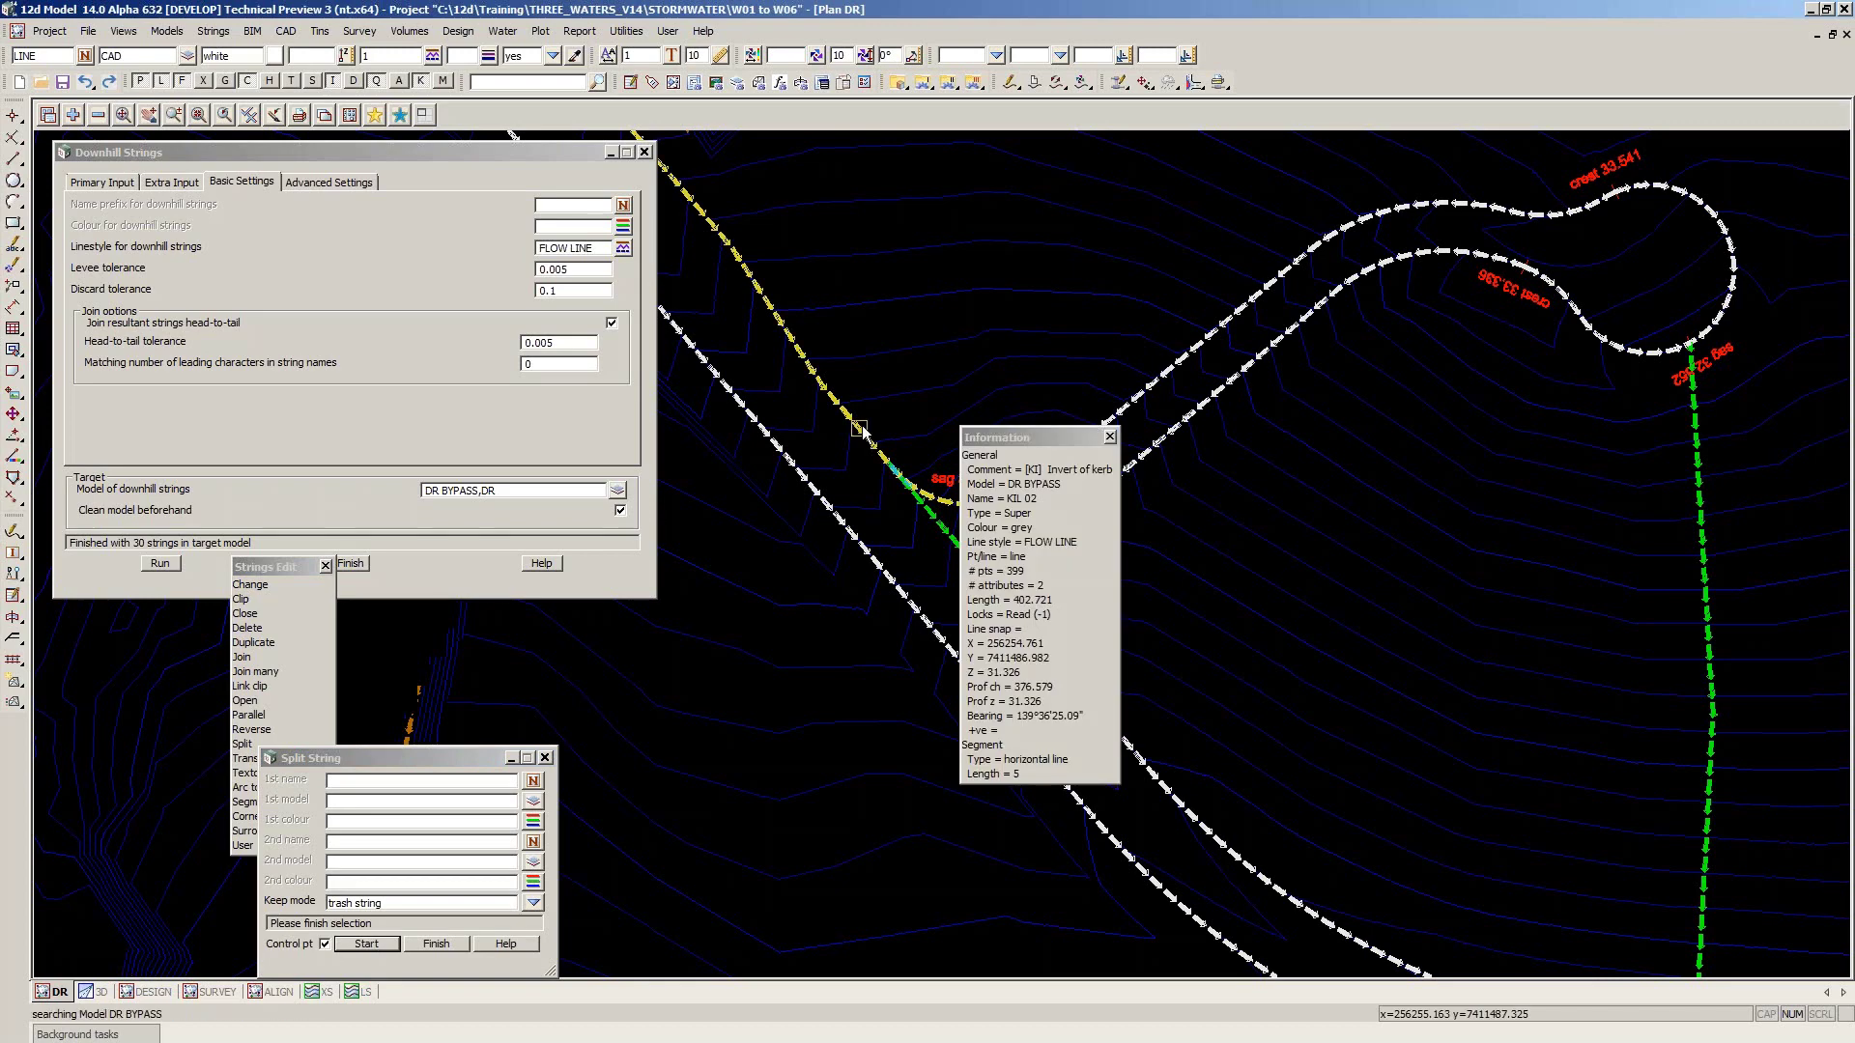
{"action": "middle_click", "coordinate": [860, 428]}
{"action": "scroll", "coordinate": [877, 477], "scroll_direction": "up", "scroll_amount": 3}
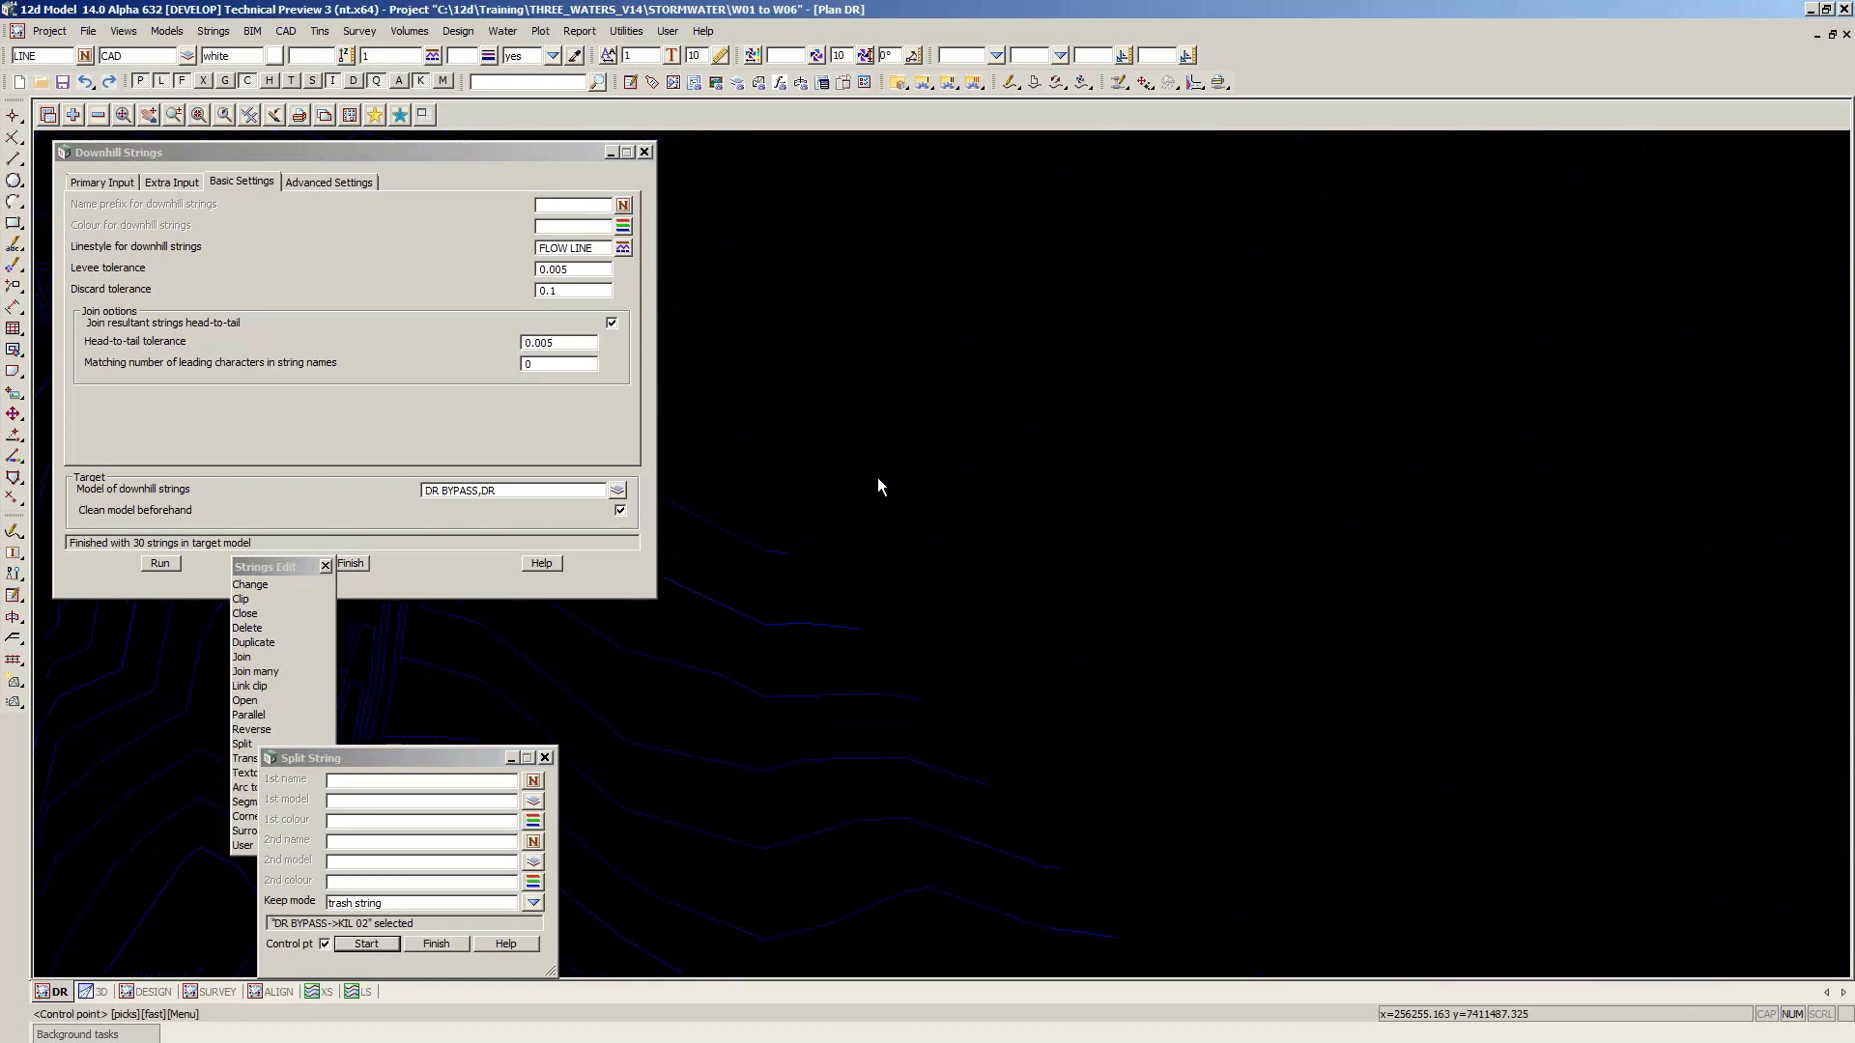
{"action": "scroll", "coordinate": [887, 460], "scroll_direction": "up", "scroll_amount": 2}
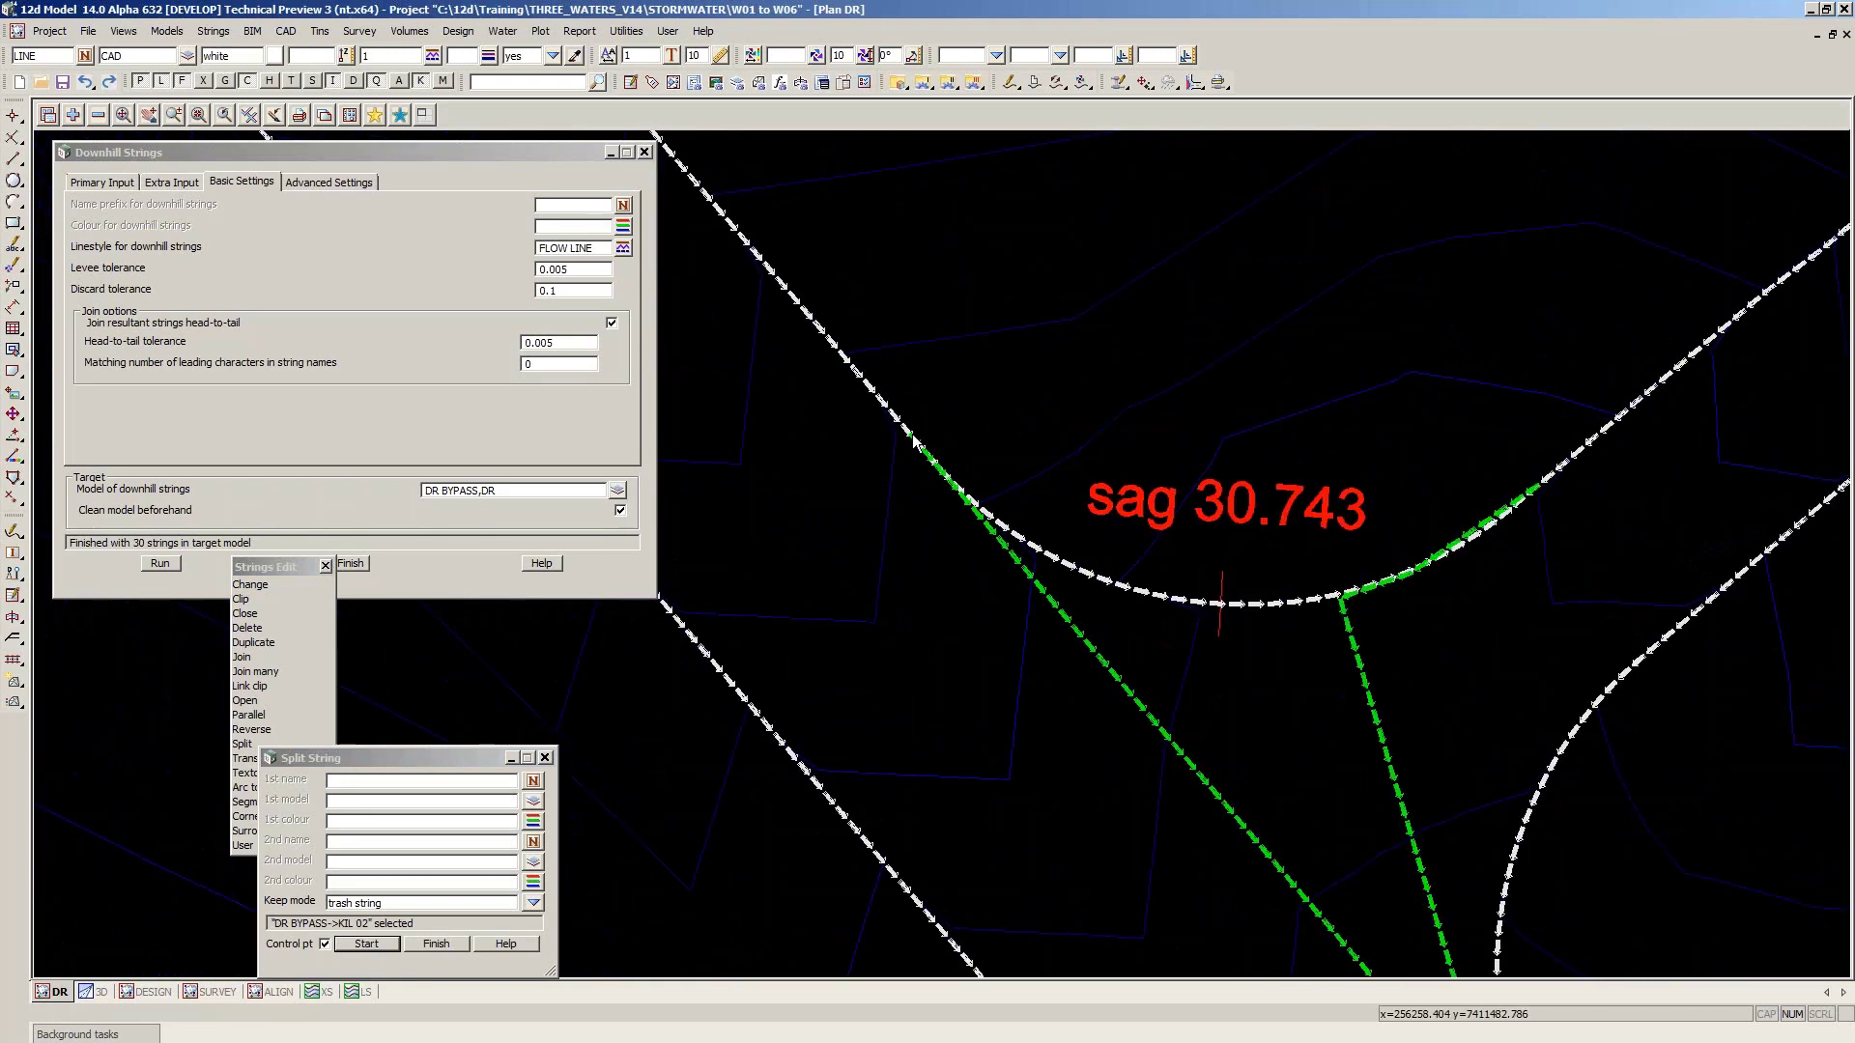
{"action": "left_click", "coordinate": [913, 441]}
{"action": "middle_click", "coordinate": [913, 441]}
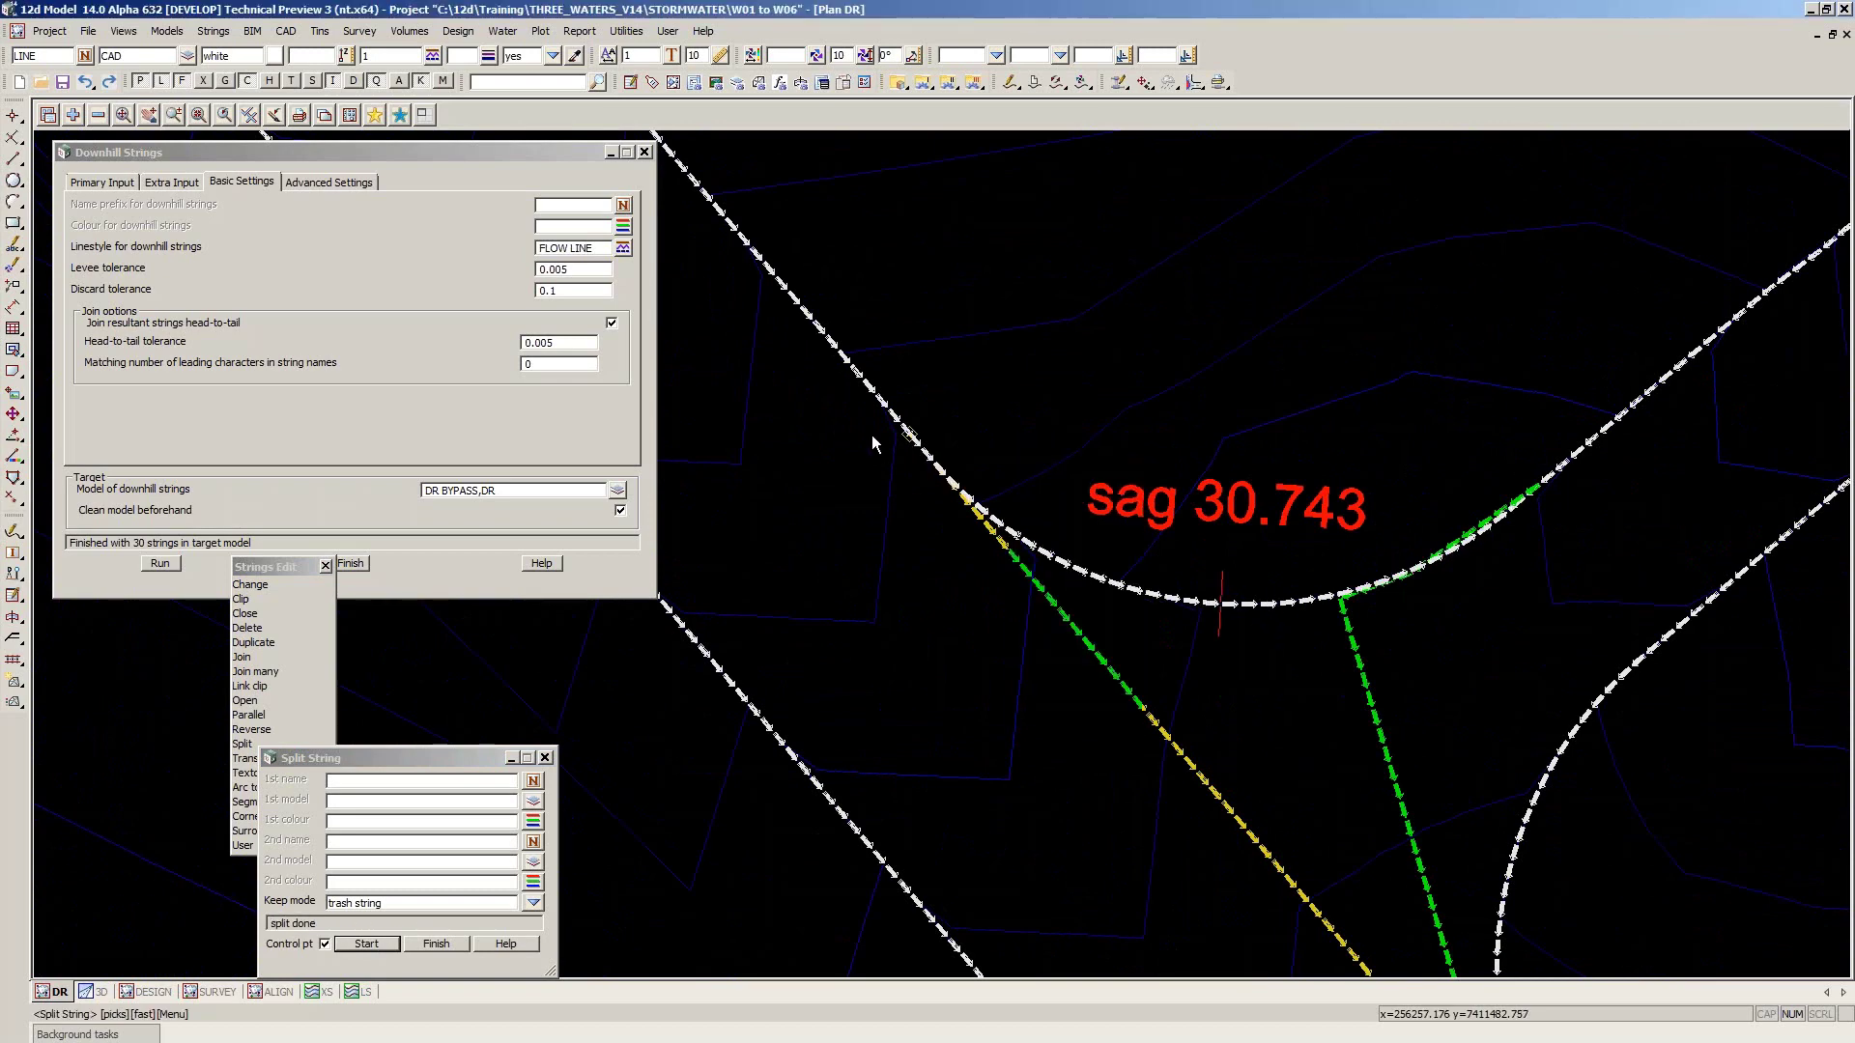
Split the KIL 15 kerb string at the point where the green bypass string leaves it, east of the intersection's sag
{"action": "scroll", "coordinate": [871, 435], "scroll_direction": "down", "scroll_amount": 2}
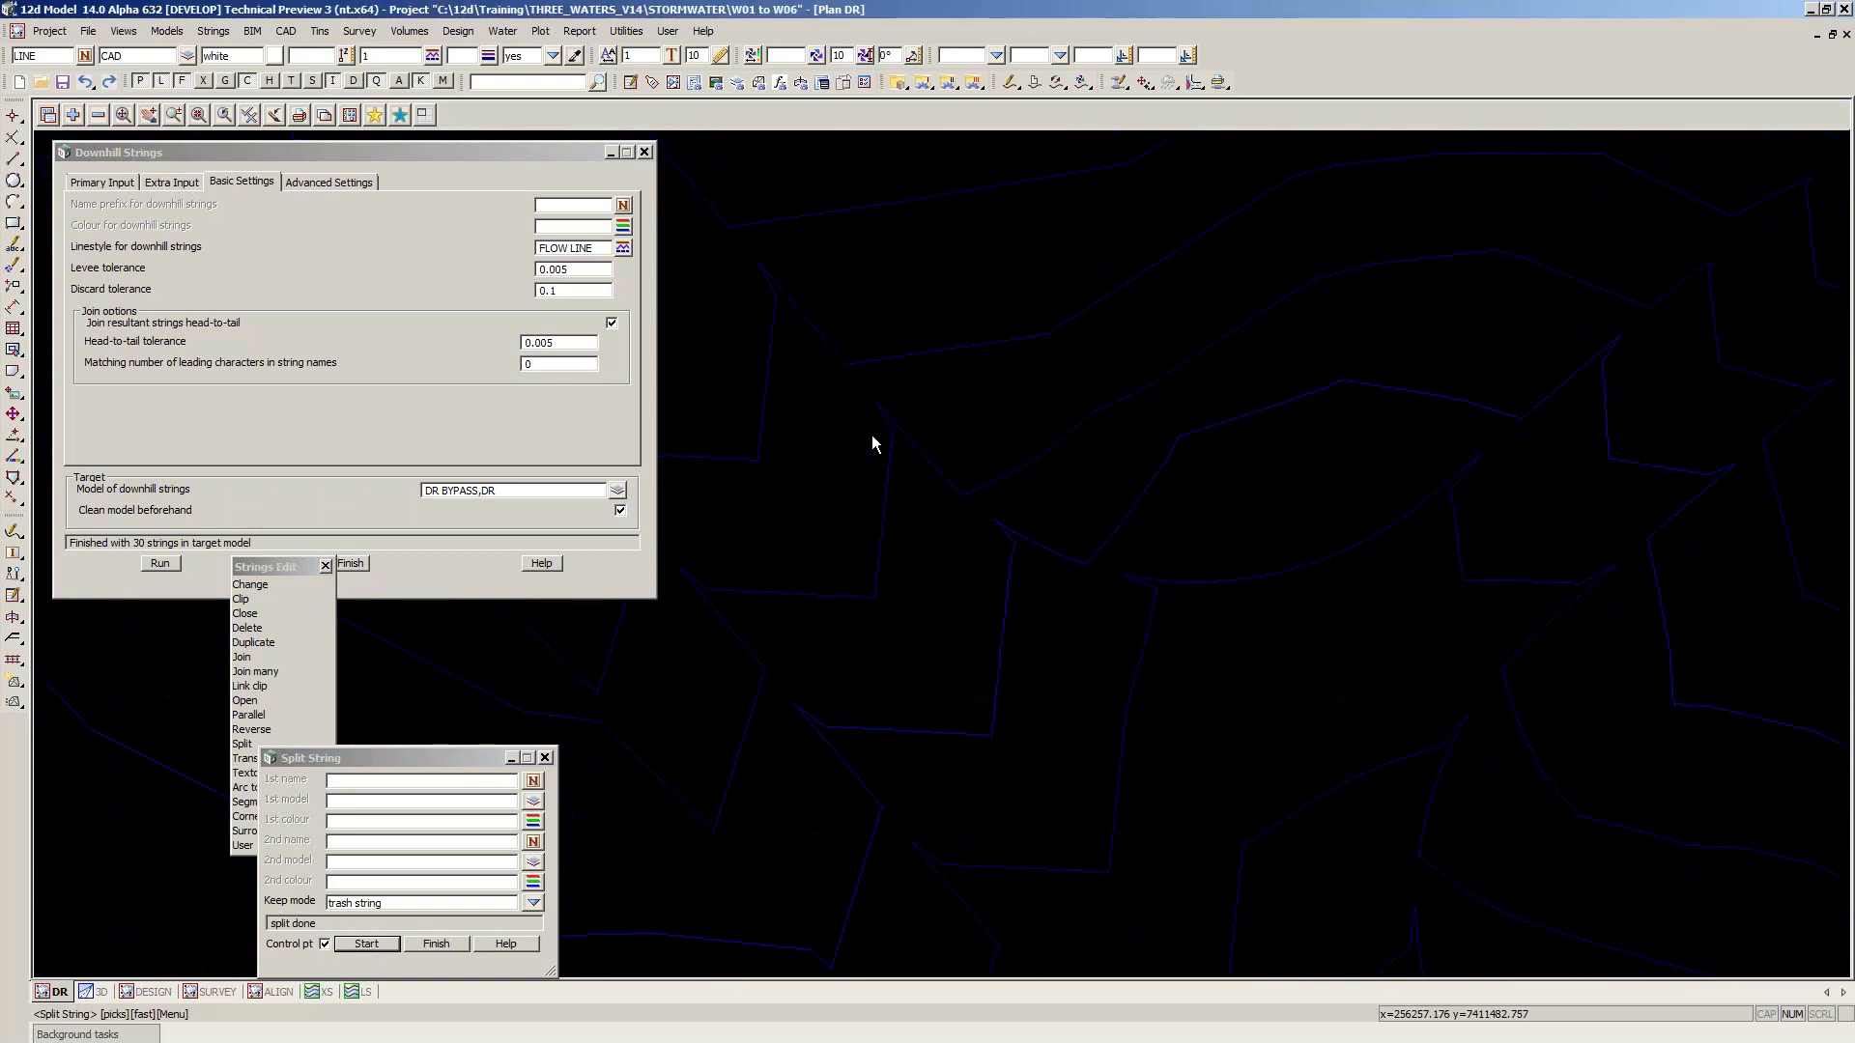
{"action": "left_click", "coordinate": [364, 946]}
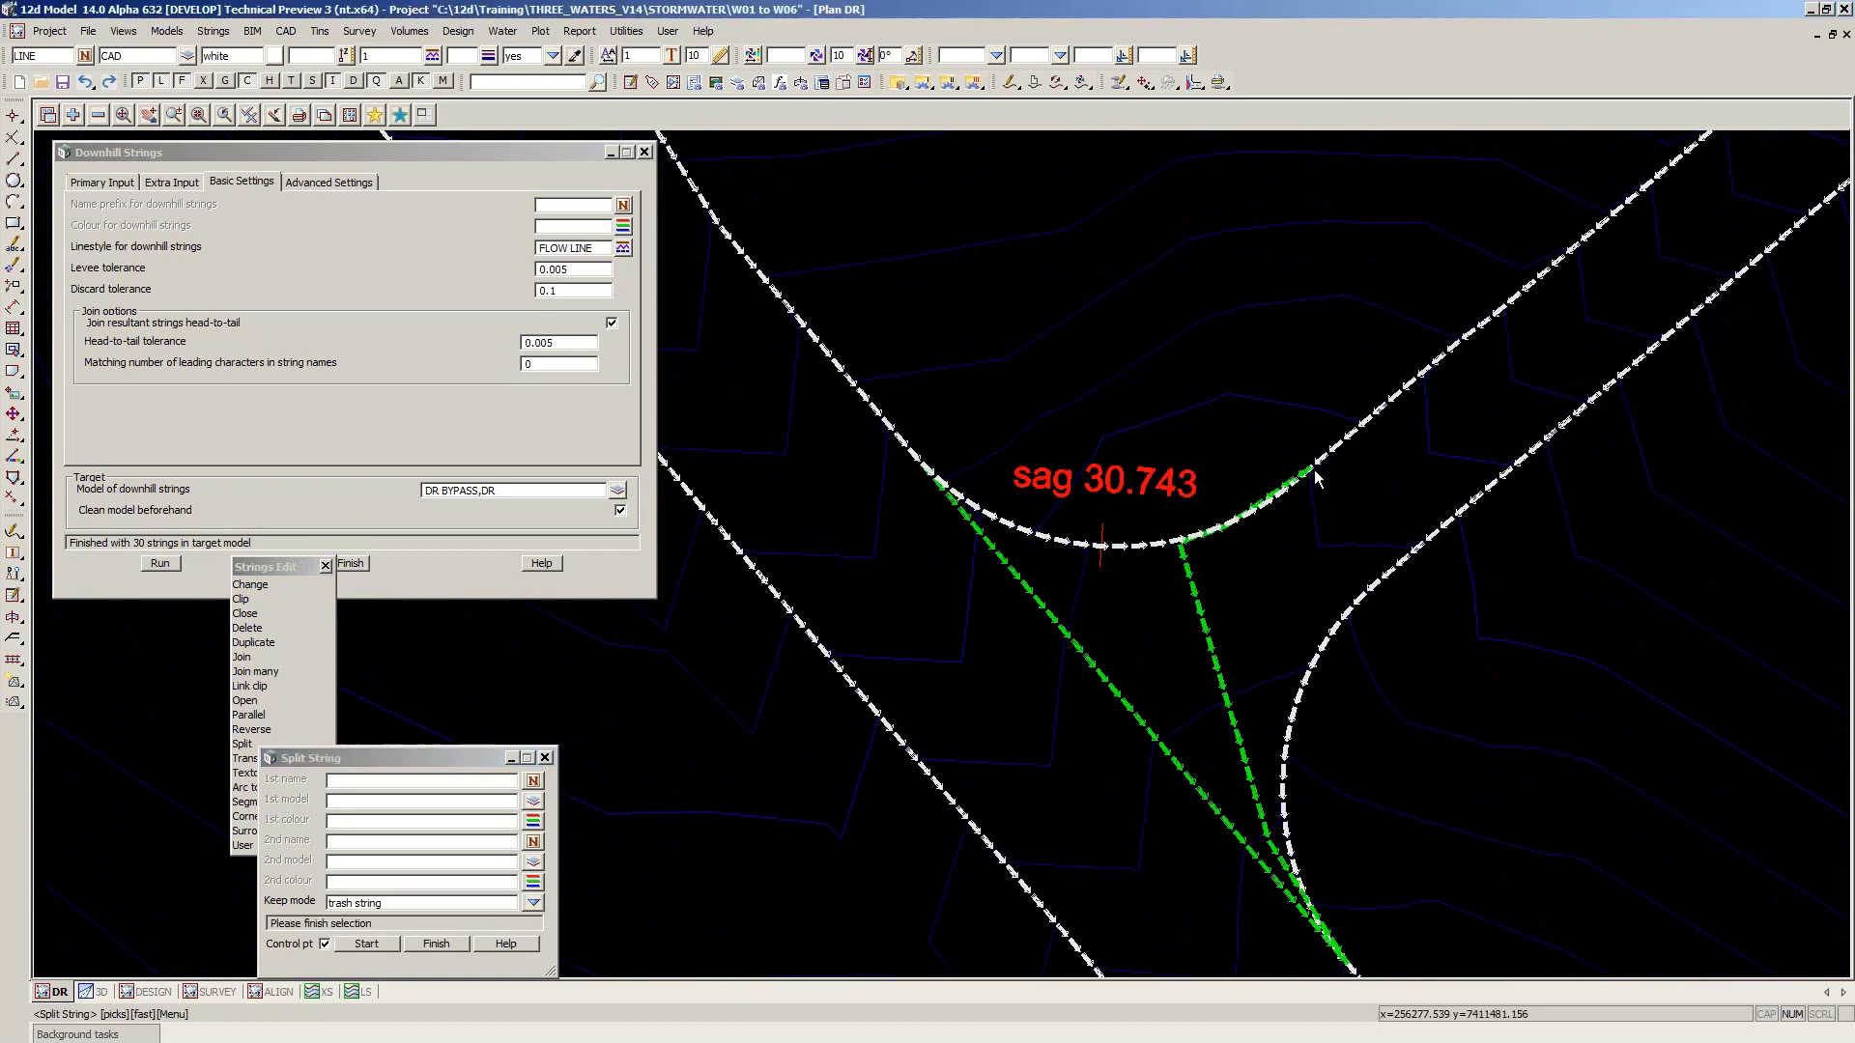
{"action": "left_click", "coordinate": [1344, 445]}
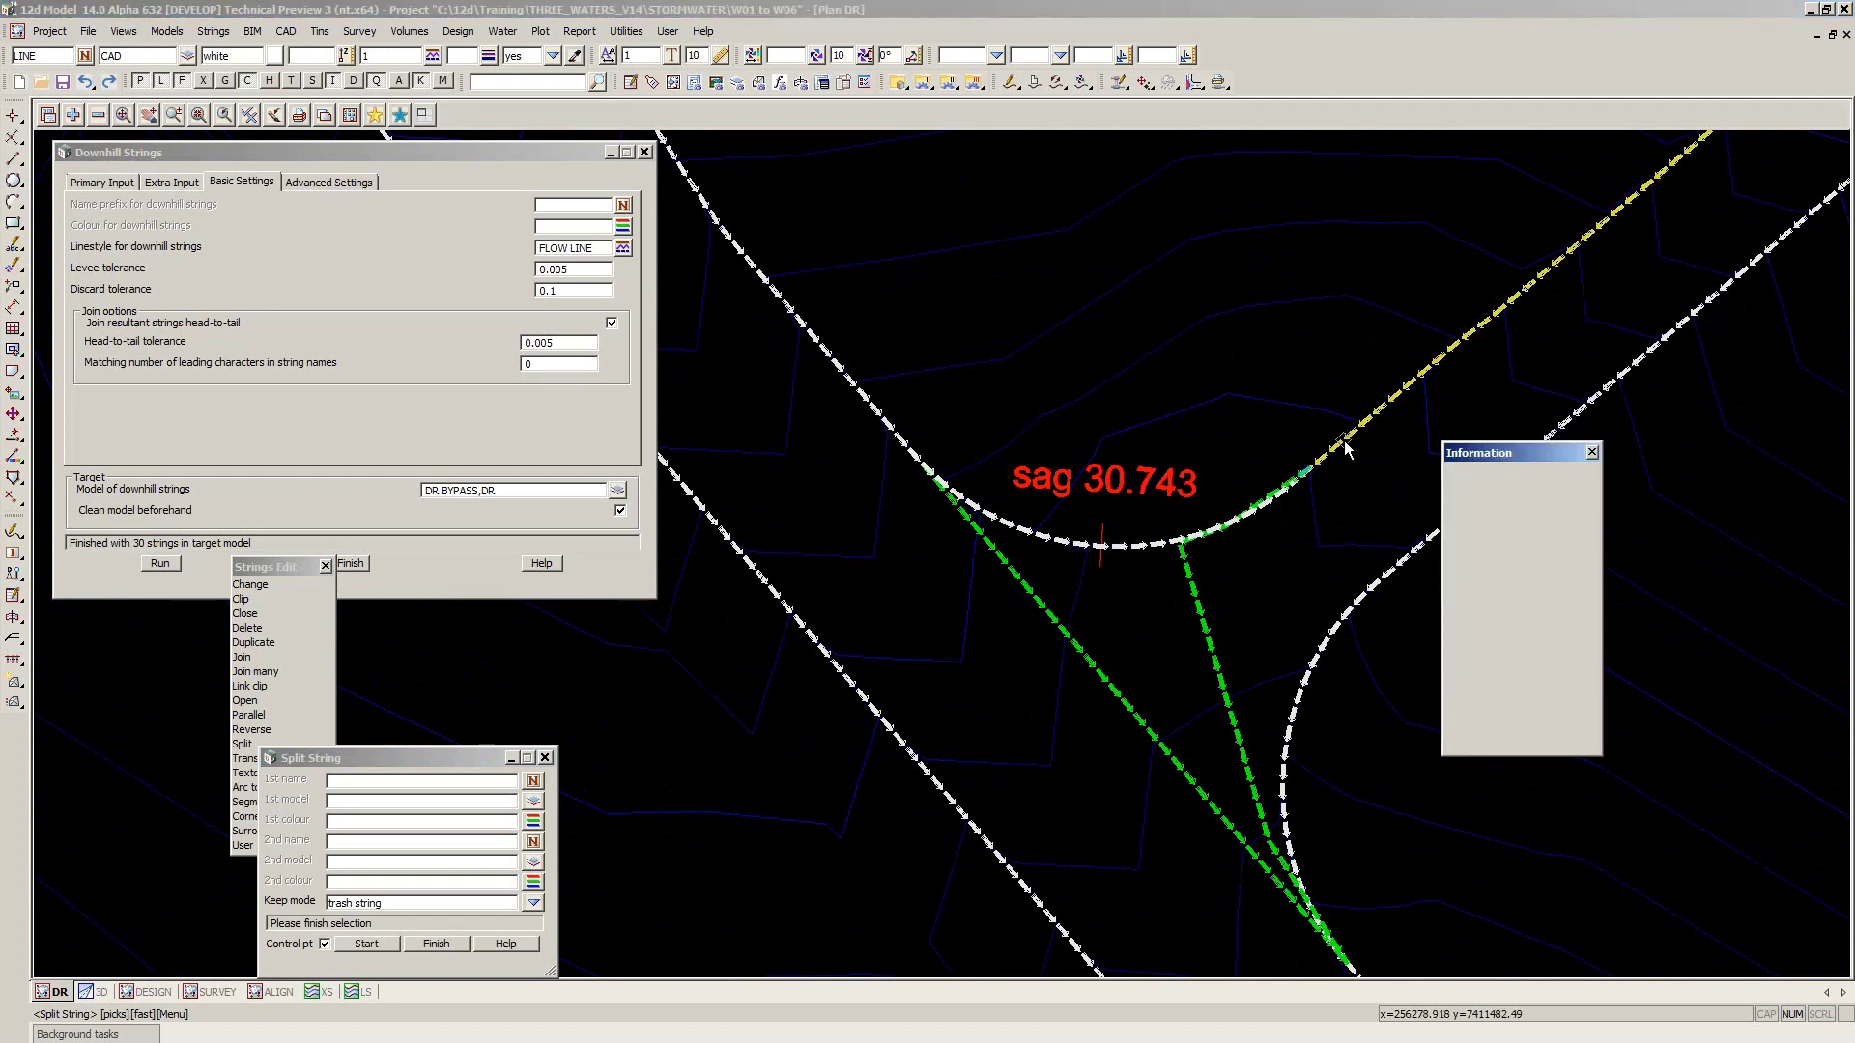
{"action": "middle_click", "coordinate": [1342, 442]}
{"action": "scroll", "coordinate": [1301, 506], "scroll_direction": "up", "scroll_amount": 2}
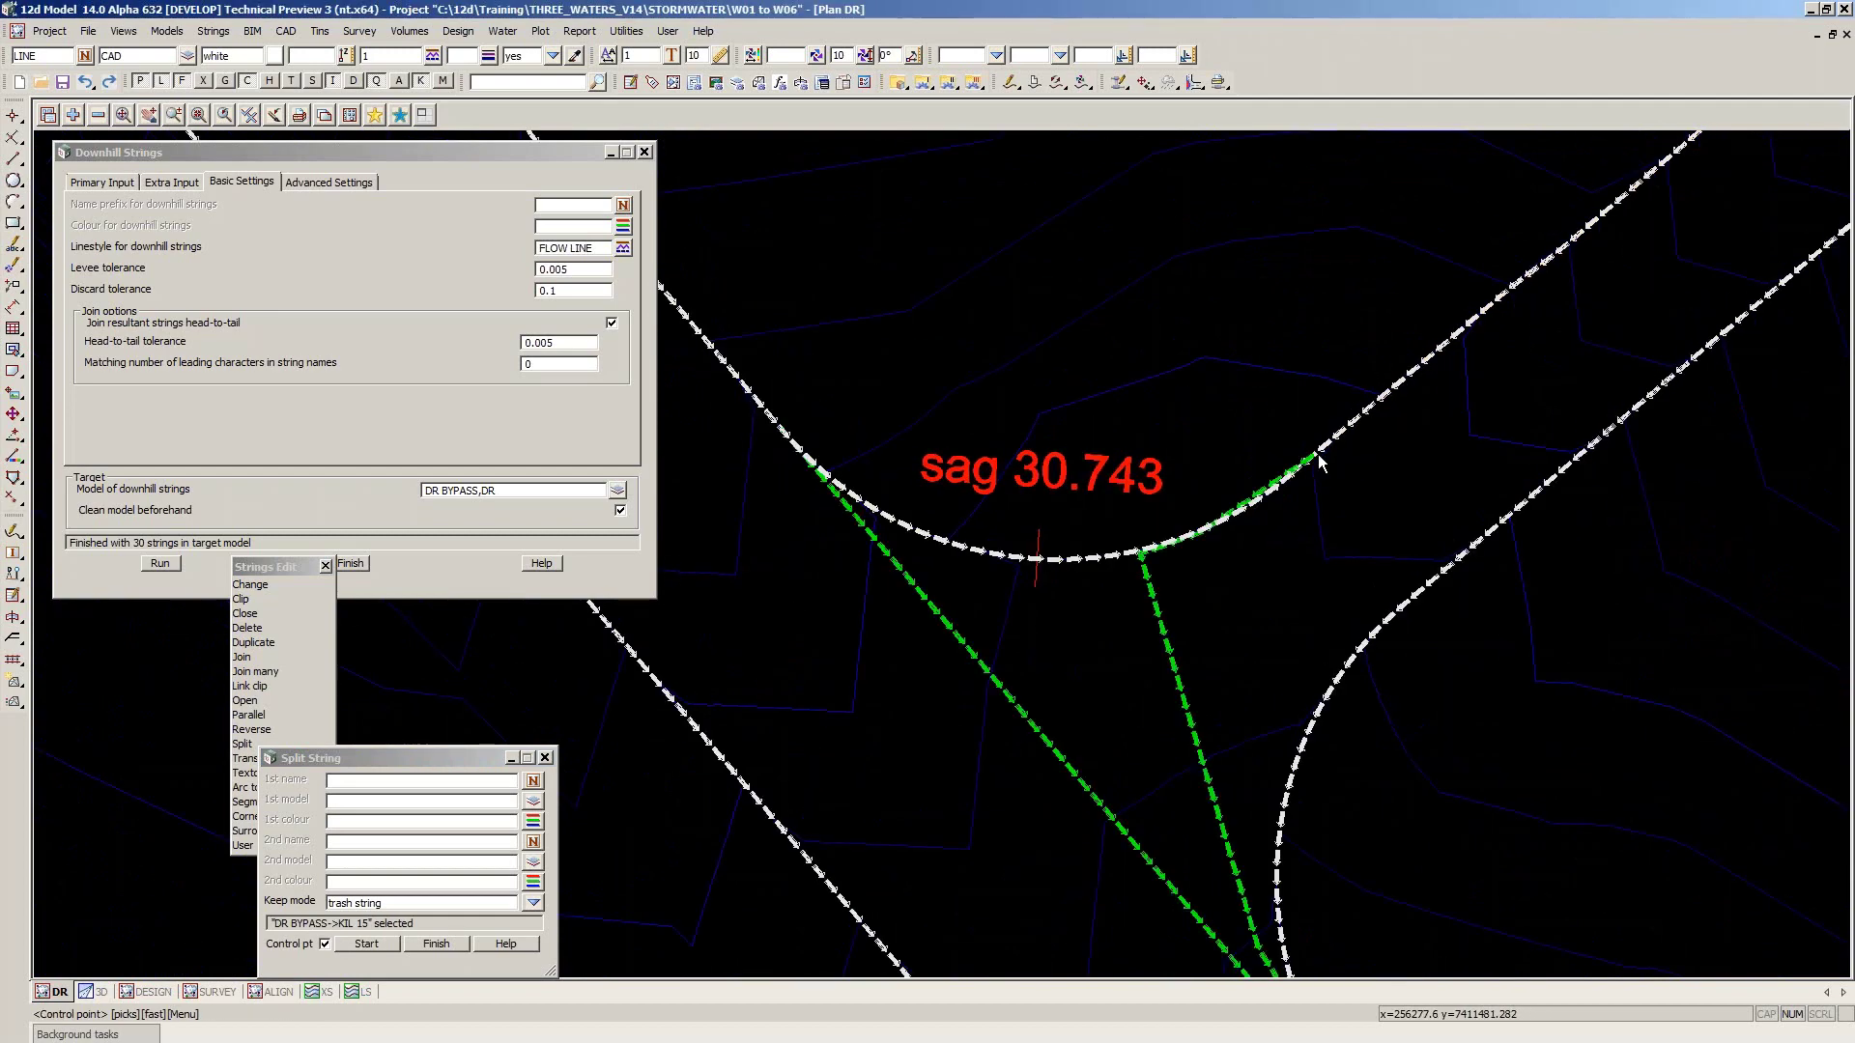
{"action": "left_click", "coordinate": [1315, 461]}
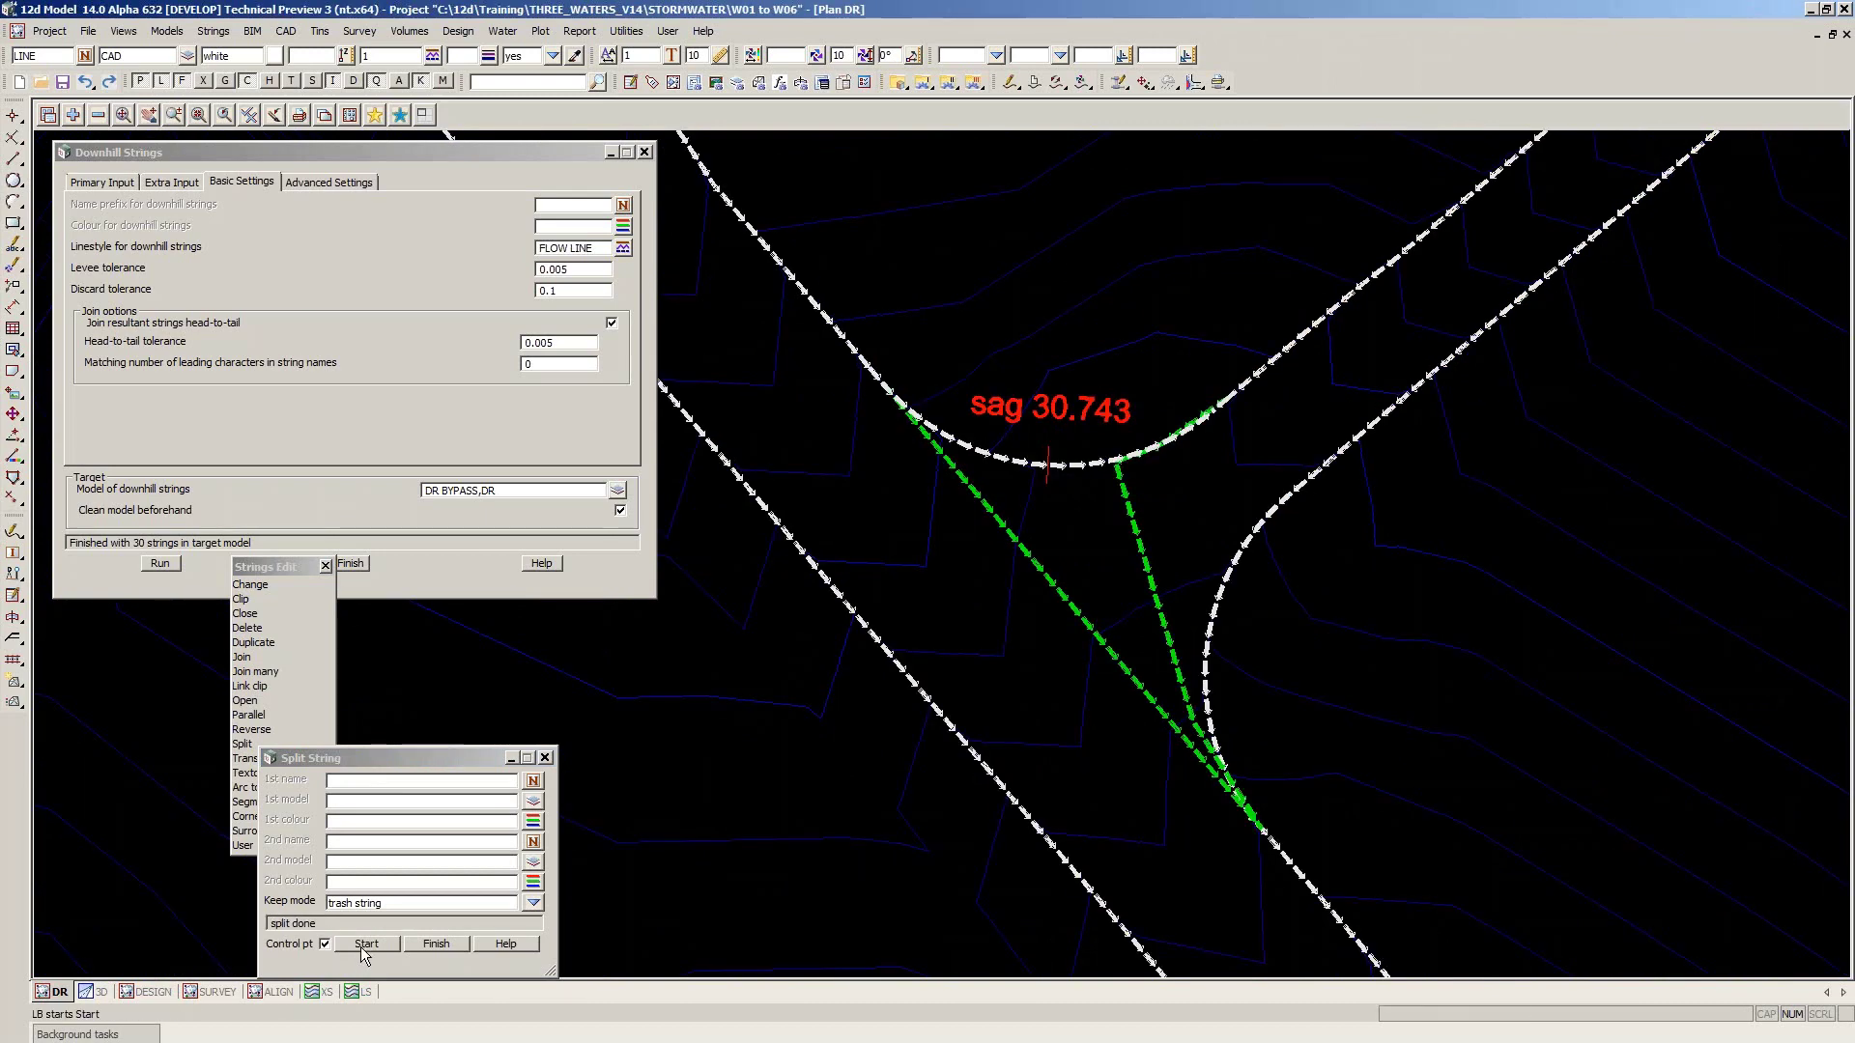
Split the KIL 18 kerb string at the end point of the M7 28 bypass string, south of the side road's mouth
{"action": "left_click", "coordinate": [364, 948]}
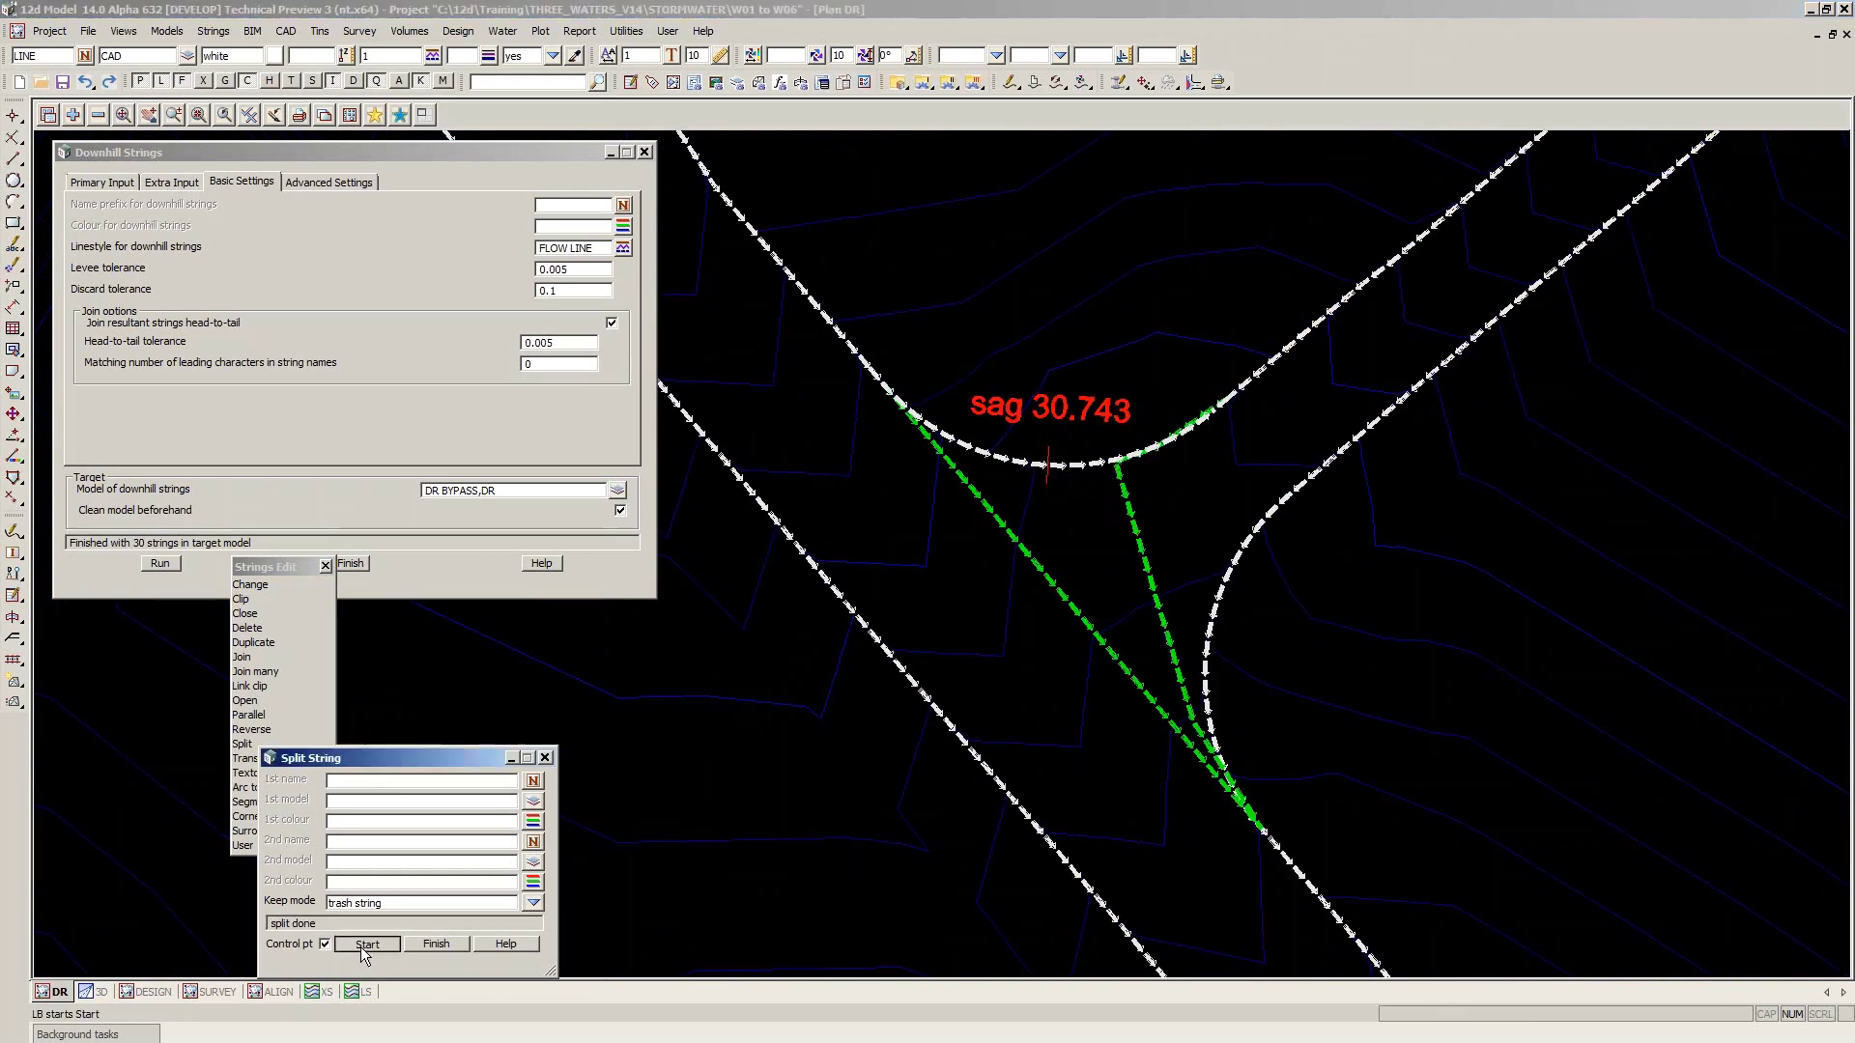
{"action": "left_click", "coordinate": [1283, 854]}
{"action": "left_click", "coordinate": [1260, 851]}
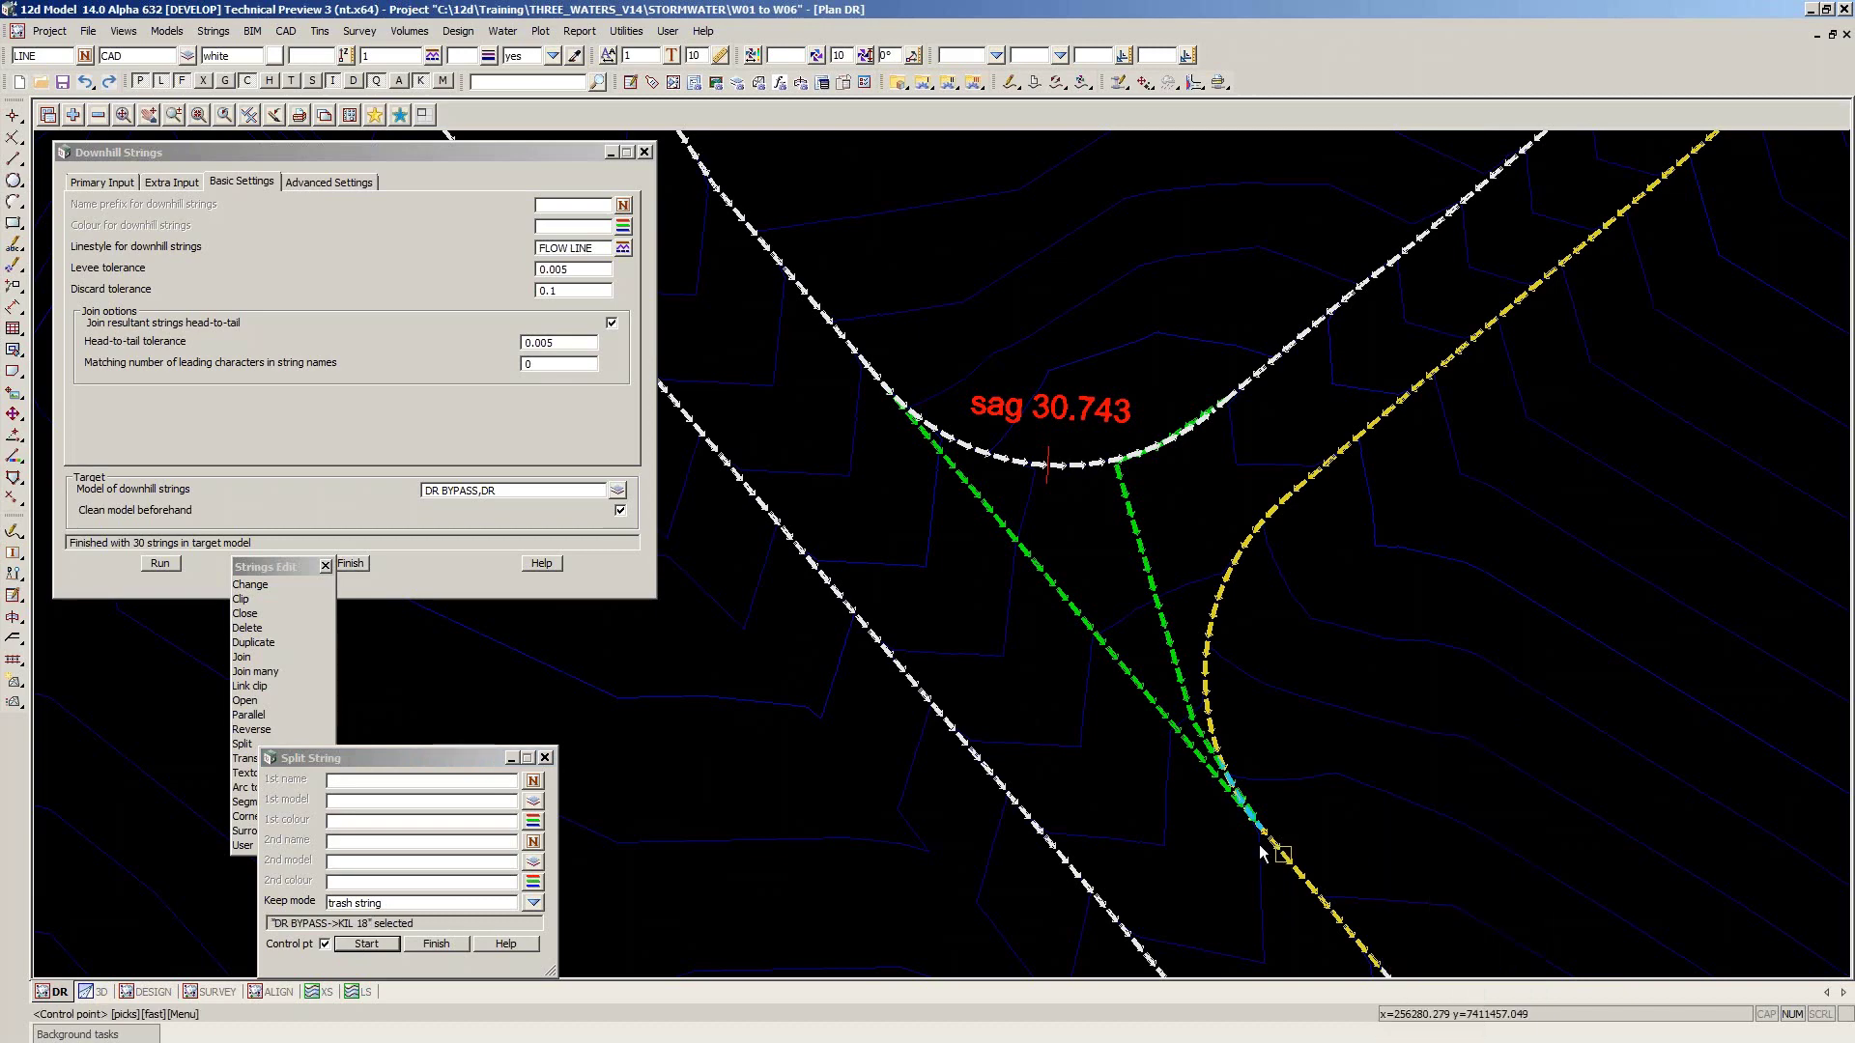
{"action": "scroll", "coordinate": [1260, 840], "scroll_direction": "up", "scroll_amount": 2}
{"action": "left_click", "coordinate": [1265, 821]}
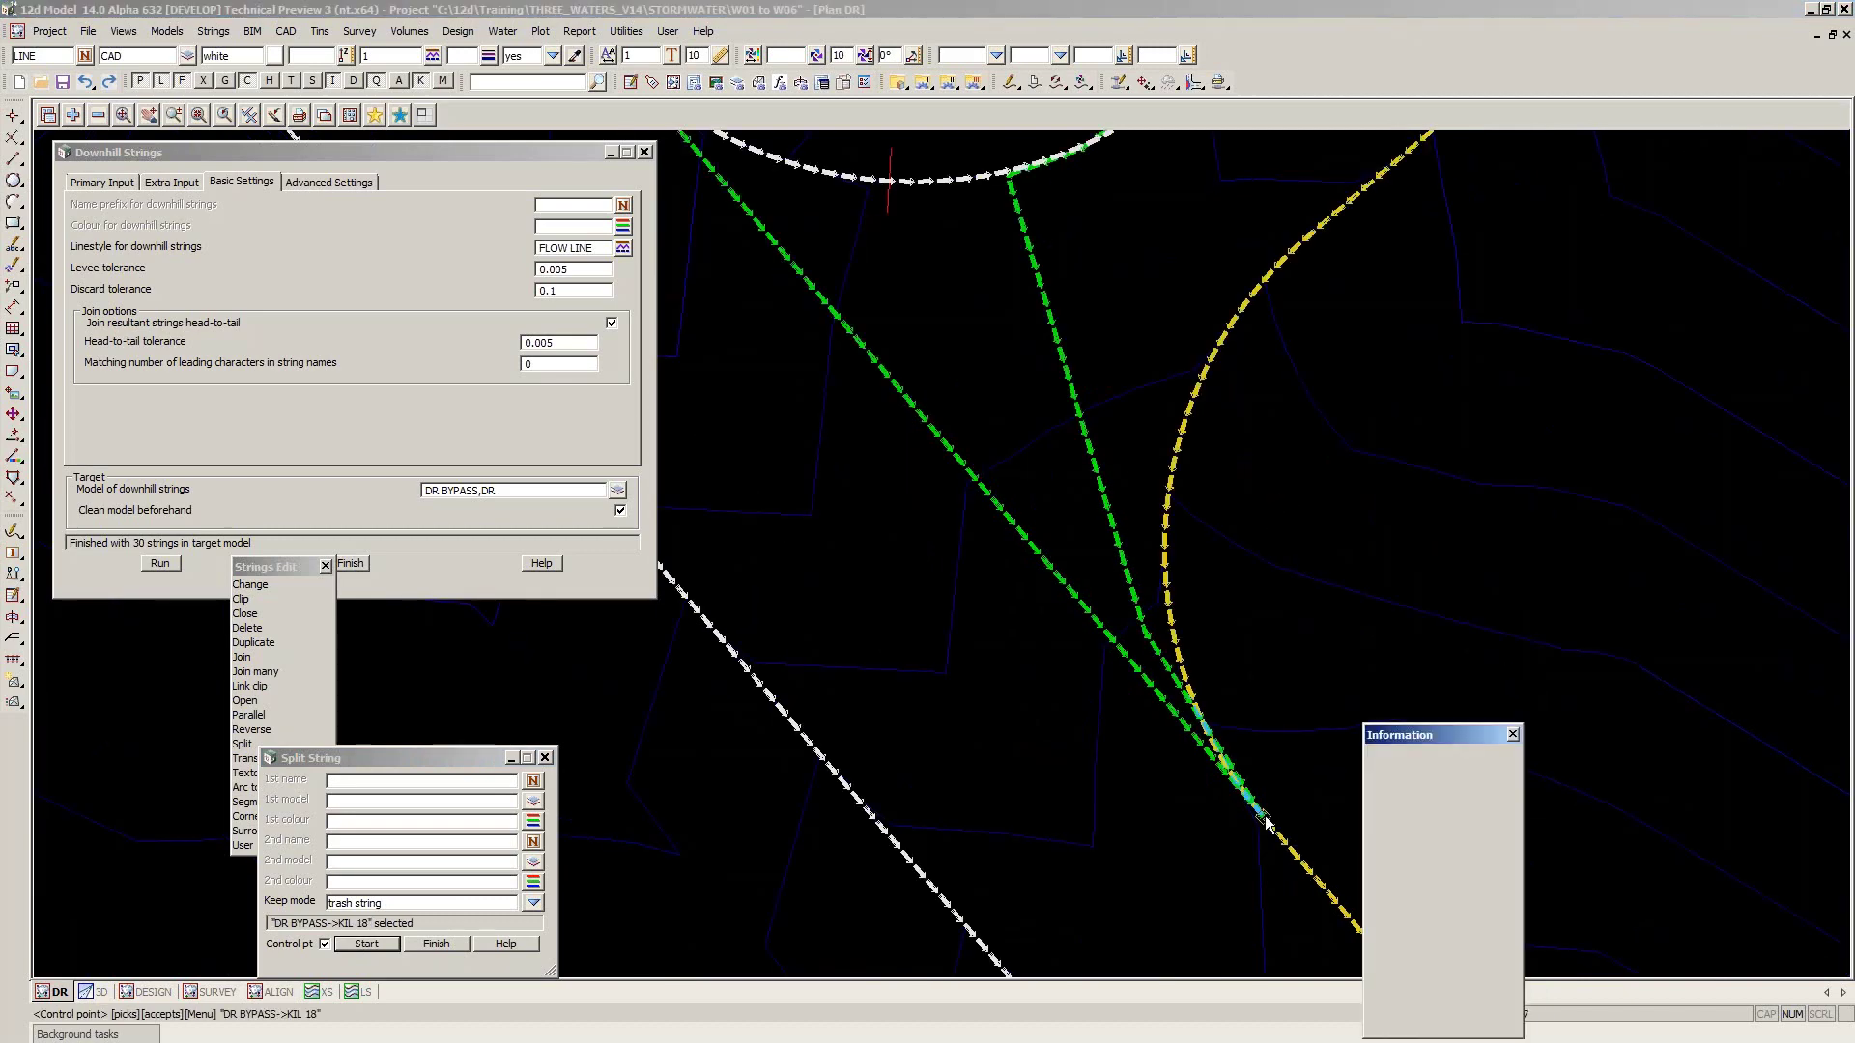
{"action": "left_click", "coordinate": [1266, 821]}
{"action": "left_click", "coordinate": [1265, 821]}
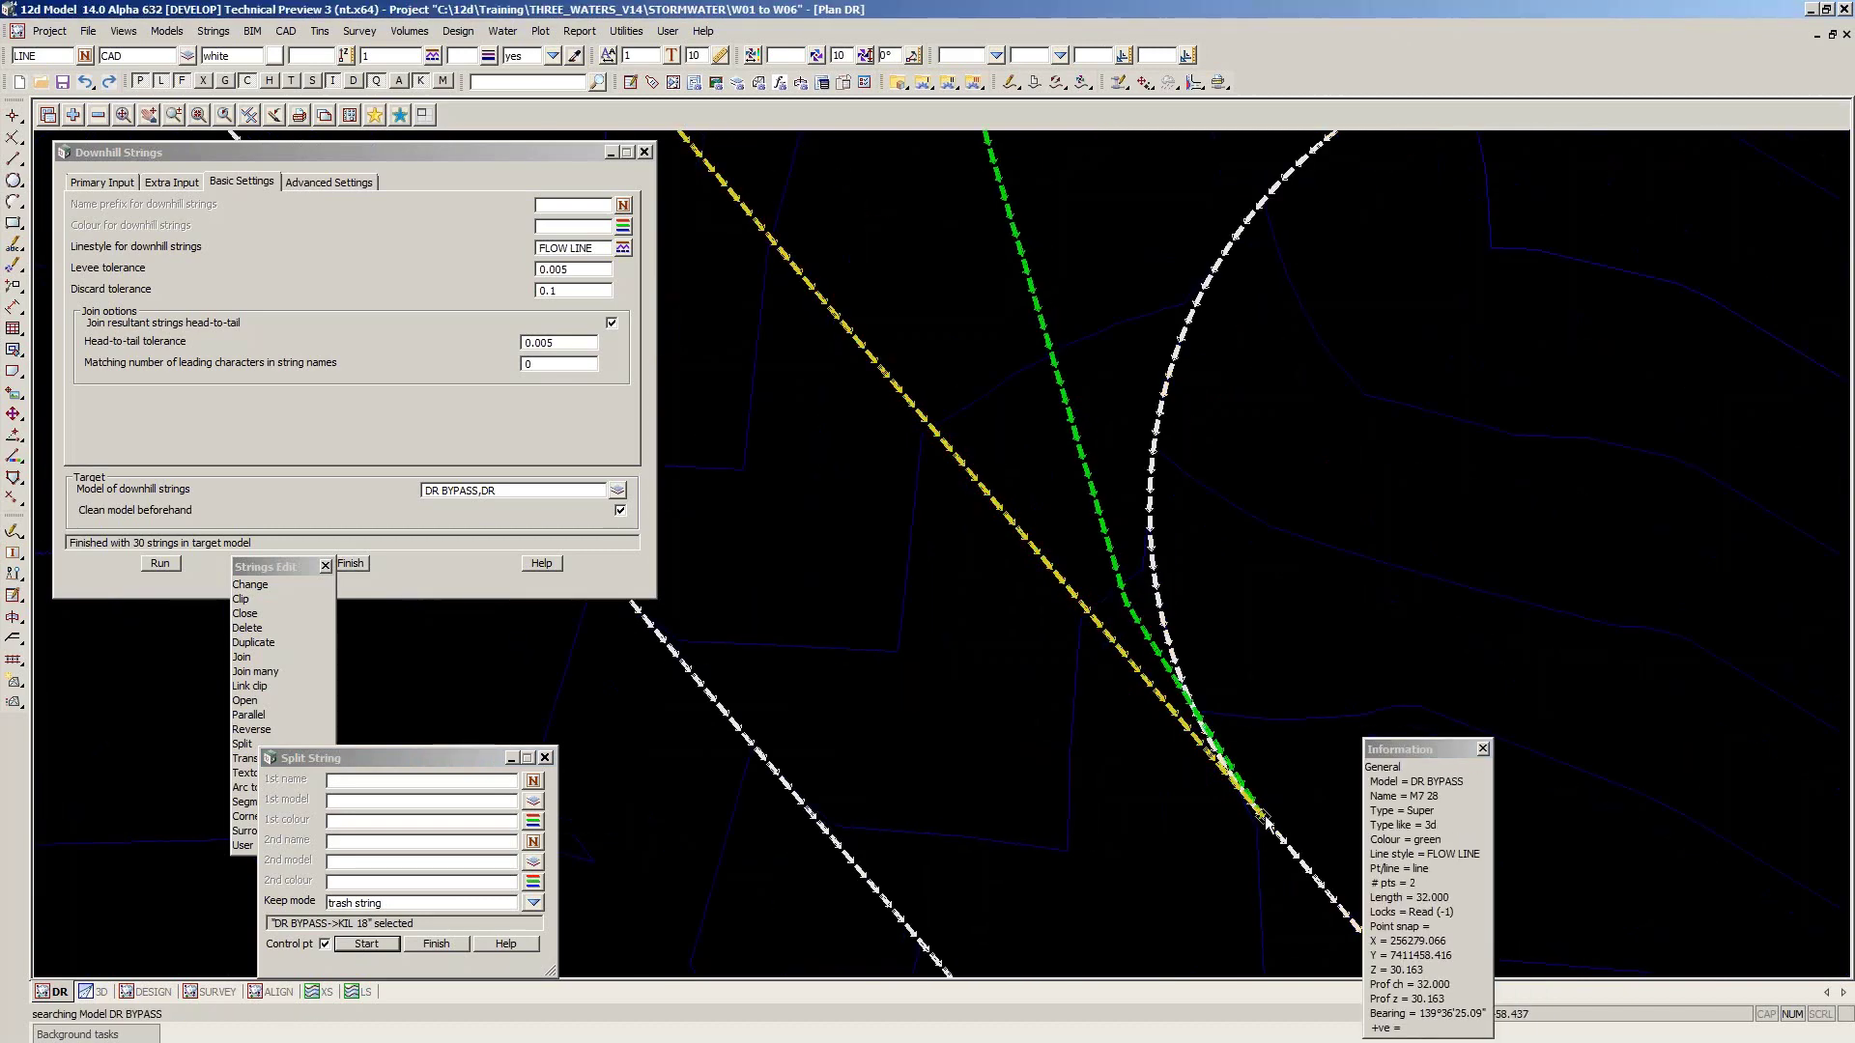
{"action": "scroll", "coordinate": [1176, 816], "scroll_direction": "down", "scroll_amount": 2}
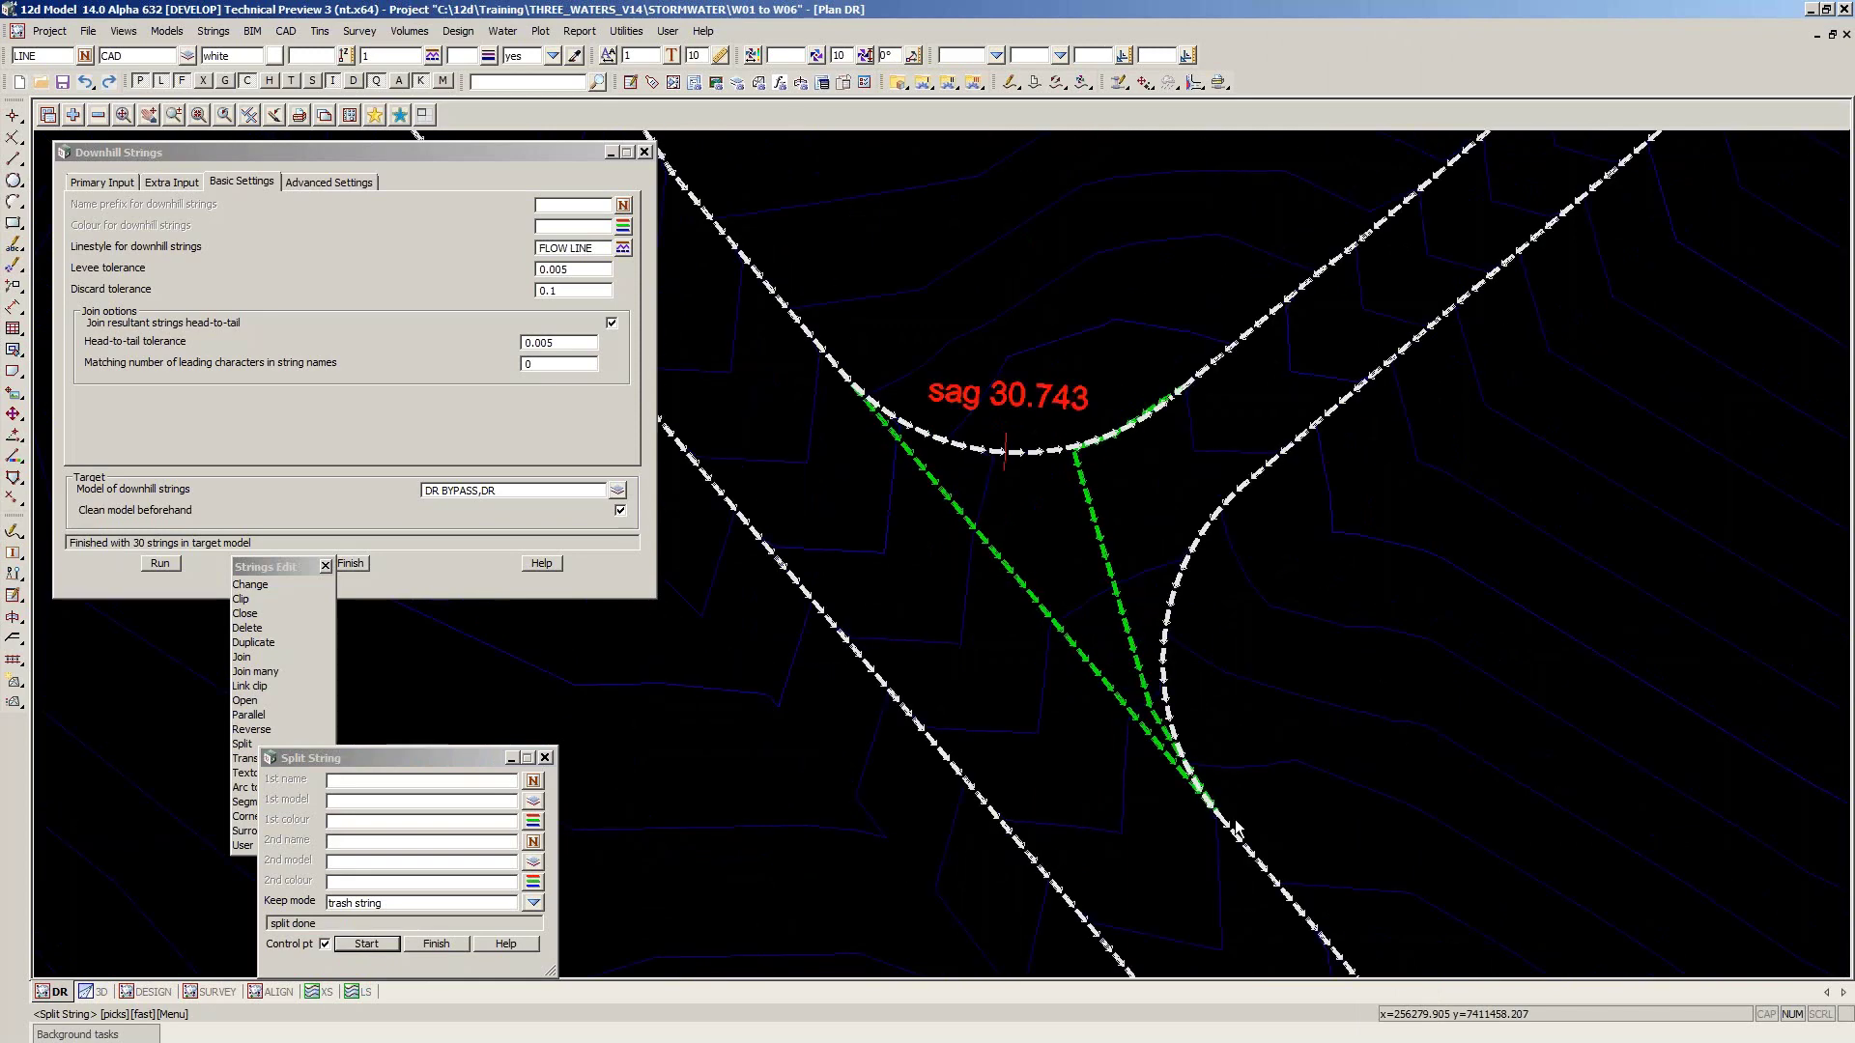
{"action": "scroll", "coordinate": [1236, 828], "scroll_direction": "down", "scroll_amount": 1}
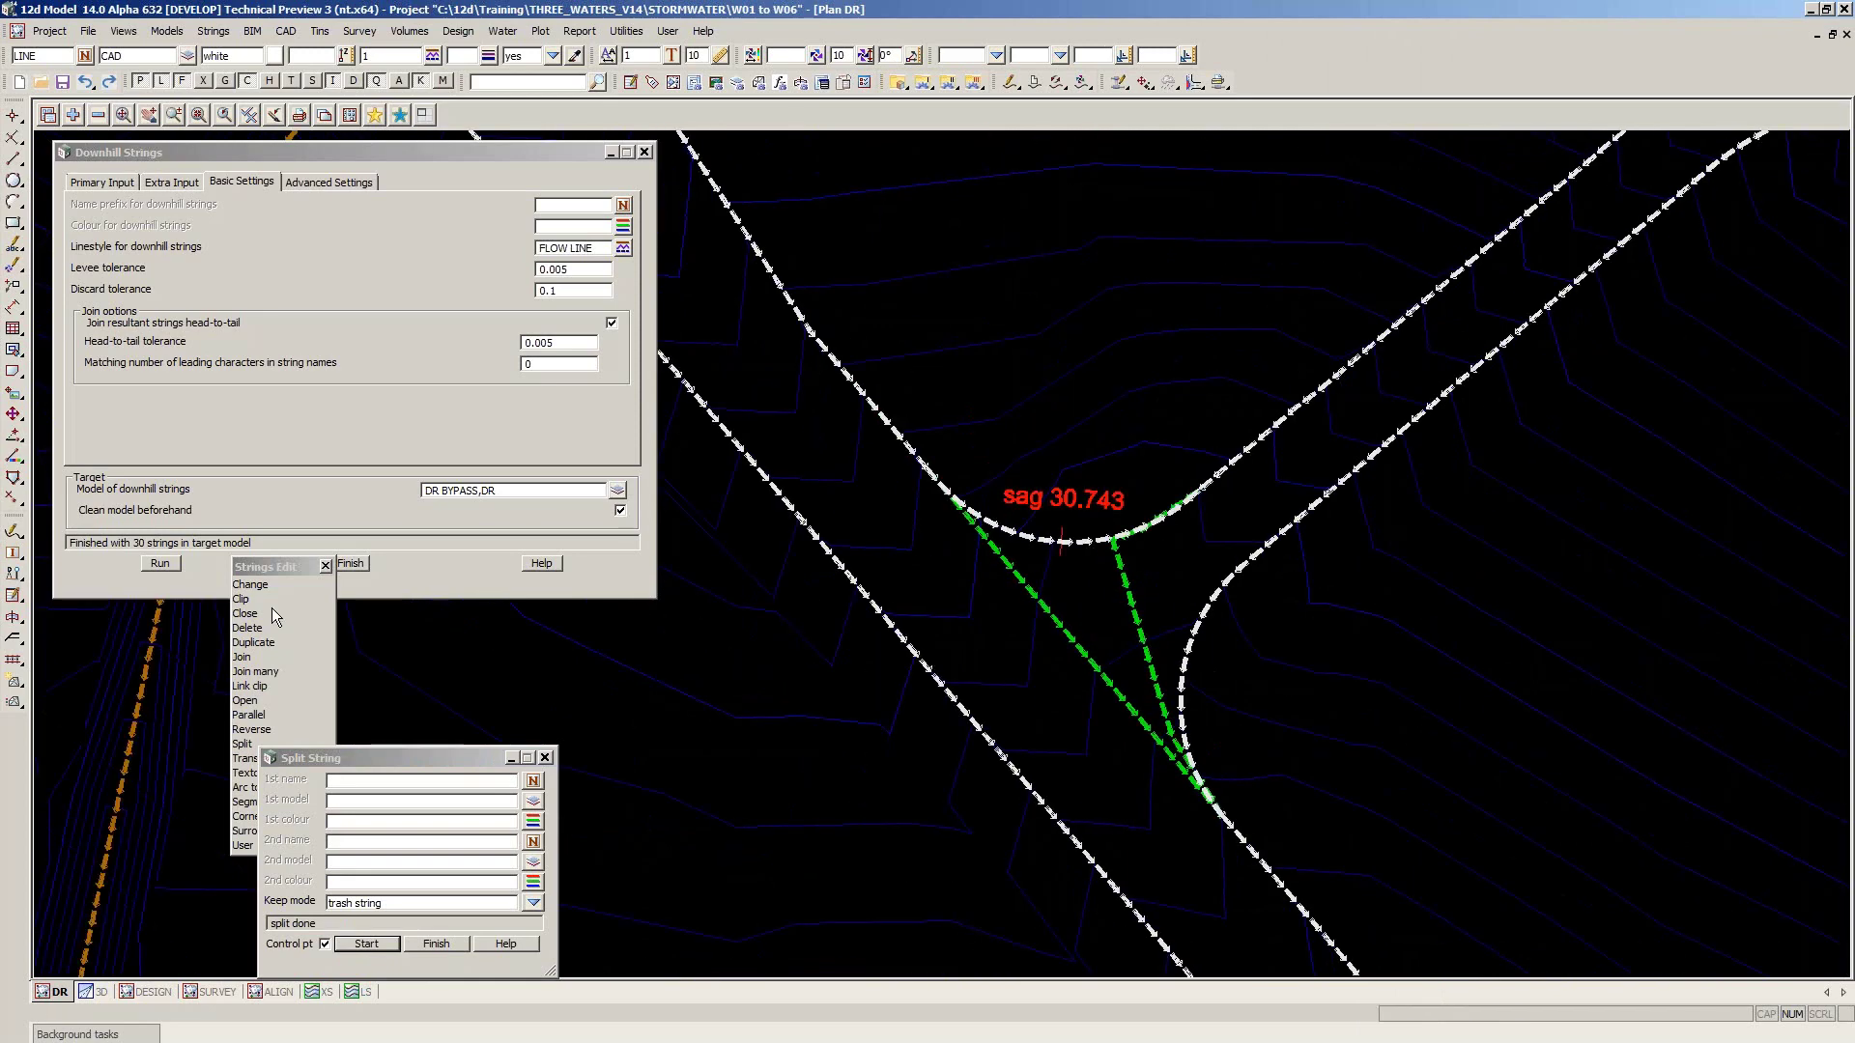
Delete the curved kerb piece through the intersection's 30.743 sag, between the starts of the two green bypass strings
{"action": "left_click", "coordinate": [249, 628]}
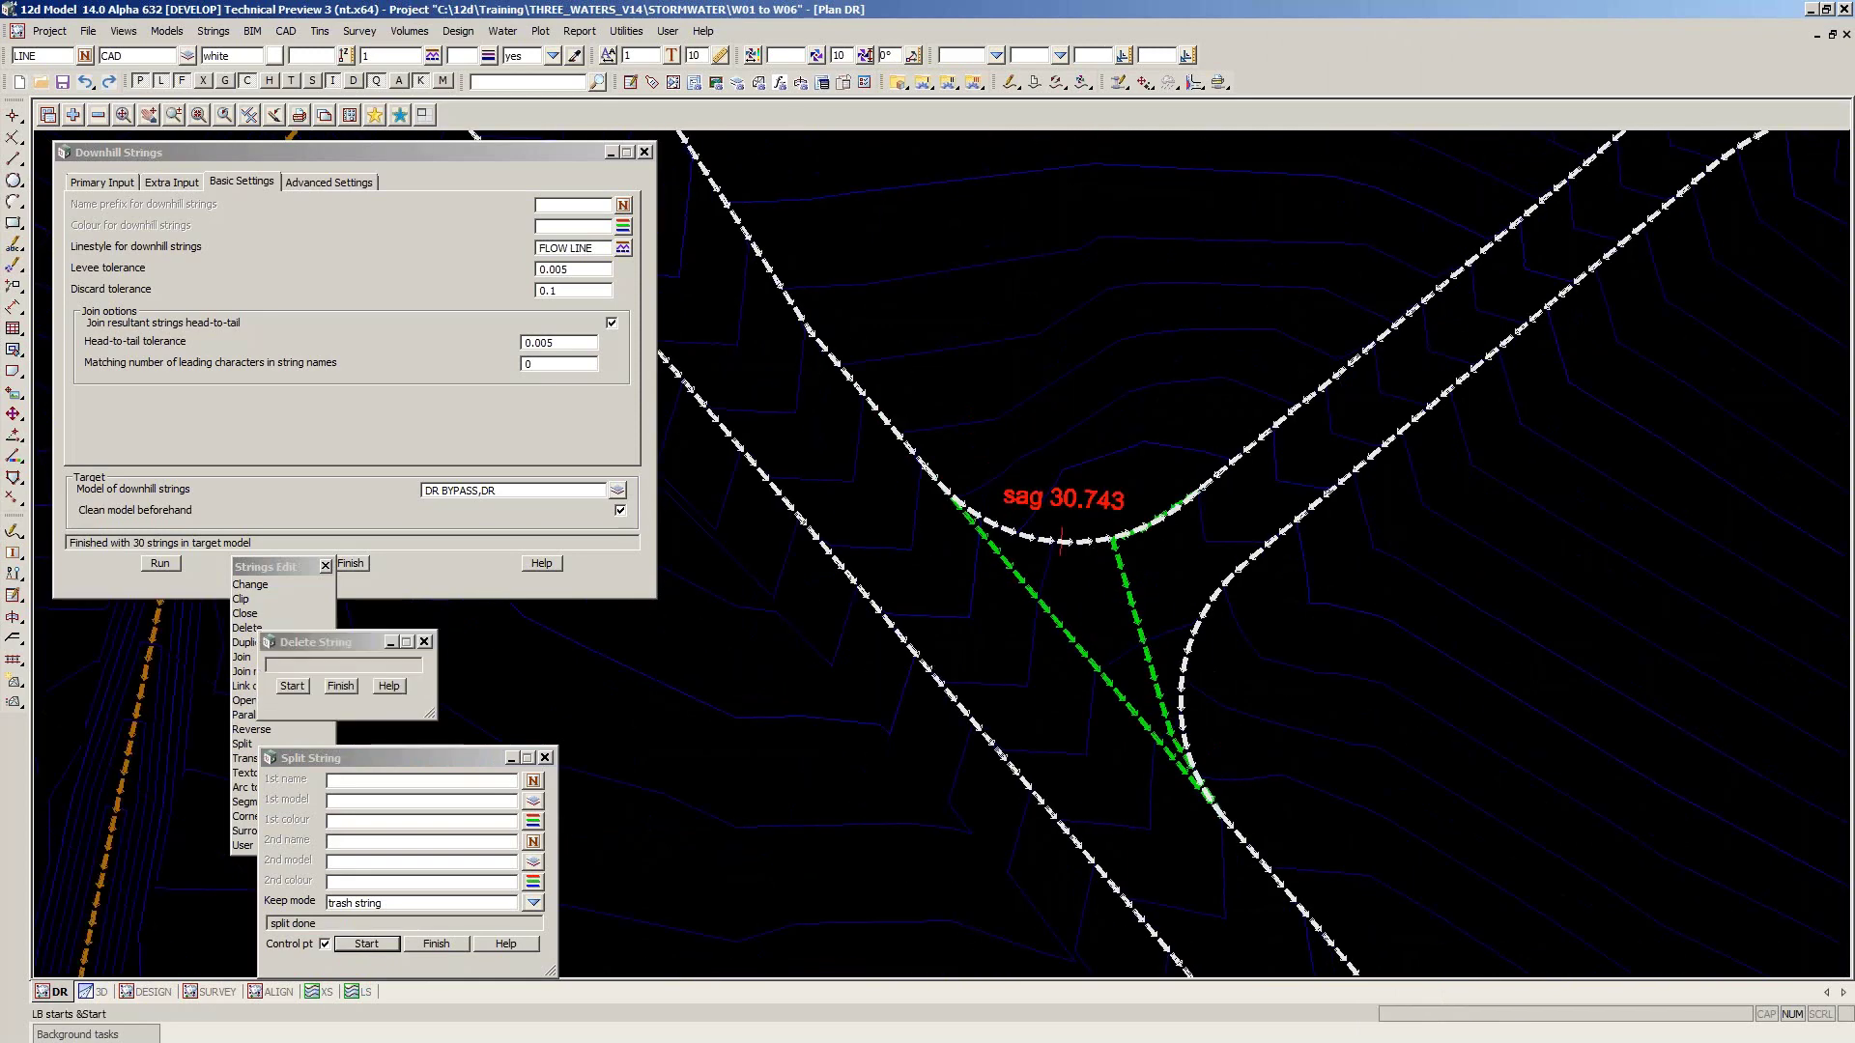
{"action": "left_click", "coordinate": [1043, 541]}
{"action": "middle_click", "coordinate": [1043, 541]}
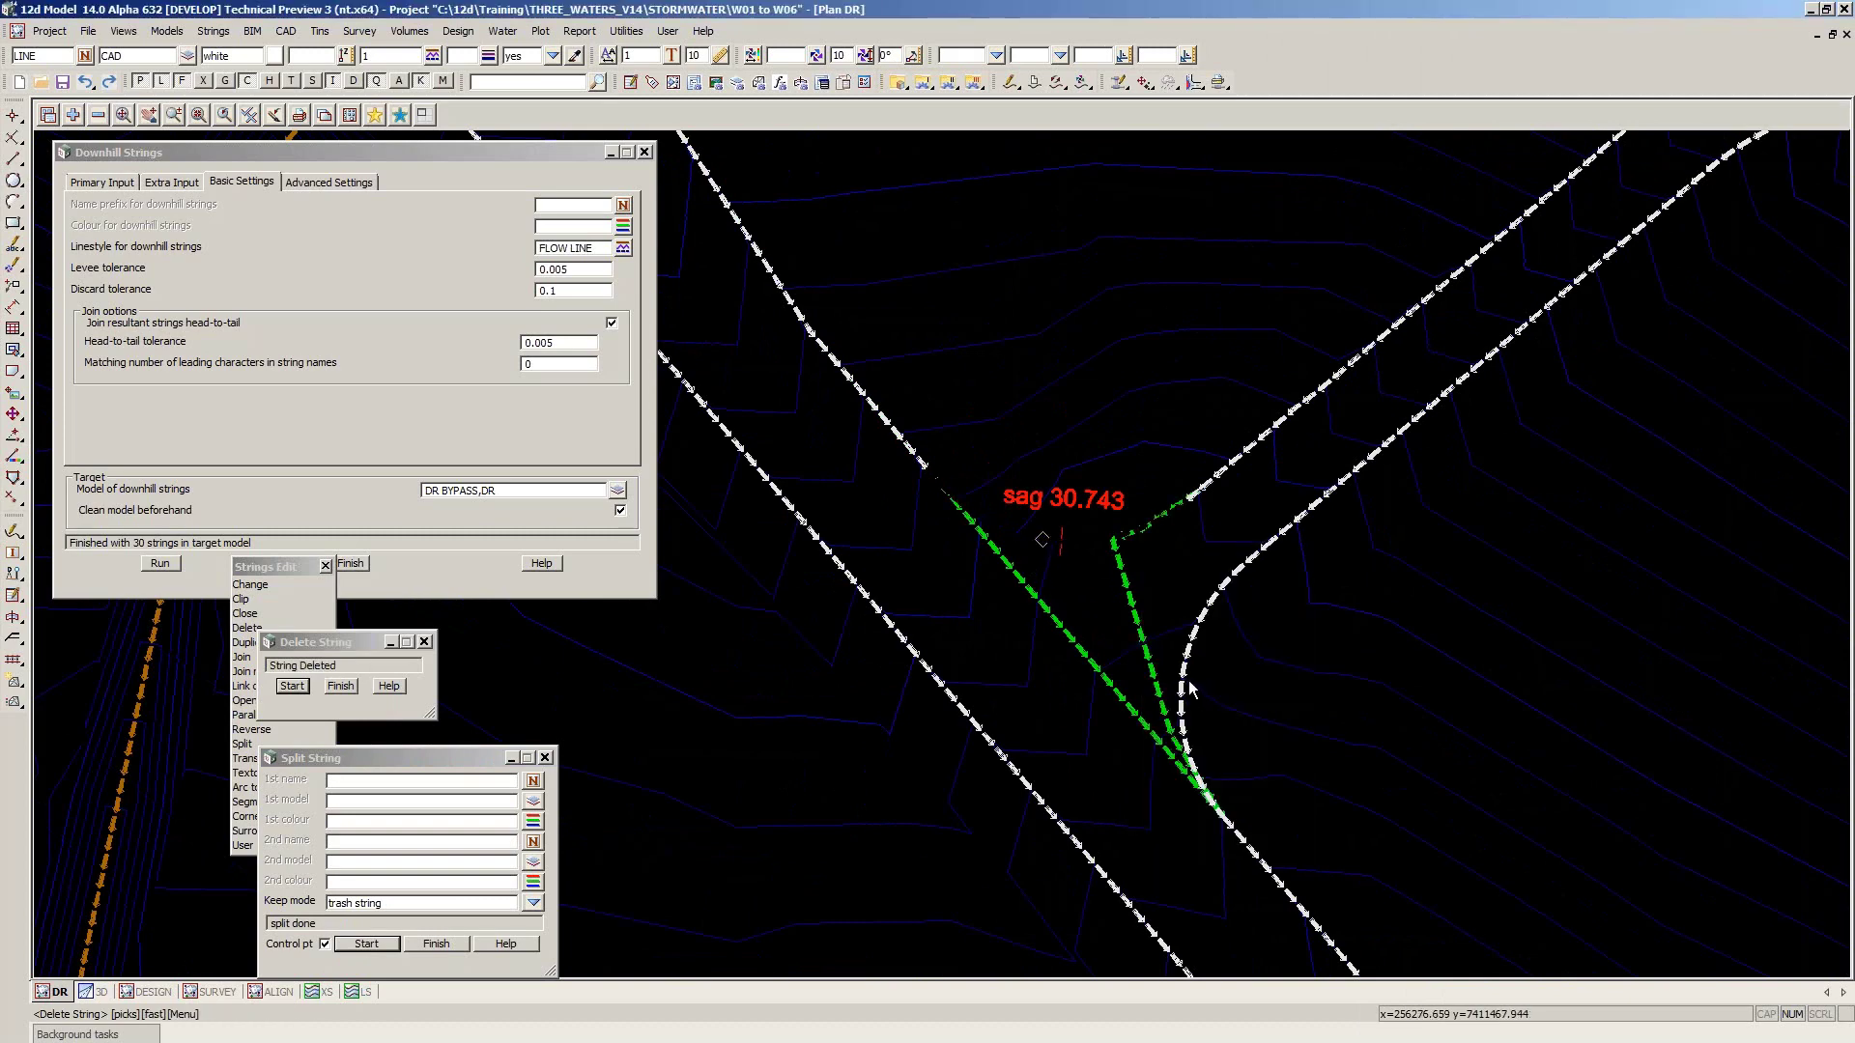
{"action": "scroll", "coordinate": [1190, 689], "scroll_direction": "down", "scroll_amount": 1}
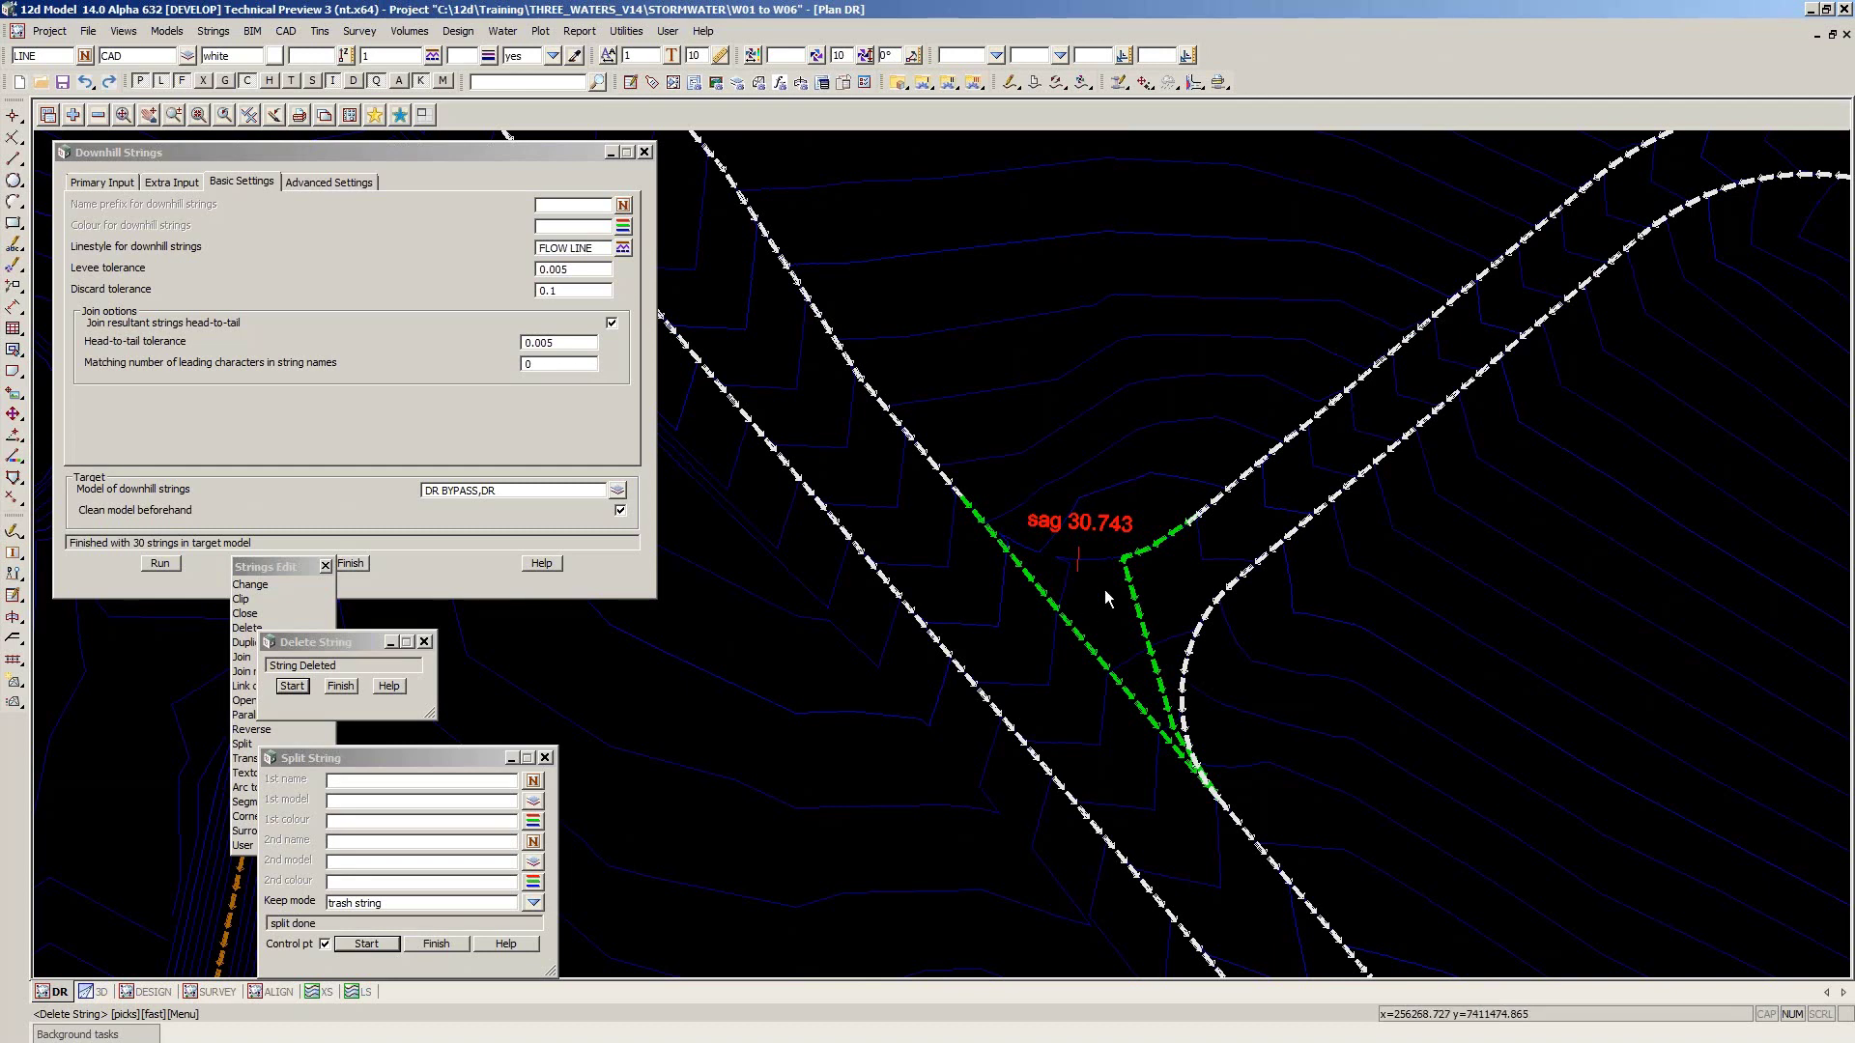
Inquire on the KIL 18 kerb string from the side road down to where it meets the green bypass strings
{"action": "key", "text": "F2"}
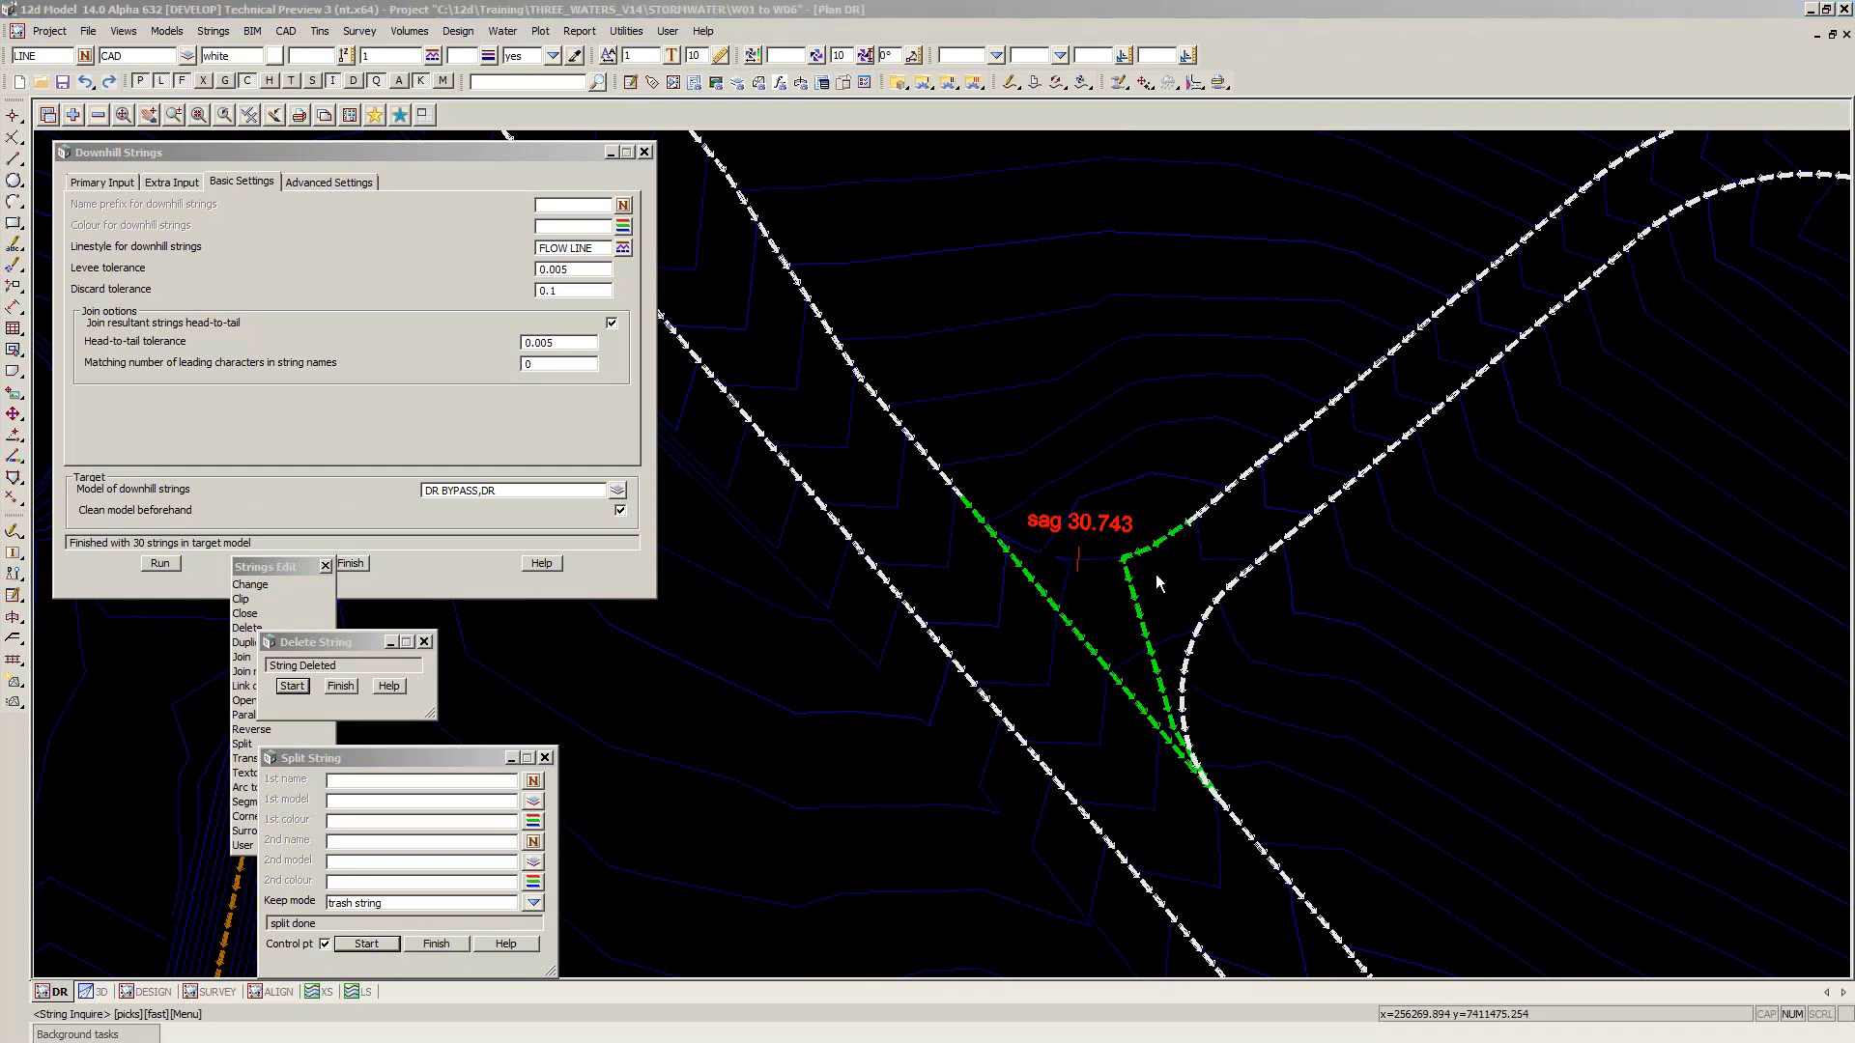
{"action": "left_click", "coordinate": [1275, 549]}
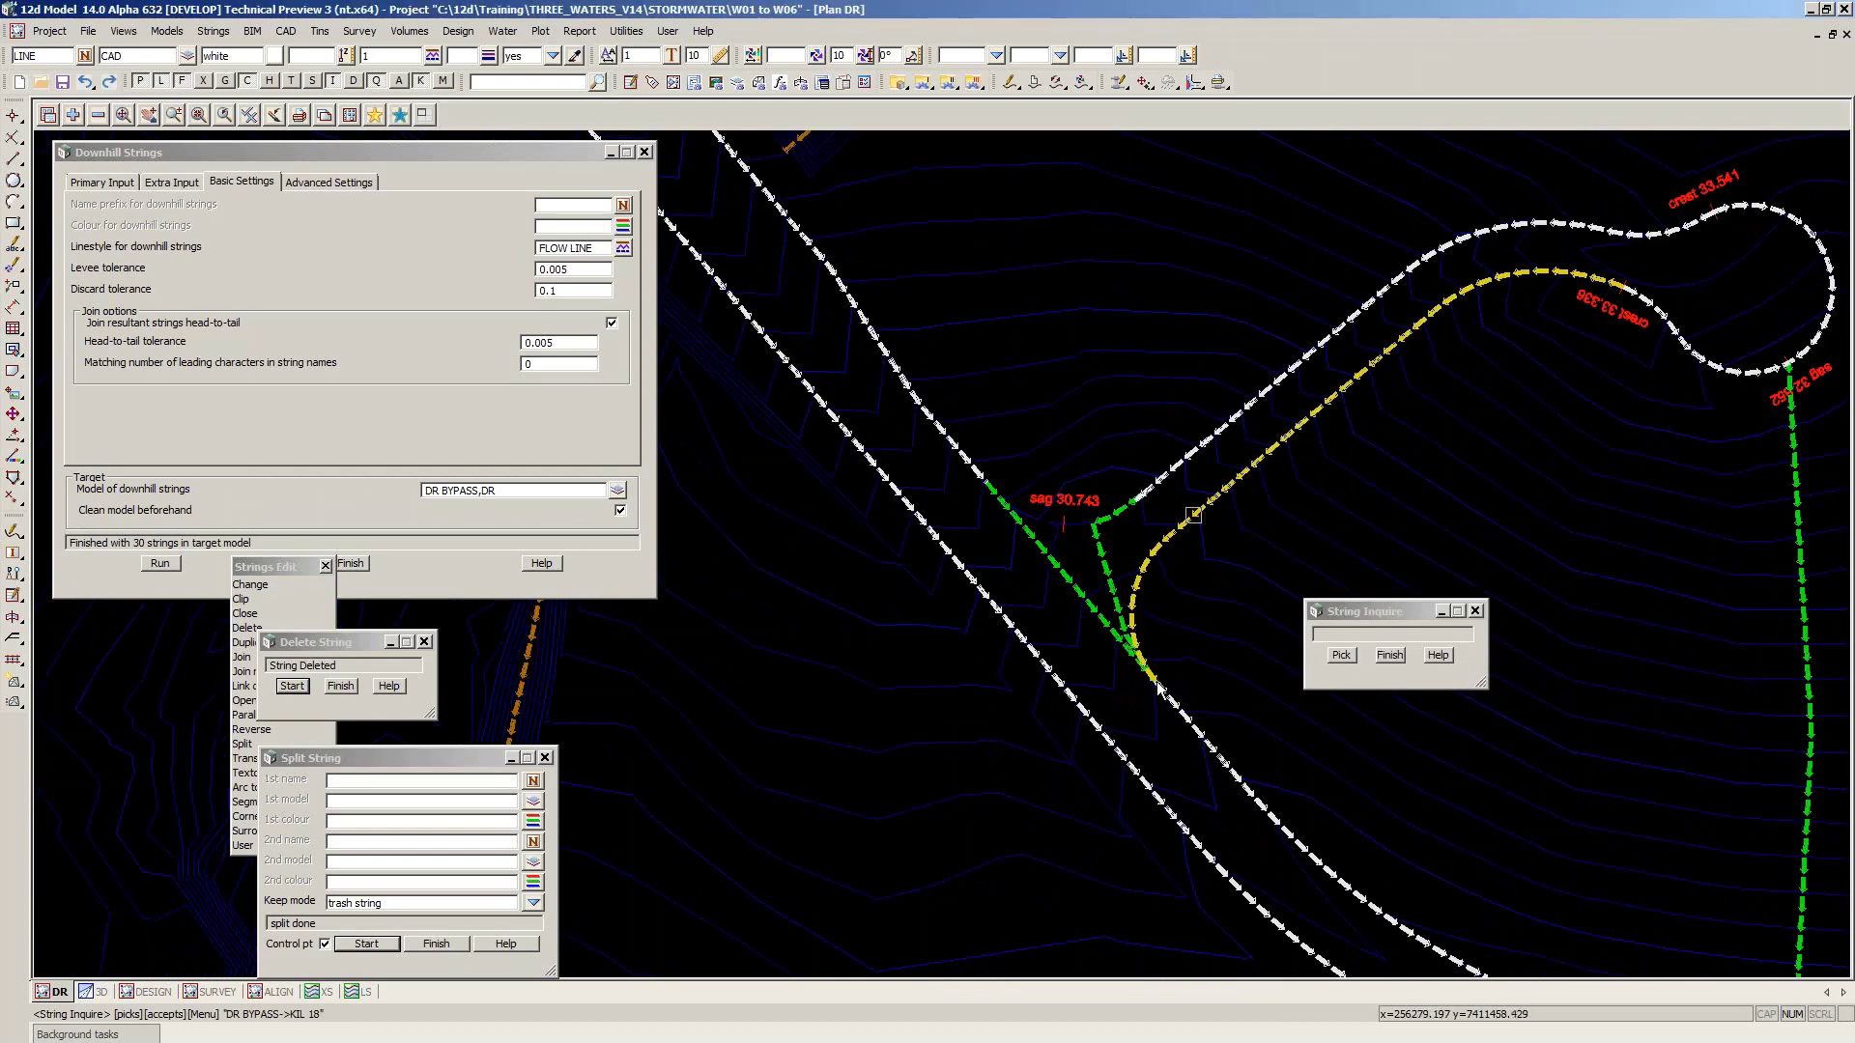
{"action": "scroll", "coordinate": [1157, 681], "scroll_direction": "up", "scroll_amount": 1}
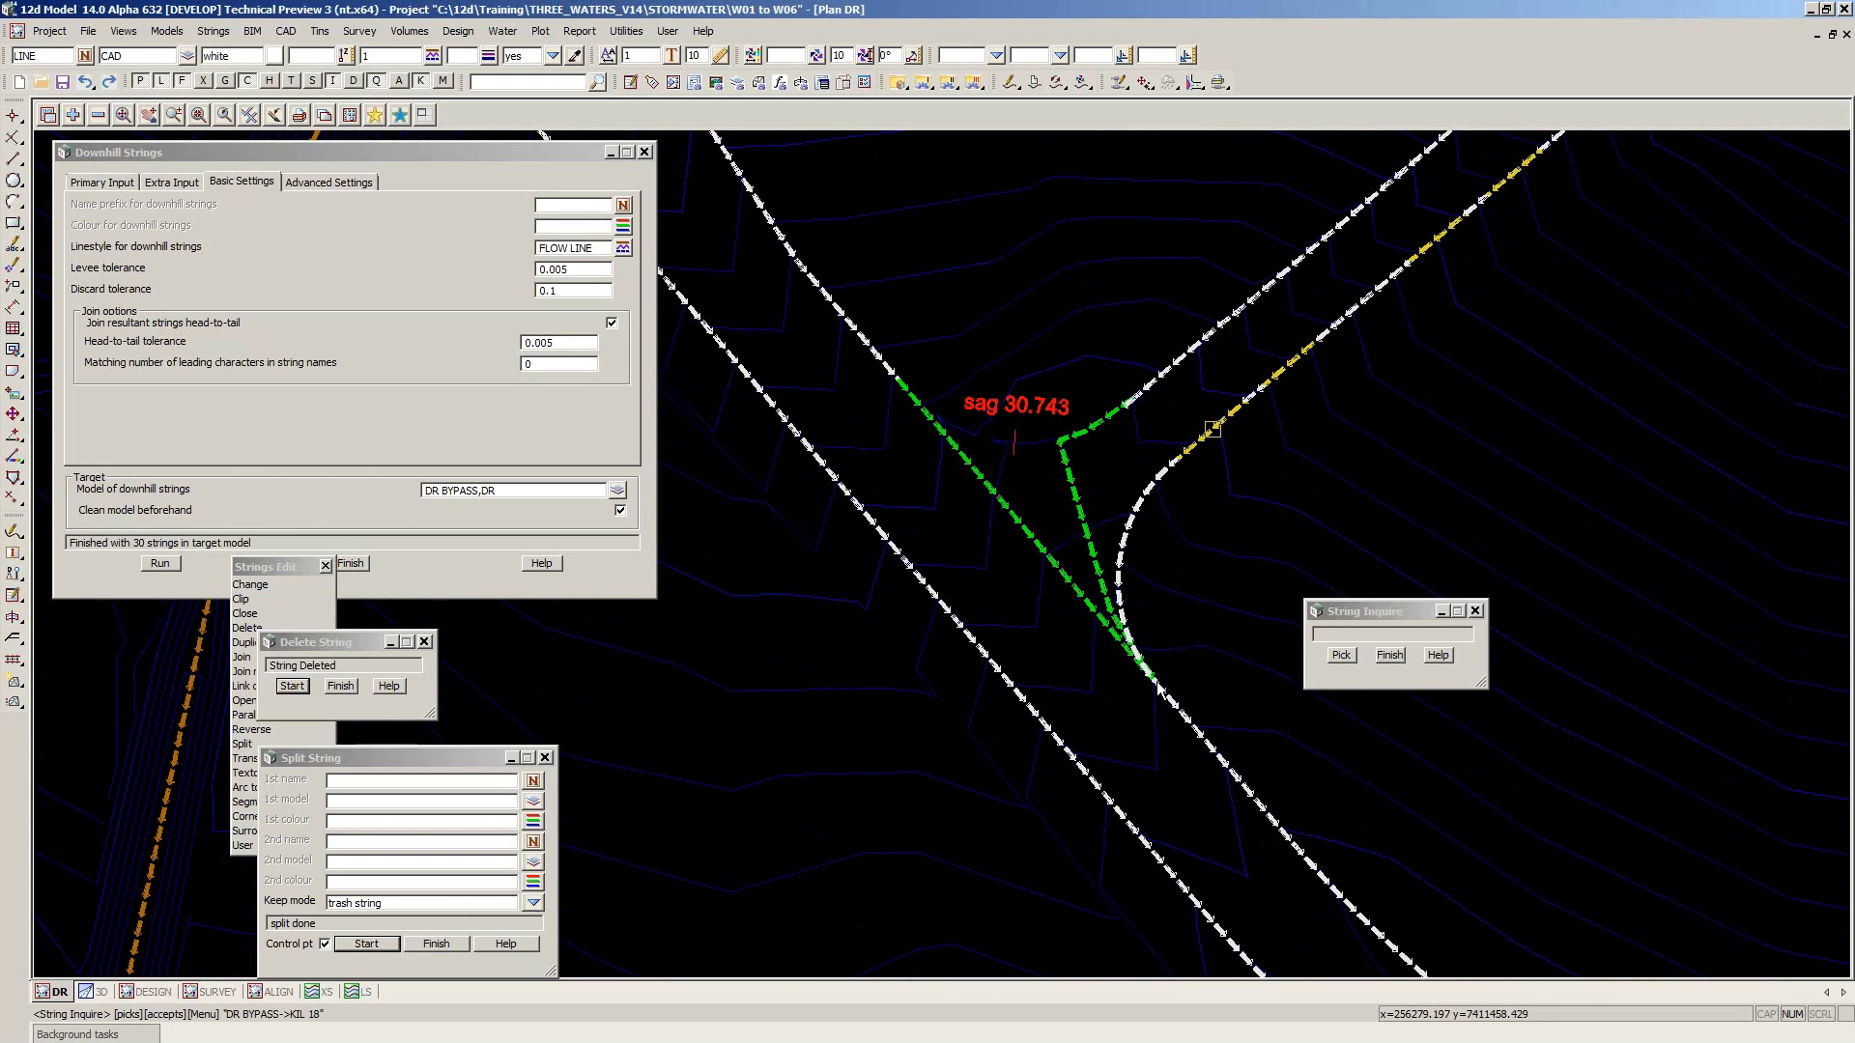
{"action": "scroll", "coordinate": [1156, 681], "scroll_direction": "up", "scroll_amount": 1}
{"action": "left_click", "coordinate": [1399, 656]}
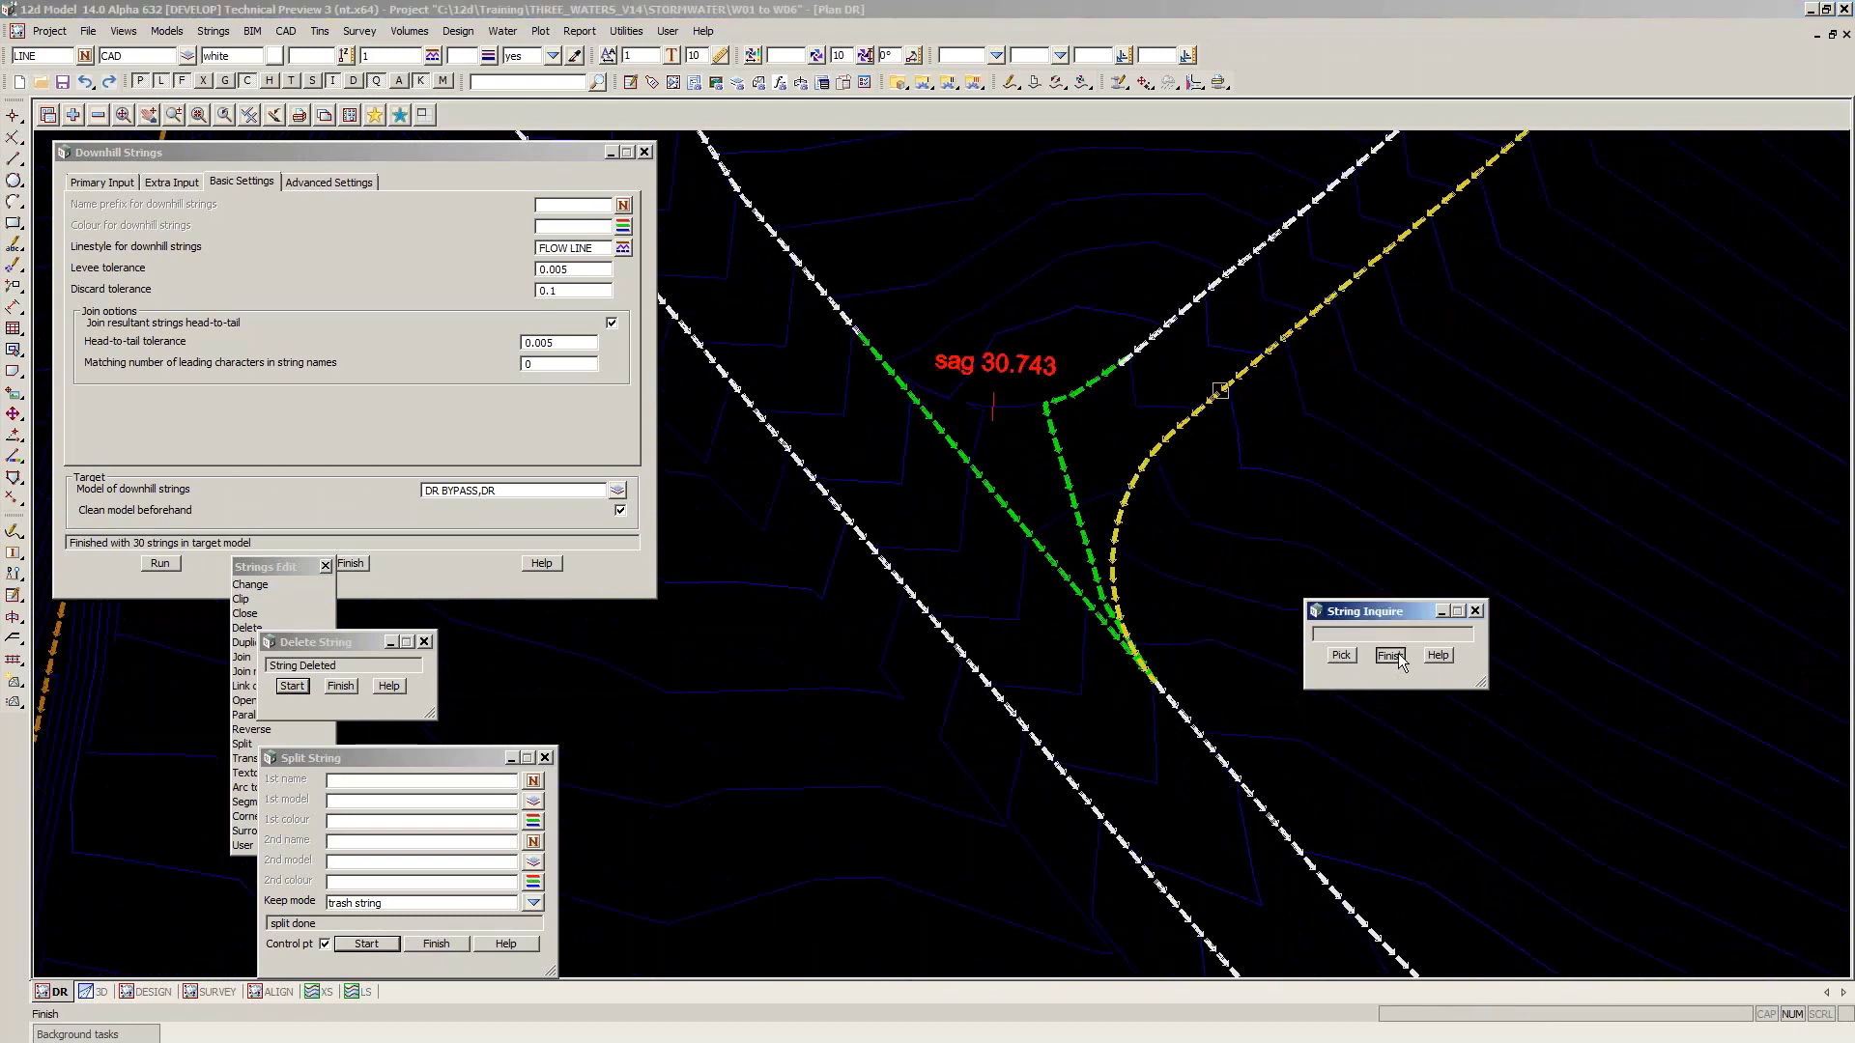
{"action": "scroll", "coordinate": [1308, 545], "scroll_direction": "down", "scroll_amount": 2}
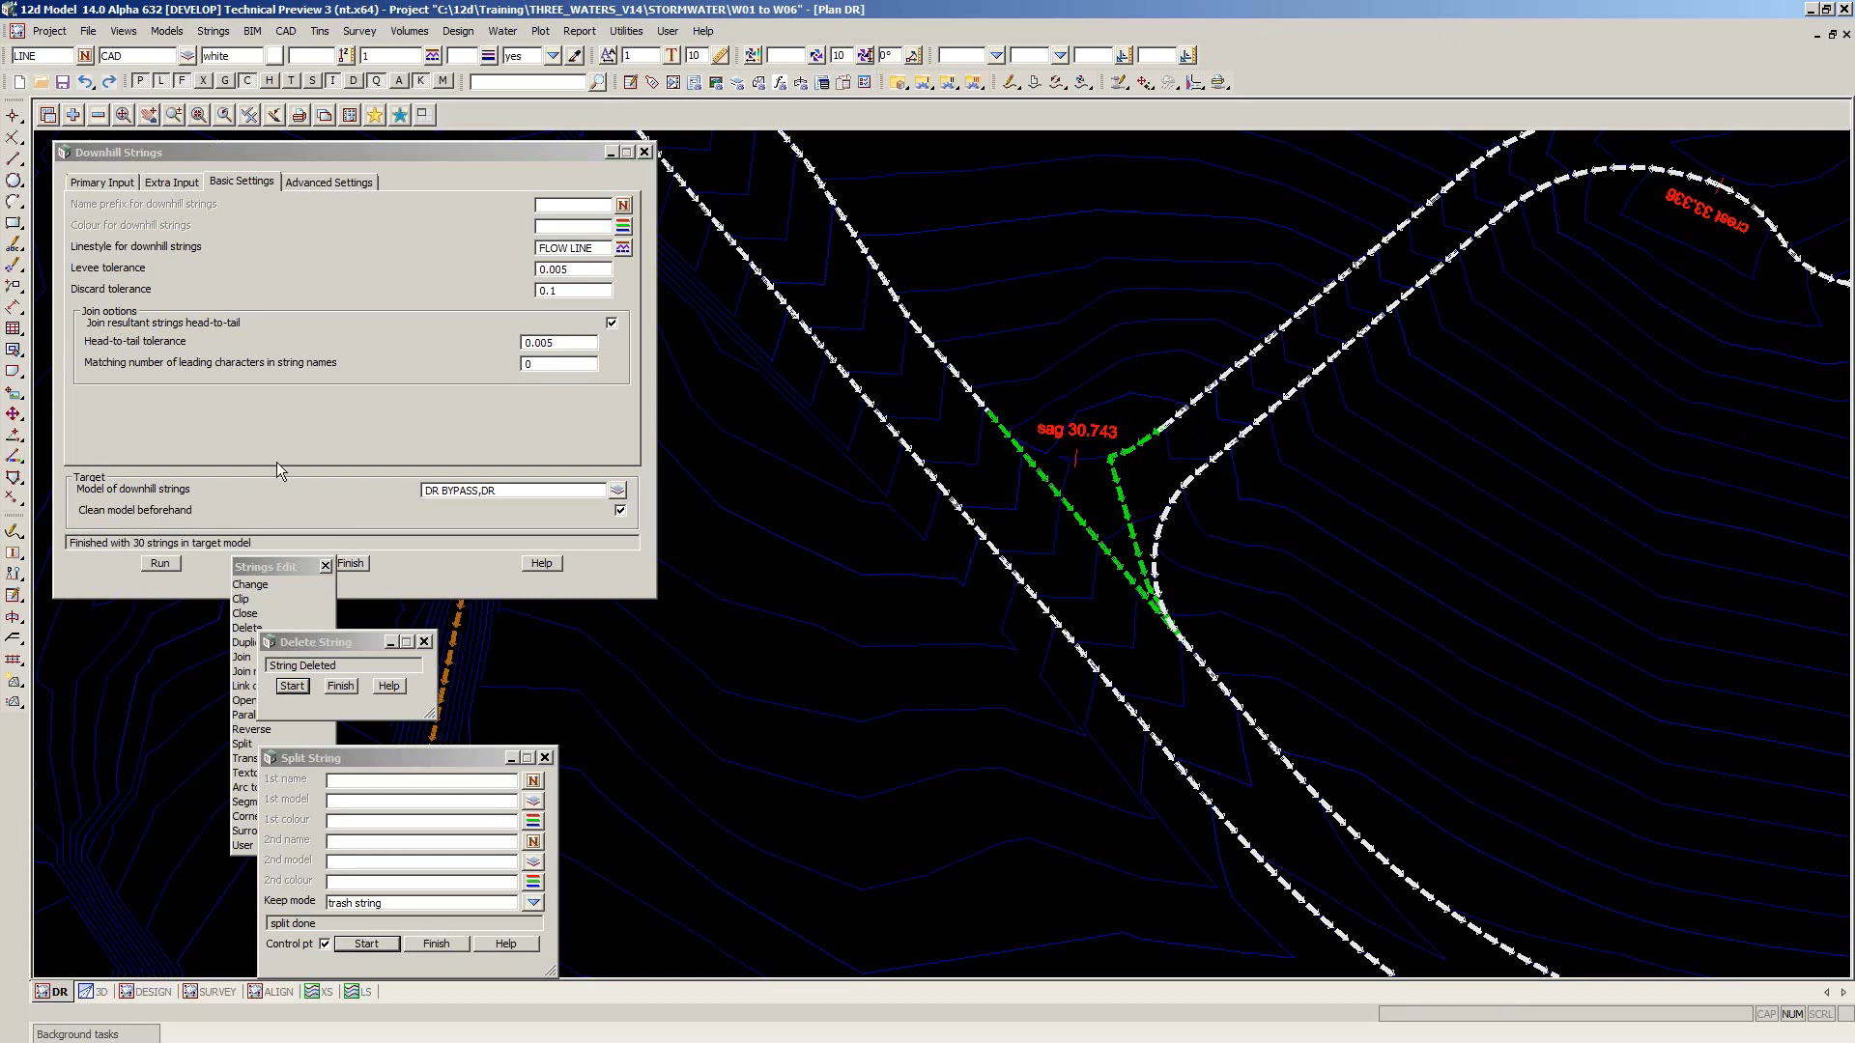
Join the KIL 02 kerb string to the M7 28 bypass string and on to the KIL 18 kerb string downstream, using keep mode trash string
{"action": "left_click", "coordinate": [244, 662]}
{"action": "left_click", "coordinate": [242, 660]}
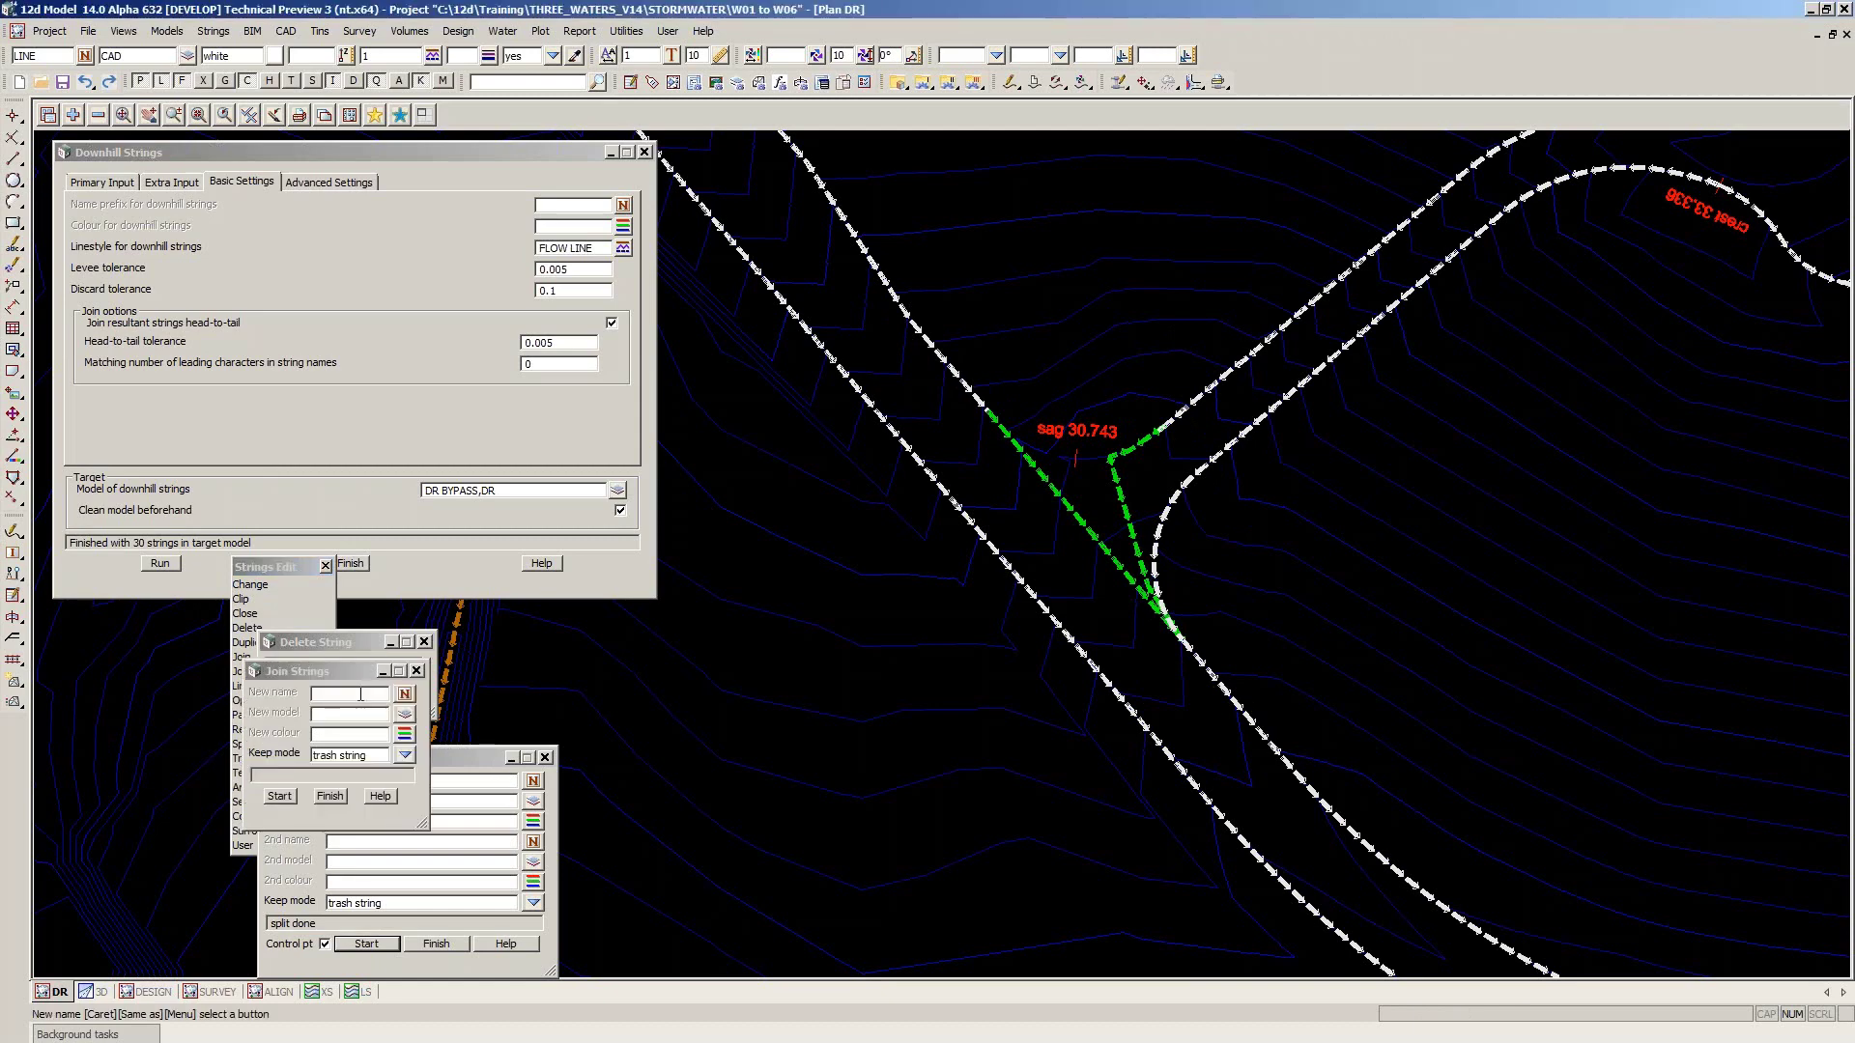
{"action": "left_click", "coordinate": [954, 367]}
{"action": "middle_click", "coordinate": [954, 367]}
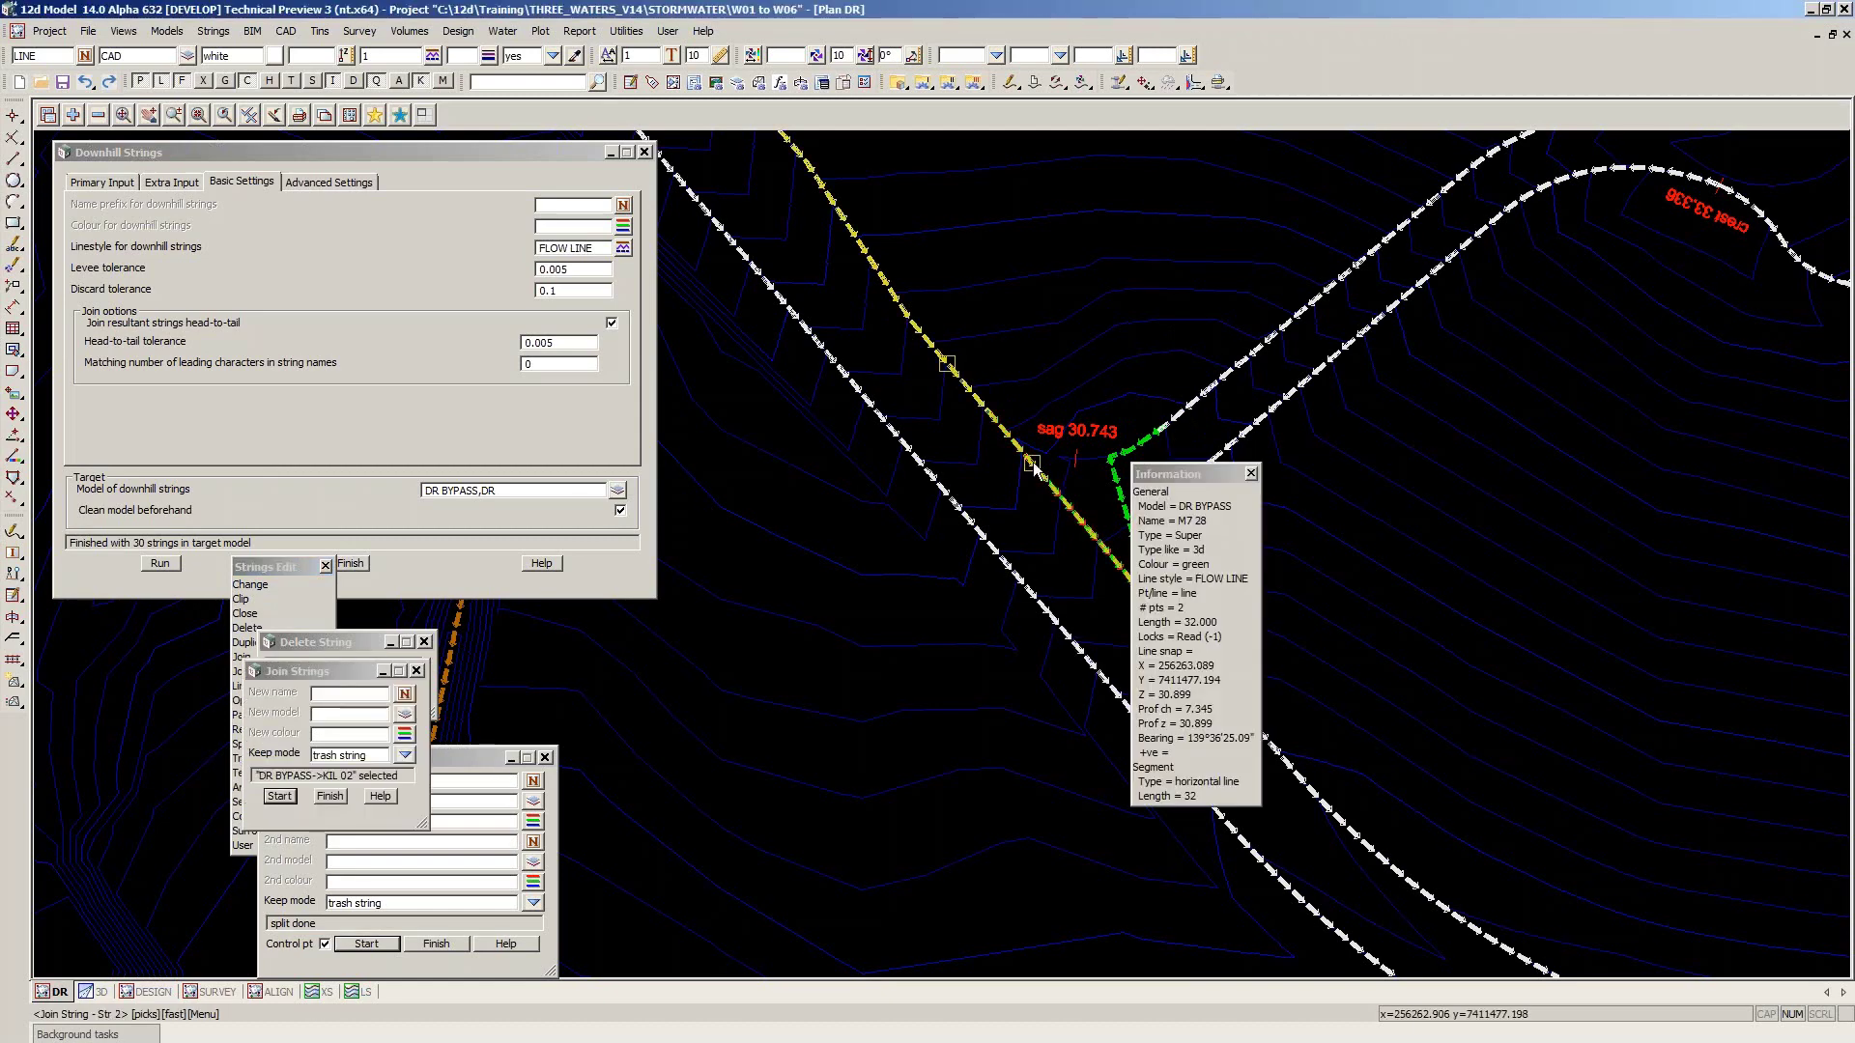
{"action": "left_click", "coordinate": [1033, 467]}
{"action": "left_click", "coordinate": [1293, 774]}
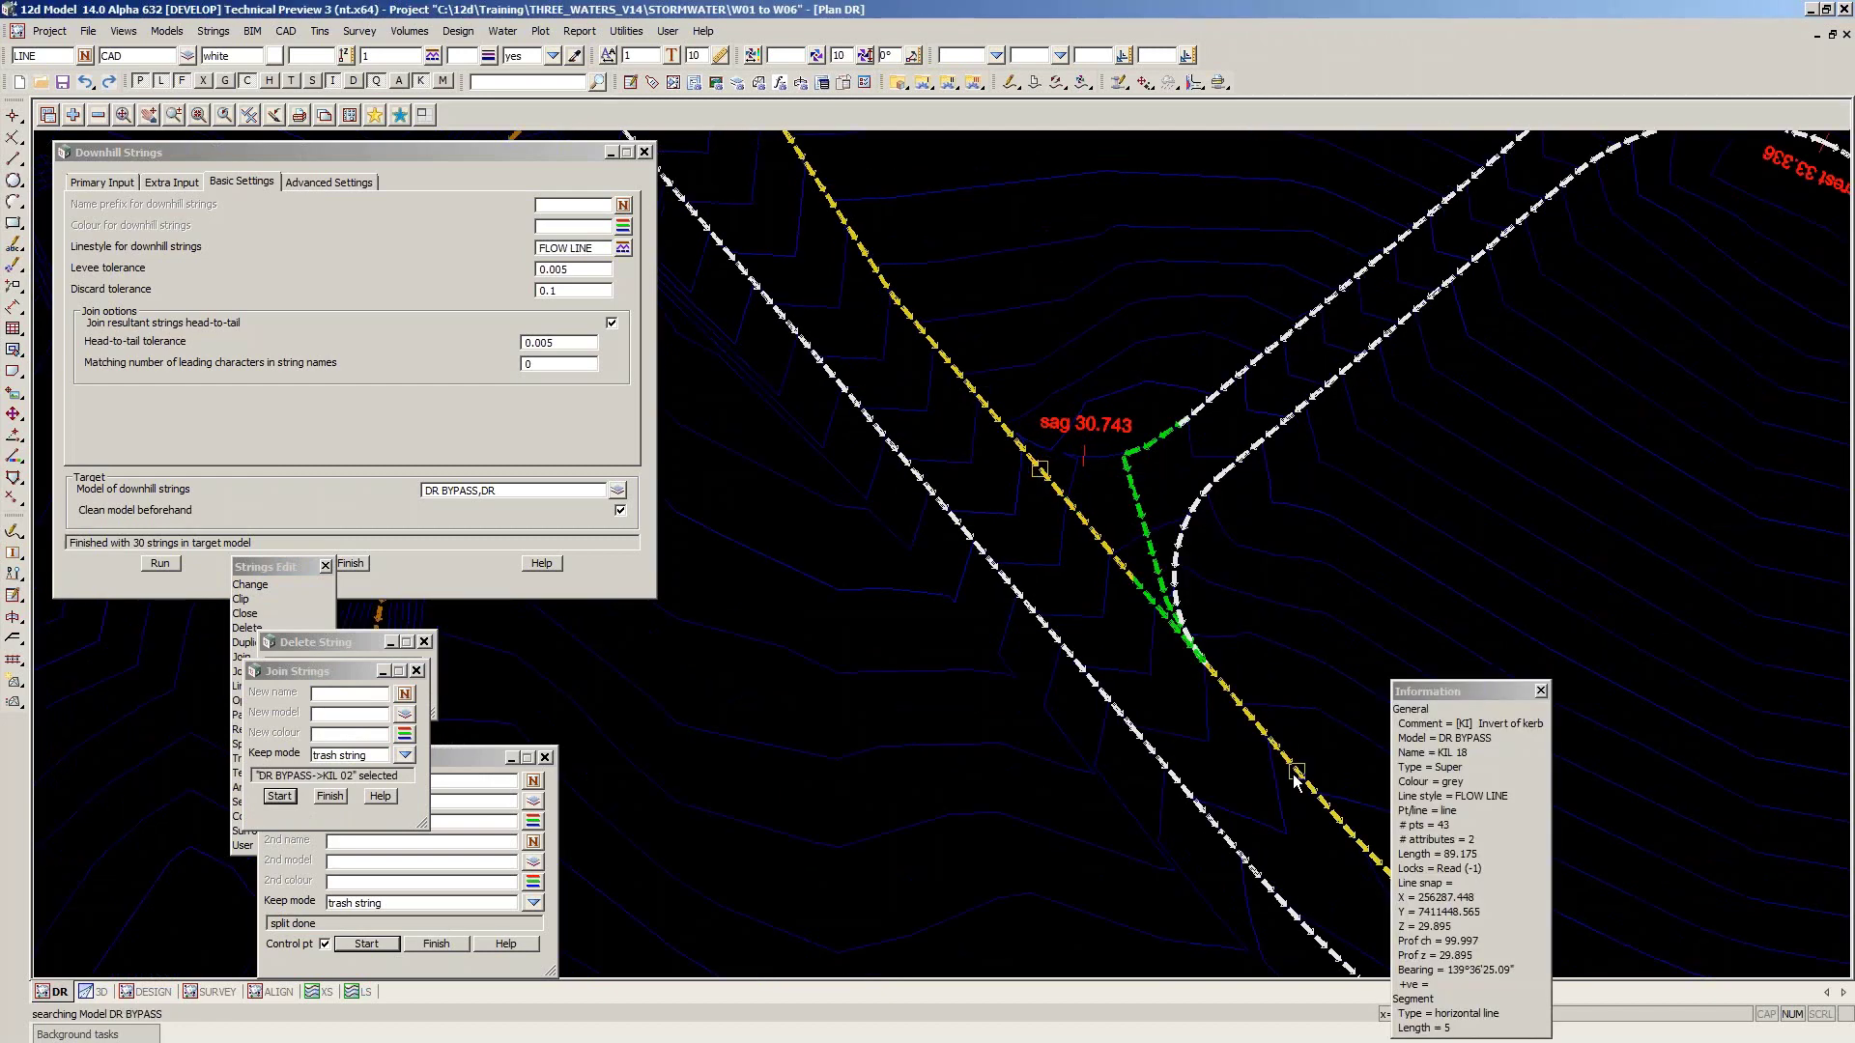
{"action": "middle_click", "coordinate": [1292, 775]}
Inquire on the joined KIL 02 string and examine its full extent around the loop road and past the western intersection
{"action": "scroll", "coordinate": [976, 573], "scroll_direction": "down", "scroll_amount": 2}
{"action": "key", "text": "F2"}
{"action": "left_click", "coordinate": [1160, 672]}
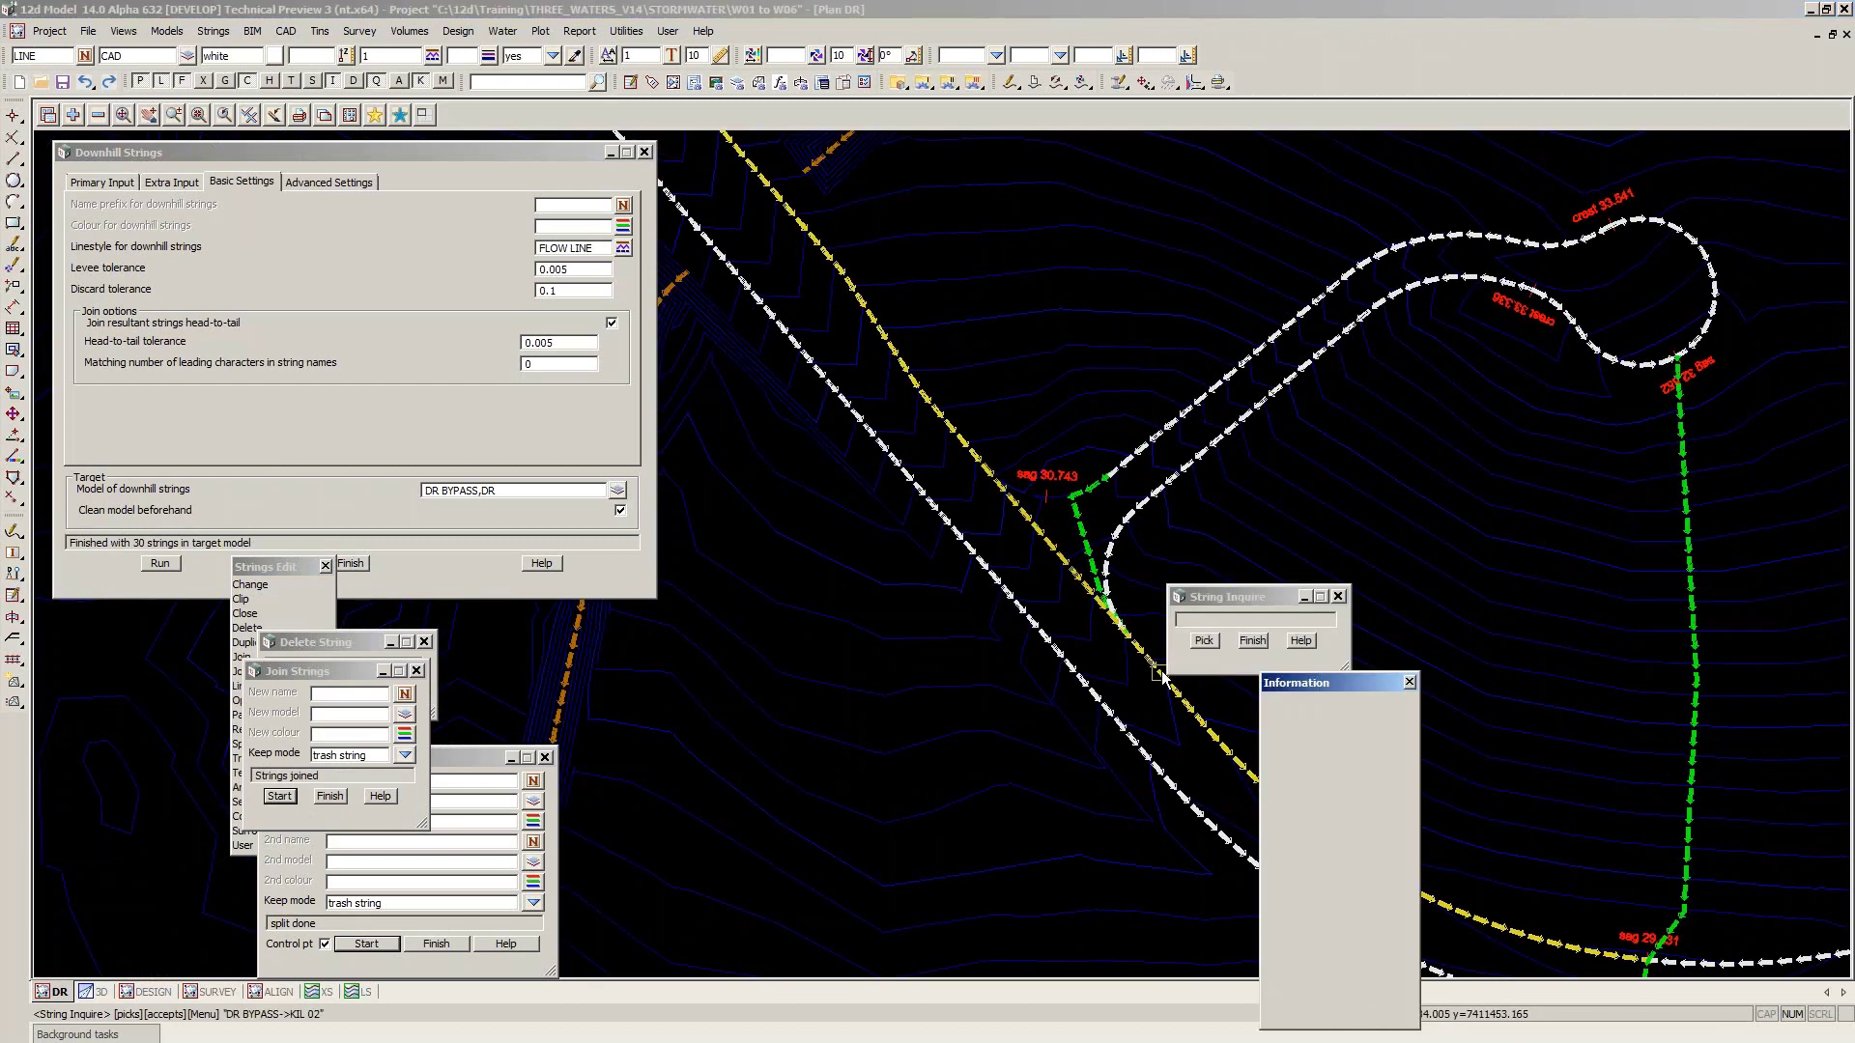
{"action": "scroll", "coordinate": [998, 657], "scroll_direction": "down", "scroll_amount": 2}
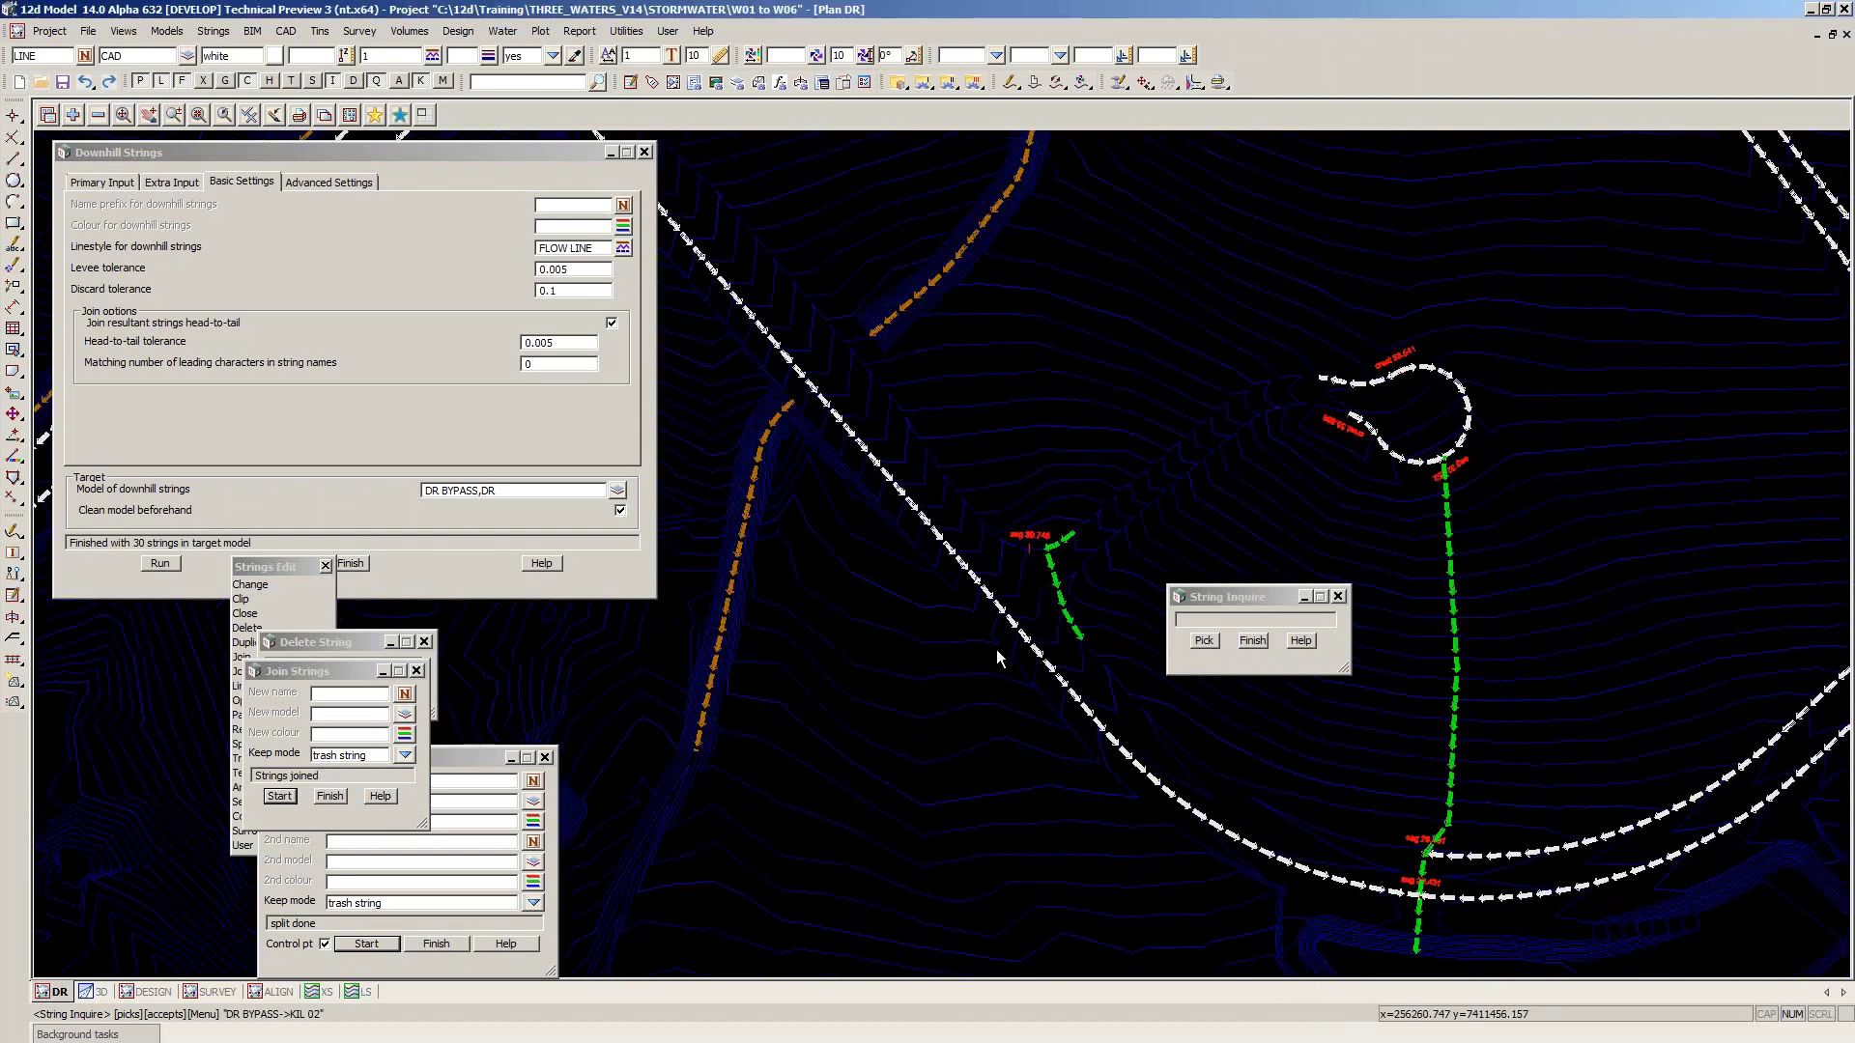
{"action": "scroll", "coordinate": [808, 744], "scroll_direction": "down", "scroll_amount": 3}
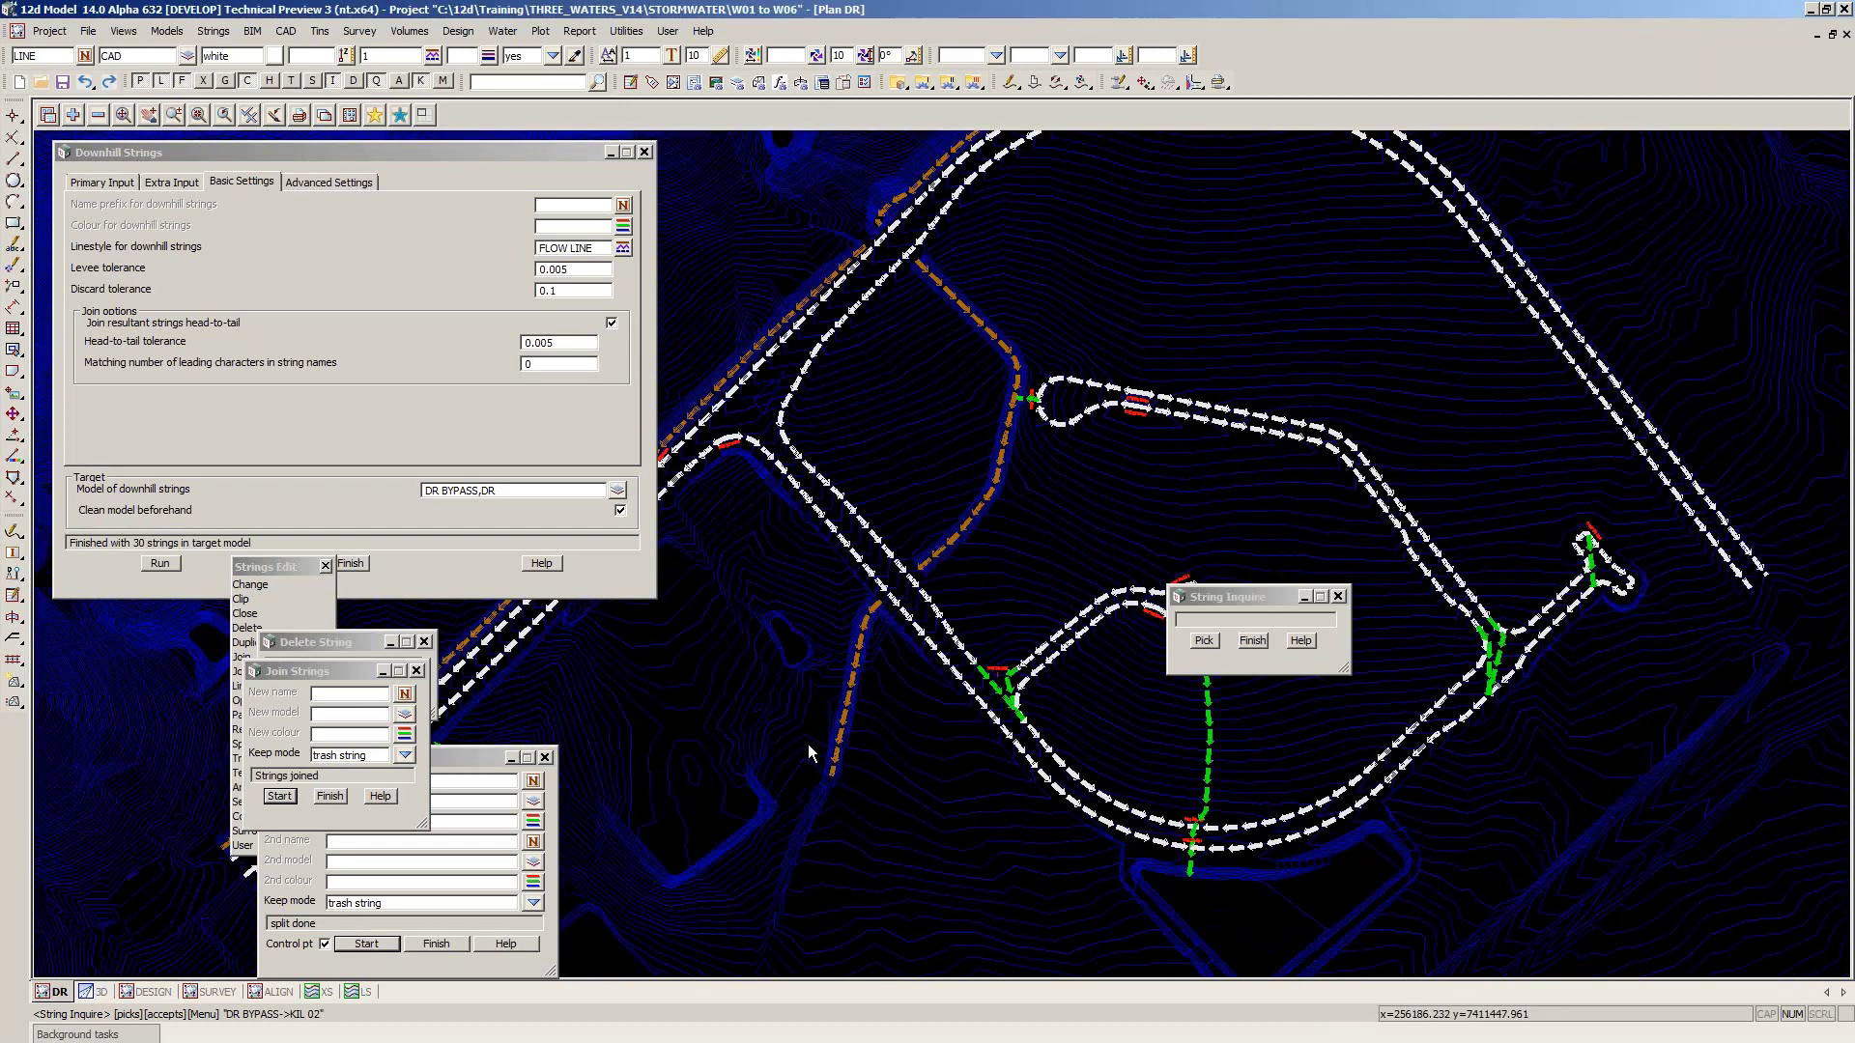
{"action": "scroll", "coordinate": [808, 744], "scroll_direction": "down", "scroll_amount": 1}
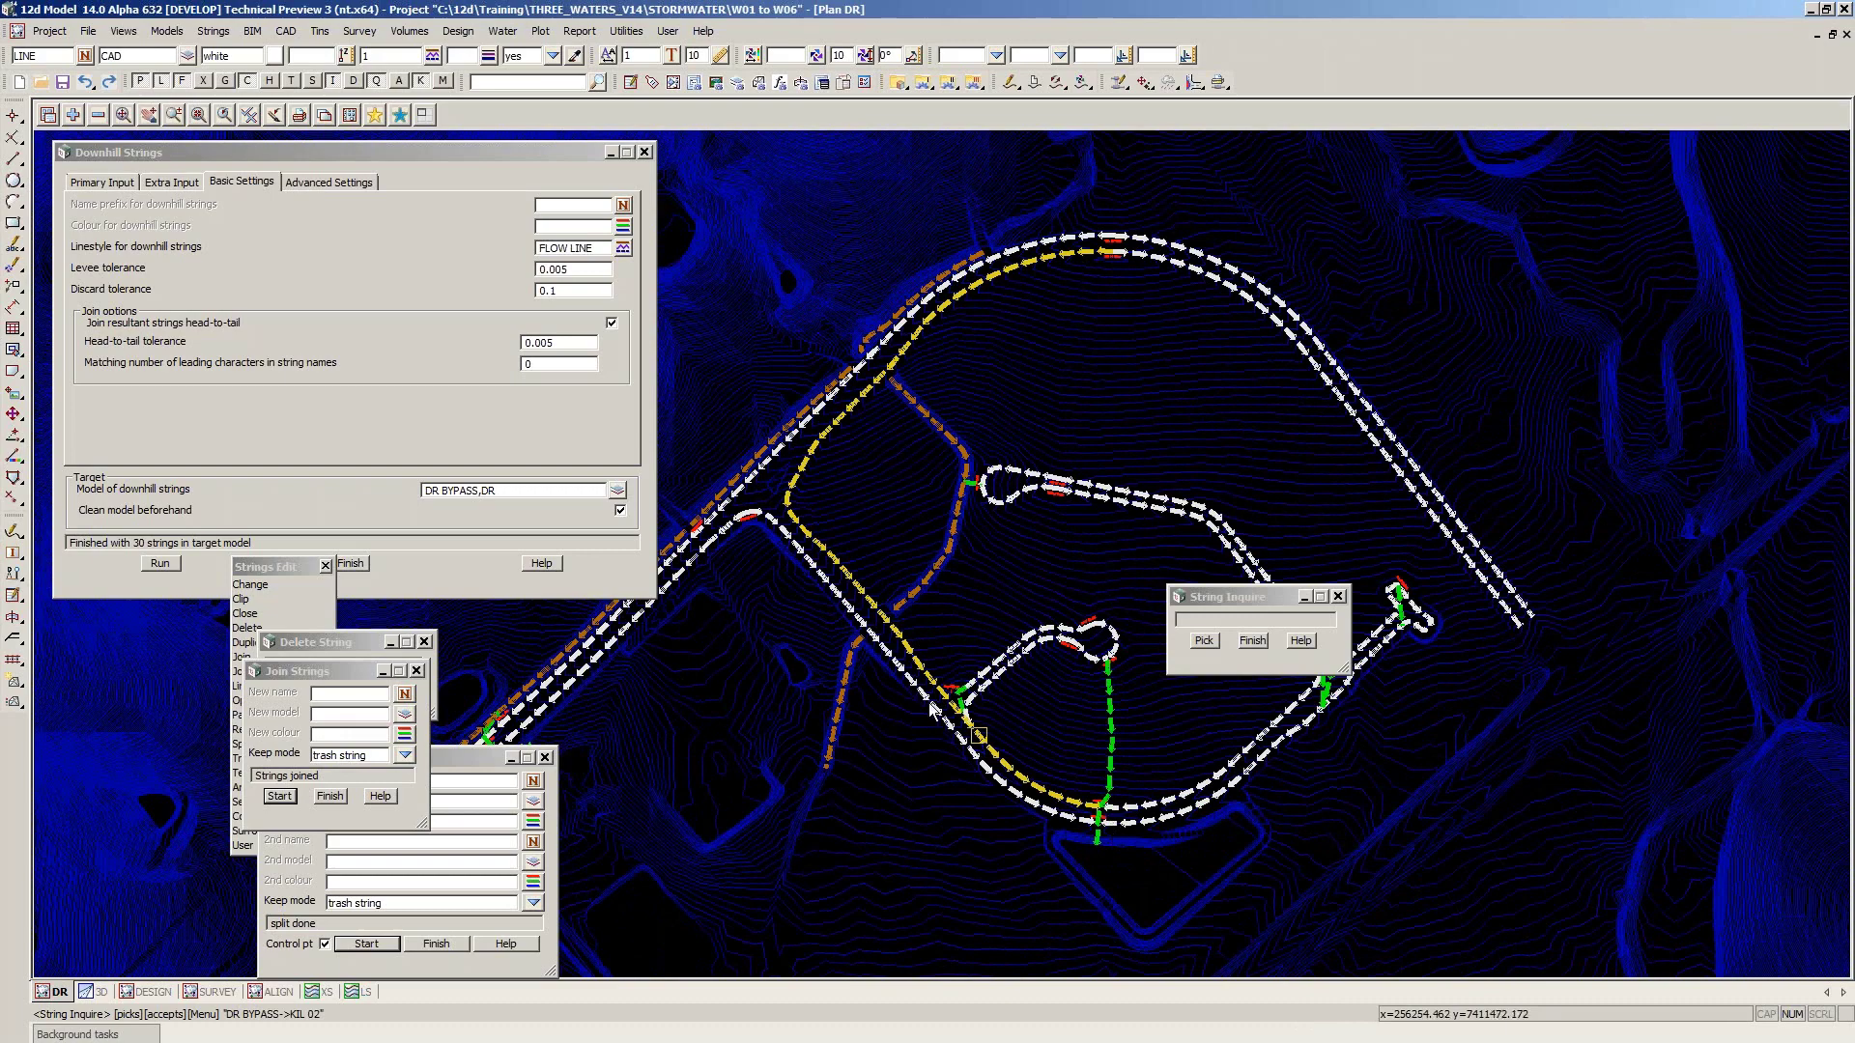
{"action": "scroll", "coordinate": [937, 715], "scroll_direction": "up", "scroll_amount": 2}
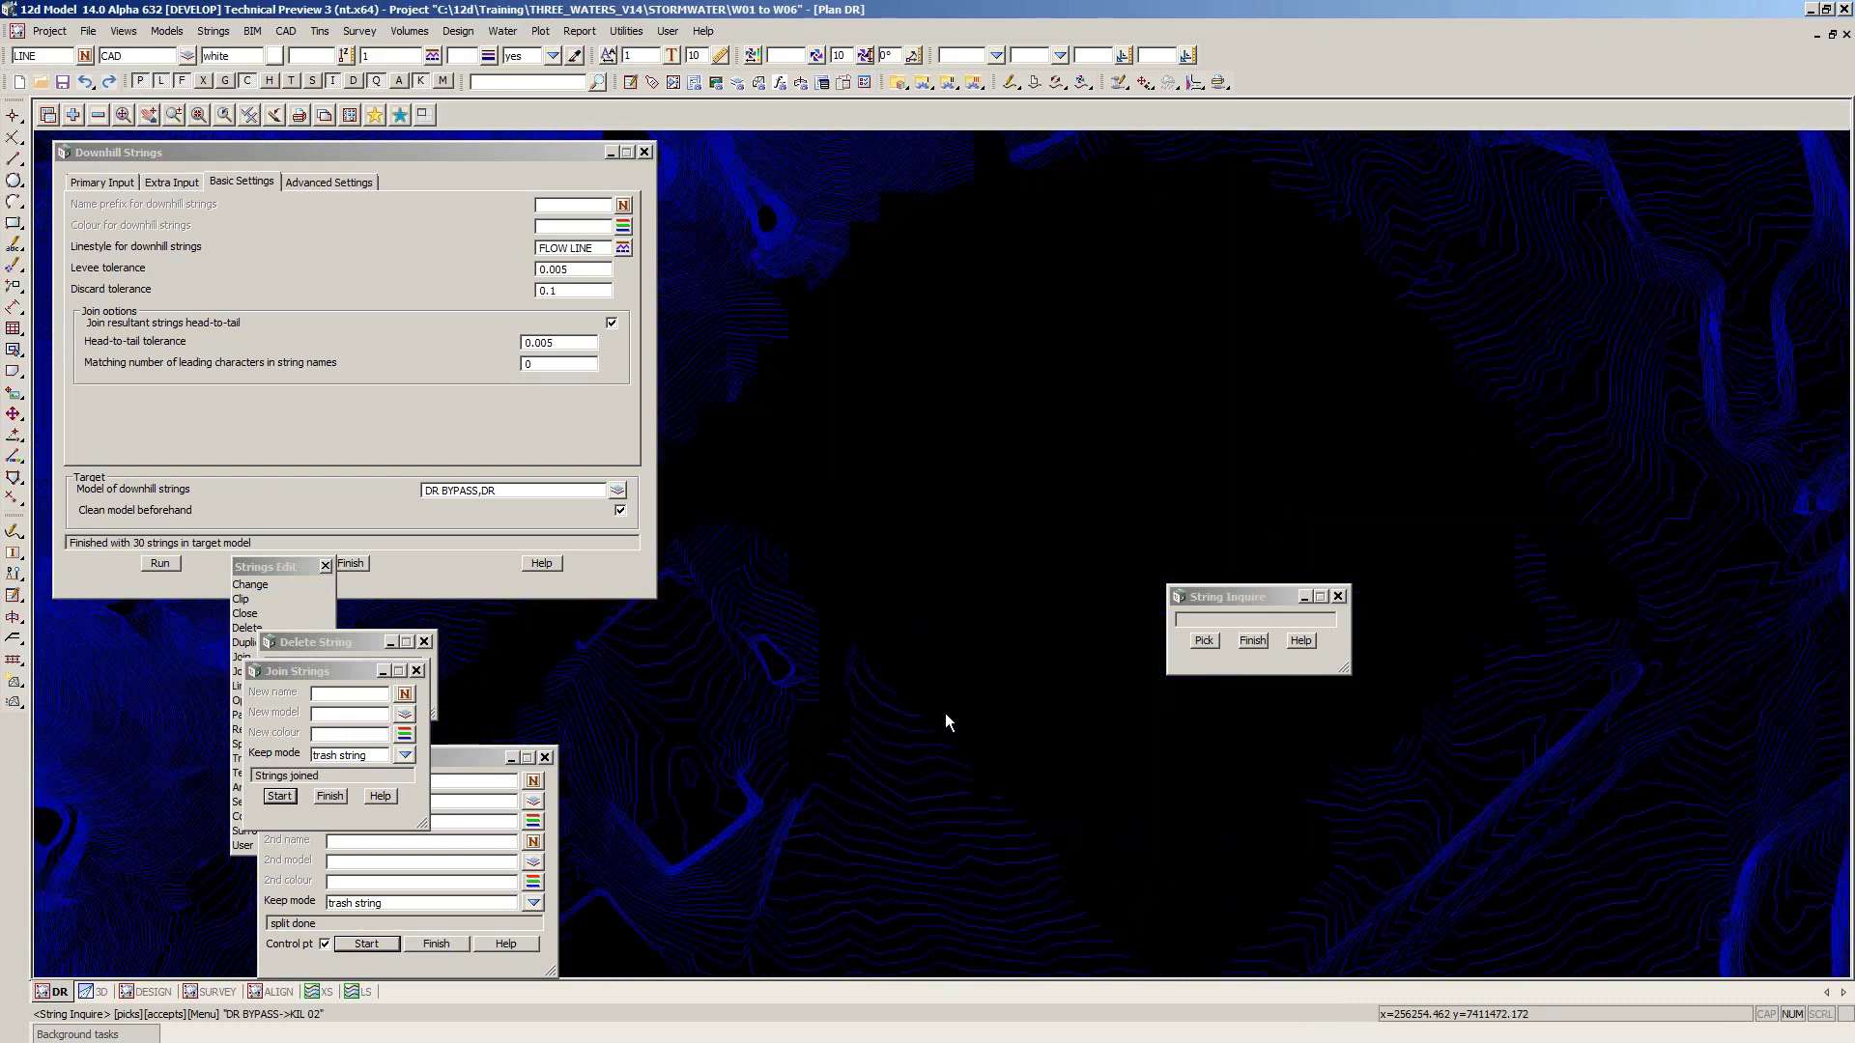
{"action": "scroll", "coordinate": [991, 732], "scroll_direction": "up", "scroll_amount": 1}
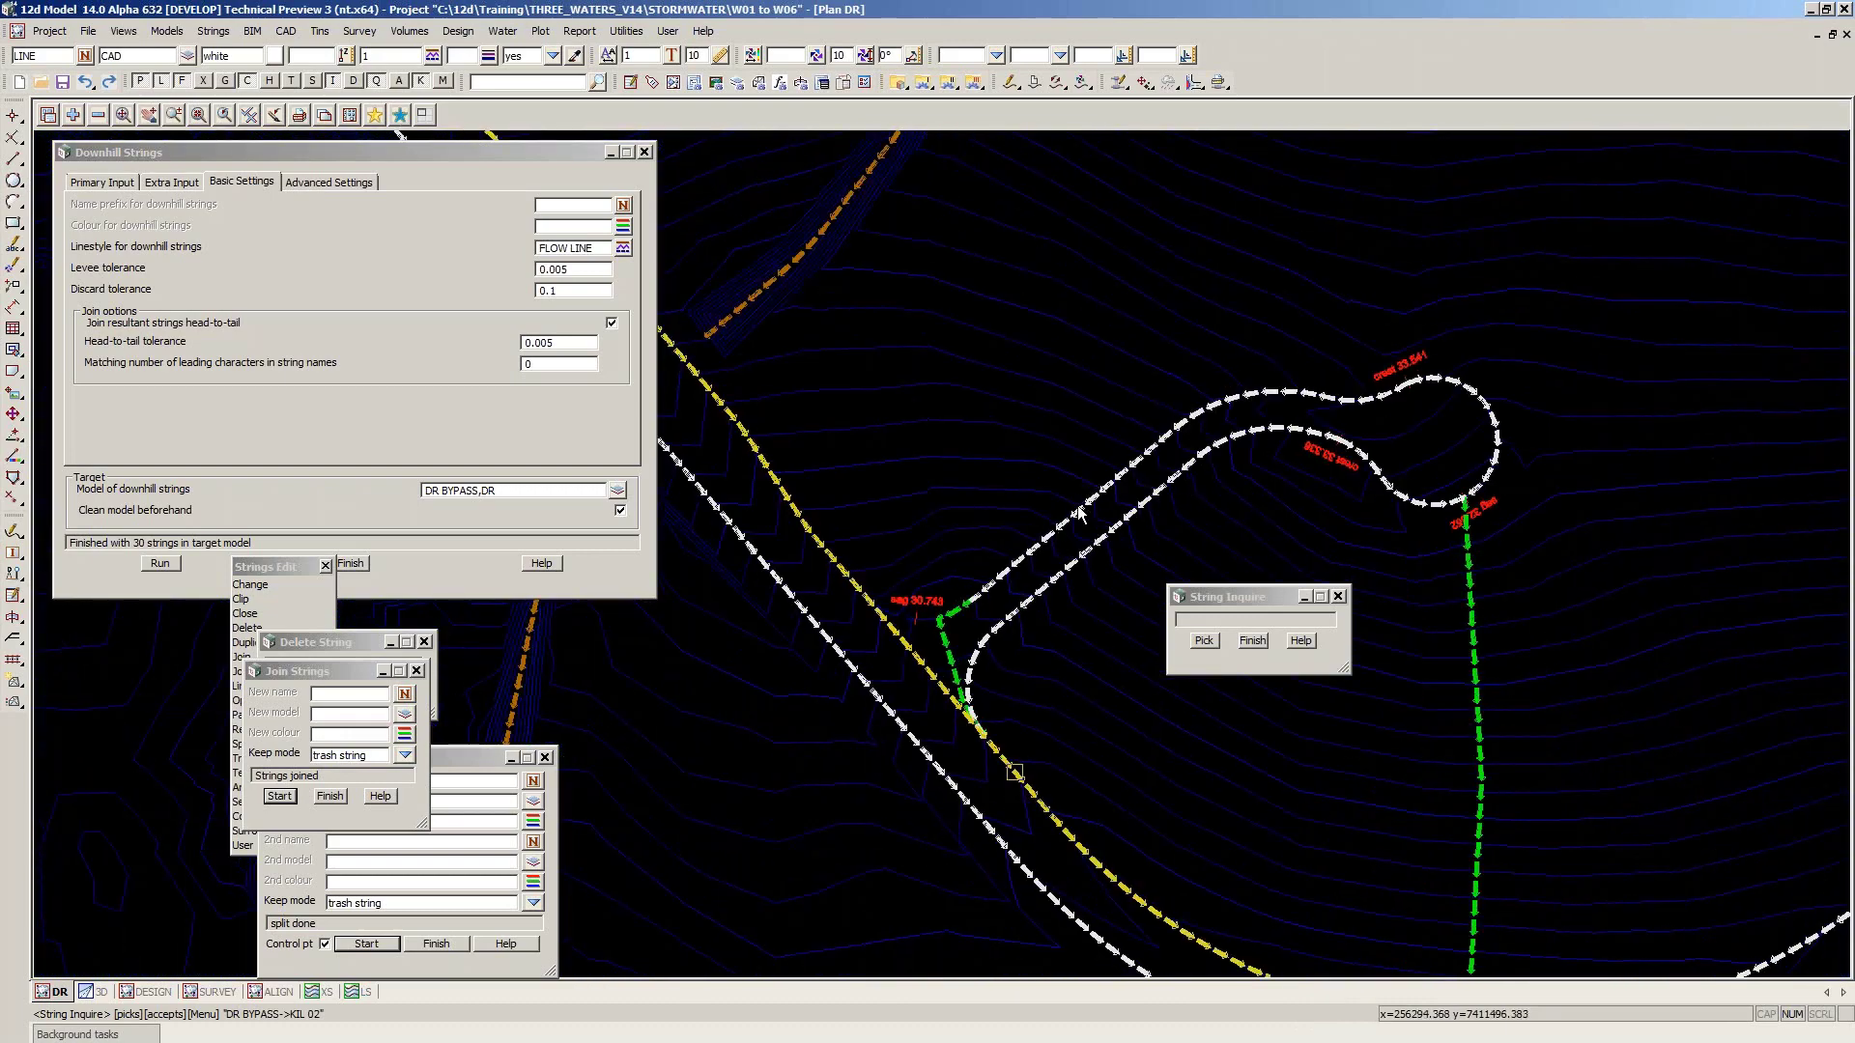
{"action": "scroll", "coordinate": [941, 665], "scroll_direction": "up", "scroll_amount": 1}
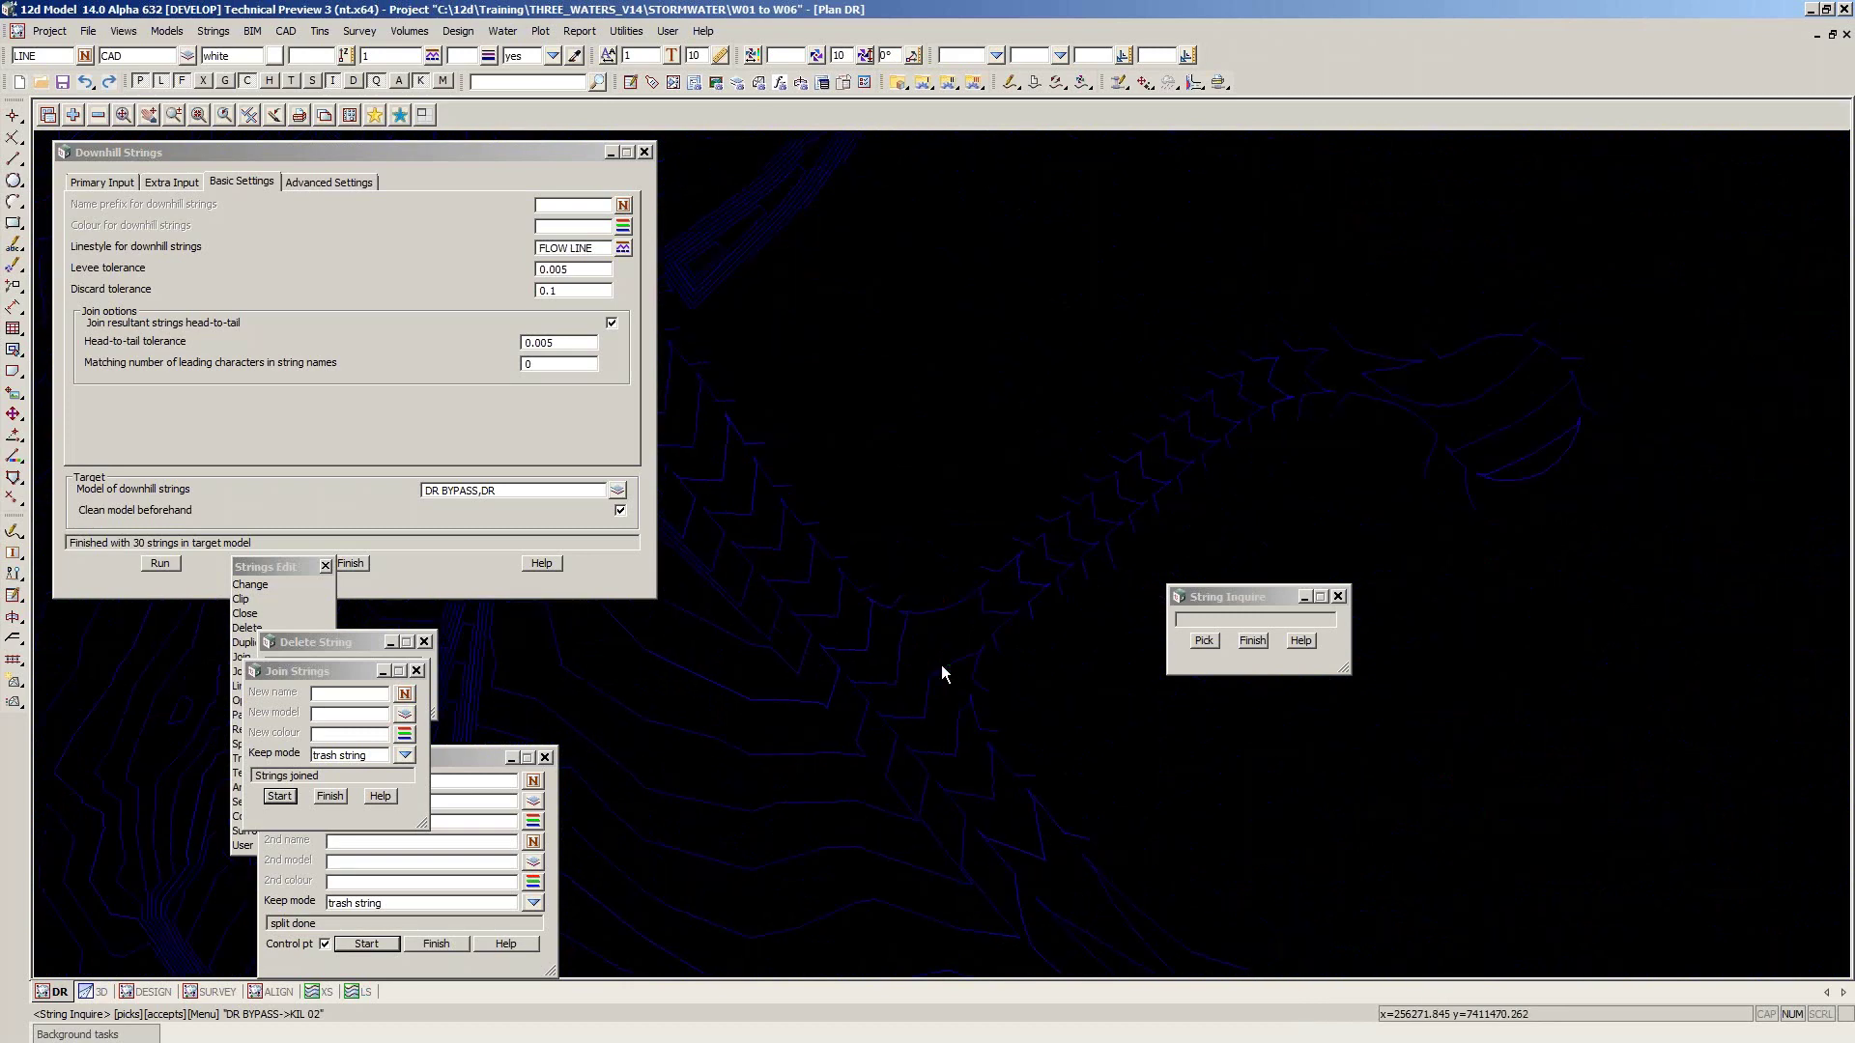
{"action": "left_click", "coordinate": [1251, 645]}
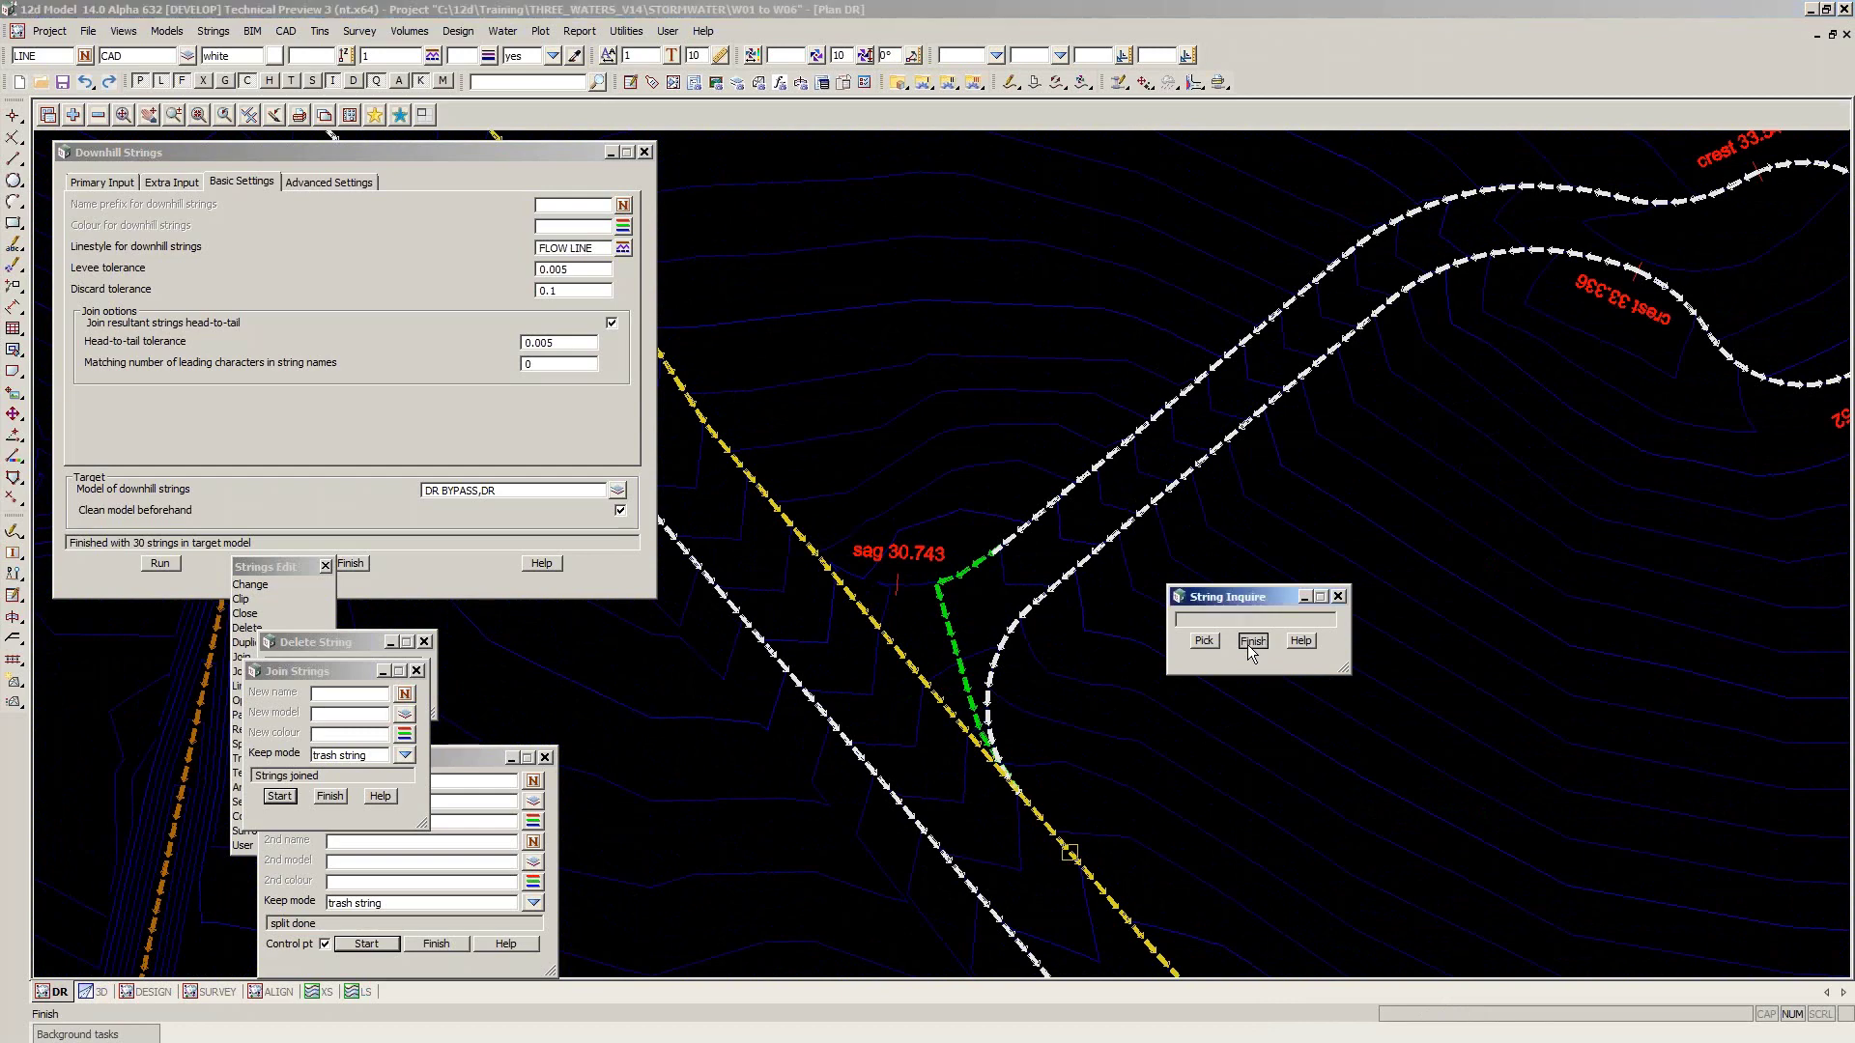
Look over the bypass strings between the western intersection and the basin, and close the Join Strings command
{"action": "scroll", "coordinate": [937, 772], "scroll_direction": "up", "scroll_amount": 1}
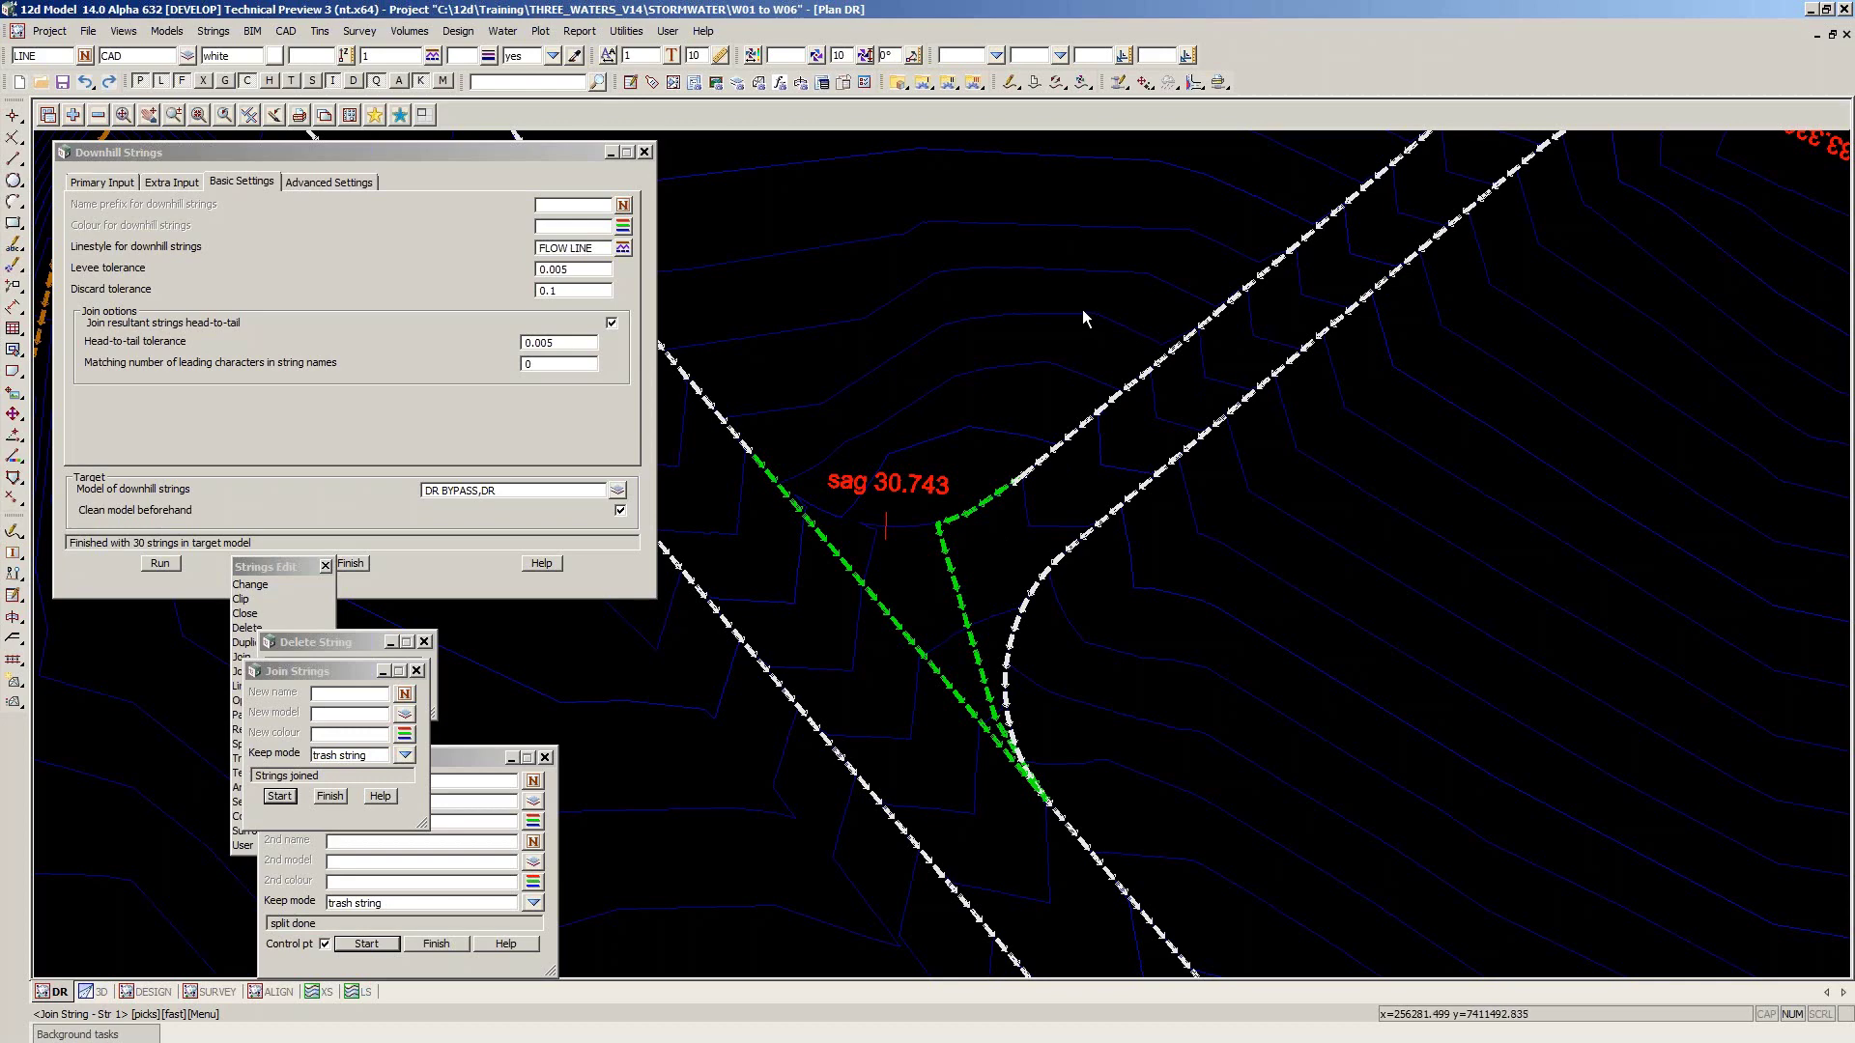
{"action": "scroll", "coordinate": [1082, 311], "scroll_direction": "down", "scroll_amount": 1}
{"action": "scroll", "coordinate": [968, 342], "scroll_direction": "up", "scroll_amount": 2}
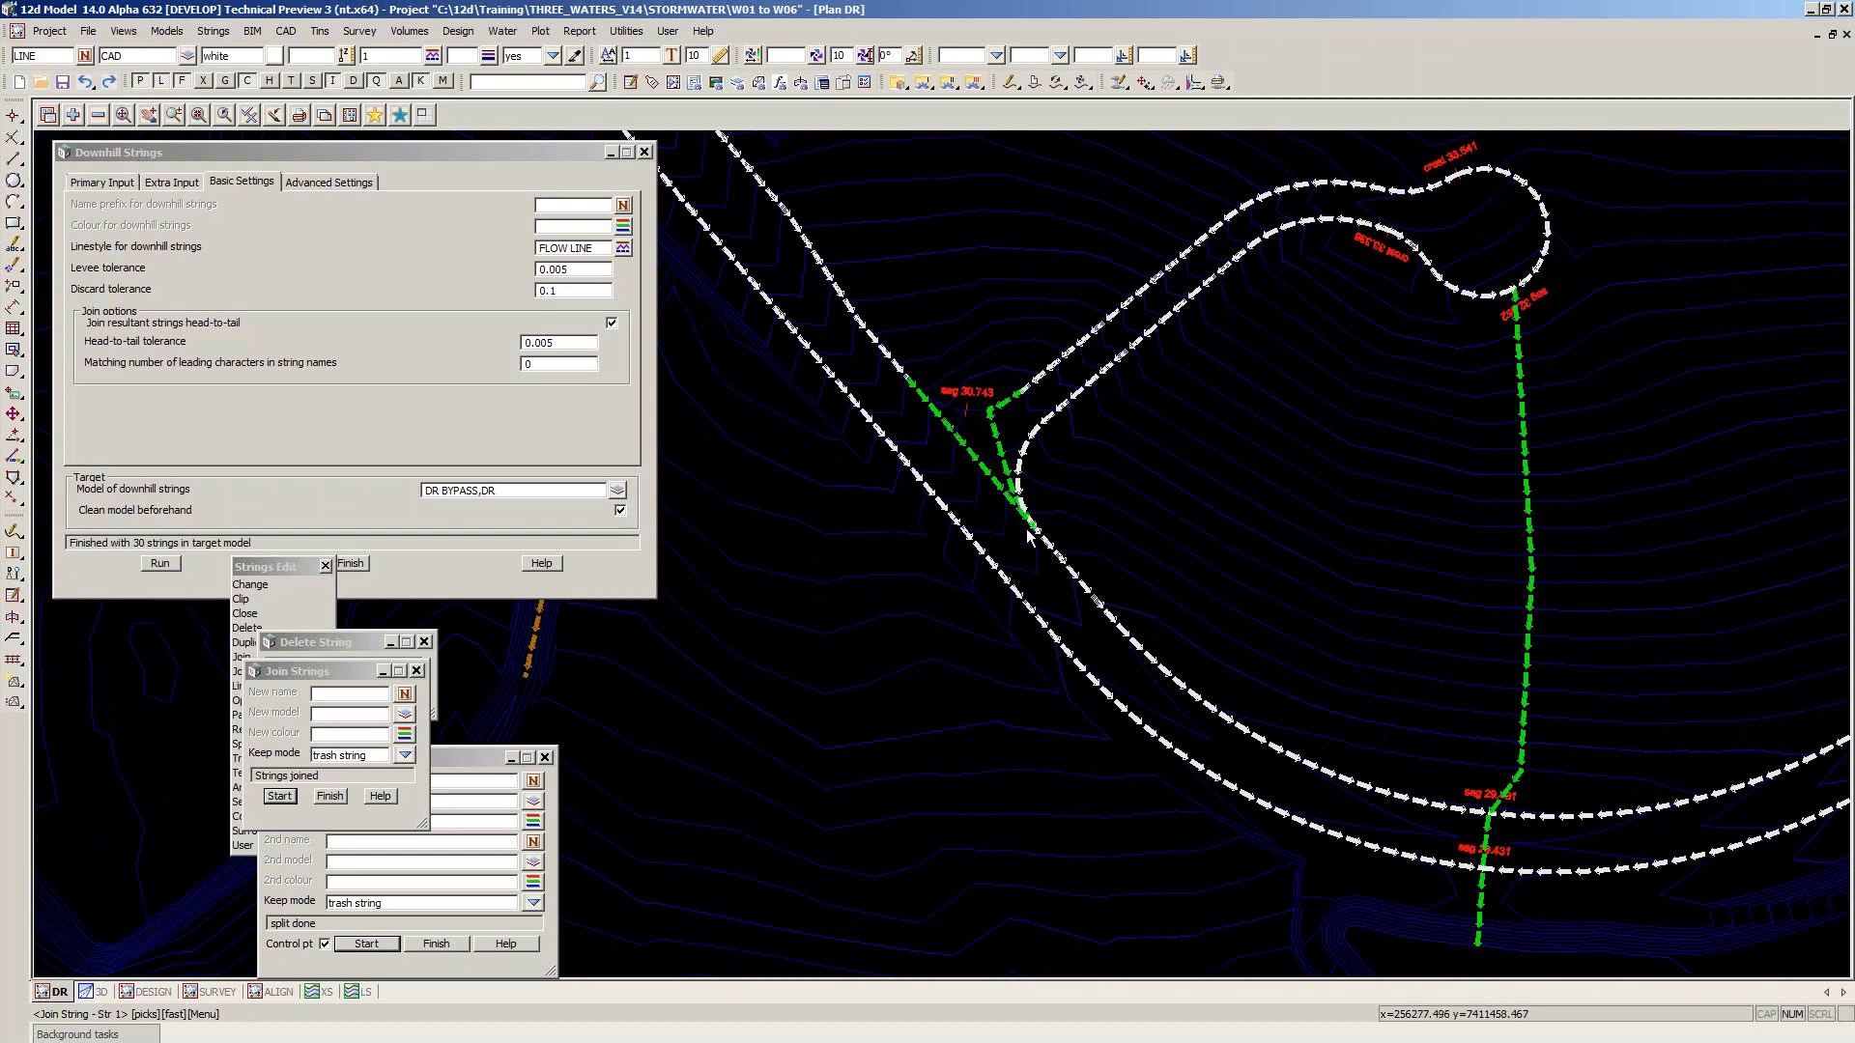
{"action": "scroll", "coordinate": [1028, 537], "scroll_direction": "up", "scroll_amount": 1}
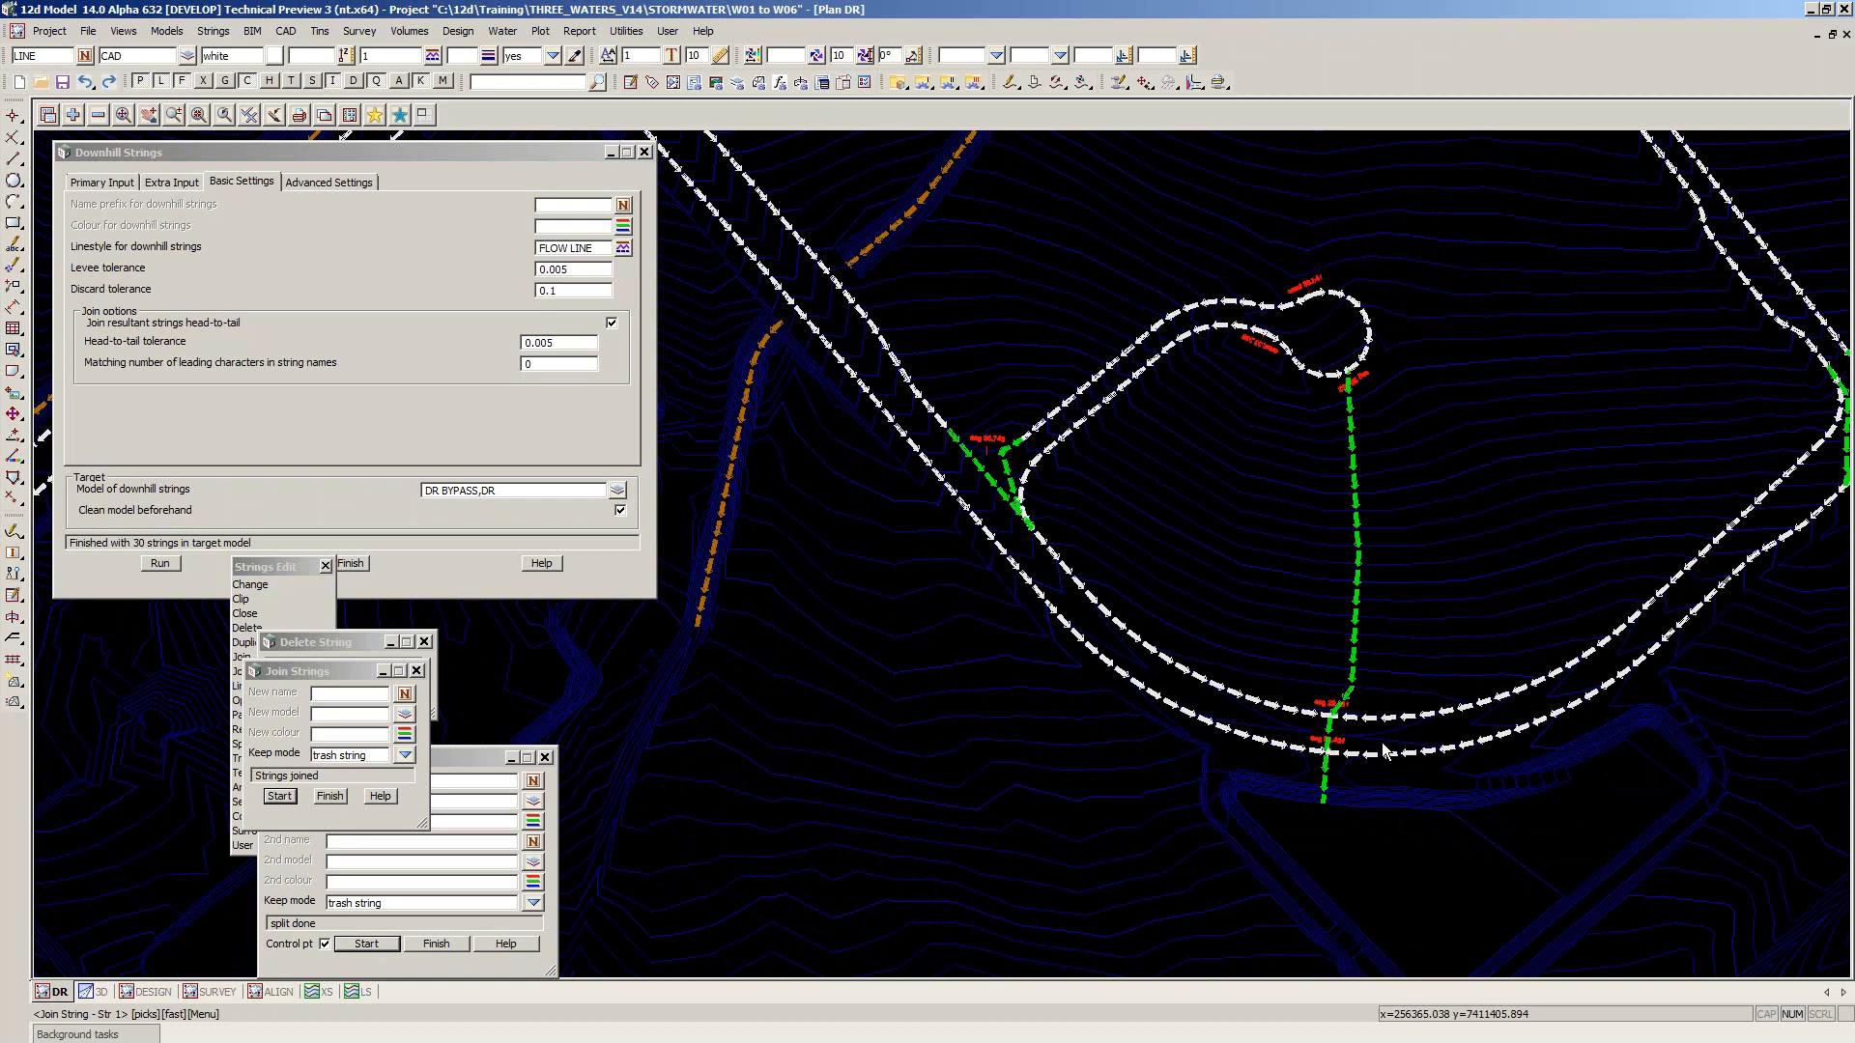
{"action": "scroll", "coordinate": [1384, 752], "scroll_direction": "up", "scroll_amount": 1}
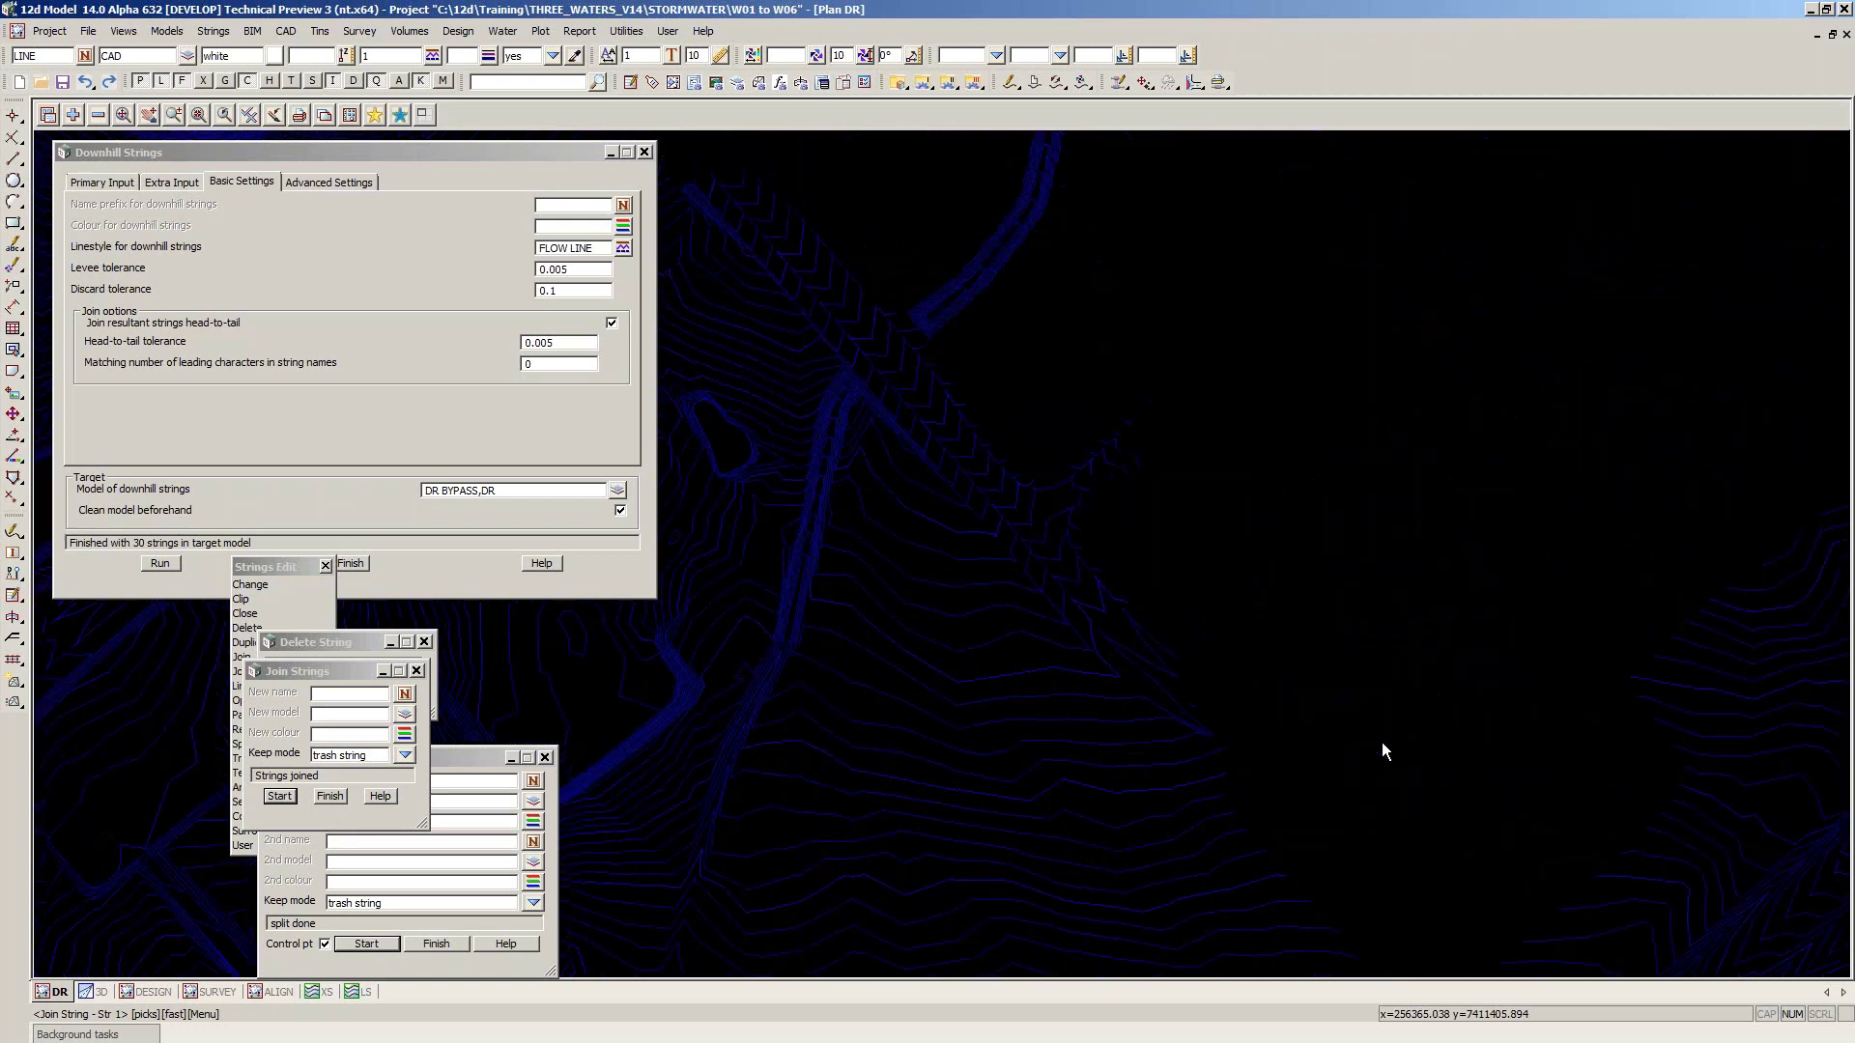
{"action": "left_click", "coordinate": [329, 795]}
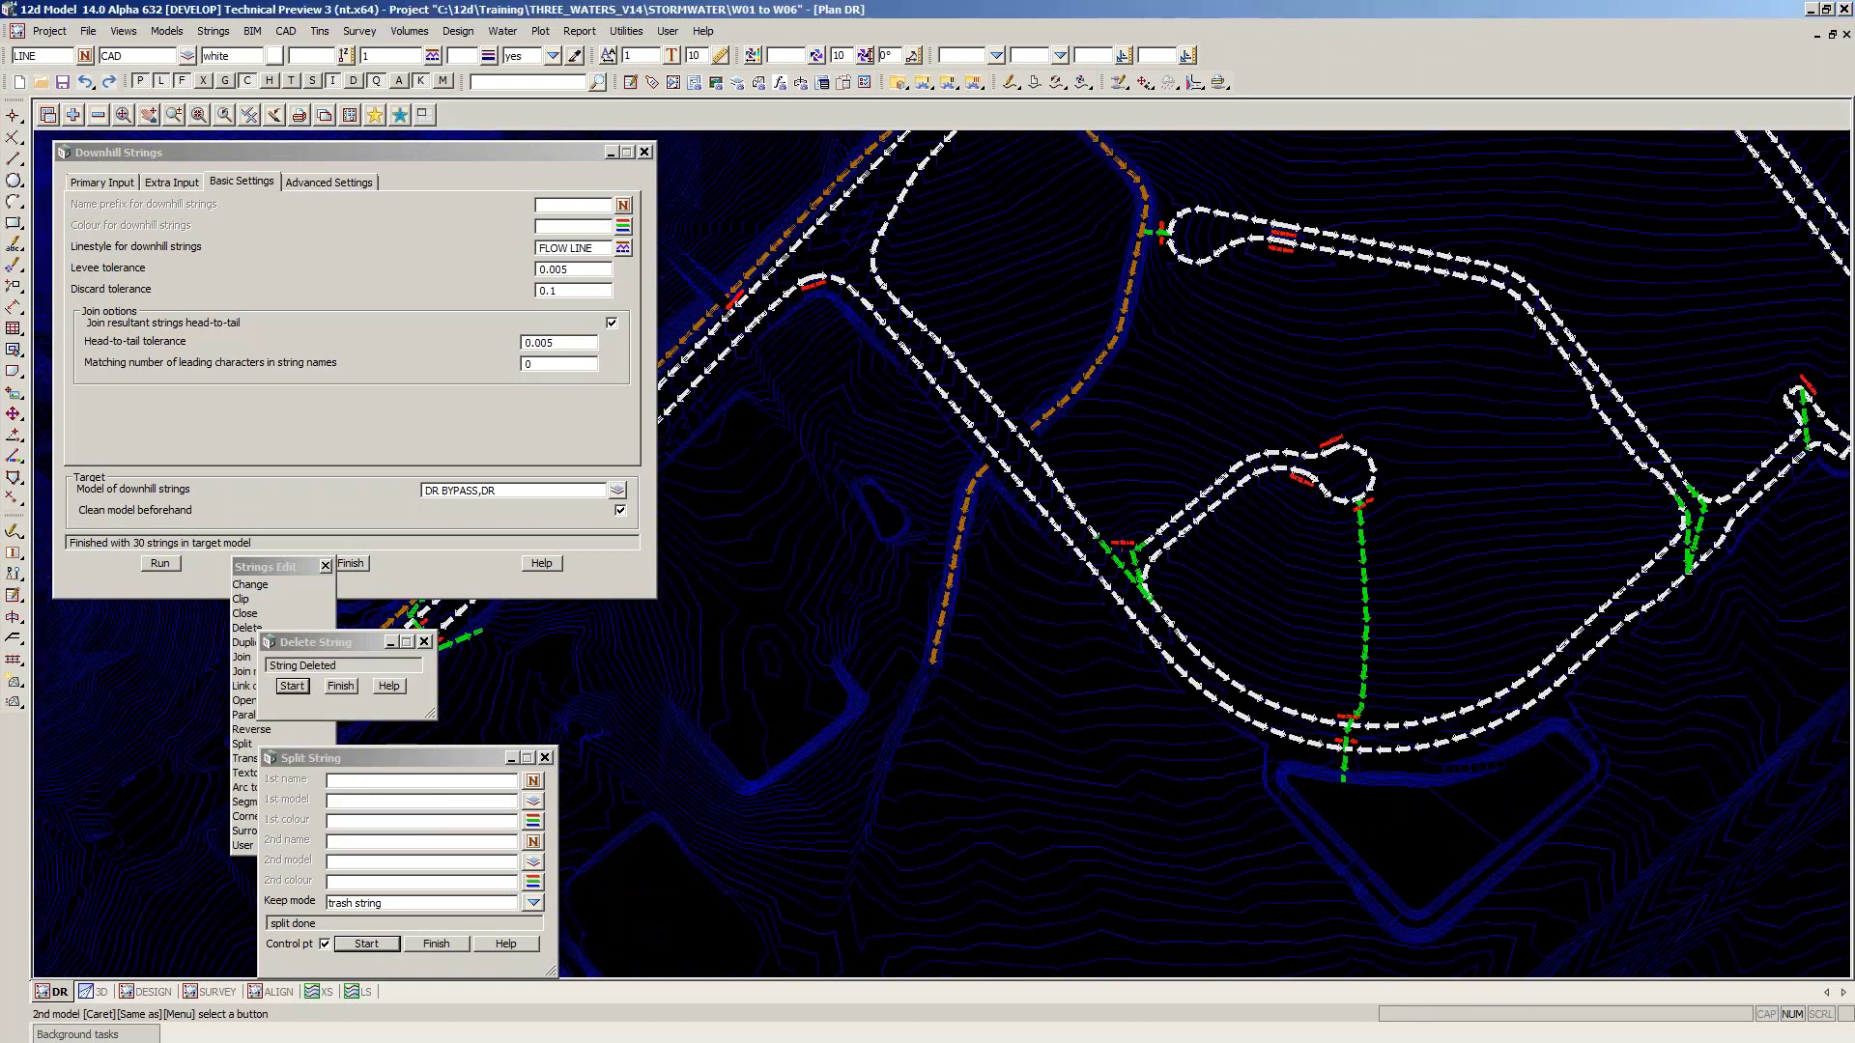
Close the Split String and Delete String commands and the Strings Edit menu
{"action": "left_click", "coordinate": [436, 942]}
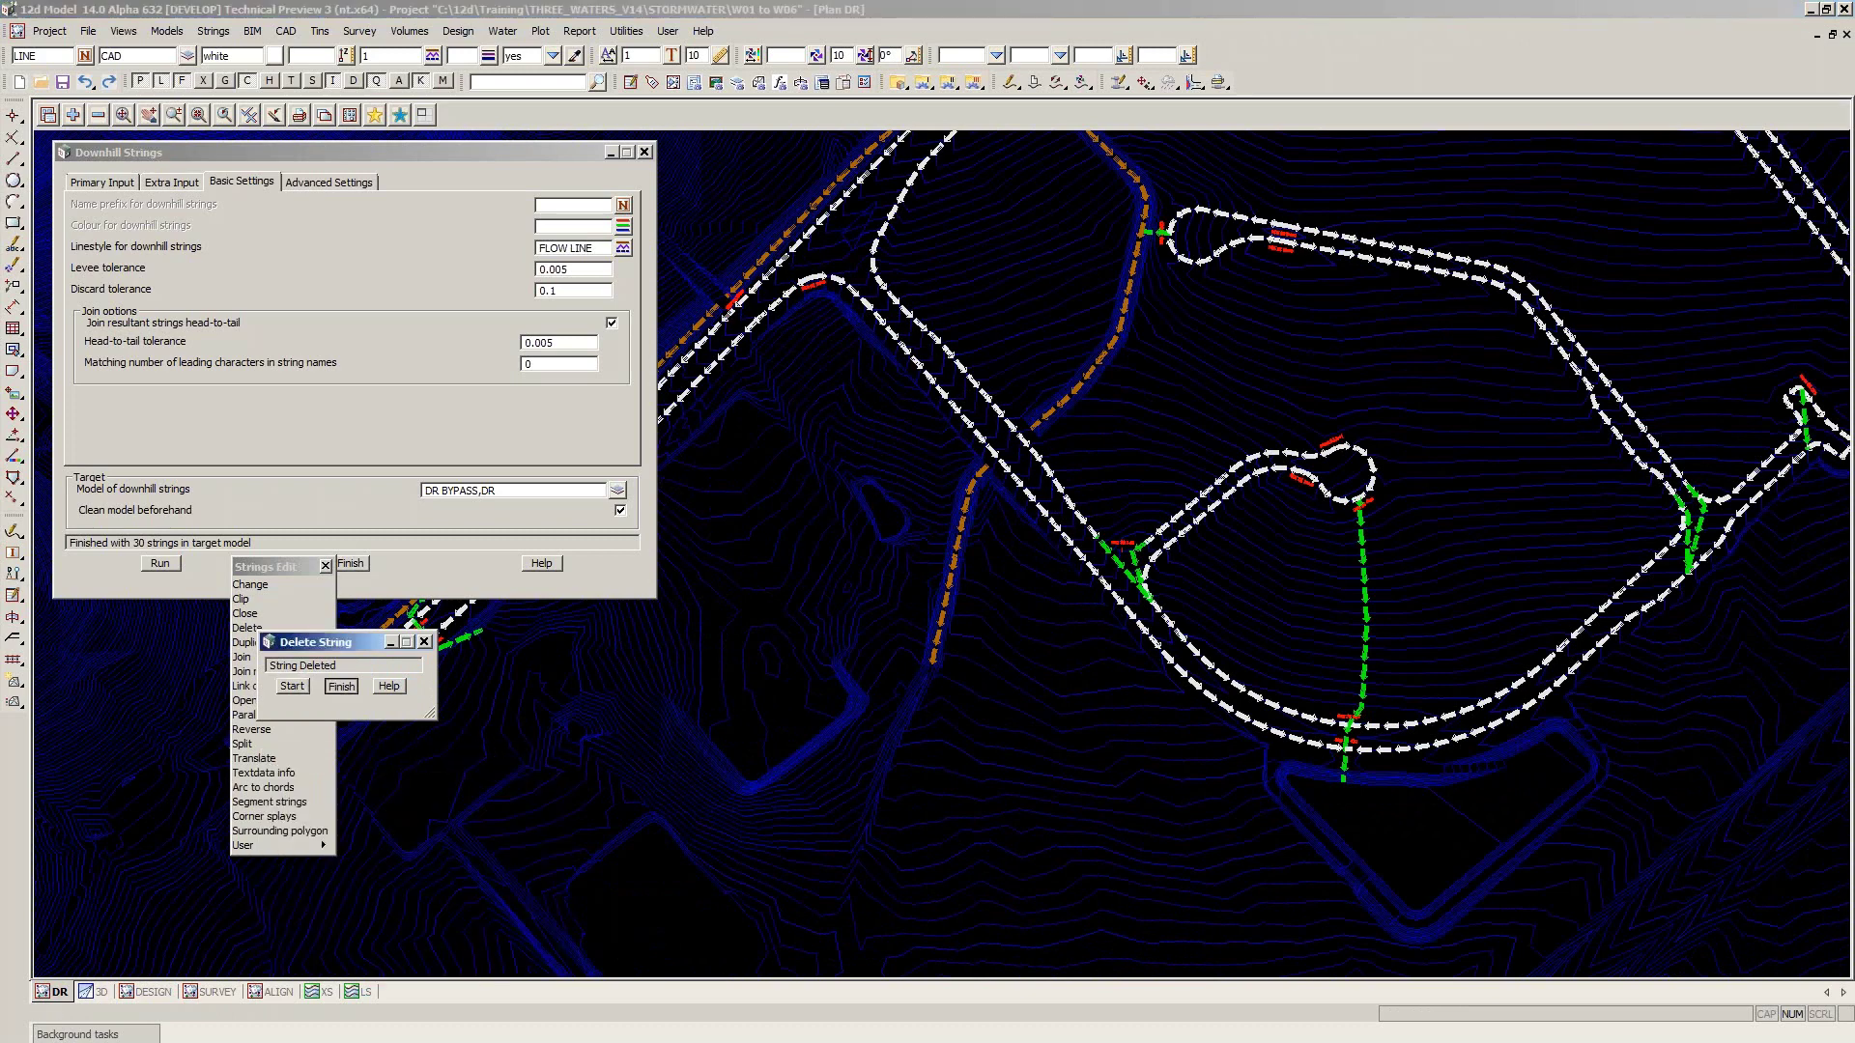
{"action": "scroll", "coordinate": [1258, 602], "scroll_direction": "up", "scroll_amount": 3}
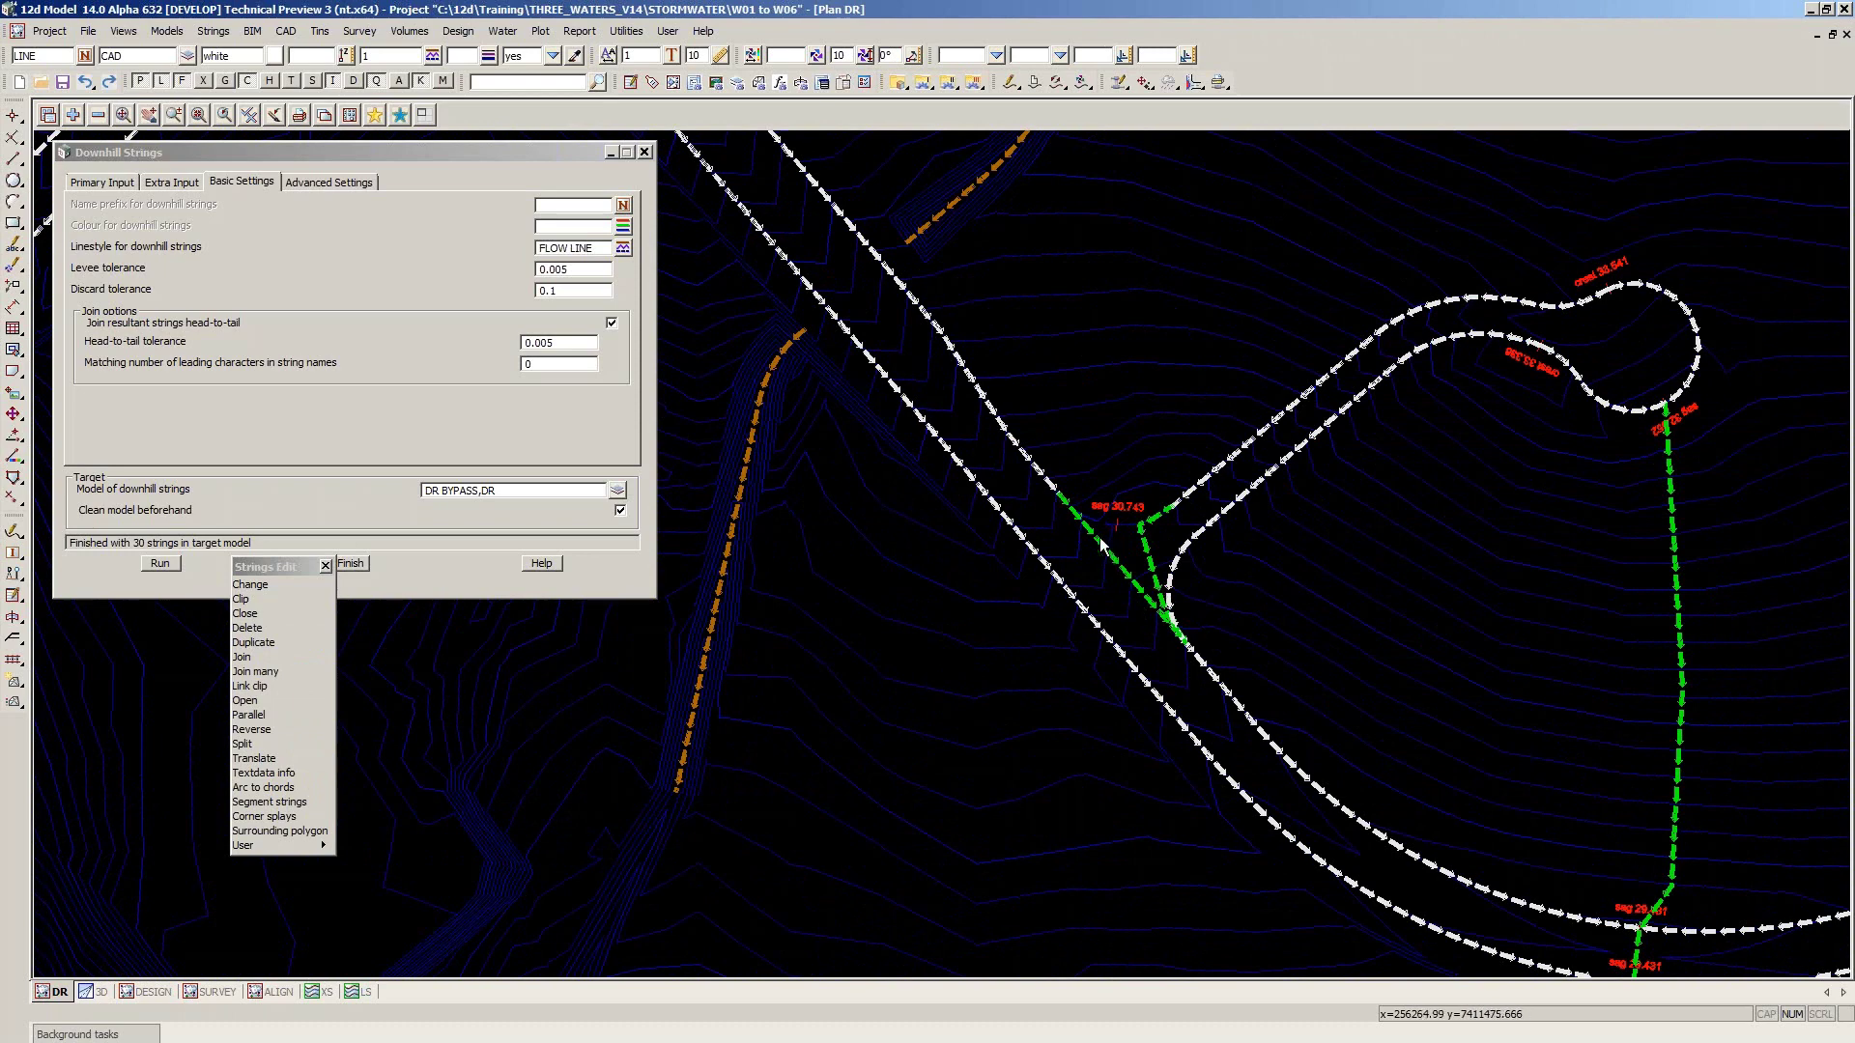
{"action": "left_click", "coordinate": [326, 569]}
{"action": "left_click", "coordinate": [326, 568]}
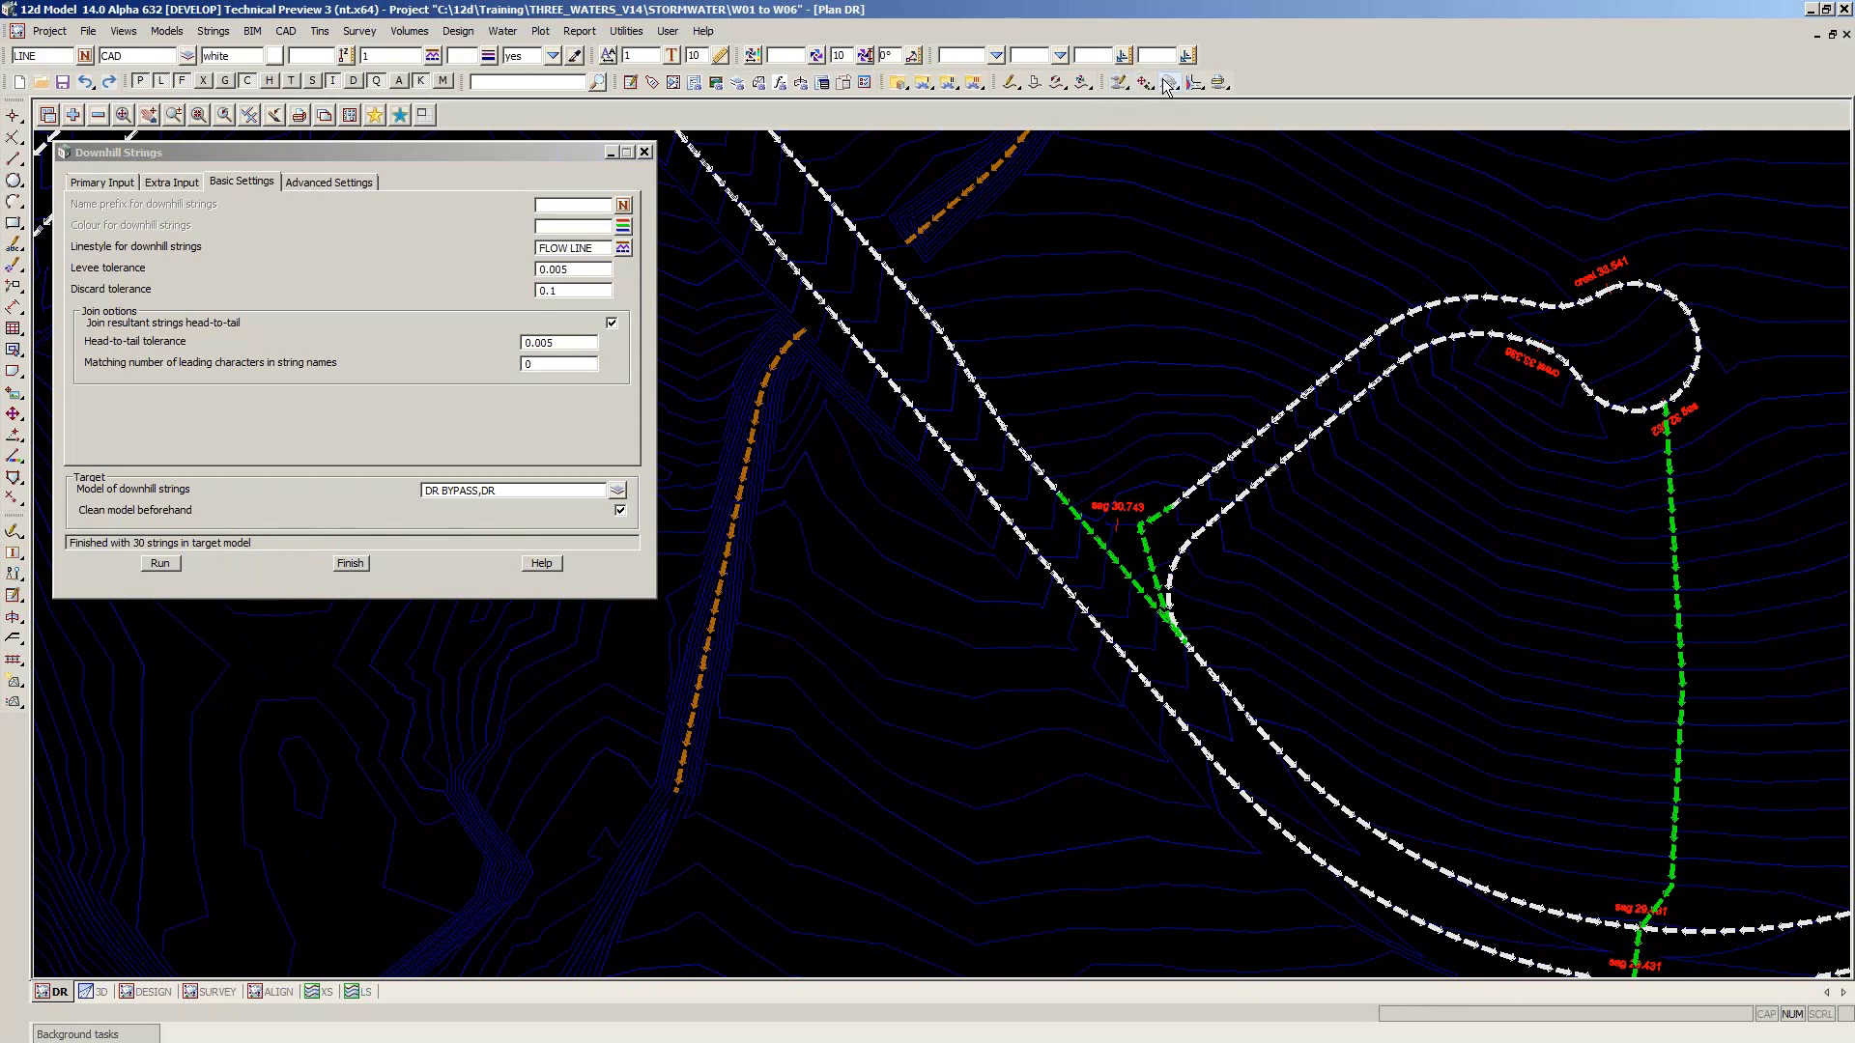
Open the Drainage Utility String Editor and examine its Bypass purpose, Mannings and flooded width settings
{"action": "left_click", "coordinate": [1169, 83]}
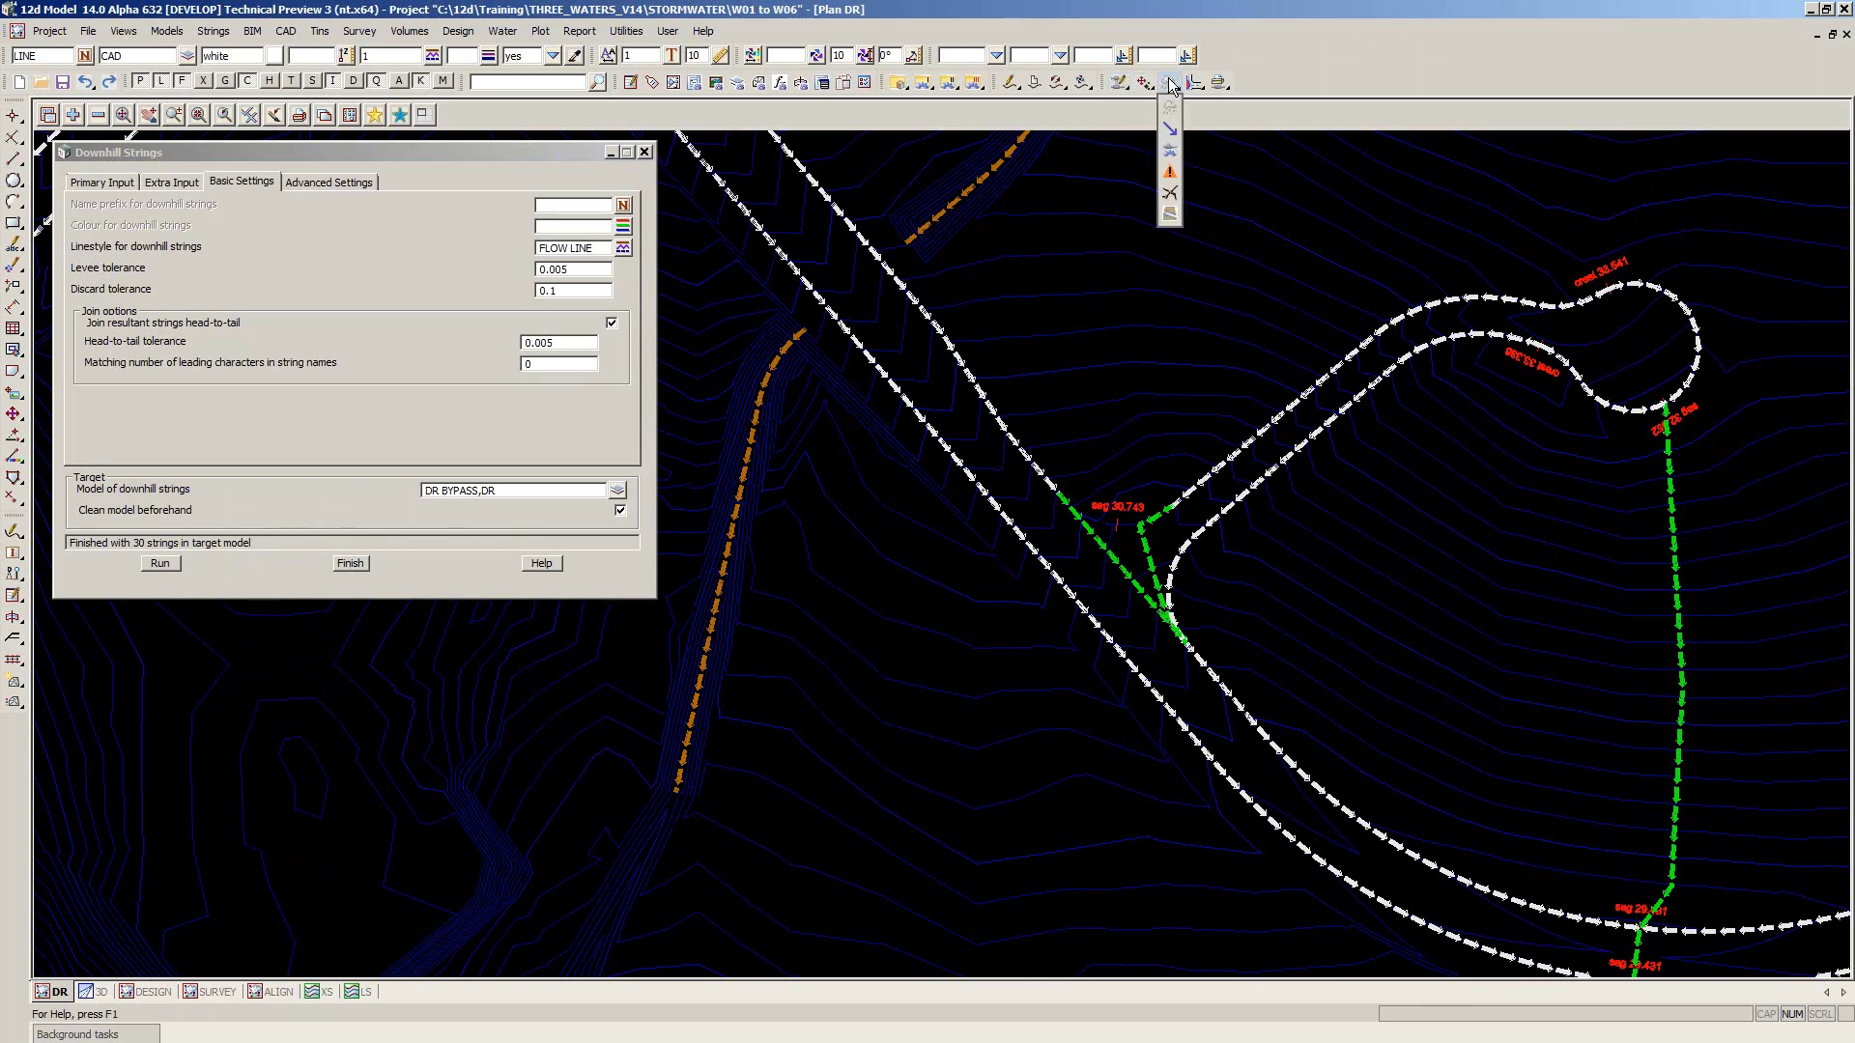
{"action": "left_click", "coordinate": [1171, 151]}
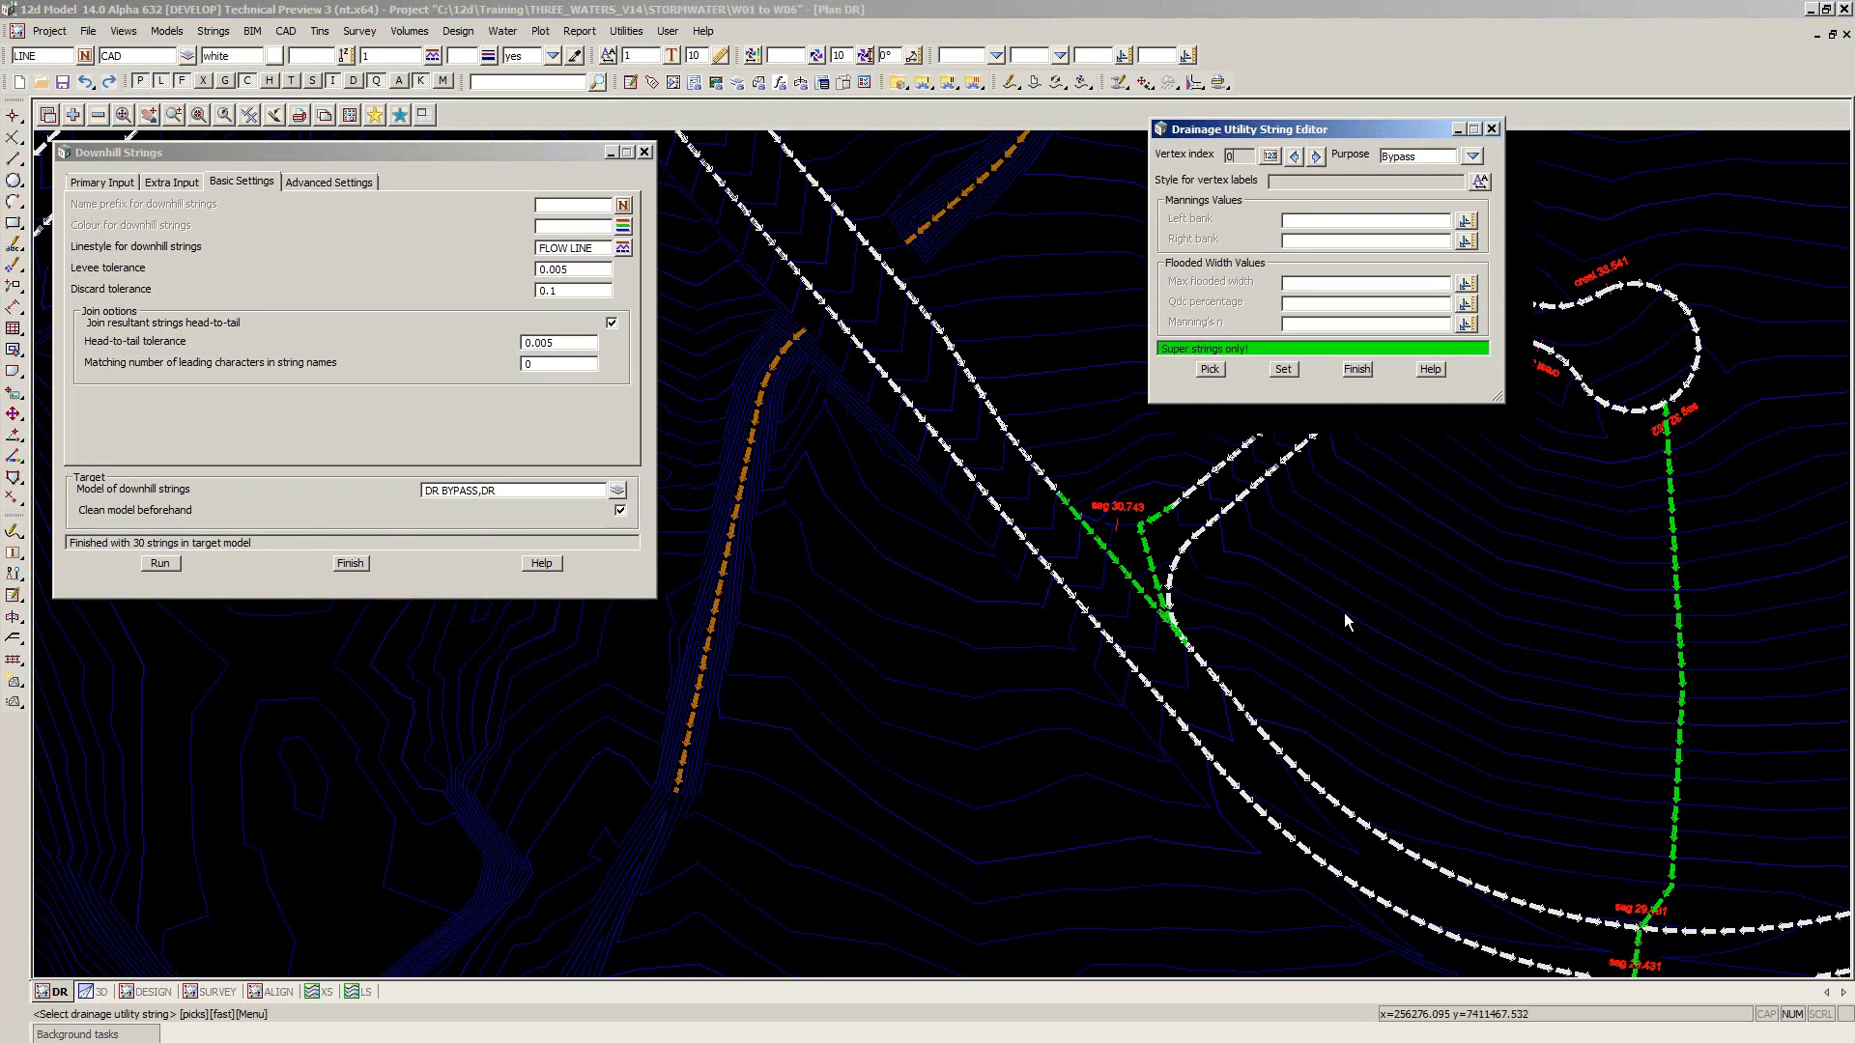
{"action": "left_click", "coordinate": [1385, 623]}
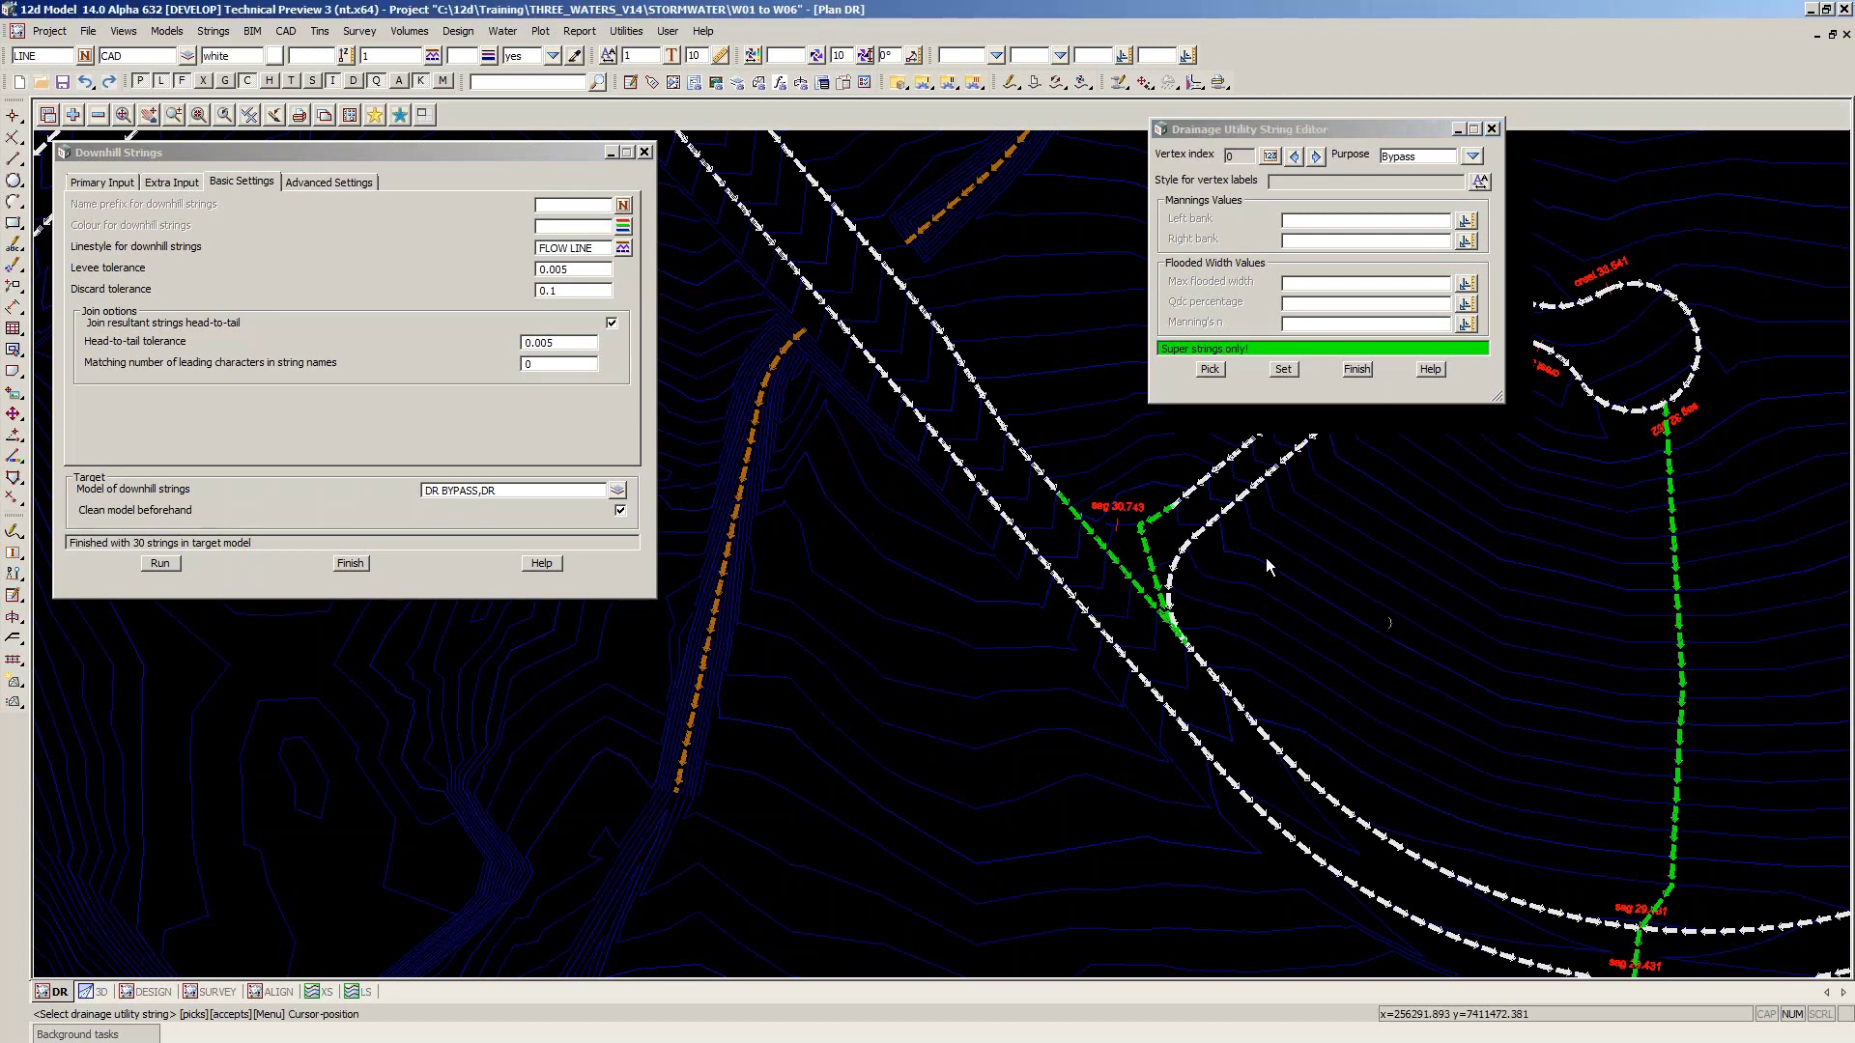
{"action": "scroll", "coordinate": [1198, 530], "scroll_direction": "up", "scroll_amount": 1}
{"action": "scroll", "coordinate": [1198, 528], "scroll_direction": "up", "scroll_amount": 2}
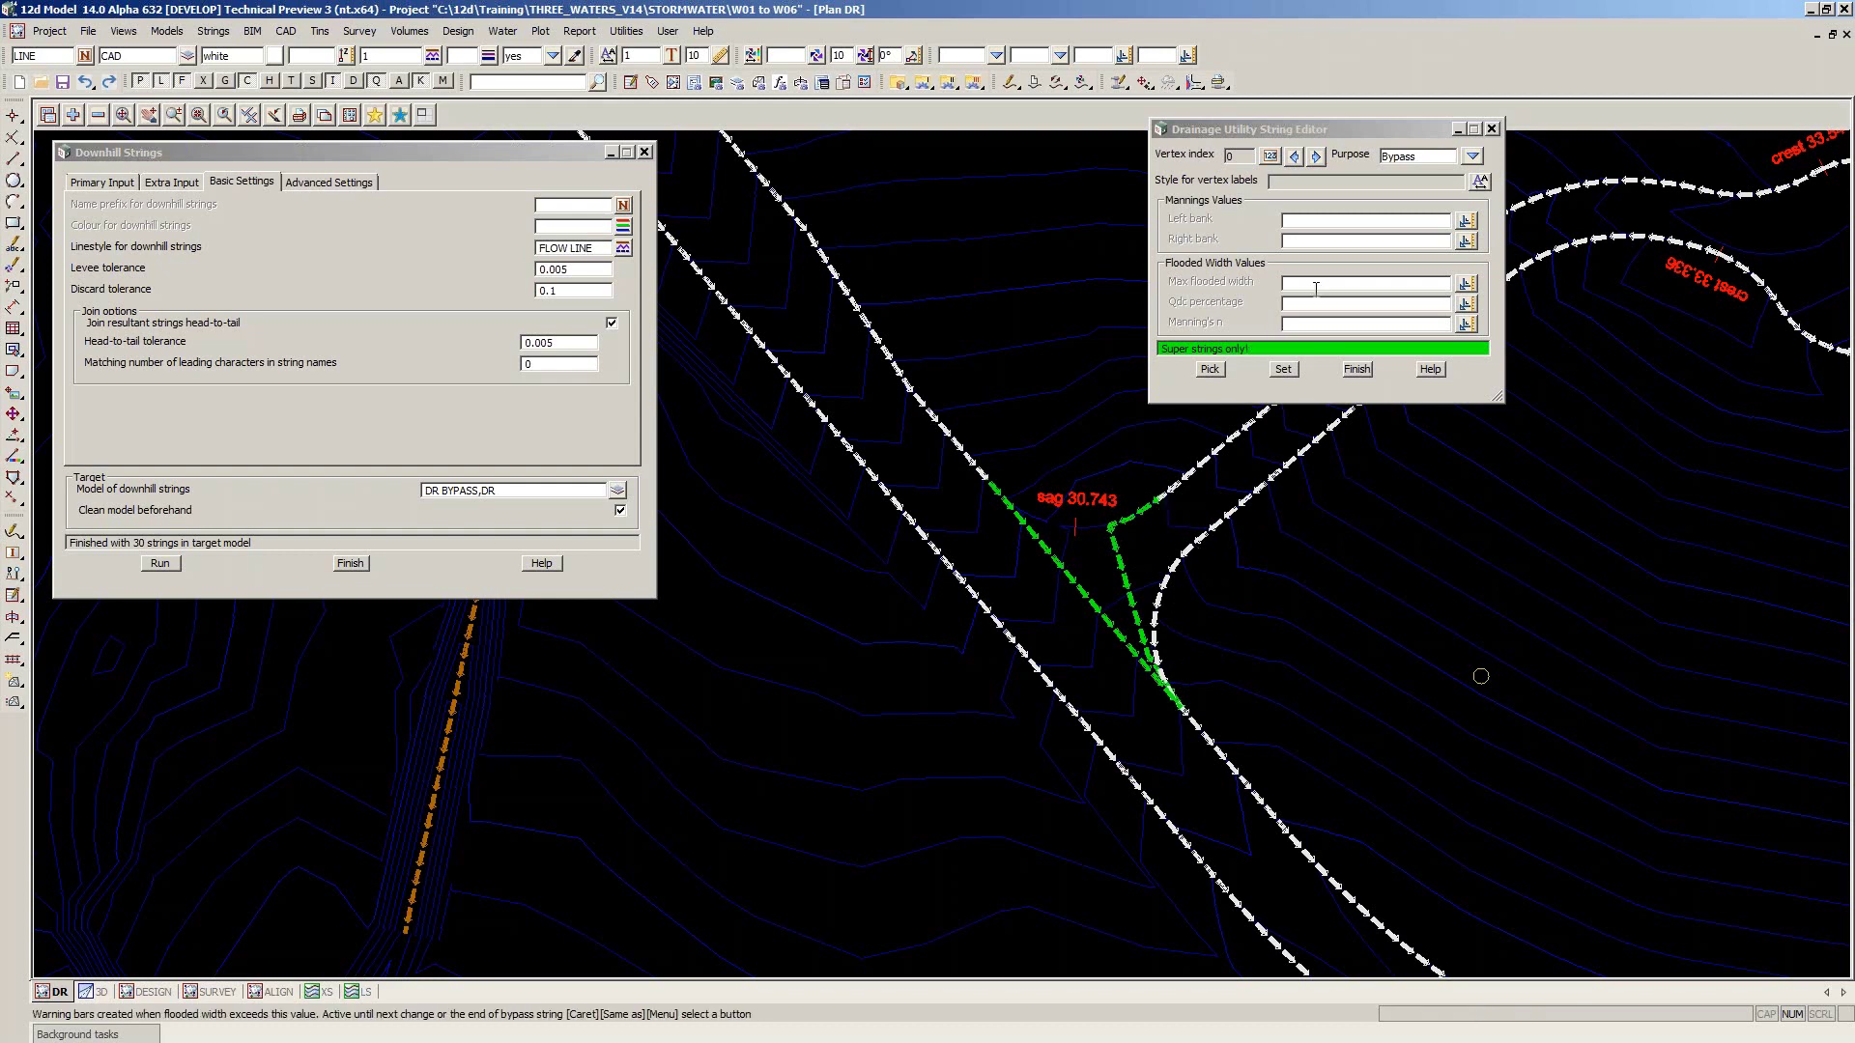
{"action": "scroll", "coordinate": [1172, 512], "scroll_direction": "up", "scroll_amount": 1}
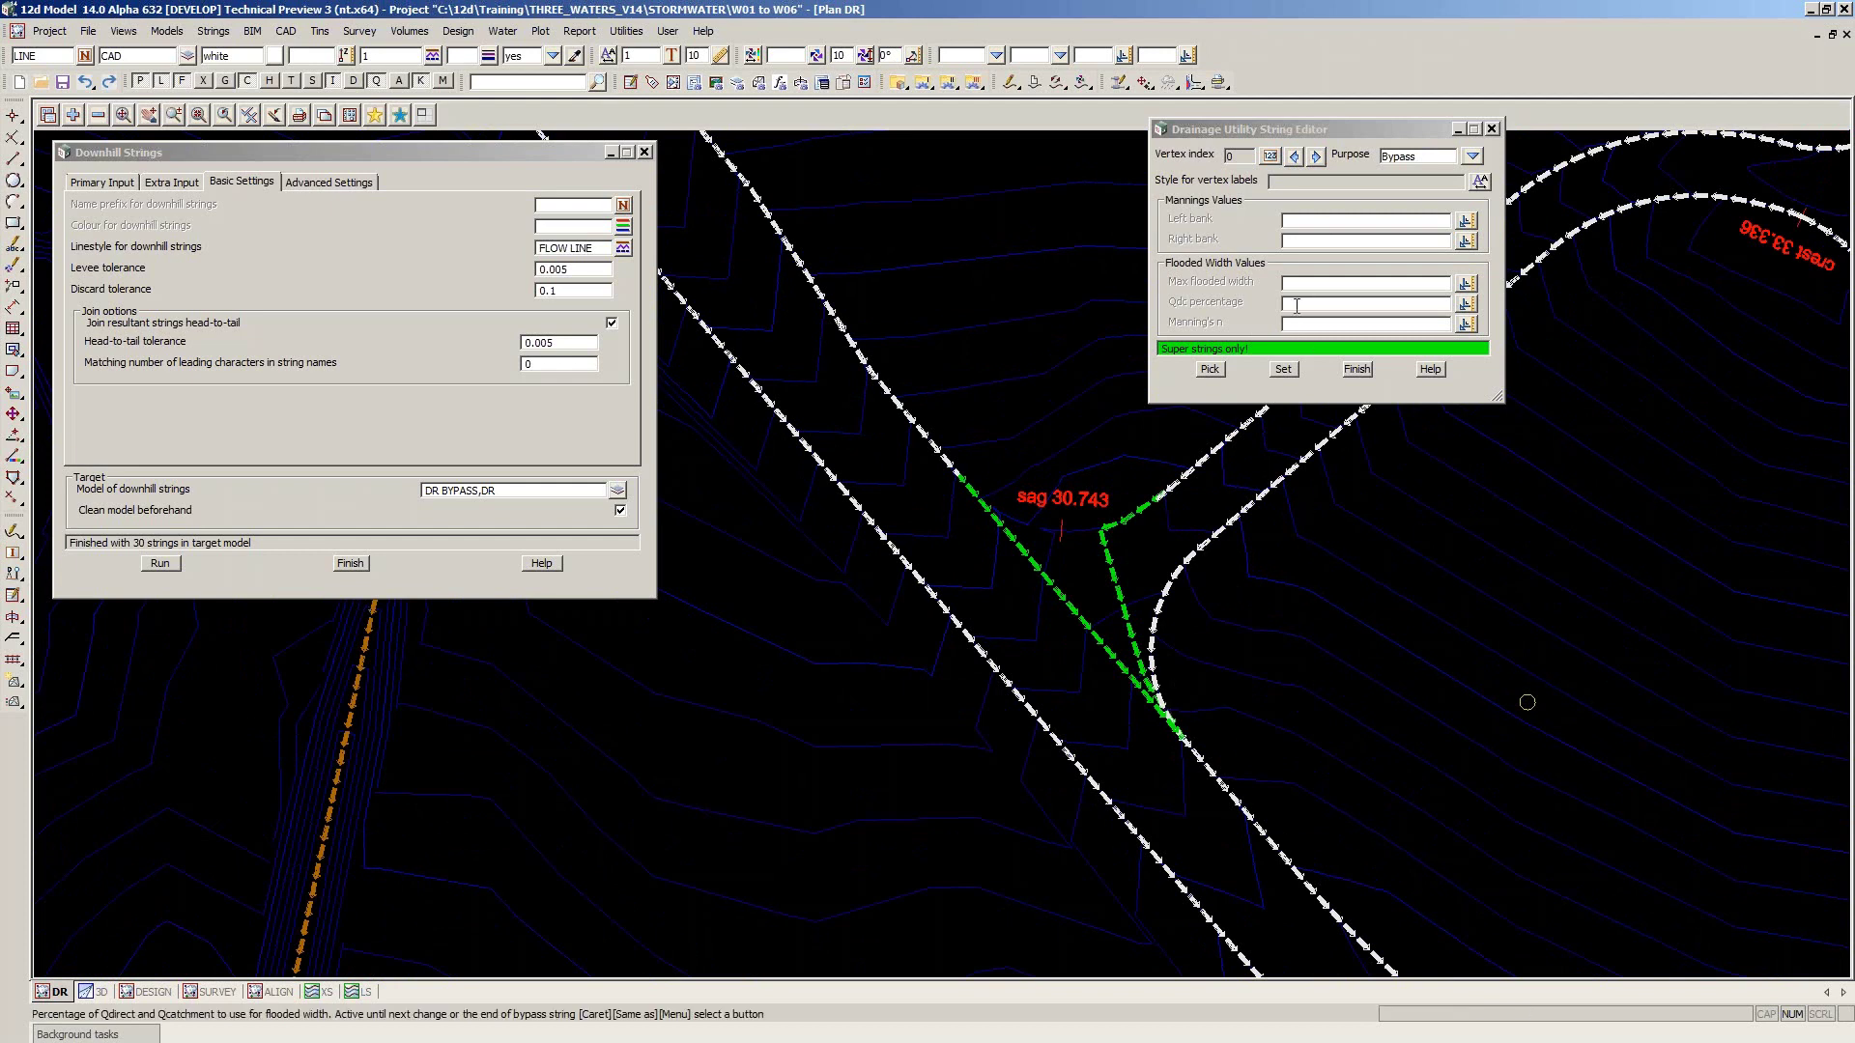
{"action": "left_click", "coordinate": [1209, 369]}
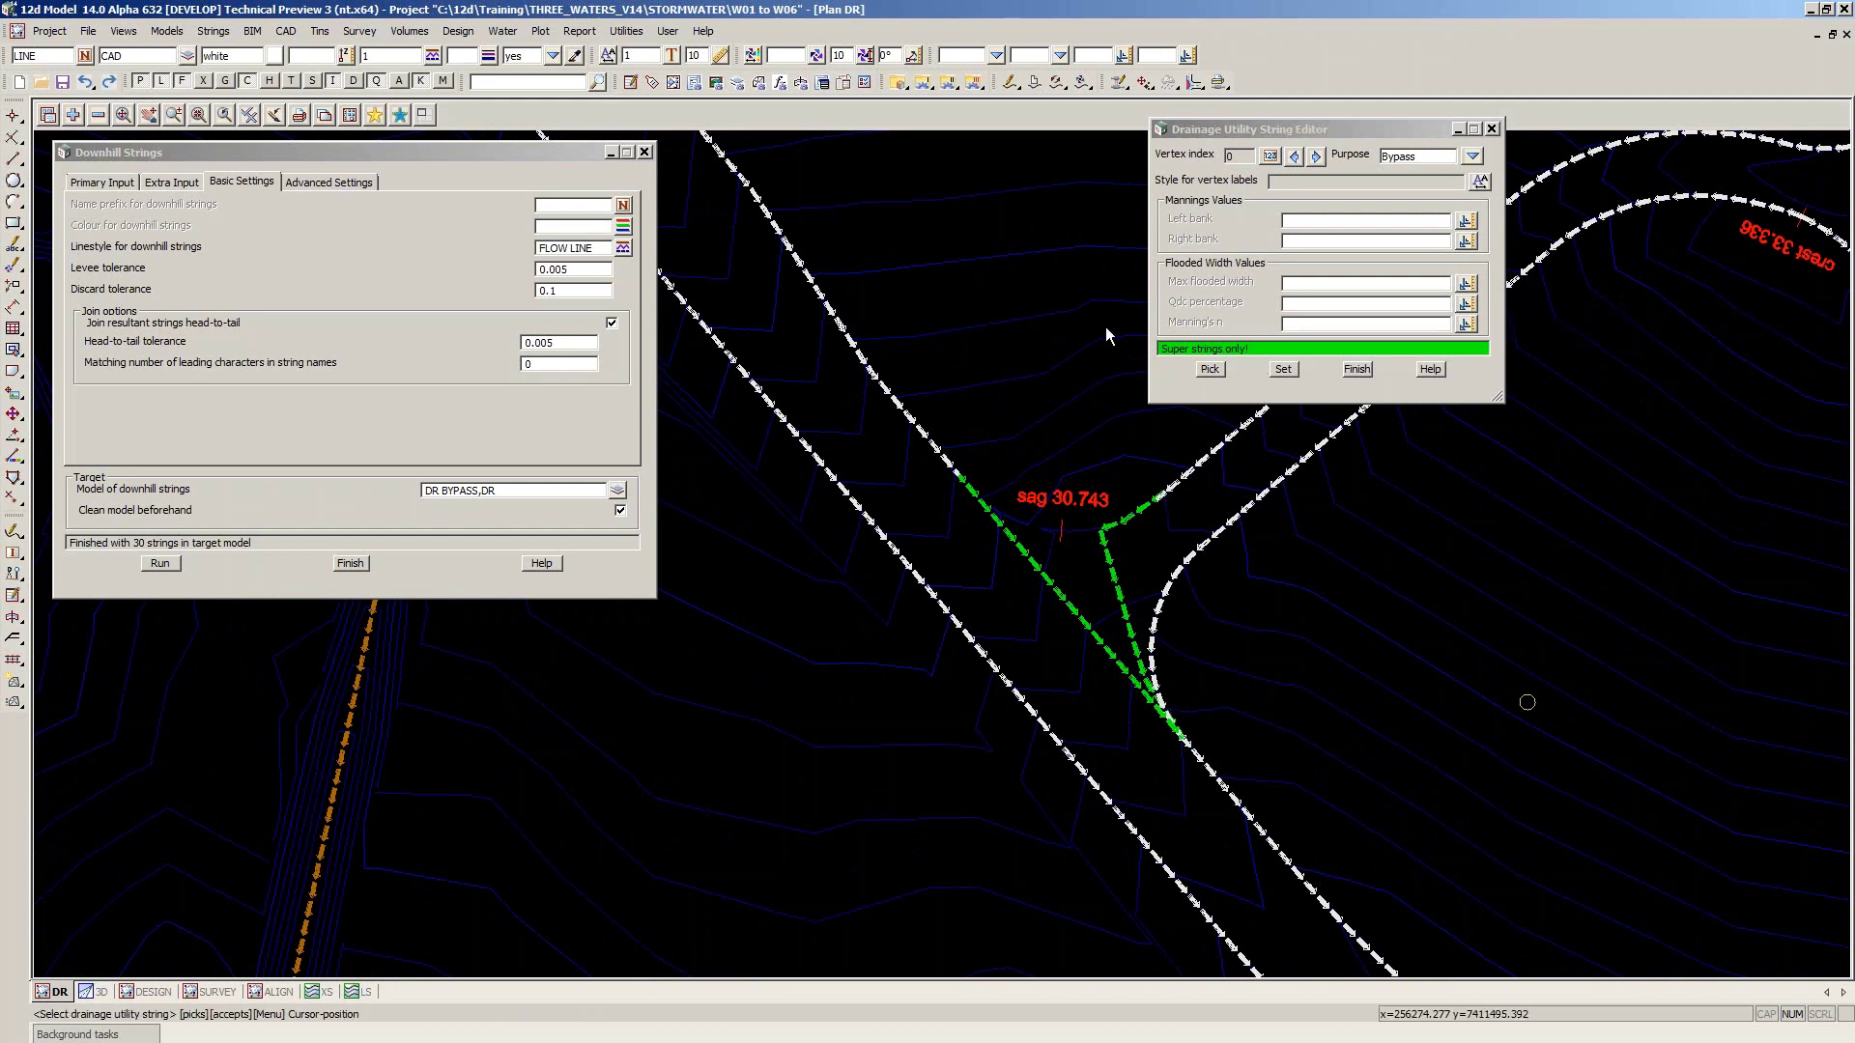
Turn on vertex display for the DR BYPASS model in the DR plan view
{"action": "left_click", "coordinate": [249, 115]}
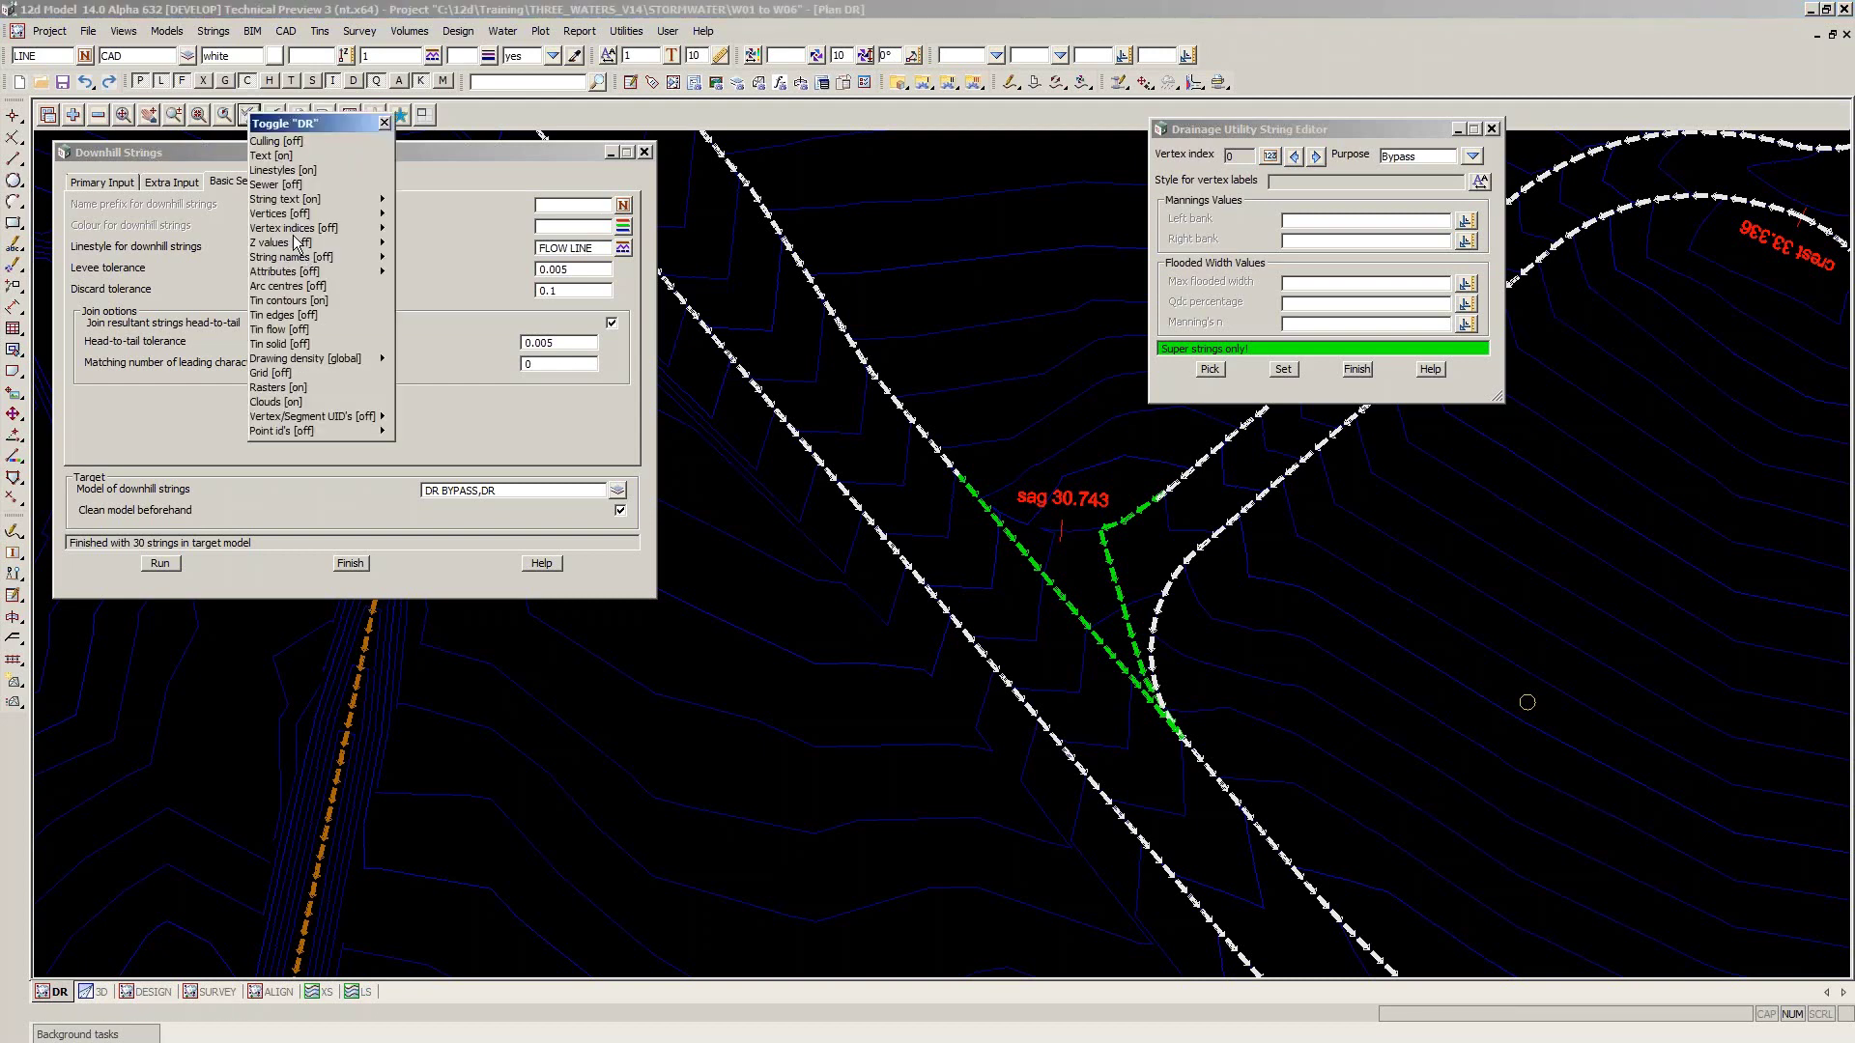
{"action": "left_click", "coordinate": [381, 219]}
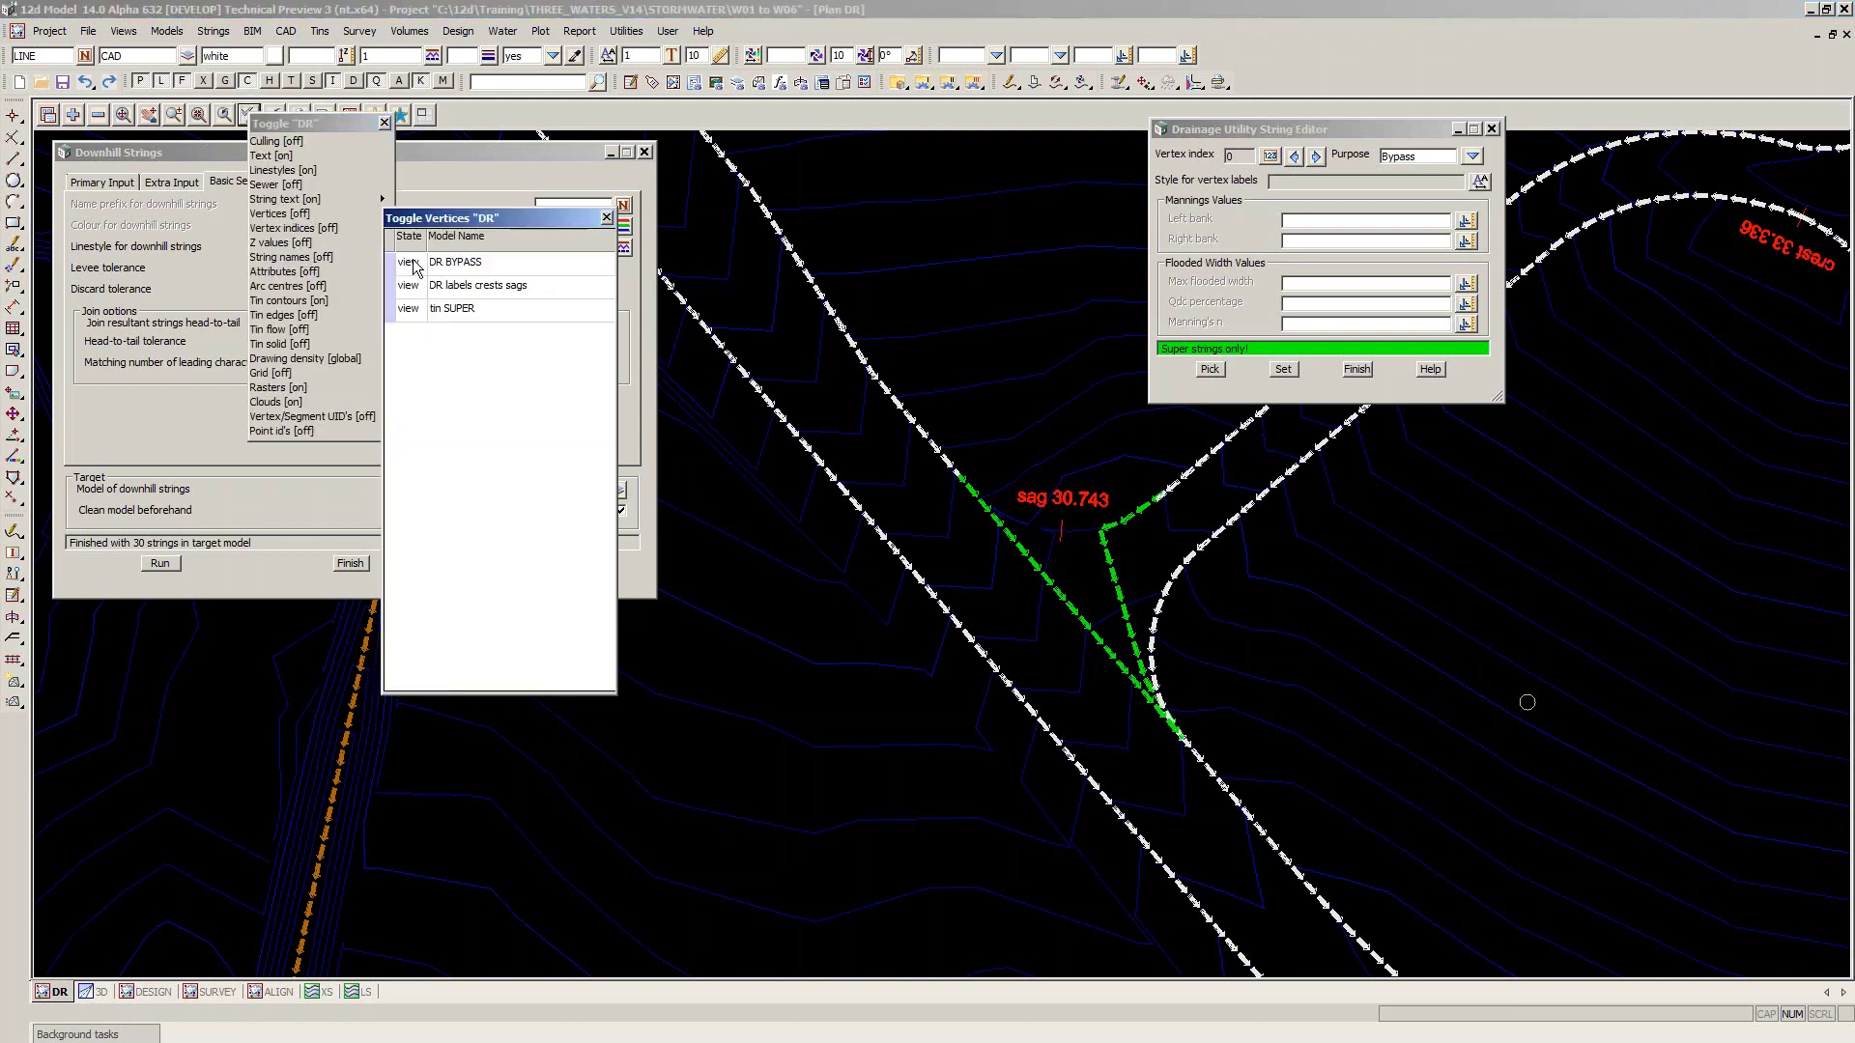
{"action": "left_click", "coordinate": [418, 263]}
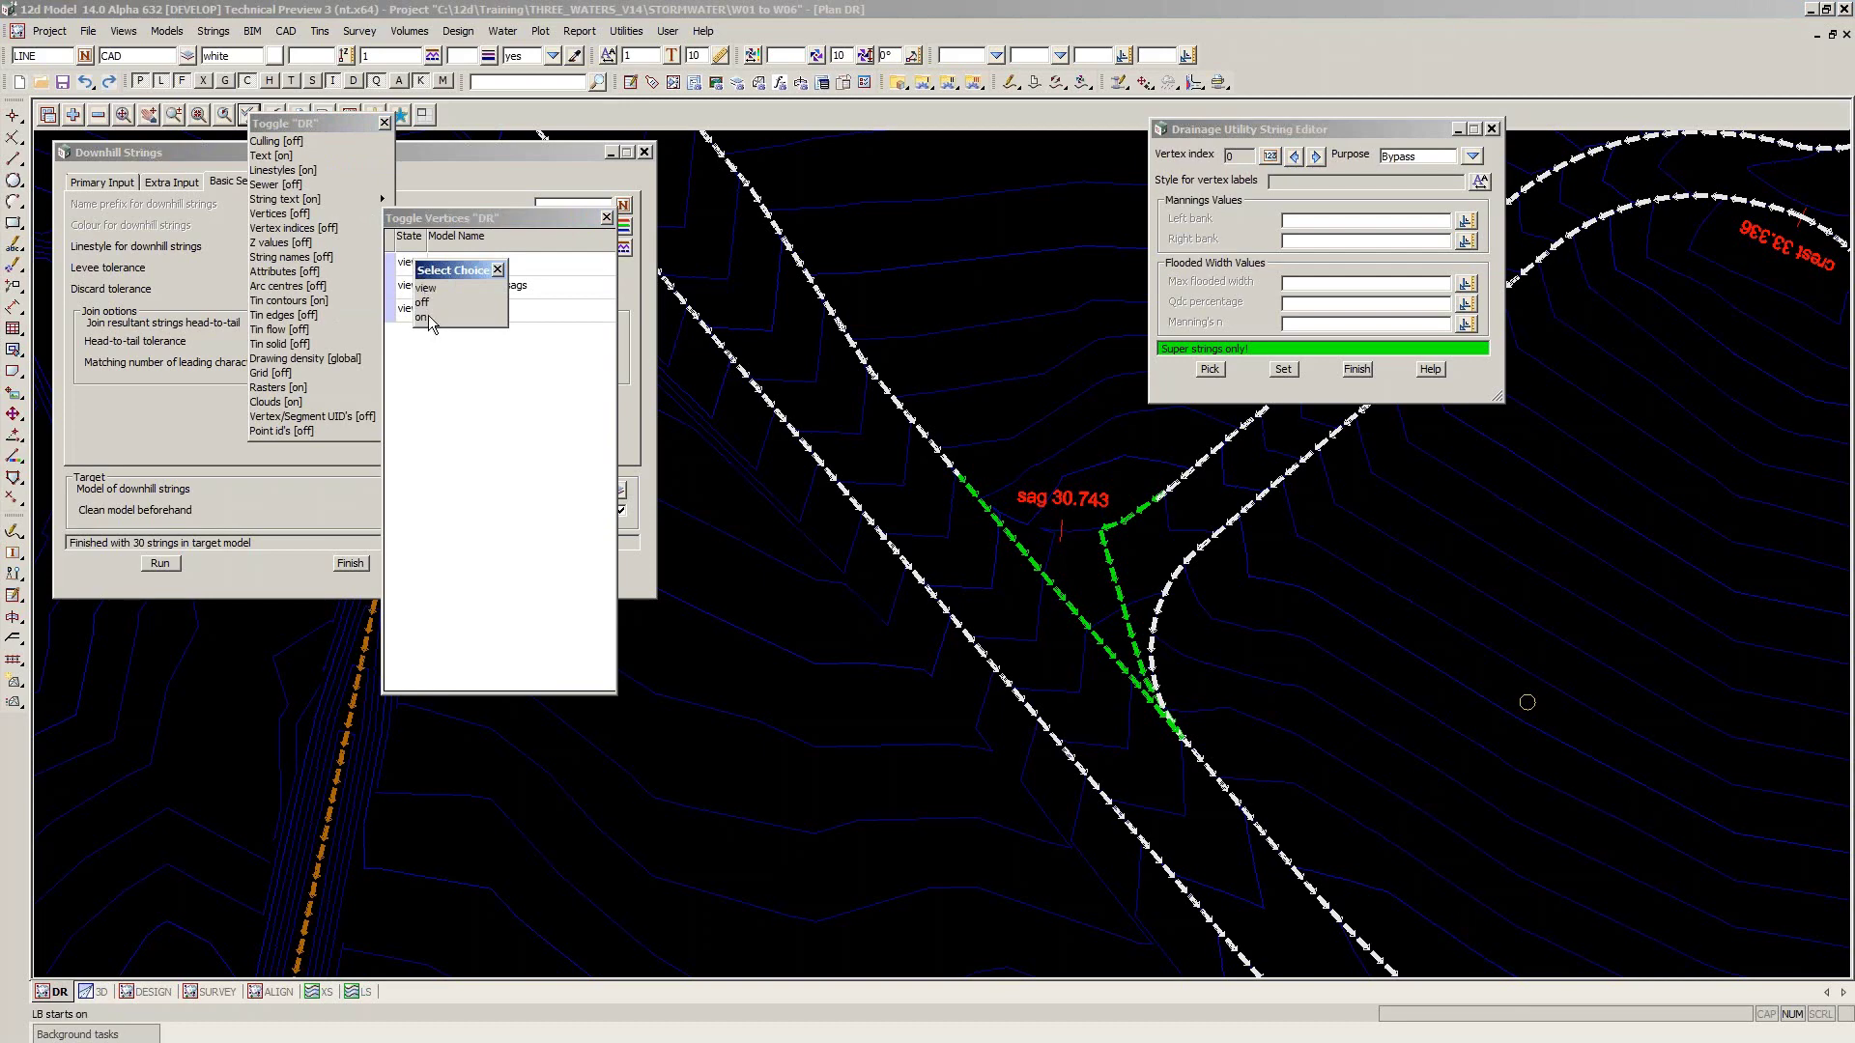
{"action": "left_click", "coordinate": [425, 317]}
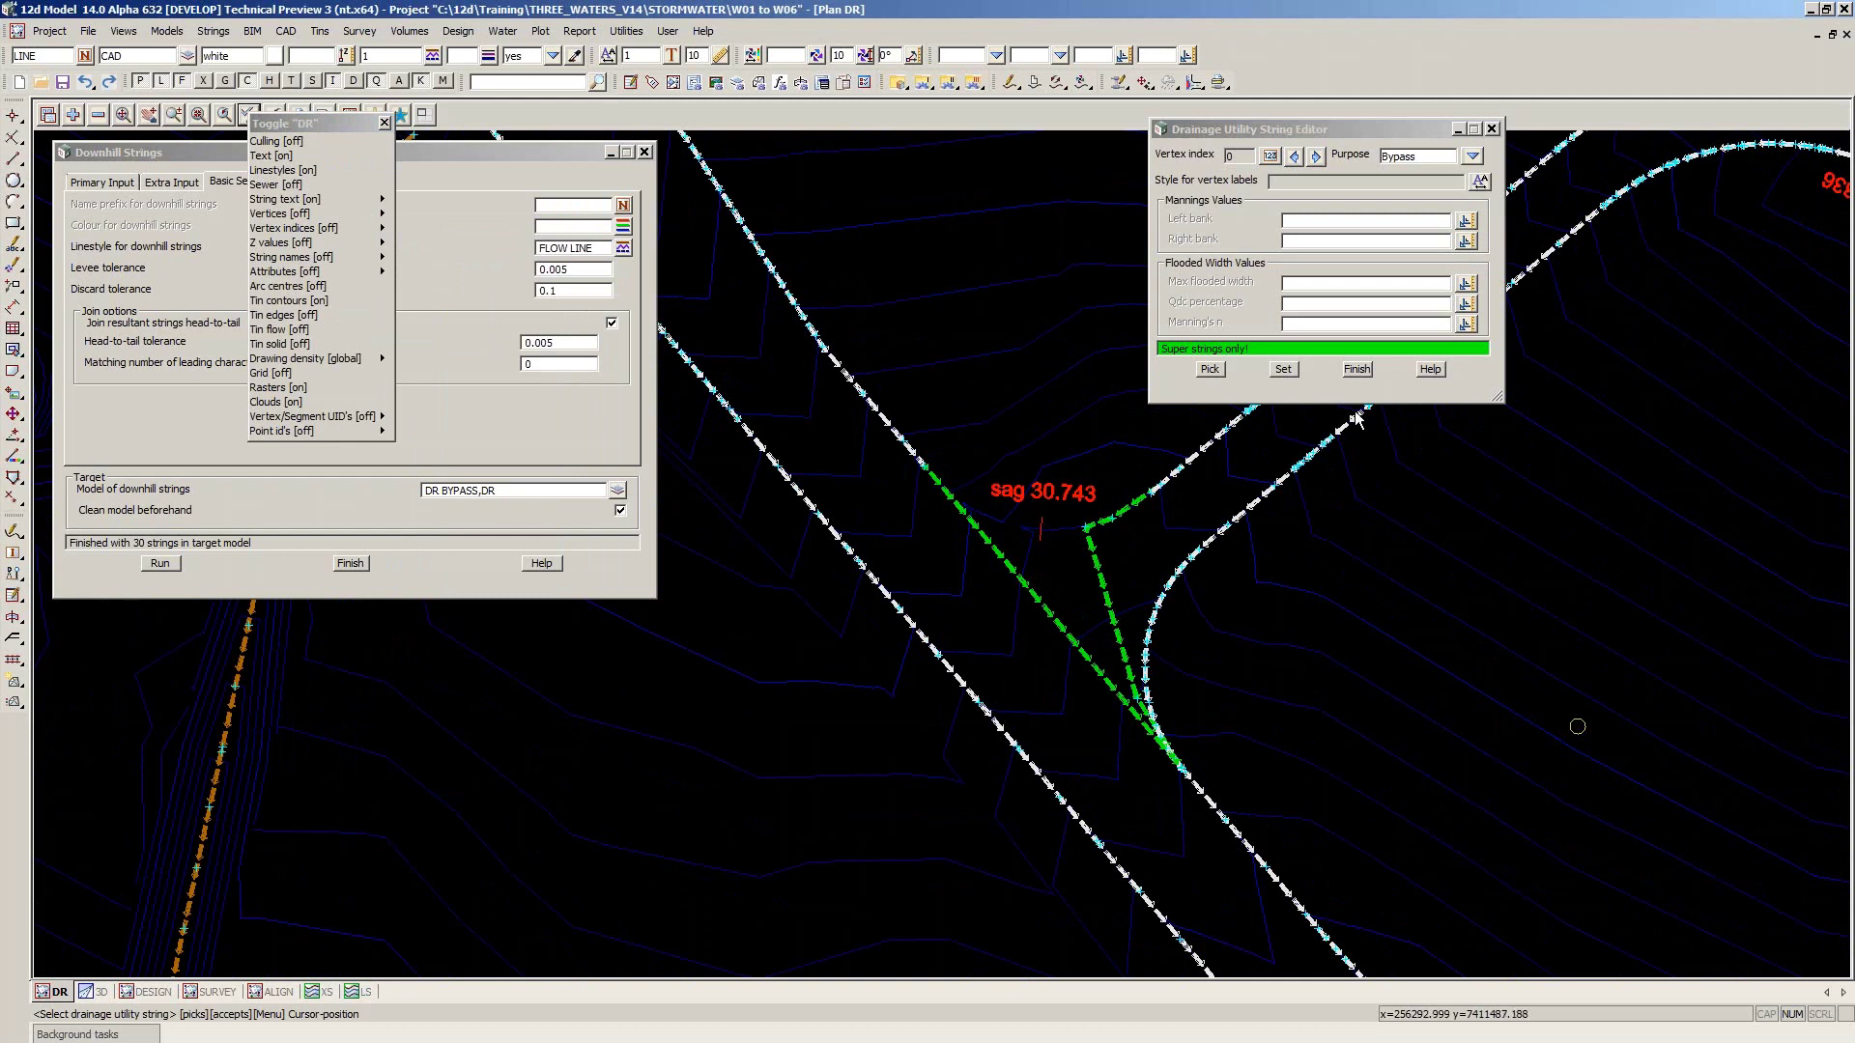
Inspect the end of the KIL 15 kerb string near the sag 30.743 label, and close the string editor and the view's Toggle menu
{"action": "left_click", "coordinate": [1210, 369]}
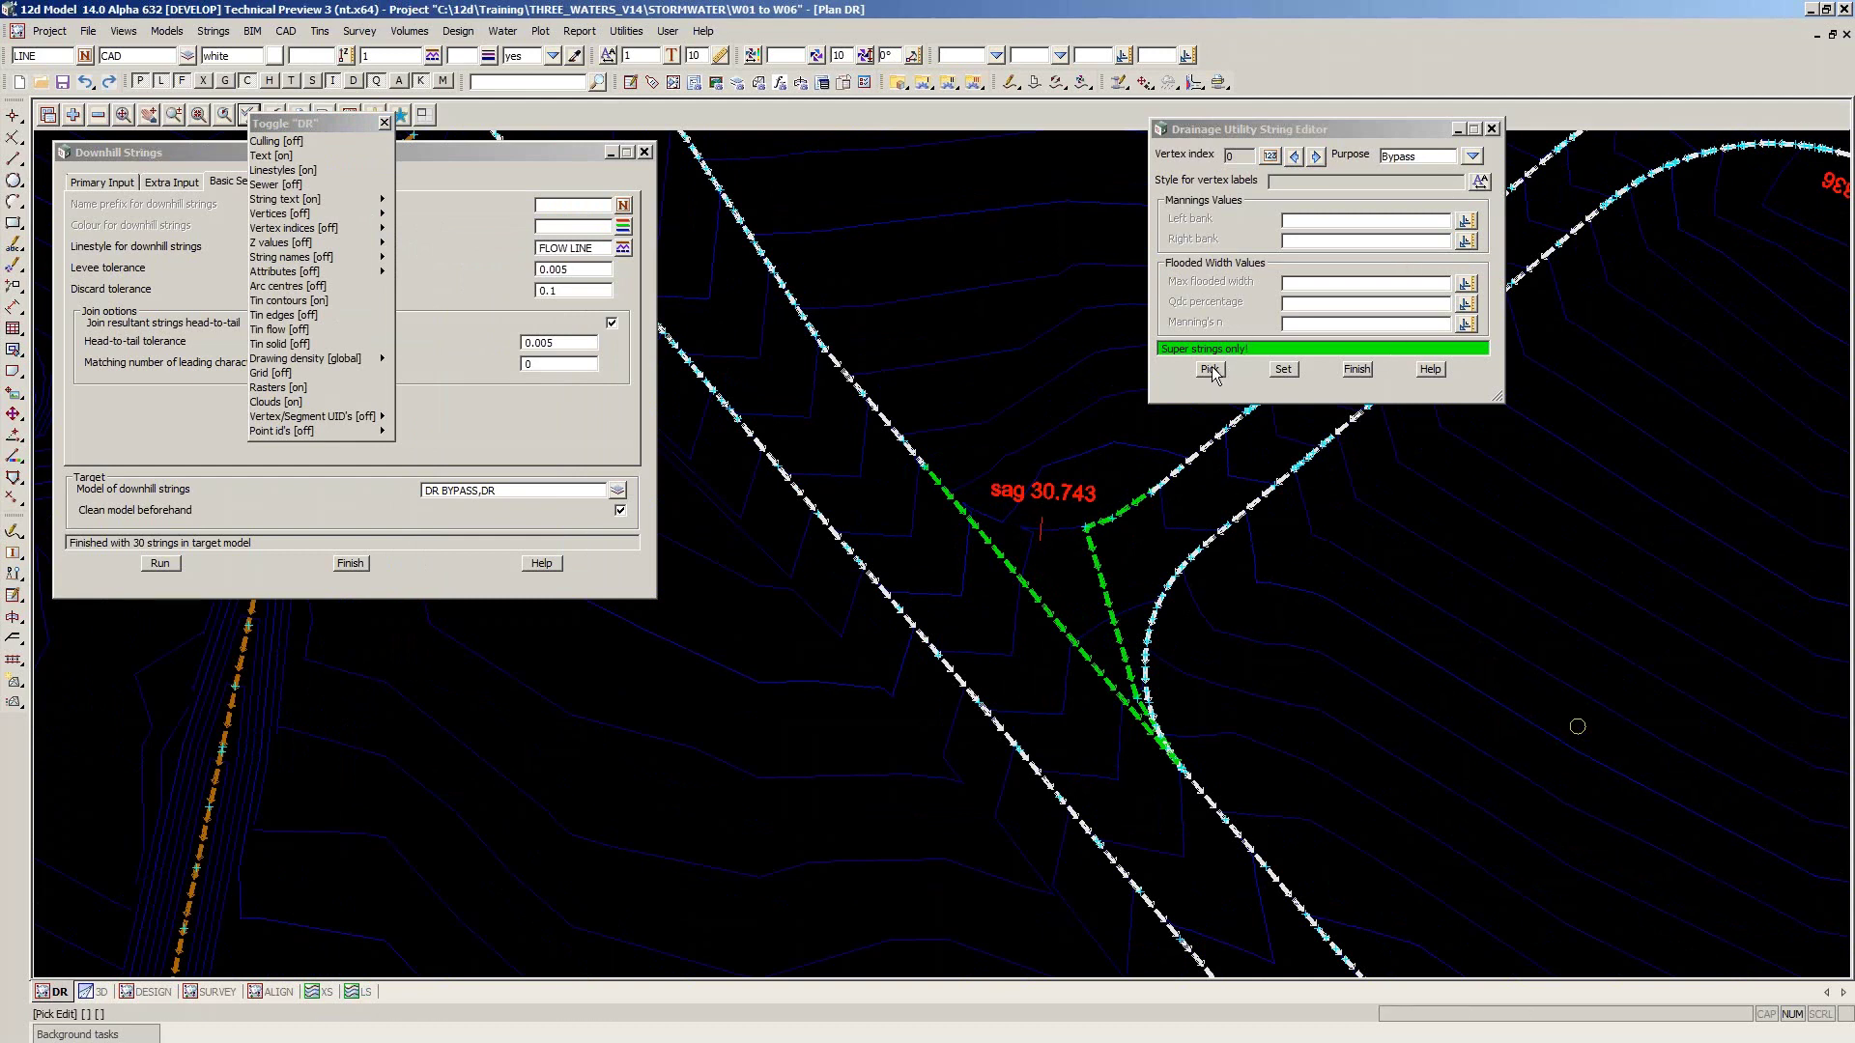
{"action": "left_click", "coordinate": [1210, 369]}
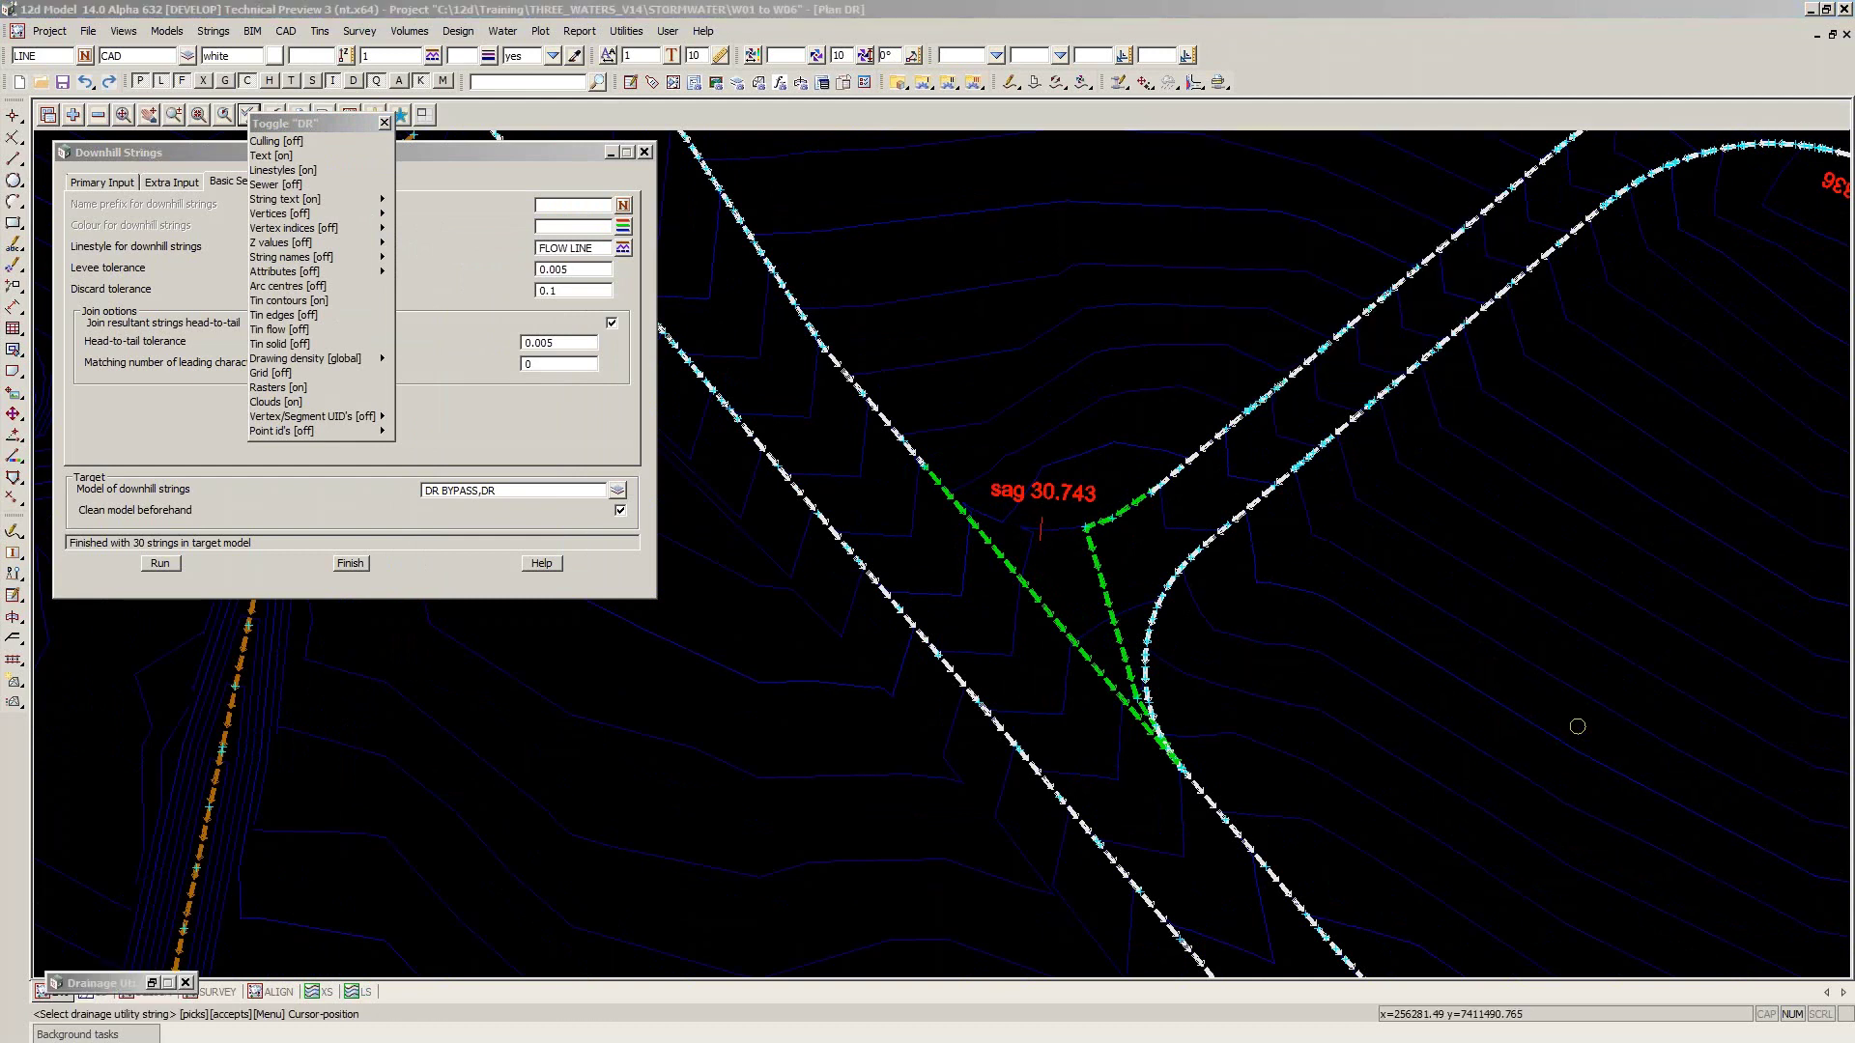
{"action": "left_click", "coordinate": [1149, 496]}
{"action": "scroll", "coordinate": [1149, 496], "scroll_direction": "up", "scroll_amount": 5}
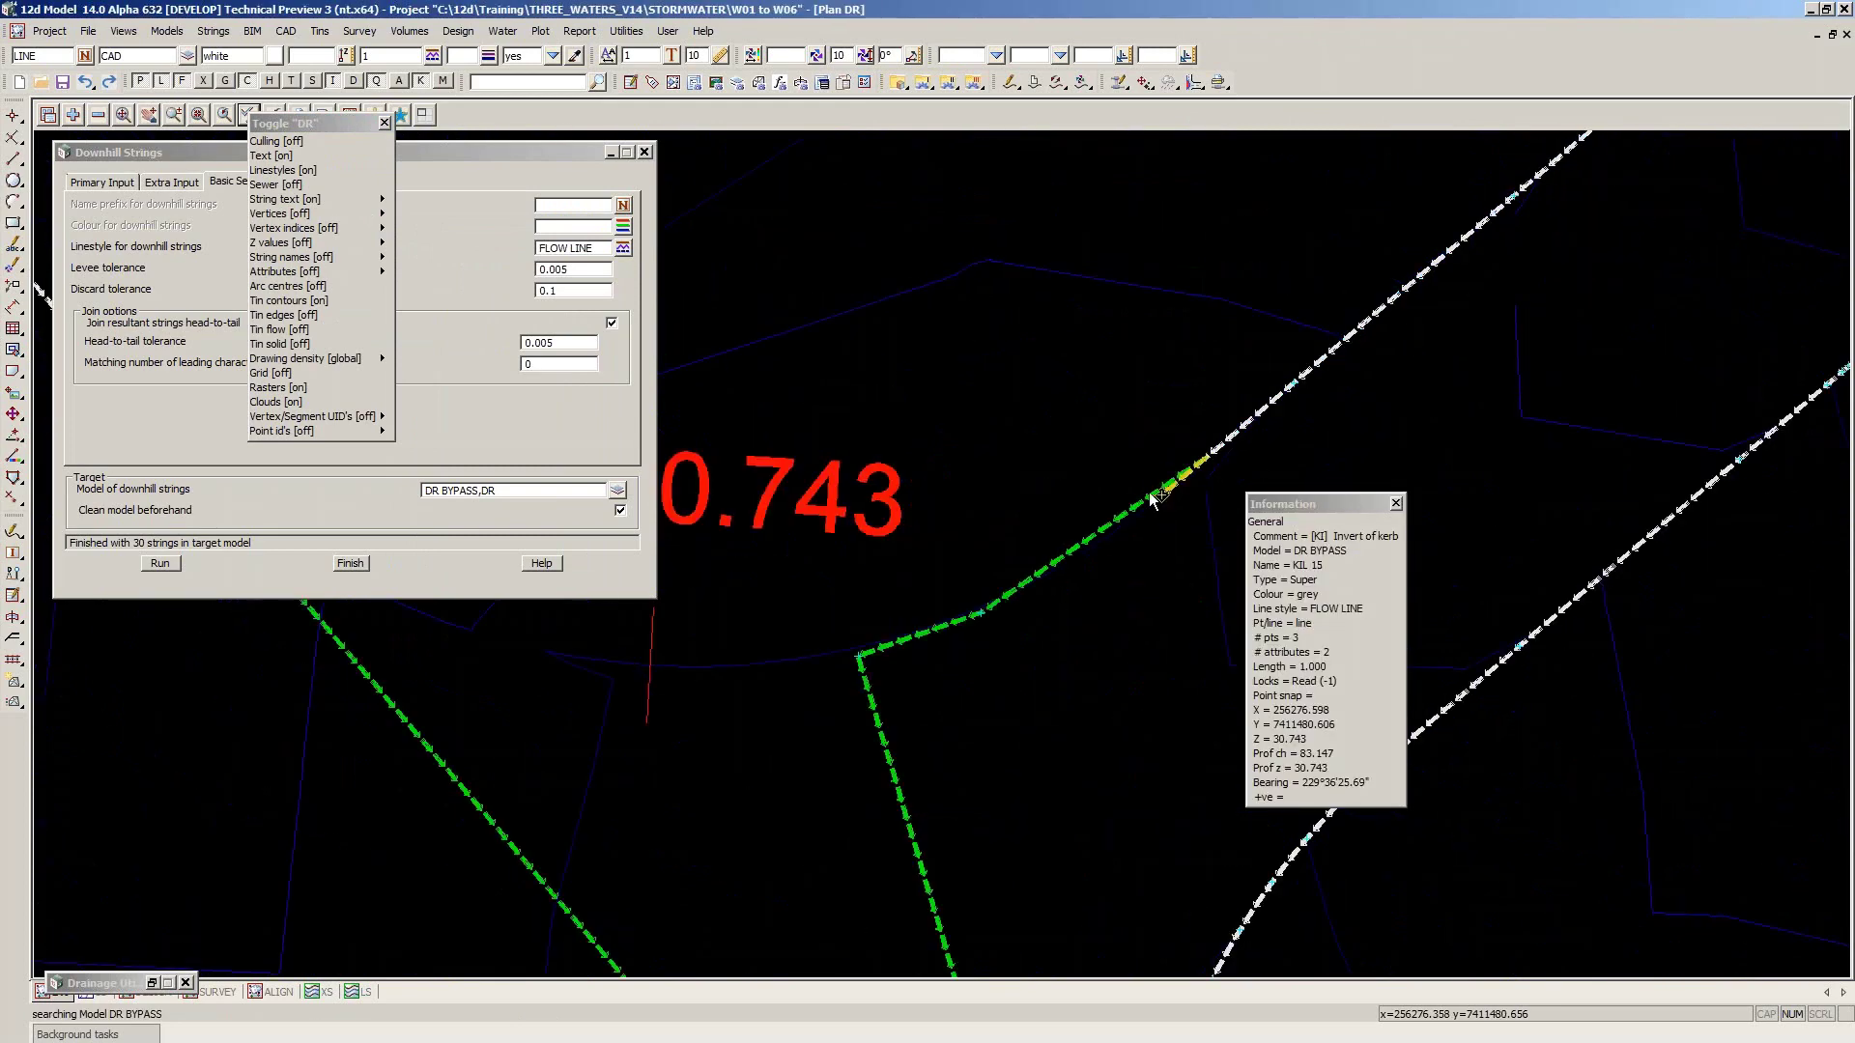
{"action": "middle_click", "coordinate": [1099, 420]}
{"action": "left_click", "coordinate": [1360, 369]}
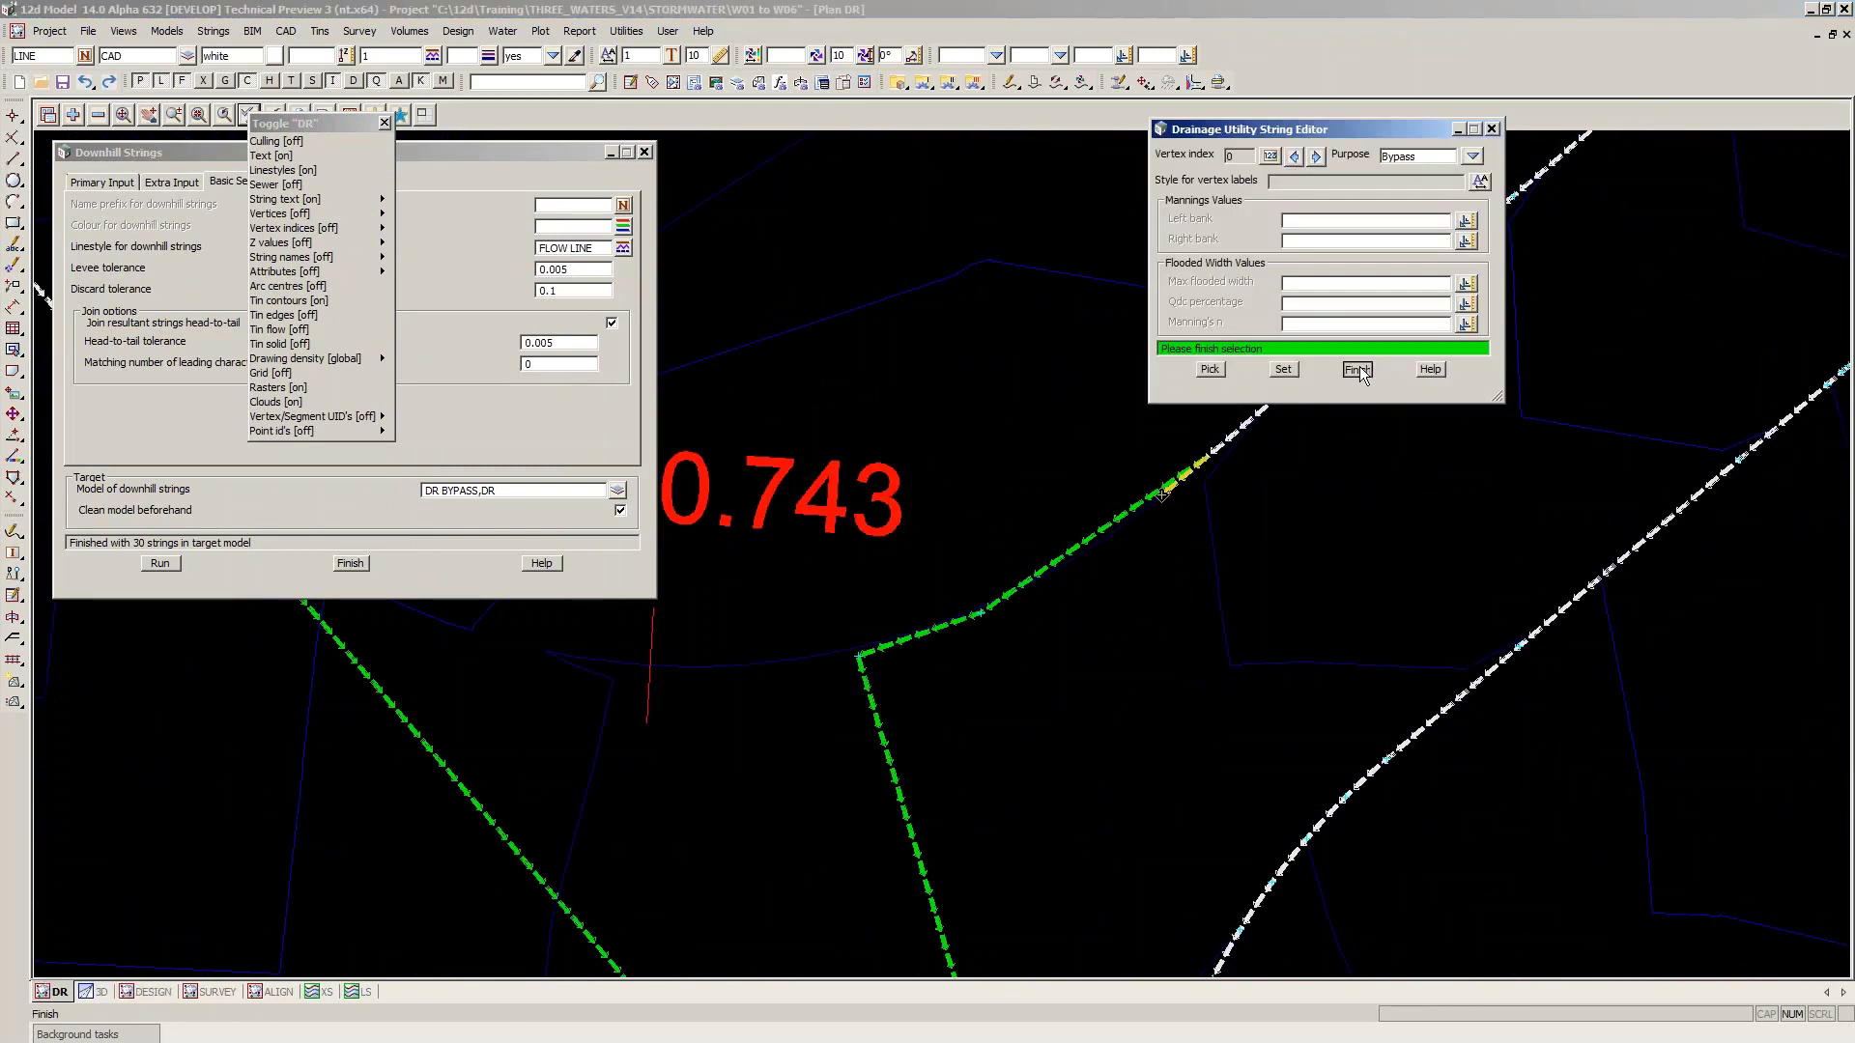
{"action": "scroll", "coordinate": [1168, 491], "scroll_direction": "up", "scroll_amount": 3}
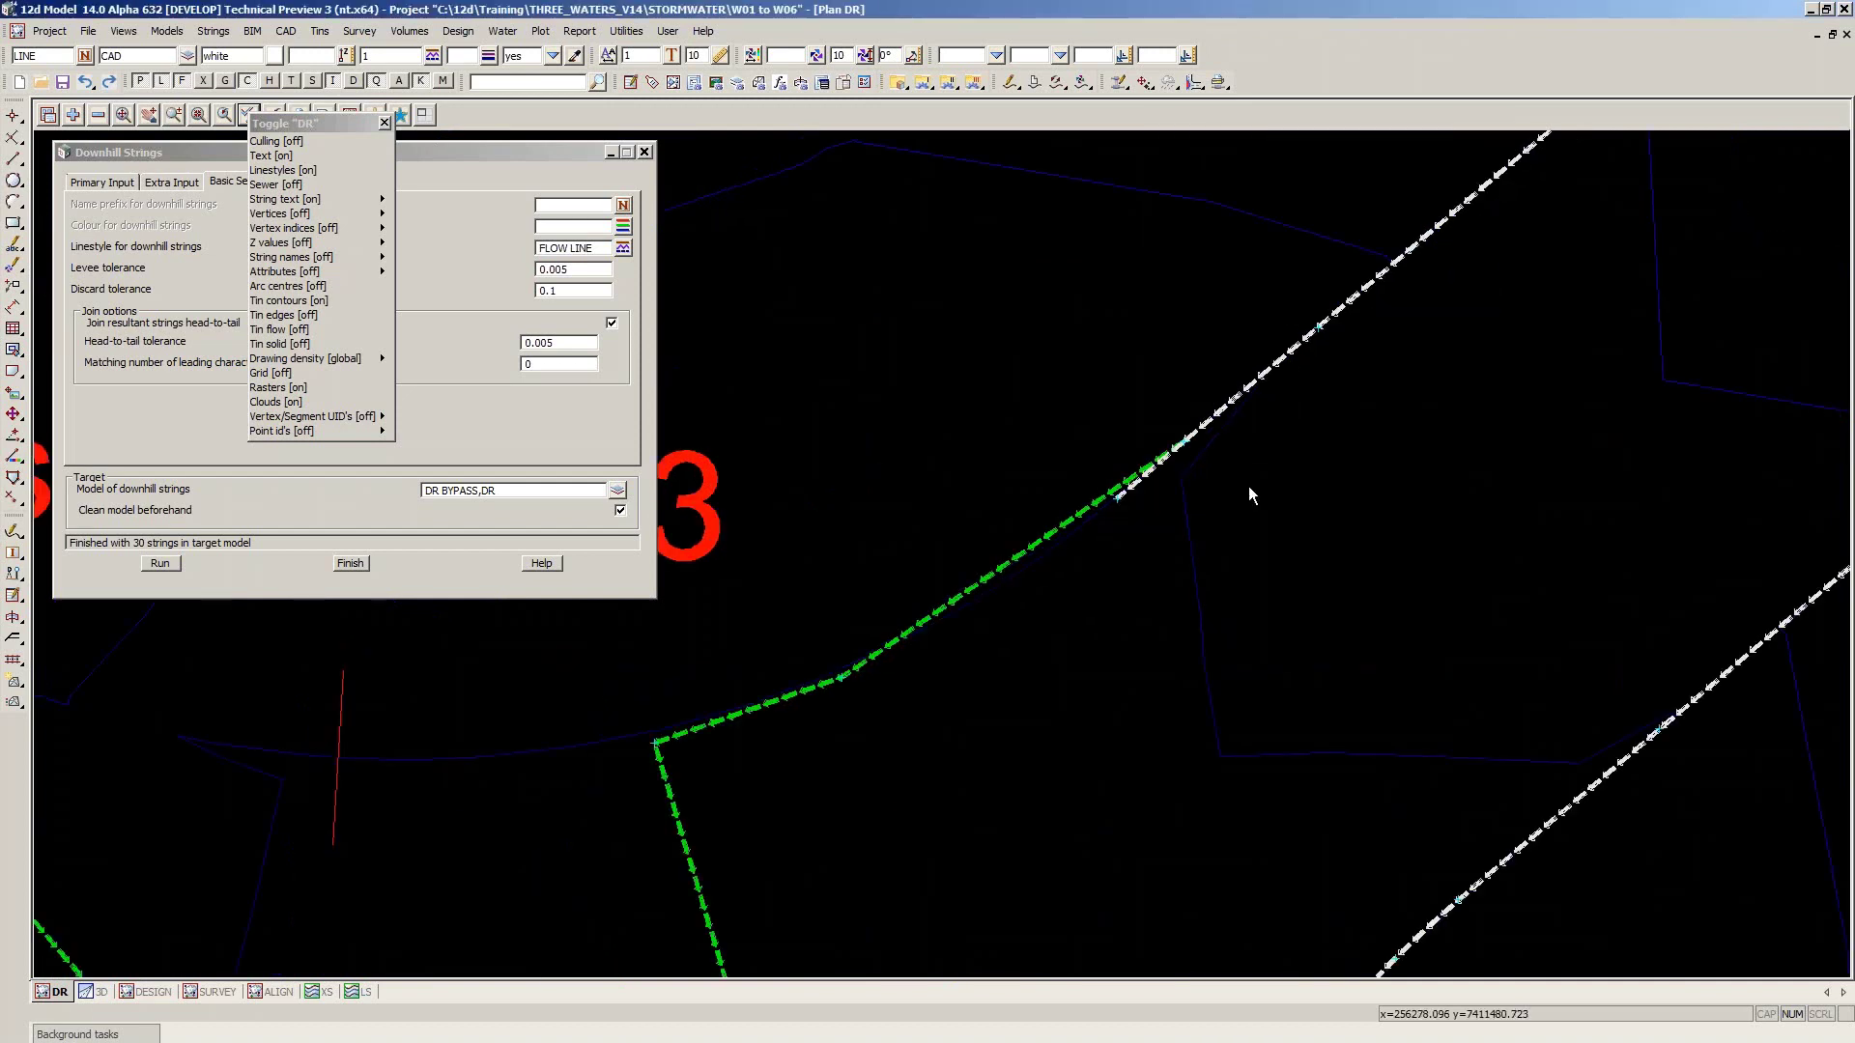
{"action": "left_click", "coordinate": [384, 122]}
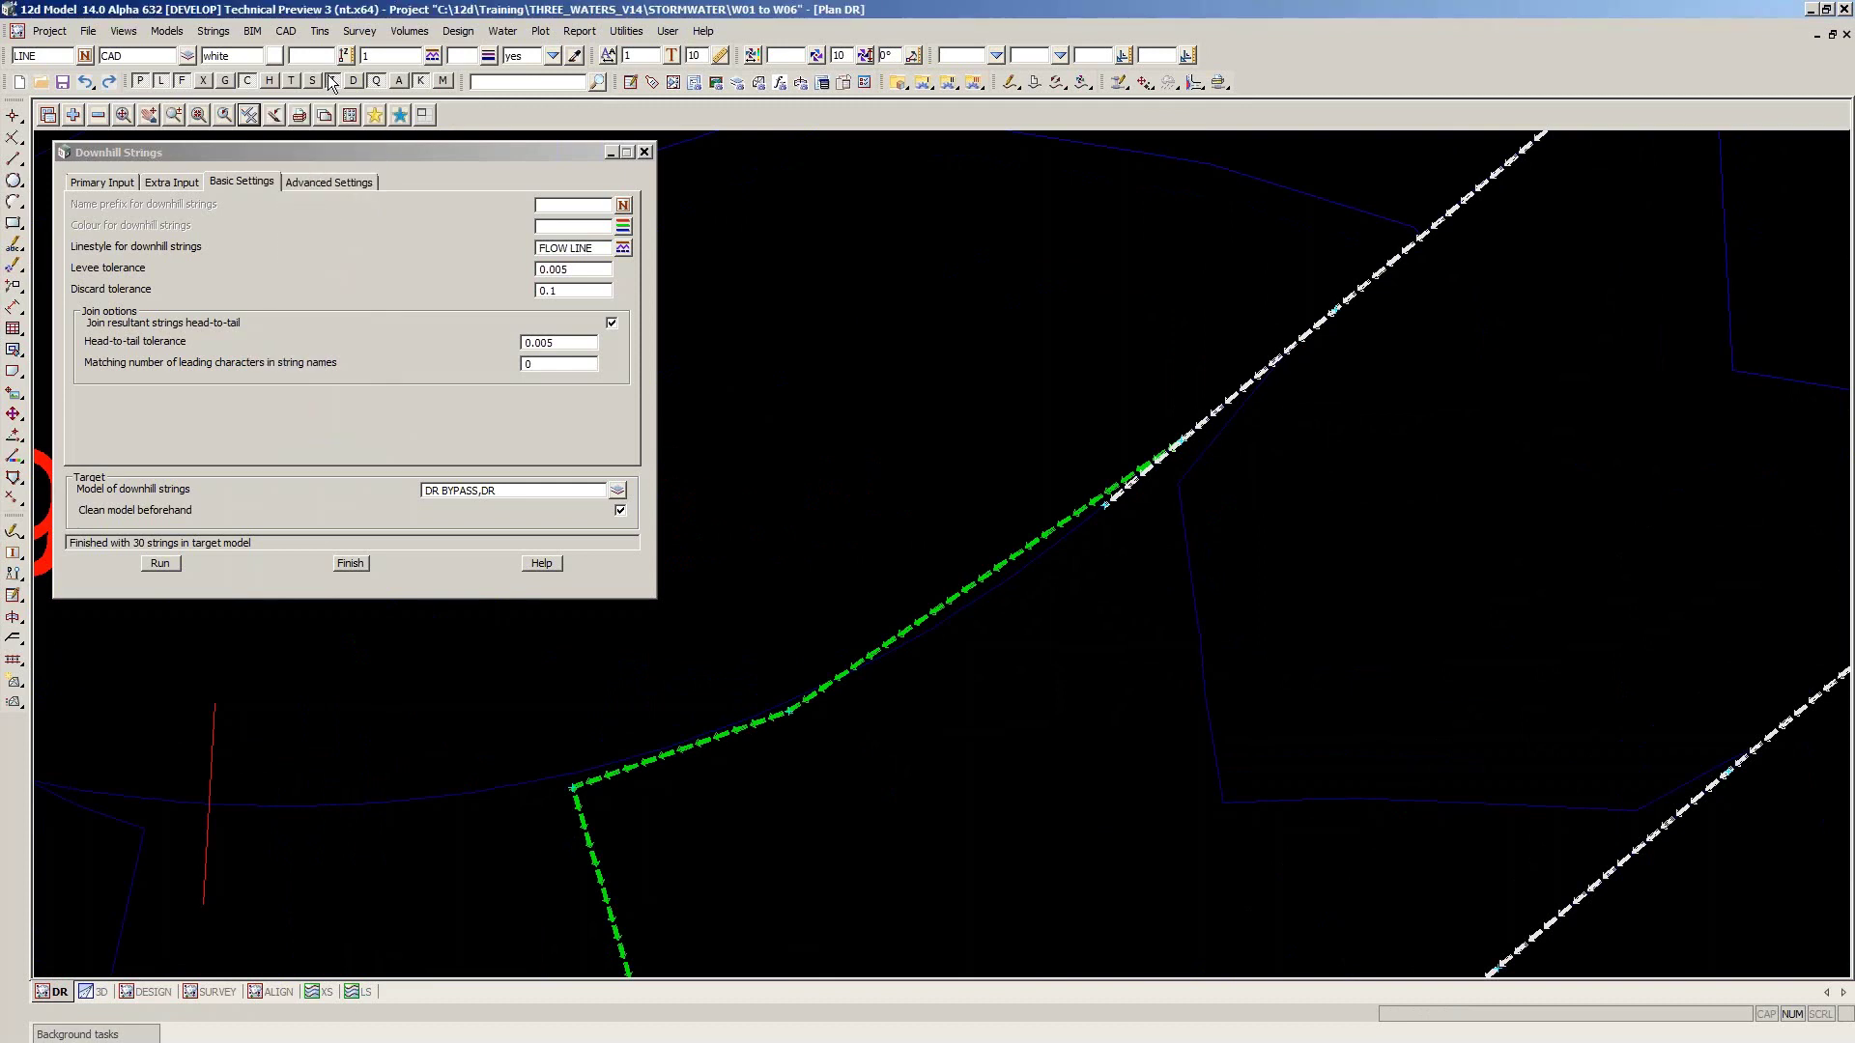
Split the KIL 15 string at the vertex where the green bypass string meets it, with Control pt enabled and keep mode trash string
{"action": "left_click", "coordinate": [213, 31]}
{"action": "mouse_move", "coordinate": [246, 166]}
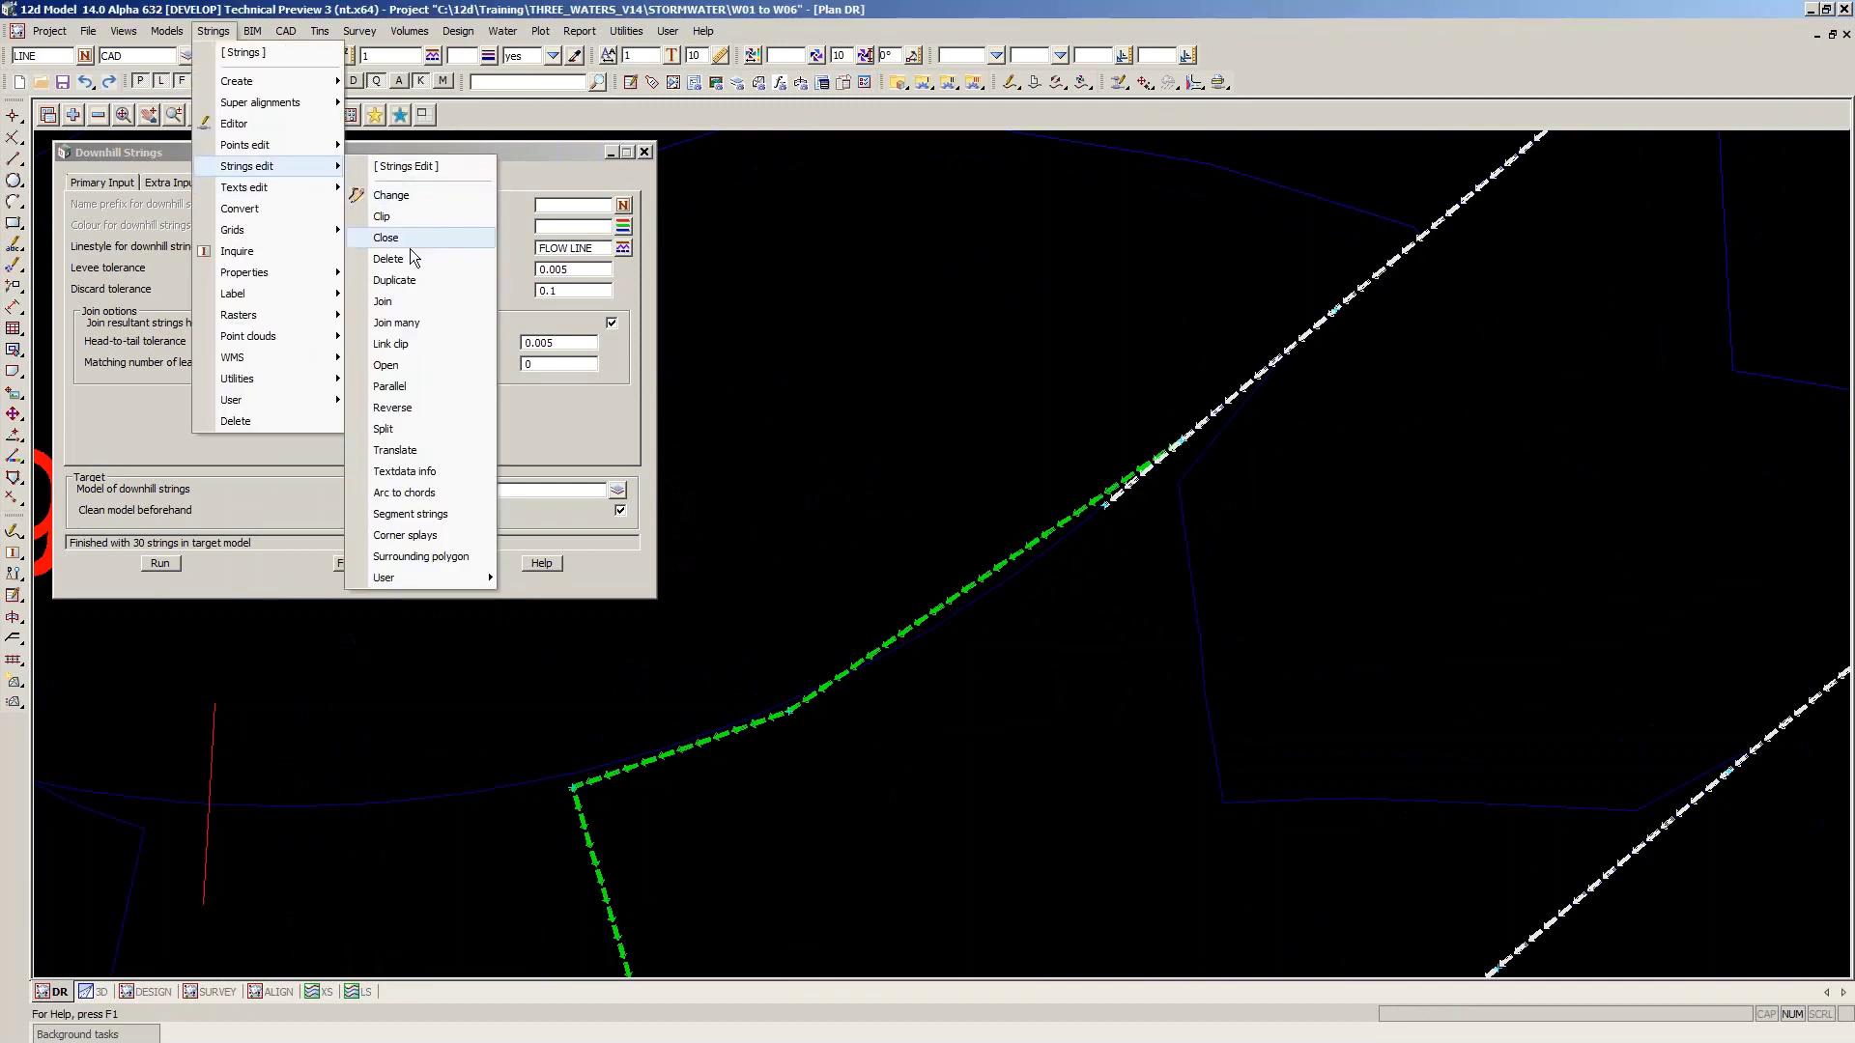
{"action": "left_click", "coordinate": [412, 426]}
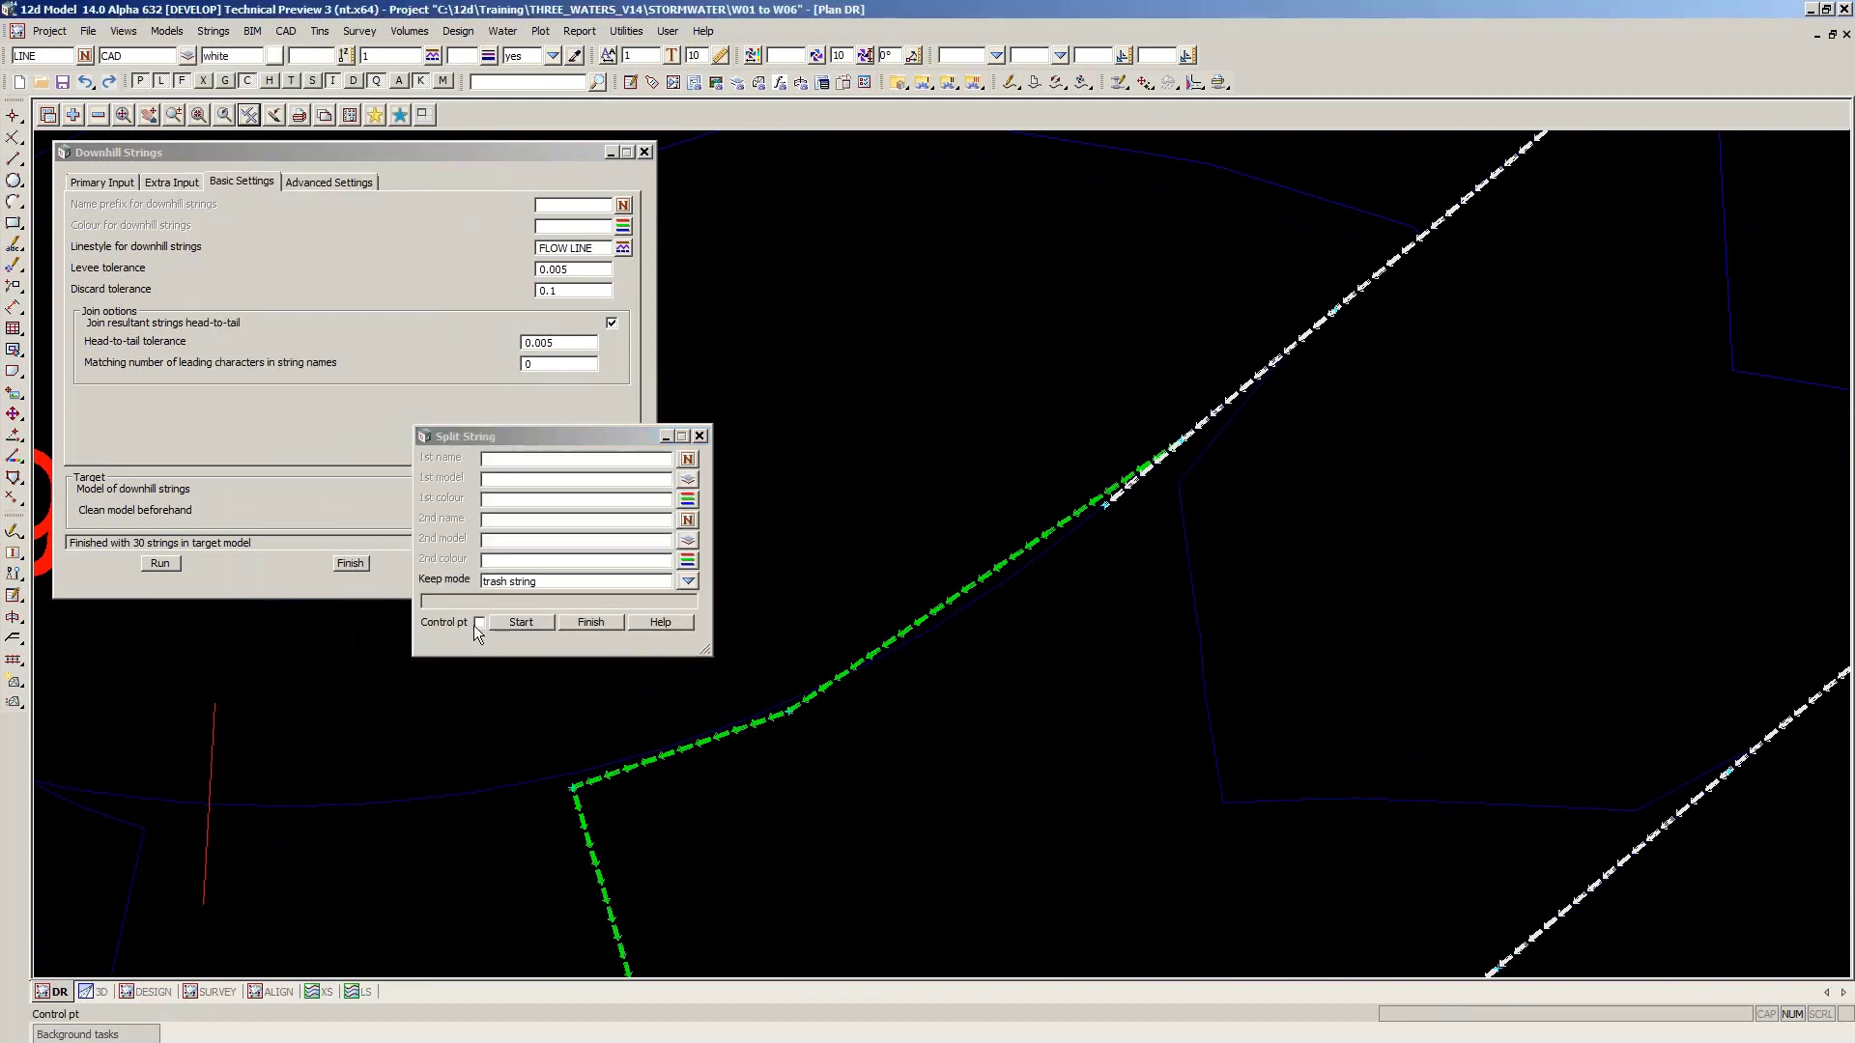
{"action": "left_click", "coordinate": [478, 624]}
{"action": "left_click", "coordinate": [522, 626]}
{"action": "left_click", "coordinate": [1117, 502]}
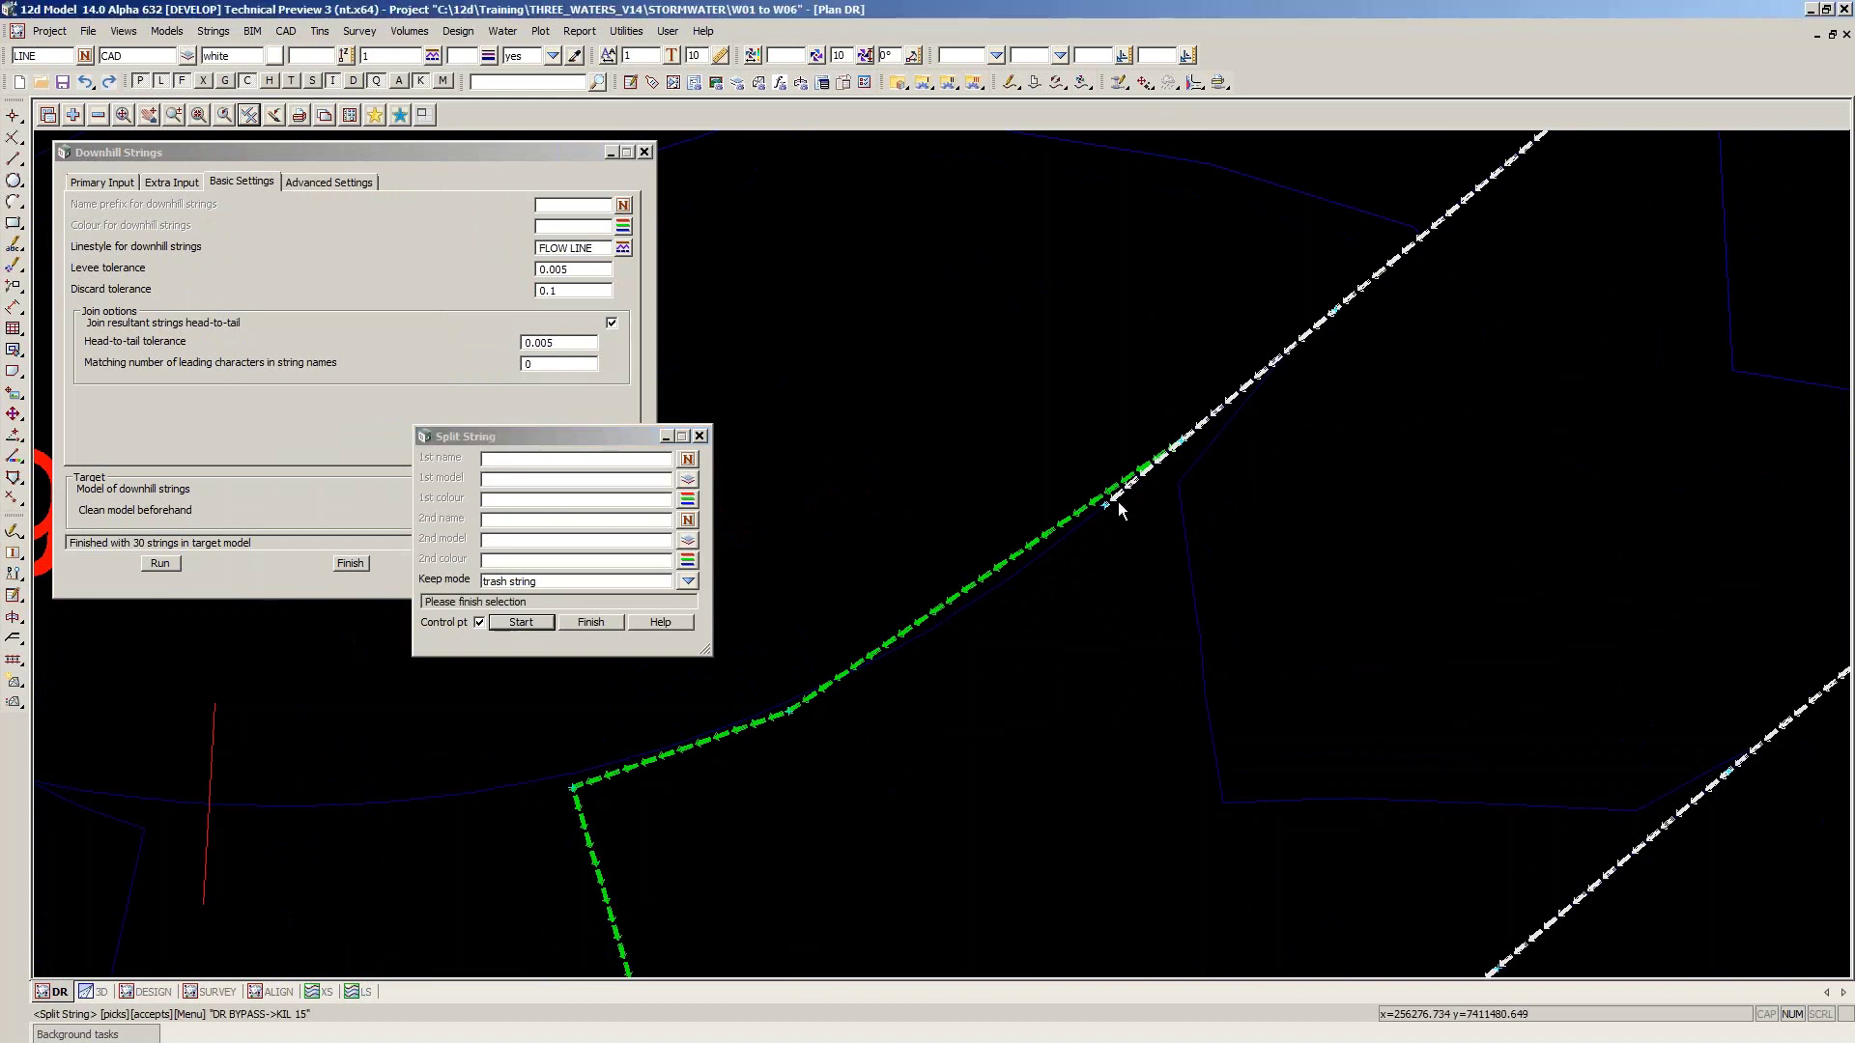
{"action": "left_click", "coordinate": [1118, 503]}
{"action": "middle_click", "coordinate": [1118, 504]}
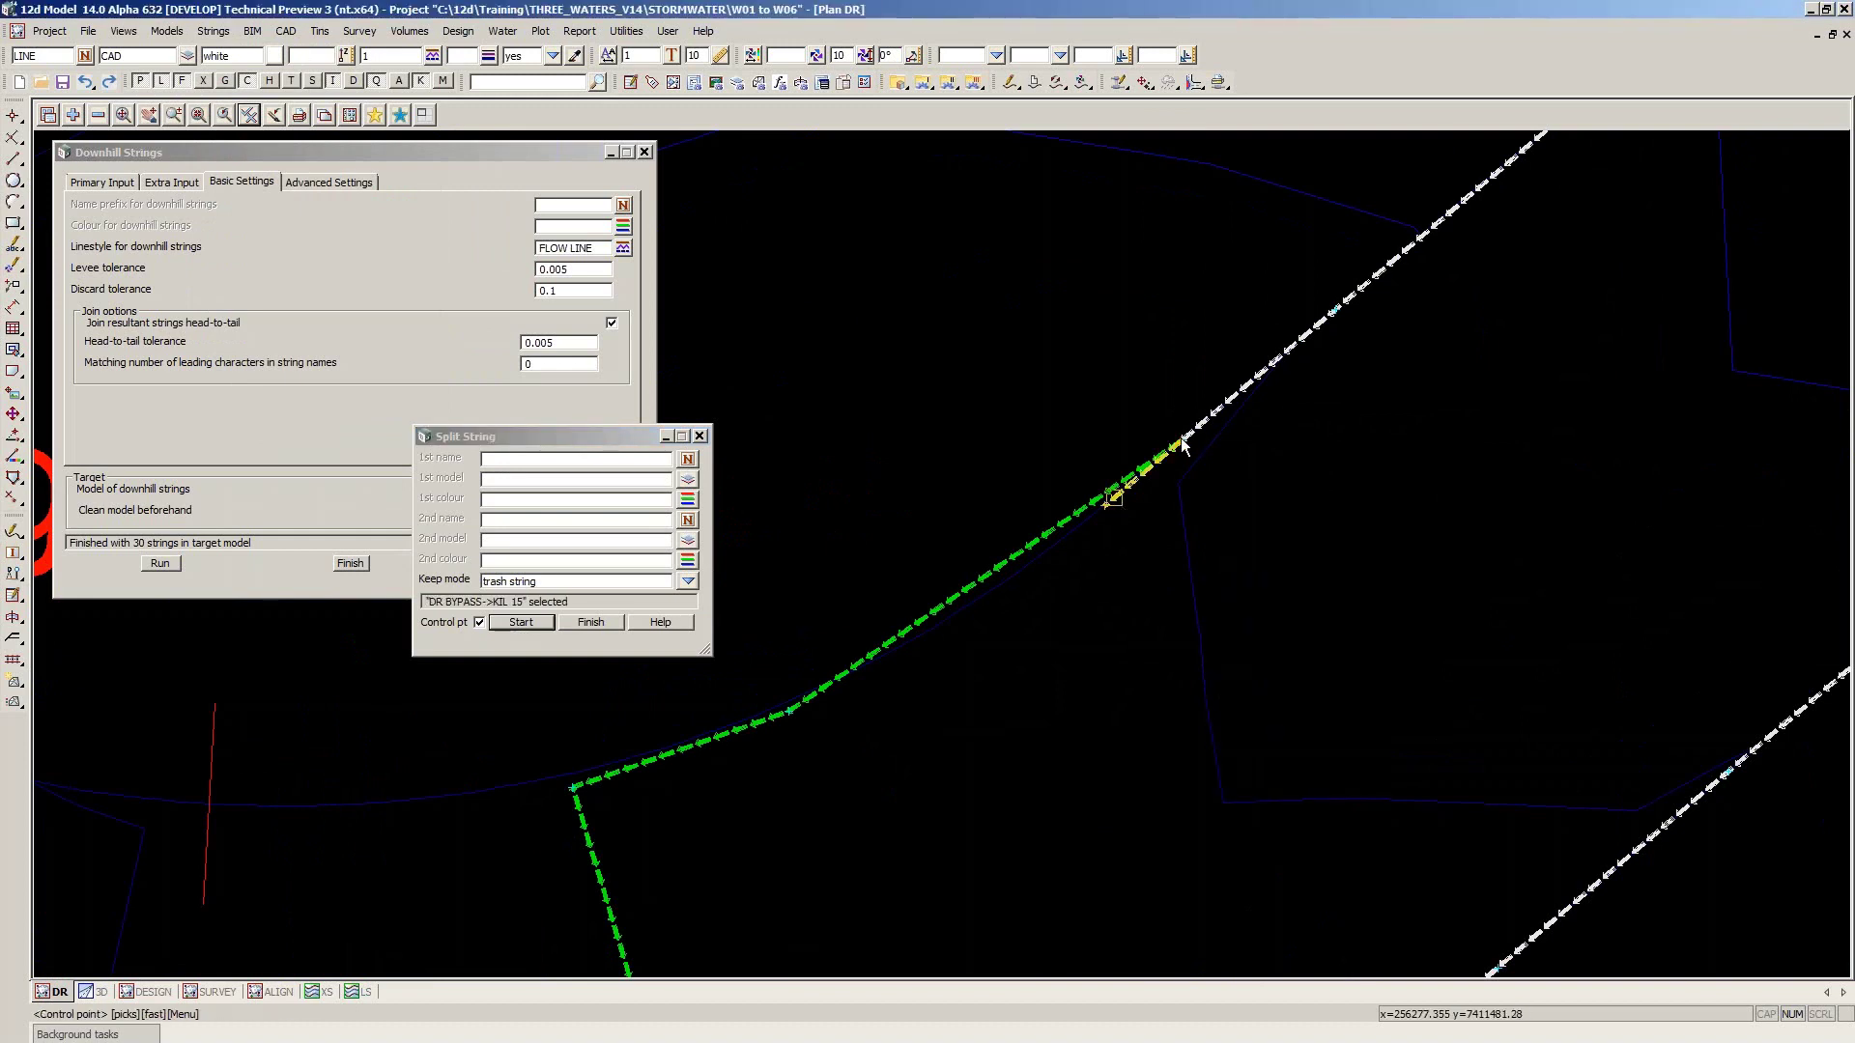
{"action": "scroll", "coordinate": [1184, 451], "scroll_direction": "up", "scroll_amount": 1}
{"action": "left_click", "coordinate": [1178, 455]}
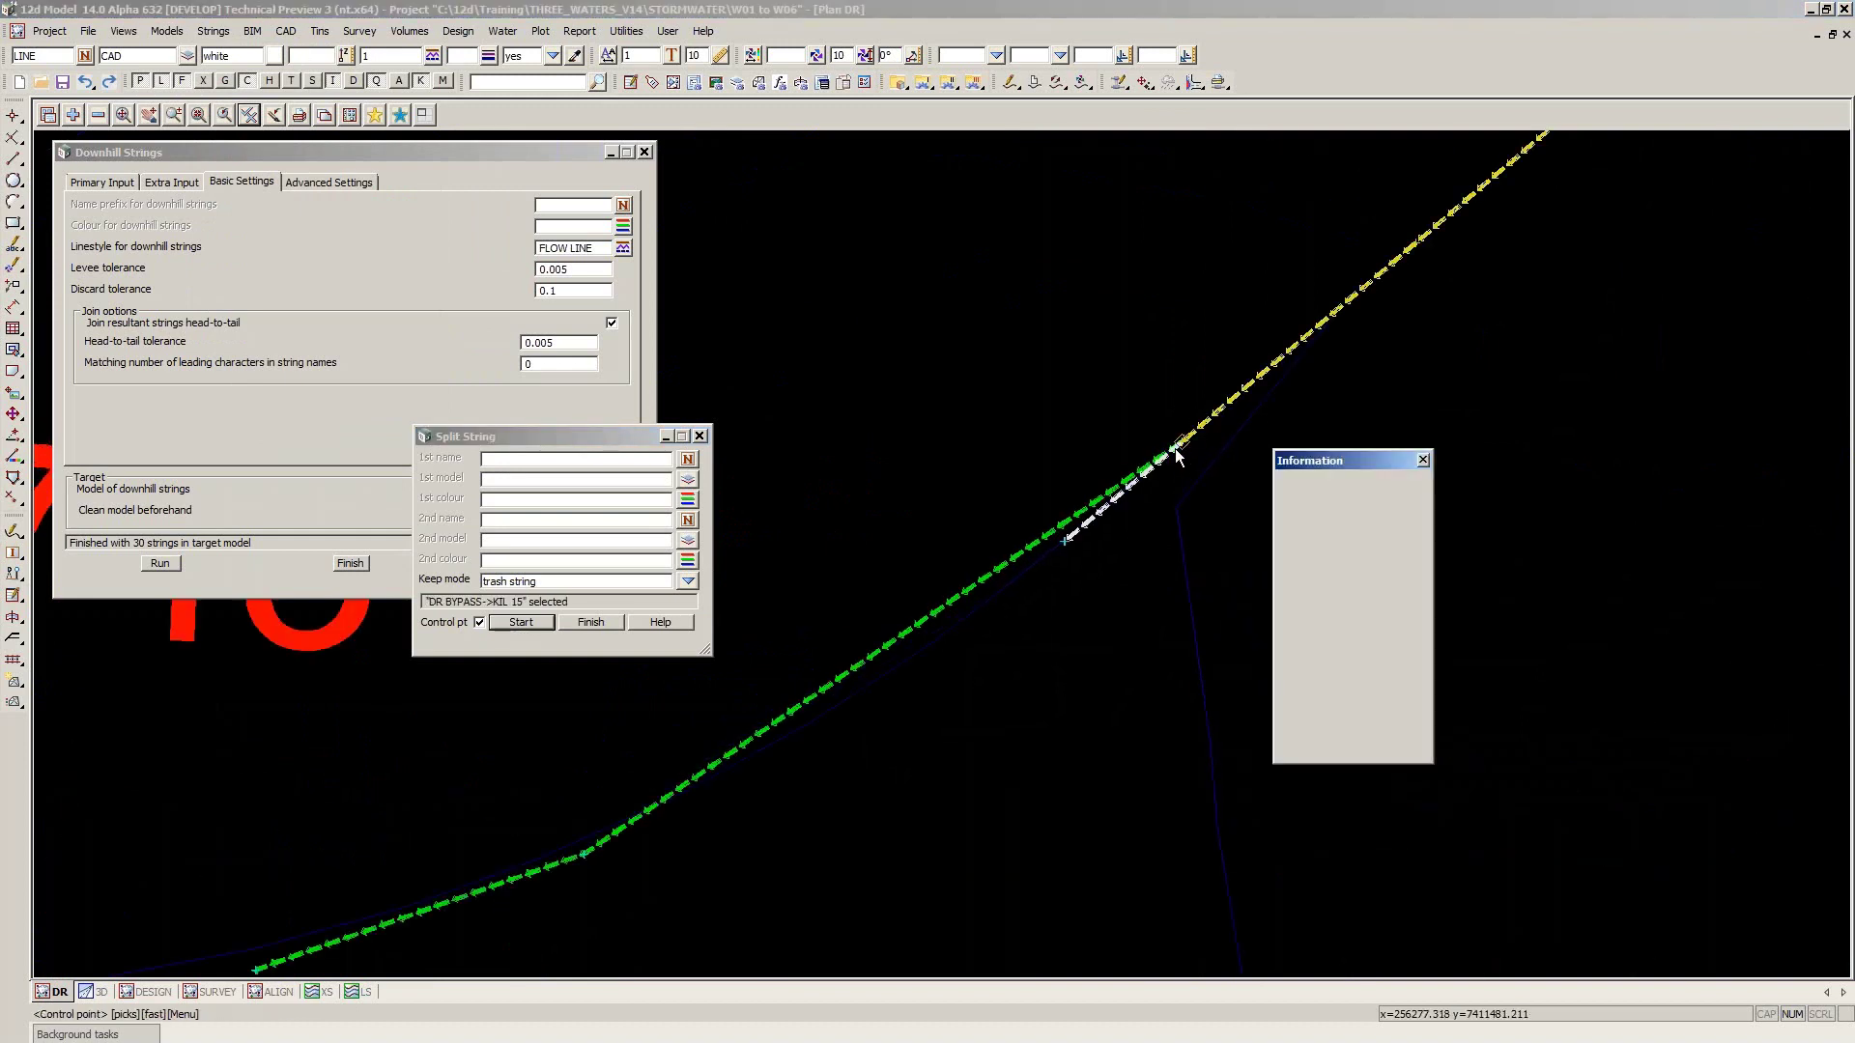
{"action": "left_click", "coordinate": [1178, 455]}
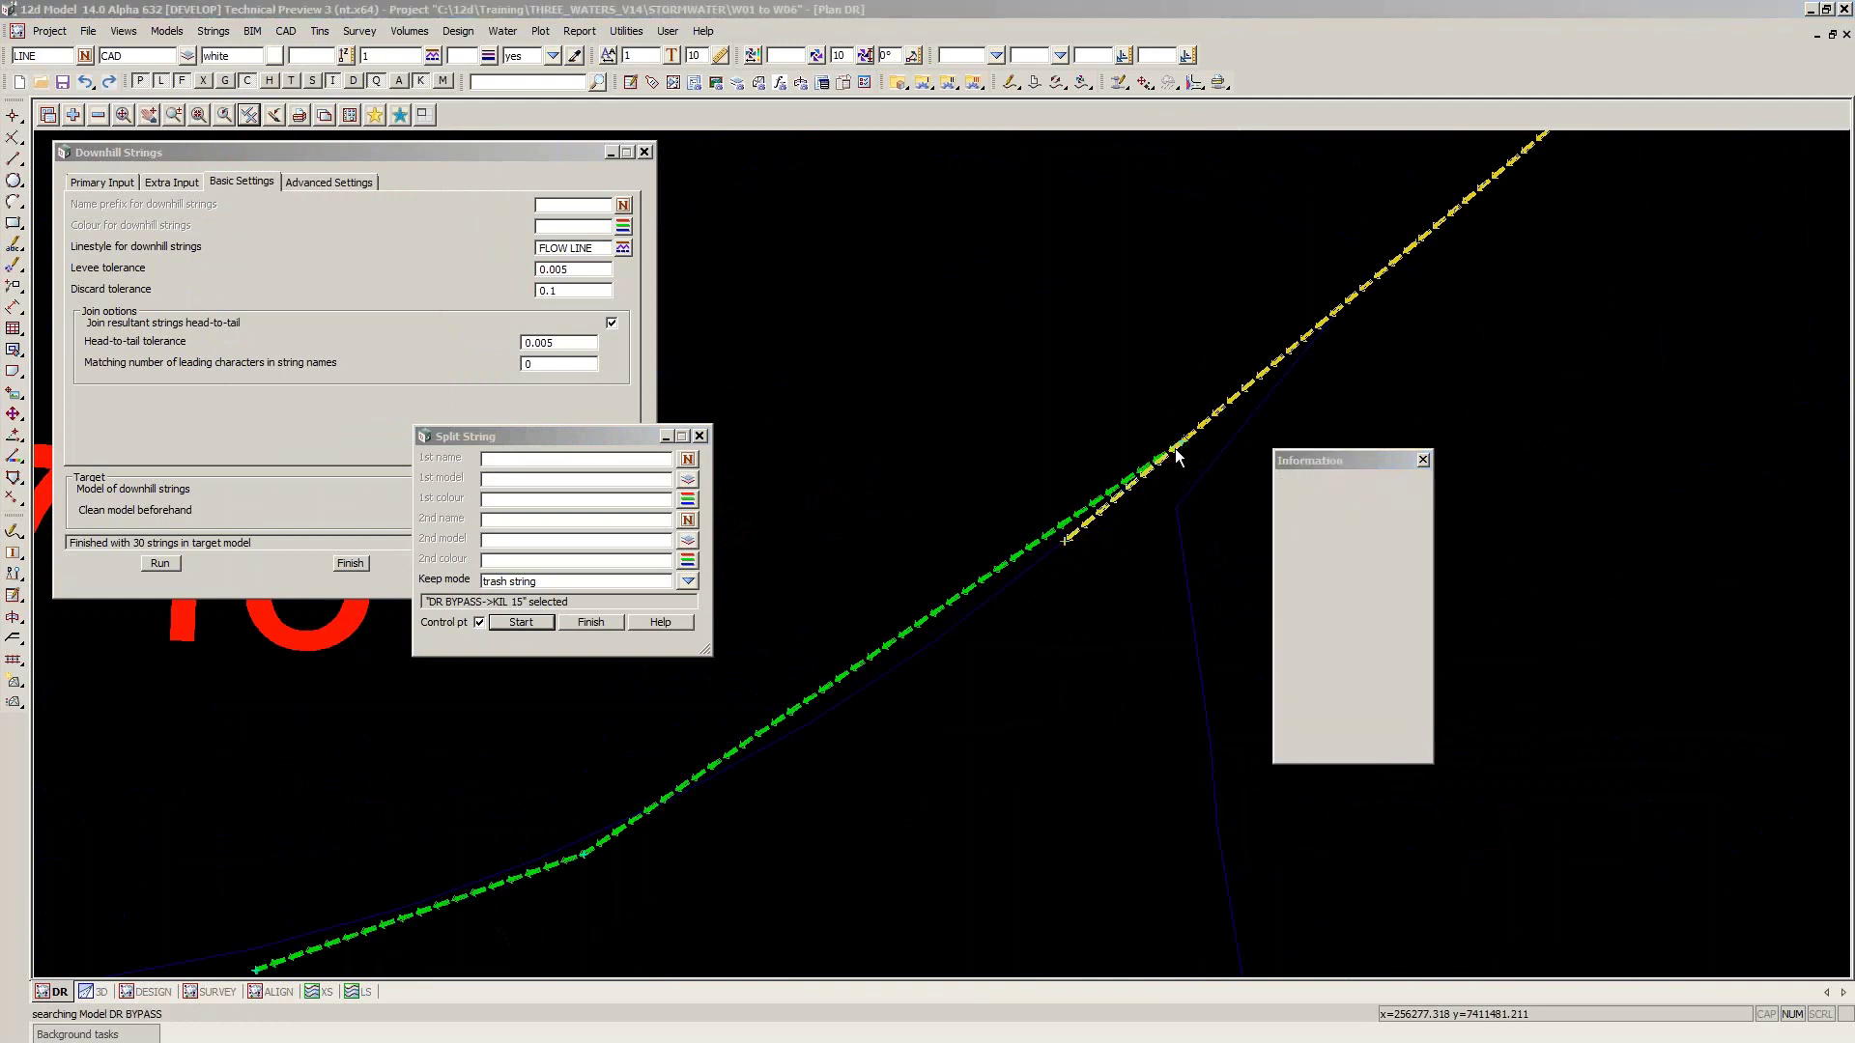
{"action": "scroll", "coordinate": [1176, 445], "scroll_direction": "up", "scroll_amount": 3}
{"action": "left_click", "coordinate": [1186, 436]}
{"action": "middle_click", "coordinate": [1186, 436]}
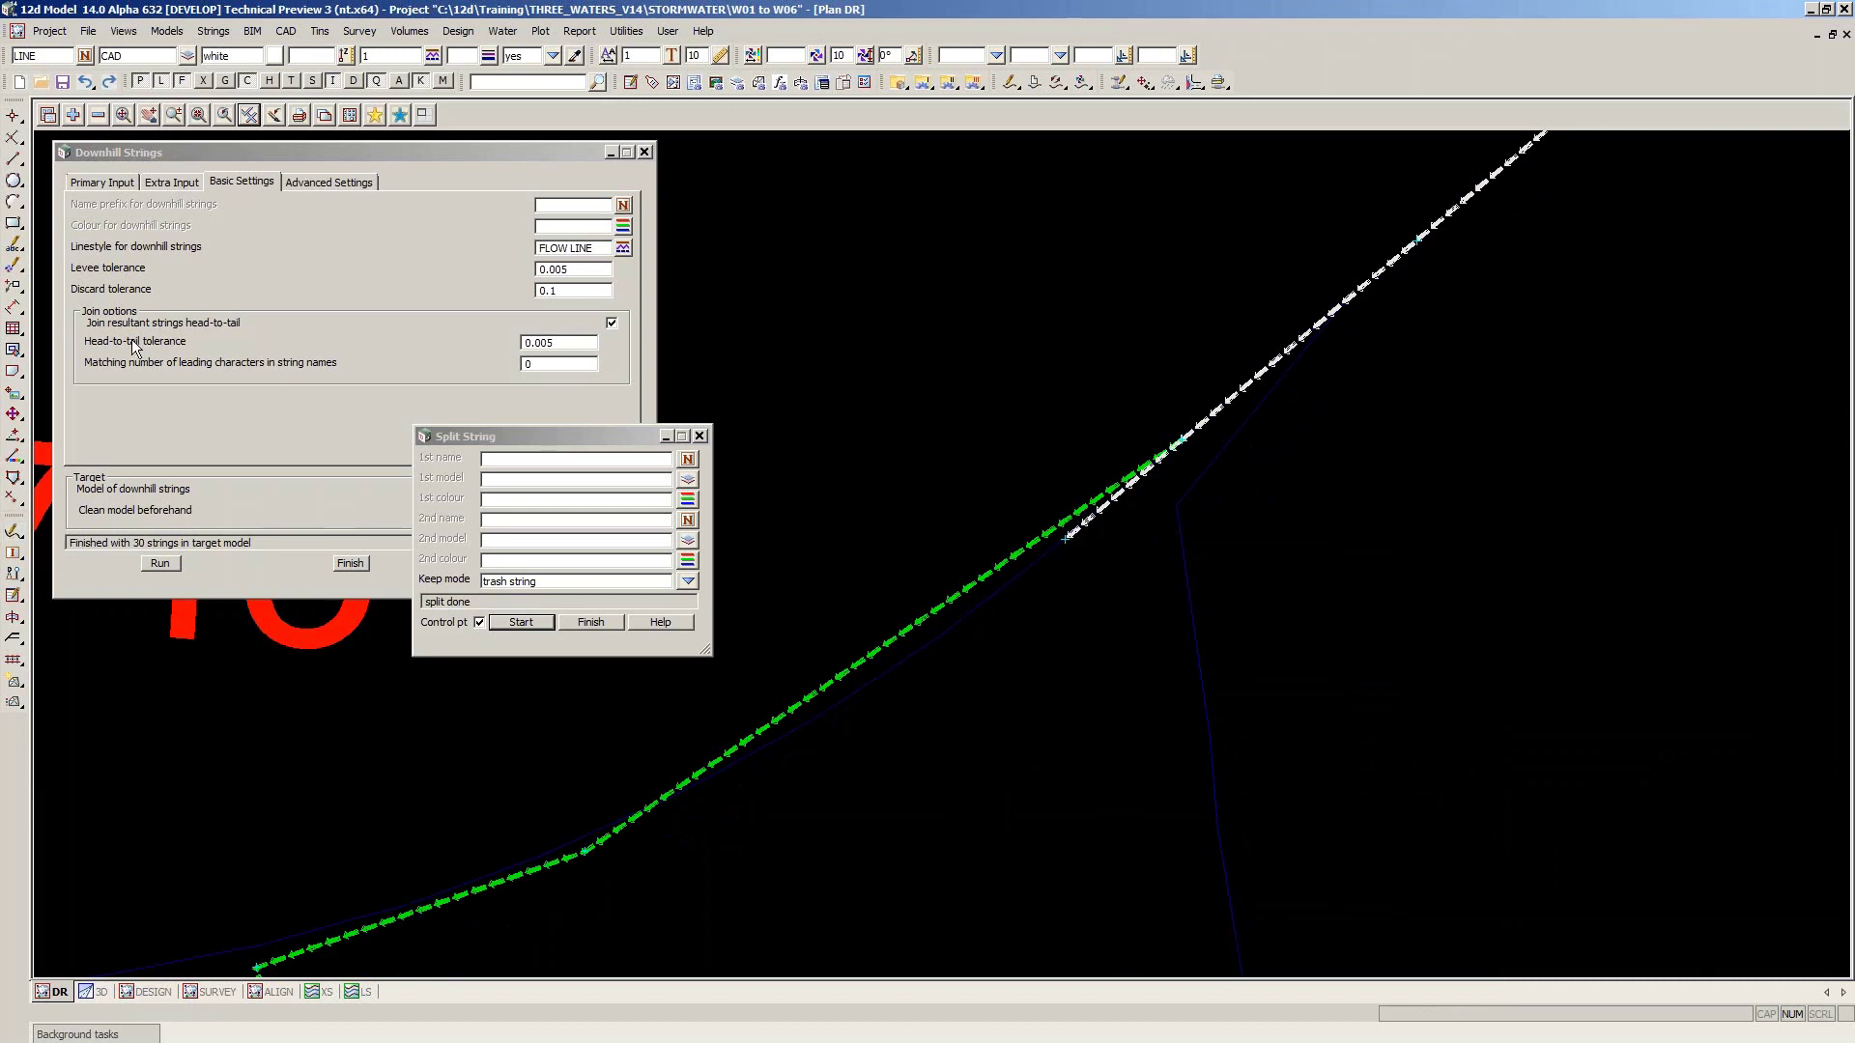
Delete the short KIL 15 remnant beyond the split point and close the Split String command
{"action": "mouse_move", "coordinate": [14, 499]}
{"action": "left_click", "coordinate": [85, 502]}
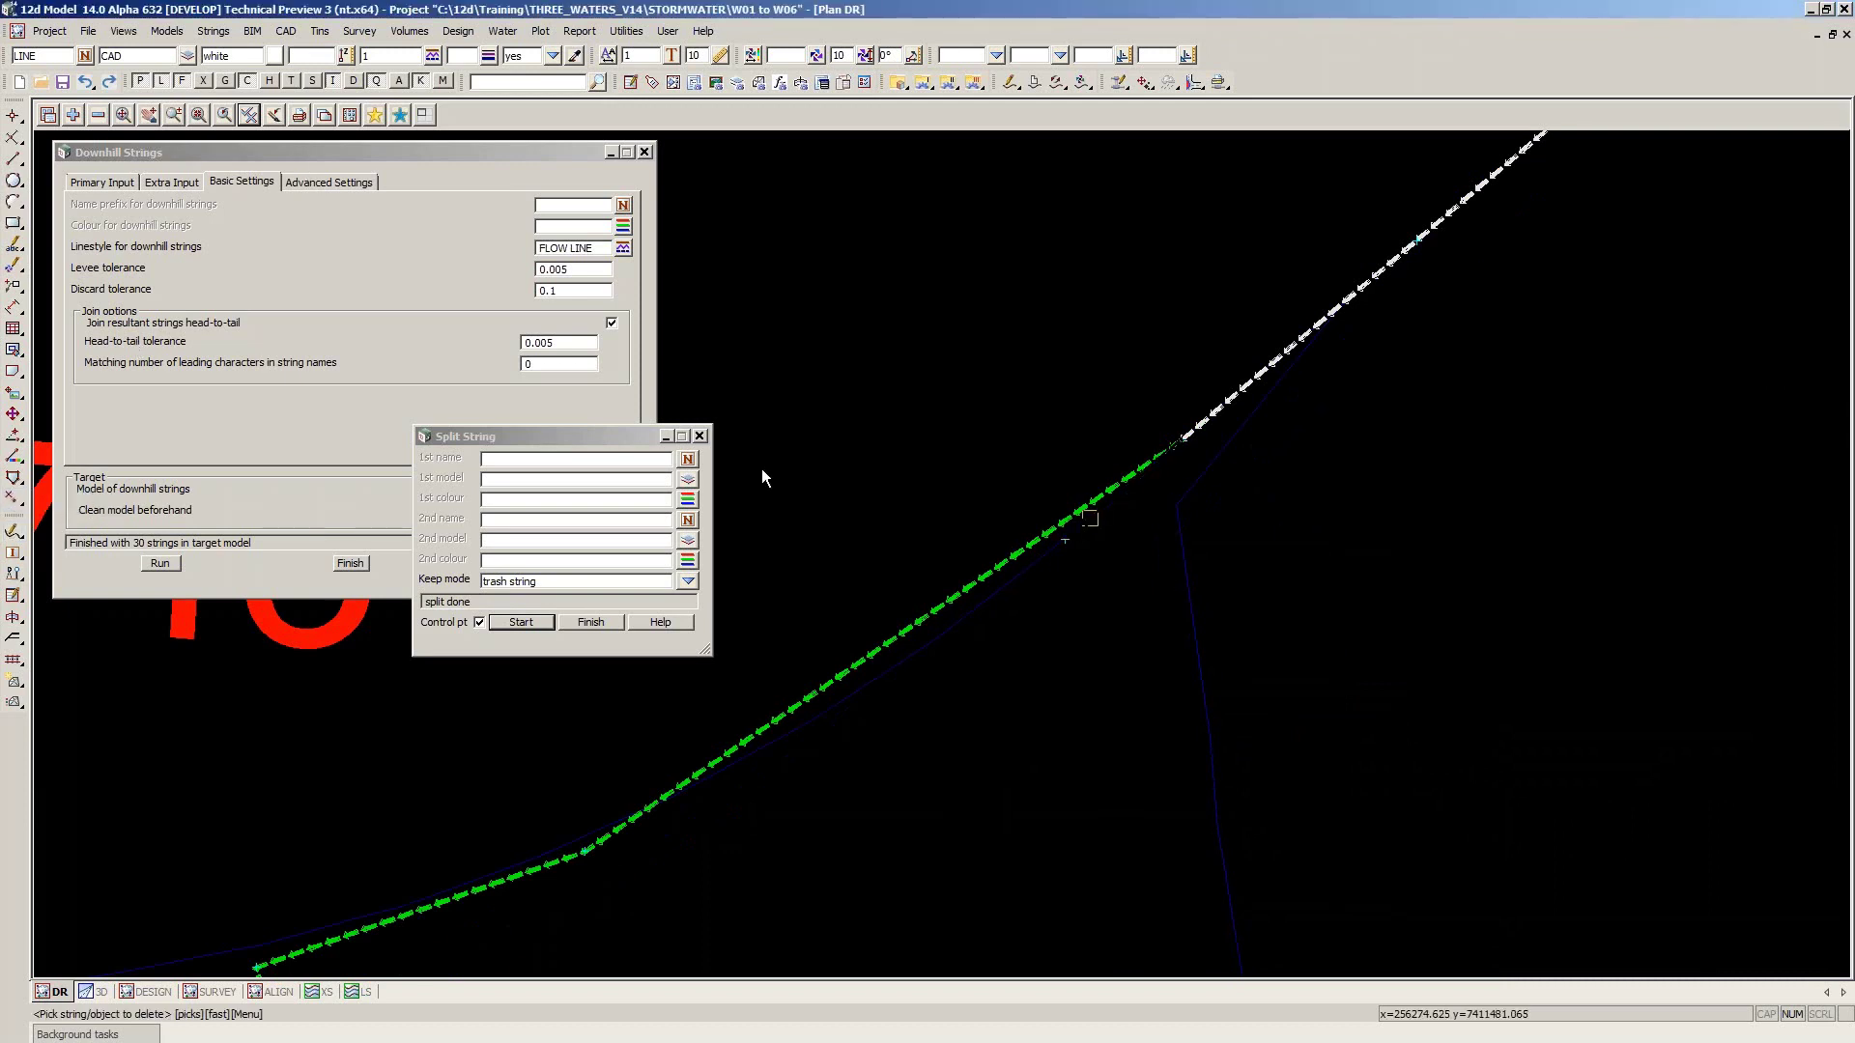
{"action": "left_click", "coordinate": [591, 622]}
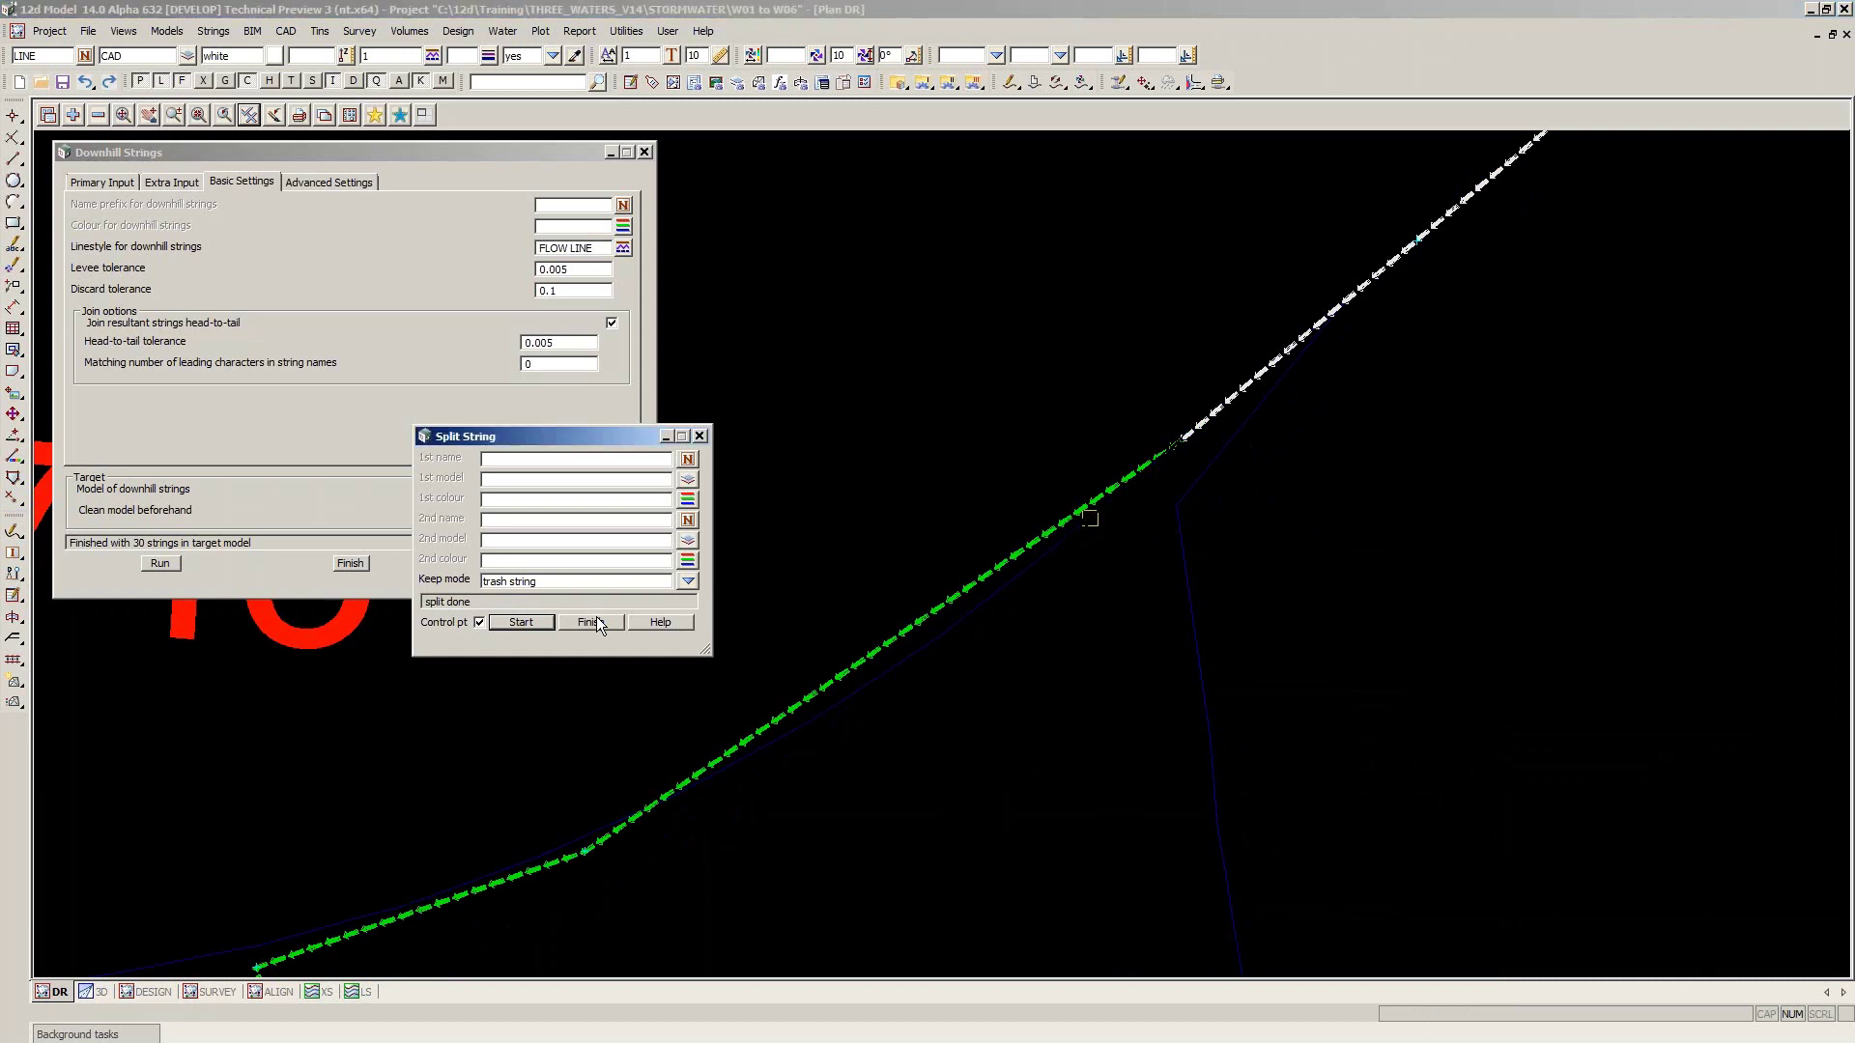
Join the trimmed KIL 15 string to the green bypass string near the sag label, using keep mode trash string
{"action": "left_click", "coordinate": [223, 34]}
{"action": "mouse_move", "coordinate": [255, 172]}
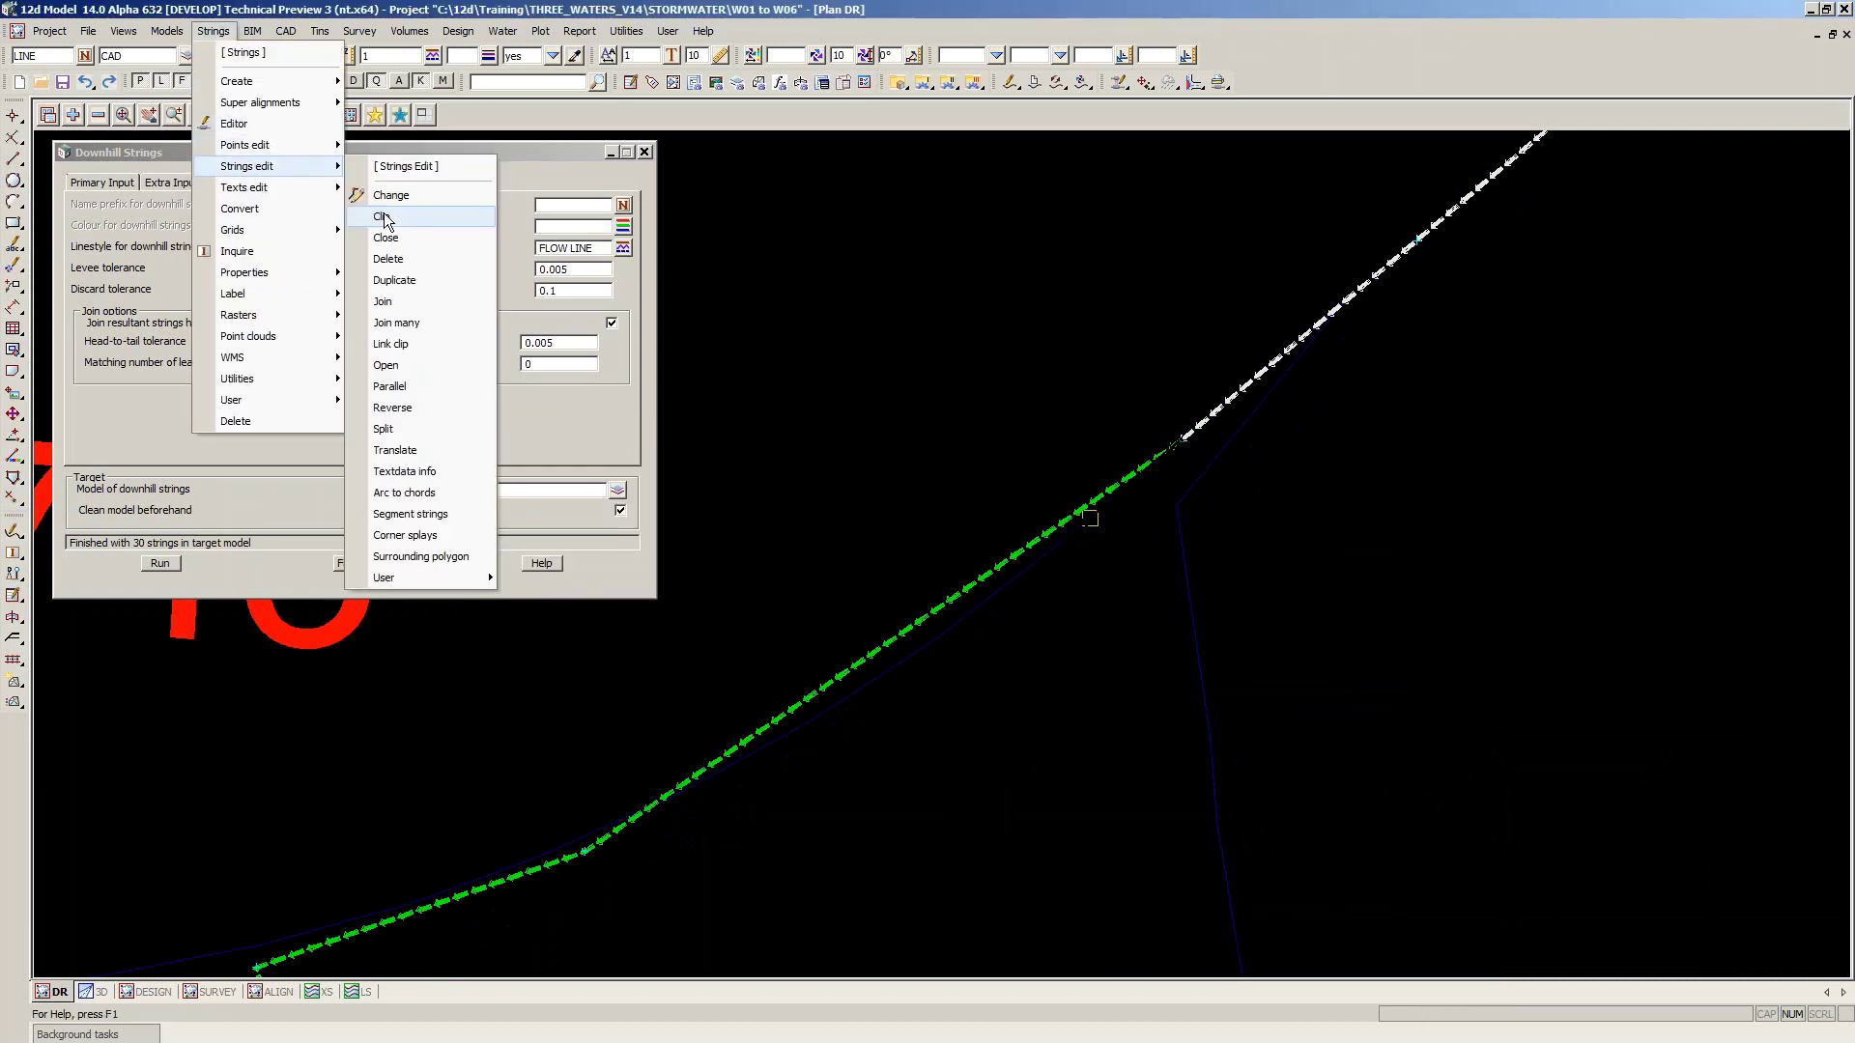
{"action": "left_click", "coordinate": [392, 300]}
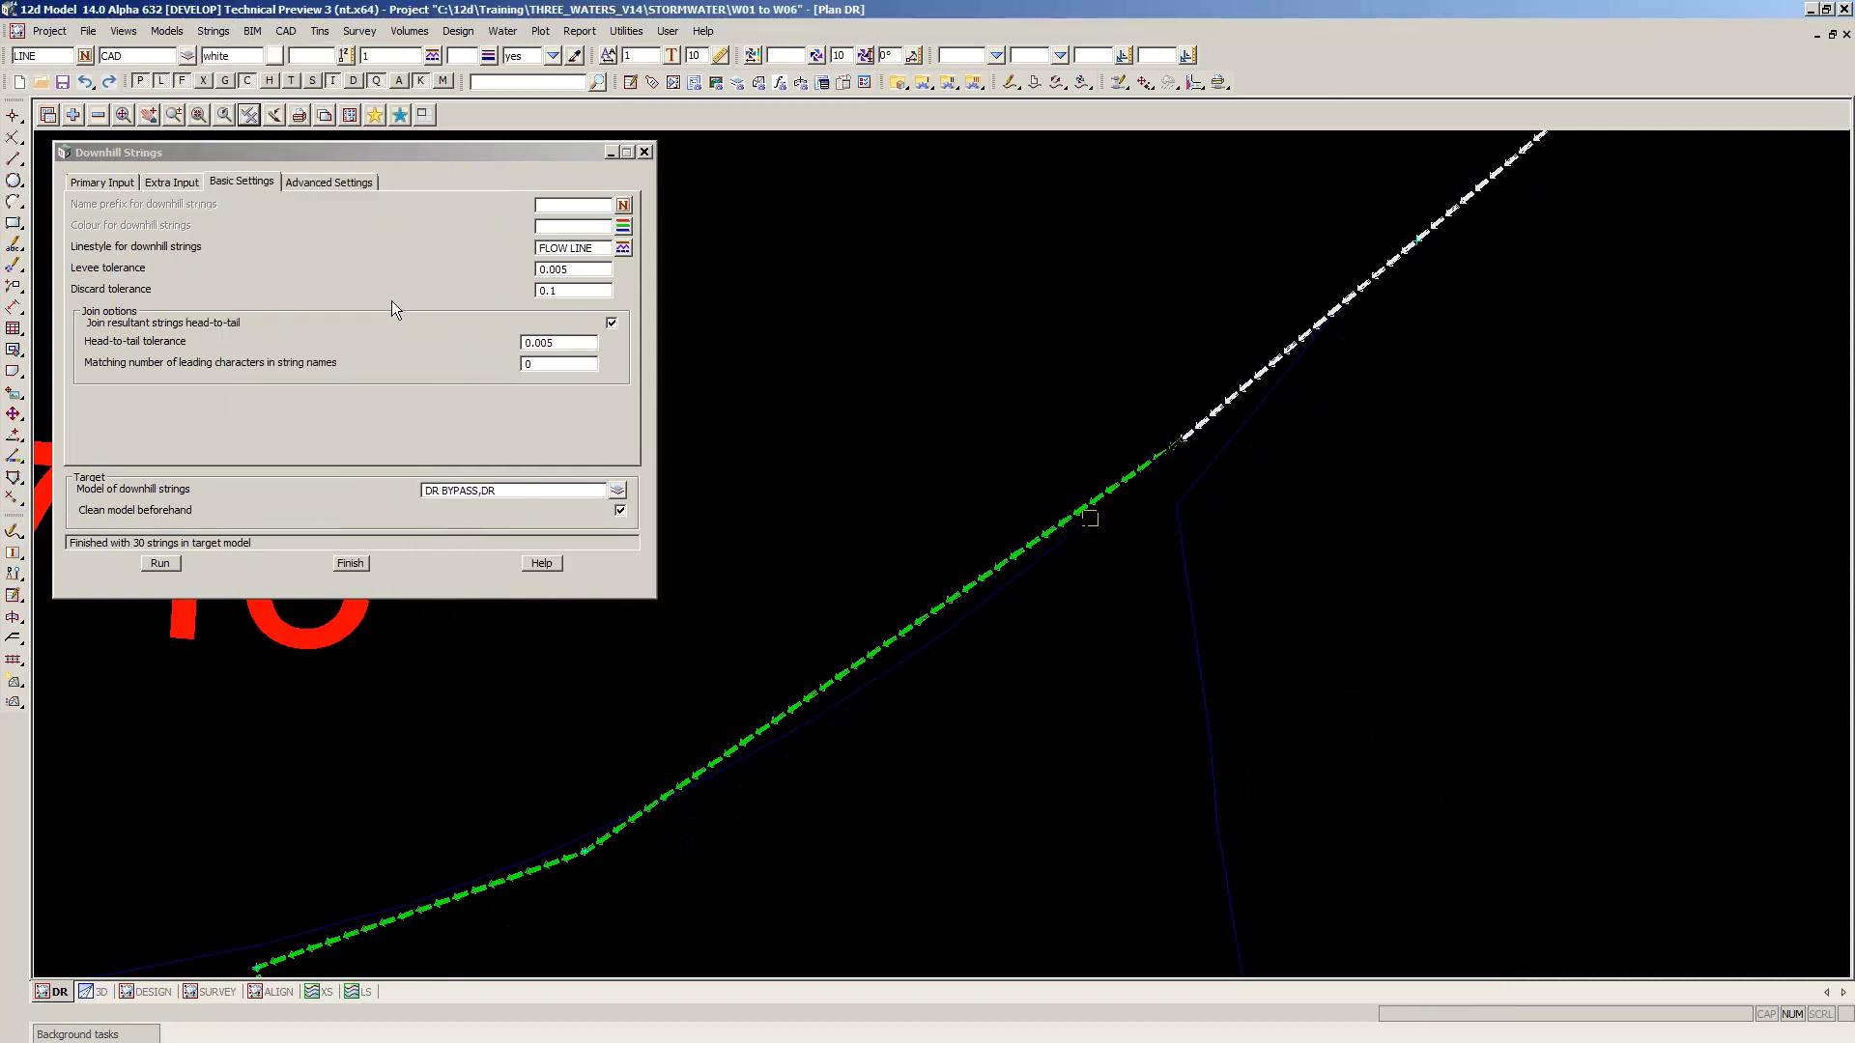
{"action": "left_click", "coordinate": [1292, 350]}
{"action": "left_click", "coordinate": [1294, 351]}
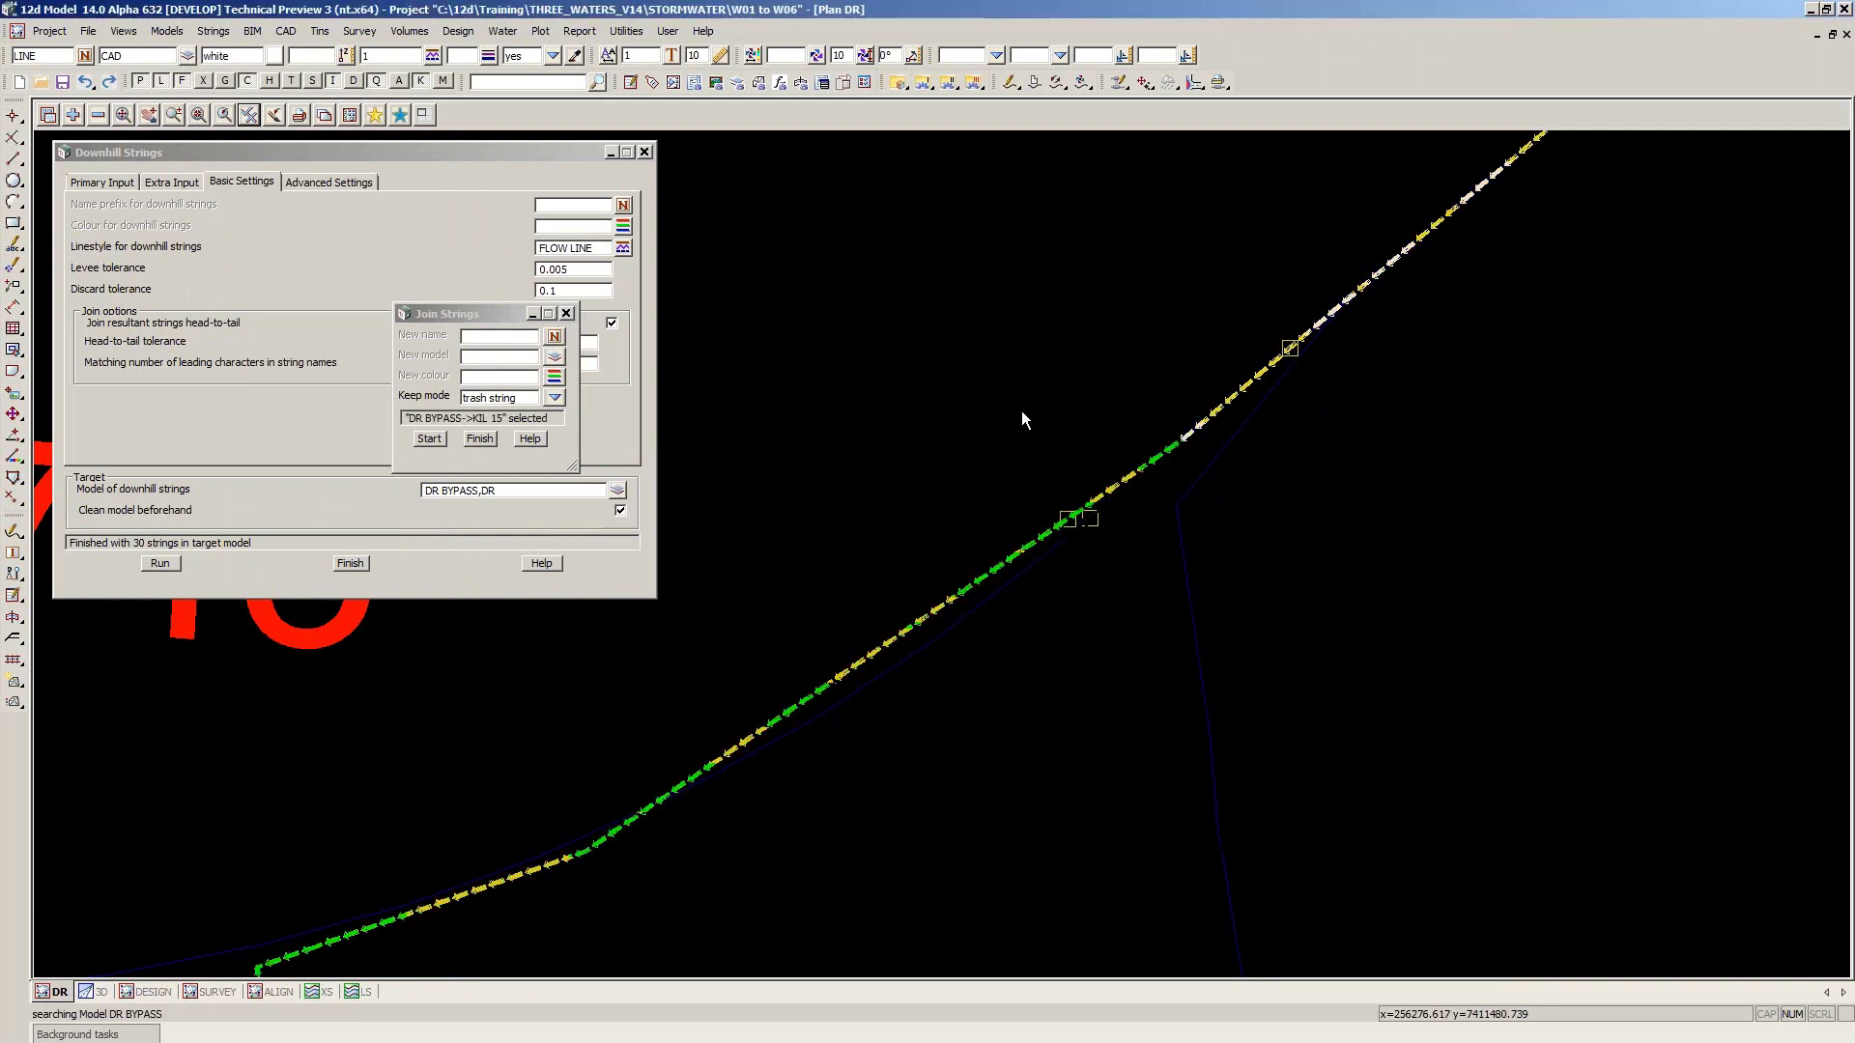
{"action": "scroll", "coordinate": [1020, 416], "scroll_direction": "down", "scroll_amount": 1}
{"action": "scroll", "coordinate": [1018, 411], "scroll_direction": "up", "scroll_amount": 2}
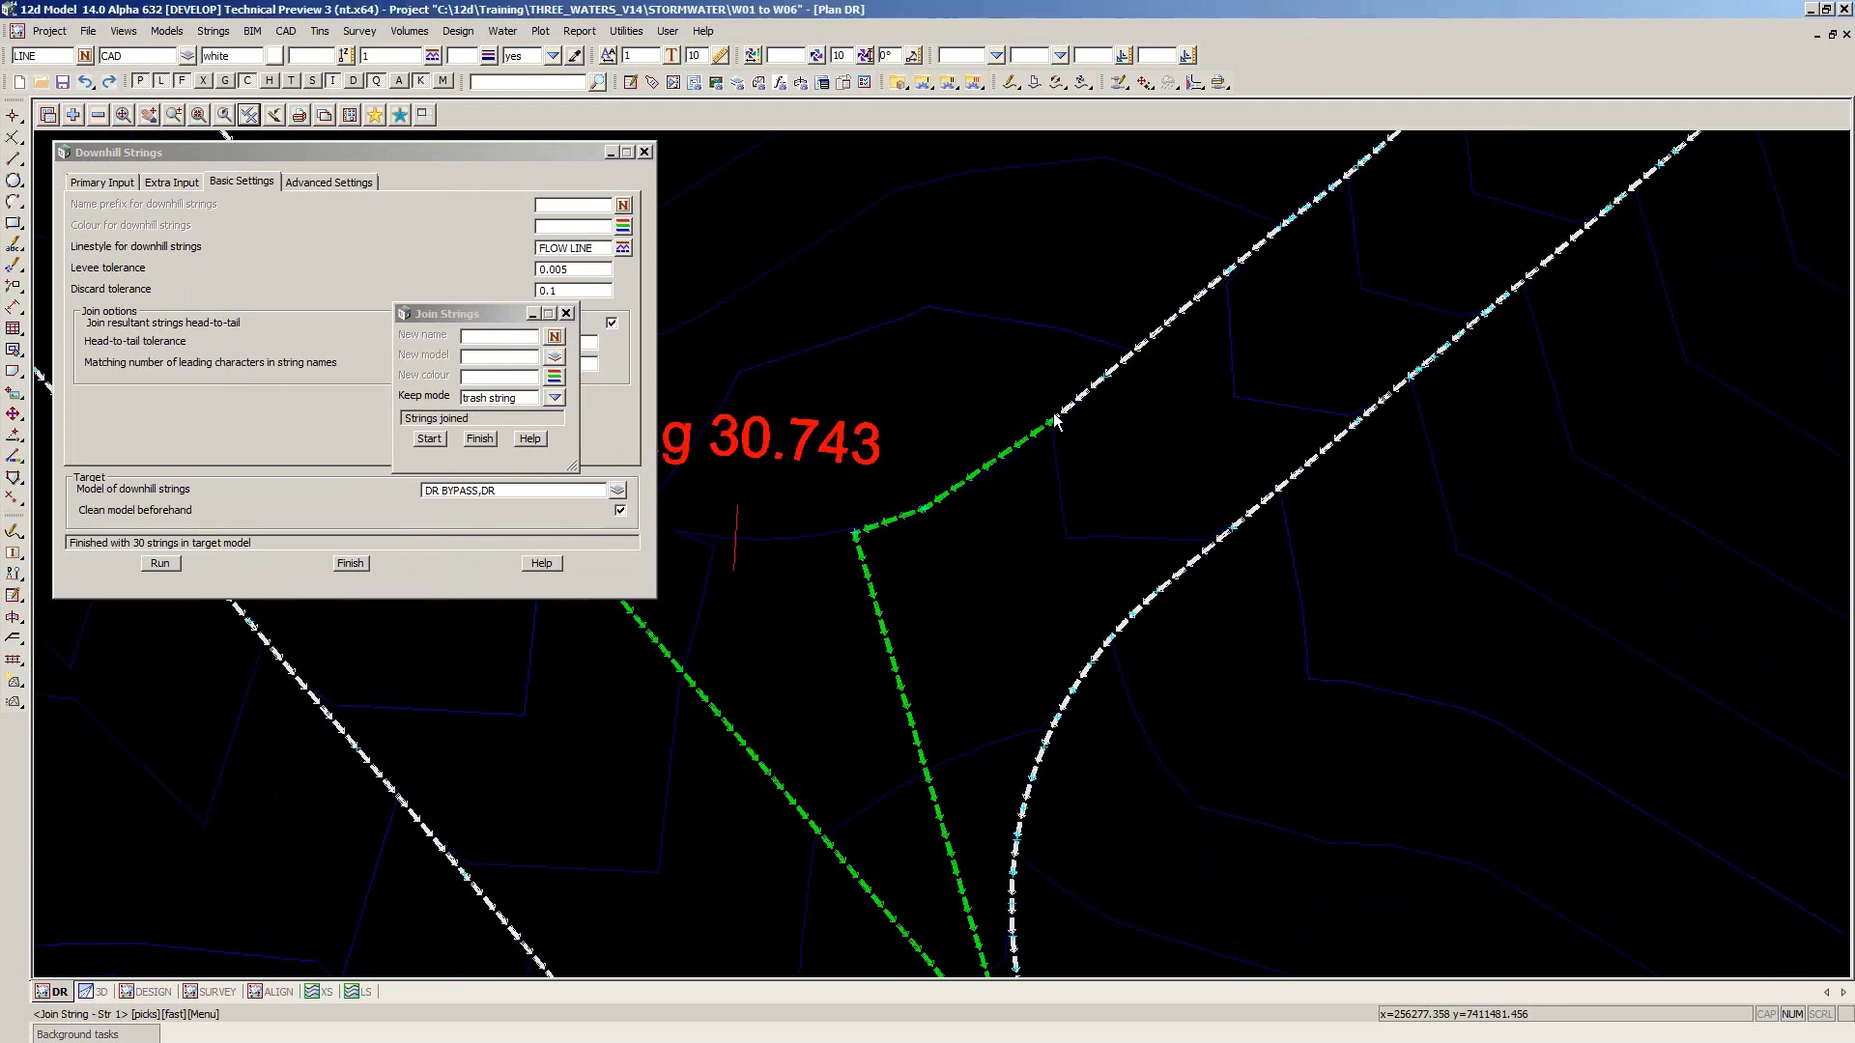
Inquire on the joined KIL 15 string and on the KIL 18 string along the opposite kerb of the side road
{"action": "scroll", "coordinate": [1187, 475], "scroll_direction": "down", "scroll_amount": 2}
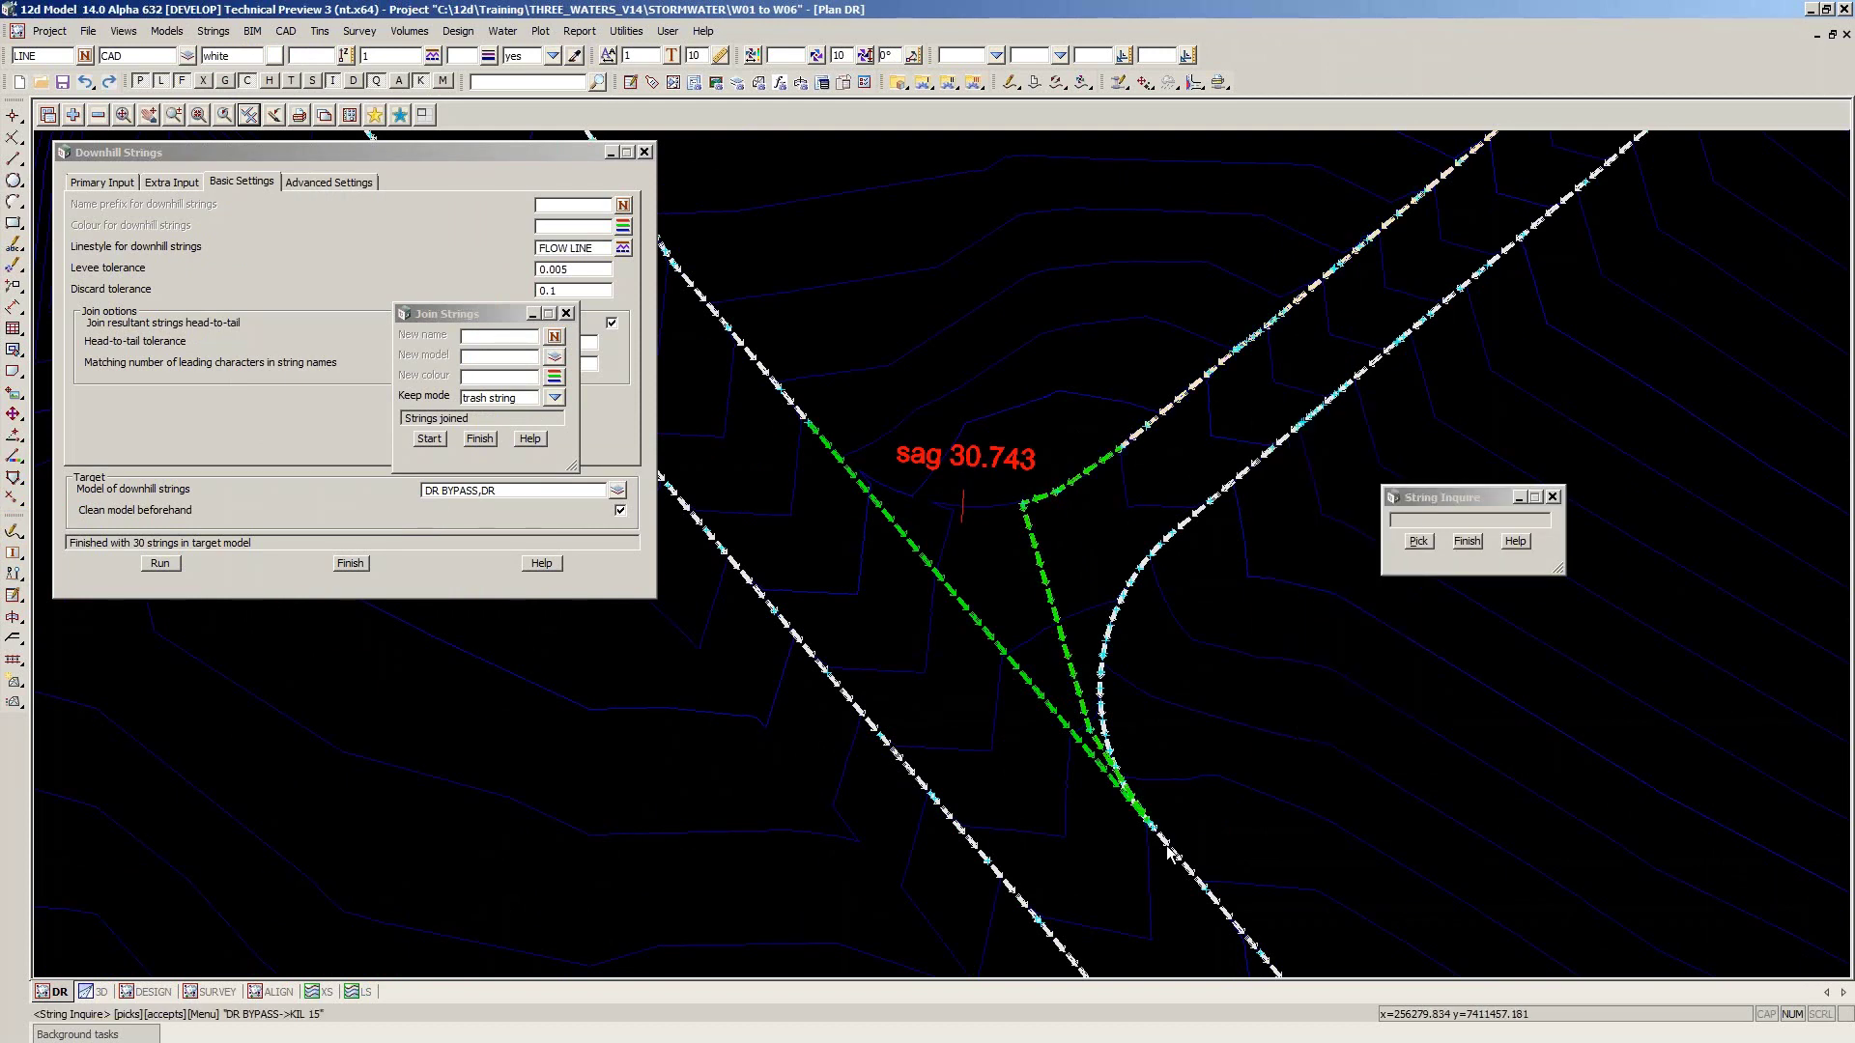
{"action": "left_click", "coordinate": [1160, 416]}
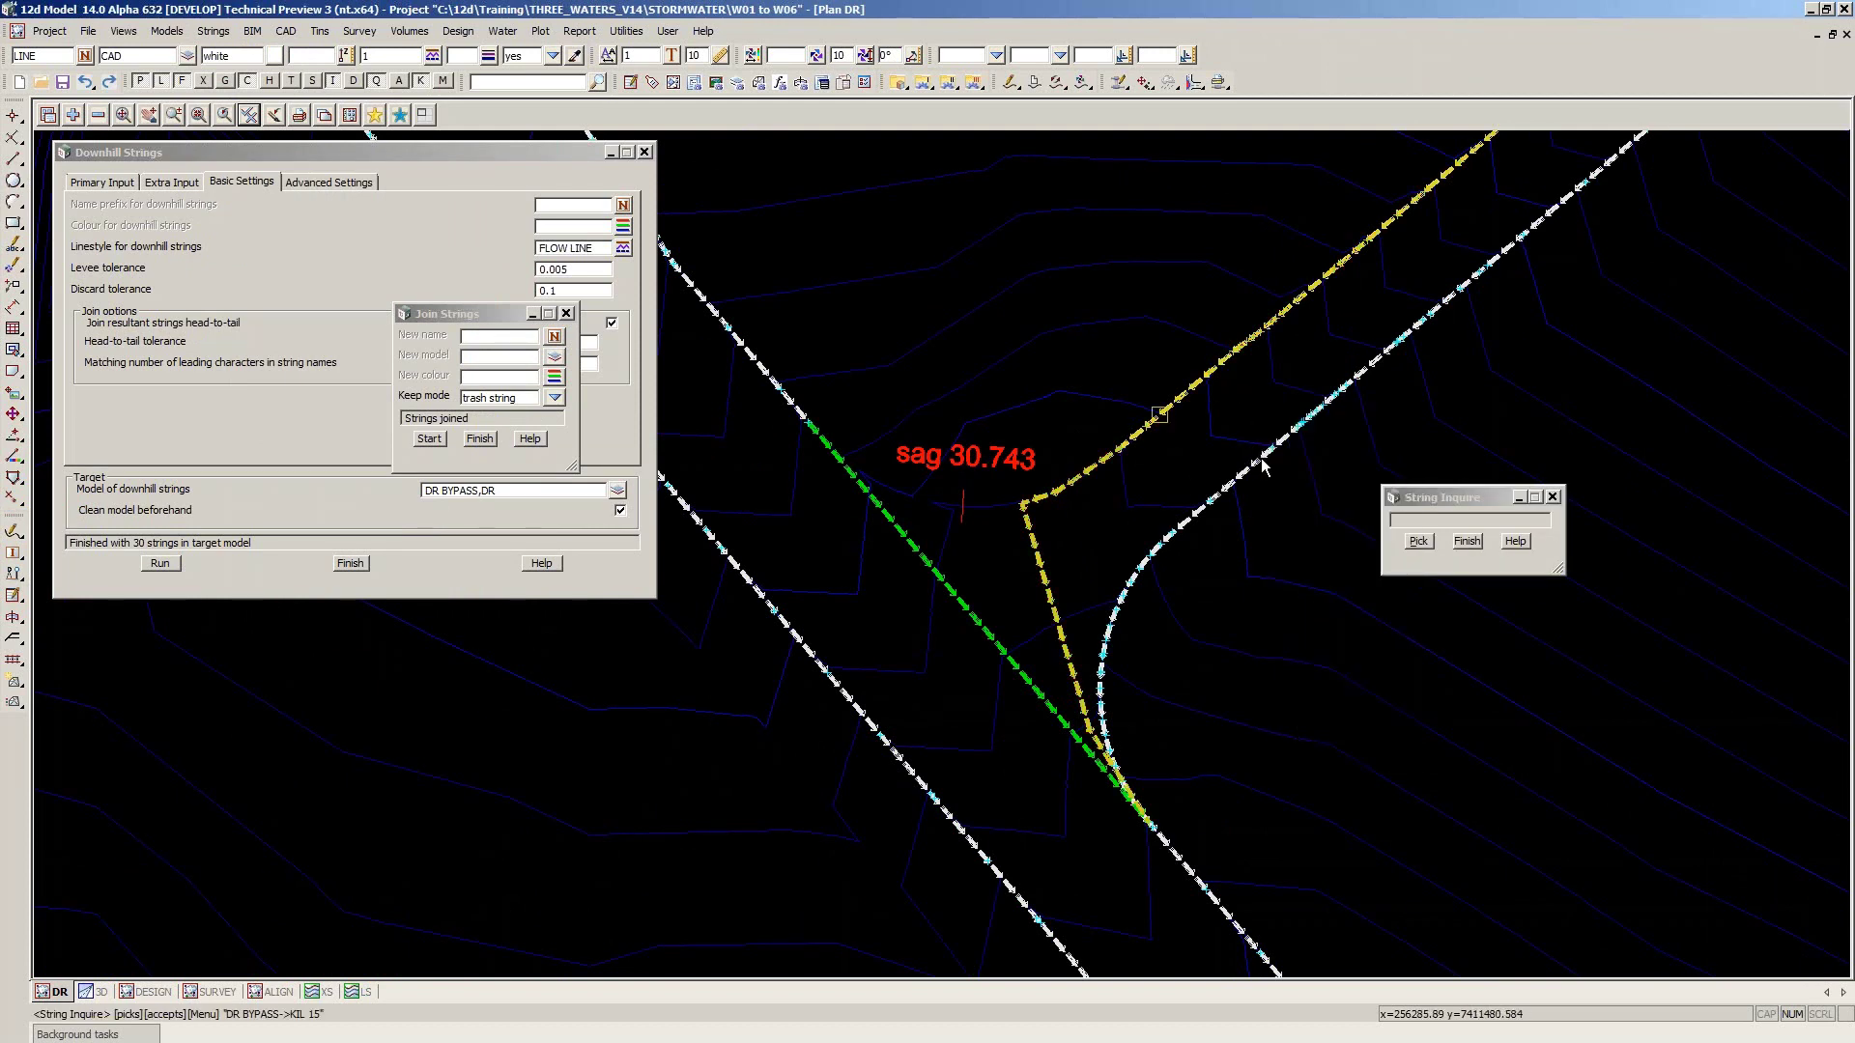
{"action": "left_click", "coordinate": [1262, 460]}
{"action": "scroll", "coordinate": [1076, 620], "scroll_direction": "up", "scroll_amount": 2}
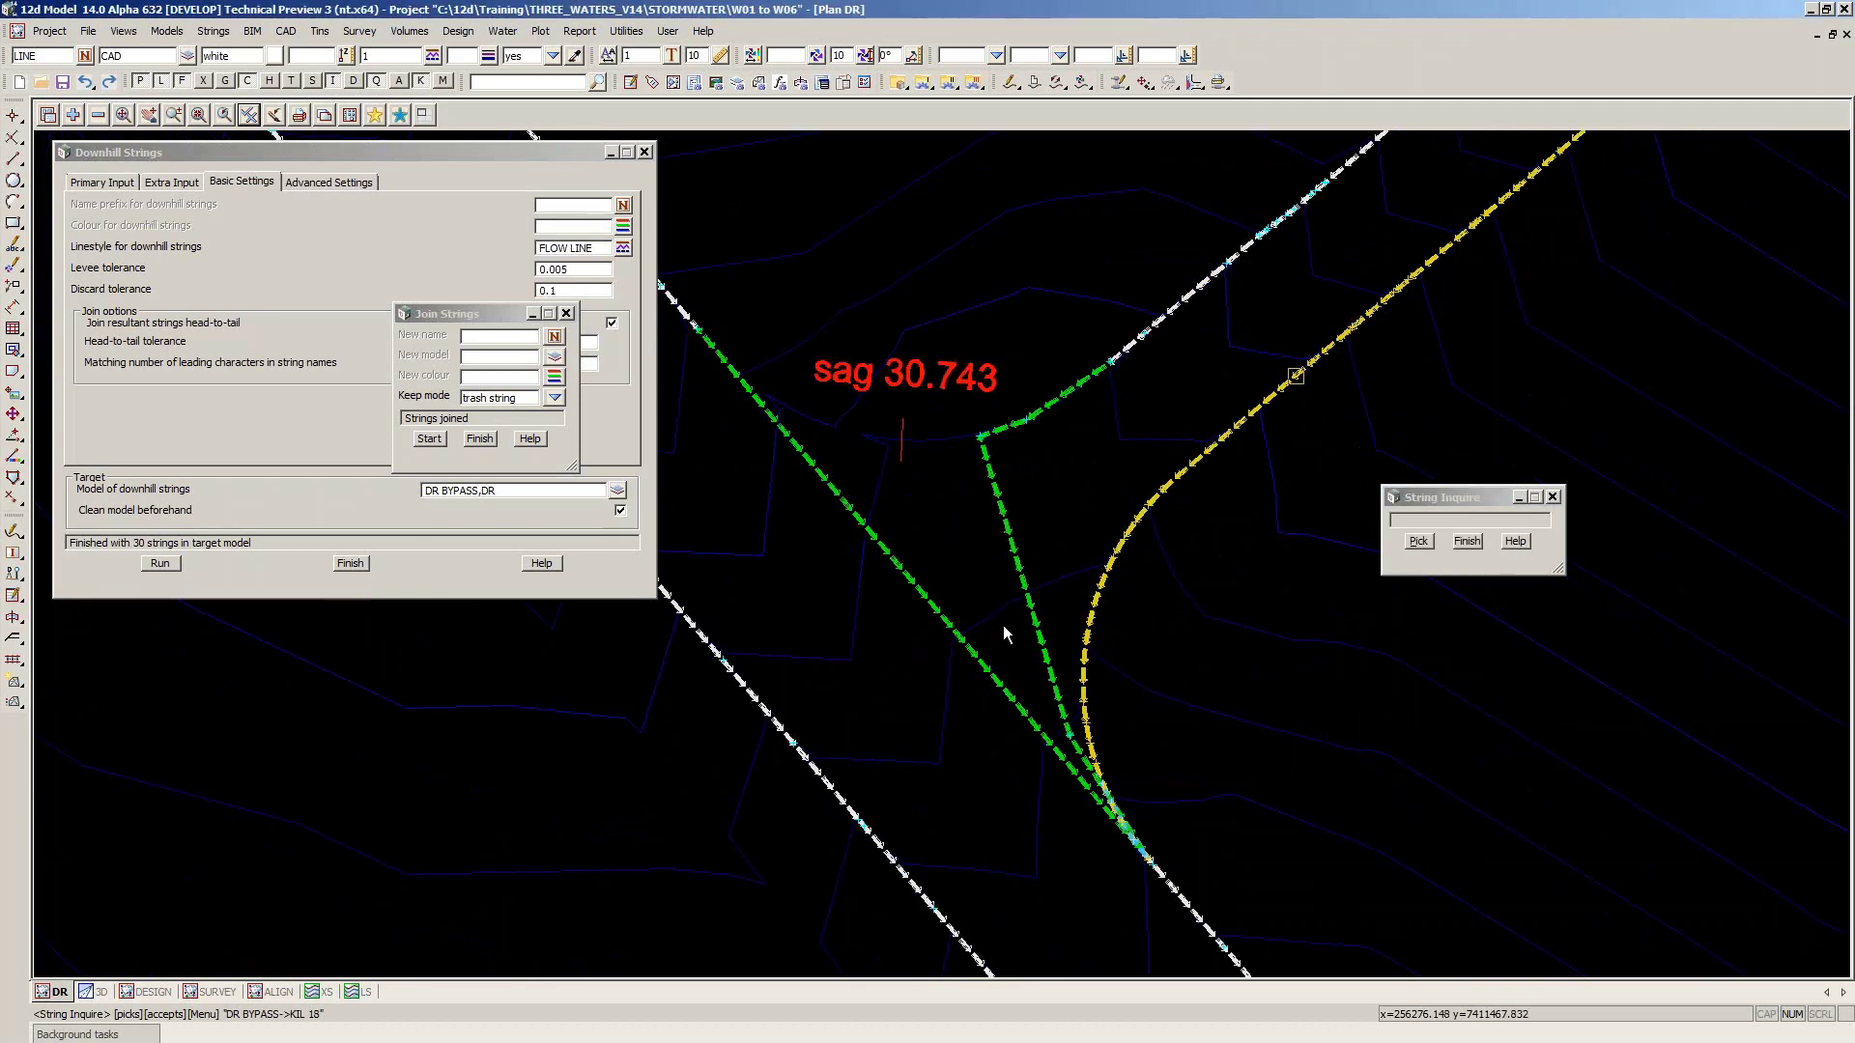
Inquire on the KIL 02 string along the main road kerb, then close the inquiry and the Join Strings command
{"action": "left_click", "coordinate": [907, 577]}
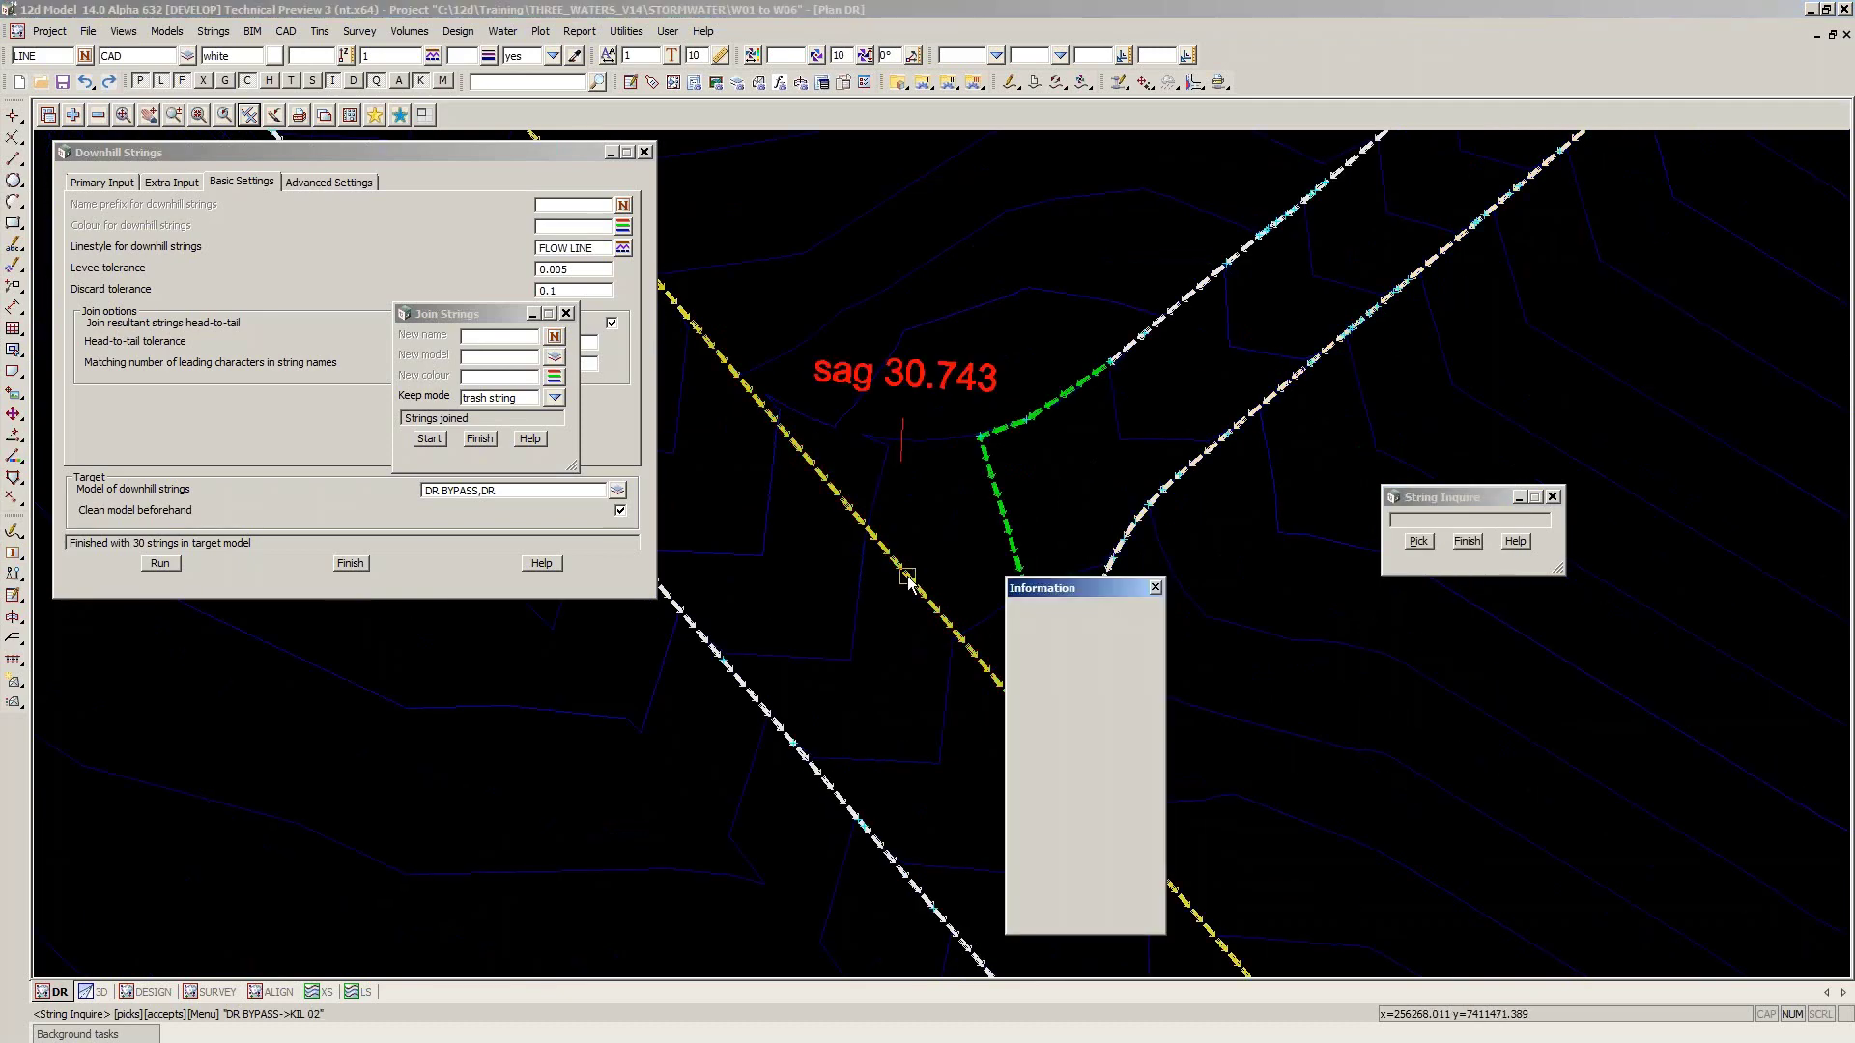
{"action": "scroll", "coordinate": [903, 582], "scroll_direction": "down", "scroll_amount": 2}
{"action": "key", "text": "Escape"}
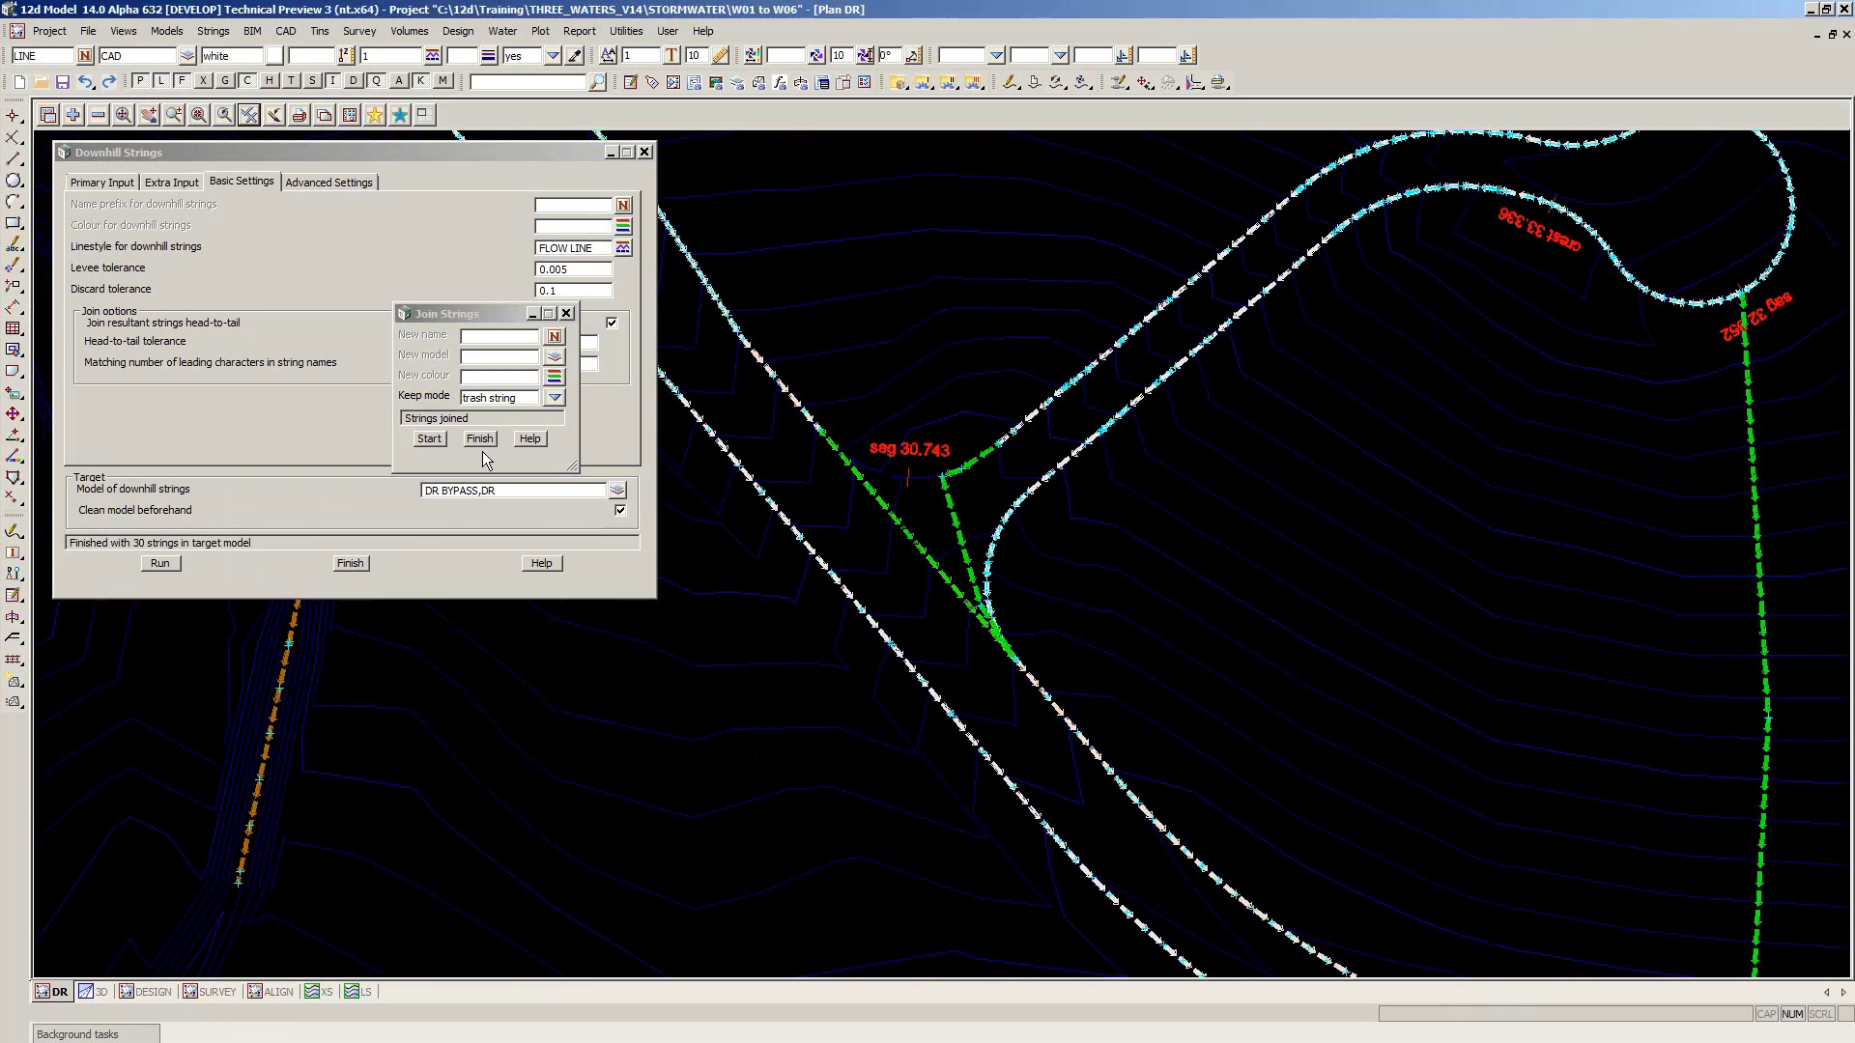
{"action": "left_click", "coordinate": [484, 438]}
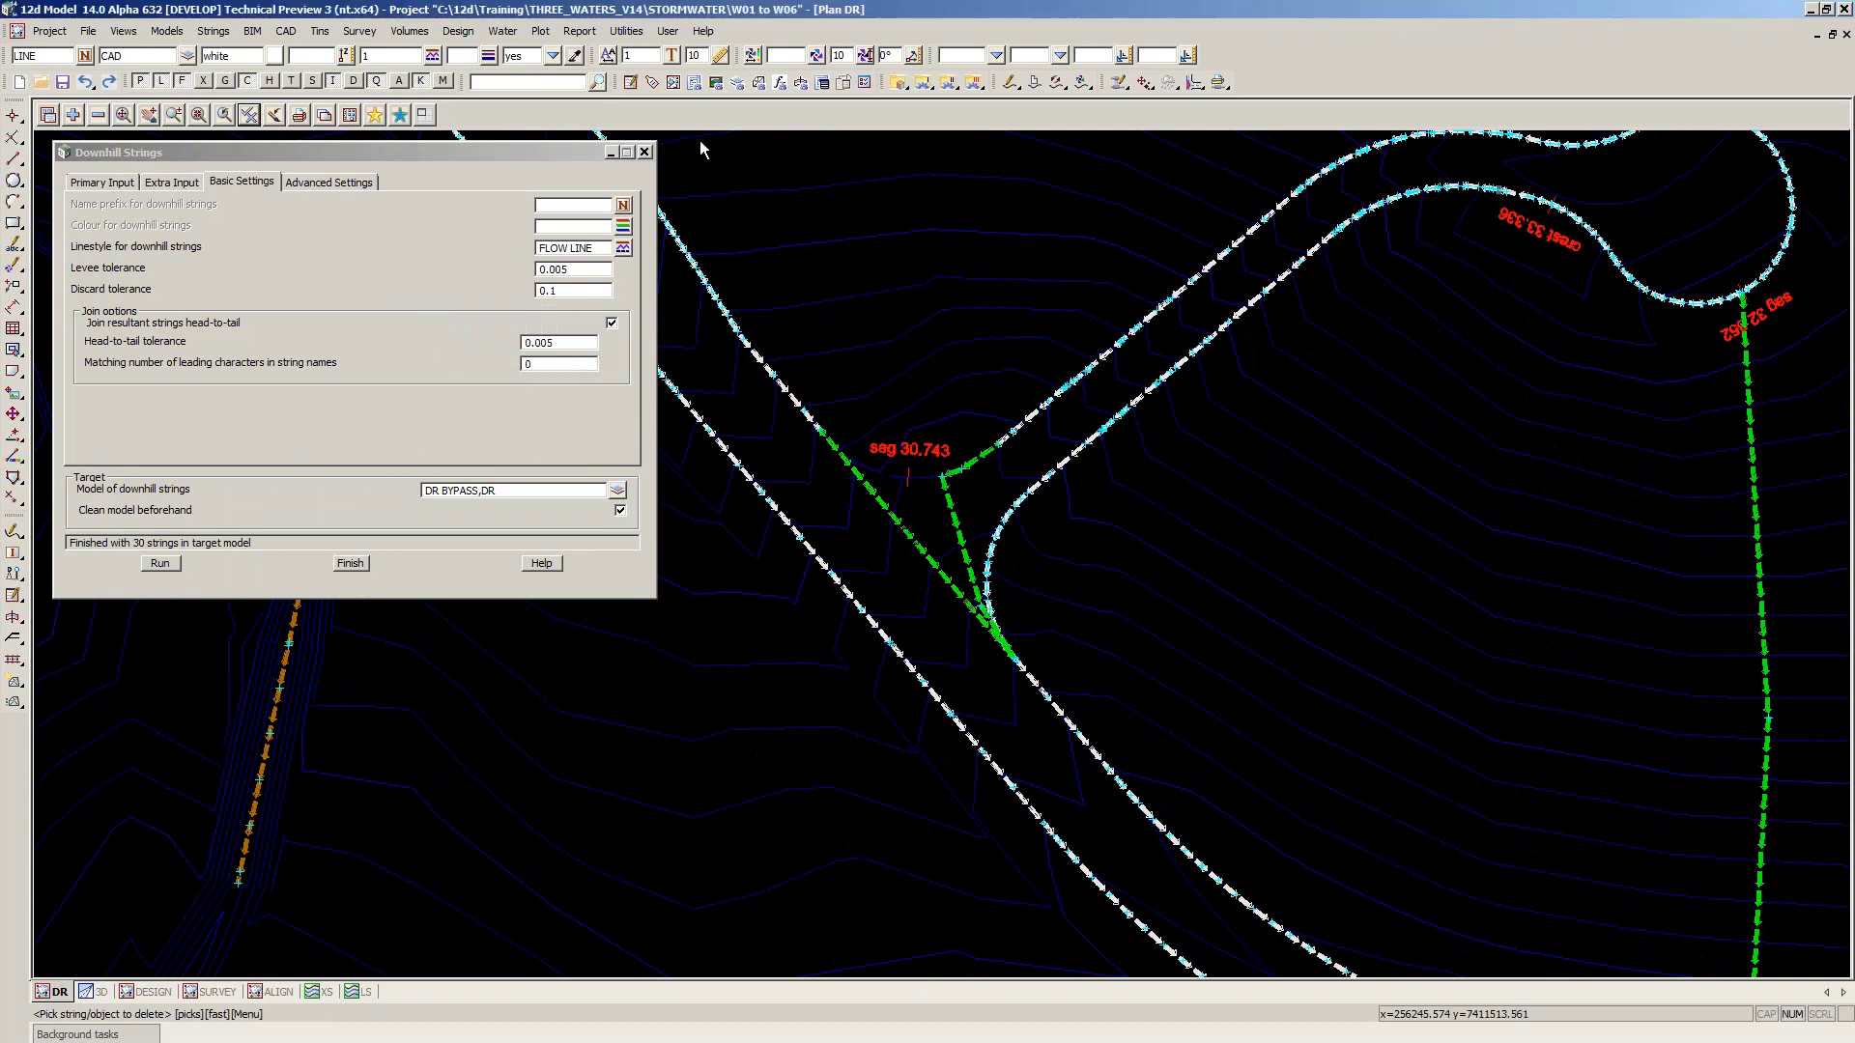
With the Drainage Utility String Editor, set the Qdc percentage to 0 at the joined string's vertex where the kerb line turns into green bypass
{"action": "left_click", "coordinate": [1146, 85]}
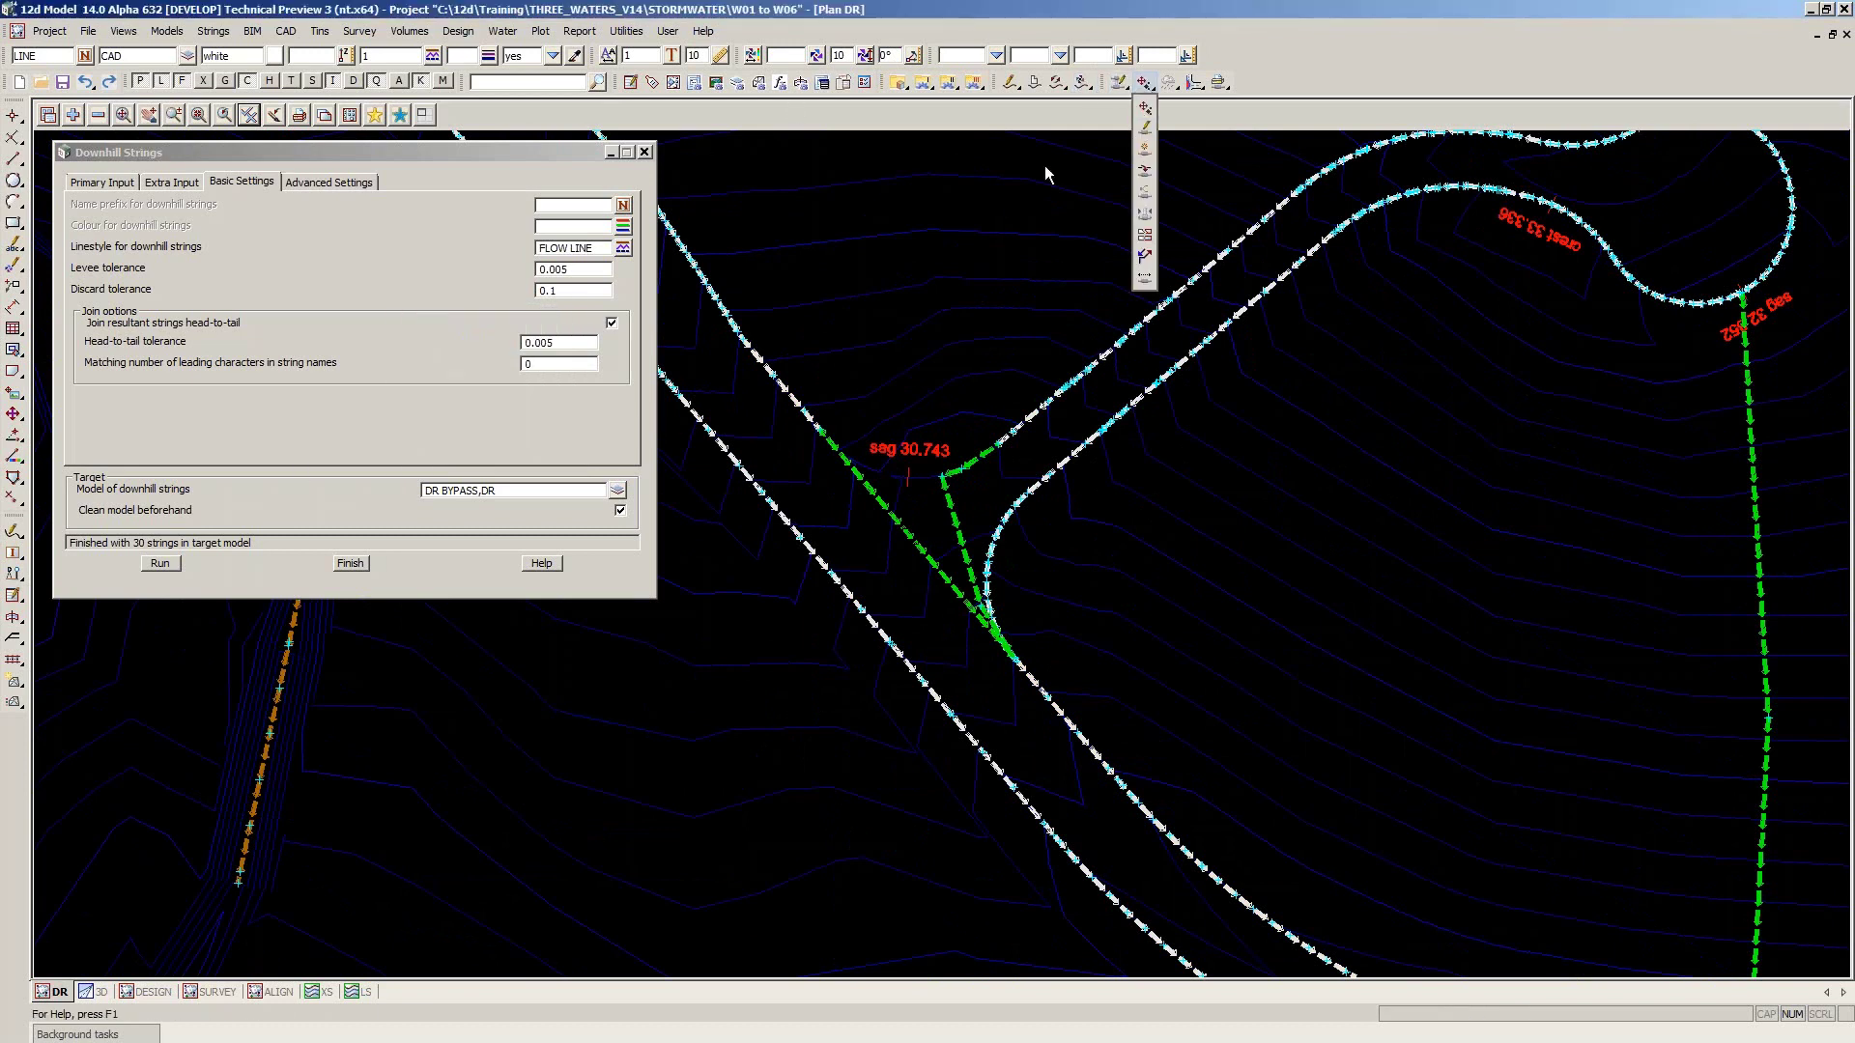
{"action": "left_click", "coordinate": [1168, 83]}
{"action": "left_click", "coordinate": [1171, 145]}
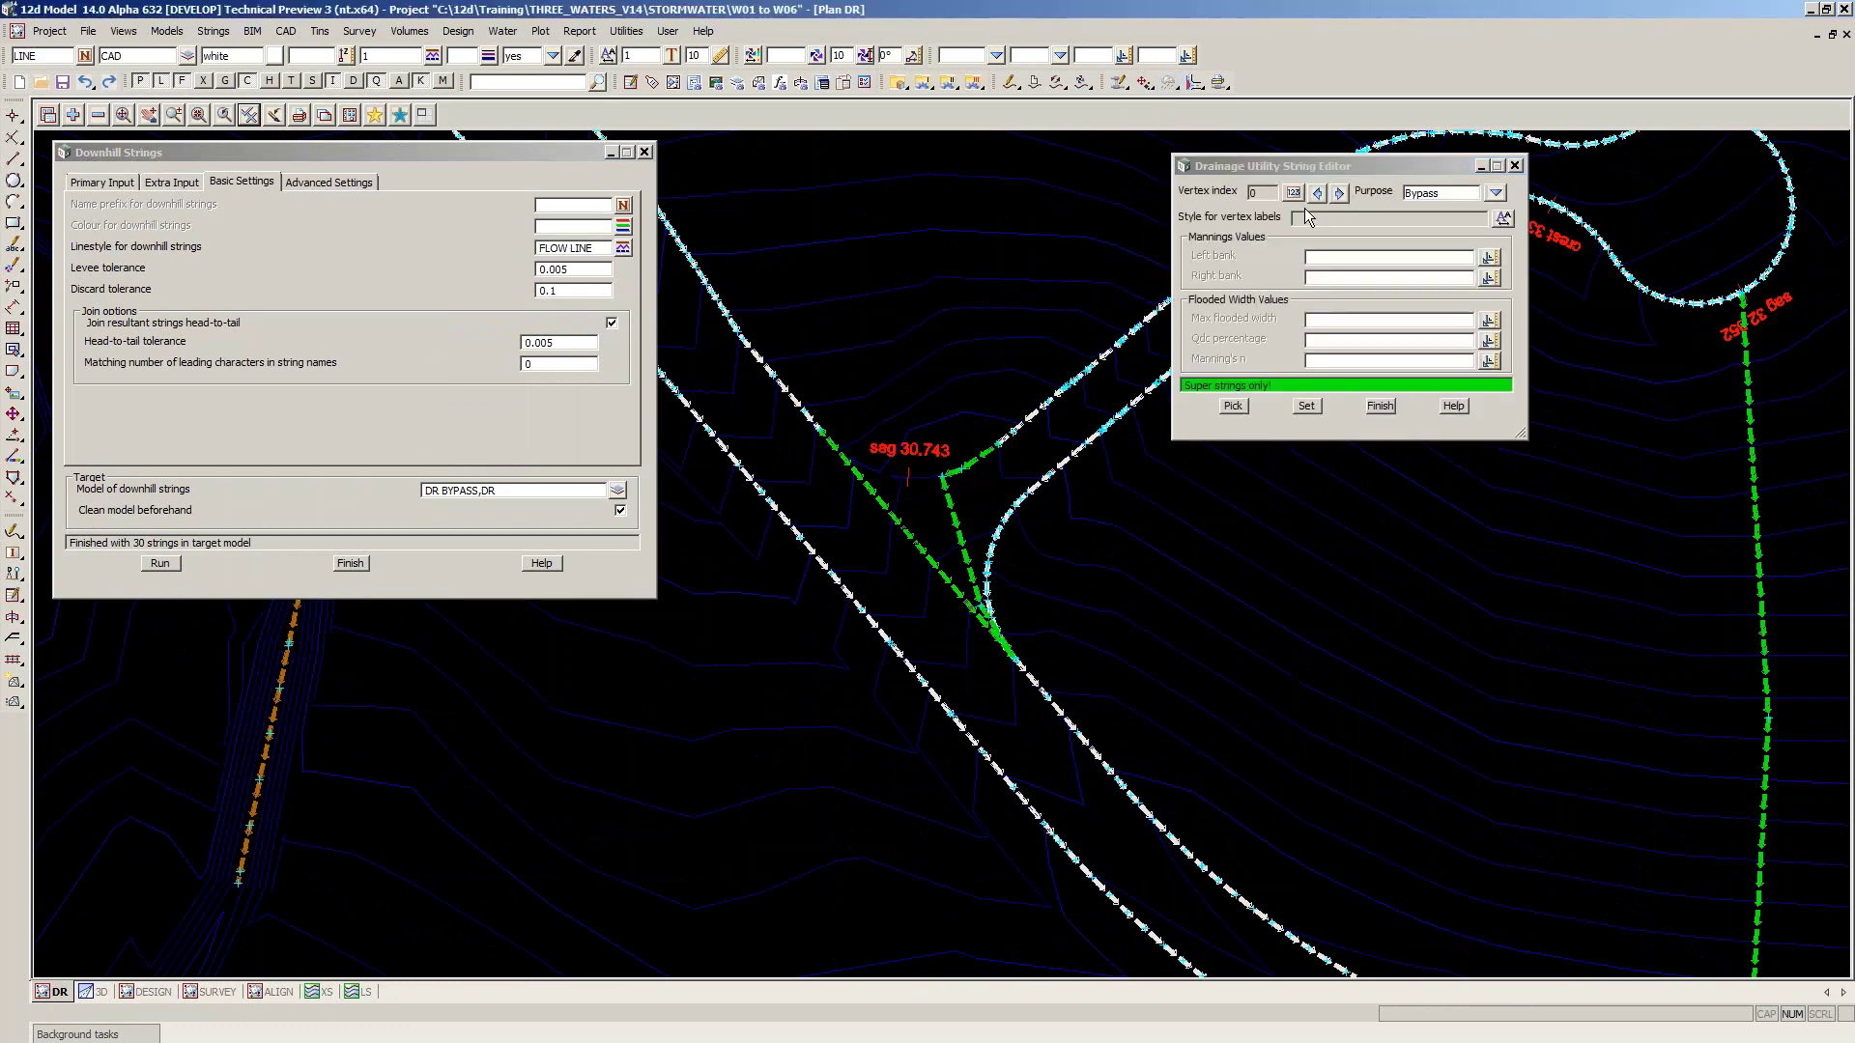
{"action": "left_click", "coordinate": [1233, 405]}
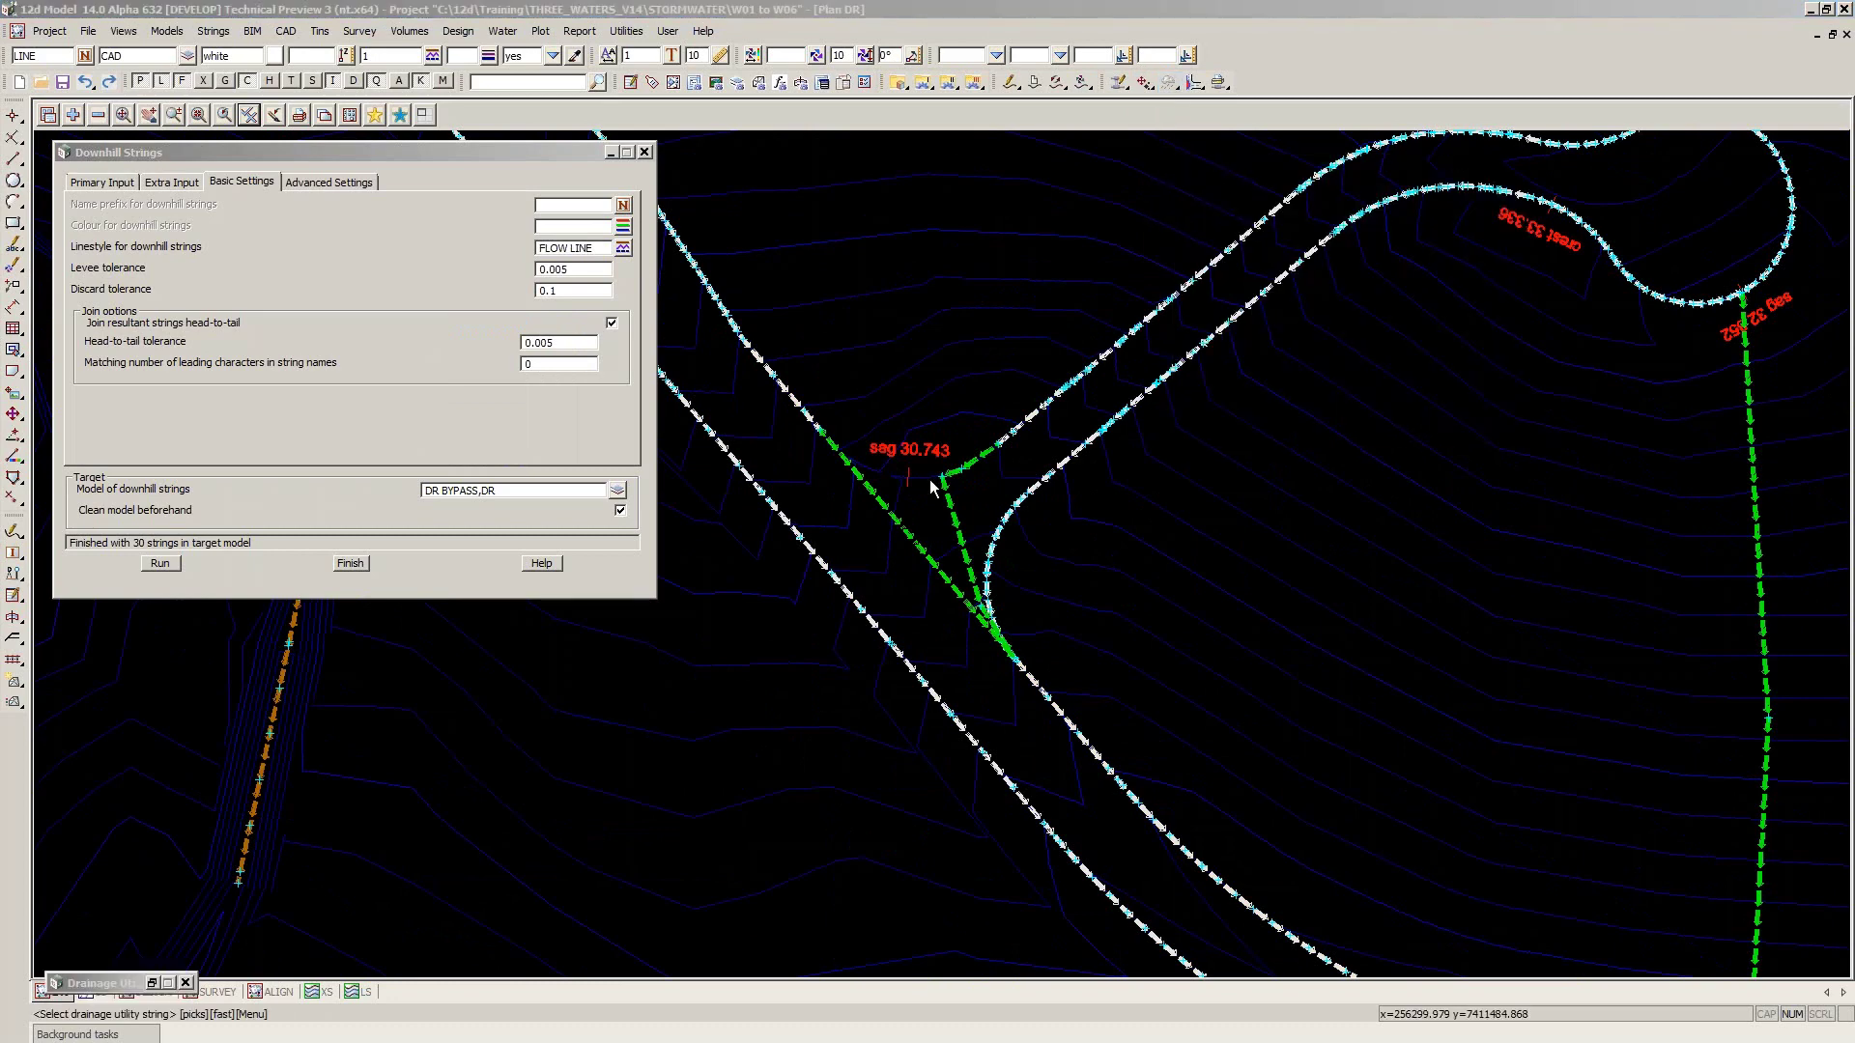
{"action": "left_click", "coordinate": [1001, 451]}
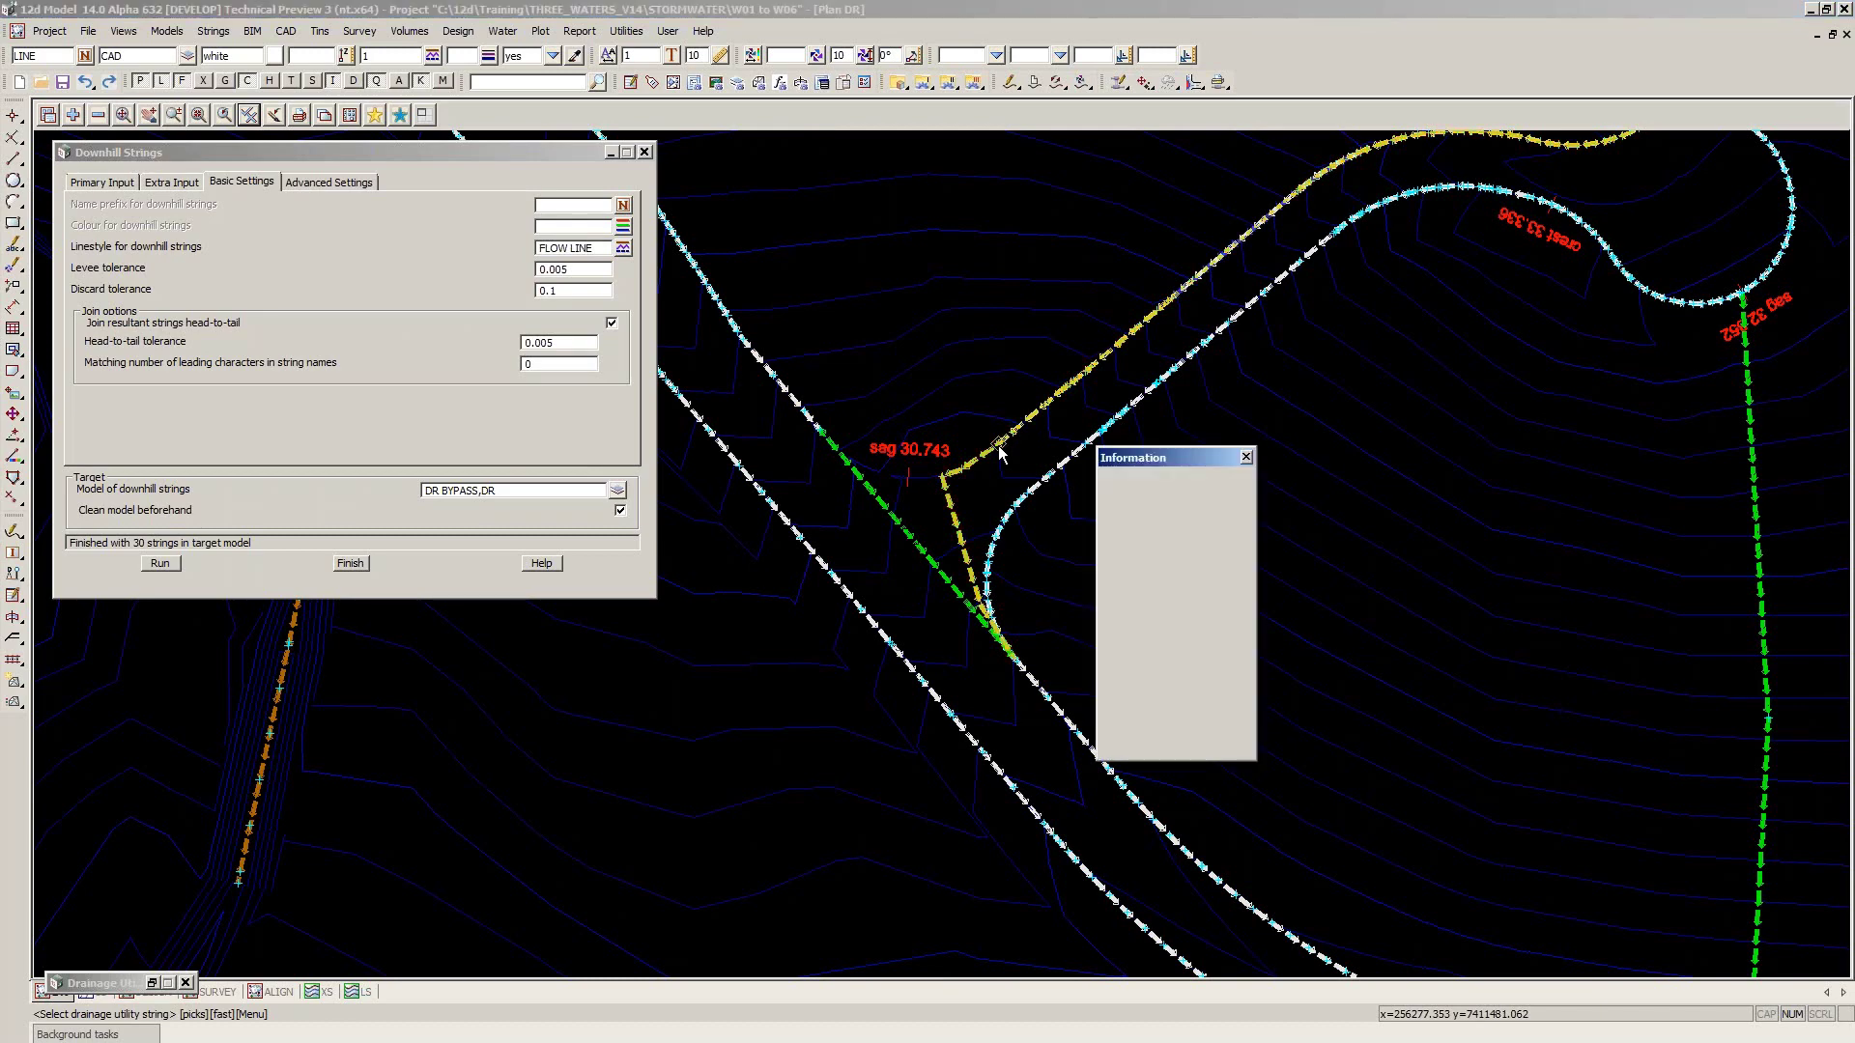
{"action": "left_click", "coordinate": [1000, 451]}
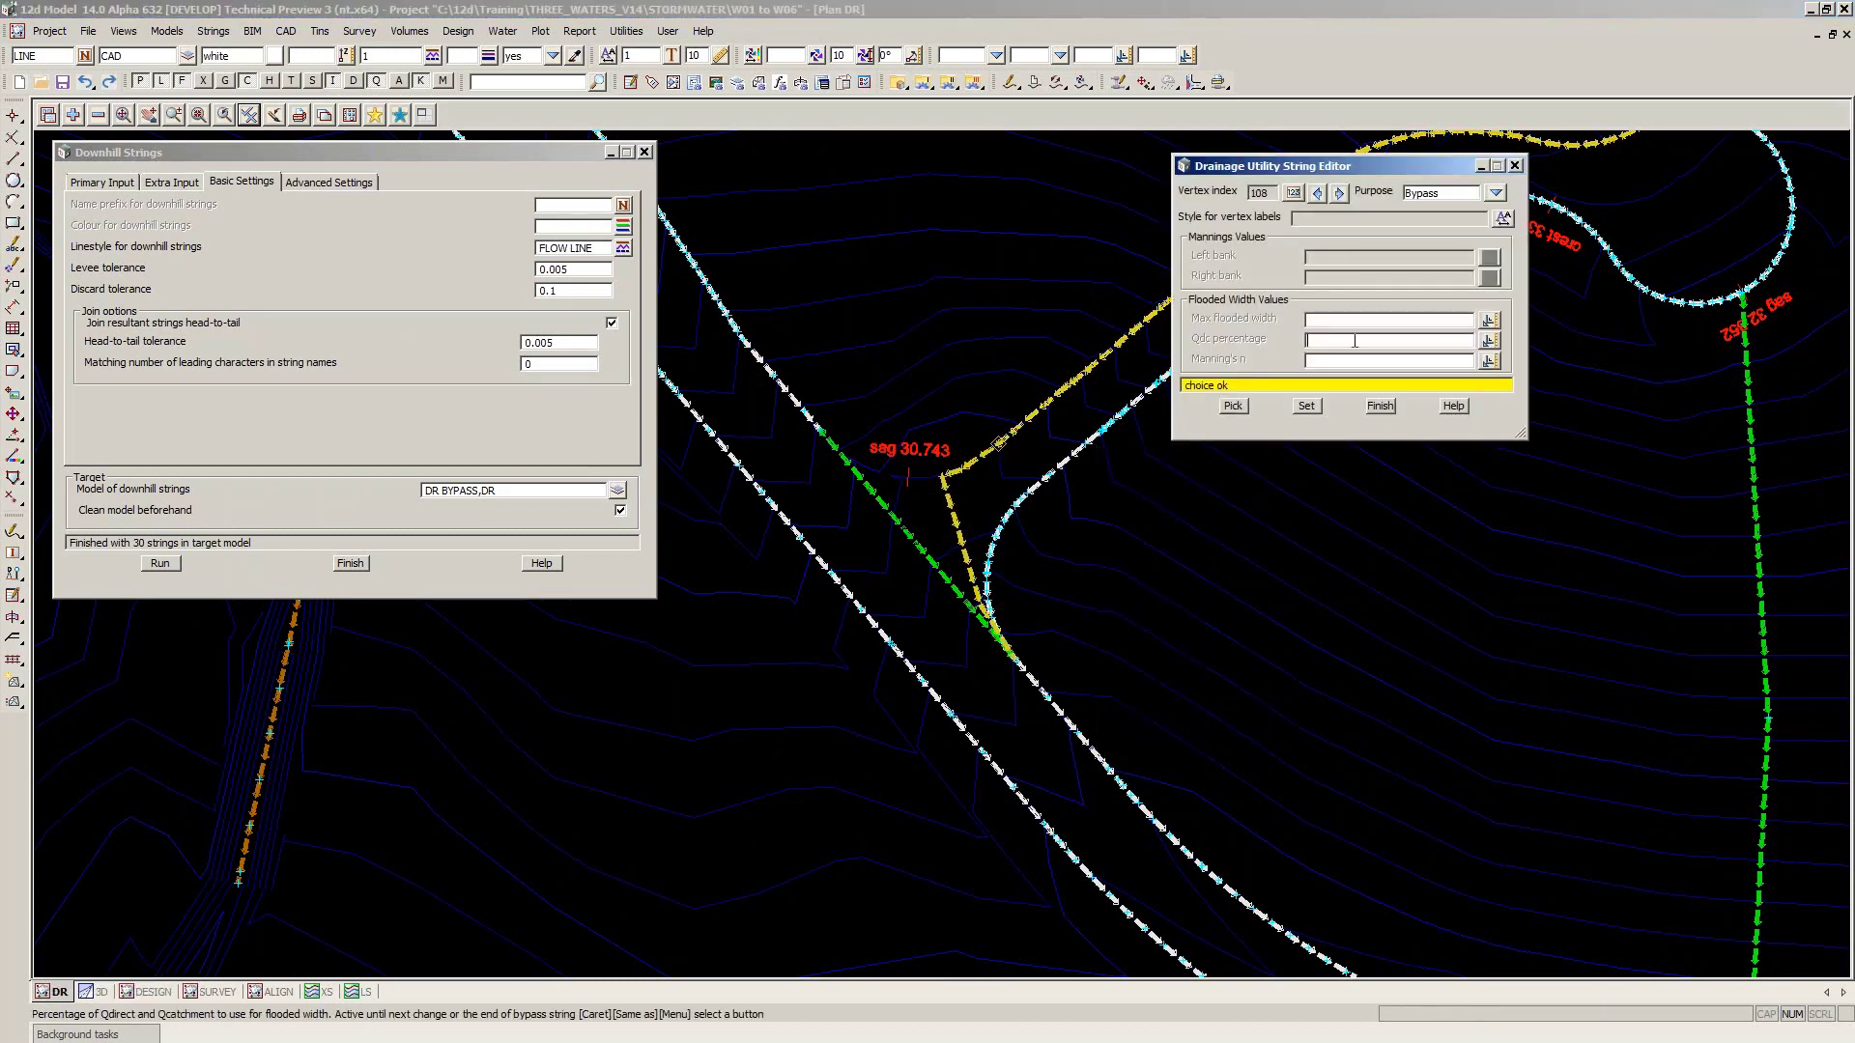
{"action": "left_click", "coordinate": [1355, 340]}
{"action": "type", "text": "0"}
{"action": "left_click", "coordinate": [1215, 543]}
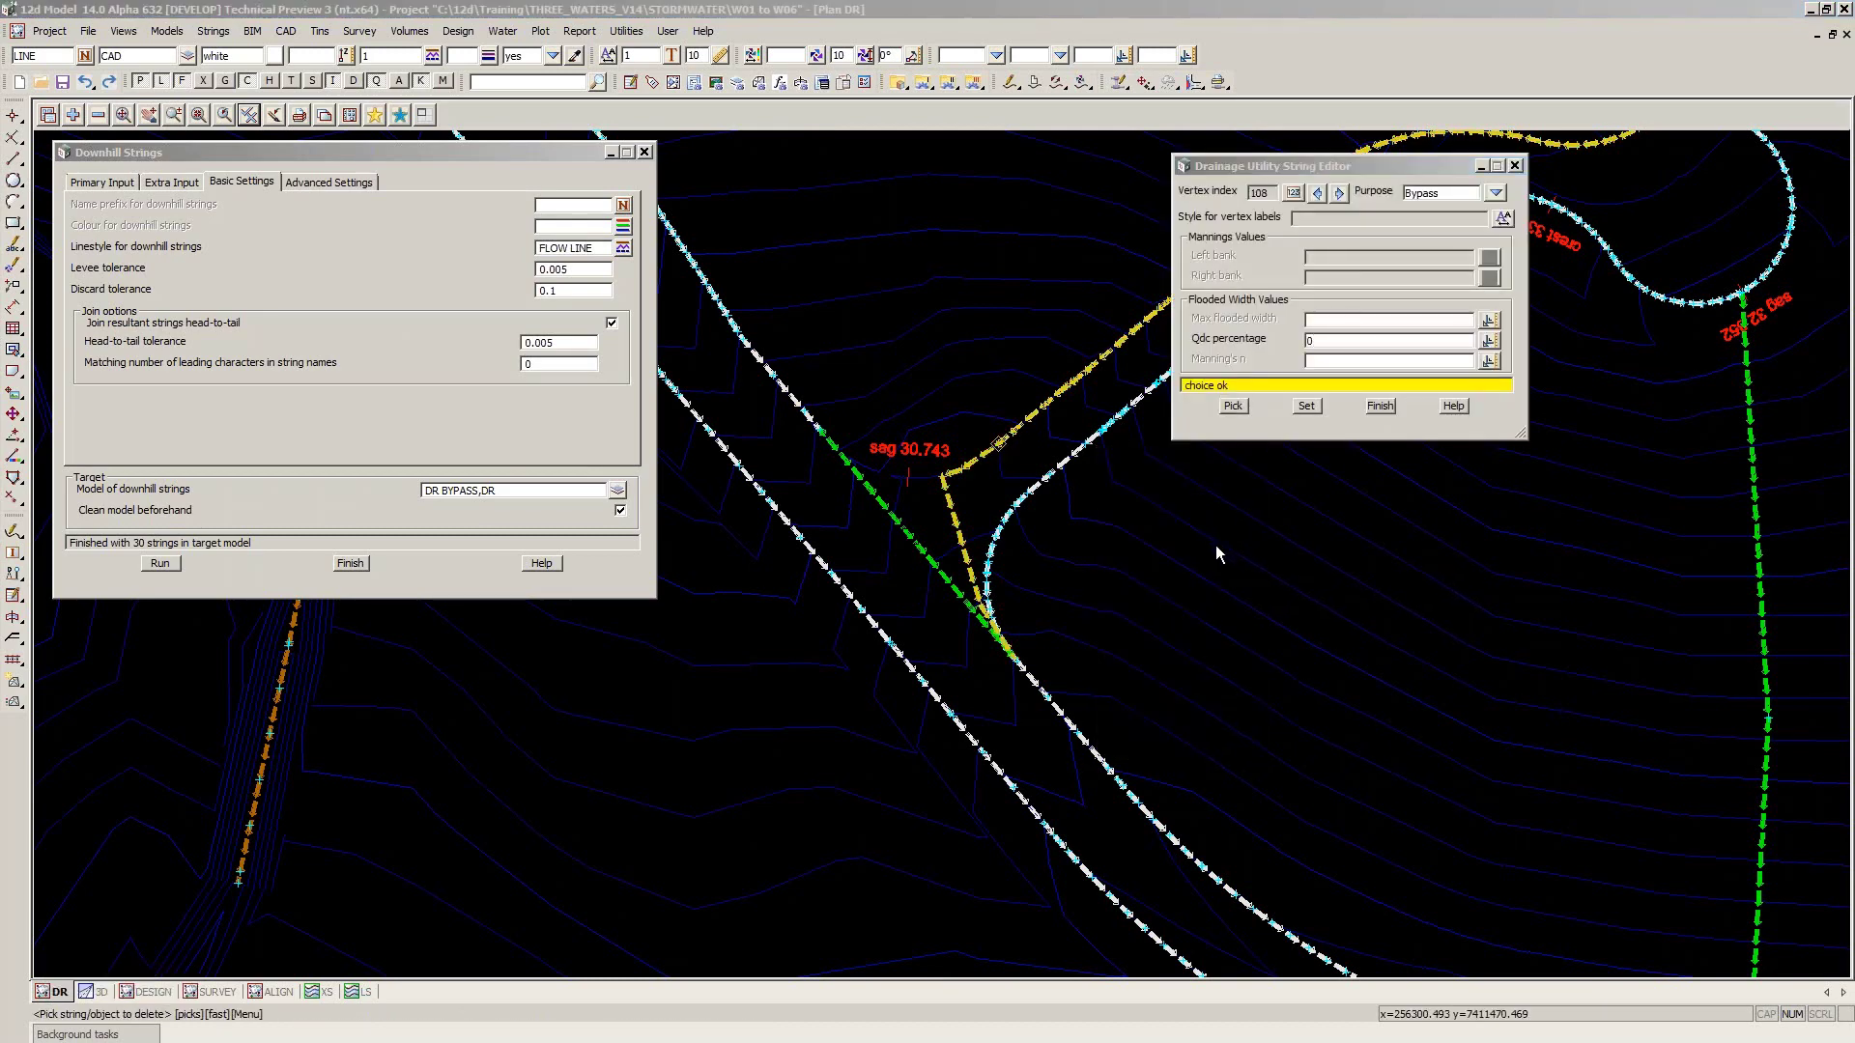
{"action": "left_click", "coordinate": [1216, 547]}
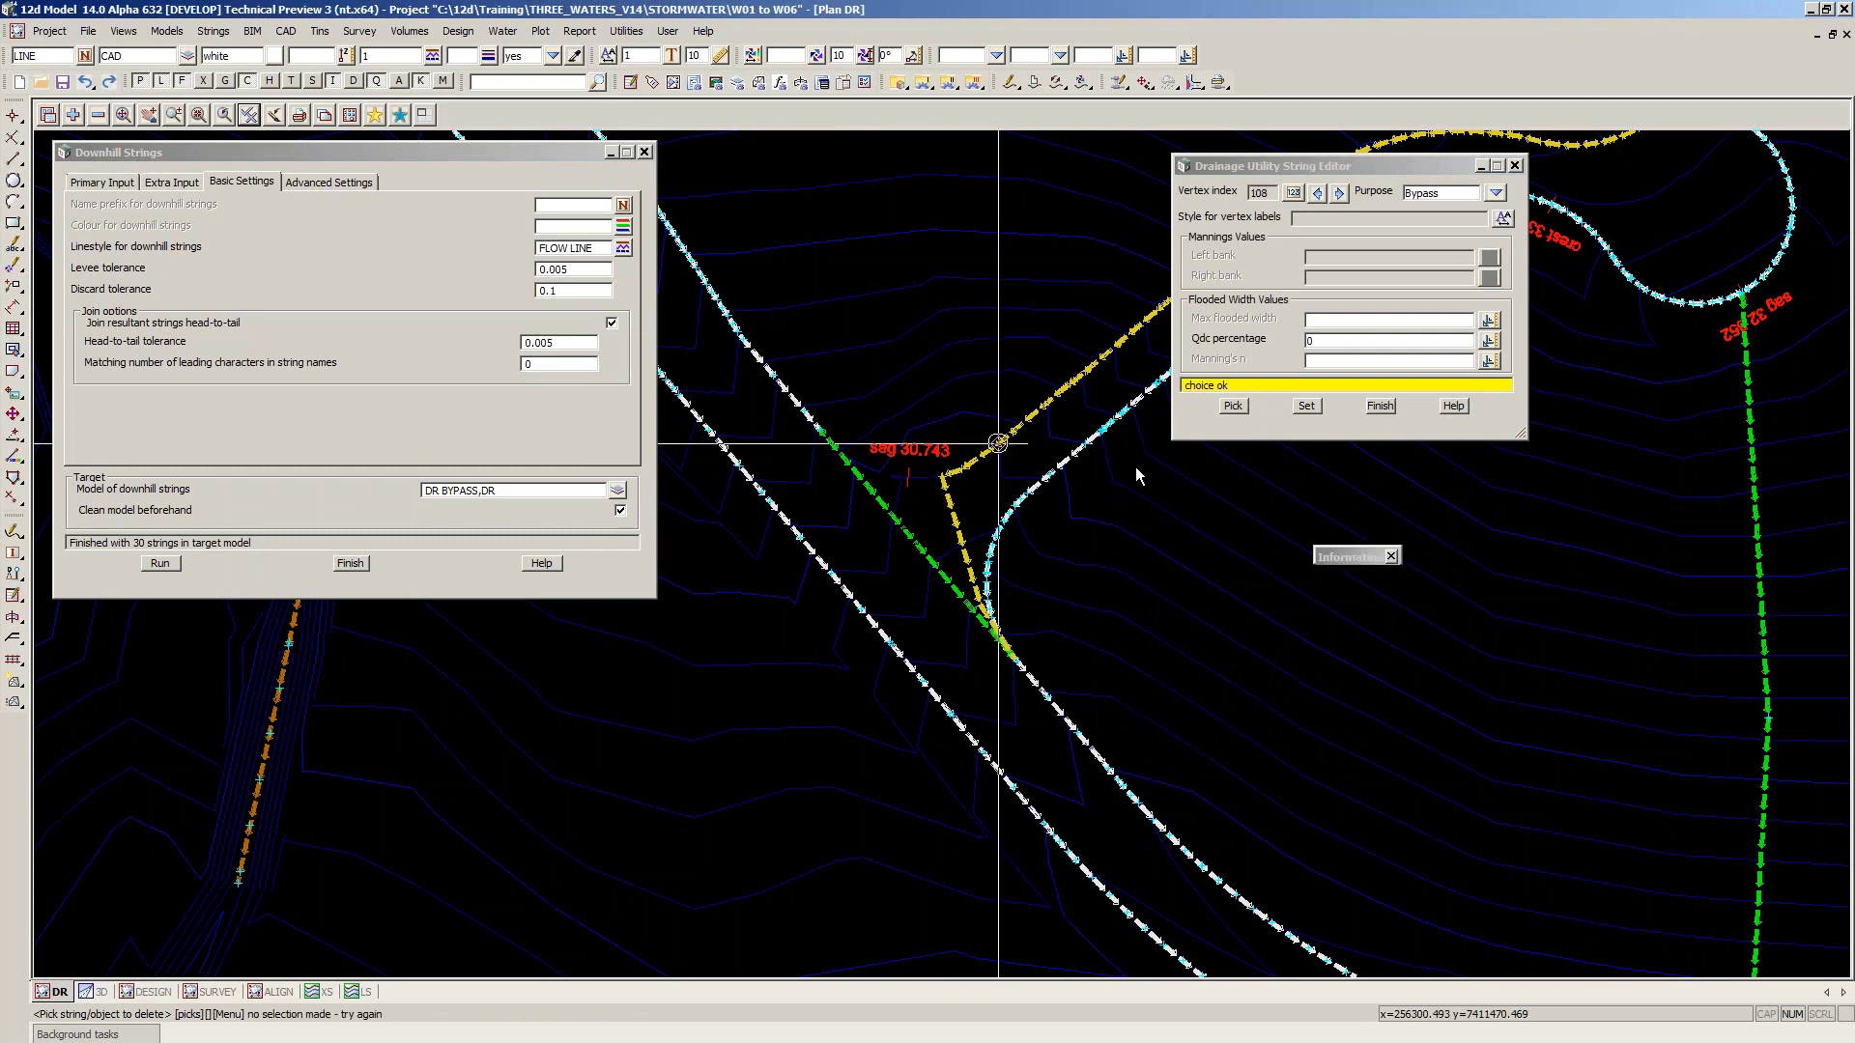
{"action": "scroll", "coordinate": [1134, 466], "scroll_direction": "up", "scroll_amount": 1}
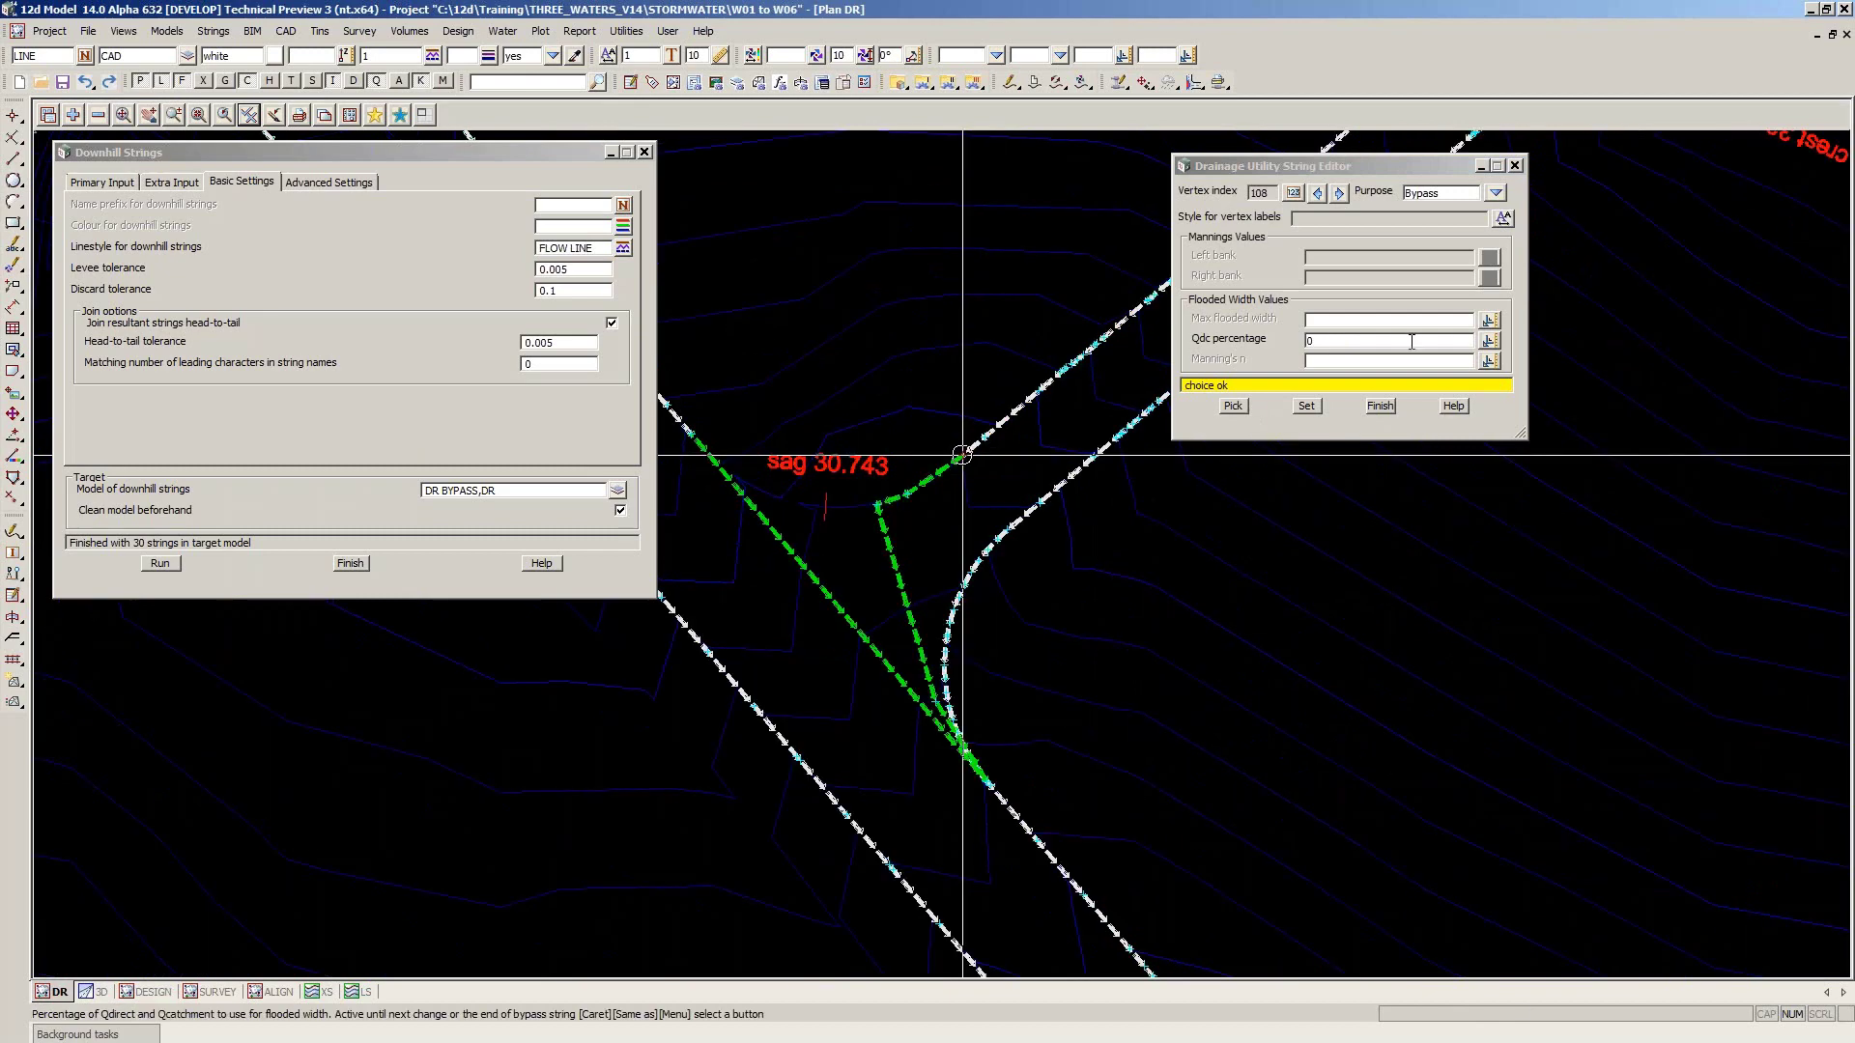
Choose Arial 1 centre as the style for vertex labels and set its text colour to orange
{"action": "left_click", "coordinate": [1506, 221]}
{"action": "left_click", "coordinate": [1504, 219]}
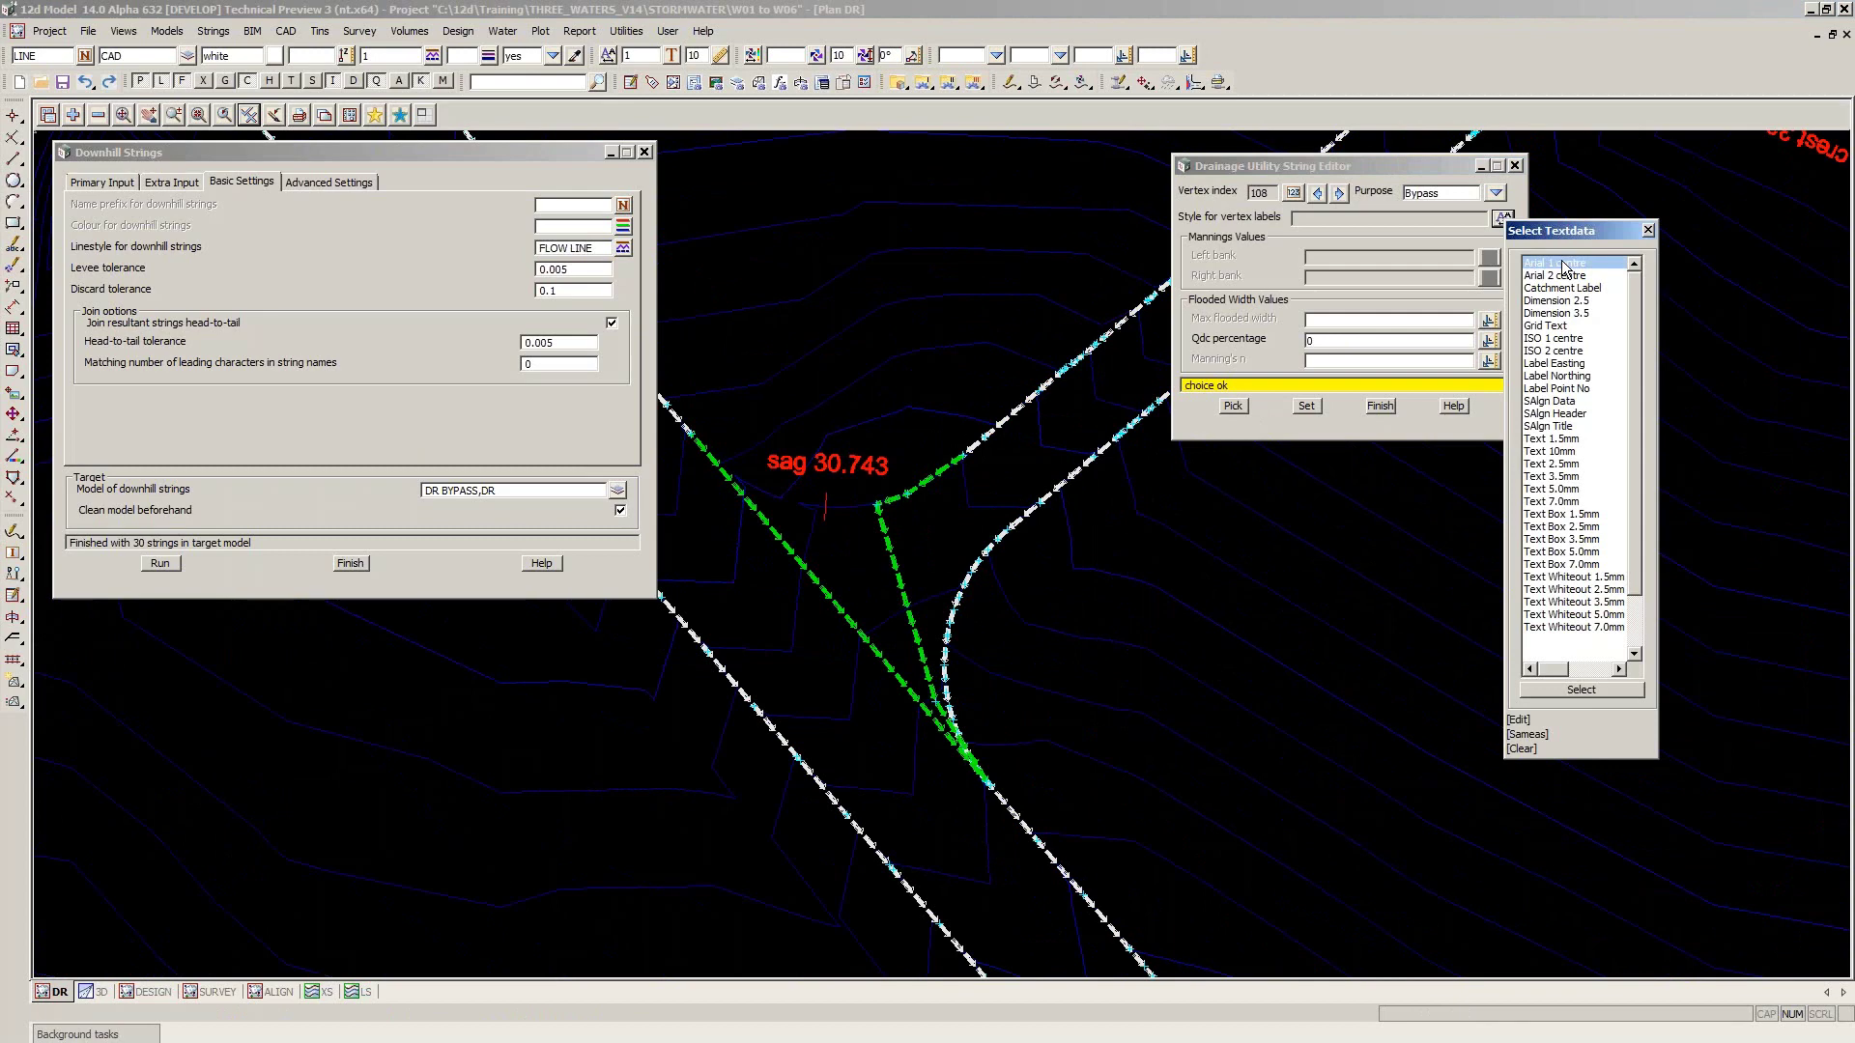
{"action": "left_click", "coordinate": [1563, 262]}
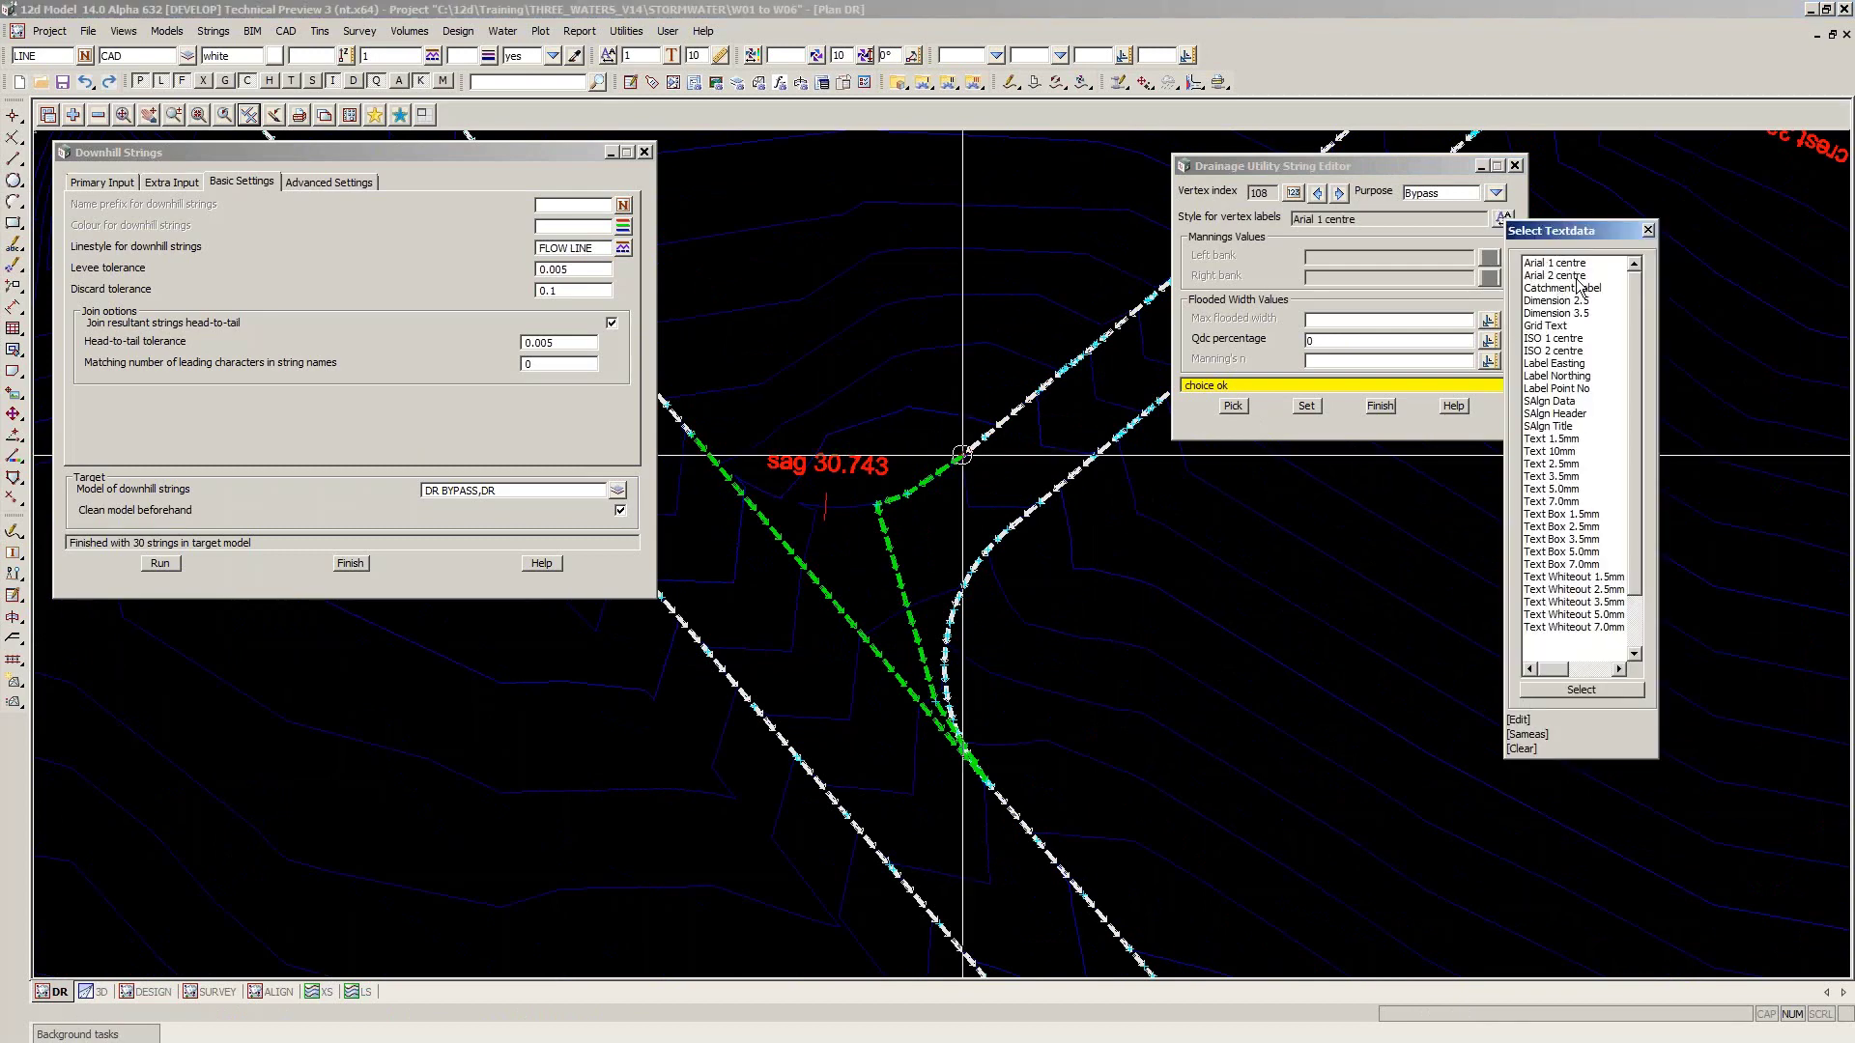
{"action": "left_click", "coordinate": [1526, 721]}
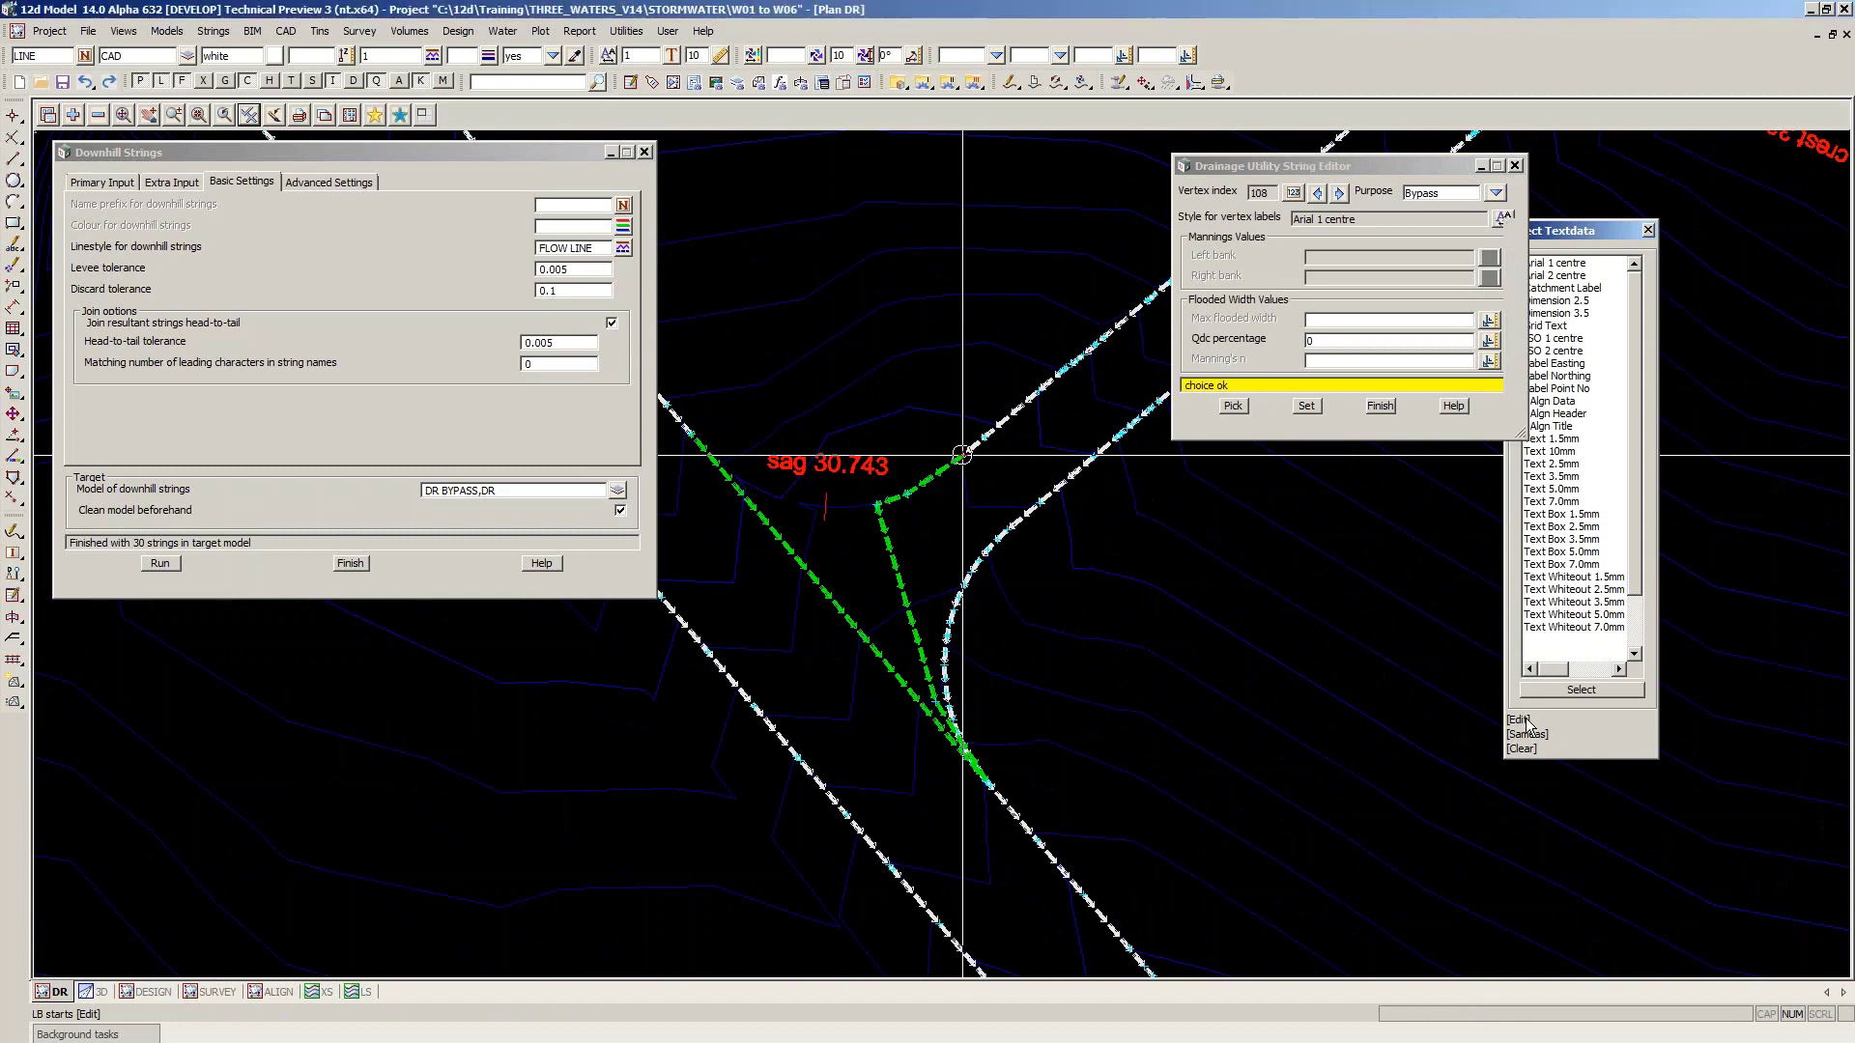
{"action": "left_click", "coordinate": [1643, 298]}
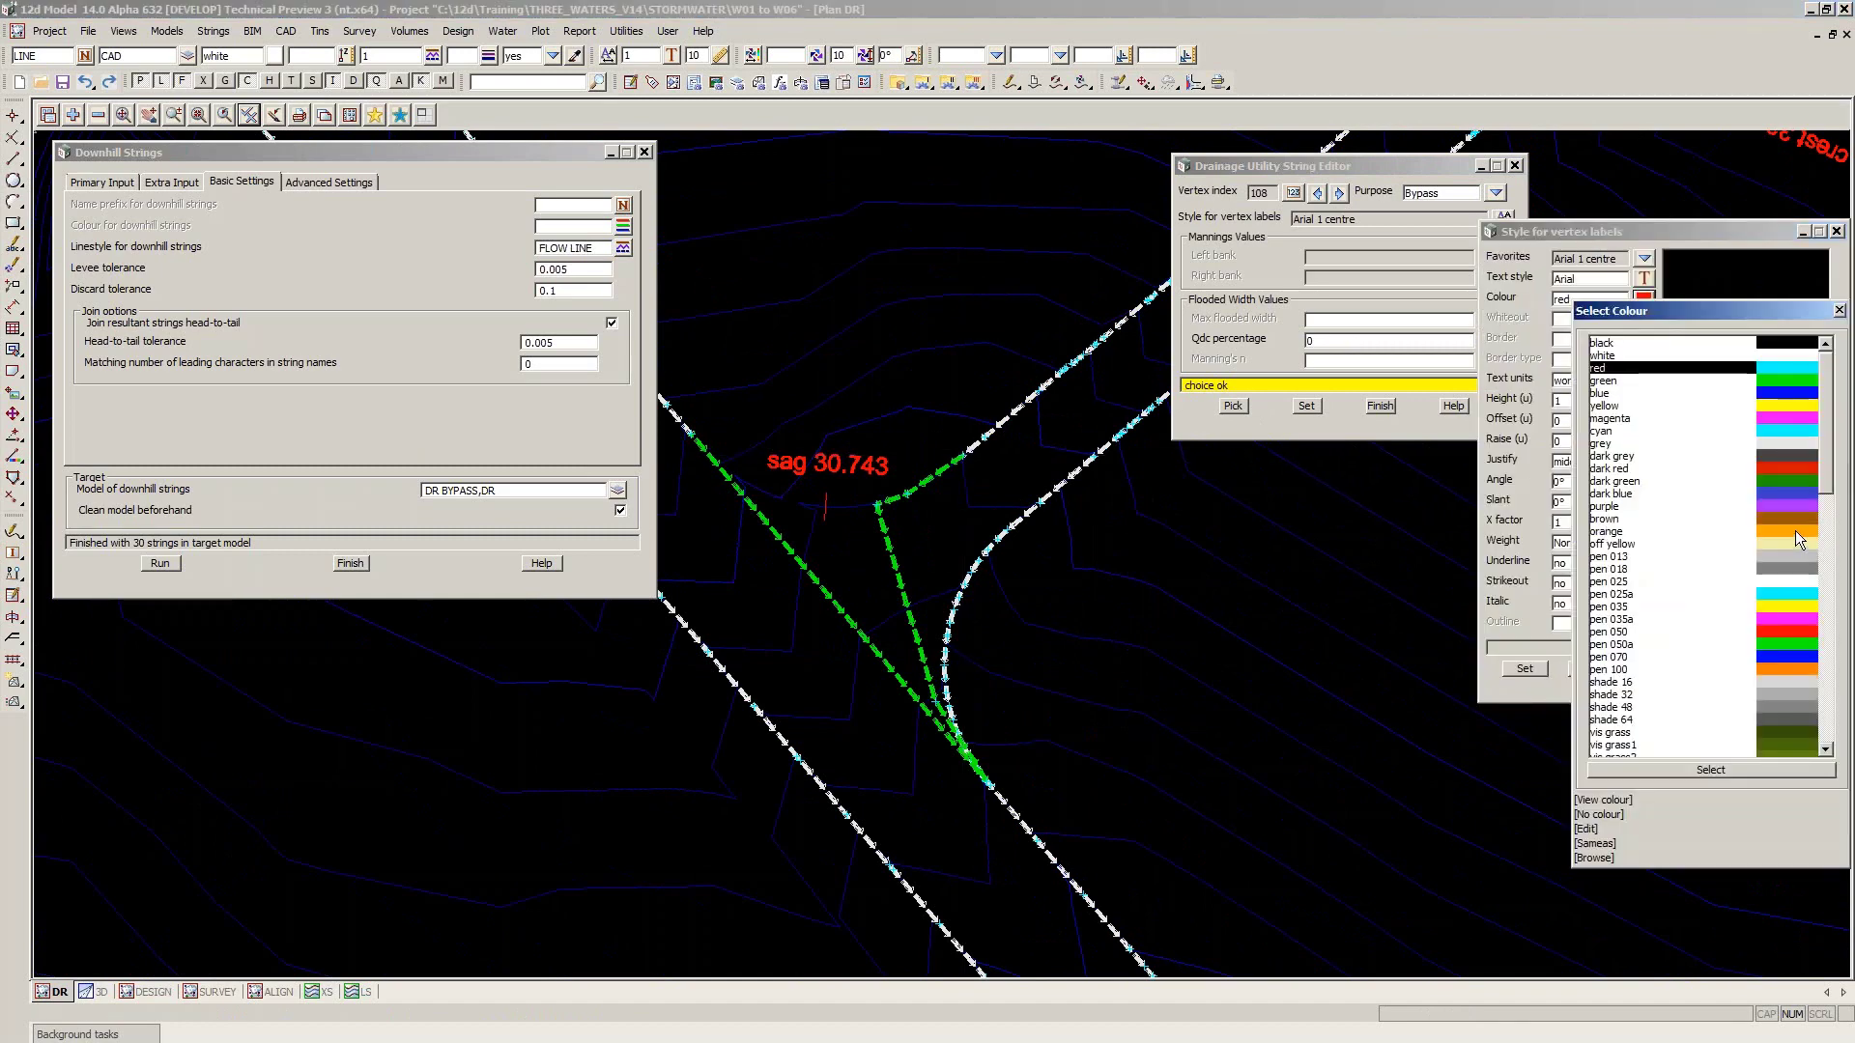
{"action": "left_click", "coordinate": [1795, 530]}
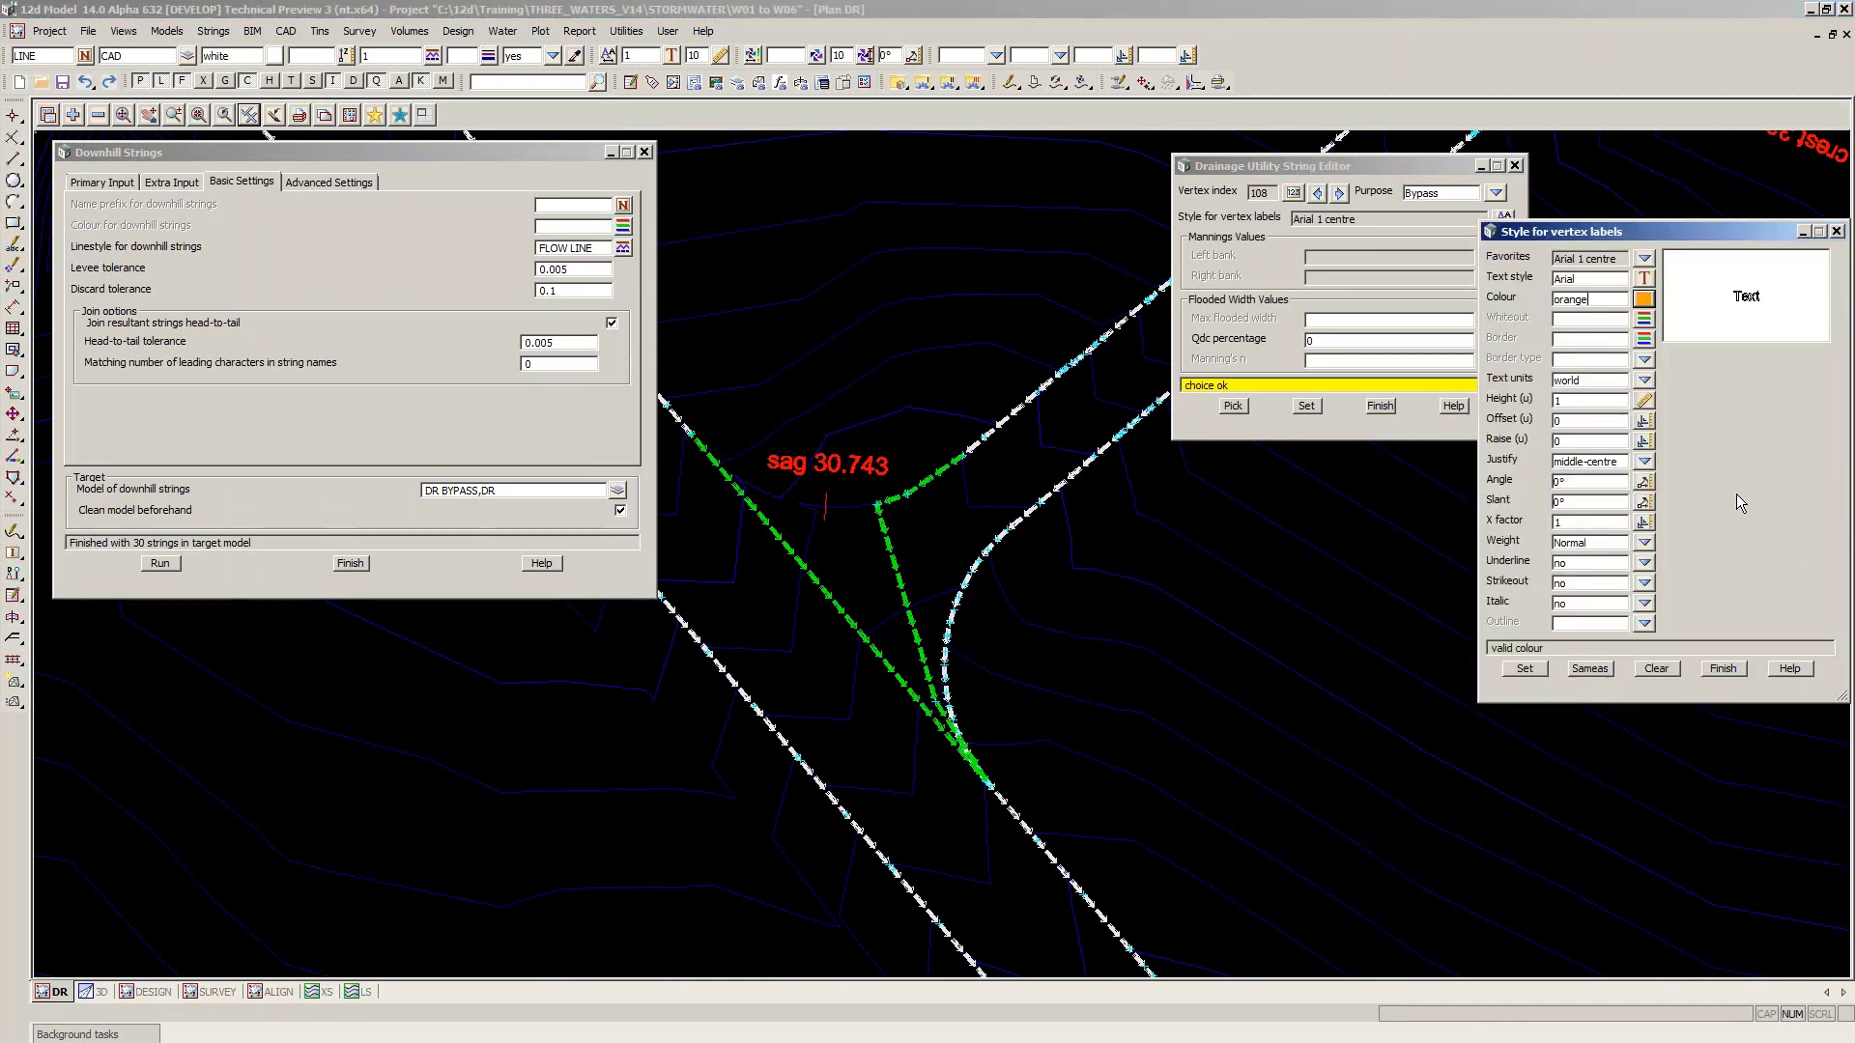
Set the vertex label text to paper units, height 2.5 and bottom-left justification, and save the attributes to the picked vertex
{"action": "left_click", "coordinate": [1644, 380]}
{"action": "left_click", "coordinate": [1661, 410]}
{"action": "left_click", "coordinate": [1577, 401]}
{"action": "type", "text": "2.5"}
{"action": "left_click", "coordinate": [1644, 461]}
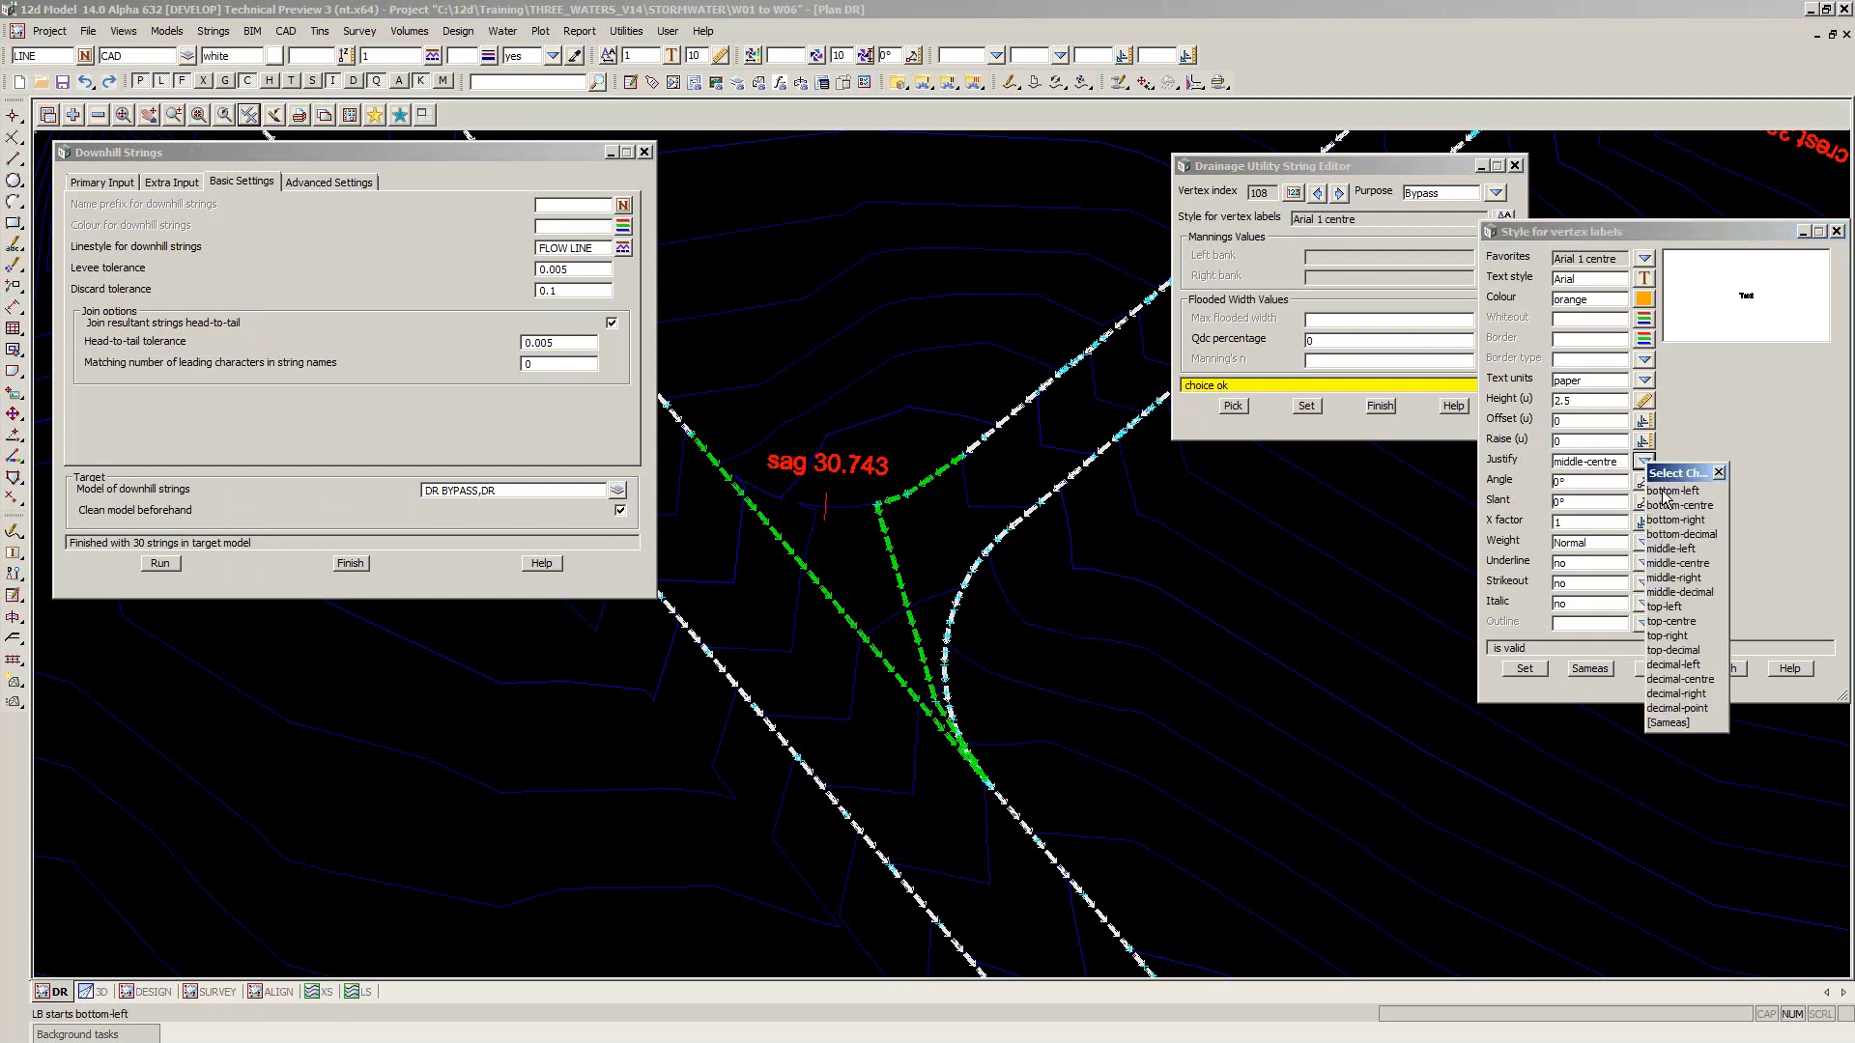
{"action": "left_click", "coordinate": [1667, 493]}
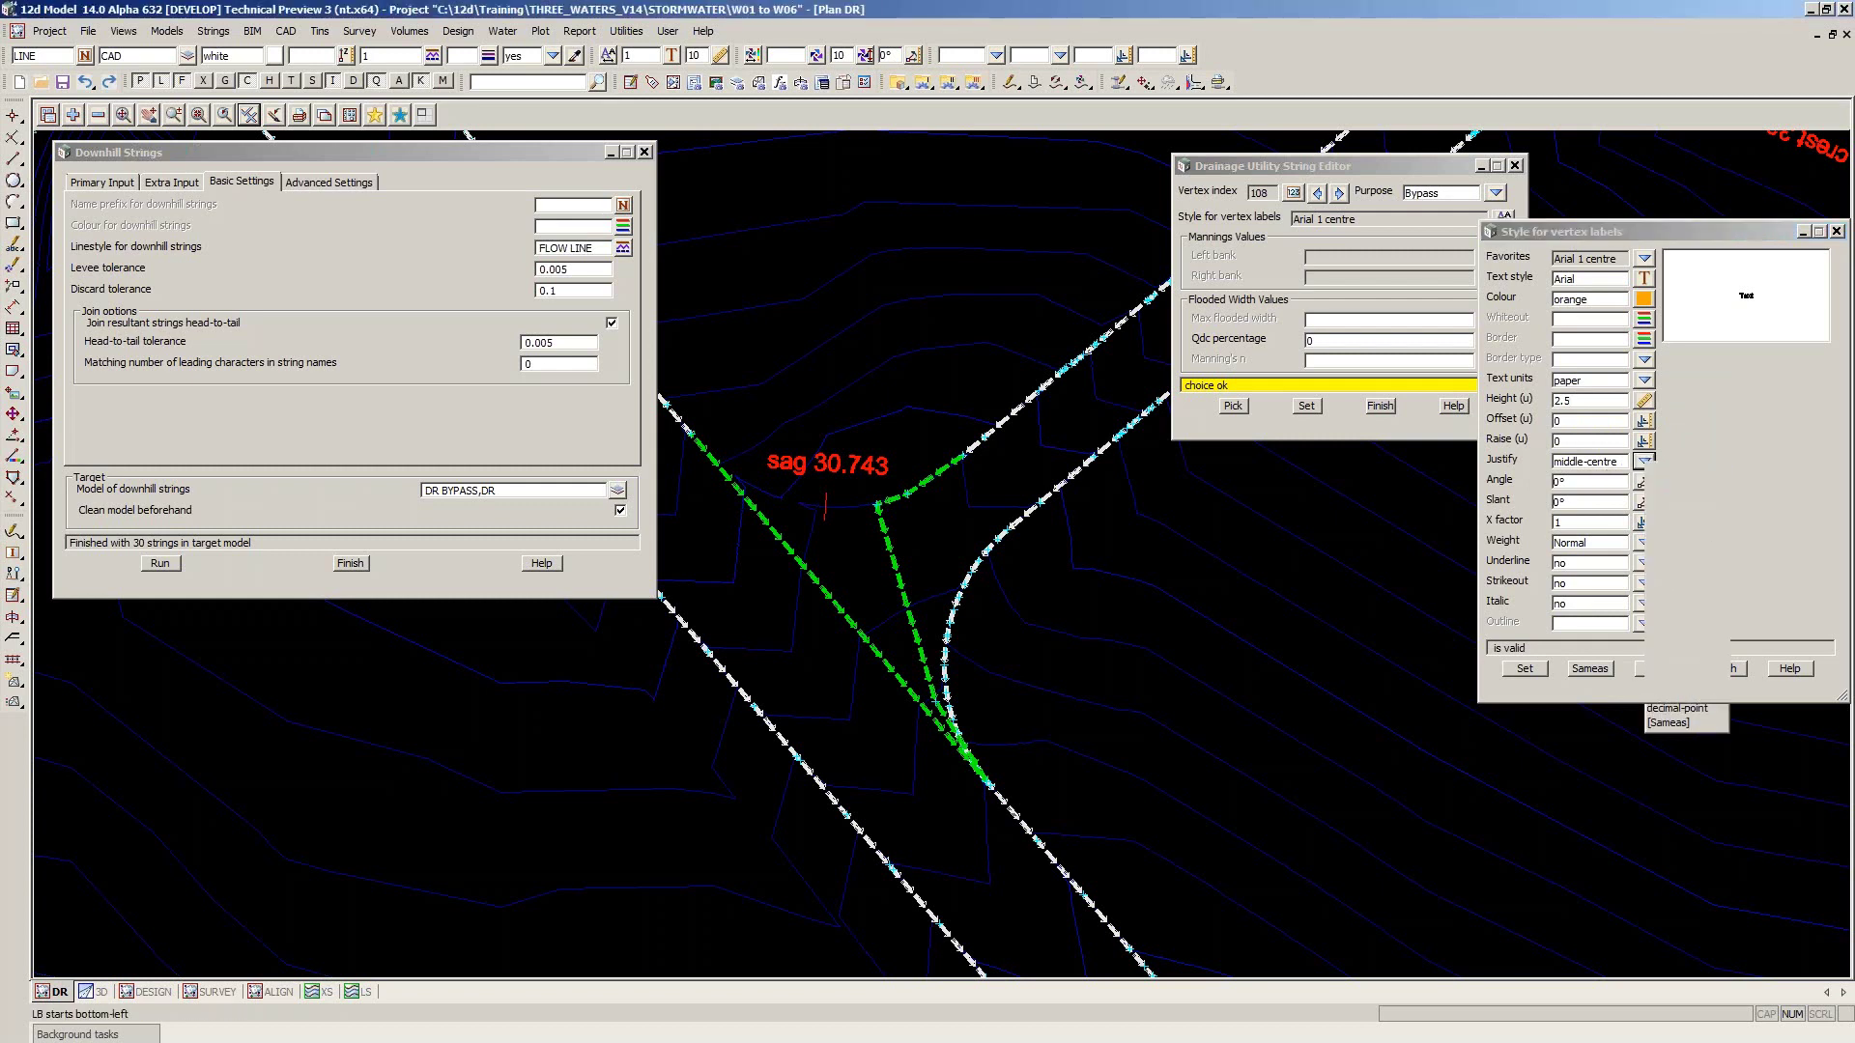
{"action": "left_click", "coordinate": [962, 454]}
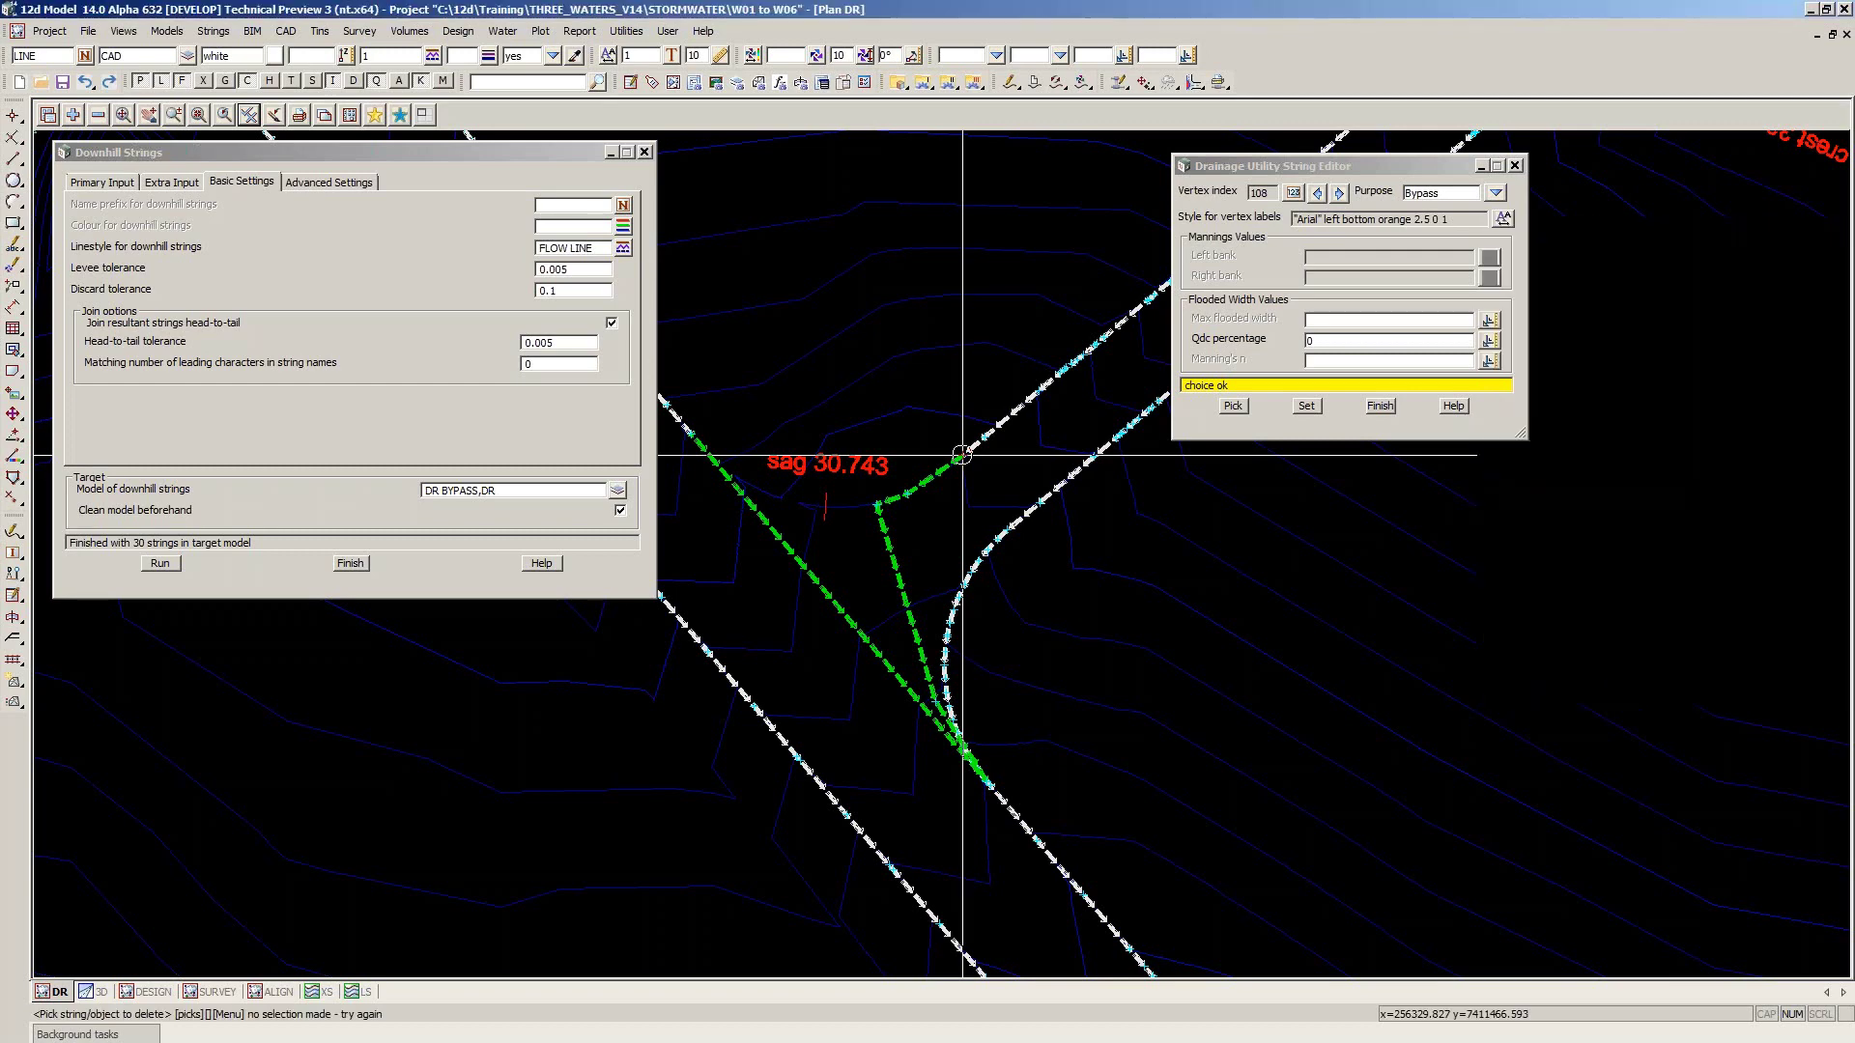
{"action": "left_click", "coordinate": [1305, 406]}
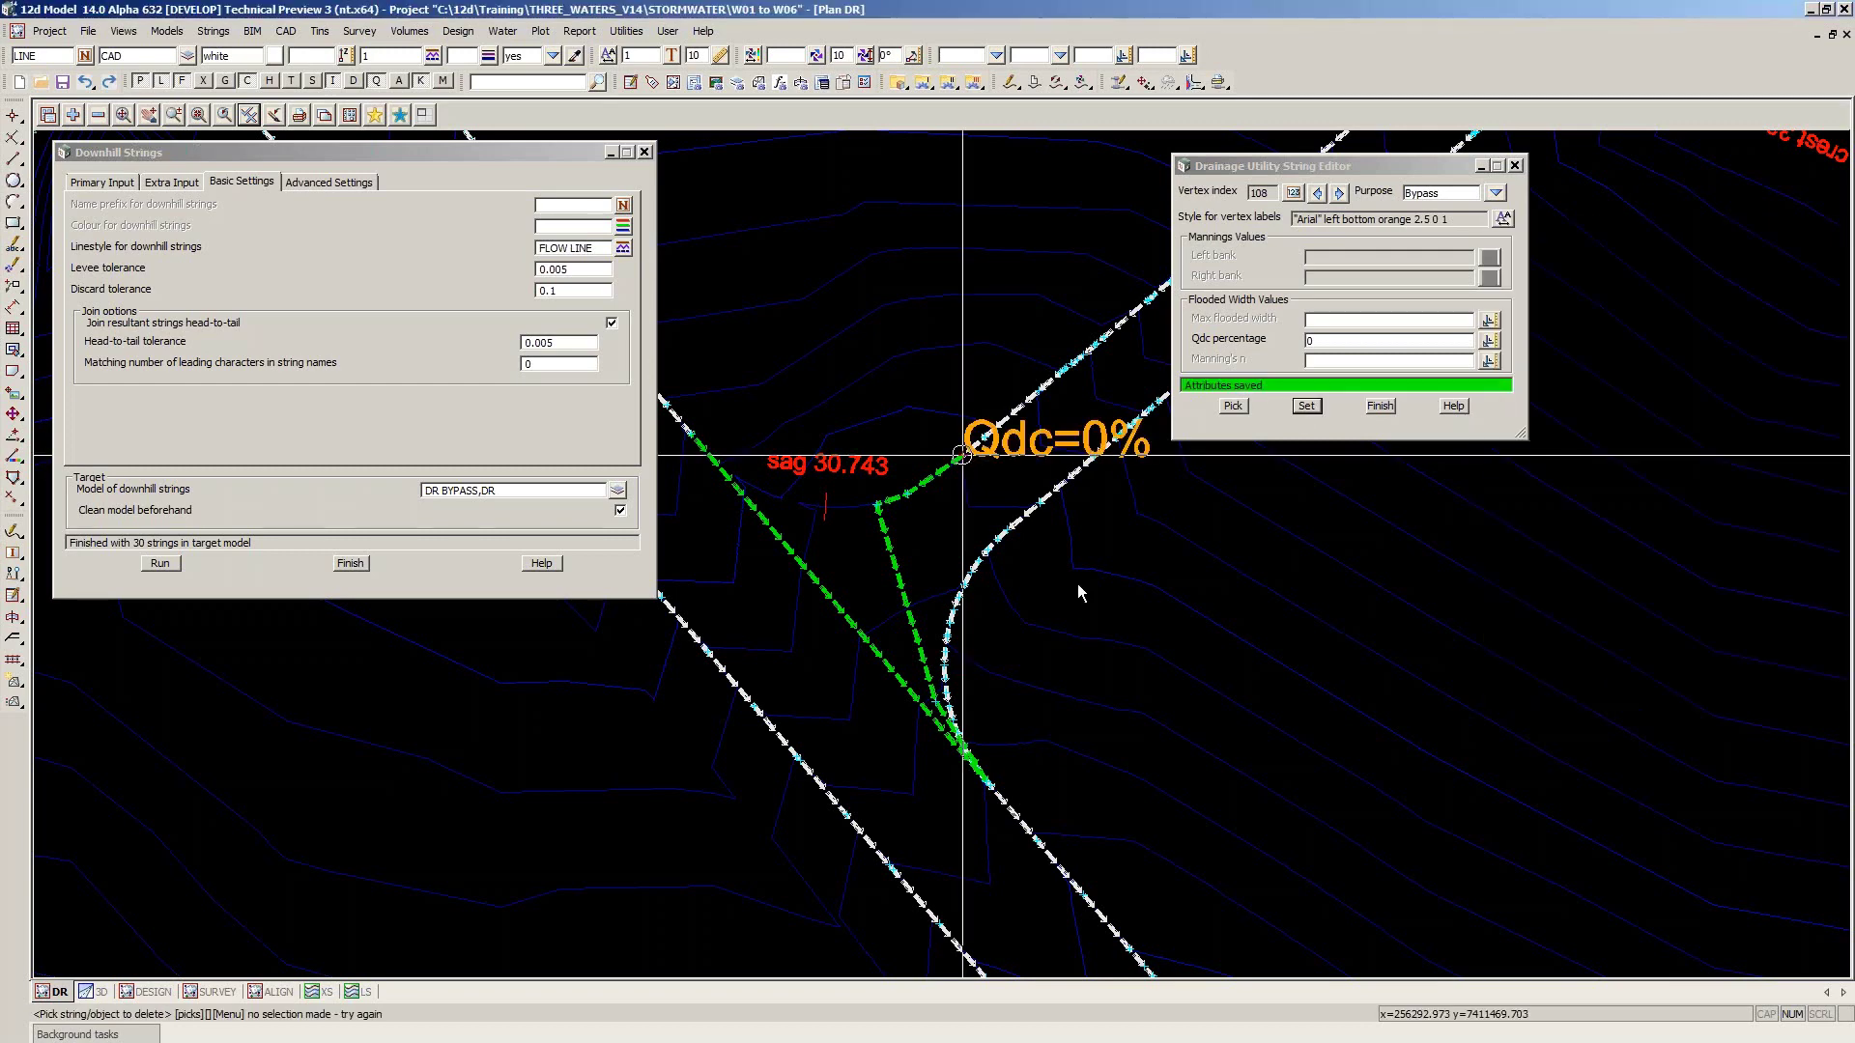
{"action": "scroll", "coordinate": [1076, 583], "scroll_direction": "up", "scroll_amount": 1}
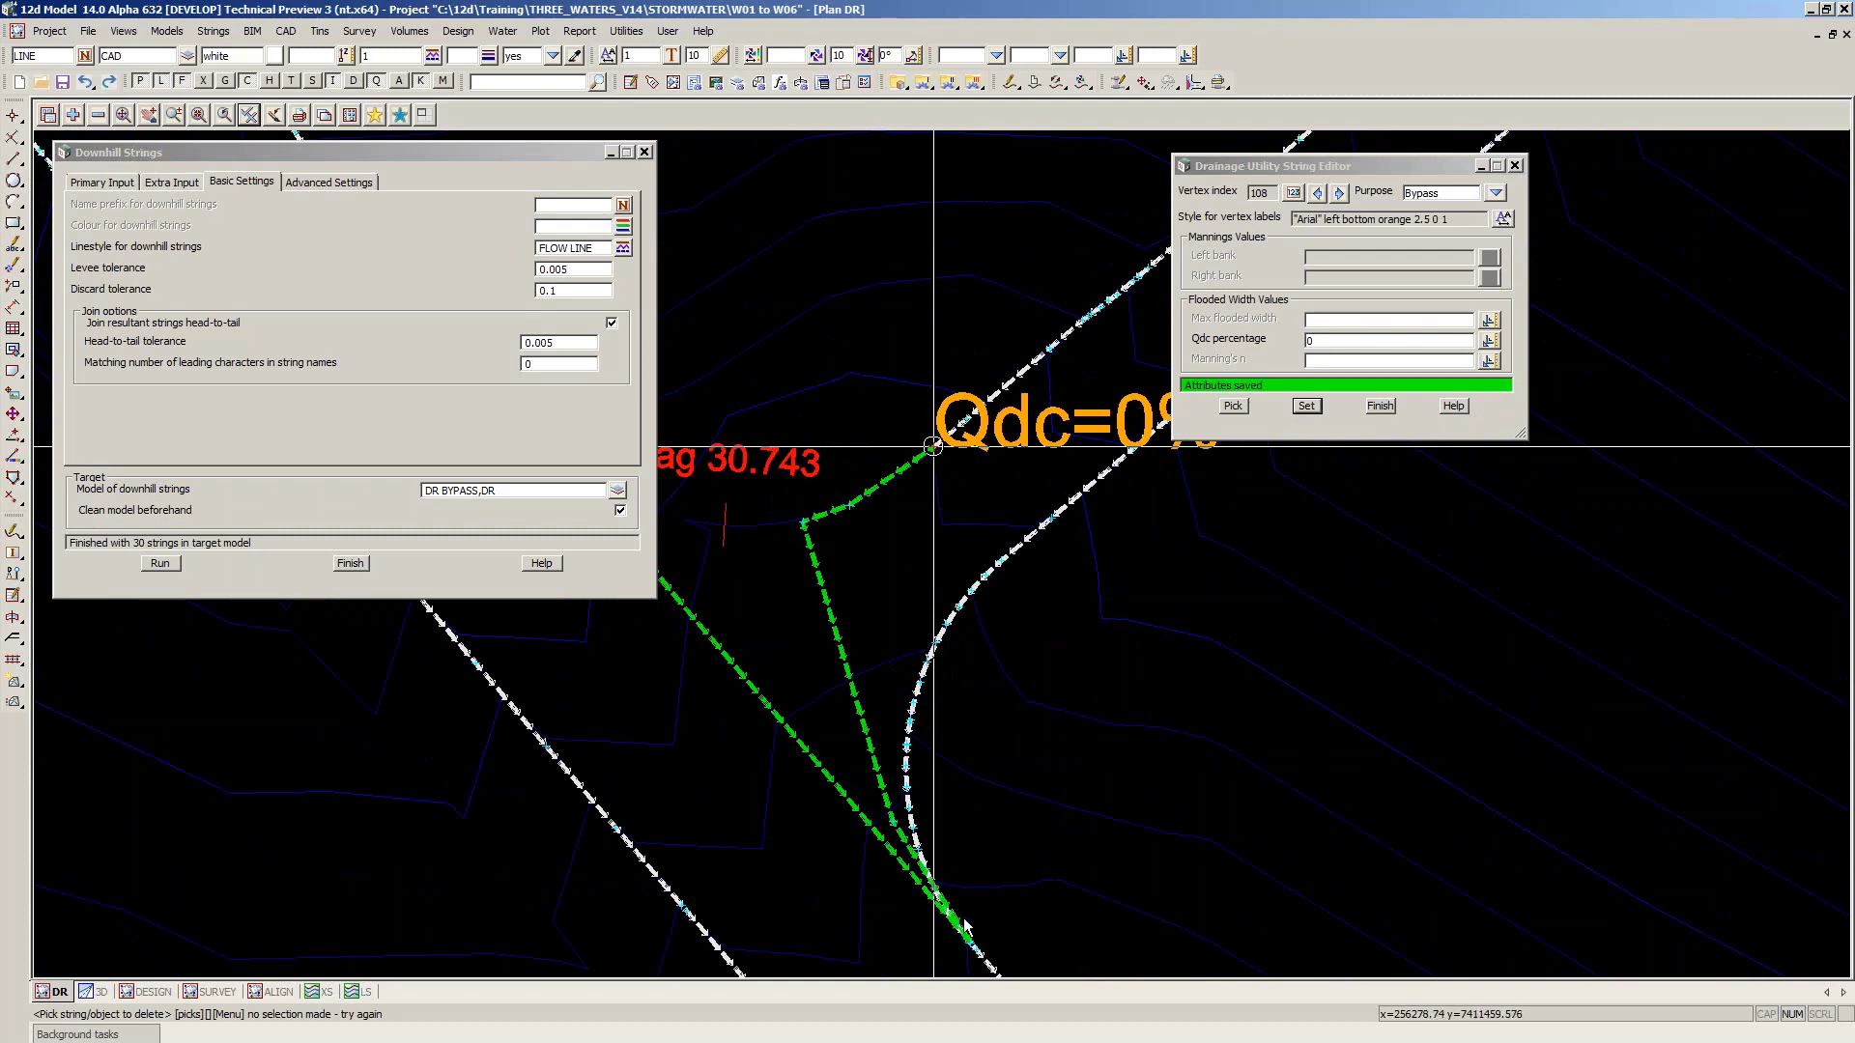
{"action": "scroll", "coordinate": [853, 516], "scroll_direction": "down", "scroll_amount": 1}
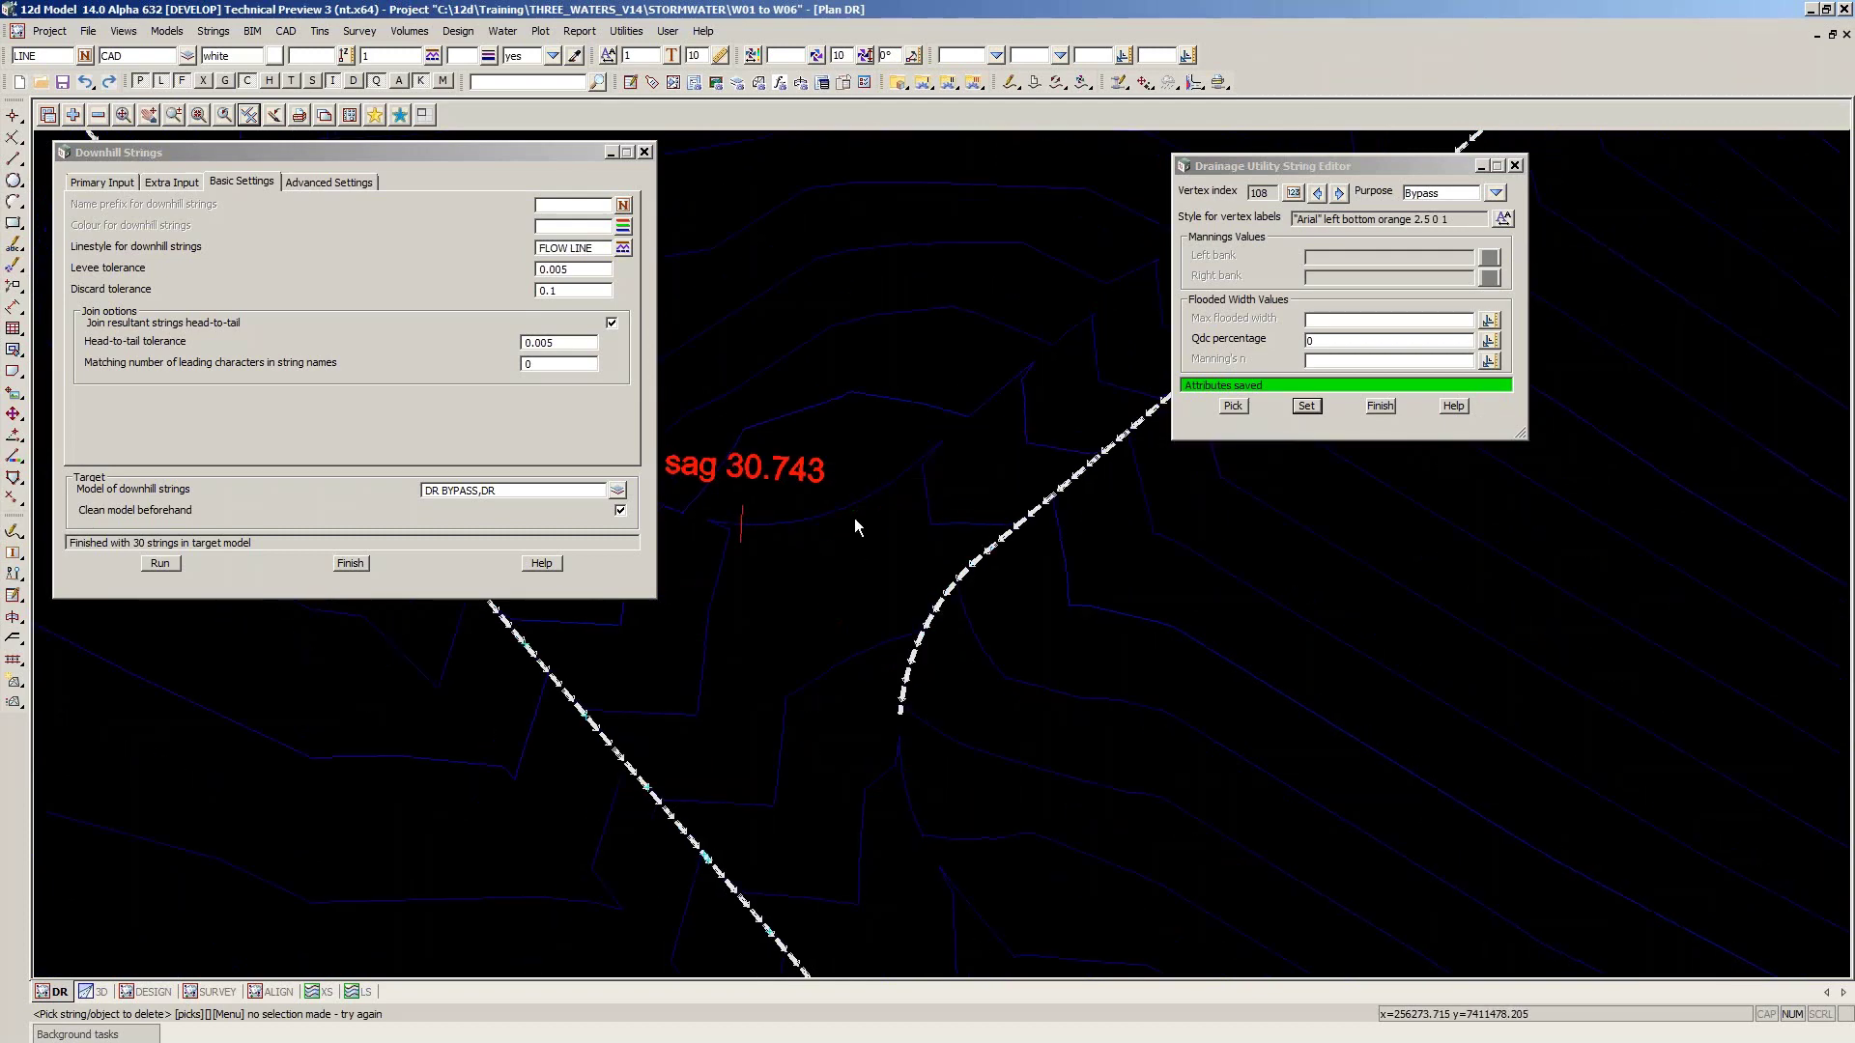
{"action": "scroll", "coordinate": [854, 526], "scroll_direction": "down", "scroll_amount": 1}
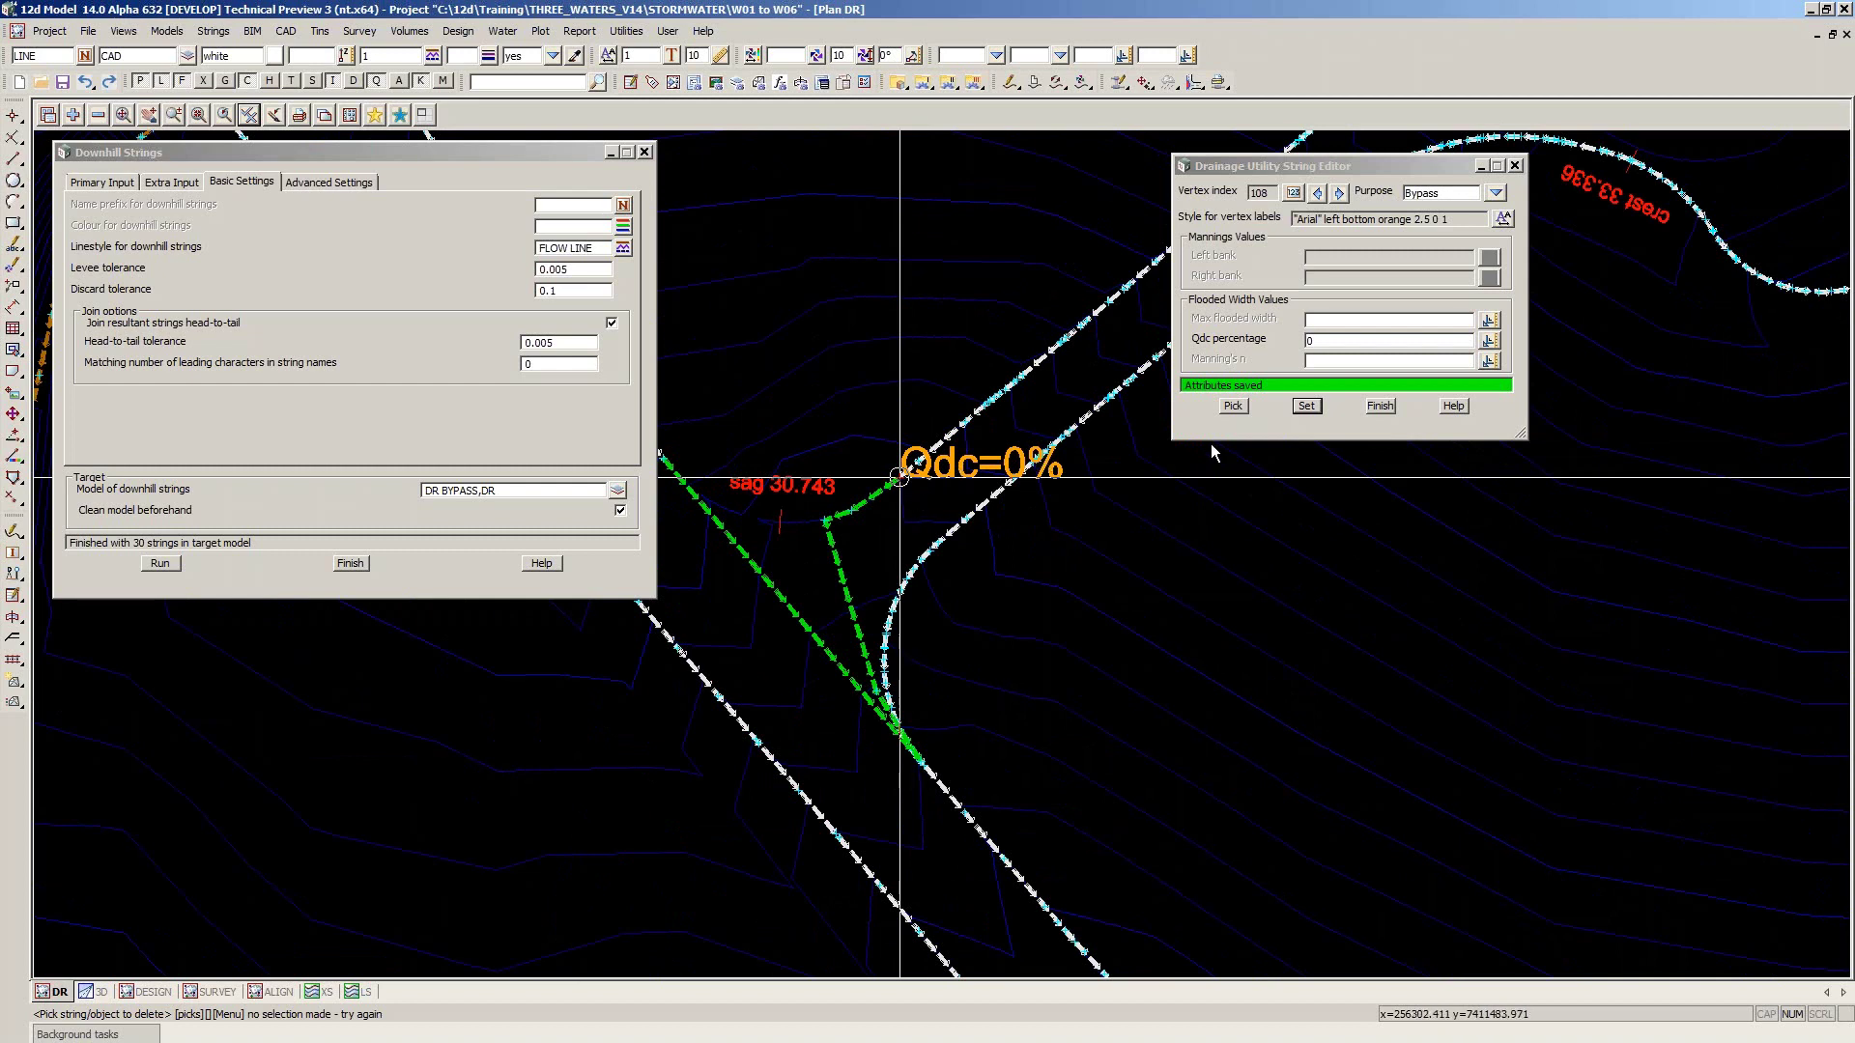
{"action": "left_click", "coordinate": [1232, 406]}
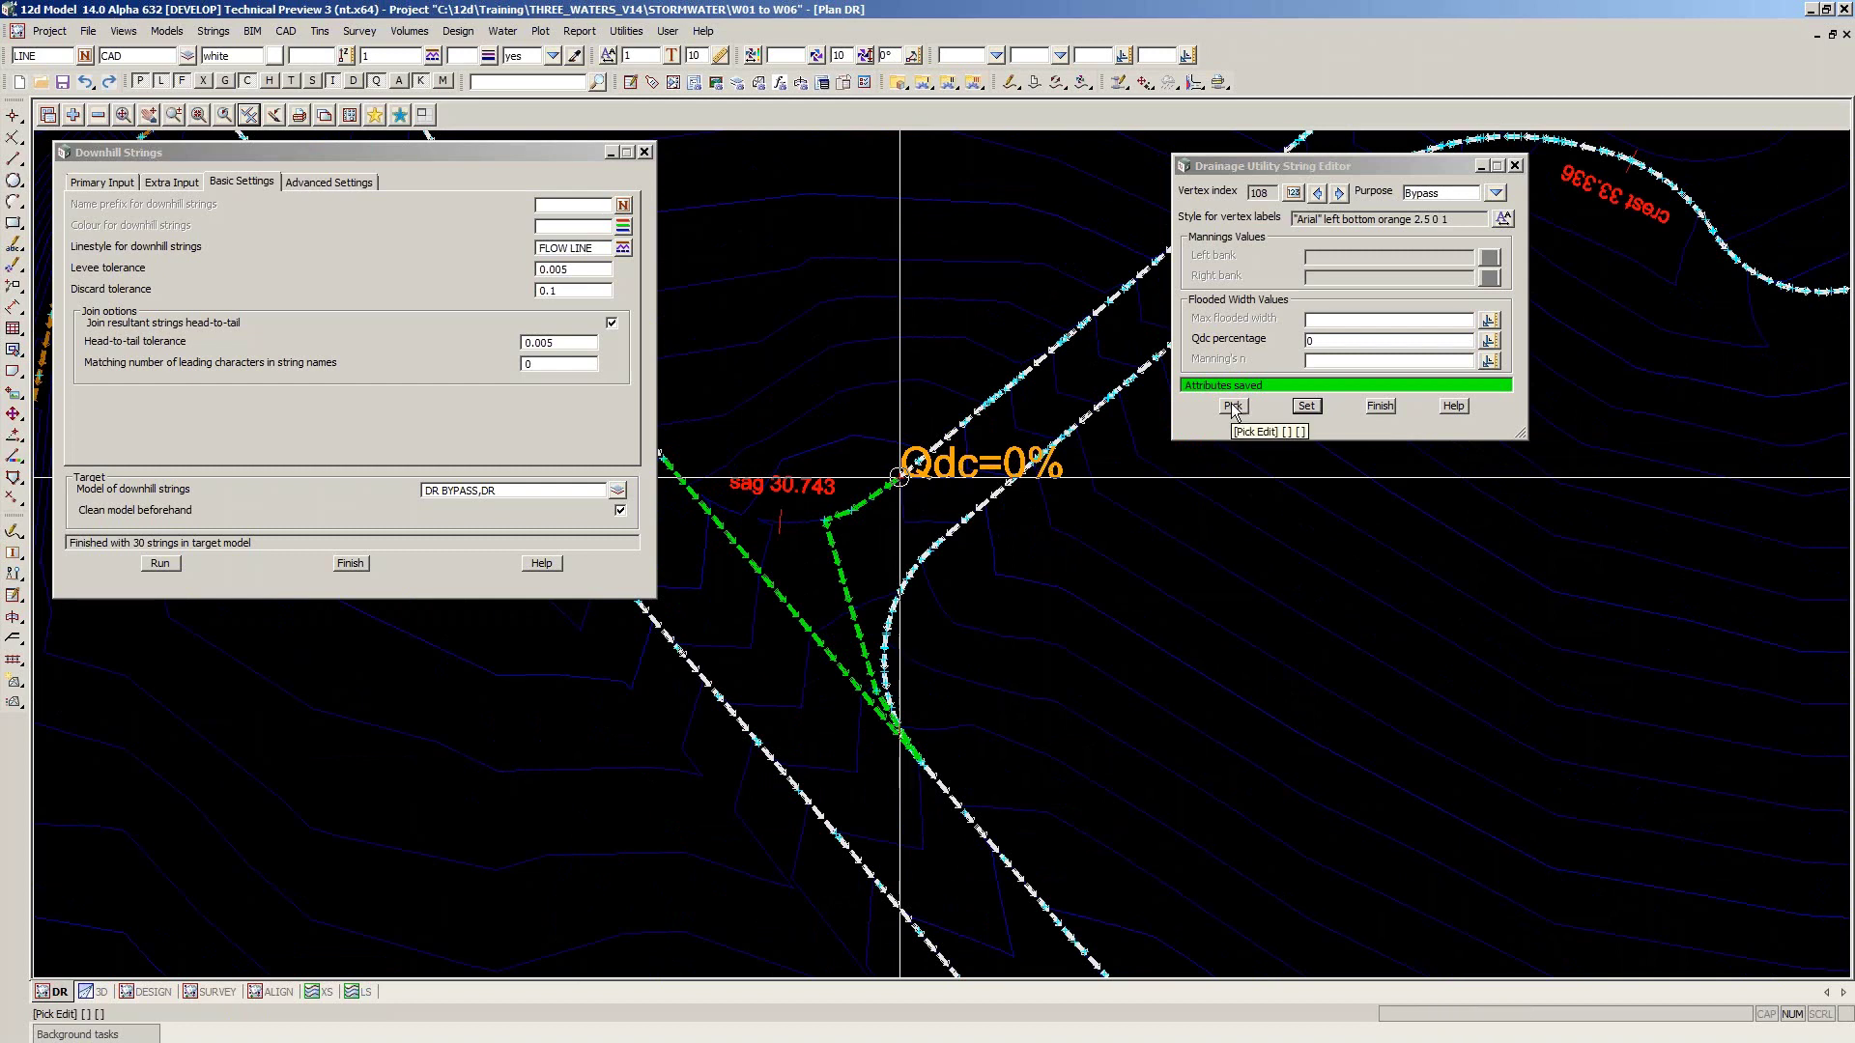
{"action": "left_click", "coordinate": [1232, 406]}
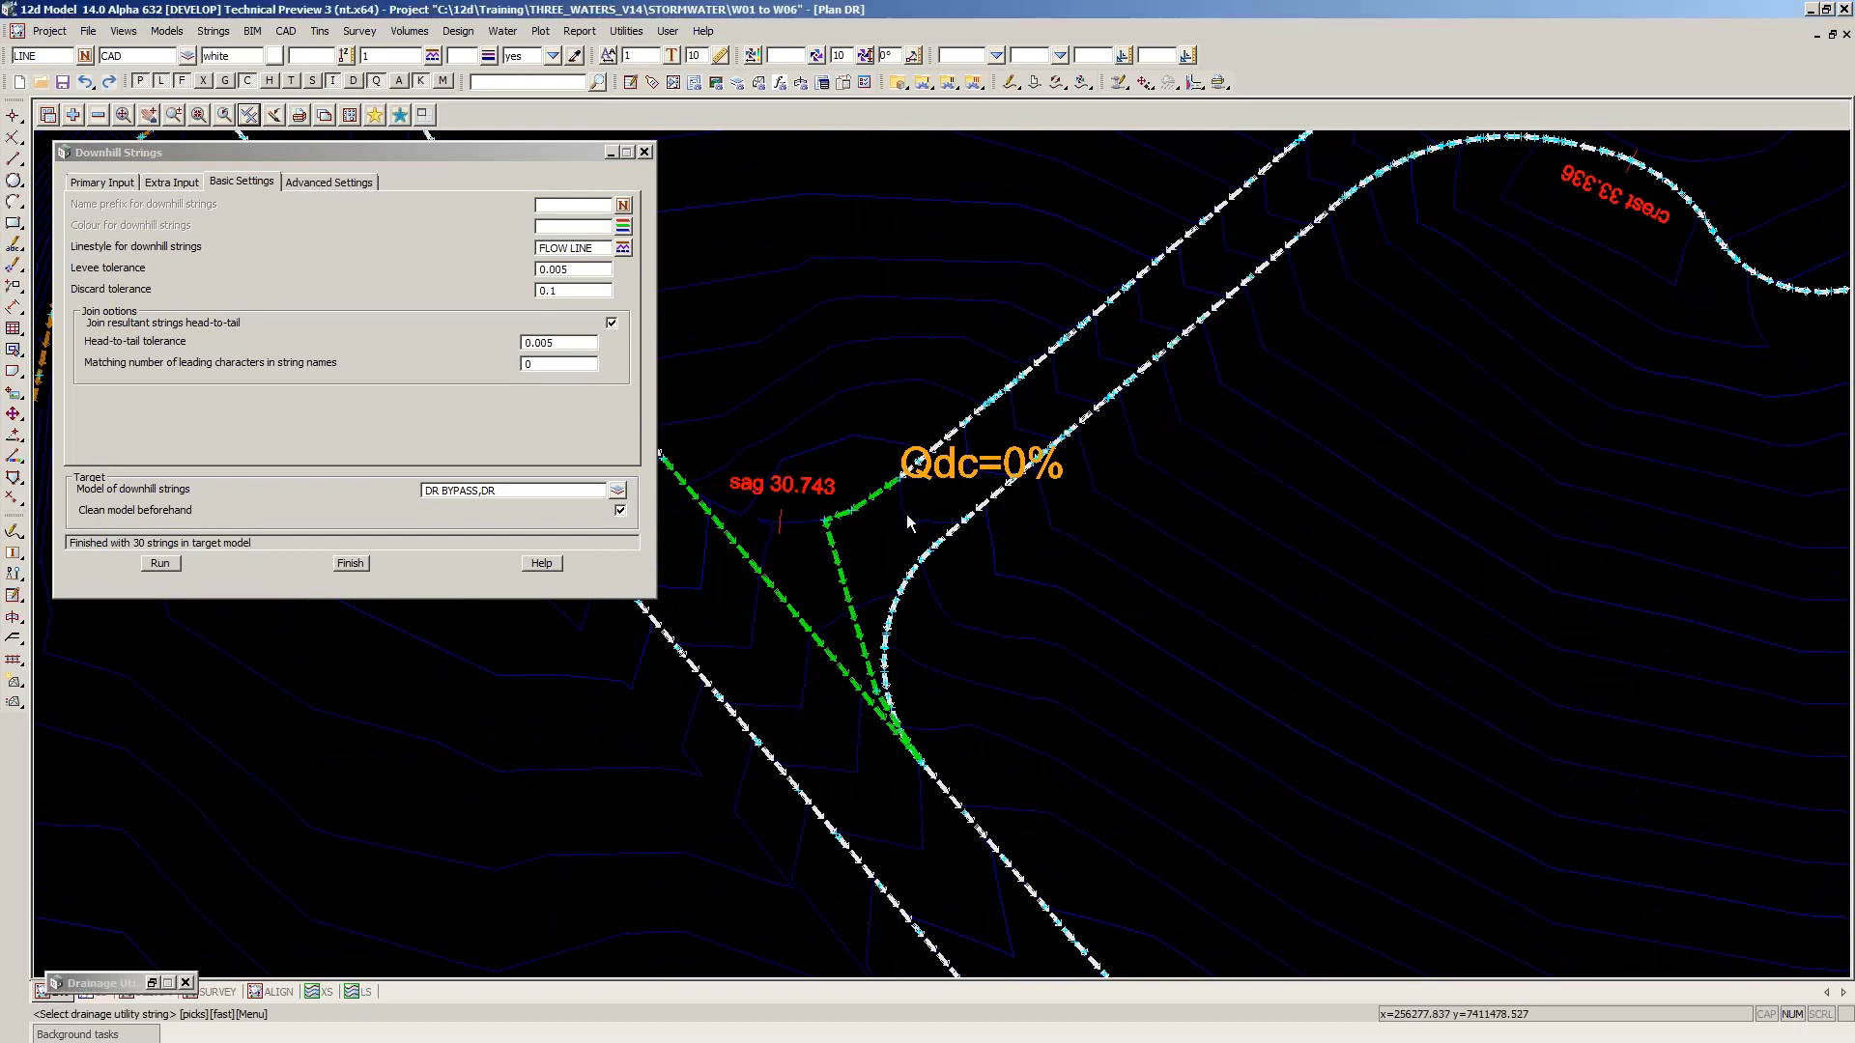
{"action": "scroll", "coordinate": [906, 514], "scroll_direction": "up", "scroll_amount": 3}
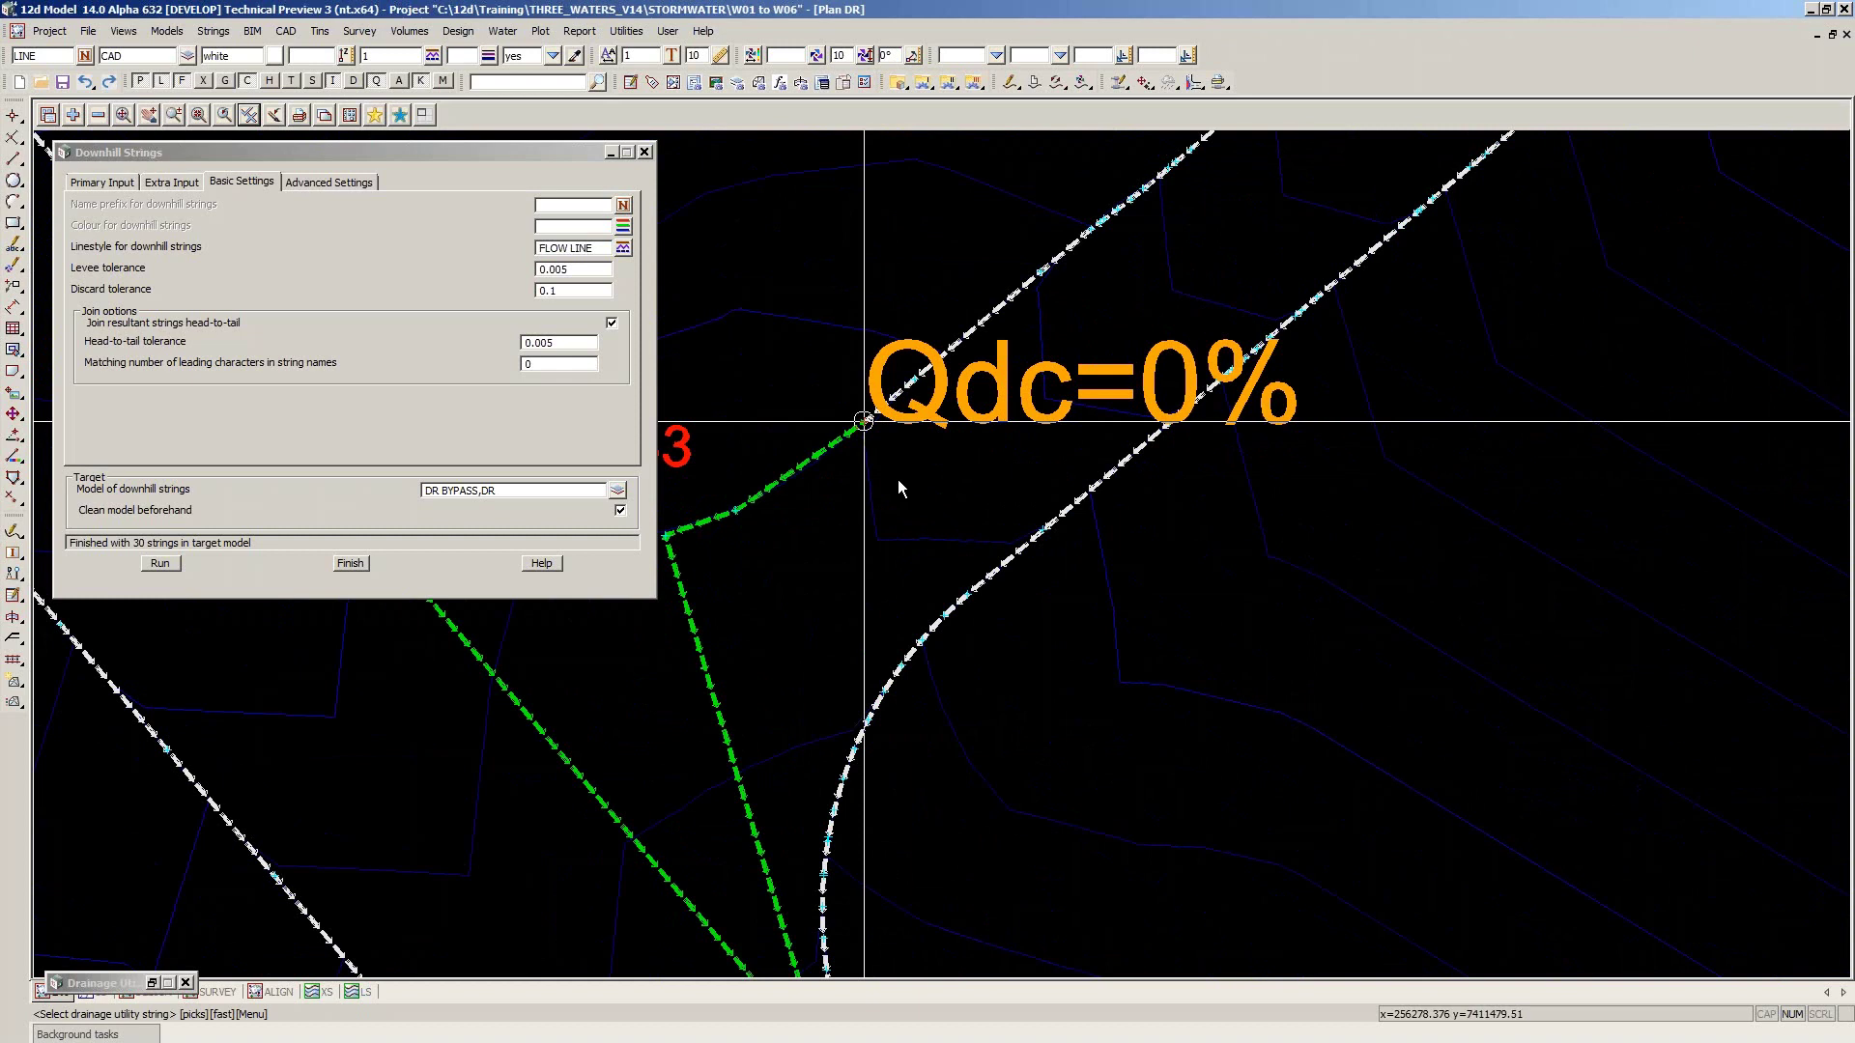
{"action": "key", "text": "Escape"}
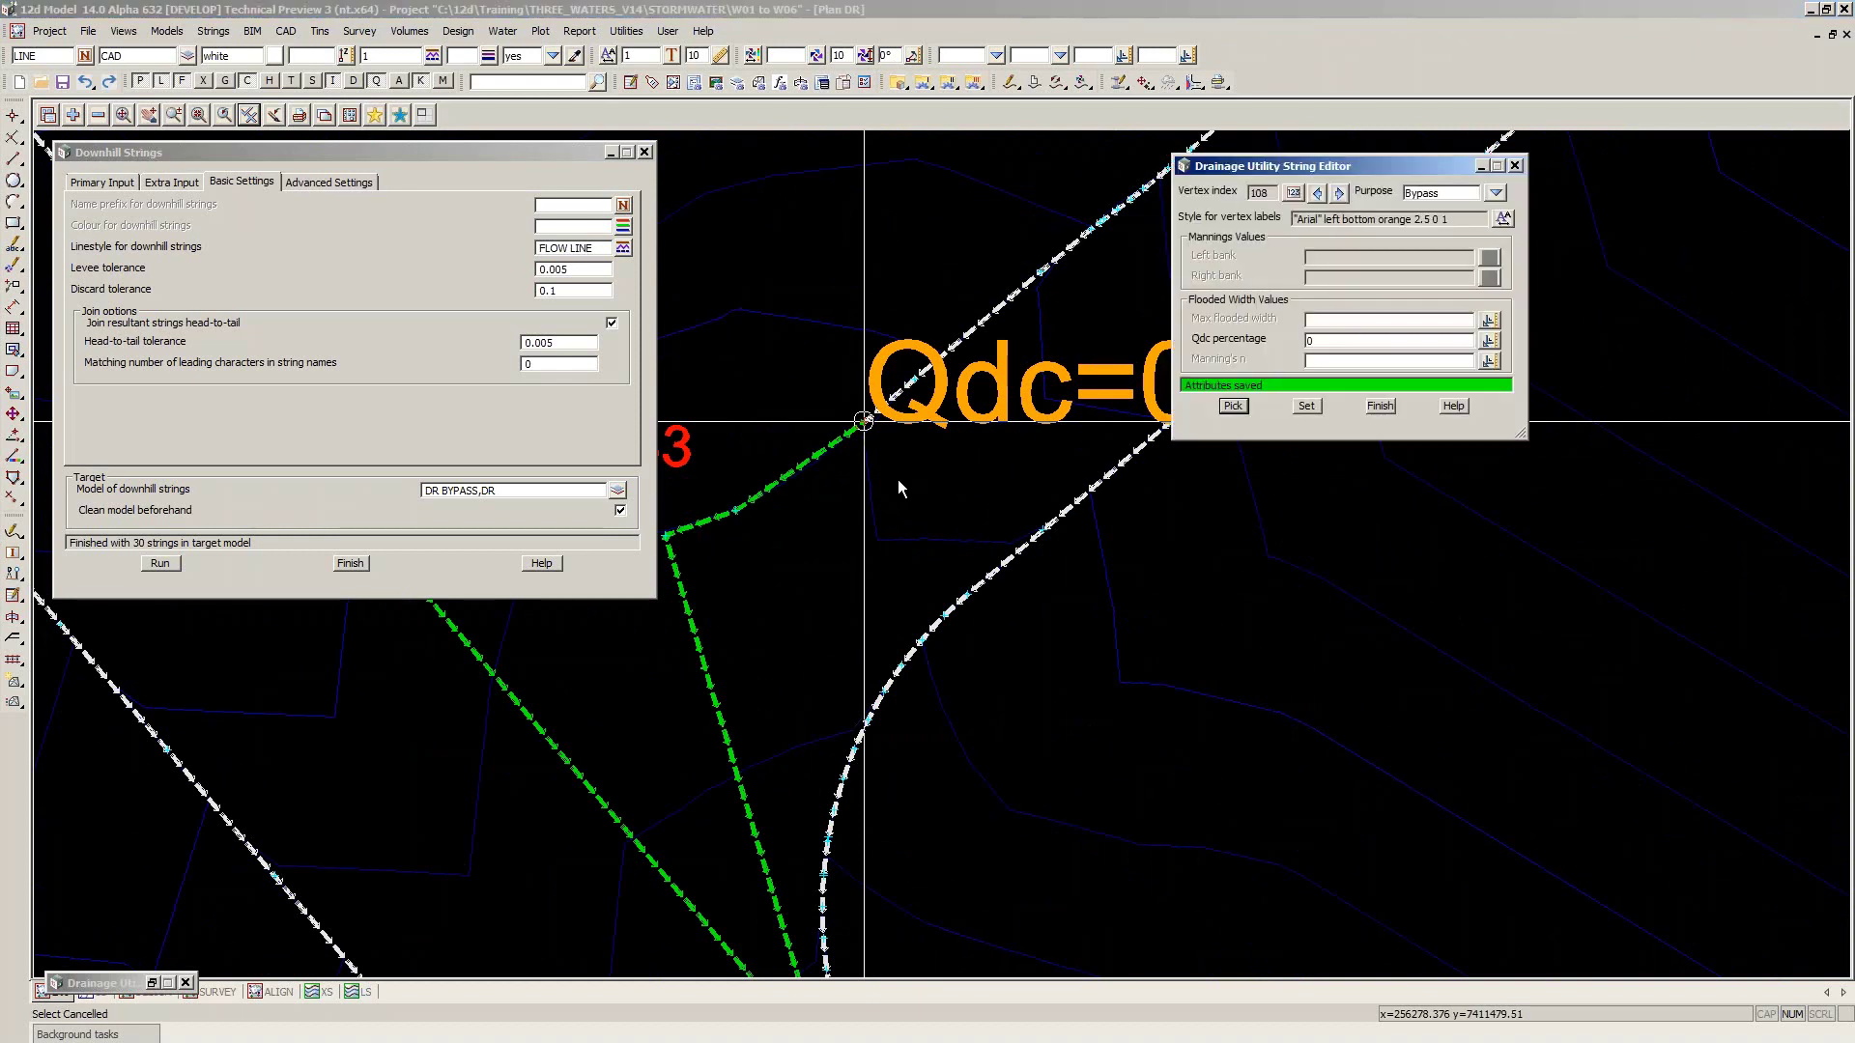
Insert a vertex on the KIL 18 string directly opposite the vertex labelled Qdc=0%
{"action": "left_click", "coordinate": [13, 436]}
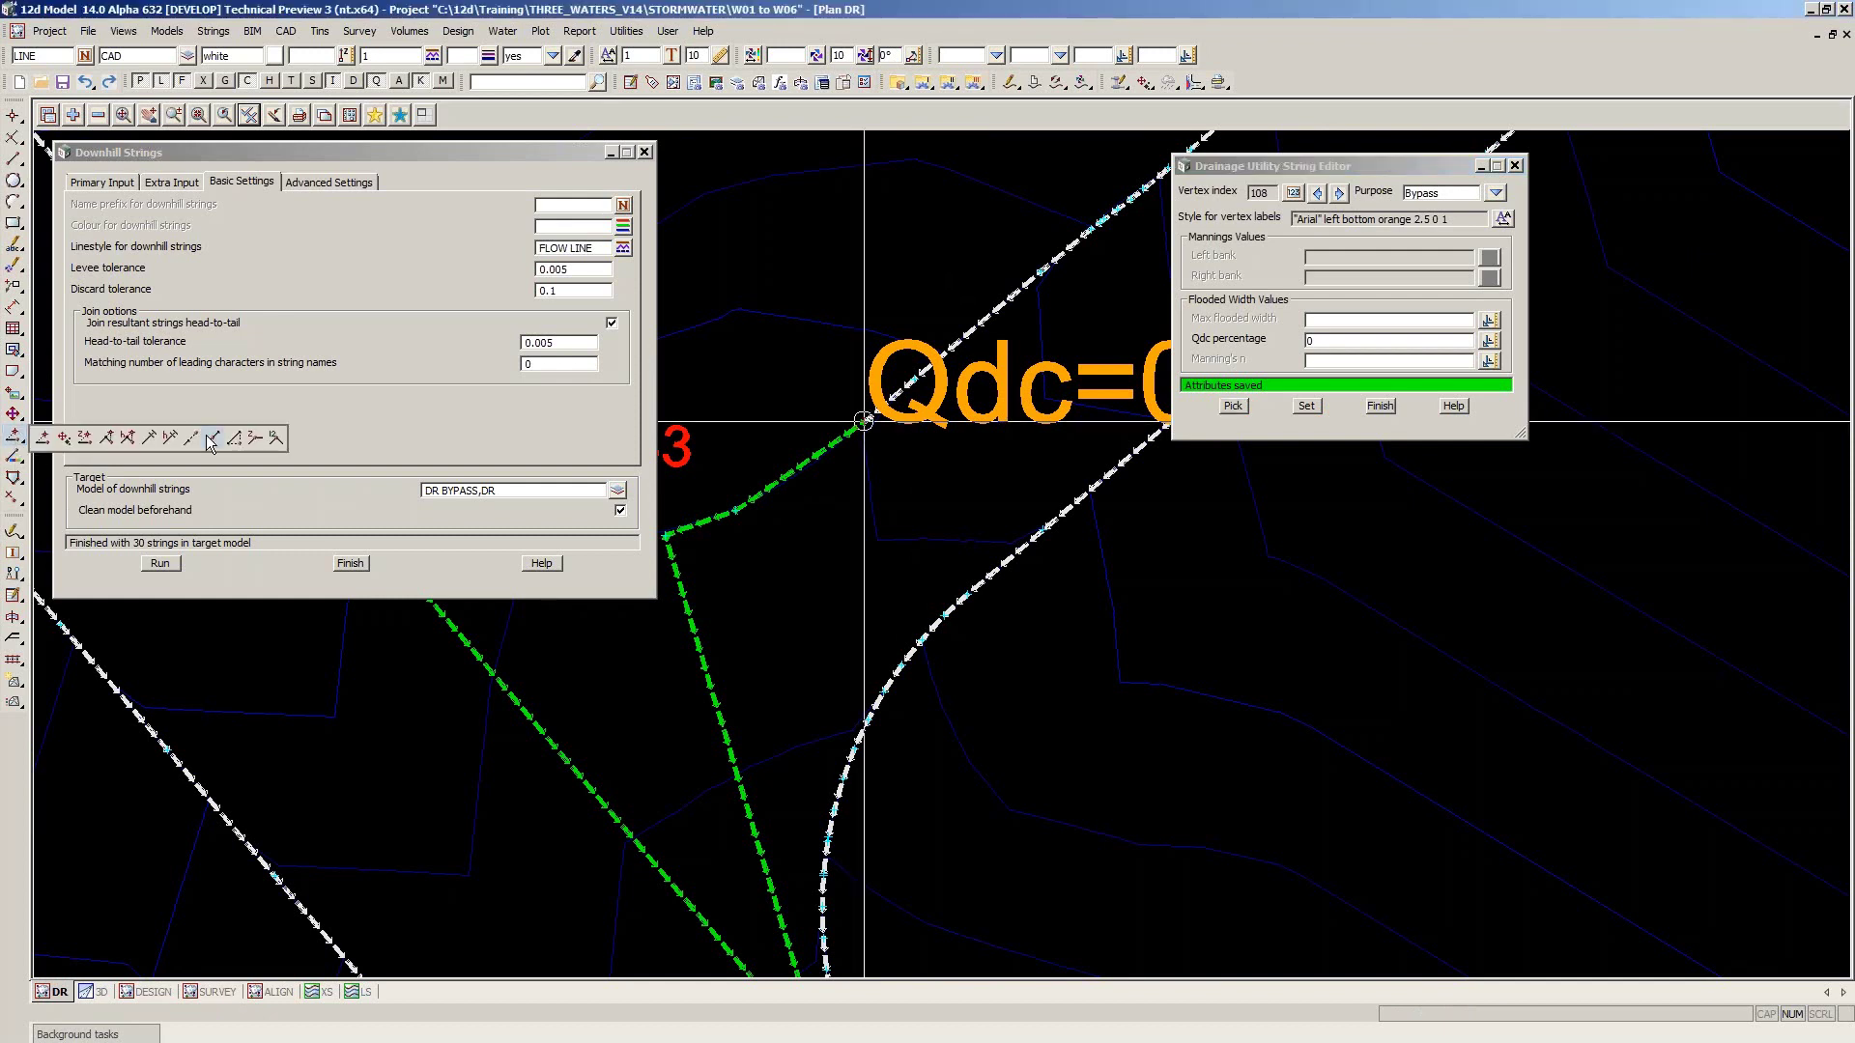
{"action": "left_click", "coordinate": [211, 440]}
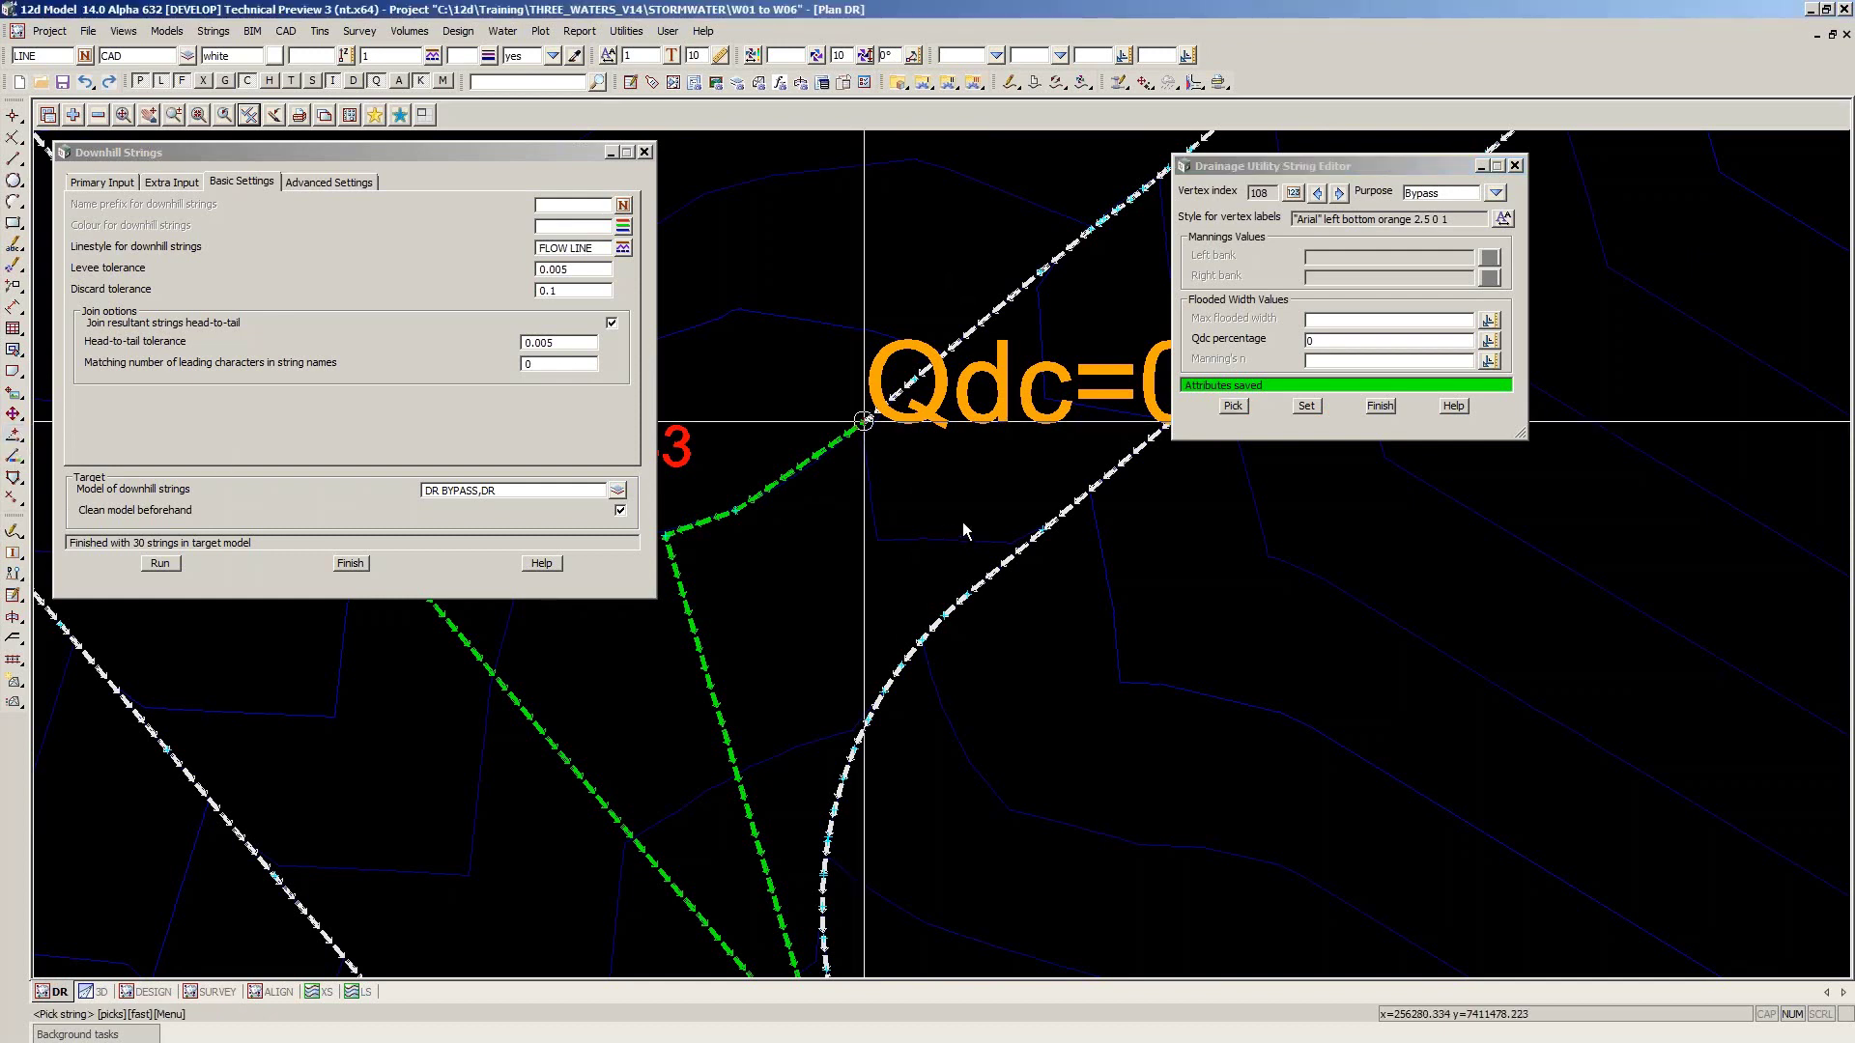
{"action": "left_click", "coordinate": [1000, 575]}
{"action": "left_click", "coordinate": [1000, 575]}
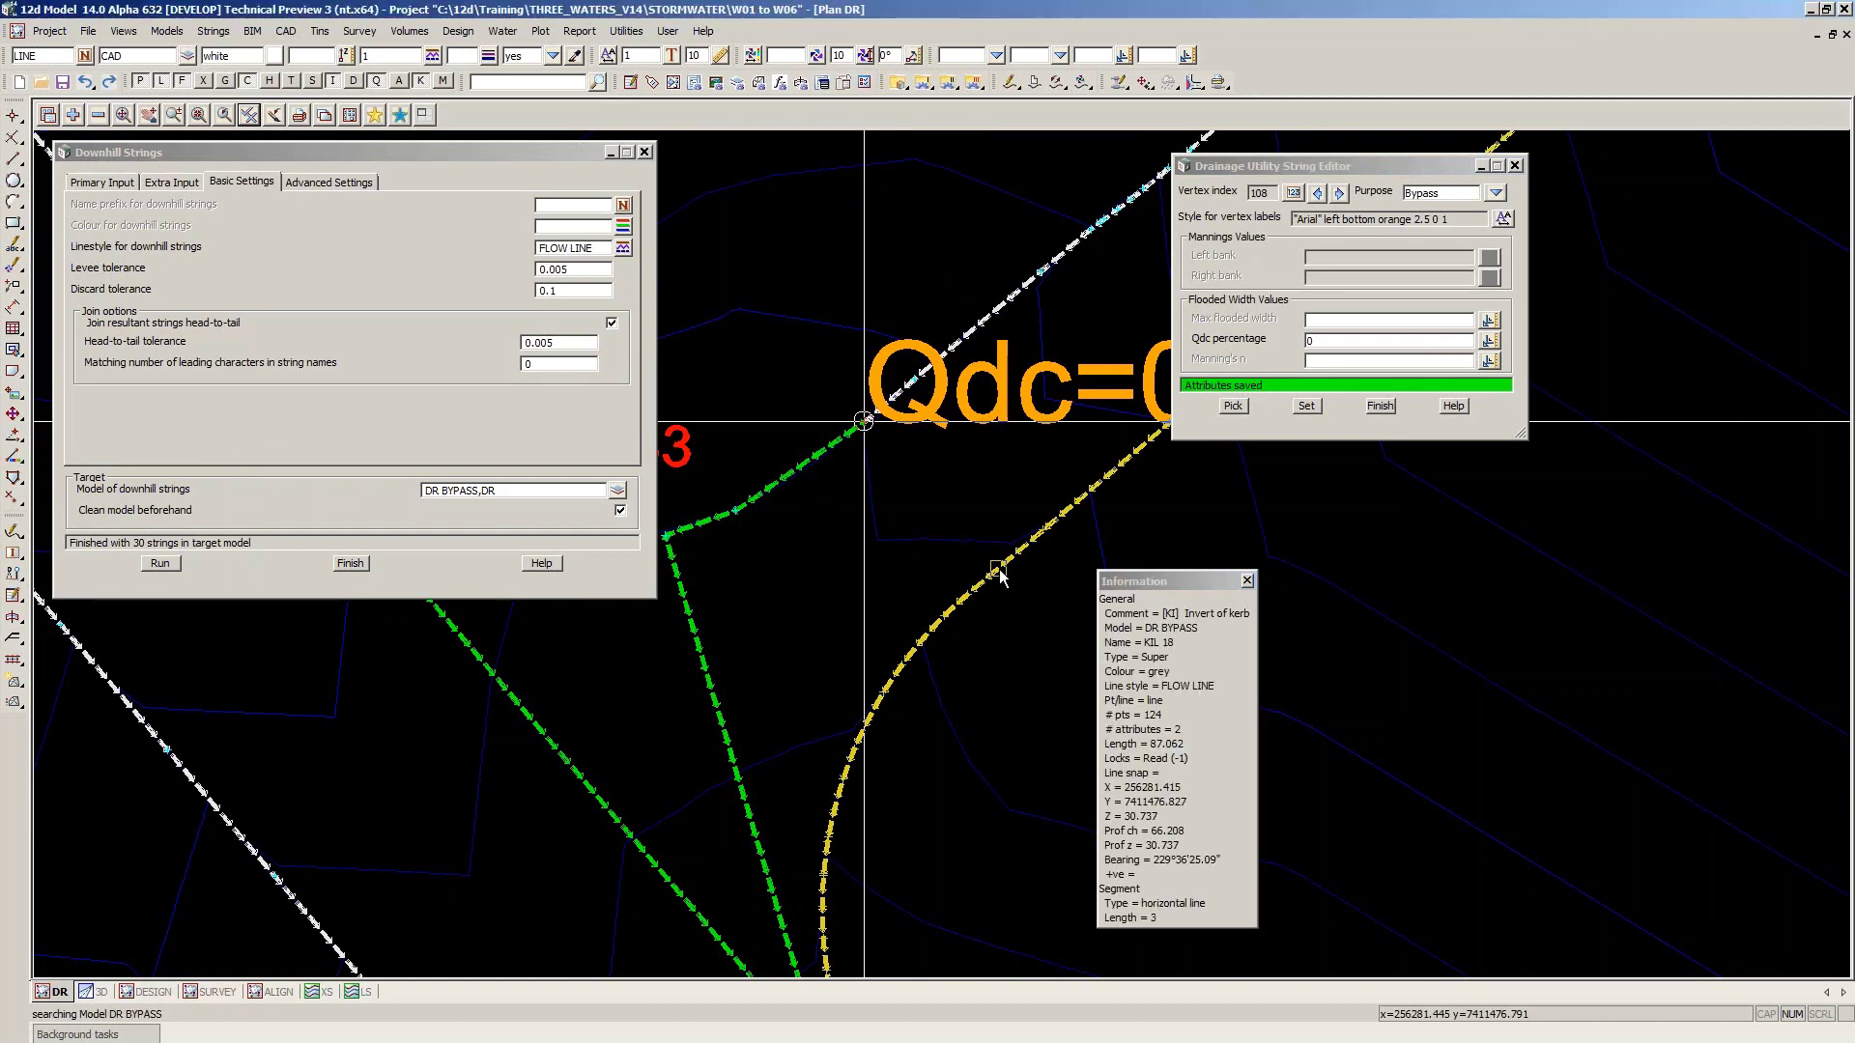
{"action": "middle_click", "coordinate": [999, 570]}
{"action": "scroll", "coordinate": [872, 440], "scroll_direction": "up", "scroll_amount": 2}
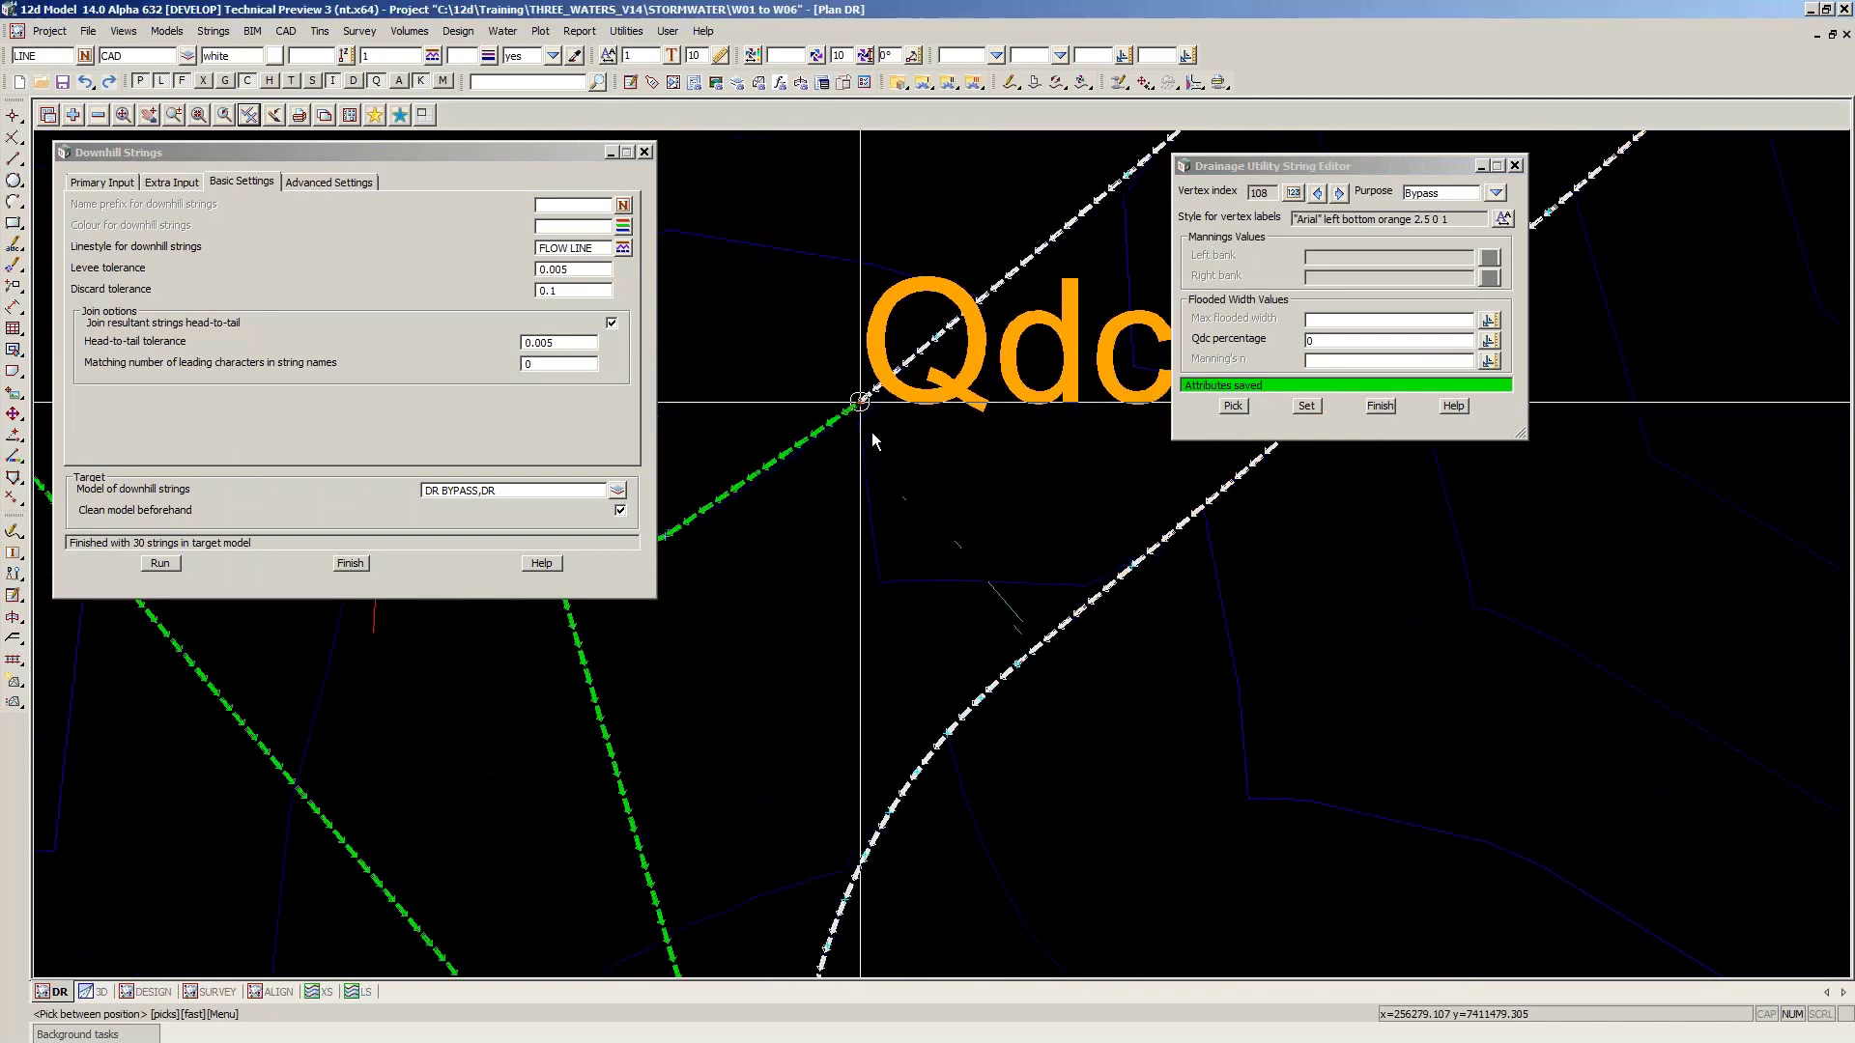
{"action": "left_click", "coordinate": [861, 405]}
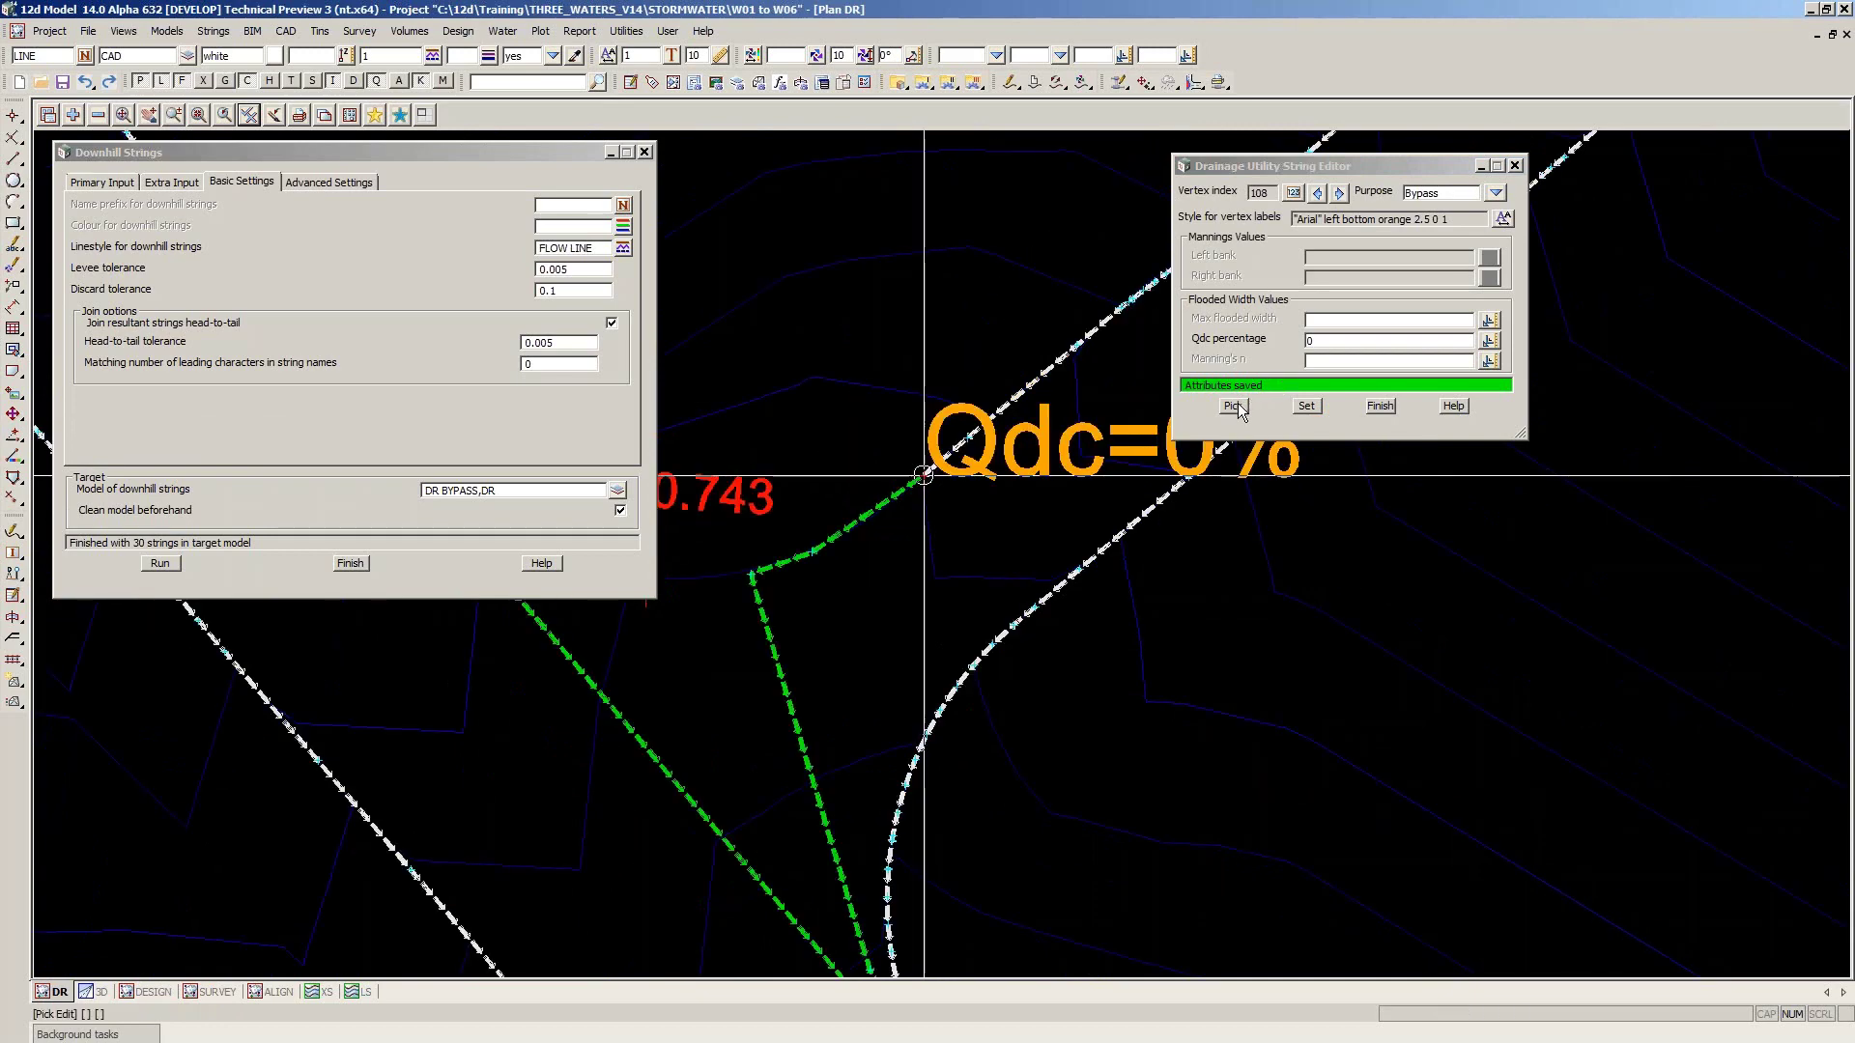
Set the Qdc percentage to 0 at the newly inserted vertex on the opposite kerb string, save it and close the Drainage Utility String Editor
{"action": "left_click", "coordinate": [1235, 406]}
{"action": "left_click", "coordinate": [1046, 608]}
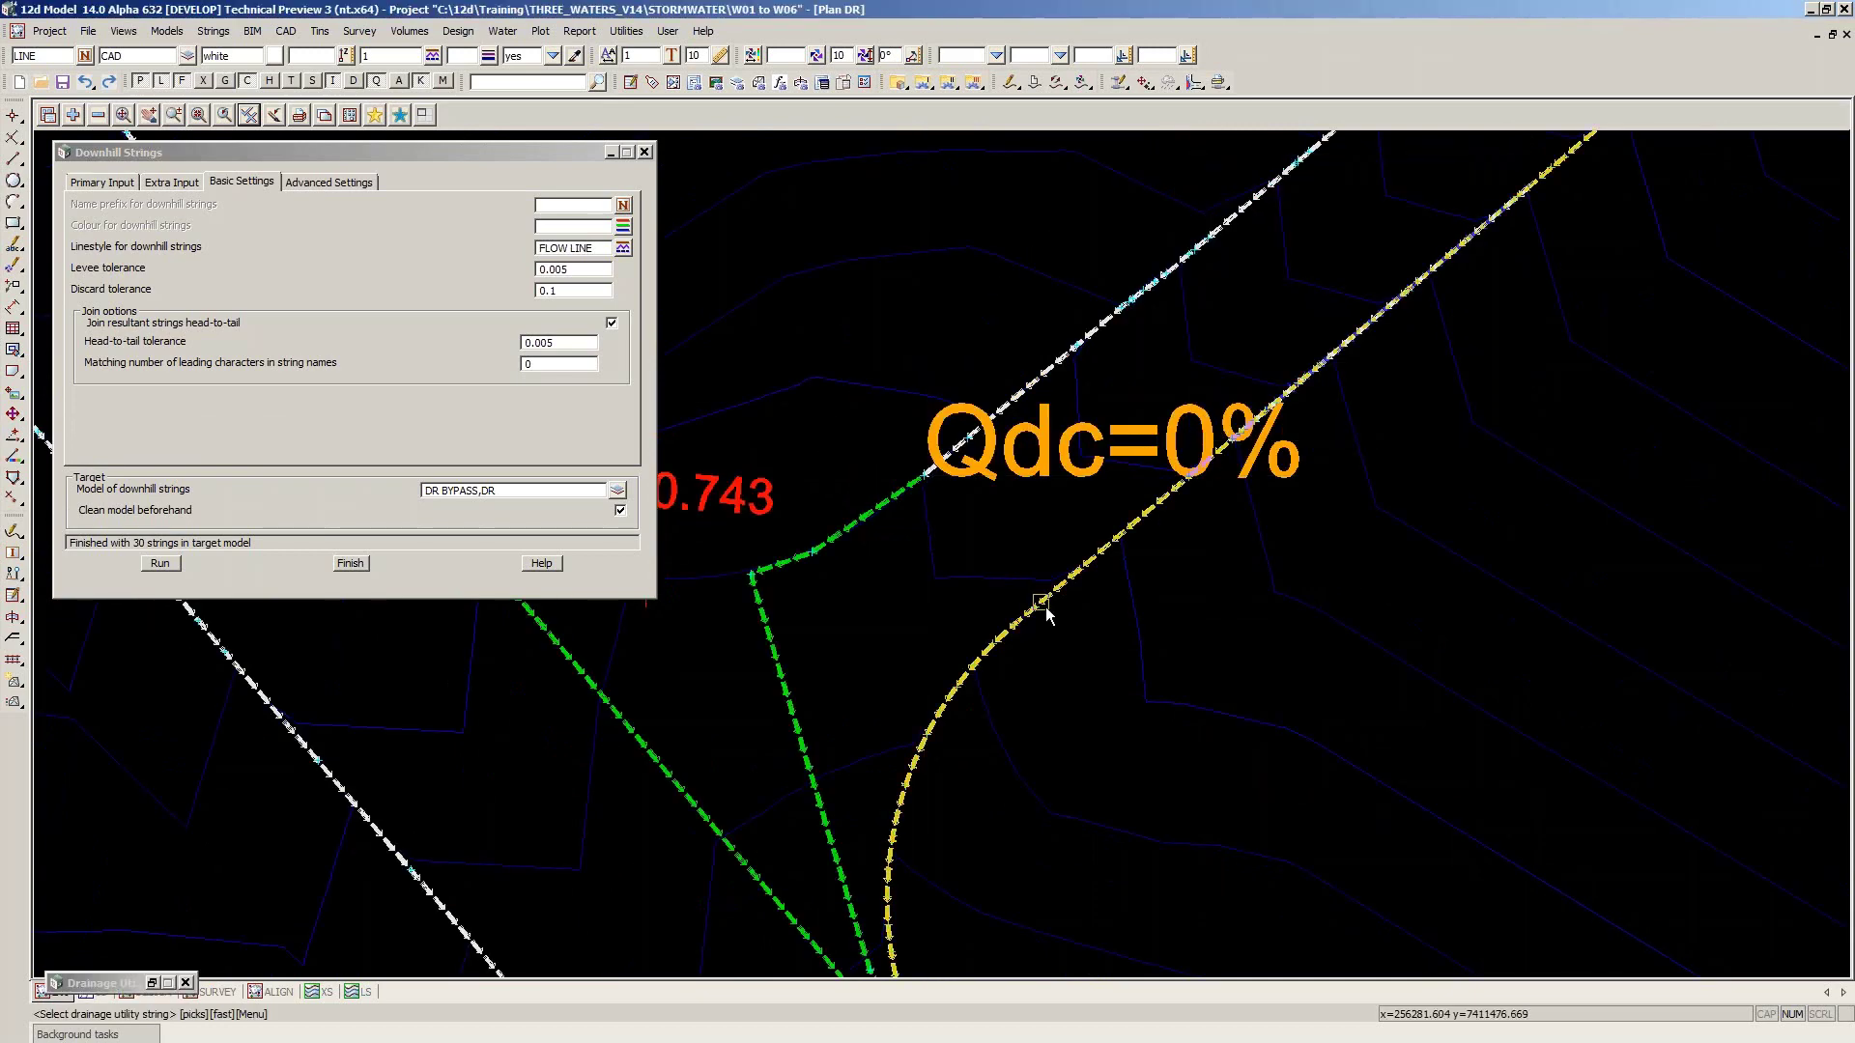
{"action": "middle_click", "coordinate": [1037, 607]}
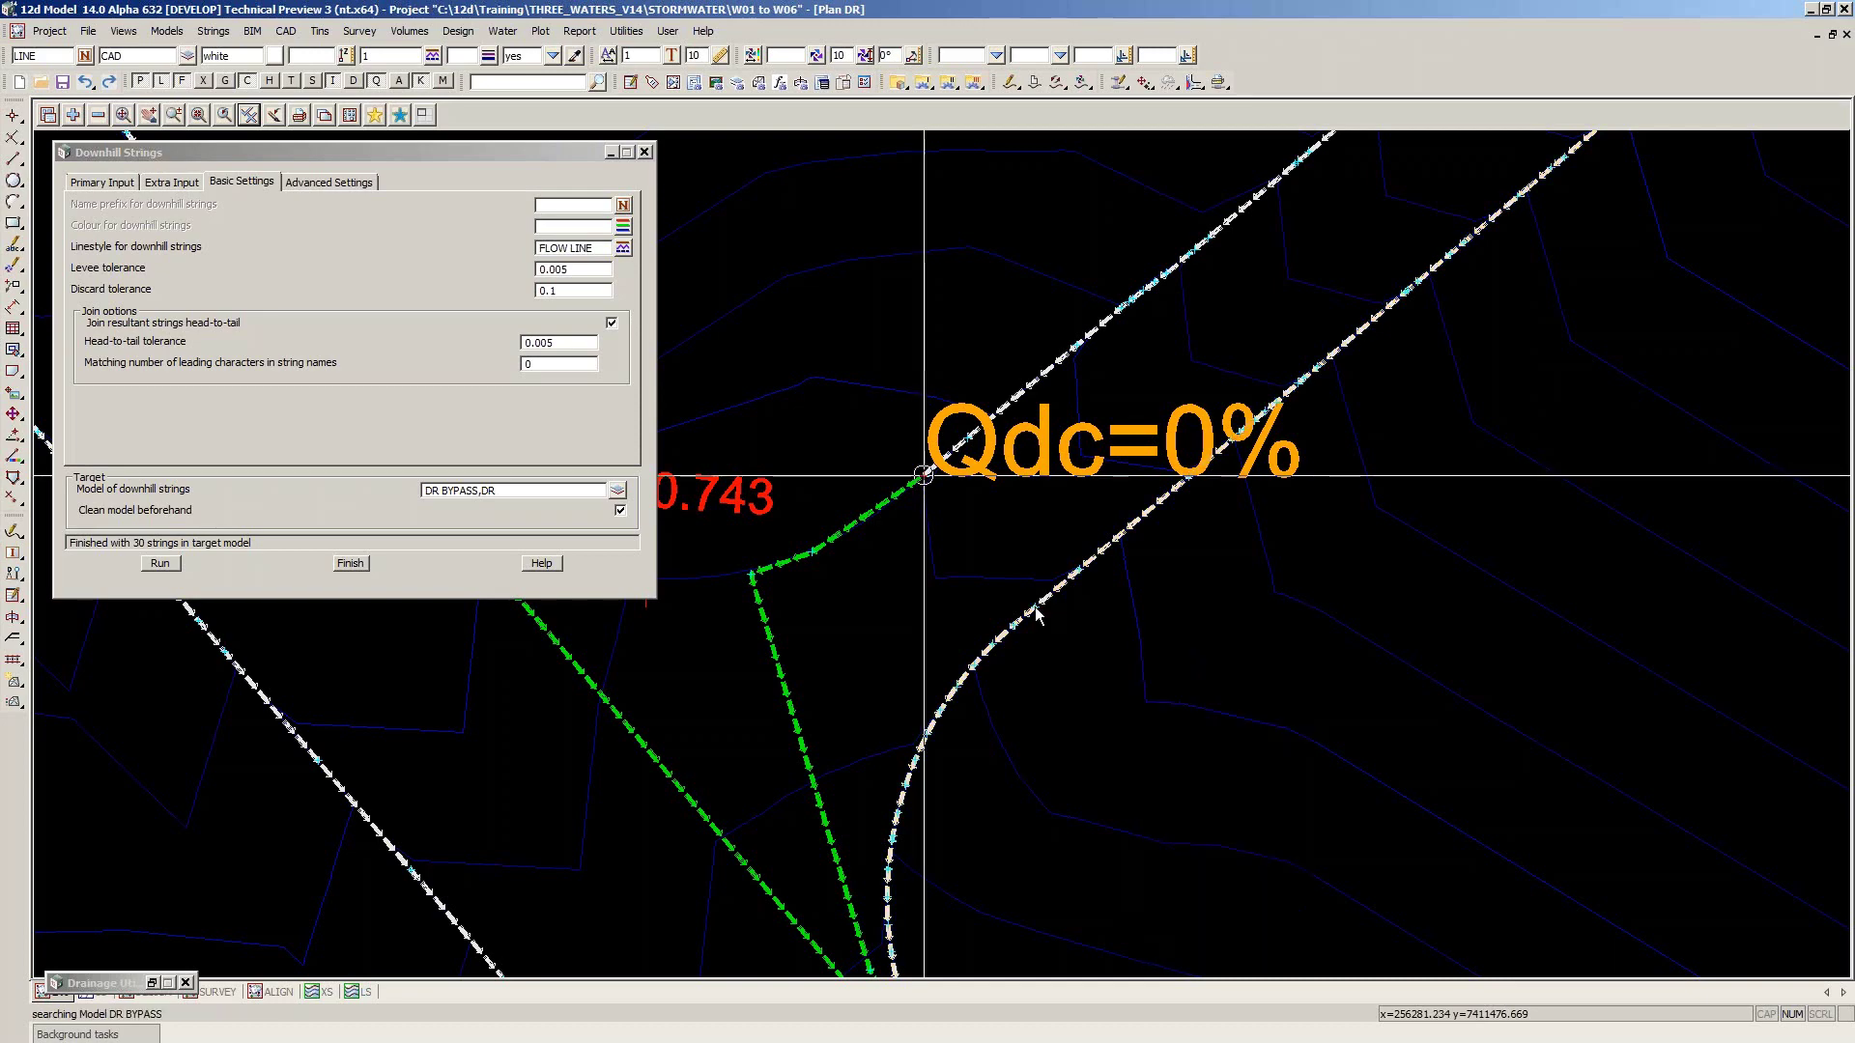
{"action": "mouse_move", "coordinate": [1038, 614]}
{"action": "left_click", "coordinate": [1039, 611]}
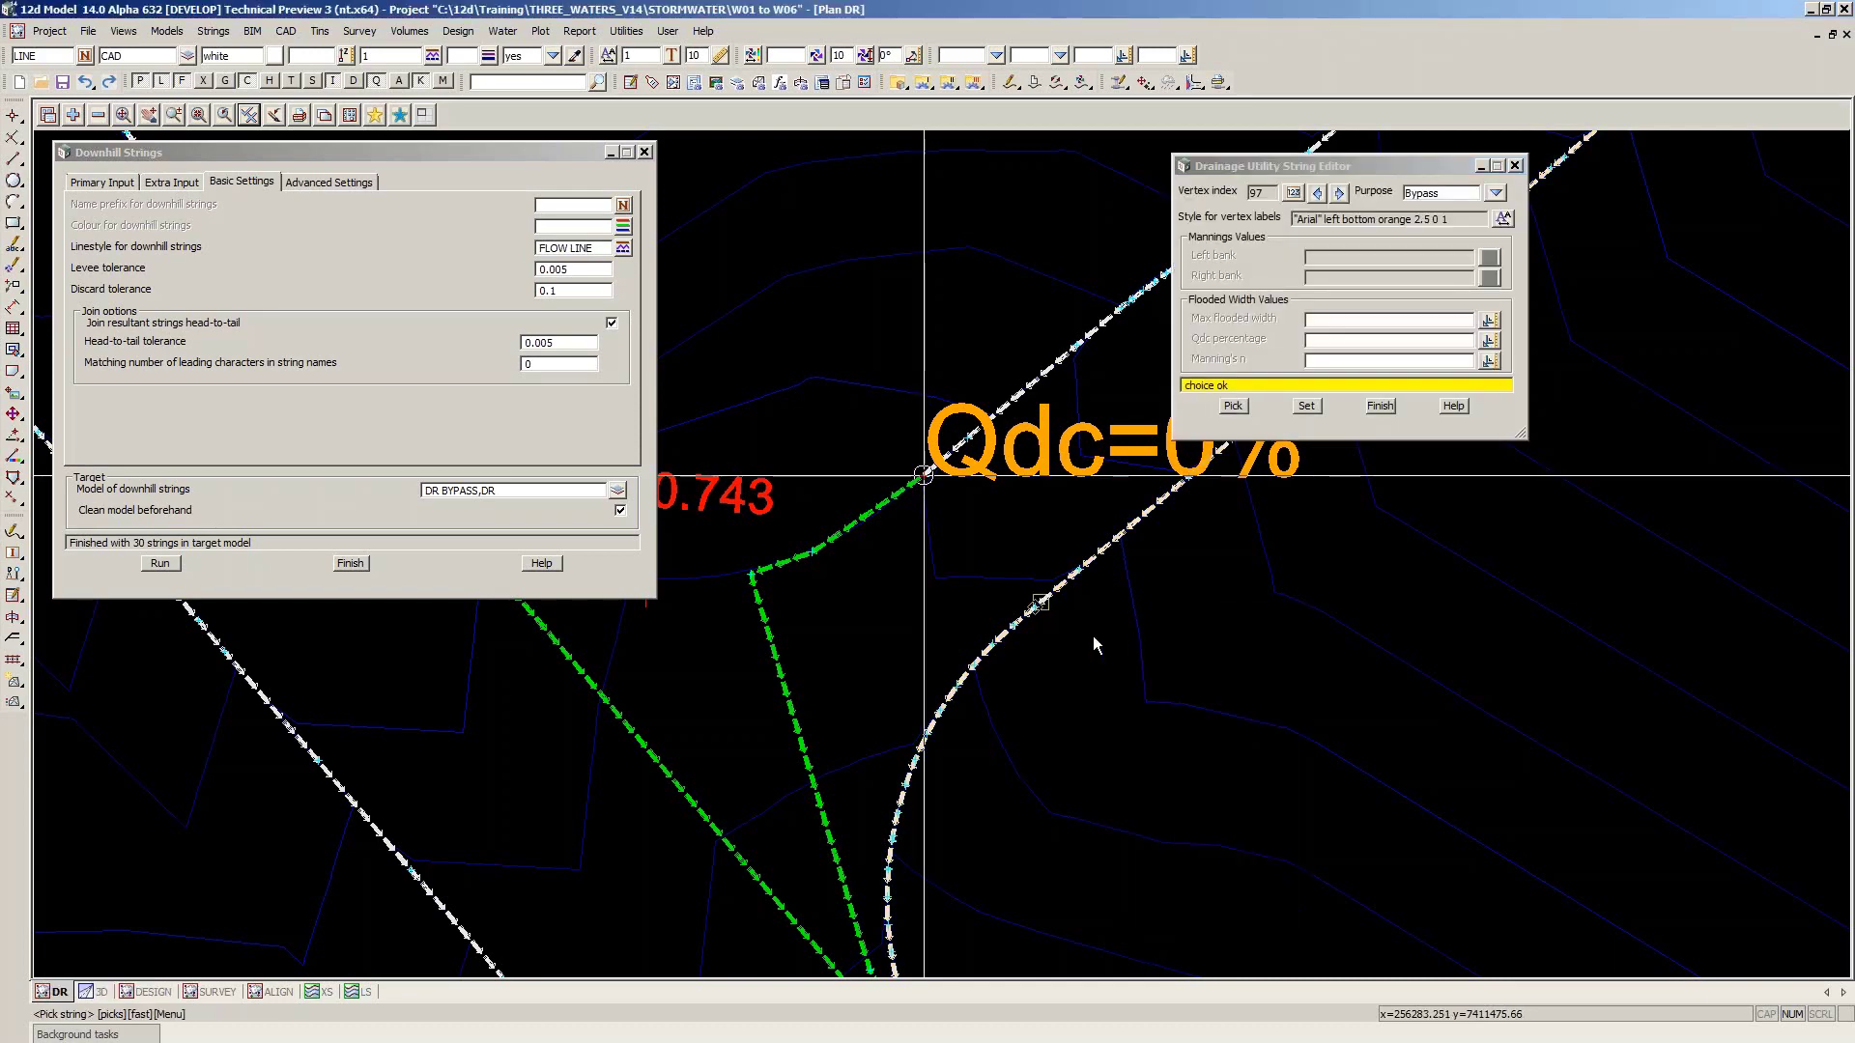
{"action": "left_click", "coordinate": [1339, 194]}
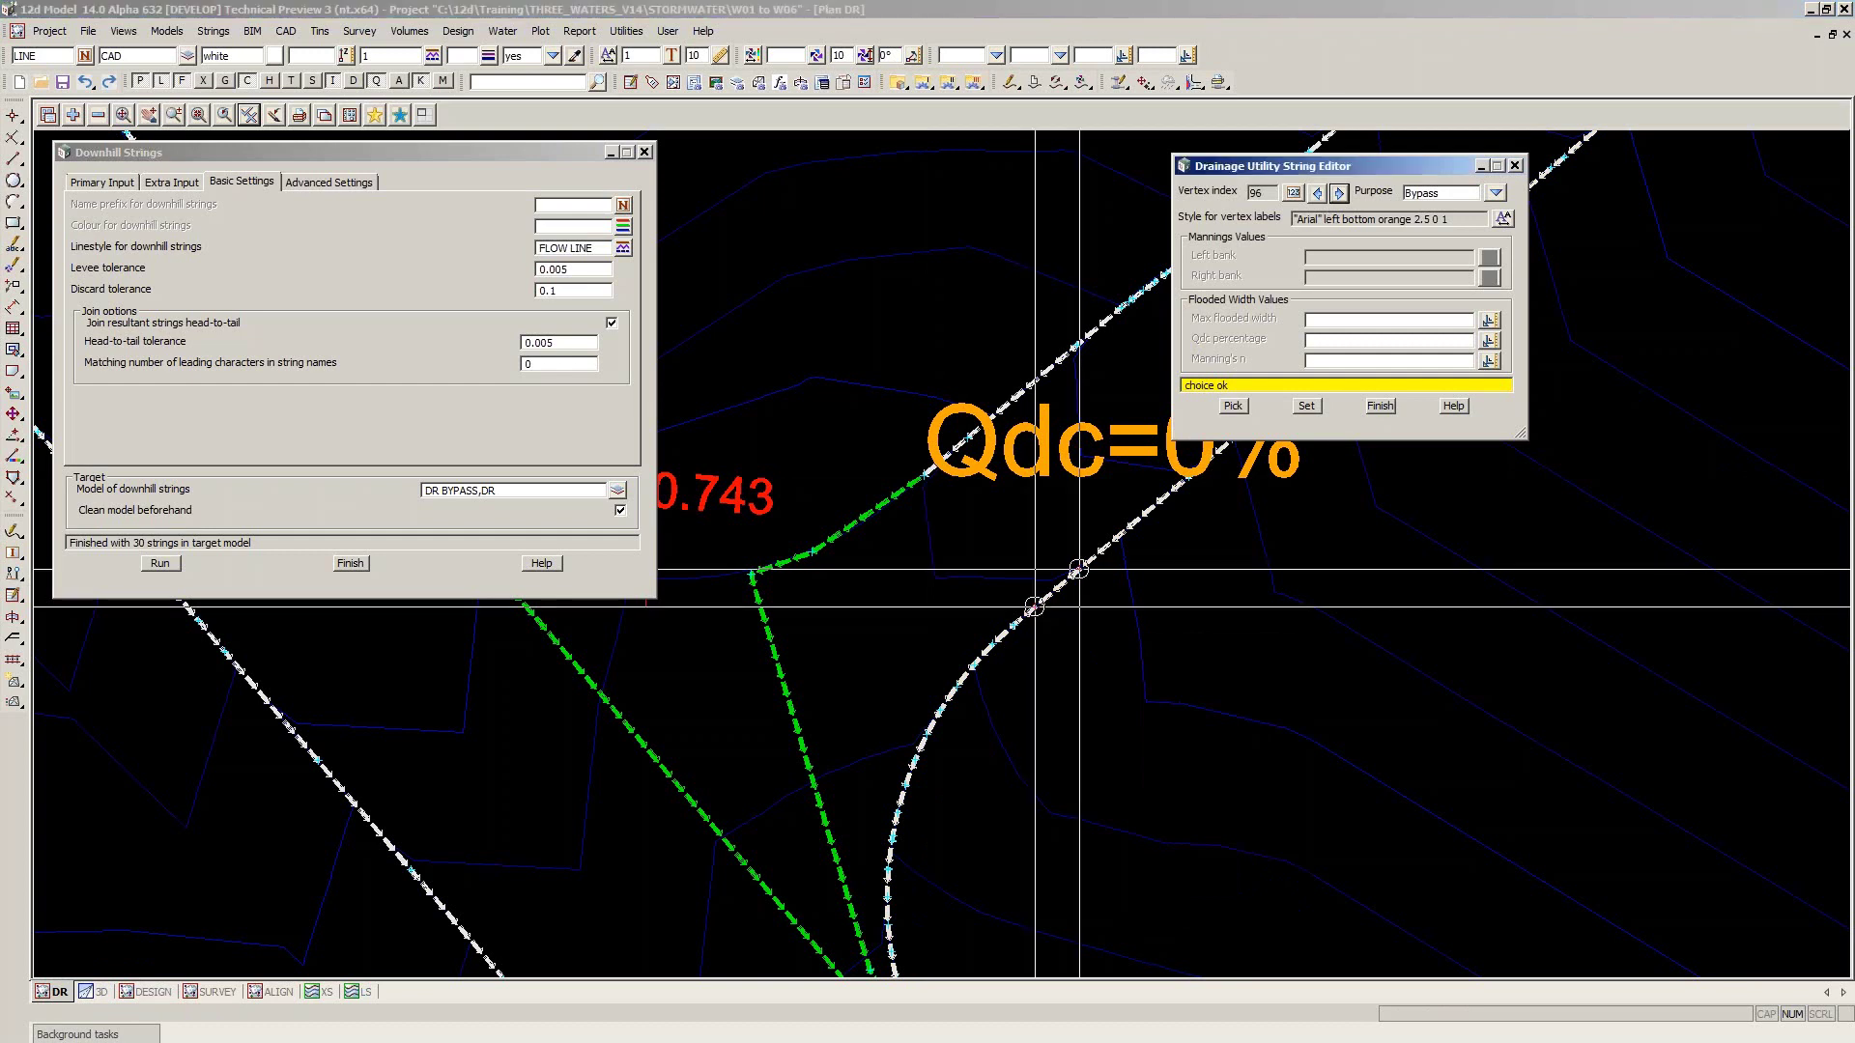
{"action": "left_click", "coordinate": [1338, 193]}
{"action": "left_click", "coordinate": [1338, 193]}
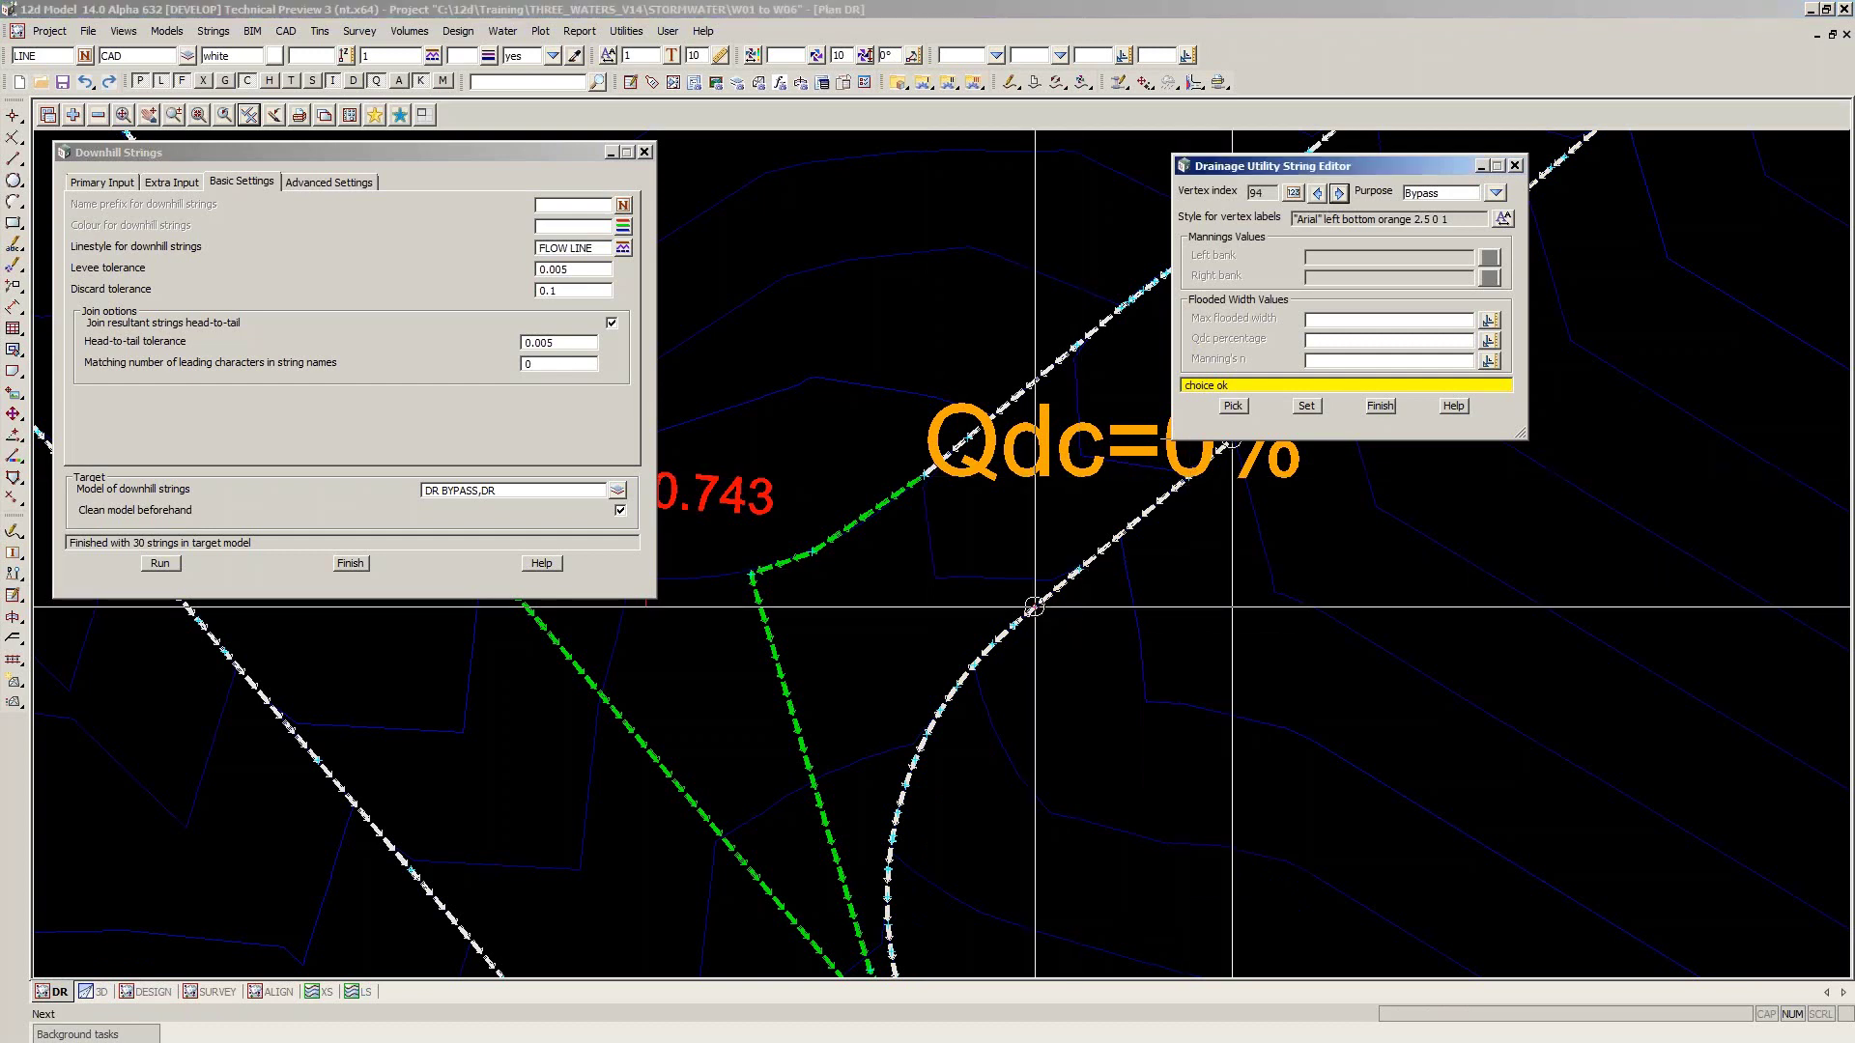
{"action": "left_click", "coordinate": [1339, 193]}
{"action": "left_click", "coordinate": [1339, 193]}
{"action": "left_click", "coordinate": [1339, 193]}
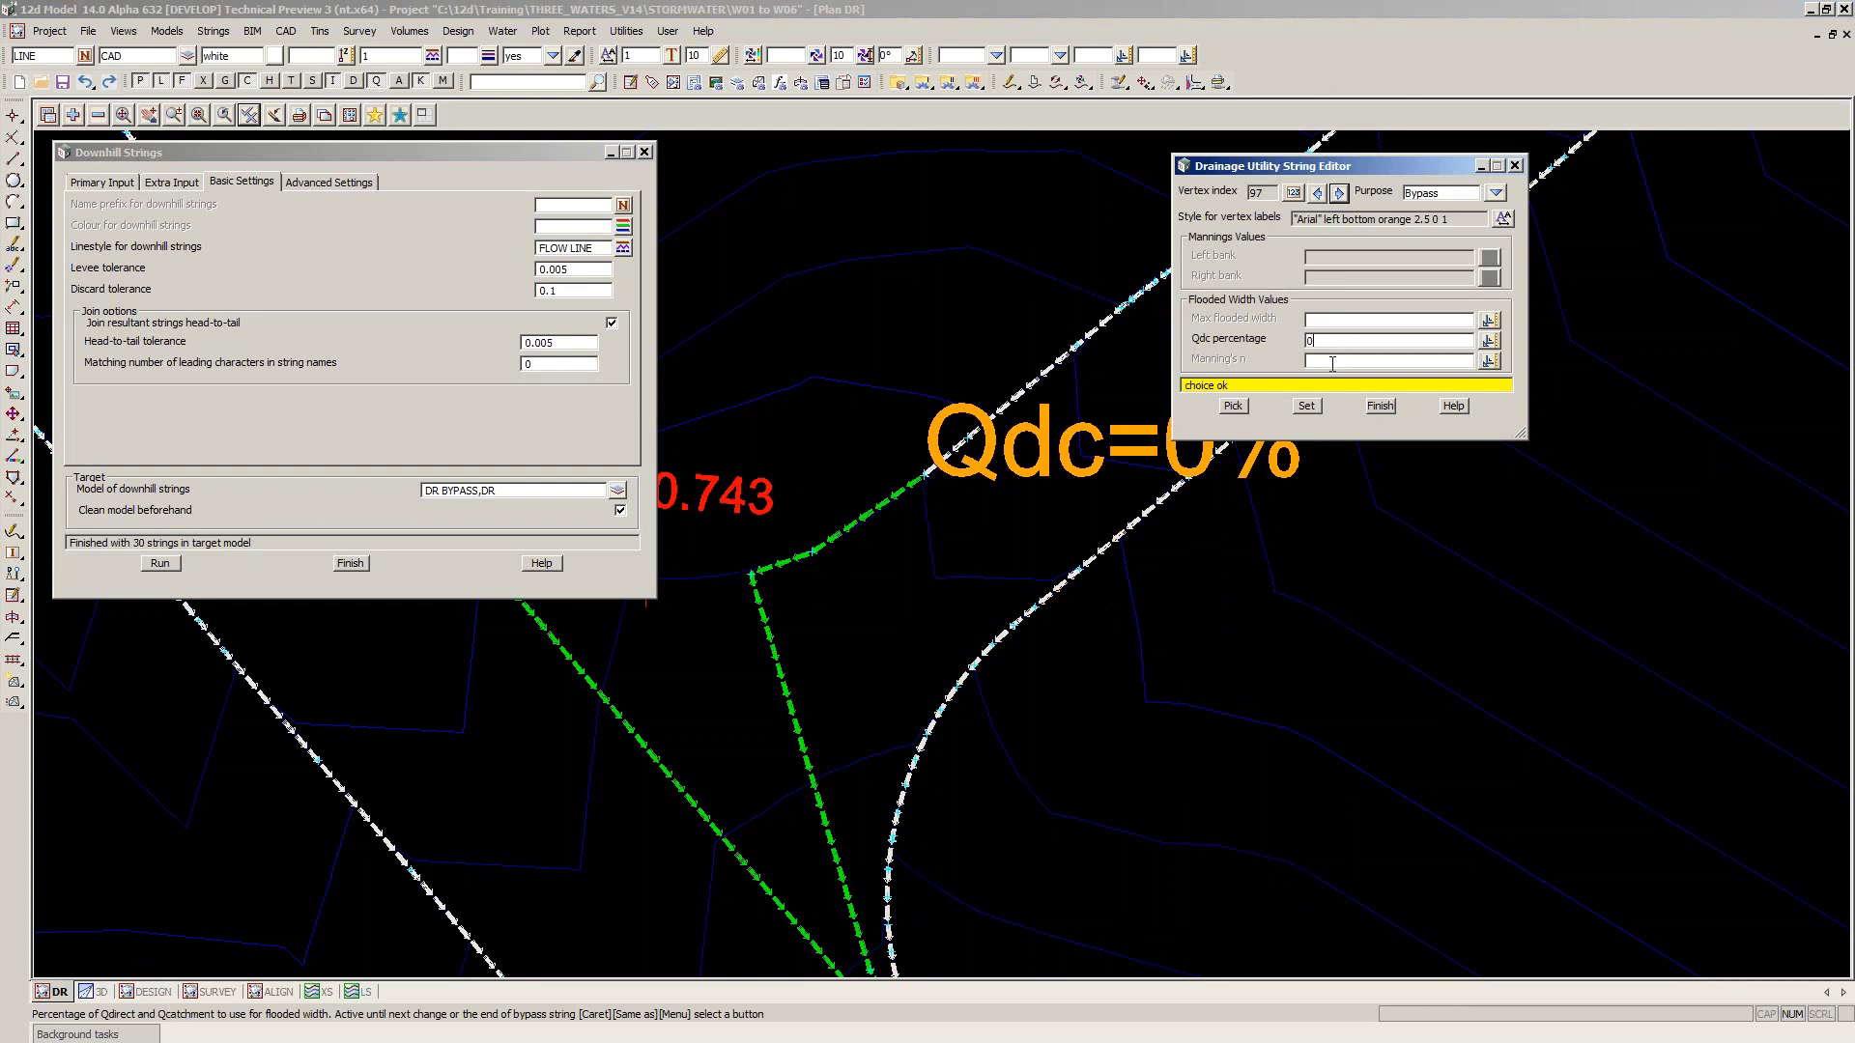
{"action": "left_click", "coordinate": [1306, 406]}
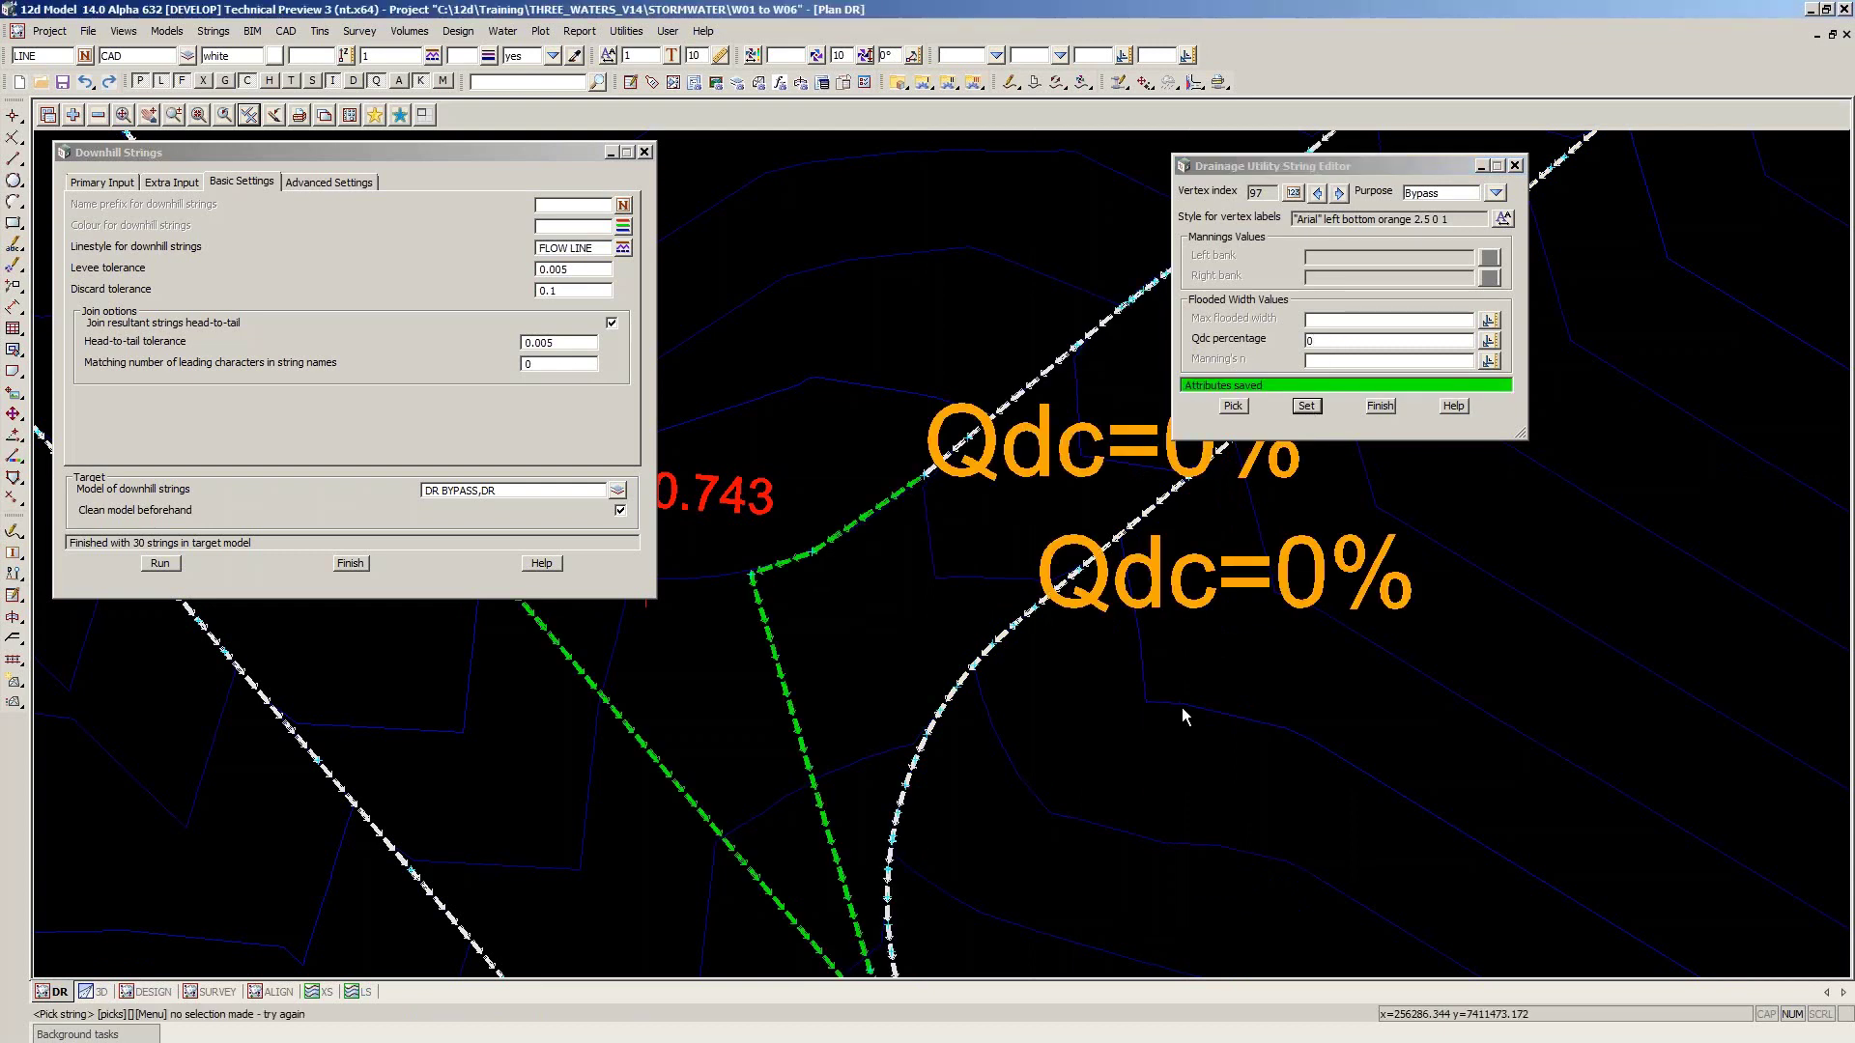
{"action": "scroll", "coordinate": [1033, 607], "scroll_direction": "down", "scroll_amount": 3}
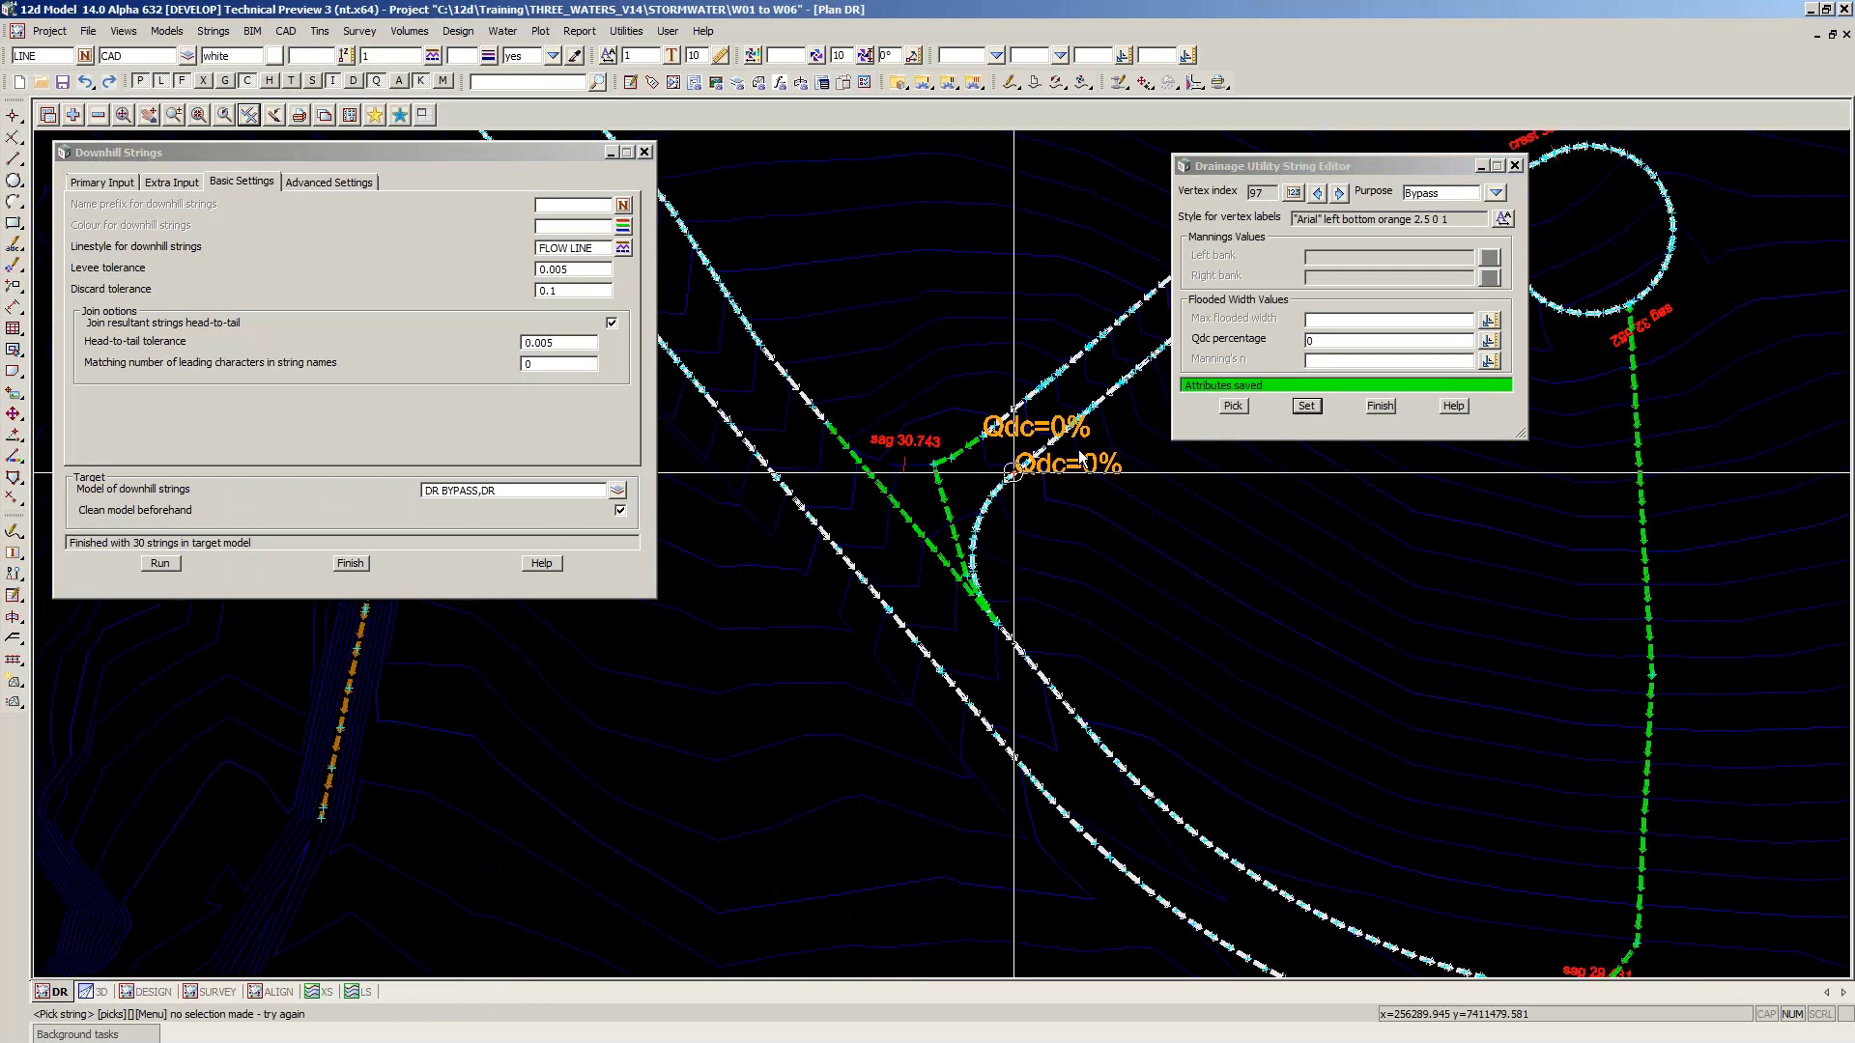
{"action": "scroll", "coordinate": [1013, 473], "scroll_direction": "down", "scroll_amount": 3}
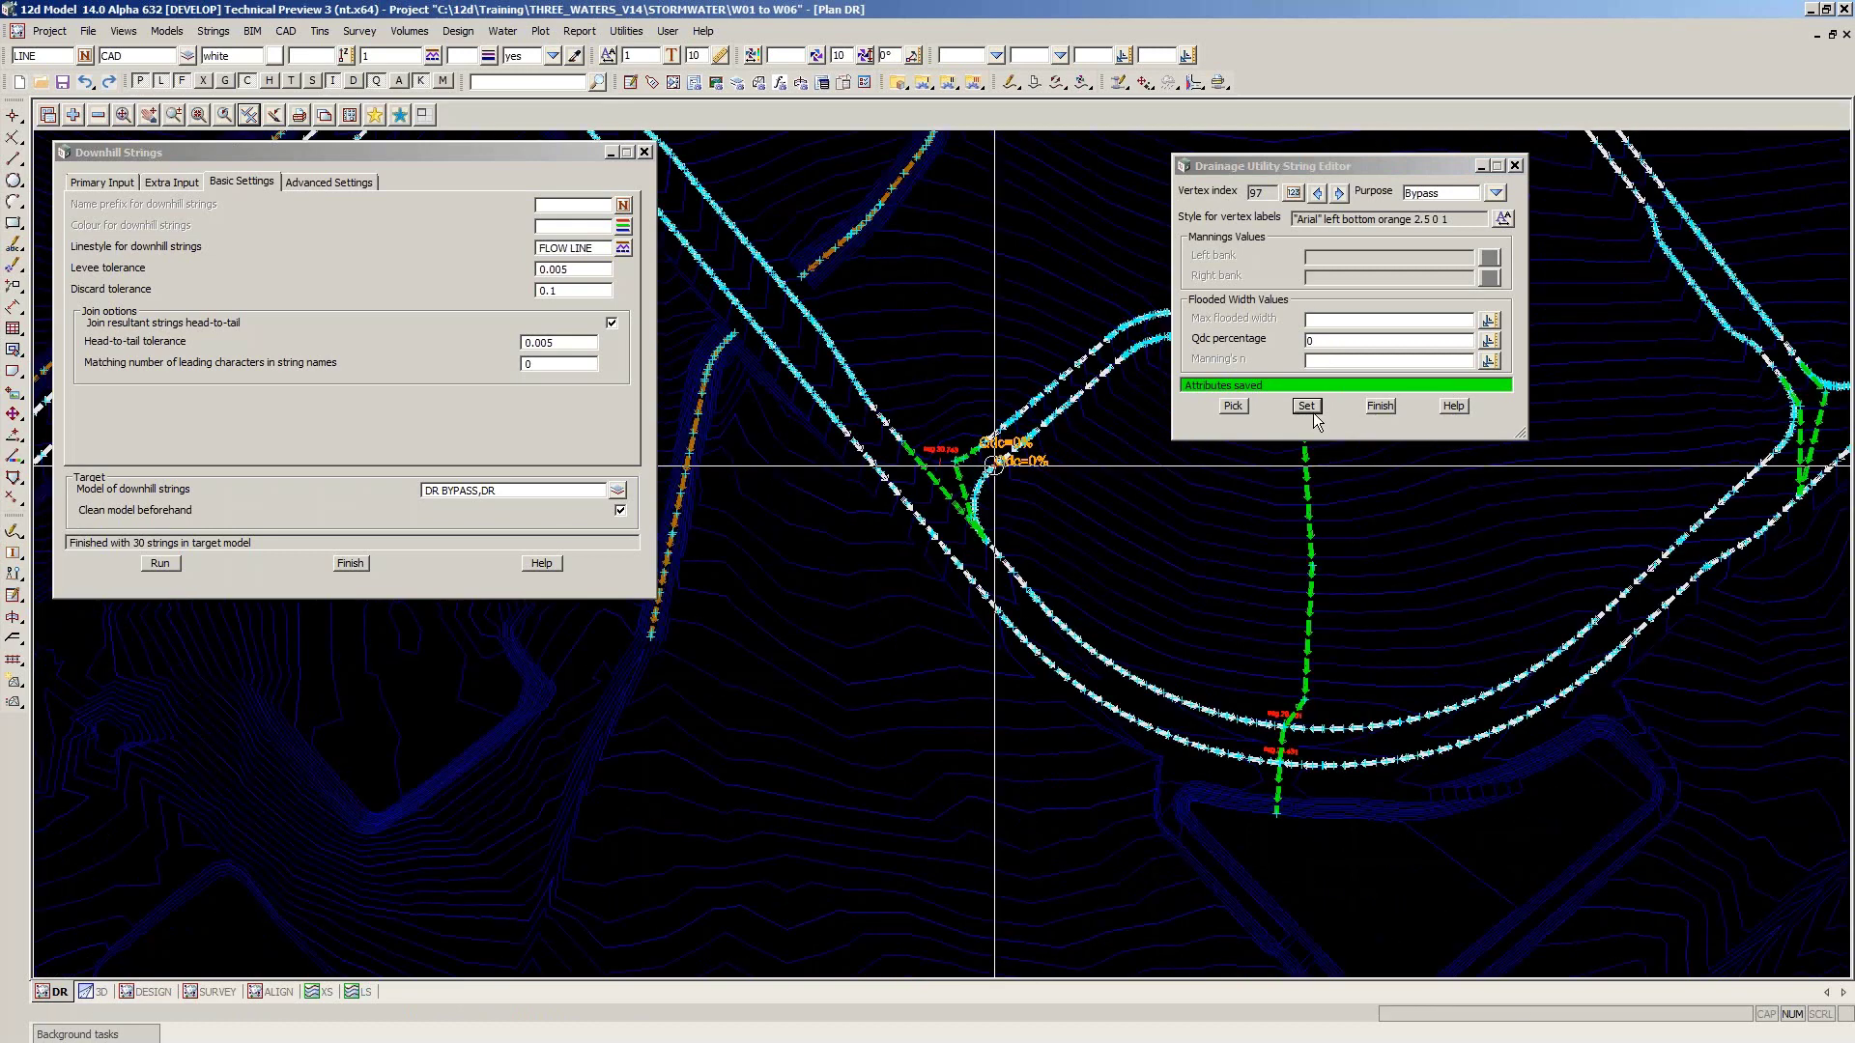
{"action": "left_click", "coordinate": [1308, 406]}
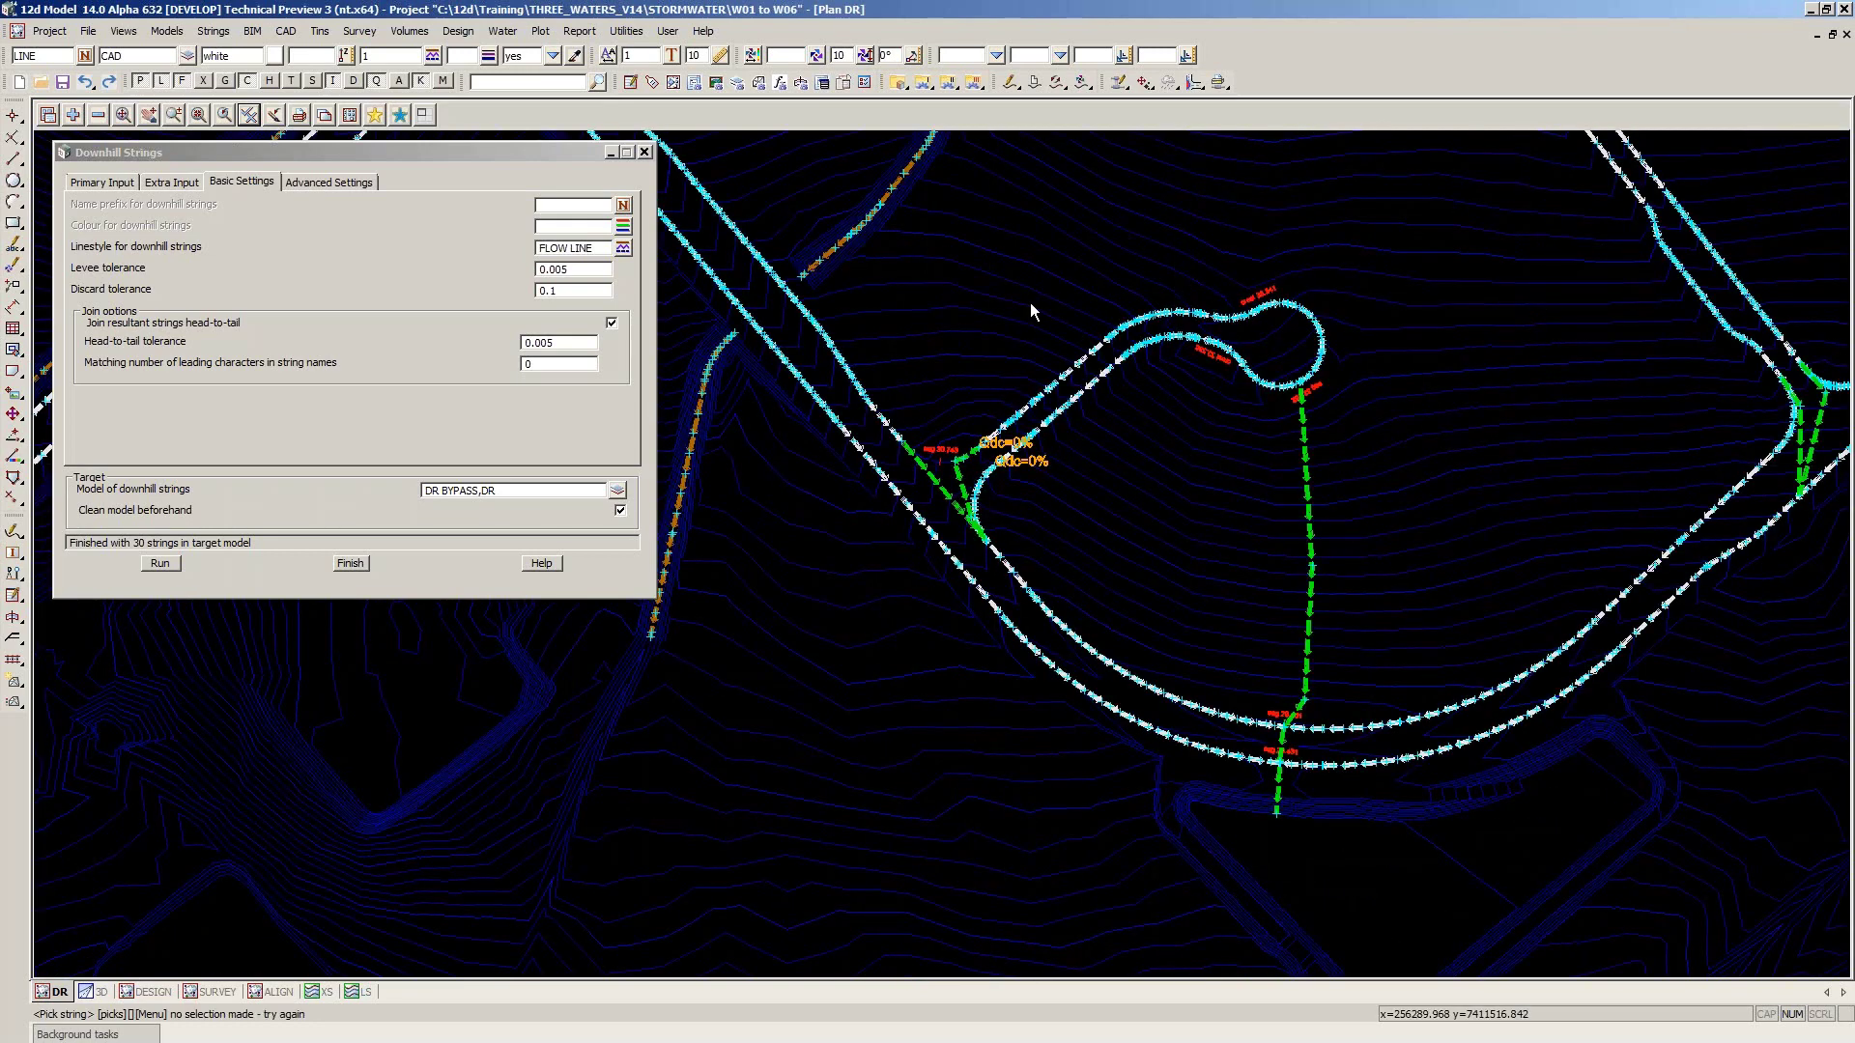
Turn off the vertex display for the DR BYPASS model in plan view DR
{"action": "scroll", "coordinate": [1029, 304], "scroll_direction": "down", "scroll_amount": 2}
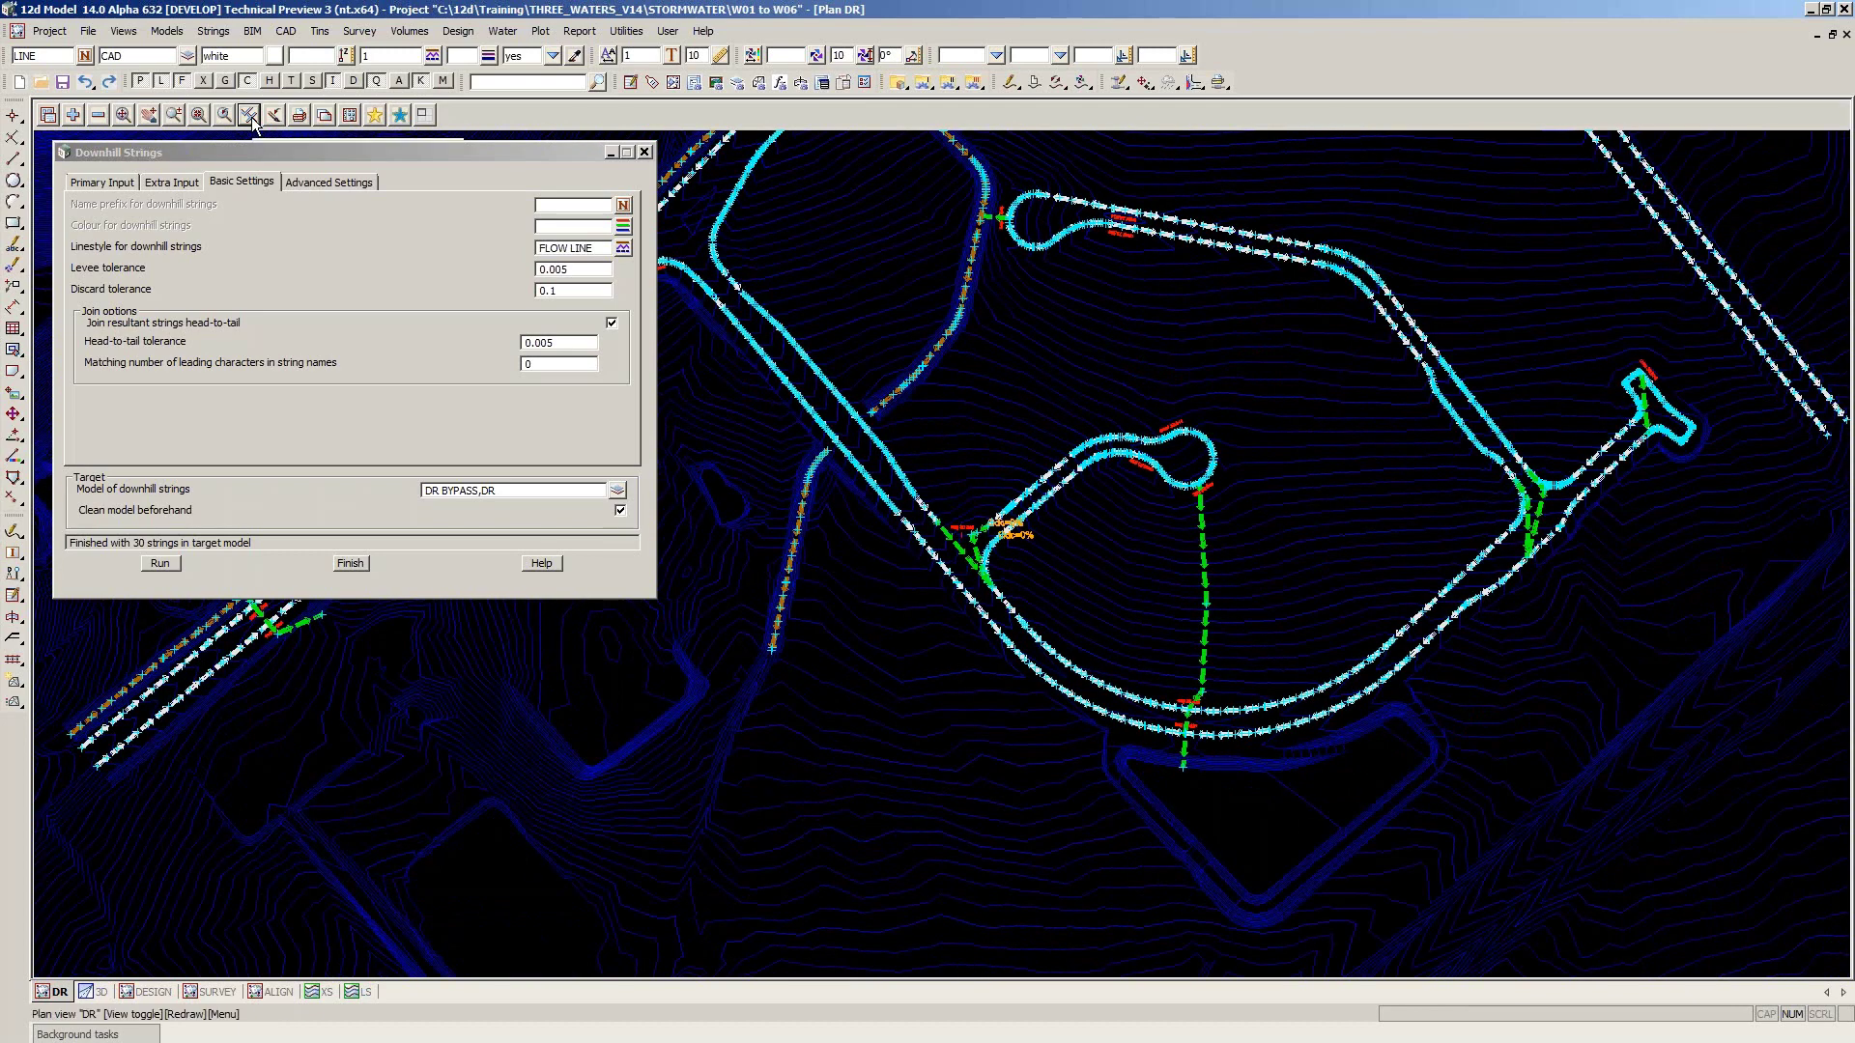
{"action": "left_click", "coordinate": [250, 117]}
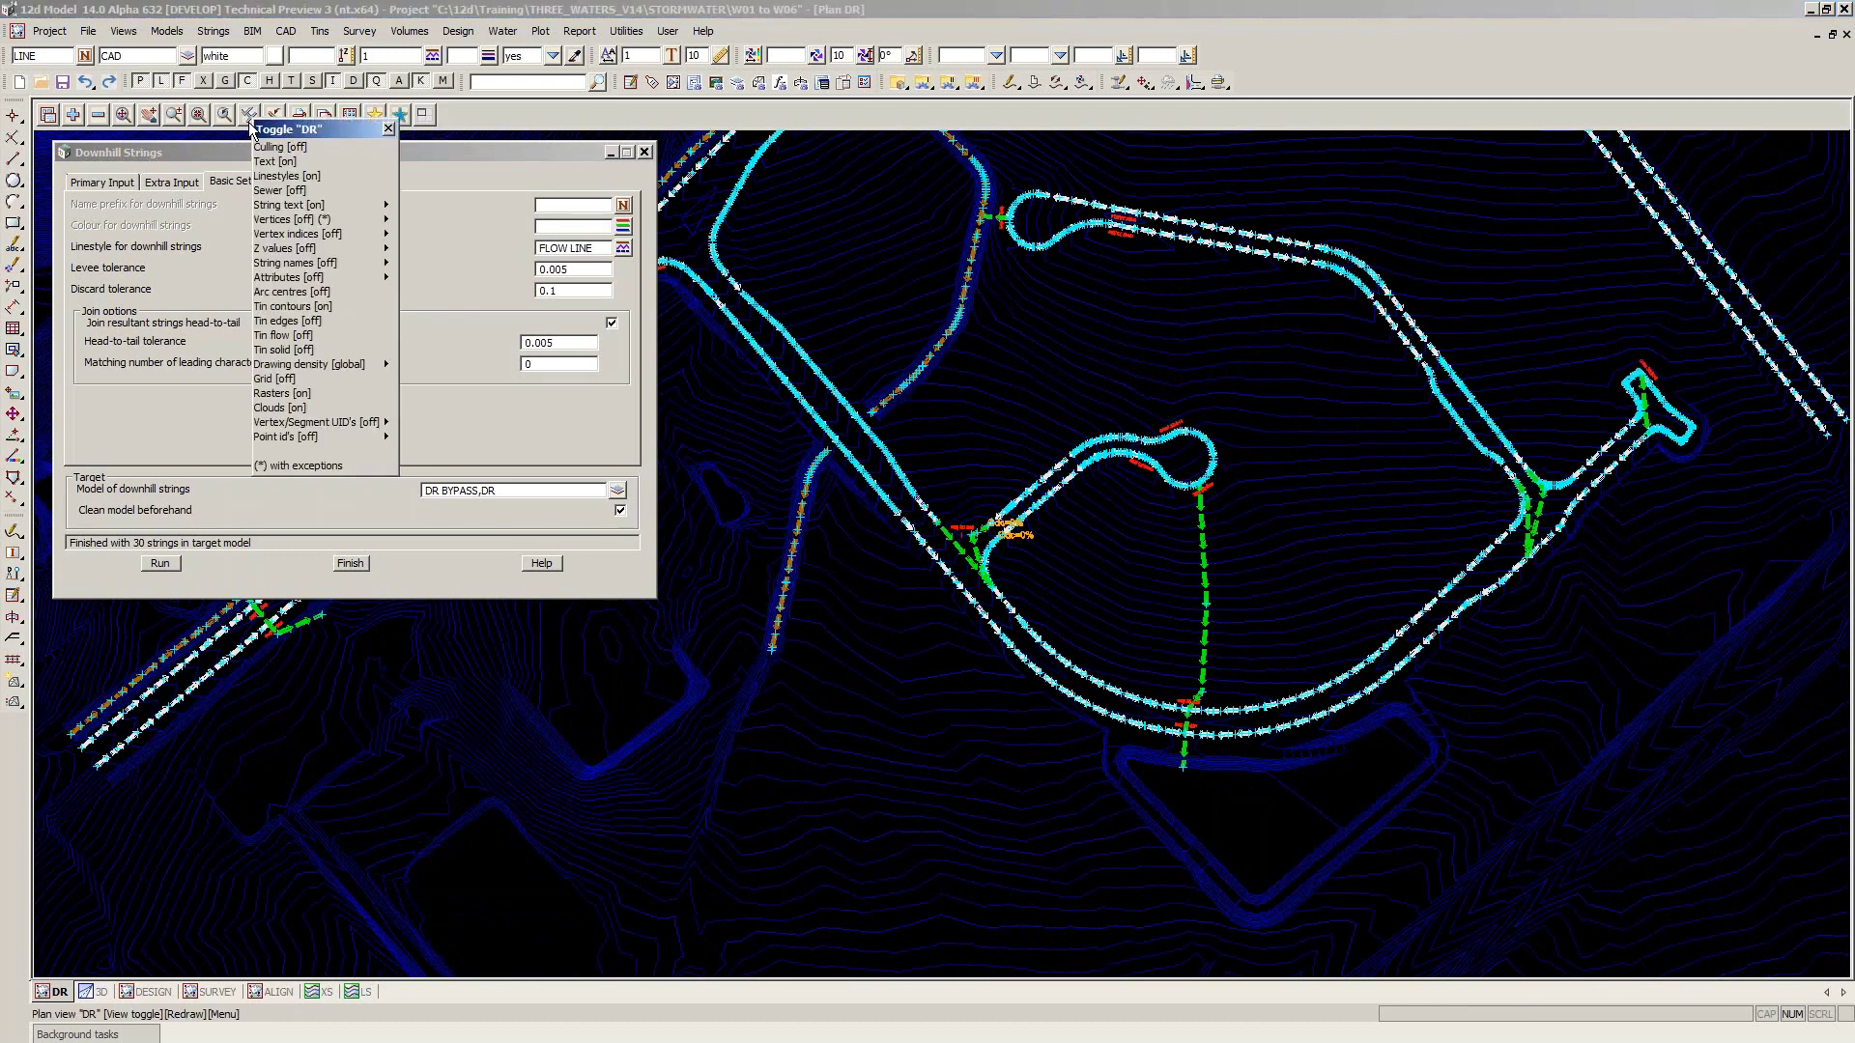
{"action": "mouse_move", "coordinate": [391, 233]}
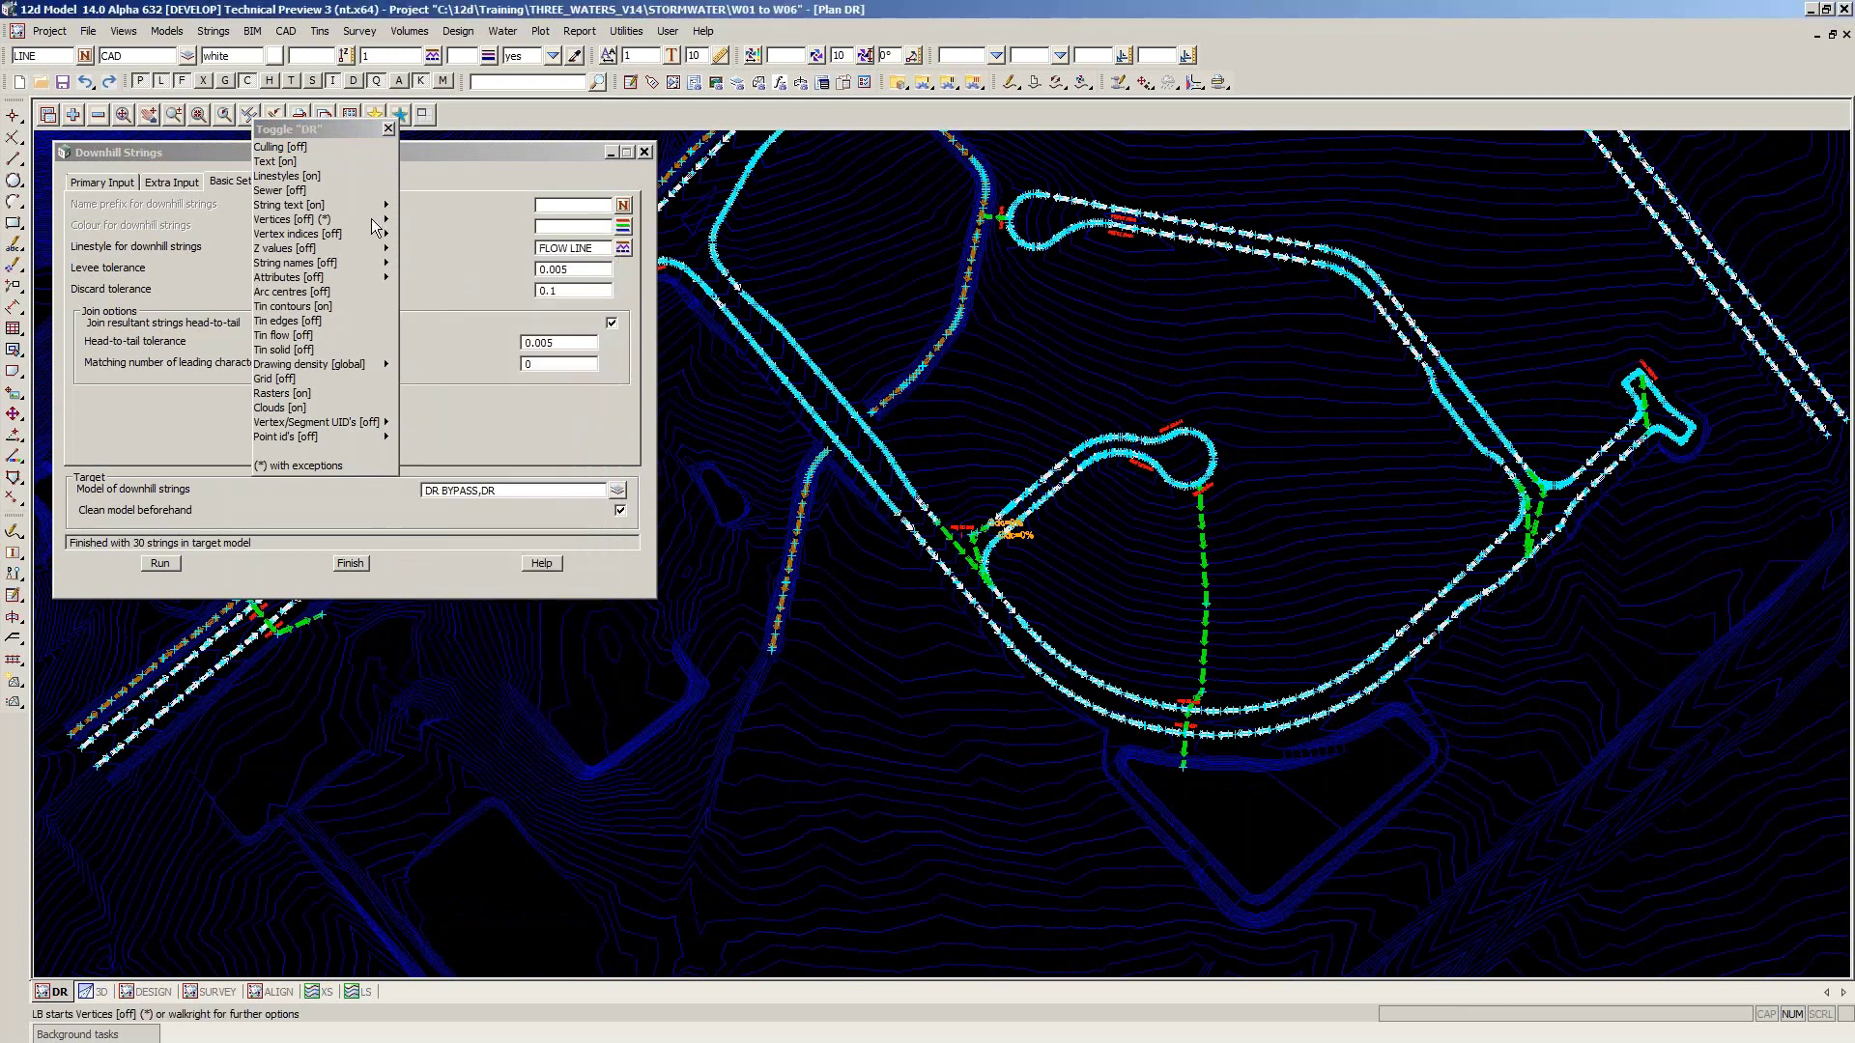
{"action": "left_click", "coordinate": [376, 227]}
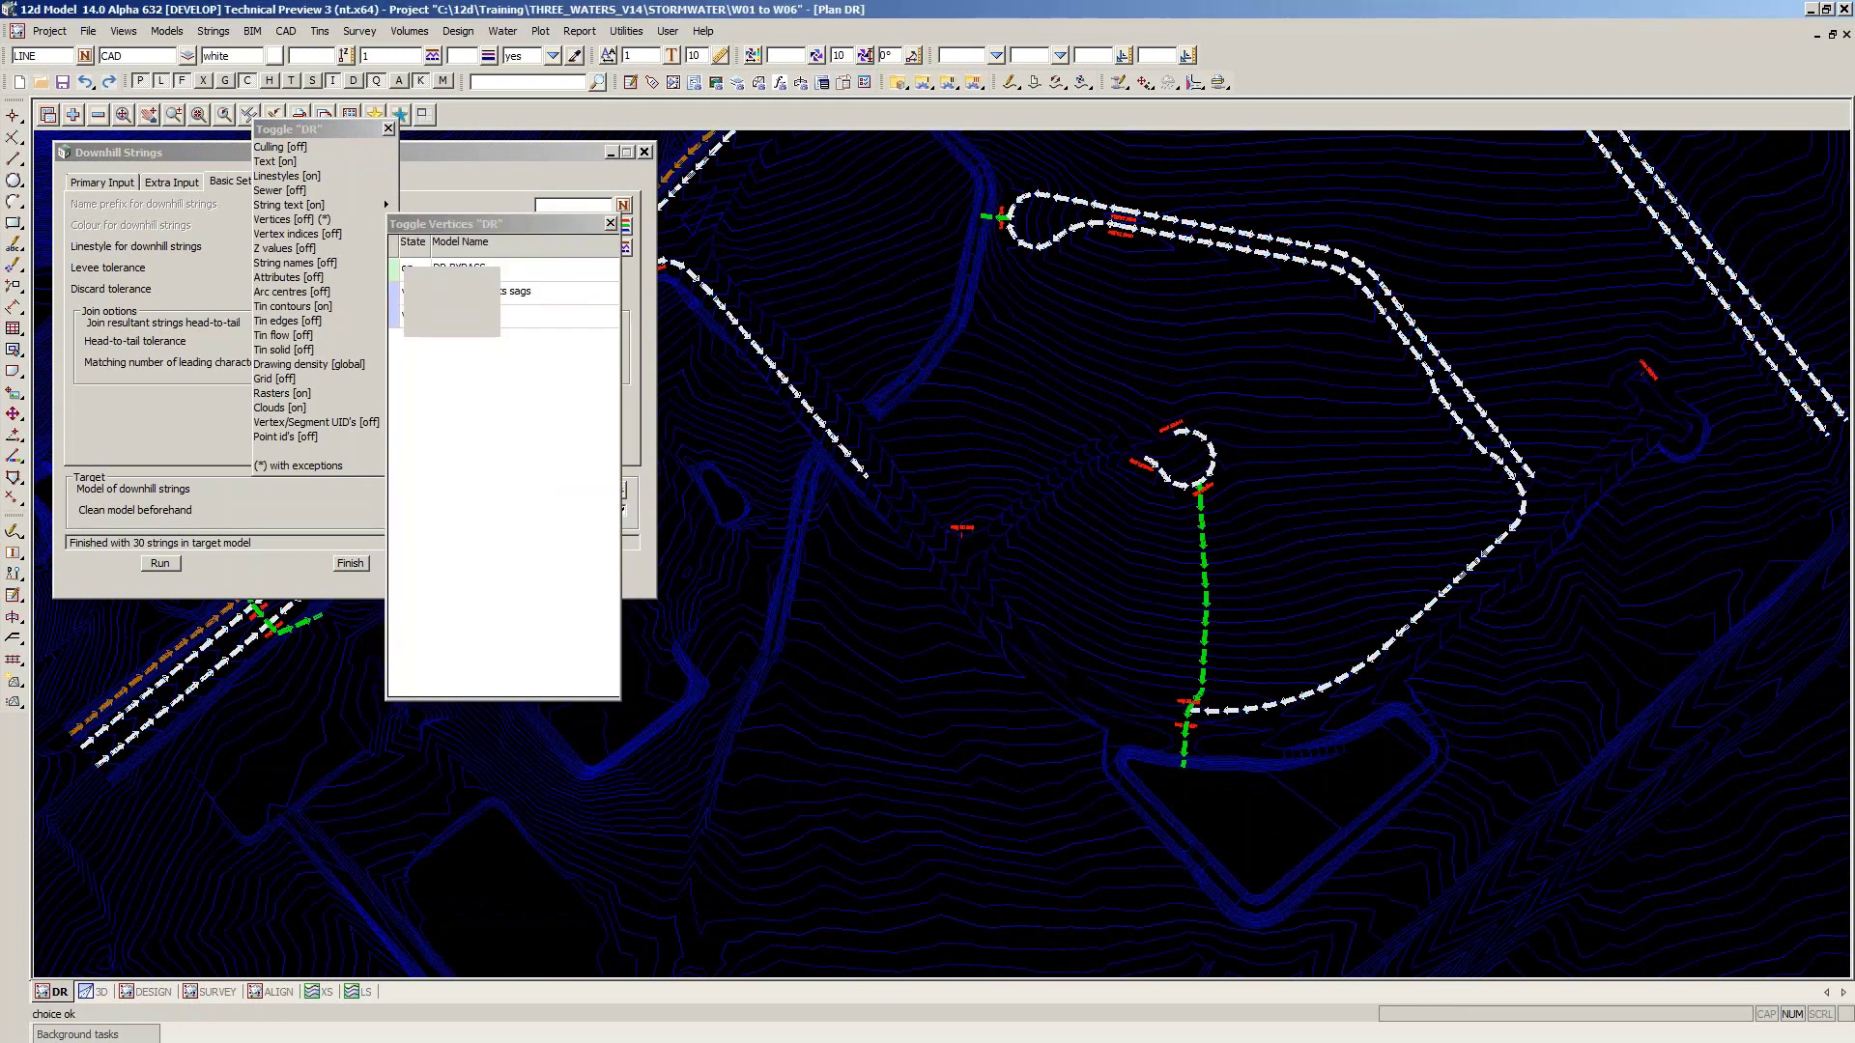
Run the copy_finished_bypass_strings.chain chain and close the leftover view toggle list
{"action": "left_click", "coordinate": [626, 31]}
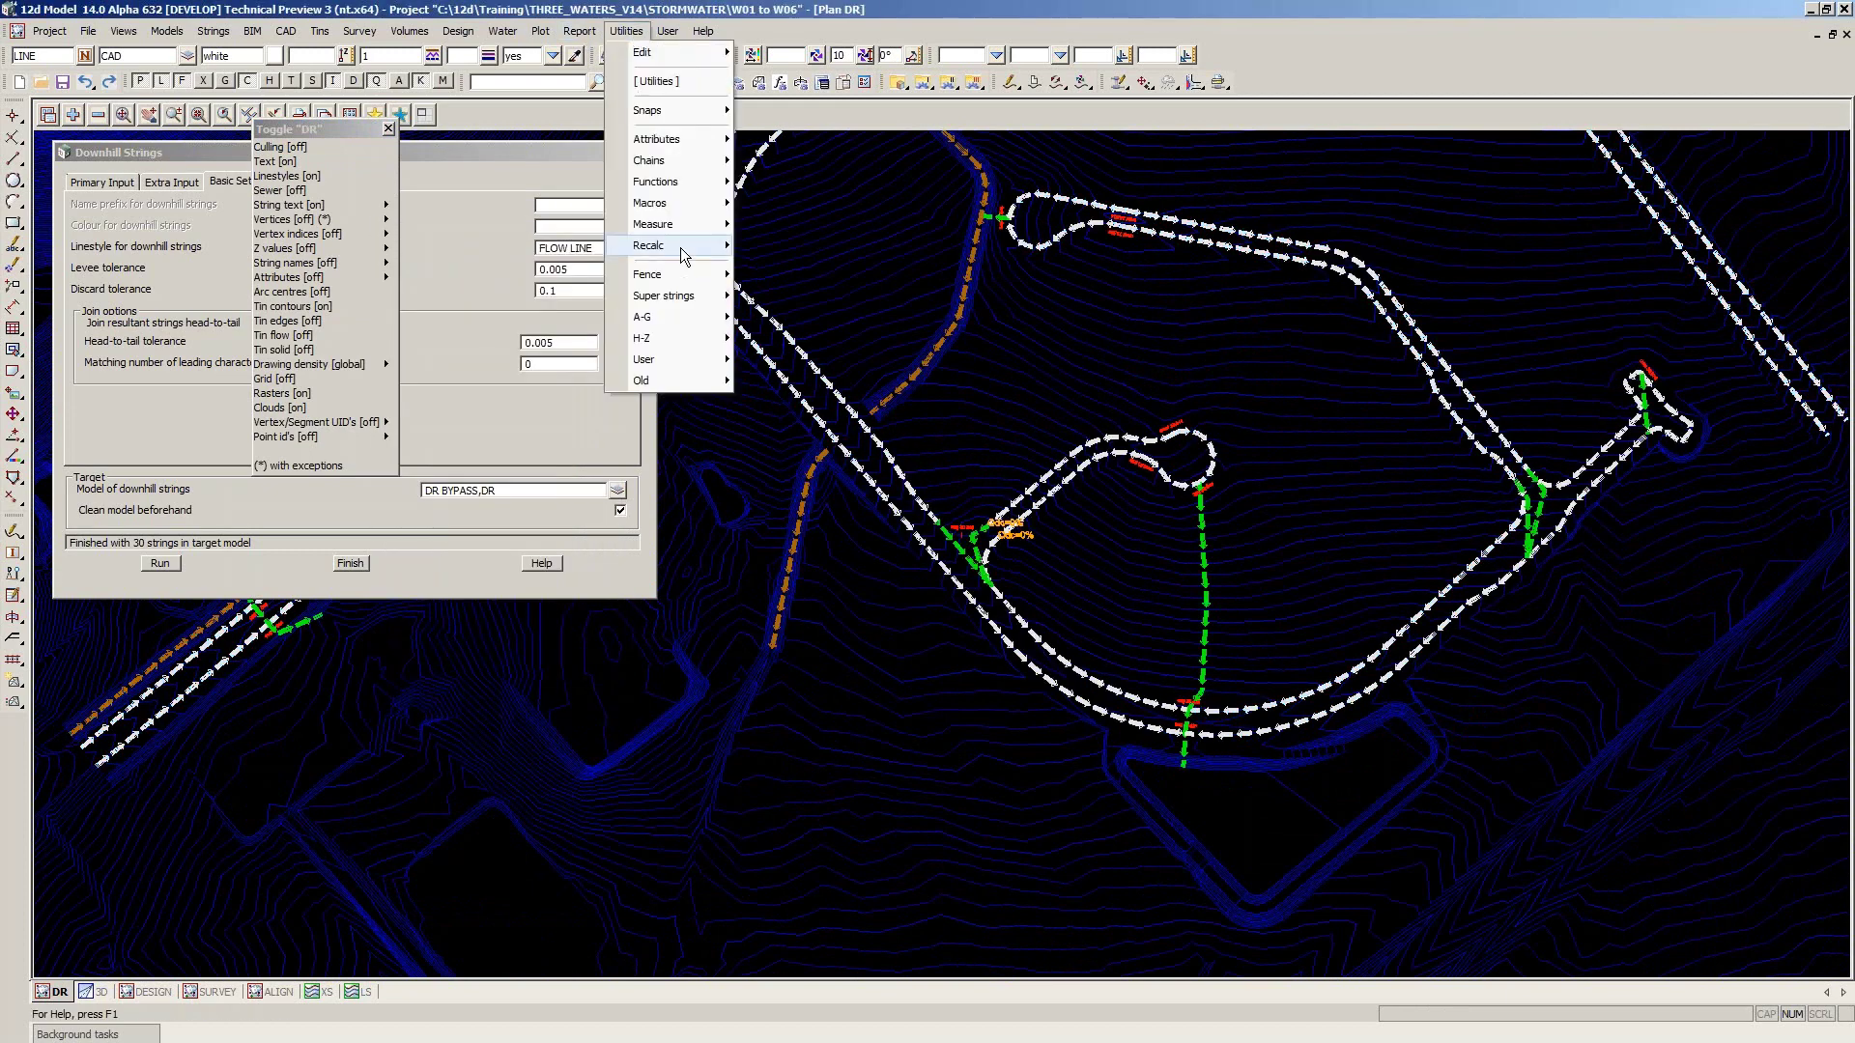
{"action": "mouse_move", "coordinate": [694, 256]}
{"action": "mouse_move", "coordinate": [821, 431]}
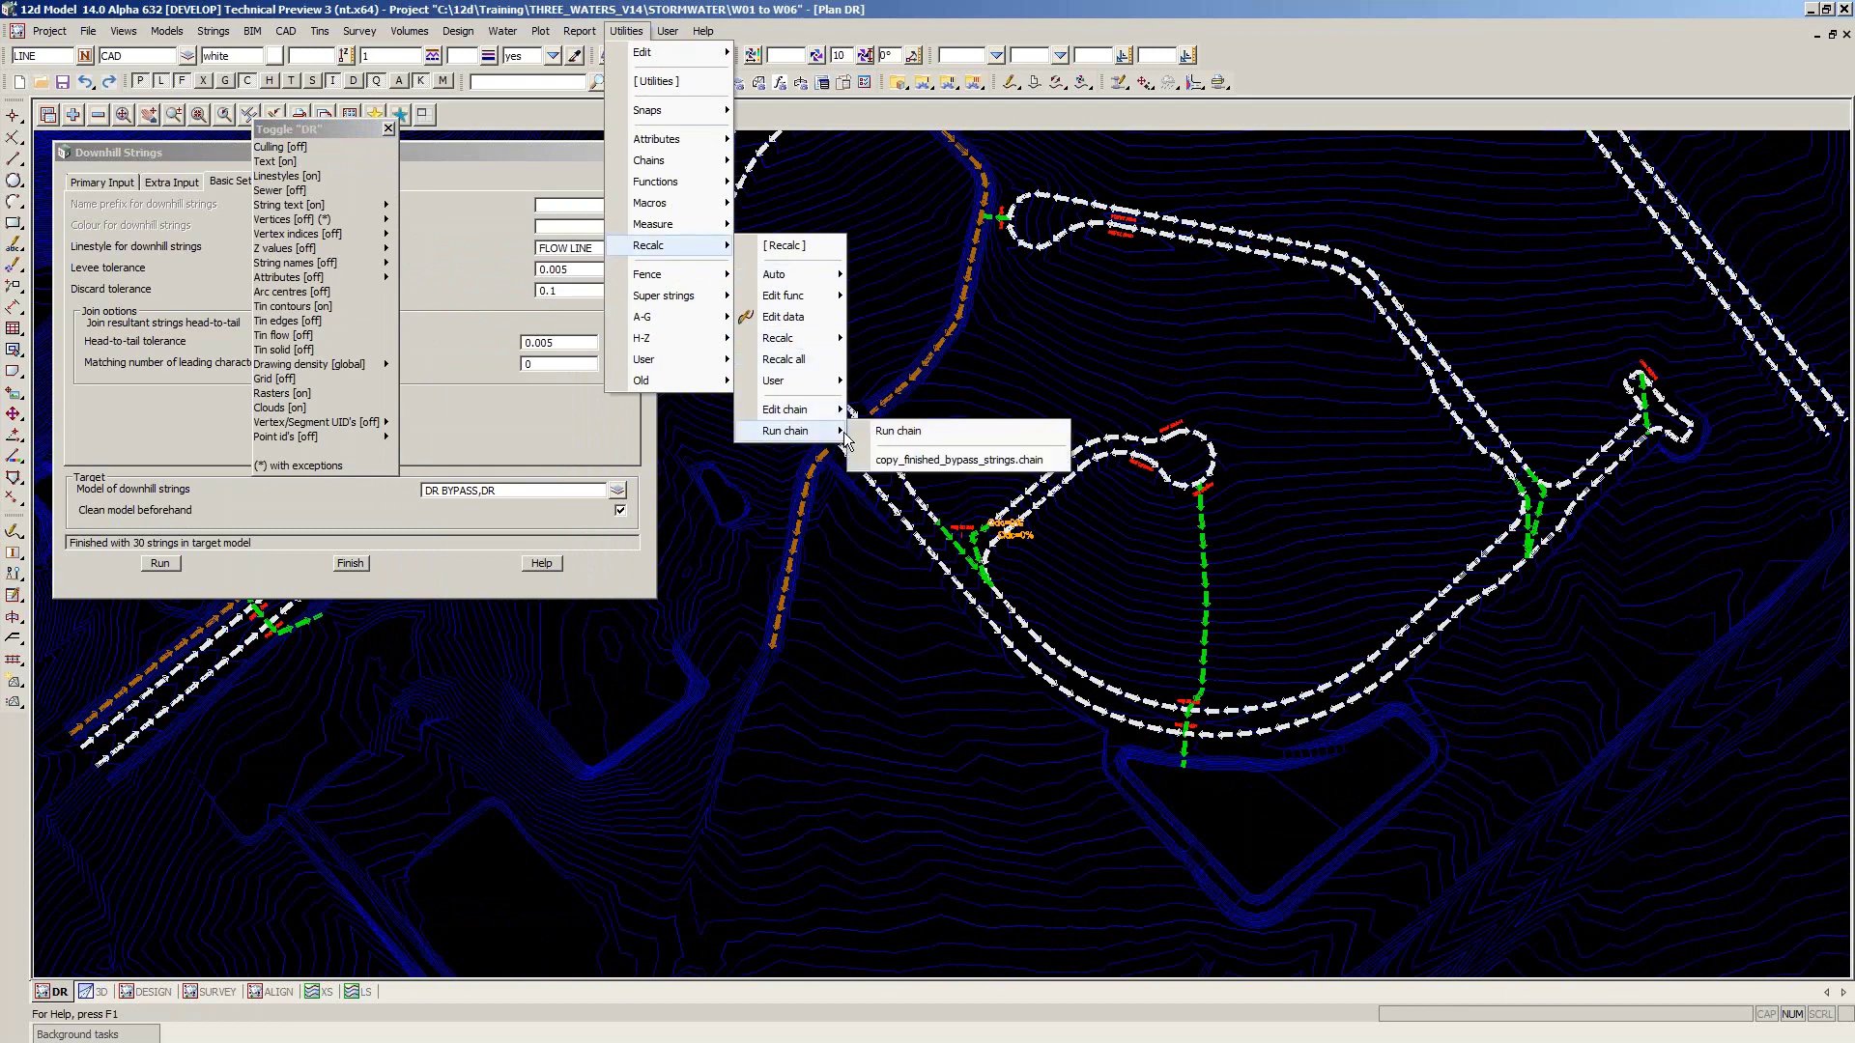
{"action": "left_click", "coordinate": [929, 461]}
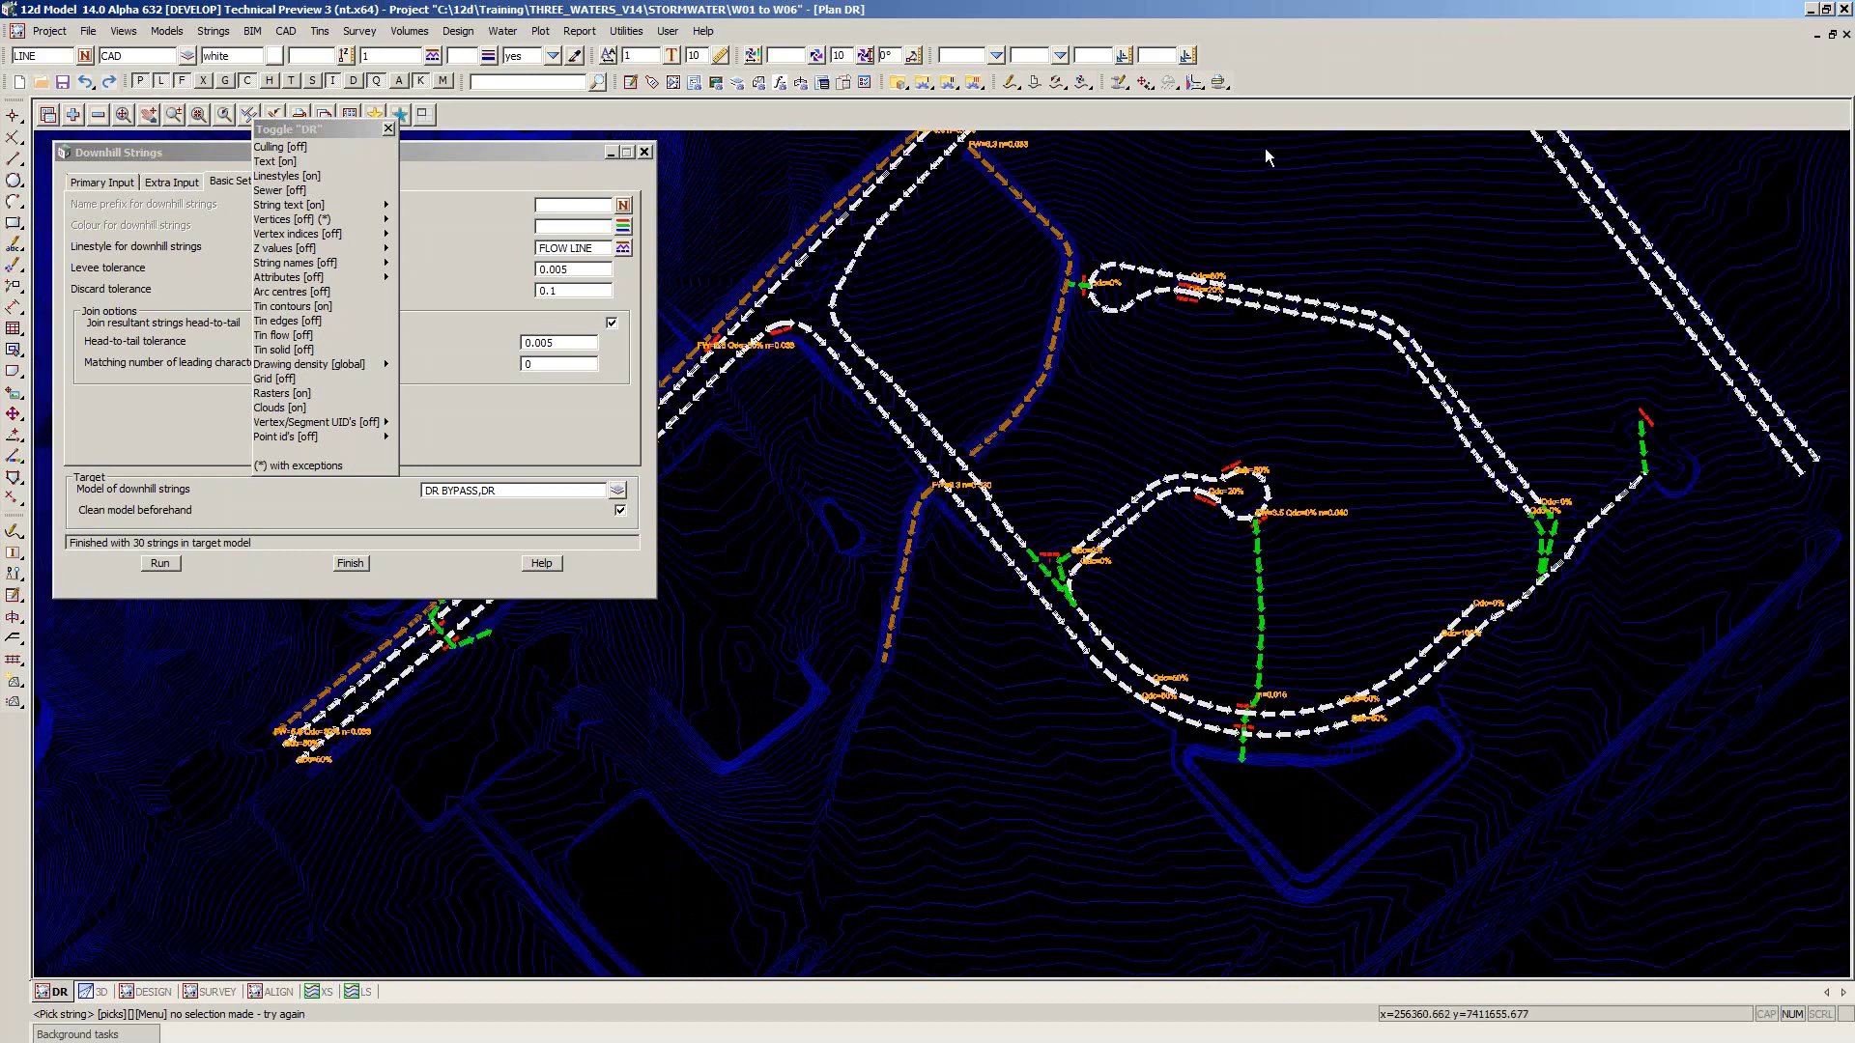
{"action": "left_click", "coordinate": [389, 129]}
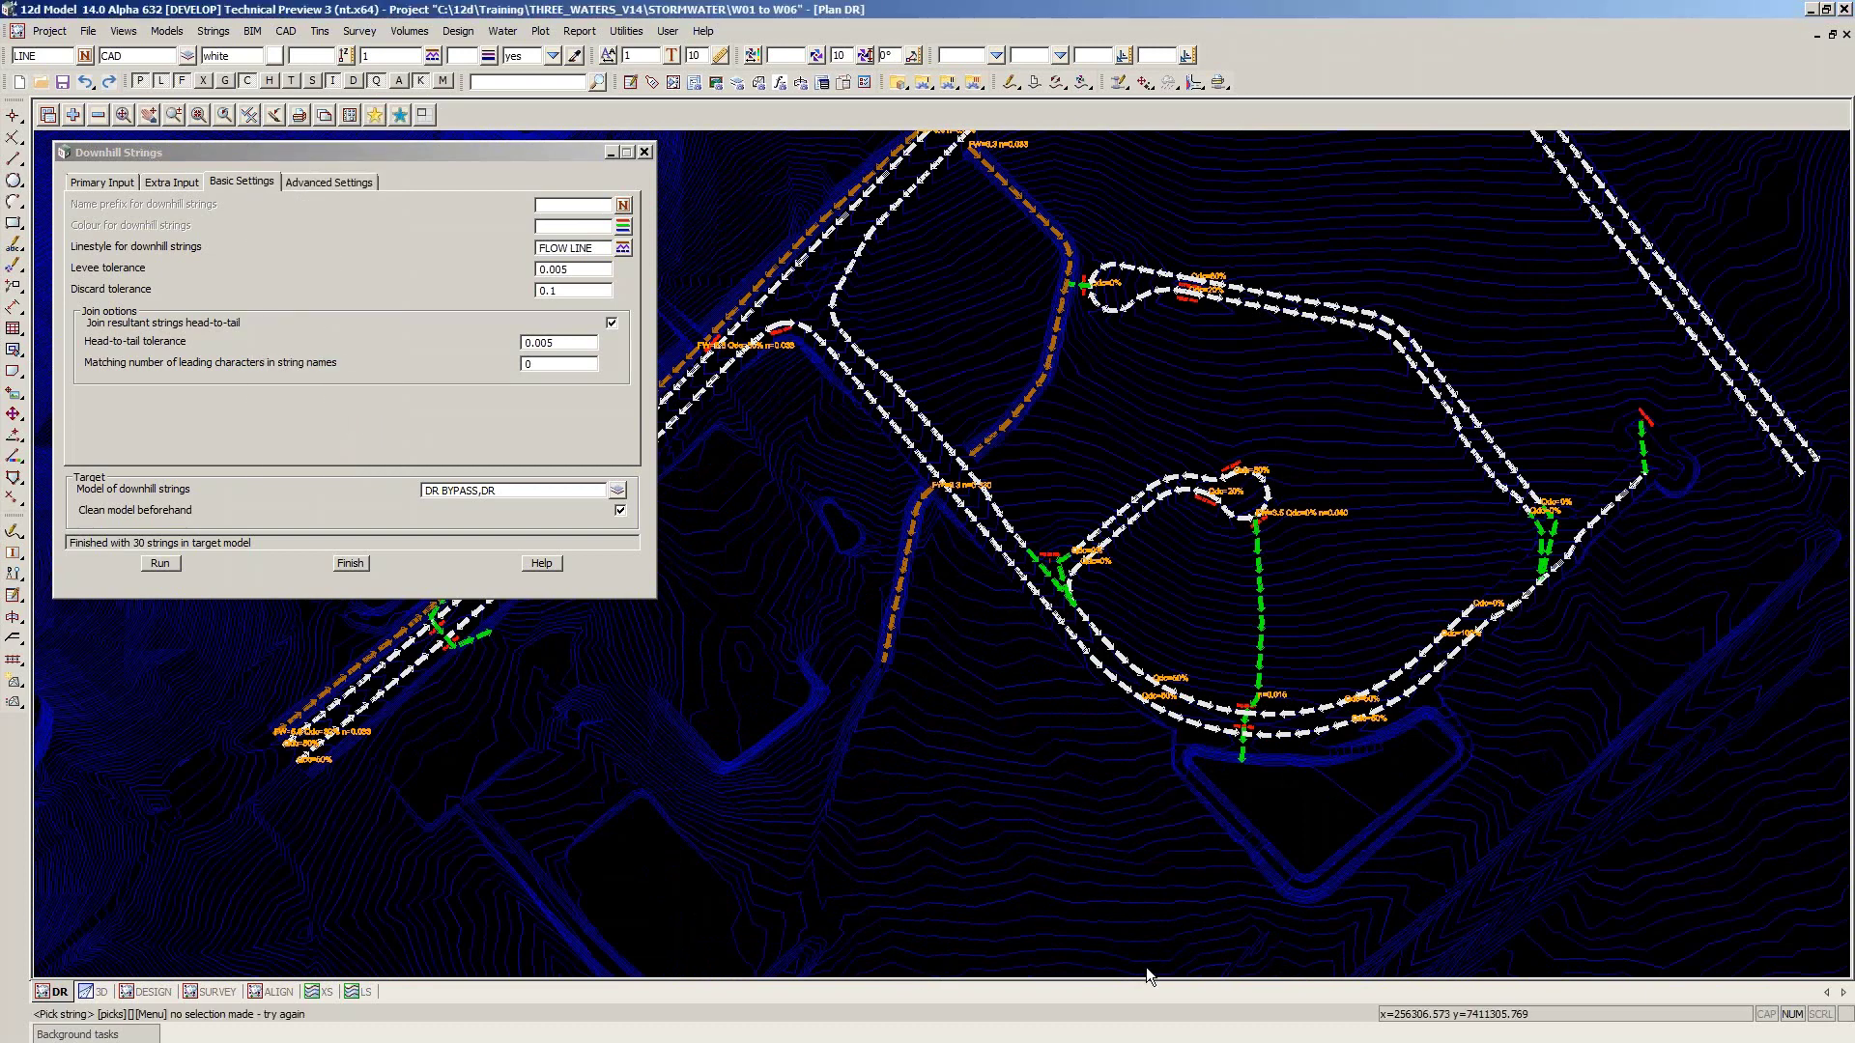
Examine the Qdc, flooded width and Manning's n labels along the finished bypass strings across the site
{"action": "scroll", "coordinate": [1145, 966], "scroll_direction": "up", "scroll_amount": 2}
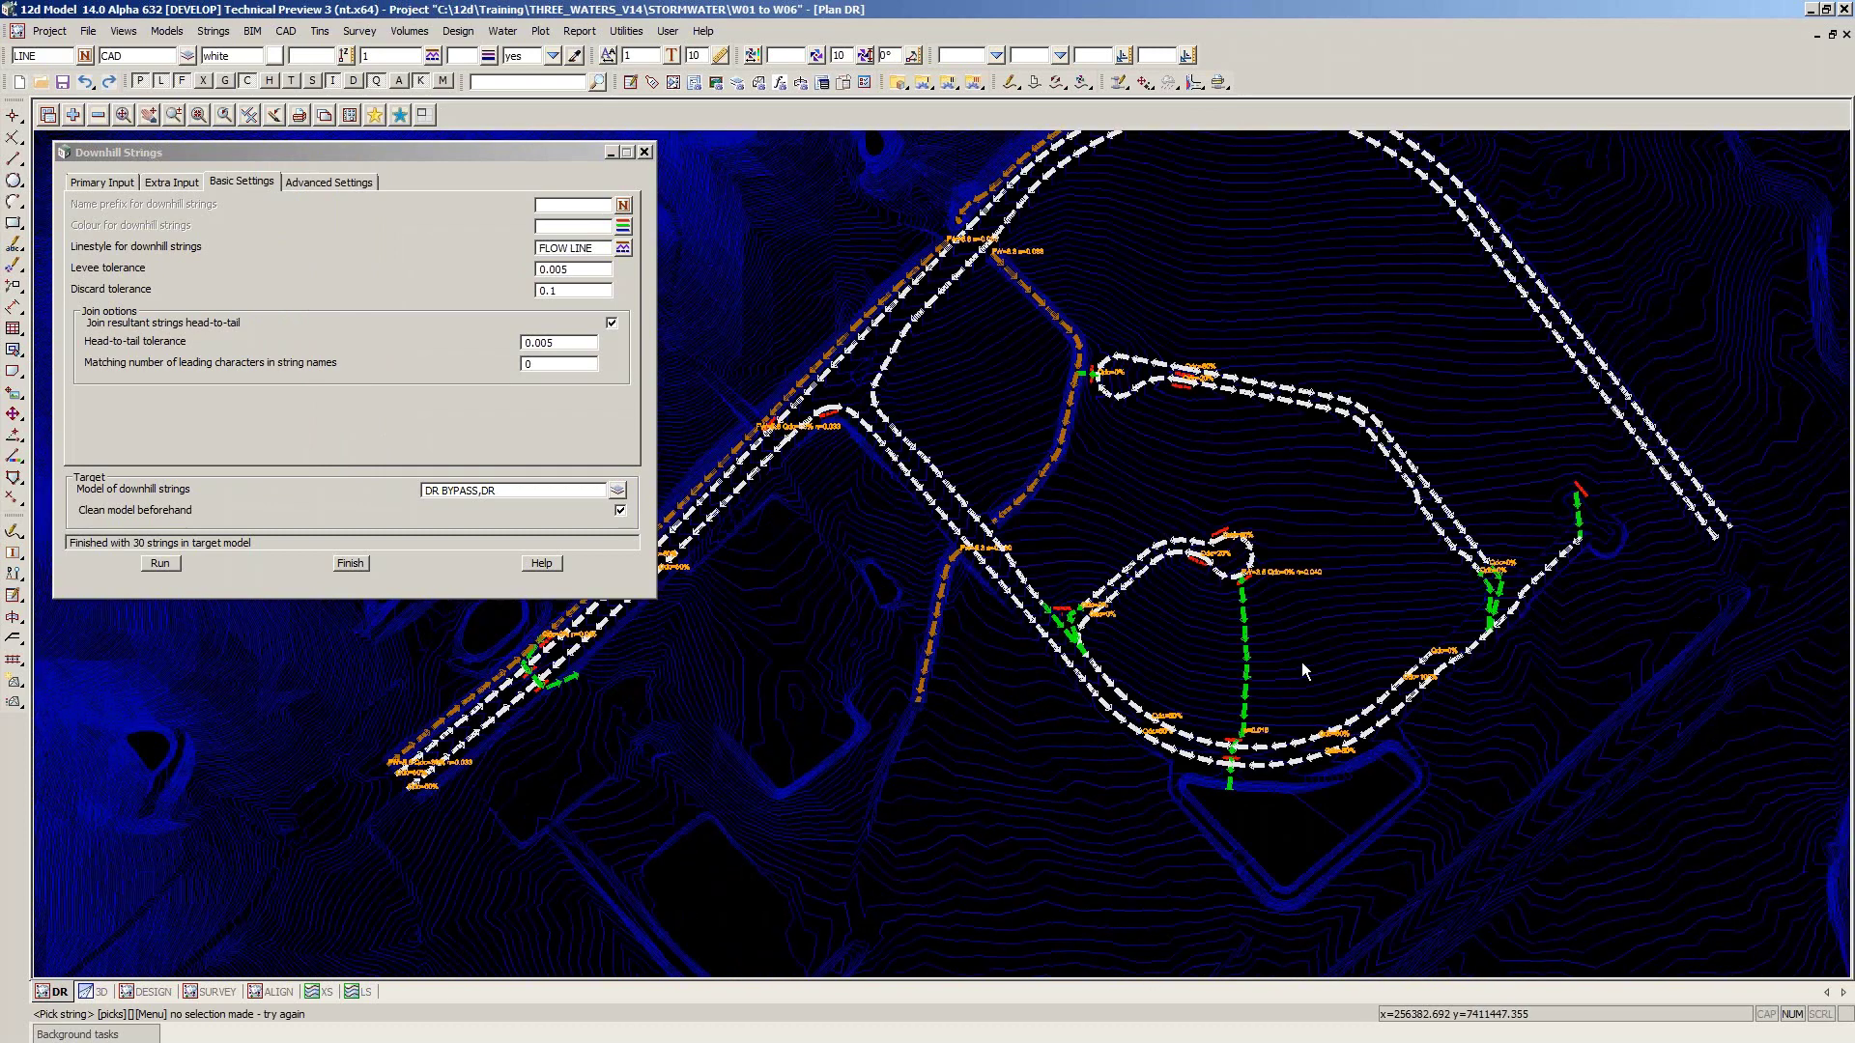
{"action": "scroll", "coordinate": [1341, 755], "scroll_direction": "up", "scroll_amount": 3}
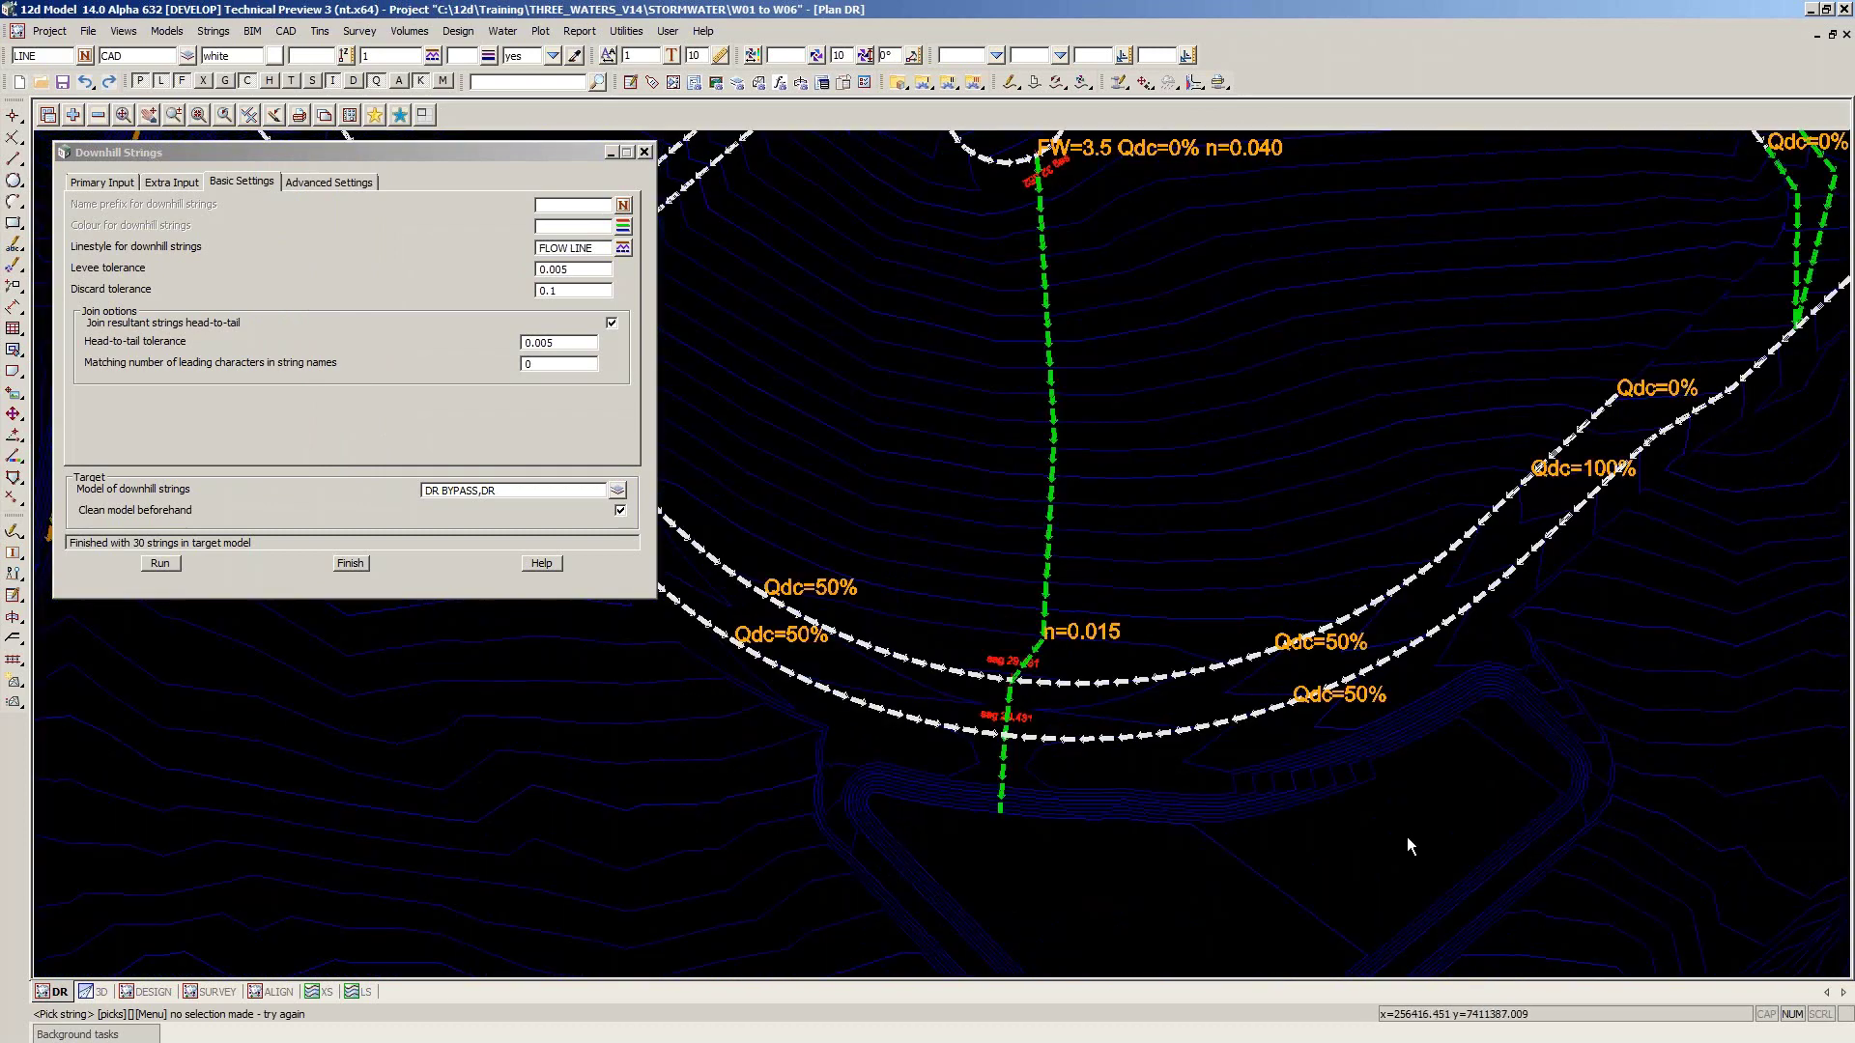
{"action": "scroll", "coordinate": [1406, 836], "scroll_direction": "down", "scroll_amount": 2}
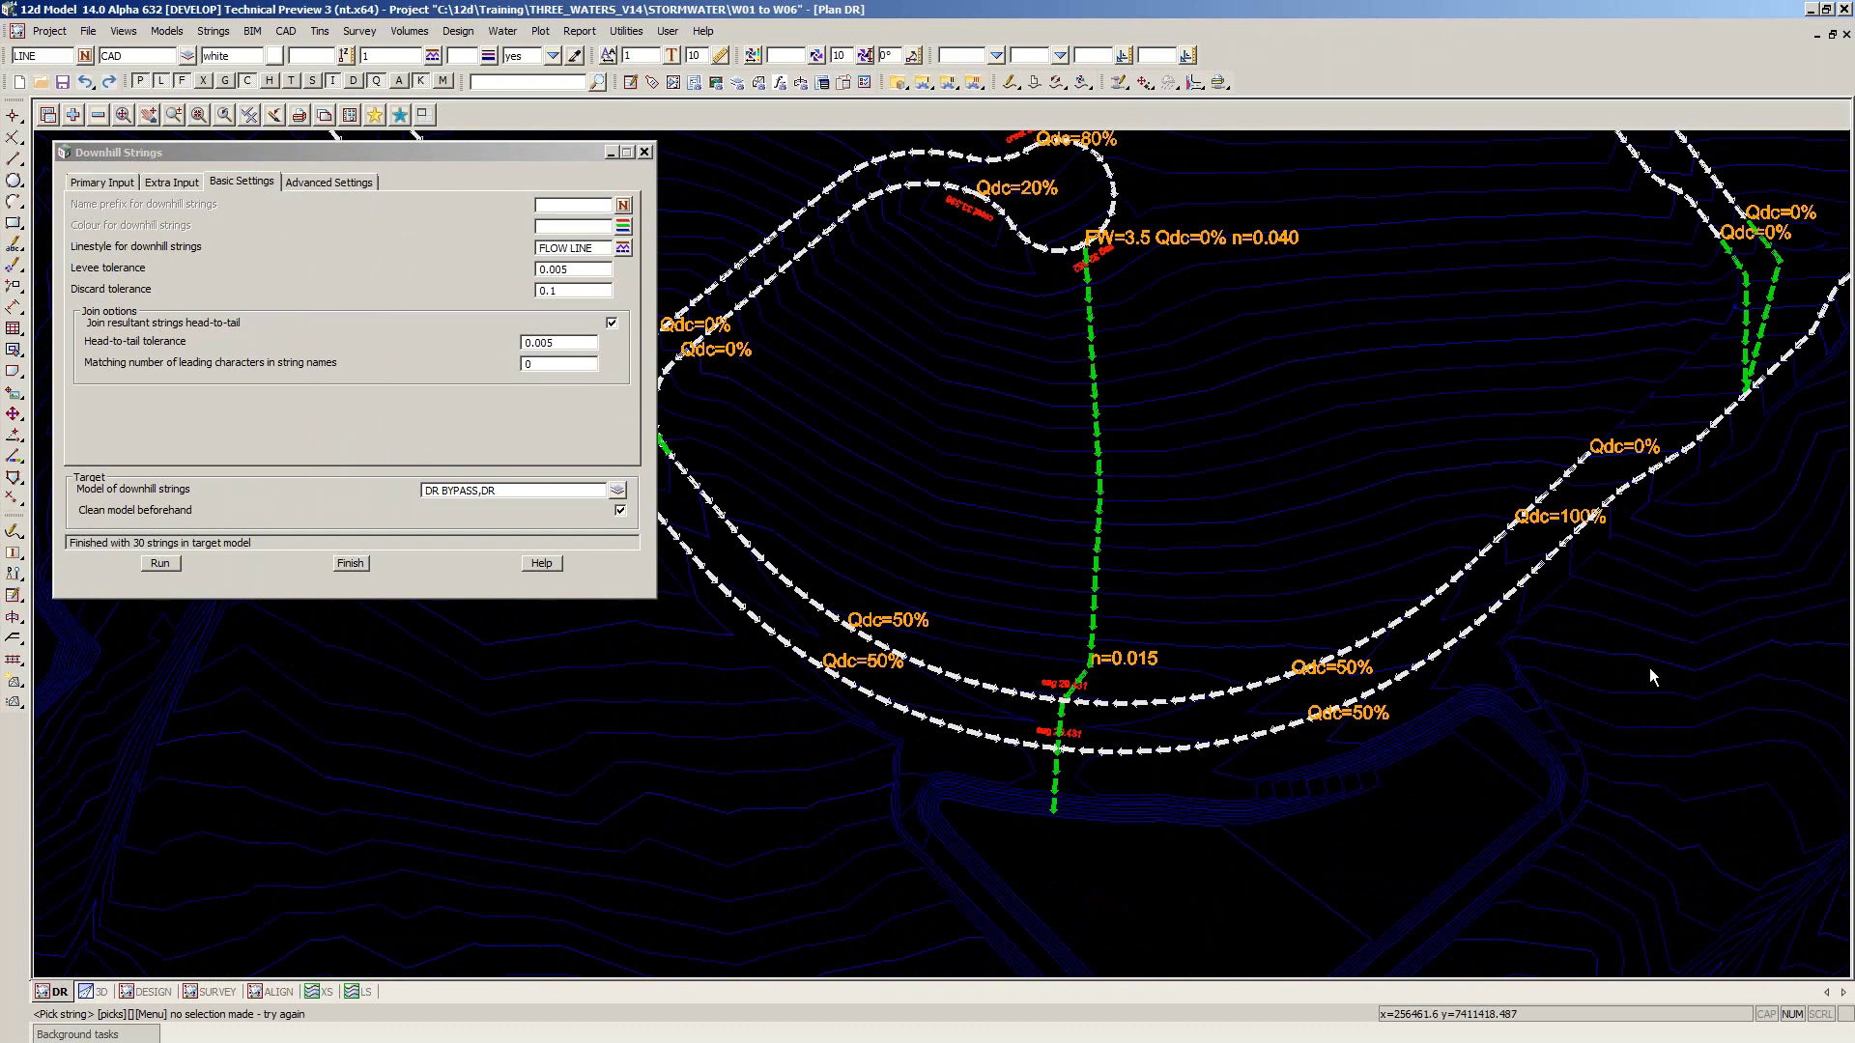
{"action": "scroll", "coordinate": [1649, 669], "scroll_direction": "down", "scroll_amount": 1}
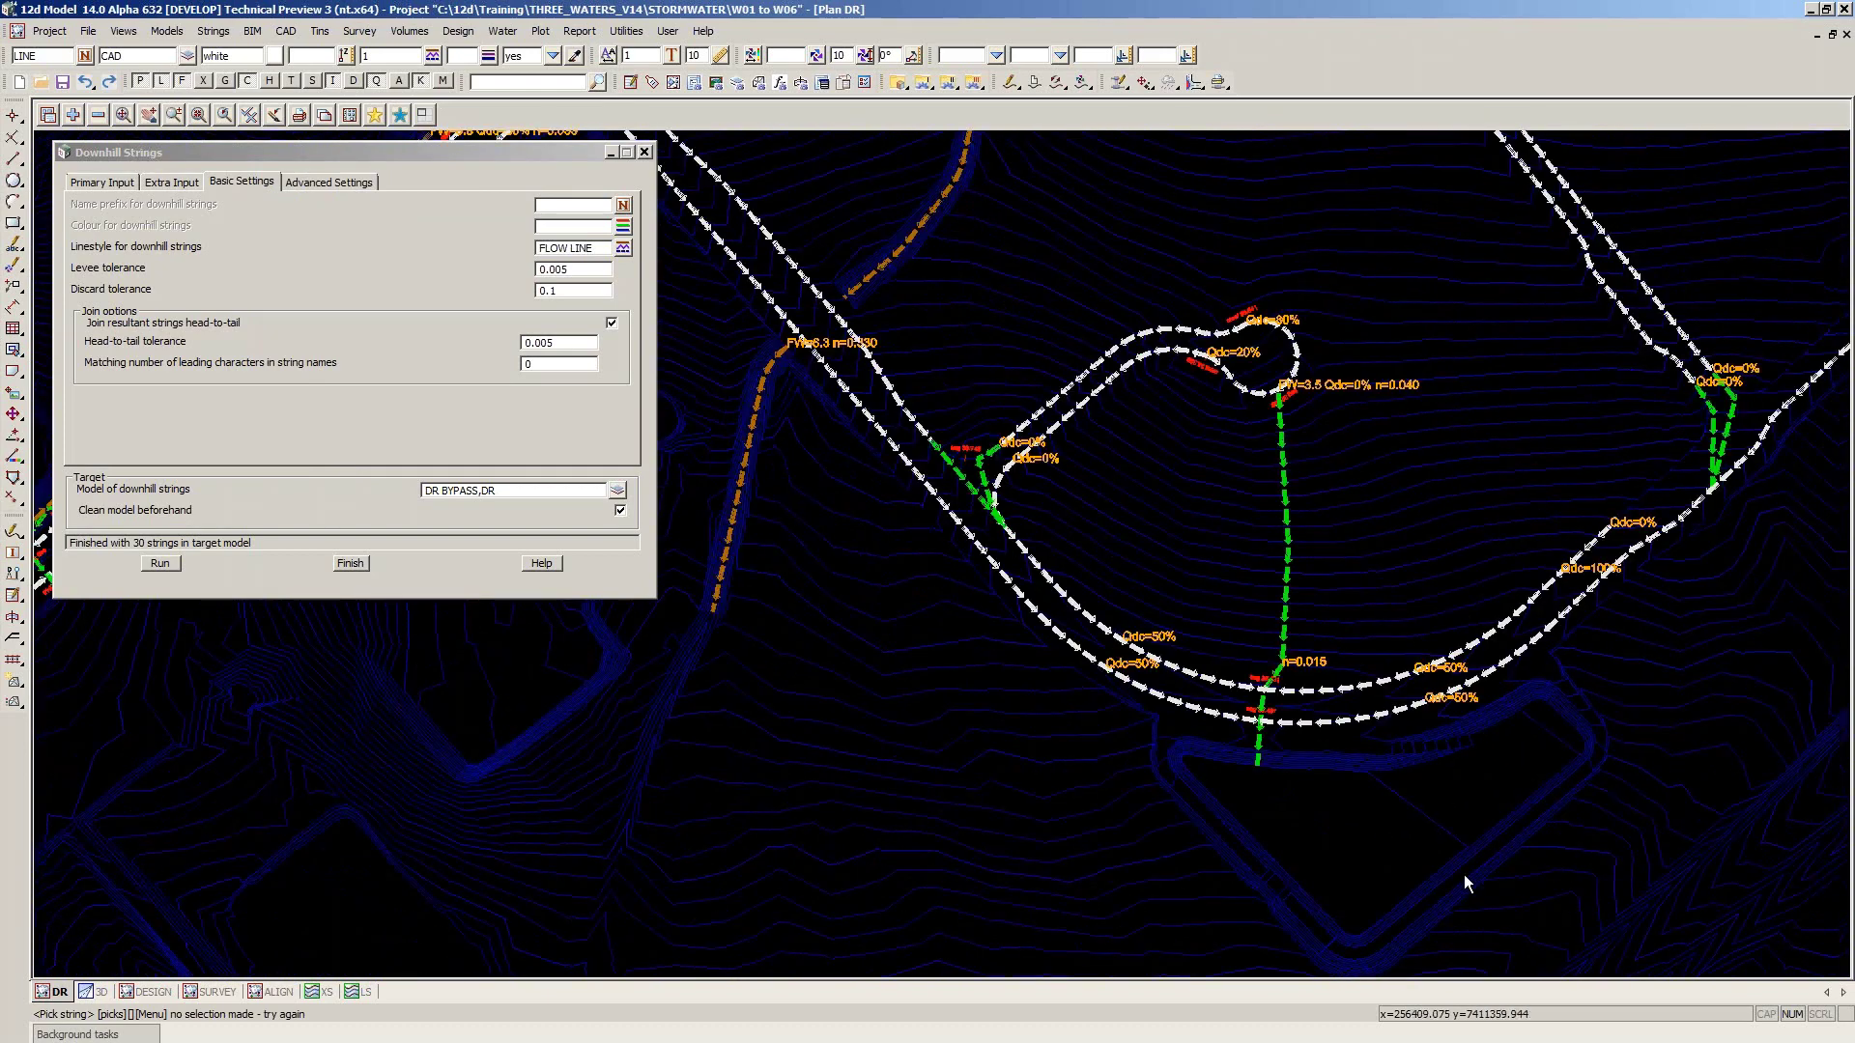
{"action": "scroll", "coordinate": [1463, 873], "scroll_direction": "up", "scroll_amount": 1}
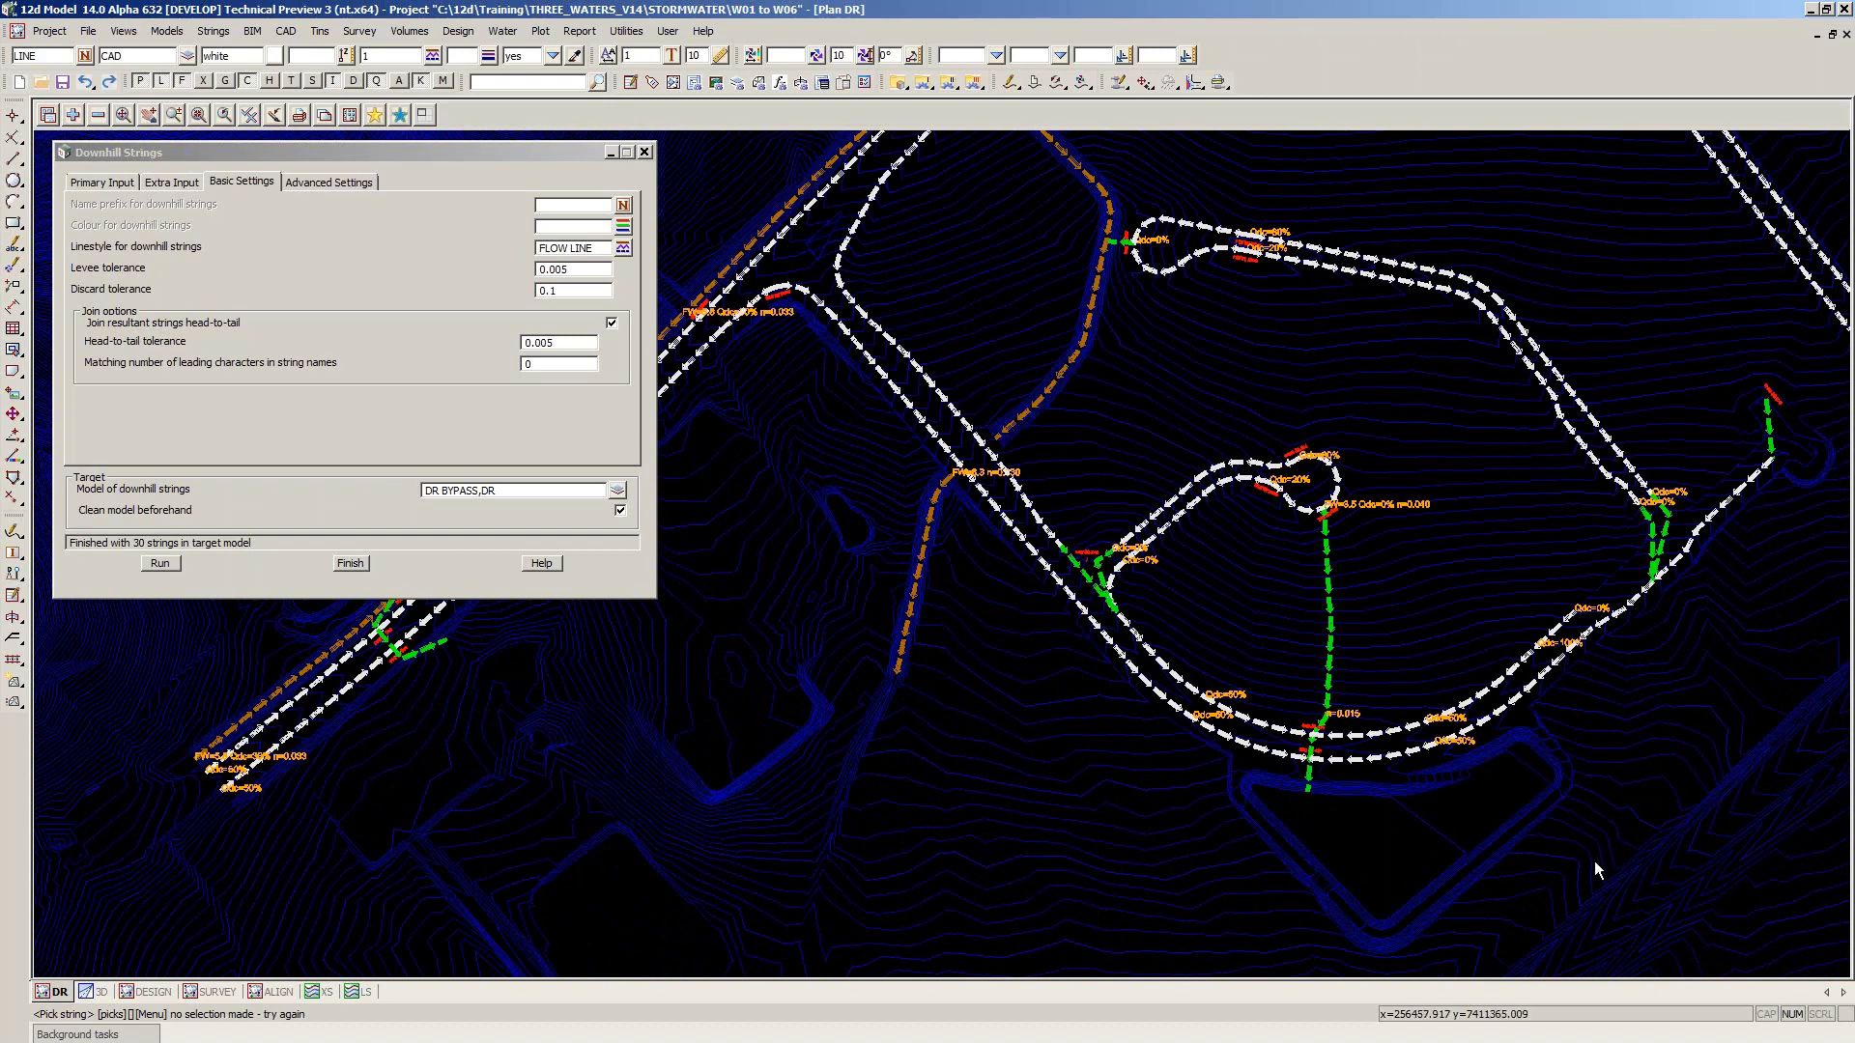
{"action": "scroll", "coordinate": [1594, 863], "scroll_direction": "up", "scroll_amount": 1}
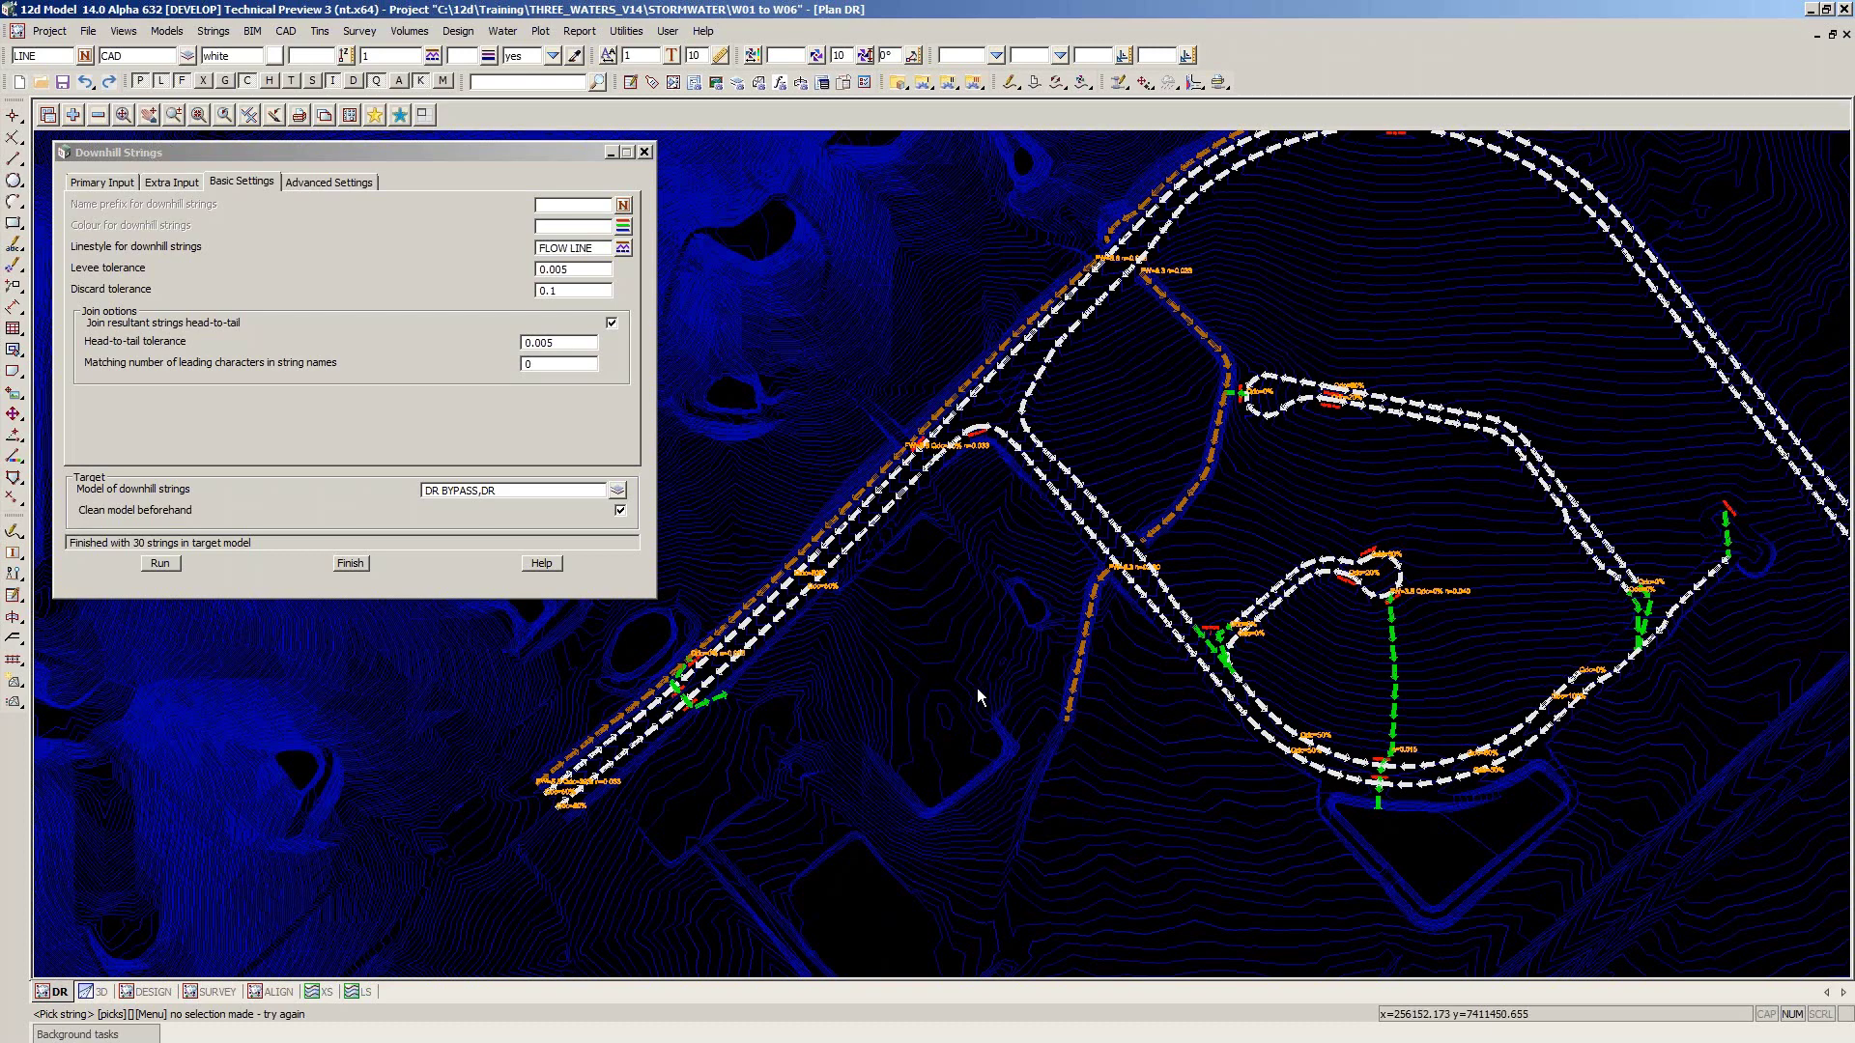
In the Downhill Strings advanced settings, enable cleaning and re-creating vertex data from initial downhill strings, with DR BYPASS MODIFIERS as the vertex data model
{"action": "left_click", "coordinate": [120, 186]}
{"action": "left_click", "coordinate": [174, 181]}
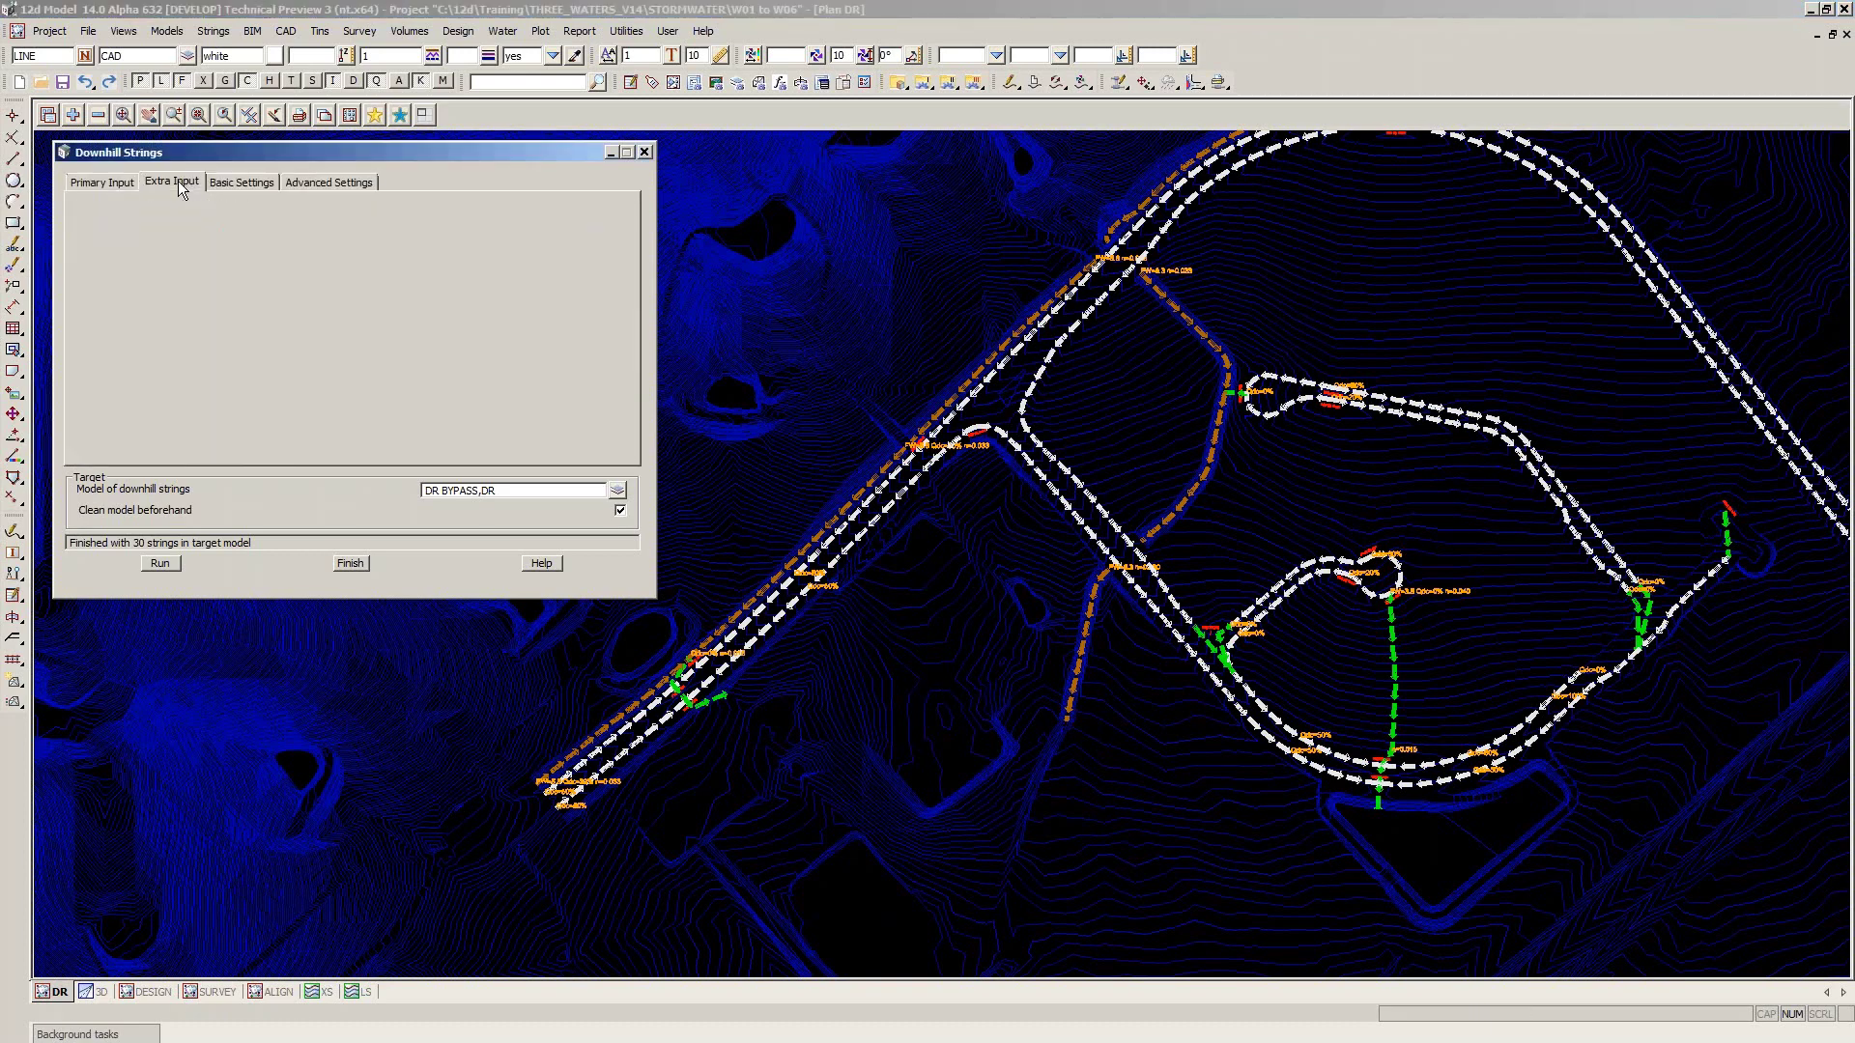
{"action": "left_click", "coordinate": [230, 183]}
{"action": "left_click", "coordinate": [310, 184]}
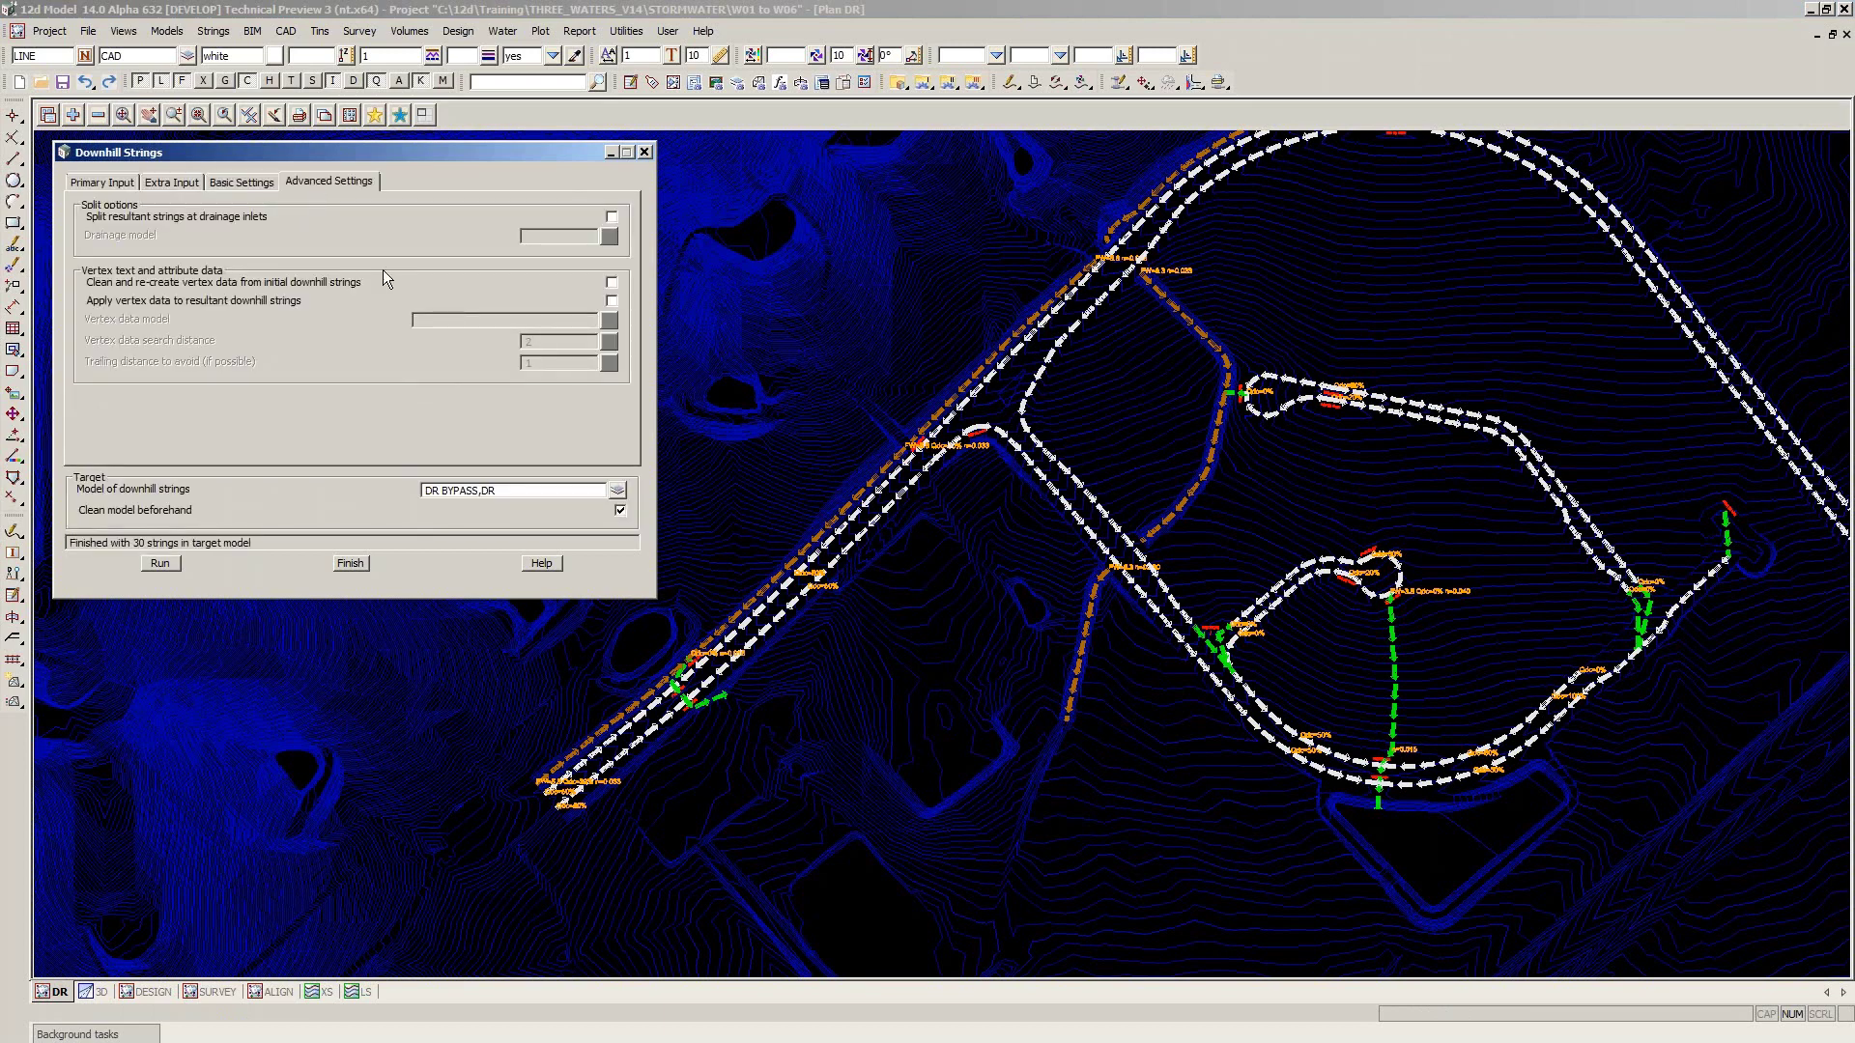
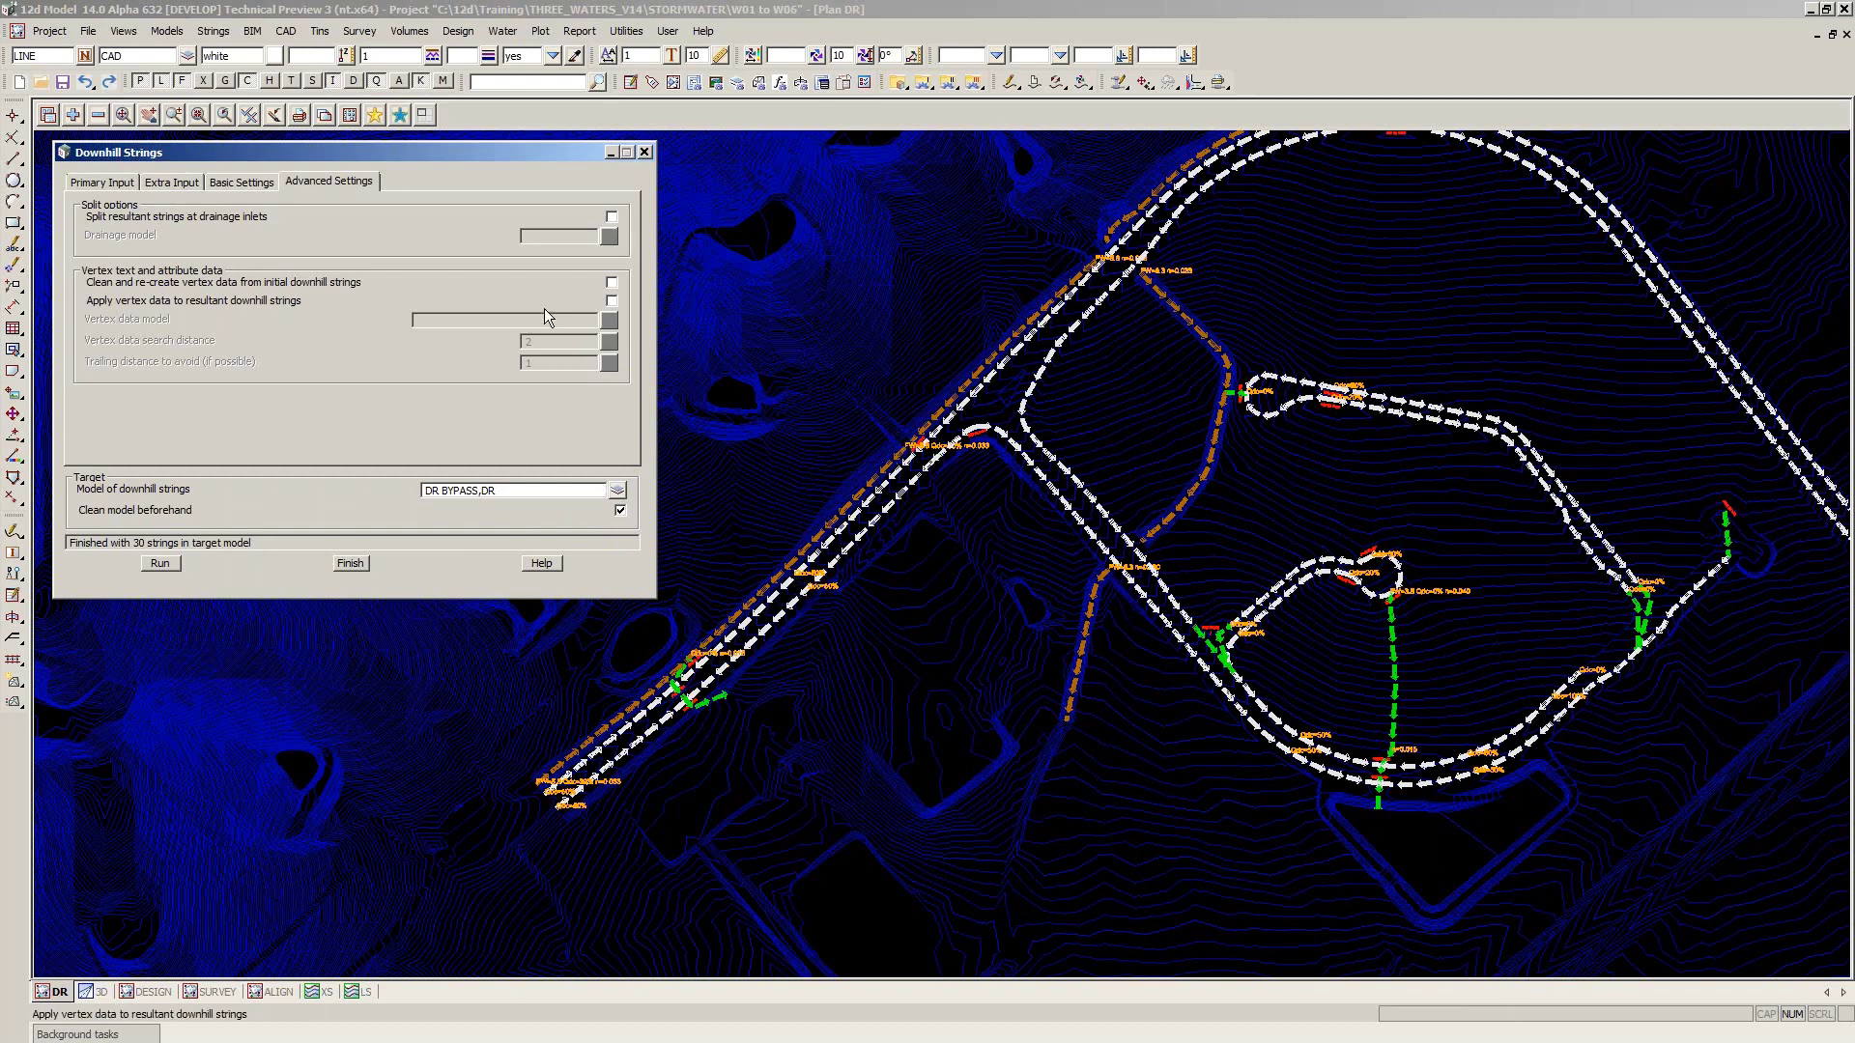
{"action": "left_click", "coordinate": [611, 283]}
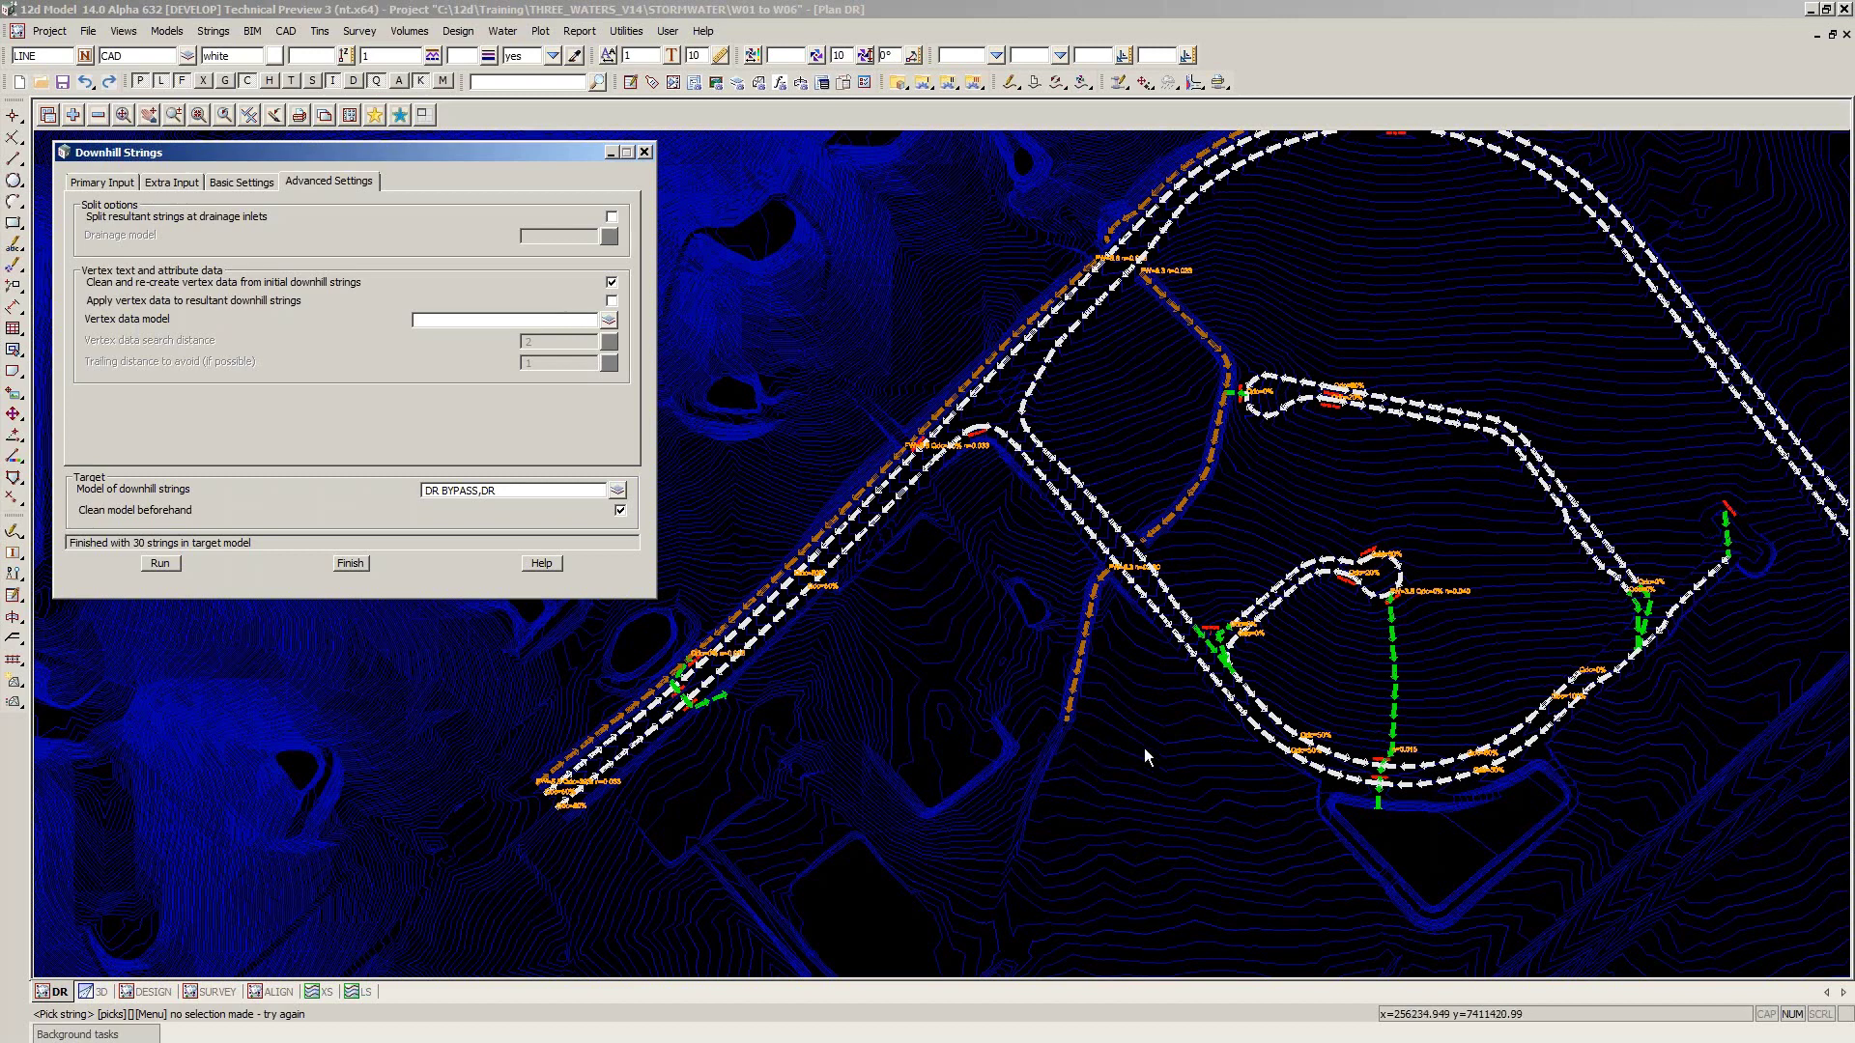
{"action": "left_click", "coordinate": [508, 319]}
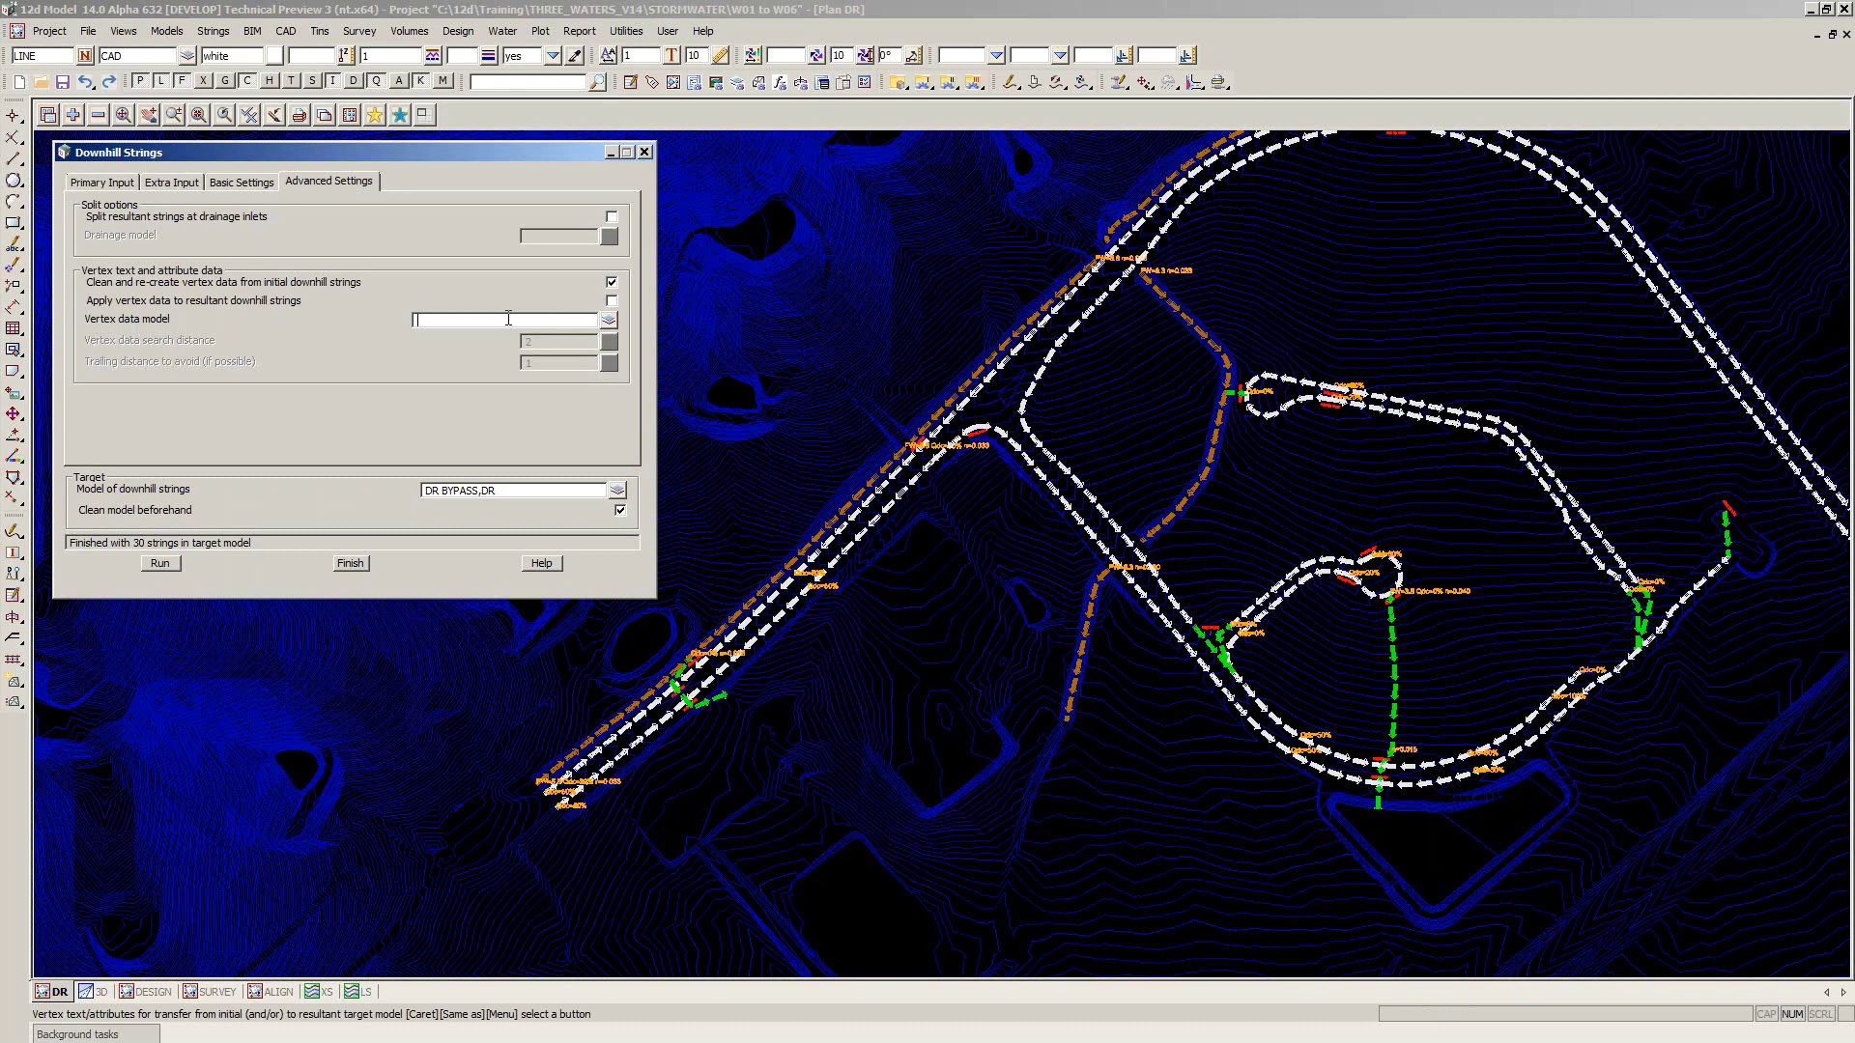
{"action": "type", "text": "DR BYPASS MODIFIERS"}
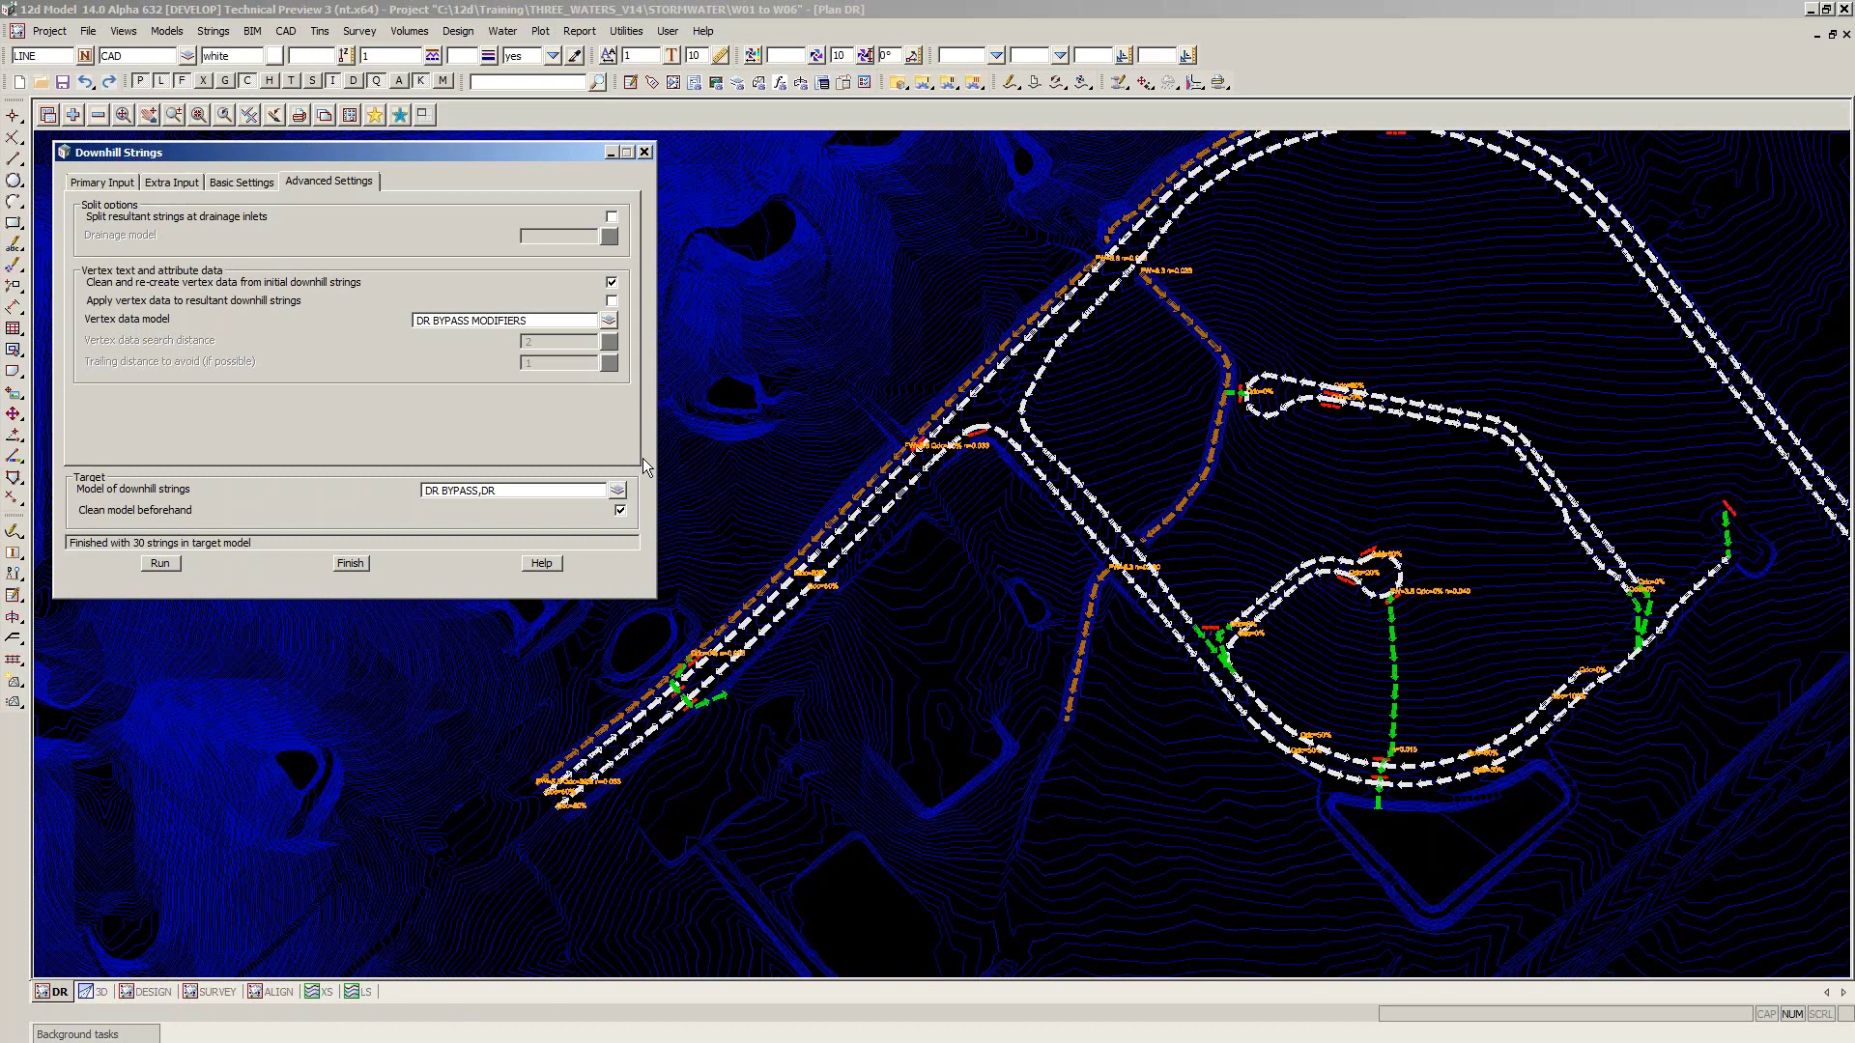
Run Downhill Strings to the DR BYPASS,DR target model with applying vertex data to the resultant strings switched off
{"action": "left_click", "coordinate": [610, 307]}
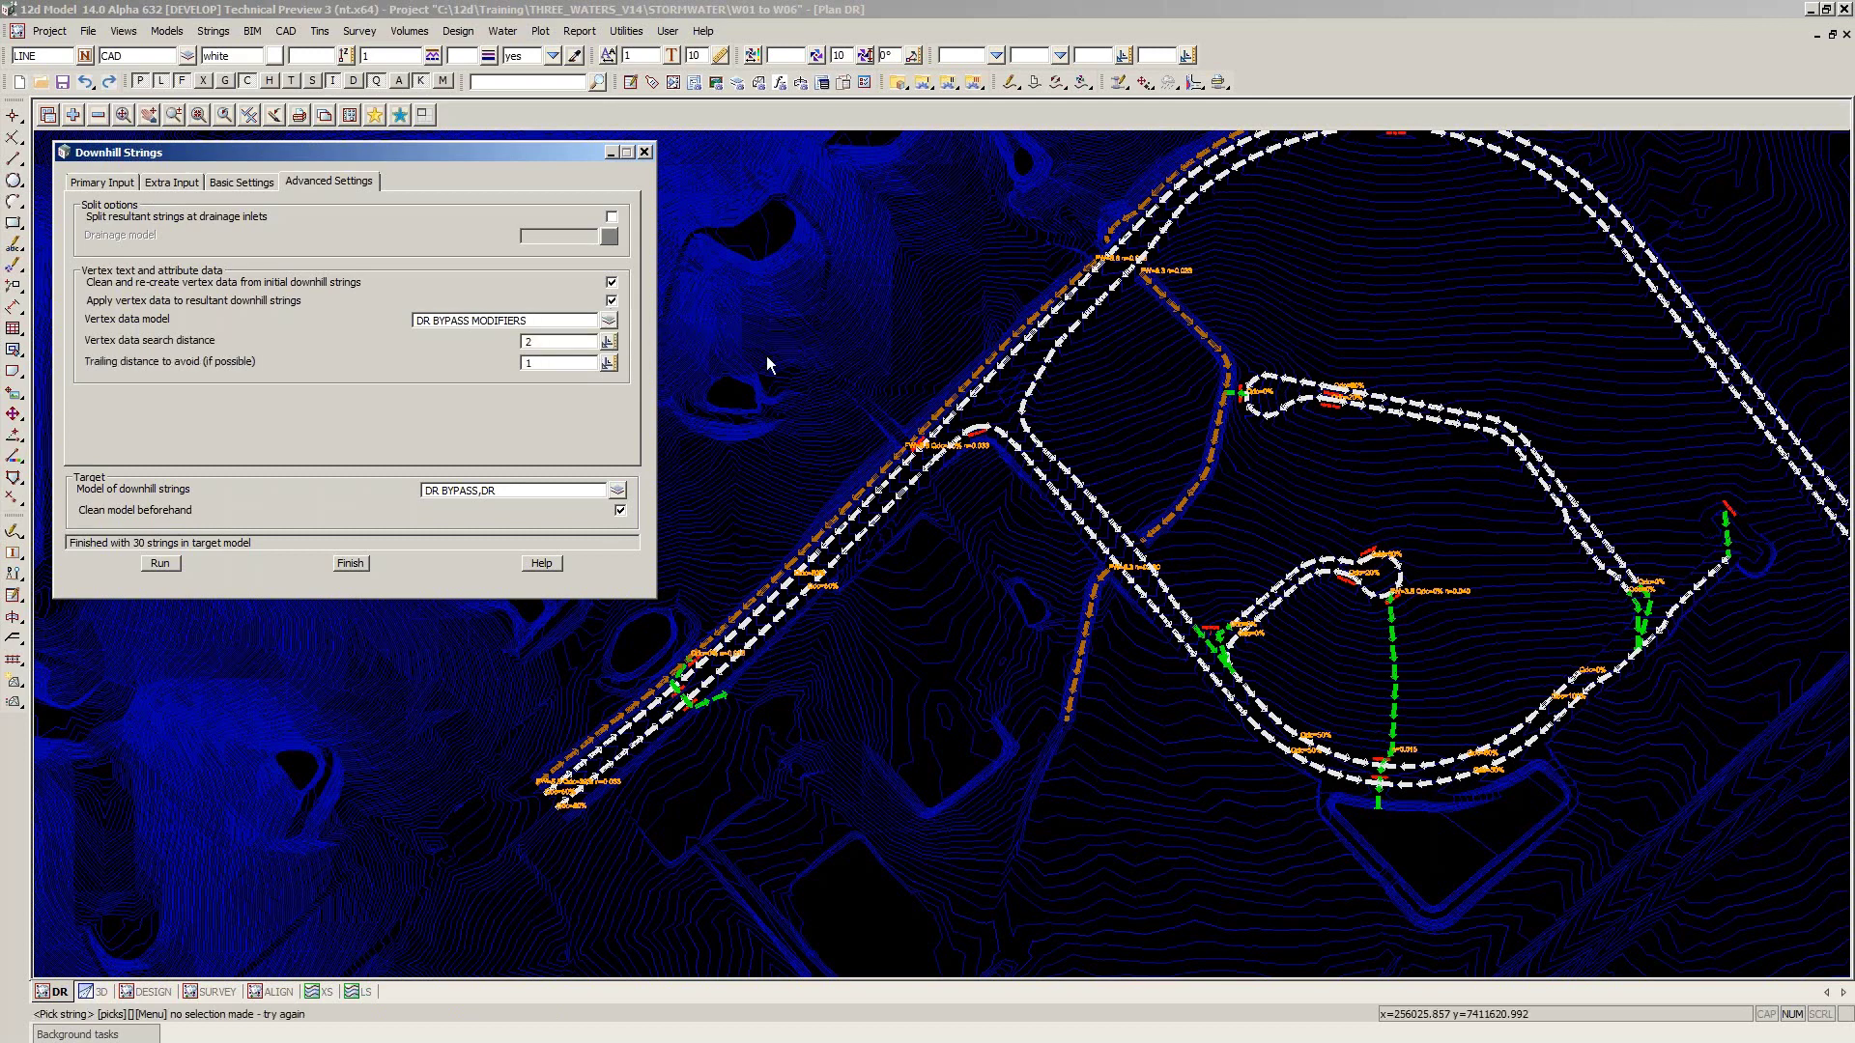
{"action": "left_click", "coordinate": [611, 301]}
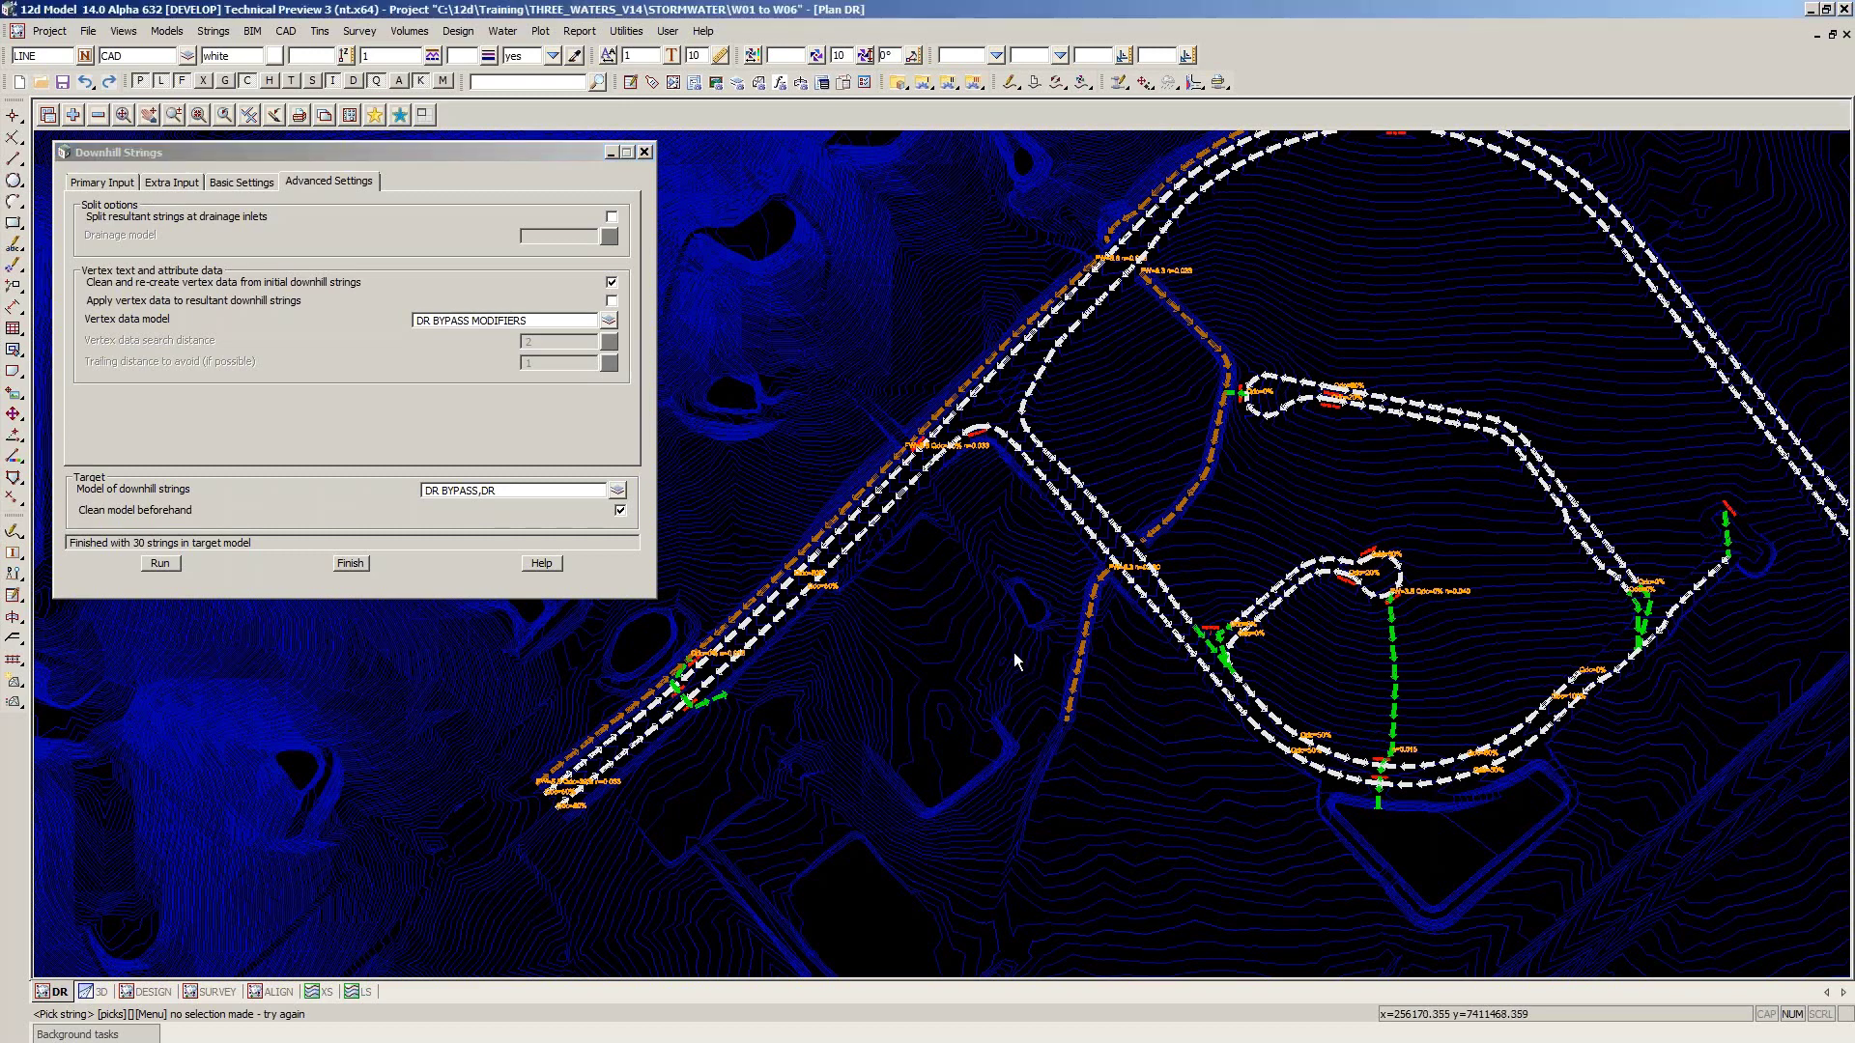
{"action": "scroll", "coordinate": [1012, 651], "scroll_direction": "down", "scroll_amount": 1}
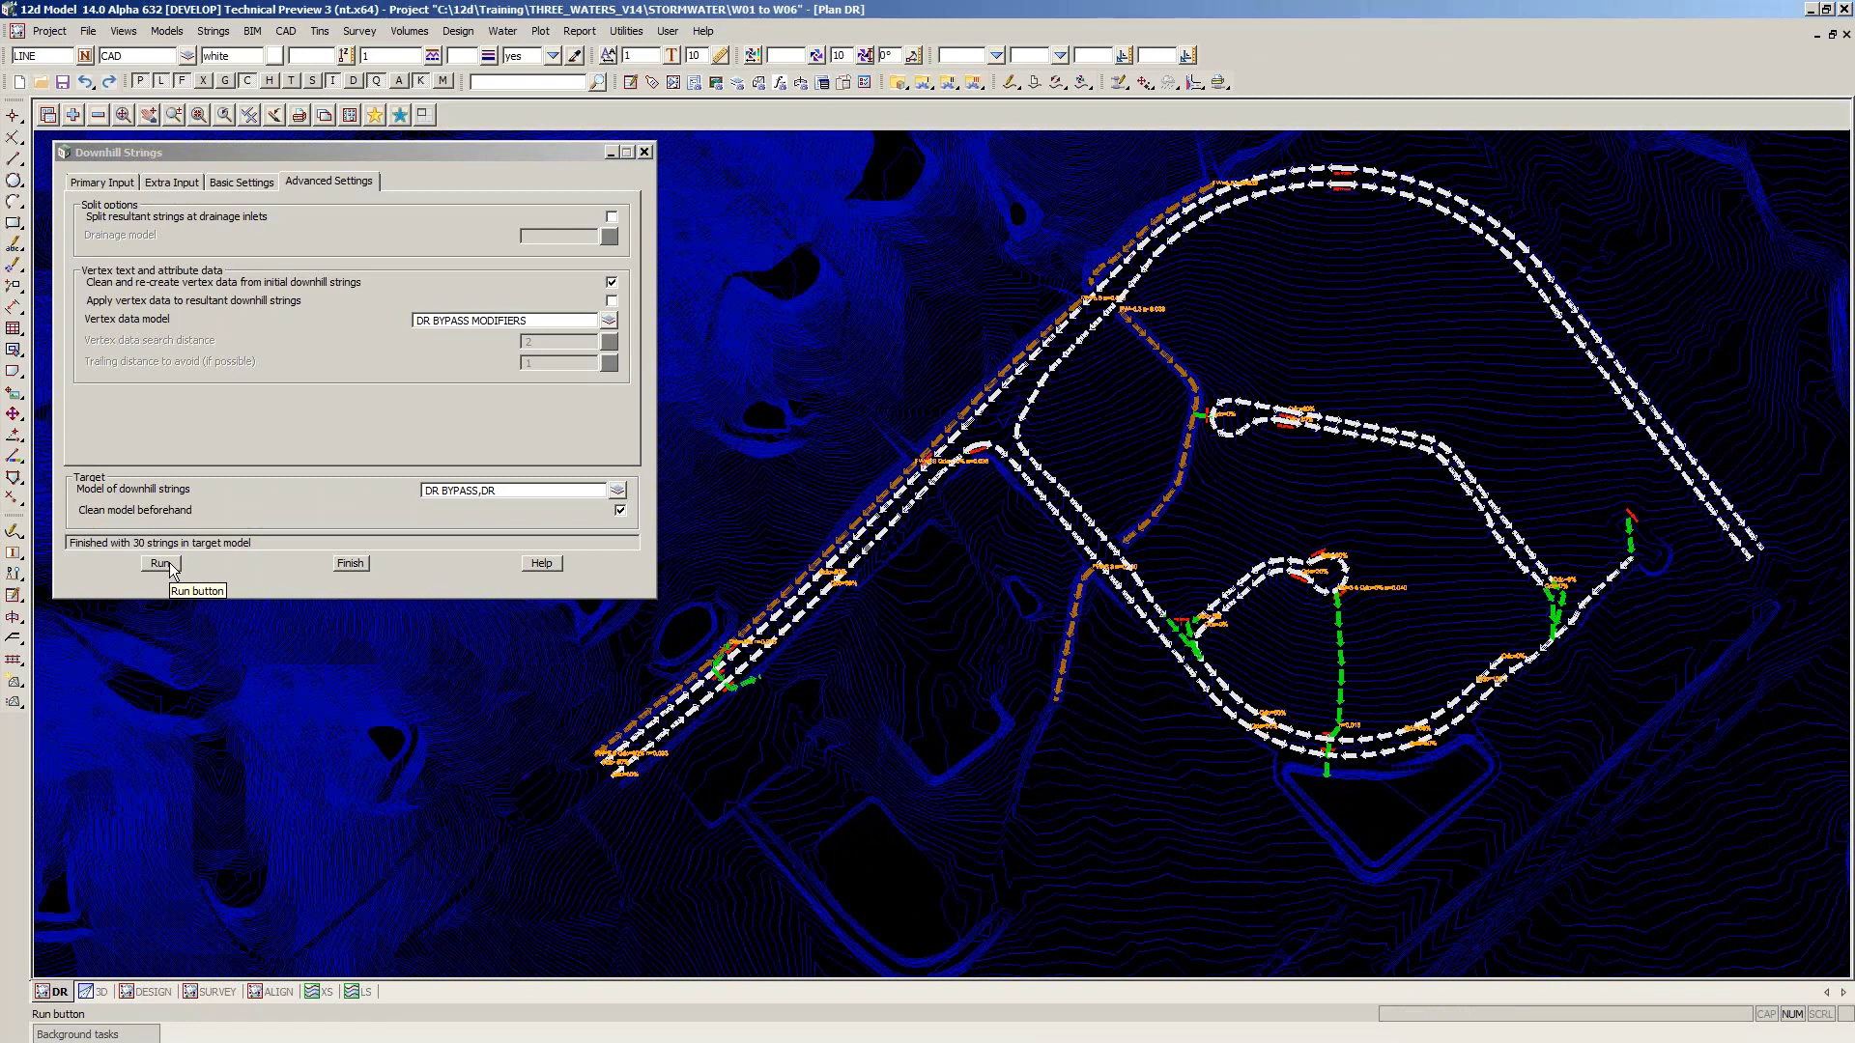
{"action": "left_click", "coordinate": [161, 564]}
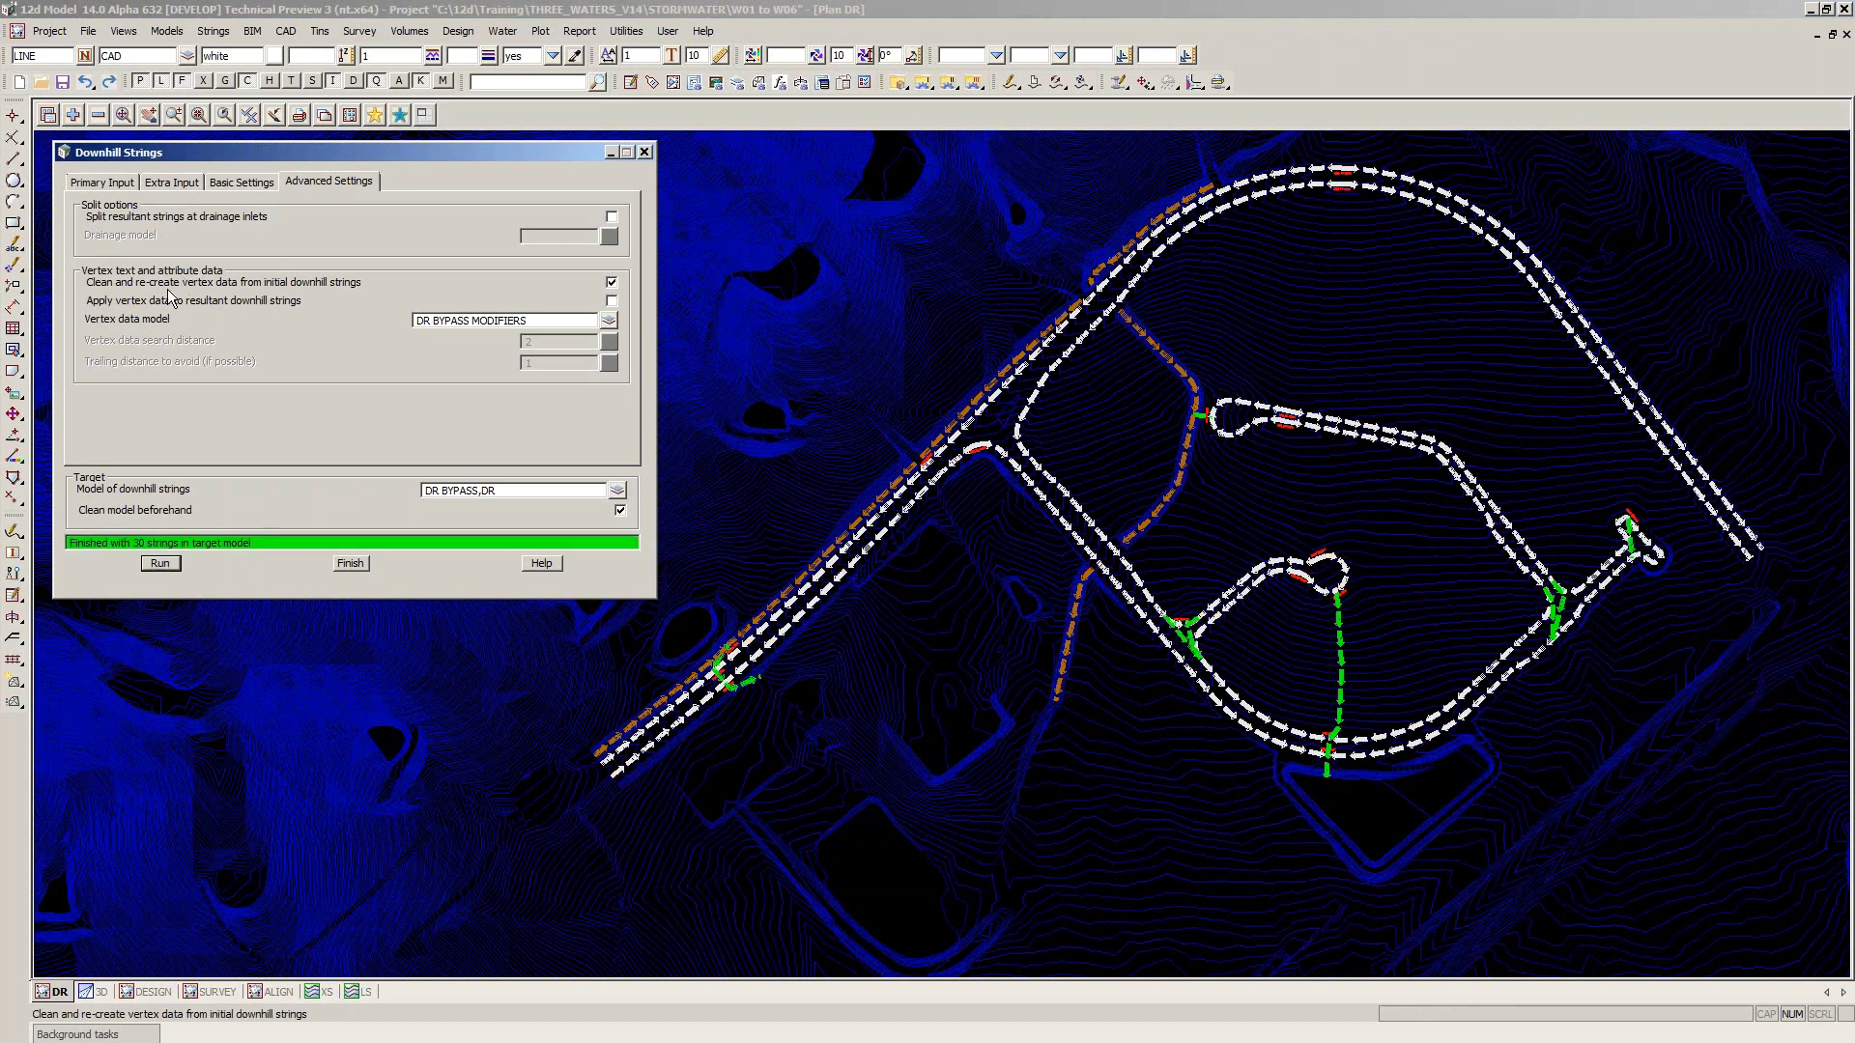
{"action": "left_click", "coordinate": [1592, 730]}
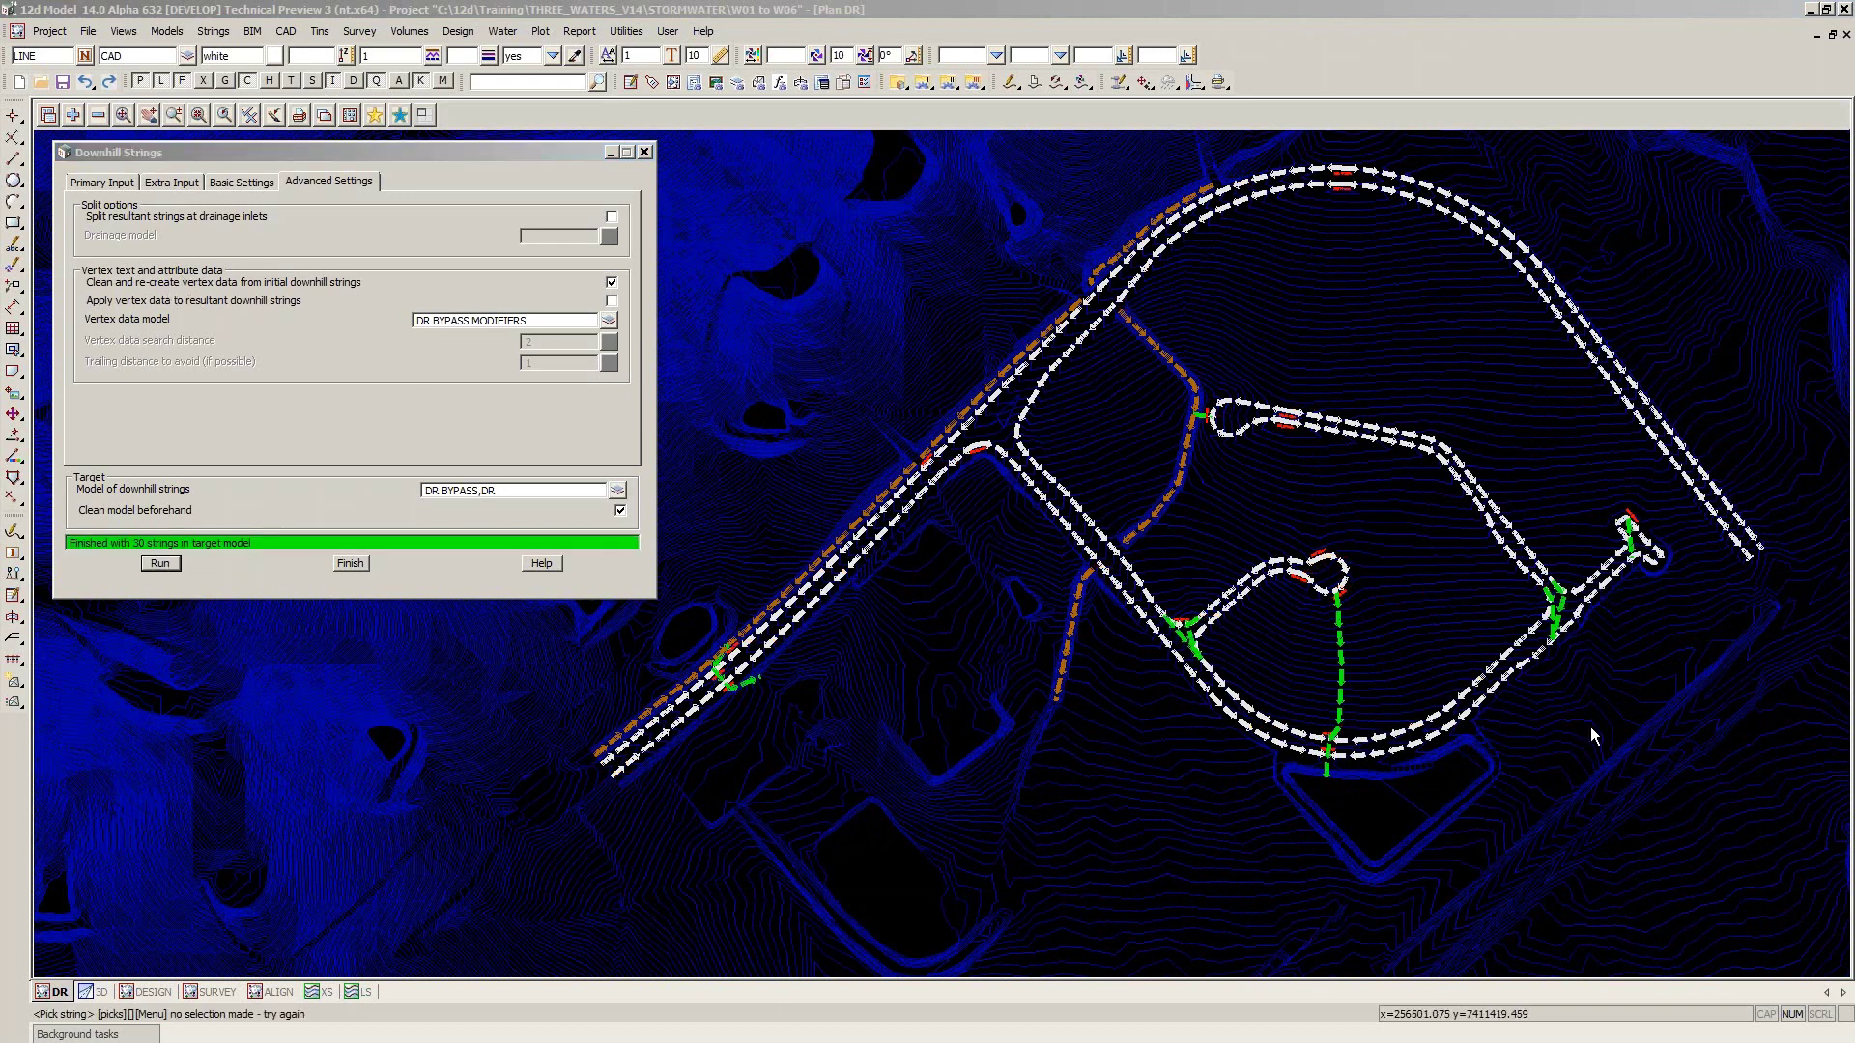
Examine the regenerated downhill strings at the road junctions, sags and cul-de-sacs for any remaining vertex data labels
{"action": "scroll", "coordinate": [1546, 608], "scroll_direction": "up", "scroll_amount": 5}
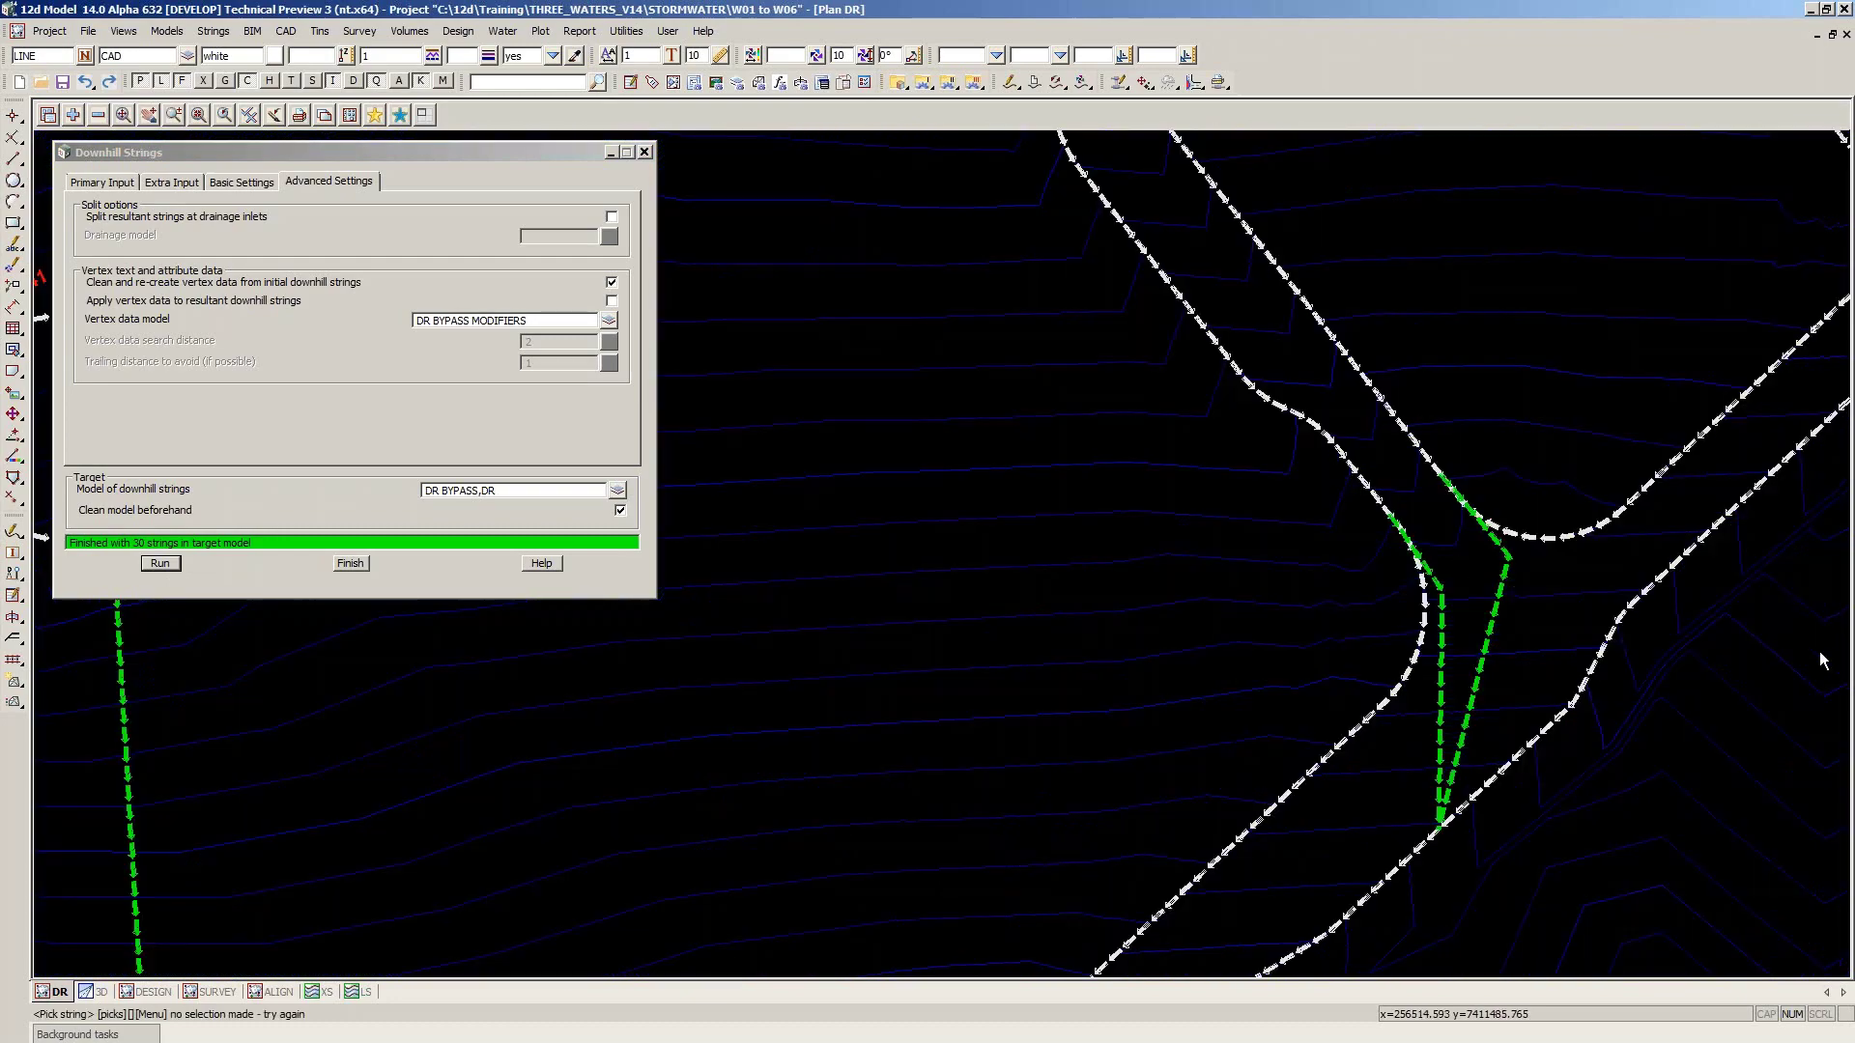
{"action": "scroll", "coordinate": [1820, 660], "scroll_direction": "down", "scroll_amount": 1}
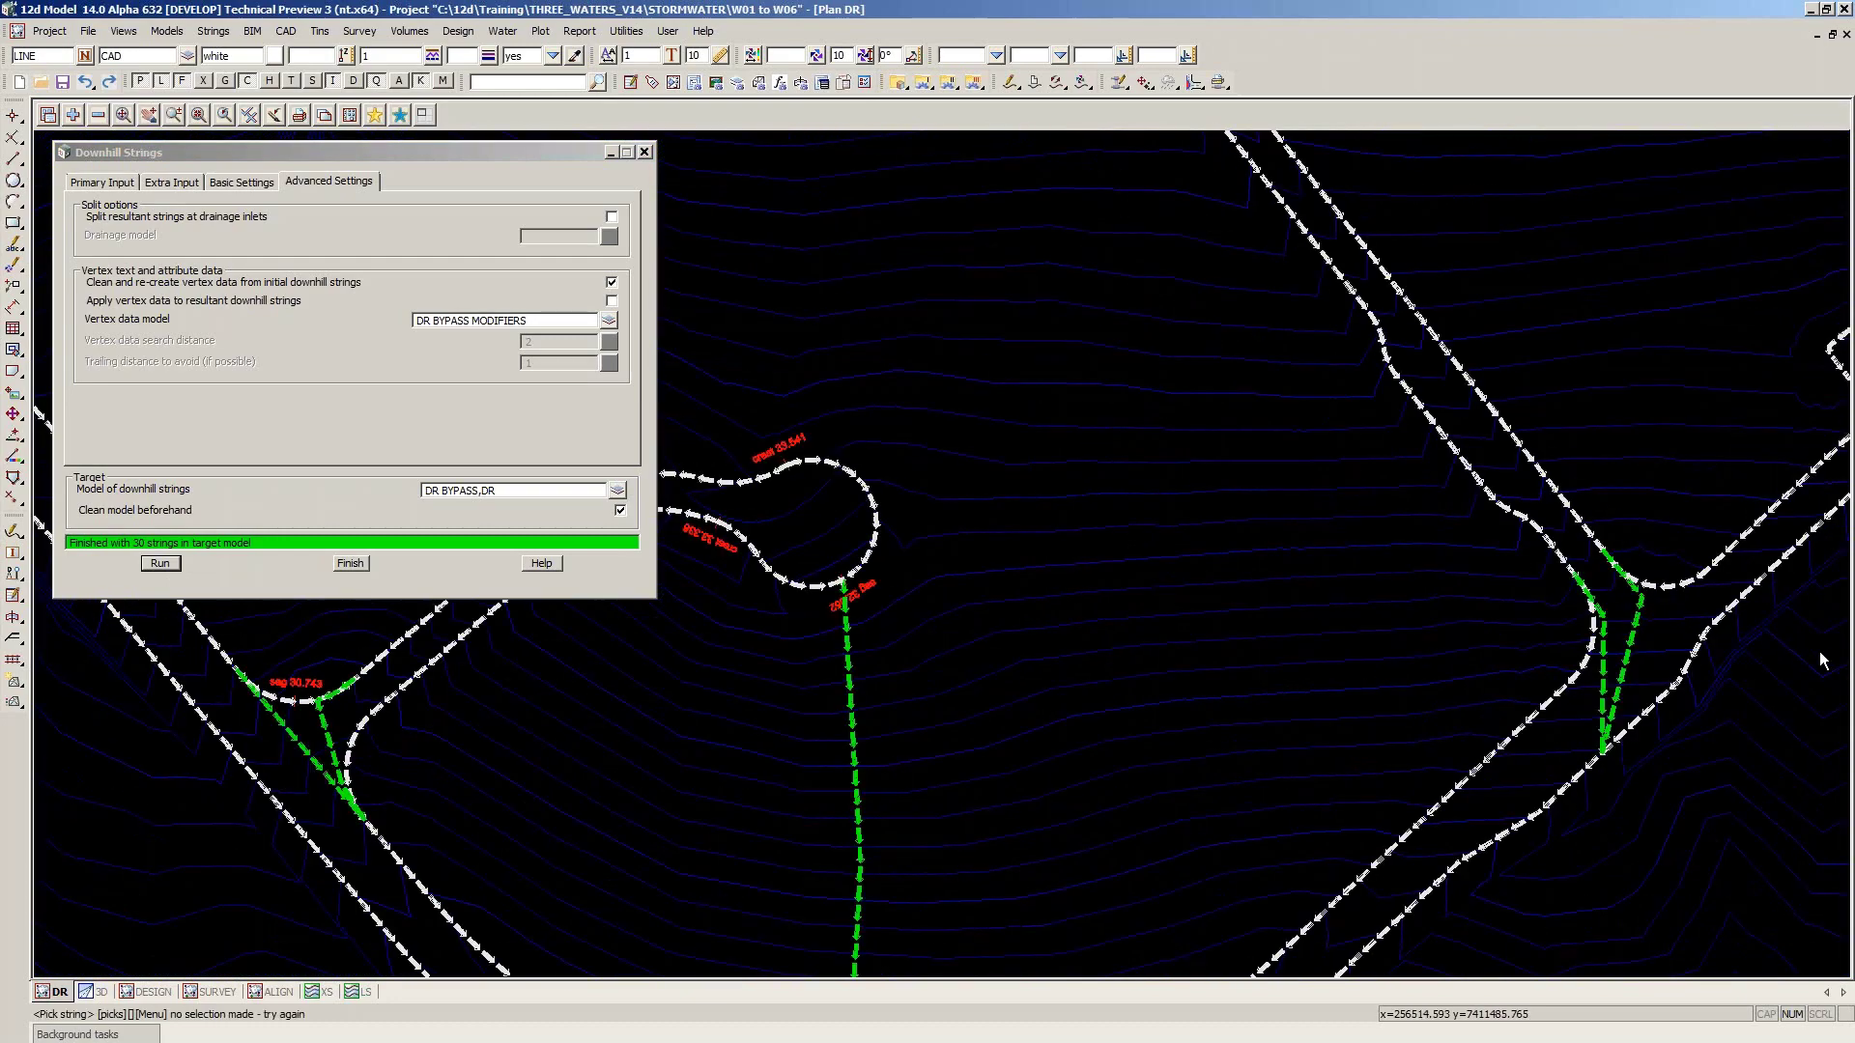
{"action": "scroll", "coordinate": [1109, 682], "scroll_direction": "down", "scroll_amount": 3}
{"action": "scroll", "coordinate": [1017, 814], "scroll_direction": "up", "scroll_amount": 3}
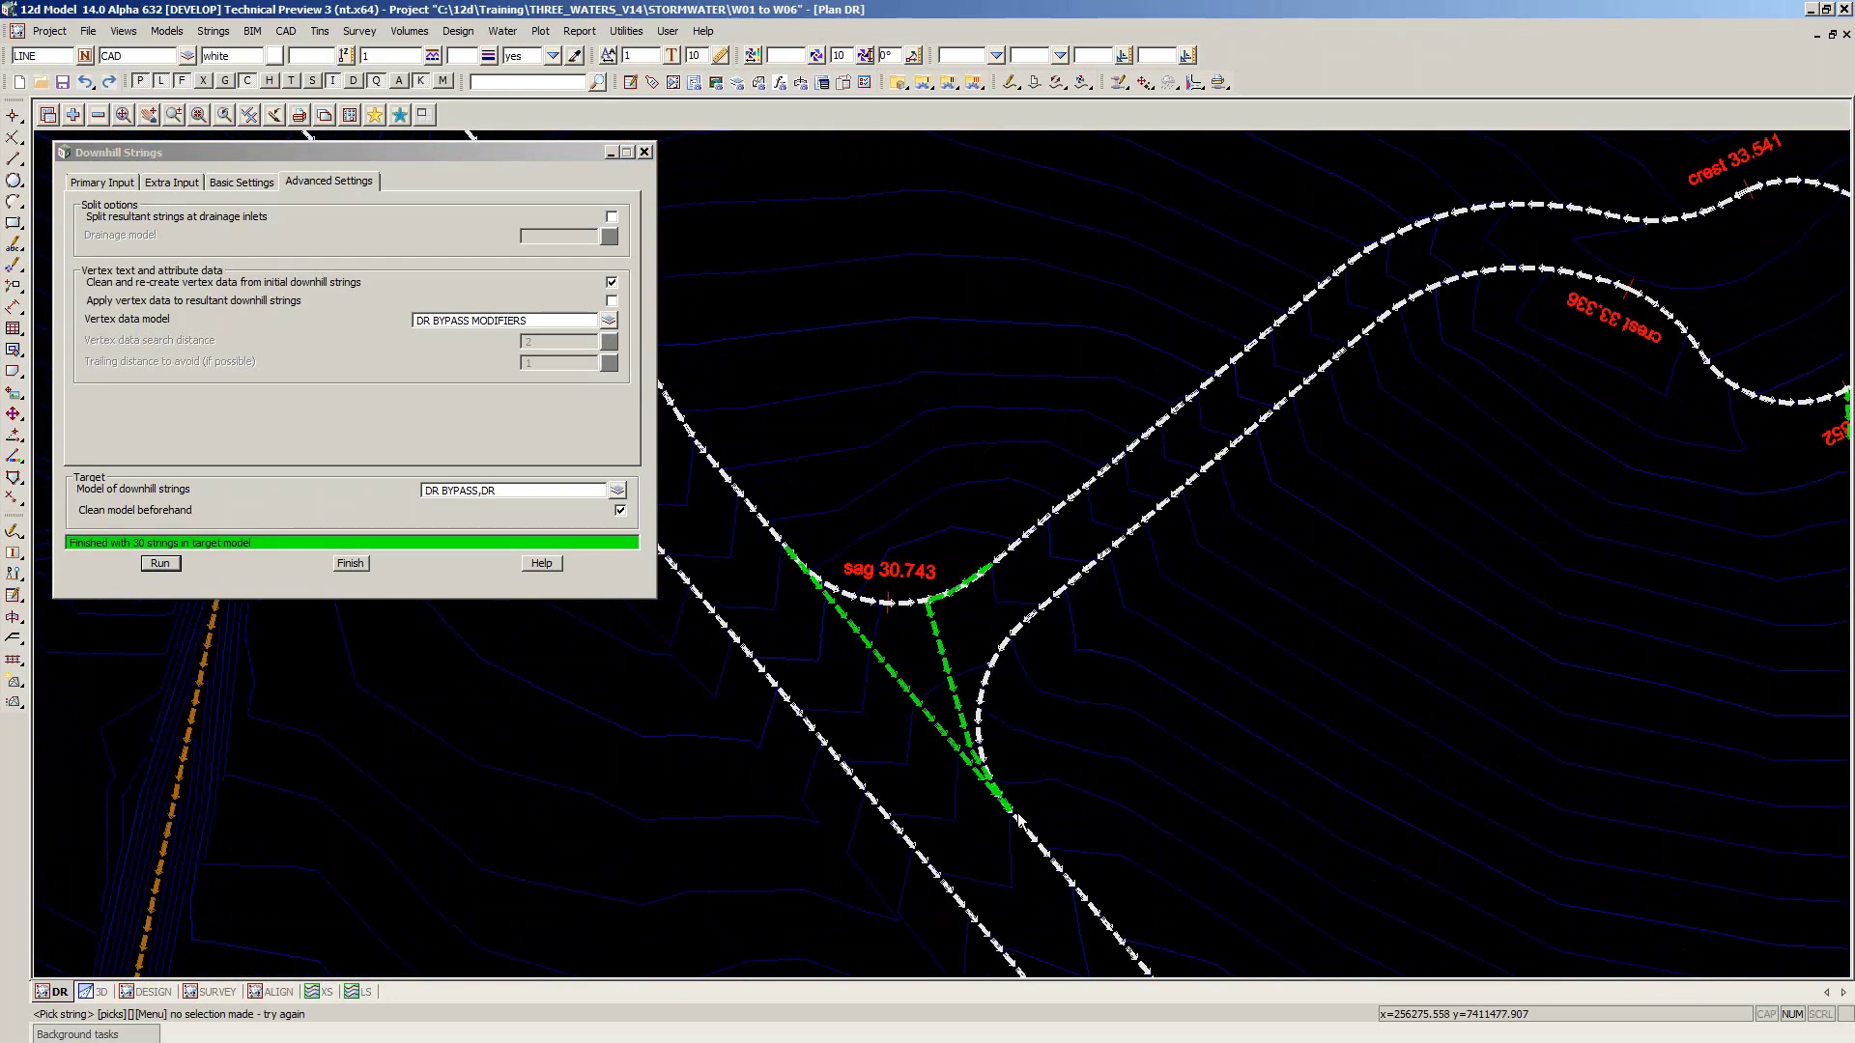
{"action": "scroll", "coordinate": [930, 667], "scroll_direction": "up", "scroll_amount": 2}
{"action": "scroll", "coordinate": [930, 666], "scroll_direction": "down", "scroll_amount": 3}
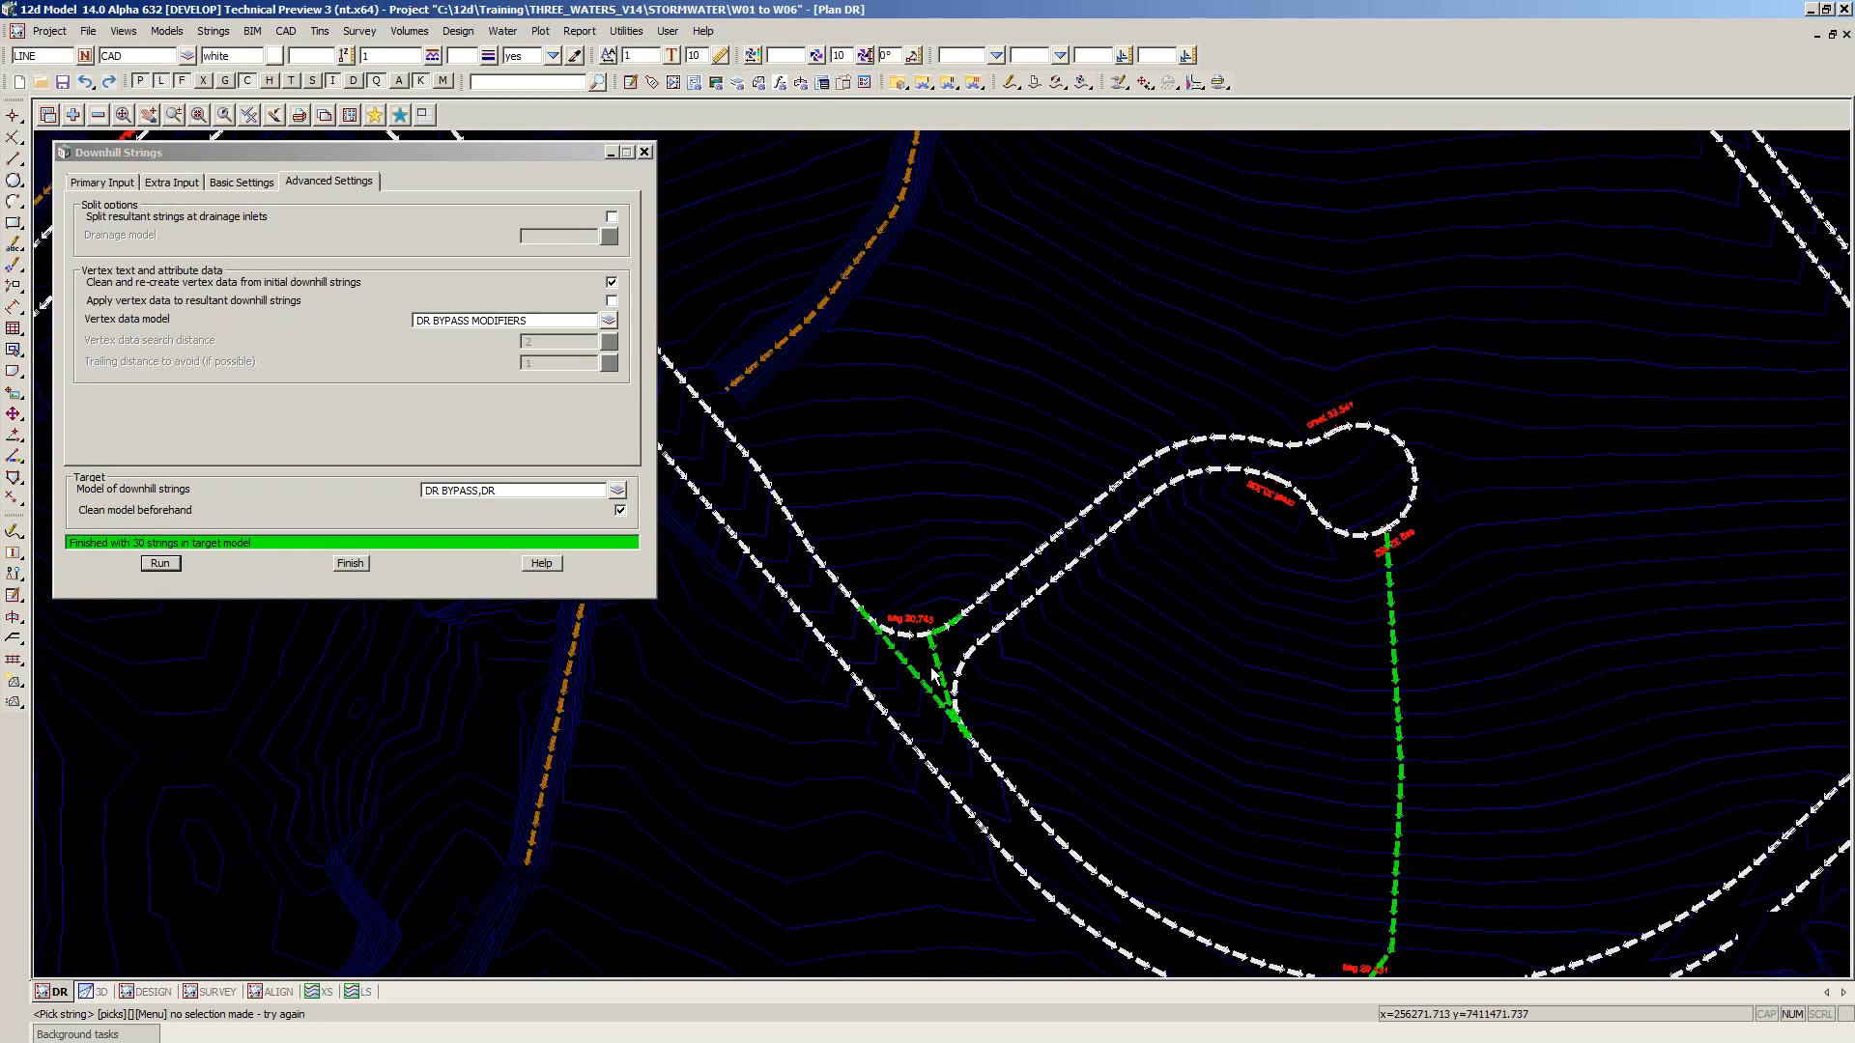
{"action": "scroll", "coordinate": [932, 674], "scroll_direction": "down", "scroll_amount": 3}
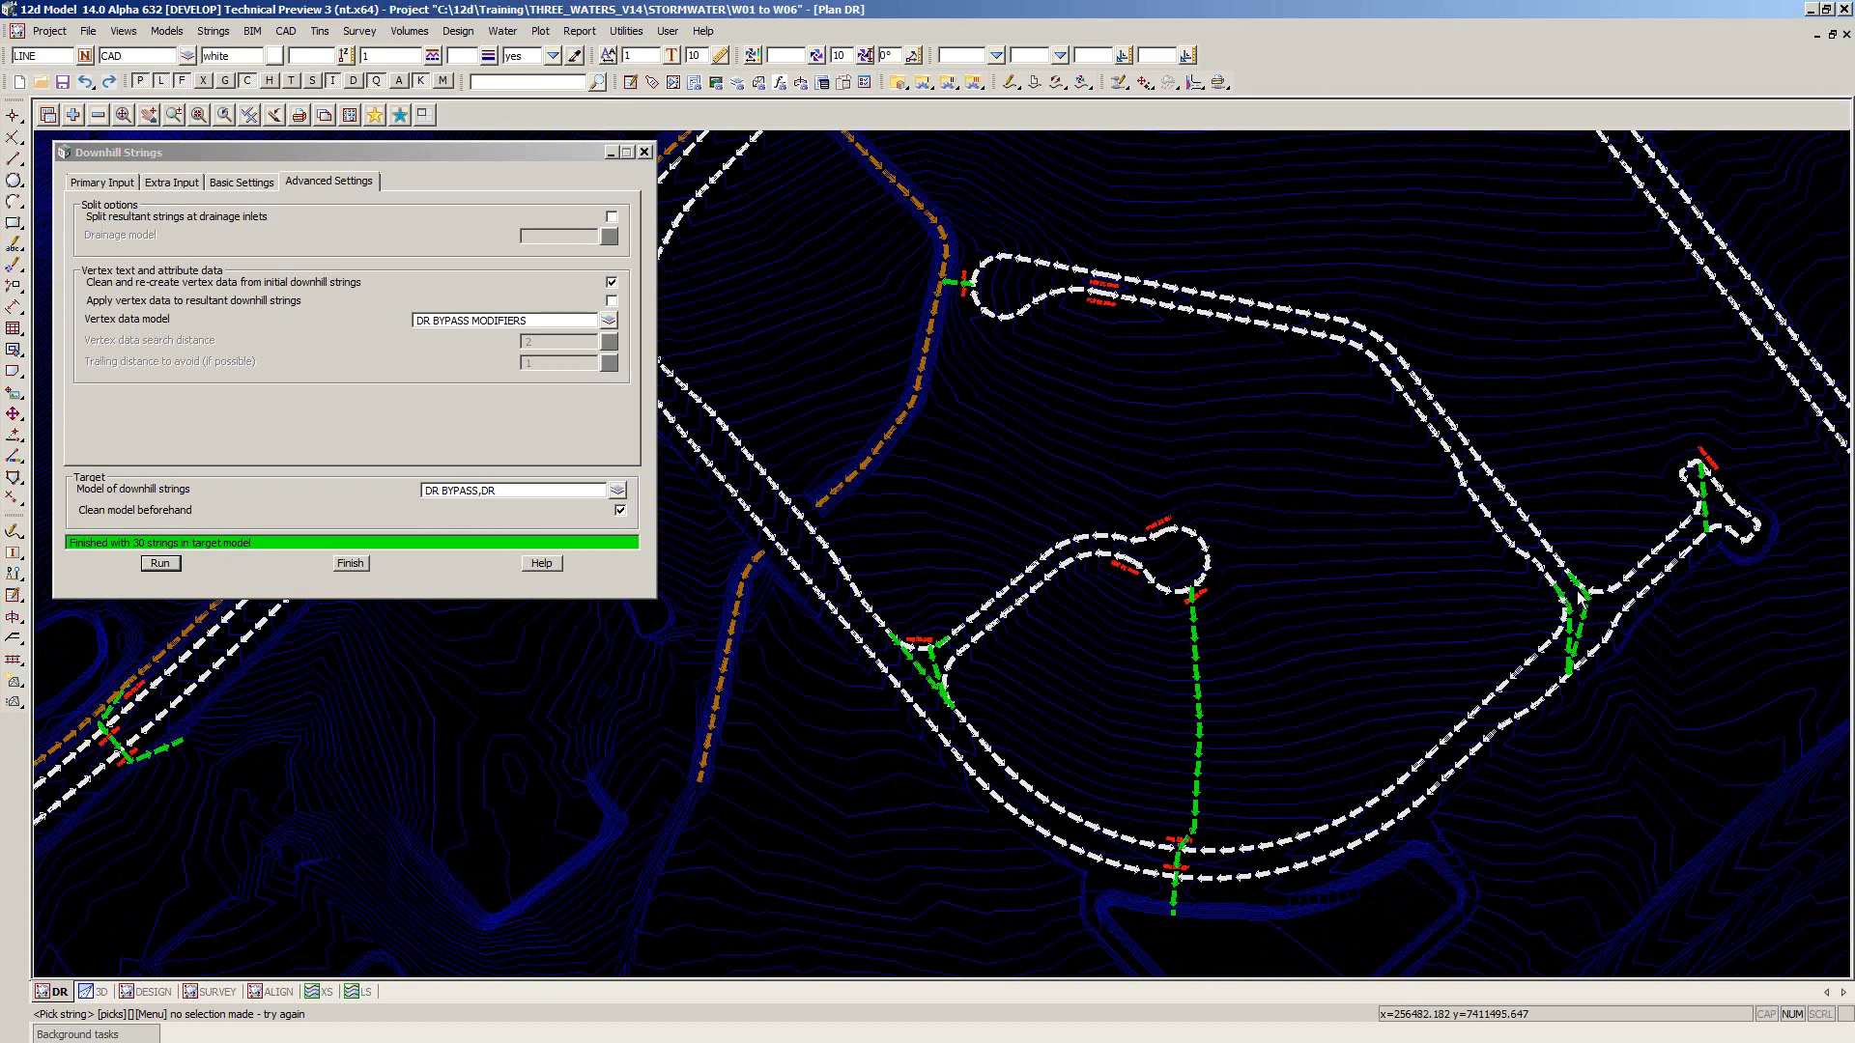
{"action": "scroll", "coordinate": [1594, 601], "scroll_direction": "up", "scroll_amount": 2}
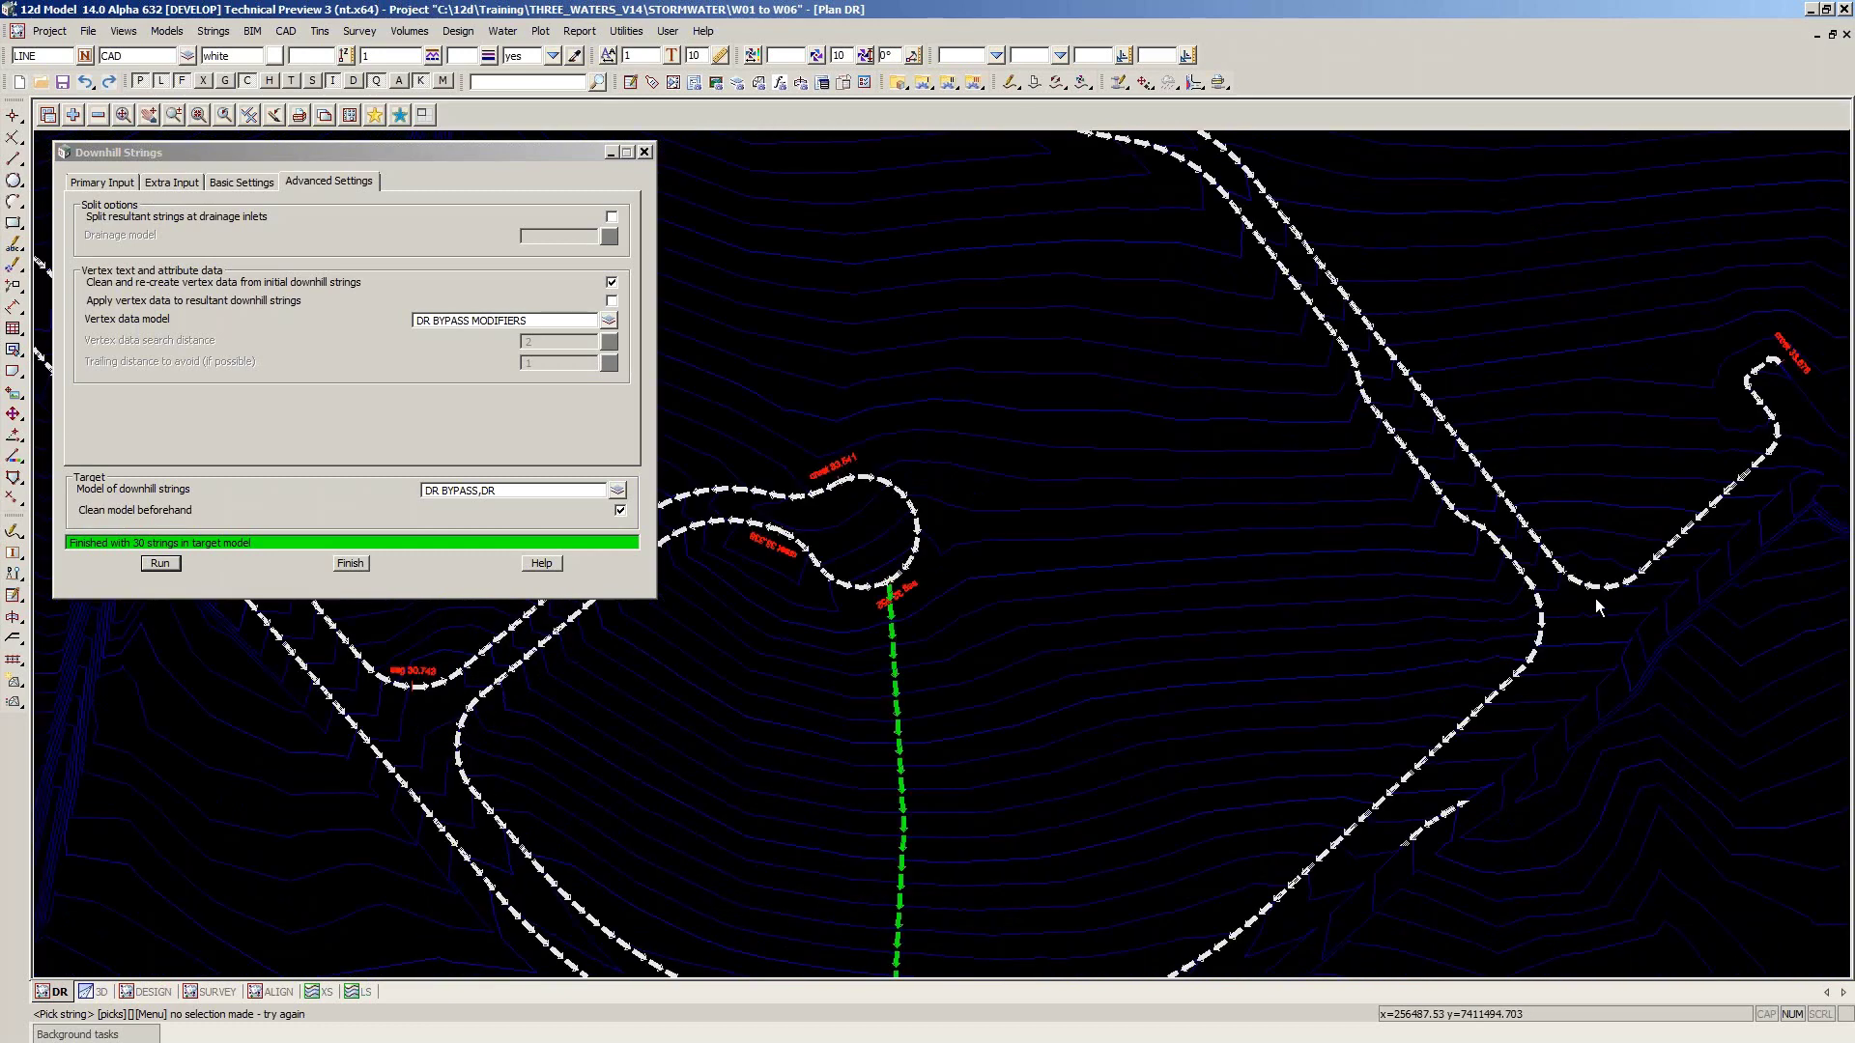
{"action": "scroll", "coordinate": [1630, 543], "scroll_direction": "up", "scroll_amount": 1}
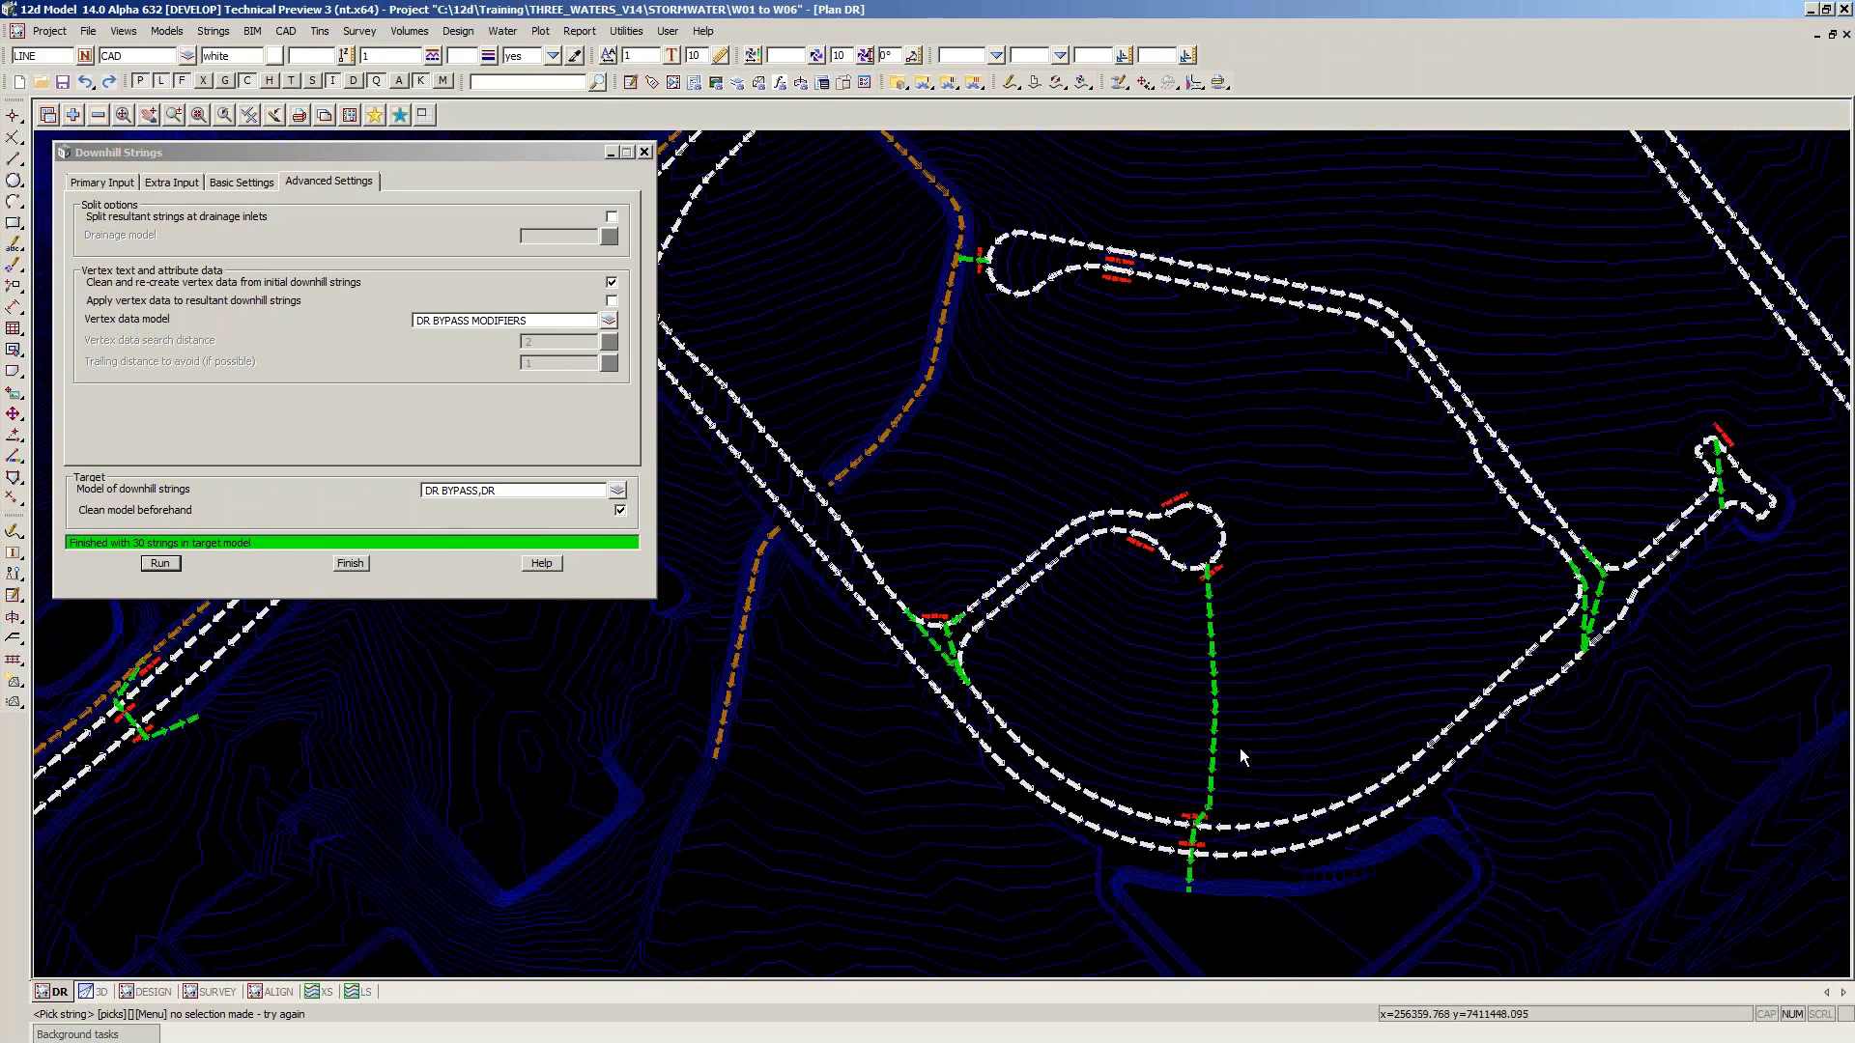
{"action": "scroll", "coordinate": [1298, 813], "scroll_direction": "up", "scroll_amount": 1}
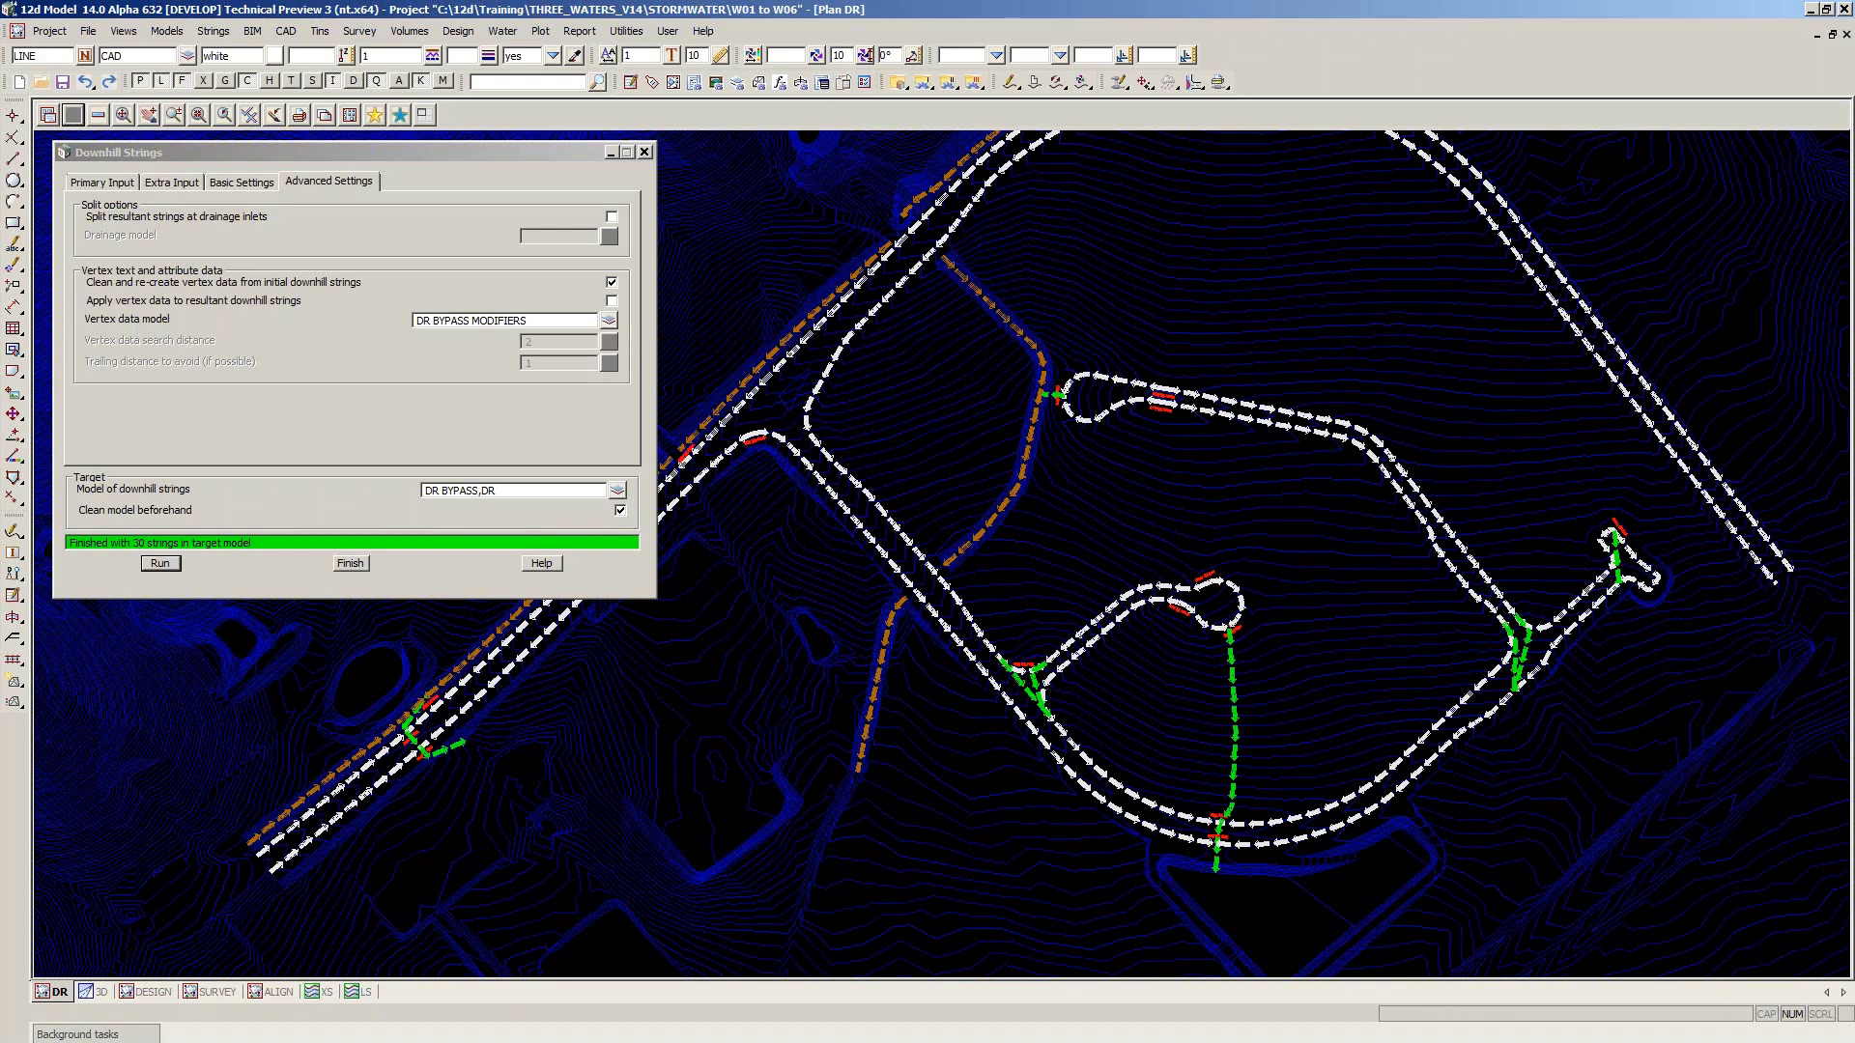
Add the DR BYPASS MODIFIERS model to the DR plan view and inspect its vertex labels near the sag 30.743 junction
{"action": "left_click", "coordinate": [73, 114]}
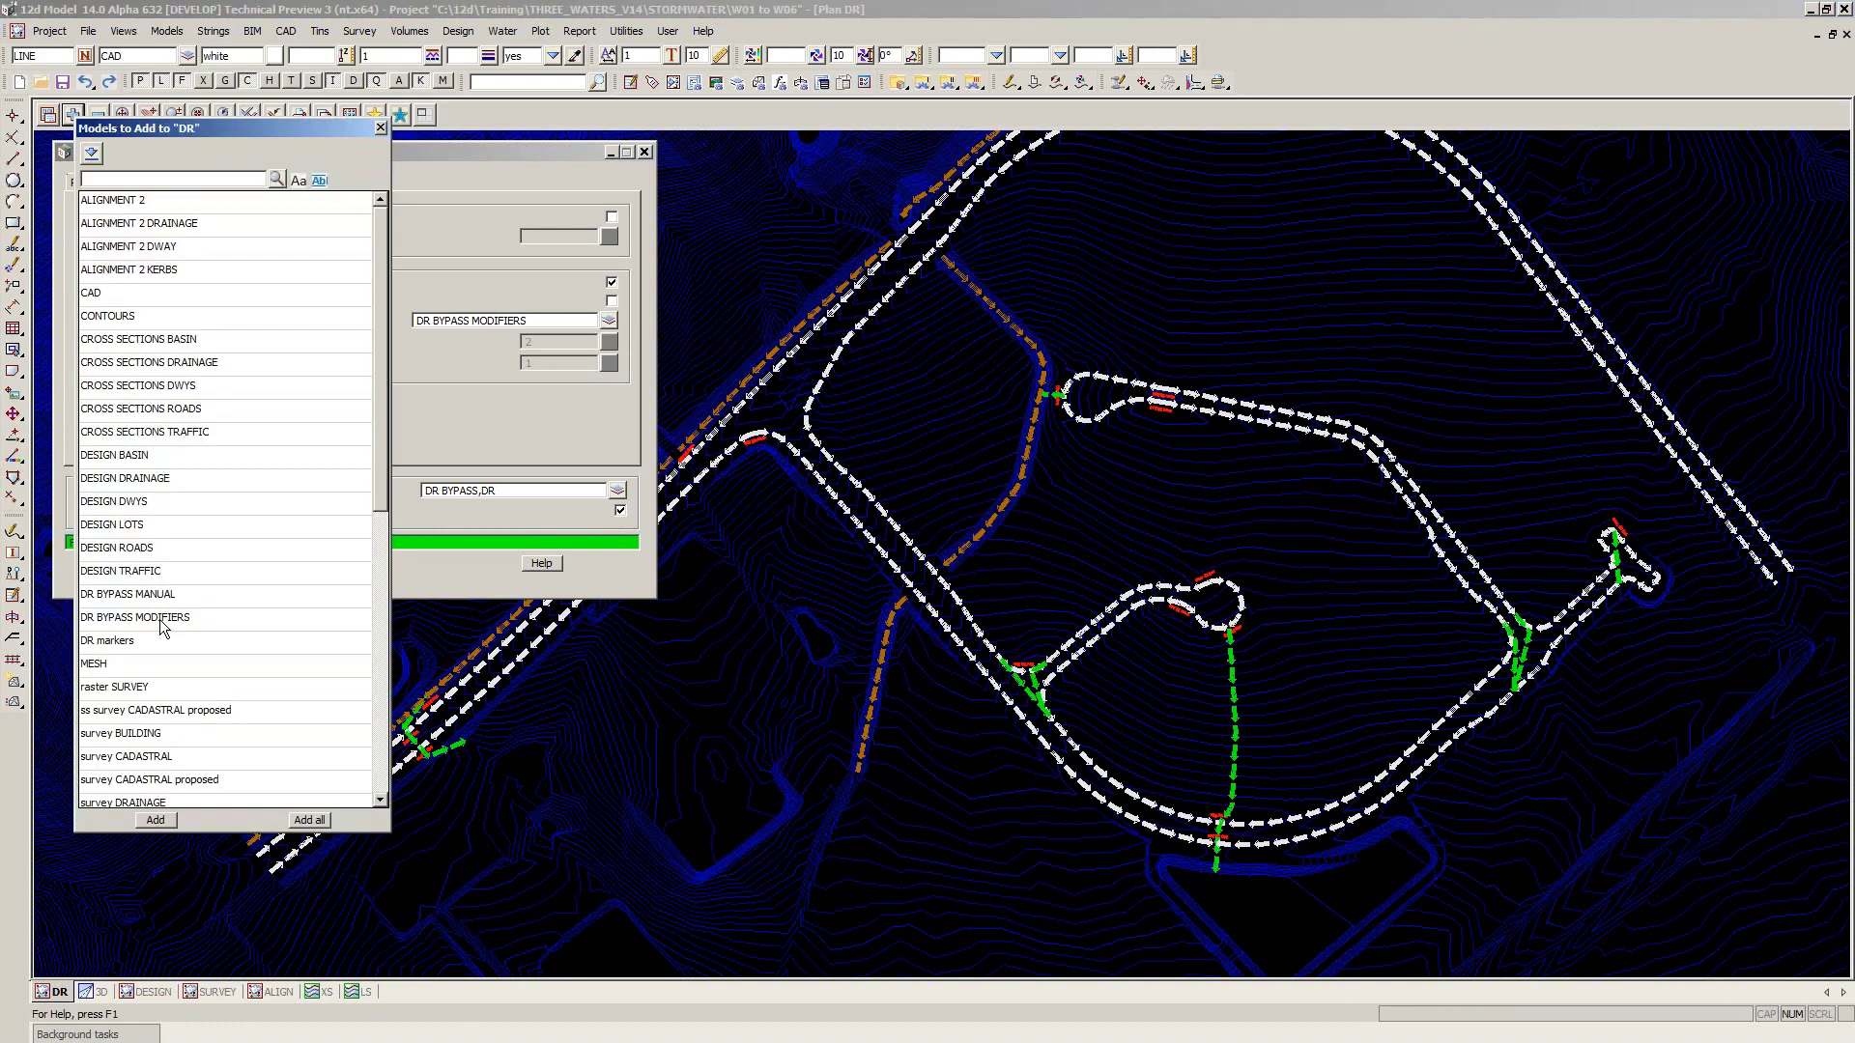
{"action": "double_click", "coordinate": [161, 620]}
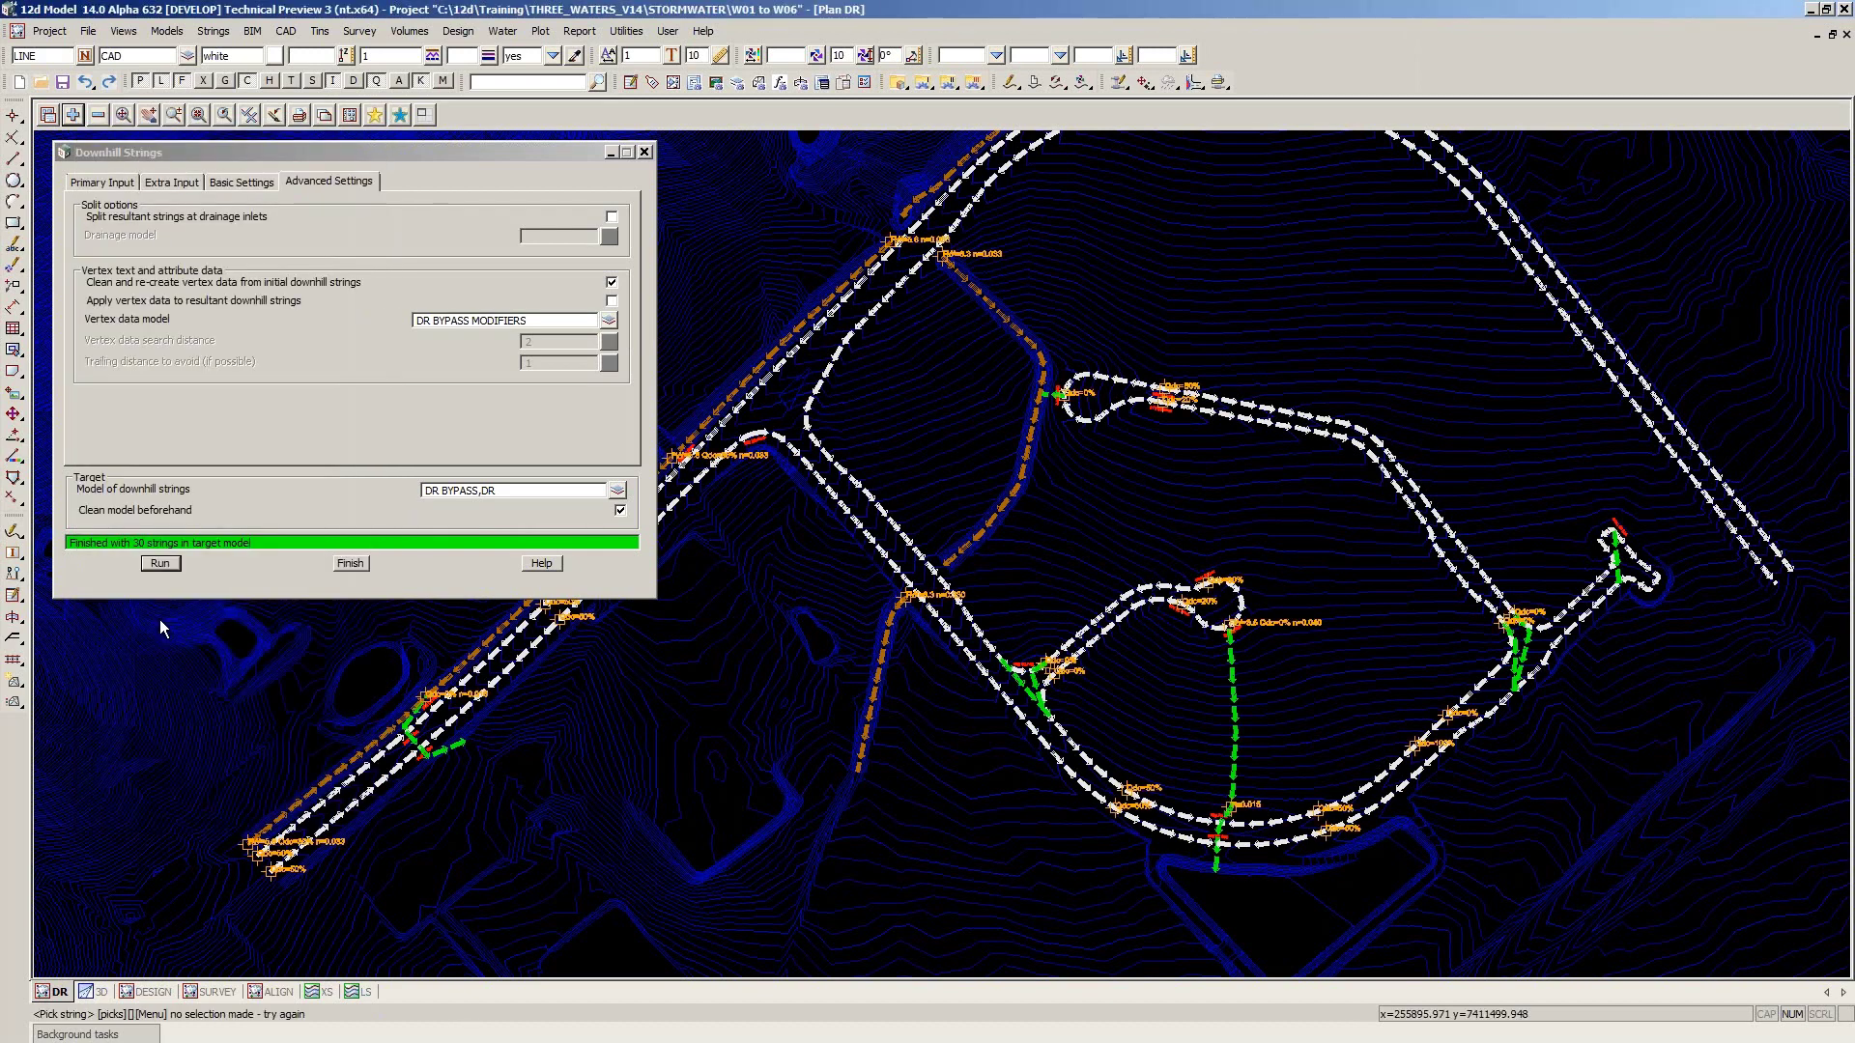
{"action": "scroll", "coordinate": [988, 572], "scroll_direction": "up", "scroll_amount": 5}
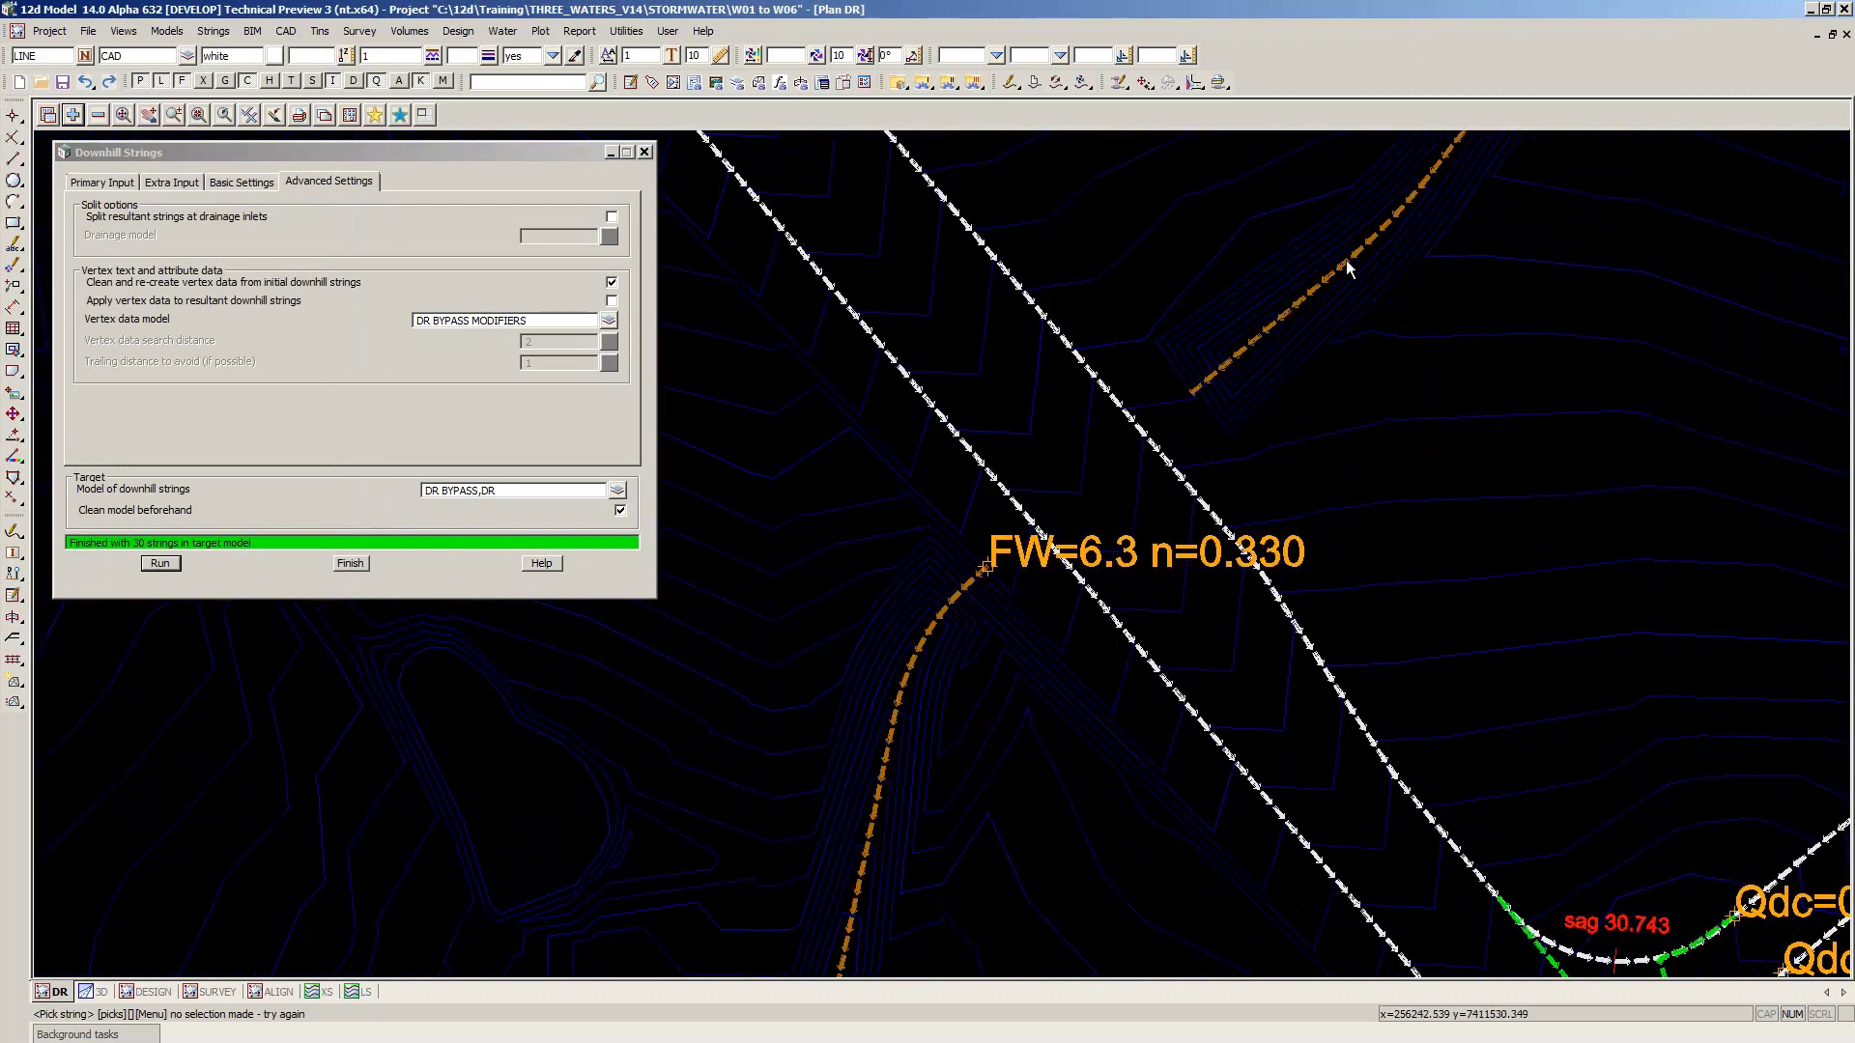
{"action": "scroll", "coordinate": [871, 489], "scroll_direction": "down", "scroll_amount": 3}
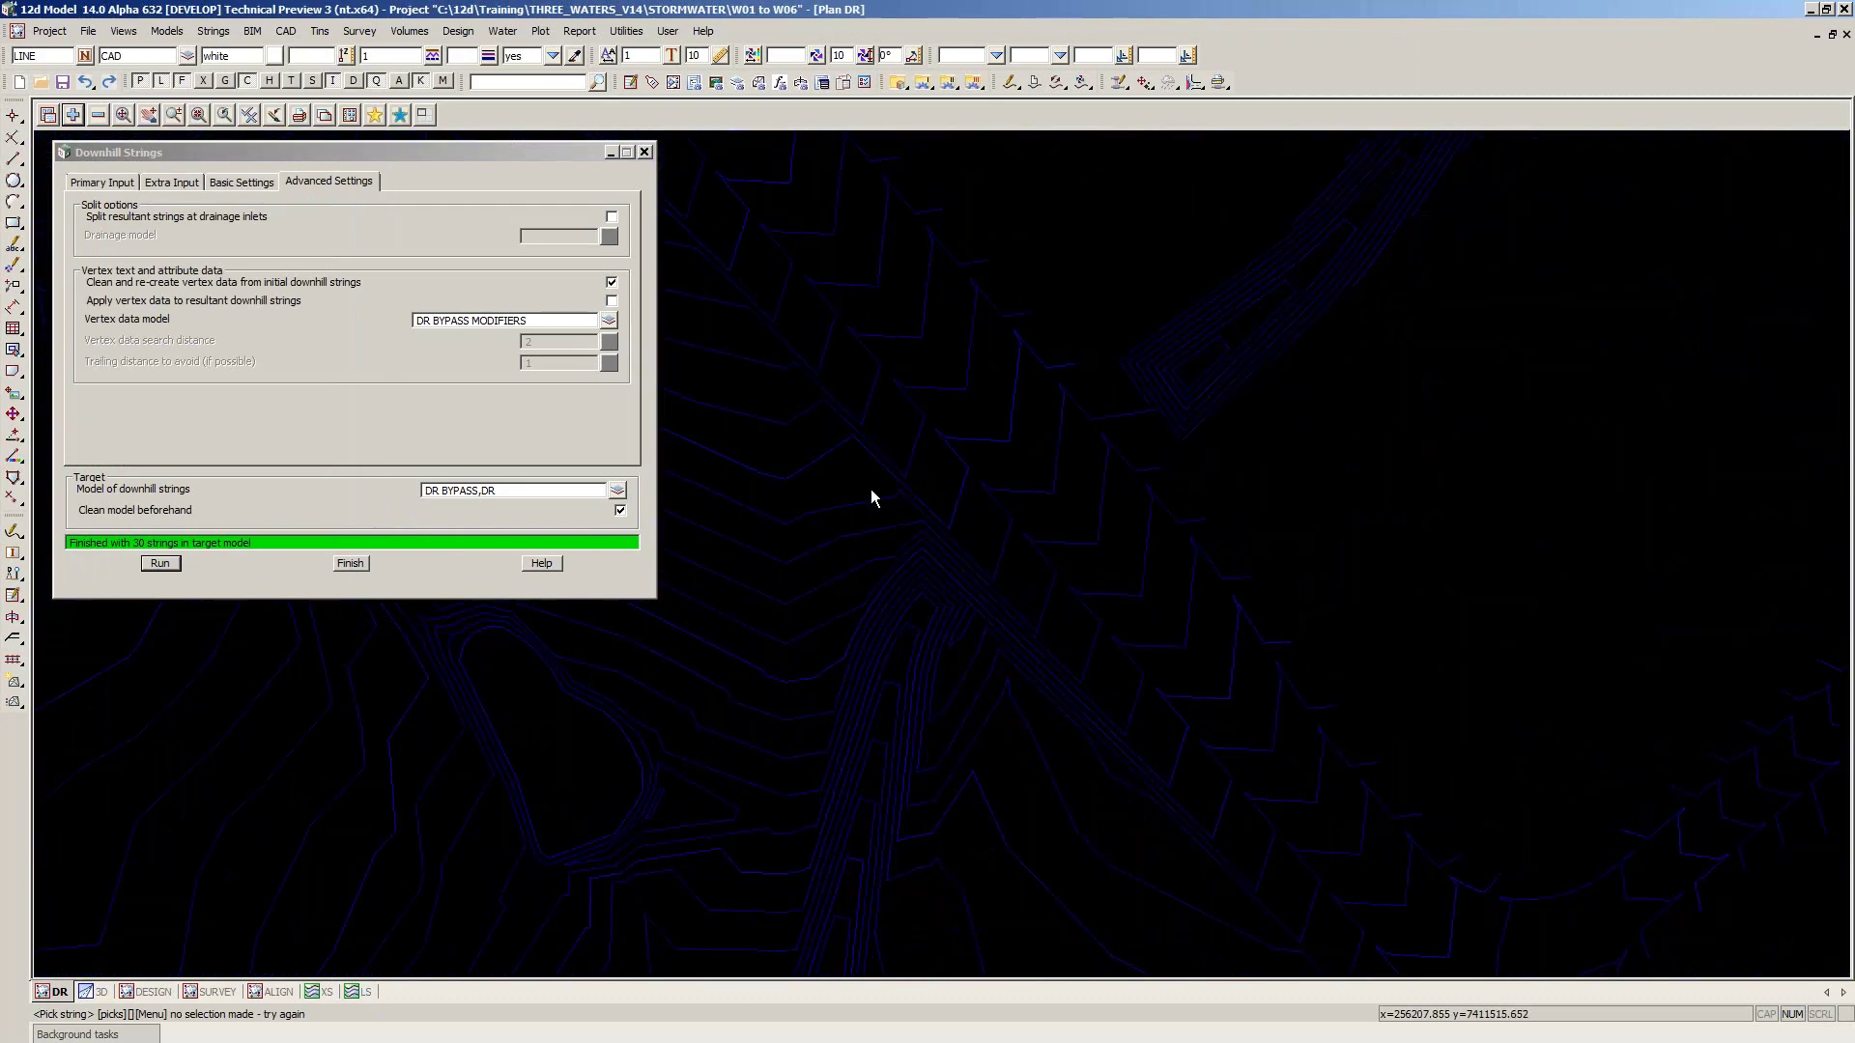
{"action": "scroll", "coordinate": [1350, 758], "scroll_direction": "up", "scroll_amount": 3}
{"action": "scroll", "coordinate": [1350, 758], "scroll_direction": "up", "scroll_amount": 2}
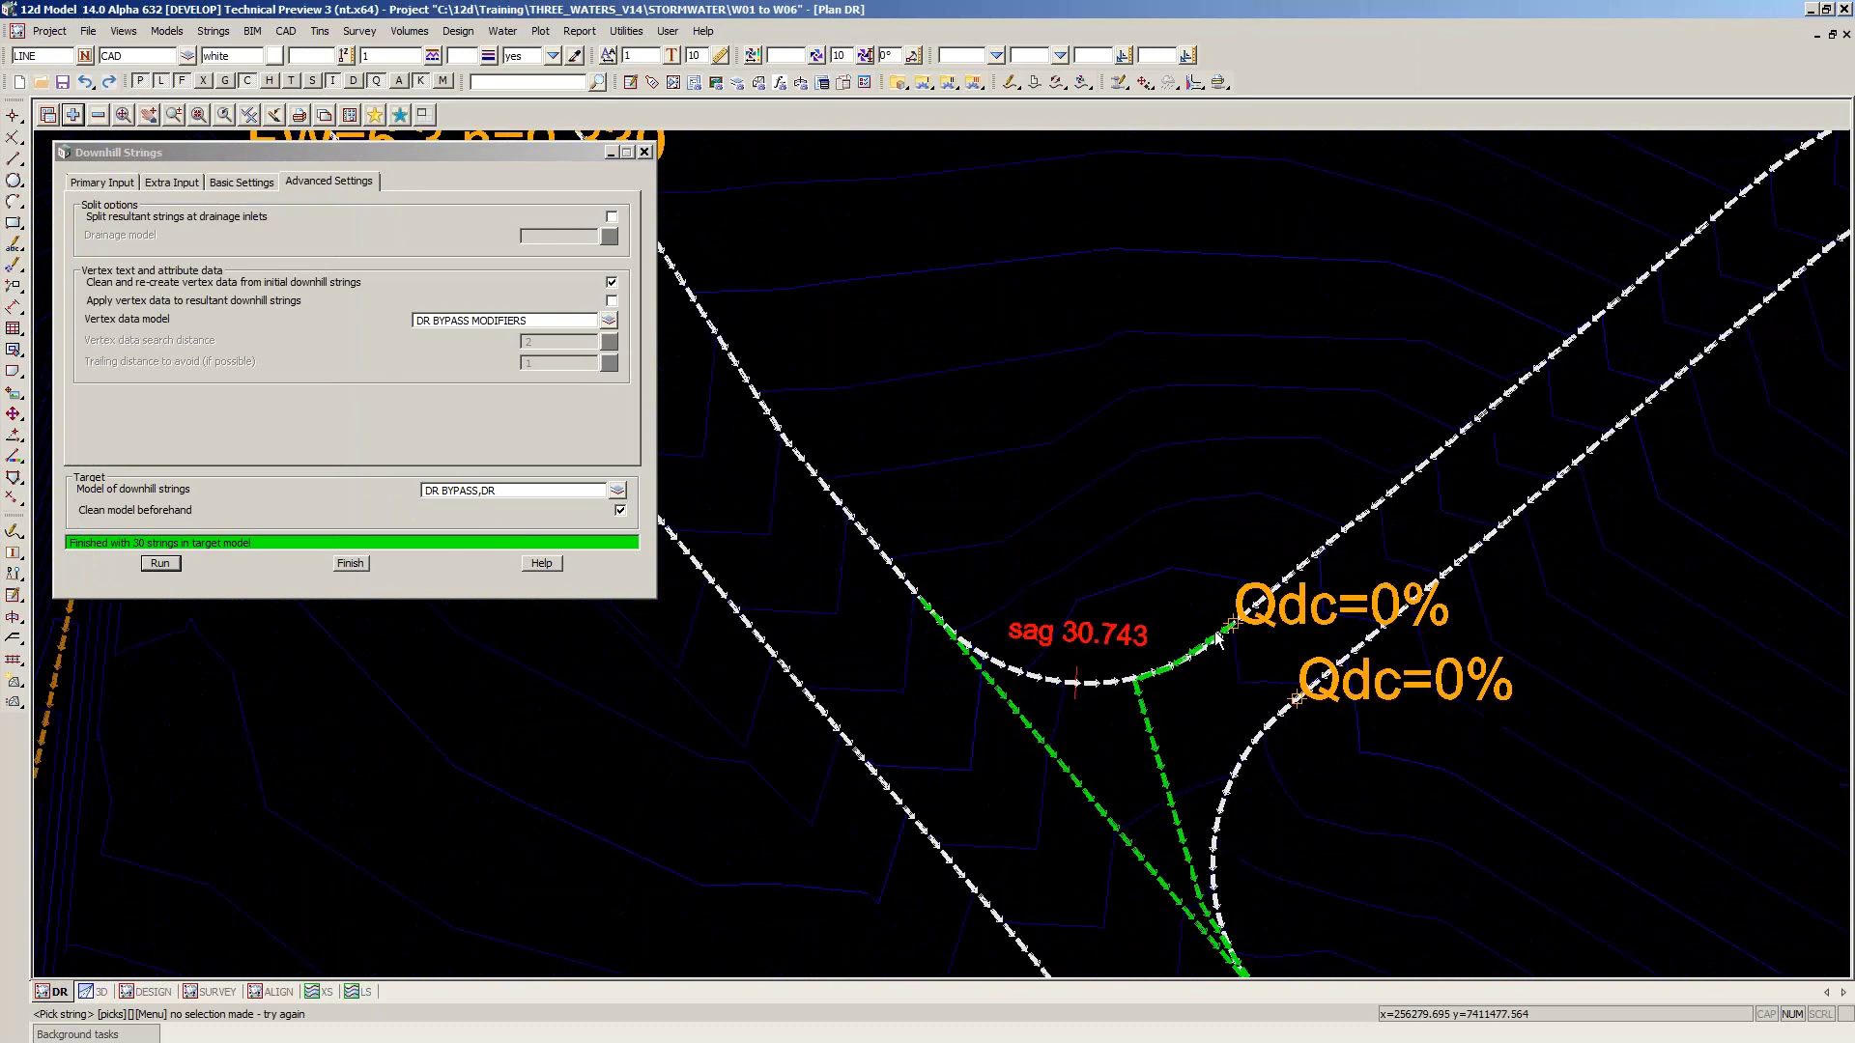
With the Drainage Utility String Editor, set the Qdc percentage to 45 on the inner kerb's modifier point on the lower road curve
{"action": "left_click", "coordinate": [1167, 85]}
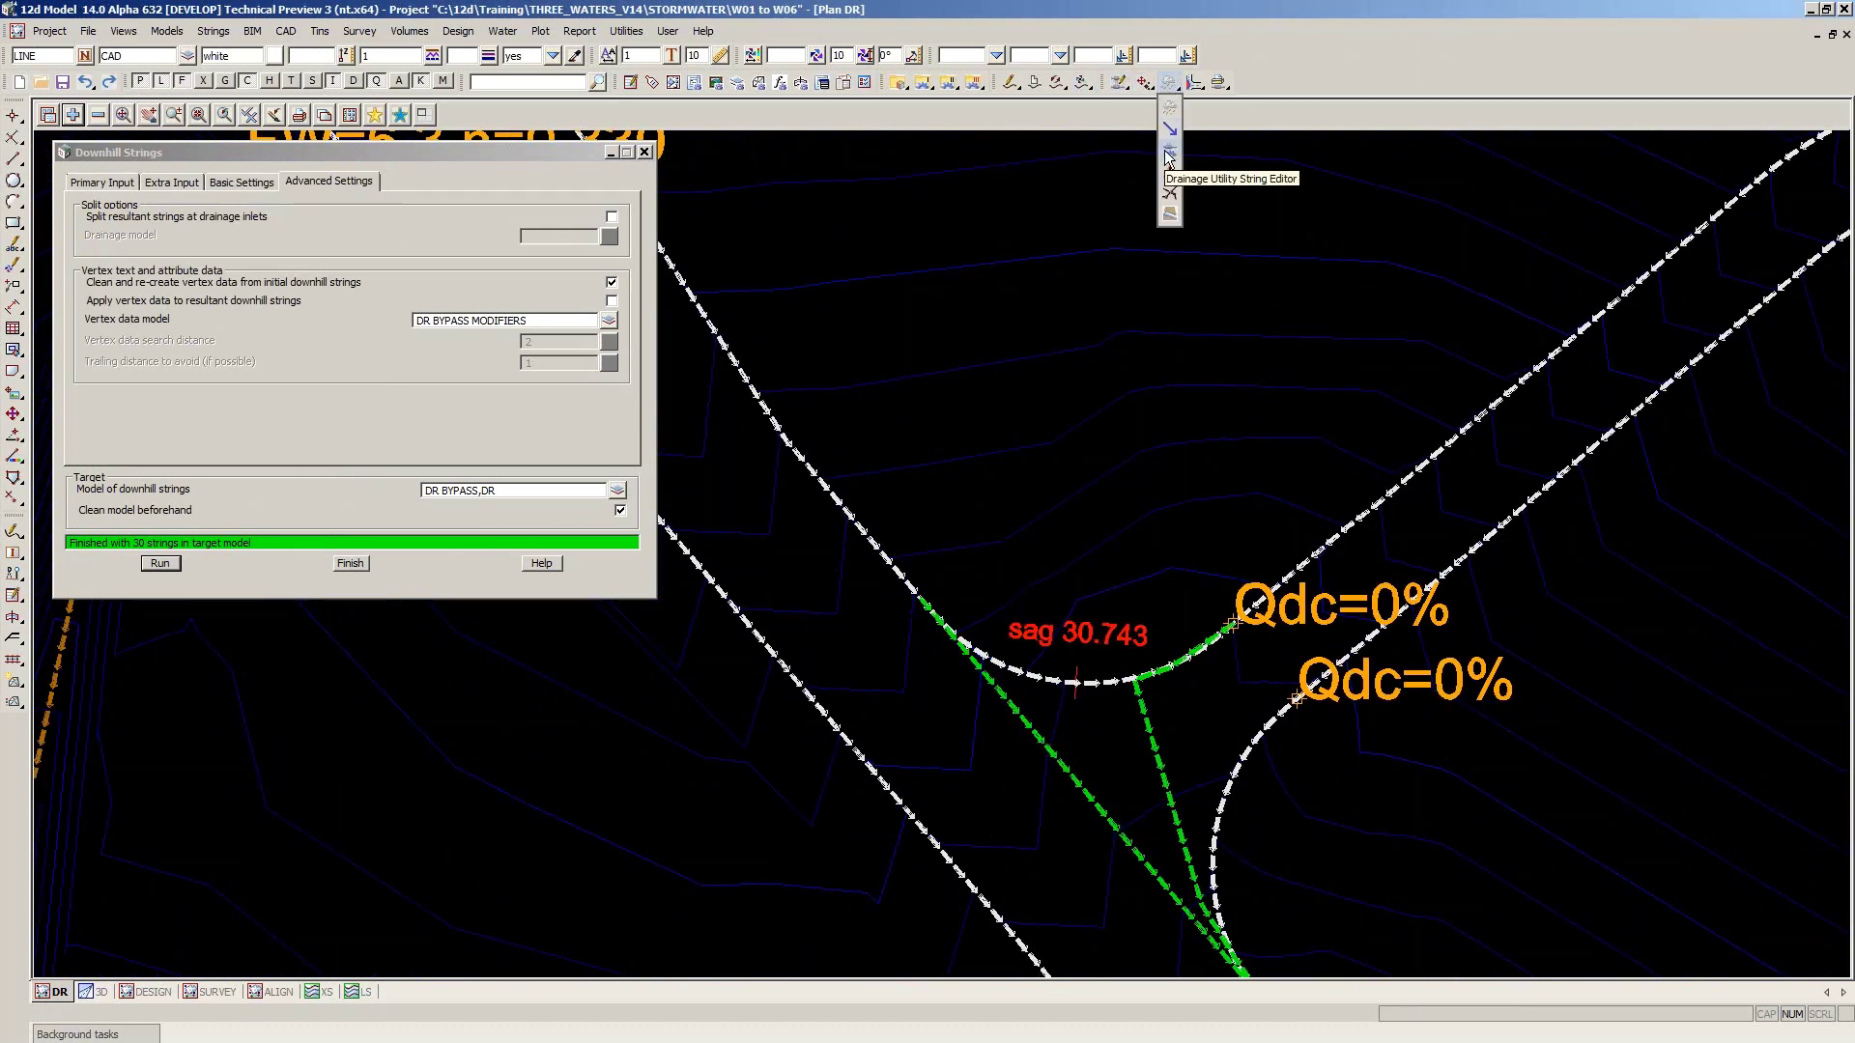
{"action": "left_click", "coordinate": [1168, 156]}
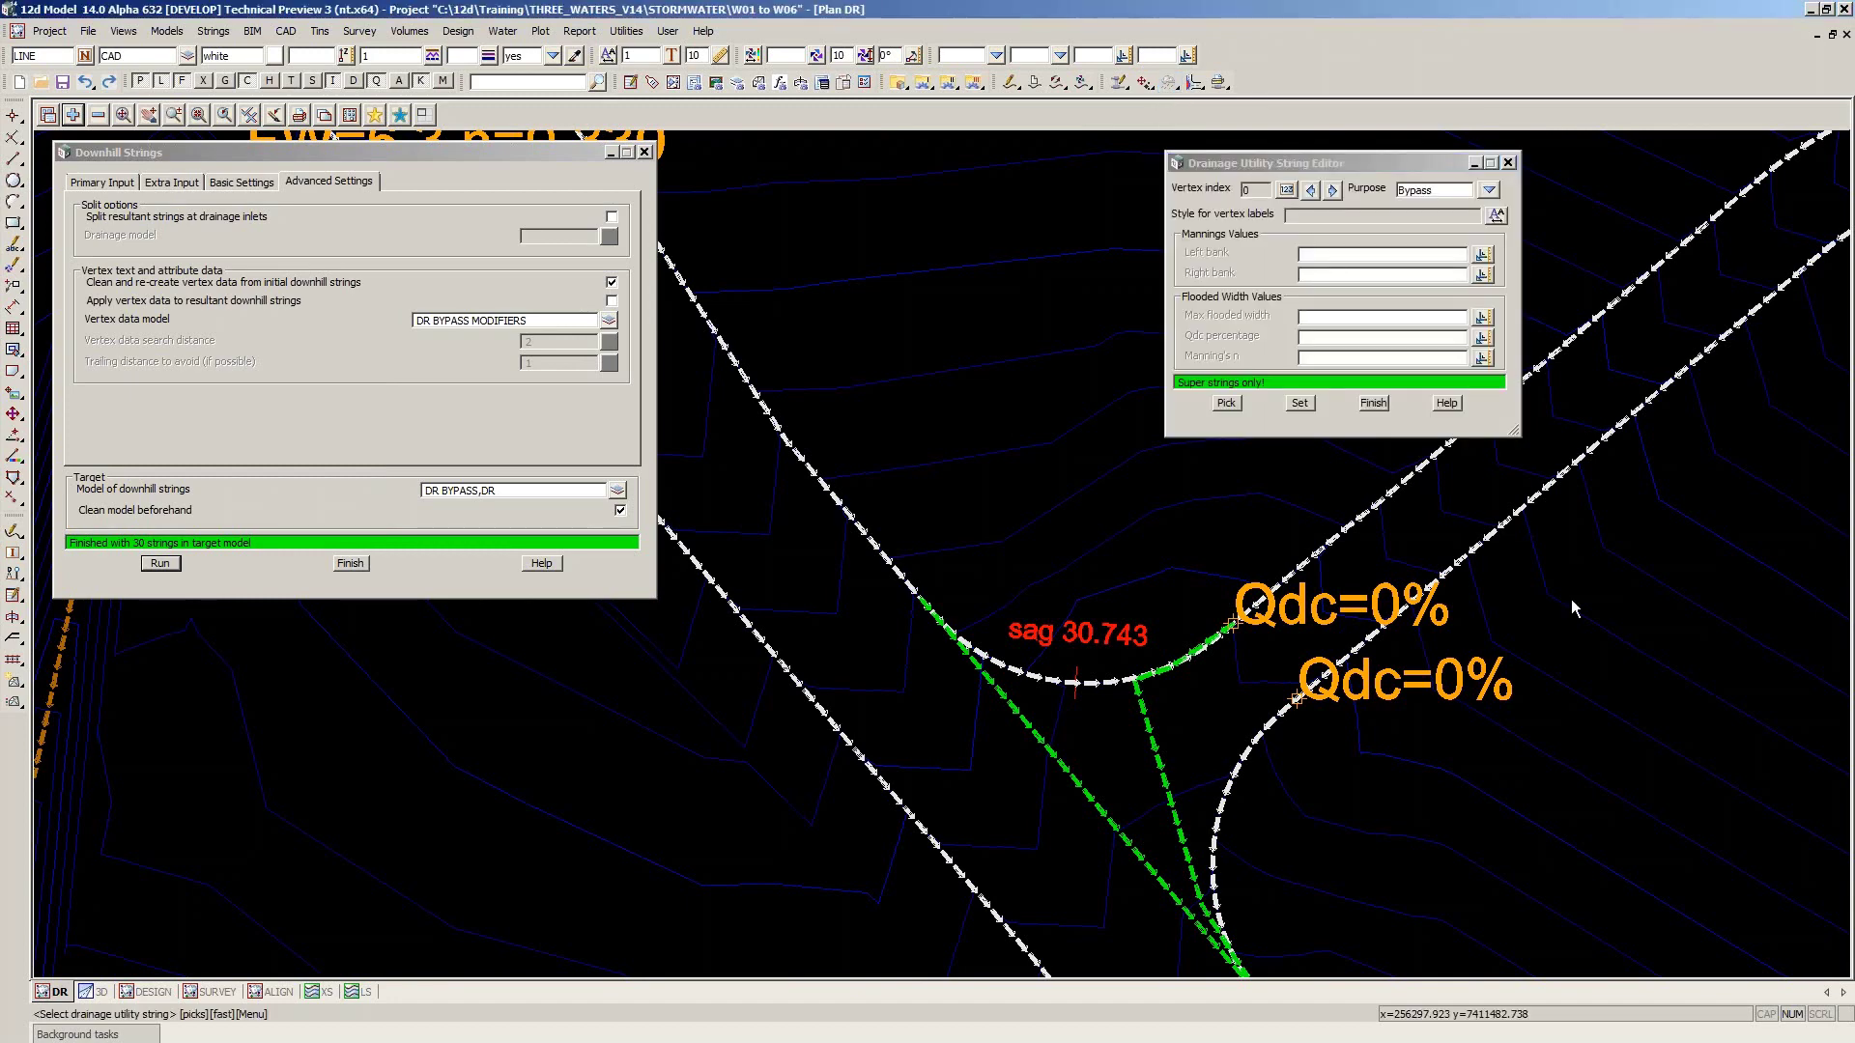
{"action": "scroll", "coordinate": [1570, 599], "scroll_direction": "down", "scroll_amount": 5}
{"action": "scroll", "coordinate": [1048, 611], "scroll_direction": "down", "scroll_amount": 6}
{"action": "scroll", "coordinate": [1285, 798], "scroll_direction": "up", "scroll_amount": 5}
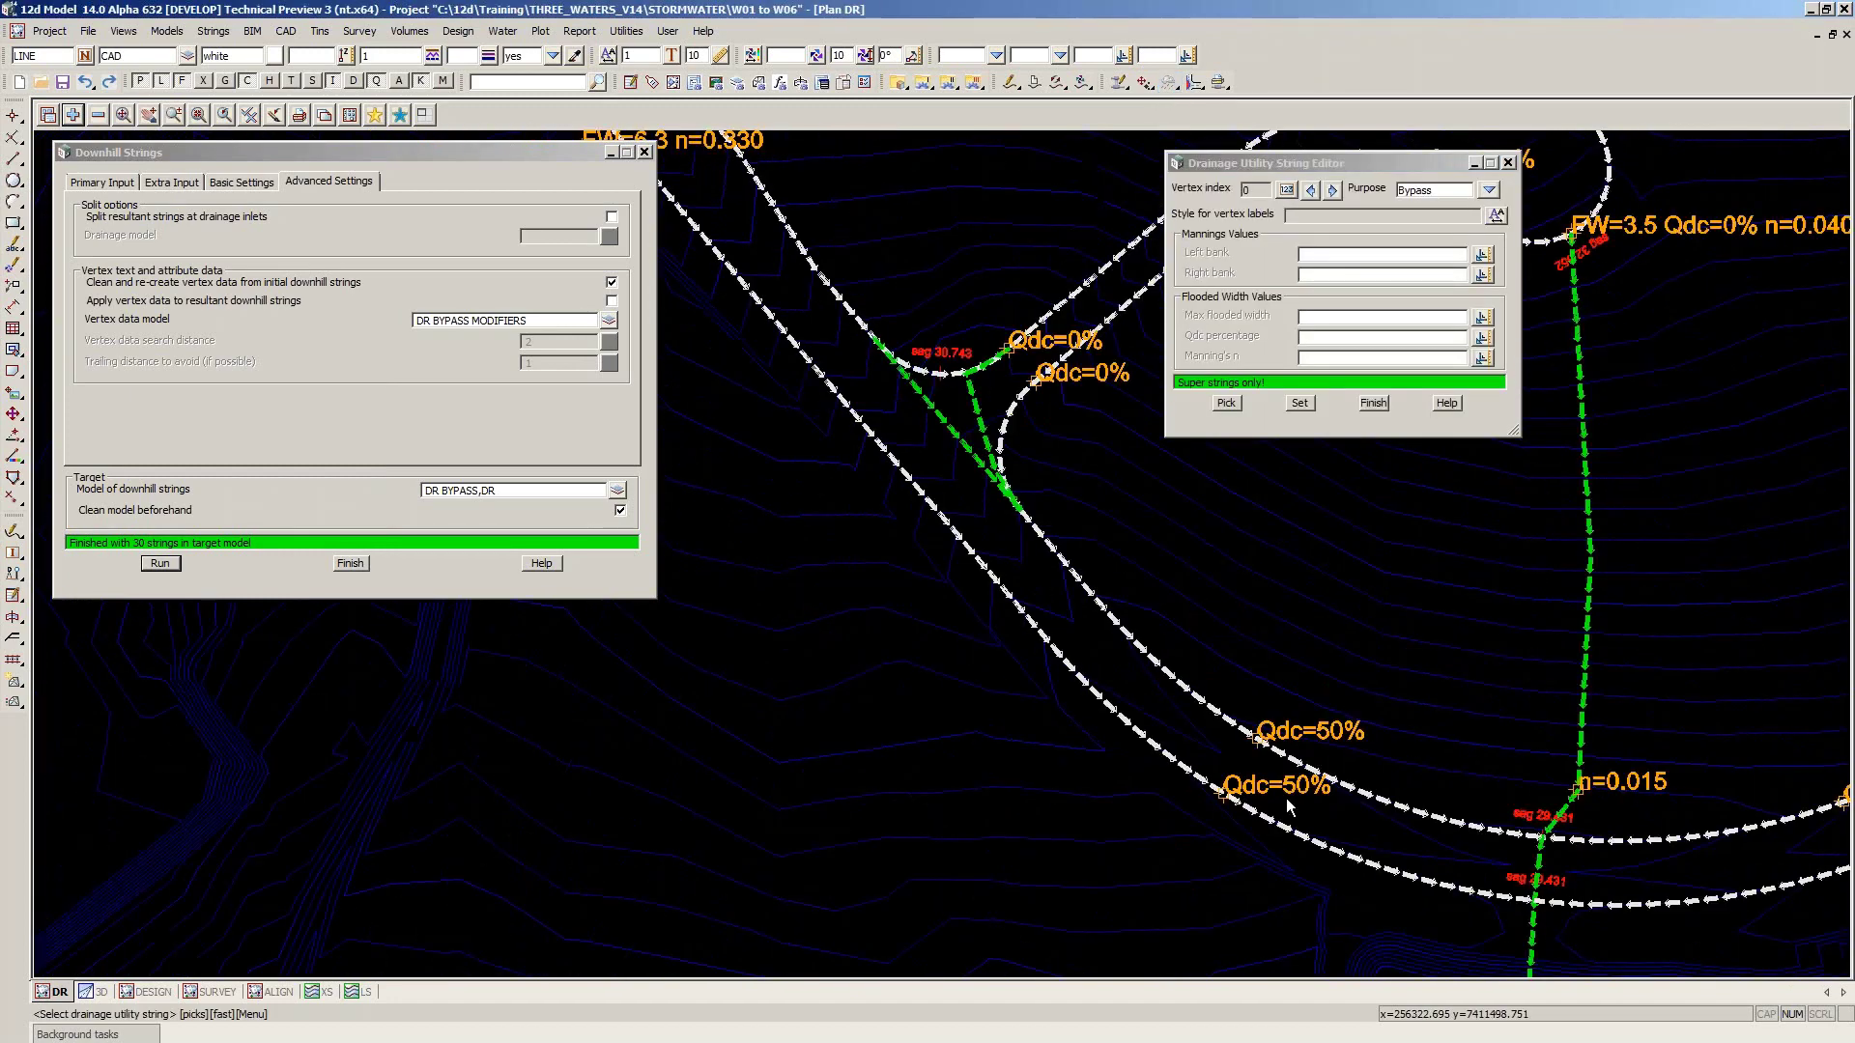
{"action": "scroll", "coordinate": [1284, 798], "scroll_direction": "up", "scroll_amount": 2}
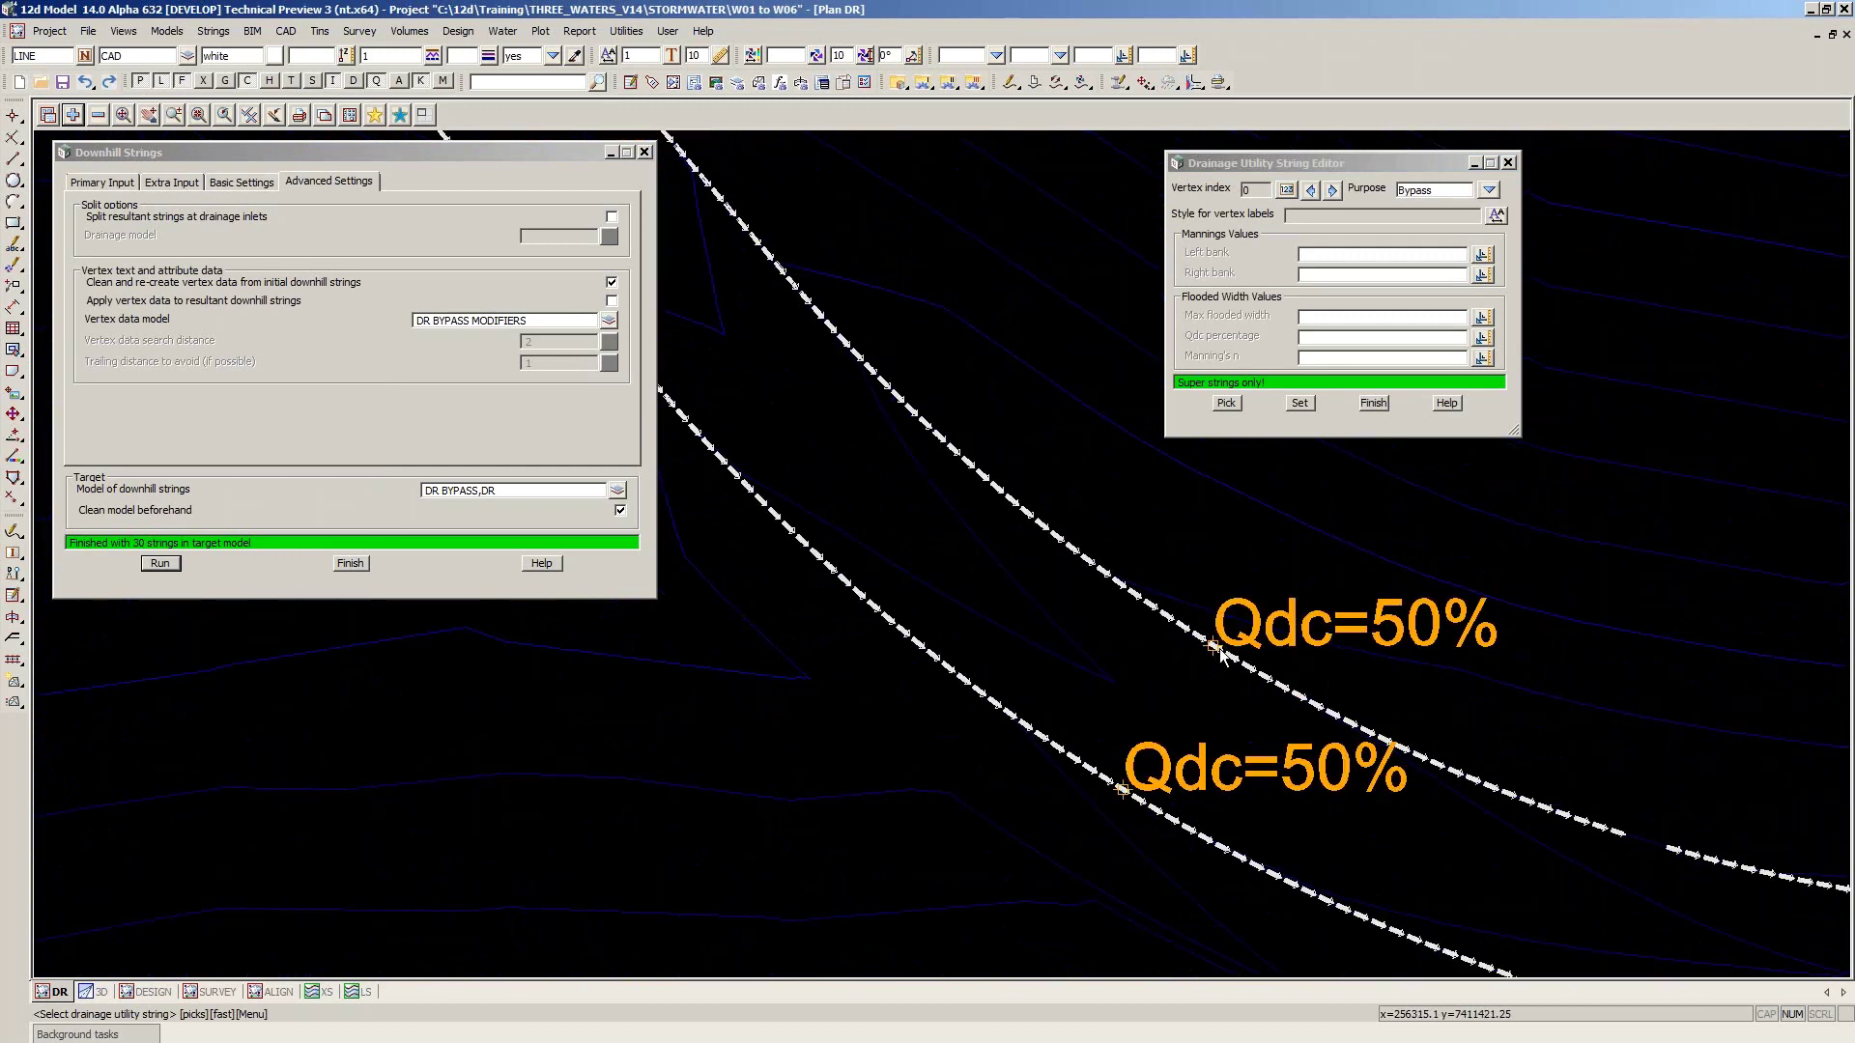
{"action": "left_click", "coordinate": [1214, 647]}
{"action": "middle_click", "coordinate": [1211, 646]}
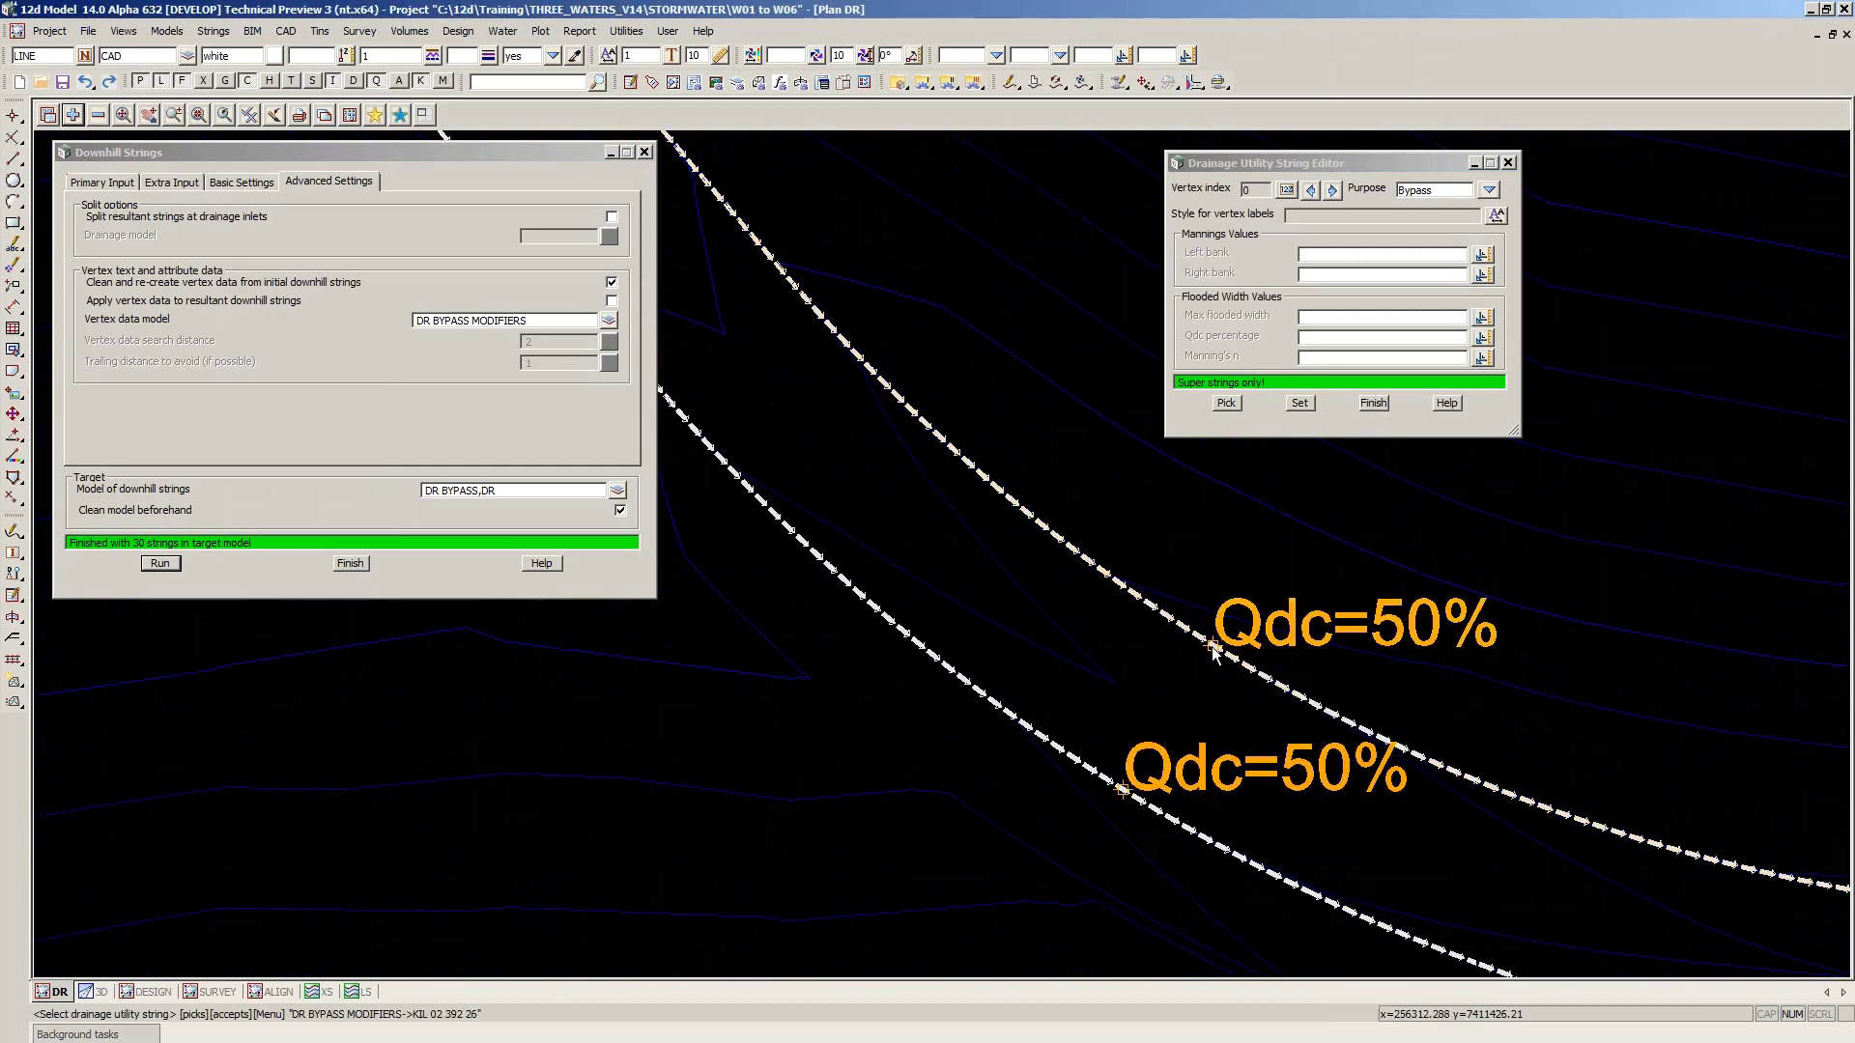
{"action": "double_click", "coordinate": [1319, 337]}
{"action": "type", "text": "45"}
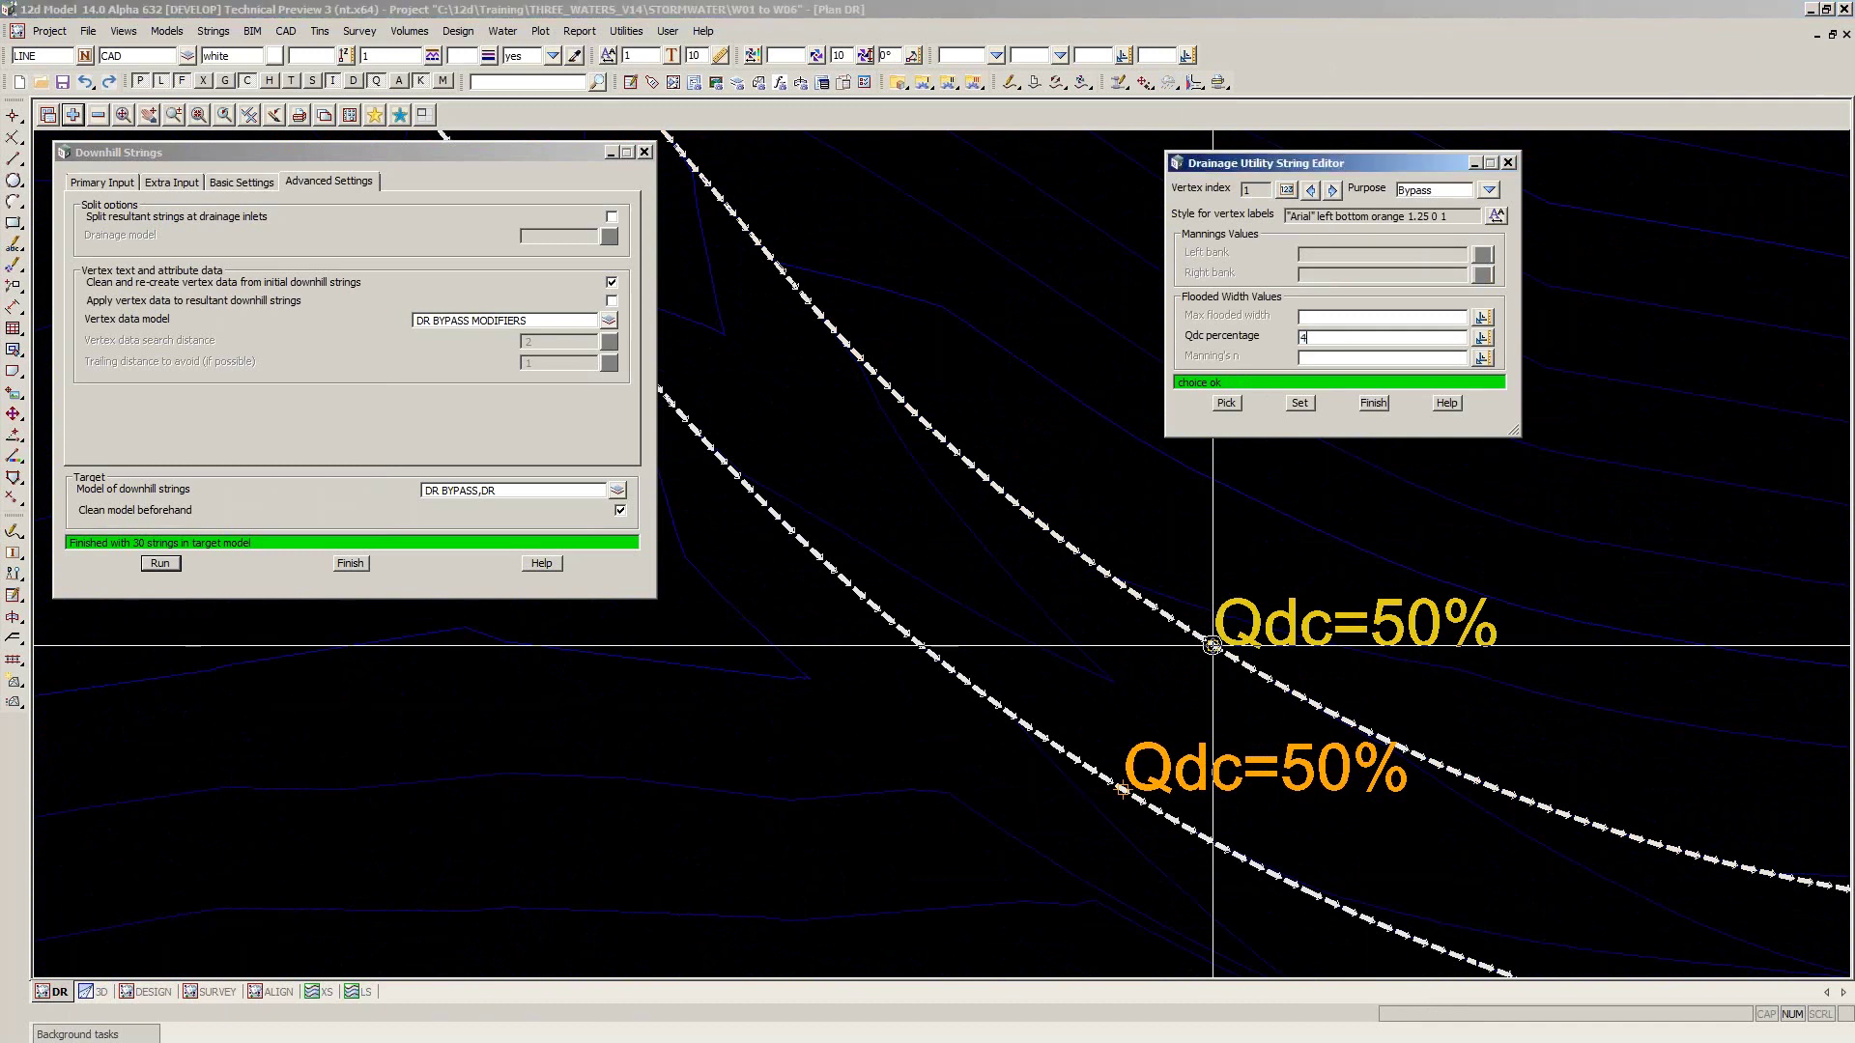
{"action": "left_click", "coordinate": [1299, 404]}
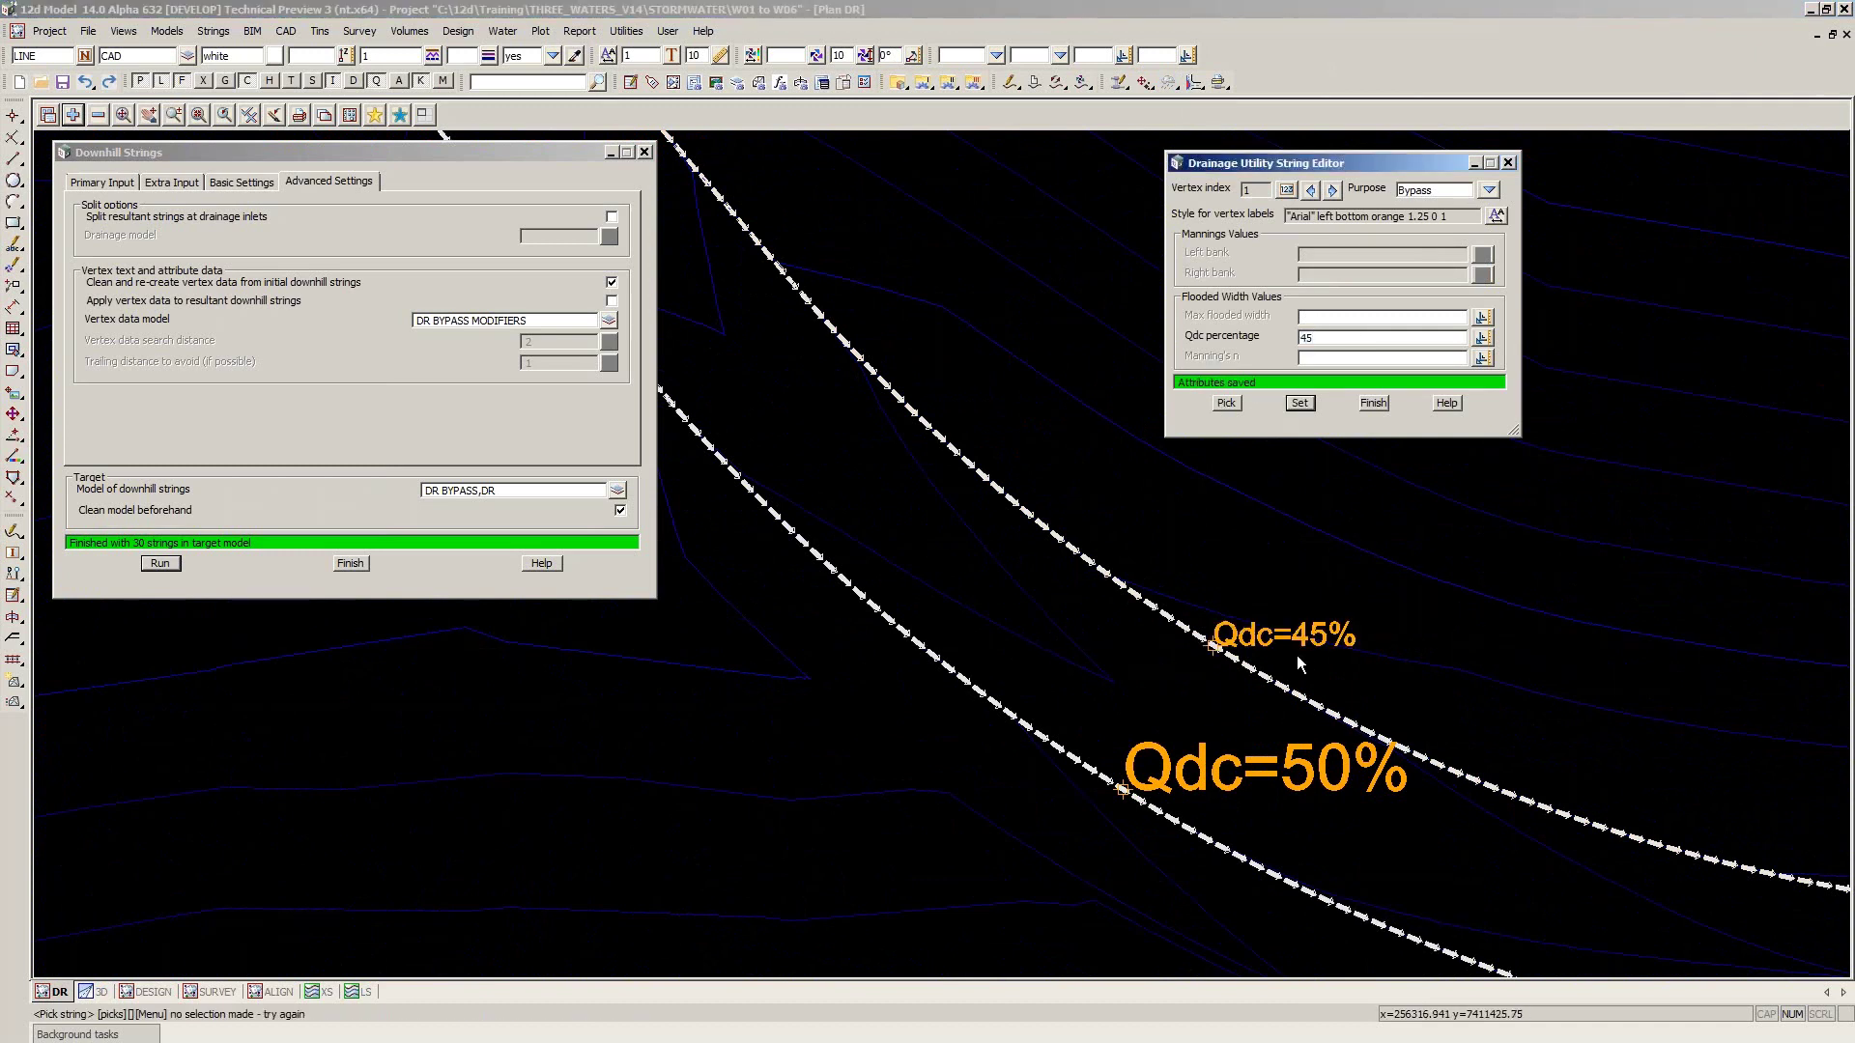
{"action": "left_click", "coordinate": [1470, 658]}
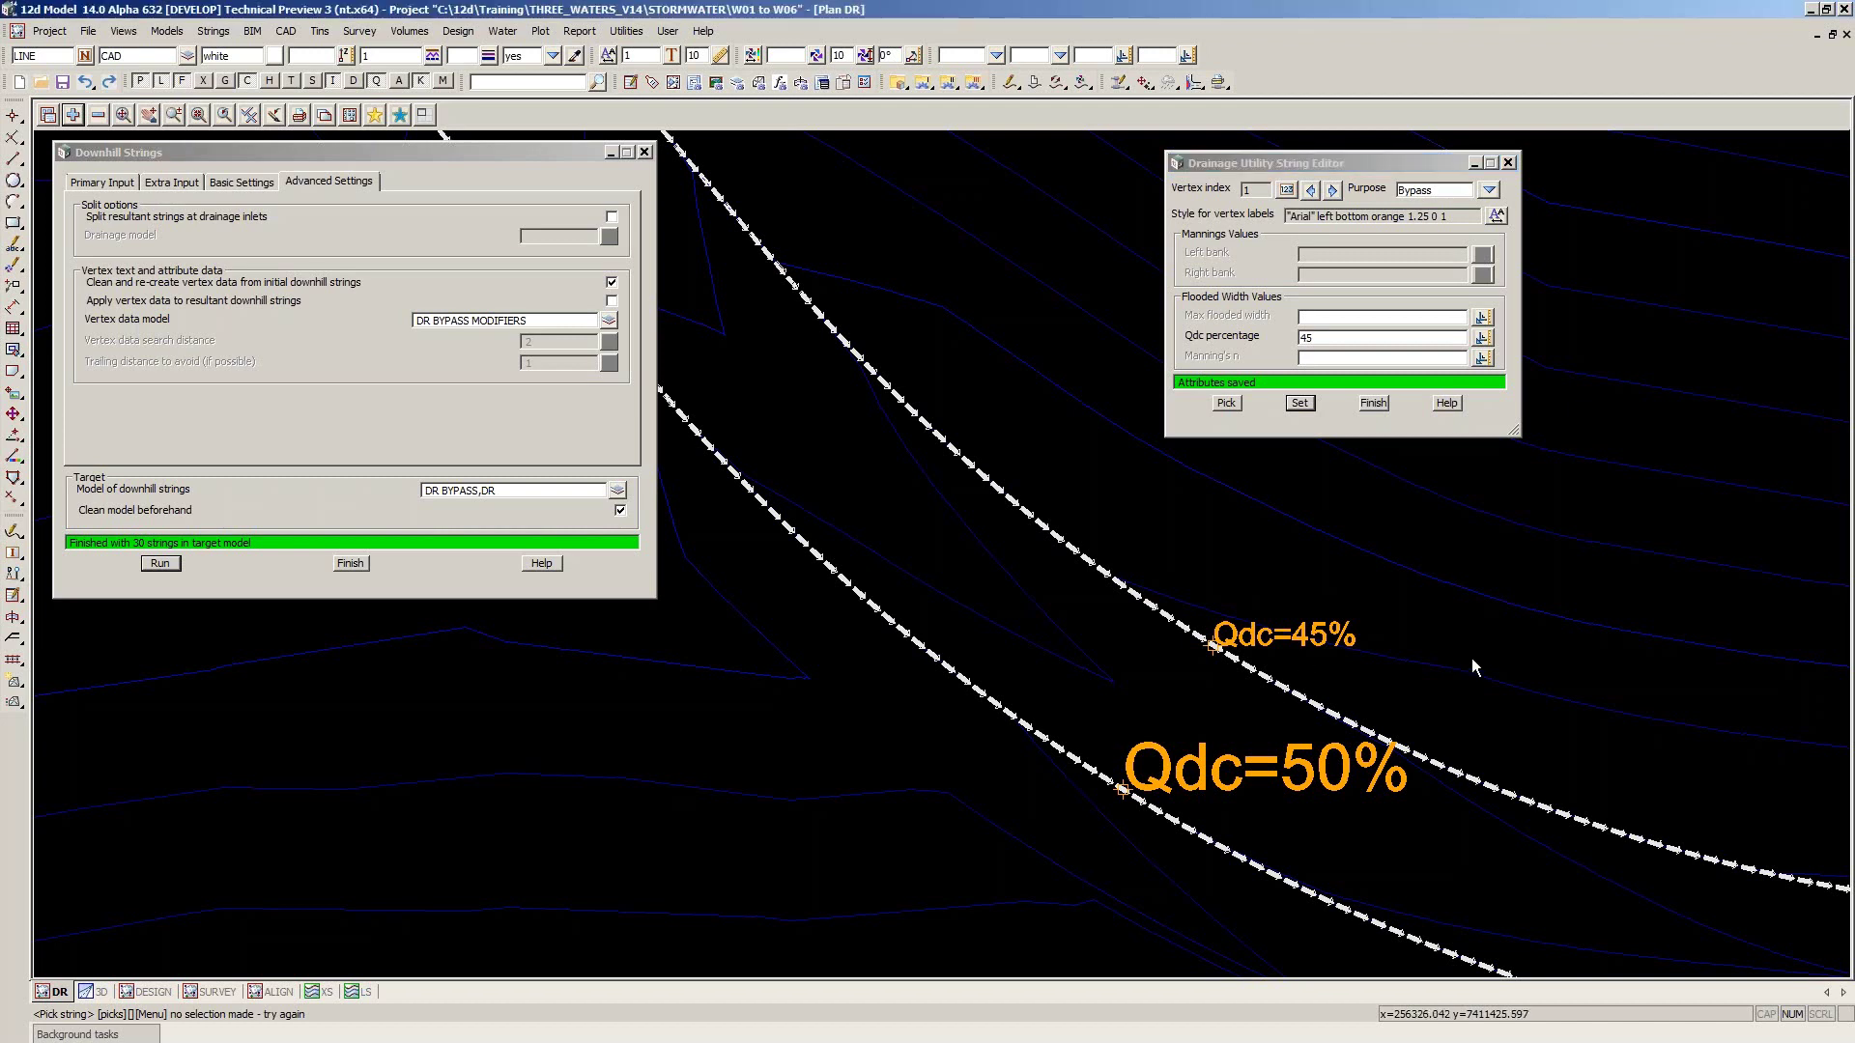
{"action": "left_click", "coordinate": [1441, 628]}
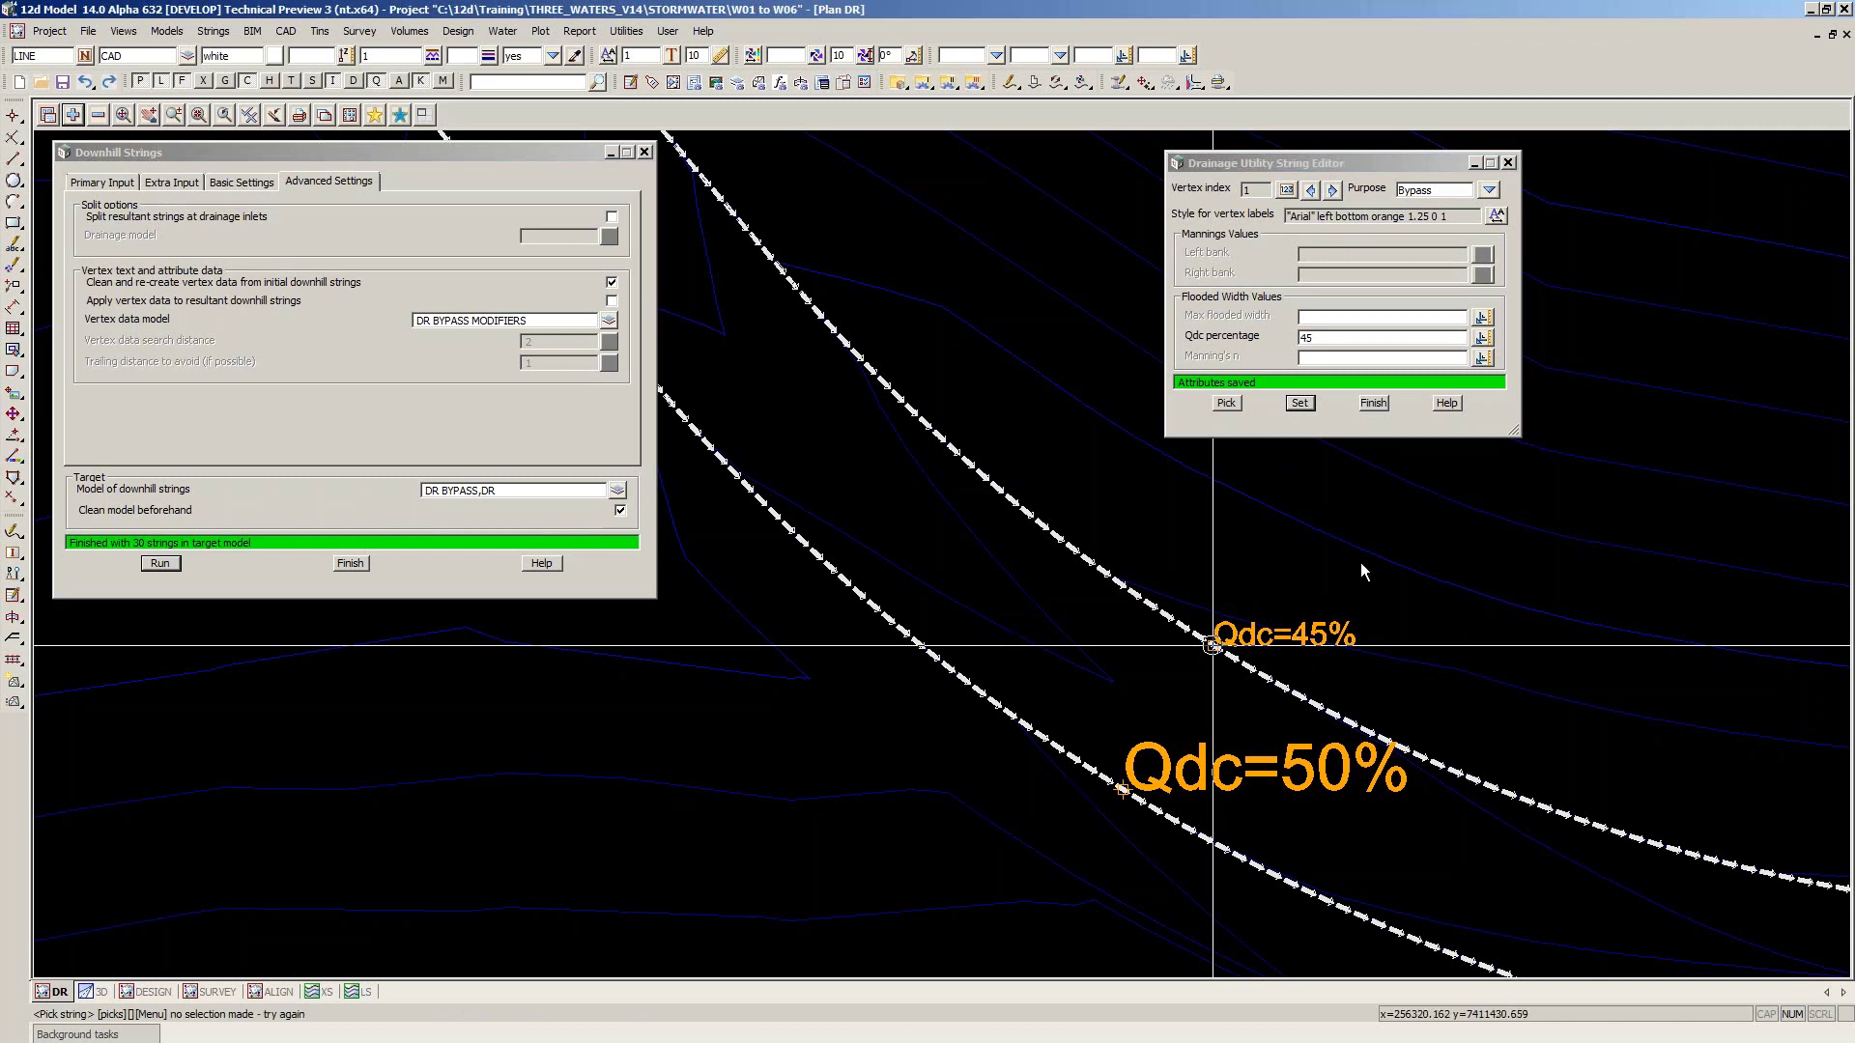
{"action": "left_click", "coordinate": [1374, 404]}
{"action": "mouse_move", "coordinate": [12, 414]}
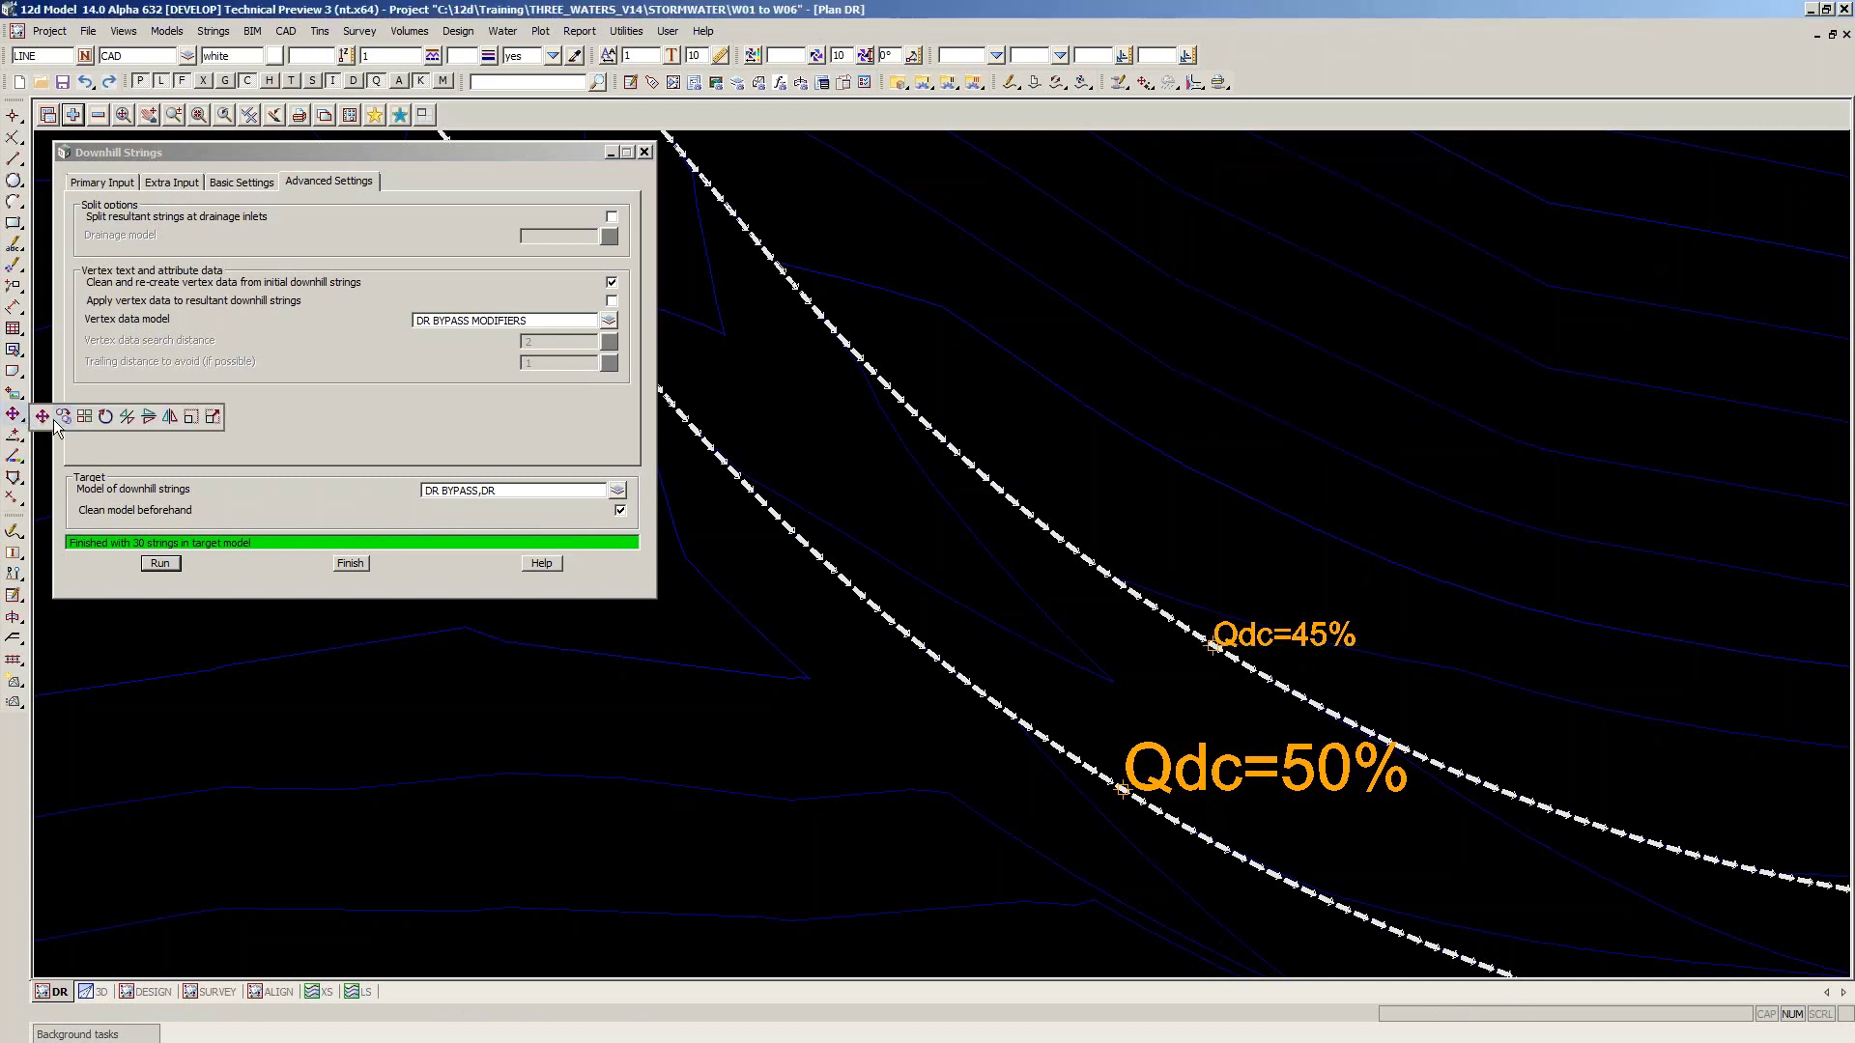
{"action": "left_click", "coordinate": [1213, 649]}
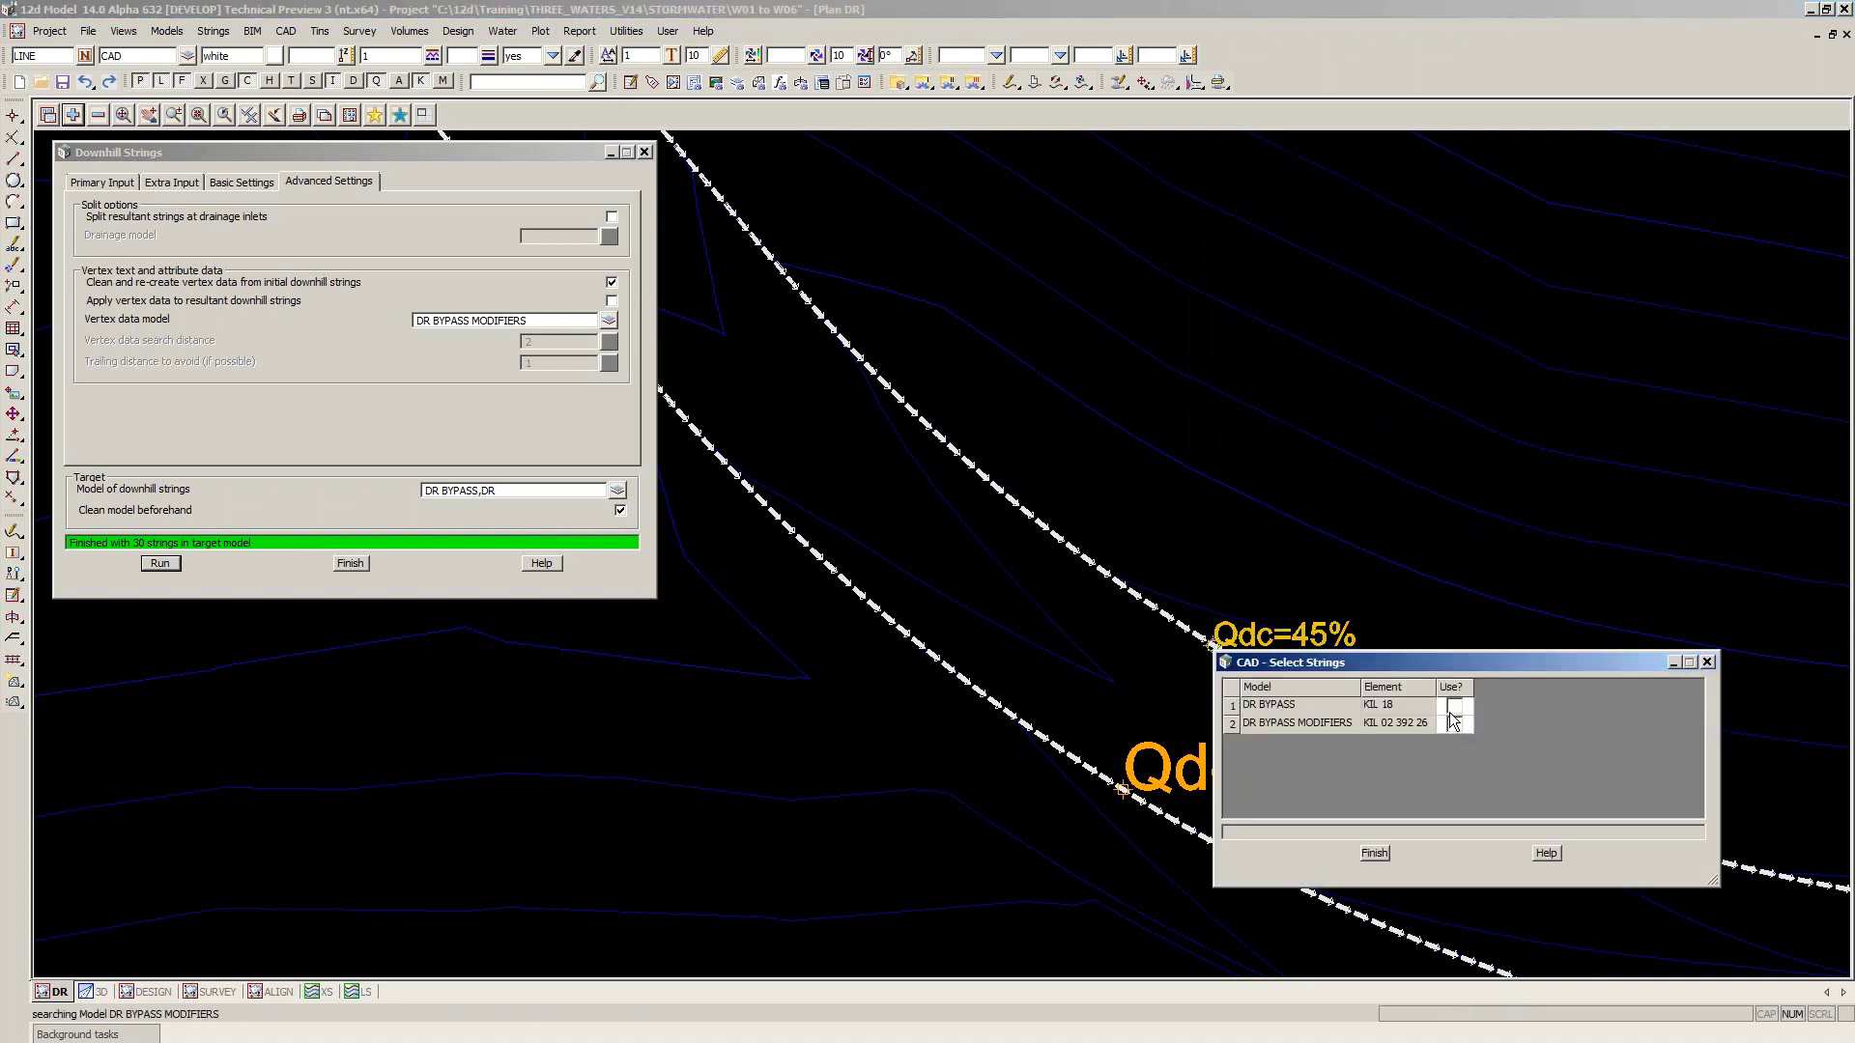
{"action": "left_click", "coordinate": [1453, 725]}
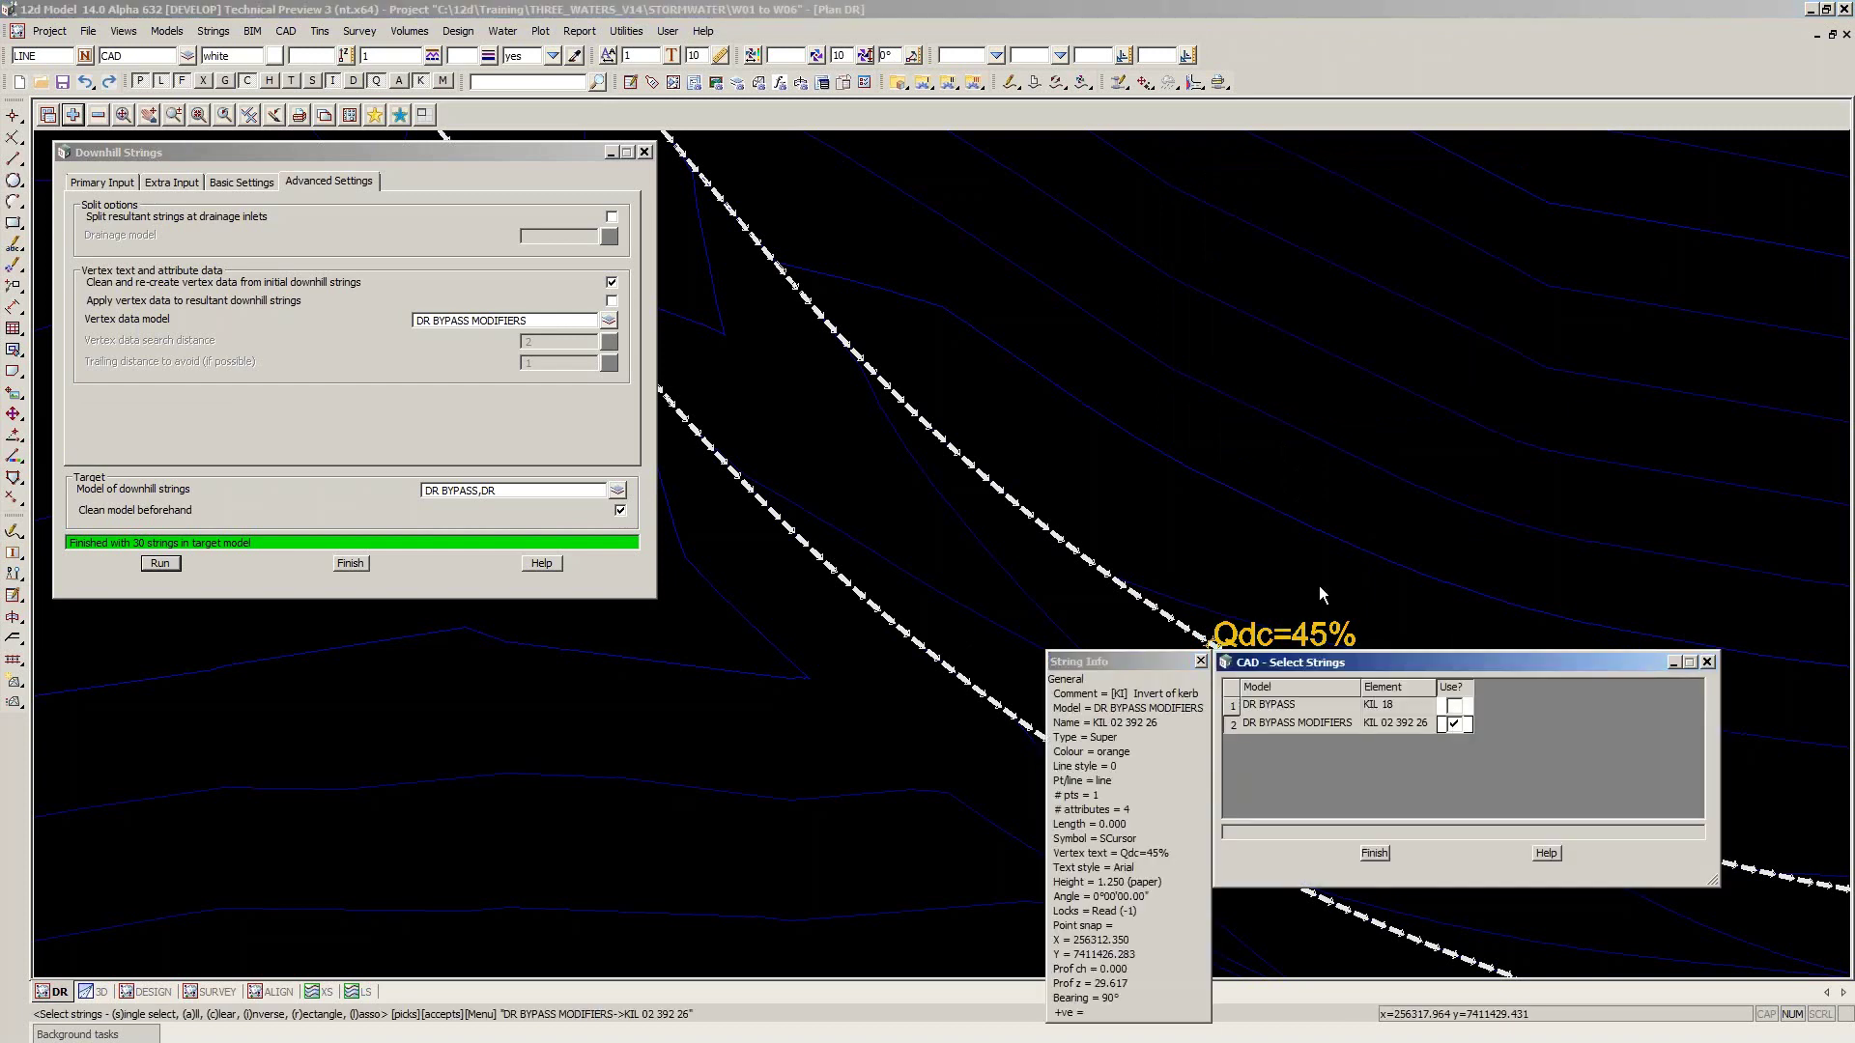
{"action": "left_click", "coordinate": [1375, 853]}
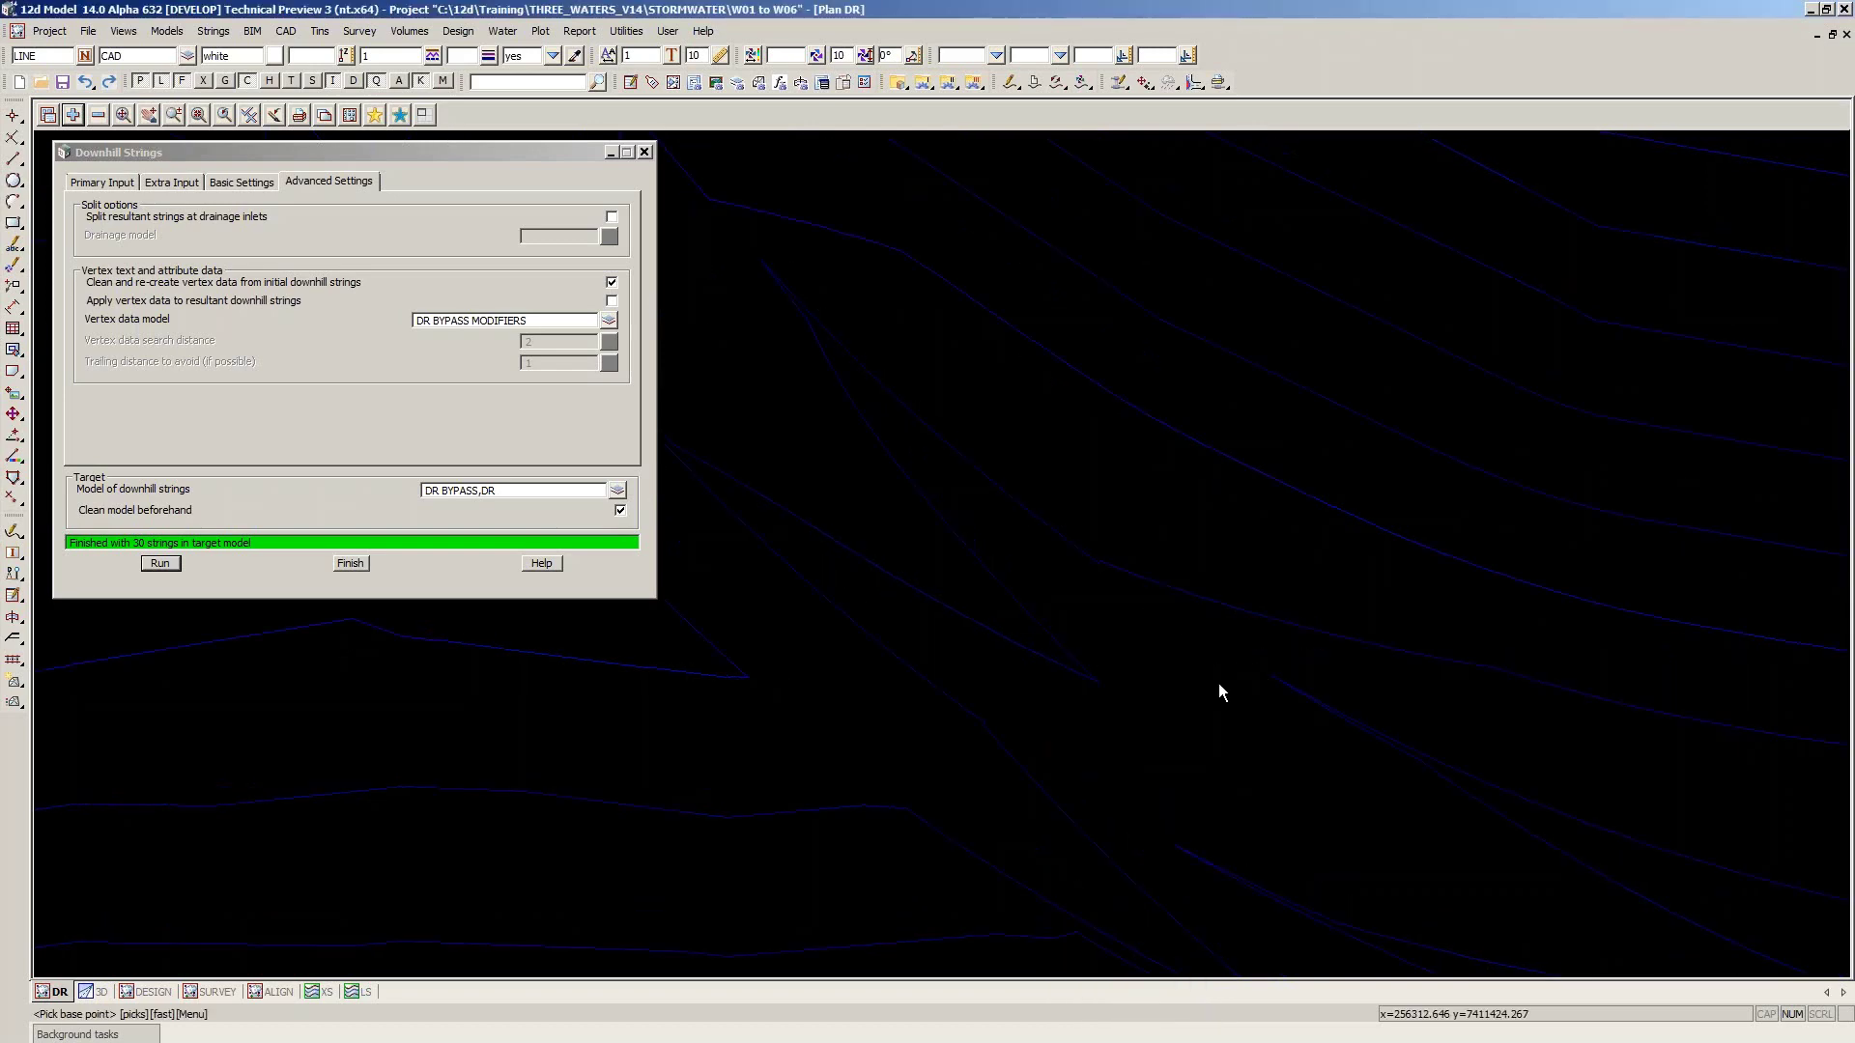
{"action": "left_click", "coordinate": [1211, 625]}
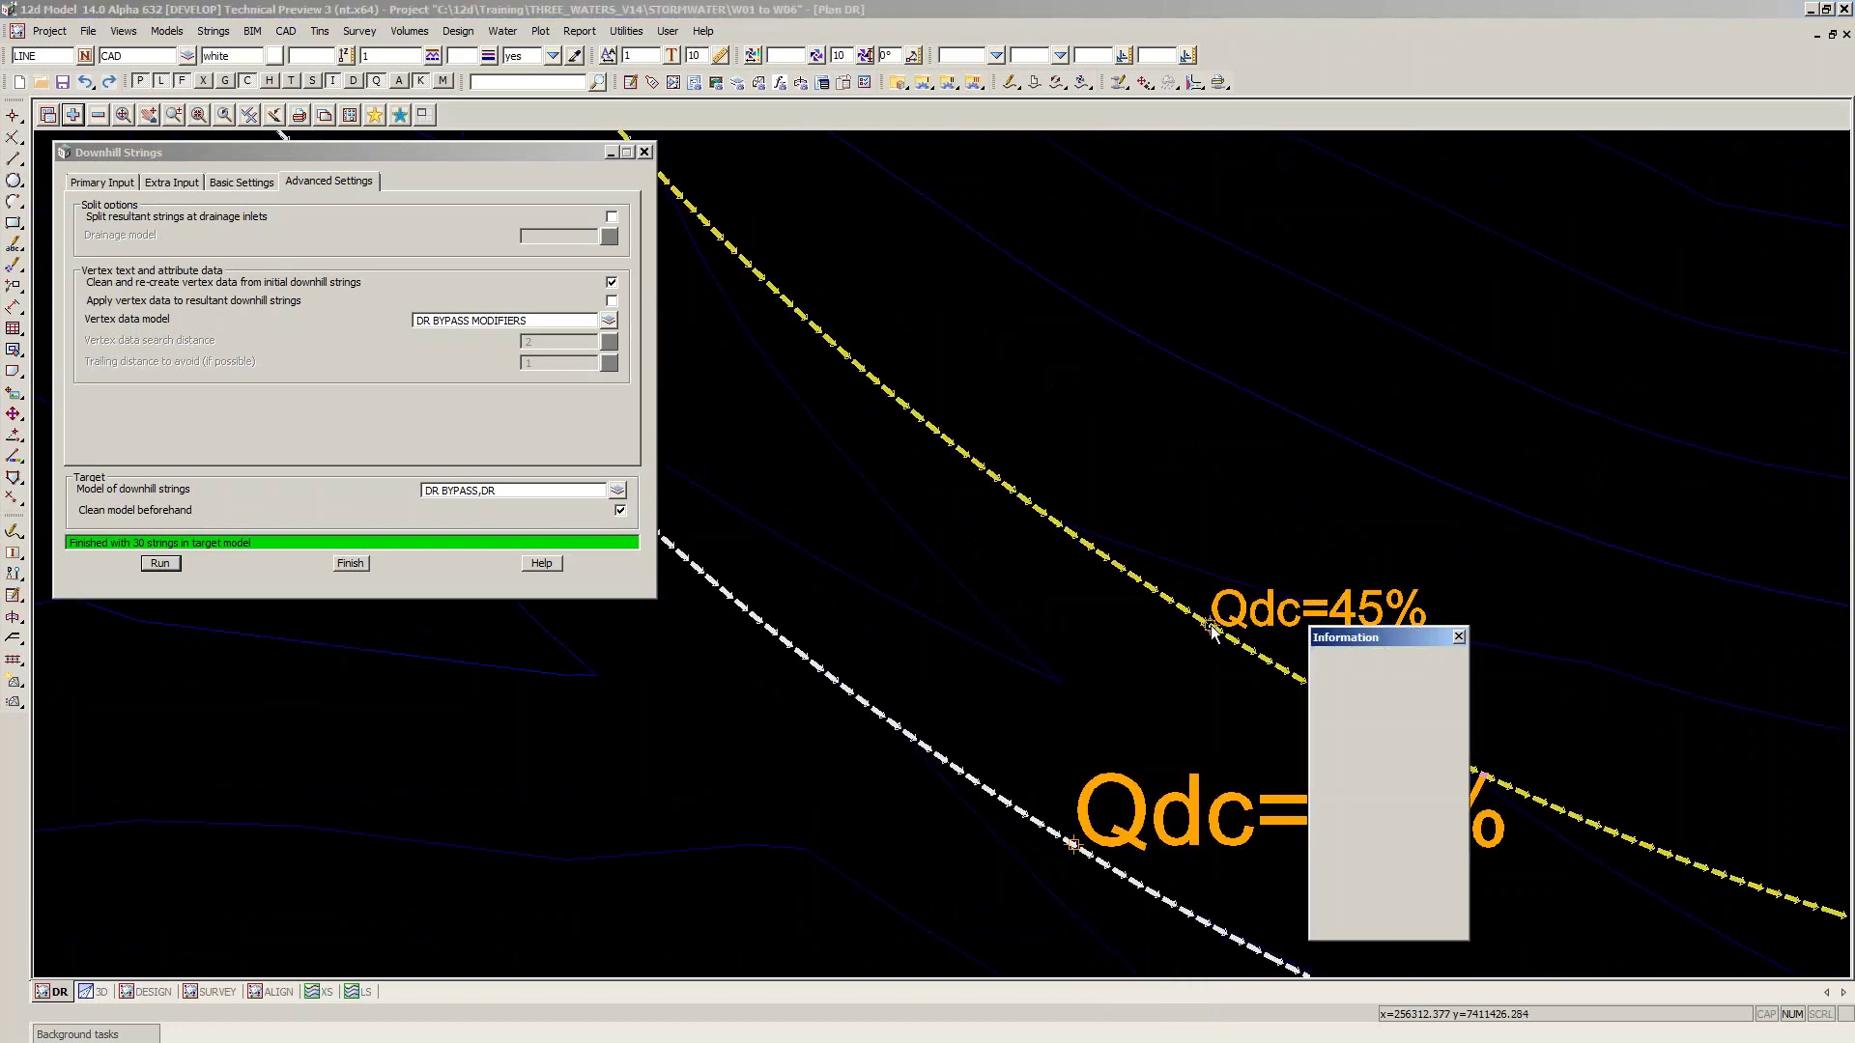
{"action": "key", "text": "Escape"}
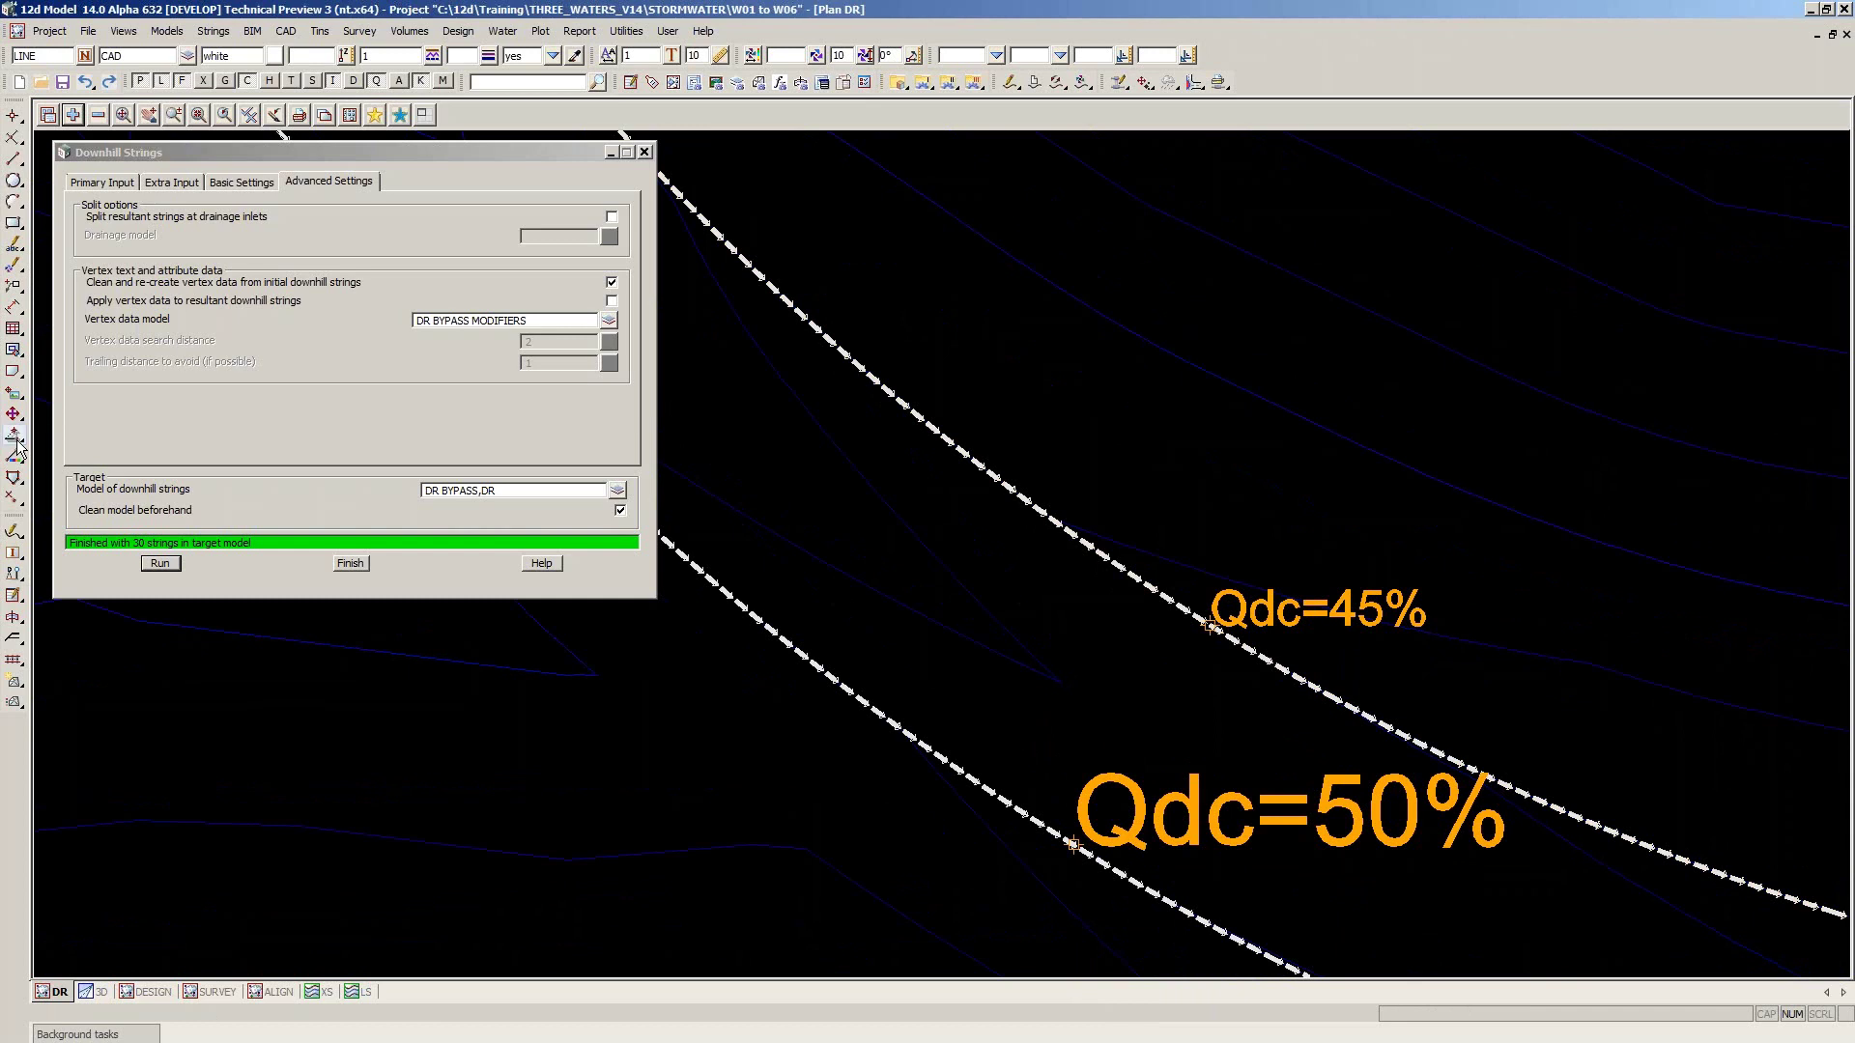
Move the Qdc=45% modifier point a short distance back along its kerb string, away from the sag
{"action": "left_click", "coordinate": [16, 443]}
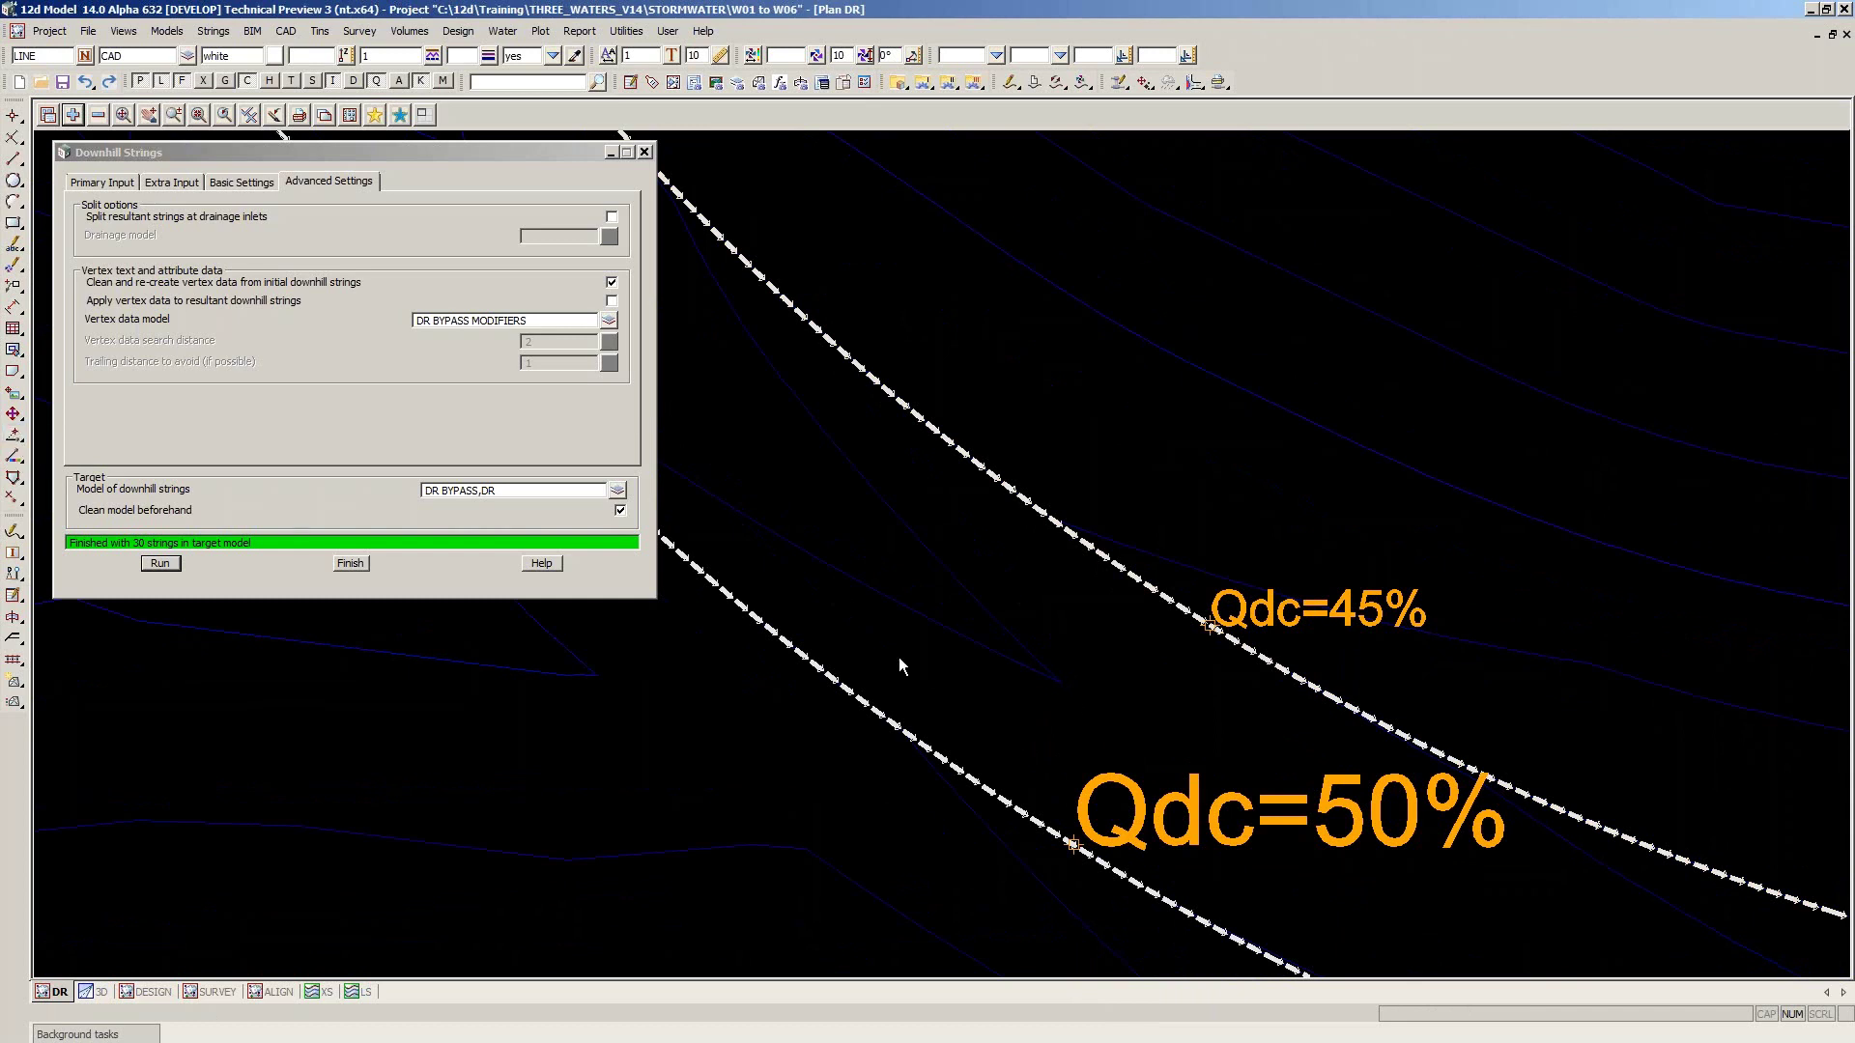
{"action": "left_click", "coordinate": [1209, 629]}
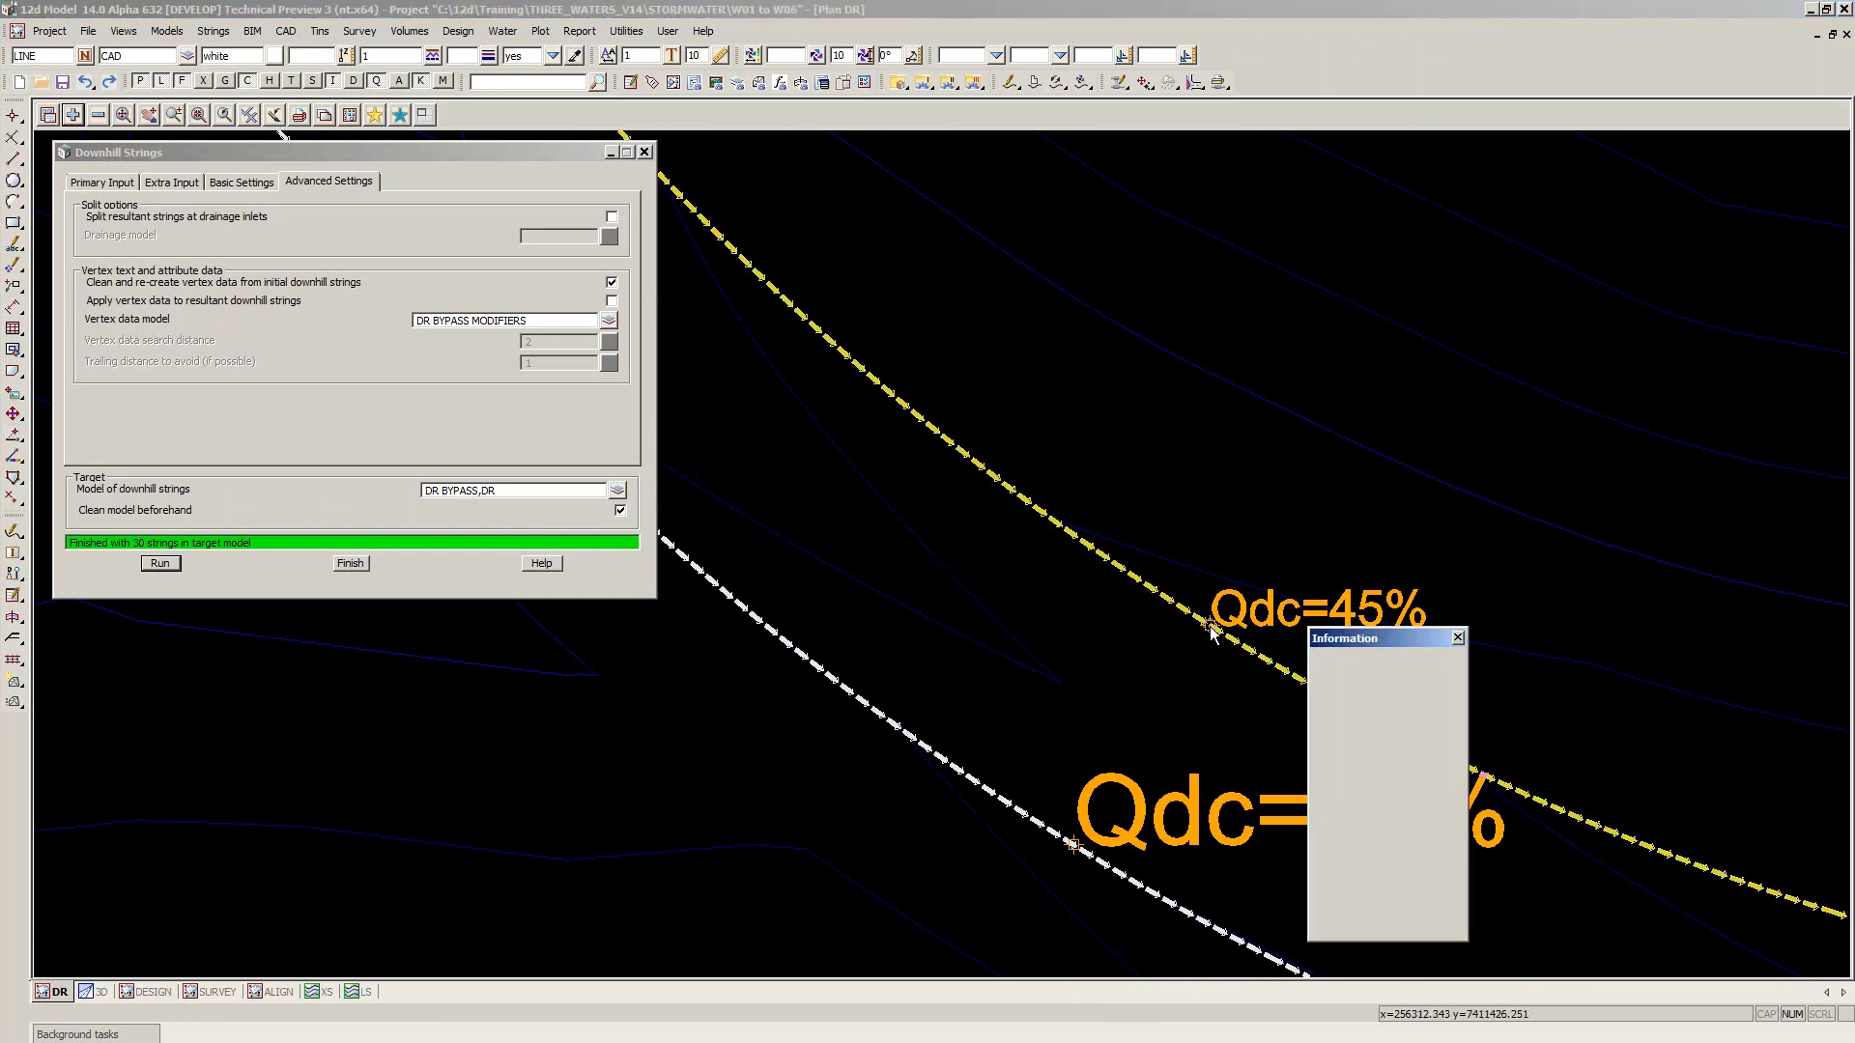
{"action": "middle_click", "coordinate": [1209, 627]}
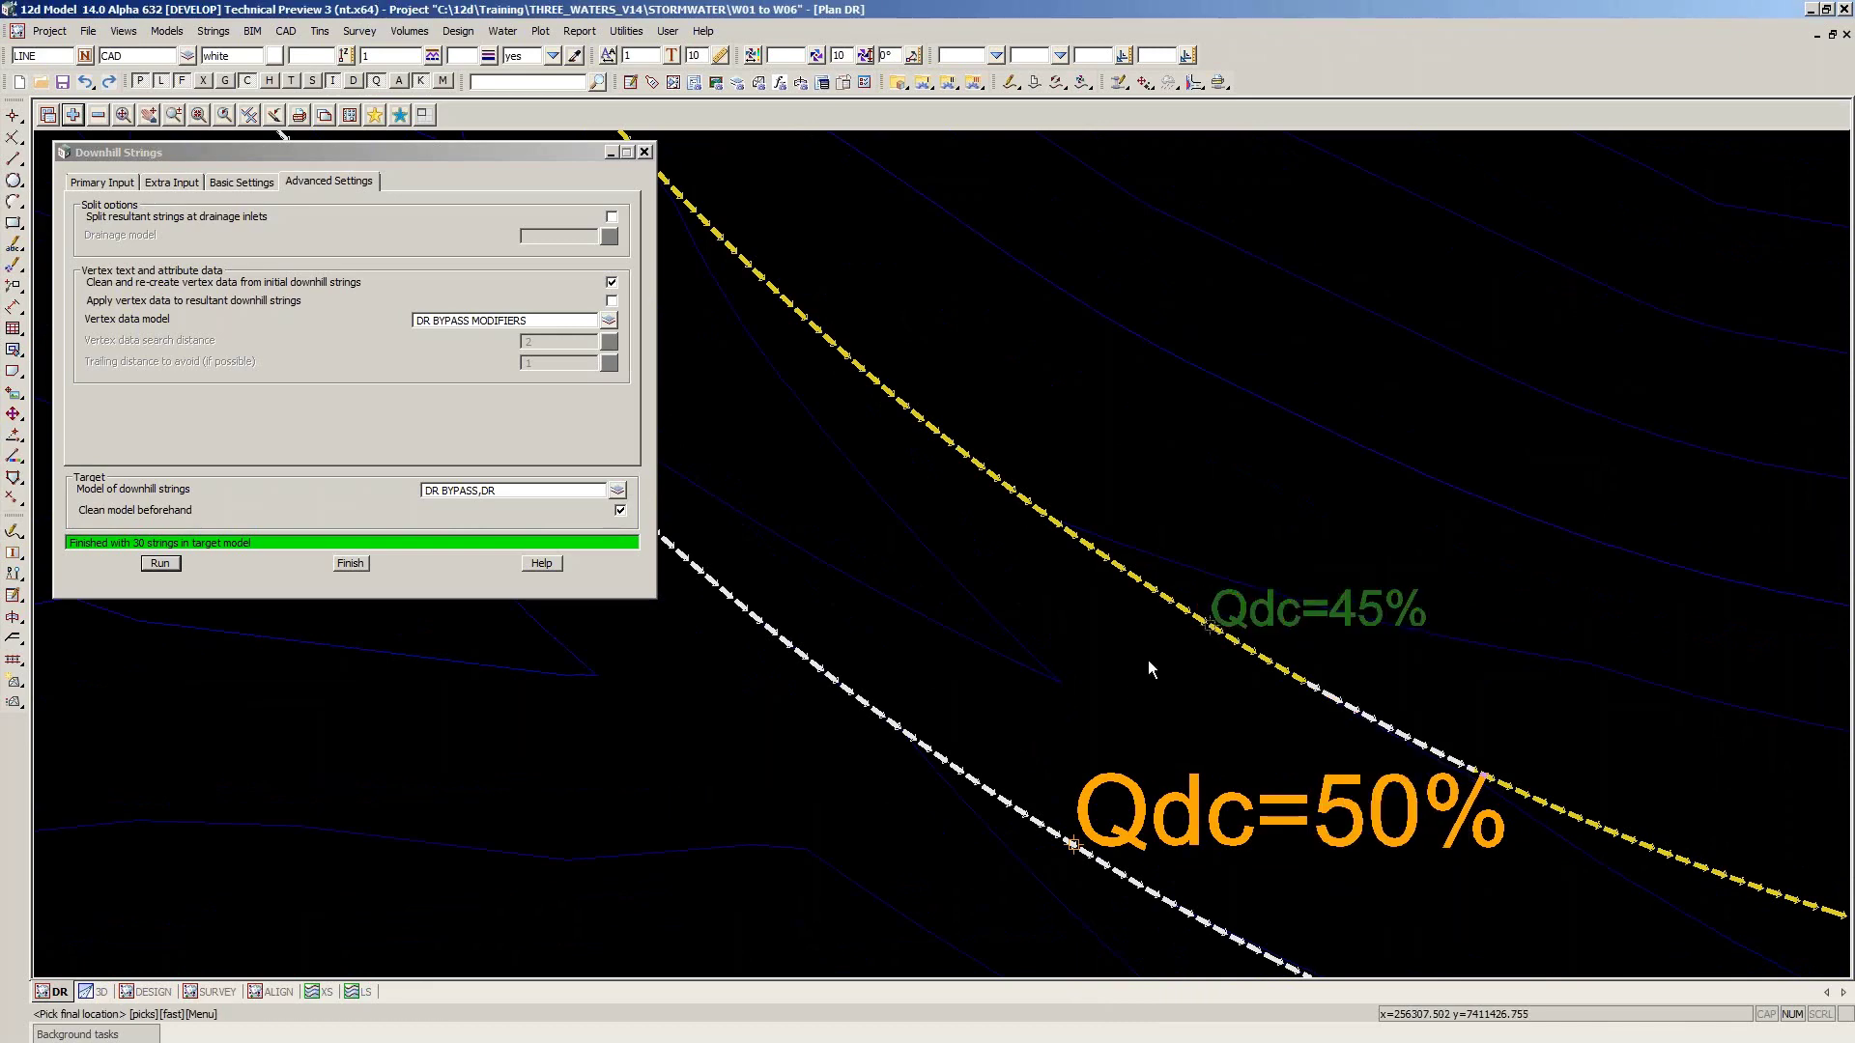
{"action": "scroll", "coordinate": [1147, 658], "scroll_direction": "down", "scroll_amount": 1}
{"action": "left_click", "coordinate": [1128, 579]}
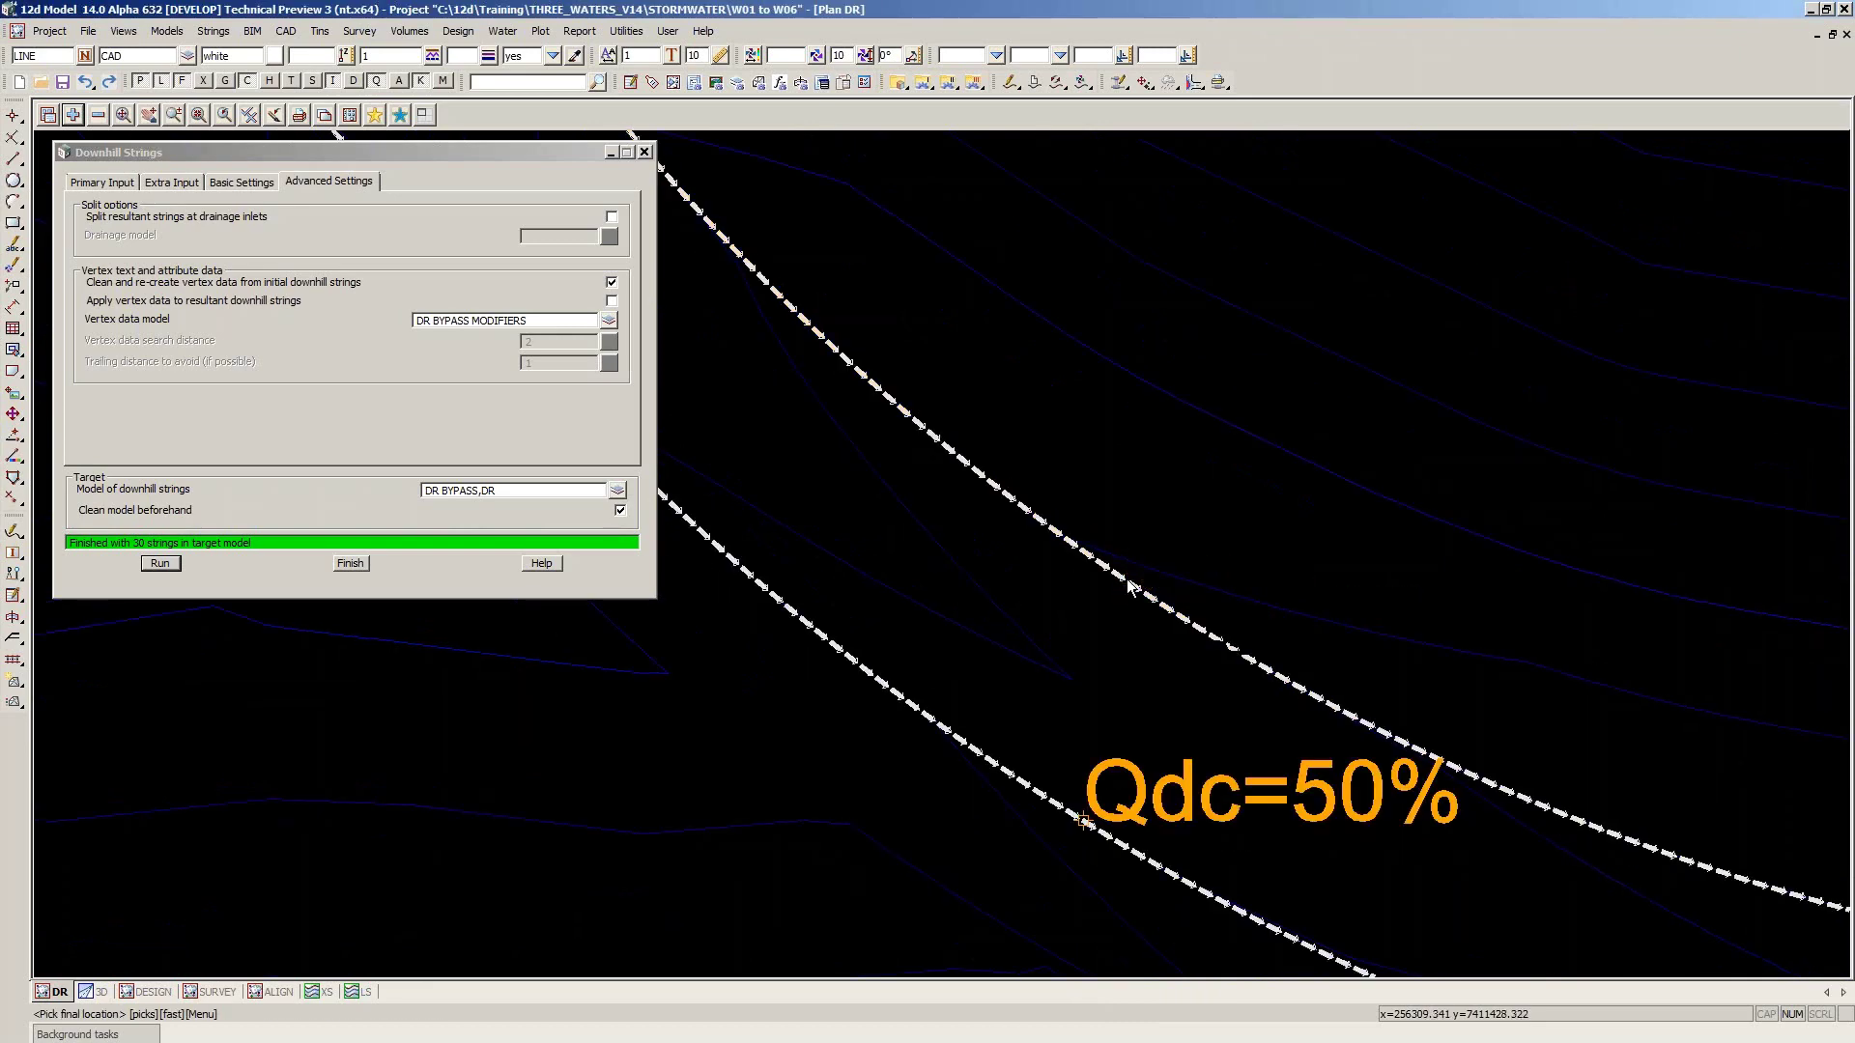
{"action": "middle_click", "coordinate": [1129, 584]}
{"action": "scroll", "coordinate": [1026, 496], "scroll_direction": "down", "scroll_amount": 1}
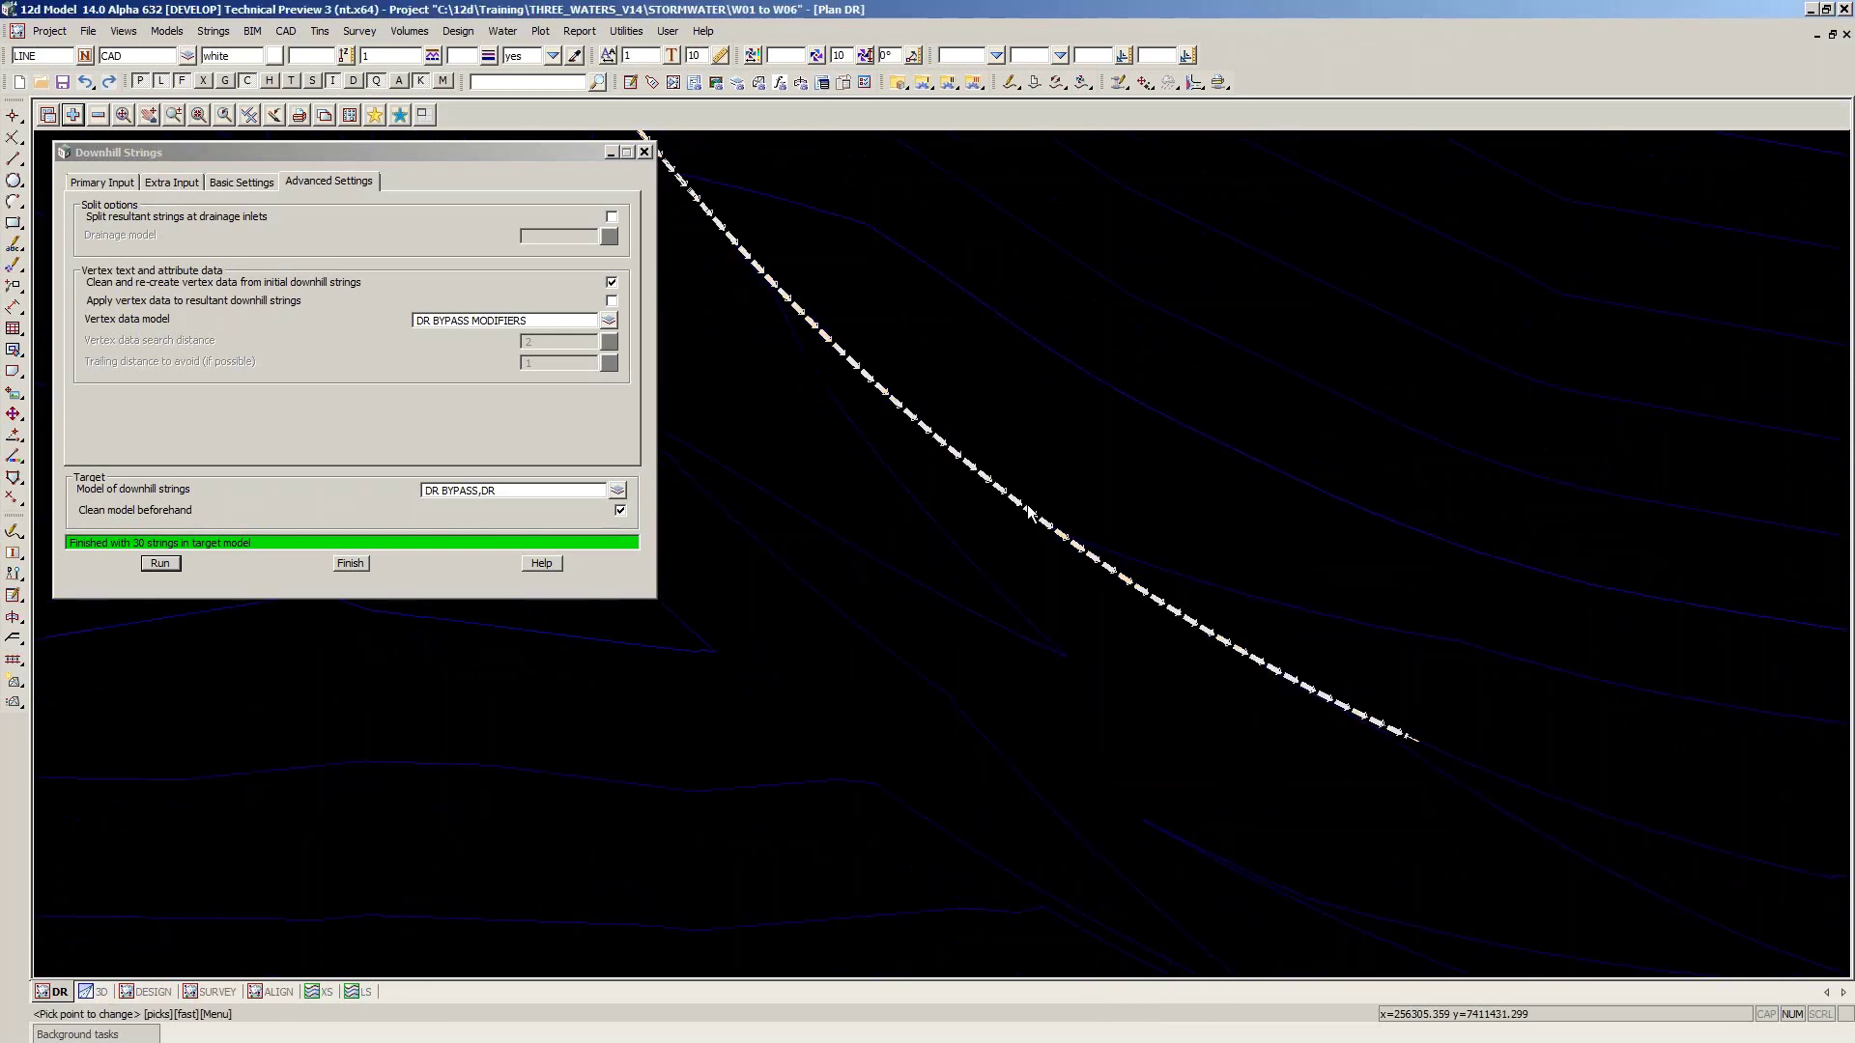
{"action": "scroll", "coordinate": [1337, 397], "scroll_direction": "down", "scroll_amount": 1}
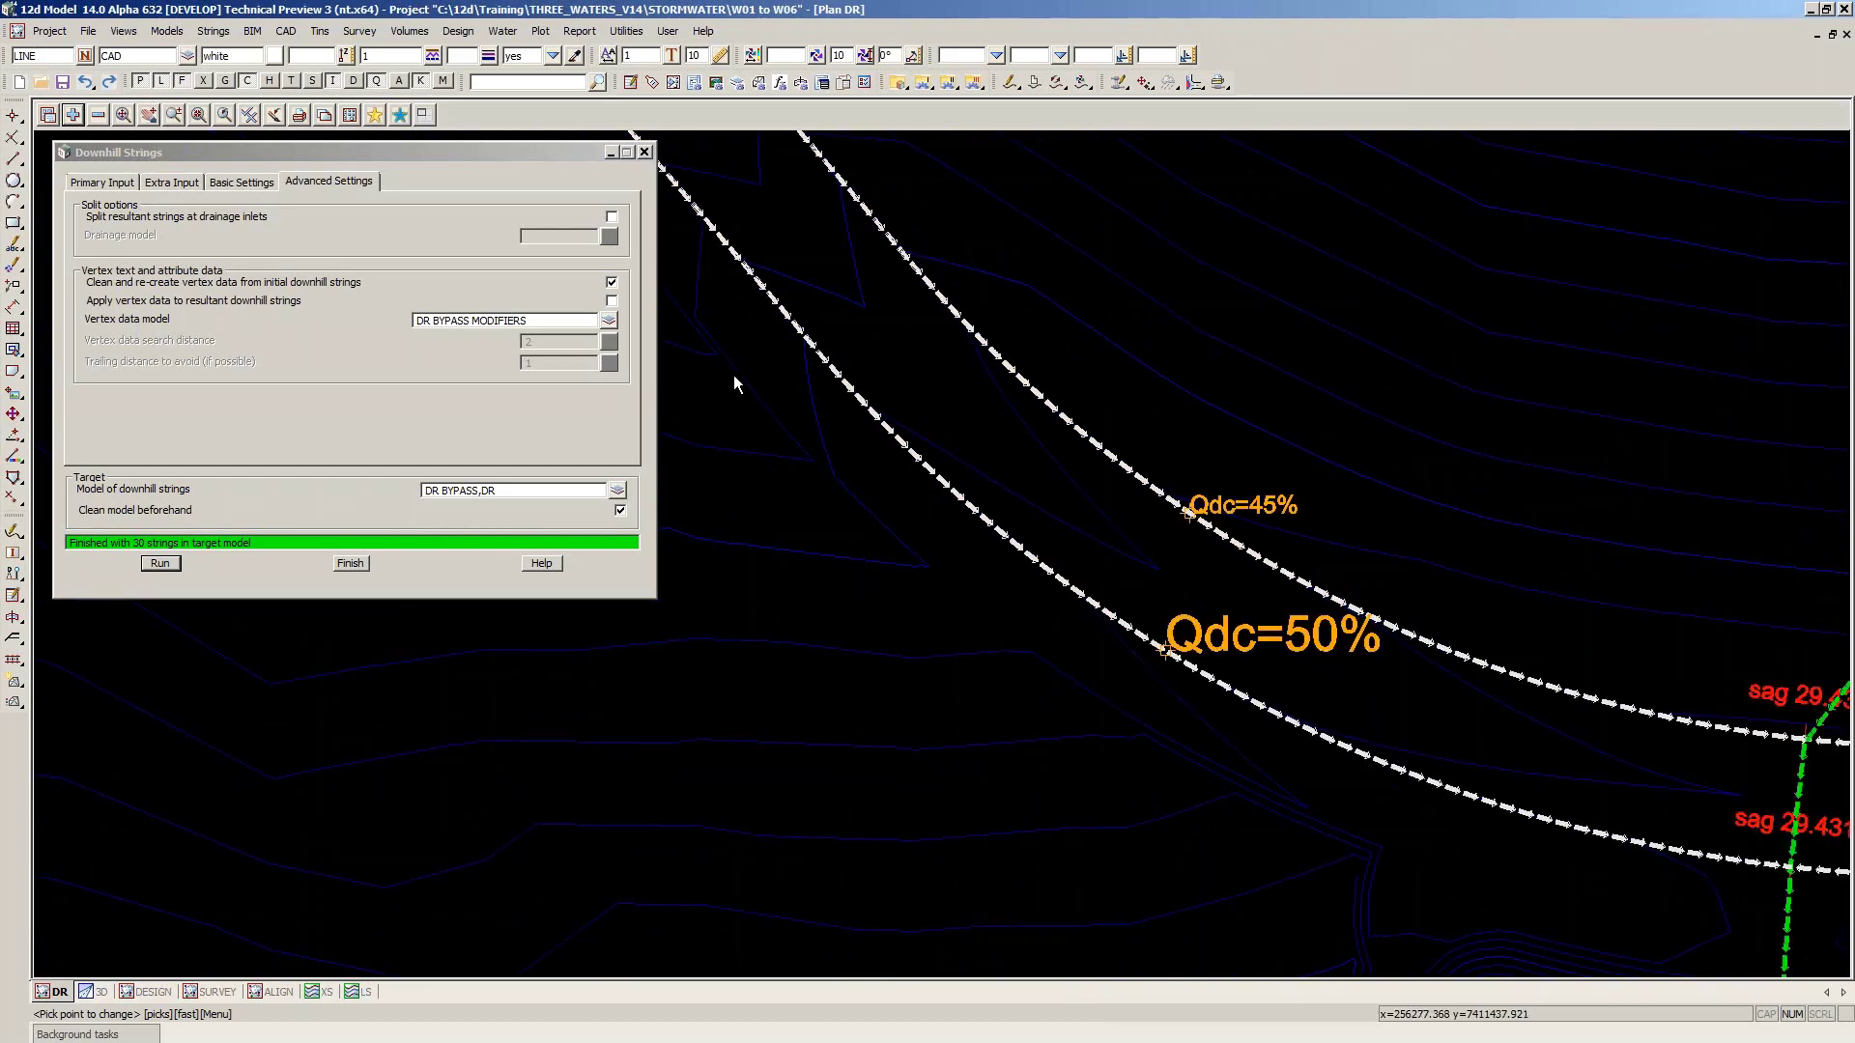
Turn off cleaning and re-creating vertex data from the initial strings, and turn on applying DR BYPASS MODIFIERS vertex data to the resultant downhill strings
{"action": "left_click", "coordinate": [611, 282]}
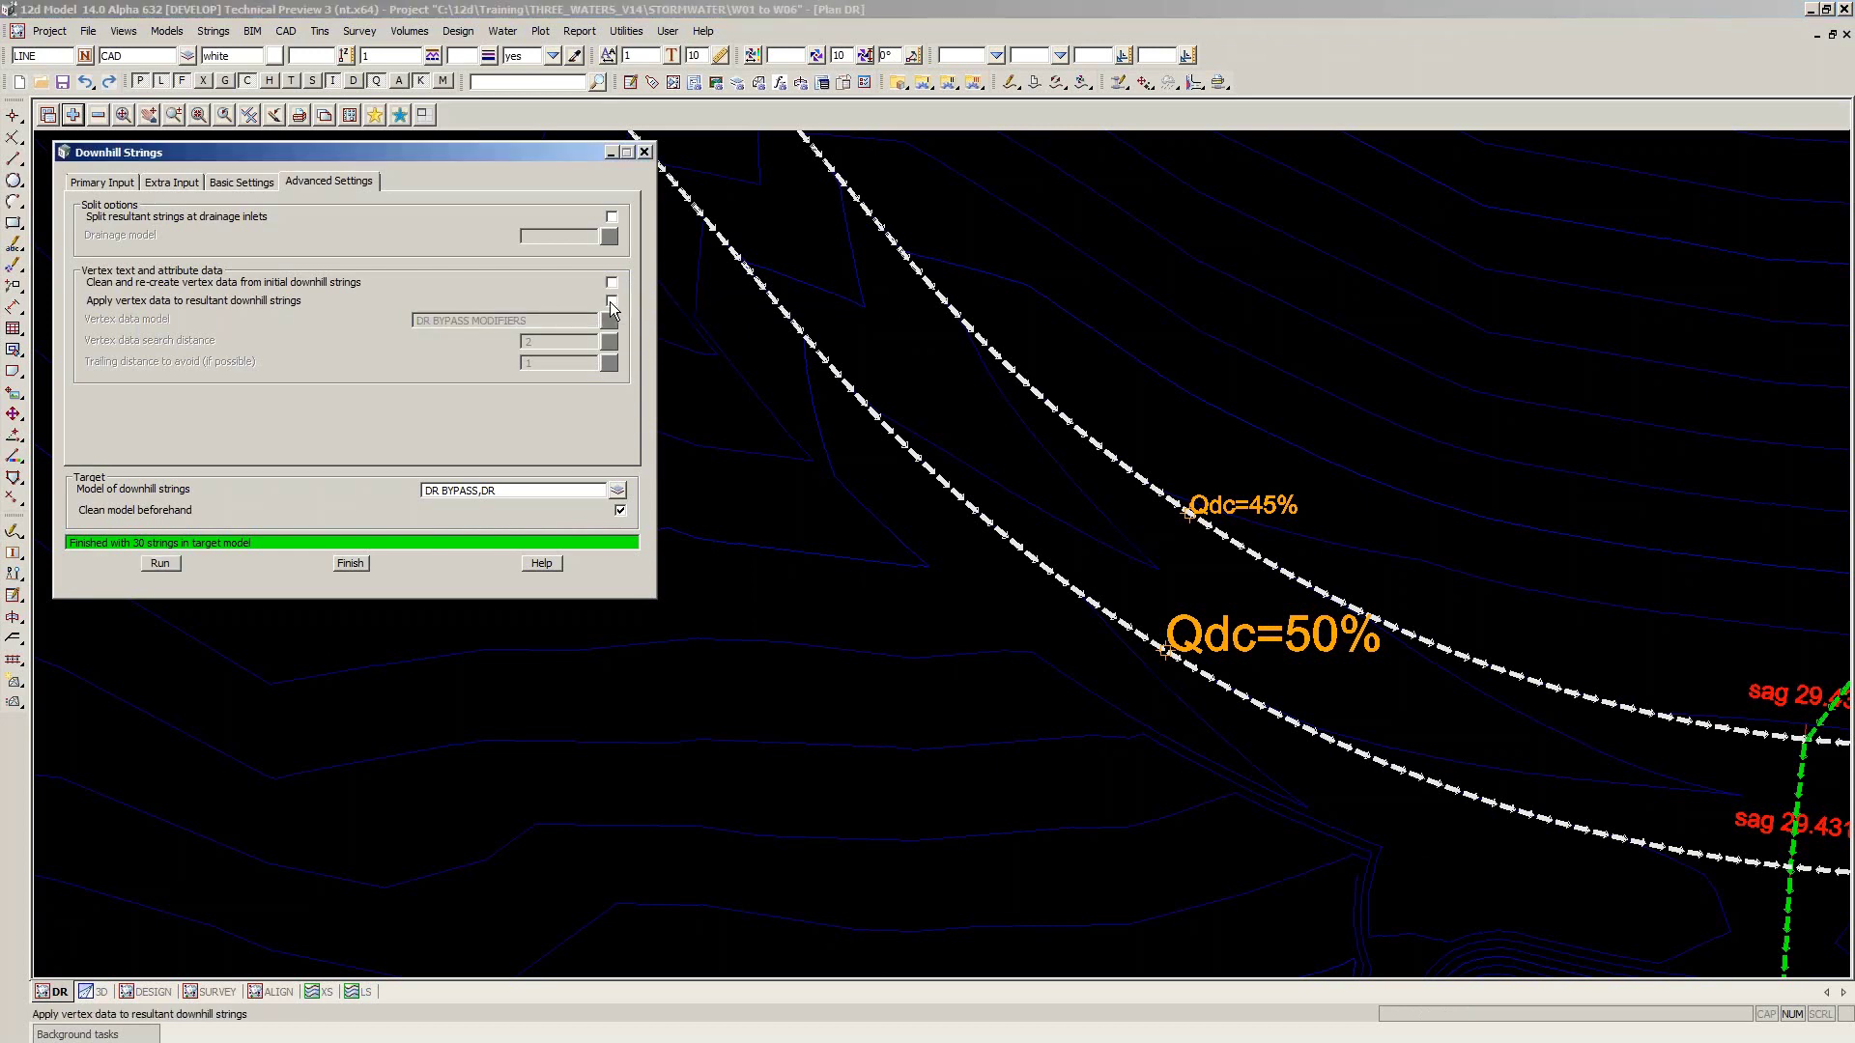
{"action": "left_click", "coordinate": [612, 300]}
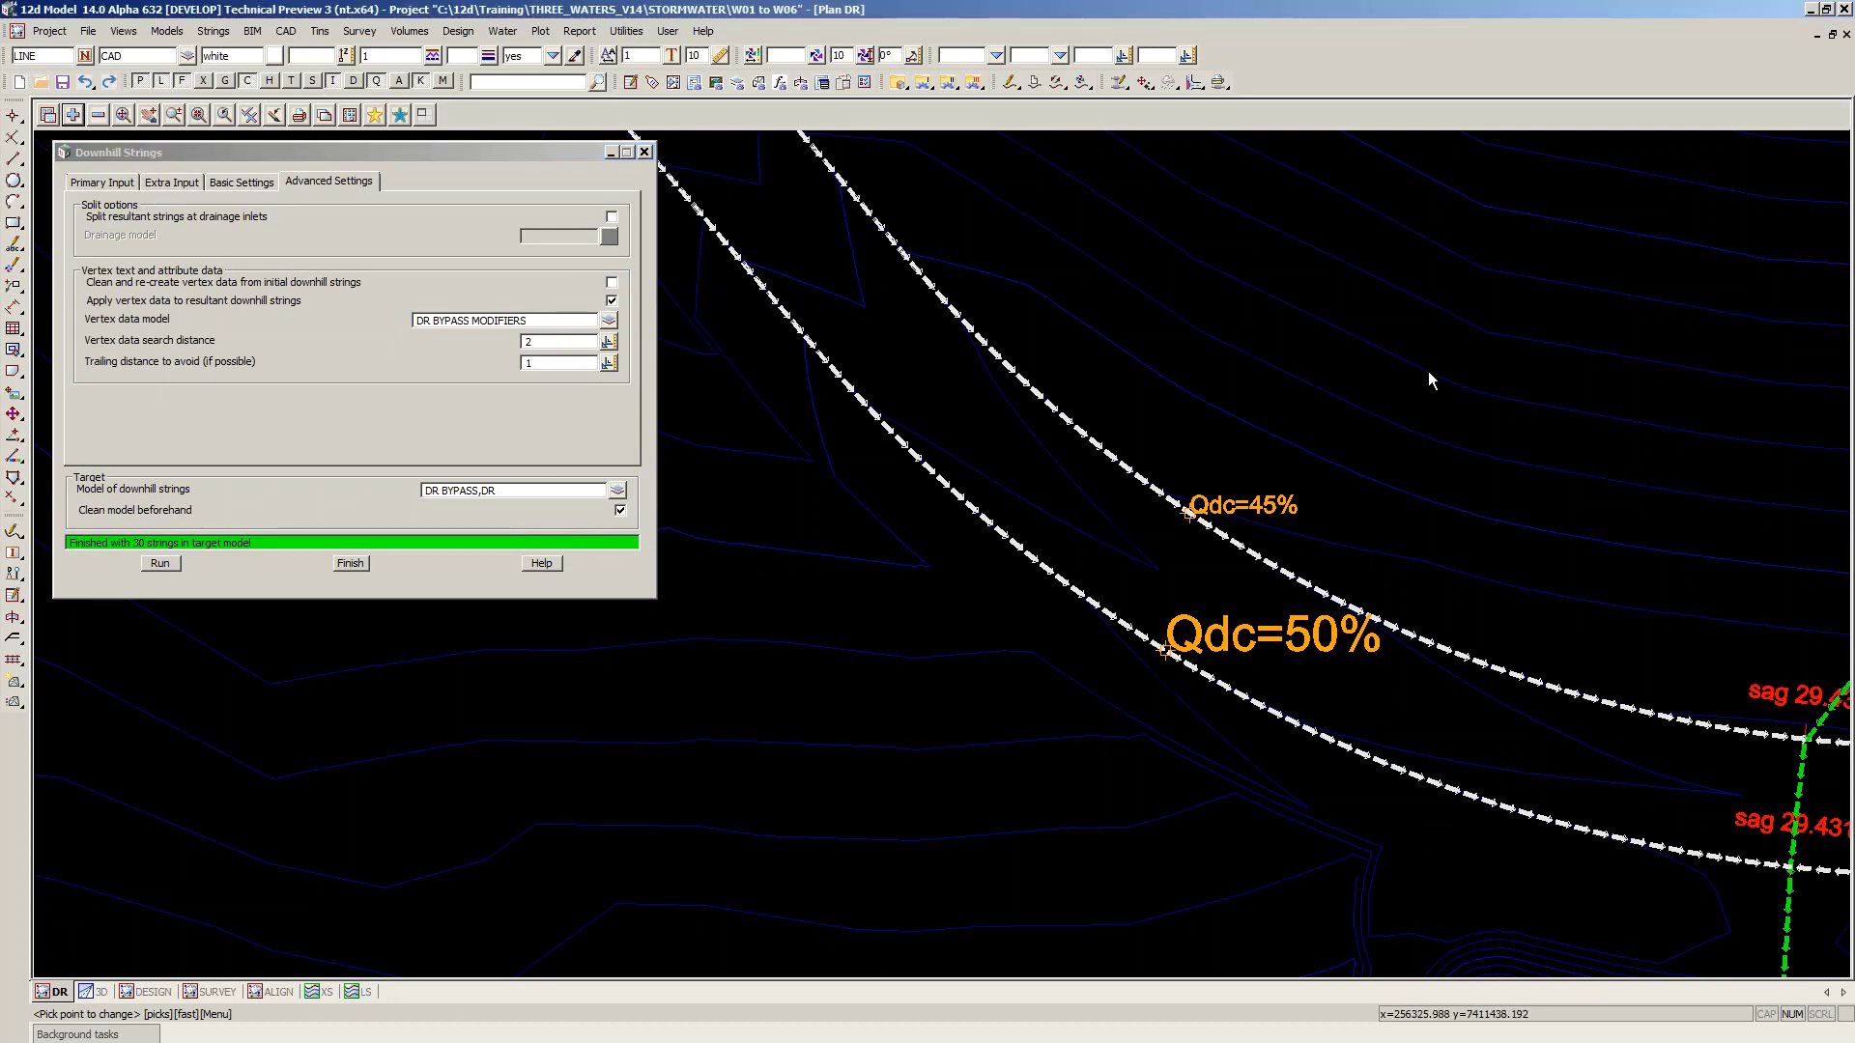
{"action": "left_click", "coordinate": [1199, 398]}
Examine the modifier points on the lower road curve near sag 29.431 and at the eastern junction's Qdc=0% kerb strings
{"action": "scroll", "coordinate": [1200, 398], "scroll_direction": "down", "scroll_amount": 3}
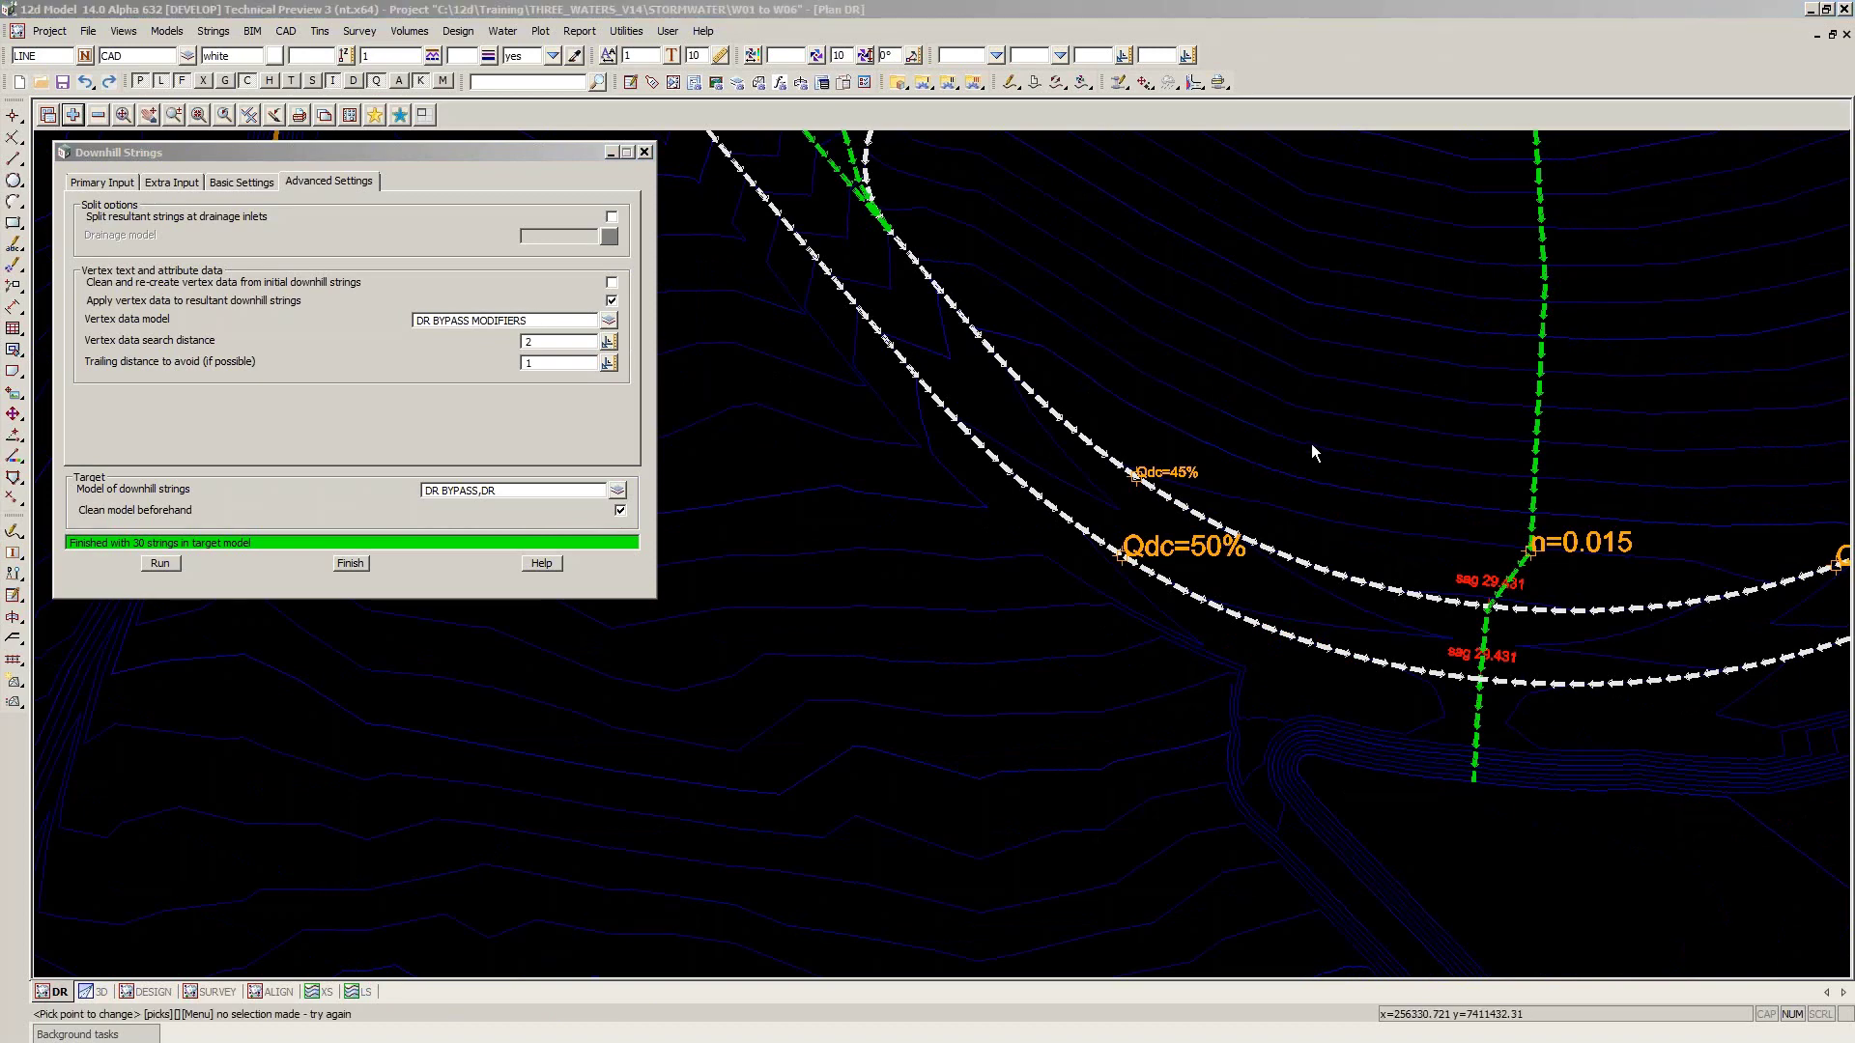
{"action": "scroll", "coordinate": [1179, 477], "scroll_direction": "up", "scroll_amount": 3}
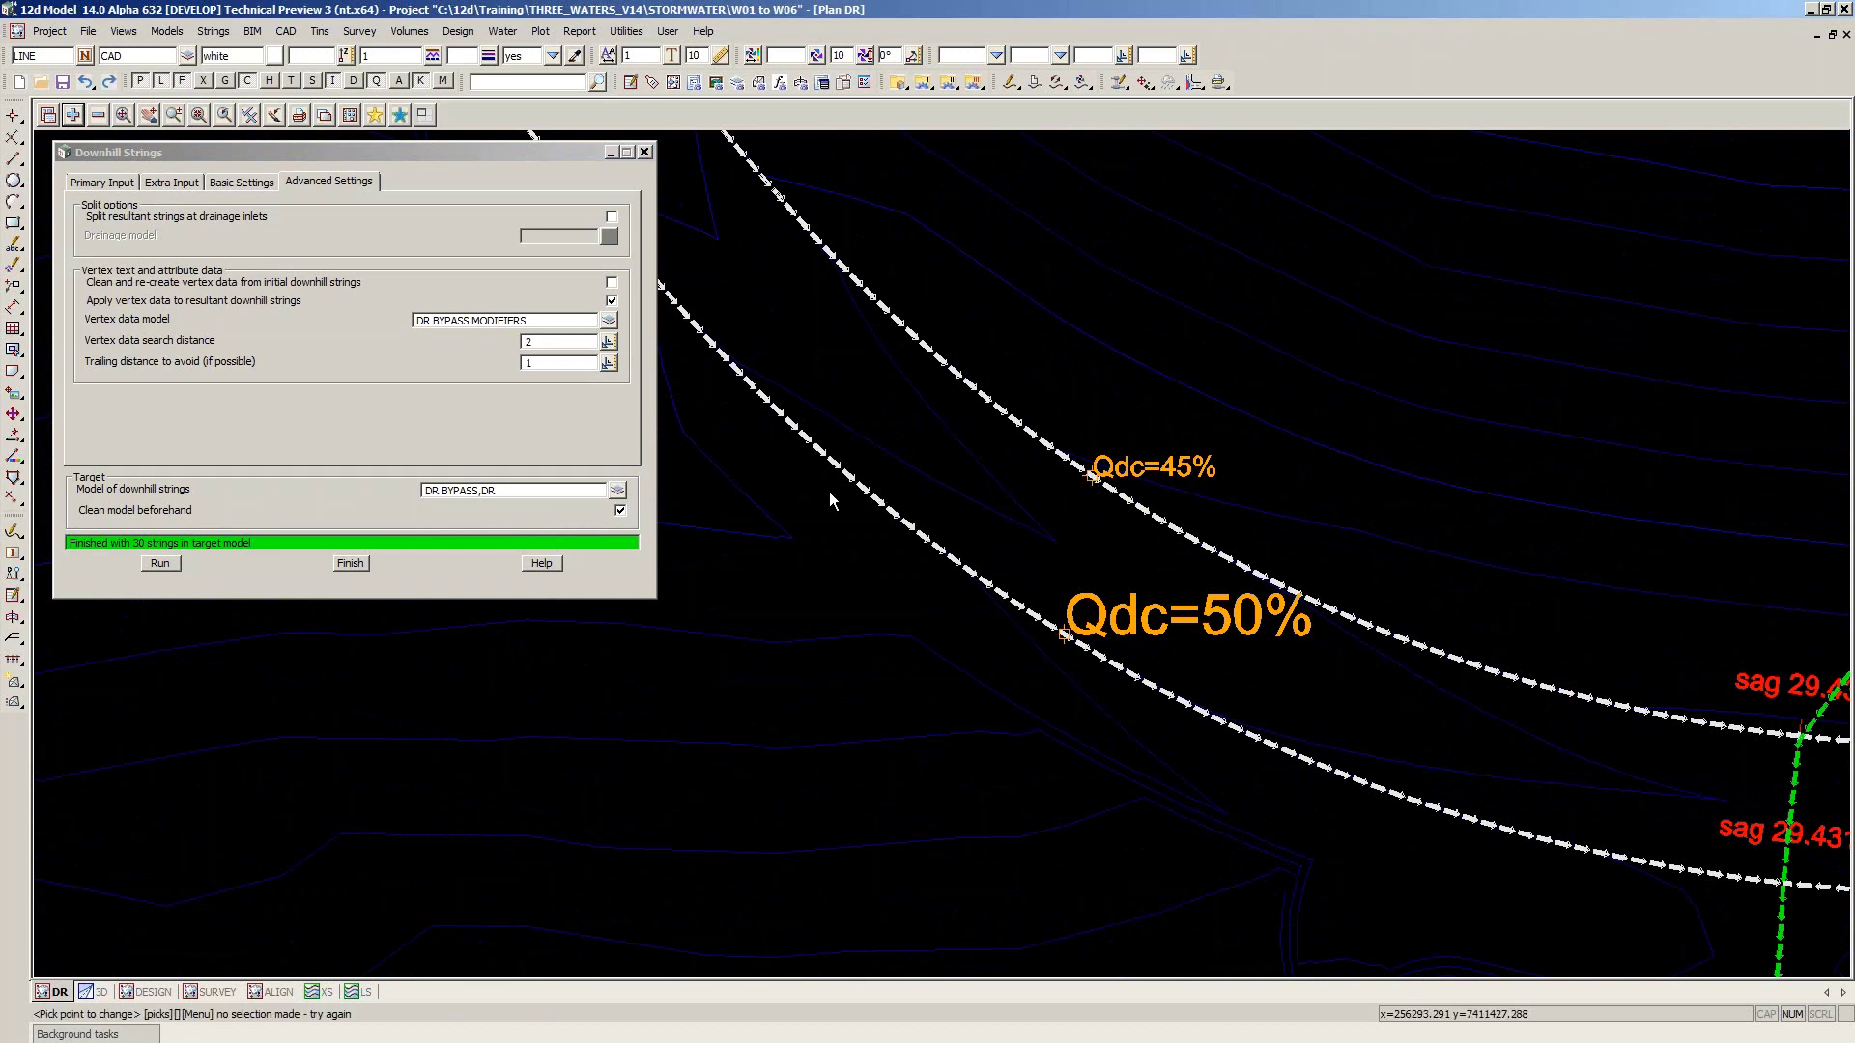
{"action": "scroll", "coordinate": [829, 491], "scroll_direction": "down", "scroll_amount": 1}
{"action": "scroll", "coordinate": [829, 493], "scroll_direction": "down", "scroll_amount": 1}
{"action": "scroll", "coordinate": [1410, 763], "scroll_direction": "up", "scroll_amount": 1}
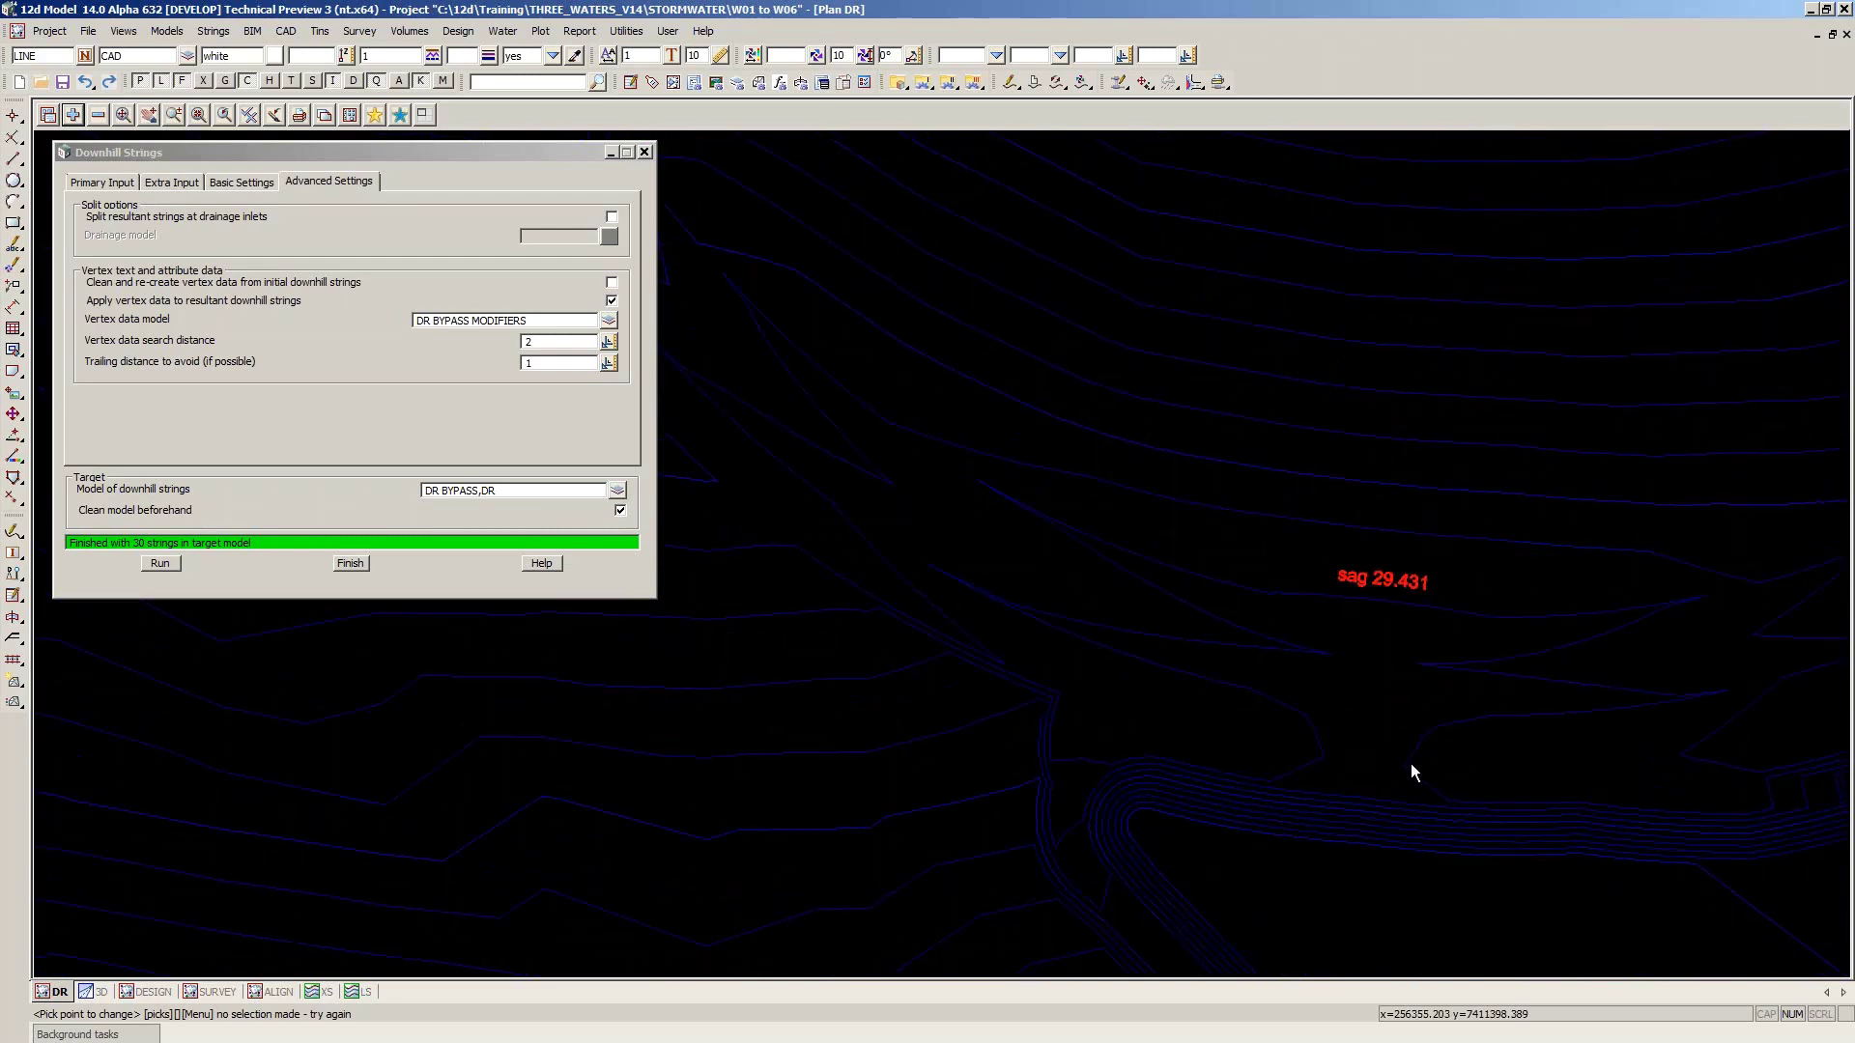
{"action": "scroll", "coordinate": [1350, 713], "scroll_direction": "up", "scroll_amount": 1}
{"action": "scroll", "coordinate": [913, 709], "scroll_direction": "down", "scroll_amount": 1}
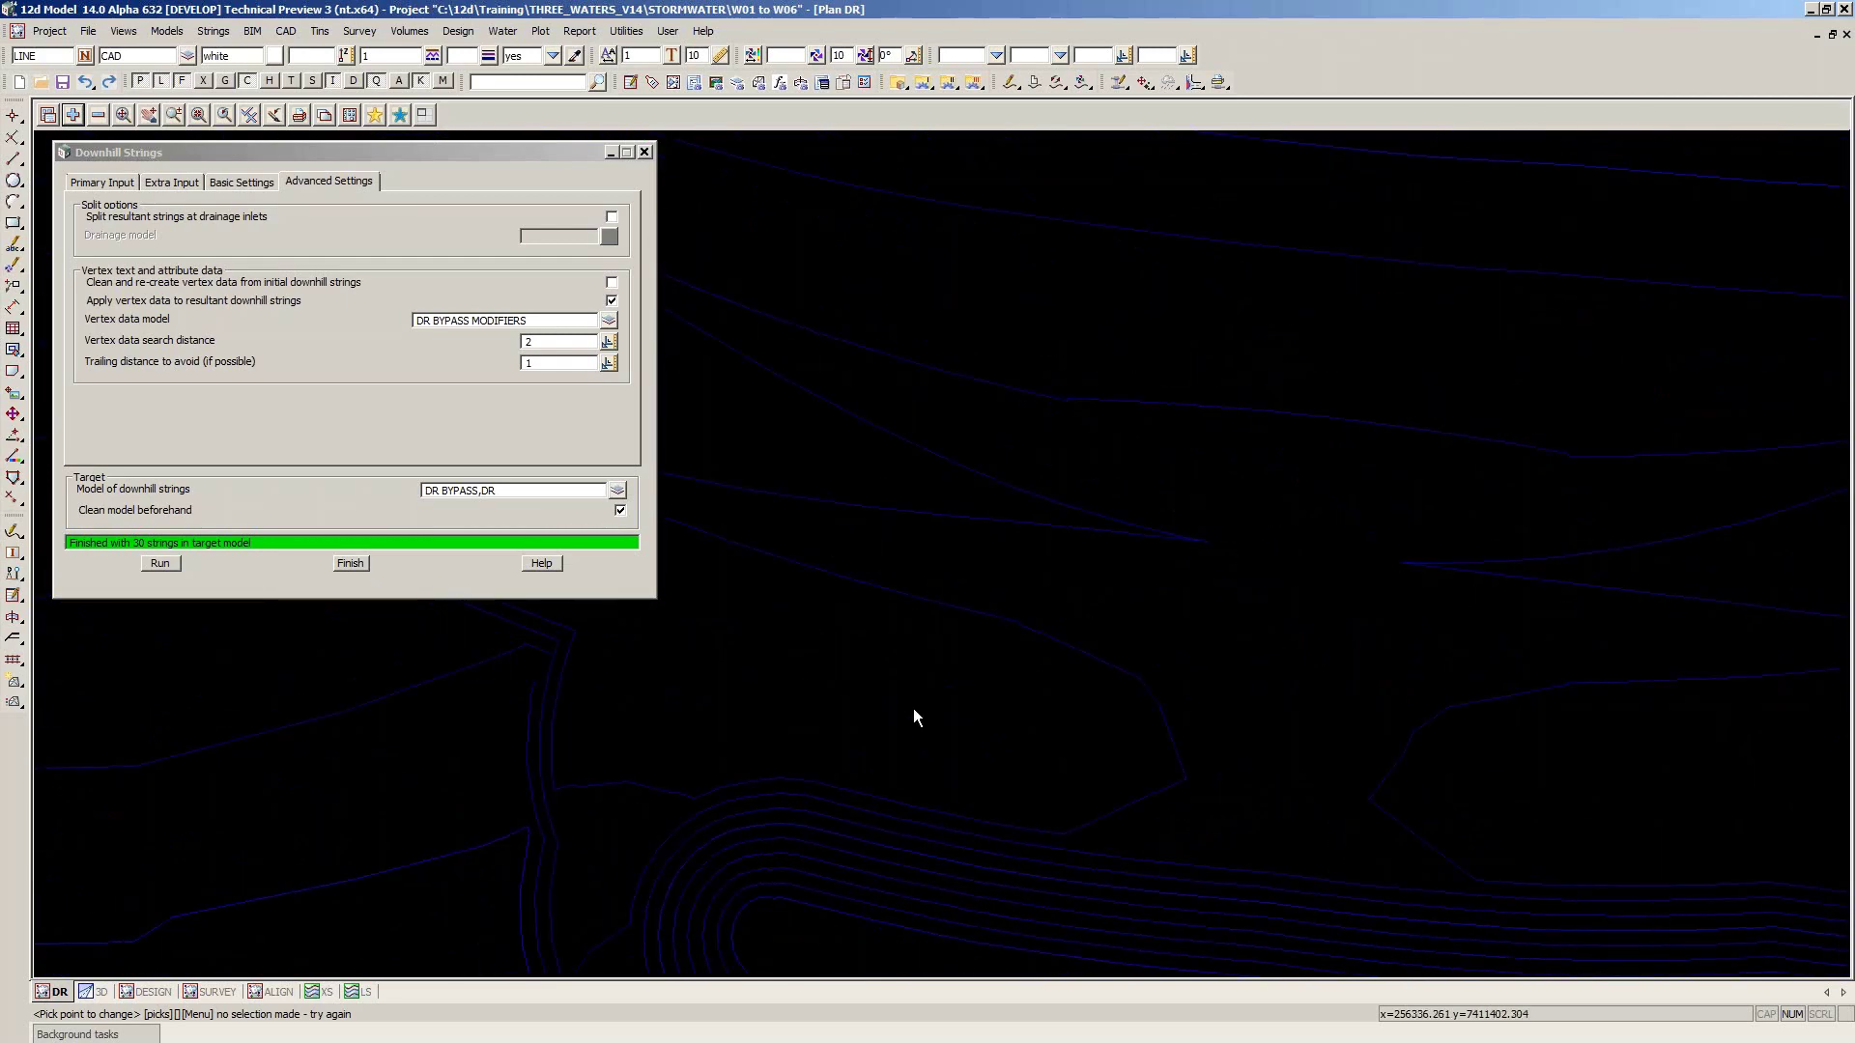
{"action": "scroll", "coordinate": [940, 751], "scroll_direction": "down", "scroll_amount": 1}
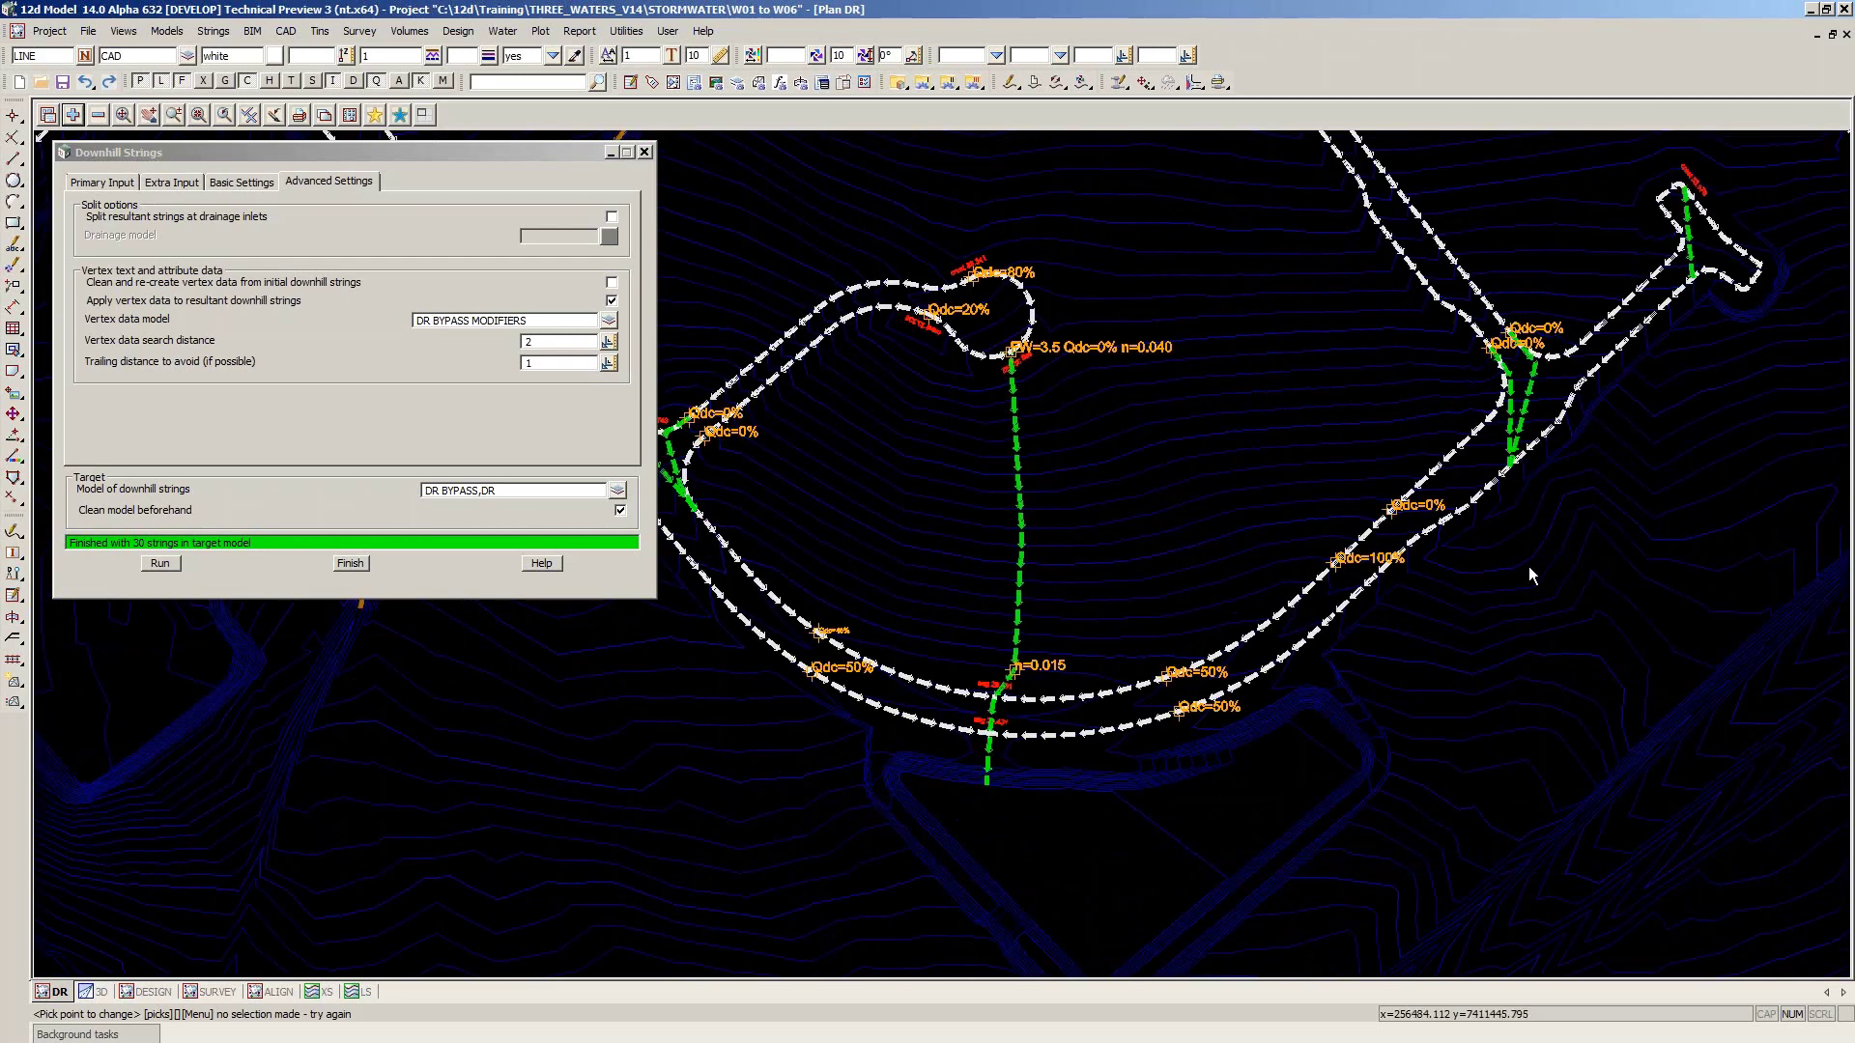
{"action": "scroll", "coordinate": [1530, 573], "scroll_direction": "up", "scroll_amount": 1}
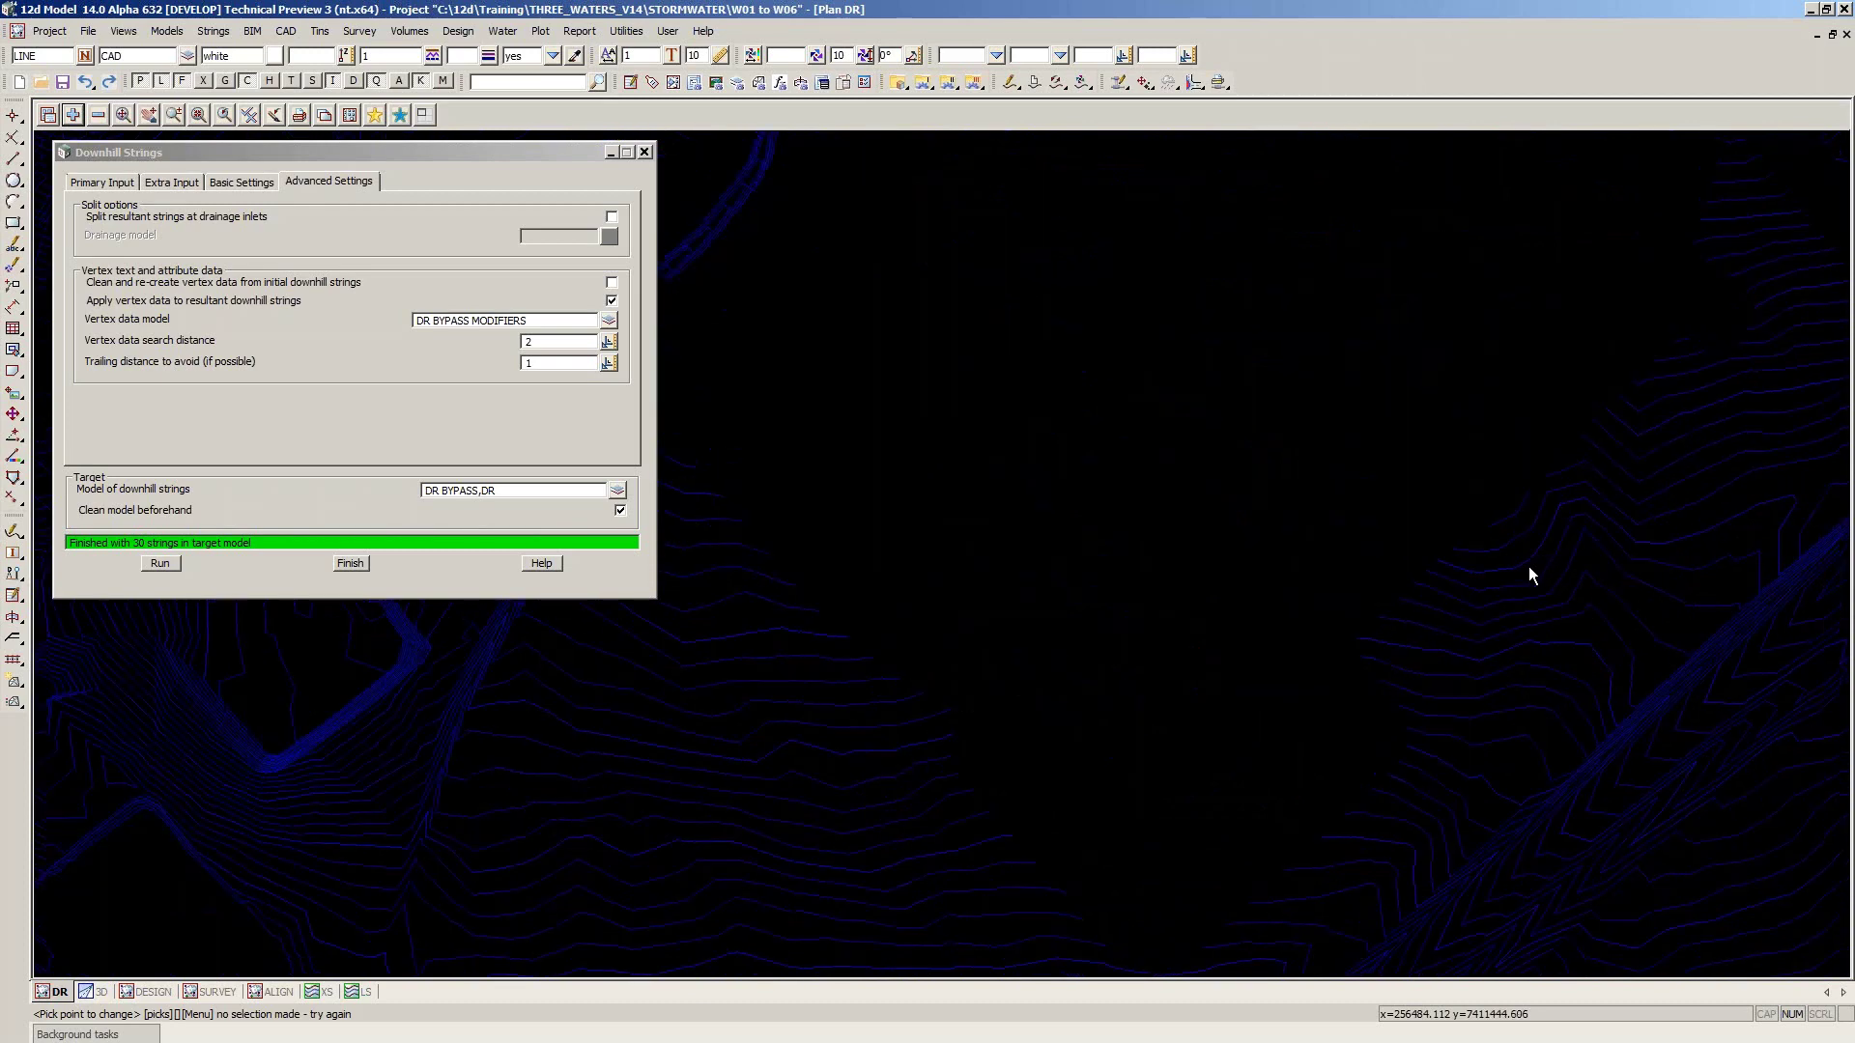
{"action": "scroll", "coordinate": [1353, 357], "scroll_direction": "up", "scroll_amount": 2}
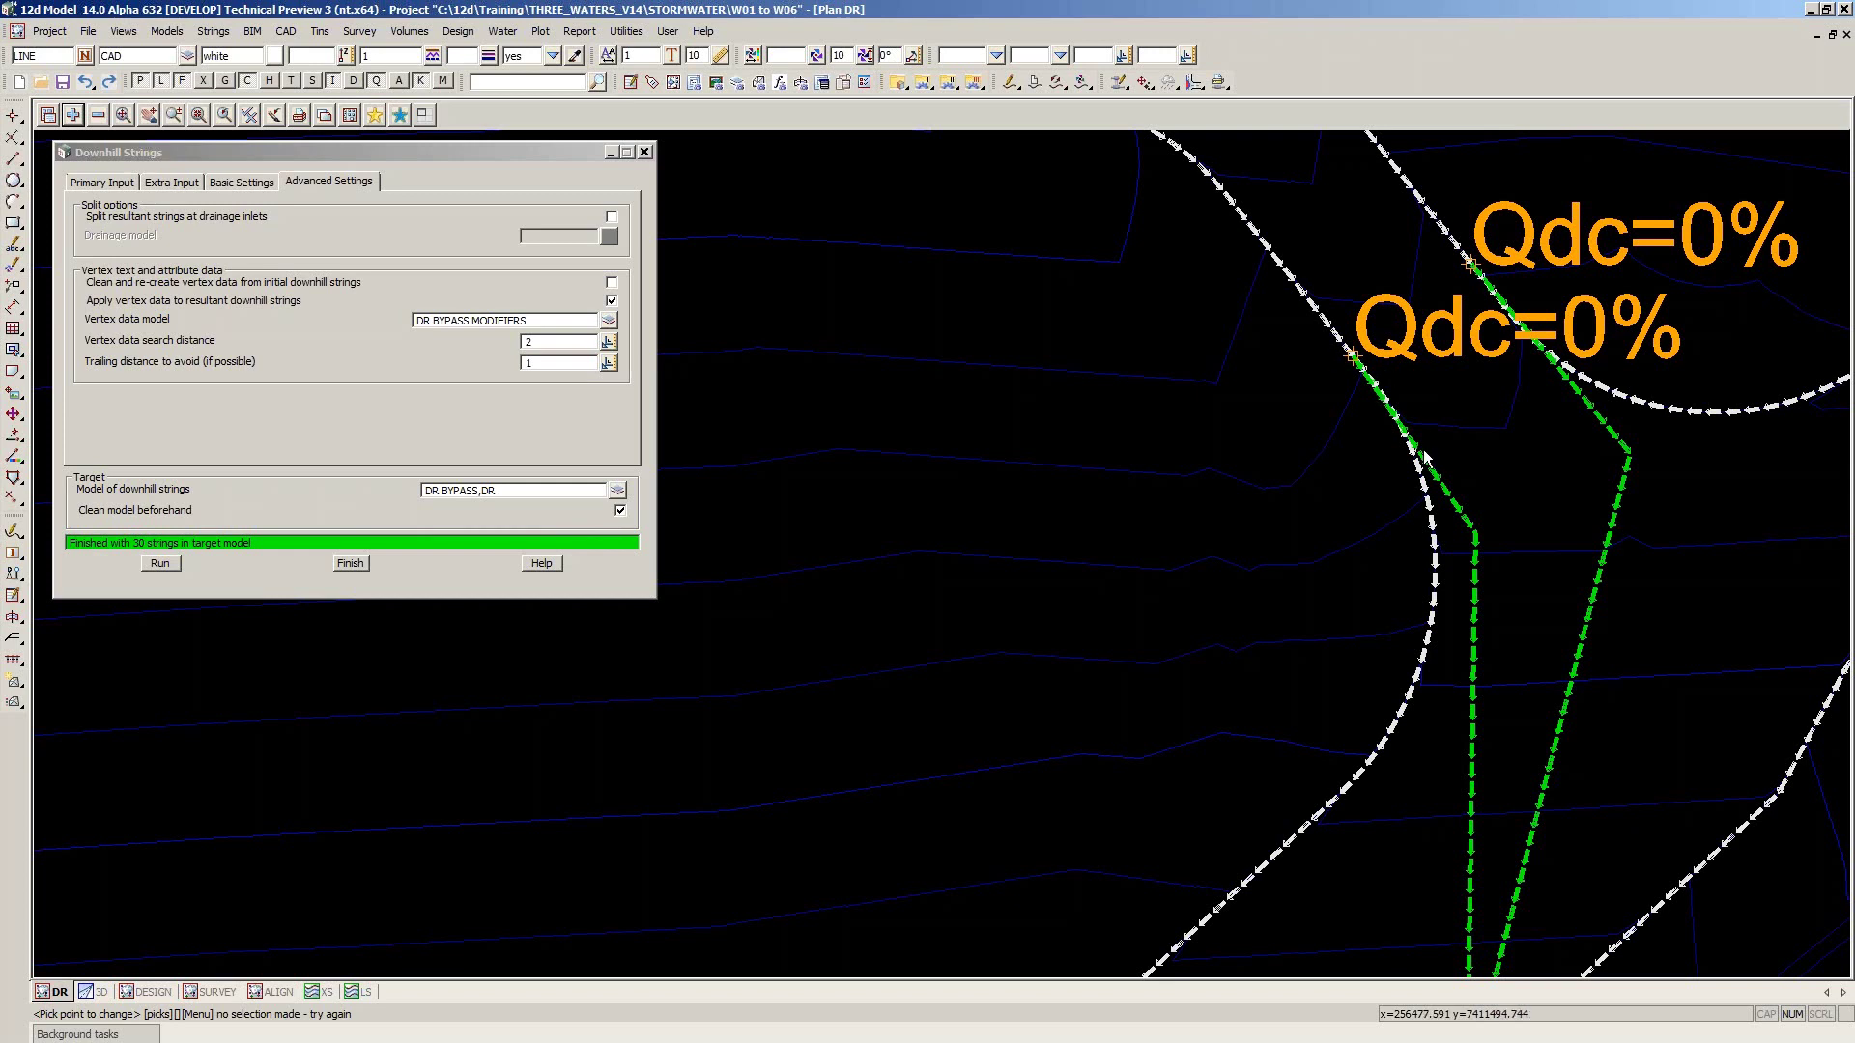
{"action": "scroll", "coordinate": [1520, 601], "scroll_direction": "down", "scroll_amount": 1}
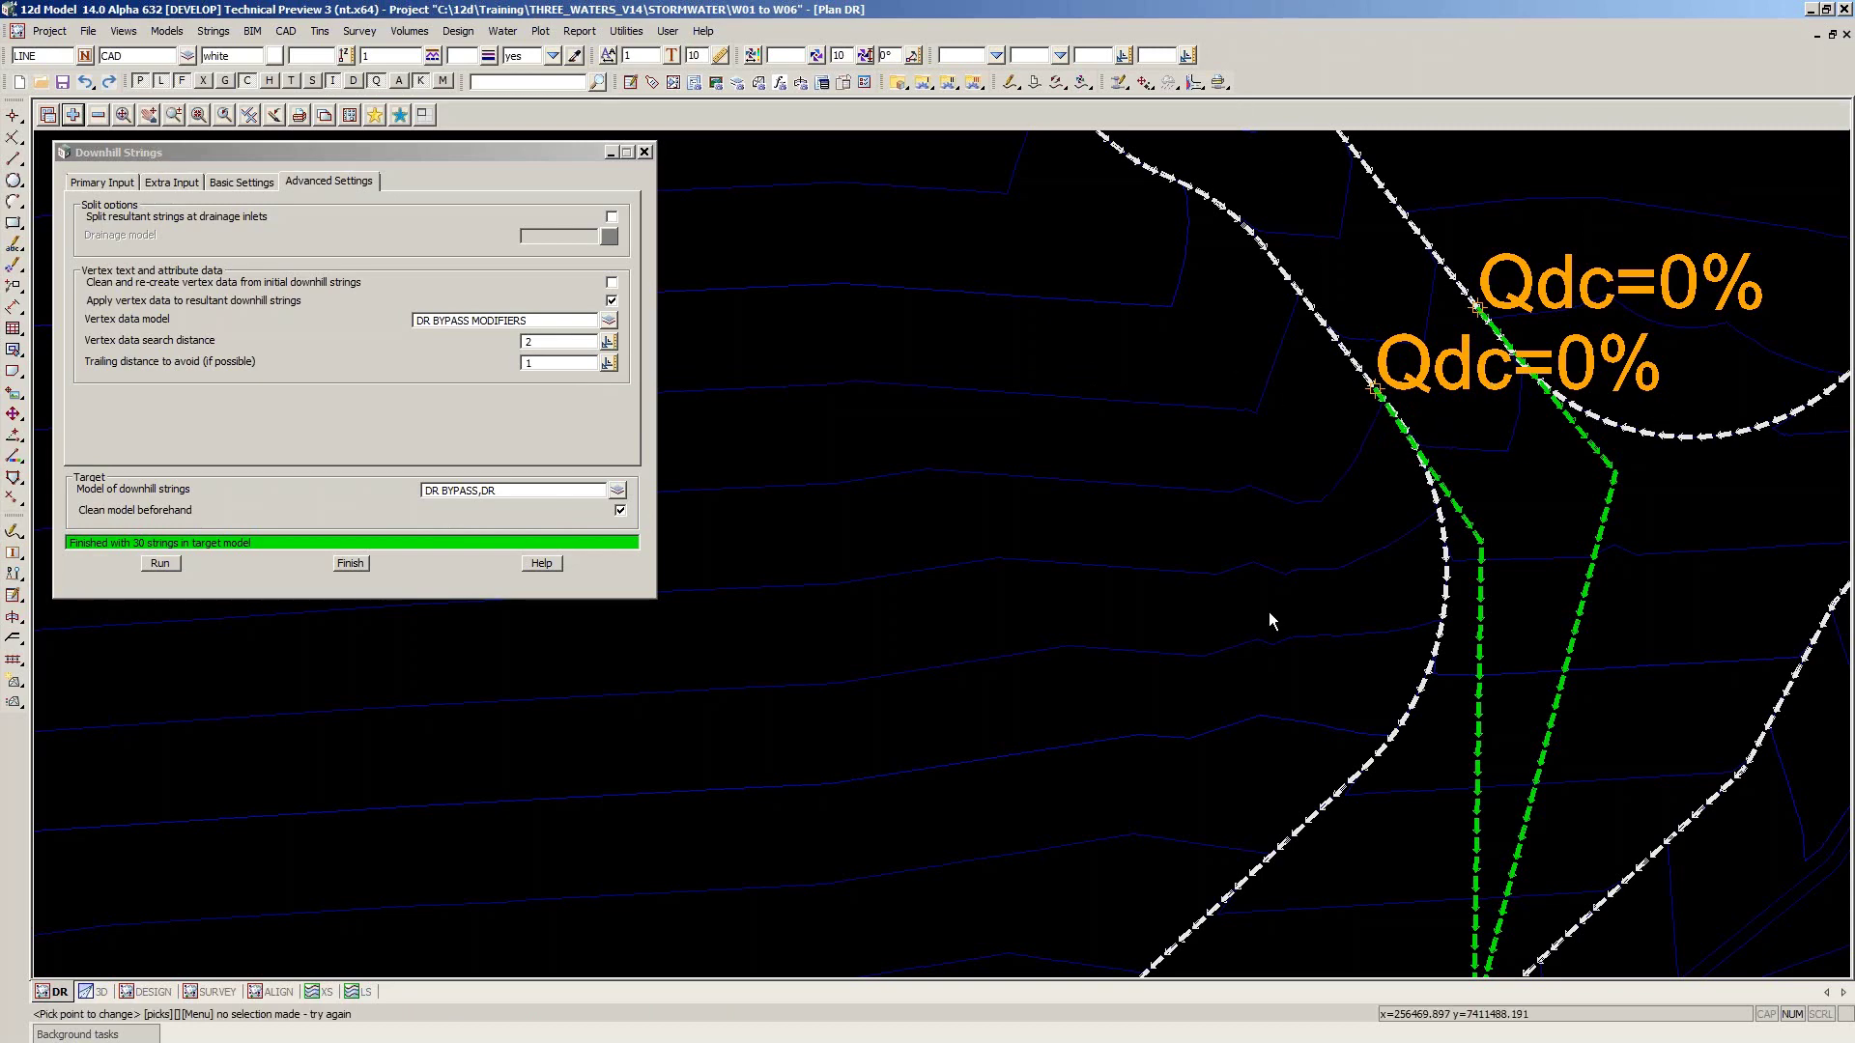
{"action": "scroll", "coordinate": [1263, 657], "scroll_direction": "down", "scroll_amount": 2}
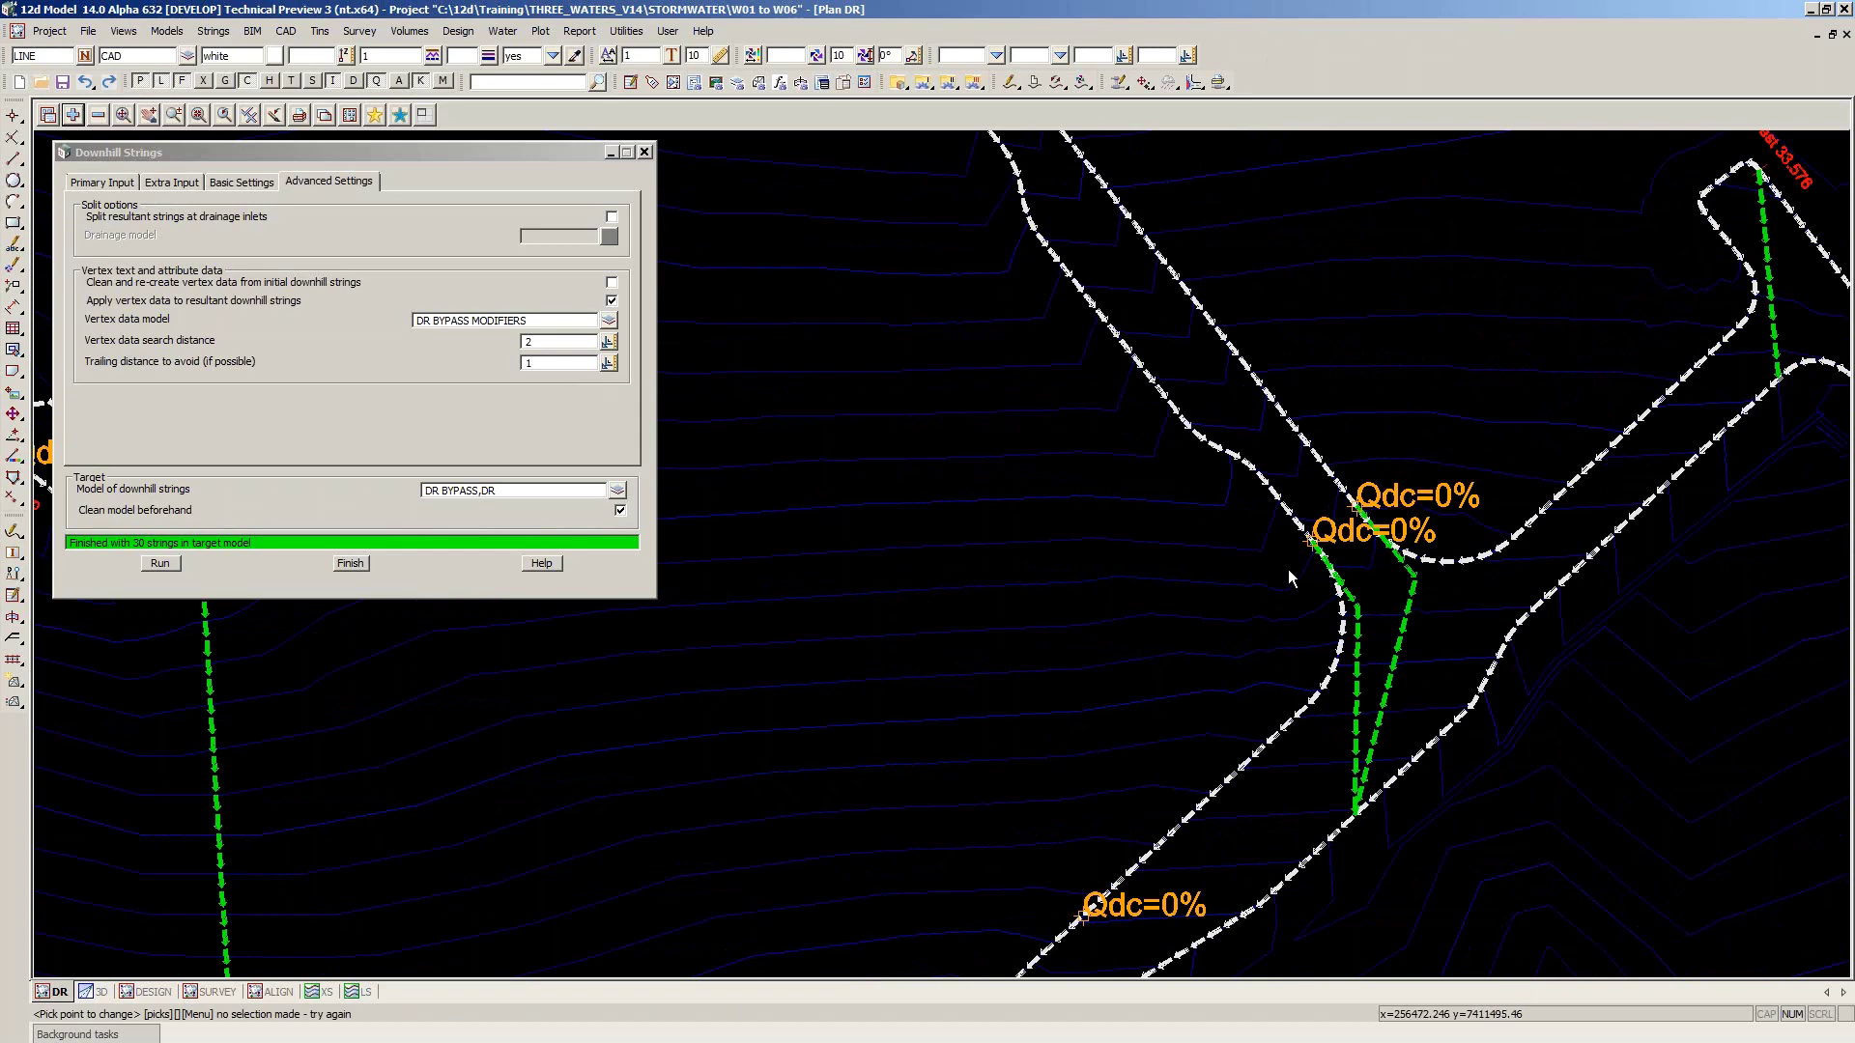
{"action": "scroll", "coordinate": [1450, 438], "scroll_direction": "down", "scroll_amount": 2}
{"action": "scroll", "coordinate": [1449, 440], "scroll_direction": "down", "scroll_amount": 1}
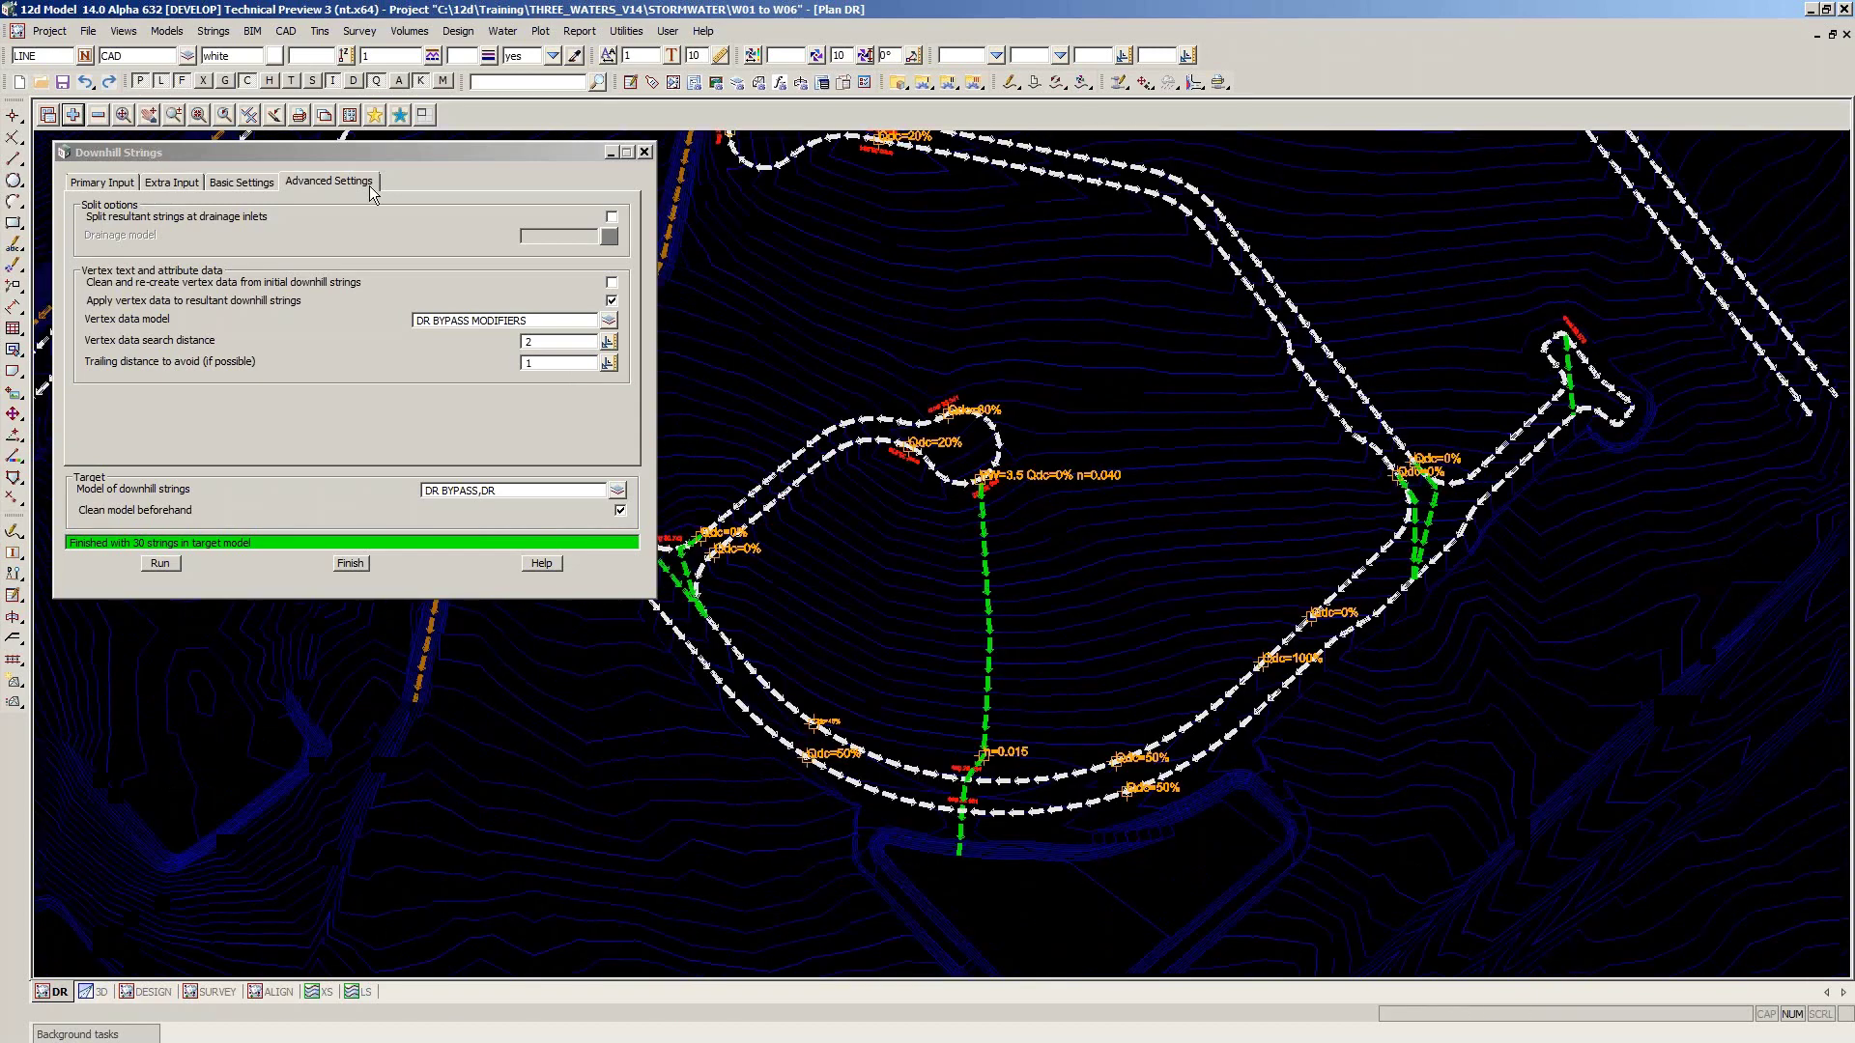
Remove the DR BYPASS MODIFIERS model from the DR plan view and regenerate the downhill strings with the vertex data applied
{"action": "left_click", "coordinate": [97, 114]}
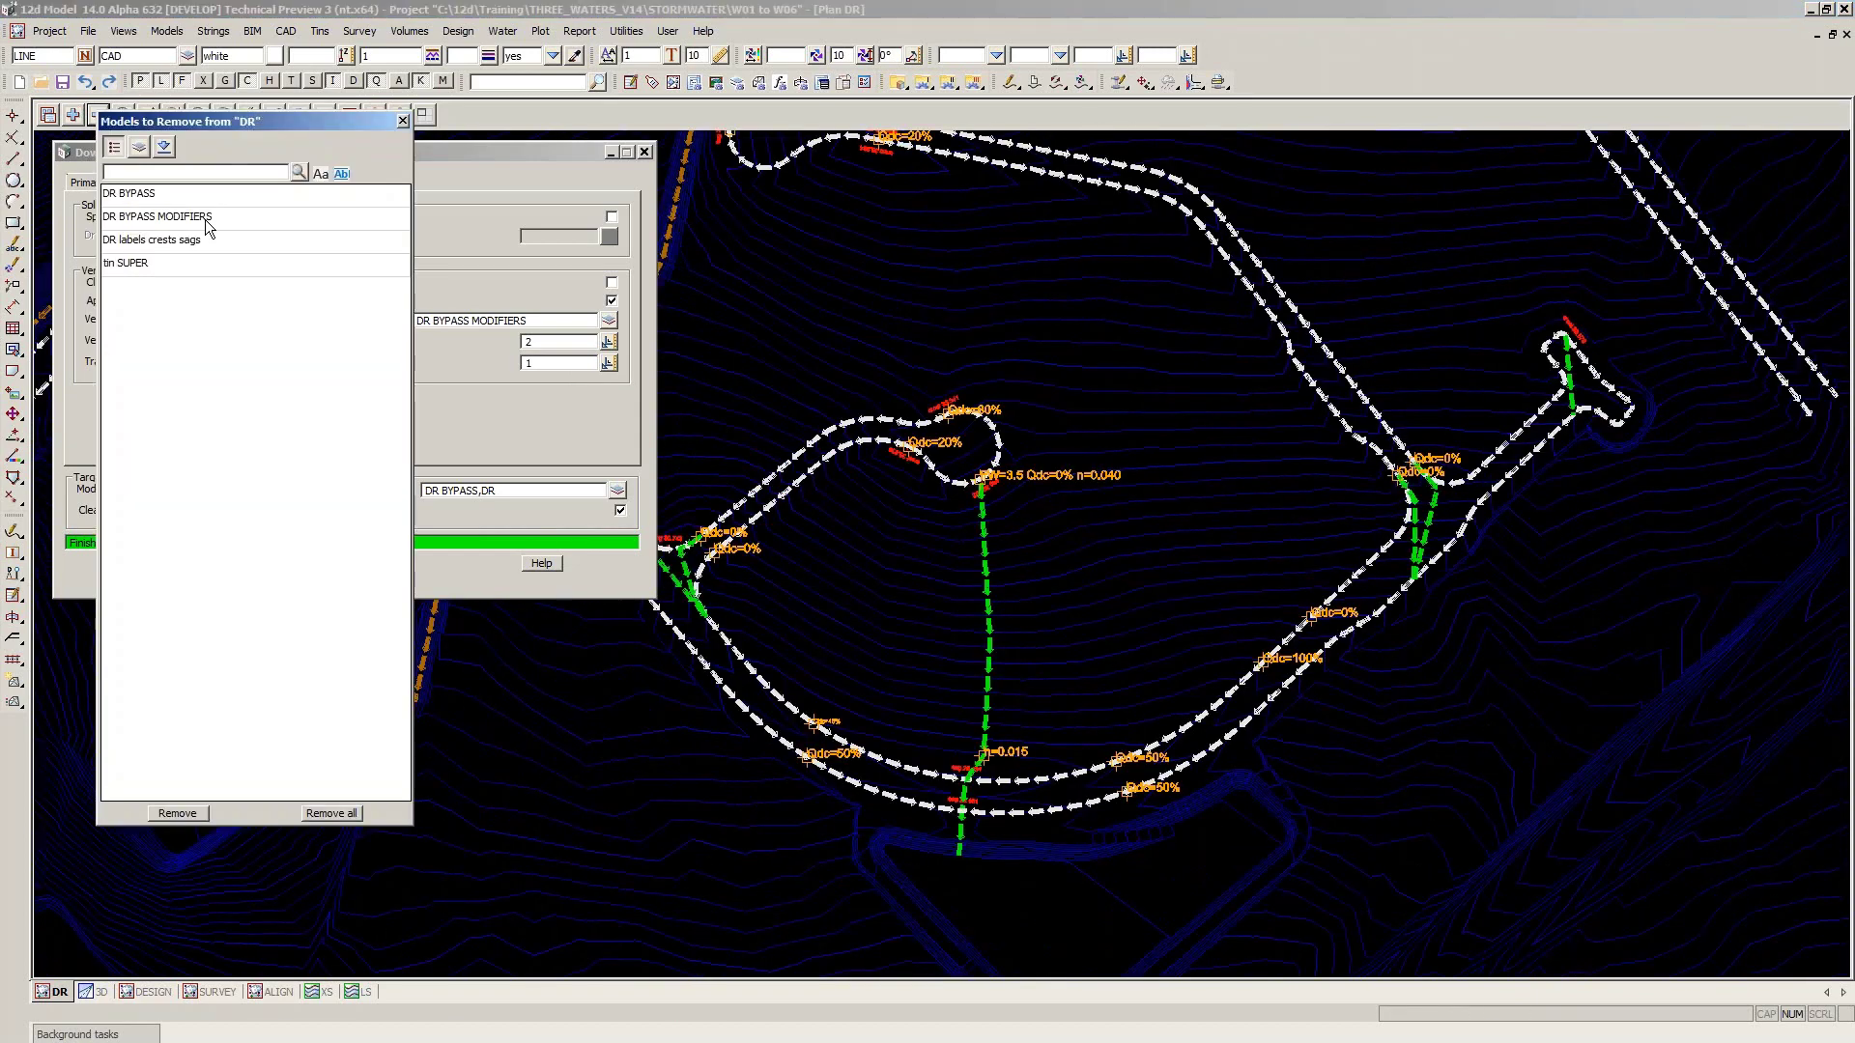
{"action": "left_click", "coordinate": [205, 221]}
{"action": "scroll", "coordinate": [776, 795], "scroll_direction": "up", "scroll_amount": 2}
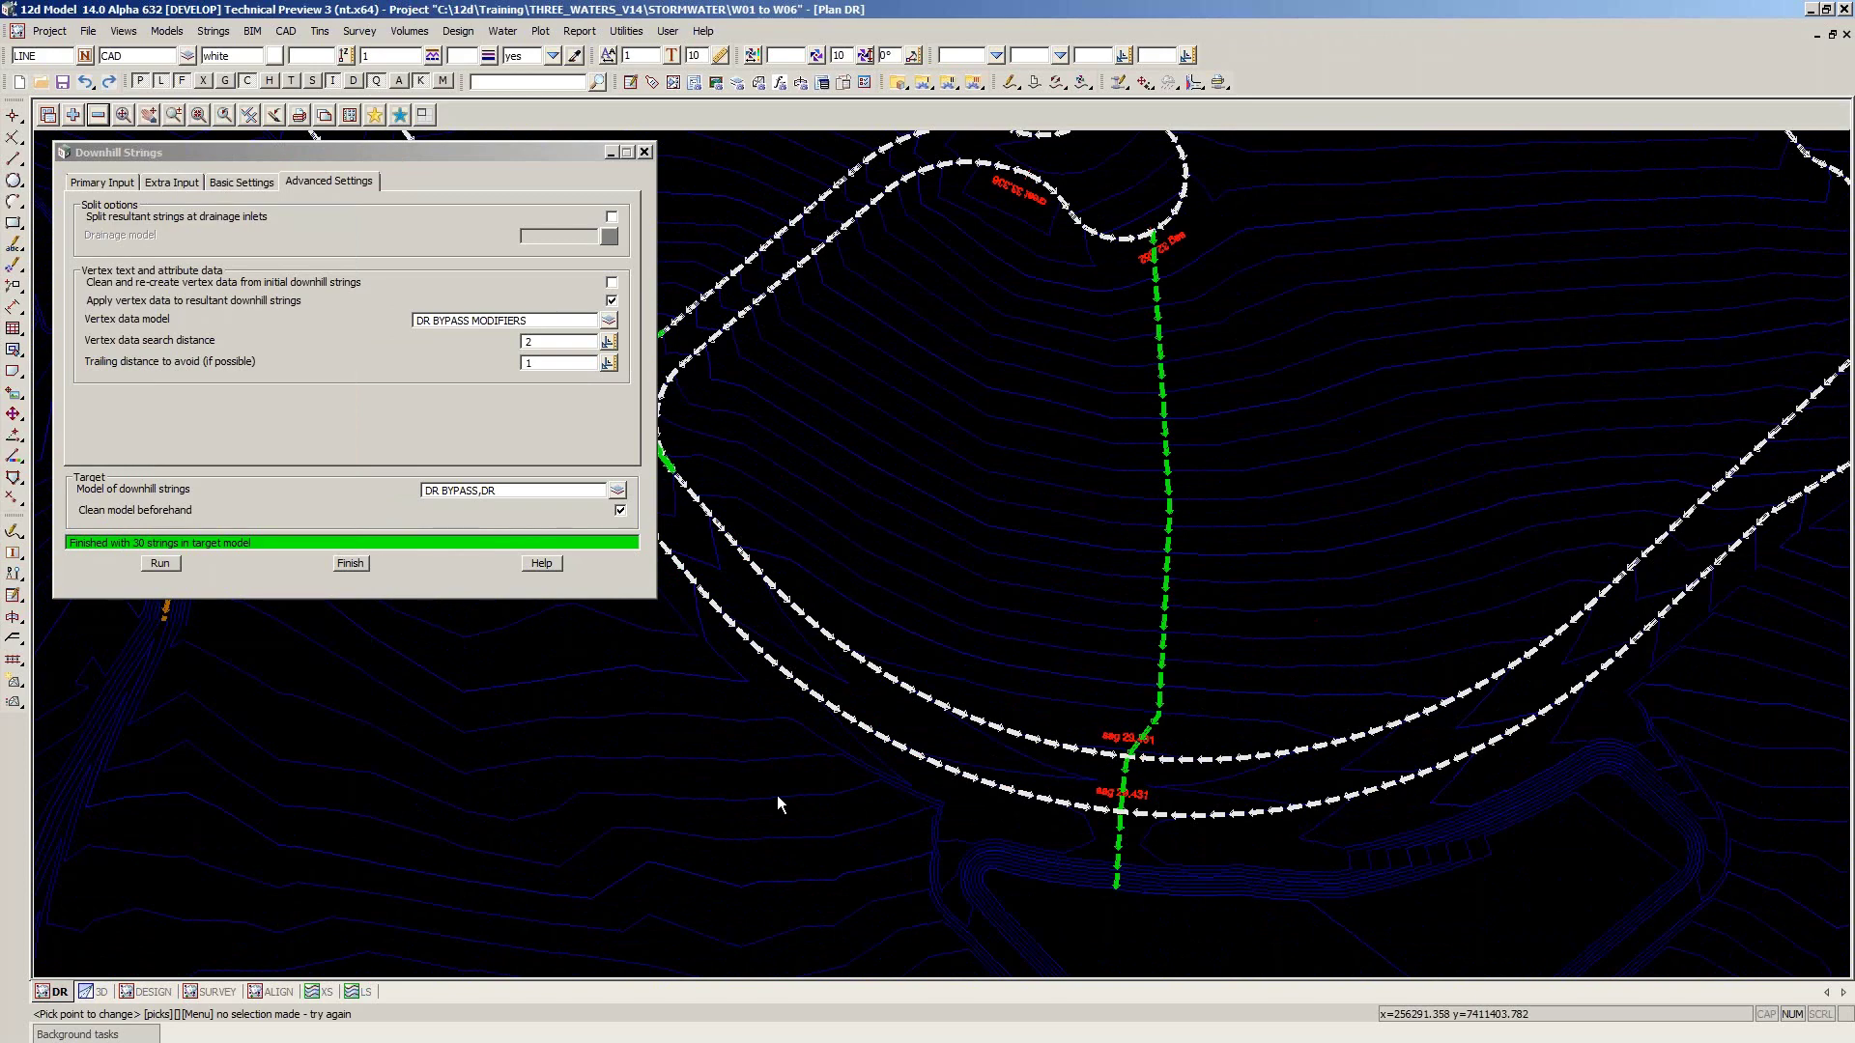
{"action": "scroll", "coordinate": [776, 796], "scroll_direction": "up", "scroll_amount": 2}
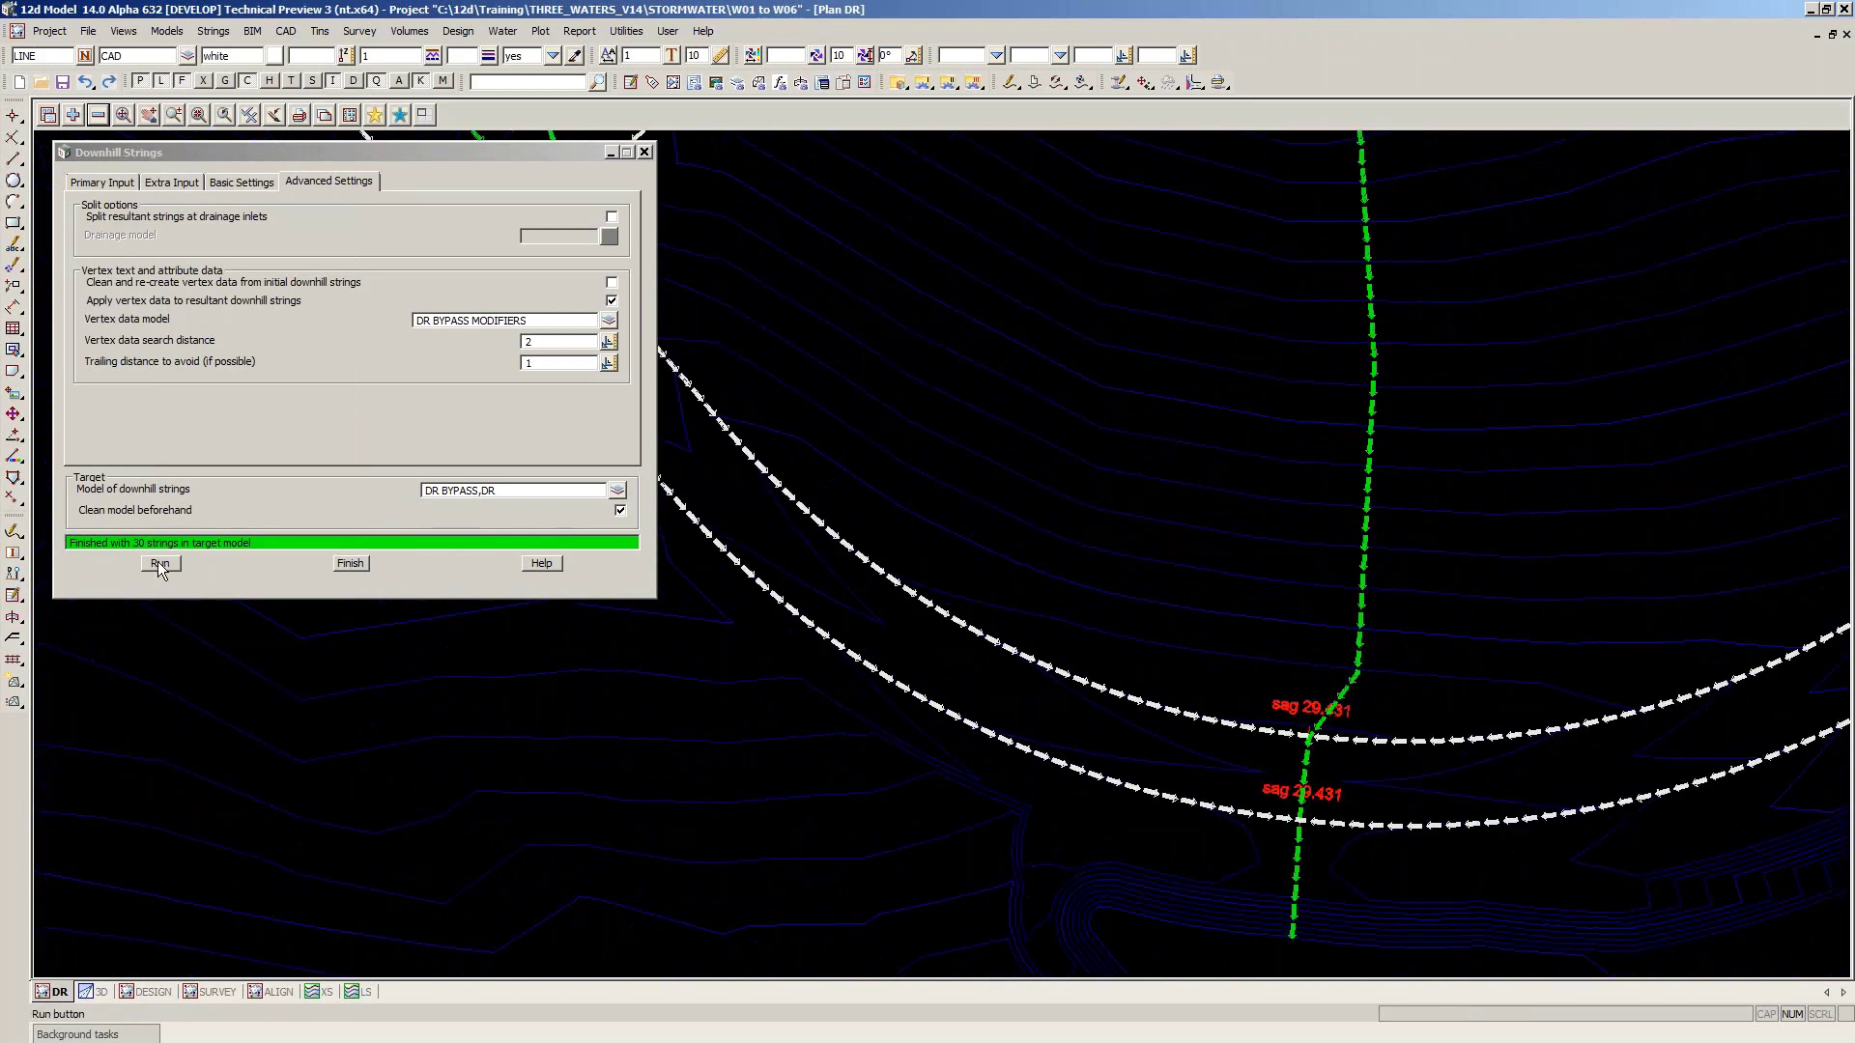
{"action": "left_click", "coordinate": [160, 566]}
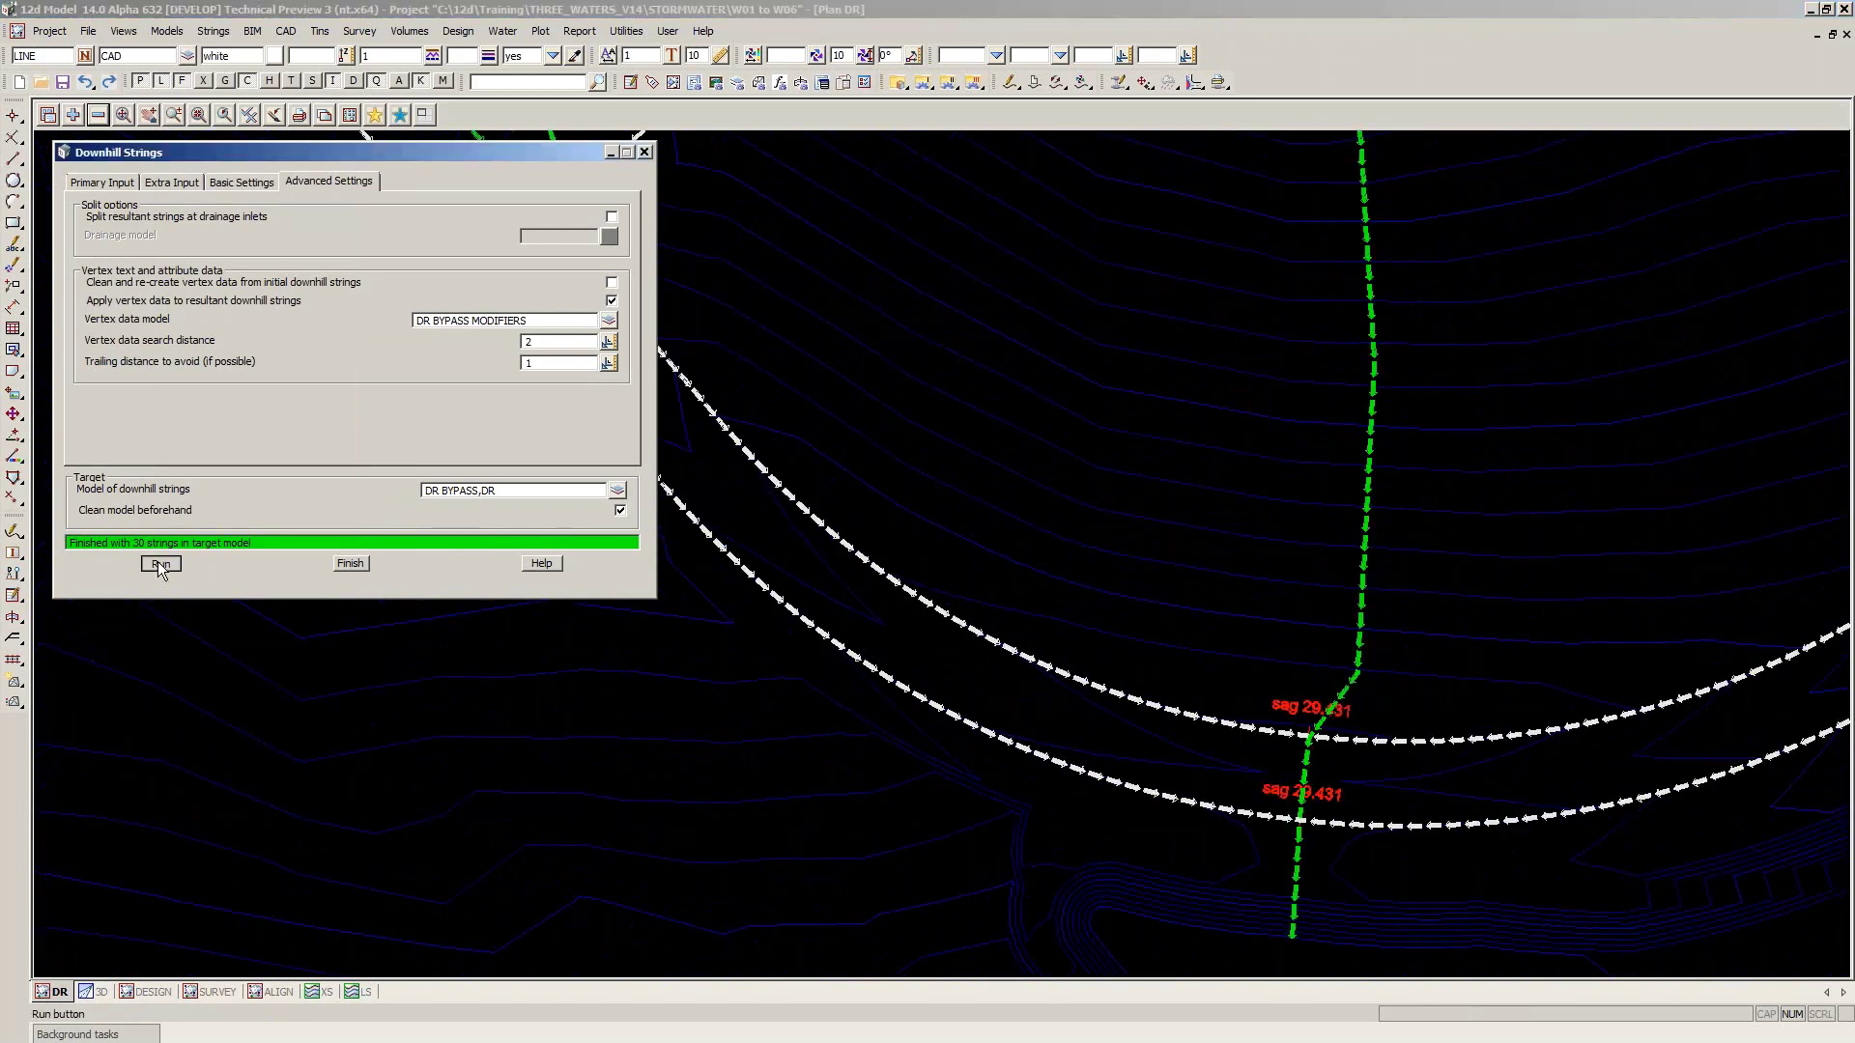
Examine the regenerated strings around sag 29.431 to check the vertex data labels applied on the lower road curve
{"action": "left_click", "coordinate": [823, 705]}
{"action": "scroll", "coordinate": [884, 723], "scroll_direction": "up", "scroll_amount": 2}
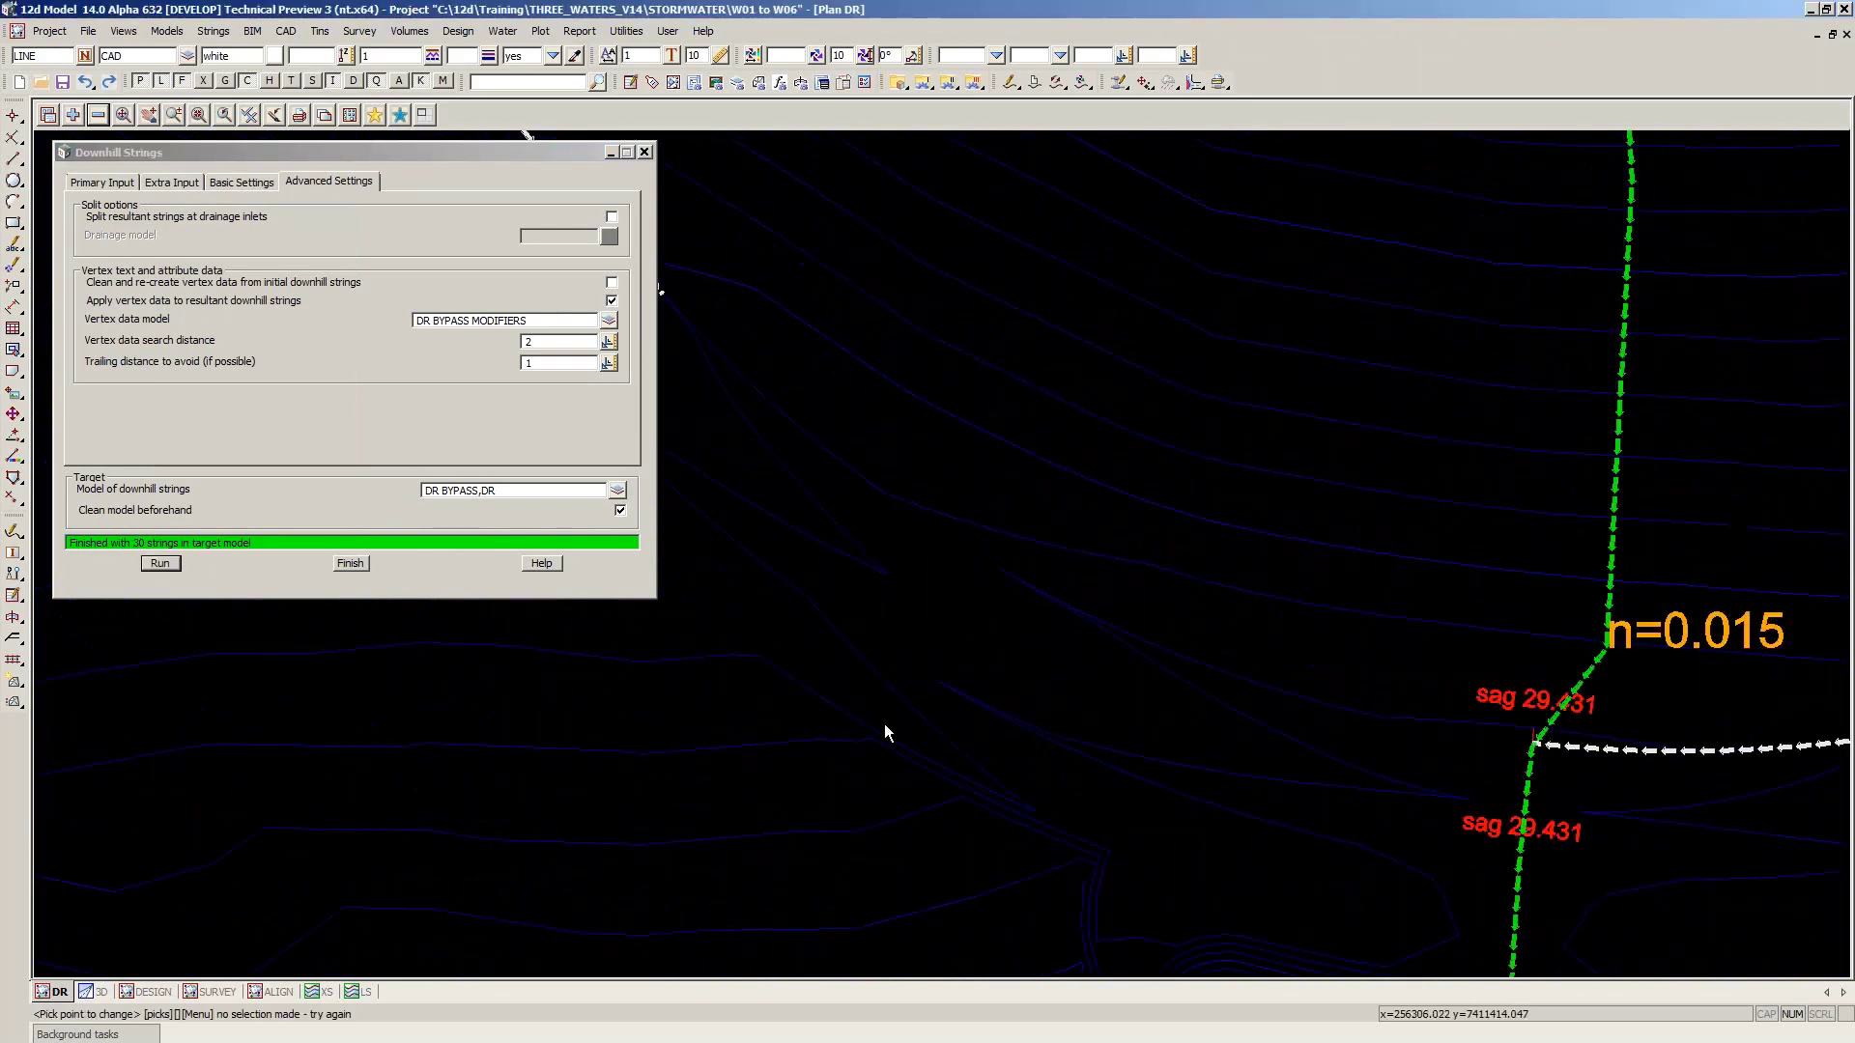
{"action": "scroll", "coordinate": [884, 723], "scroll_direction": "up", "scroll_amount": 2}
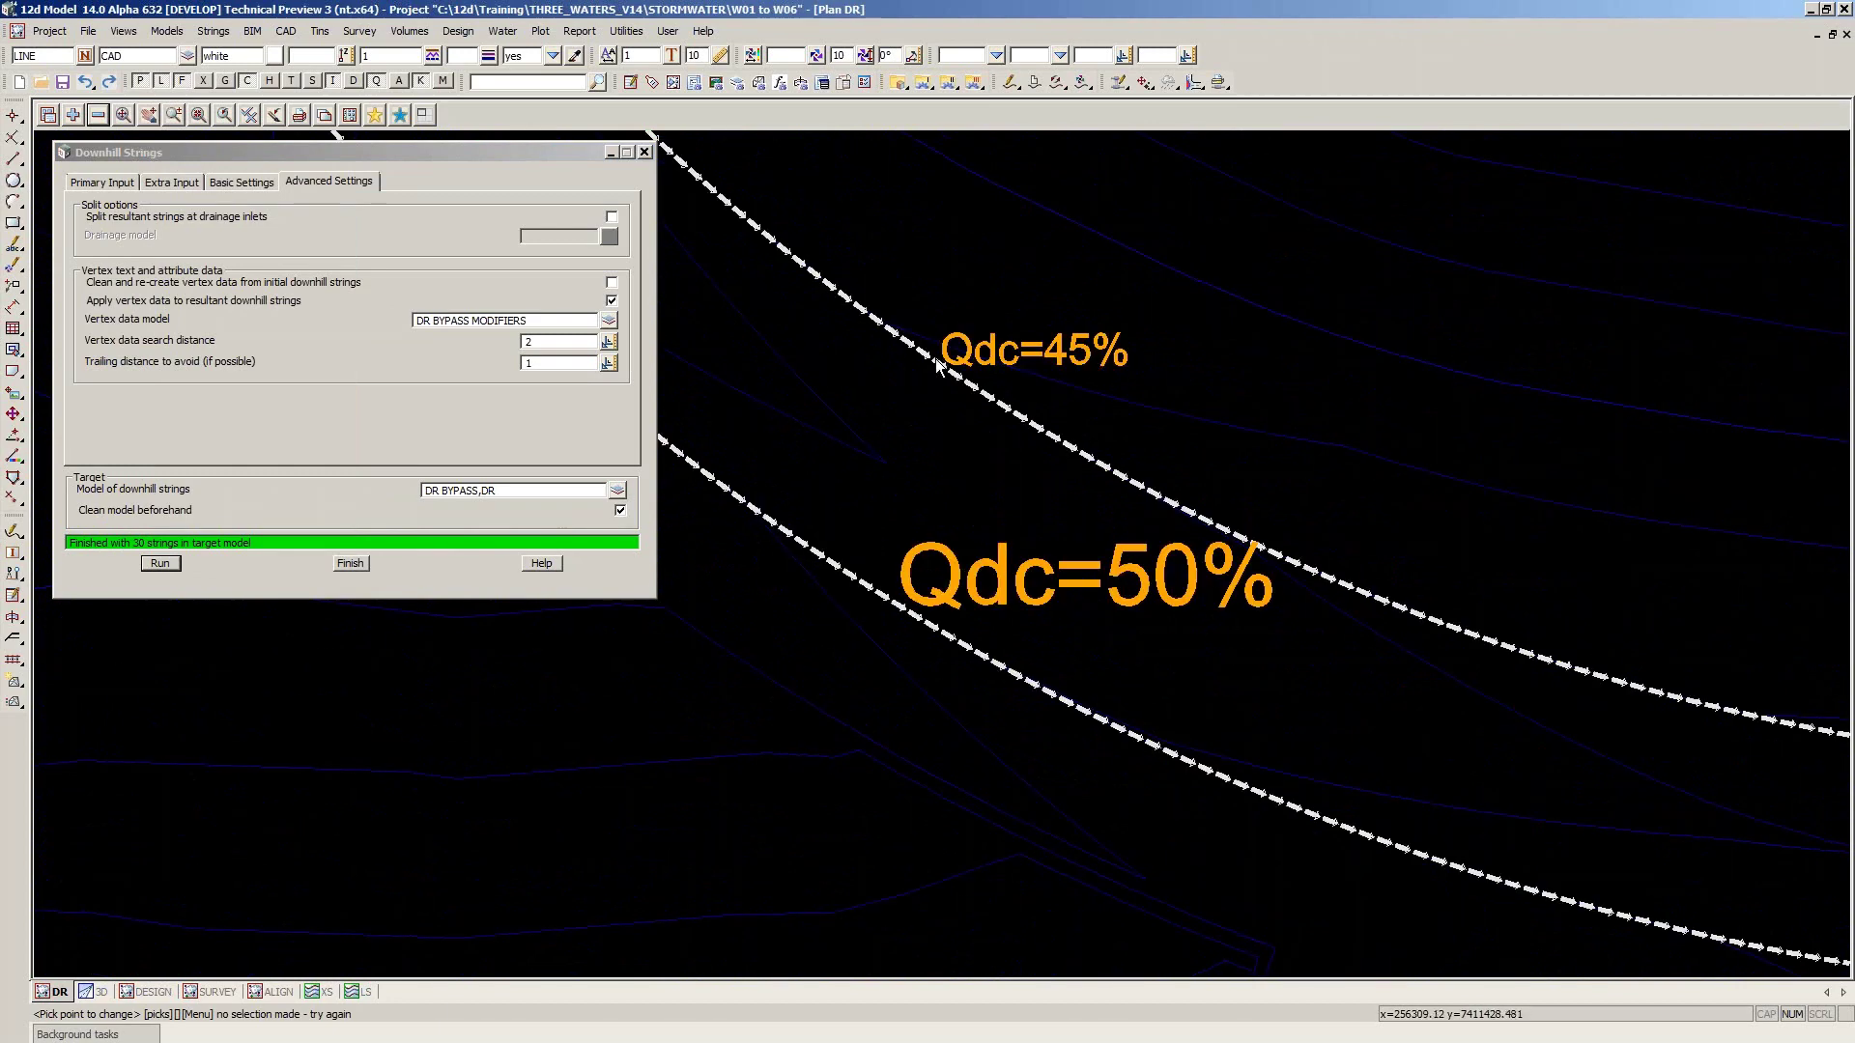
{"action": "scroll", "coordinate": [856, 536], "scroll_direction": "down", "scroll_amount": 2}
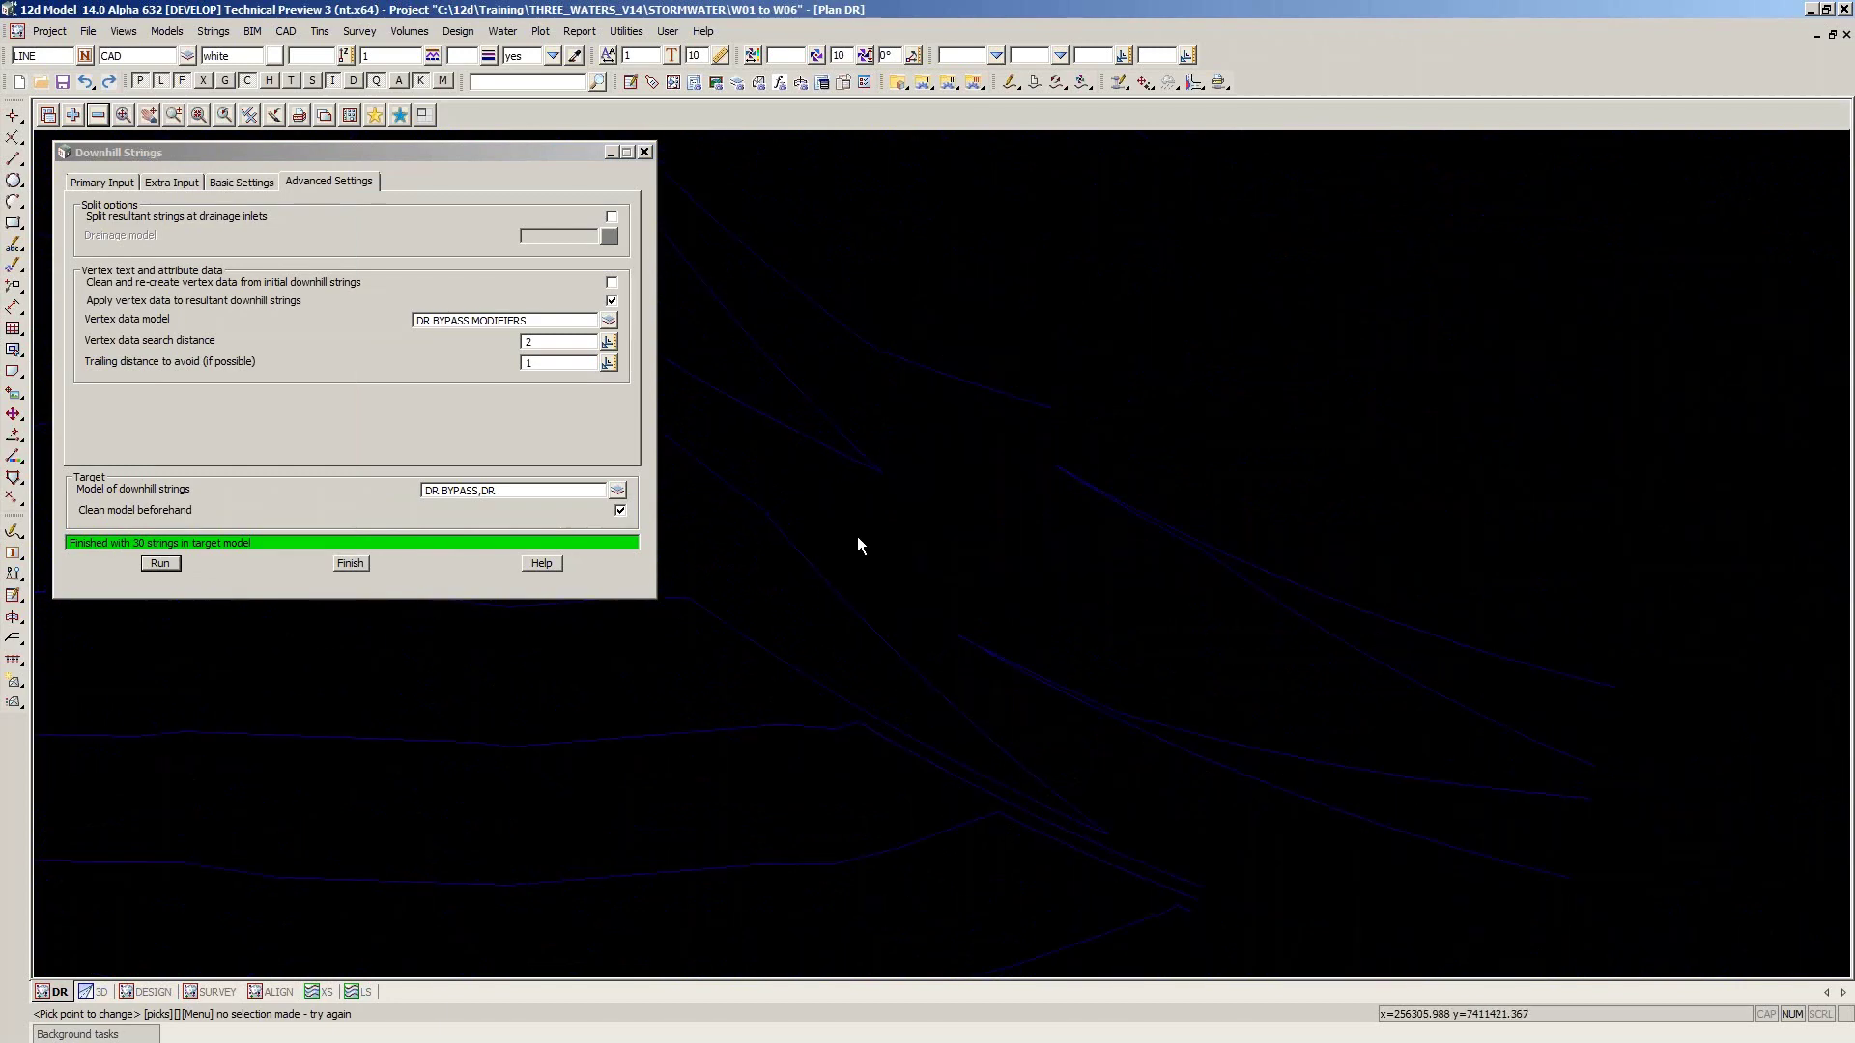
{"action": "scroll", "coordinate": [796, 589], "scroll_direction": "up", "scroll_amount": 4}
{"action": "scroll", "coordinate": [796, 589], "scroll_direction": "down", "scroll_amount": 2}
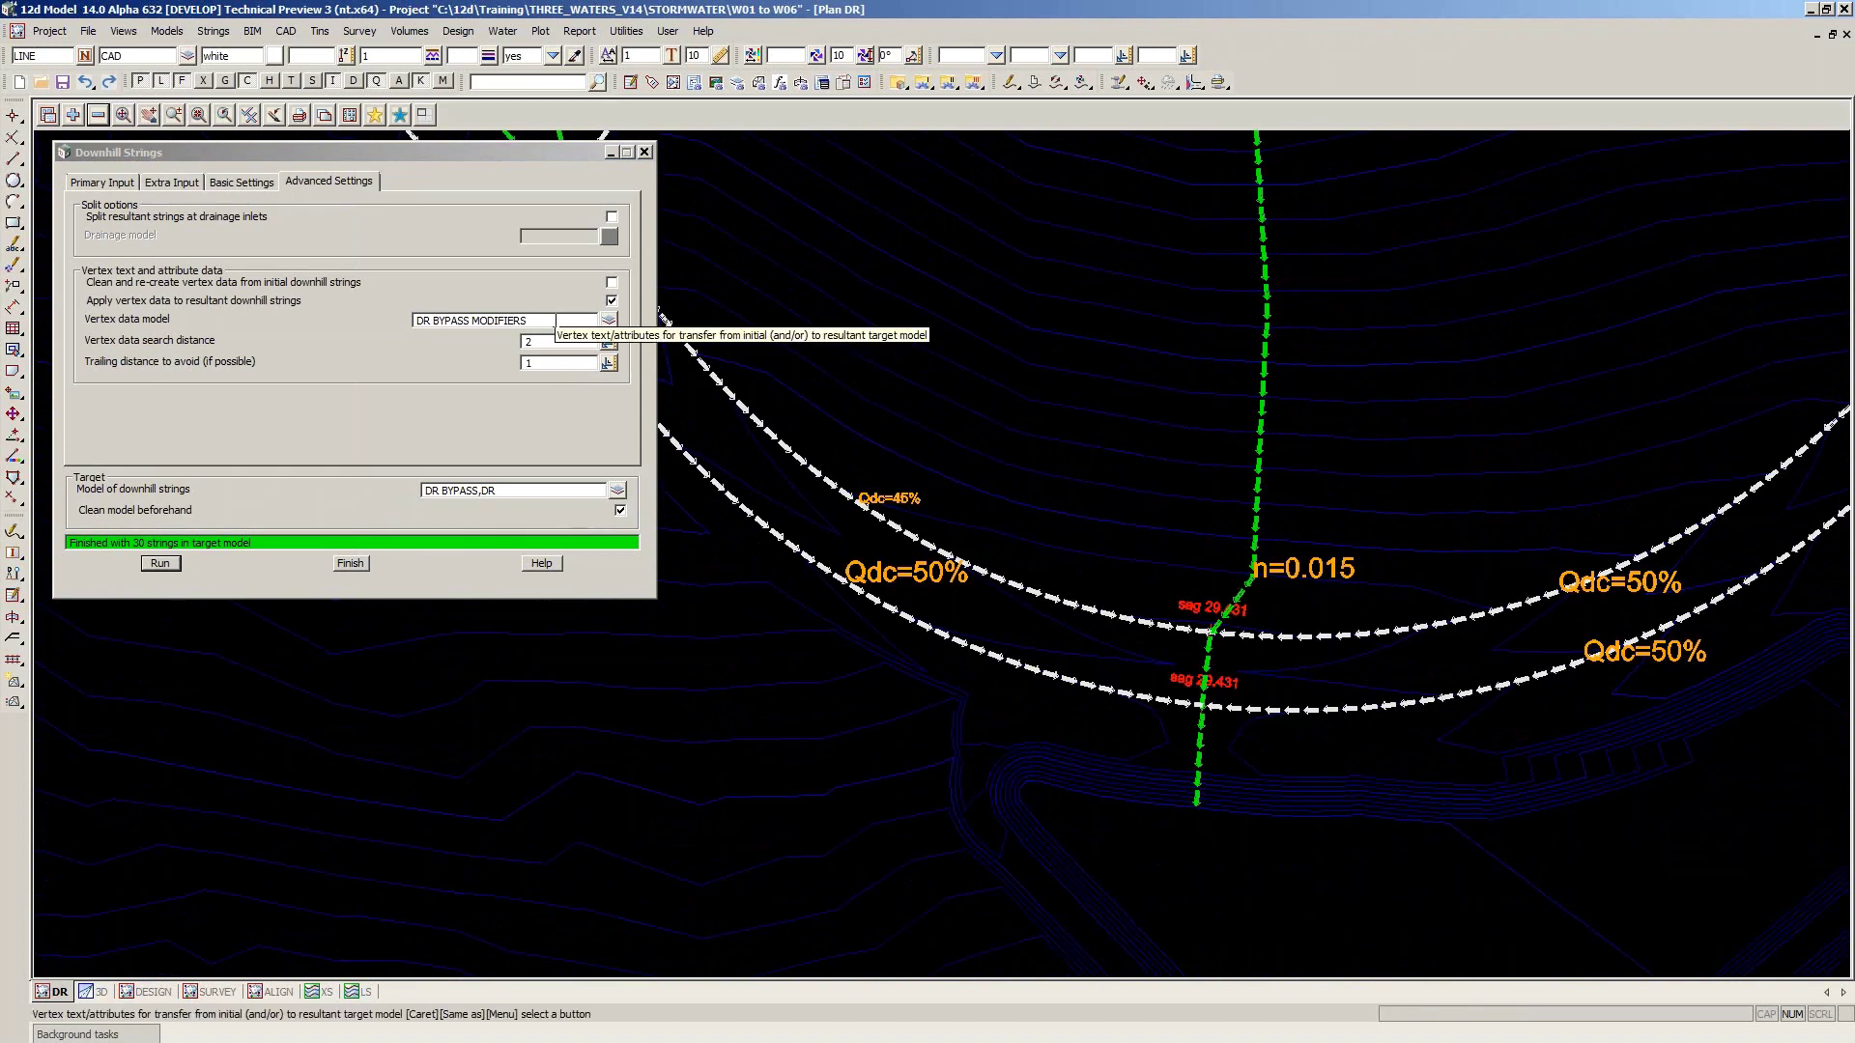
{"action": "scroll", "coordinate": [1066, 817], "scroll_direction": "down", "scroll_amount": 1}
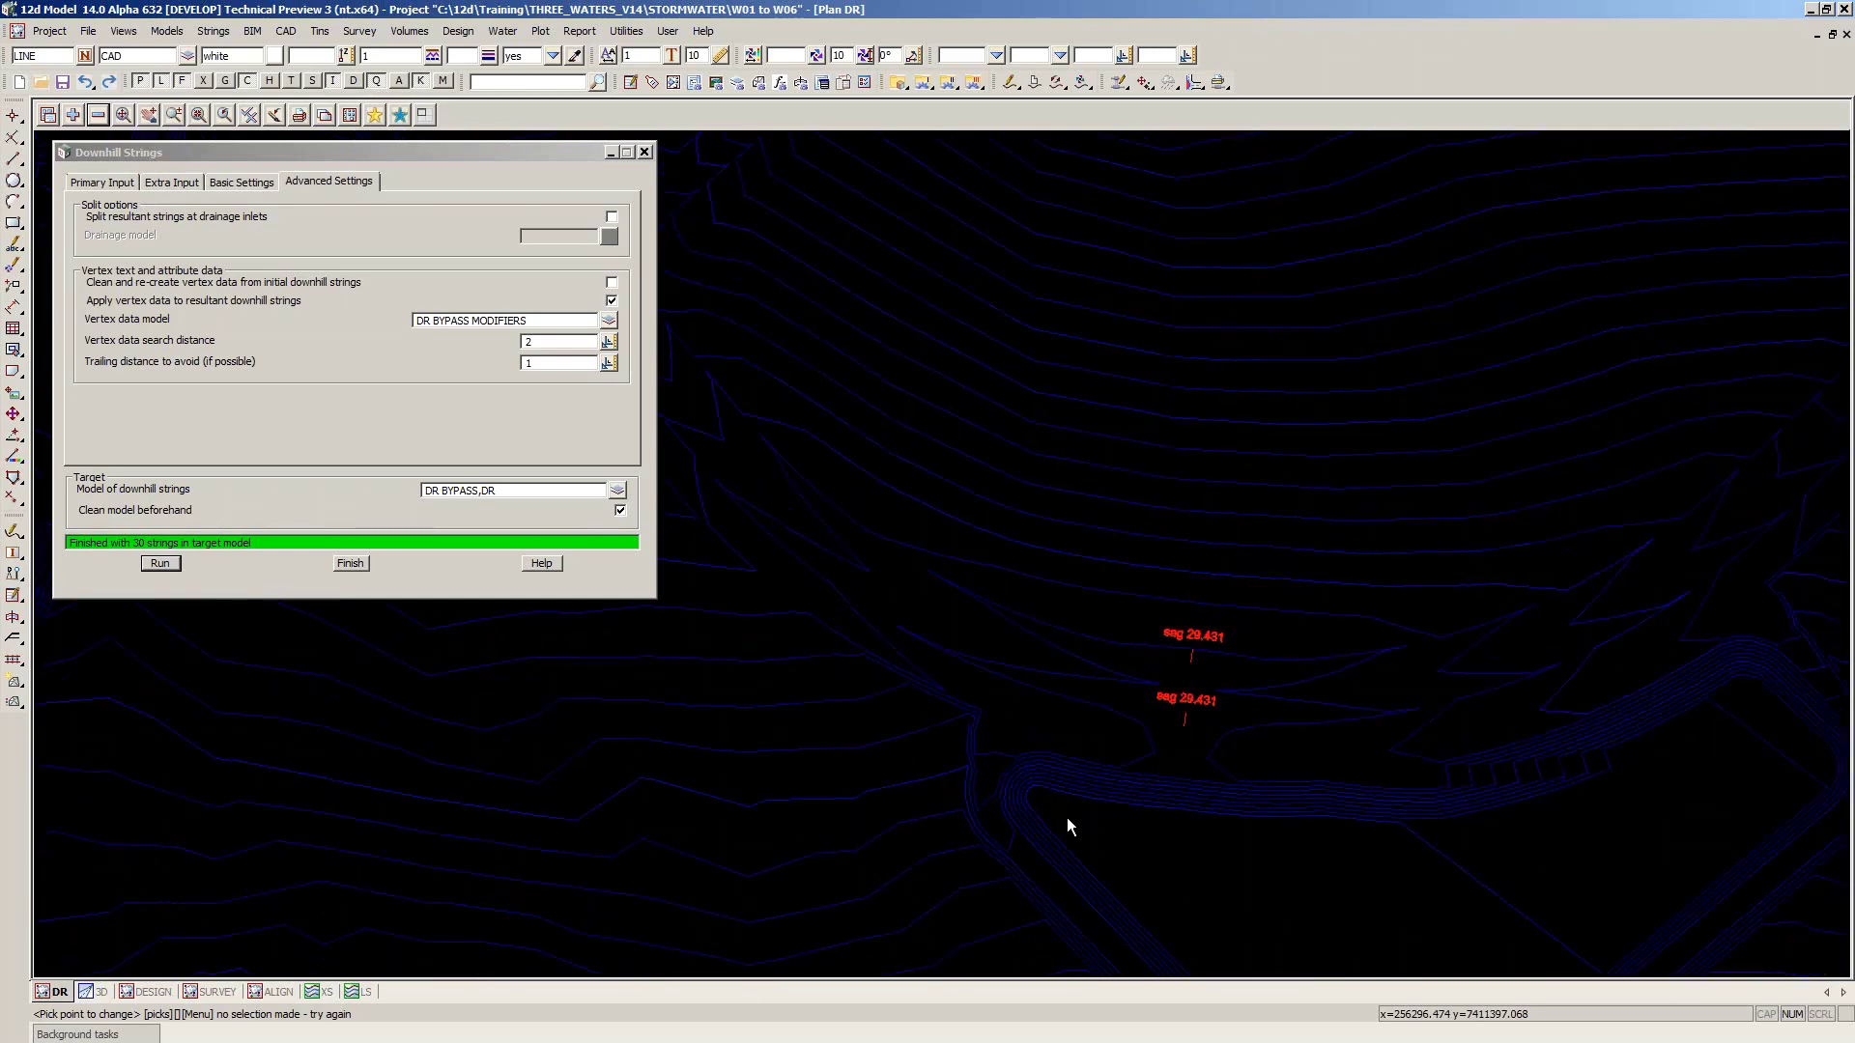
{"action": "scroll", "coordinate": [1066, 817], "scroll_direction": "down", "scroll_amount": 1}
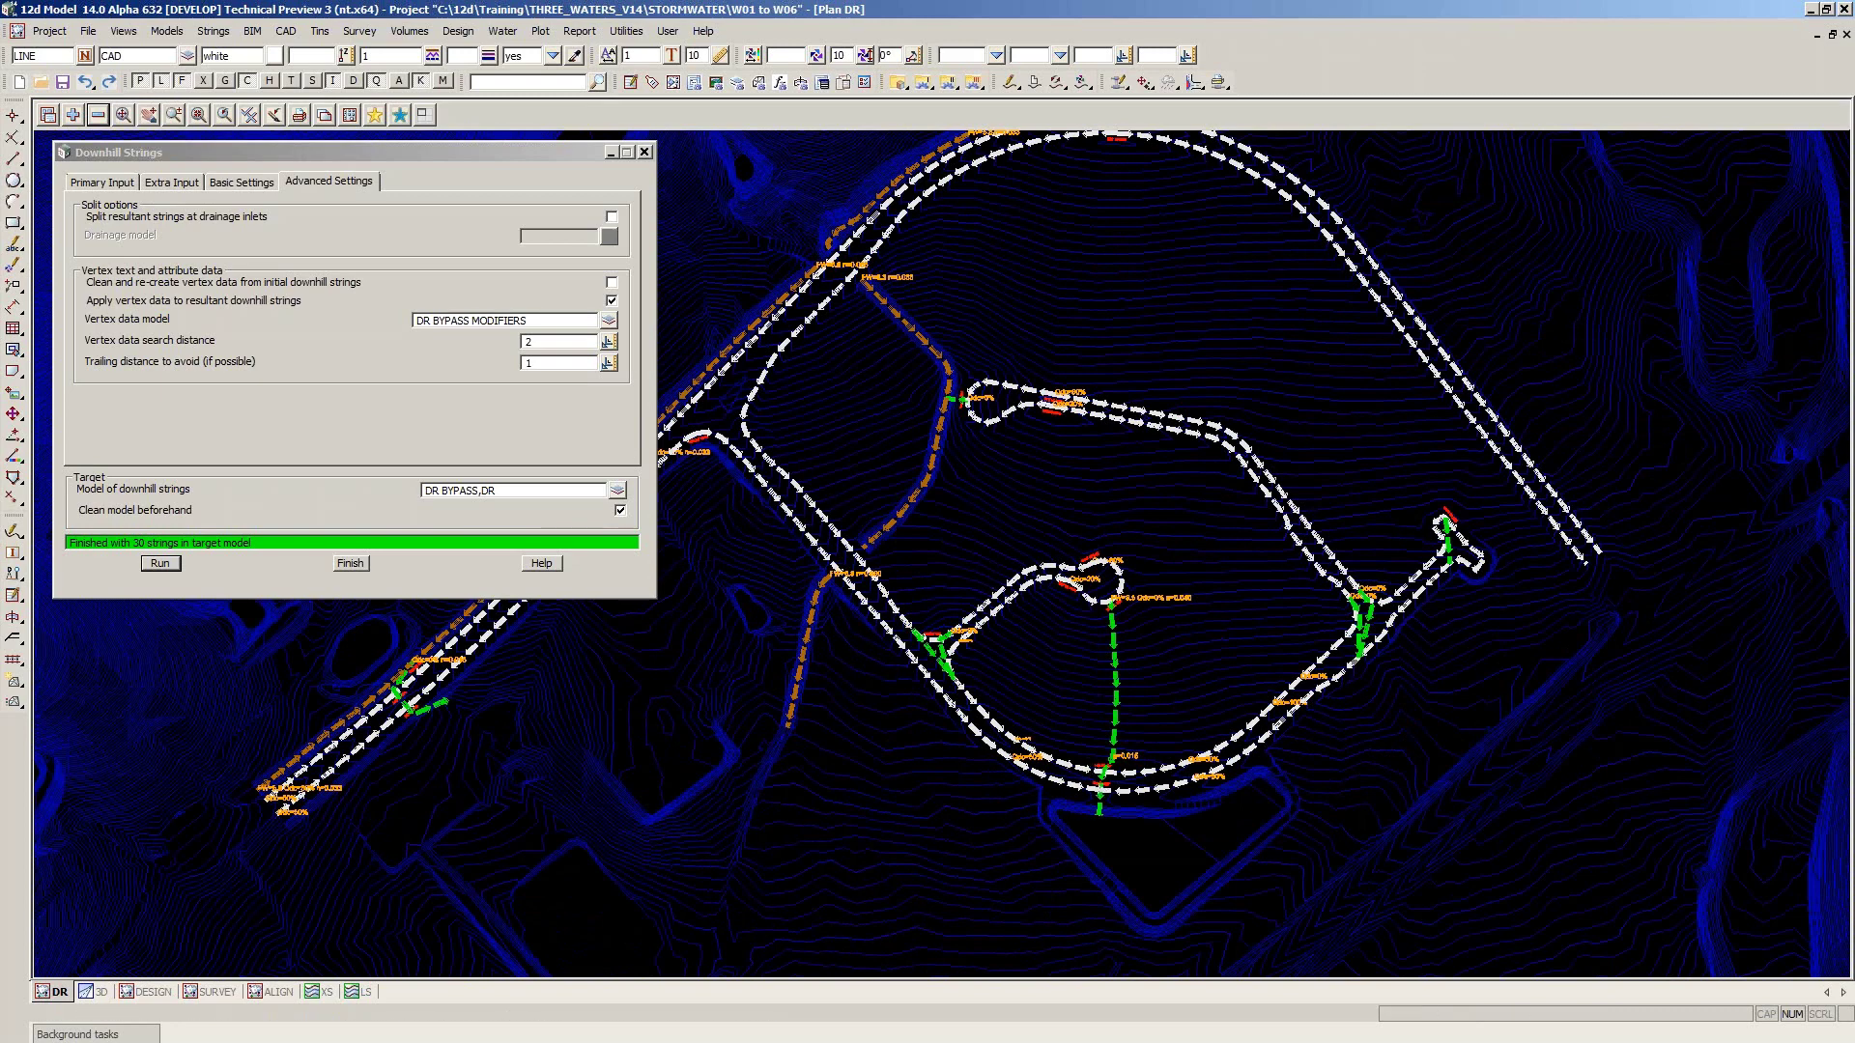
Review the vertex data model setting and the source model of extra strings used for the downhill strings
{"action": "left_click", "coordinate": [537, 323]}
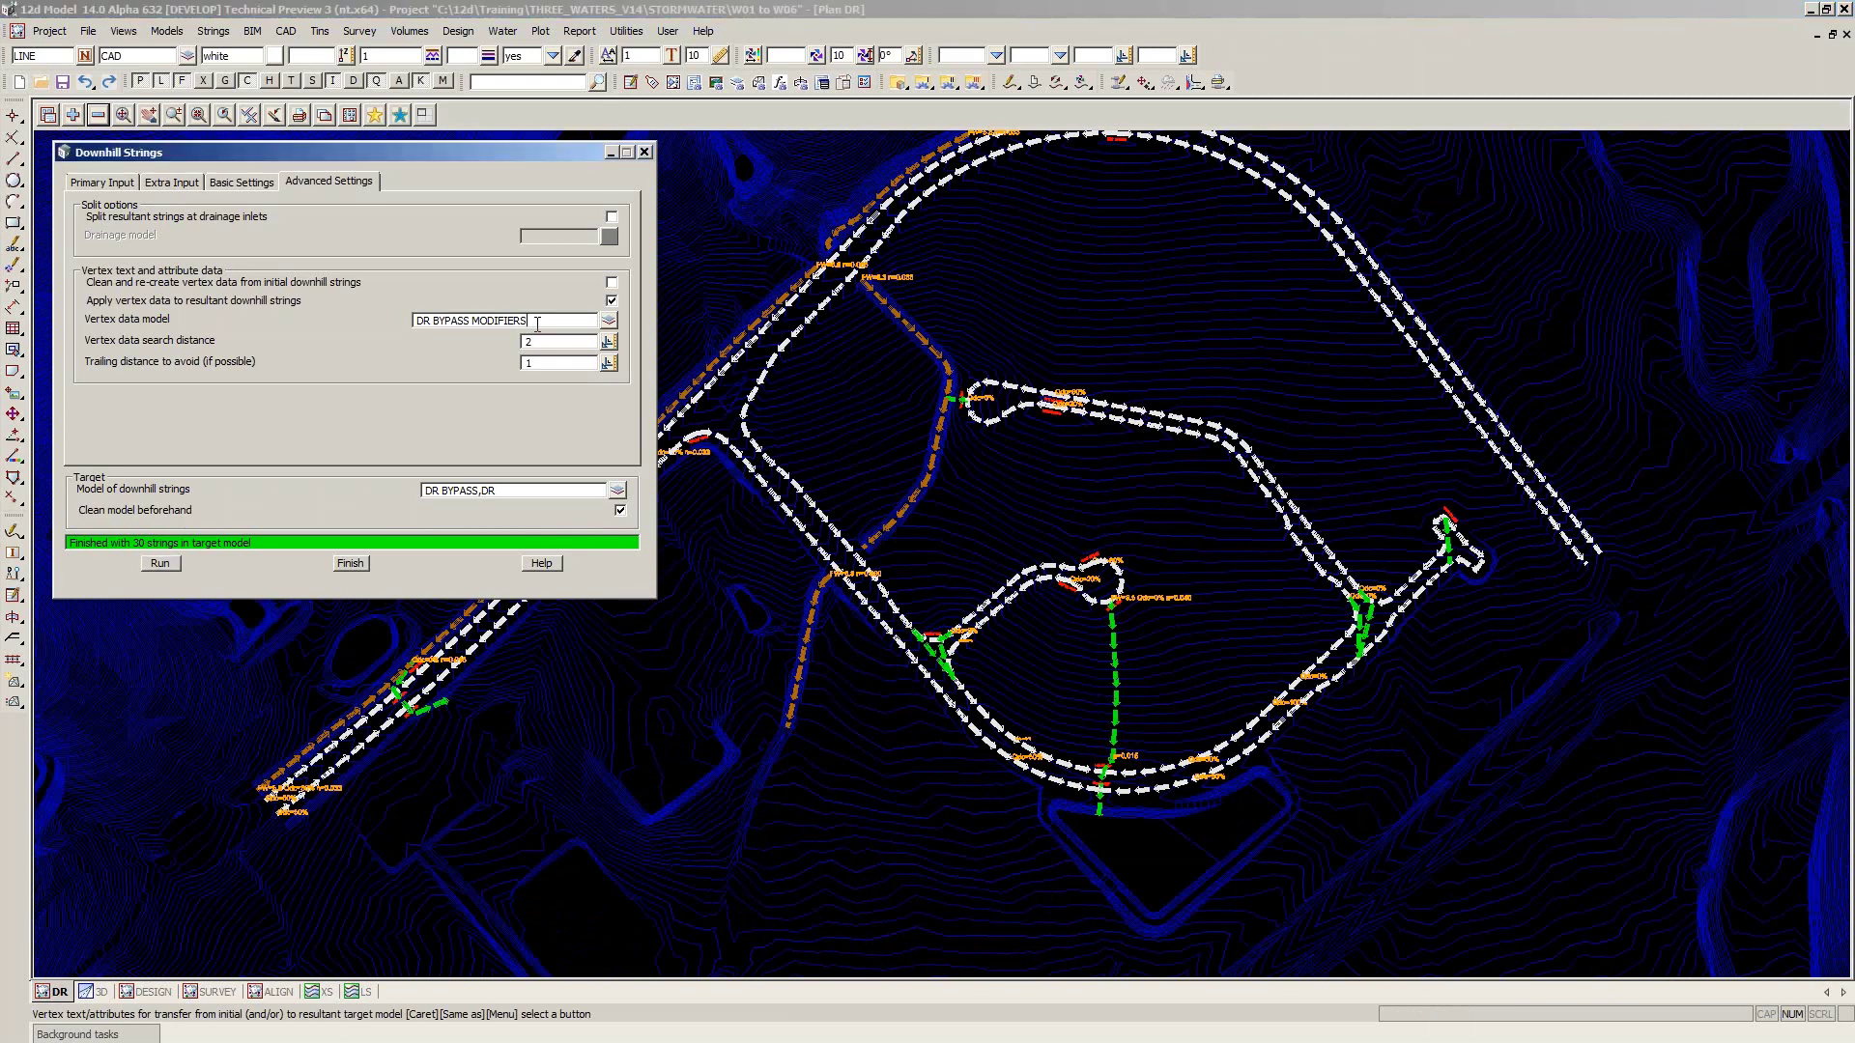
{"action": "left_click", "coordinate": [1086, 646]}
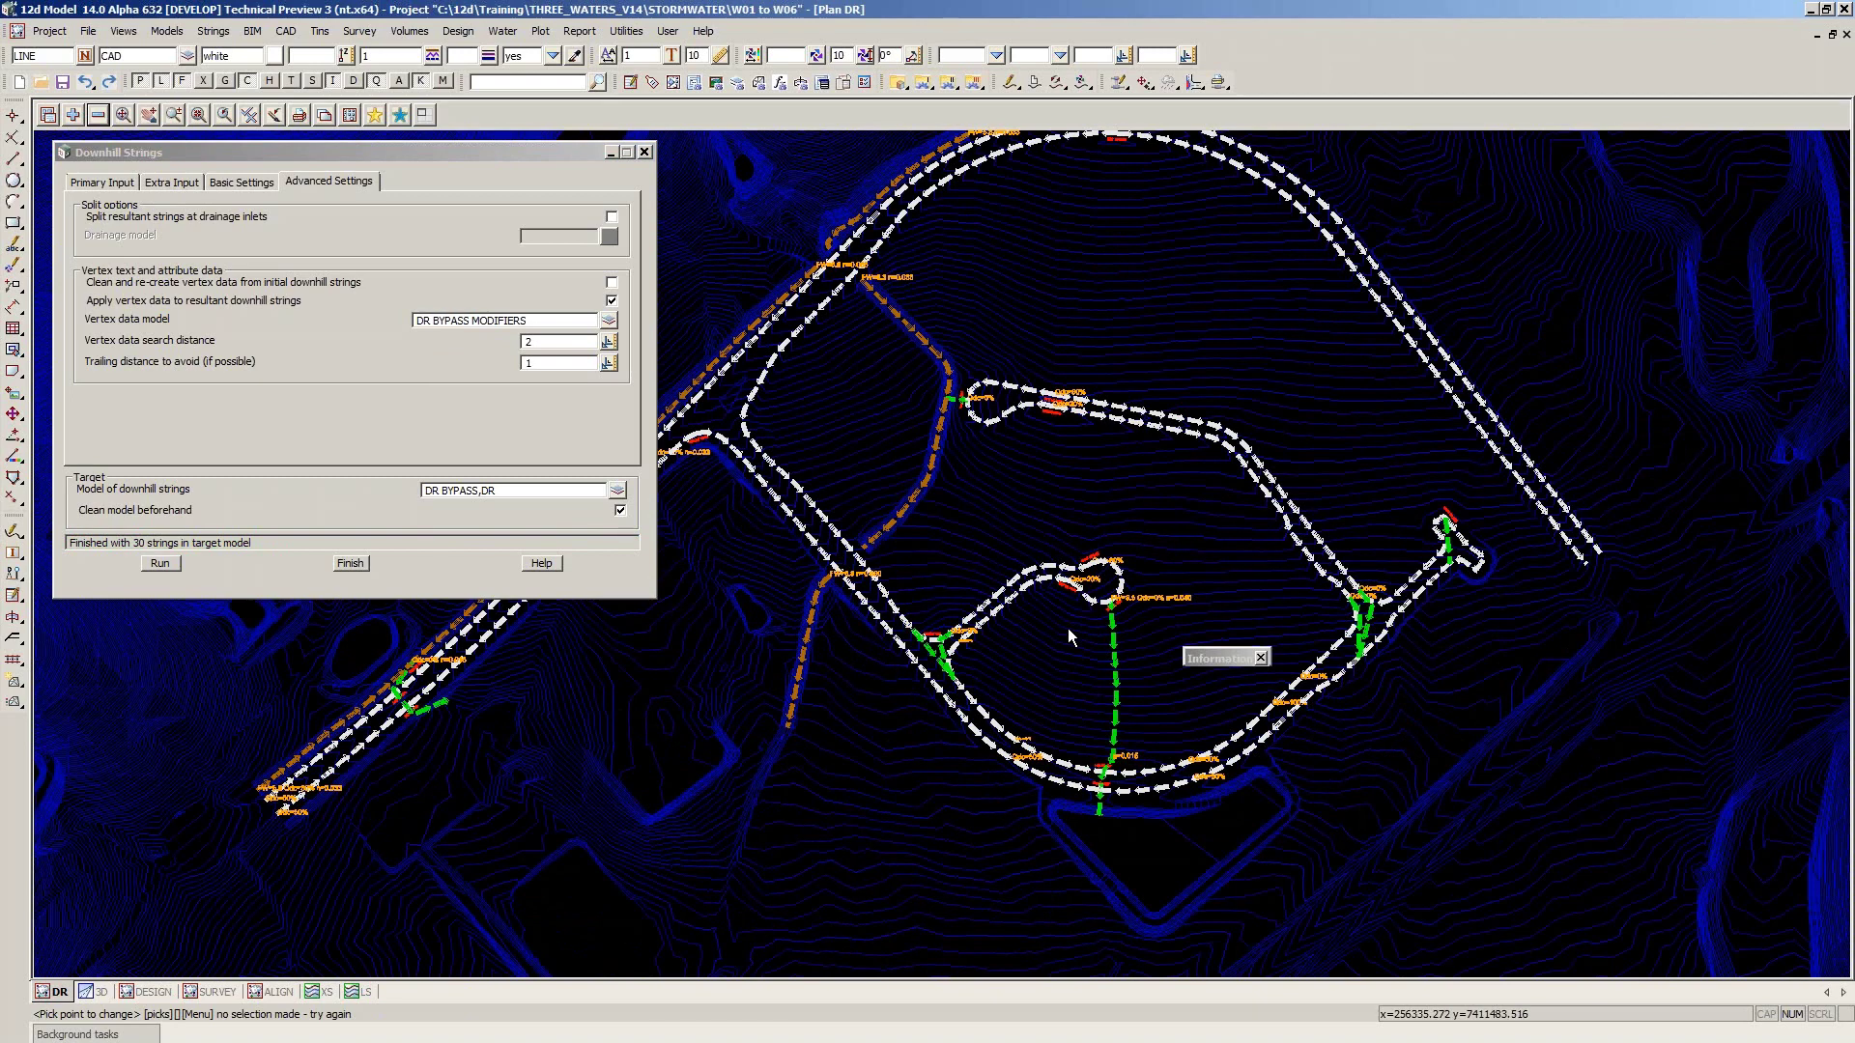
{"action": "scroll", "coordinate": [1068, 628], "scroll_direction": "up", "scroll_amount": 2}
{"action": "left_click", "coordinate": [536, 417]}
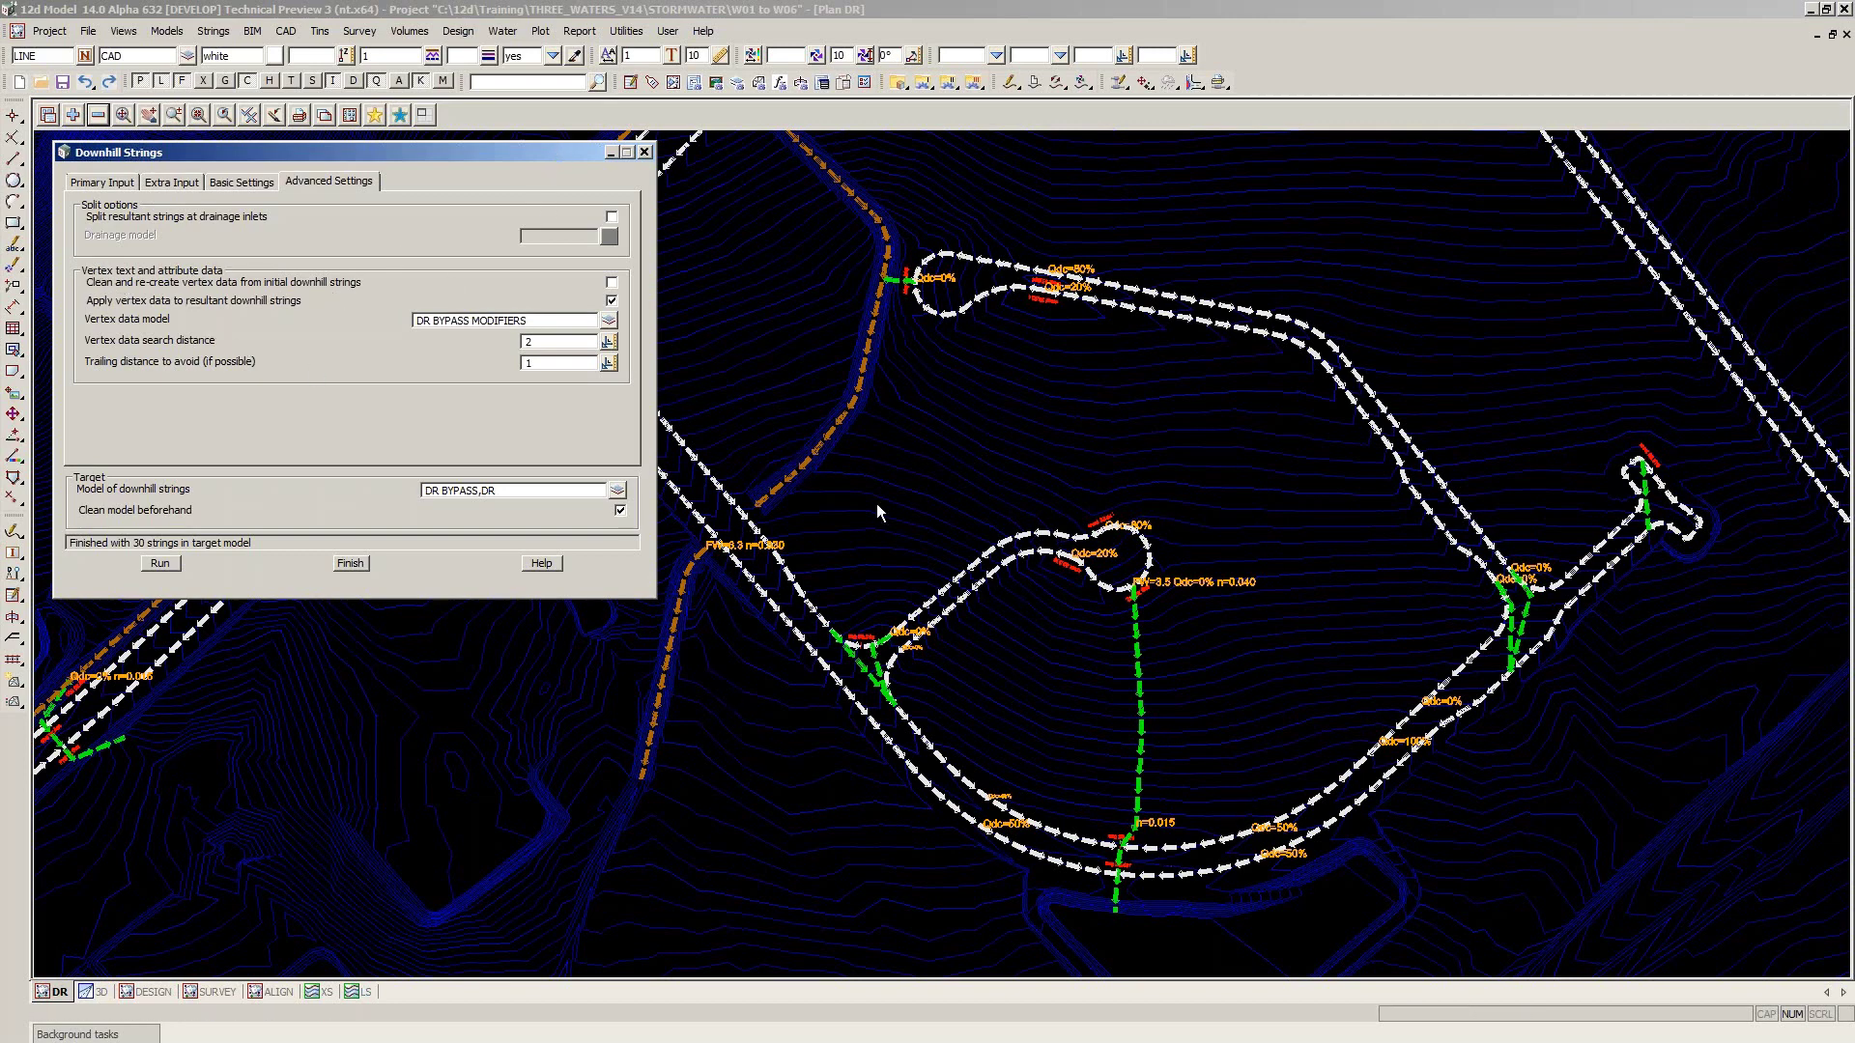
{"action": "left_click", "coordinate": [172, 184]}
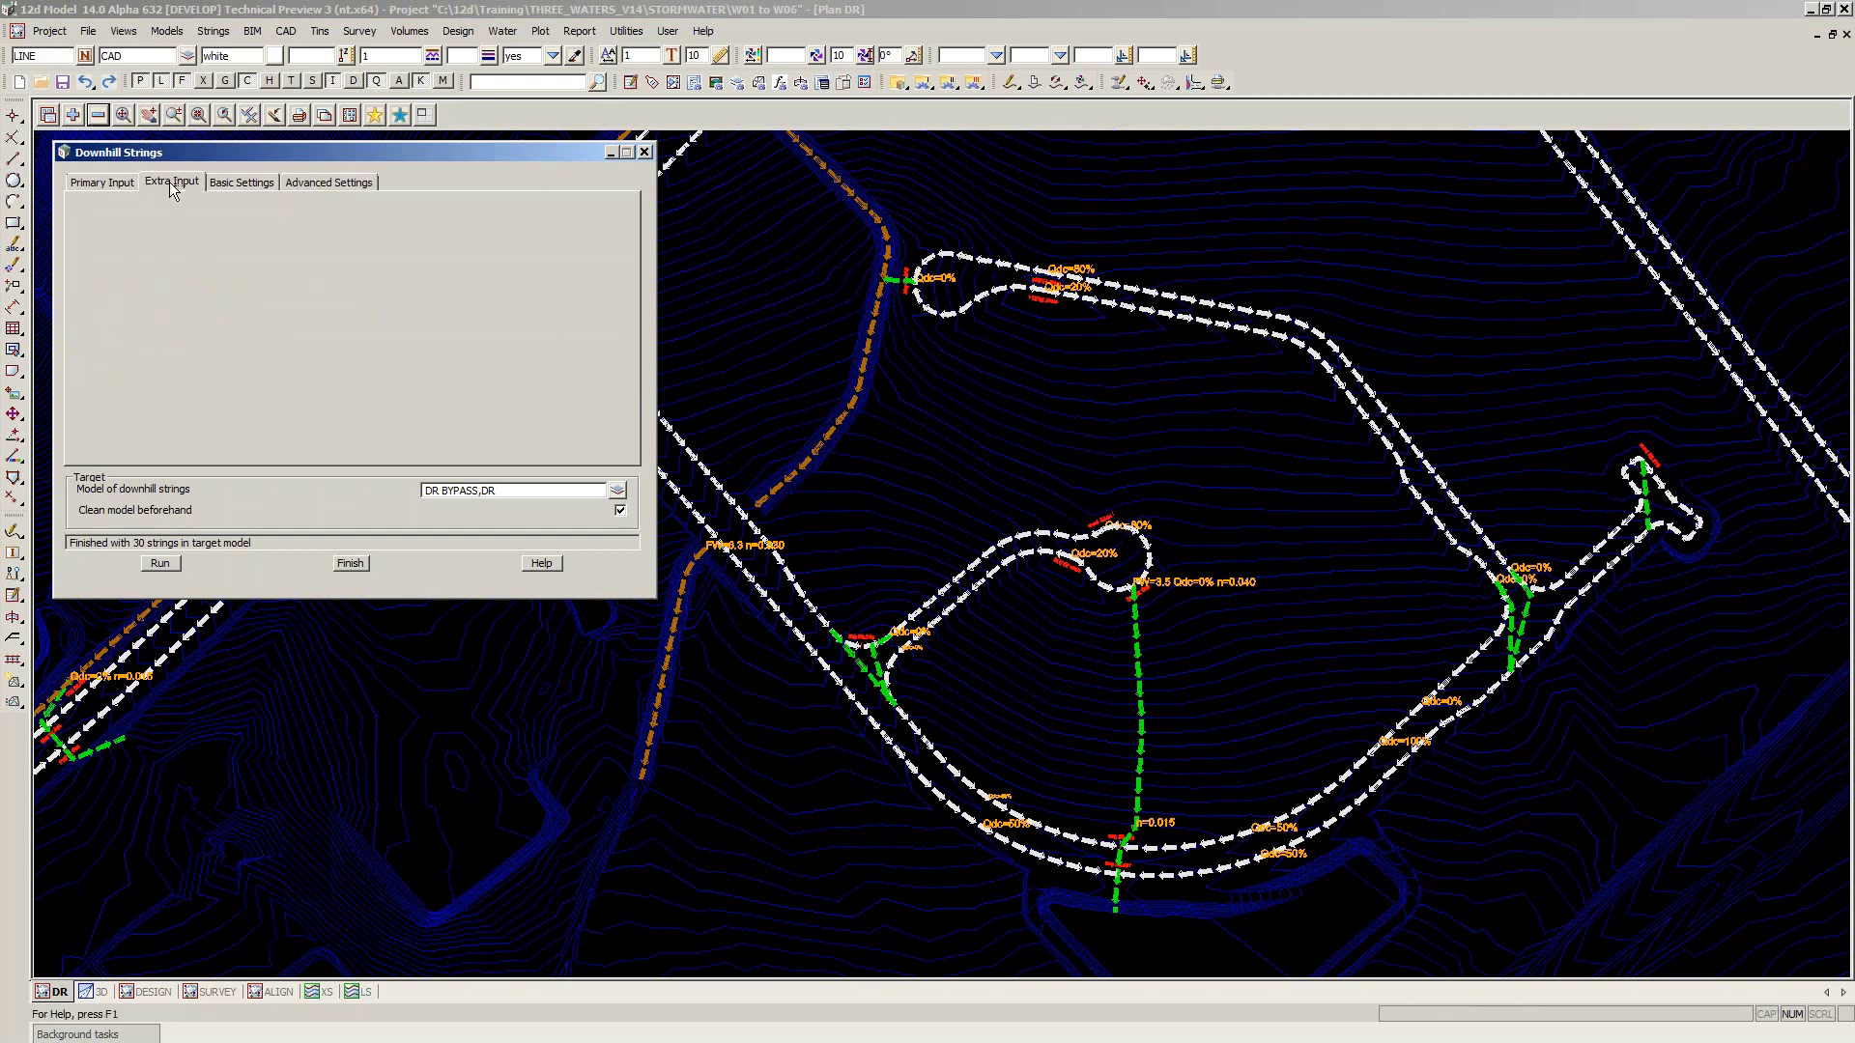
{"action": "left_click", "coordinate": [197, 218]}
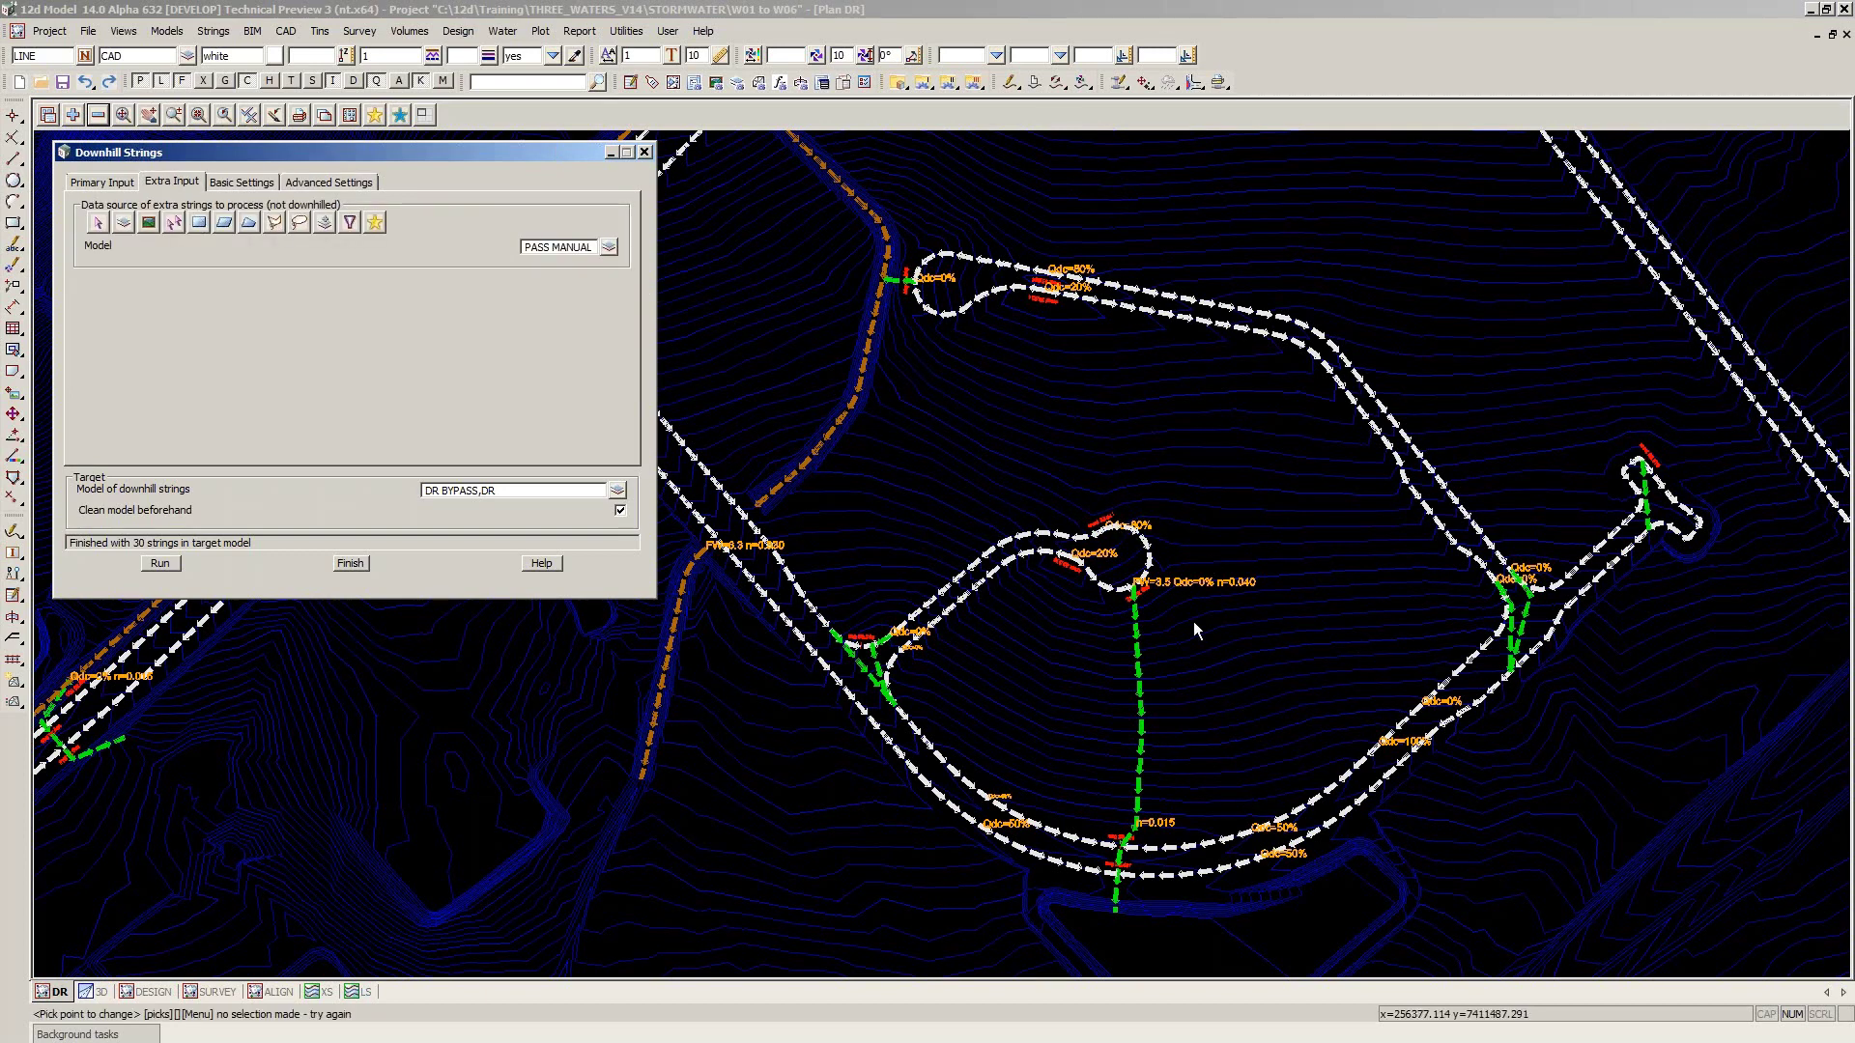
{"action": "left_click", "coordinate": [1284, 658]}
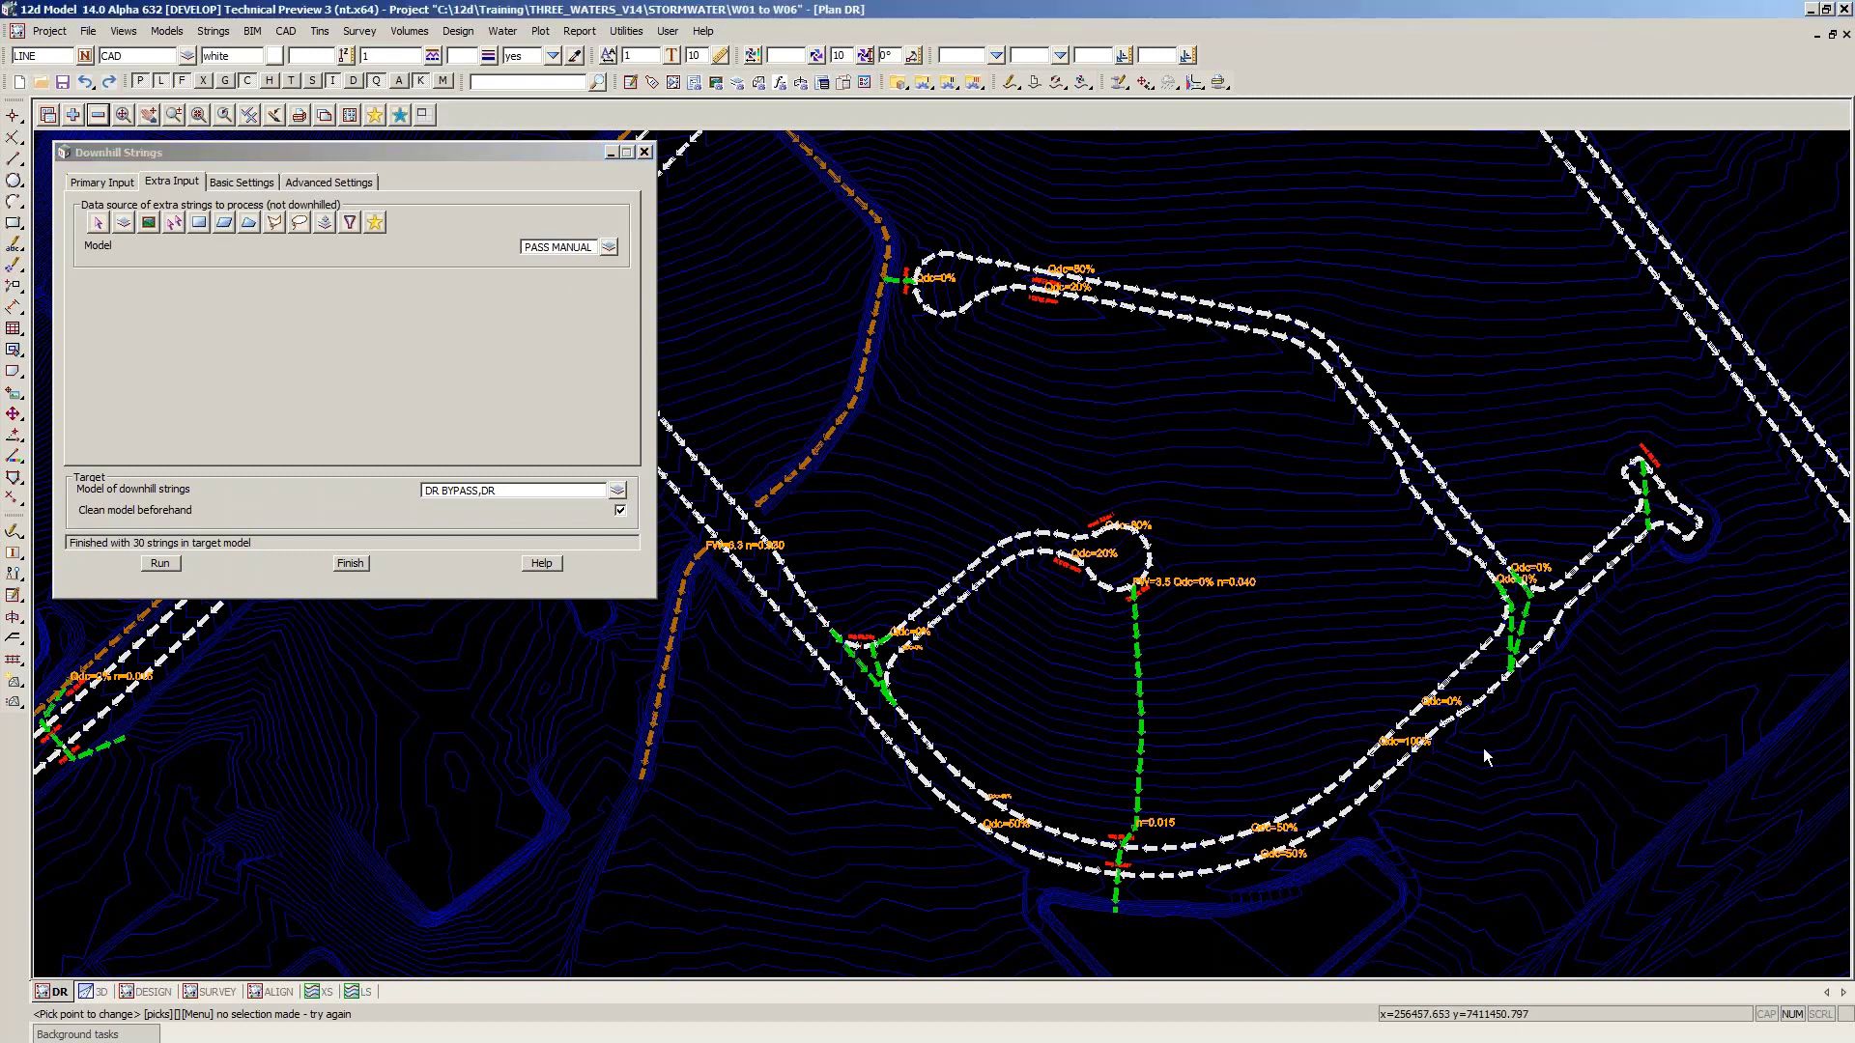
Inspect the green bypass strings and vertex labels at the sag 30.743 junction and across the whole road network
{"action": "scroll", "coordinate": [1481, 748], "scroll_direction": "down", "scroll_amount": 2}
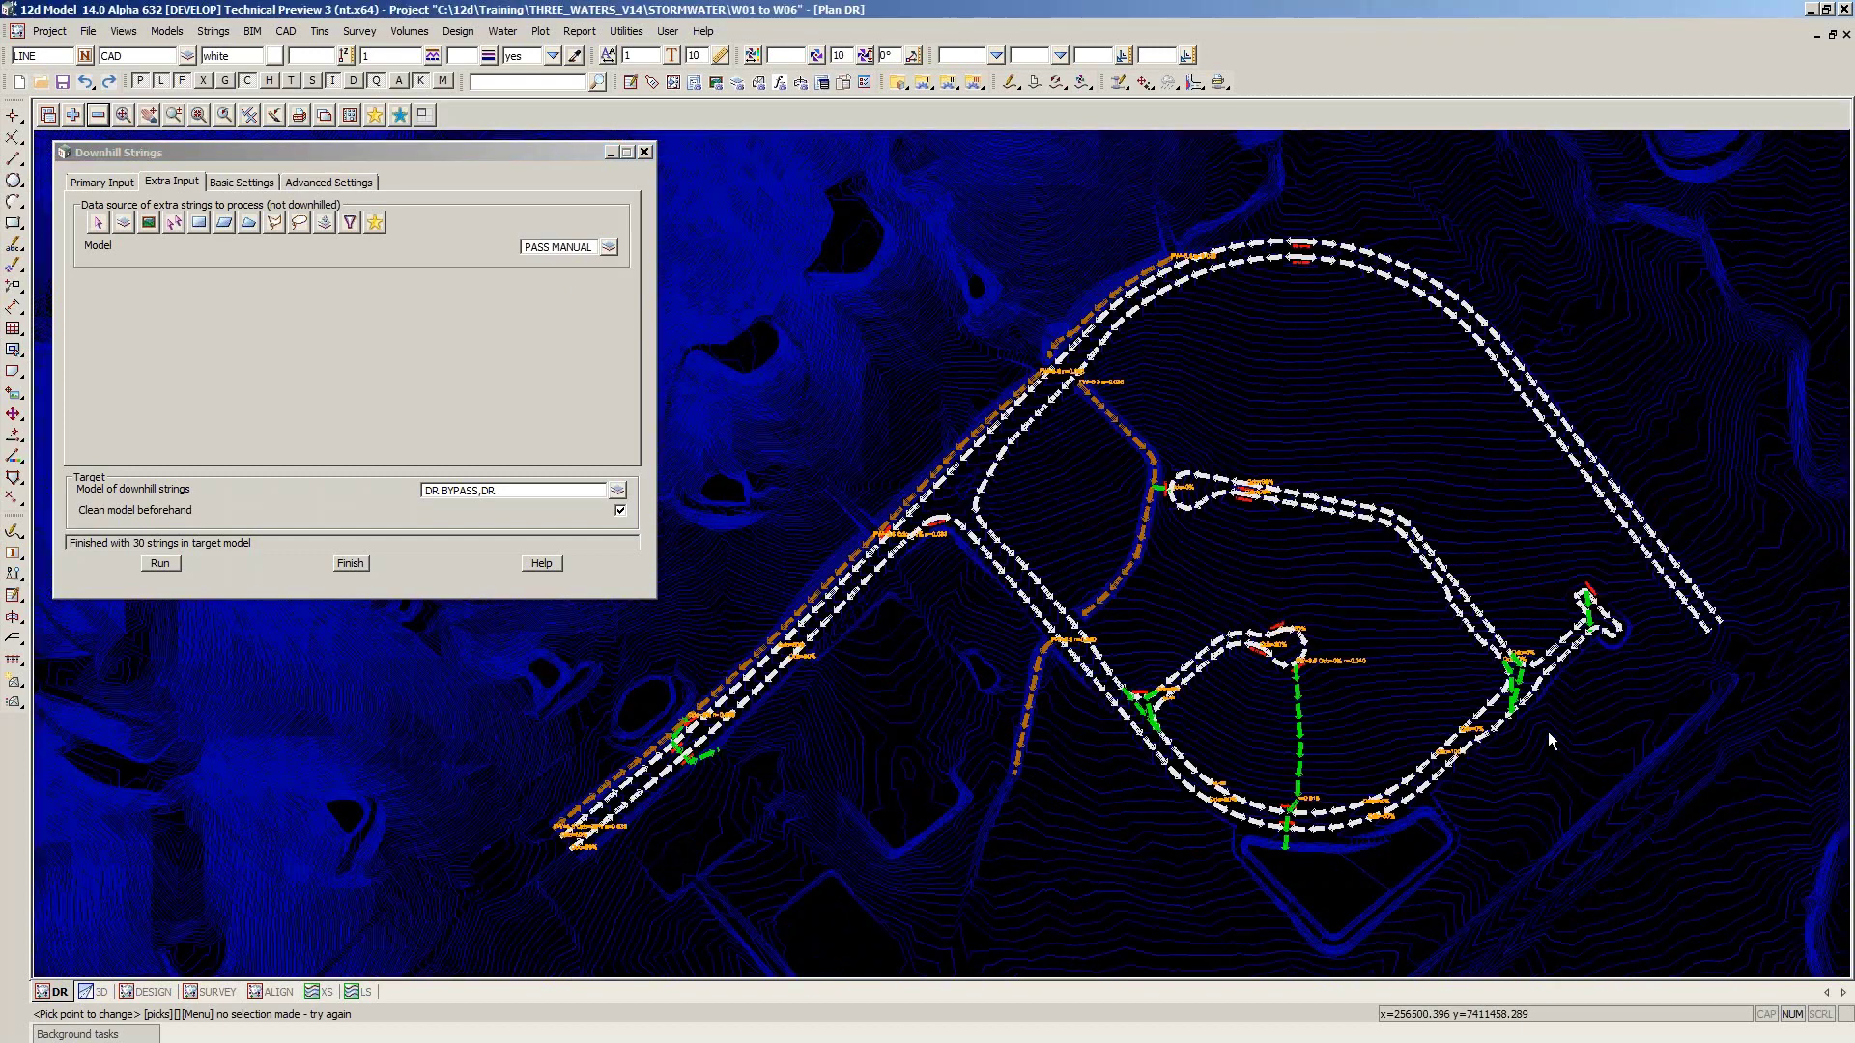
{"action": "scroll", "coordinate": [1128, 699], "scroll_direction": "up", "scroll_amount": 4}
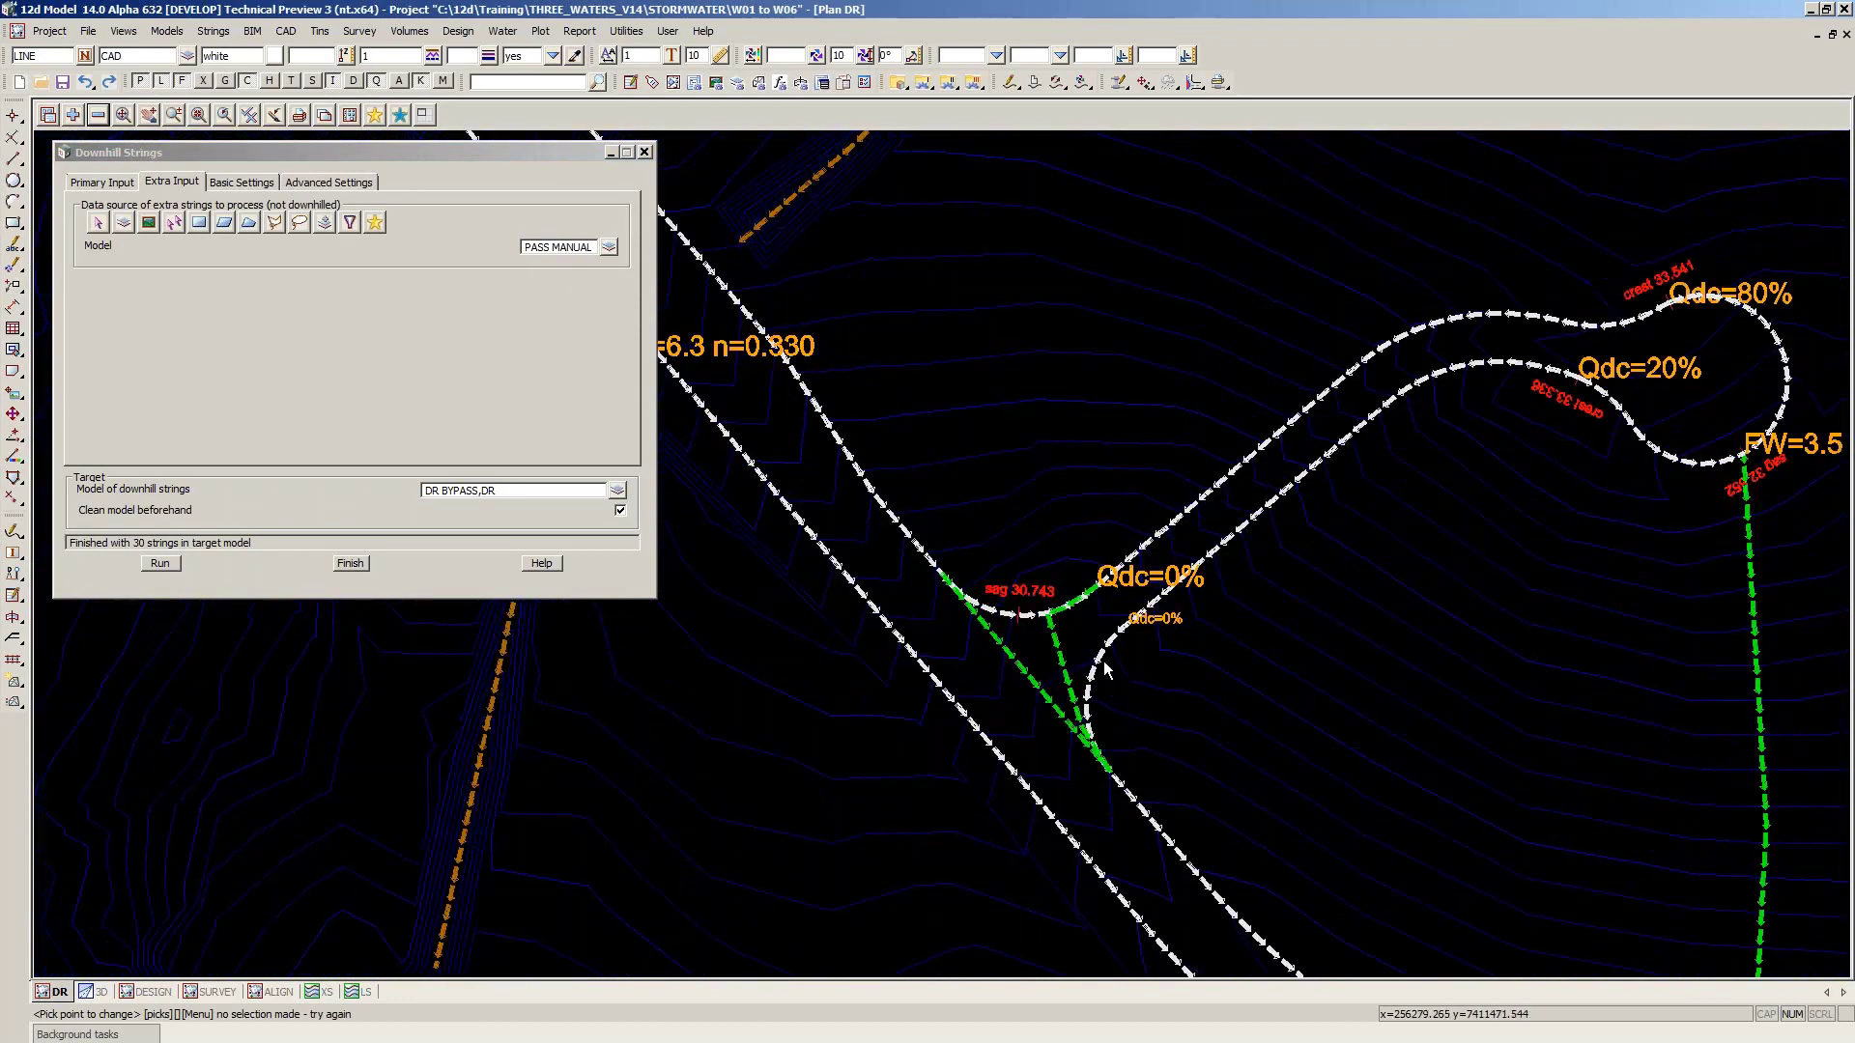
{"action": "scroll", "coordinate": [1020, 552], "scroll_direction": "up", "scroll_amount": 3}
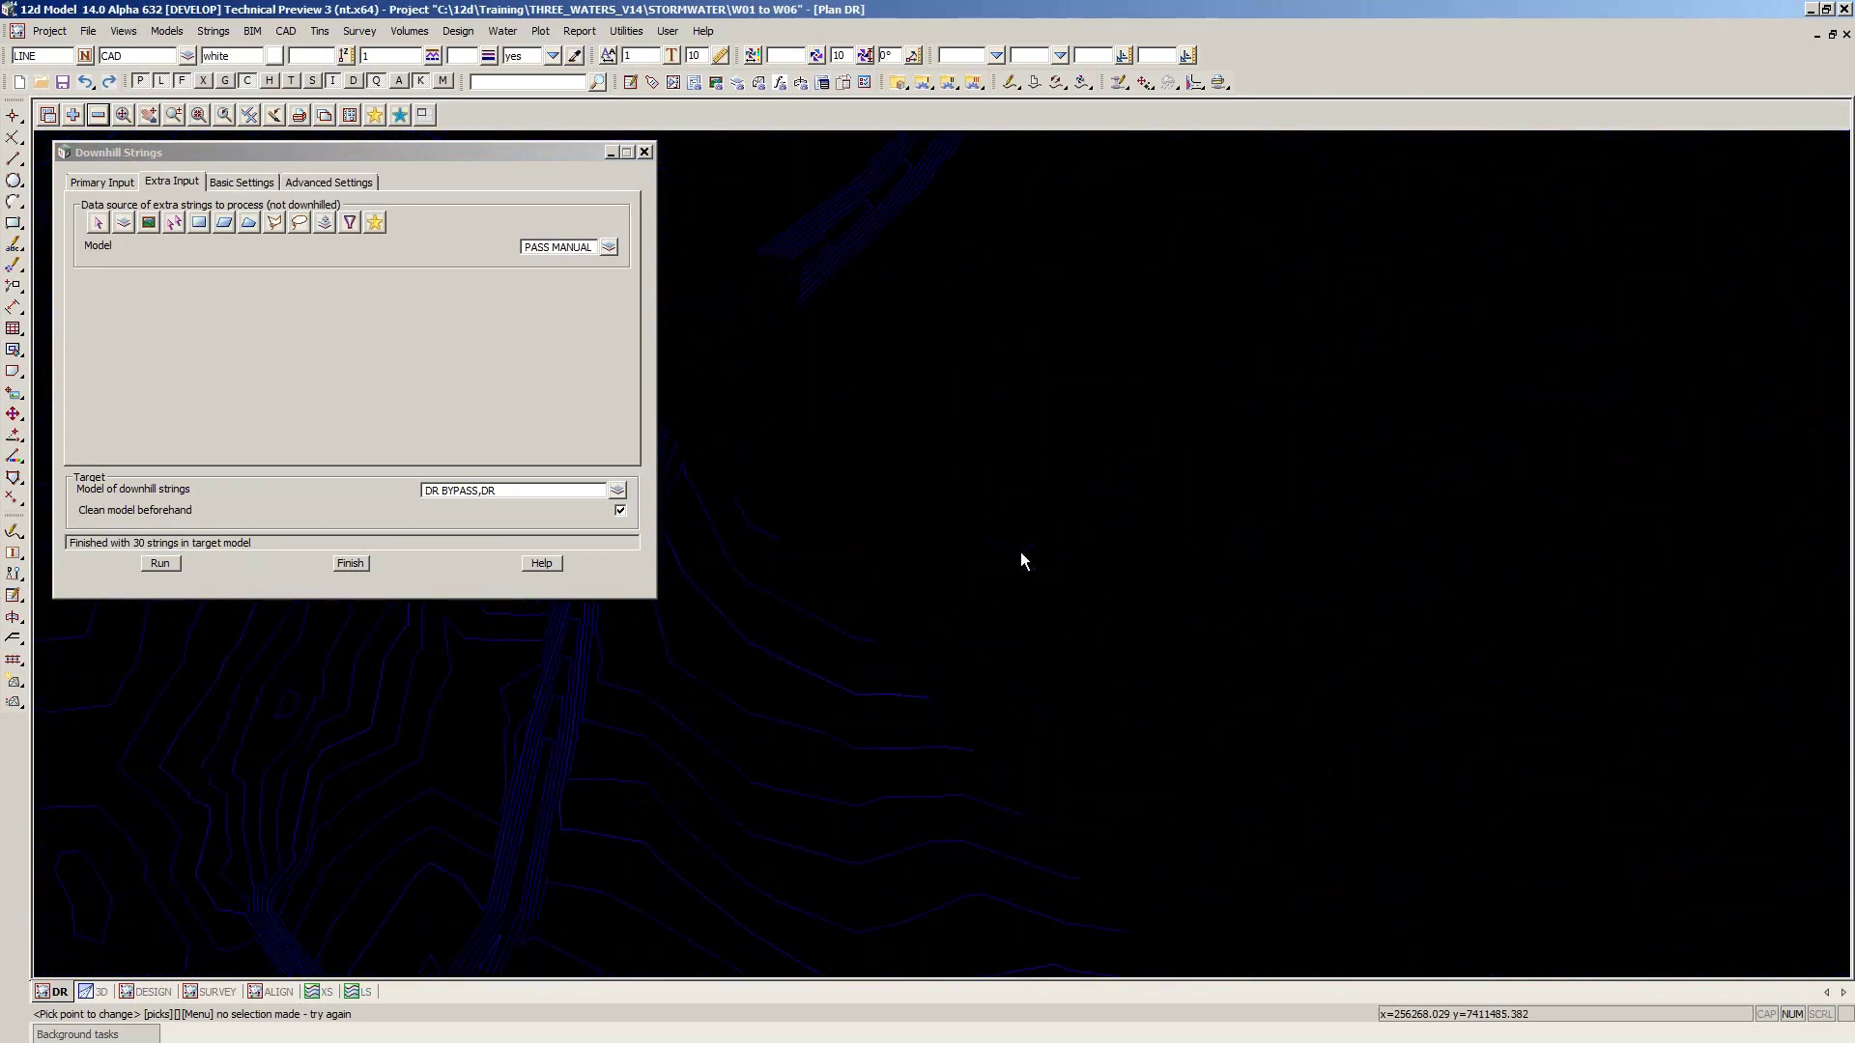
{"action": "scroll", "coordinate": [1020, 552], "scroll_direction": "down", "scroll_amount": 3}
{"action": "scroll", "coordinate": [1020, 552], "scroll_direction": "down", "scroll_amount": 1}
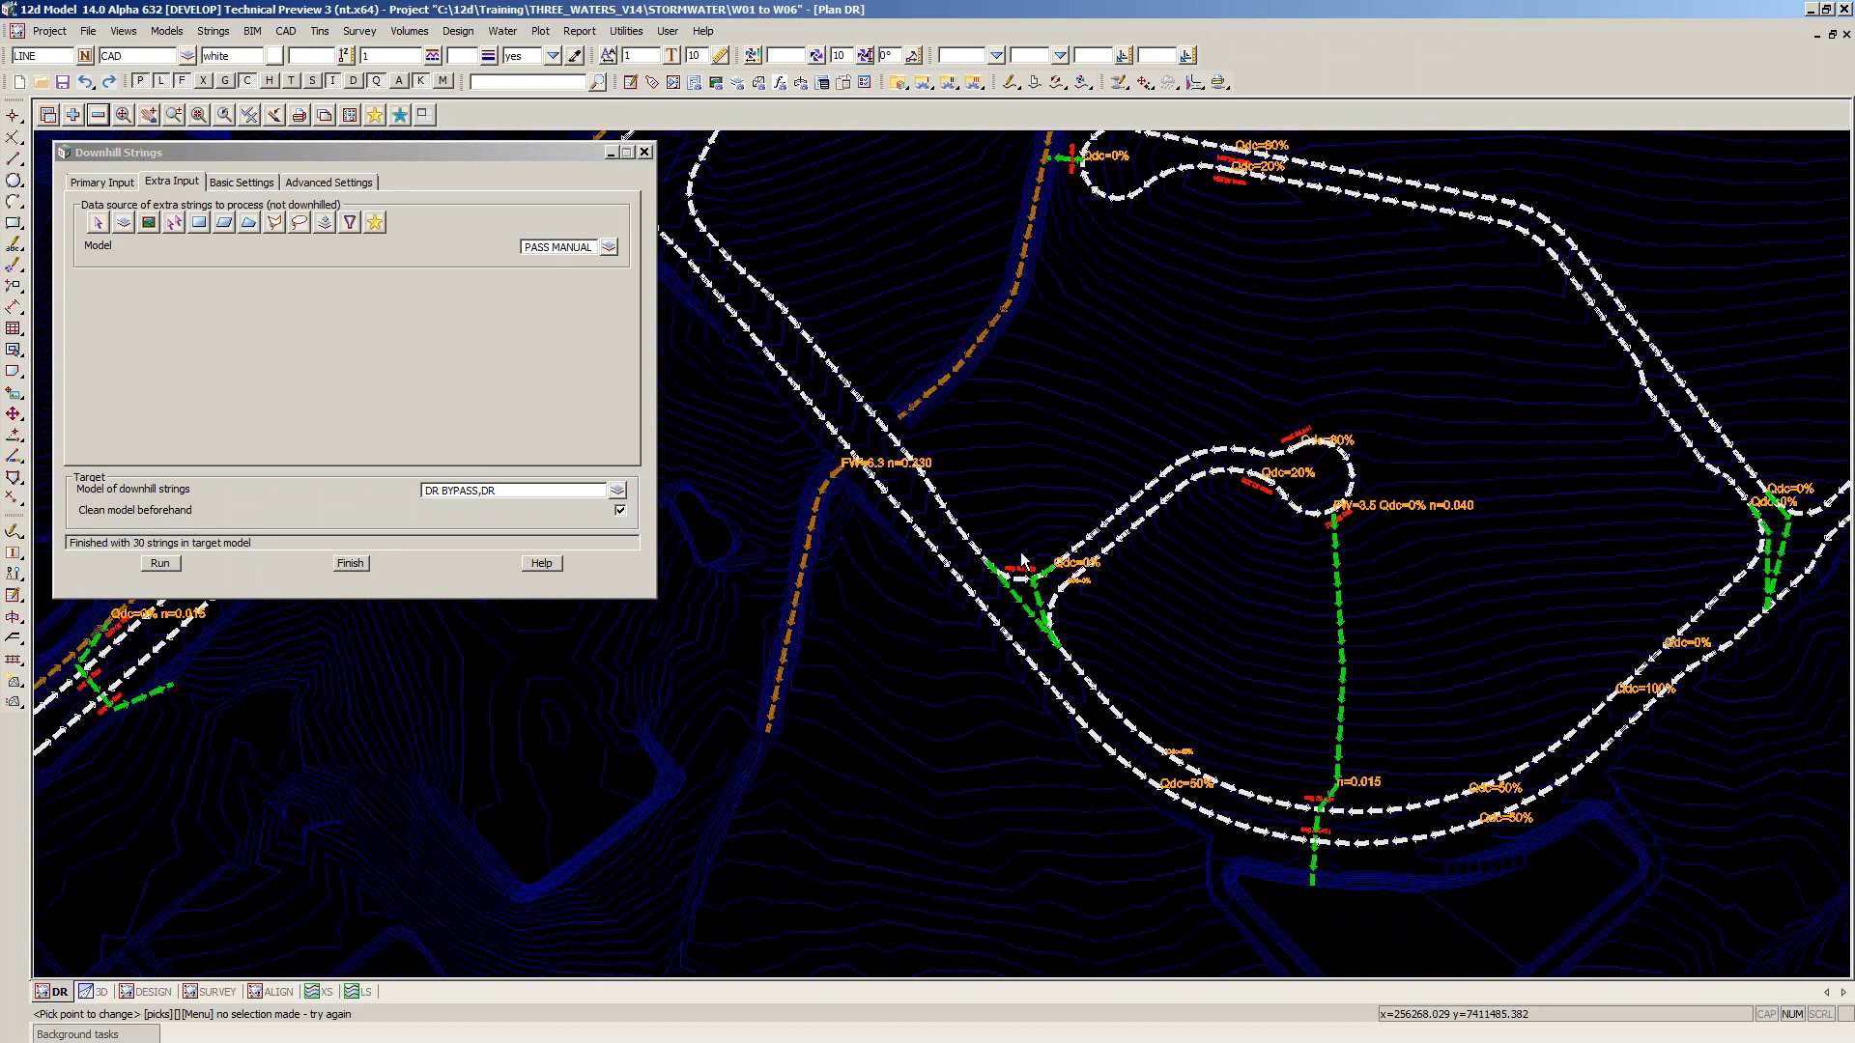
{"action": "scroll", "coordinate": [1237, 666], "scroll_direction": "down", "scroll_amount": 3}
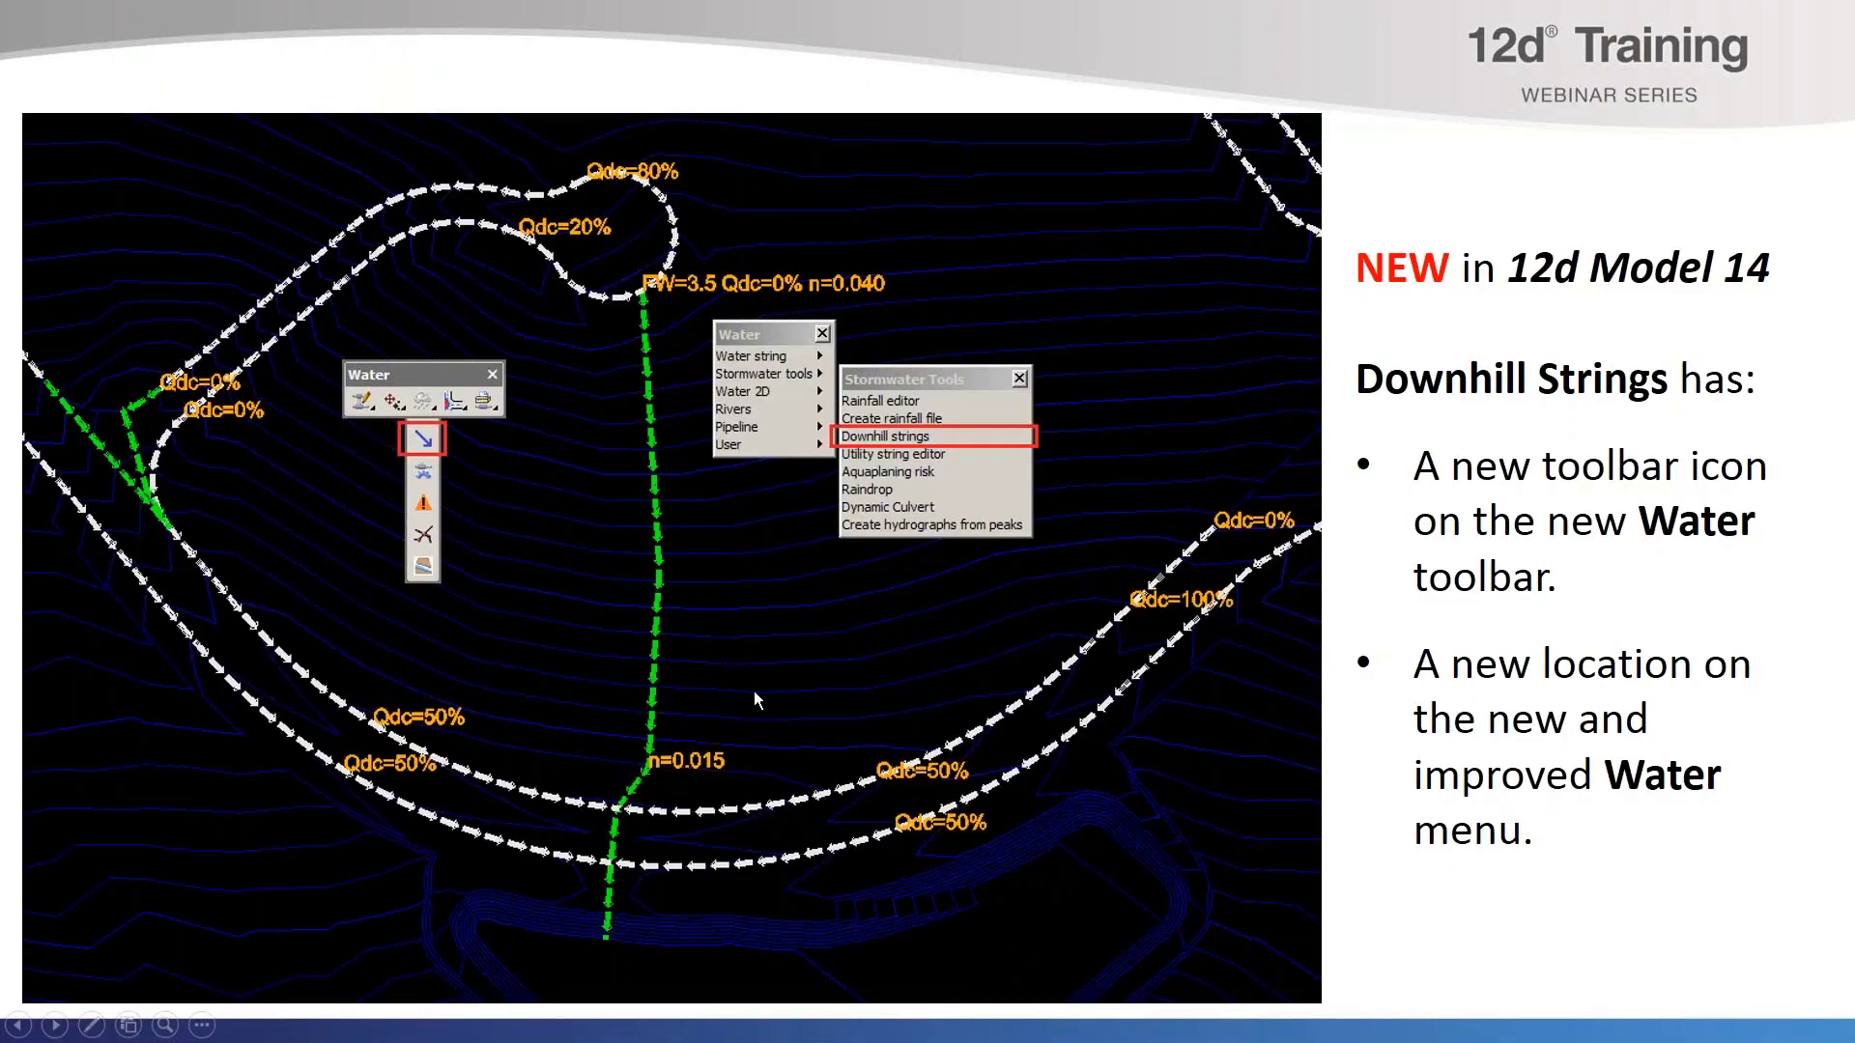
Bring back the vertex text and attribute data settings for the downhill strings
{"action": "left_click", "coordinate": [803, 662]}
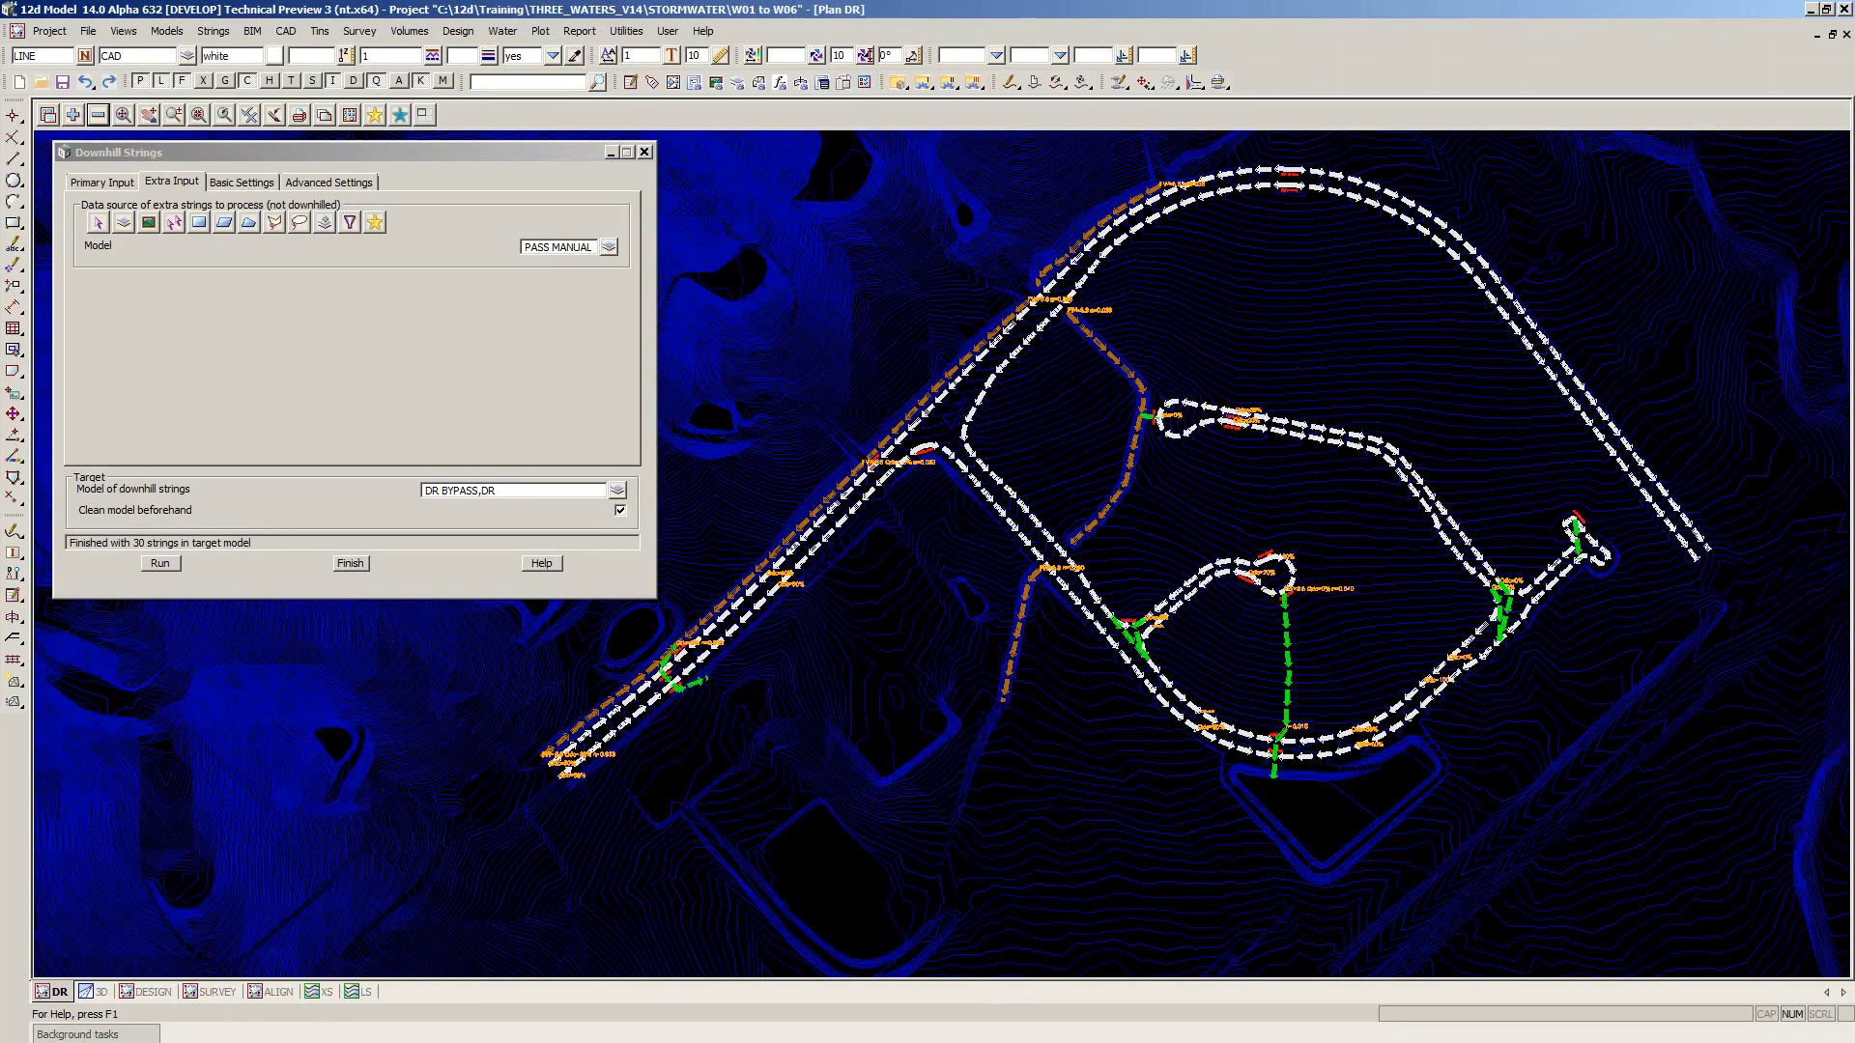
{"action": "left_click", "coordinate": [328, 182]}
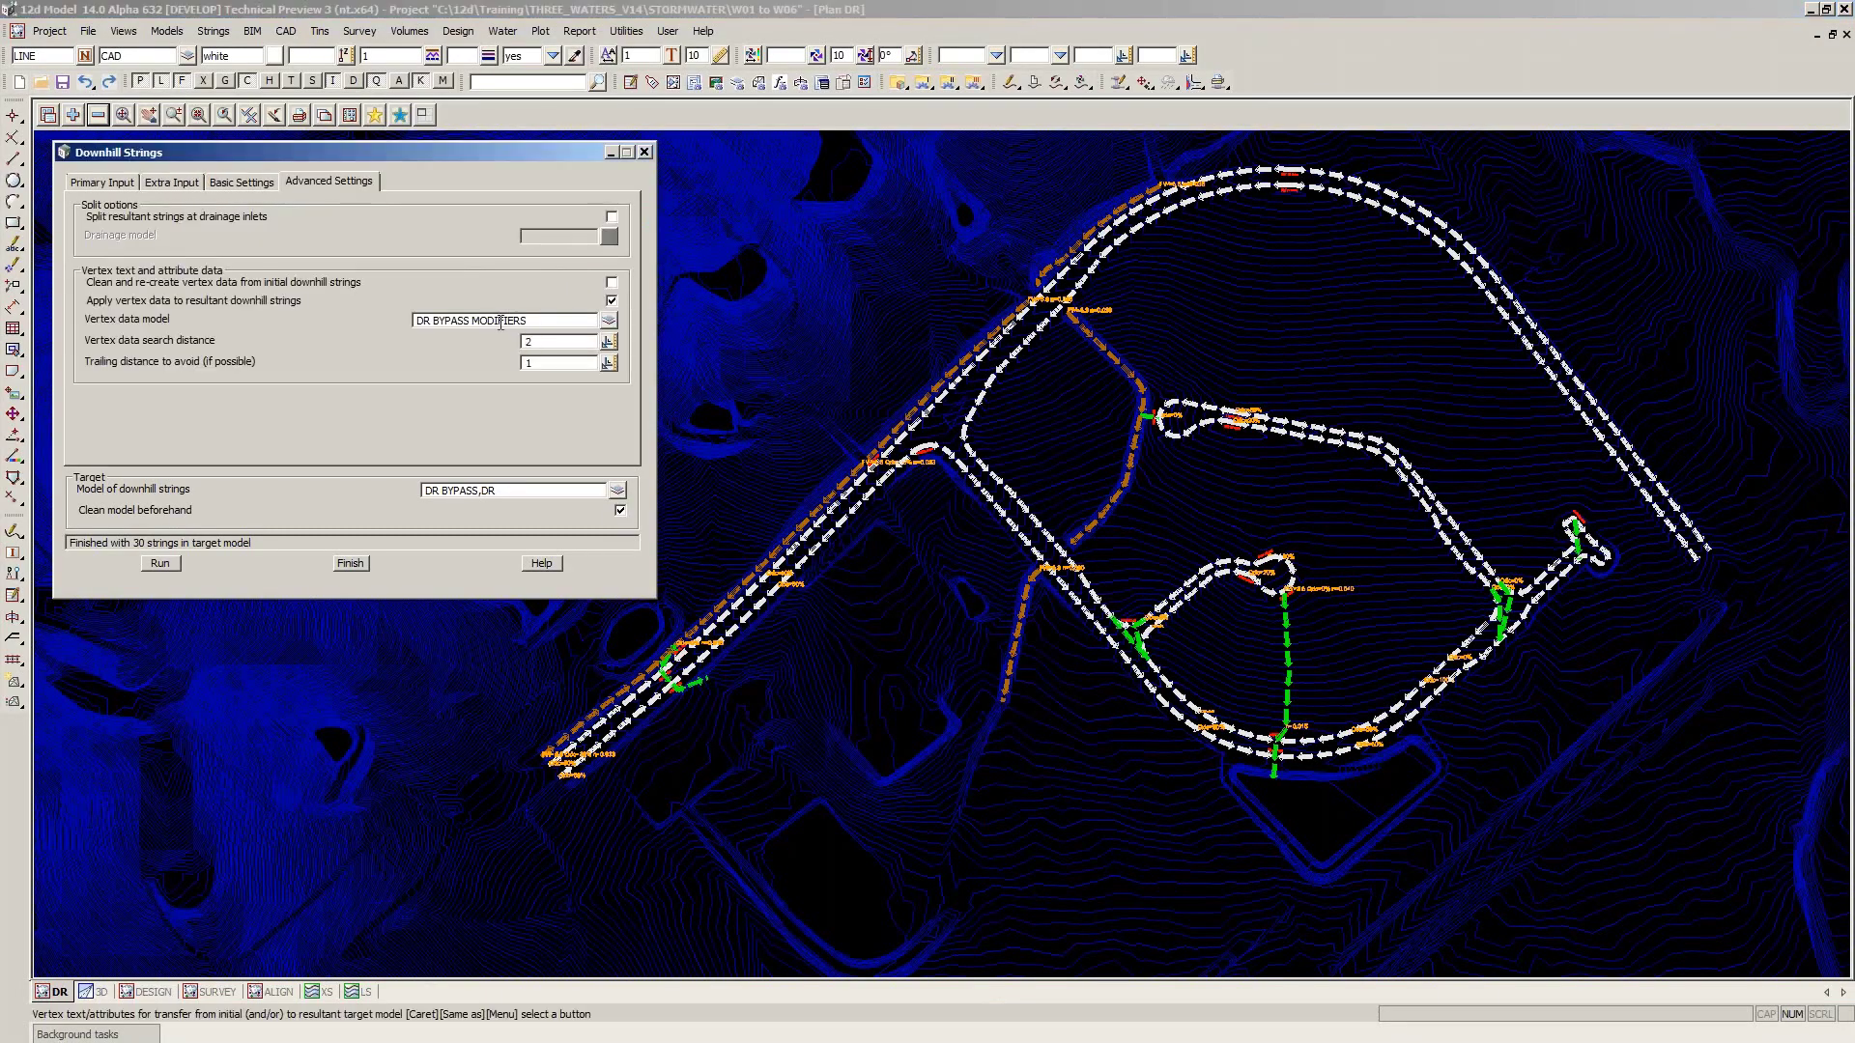
Enable cleaning and re-creating vertex data from the initial downhill strings, keeping DR BYPASS MODIFIERS as the vertex data model, and rerun the downhill strings
{"action": "left_click_drag", "start_coordinate": [541, 321], "coordinate": [415, 321]}
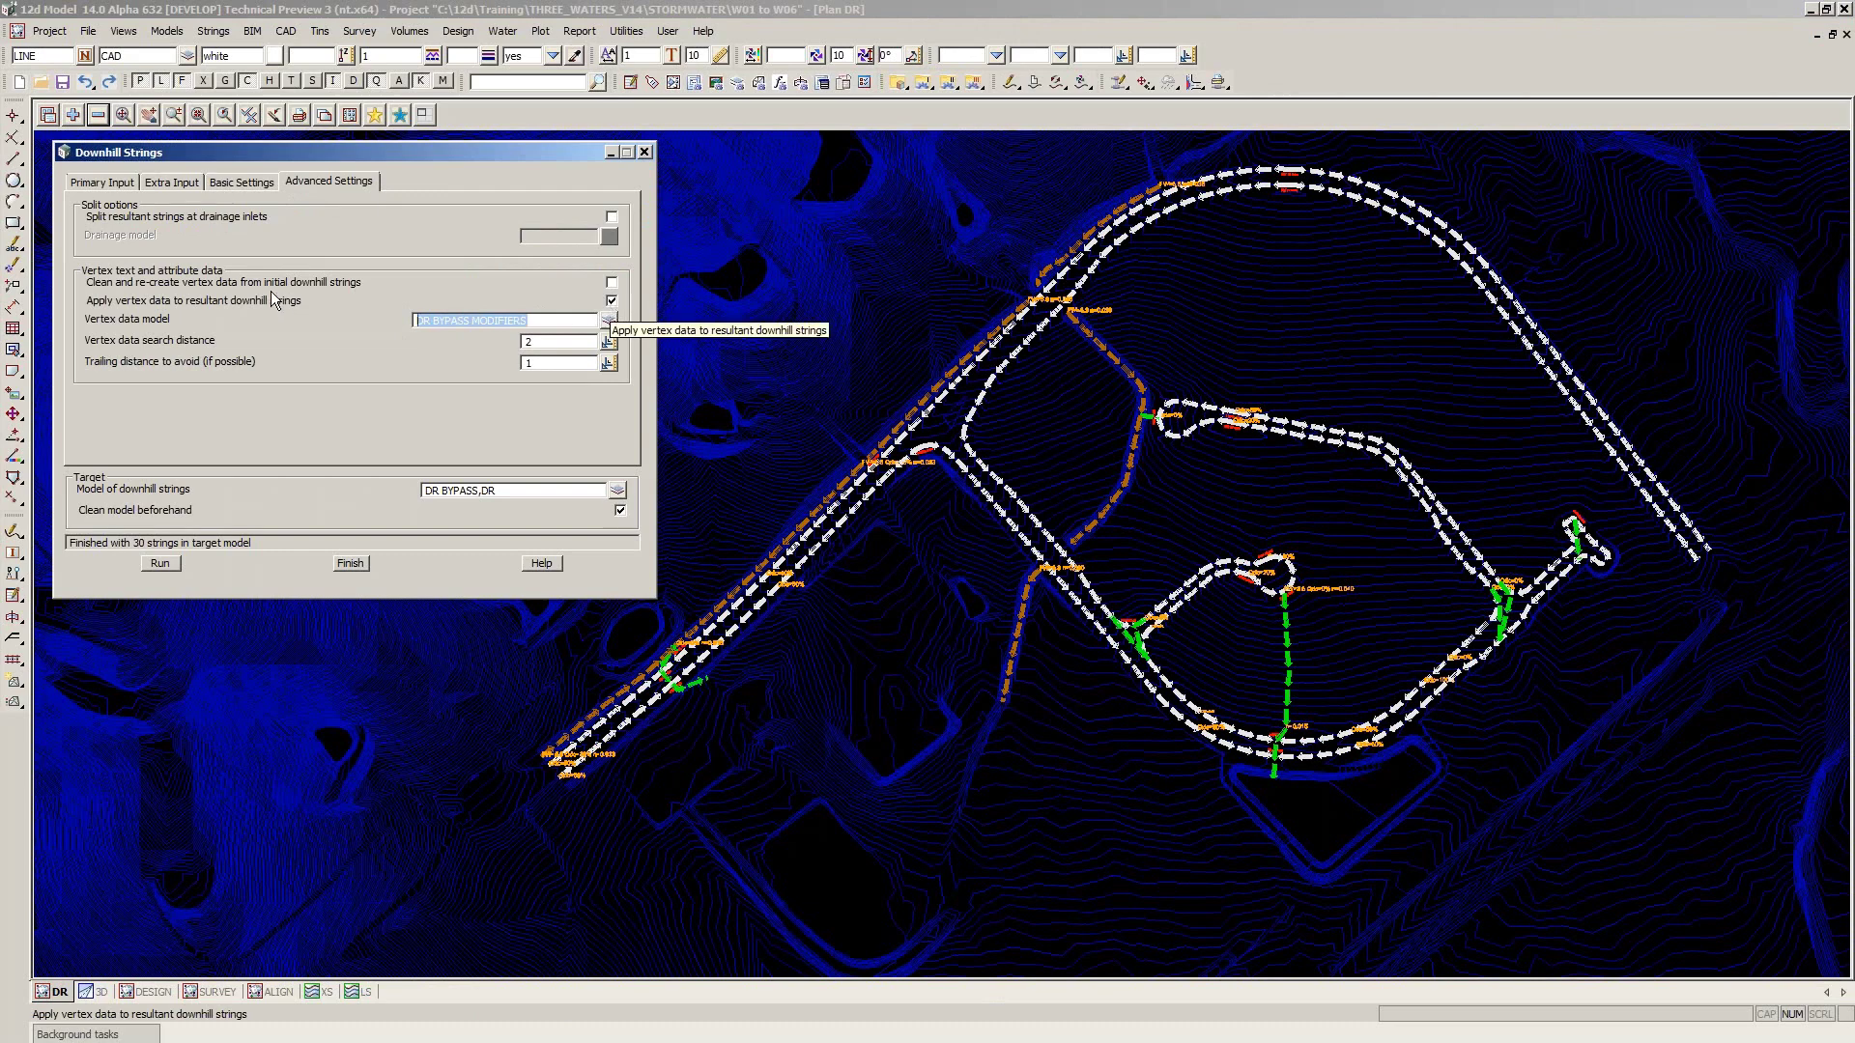
{"action": "left_click", "coordinate": [552, 319]}
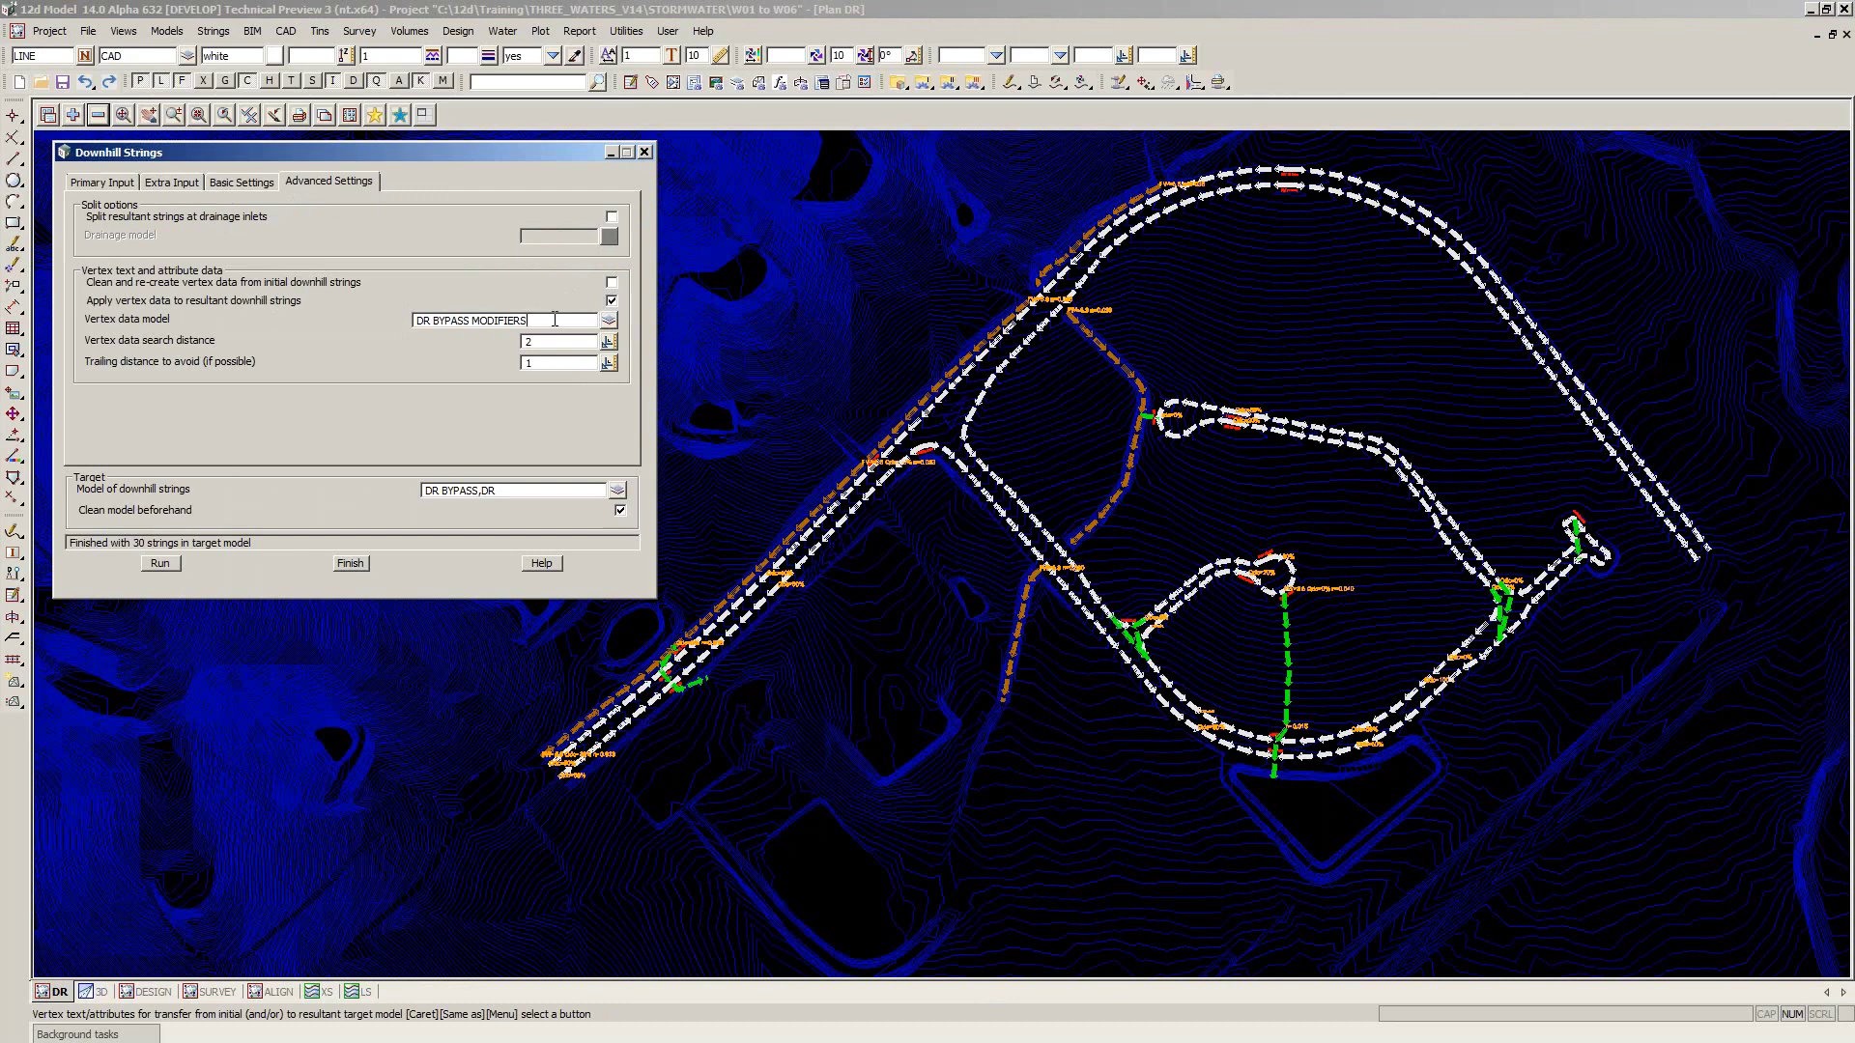
{"action": "key", "text": "Tab"}
{"action": "key", "text": "Tab"}
{"action": "key", "text": "shift+Tab"}
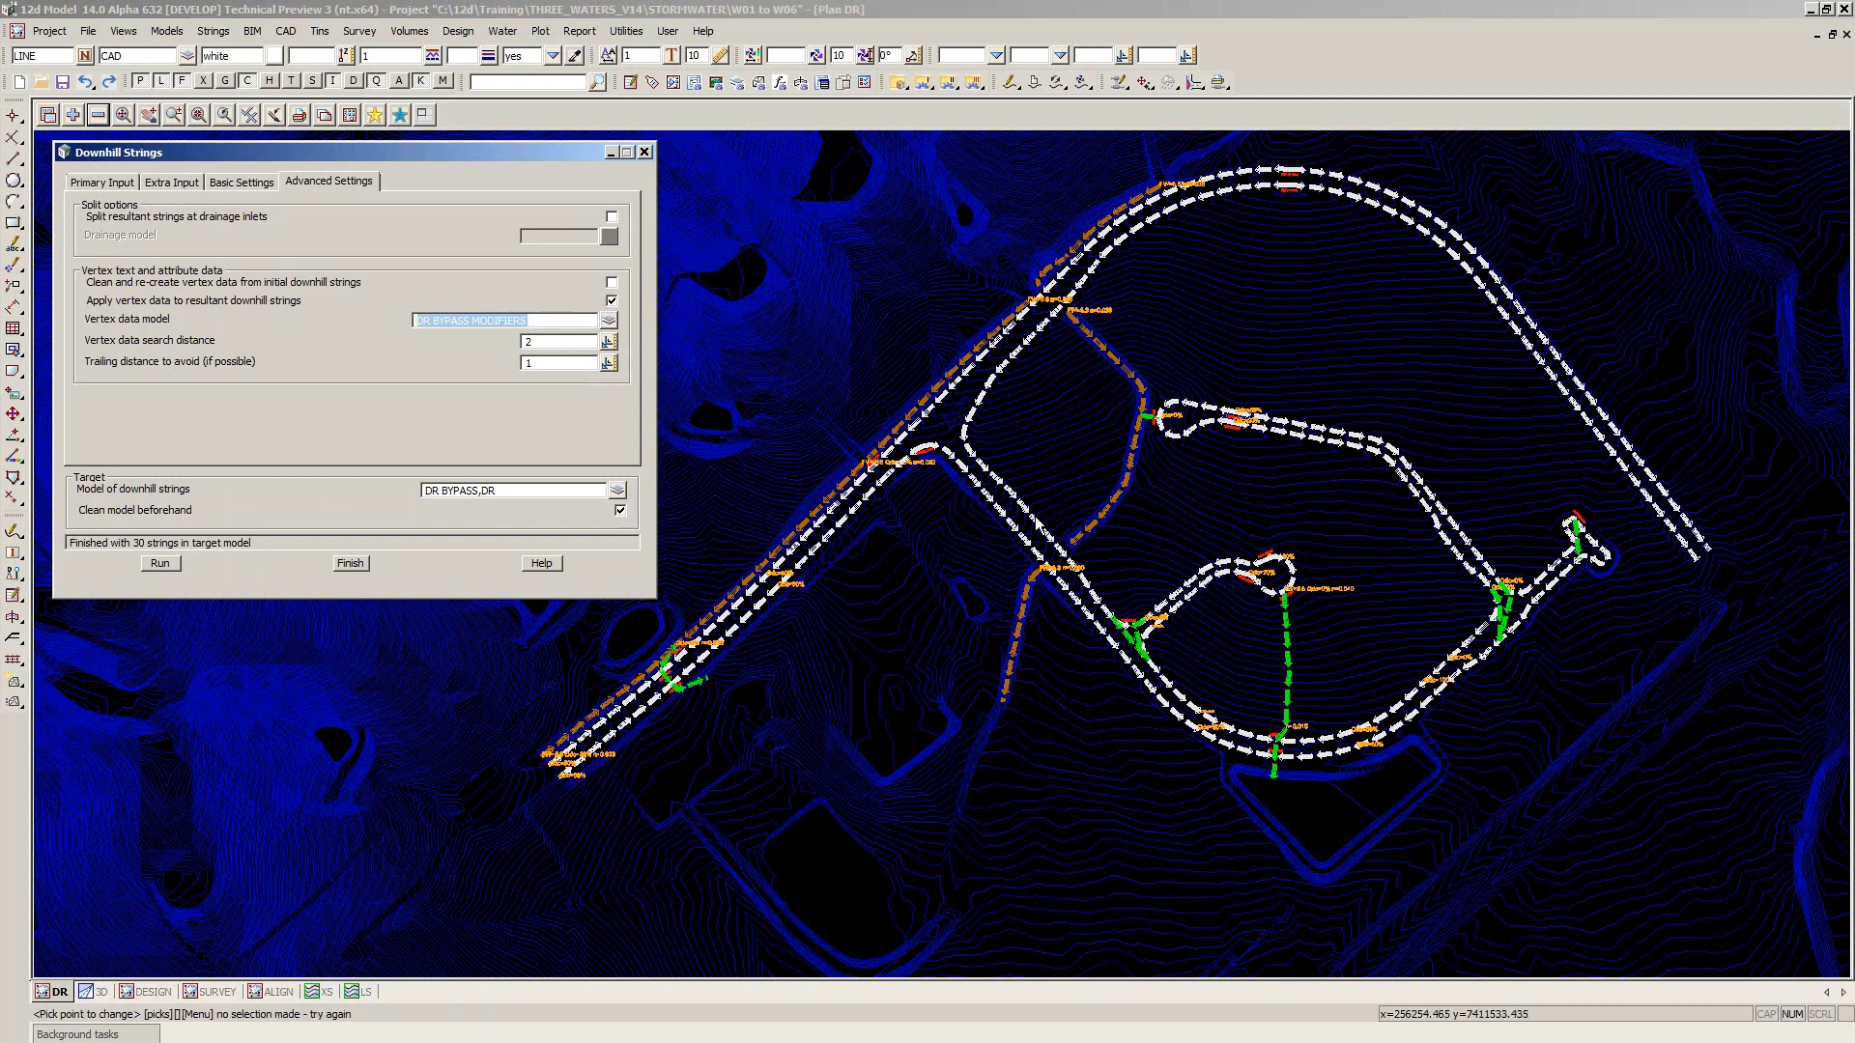
{"action": "left_click", "coordinate": [613, 283]}
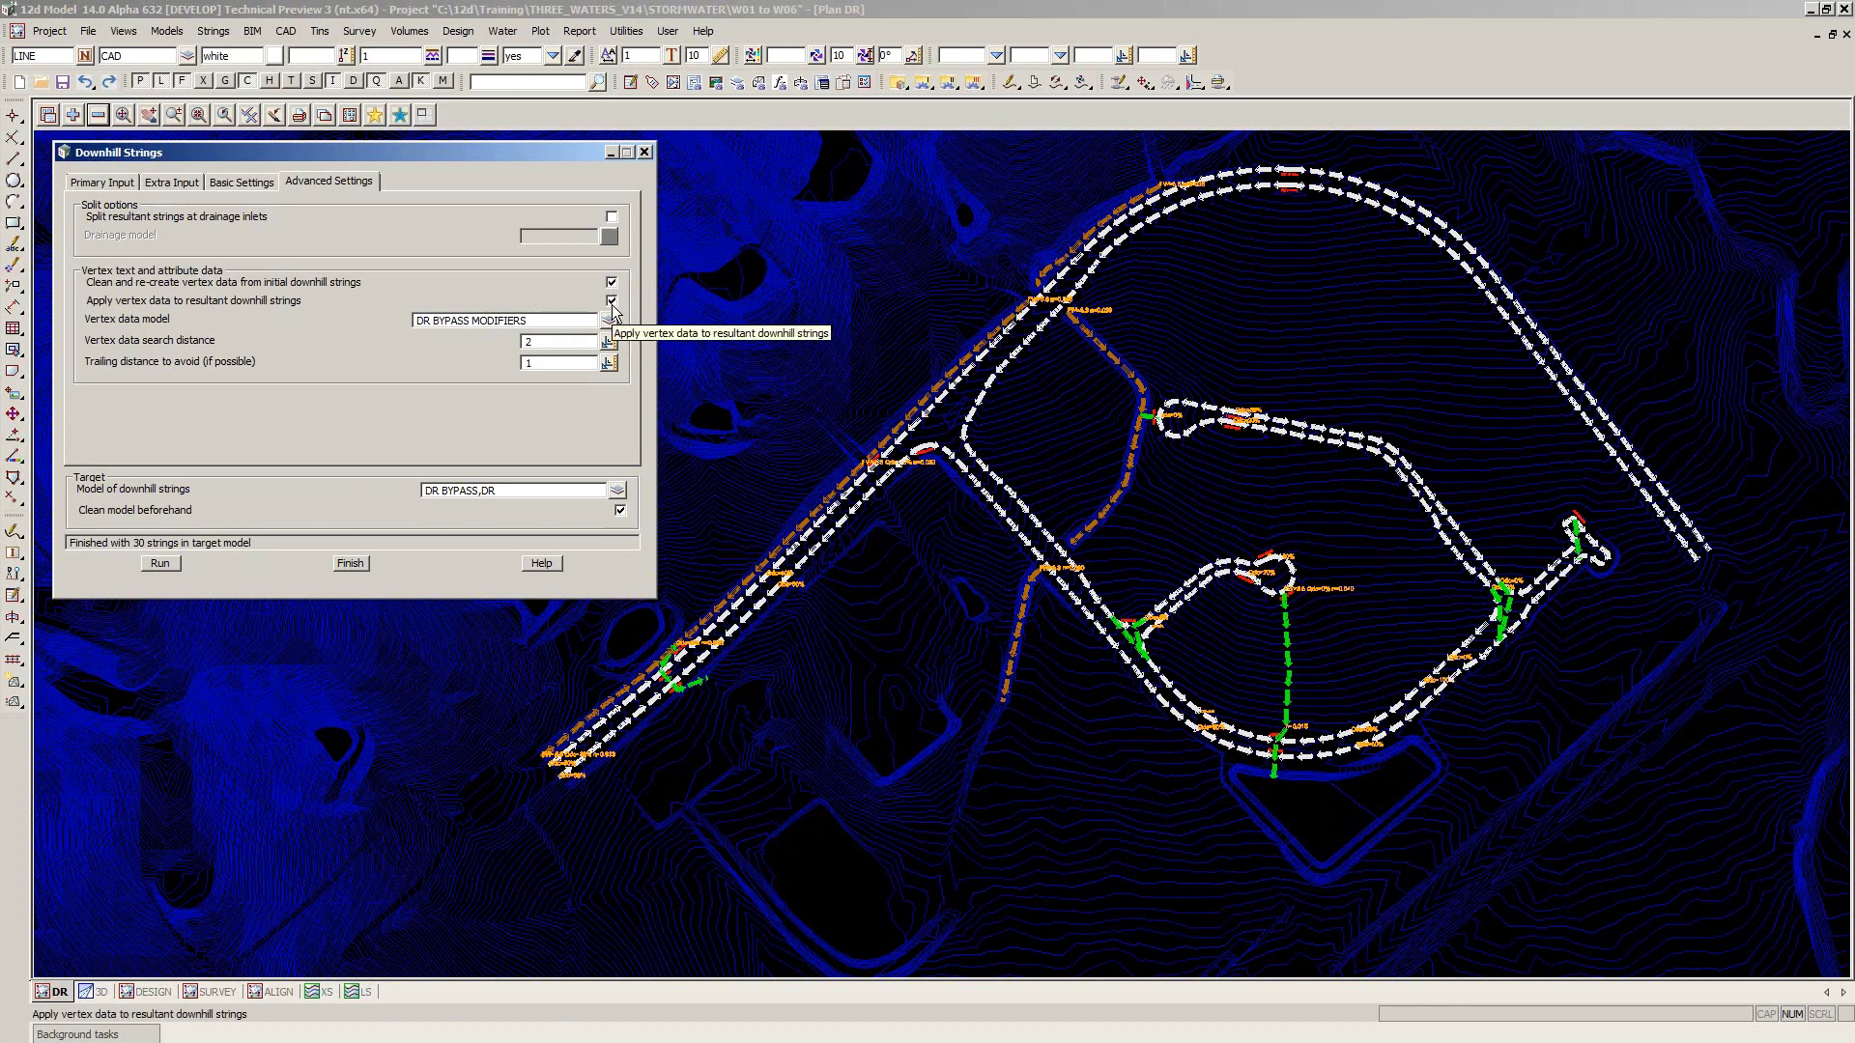
{"action": "left_click", "coordinate": [98, 117]}
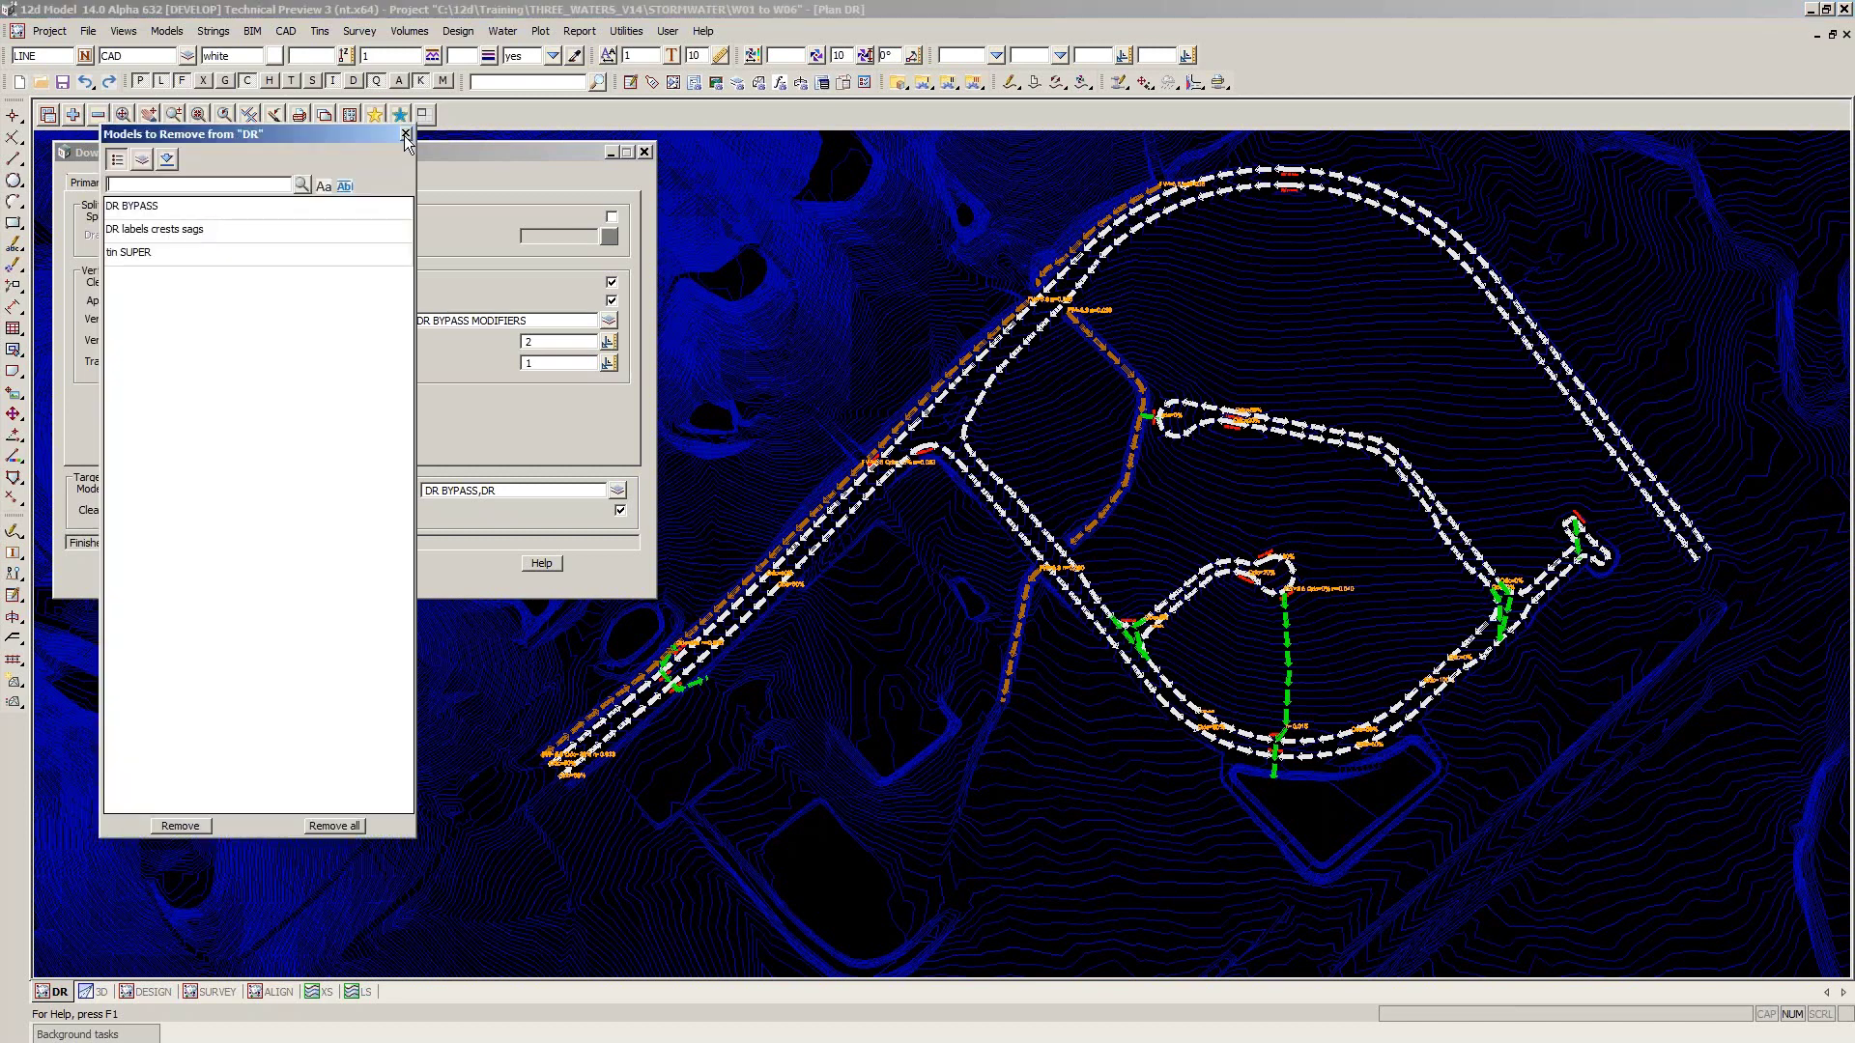
{"action": "left_click", "coordinate": [404, 134]}
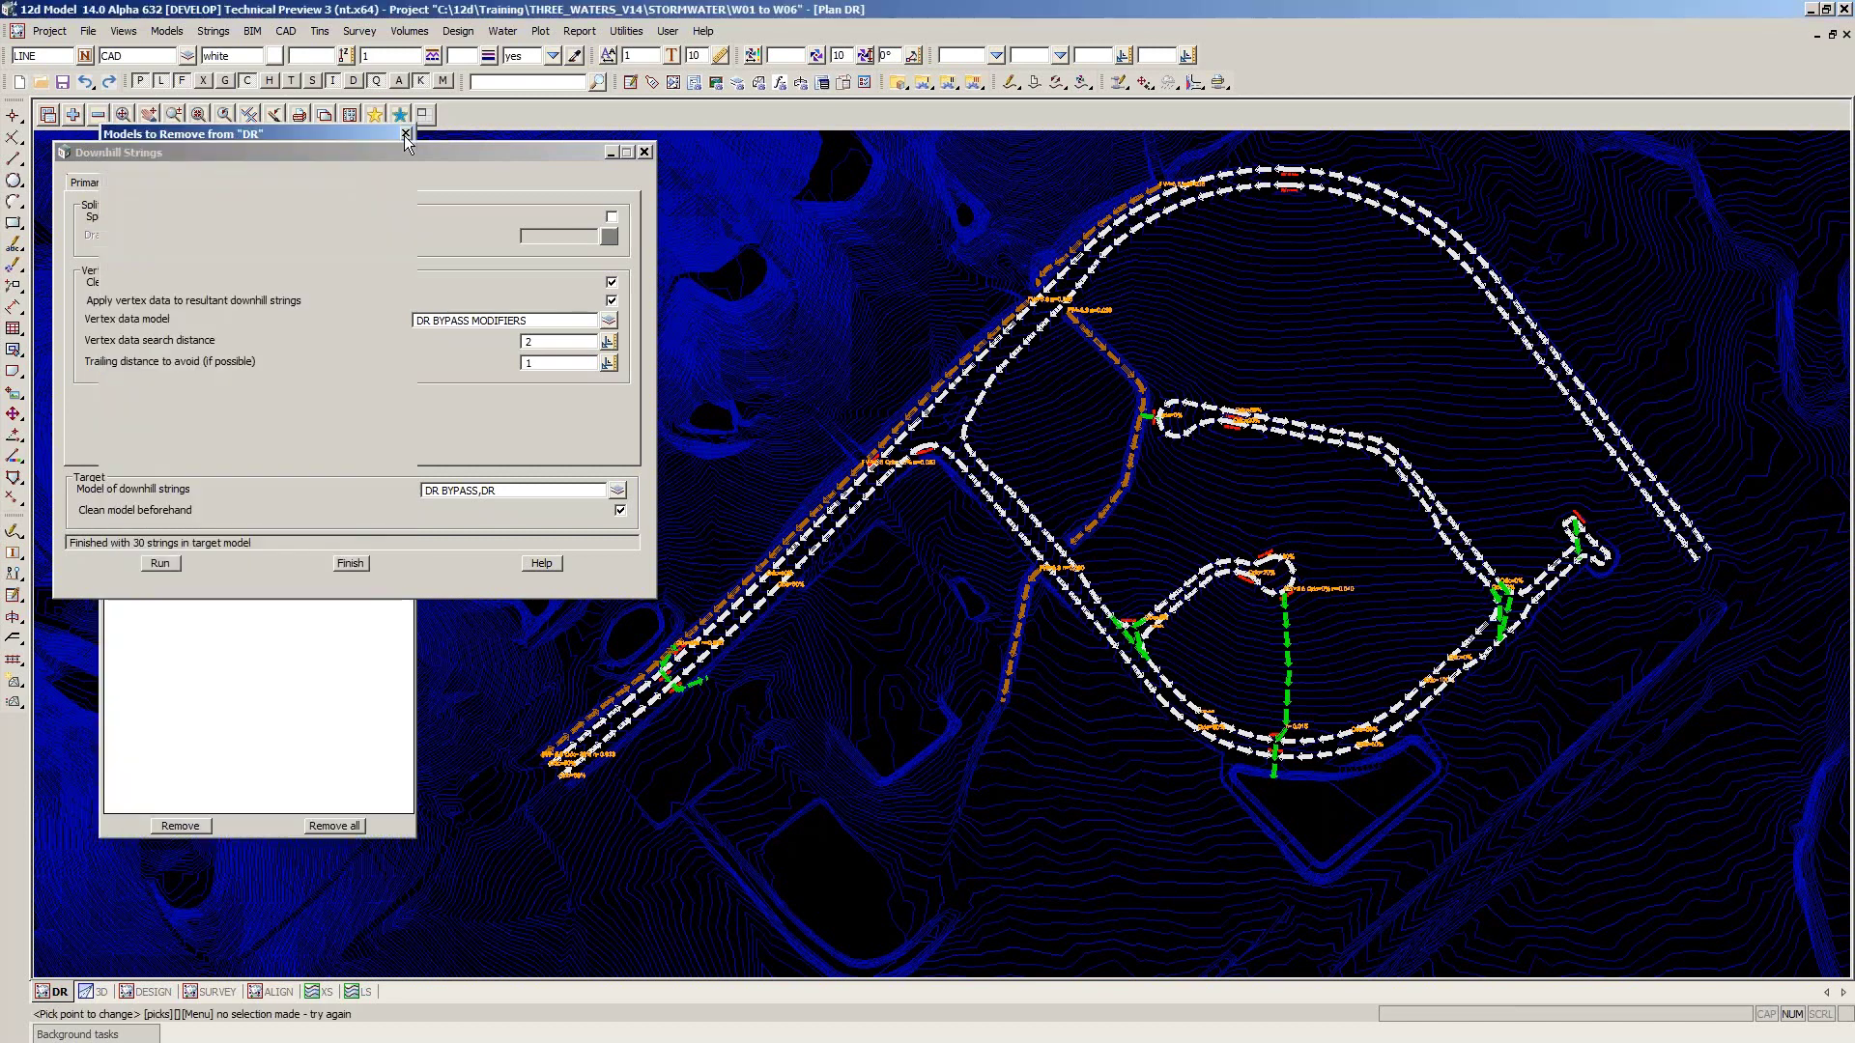
{"action": "left_click", "coordinate": [162, 563]}
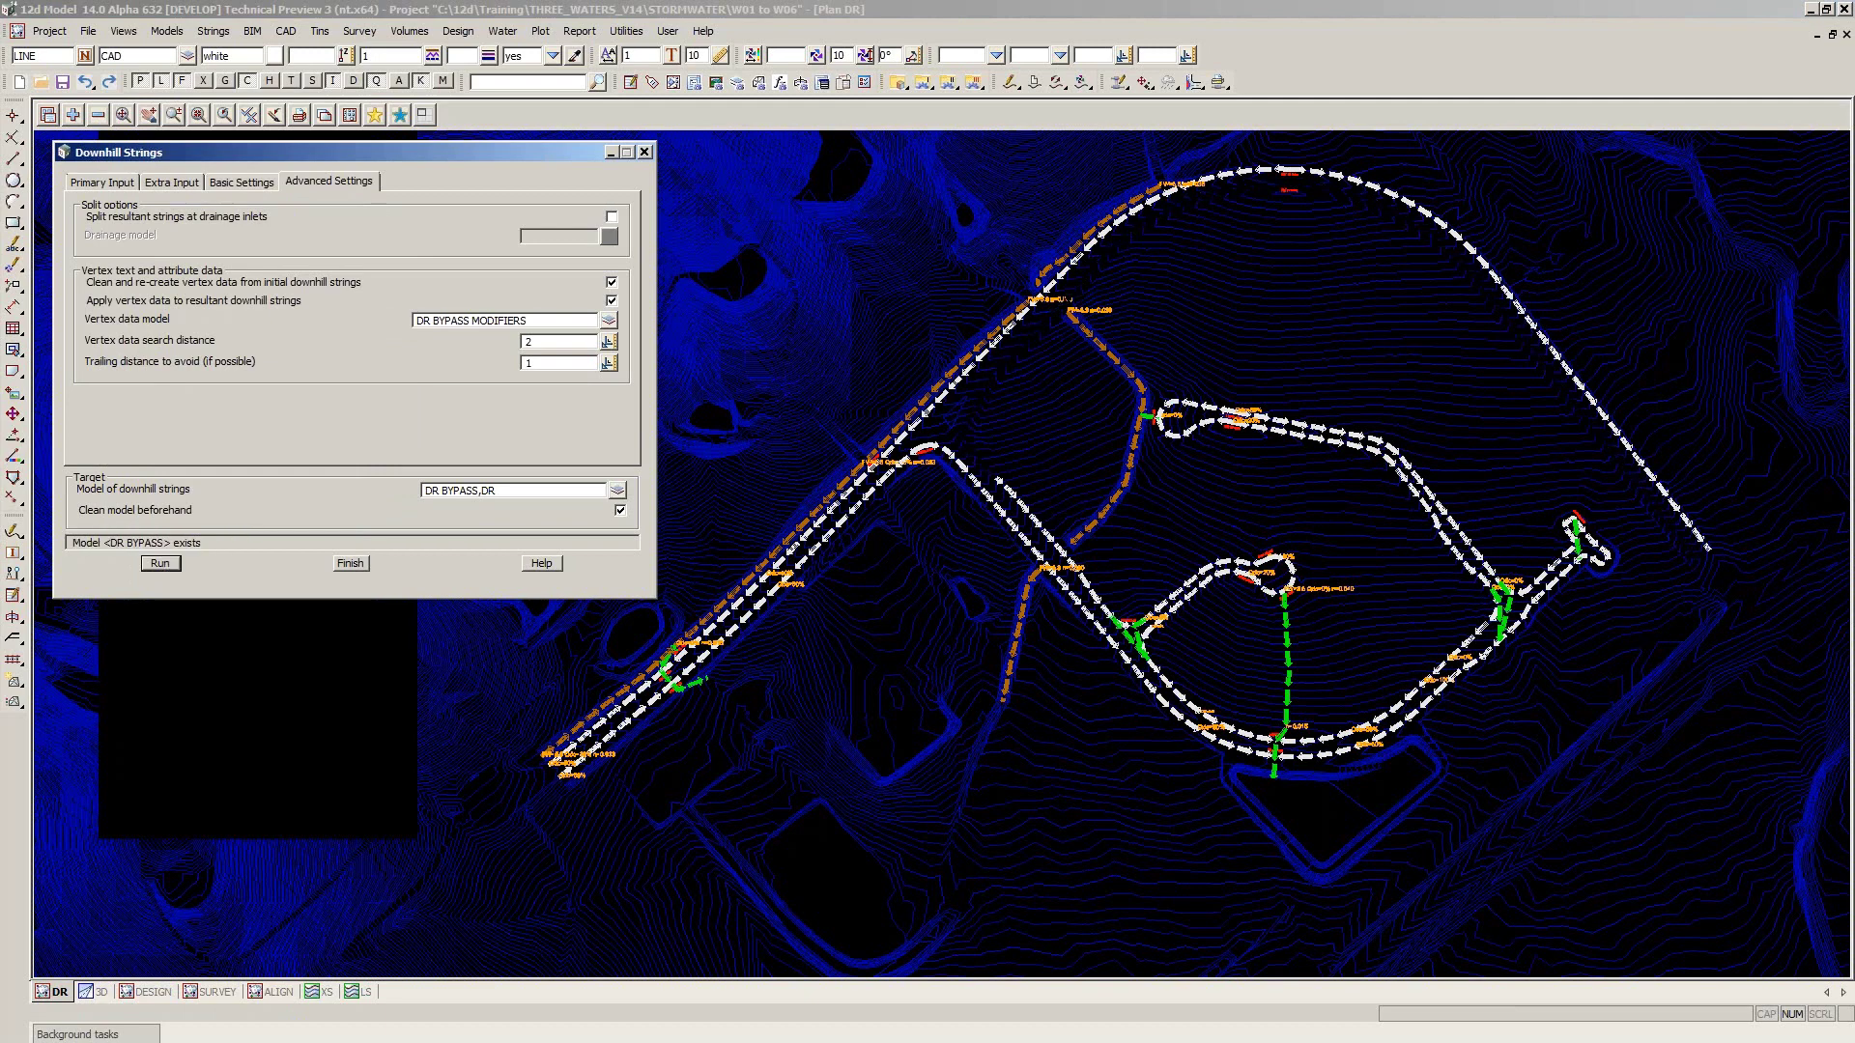
Add the DR BYPASS MODIFIERS vertex data model to the DR plan view
{"action": "left_click", "coordinate": [556, 322]}
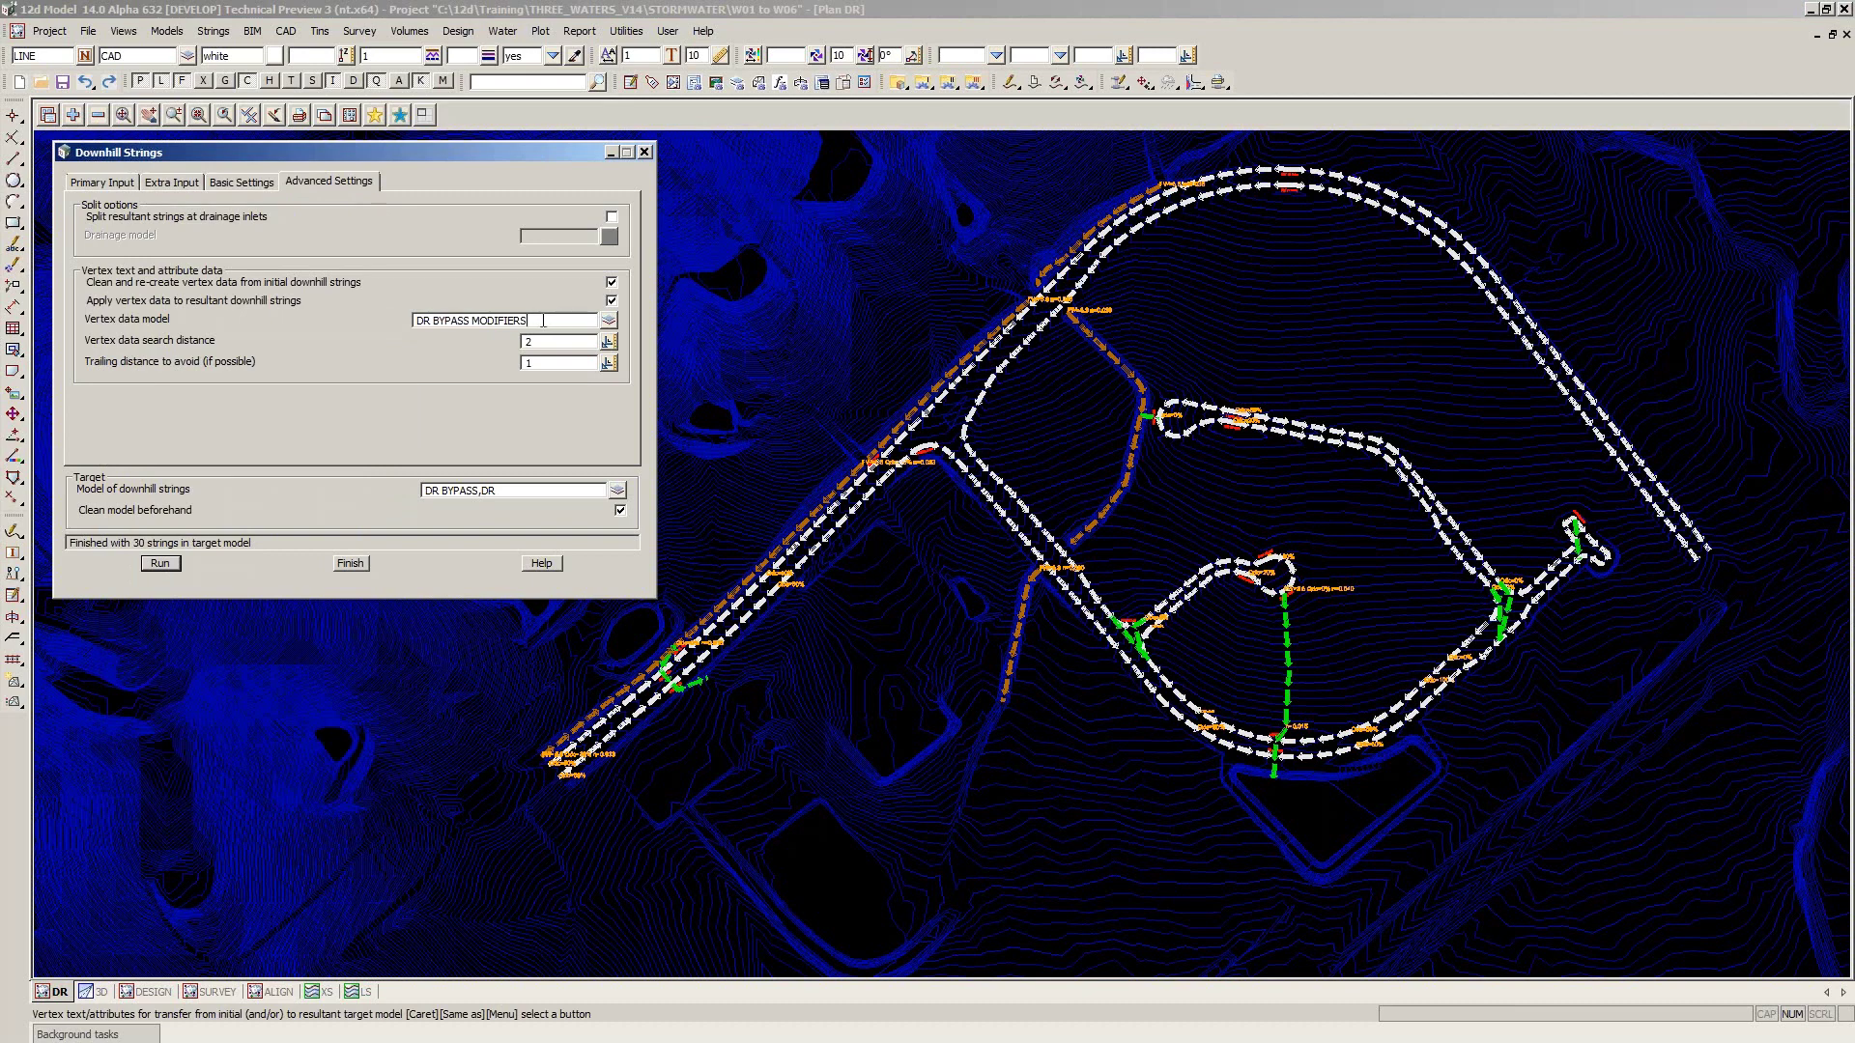
{"action": "left_click_drag", "start_coordinate": [543, 321], "coordinate": [406, 321]}
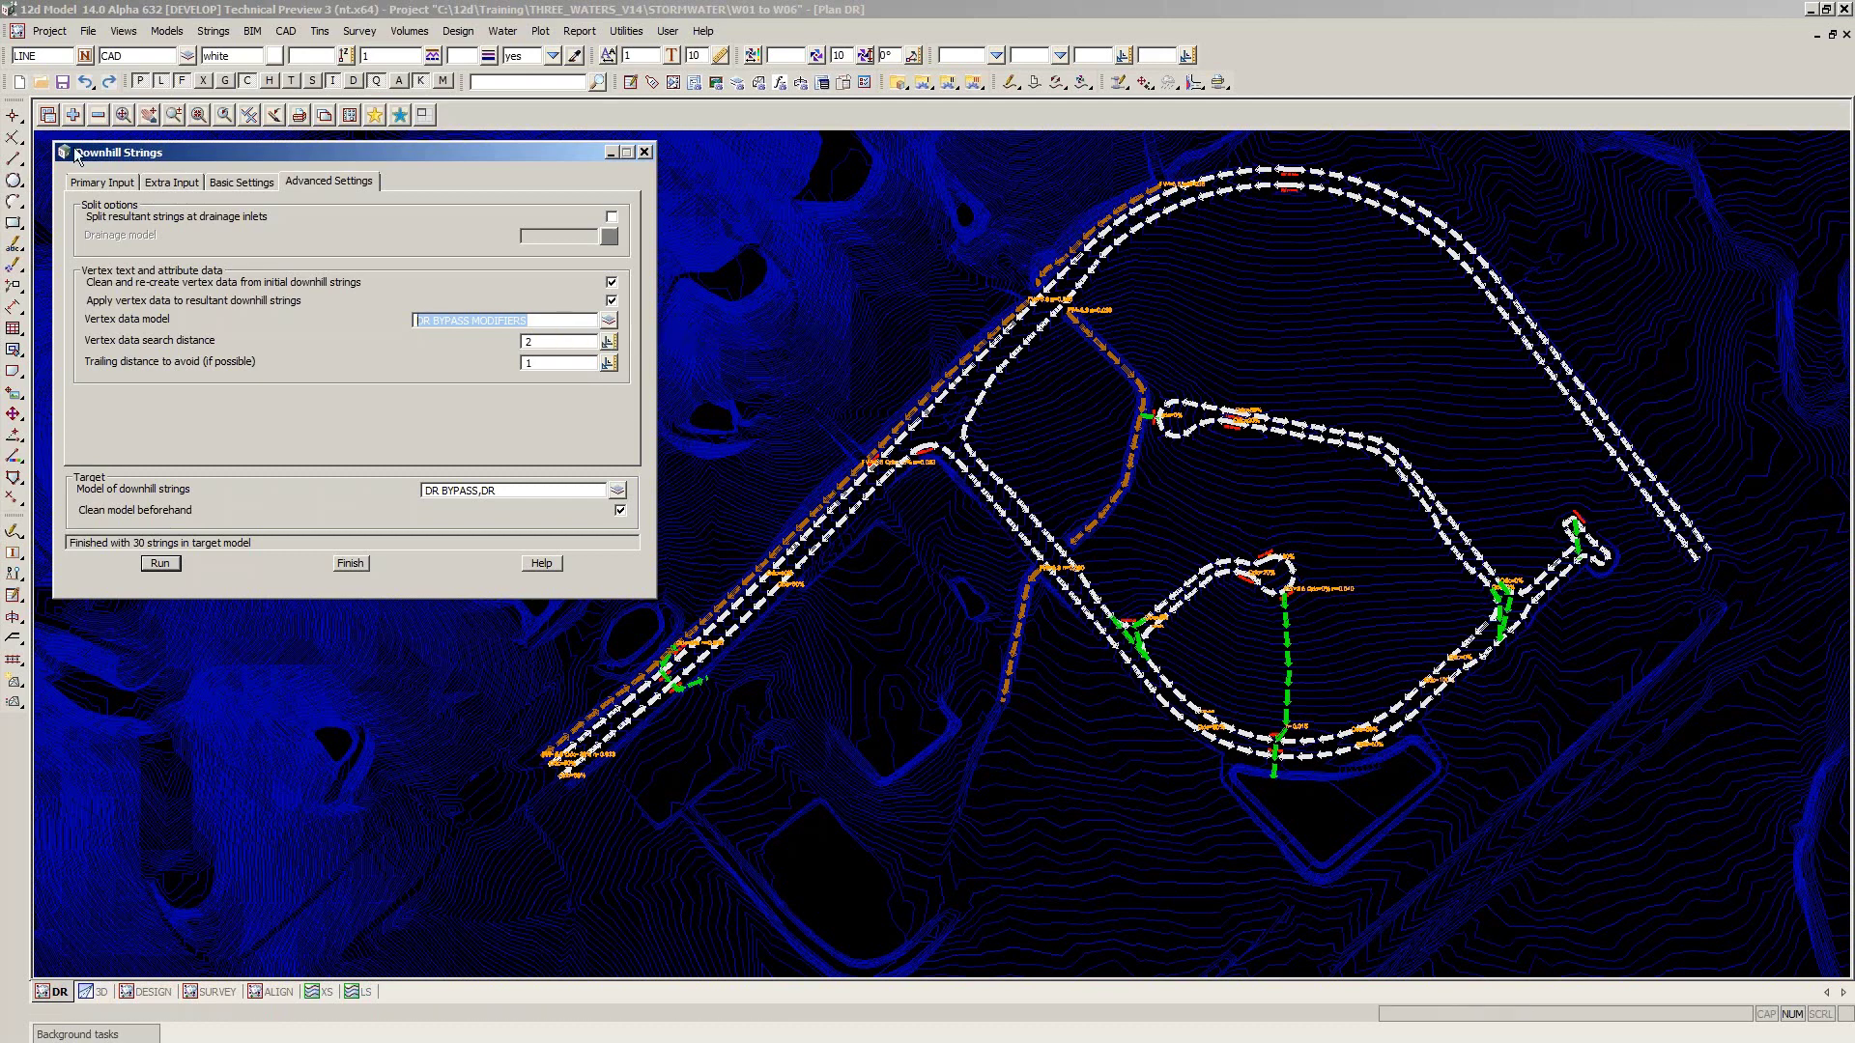
{"action": "left_click", "coordinate": [73, 117]}
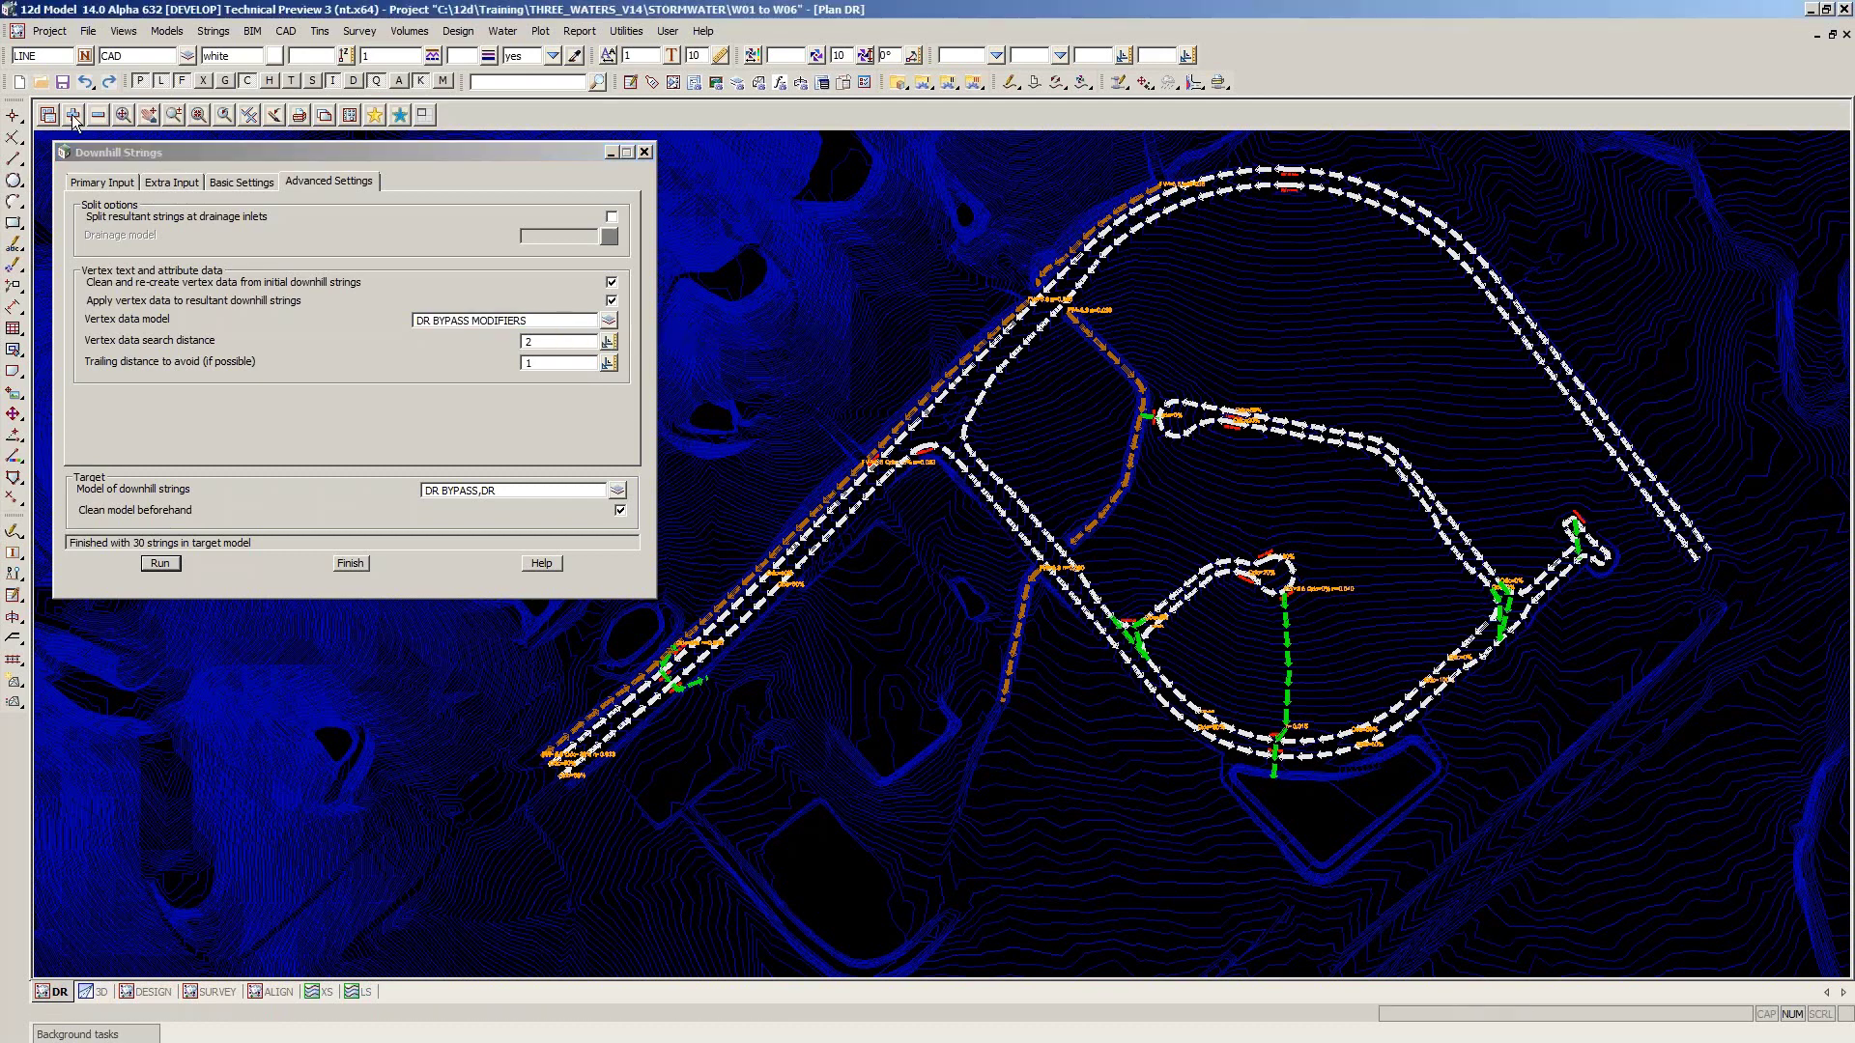
{"action": "left_click", "coordinate": [74, 117]}
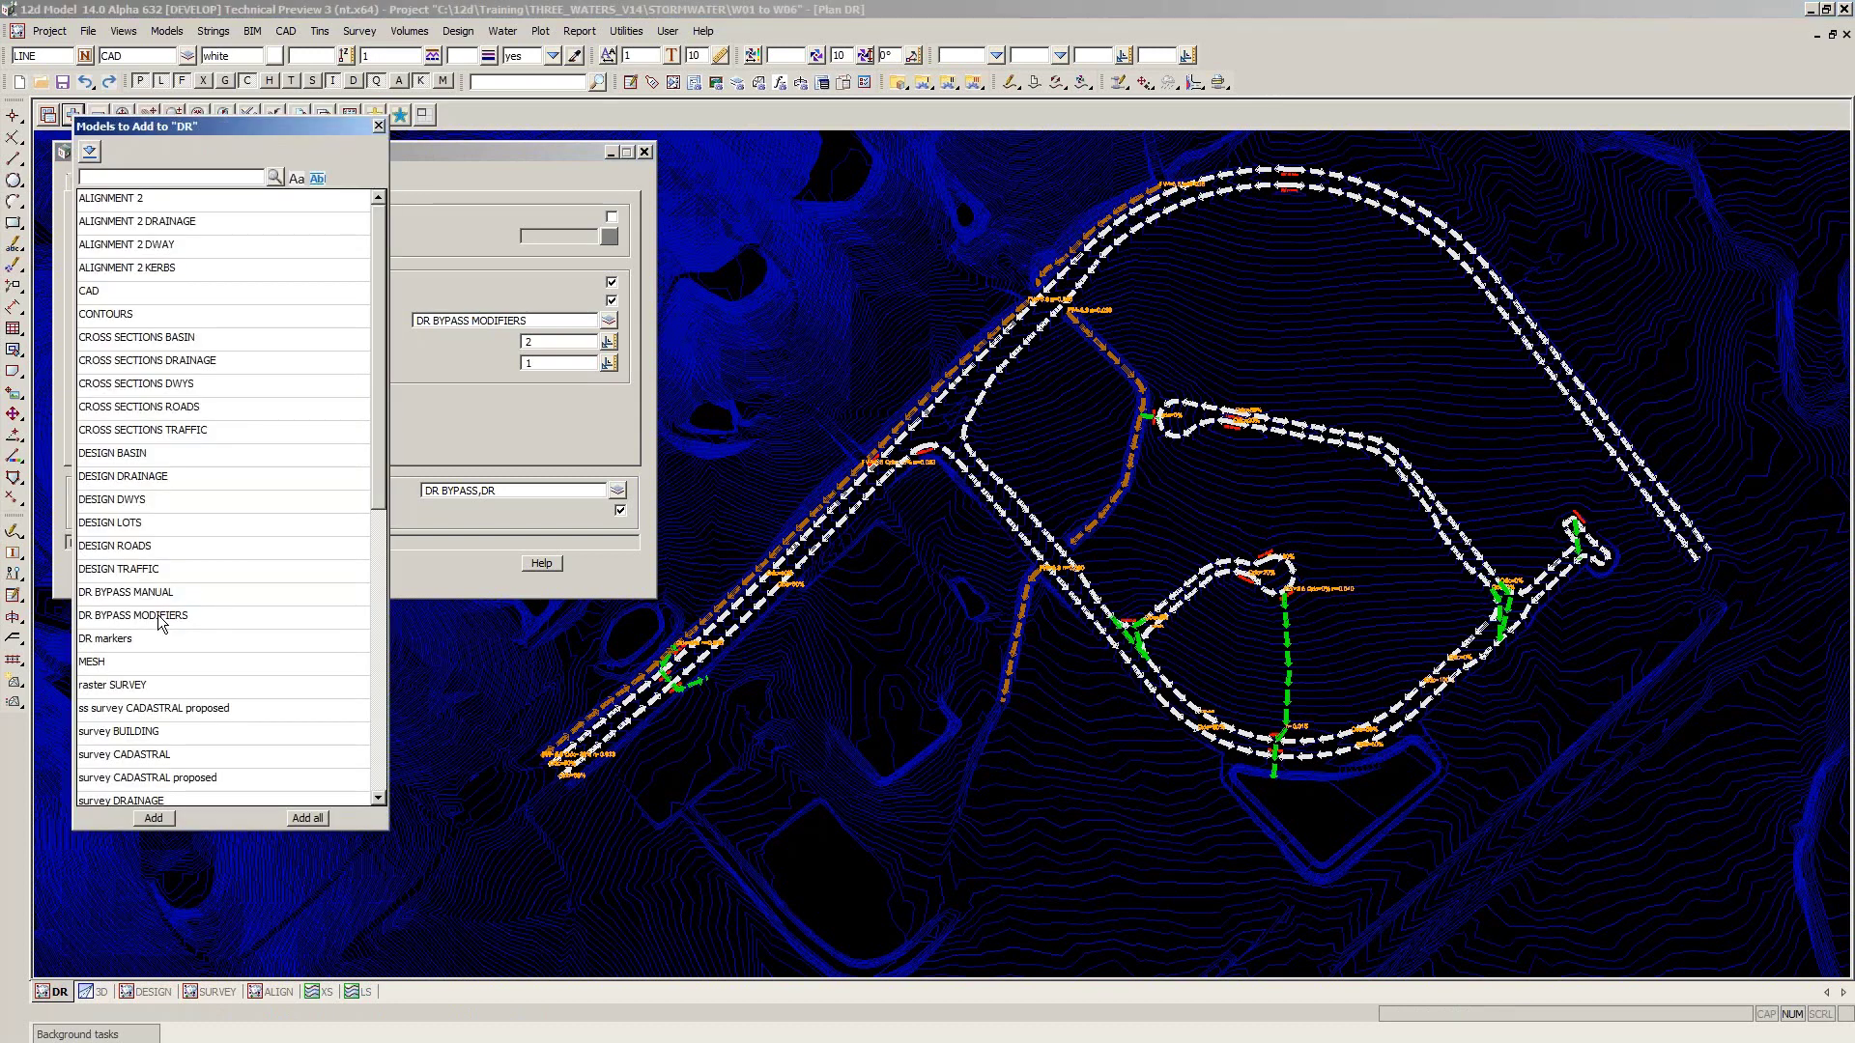
{"action": "double_click", "coordinate": [158, 615]}
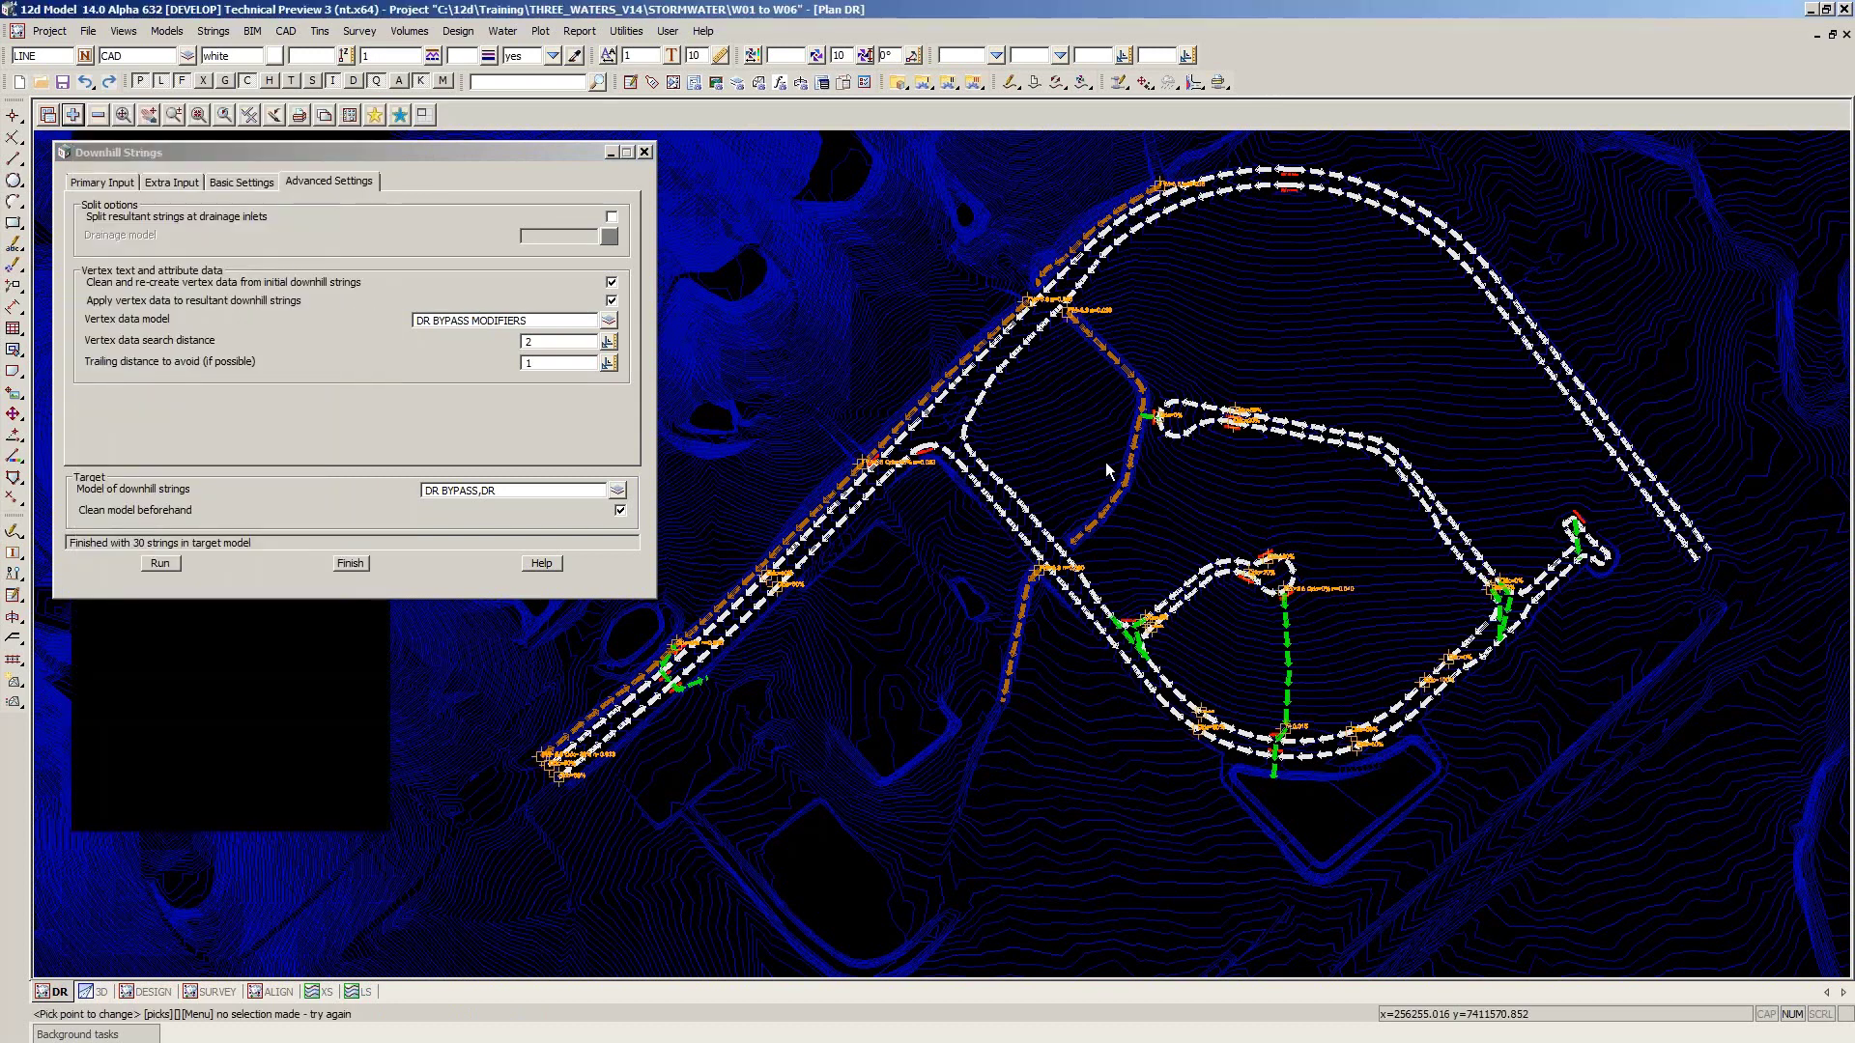
Examine the modifier points against the bypass strings across the road network, from the central road crossing to the lower curve
{"action": "scroll", "coordinate": [1105, 461], "scroll_direction": "up", "scroll_amount": 5}
{"action": "scroll", "coordinate": [1097, 601], "scroll_direction": "down", "scroll_amount": 2}
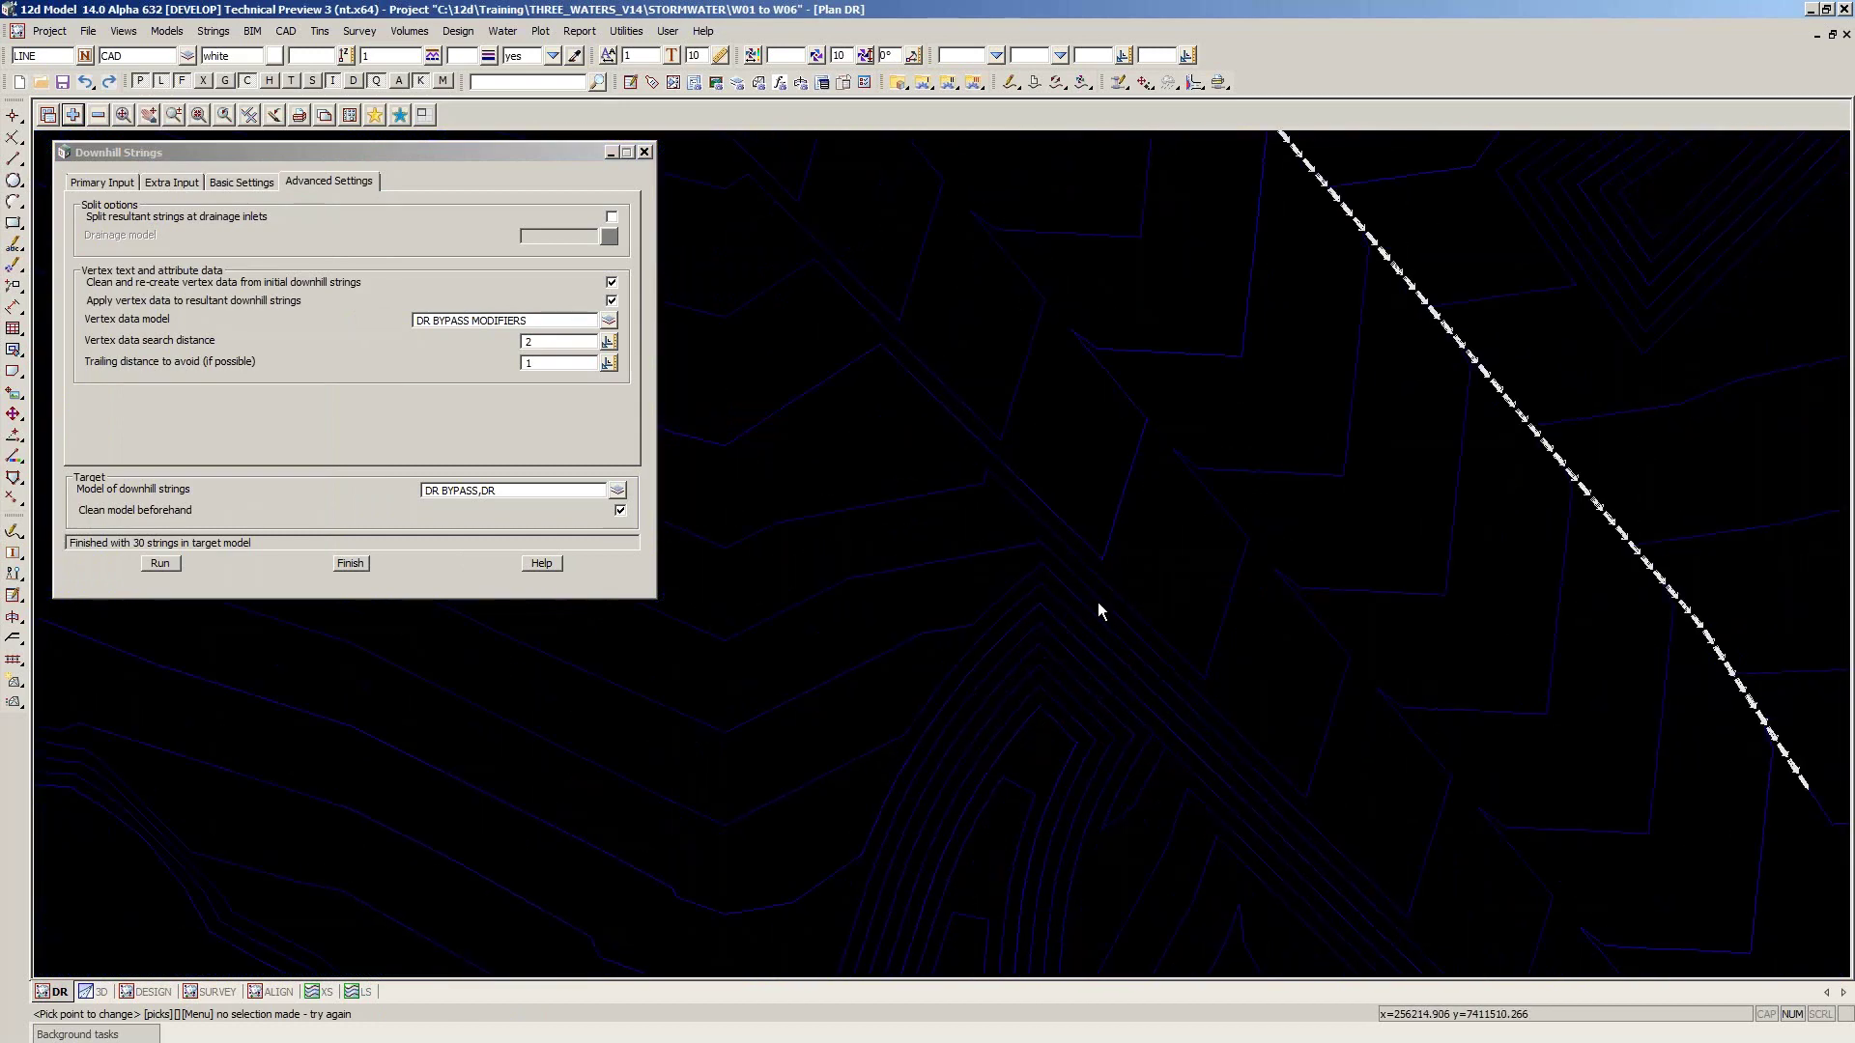
{"action": "scroll", "coordinate": [1098, 601], "scroll_direction": "down", "scroll_amount": 2}
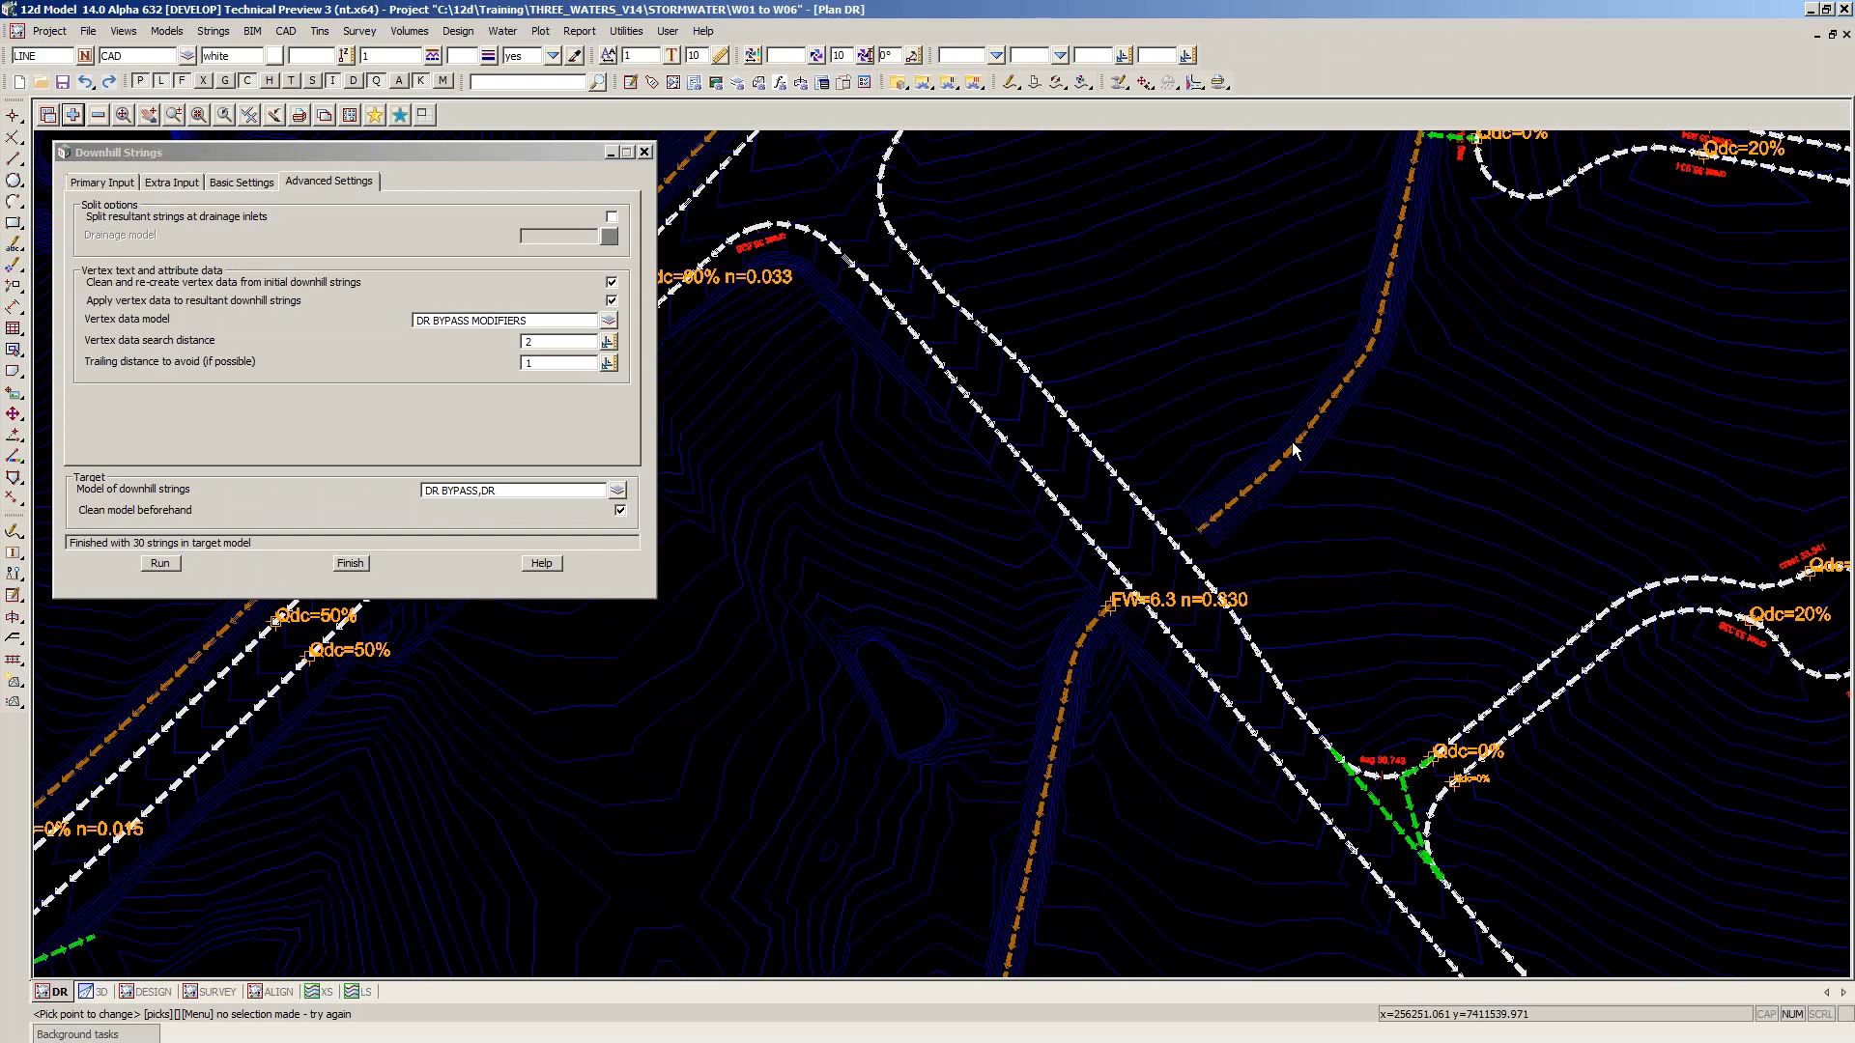
{"action": "left_click", "coordinate": [557, 322]}
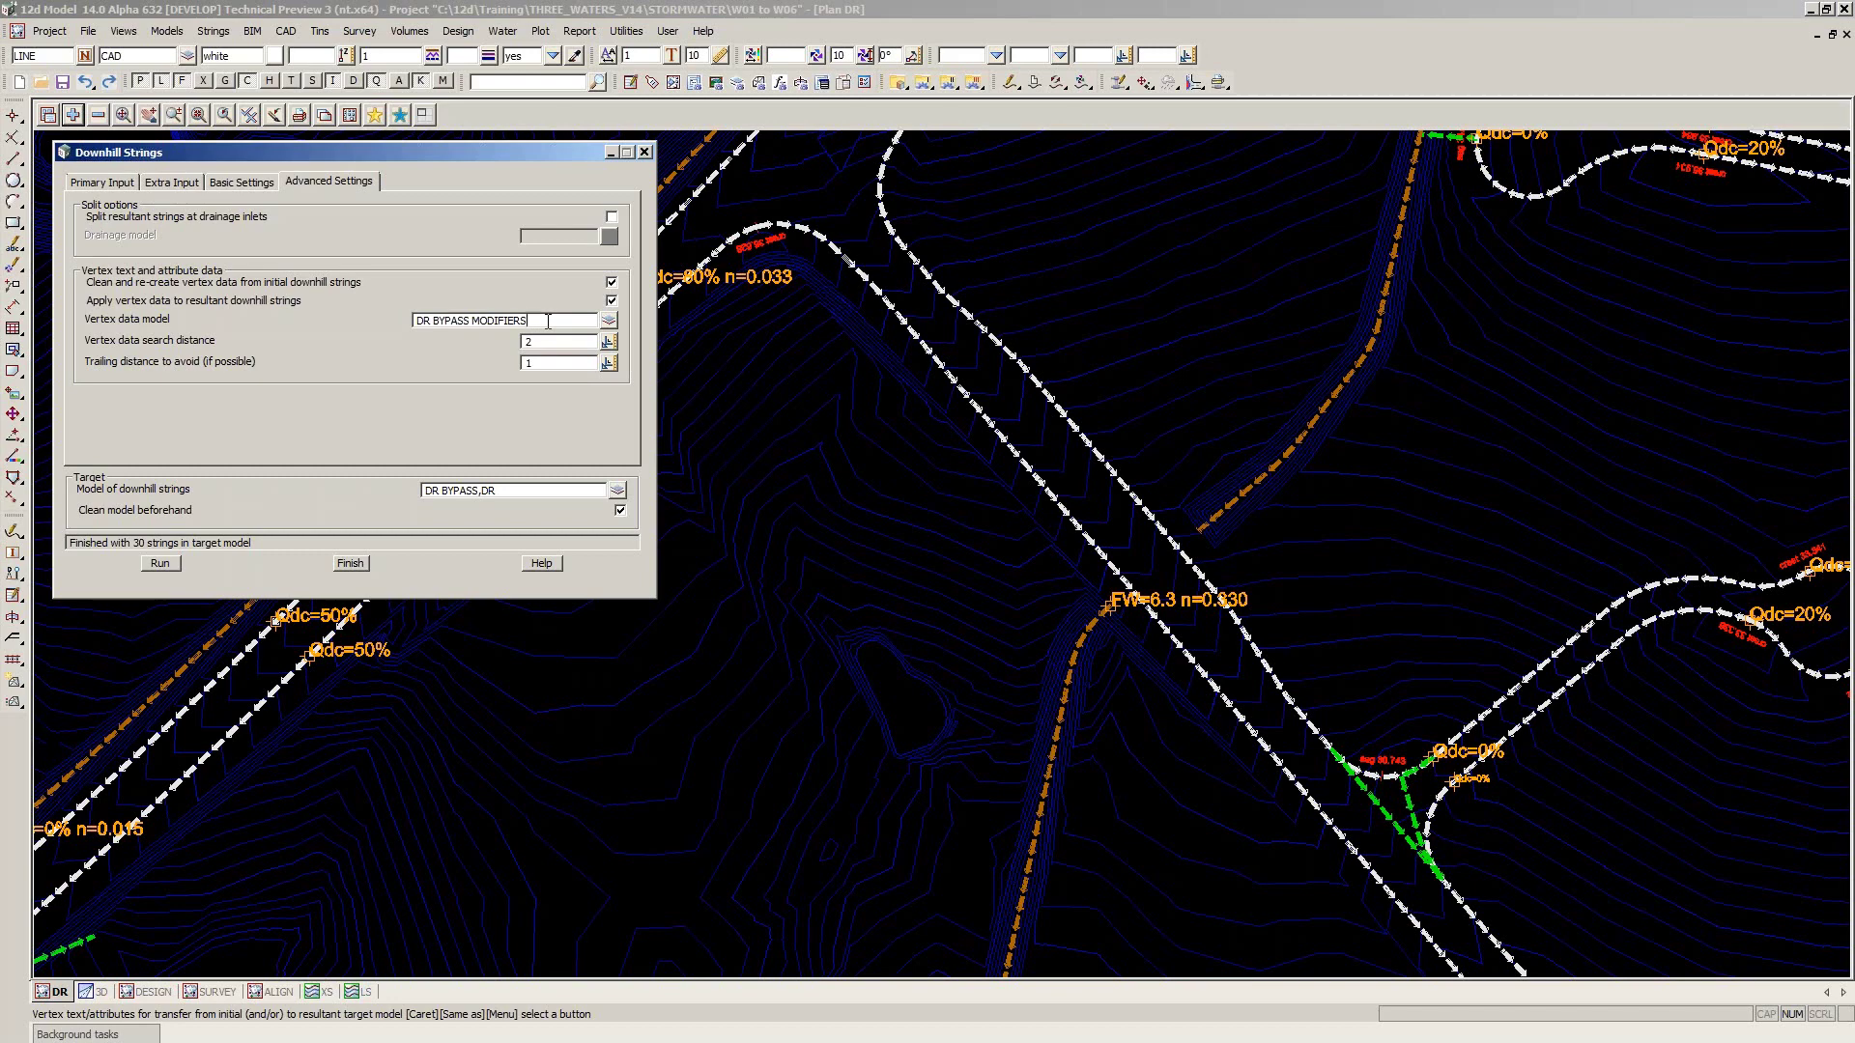
{"action": "left_click", "coordinate": [1215, 332]}
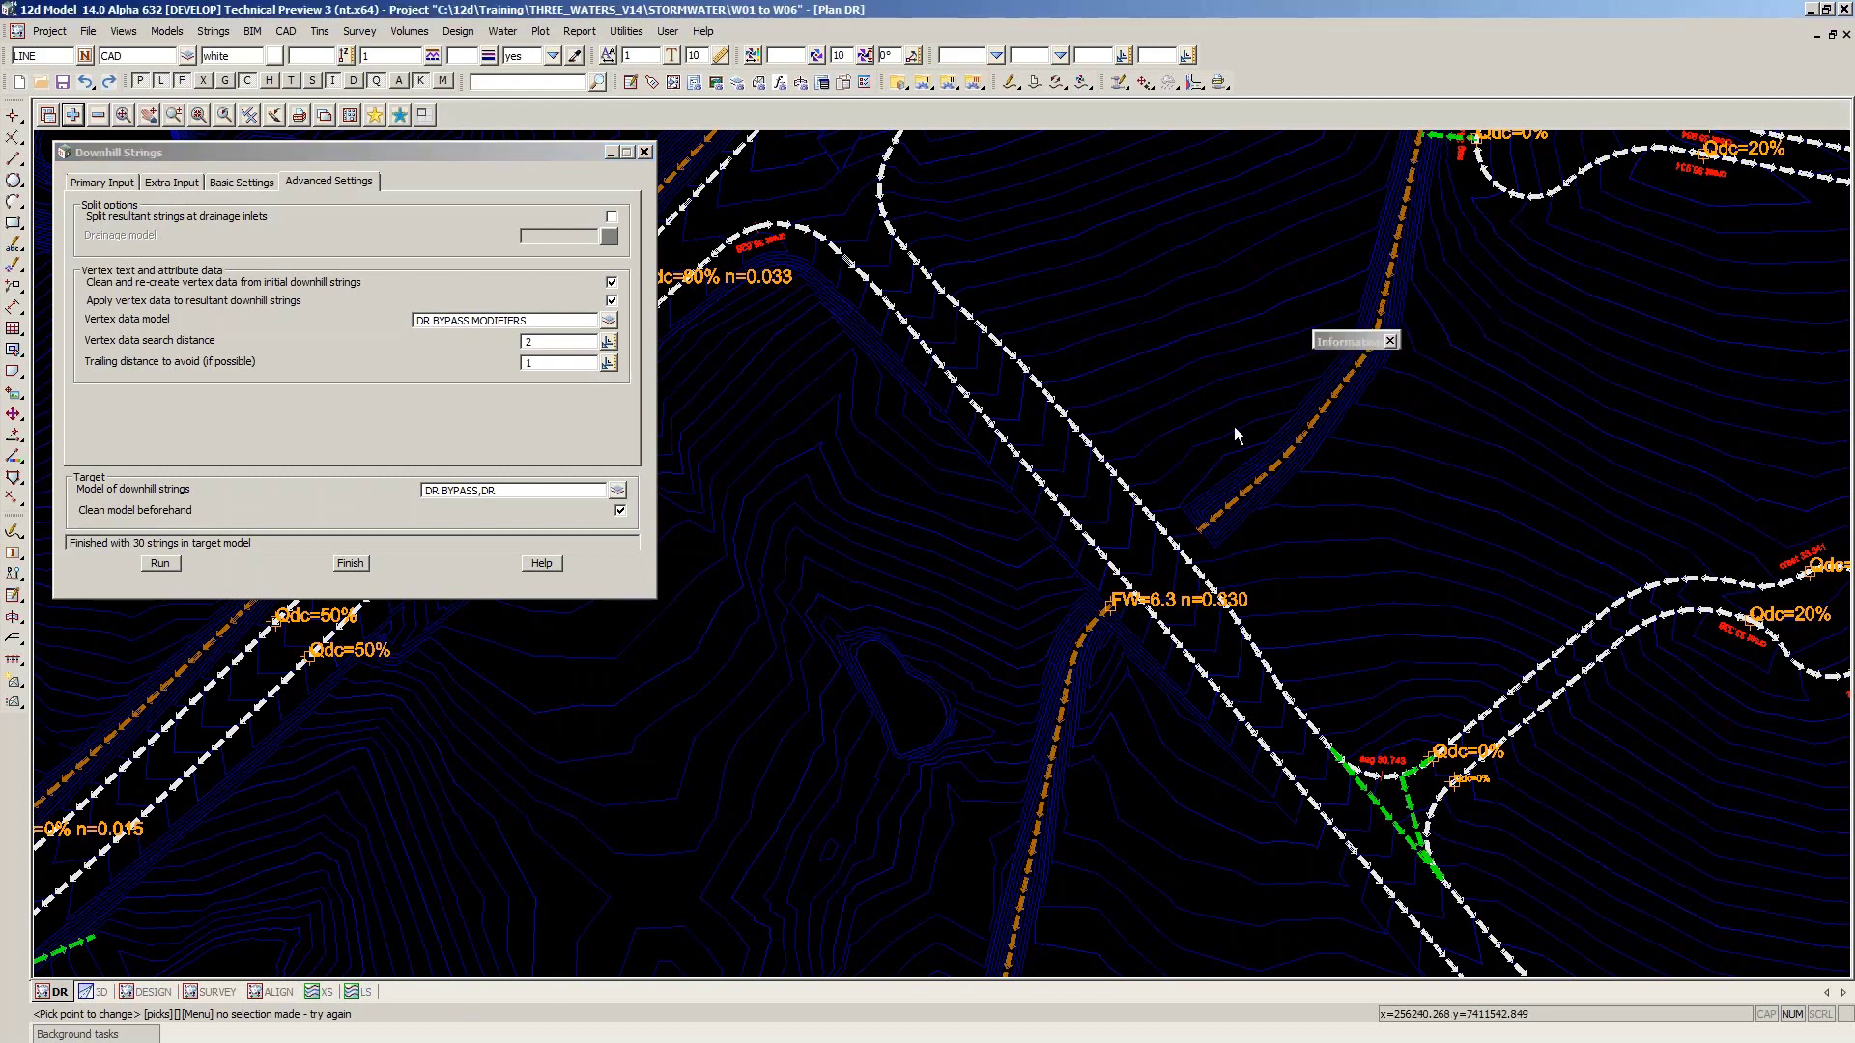
{"action": "scroll", "coordinate": [1527, 577], "scroll_direction": "down", "scroll_amount": 3}
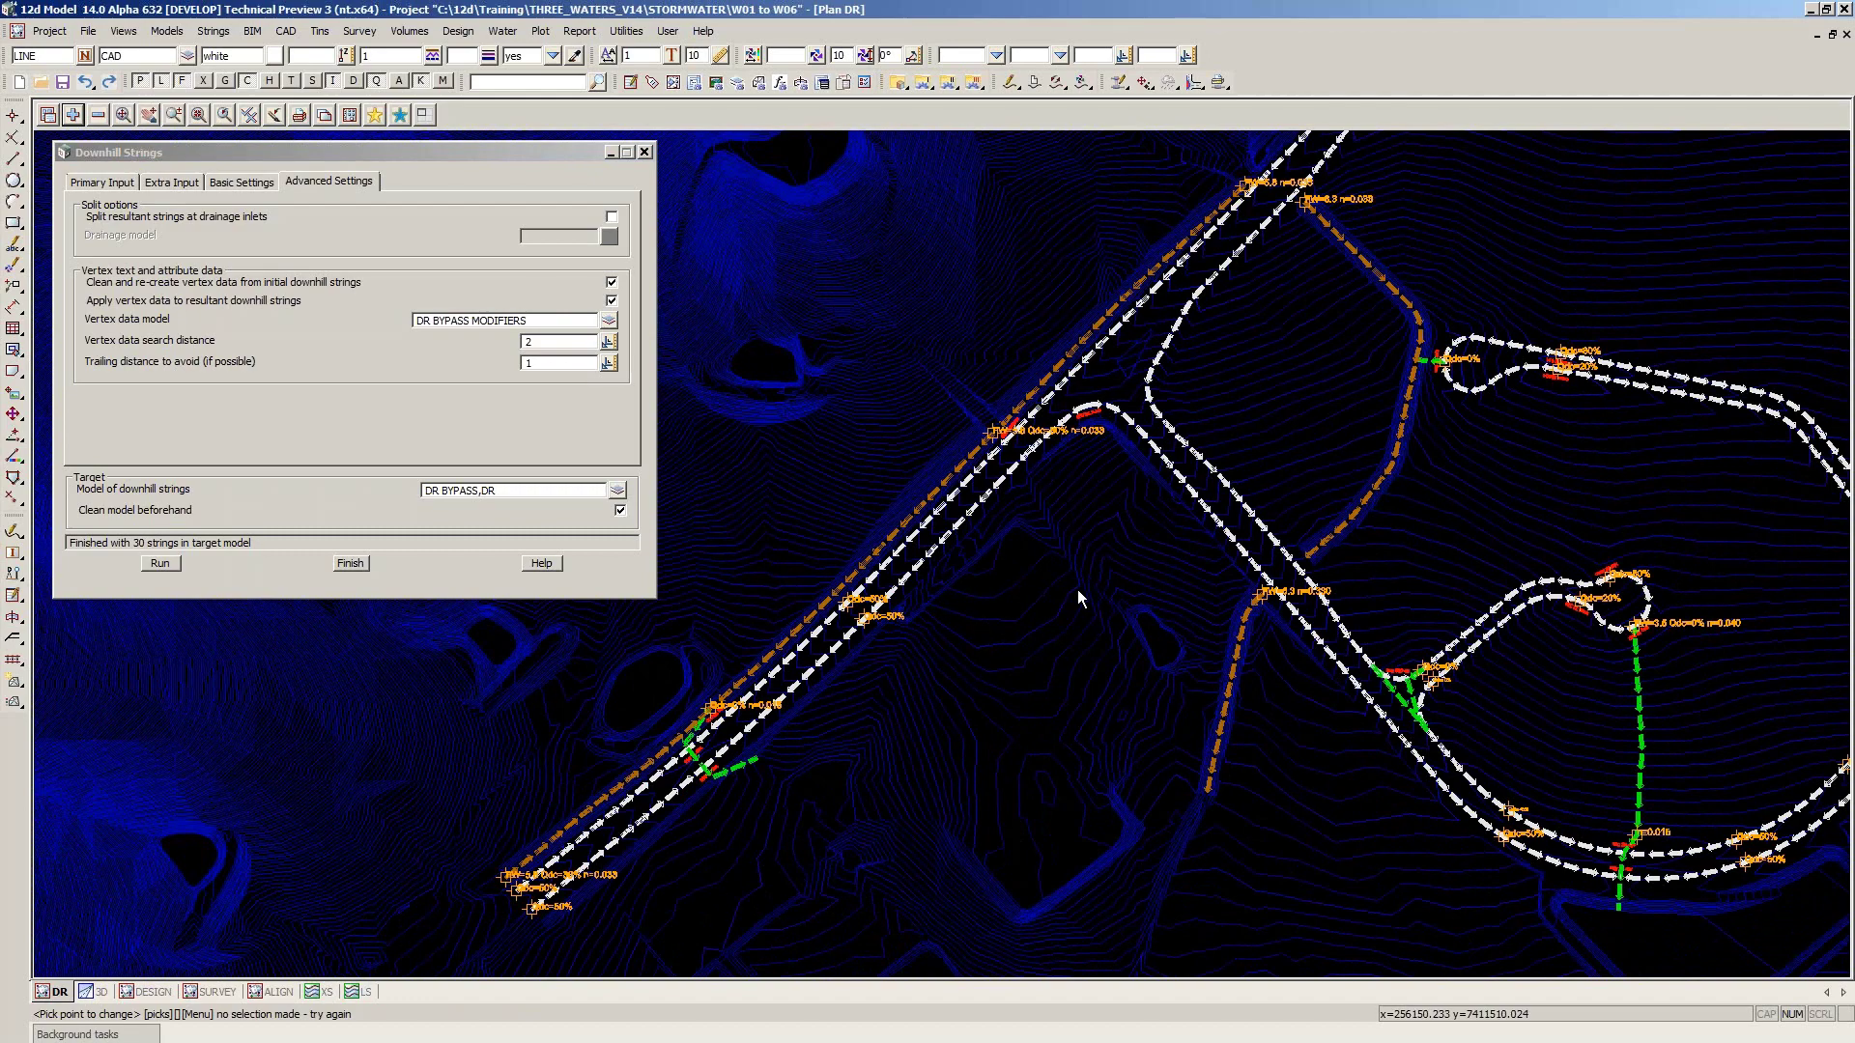
{"action": "scroll", "coordinate": [1076, 589], "scroll_direction": "down", "scroll_amount": 1}
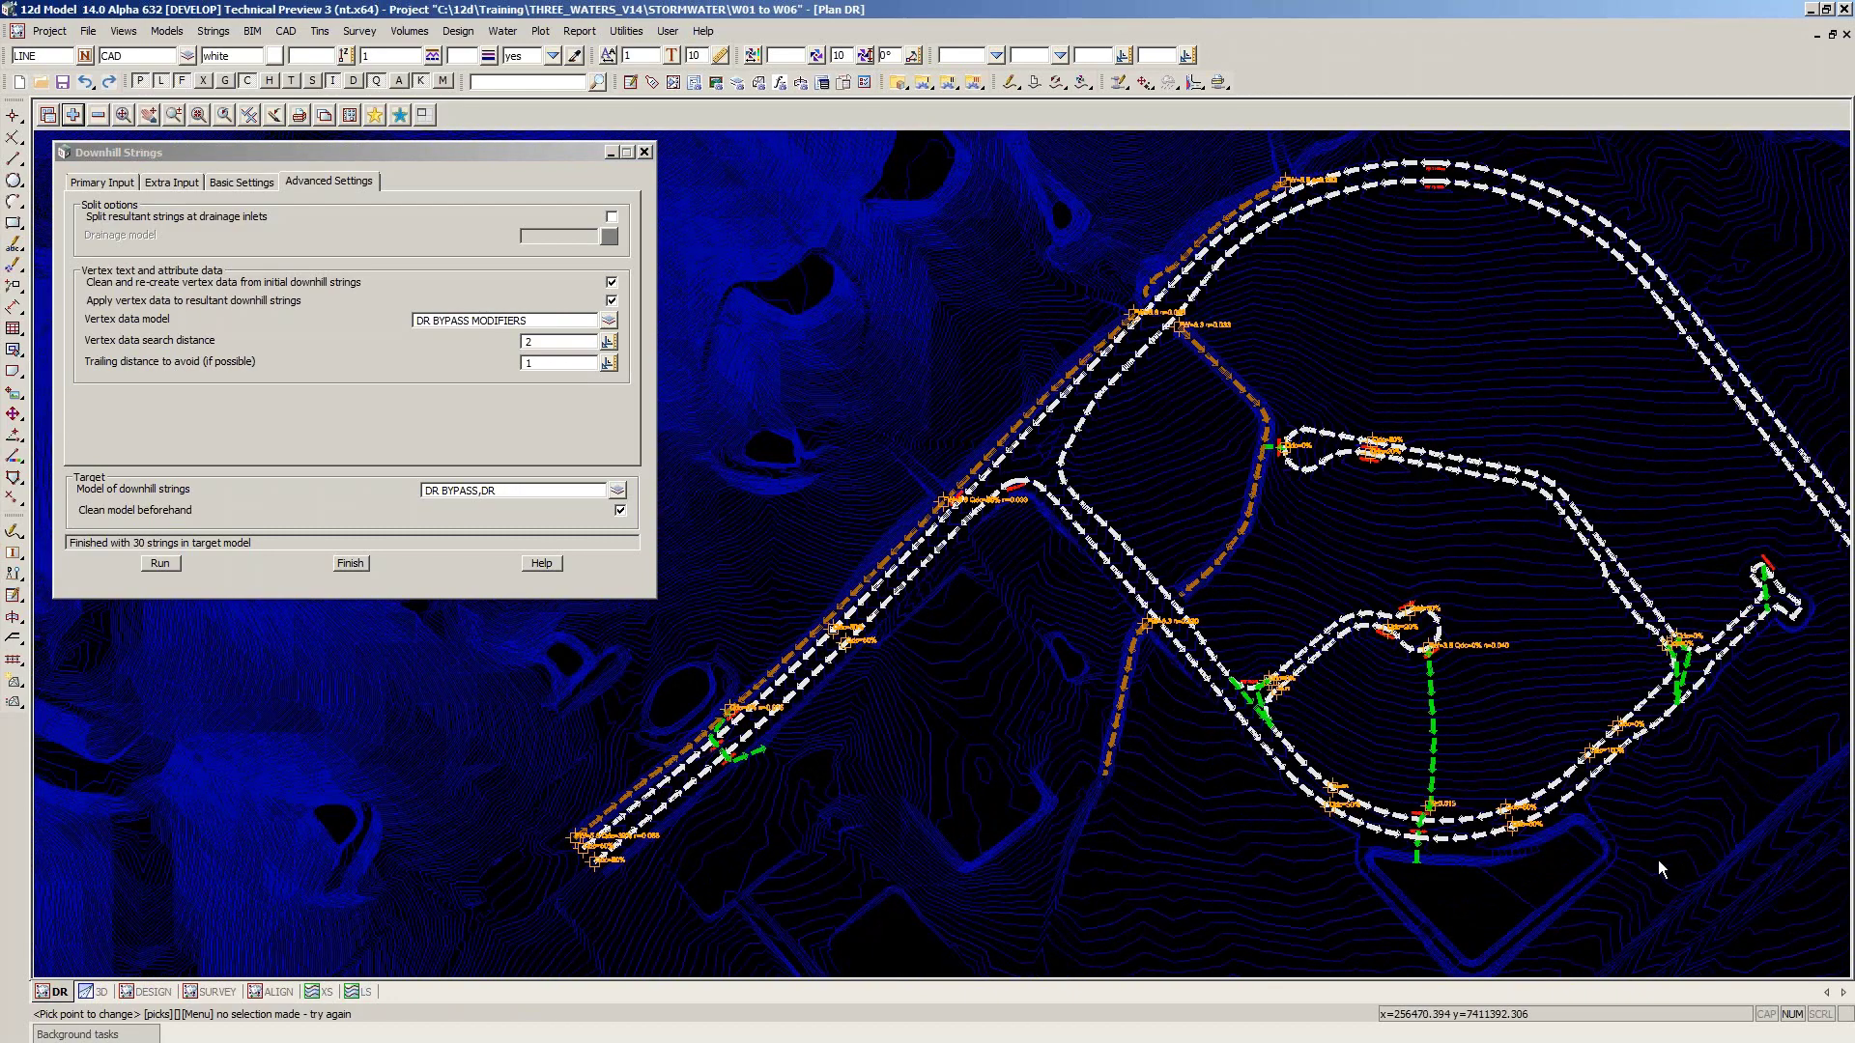
{"action": "scroll", "coordinate": [1658, 861], "scroll_direction": "up", "scroll_amount": 3}
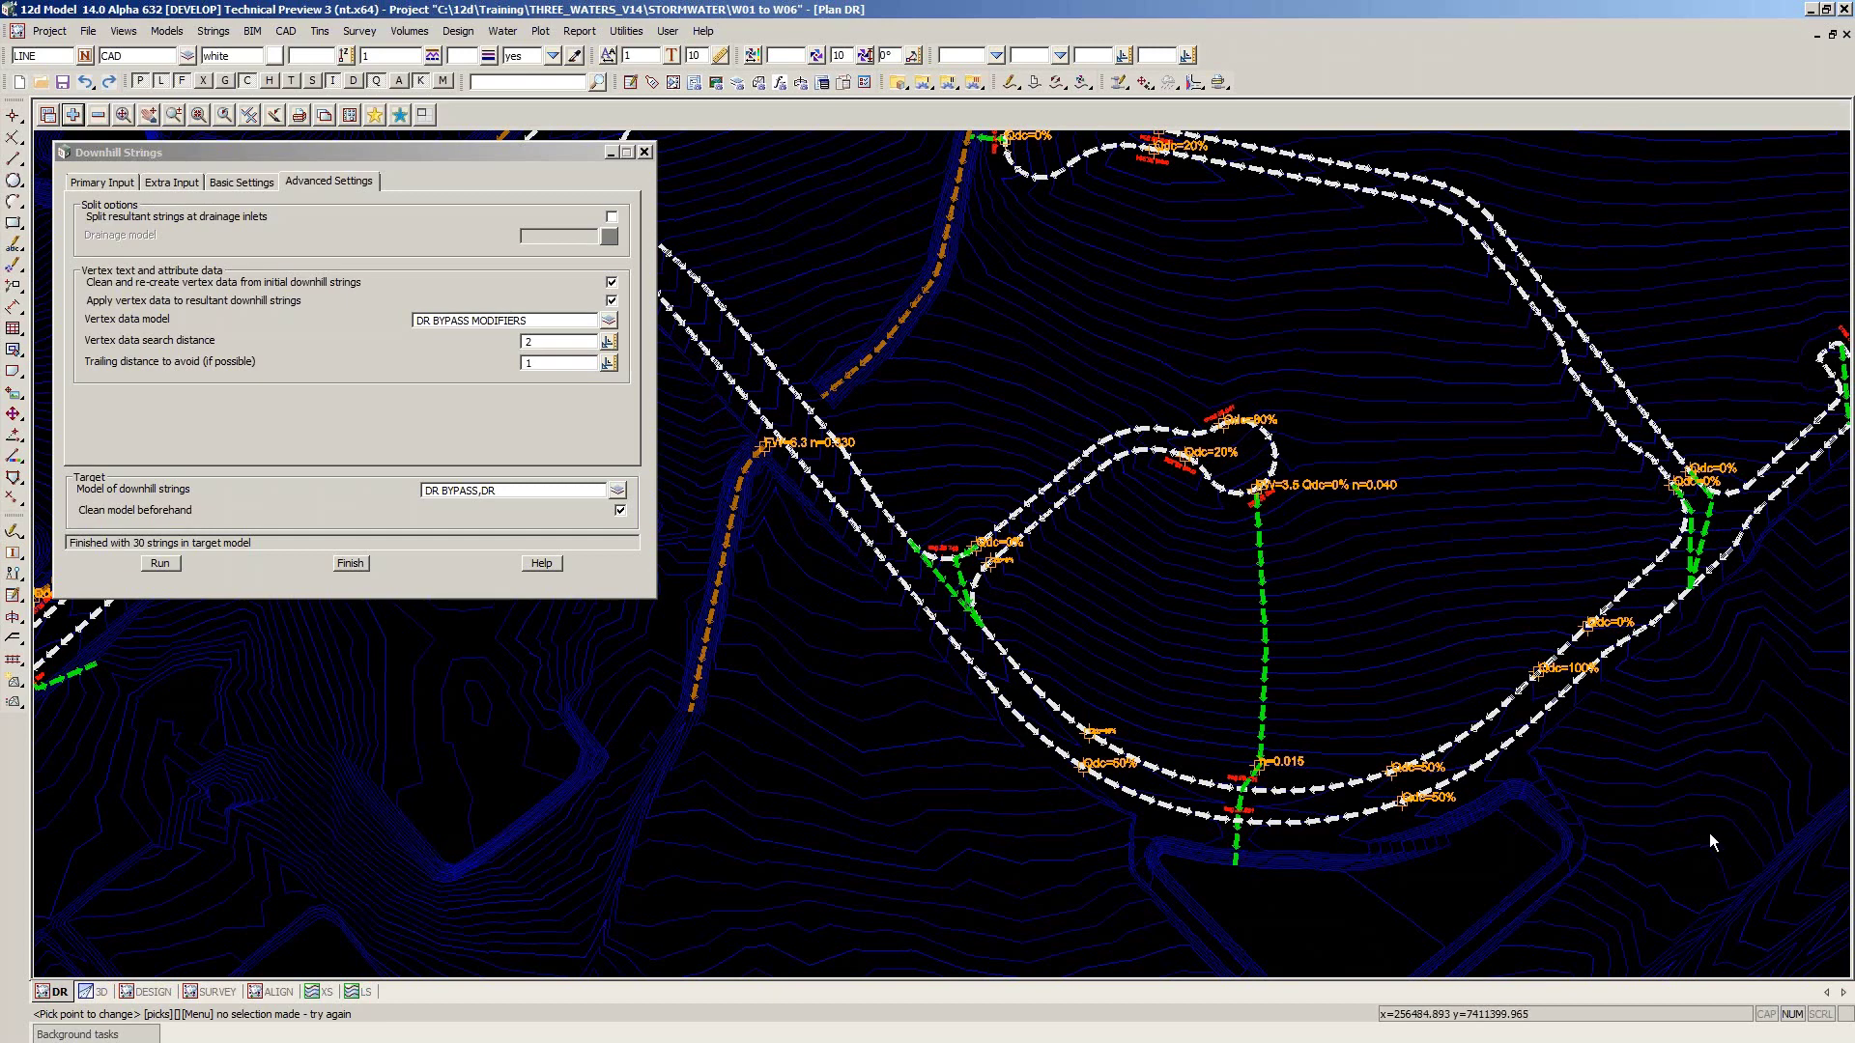
{"action": "scroll", "coordinate": [1715, 836], "scroll_direction": "up", "scroll_amount": 3}
{"action": "scroll", "coordinate": [1715, 836], "scroll_direction": "up", "scroll_amount": 1}
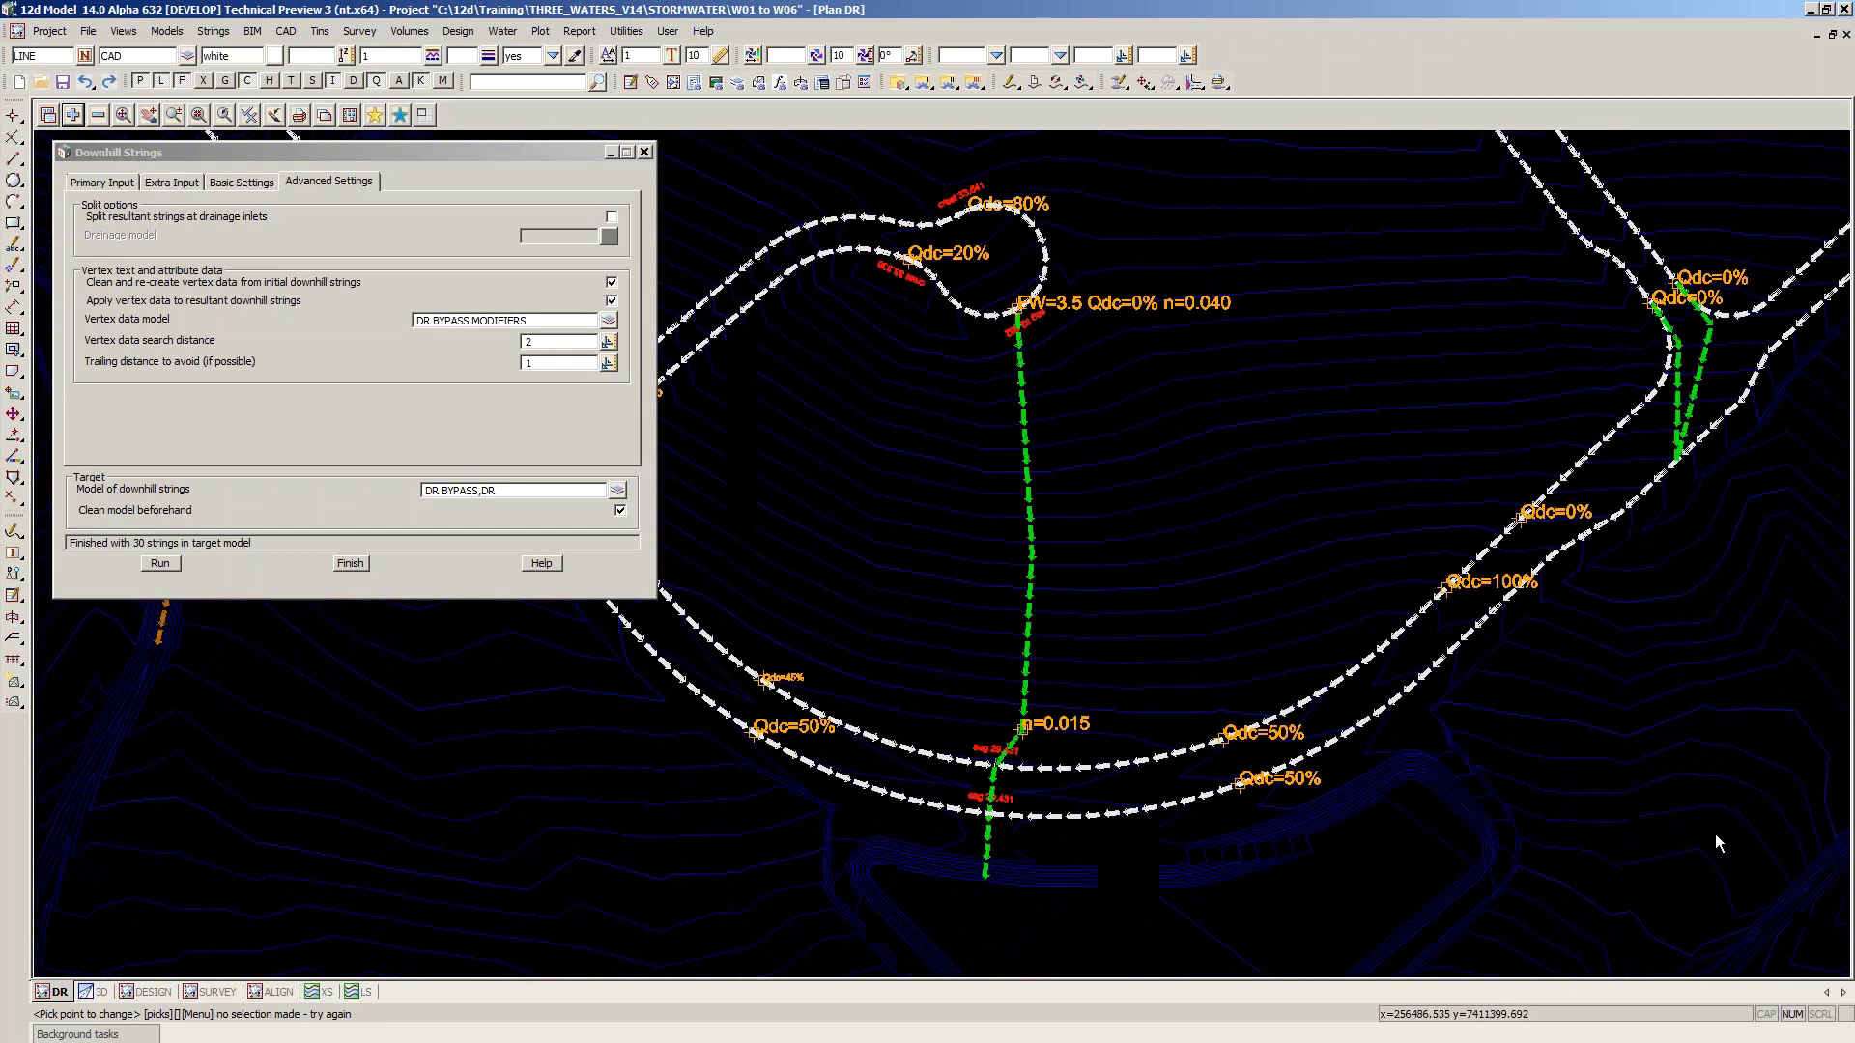
{"action": "scroll", "coordinate": [1715, 837], "scroll_direction": "up", "scroll_amount": 1}
Remove the DR BYPASS MODIFIERS model from the DR plan view and check the labels on the lower road curve
{"action": "left_click", "coordinate": [98, 114]}
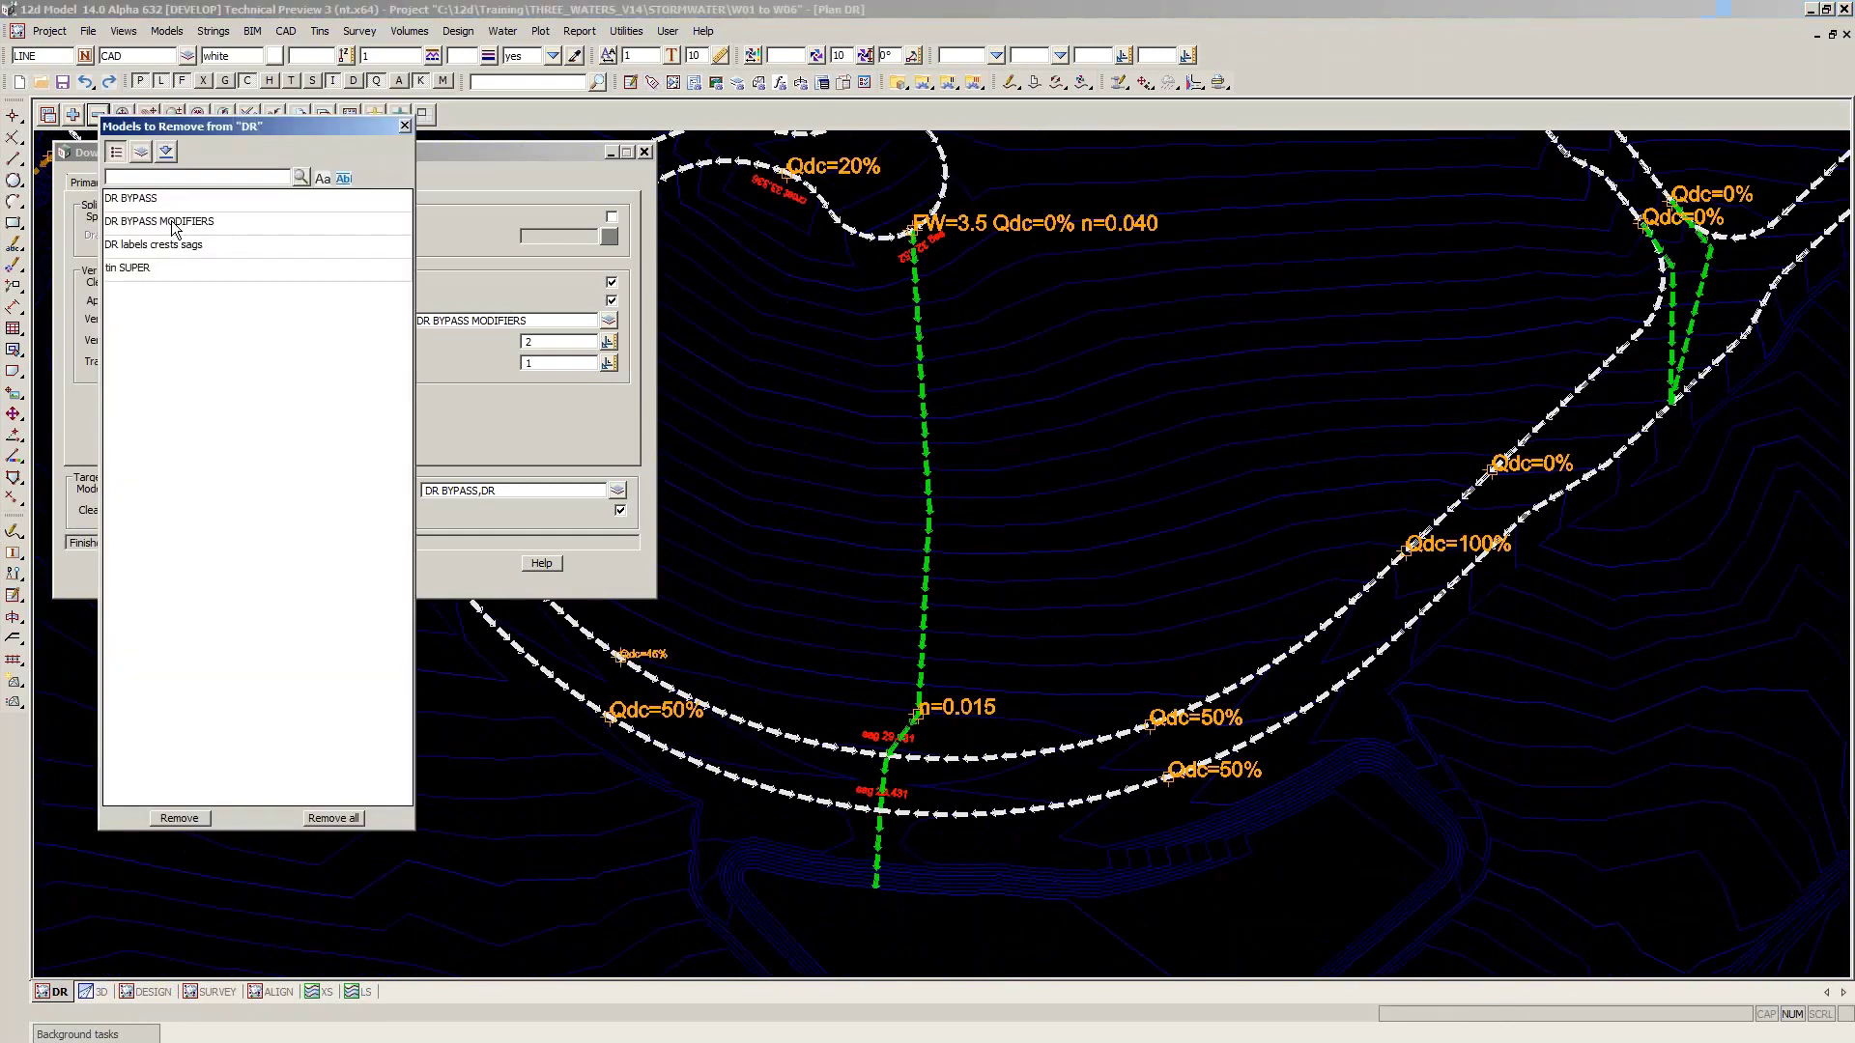
{"action": "left_click", "coordinate": [172, 223]}
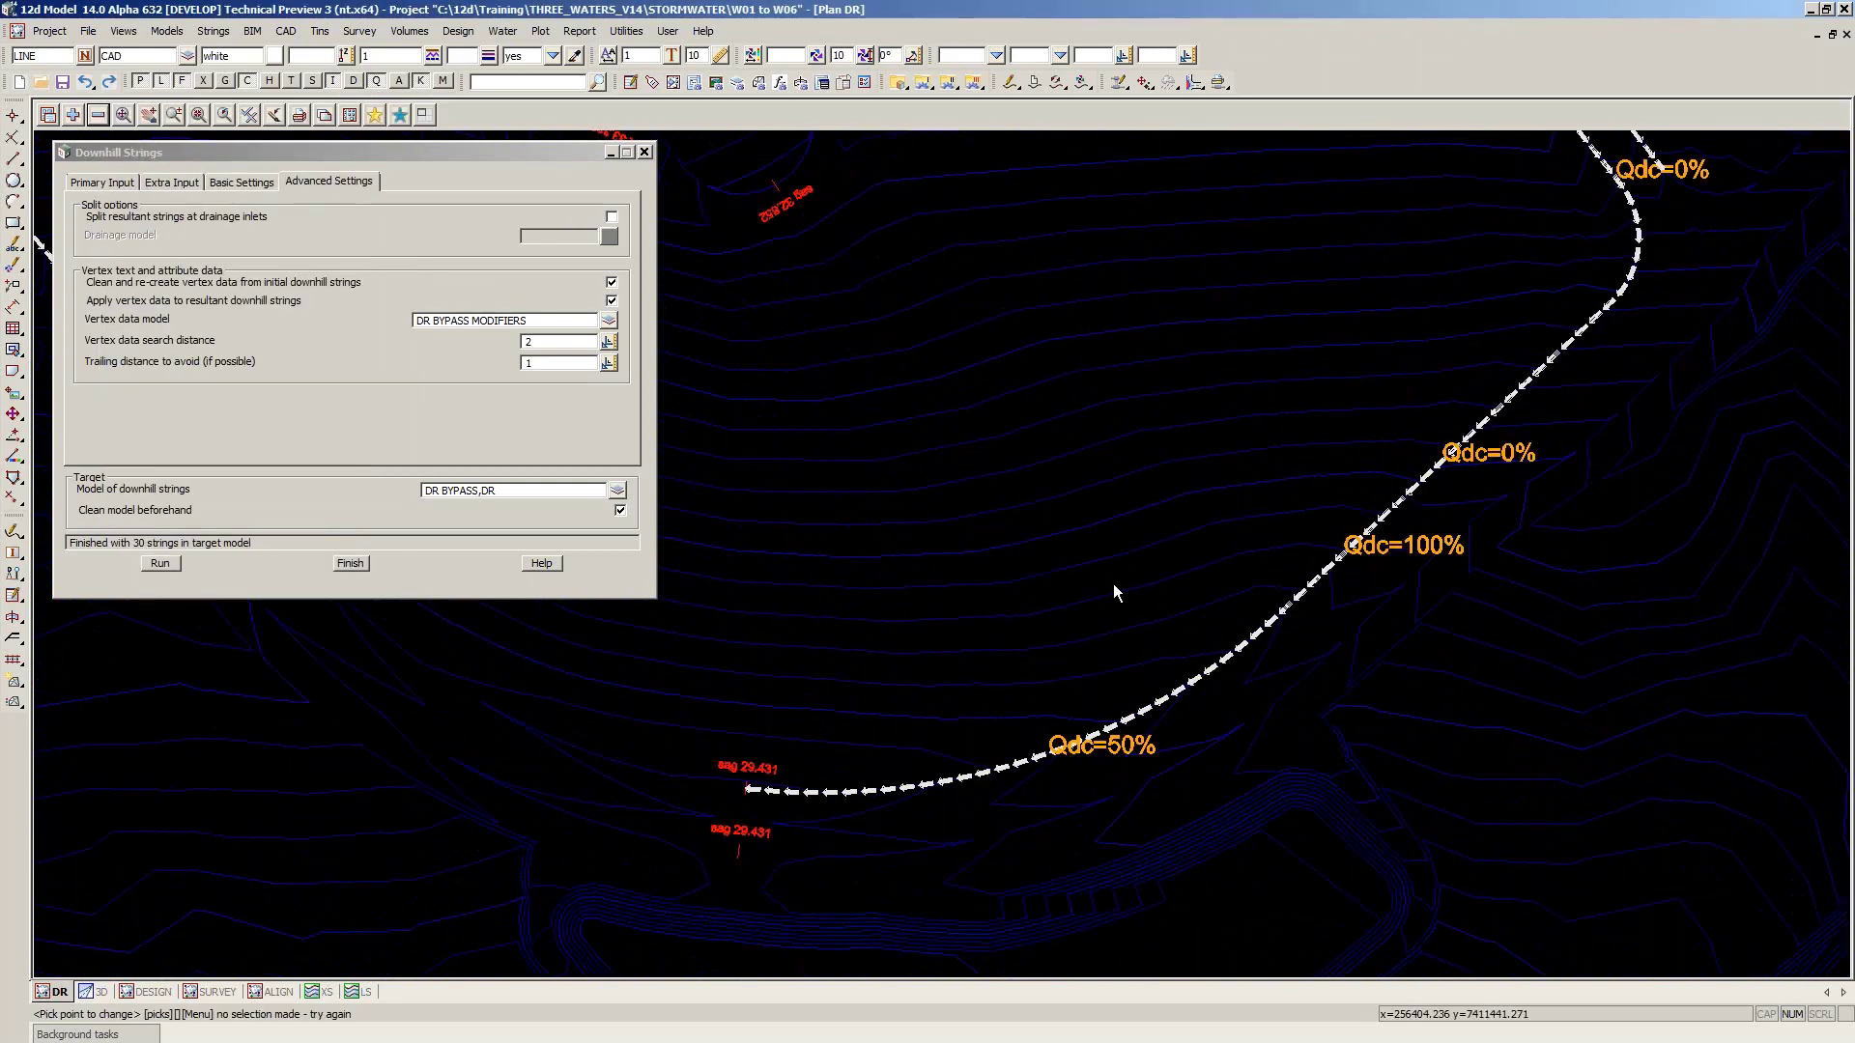
{"action": "scroll", "coordinate": [1112, 584], "scroll_direction": "down", "scroll_amount": 1}
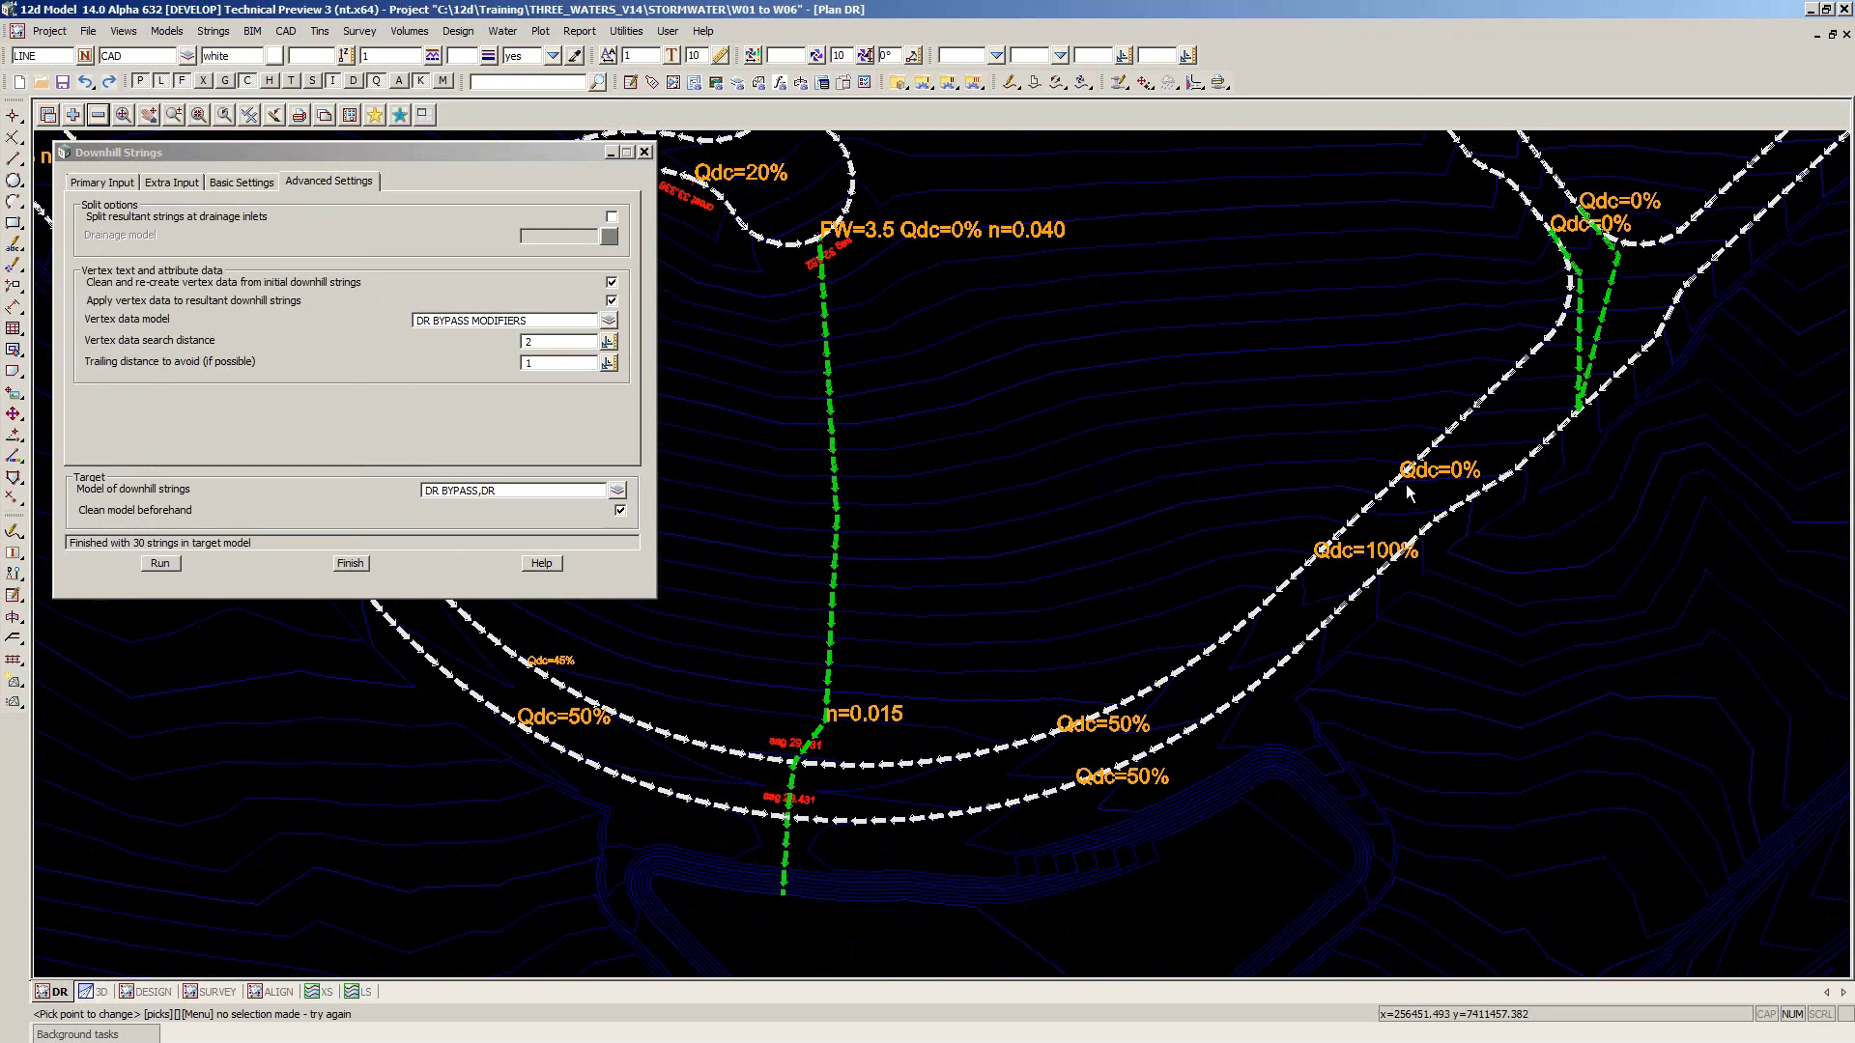
{"action": "scroll", "coordinate": [1407, 473], "scroll_direction": "up", "scroll_amount": 1}
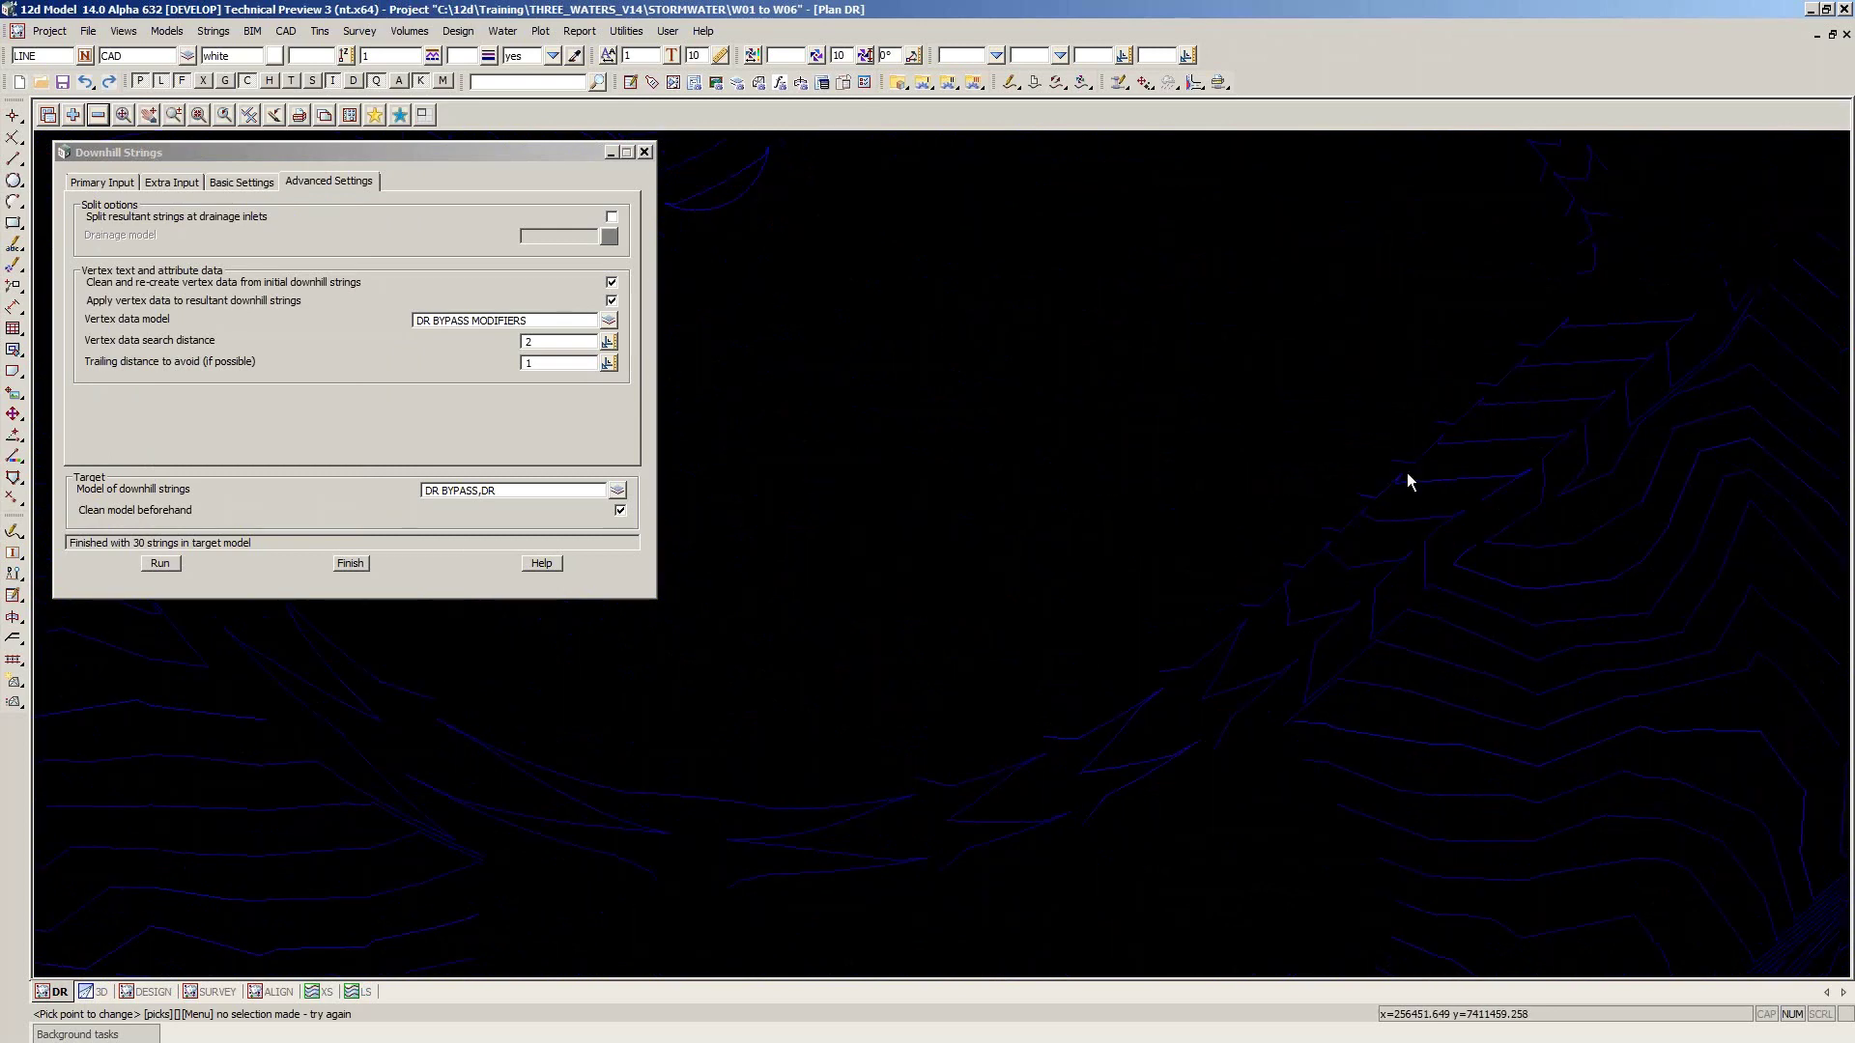
{"action": "scroll", "coordinate": [1410, 483], "scroll_direction": "down", "scroll_amount": 1}
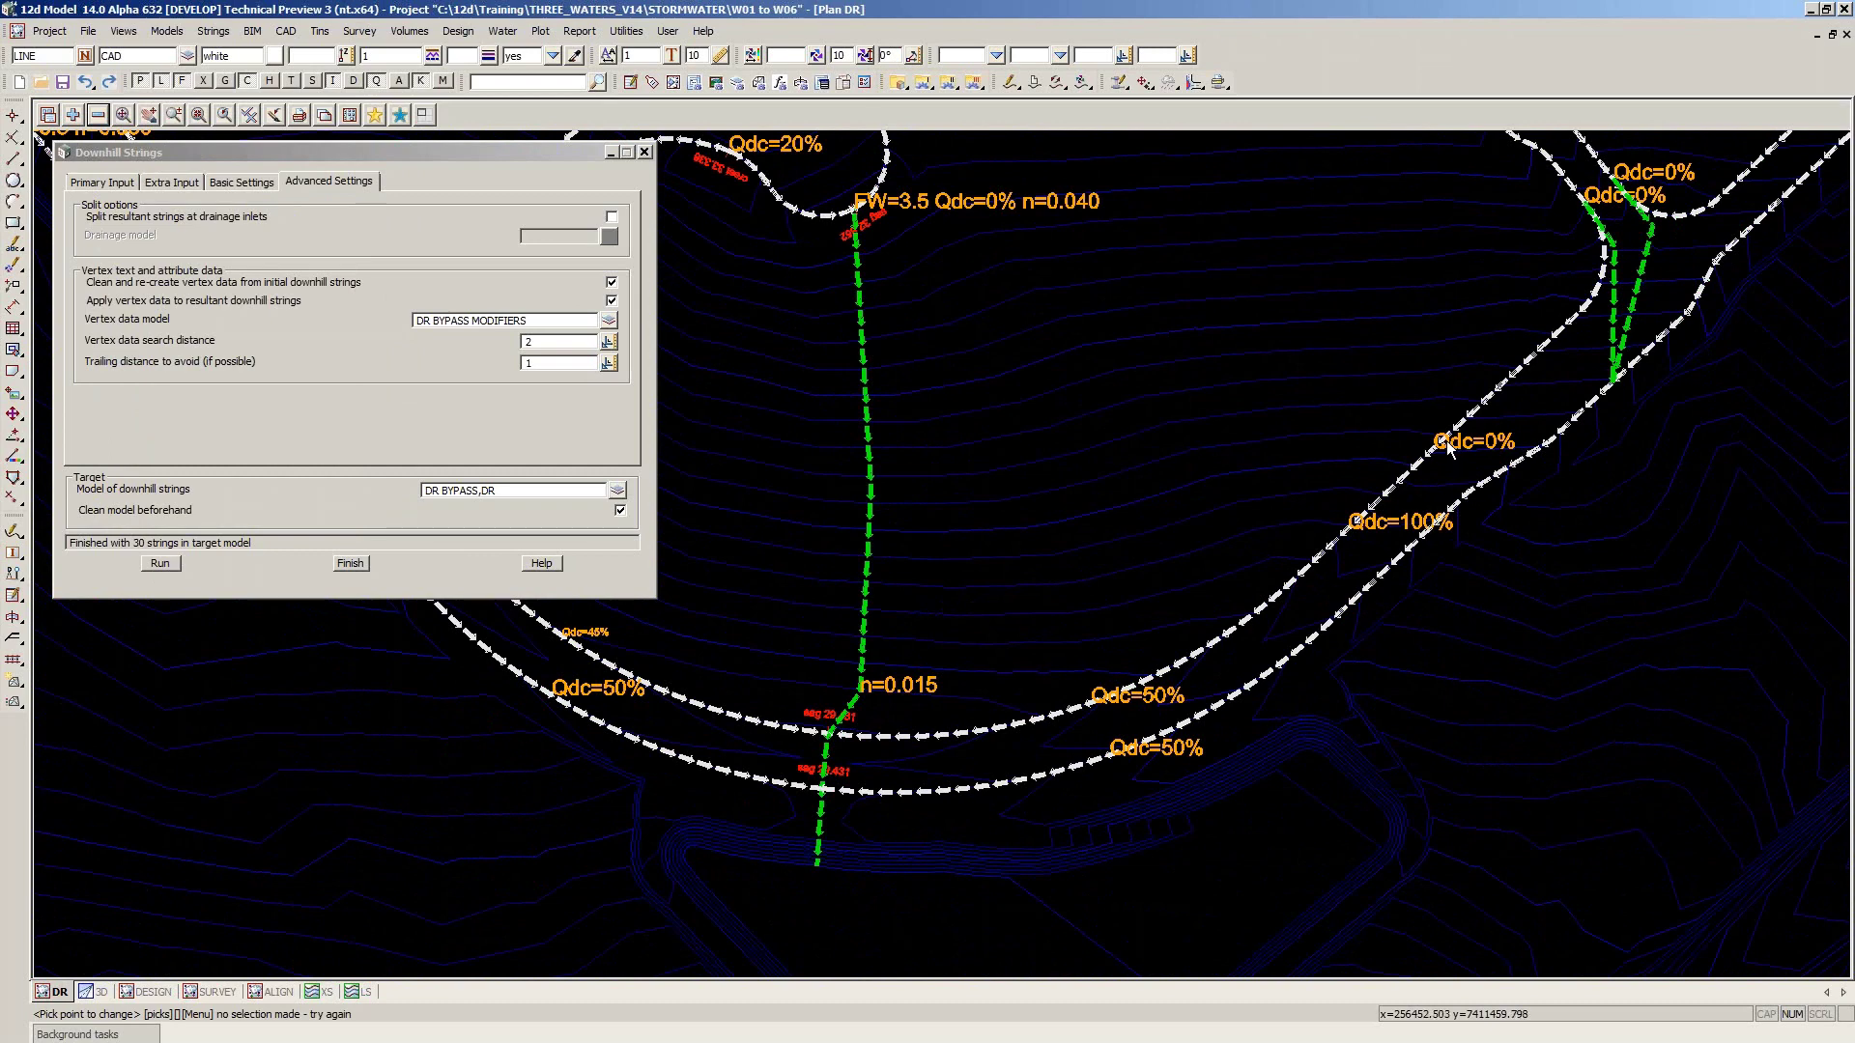
Inspect the Qdc labels along both kerb strings of the lower road curve, between the eastern junction and sag 29.431
{"action": "scroll", "coordinate": [1446, 440], "scroll_direction": "up", "scroll_amount": 1}
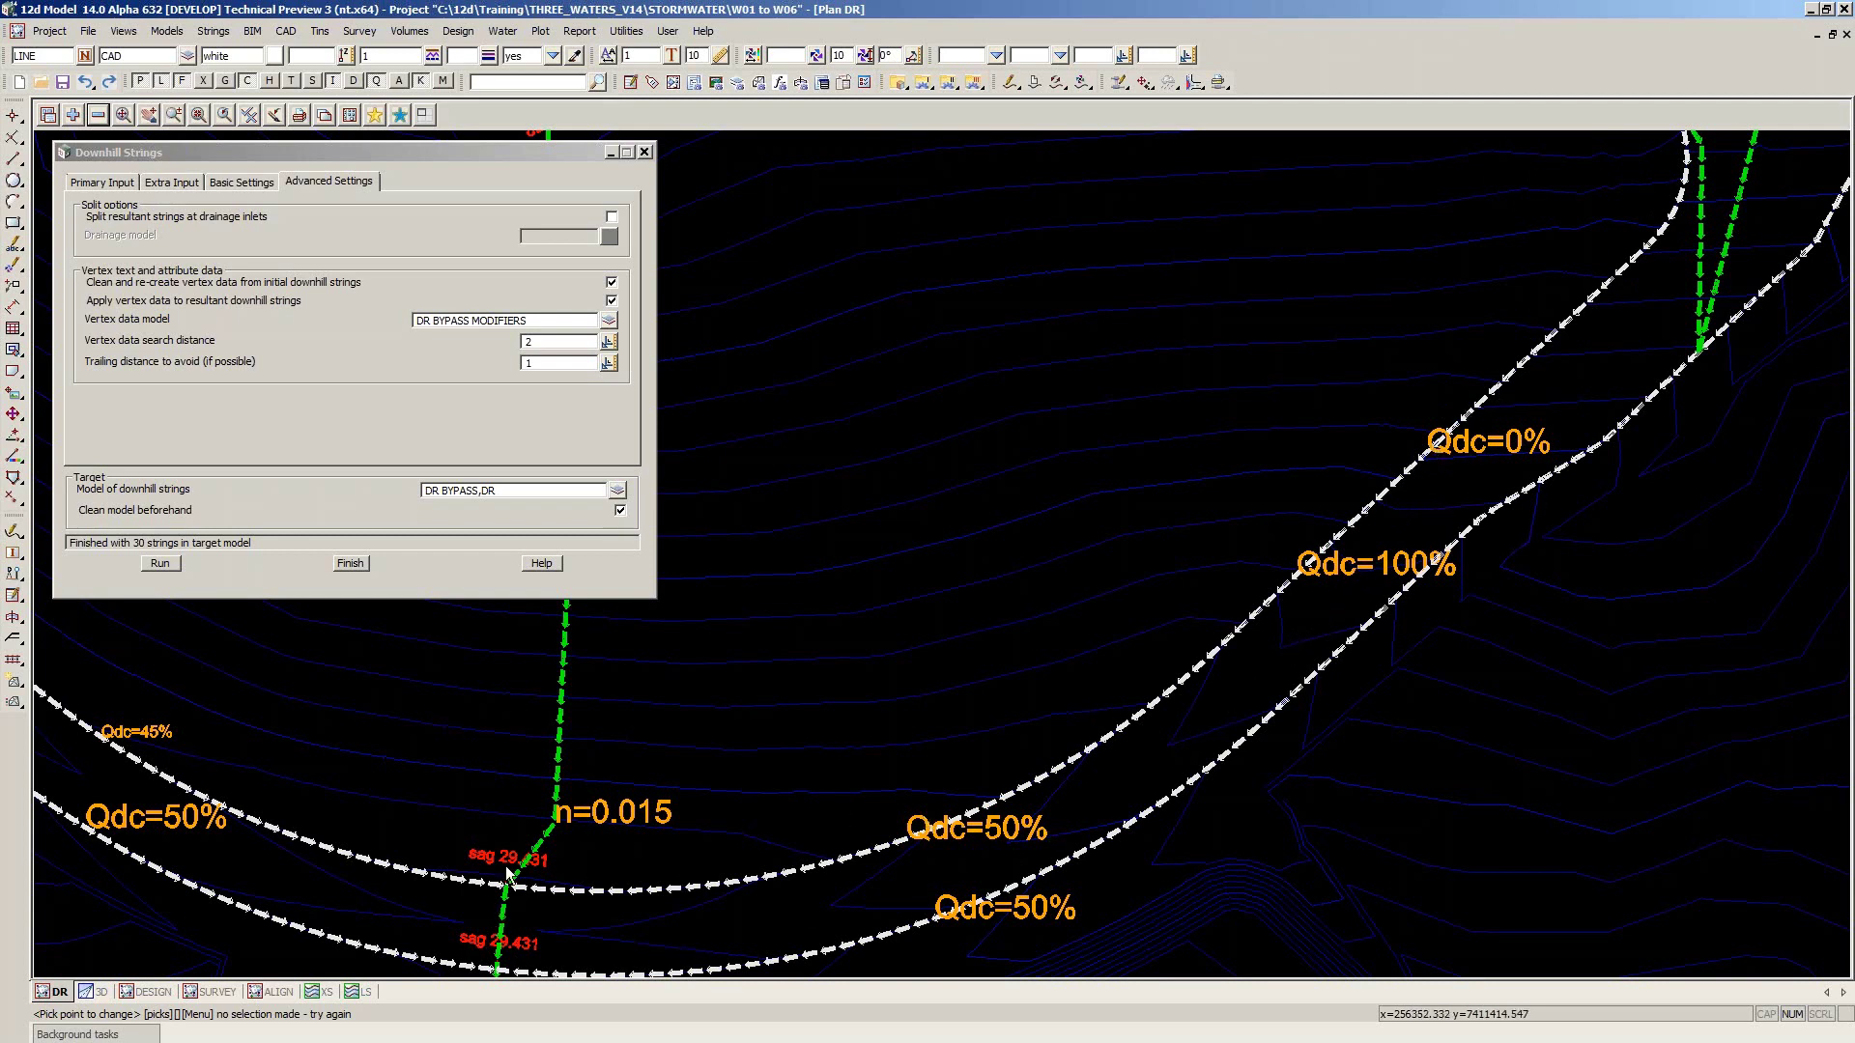
{"action": "scroll", "coordinate": [1132, 295], "scroll_direction": "down", "scroll_amount": 1}
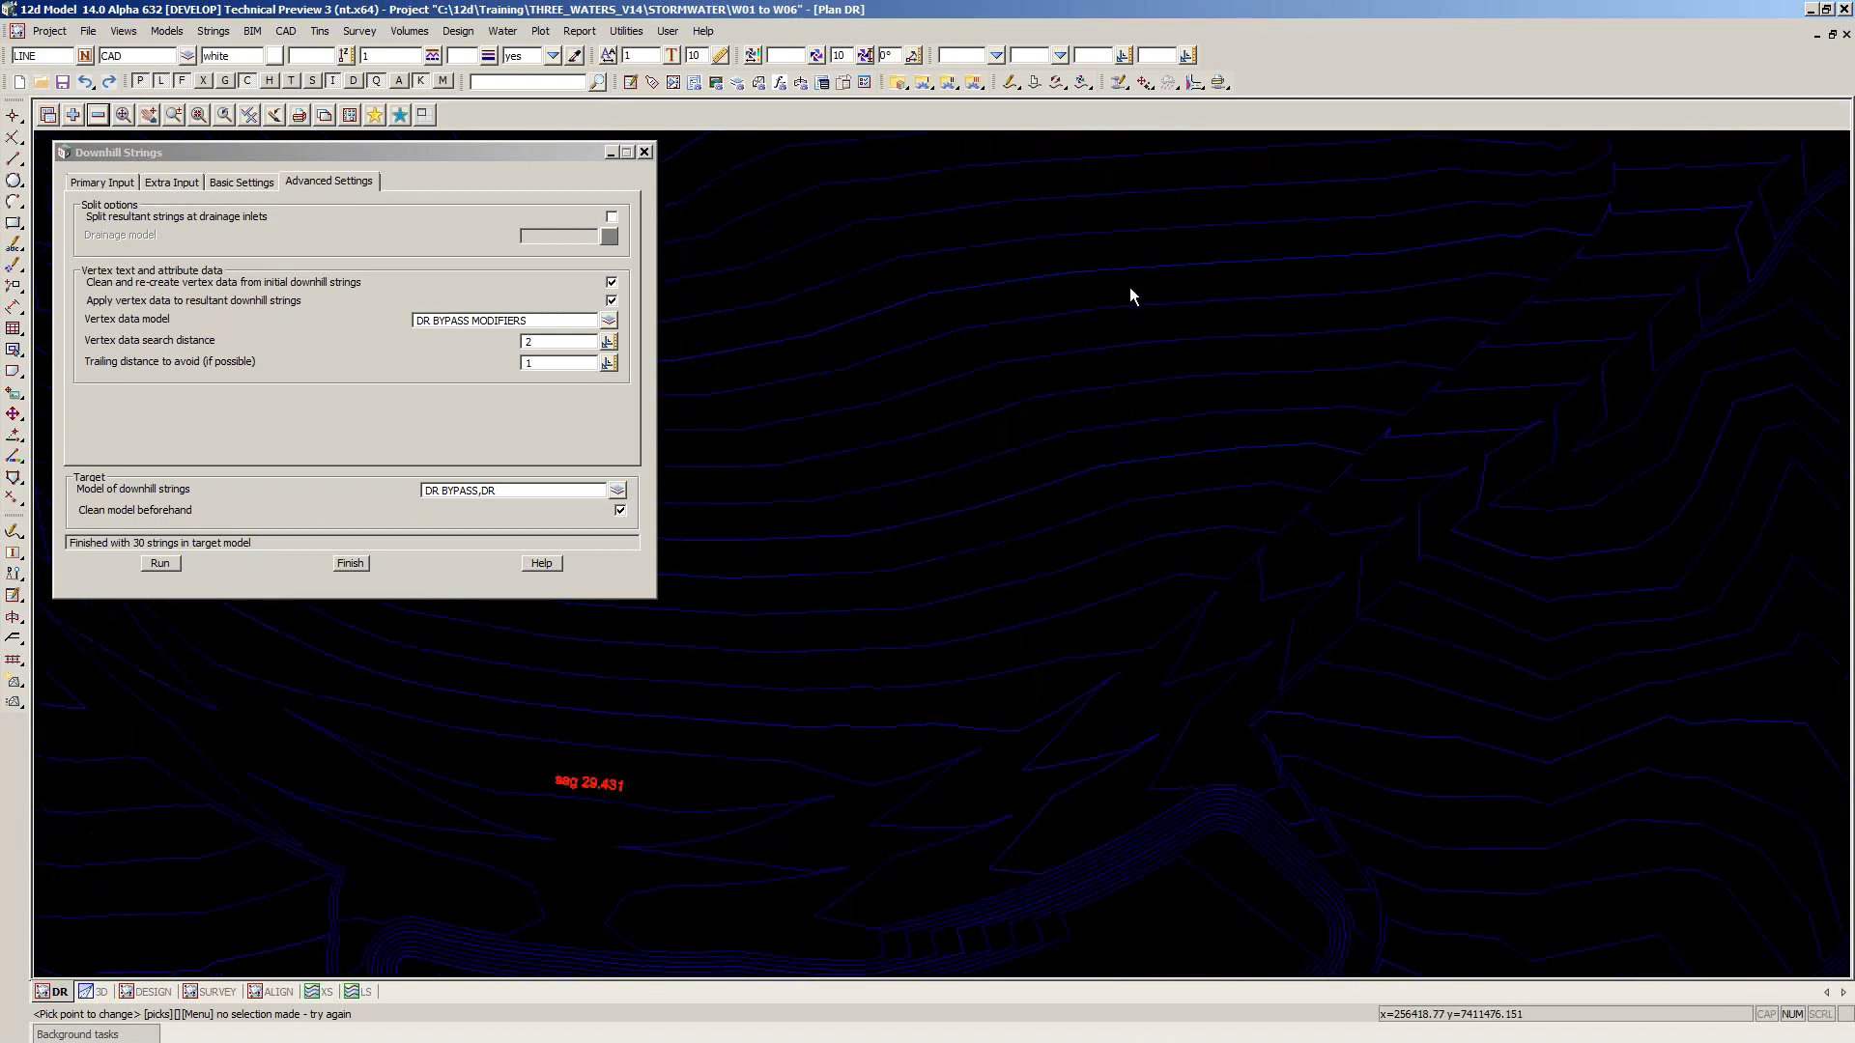
{"action": "scroll", "coordinate": [1132, 372], "scroll_direction": "up", "scroll_amount": 1}
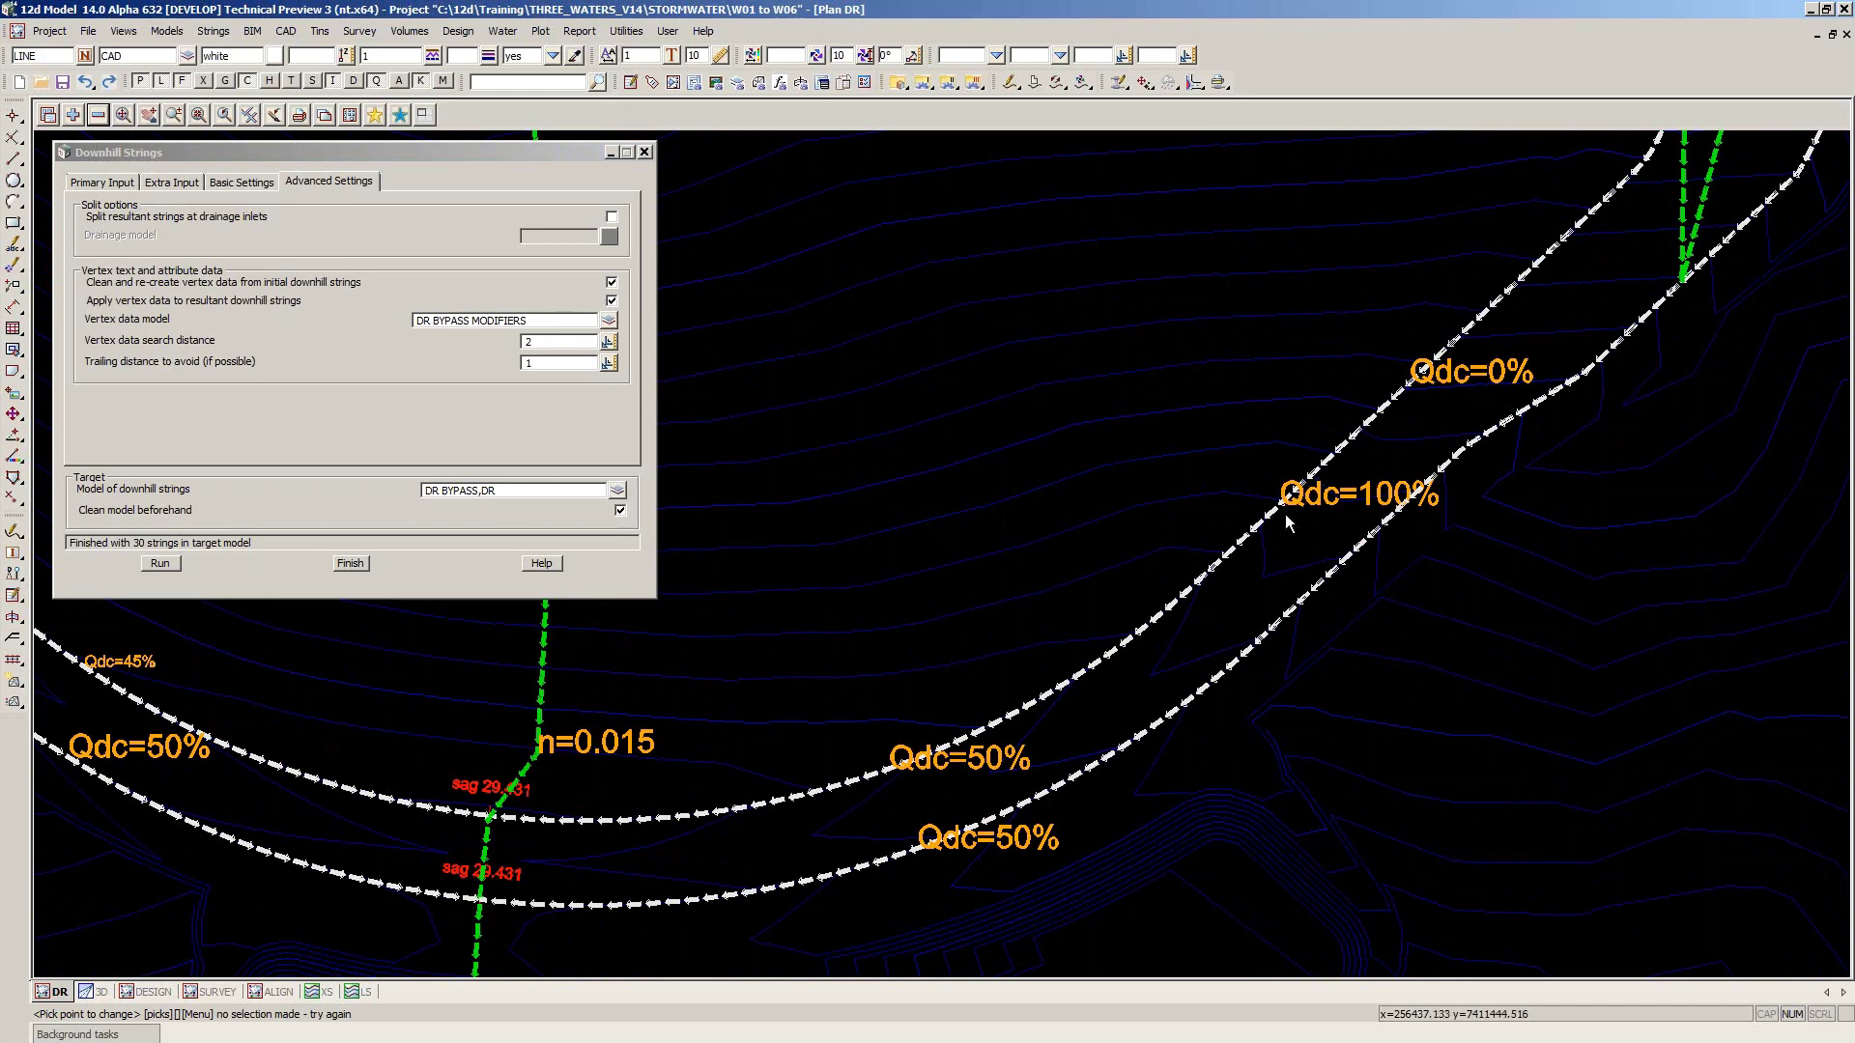
{"action": "scroll", "coordinate": [1284, 513], "scroll_direction": "up", "scroll_amount": 1}
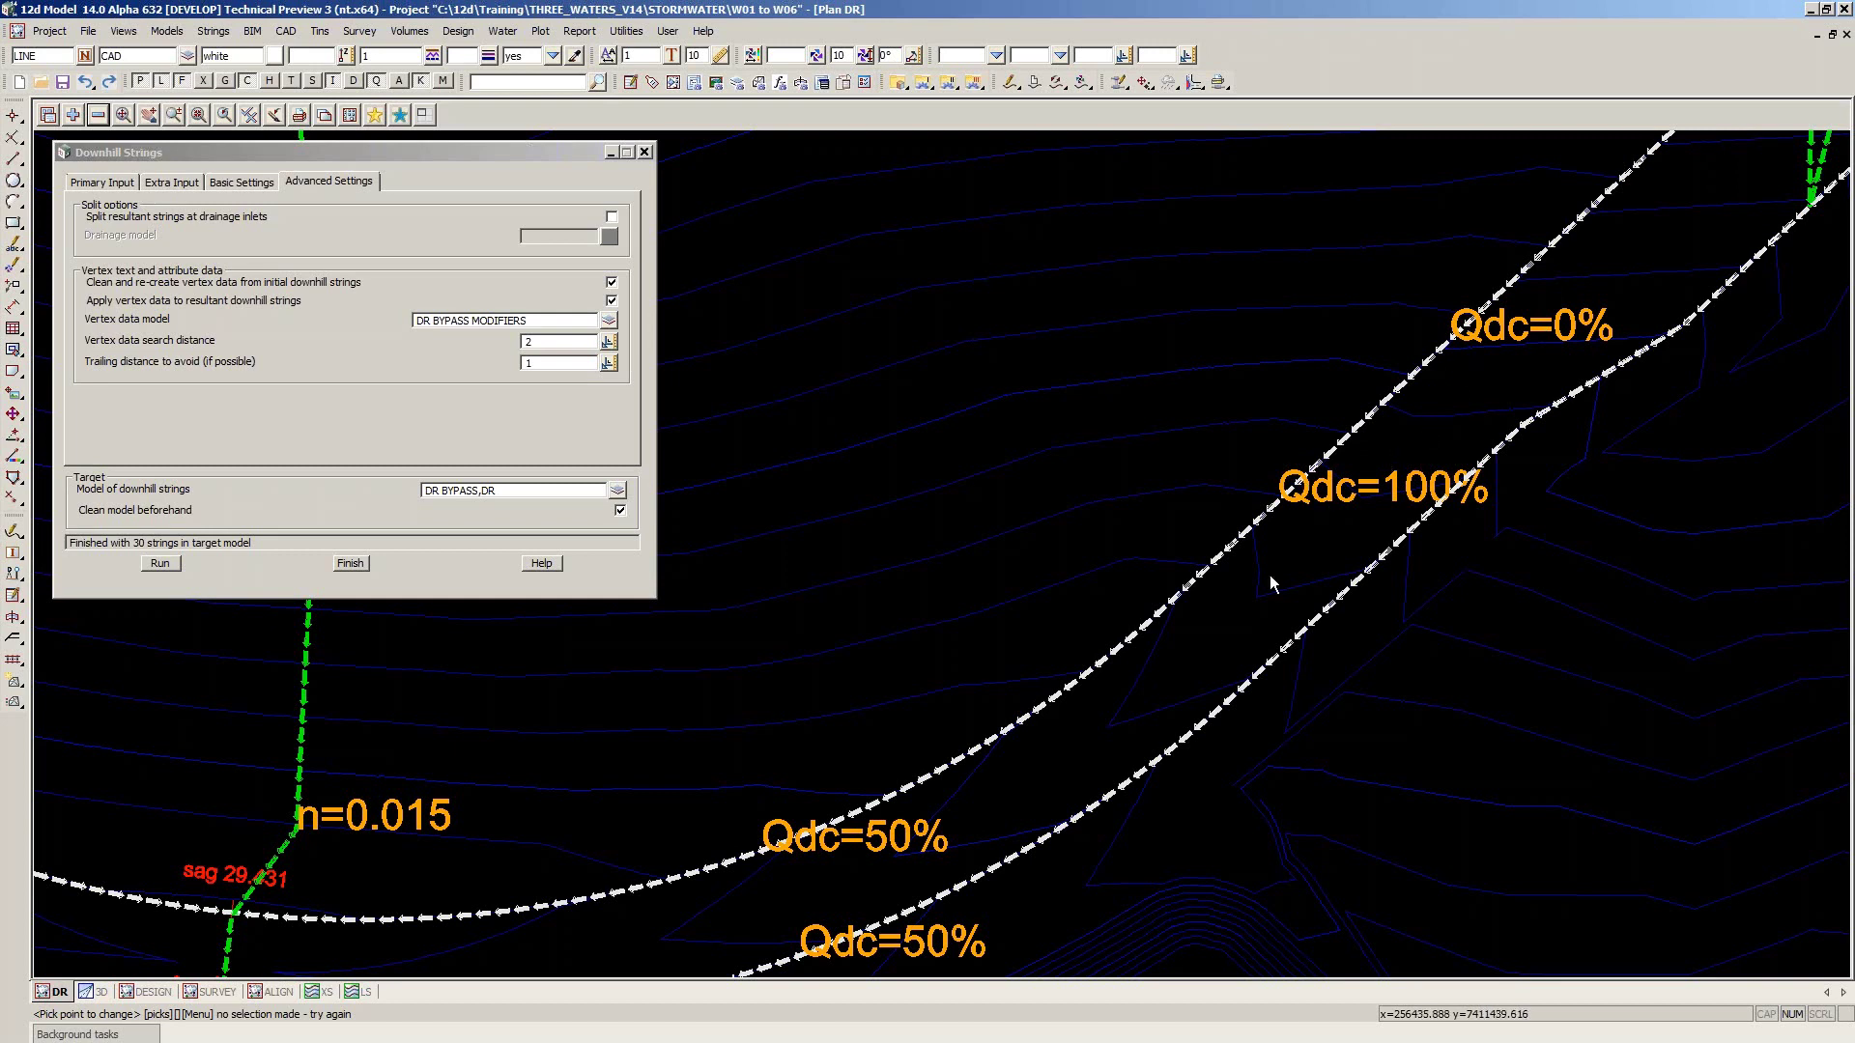
{"action": "left_click", "coordinate": [1173, 327]}
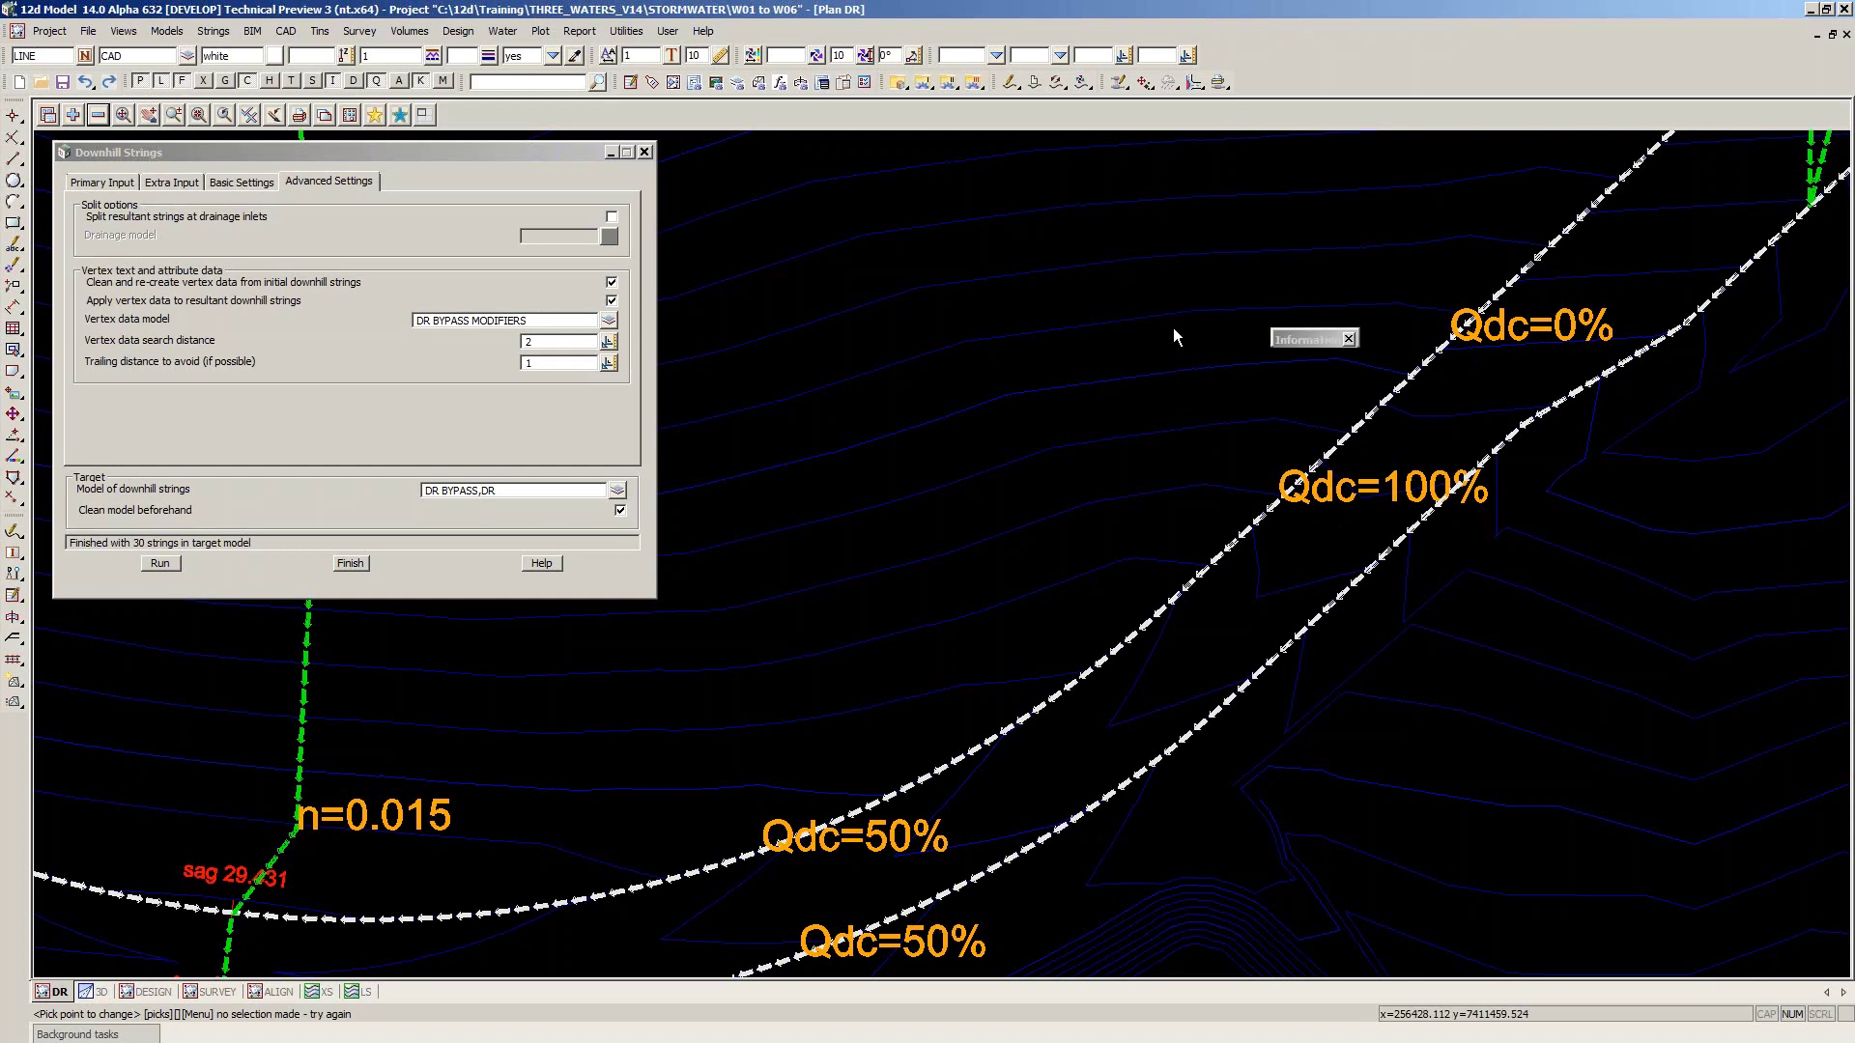
{"action": "scroll", "coordinate": [1172, 328], "scroll_direction": "down", "scroll_amount": 1}
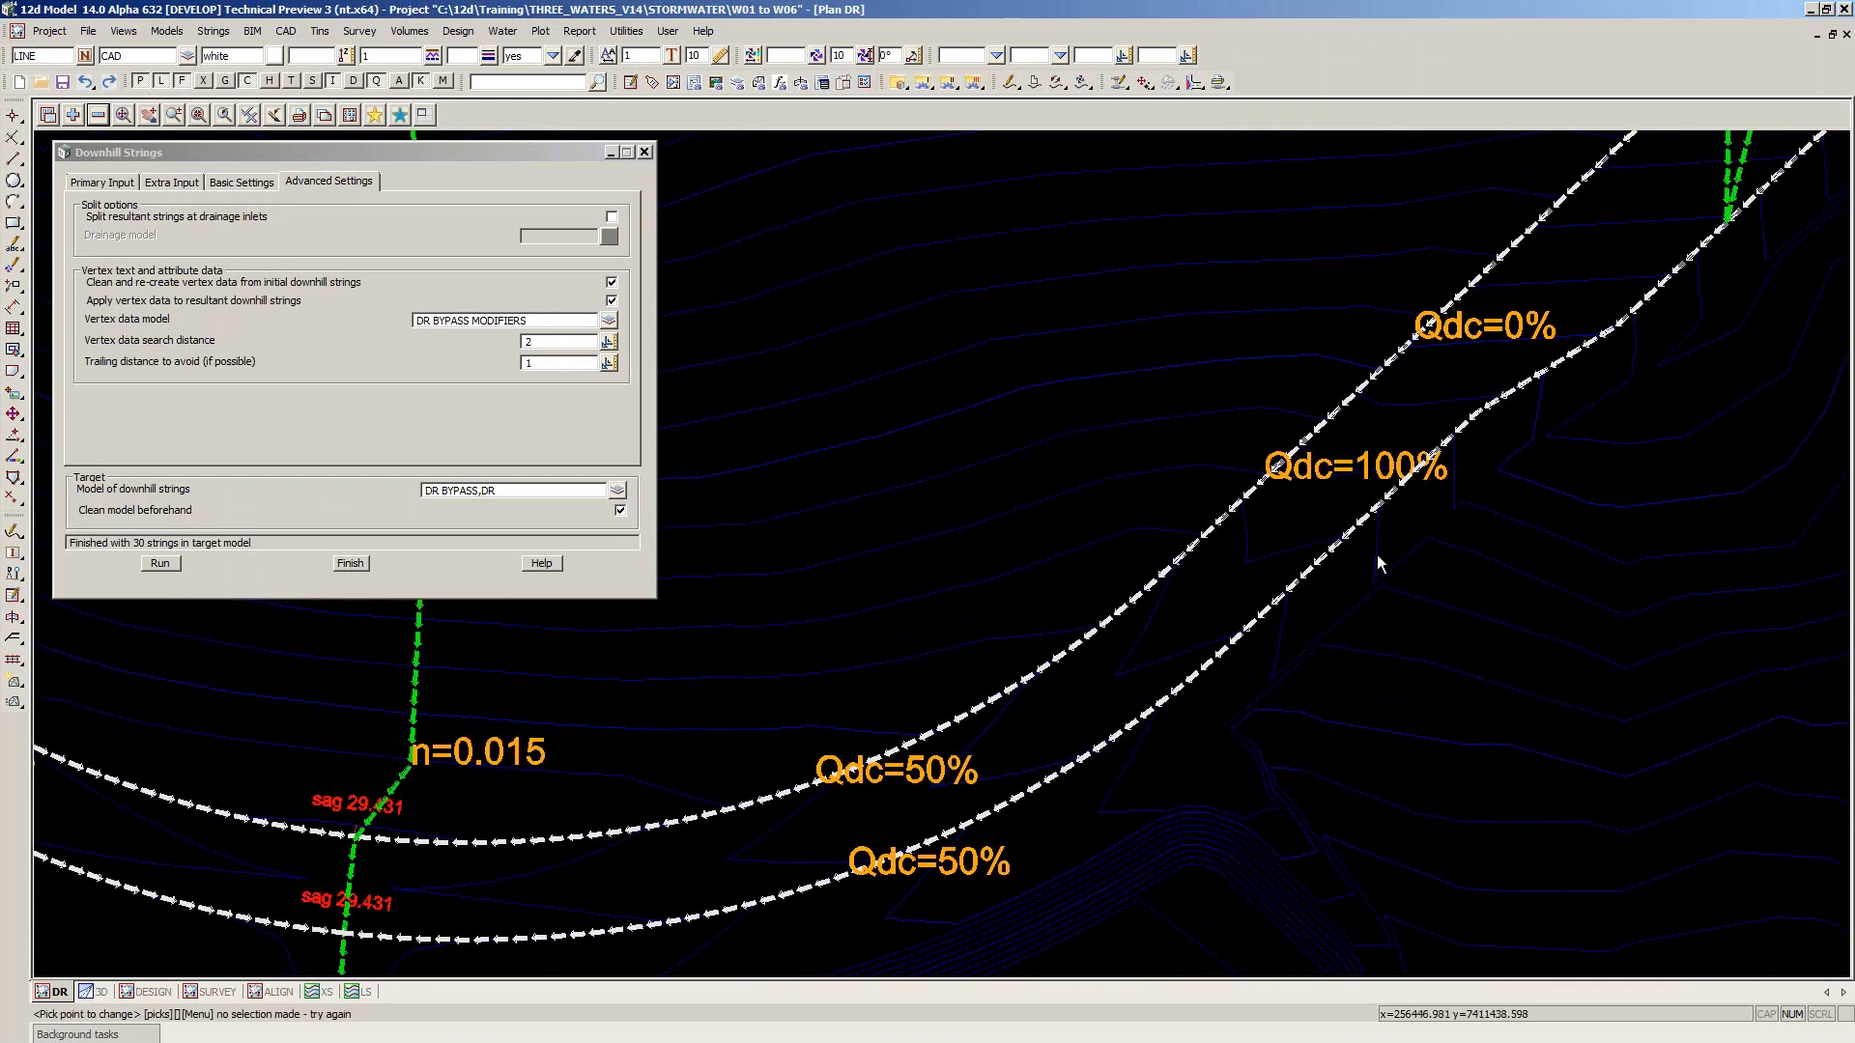
{"action": "scroll", "coordinate": [1479, 613], "scroll_direction": "down", "scroll_amount": 2}
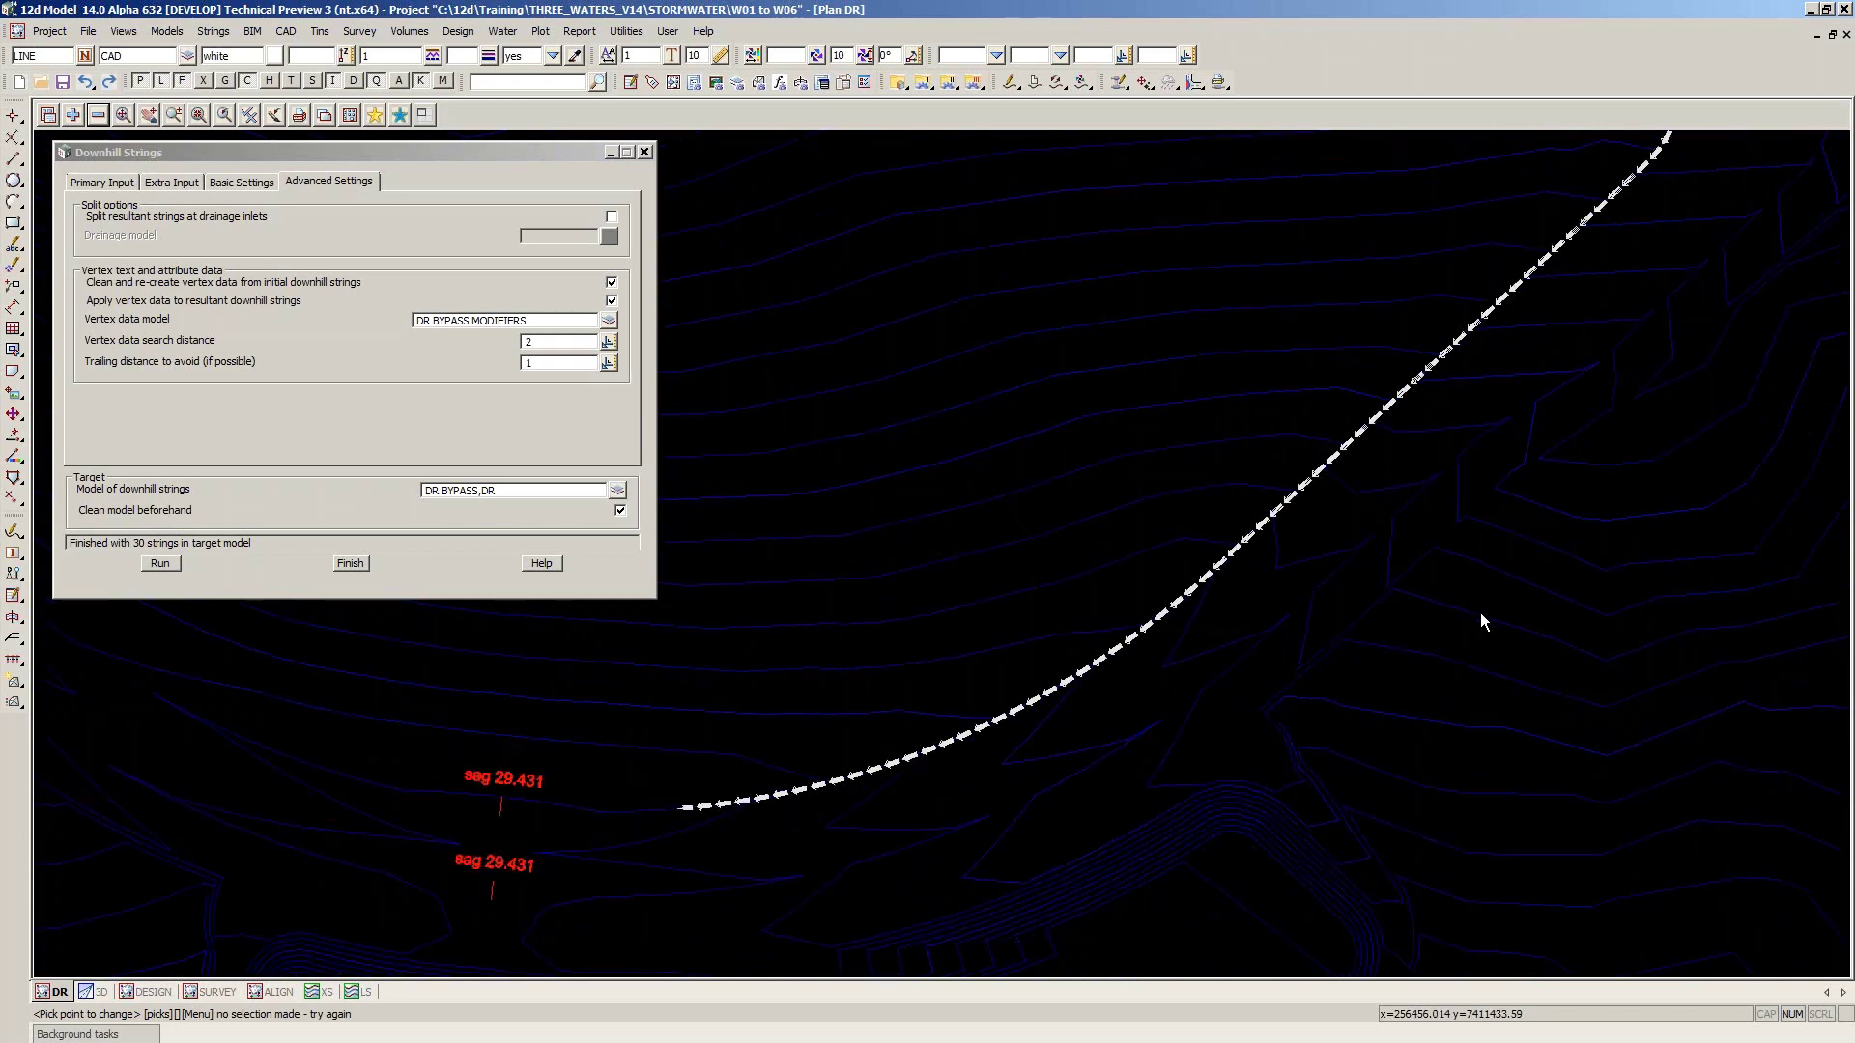
{"action": "scroll", "coordinate": [1480, 613], "scroll_direction": "down", "scroll_amount": 1}
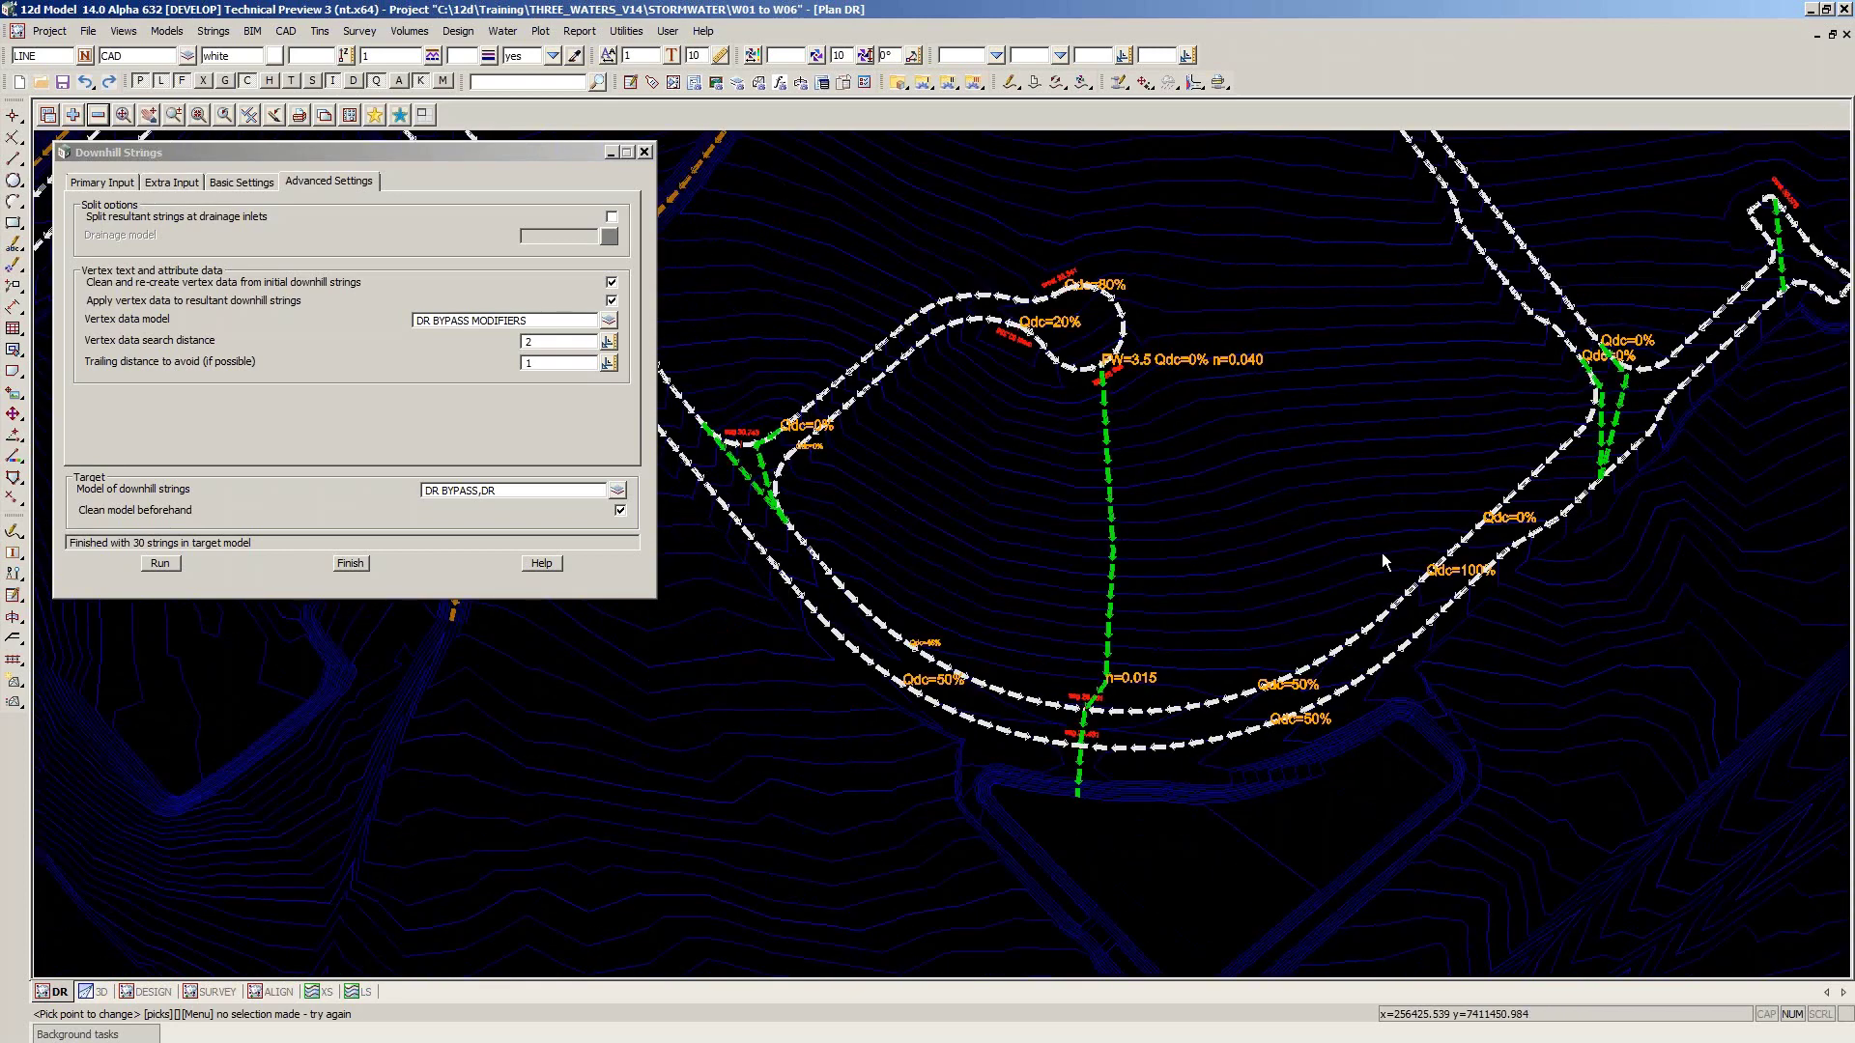
Inspect the Qdc labels where the green bypass strings meet the kerbs at the sag 30.743 junction
{"action": "scroll", "coordinate": [717, 472], "scroll_direction": "up", "scroll_amount": 5}
{"action": "scroll", "coordinate": [717, 472], "scroll_direction": "up", "scroll_amount": 2}
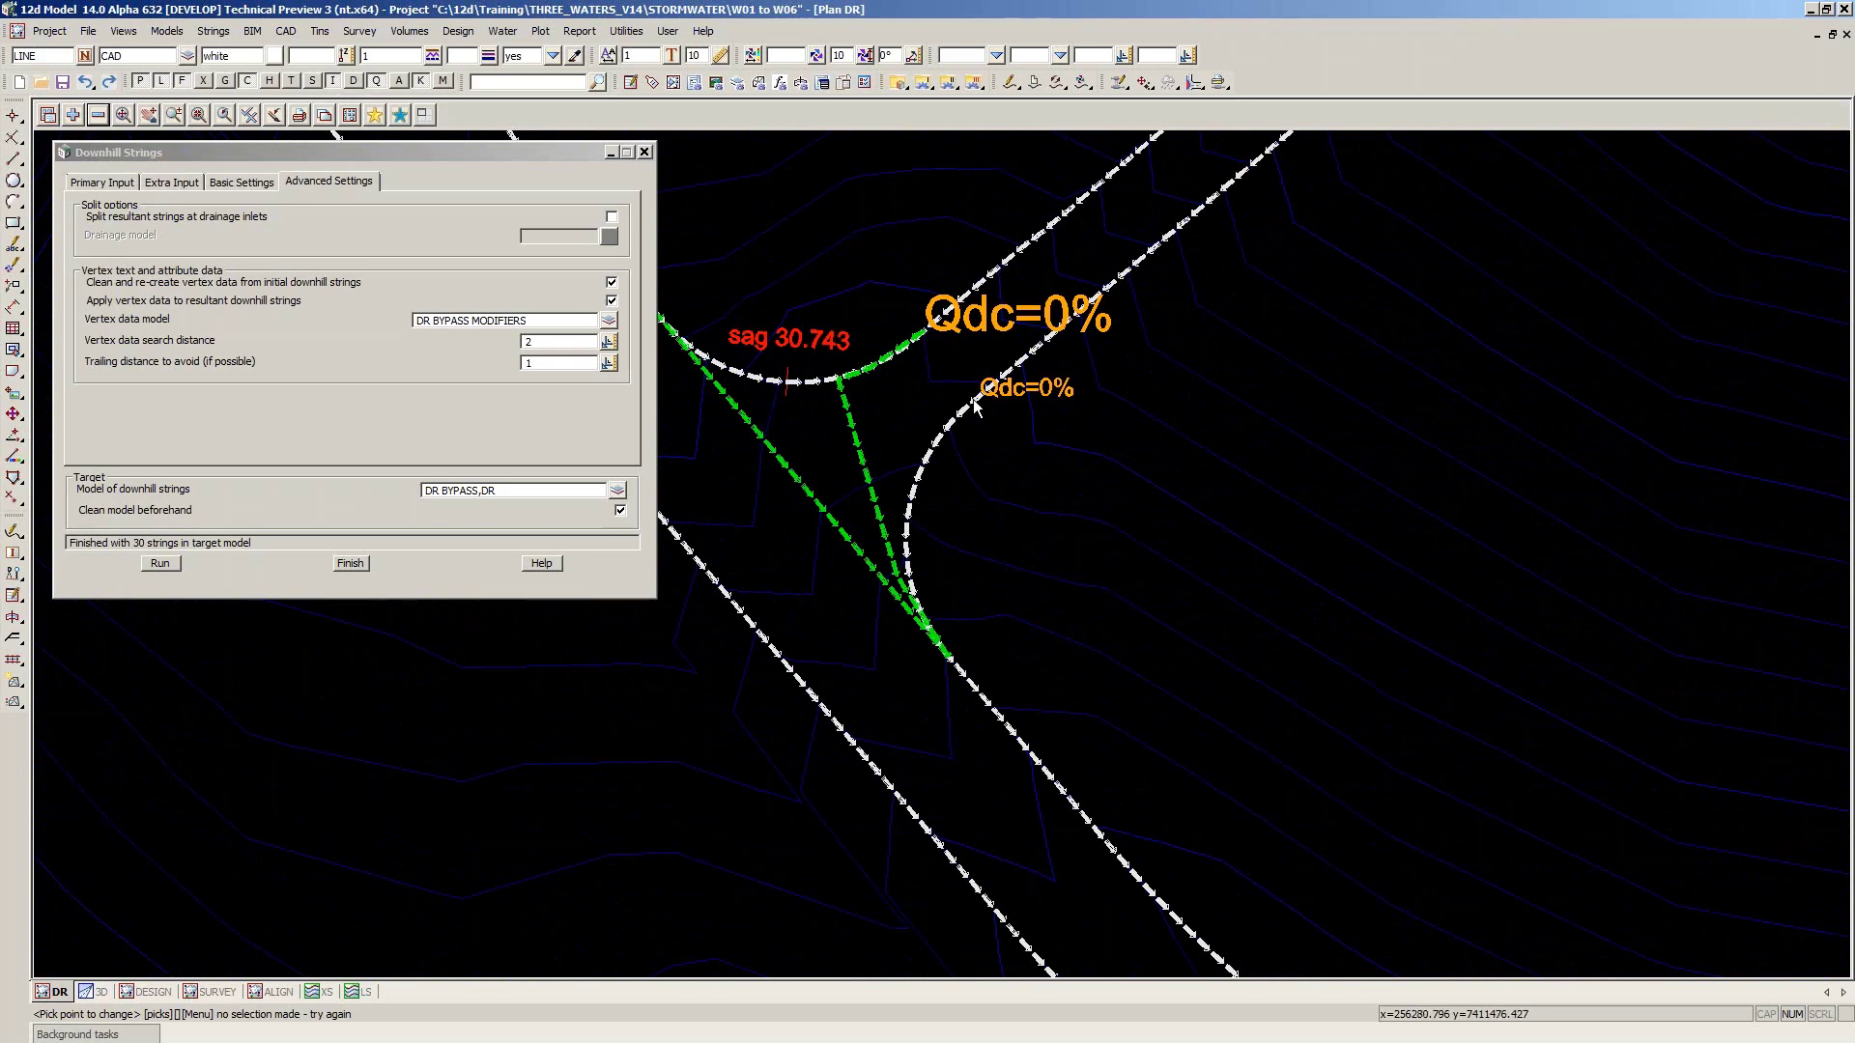
{"action": "scroll", "coordinate": [1054, 429], "scroll_direction": "down", "scroll_amount": 1}
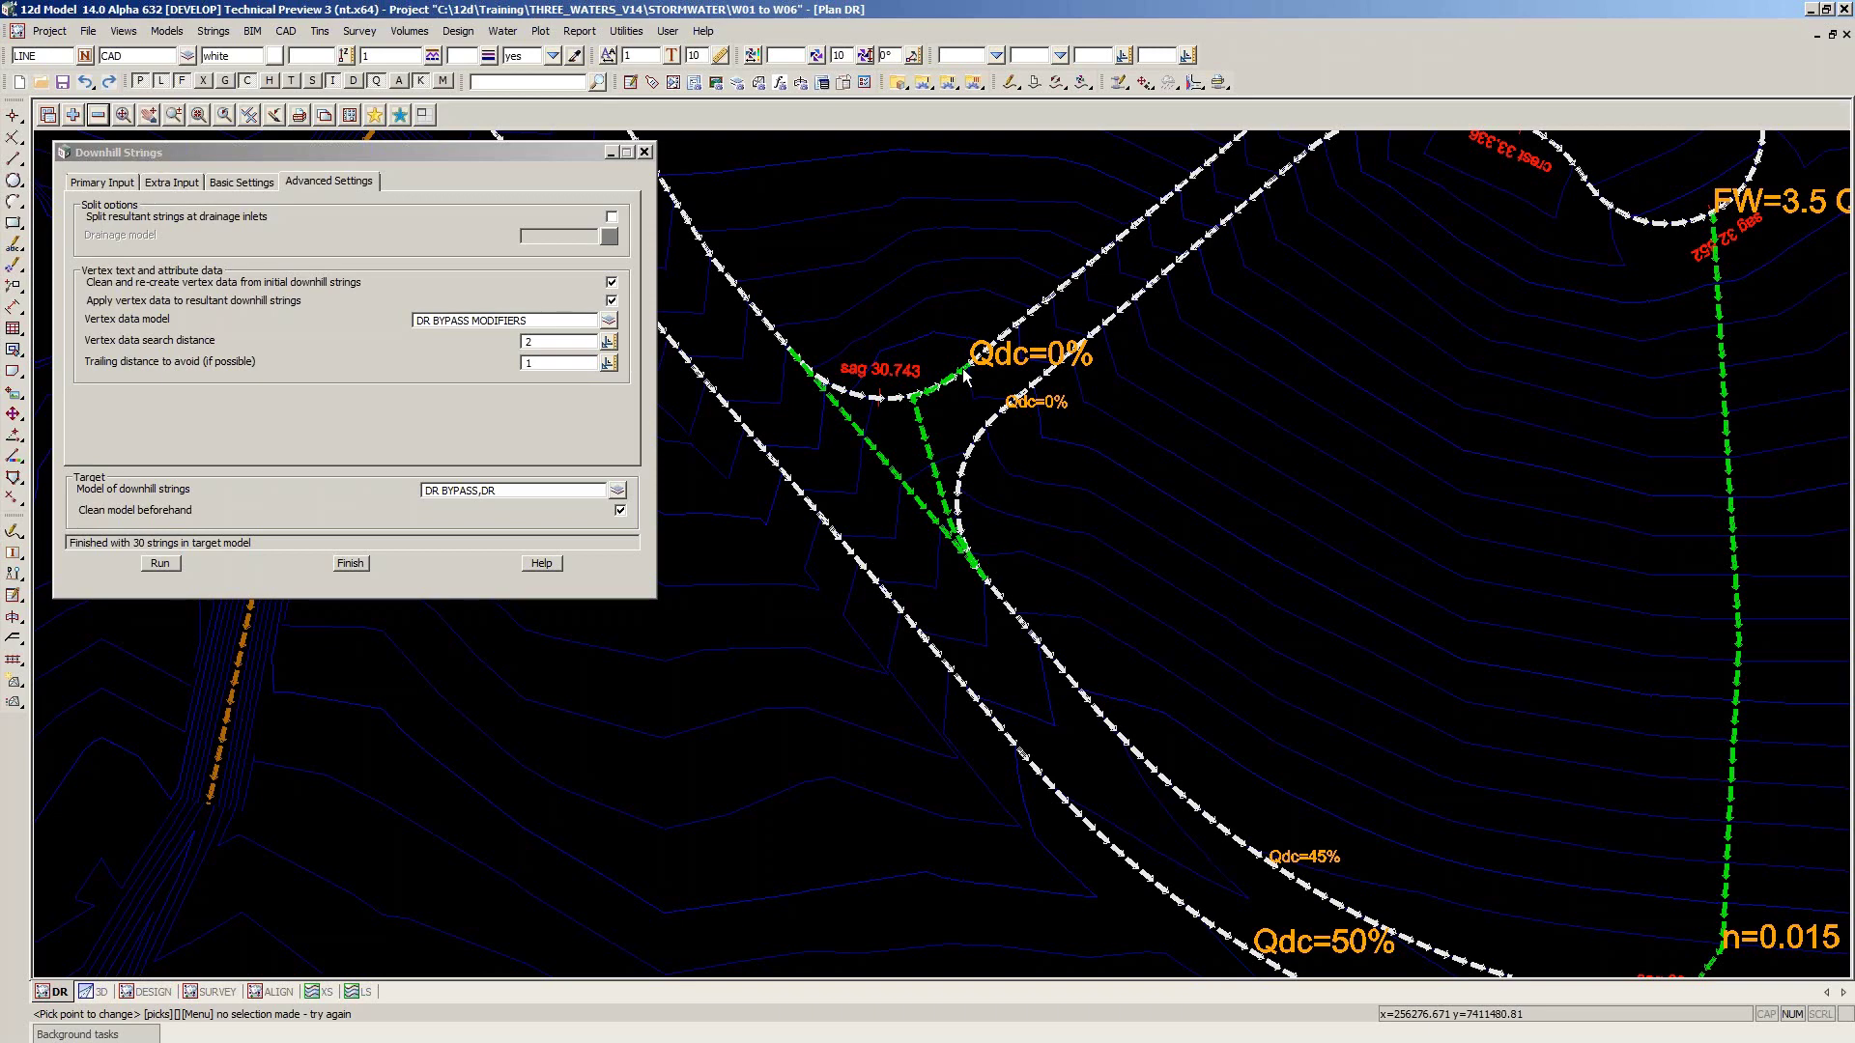
Examine the n=0.015 label and the green bypass string where it crosses both kerbs at sag 29.431
{"action": "scroll", "coordinate": [1174, 502], "scroll_direction": "down", "scroll_amount": 1}
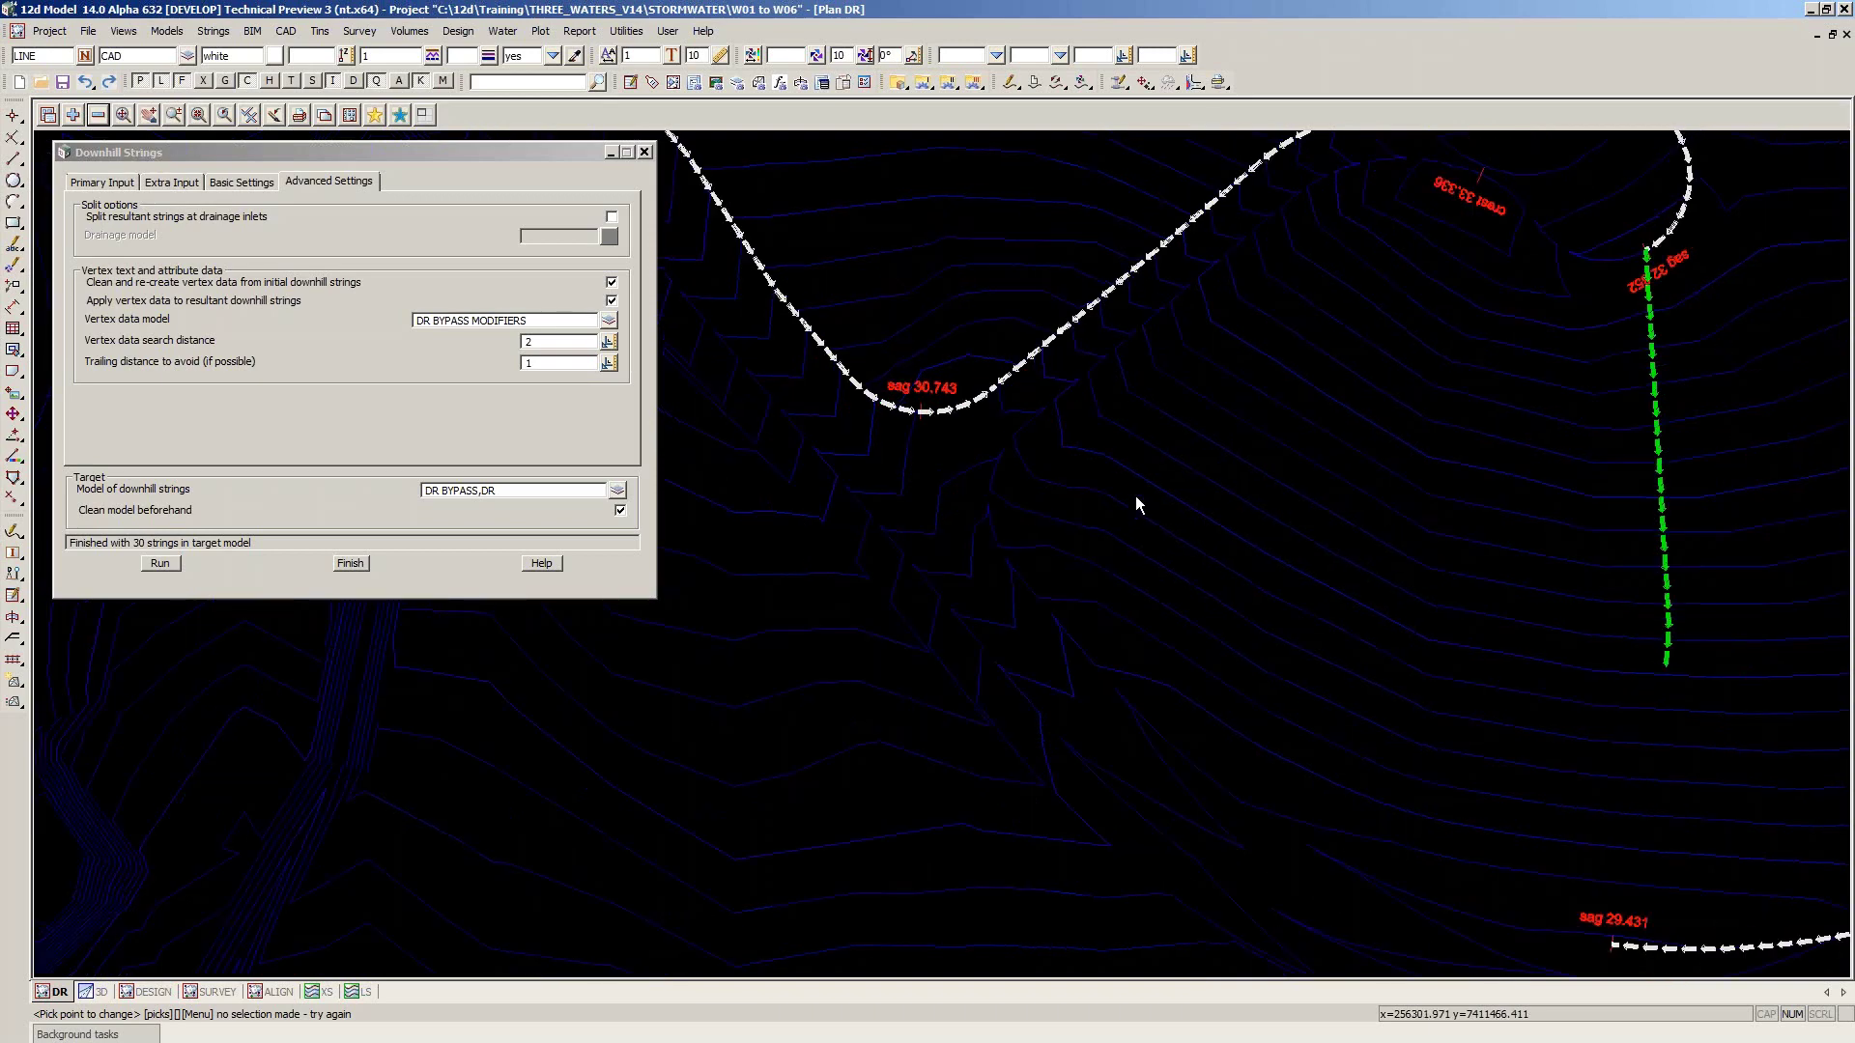
{"action": "scroll", "coordinate": [1134, 495], "scroll_direction": "down", "scroll_amount": 3}
{"action": "scroll", "coordinate": [1648, 935], "scroll_direction": "up", "scroll_amount": 1}
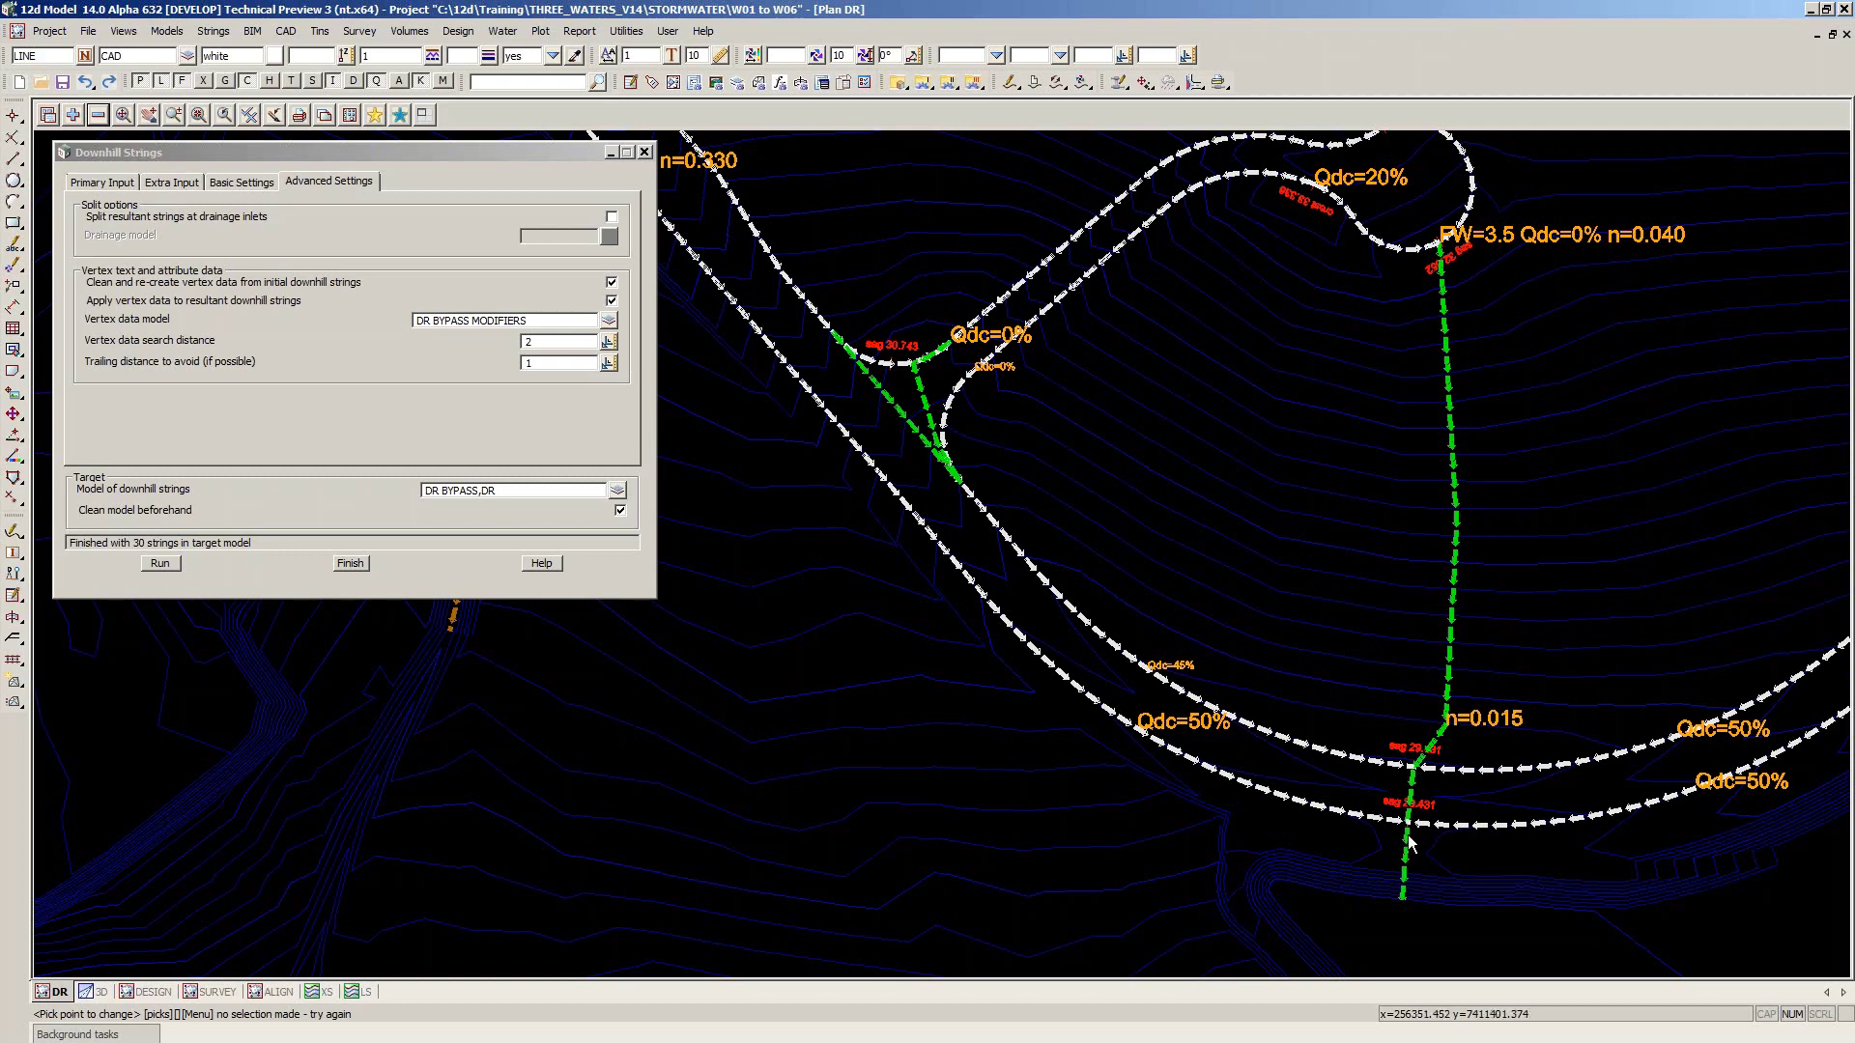
{"action": "scroll", "coordinate": [1409, 839], "scroll_direction": "up", "scroll_amount": 1}
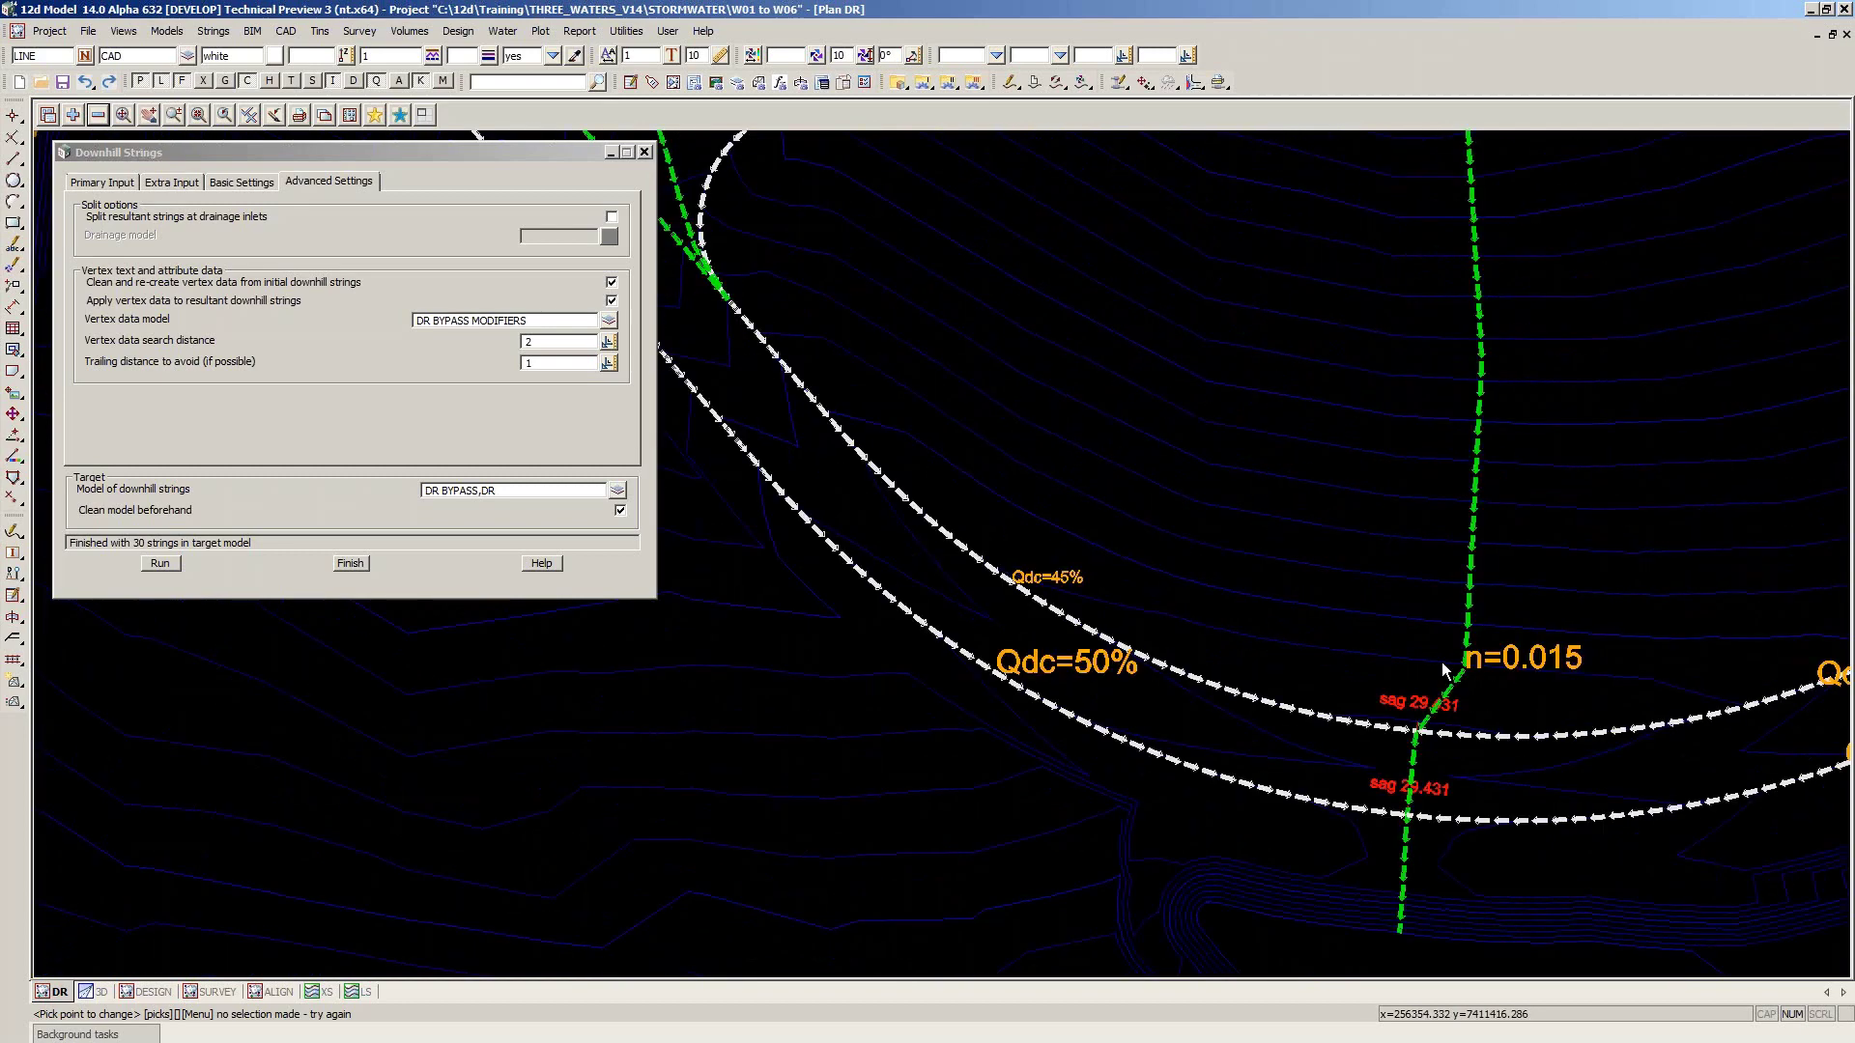
{"action": "scroll", "coordinate": [1442, 670], "scroll_direction": "down", "scroll_amount": 1}
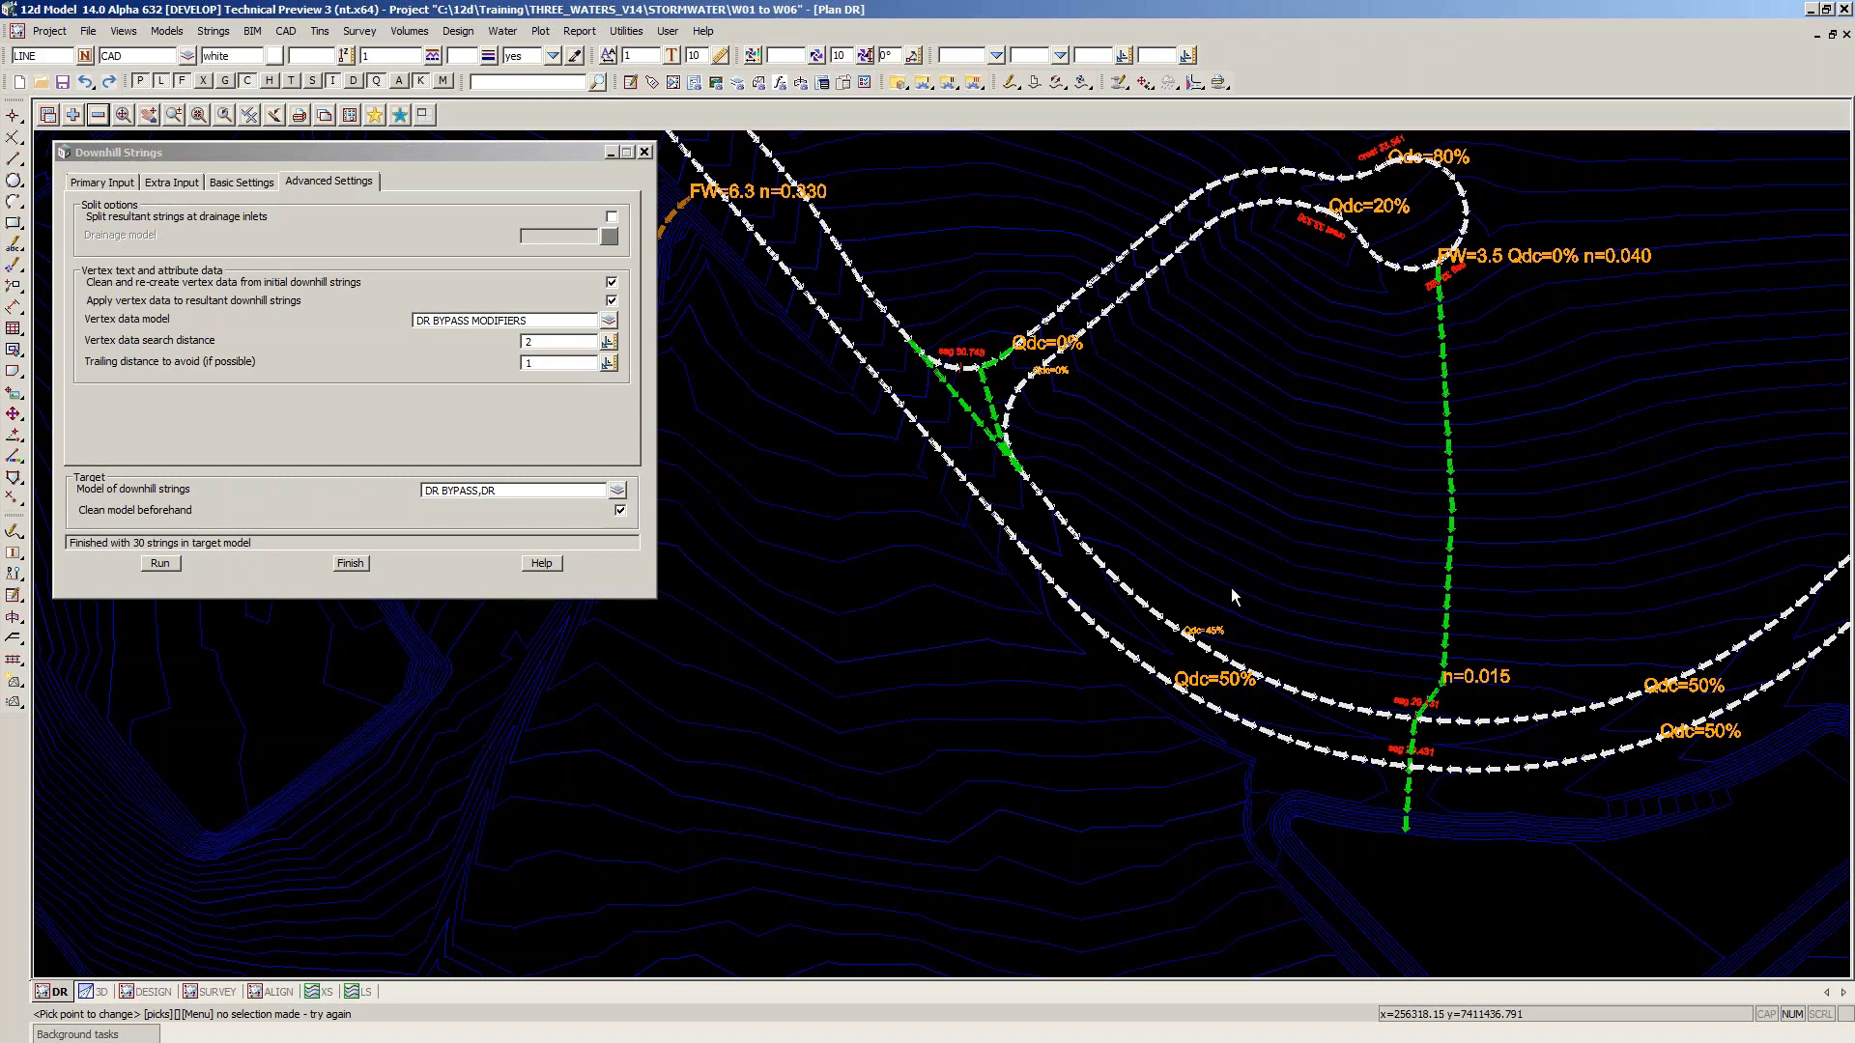
Open the string attributes for the inner kerb string at its Qdc=45% label and enlarge the attributes window
{"action": "key", "text": "ctrl+a"}
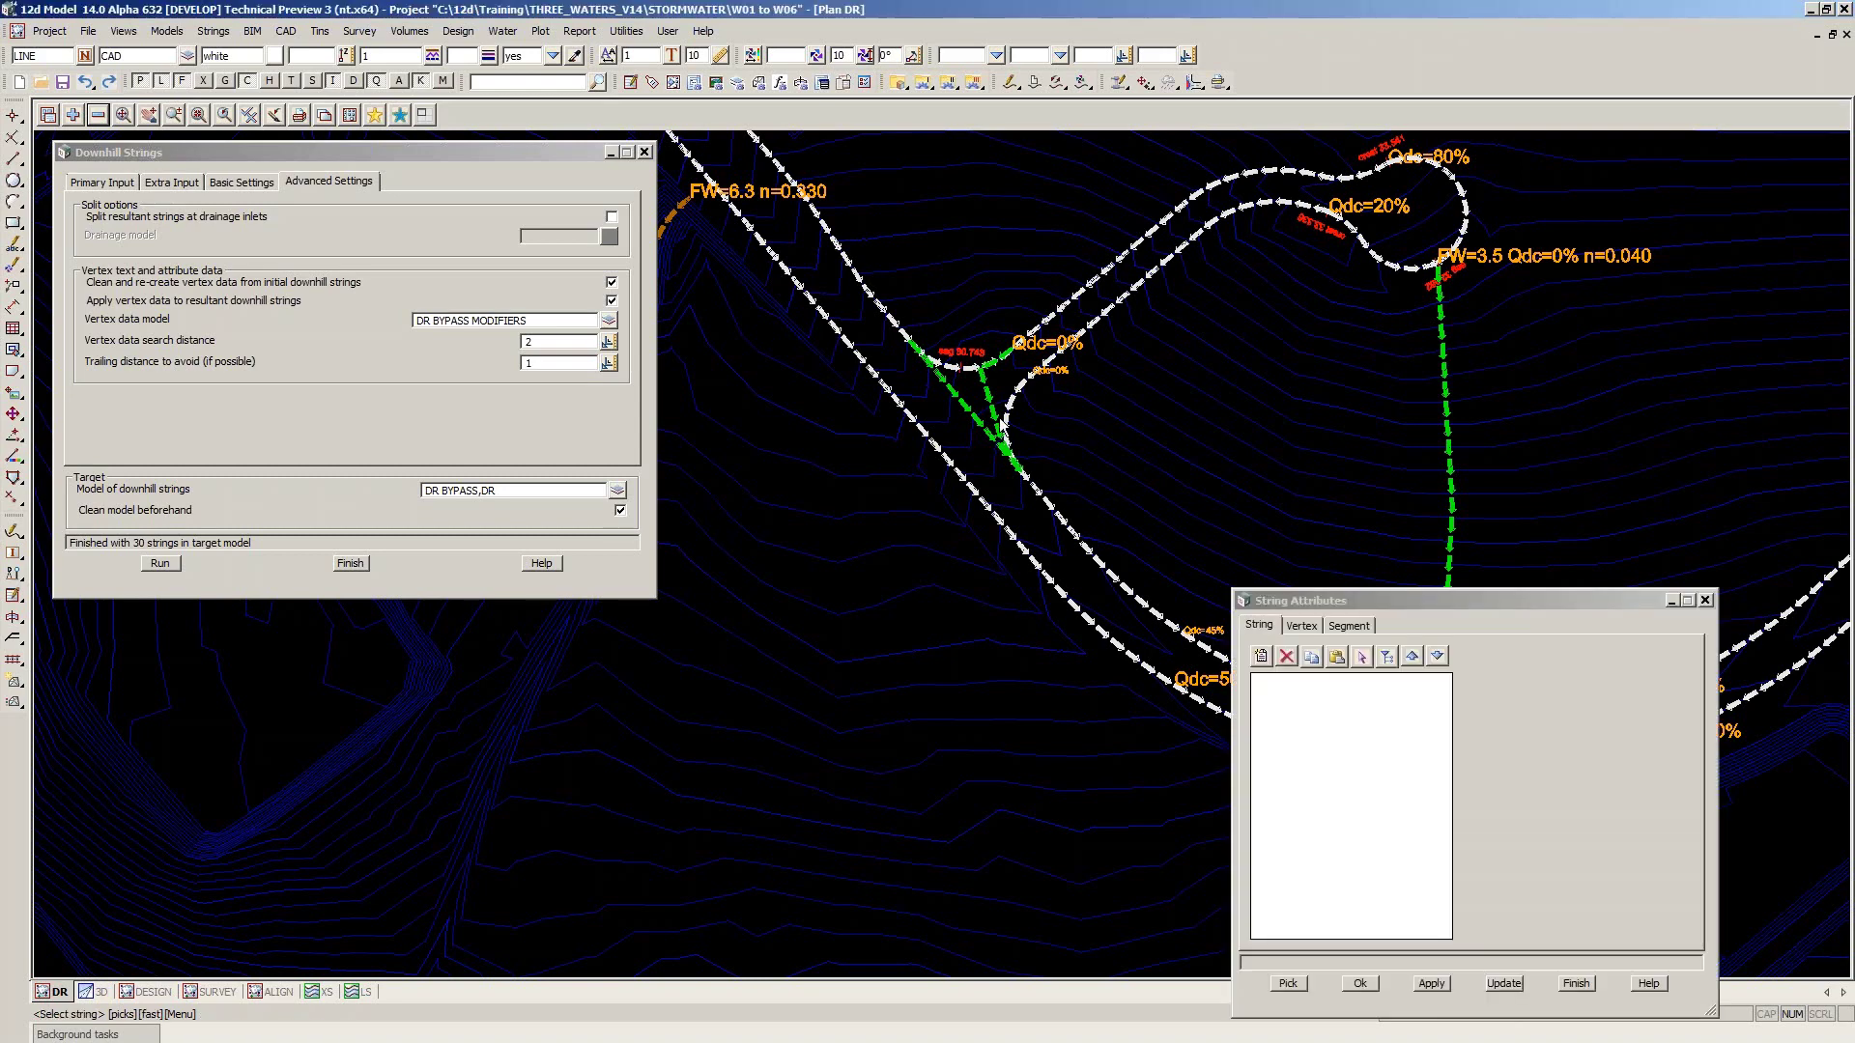
{"action": "scroll", "coordinate": [1188, 716], "scroll_direction": "up", "scroll_amount": 5}
{"action": "left_click", "coordinate": [1179, 480]}
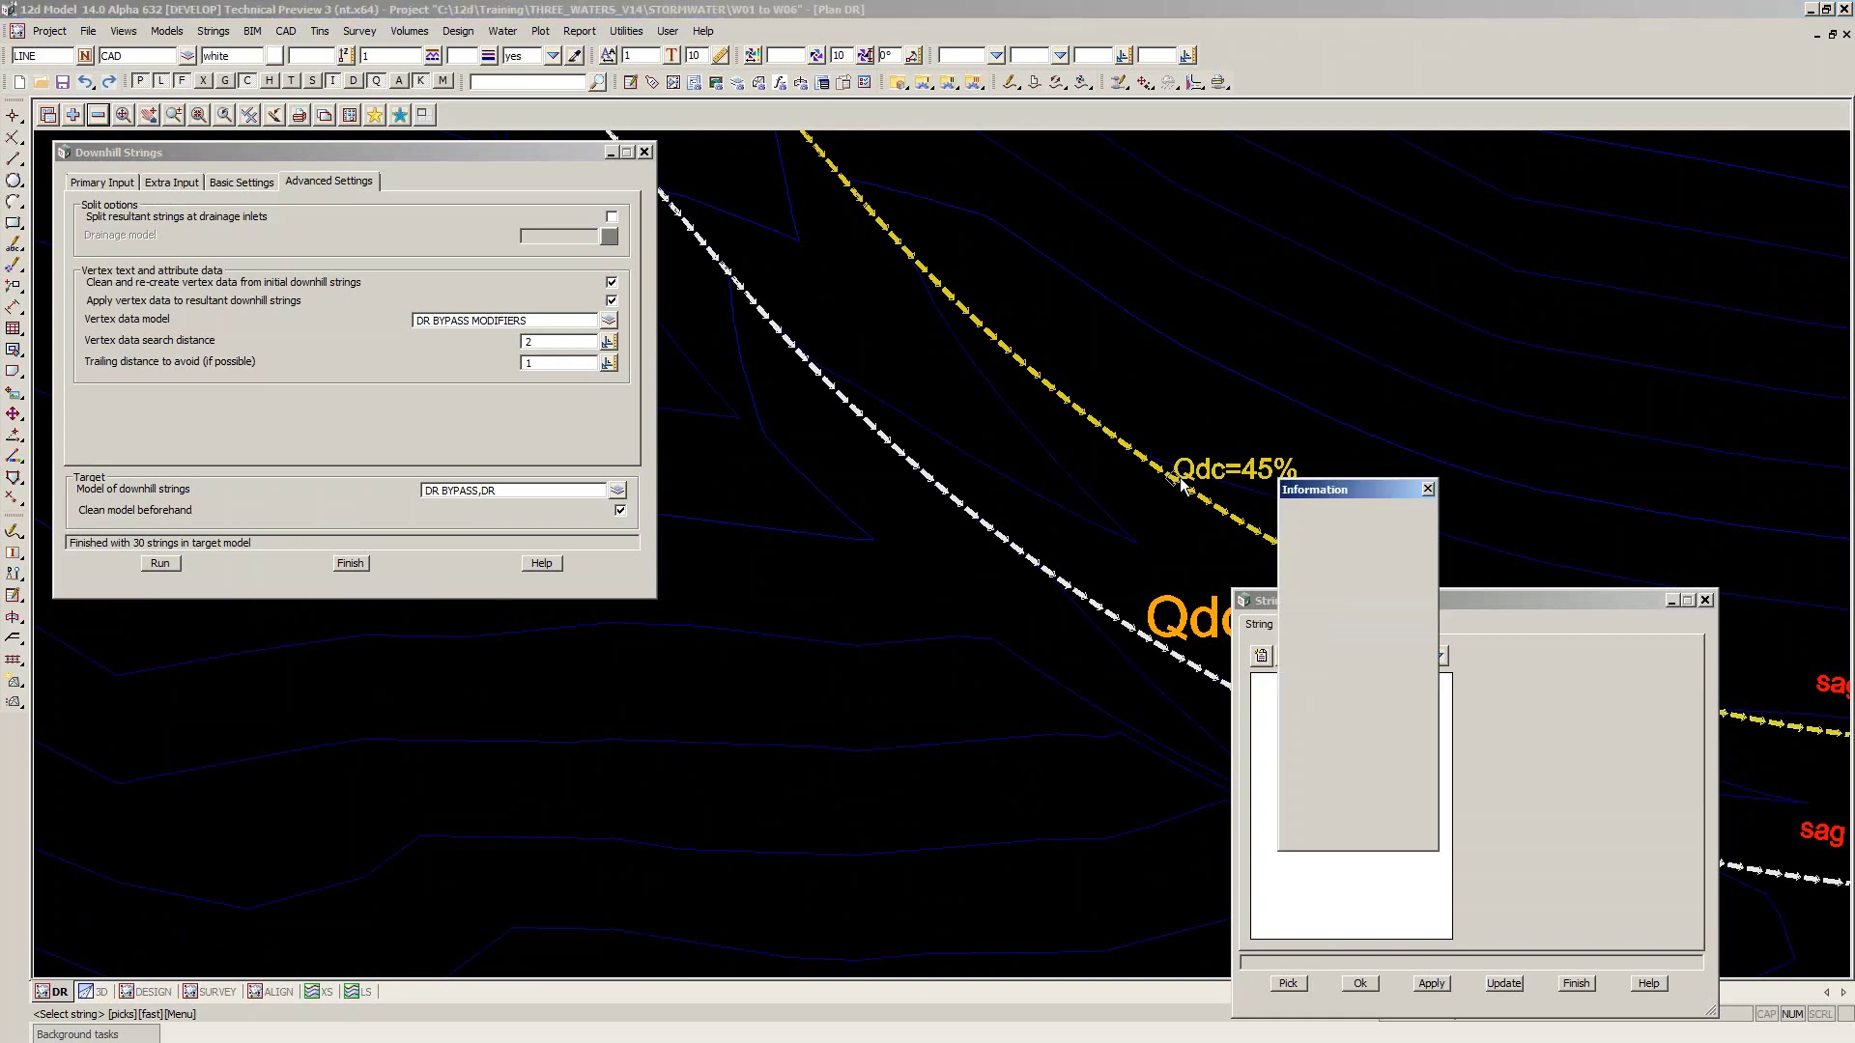
{"action": "left_click_drag", "start_coordinate": [1315, 600], "coordinate": [1336, 174]}
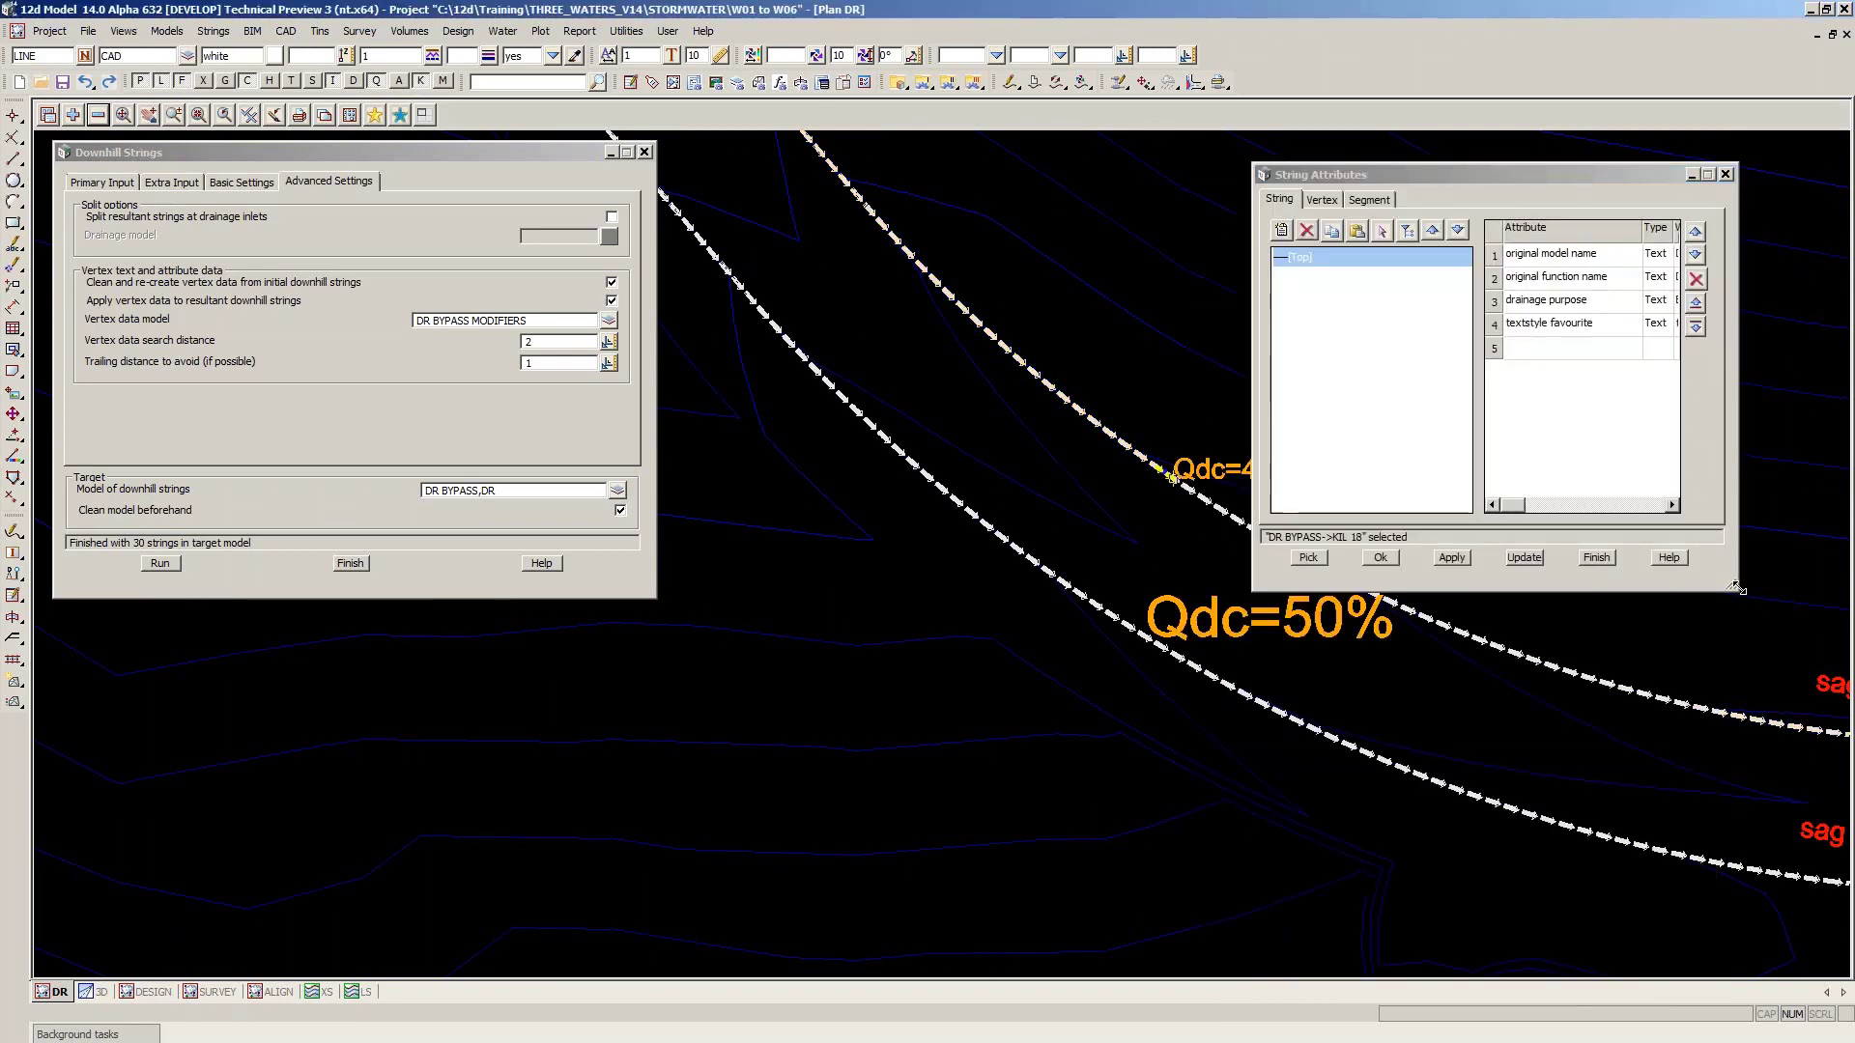
{"action": "left_click_drag", "start_coordinate": [1735, 587], "coordinate": [1845, 841]}
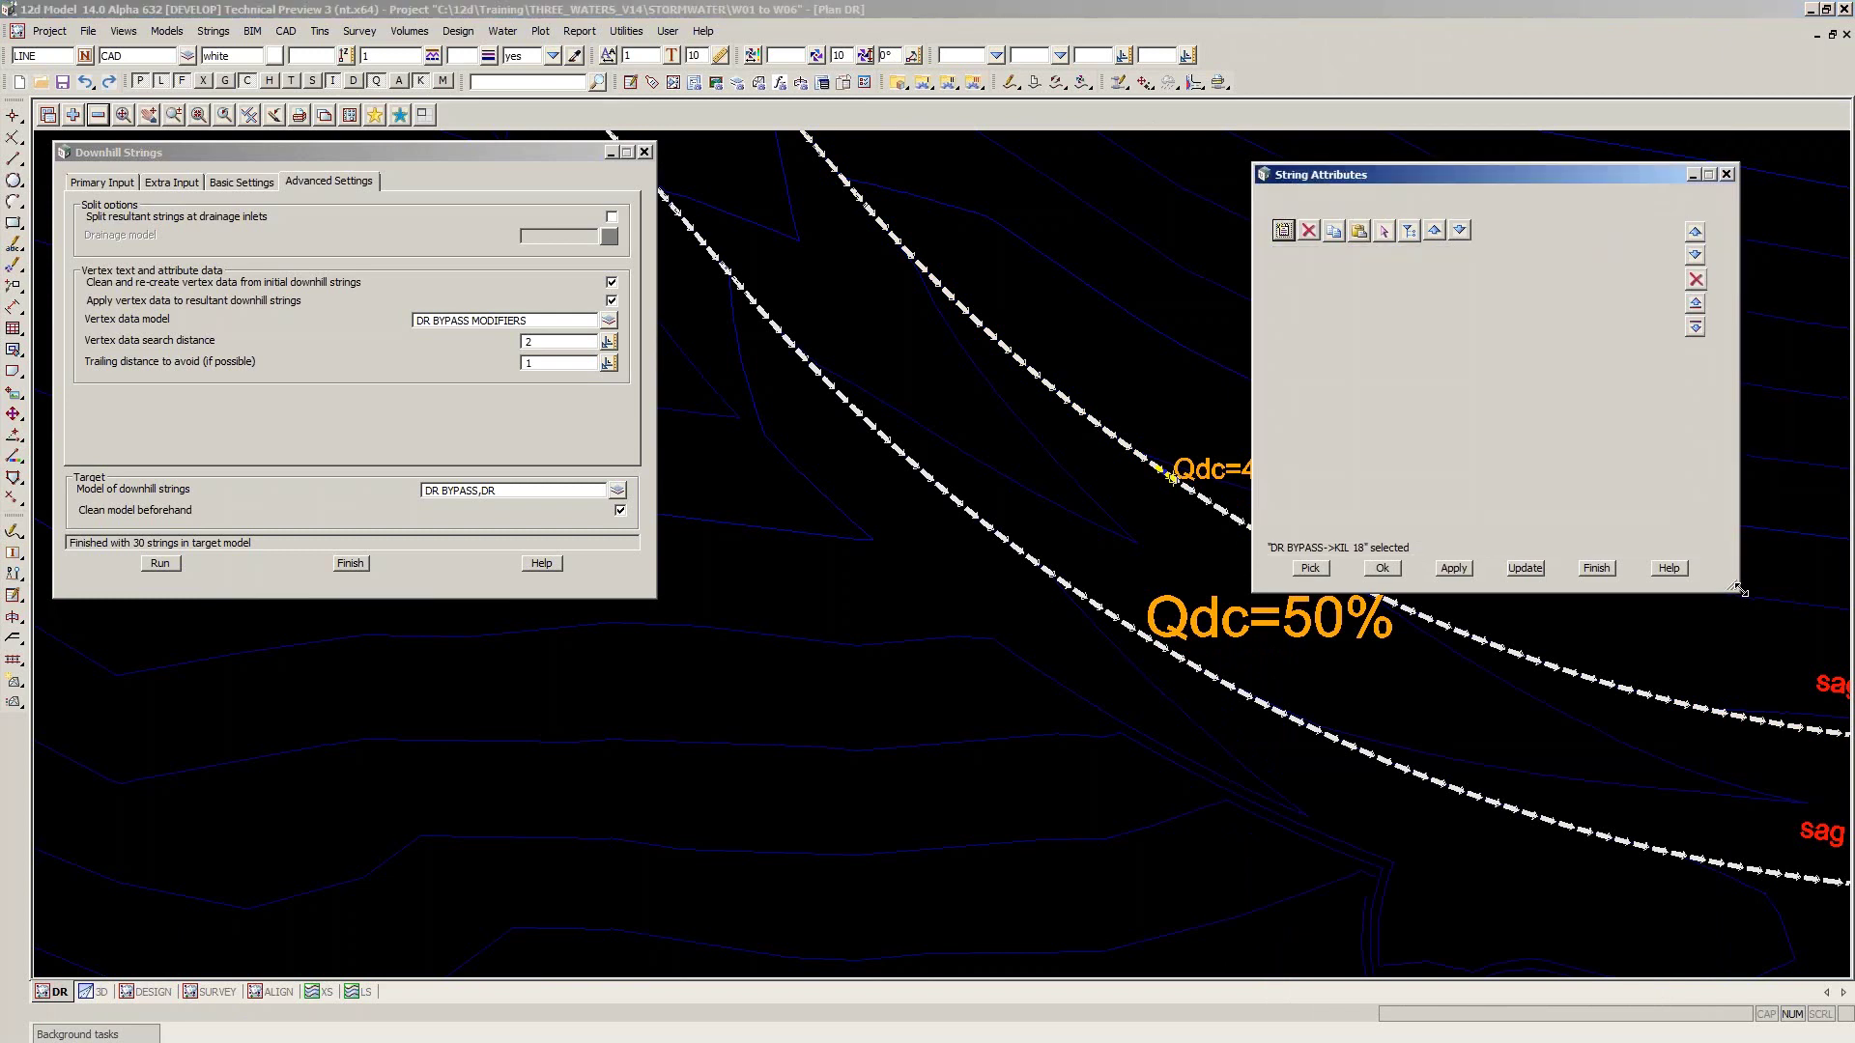
Inspect the vertex attributes at the Qdc=45% label on the inner kerb string, and close the attributes window
{"action": "left_click", "coordinate": [1324, 199]}
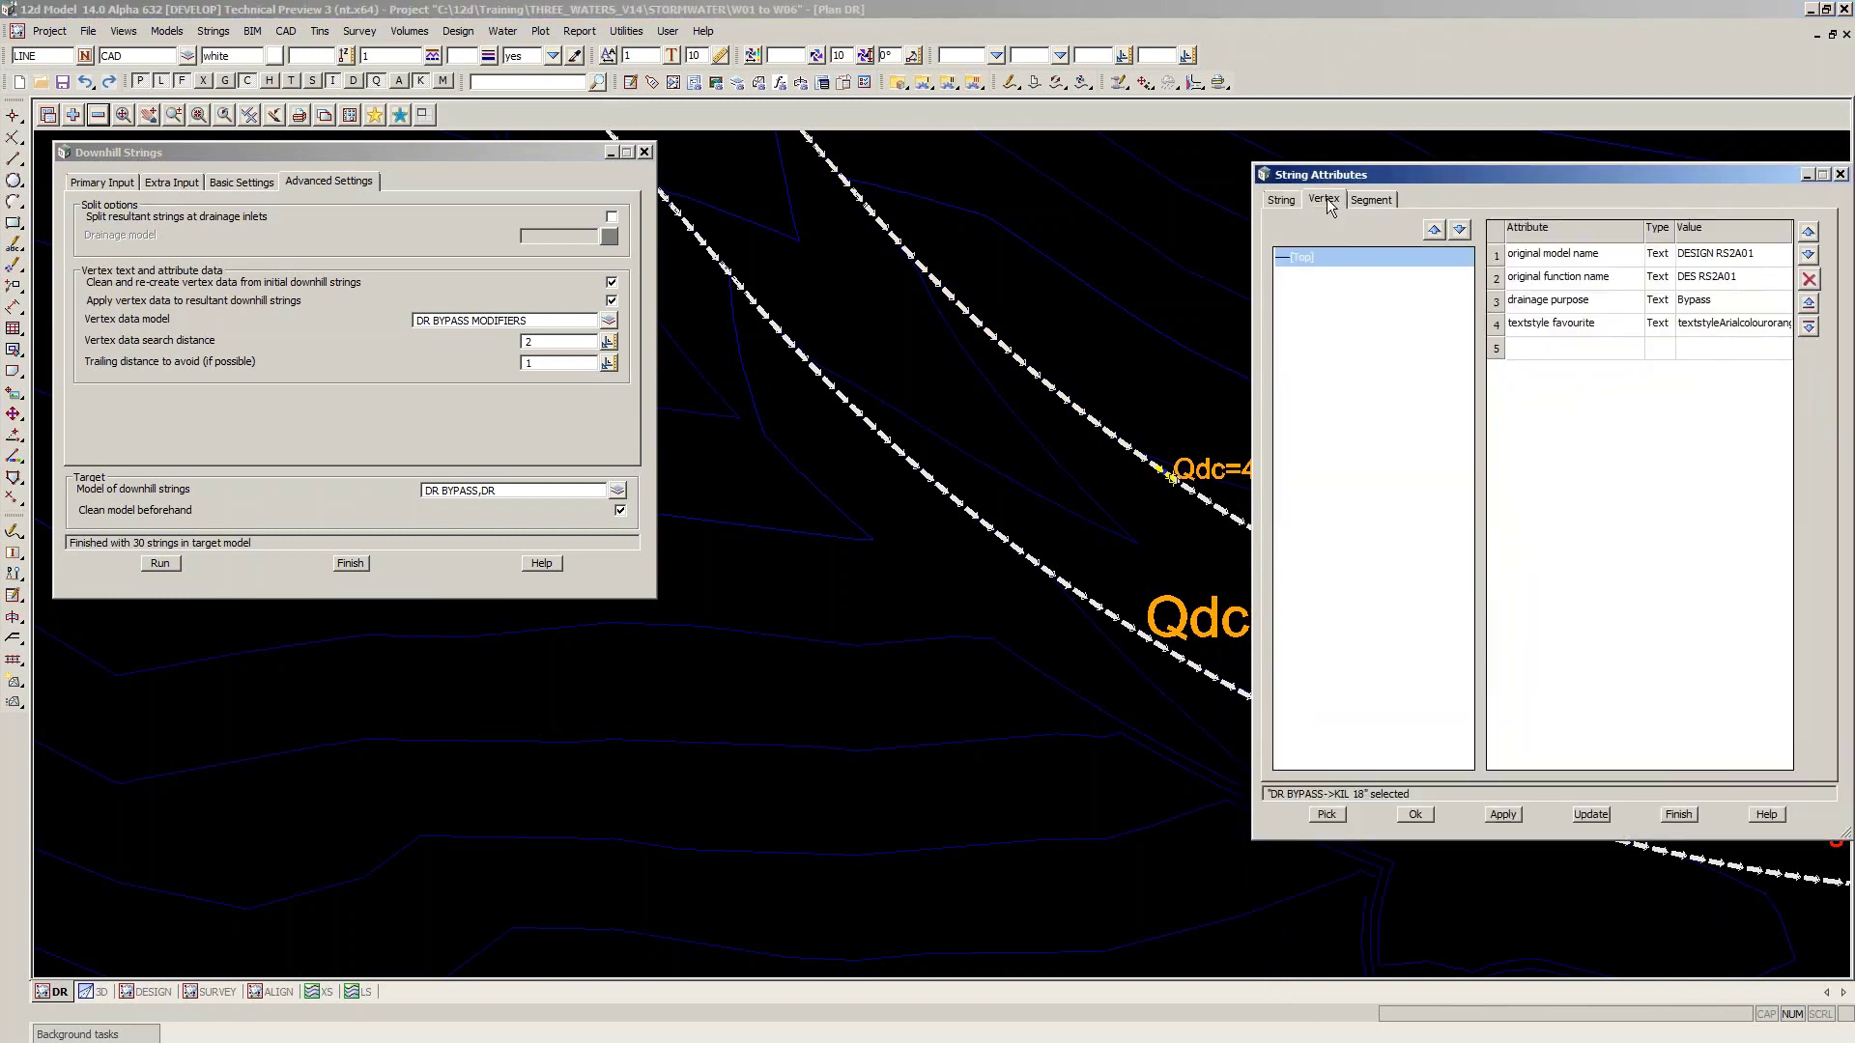
{"action": "left_click", "coordinate": [1164, 319]}
{"action": "middle_click_drag", "start_coordinate": [1163, 317], "coordinate": [904, 351]}
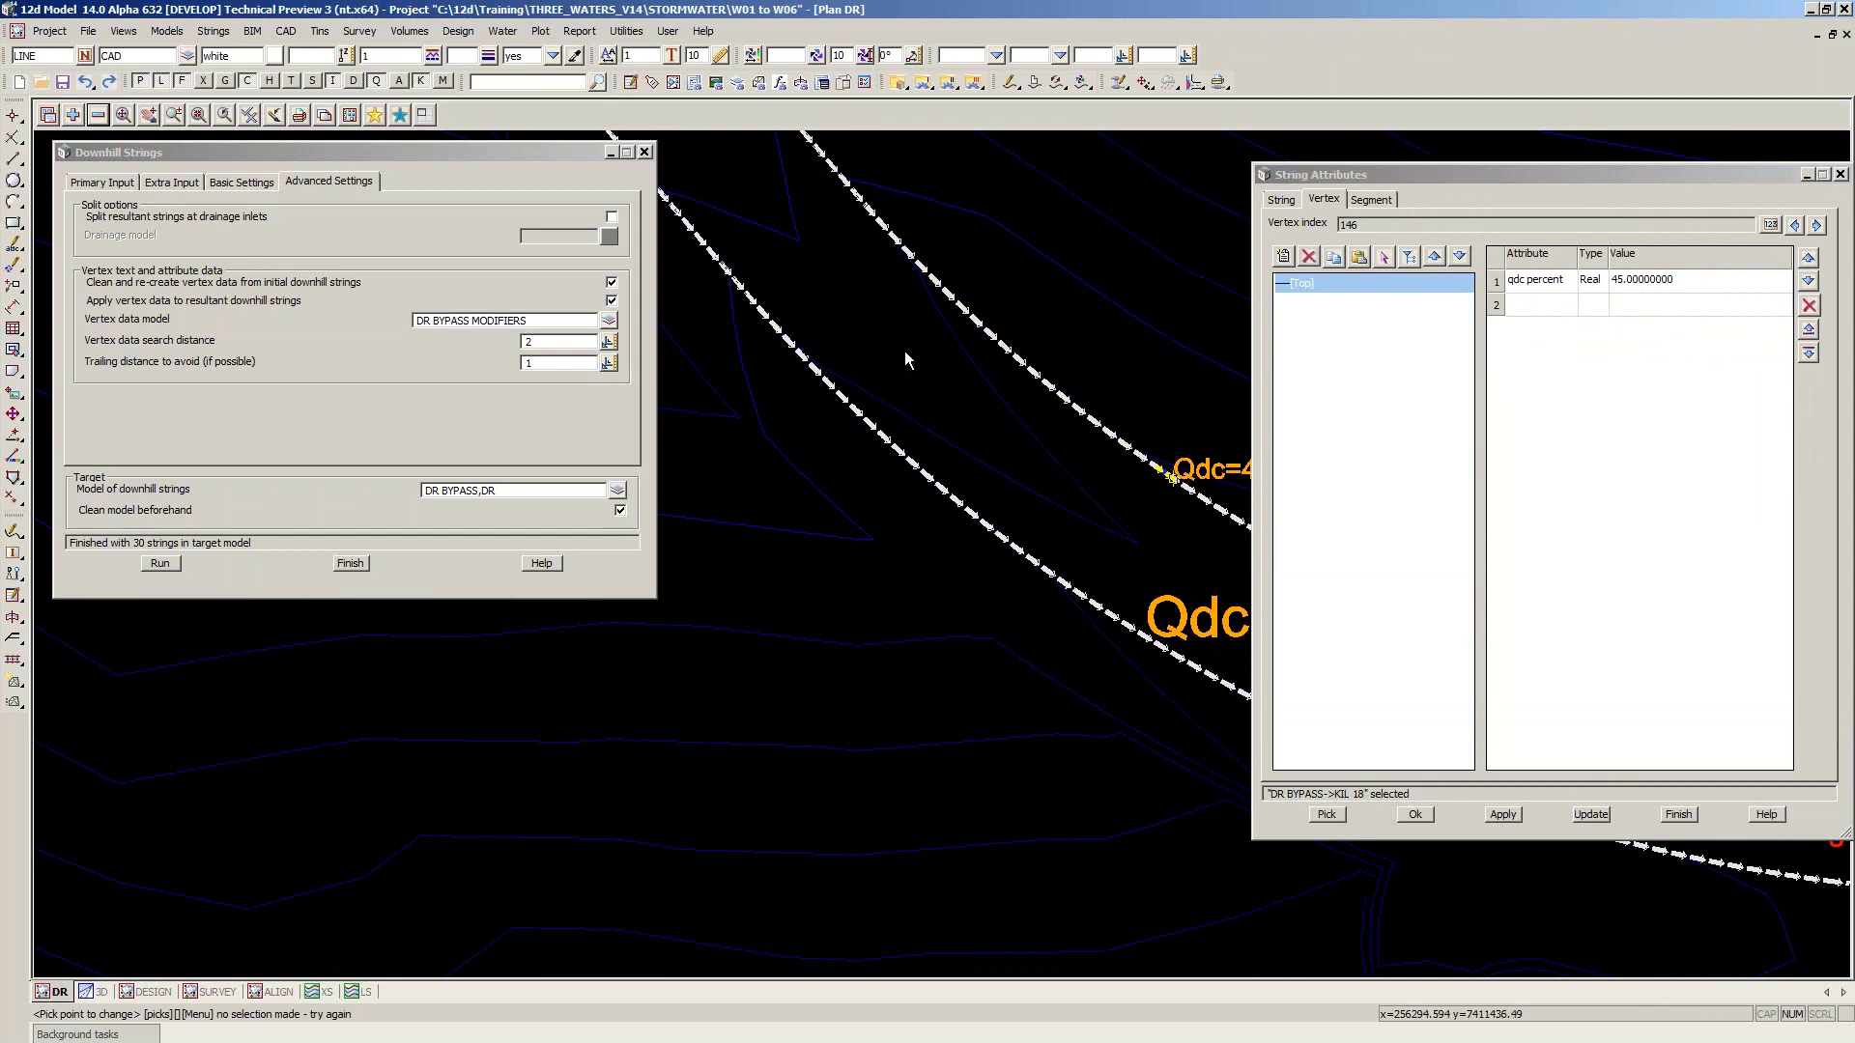
{"action": "scroll", "coordinate": [904, 350], "scroll_direction": "down", "scroll_amount": 2}
{"action": "scroll", "coordinate": [1055, 524], "scroll_direction": "up", "scroll_amount": 1}
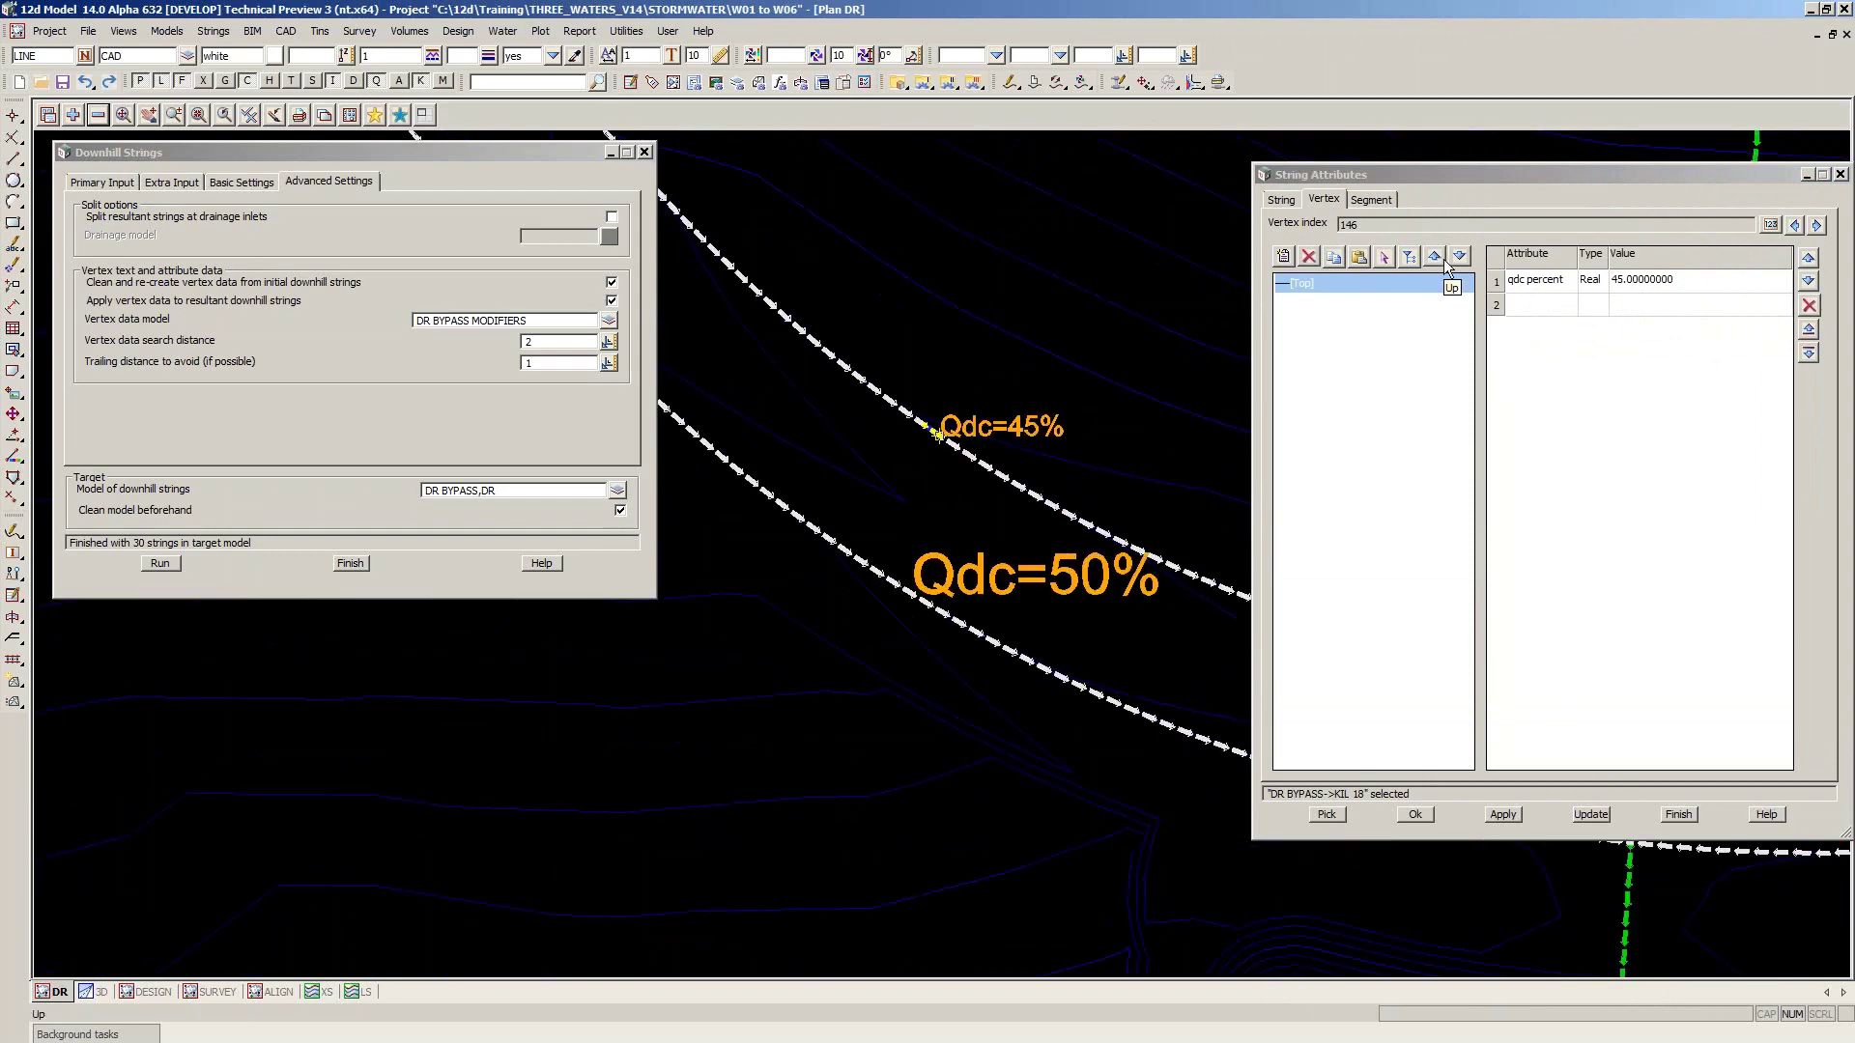
{"action": "left_click", "coordinate": [1680, 815]}
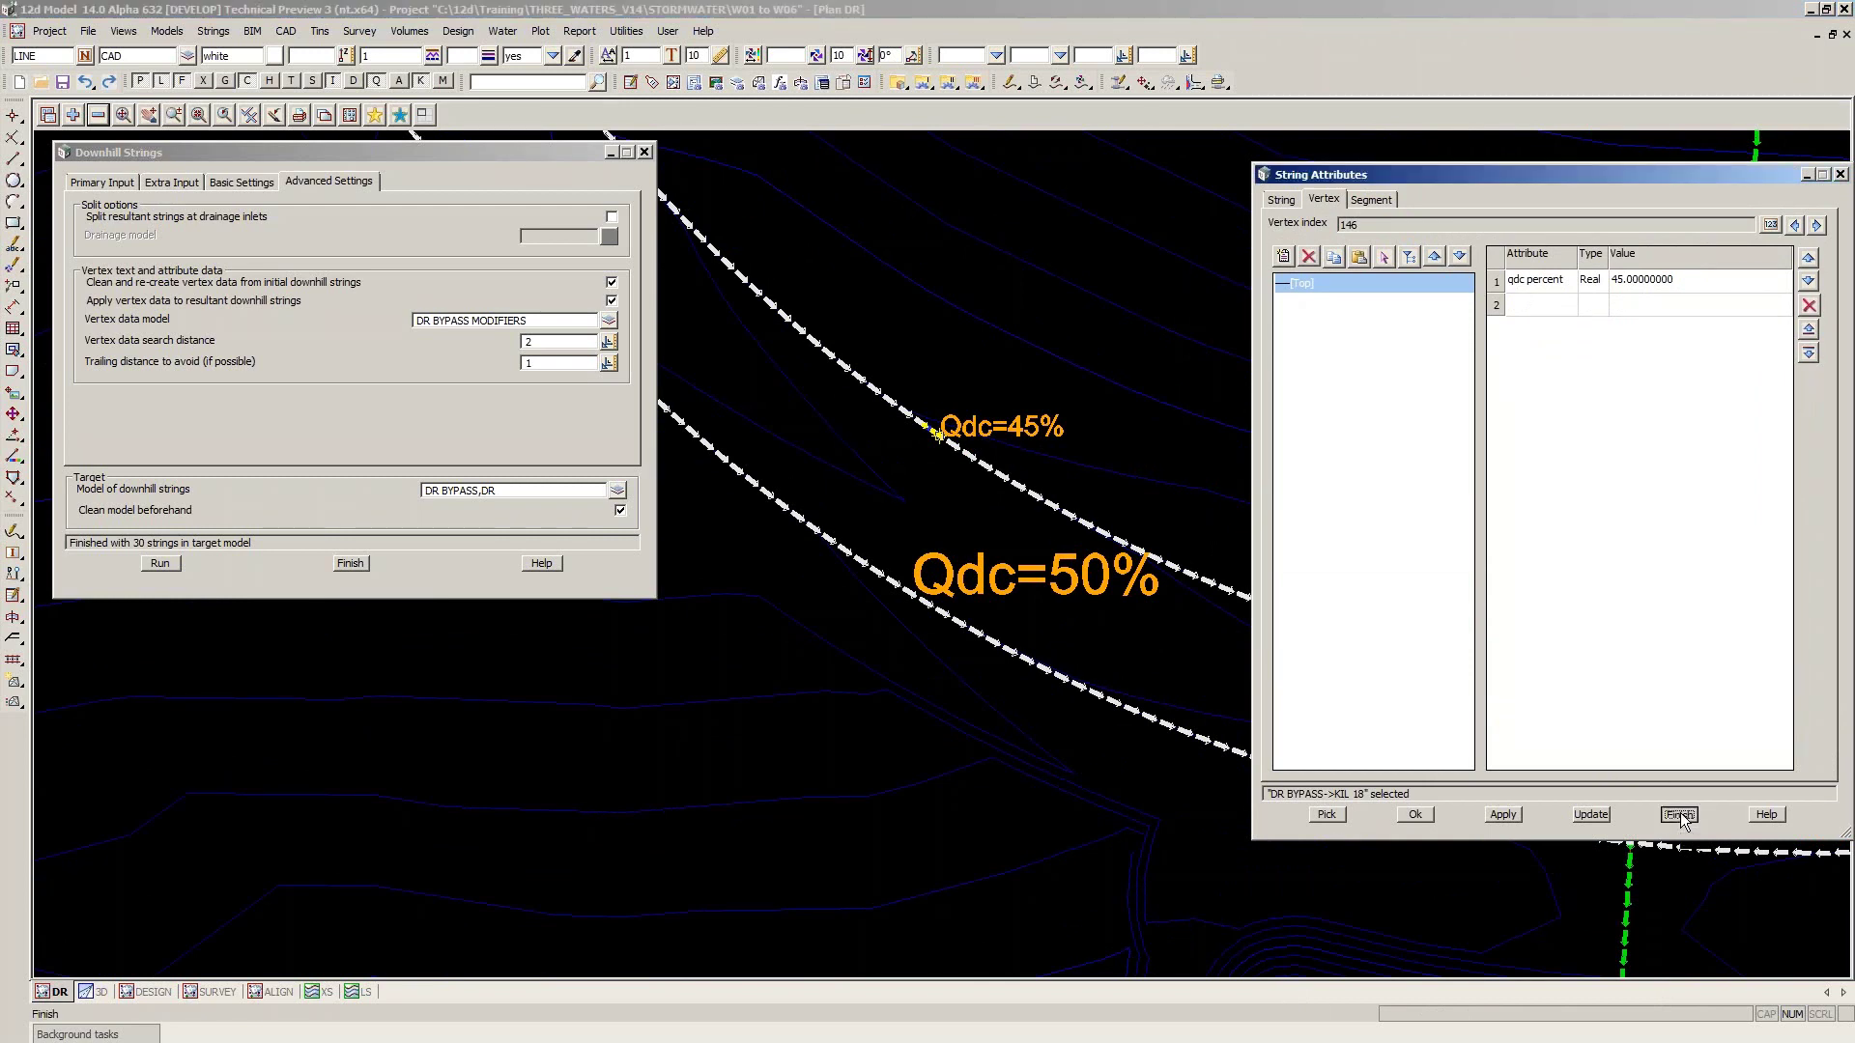
Review the basic settings for the downhill strings, including the levee tolerance and the head-to-tail join options
{"action": "scroll", "coordinate": [1133, 463], "scroll_direction": "down", "scroll_amount": 3}
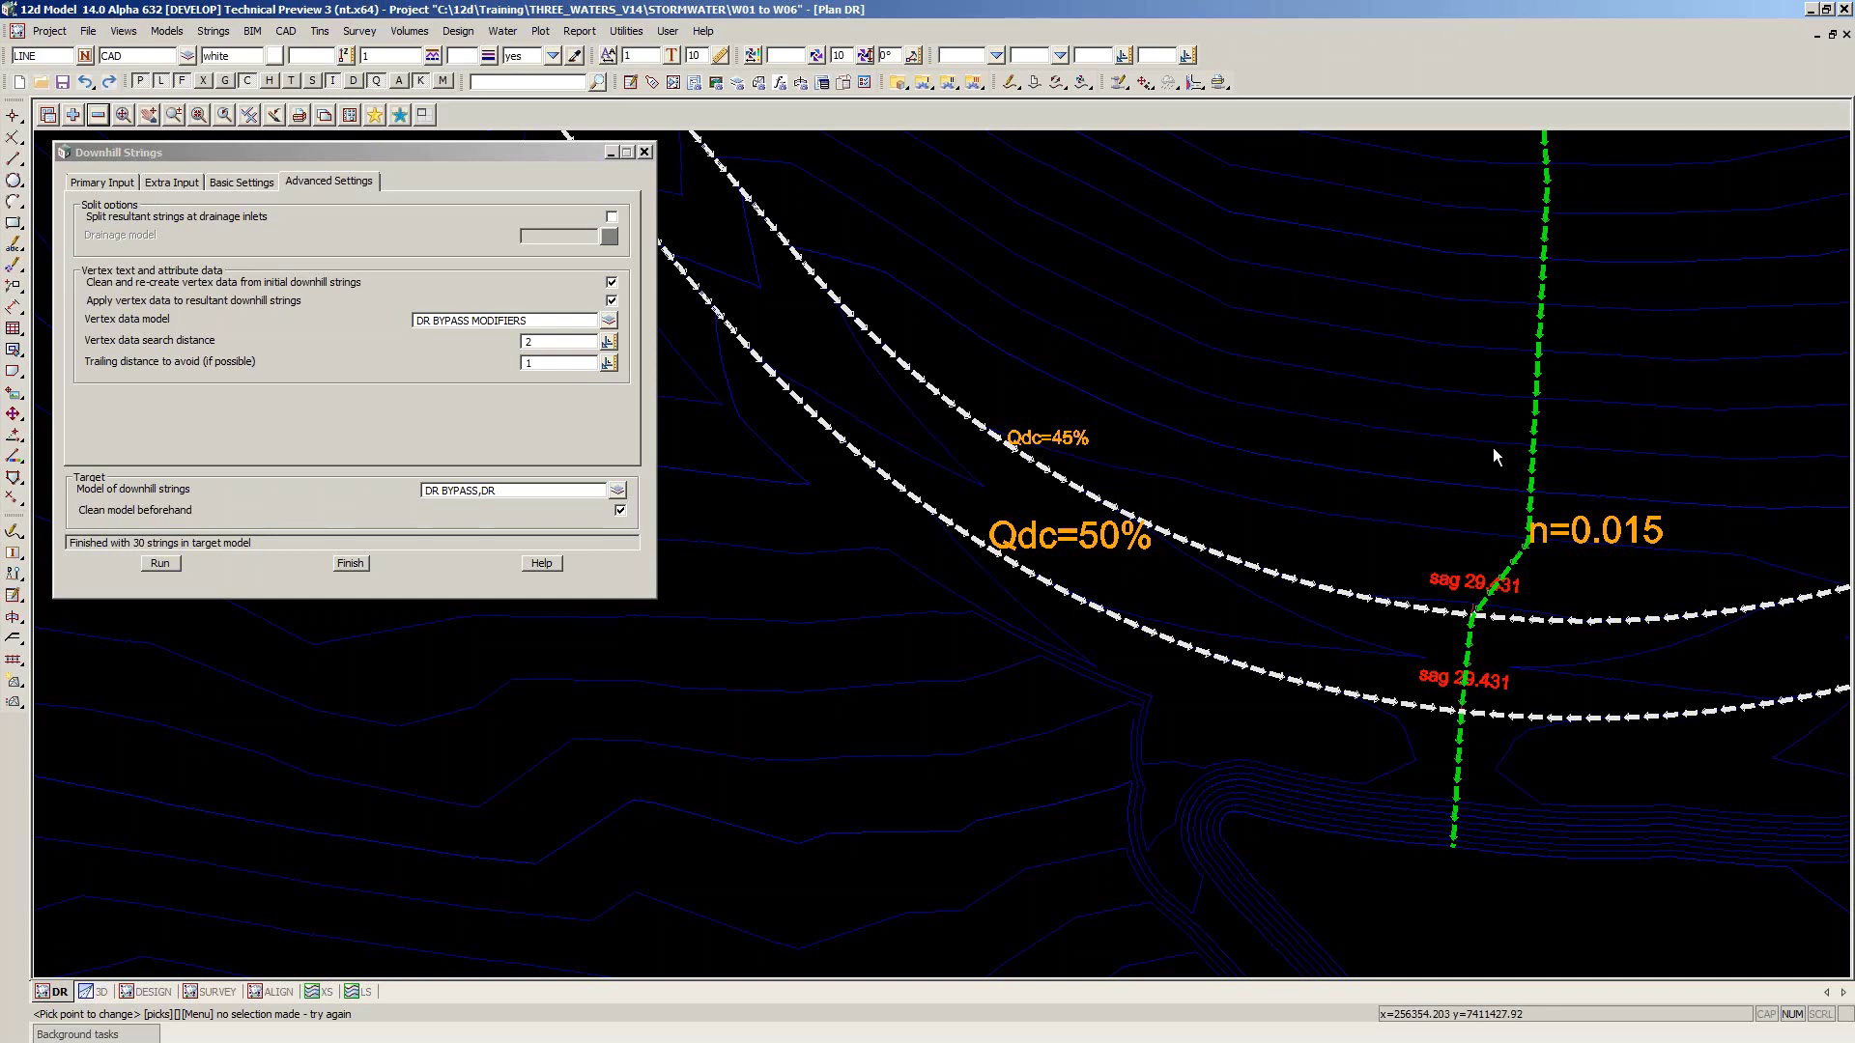
{"action": "scroll", "coordinate": [1492, 455], "scroll_direction": "down", "scroll_amount": 1}
{"action": "scroll", "coordinate": [1494, 456], "scroll_direction": "down", "scroll_amount": 1}
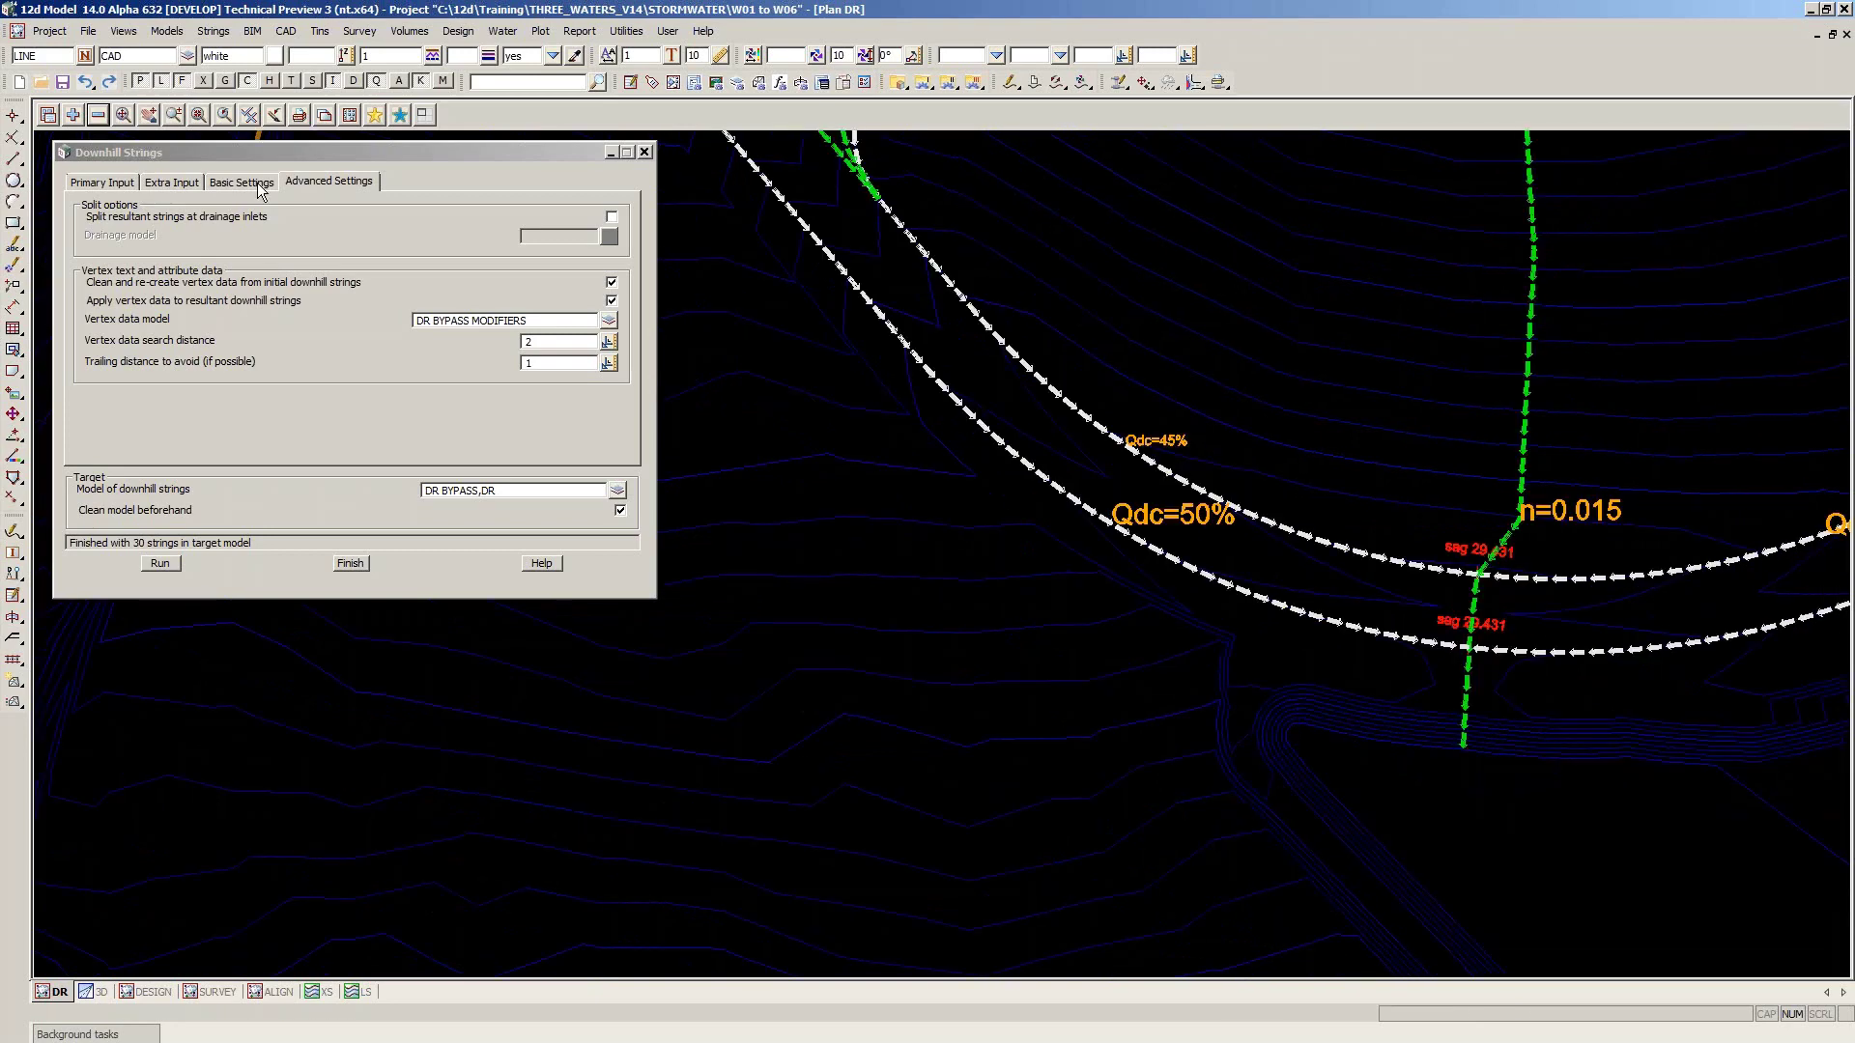
{"action": "left_click", "coordinate": [242, 182]}
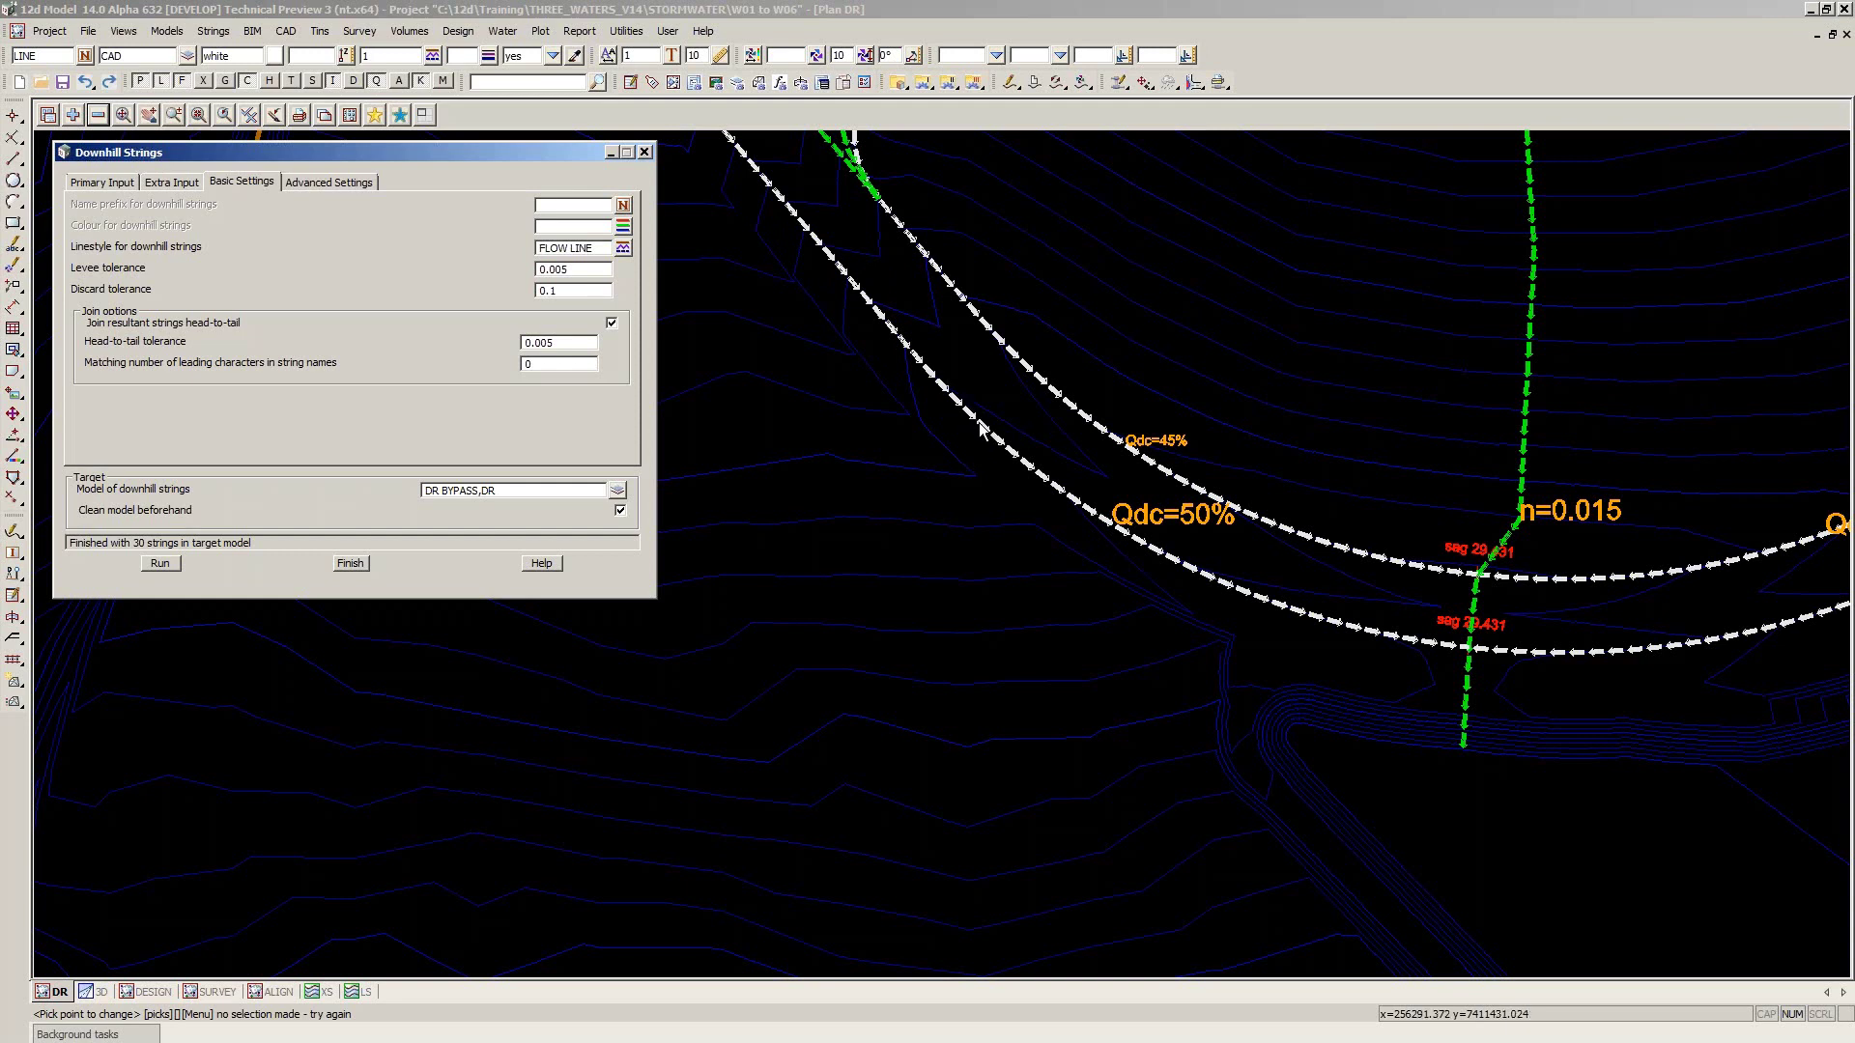
{"action": "left_click", "coordinate": [595, 269]}
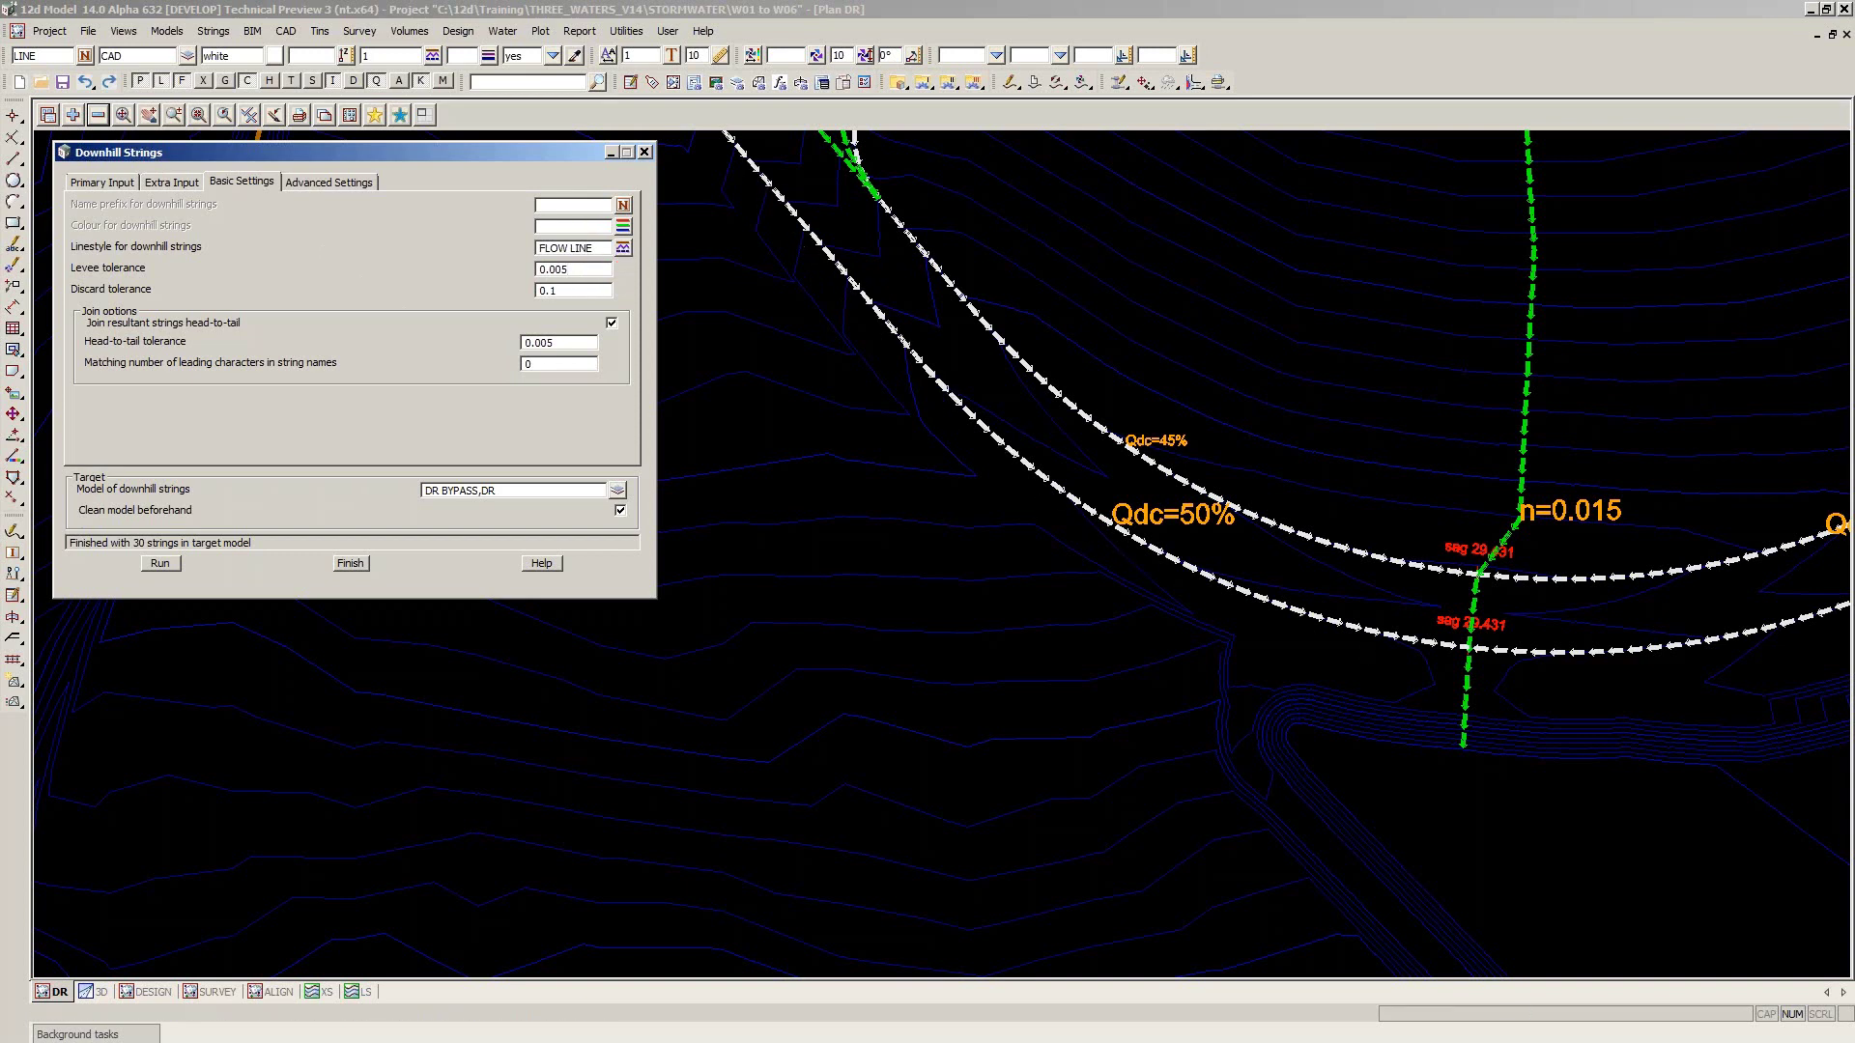
{"action": "left_click", "coordinate": [892, 502]}
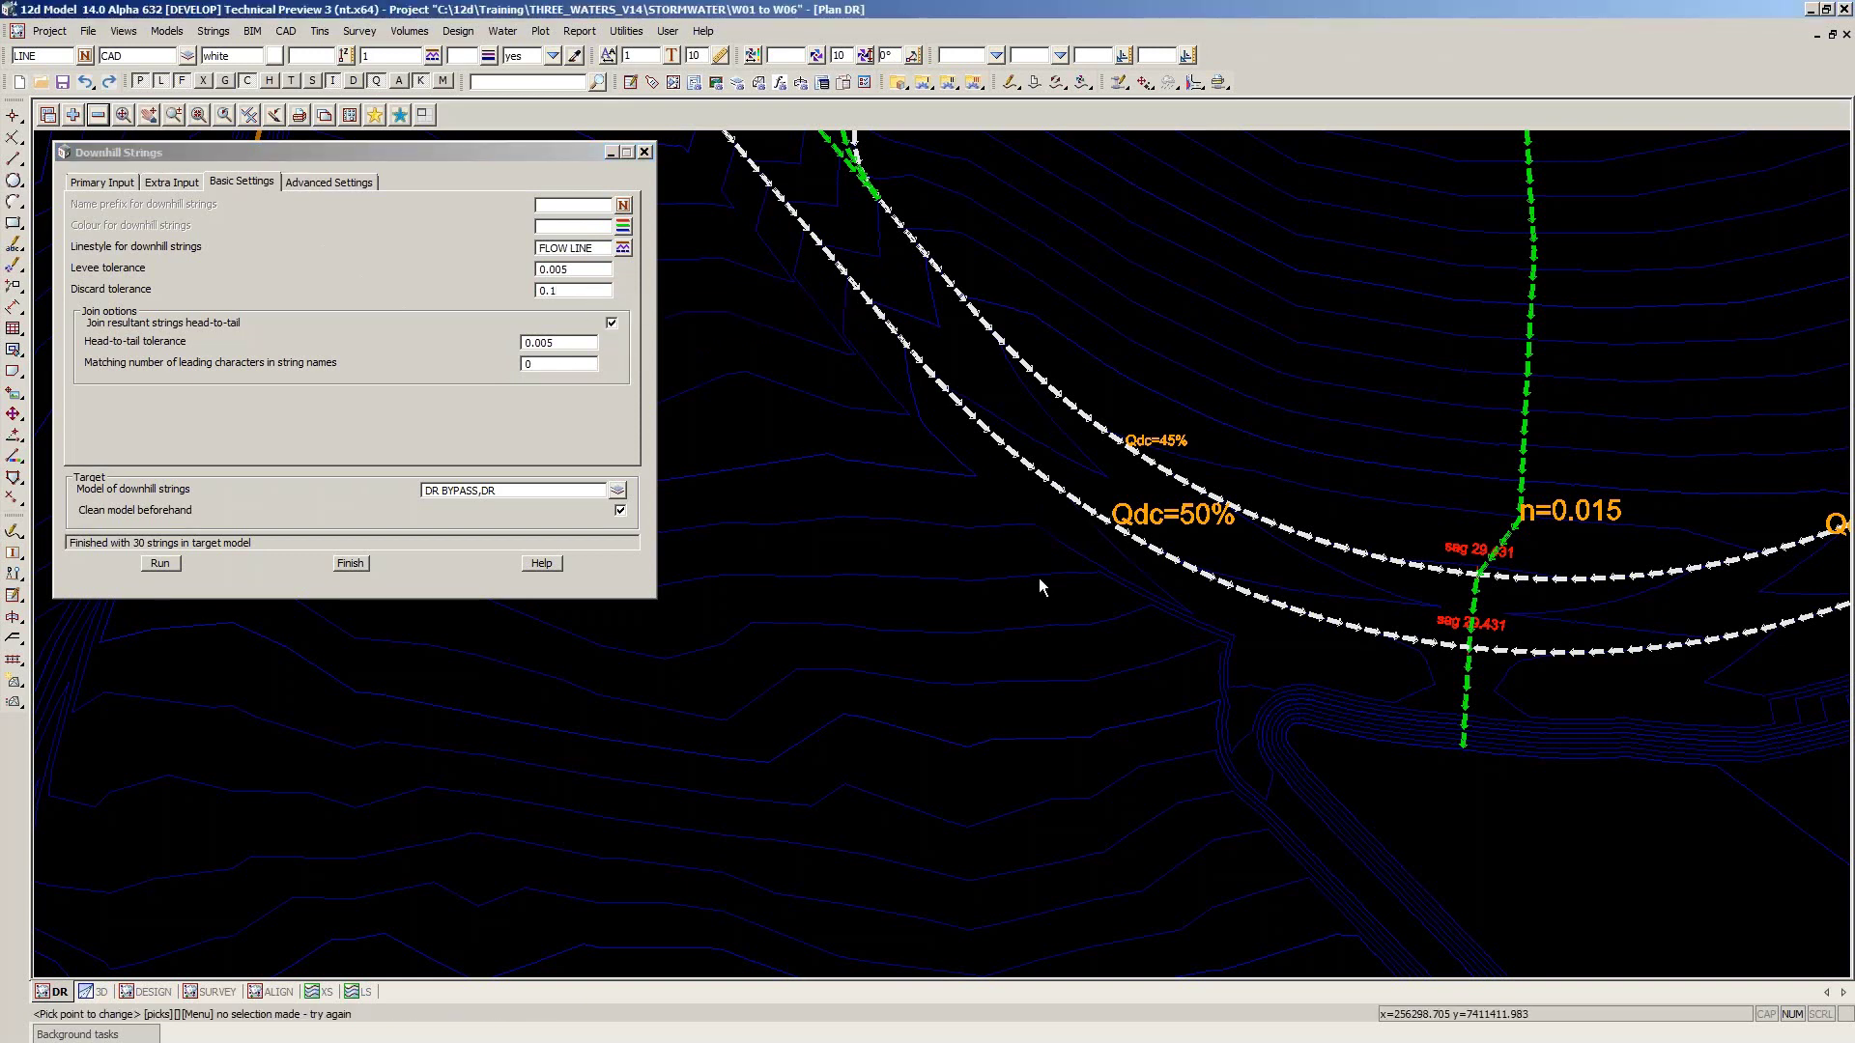
{"action": "scroll", "coordinate": [1081, 623], "scroll_direction": "down", "scroll_amount": 2}
{"action": "scroll", "coordinate": [1244, 645], "scroll_direction": "down", "scroll_amount": 1}
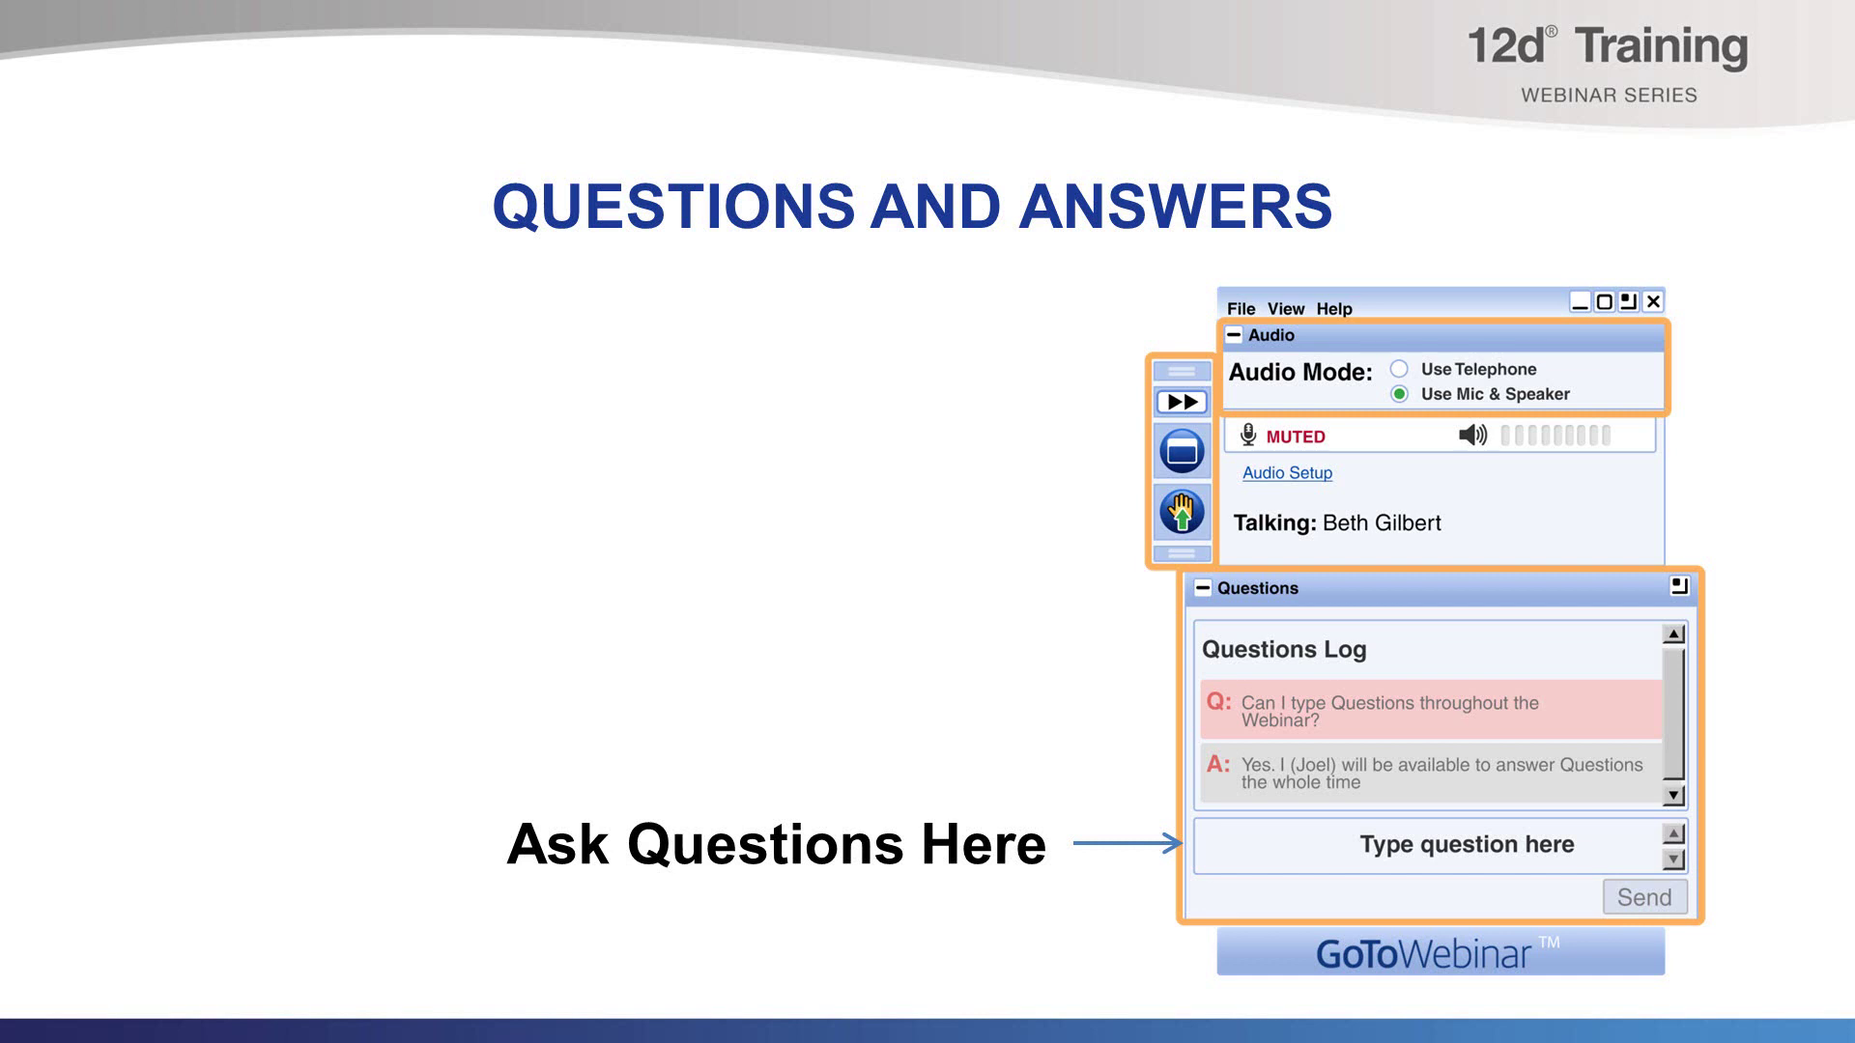
{"action": "key", "text": "Right"}
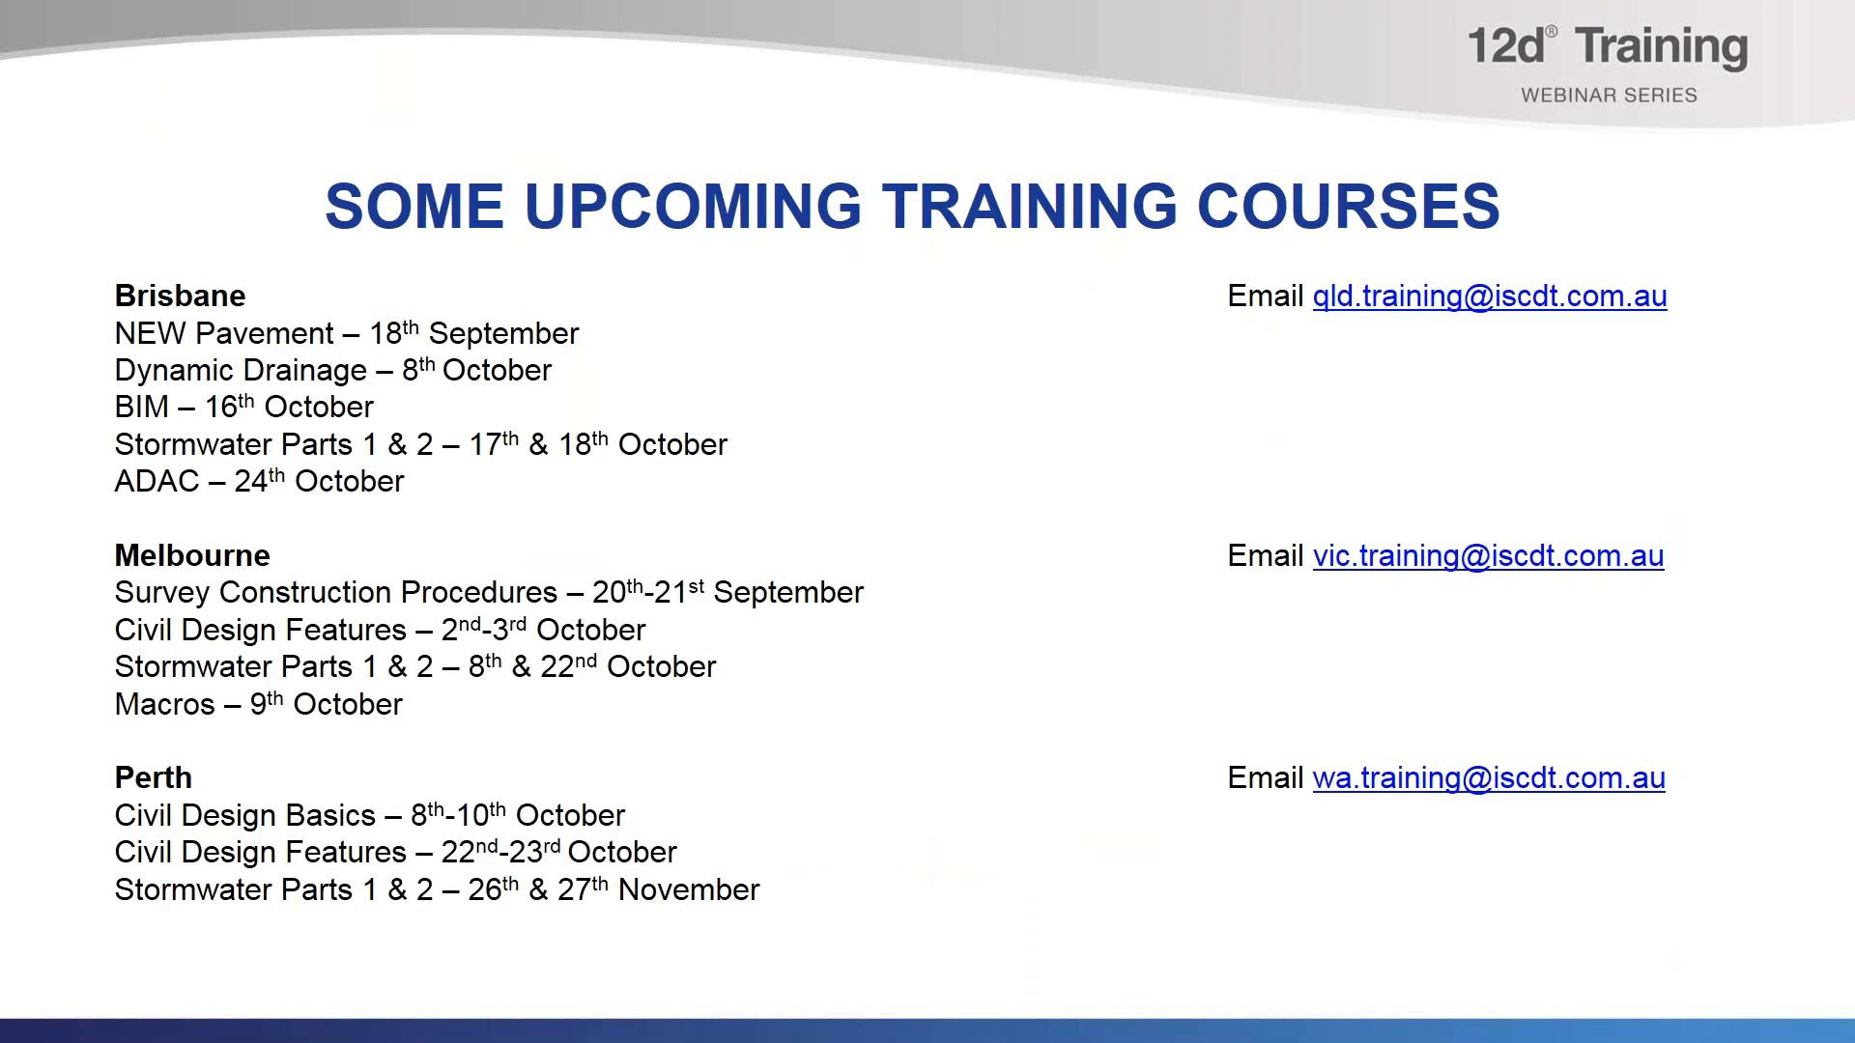